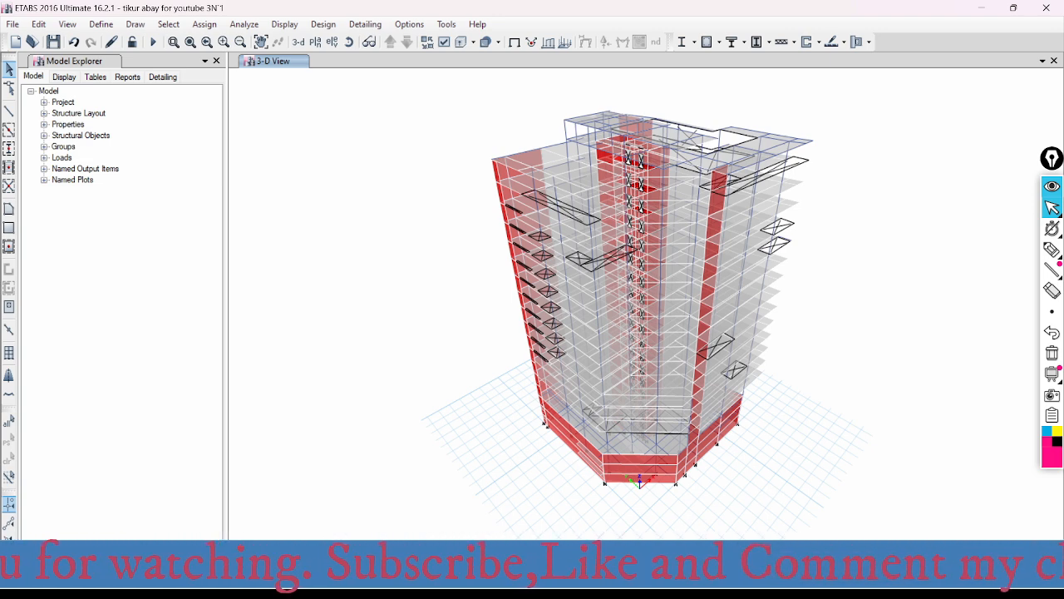
- Switch to Edge, search the web for "global structural design and construction solution" on a new page and open the matching YouTube channel
{"action": "mouse_move", "coordinate": [533, 581]}
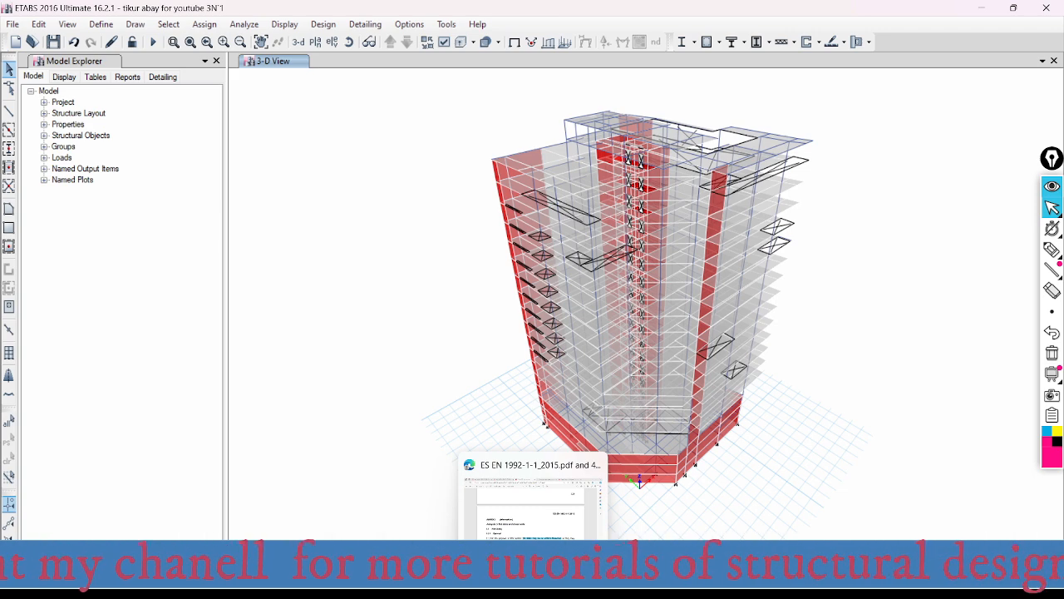
{"action": "left_click", "coordinate": [533, 580]}
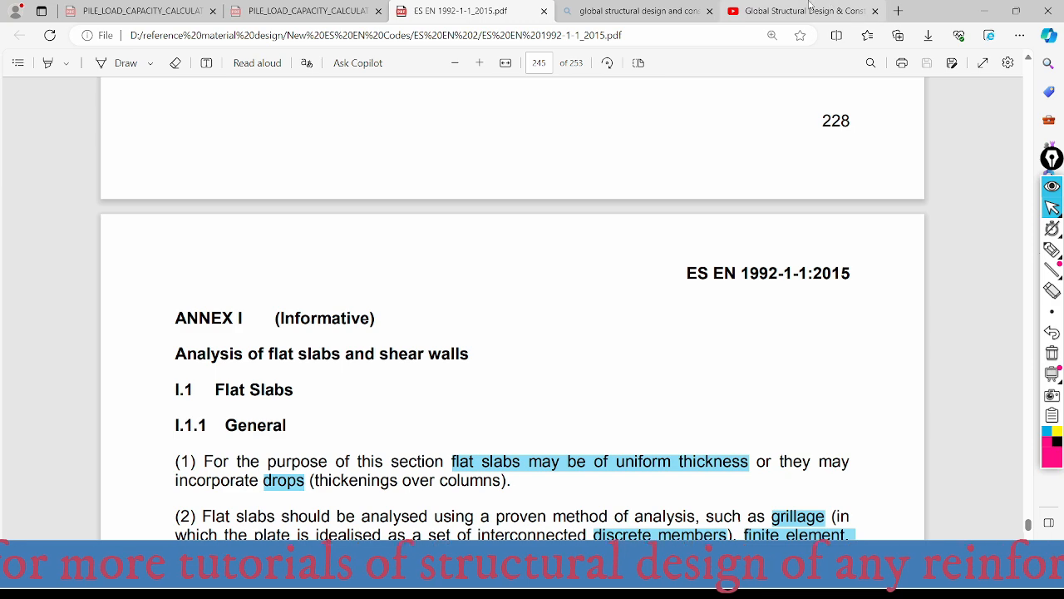
{"action": "left_click", "coordinate": [898, 11]}
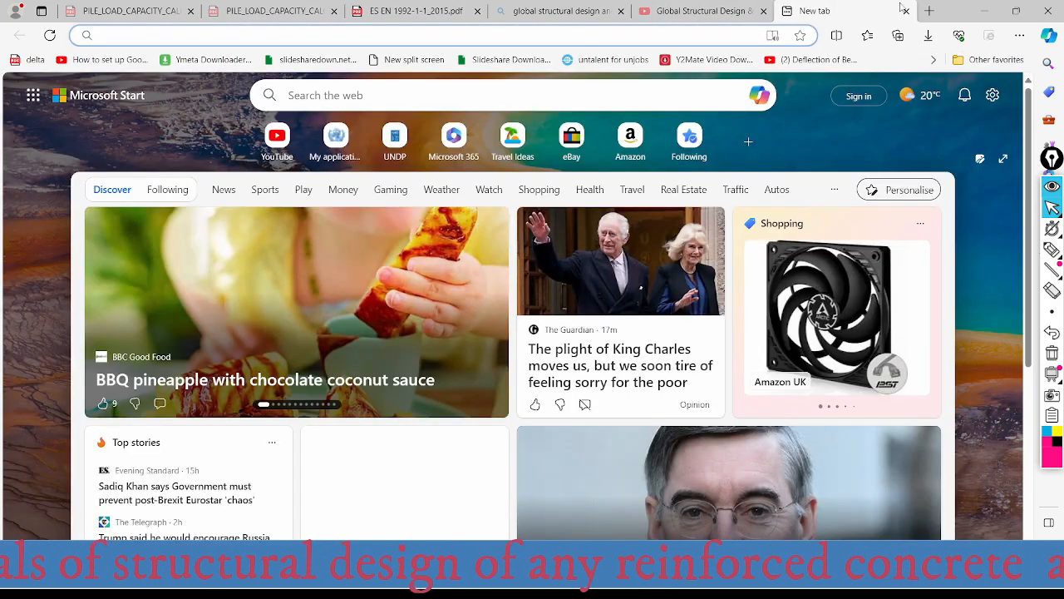
{"action": "left_click", "coordinate": [137, 32]}
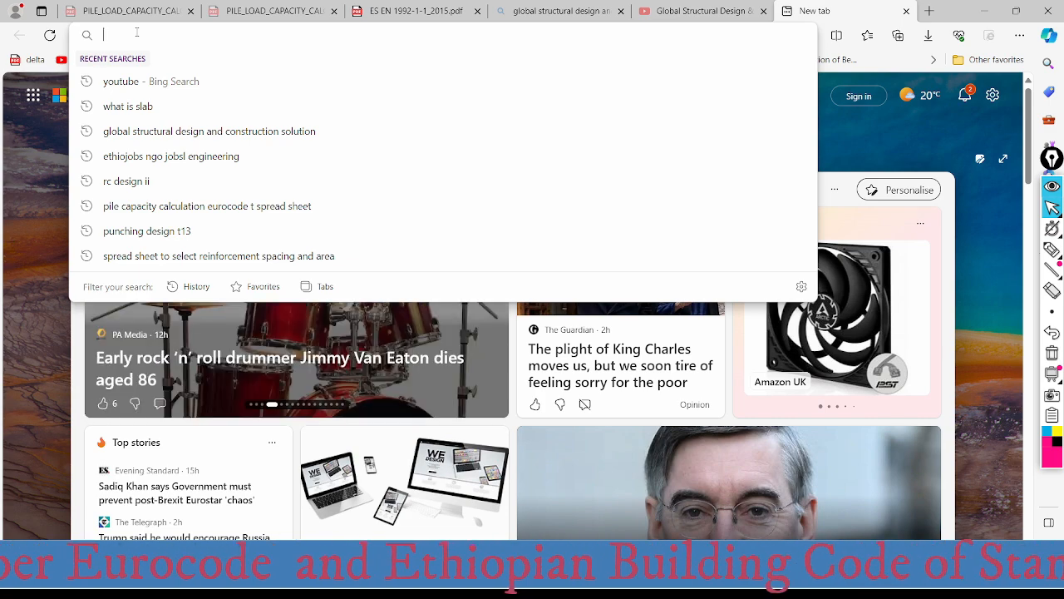
{"action": "type", "text": "global"}
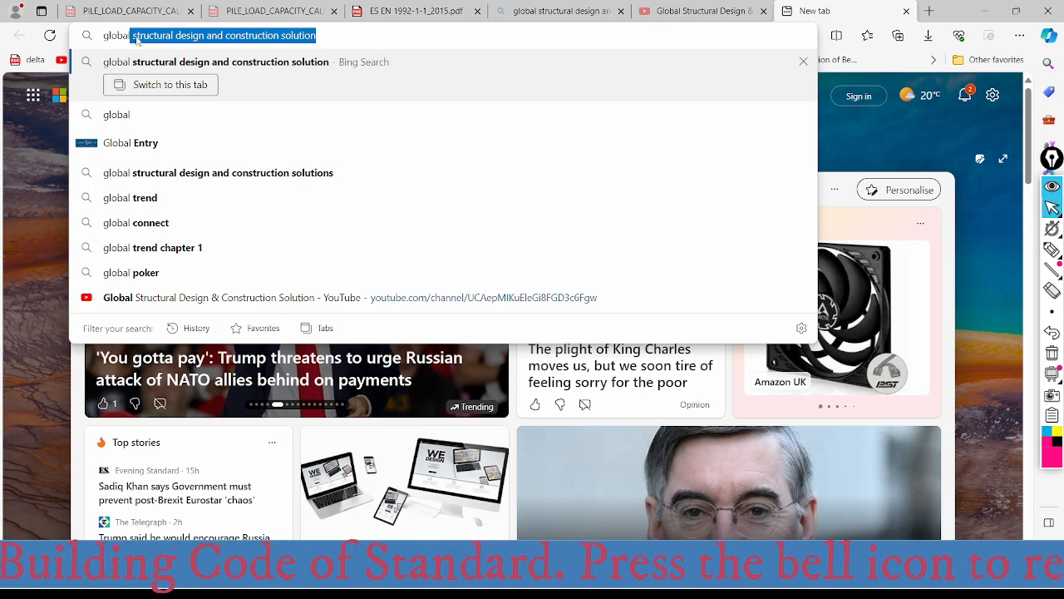
{"action": "left_click", "coordinate": [182, 65]}
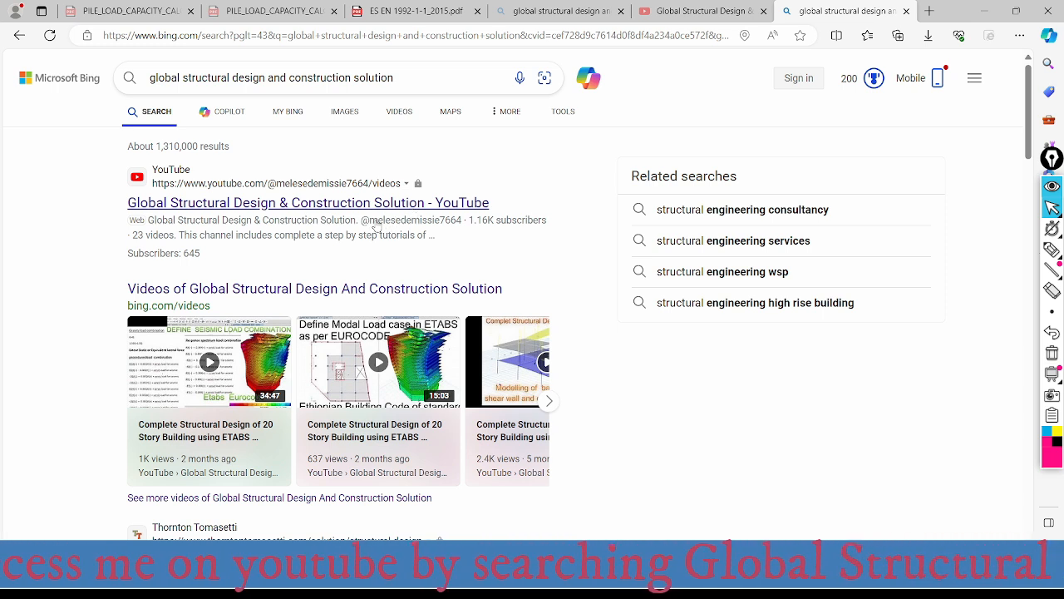
{"action": "left_click", "coordinate": [245, 204]}
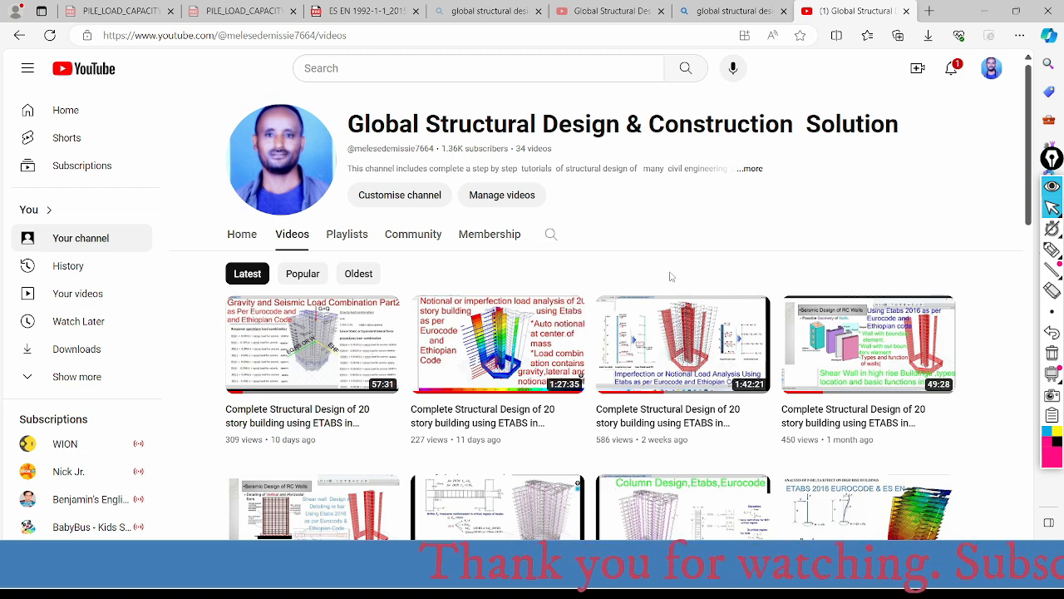
- Look through the channel's uploaded videos, from the newest ETABS building design tutorials to the oldest steel structure and water tank ones
{"action": "scroll", "coordinate": [499, 299], "scroll_direction": "down", "scroll_amount": 2}
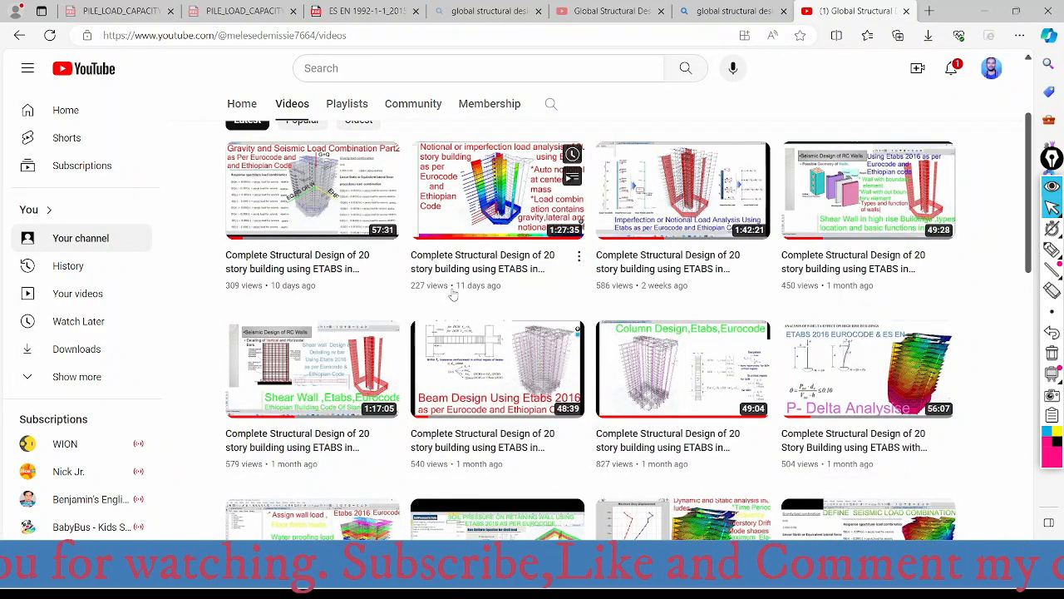
{"action": "scroll", "coordinate": [453, 295], "scroll_direction": "down", "scroll_amount": 1}
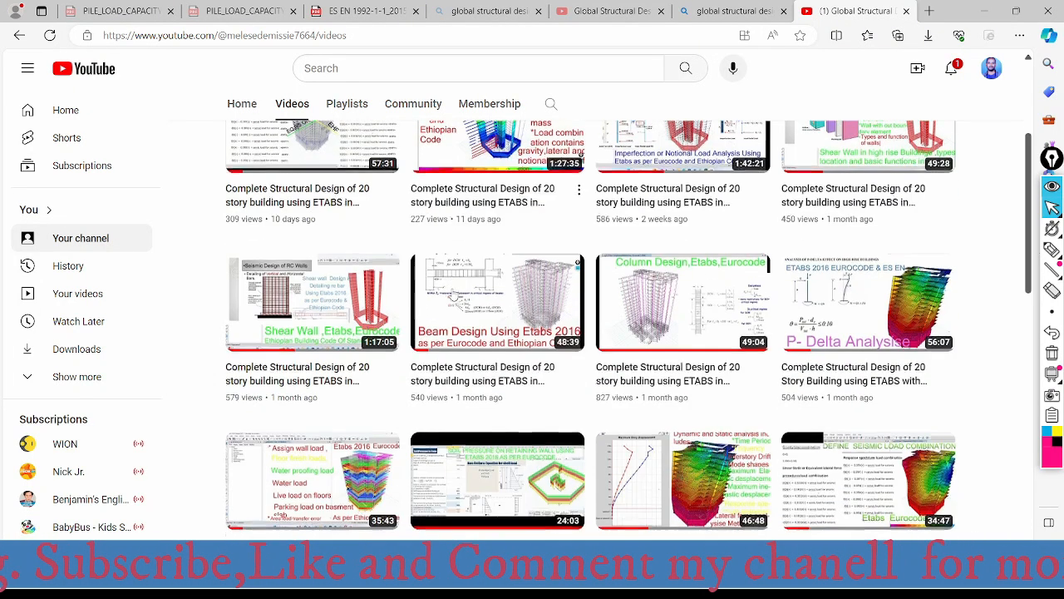
{"action": "scroll", "coordinate": [456, 296], "scroll_direction": "down", "scroll_amount": 1}
{"action": "scroll", "coordinate": [490, 306], "scroll_direction": "down", "scroll_amount": 1}
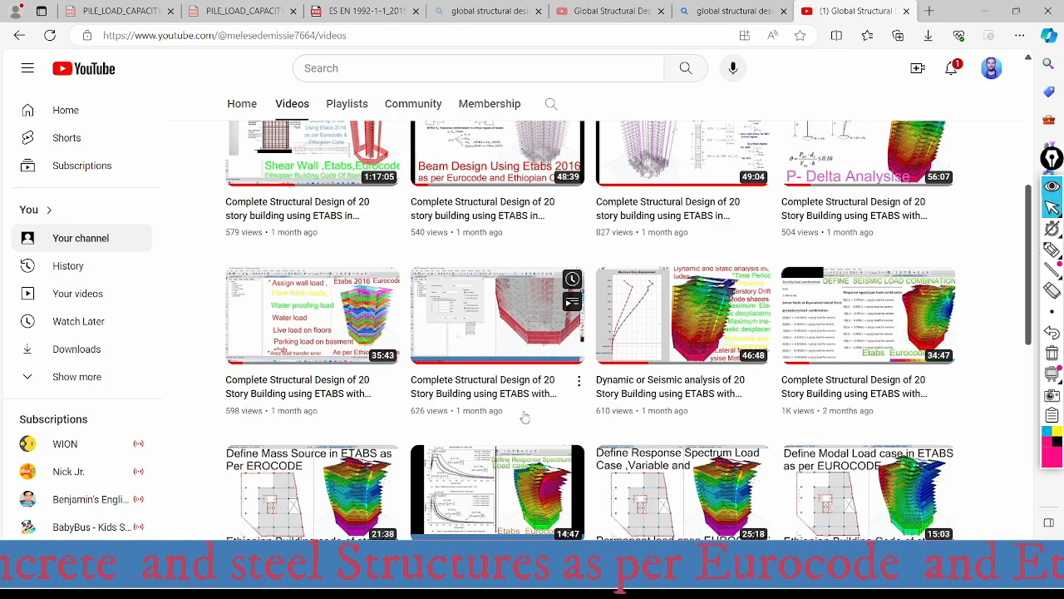
{"action": "scroll", "coordinate": [524, 417], "scroll_direction": "down", "scroll_amount": 2}
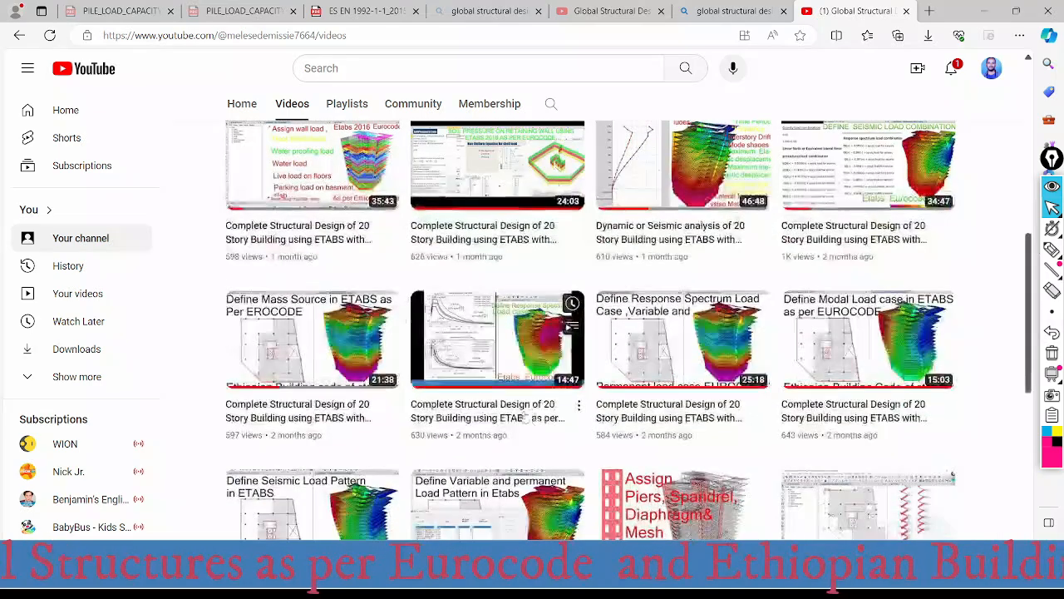
{"action": "scroll", "coordinate": [524, 417], "scroll_direction": "down", "scroll_amount": 3}
{"action": "scroll", "coordinate": [500, 403], "scroll_direction": "down", "scroll_amount": 3}
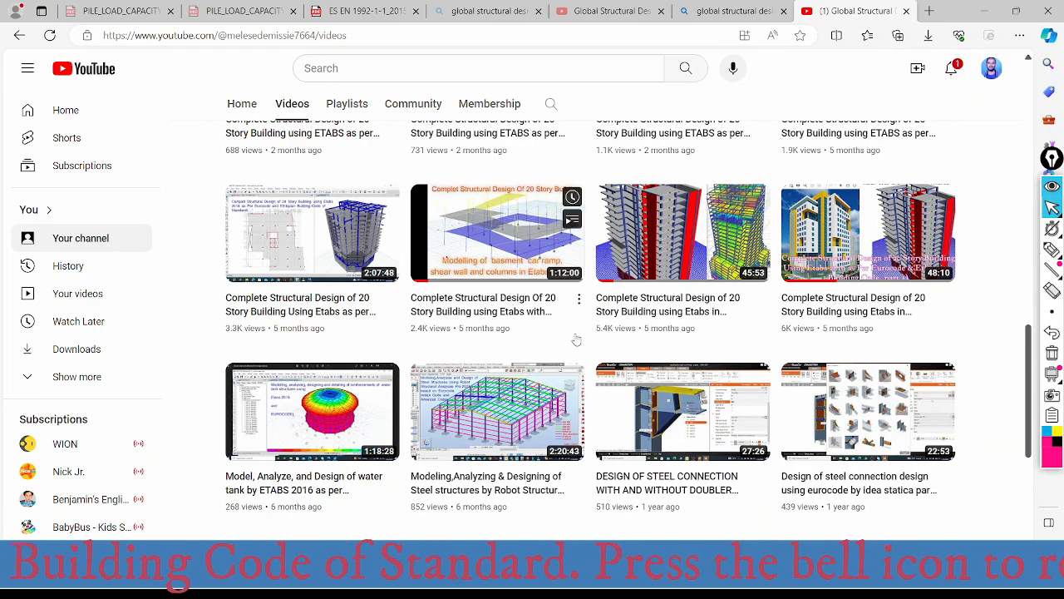
{"action": "scroll", "coordinate": [532, 362], "scroll_direction": "down", "scroll_amount": 2}
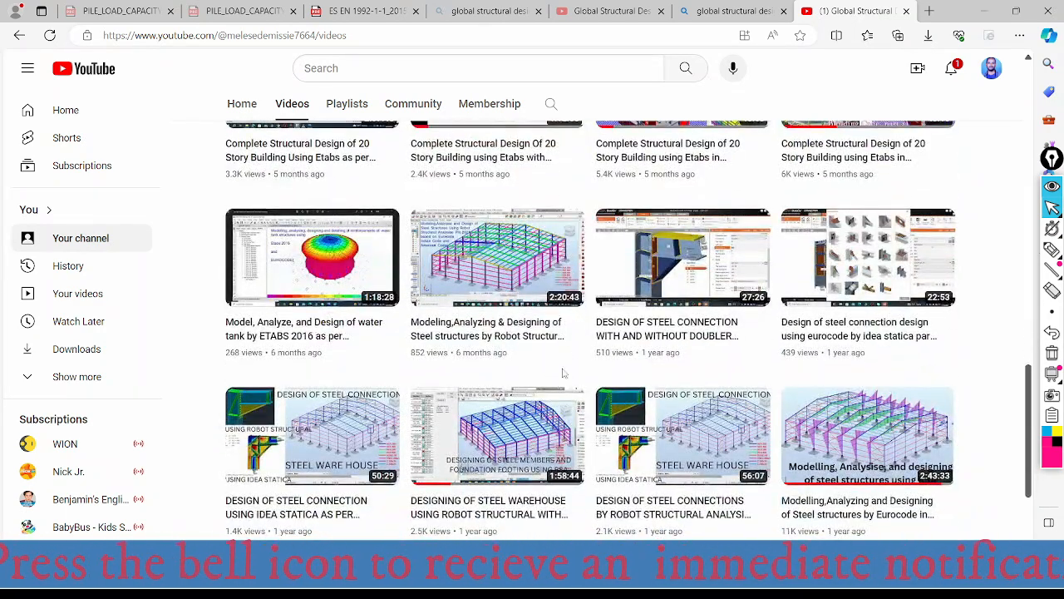
{"action": "scroll", "coordinate": [568, 377], "scroll_direction": "down", "scroll_amount": 1}
{"action": "scroll", "coordinate": [498, 290], "scroll_direction": "up", "scroll_amount": 1}
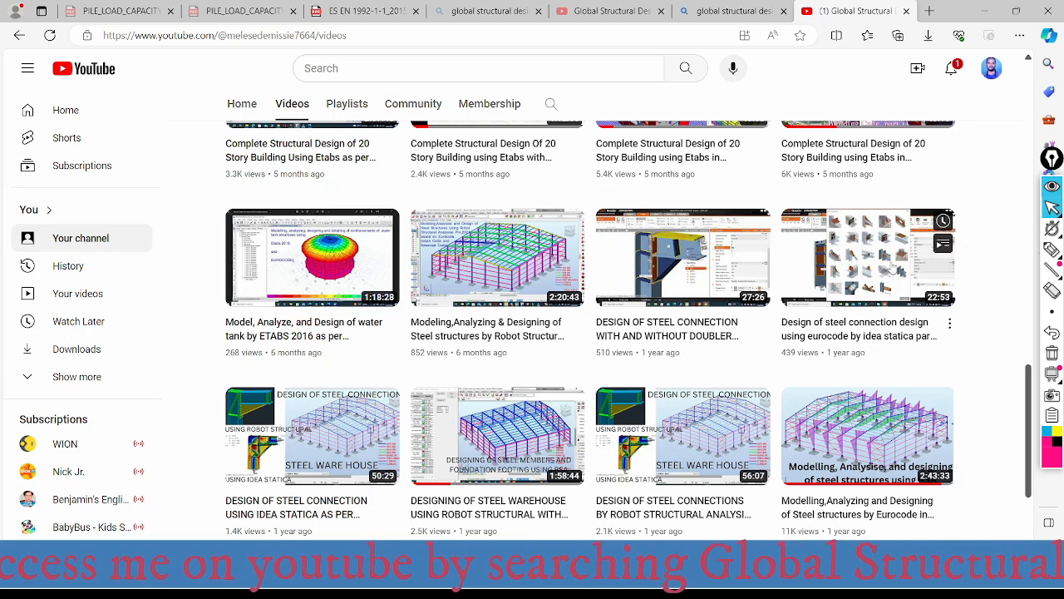
{"action": "scroll", "coordinate": [672, 446], "scroll_direction": "down", "scroll_amount": 1}
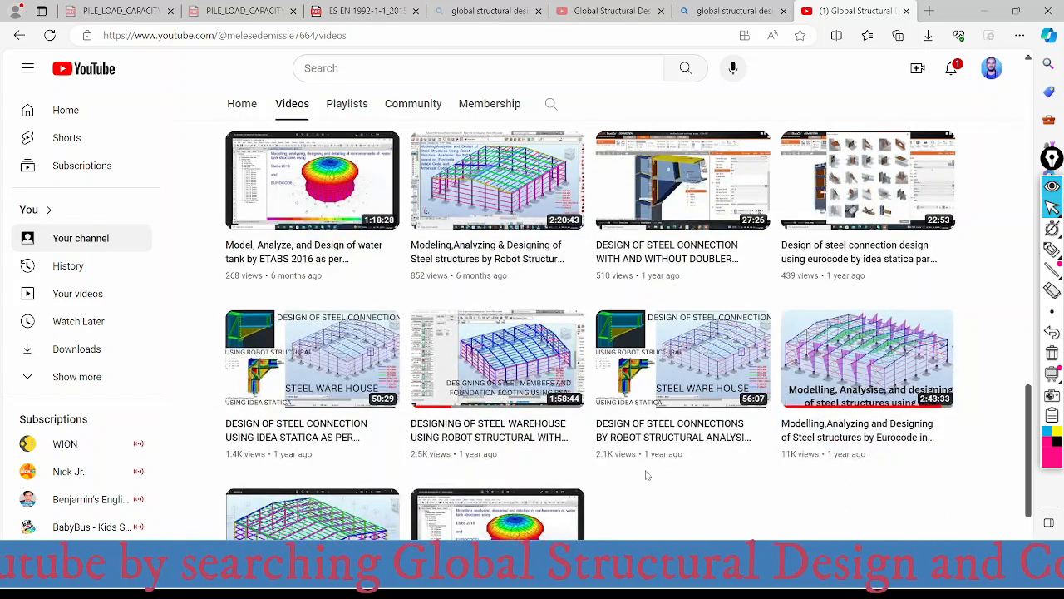
{"action": "scroll", "coordinate": [647, 474], "scroll_direction": "down", "scroll_amount": 1}
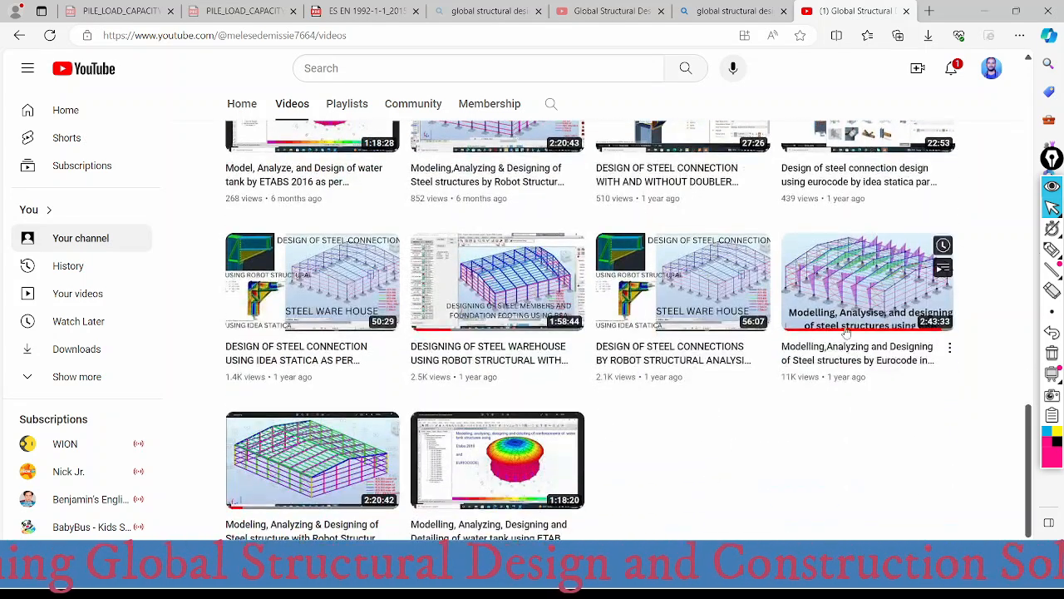
{"action": "scroll", "coordinate": [482, 449], "scroll_direction": "down", "scroll_amount": 1}
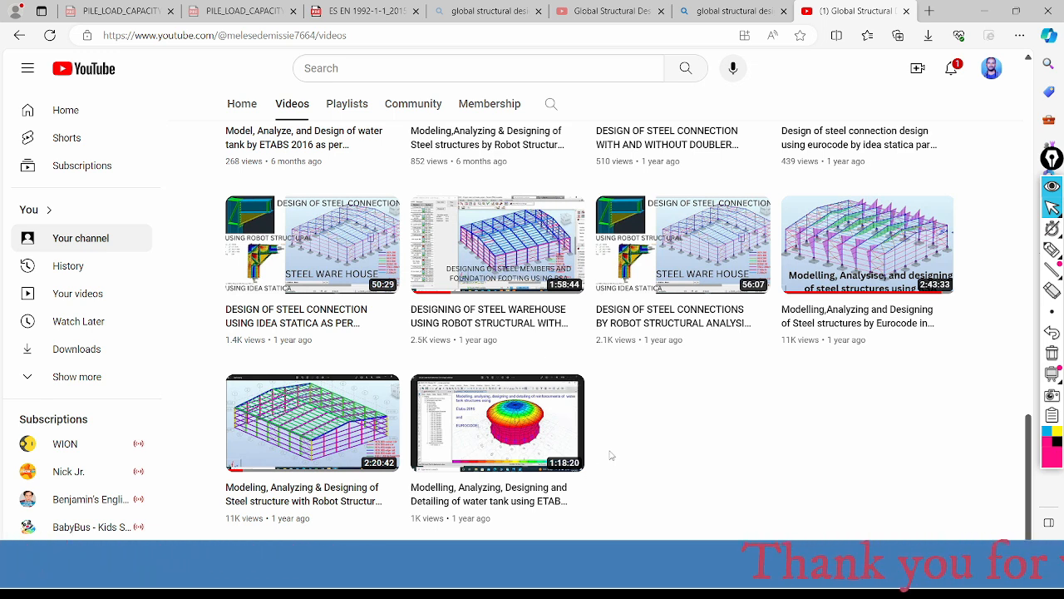
{"action": "scroll", "coordinate": [509, 422], "scroll_direction": "up", "scroll_amount": 4}
{"action": "scroll", "coordinate": [509, 422], "scroll_direction": "up", "scroll_amount": 8}
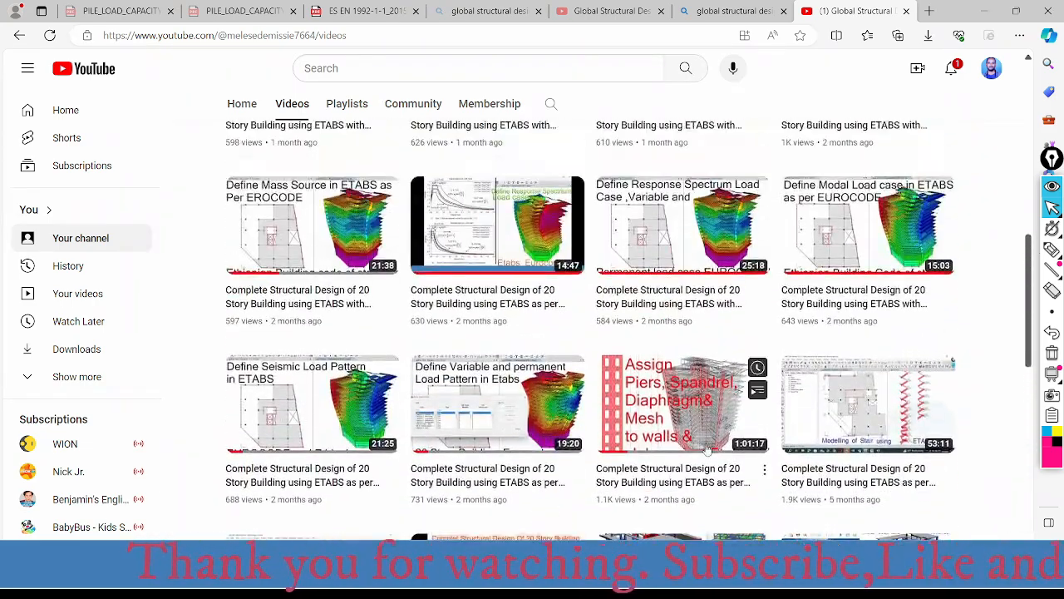
{"action": "scroll", "coordinate": [711, 441], "scroll_direction": "up", "scroll_amount": 3}
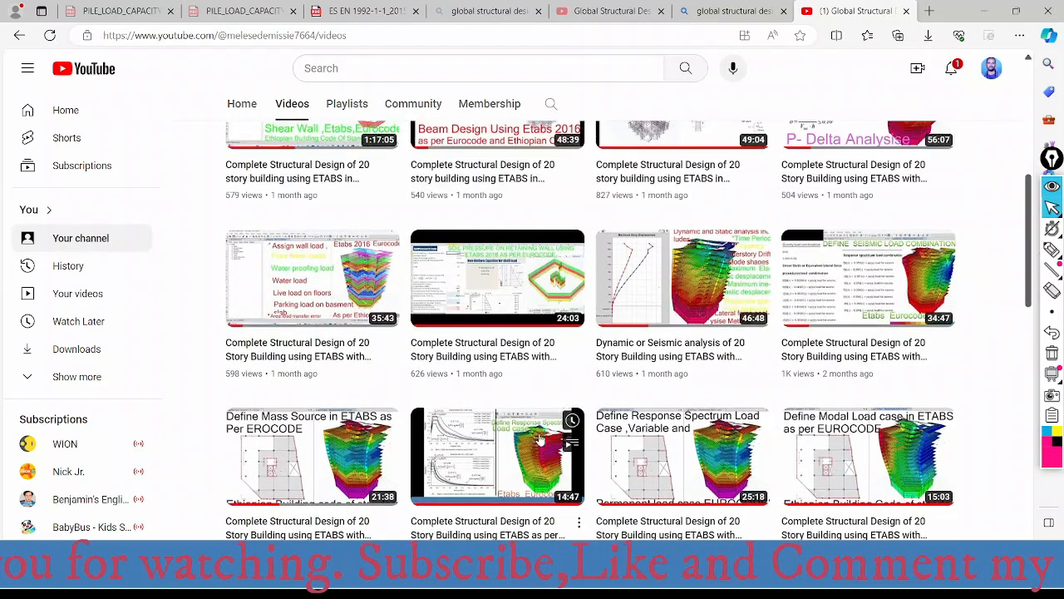
{"action": "scroll", "coordinate": [547, 392], "scroll_direction": "up", "scroll_amount": 1}
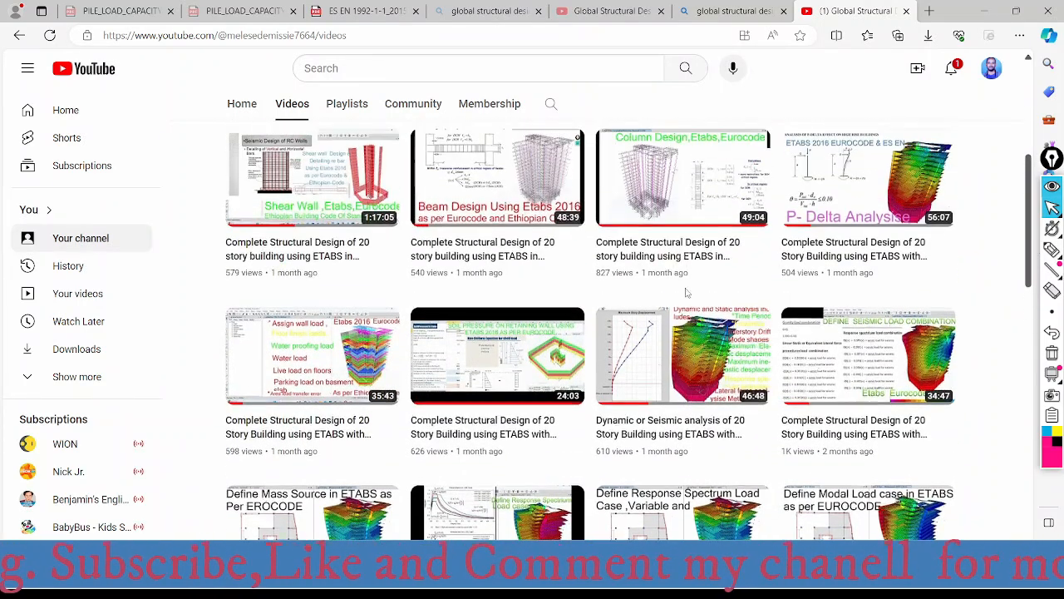
{"action": "scroll", "coordinate": [636, 357], "scroll_direction": "up", "scroll_amount": 2}
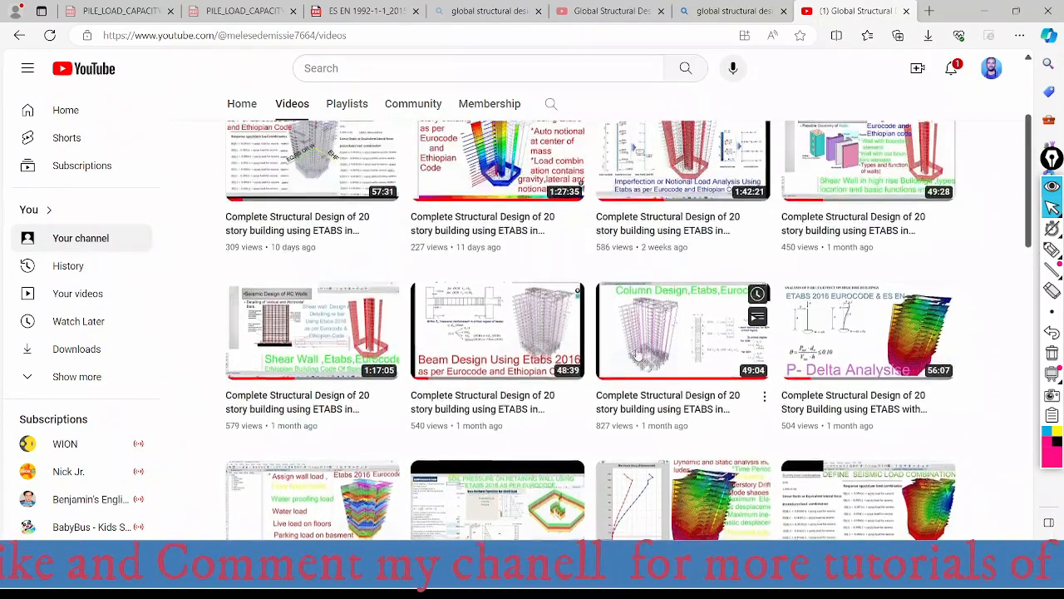
{"action": "scroll", "coordinate": [719, 269], "scroll_direction": "up", "scroll_amount": 2}
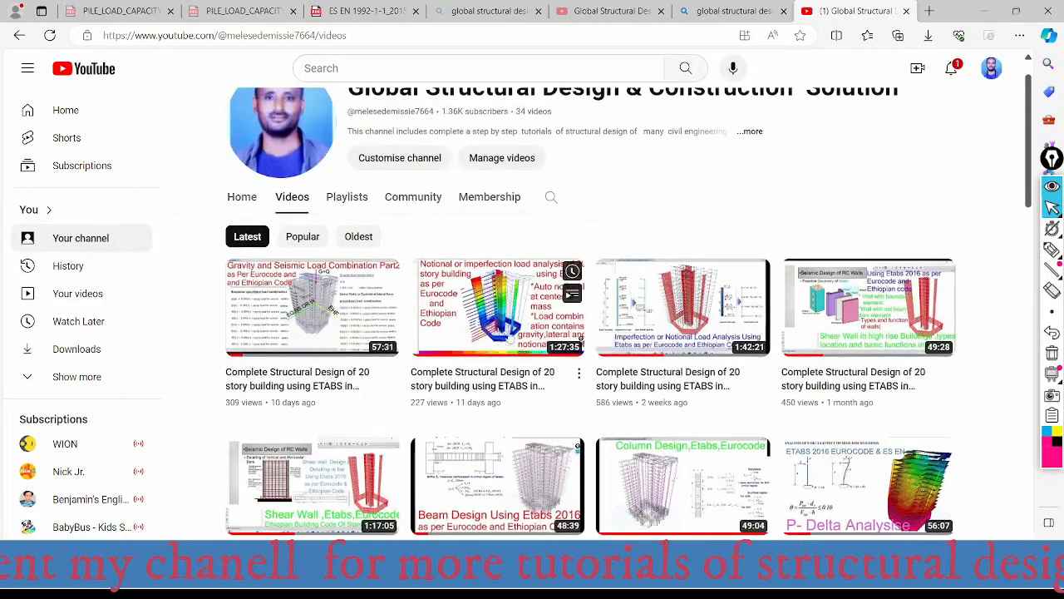
{"action": "scroll", "coordinate": [591, 349], "scroll_direction": "down", "scroll_amount": 6}
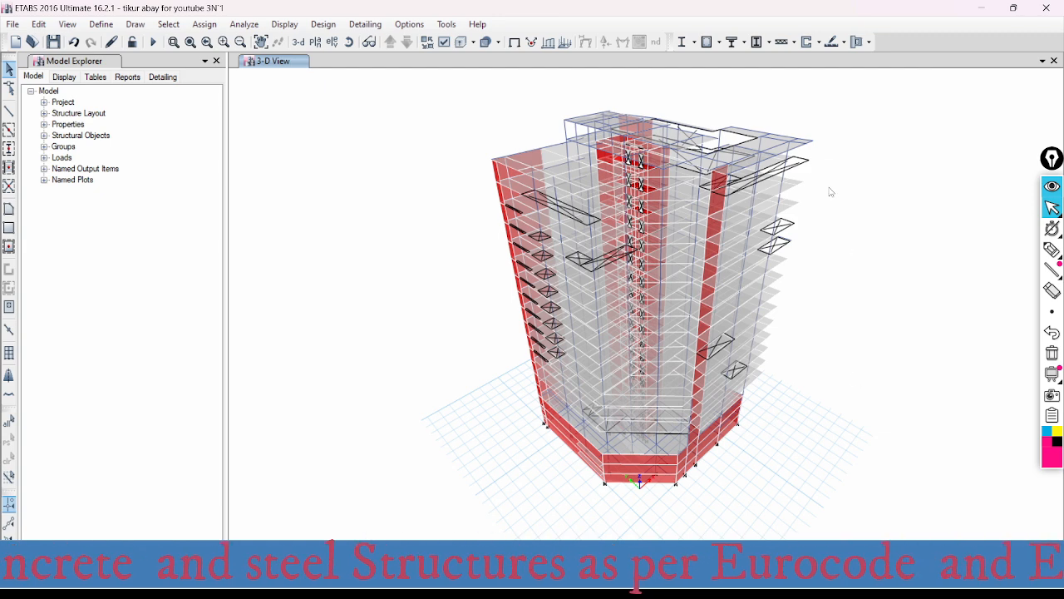
{"action": "scroll", "coordinate": [764, 121], "scroll_direction": "up", "scroll_amount": 3}
{"action": "scroll", "coordinate": [550, 203], "scroll_direction": "down", "scroll_amount": 3}
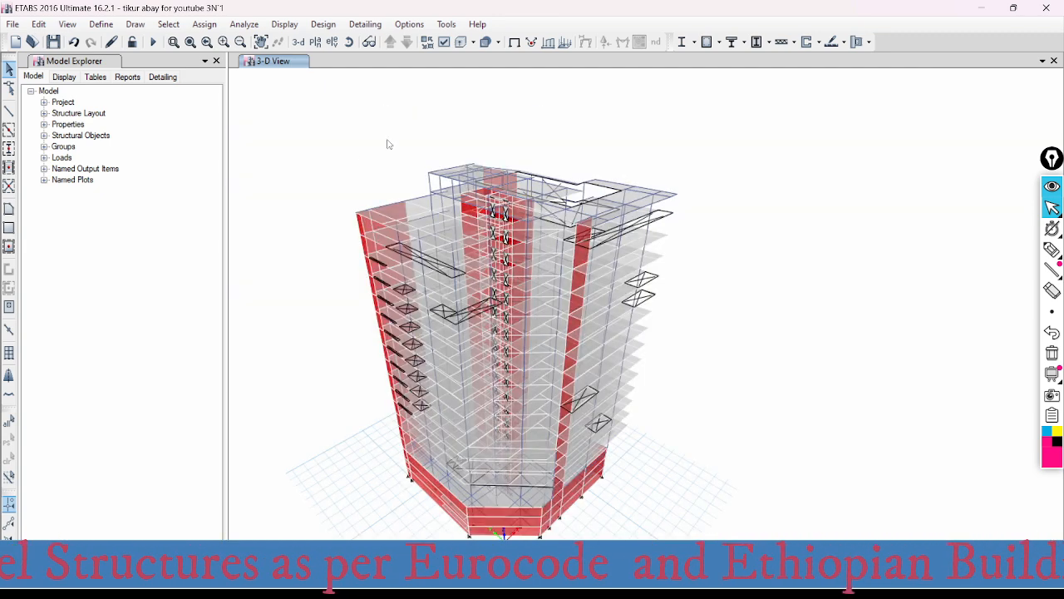
{"action": "right_click", "coordinate": [597, 173]}
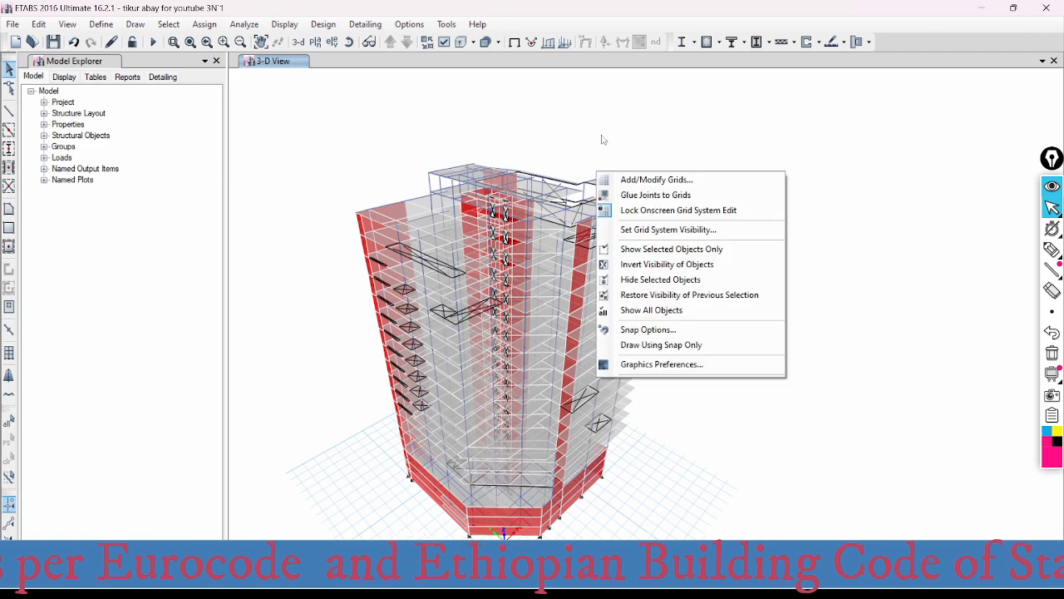
{"action": "left_click", "coordinate": [606, 138]}
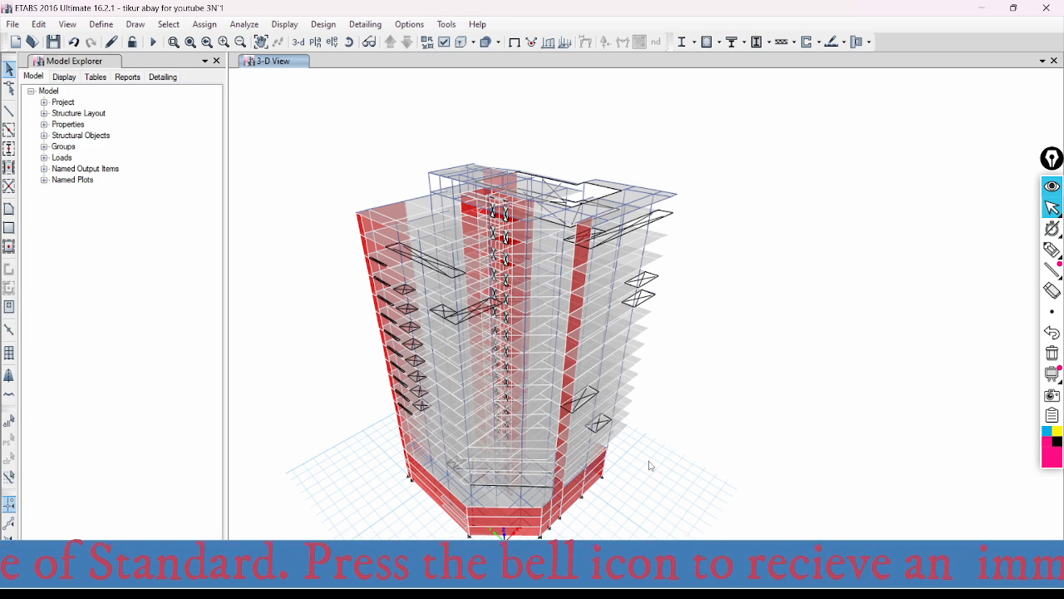
- Review the model's defined load combinations, including the gravity, notional and seismic ones, and close the list without changes
{"action": "left_click", "coordinate": [101, 24]}
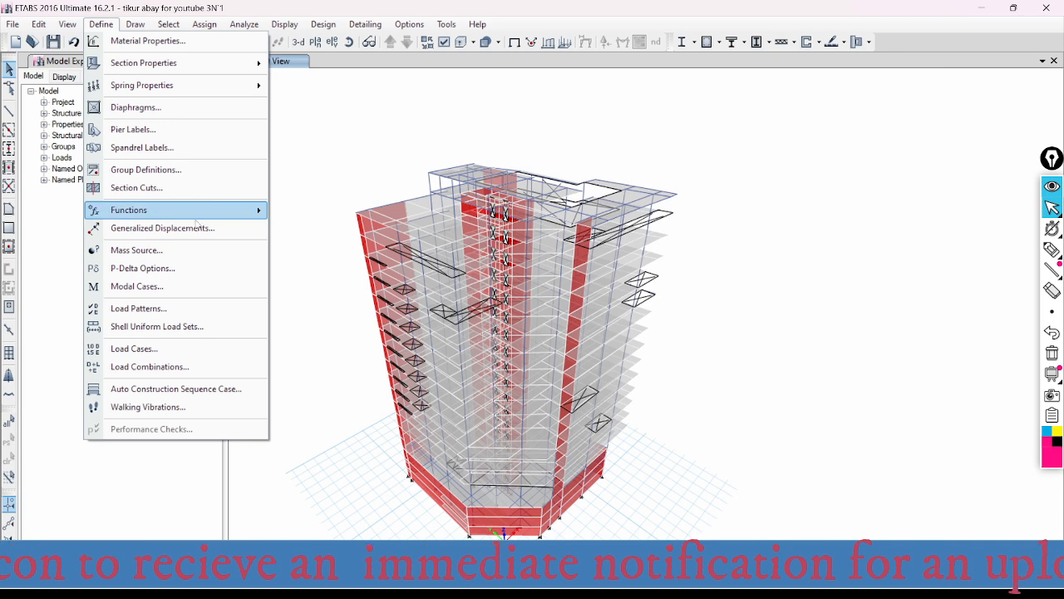
{"action": "left_click", "coordinate": [168, 367]}
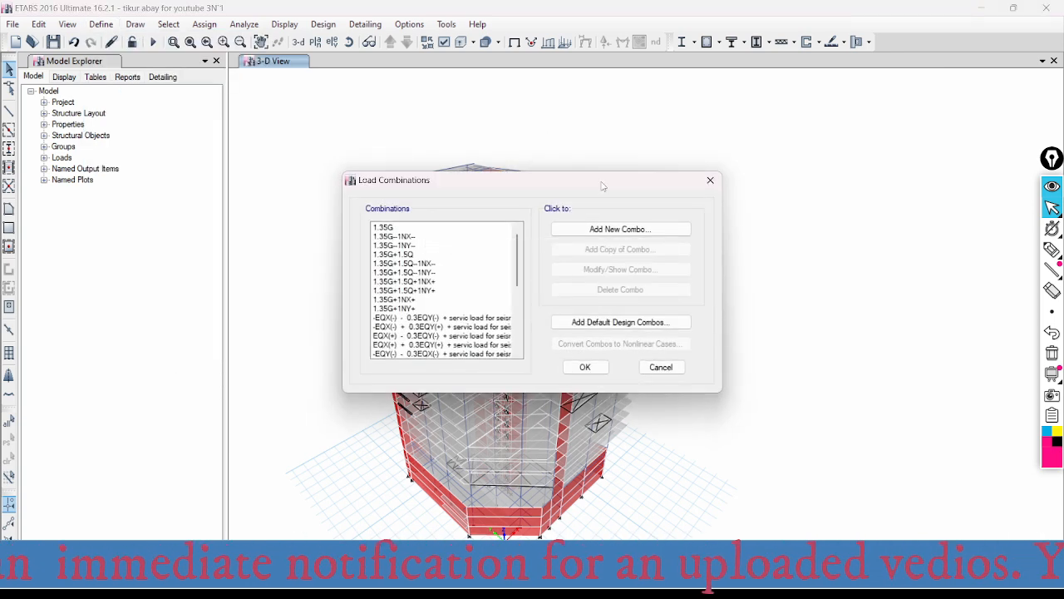
{"action": "scroll", "coordinate": [521, 285], "scroll_direction": "down", "scroll_amount": 3}
{"action": "scroll", "coordinate": [520, 285], "scroll_direction": "up", "scroll_amount": 4}
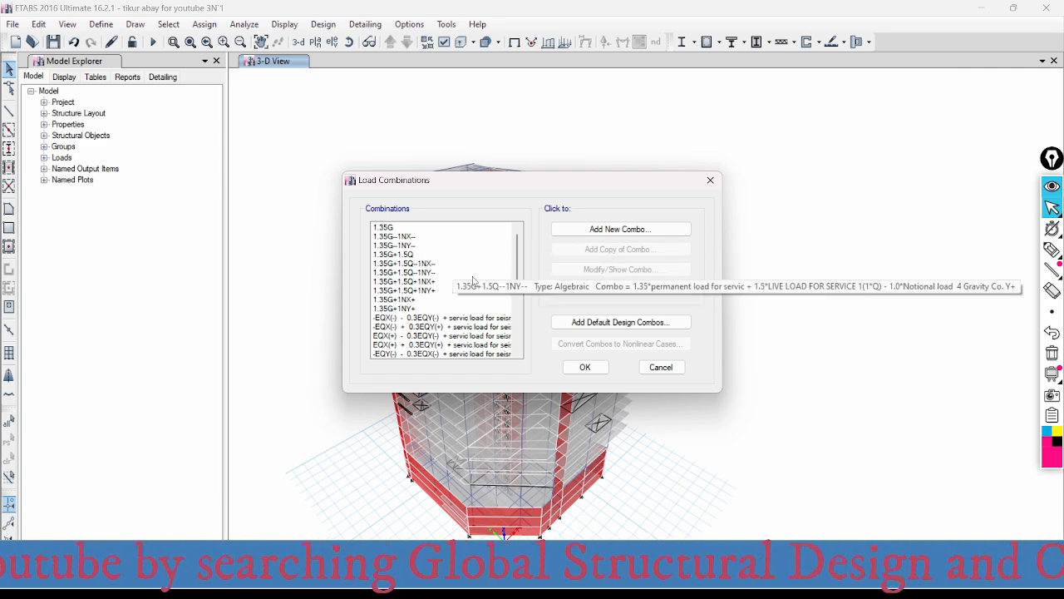
{"action": "left_click_drag", "start_coordinate": [517, 257], "coordinate": [516, 279]}
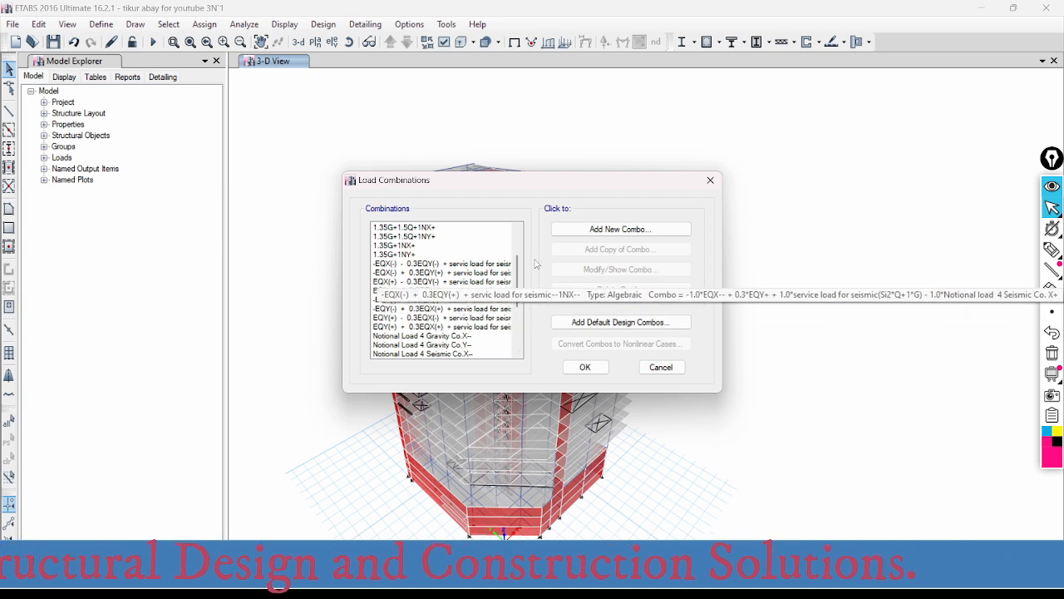
{"action": "mouse_move", "coordinate": [517, 266]}
{"action": "left_mouse_down"}
{"action": "mouse_move", "coordinate": [517, 336]}
{"action": "mouse_move", "coordinate": [517, 250]}
{"action": "left_mouse_up"}
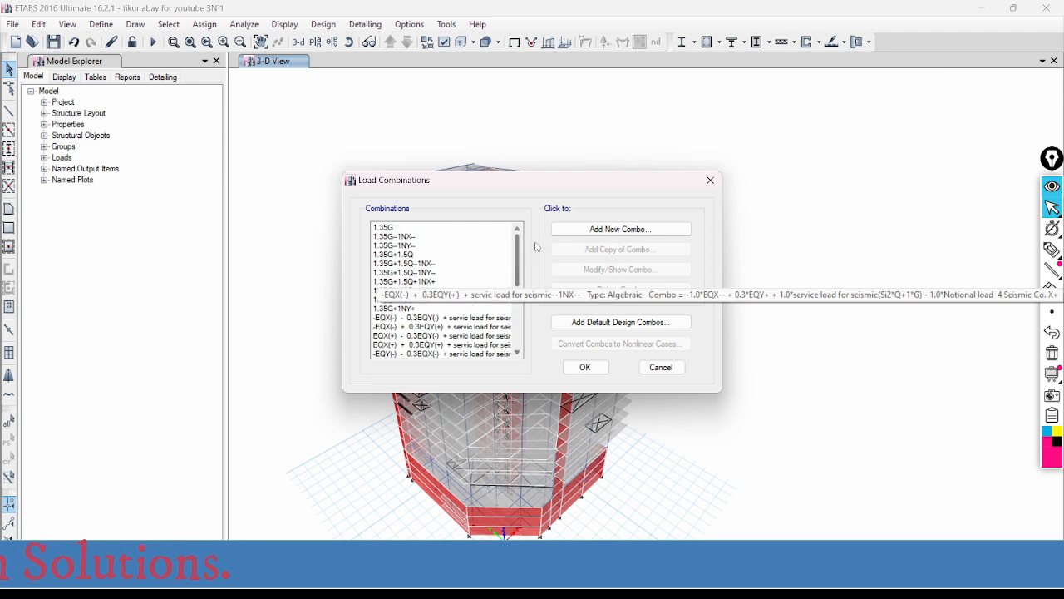
{"action": "left_click", "coordinate": [661, 367]}
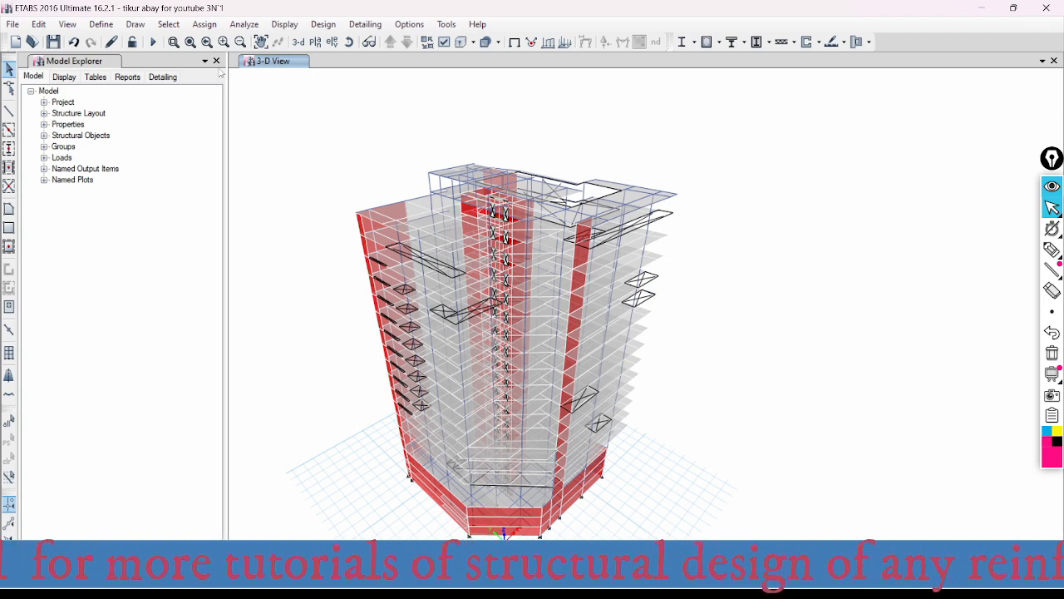
- Run the analysis of the building model and bring the whole deformed shape into view
{"action": "left_click", "coordinate": [152, 41]}
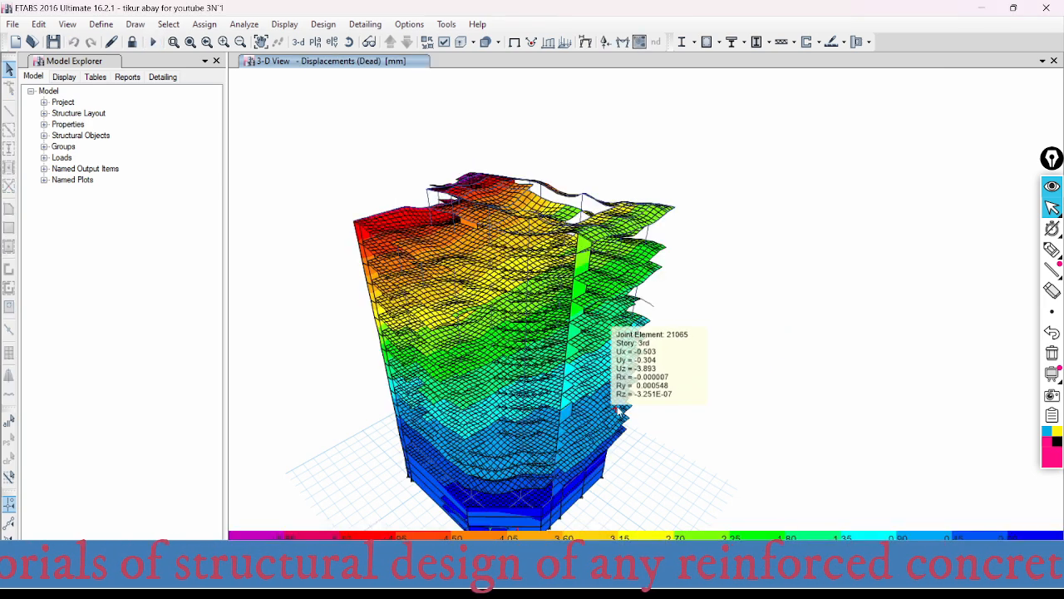
{"action": "middle_click_drag", "start_coordinate": [720, 288], "coordinate": [725, 222]}
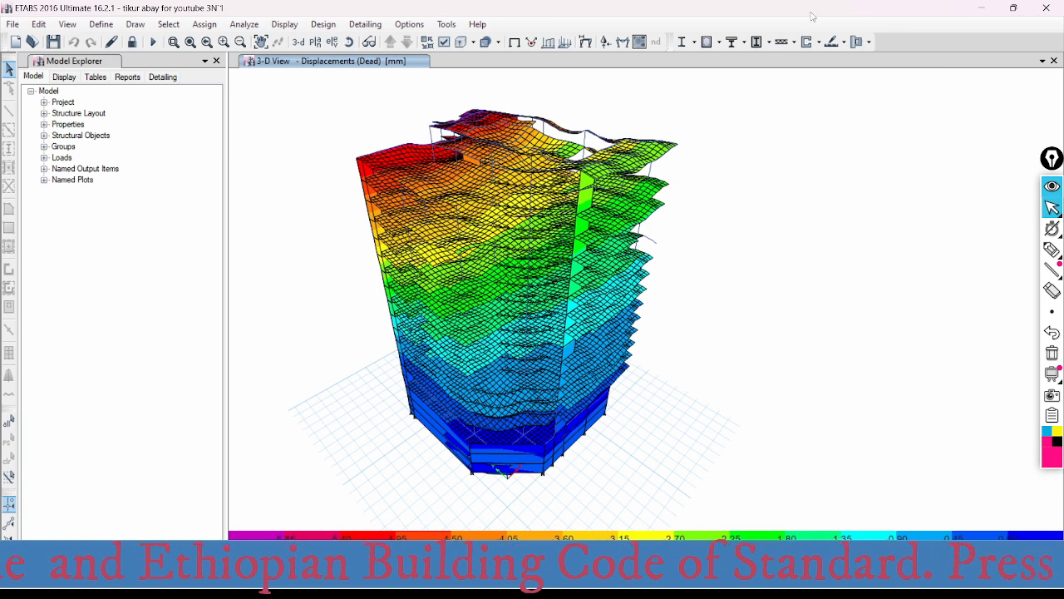
{"action": "left_click", "coordinate": [718, 42]}
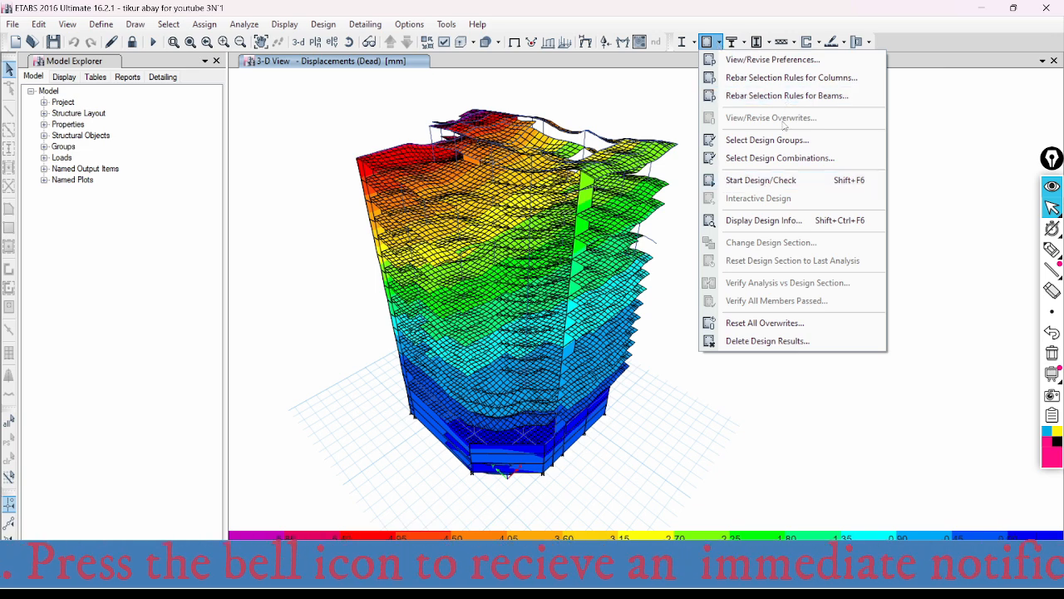
{"action": "left_click", "coordinate": [765, 143]}
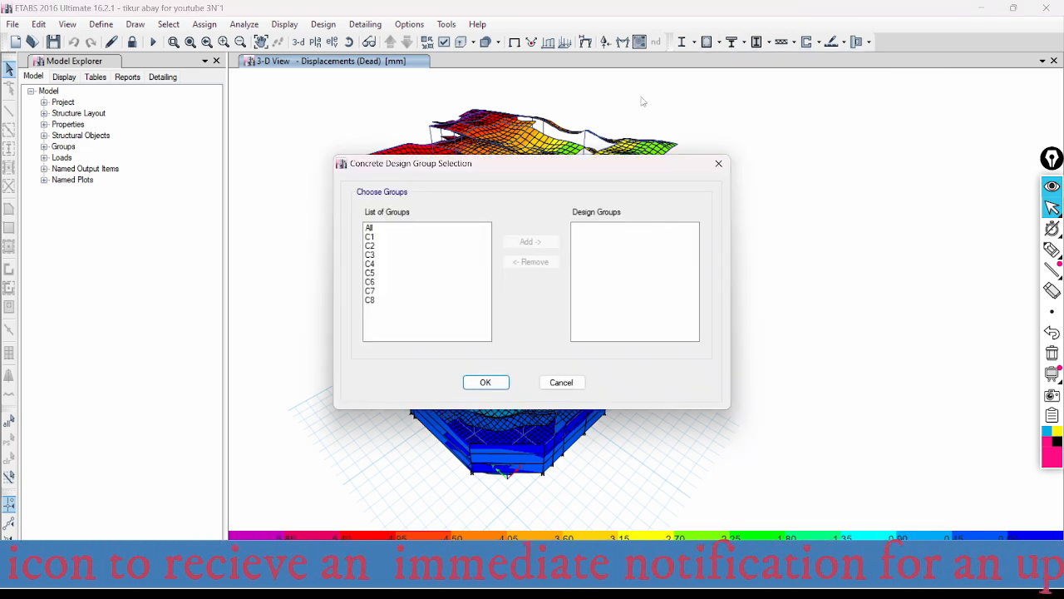
{"action": "left_click", "coordinate": [718, 162]}
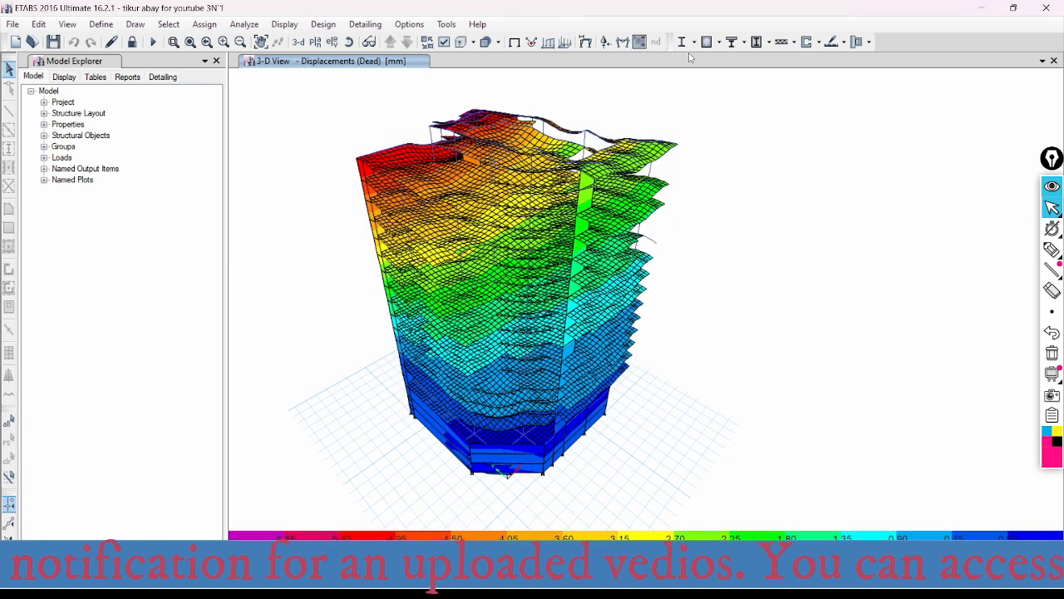
- Review the concrete frame design preferences for Eurocode 2-2004 and accept them without changes
{"action": "left_click", "coordinate": [719, 42]}
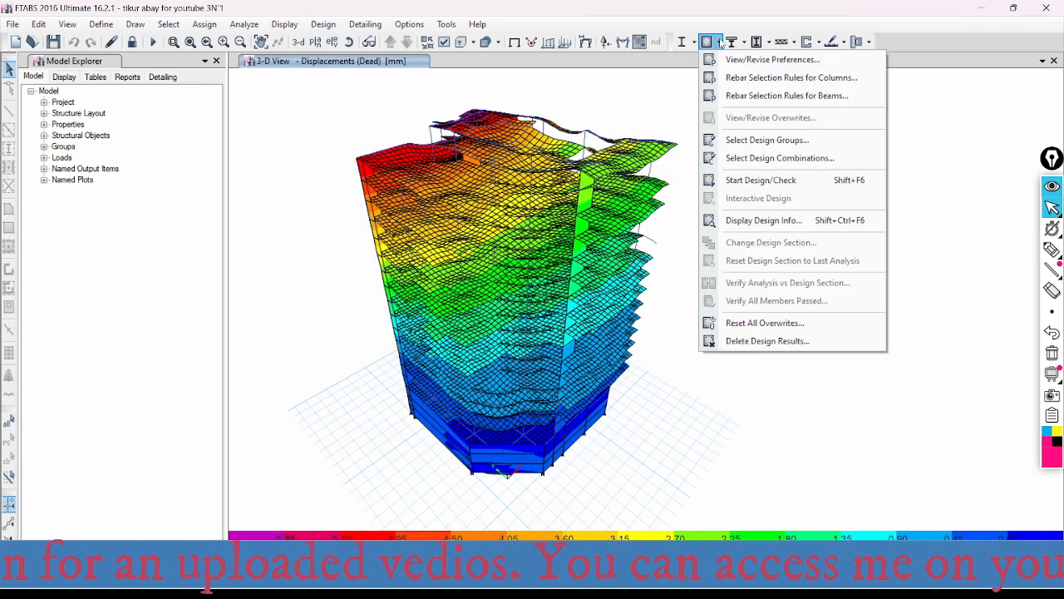
{"action": "left_click", "coordinate": [746, 60]}
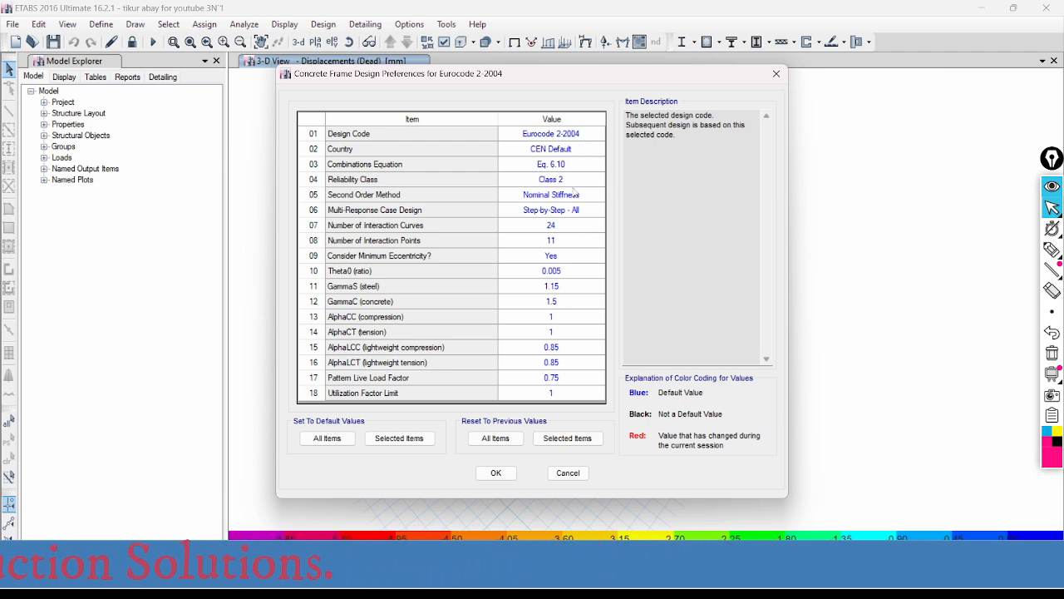
{"action": "left_click", "coordinate": [496, 472]}
- Review the load combinations selected for the concrete frame design, from the gravity to the seismic and service ones, and accept the selection
{"action": "left_click", "coordinate": [719, 41]}
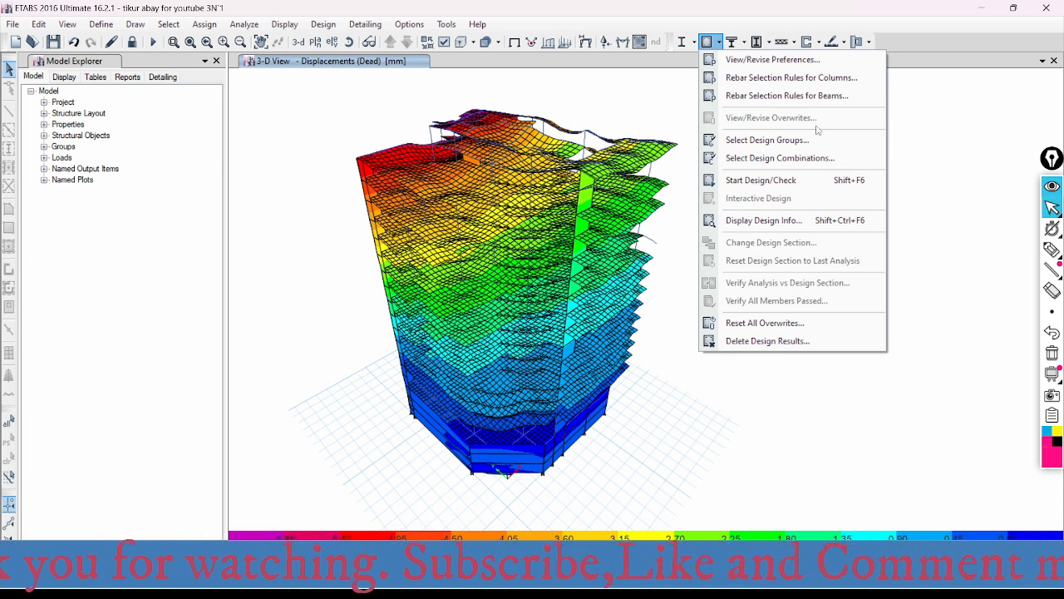
{"action": "left_click", "coordinate": [760, 160]}
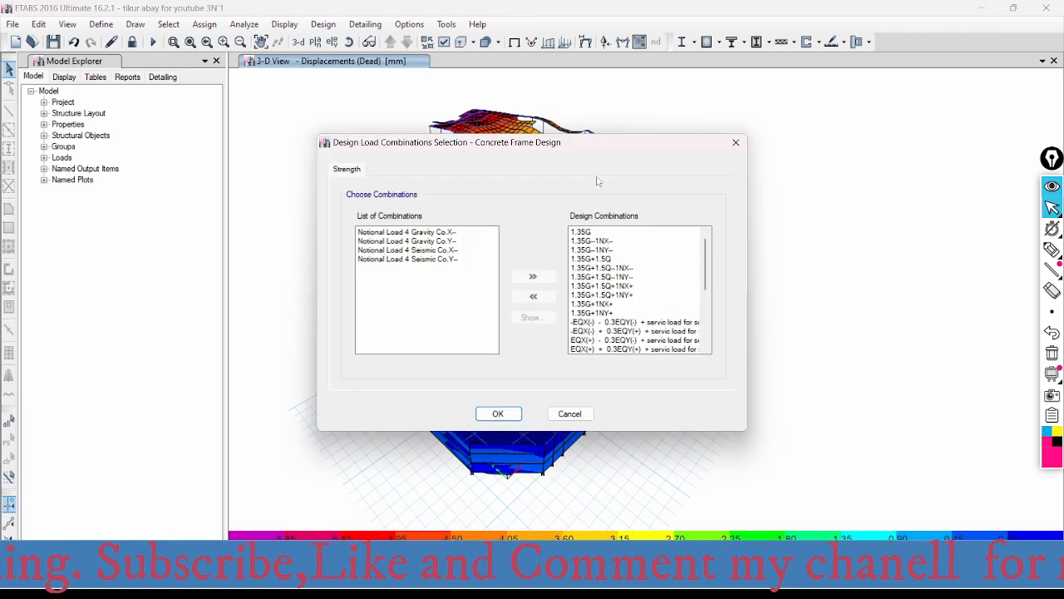
{"action": "left_click_drag", "start_coordinate": [708, 265], "coordinate": [711, 323]}
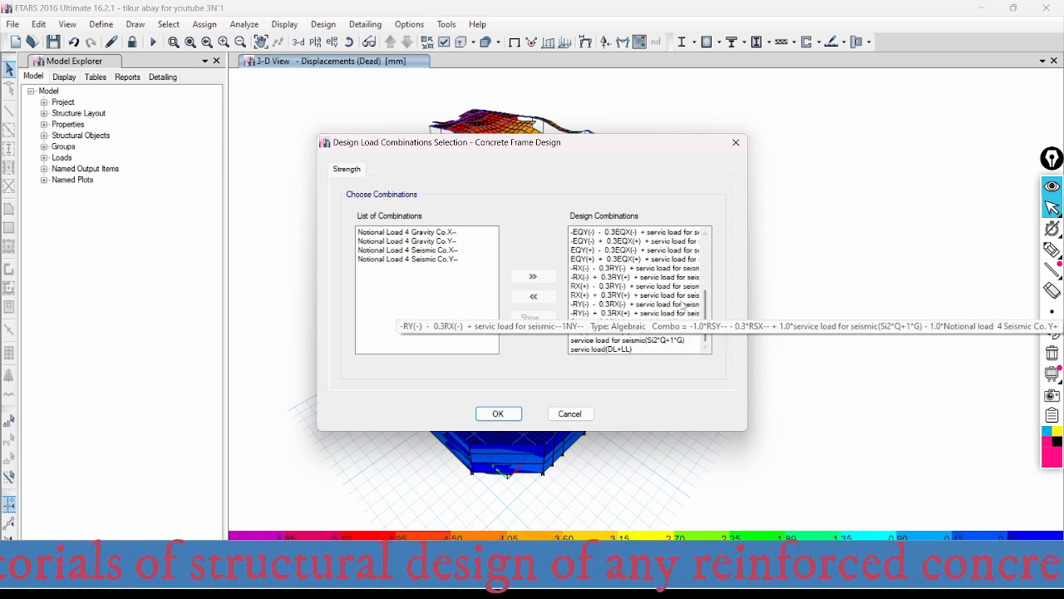
{"action": "left_click_drag", "start_coordinate": [705, 307], "coordinate": [705, 256]}
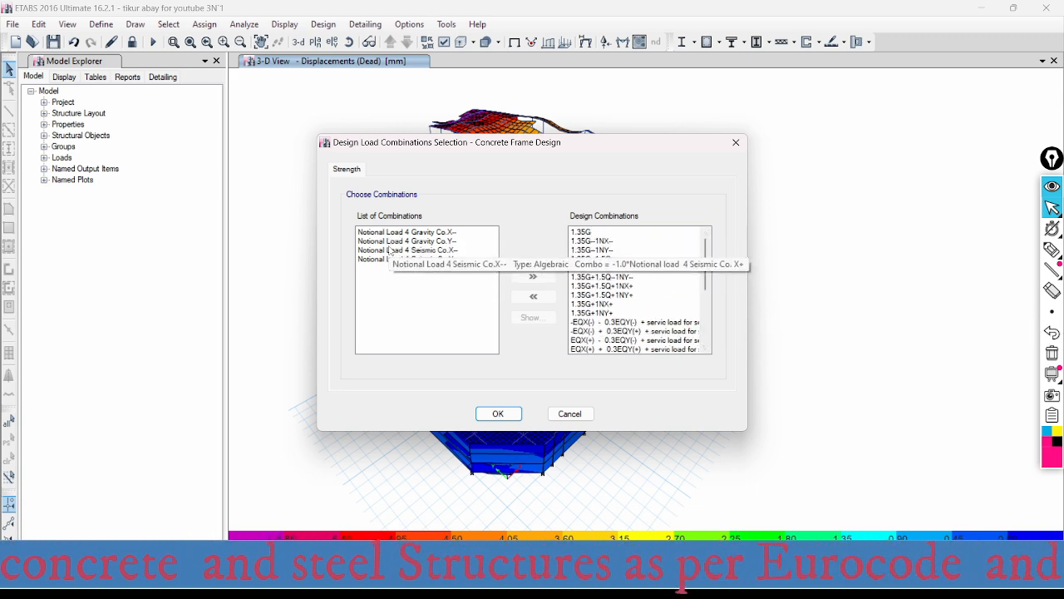
{"action": "mouse_move", "coordinate": [709, 253]}
{"action": "left_mouse_down"}
{"action": "mouse_move", "coordinate": [709, 326]}
{"action": "mouse_move", "coordinate": [710, 249]}
{"action": "left_mouse_up"}
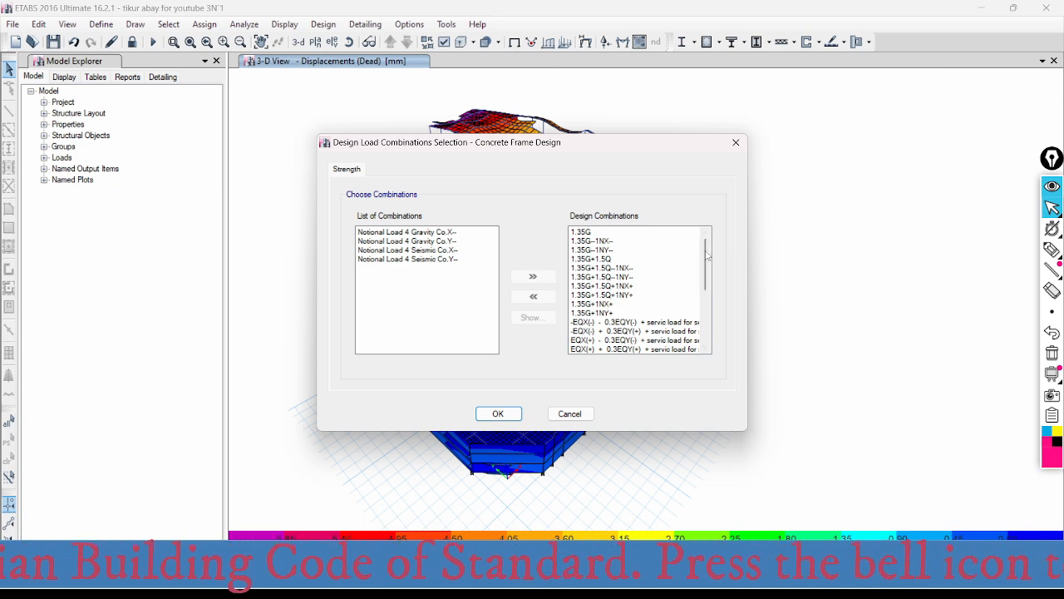
{"action": "mouse_move", "coordinate": [707, 259]}
{"action": "left_mouse_down"}
{"action": "mouse_move", "coordinate": [709, 319]}
{"action": "mouse_move", "coordinate": [714, 251]}
{"action": "left_mouse_up"}
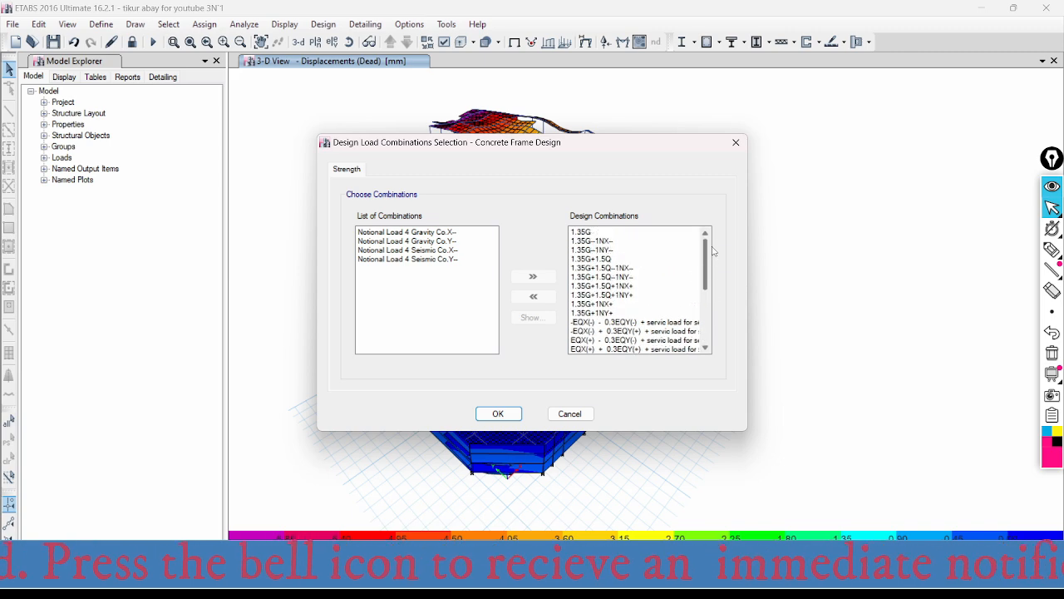
{"action": "left_click", "coordinate": [498, 413]}
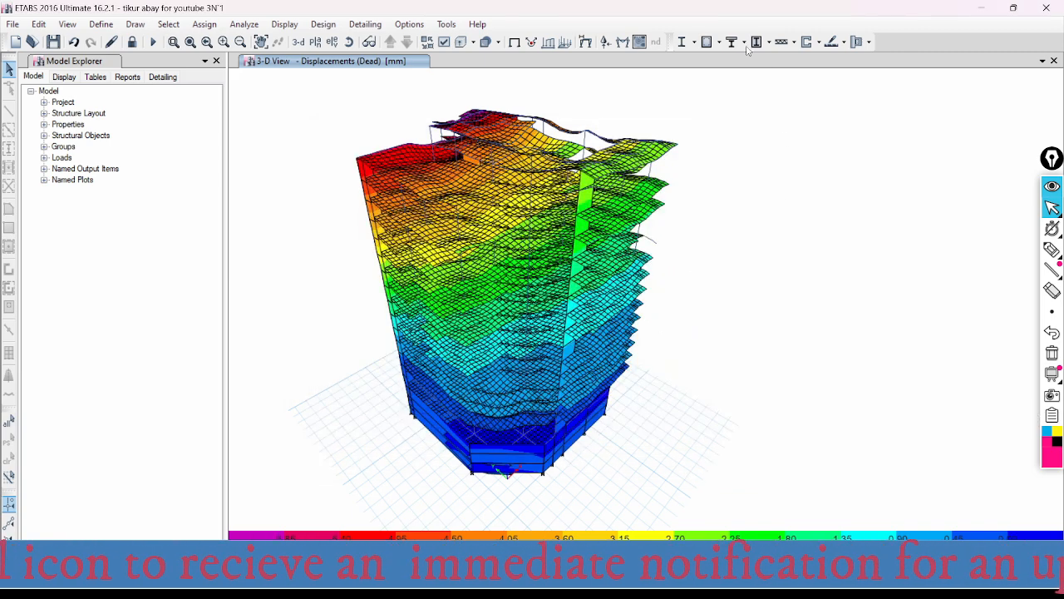
- Run the concrete frame design check on the building and verify whether all members pass
{"action": "left_click", "coordinate": [719, 42]}
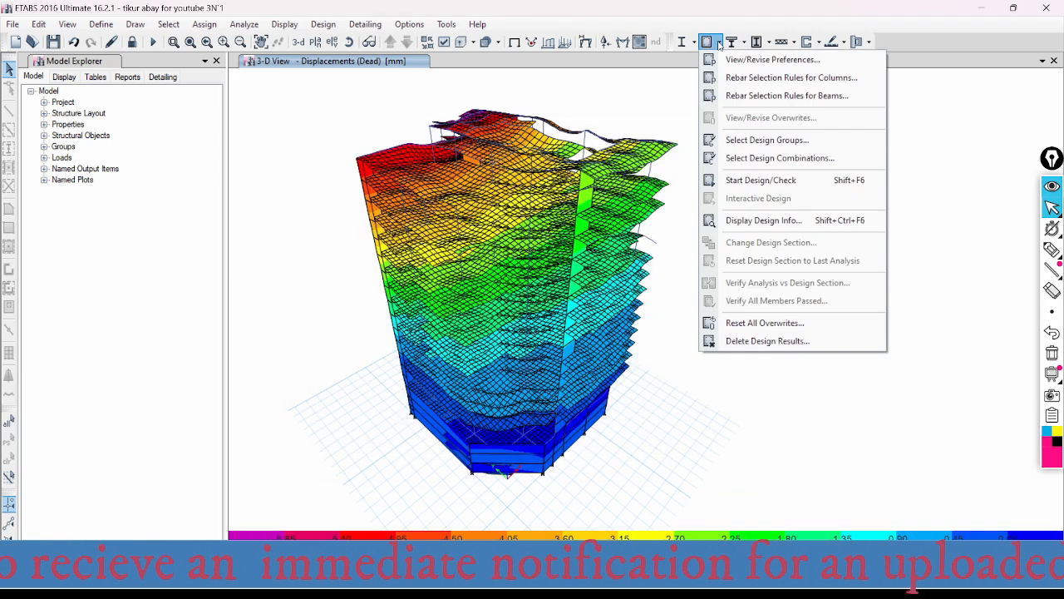
{"action": "left_click", "coordinate": [771, 180]}
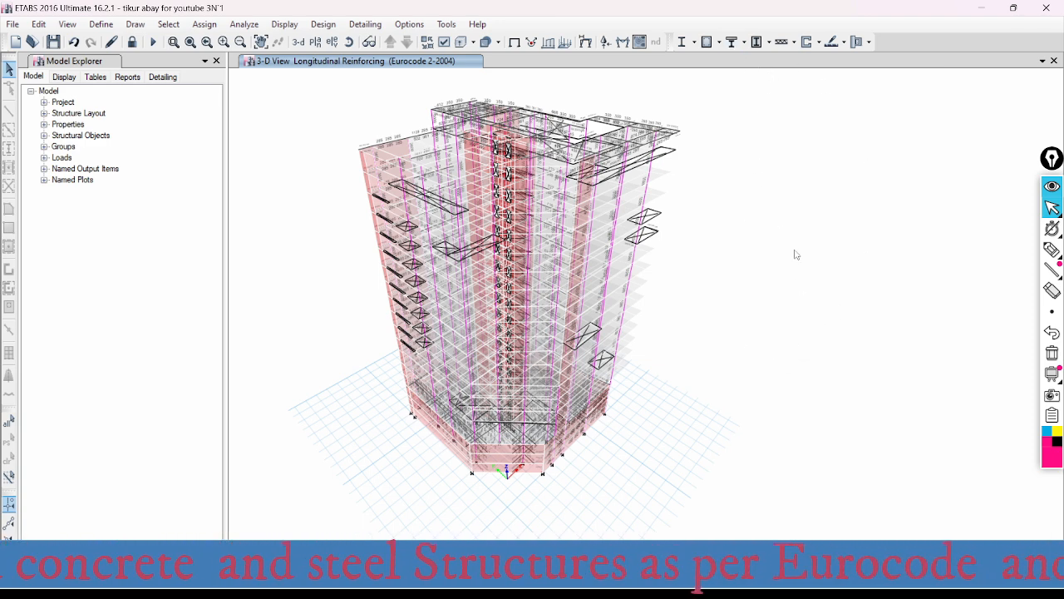
{"action": "left_click", "coordinate": [719, 42]}
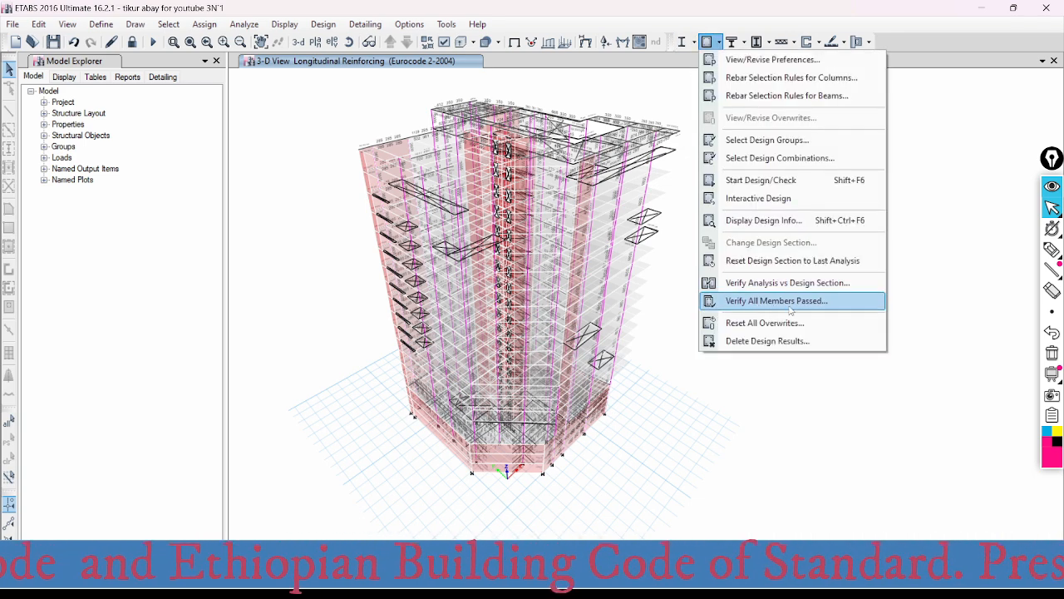
{"action": "left_click", "coordinate": [807, 303]}
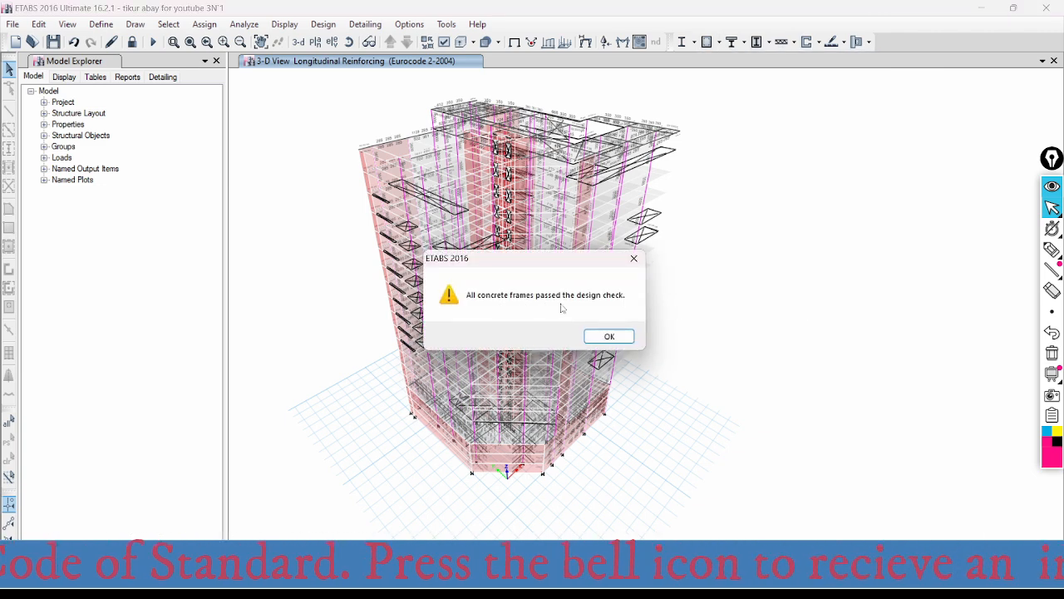
{"action": "left_click", "coordinate": [611, 337]}
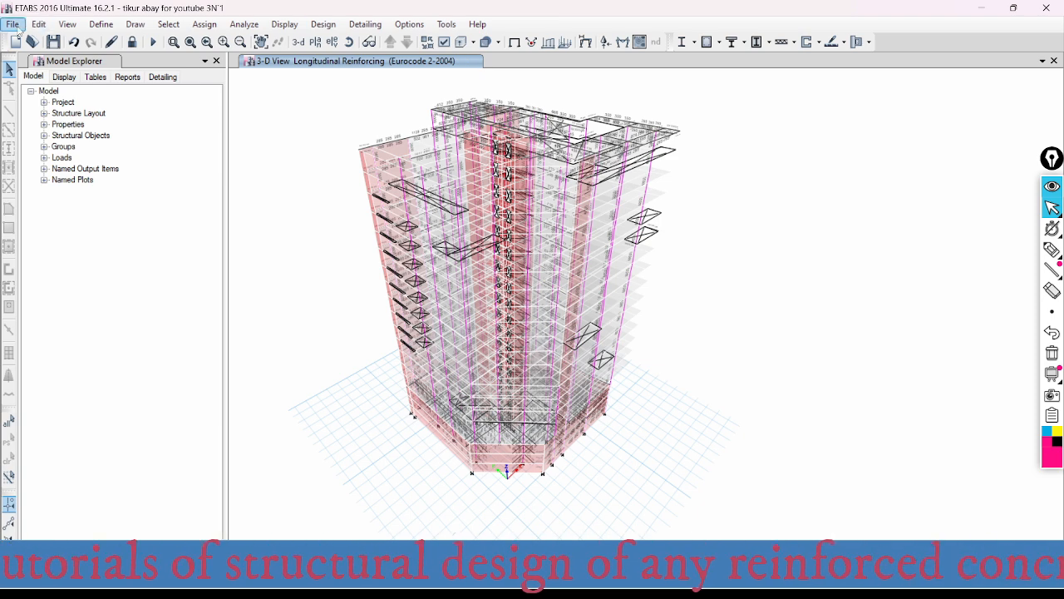
- Start exporting the 2nd story as a SAFE V12 .f2k file with the floor loads only
{"action": "left_click", "coordinate": [12, 25]}
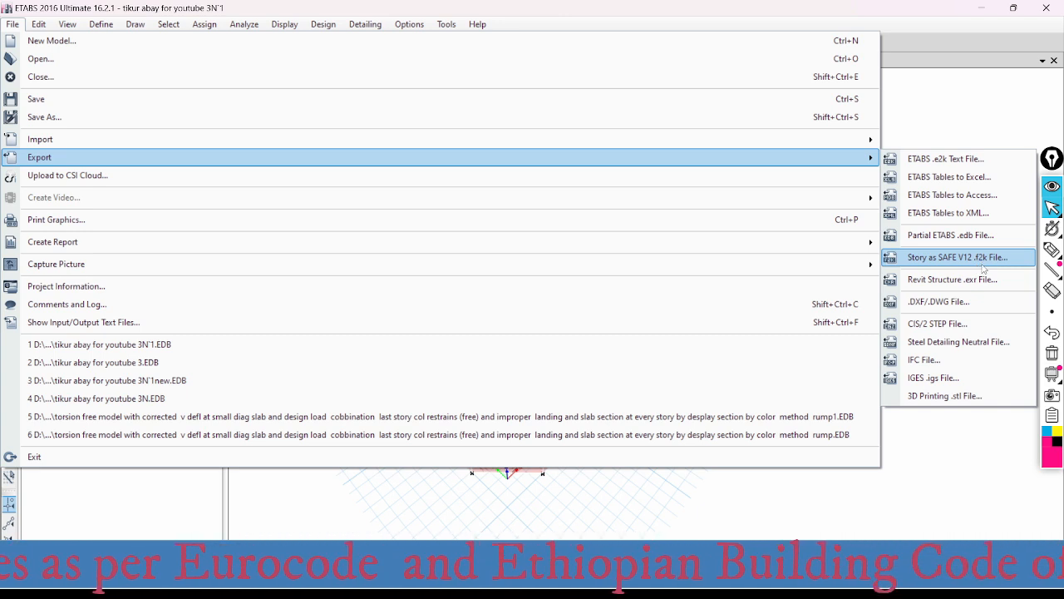
{"action": "left_click", "coordinate": [987, 261]}
{"action": "left_click_drag", "start_coordinate": [513, 148], "coordinate": [251, 49]}
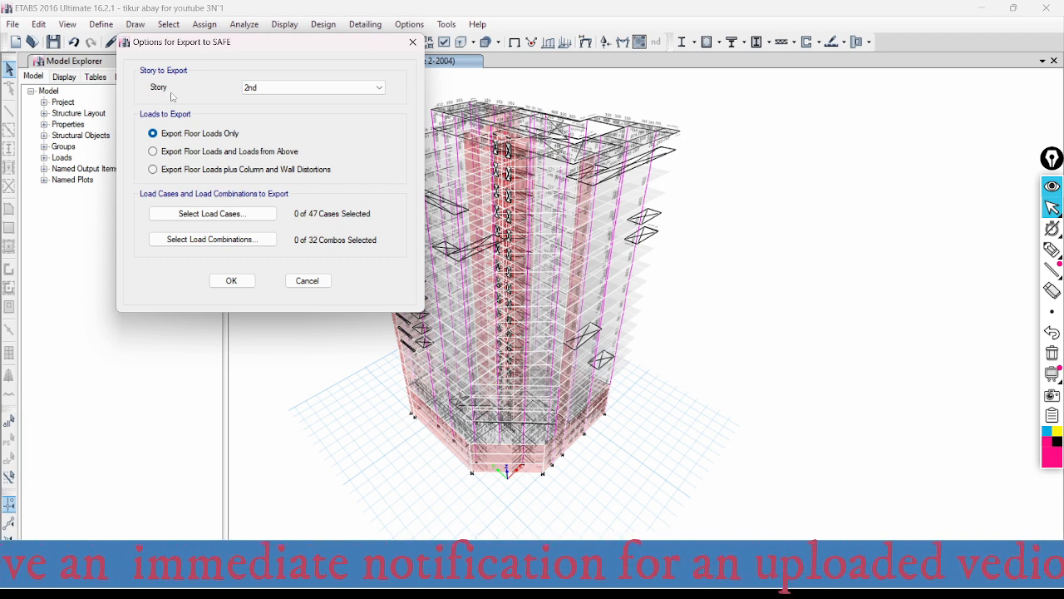
{"action": "left_click", "coordinate": [300, 90]}
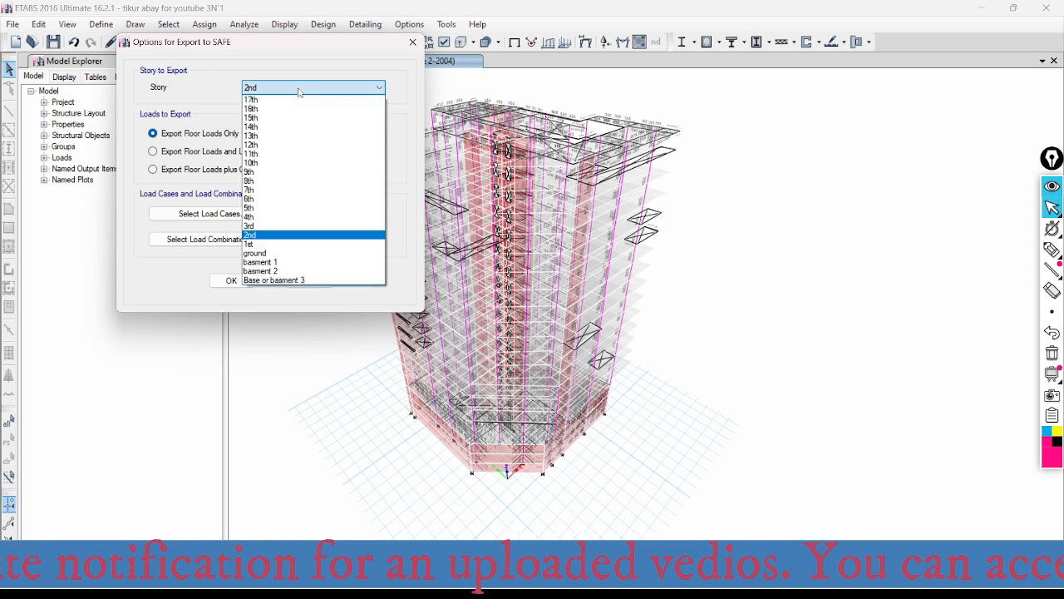
{"action": "left_click", "coordinate": [262, 237]}
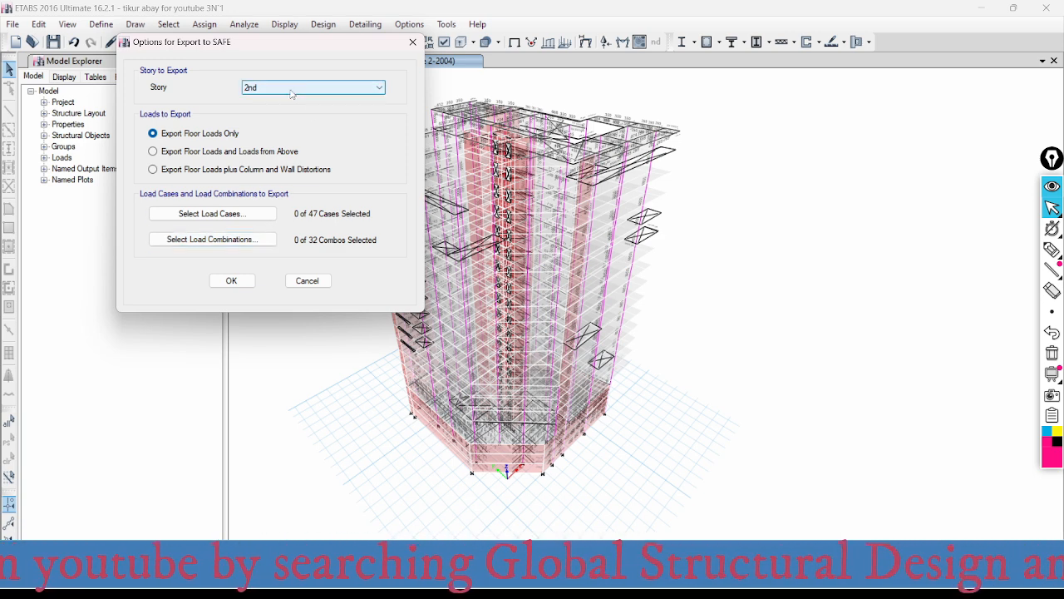
{"action": "left_click", "coordinate": [152, 133]}
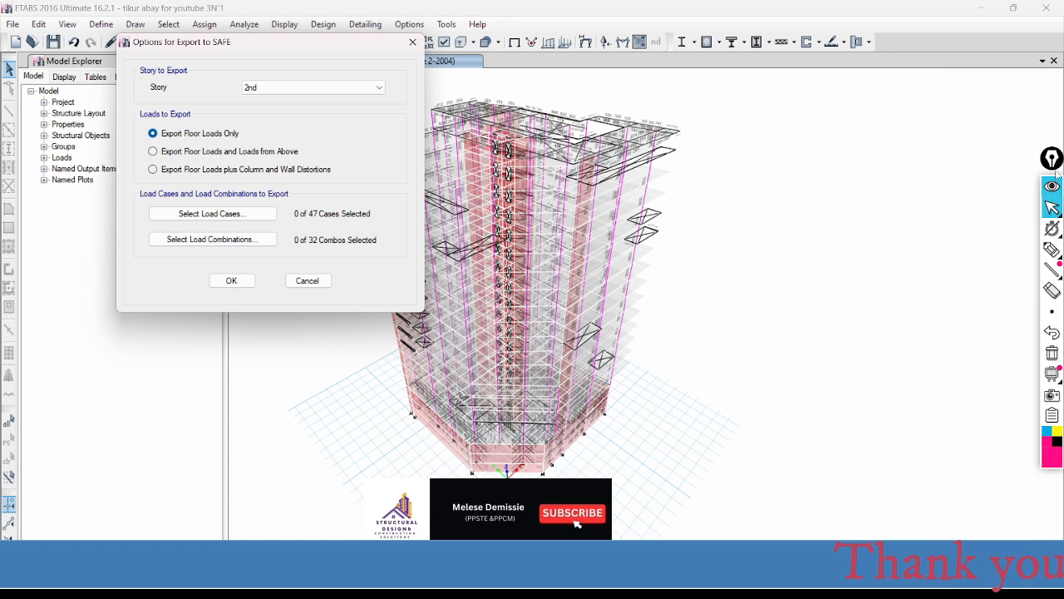
- Annotate the three load export options with pen ticks and underlines, adding the handwritten notes "foundation" and "Temp."
{"action": "left_click", "coordinate": [1051, 249]}
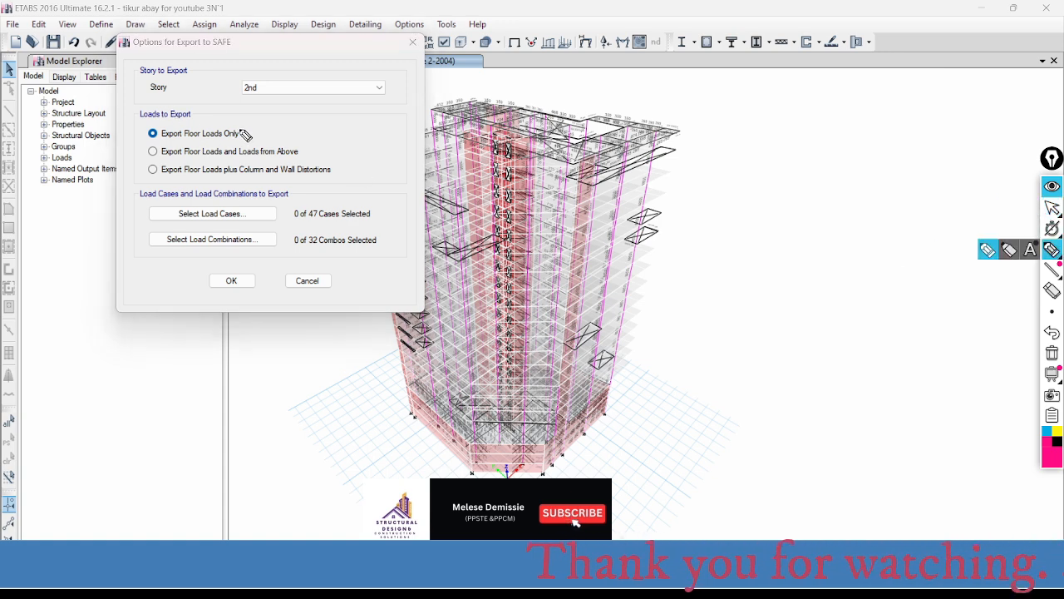
{"action": "left_click_drag", "start_coordinate": [242, 130], "coordinate": [266, 122]}
{"action": "left_click_drag", "start_coordinate": [162, 142], "coordinate": [204, 142]}
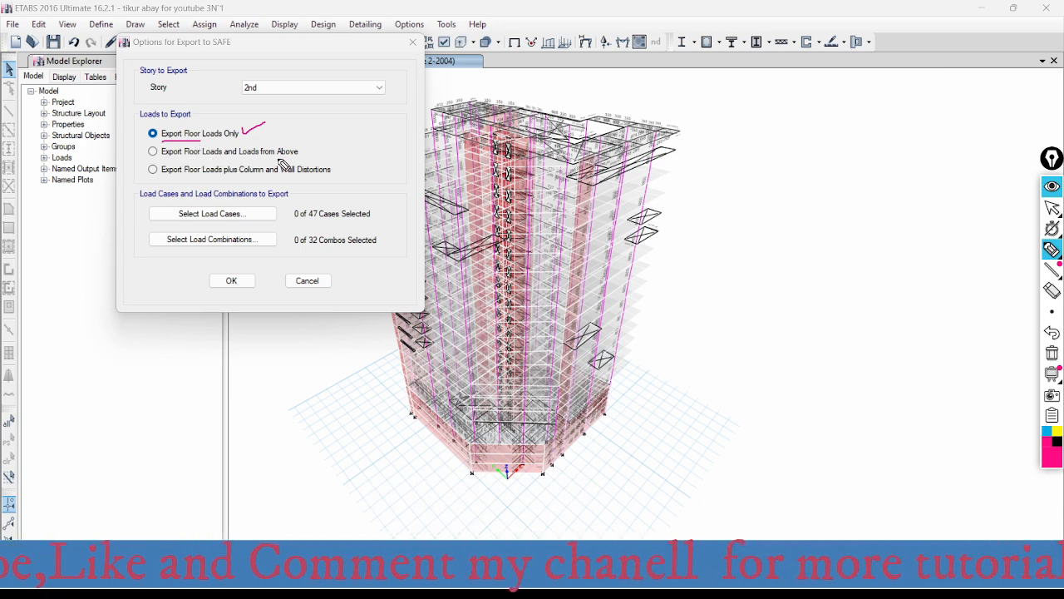
{"action": "left_click_drag", "start_coordinate": [308, 152], "coordinate": [349, 136]}
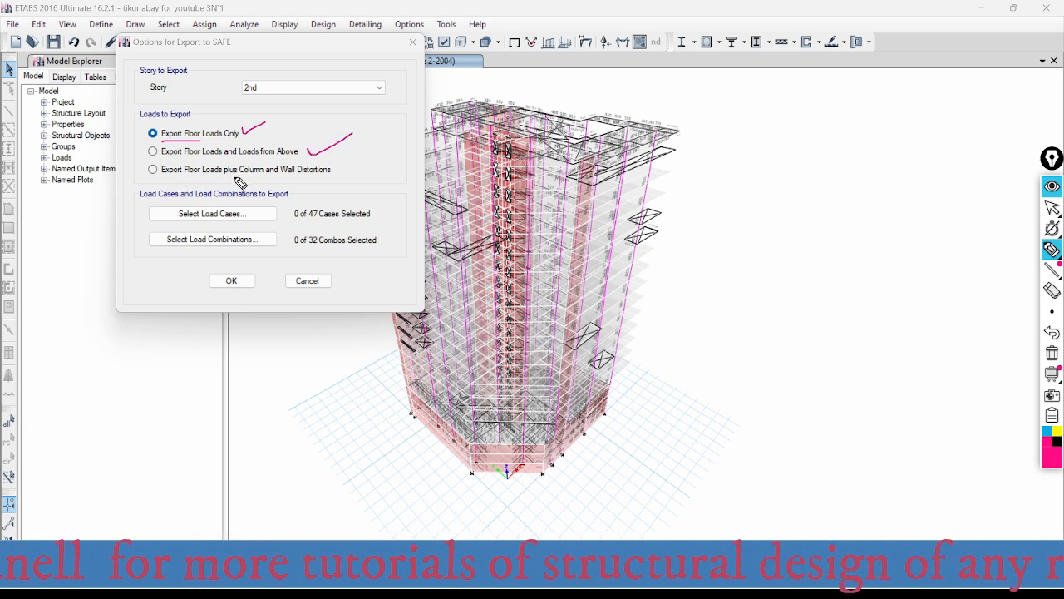
{"action": "left_click_drag", "start_coordinate": [339, 165], "coordinate": [374, 161]}
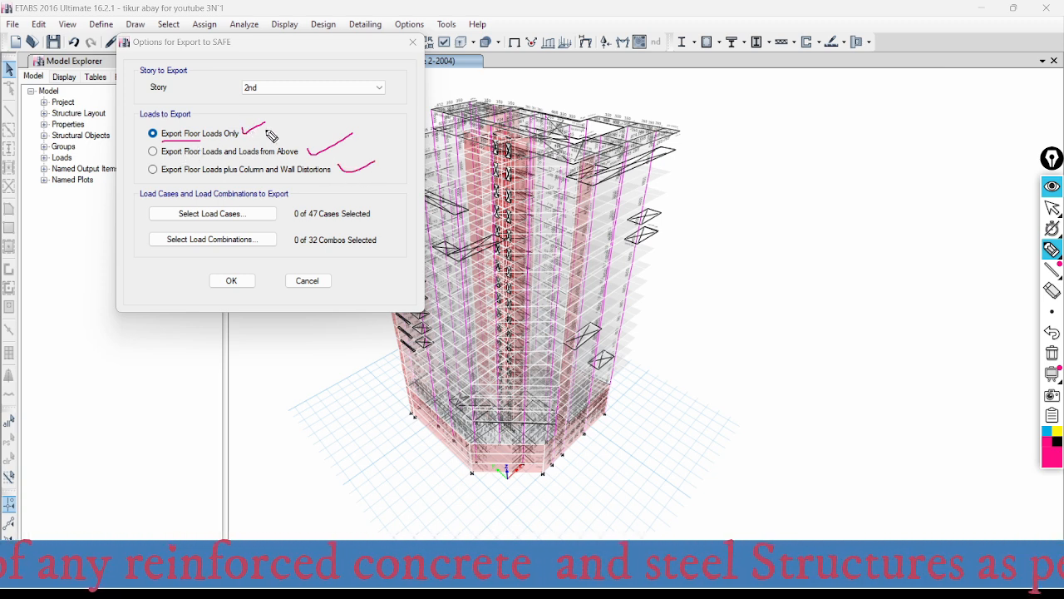
{"action": "mouse_move", "coordinate": [241, 122]}
{"action": "left_mouse_down"}
{"action": "mouse_move", "coordinate": [253, 133]}
{"action": "mouse_move", "coordinate": [285, 119]}
{"action": "left_mouse_up"}
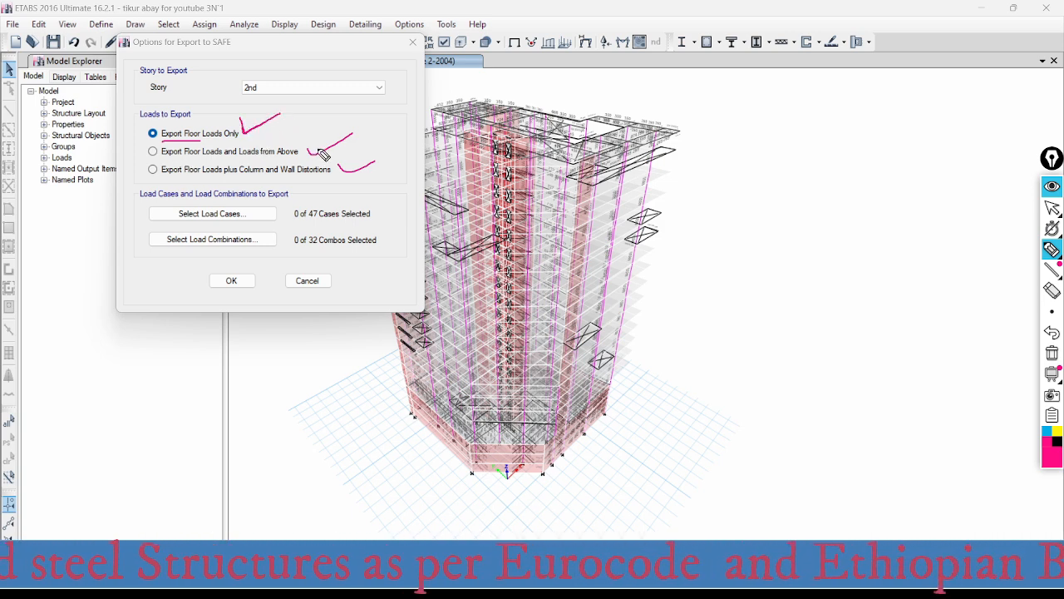
{"action": "left_click_drag", "start_coordinate": [163, 157], "coordinate": [255, 158]}
{"action": "mouse_move", "coordinate": [335, 122]}
{"action": "left_mouse_down"}
{"action": "mouse_move", "coordinate": [321, 153]}
{"action": "mouse_move", "coordinate": [331, 136]}
{"action": "mouse_move", "coordinate": [404, 140]}
{"action": "mouse_move", "coordinate": [375, 113]}
{"action": "left_mouse_up"}
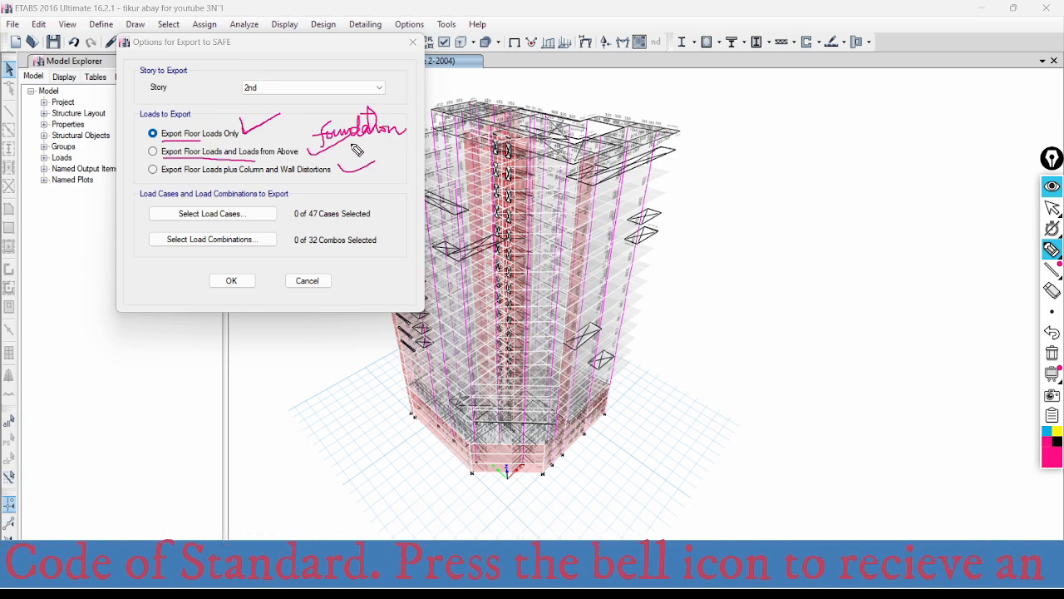
{"action": "left_click_drag", "start_coordinate": [314, 141], "coordinate": [402, 138]}
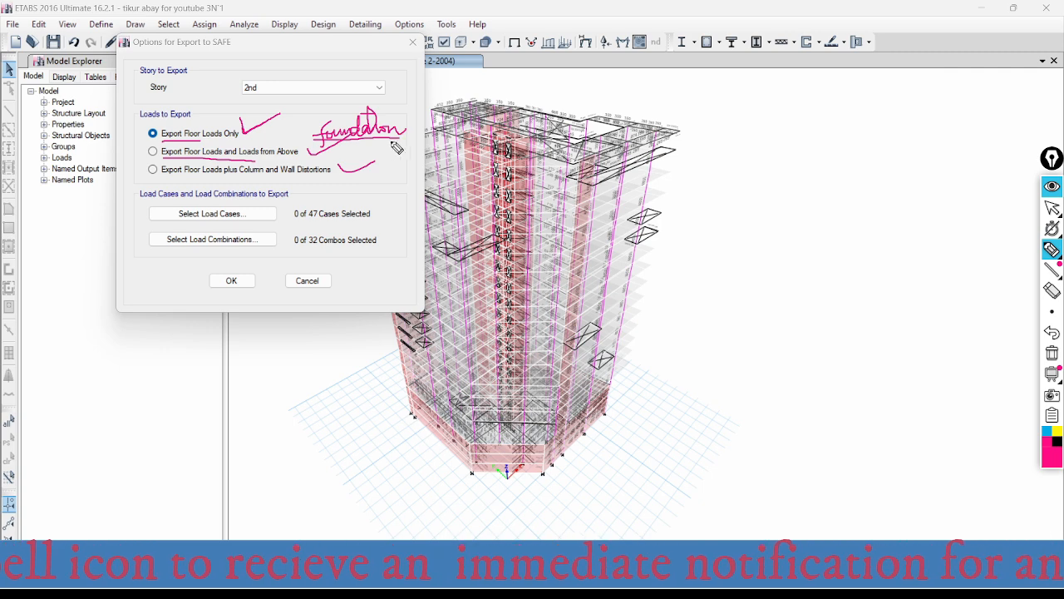
{"action": "left_click_drag", "start_coordinate": [238, 165], "coordinate": [301, 156]}
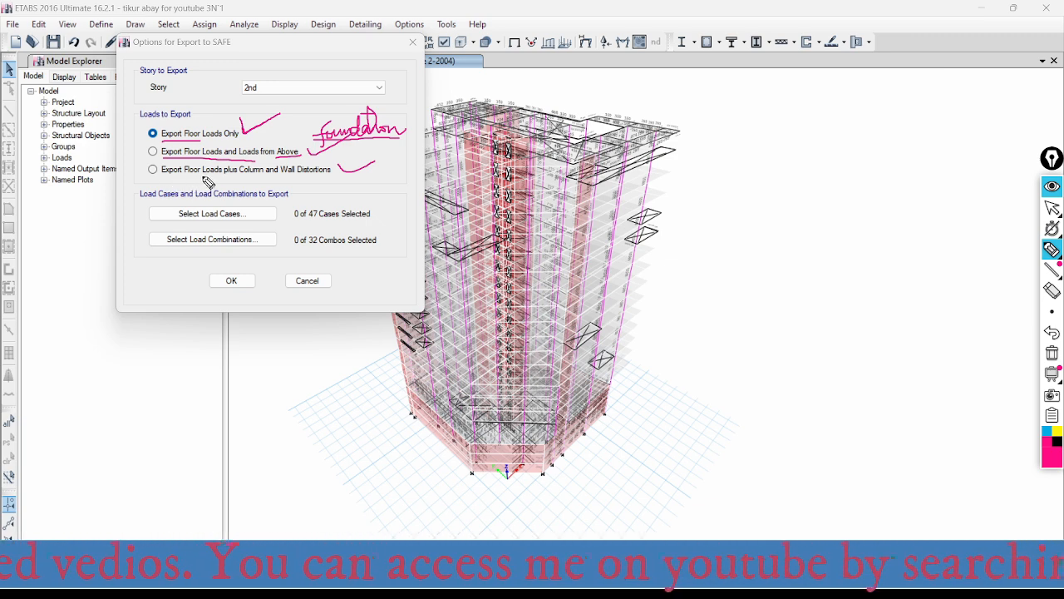
{"action": "left_click_drag", "start_coordinate": [241, 176], "coordinate": [331, 176]}
{"action": "left_click_drag", "start_coordinate": [265, 180], "coordinate": [323, 180]}
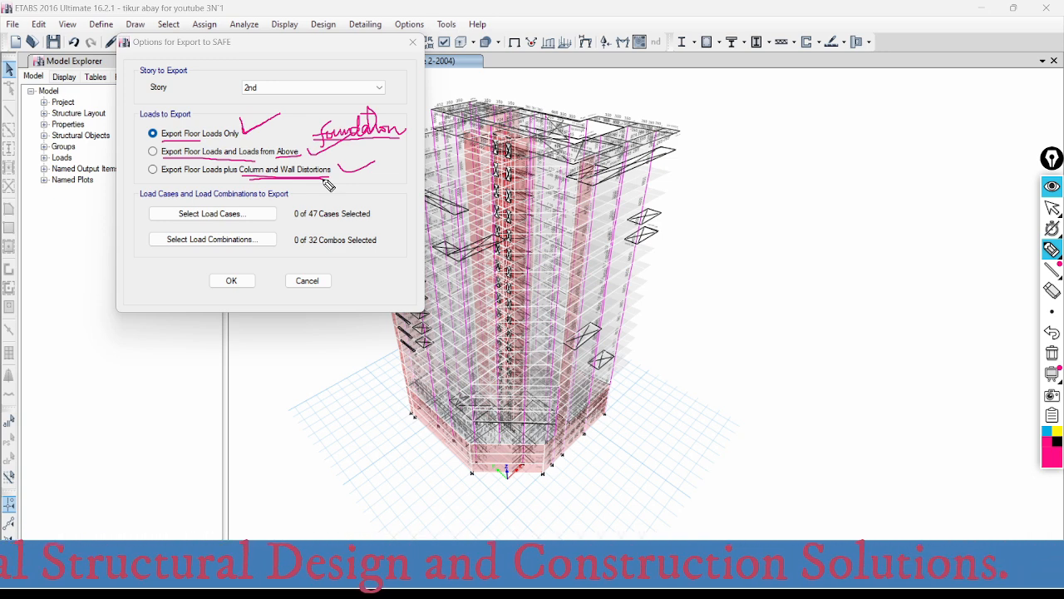
{"action": "left_click_drag", "start_coordinate": [342, 174], "coordinate": [338, 181]}
{"action": "mouse_move", "coordinate": [329, 171]}
{"action": "left_mouse_down"}
{"action": "mouse_move", "coordinate": [372, 185]}
{"action": "mouse_move", "coordinate": [394, 176]}
{"action": "mouse_move", "coordinate": [363, 156]}
{"action": "mouse_move", "coordinate": [396, 180]}
{"action": "mouse_move", "coordinate": [376, 154]}
{"action": "left_mouse_up"}
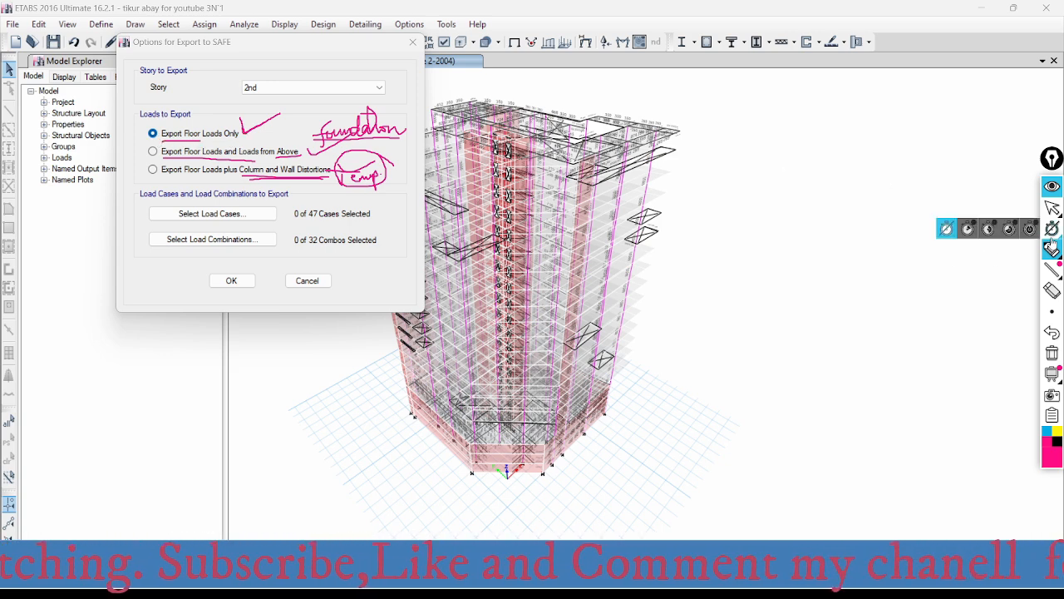
- Clear all pen annotations from the screen and return to the normal pointer
{"action": "left_click", "coordinate": [1053, 291]}
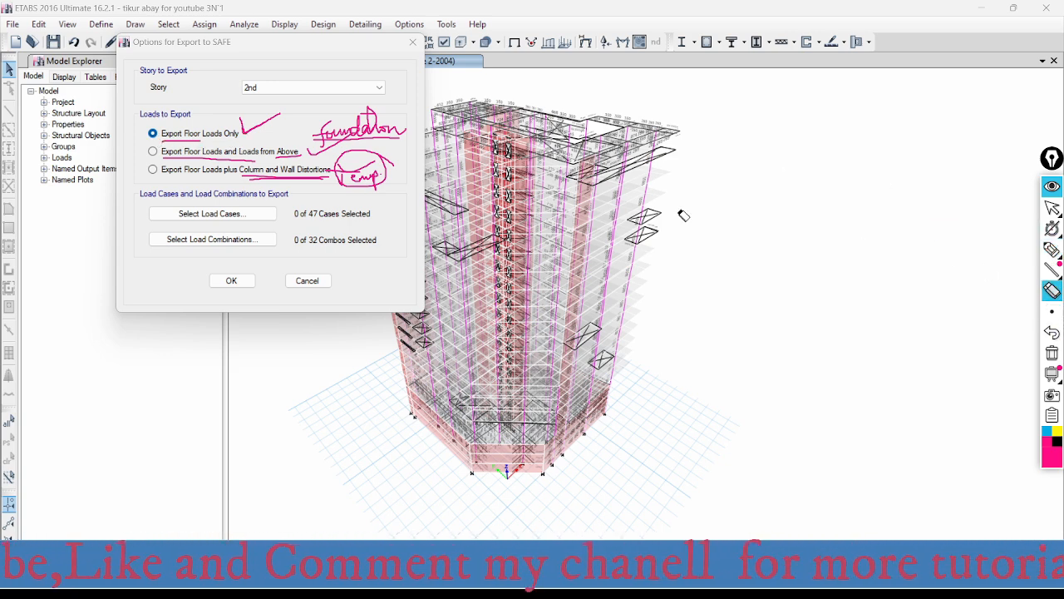
{"action": "left_click", "coordinate": [1052, 353]}
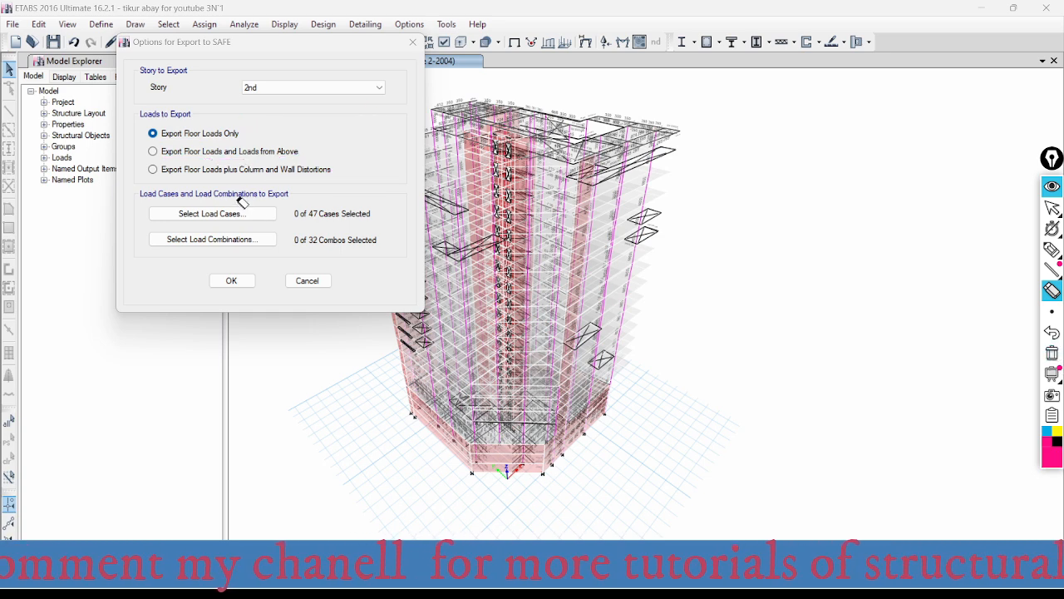
{"action": "left_click", "coordinate": [1053, 207]}
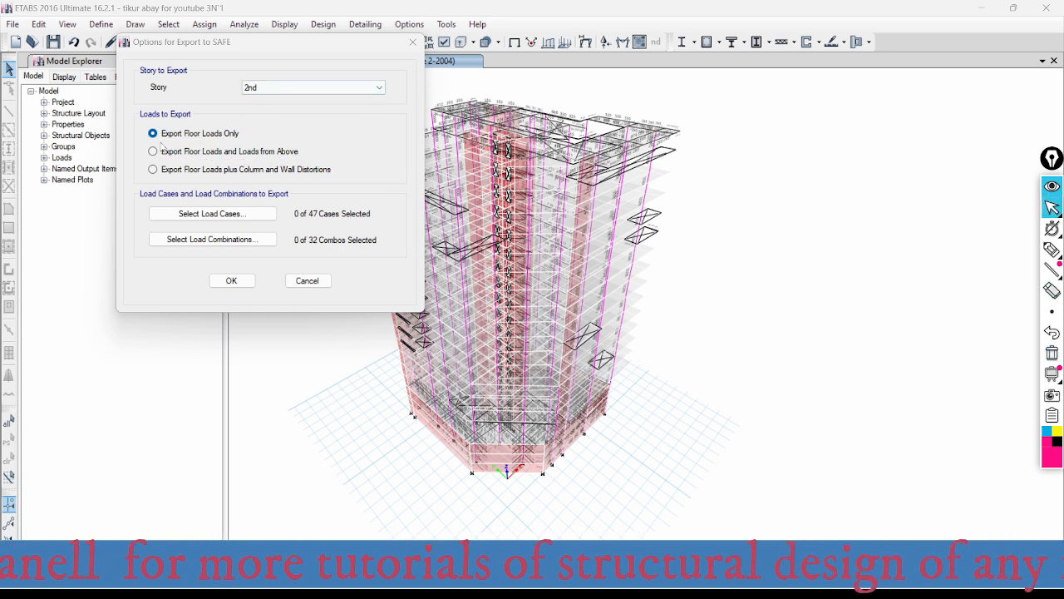
- Include all load cases and all load combinations in the SAFE export and accept the export options
{"action": "left_click", "coordinate": [204, 218]}
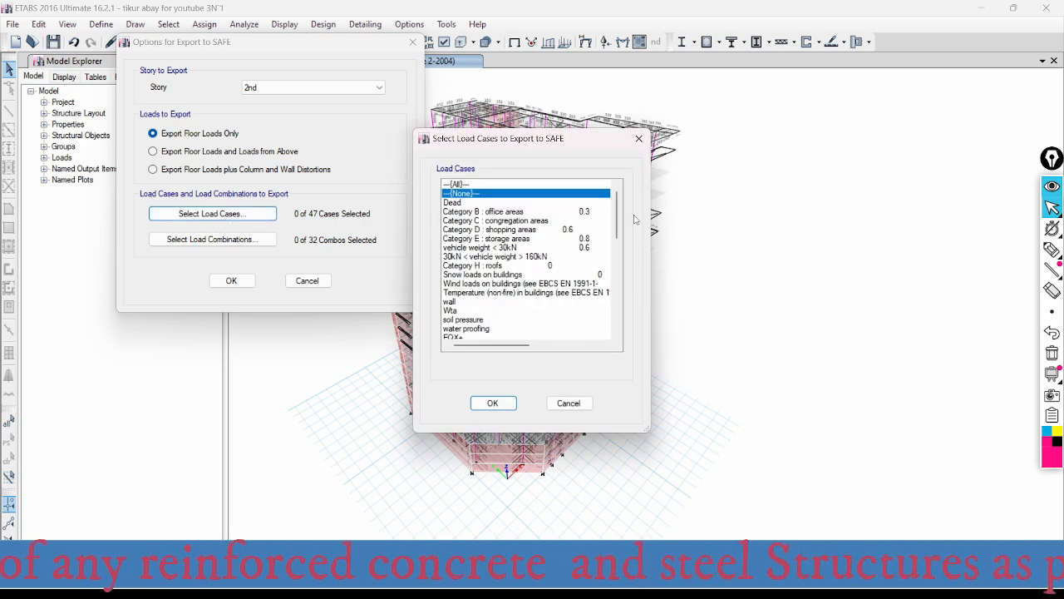
{"action": "left_click", "coordinate": [454, 184]}
{"action": "left_click", "coordinate": [492, 402]}
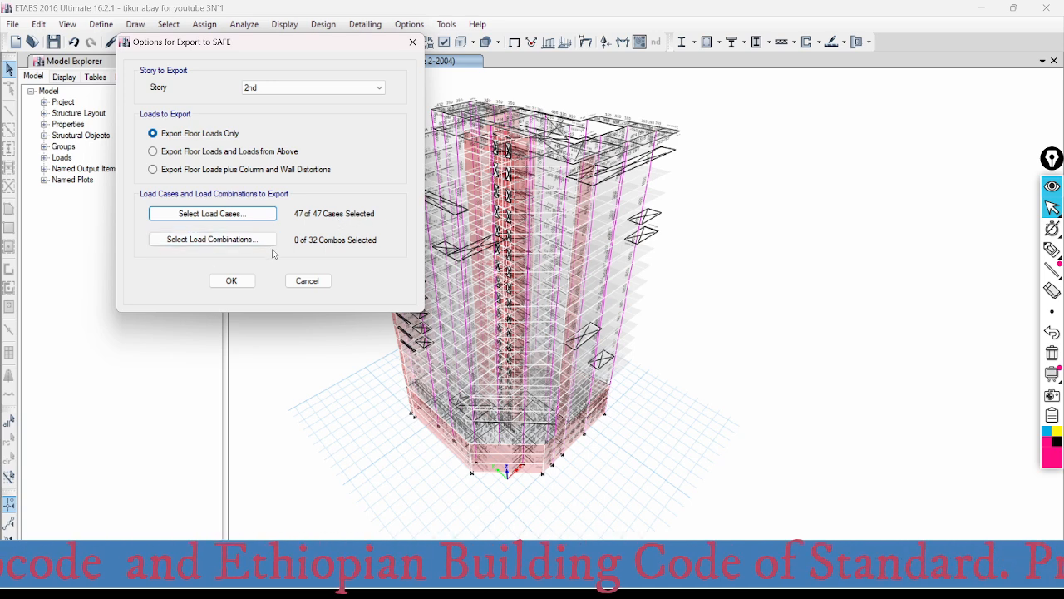
{"action": "left_click", "coordinate": [200, 243]}
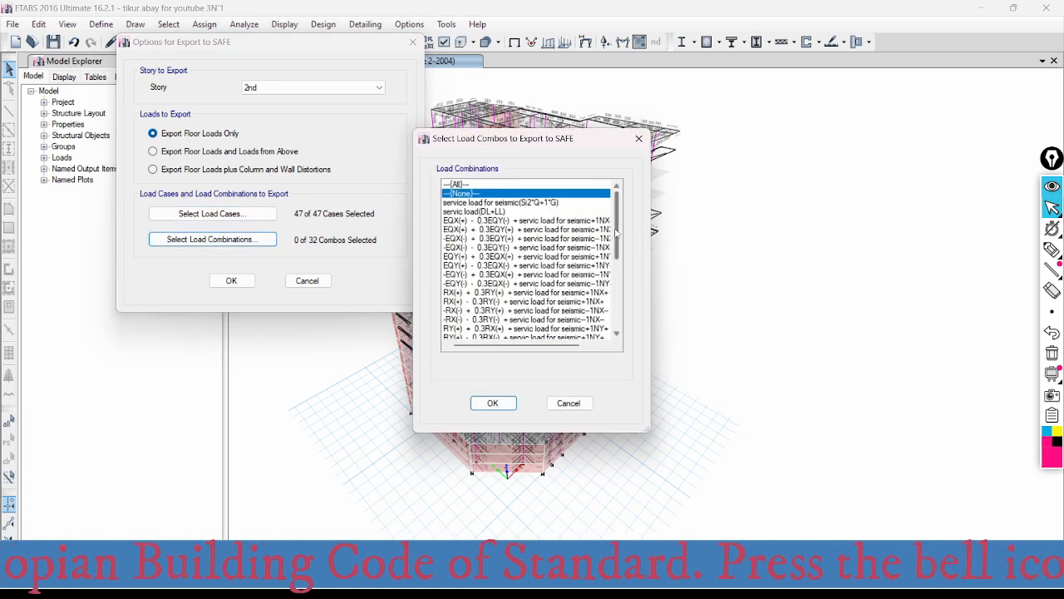
{"action": "left_click", "coordinate": [462, 183]}
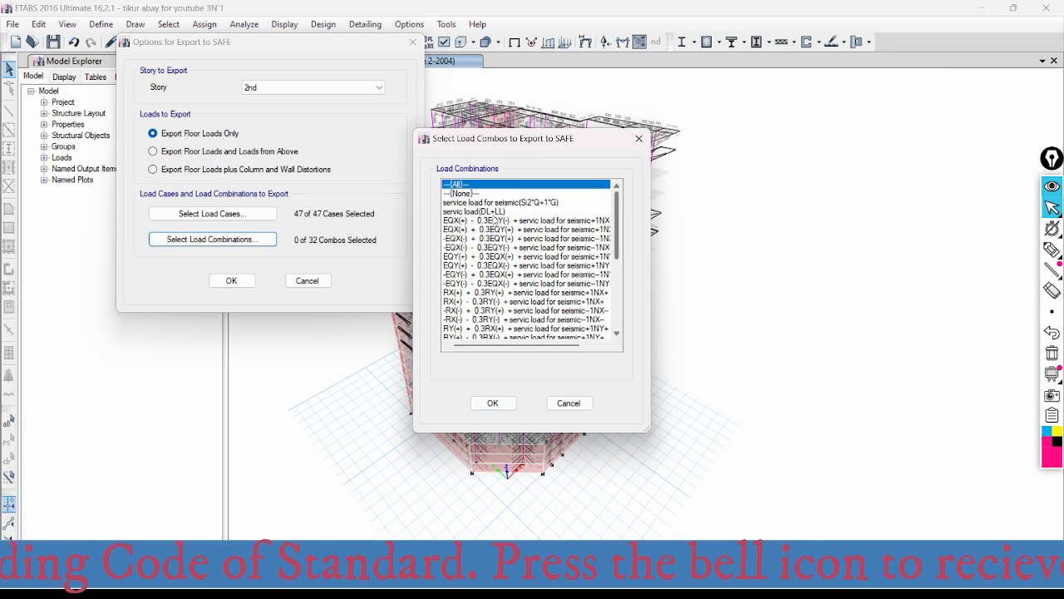
{"action": "left_click", "coordinate": [509, 403]}
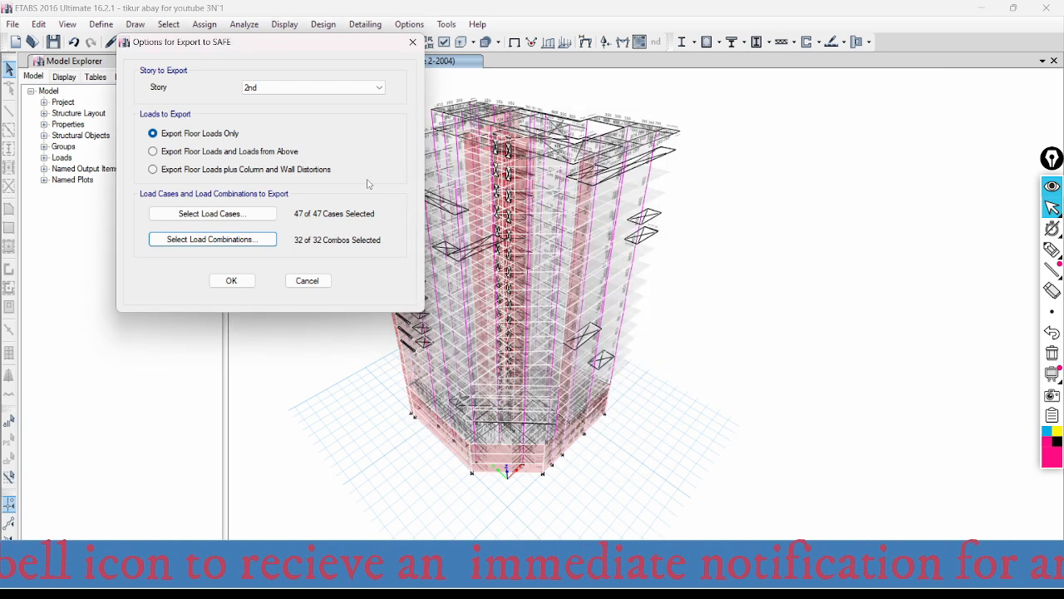
{"action": "left_click", "coordinate": [236, 281]}
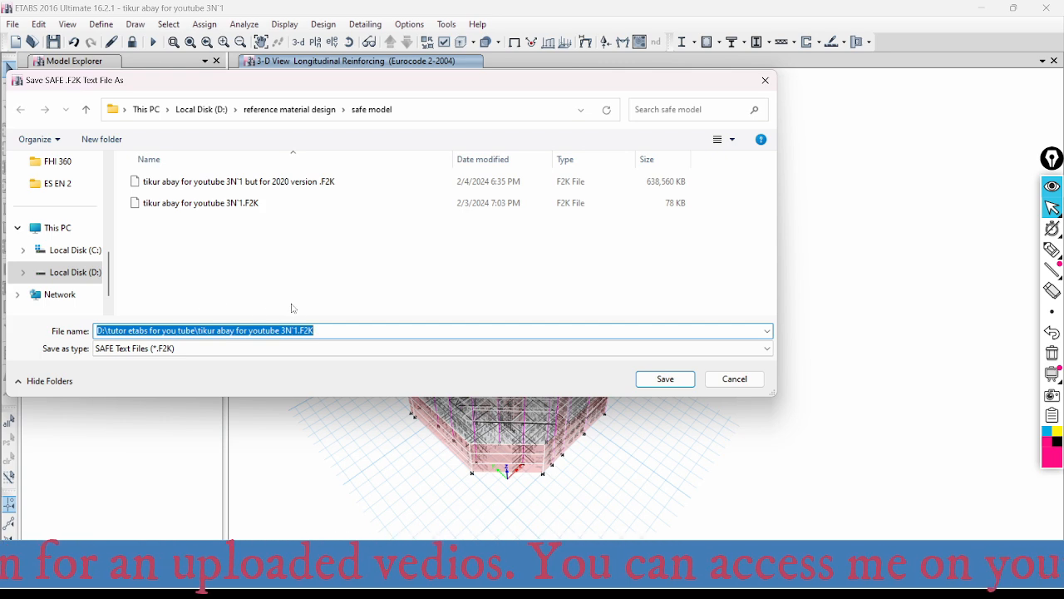
- Save the export in the safe model folder as "tikur abay for youtube 3N'2.F2K"
{"action": "left_click", "coordinate": [200, 203]}
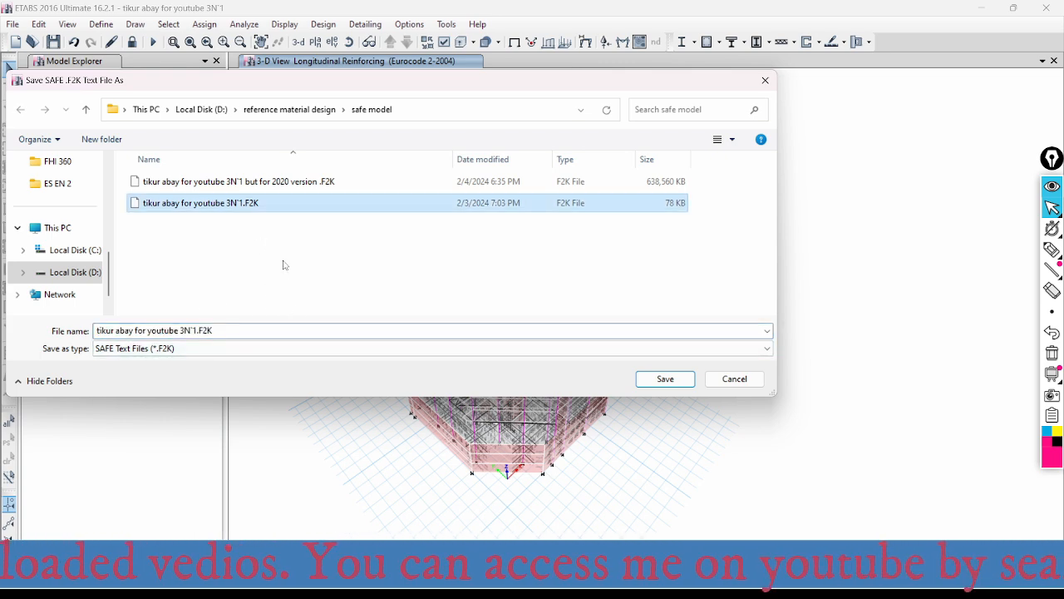
{"action": "left_click", "coordinate": [196, 330]}
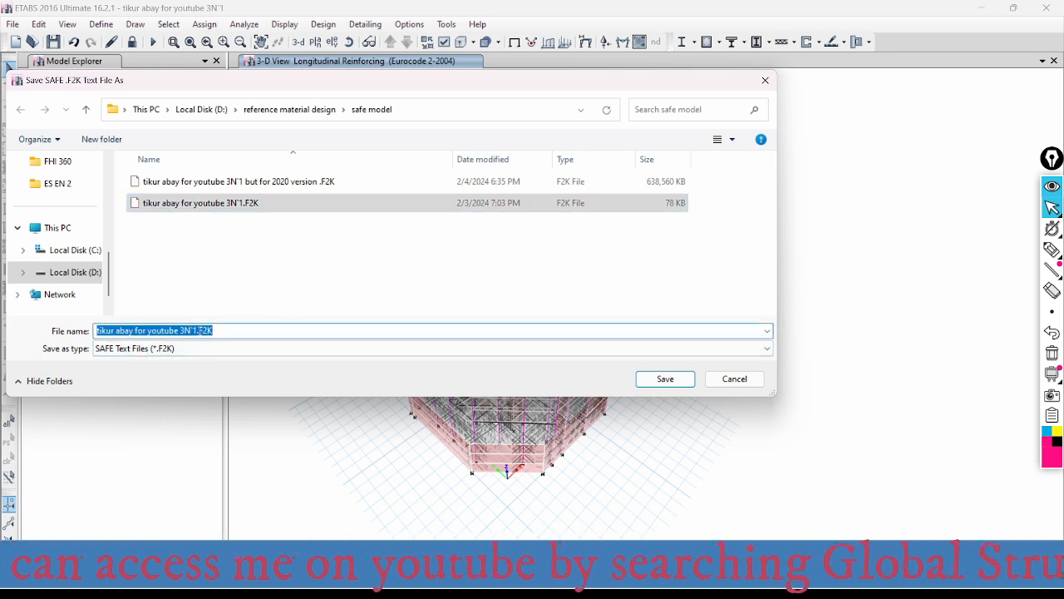
{"action": "left_click", "coordinate": [197, 330]}
{"action": "key", "text": "BackSpace"}
{"action": "type", "text": "2"}
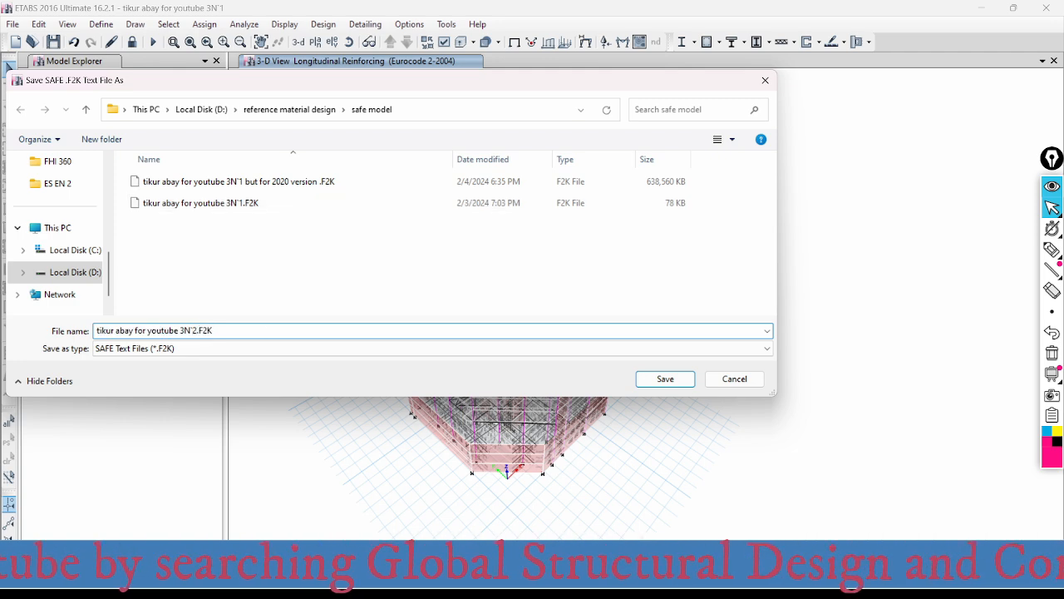
{"action": "left_click", "coordinate": [667, 379]}
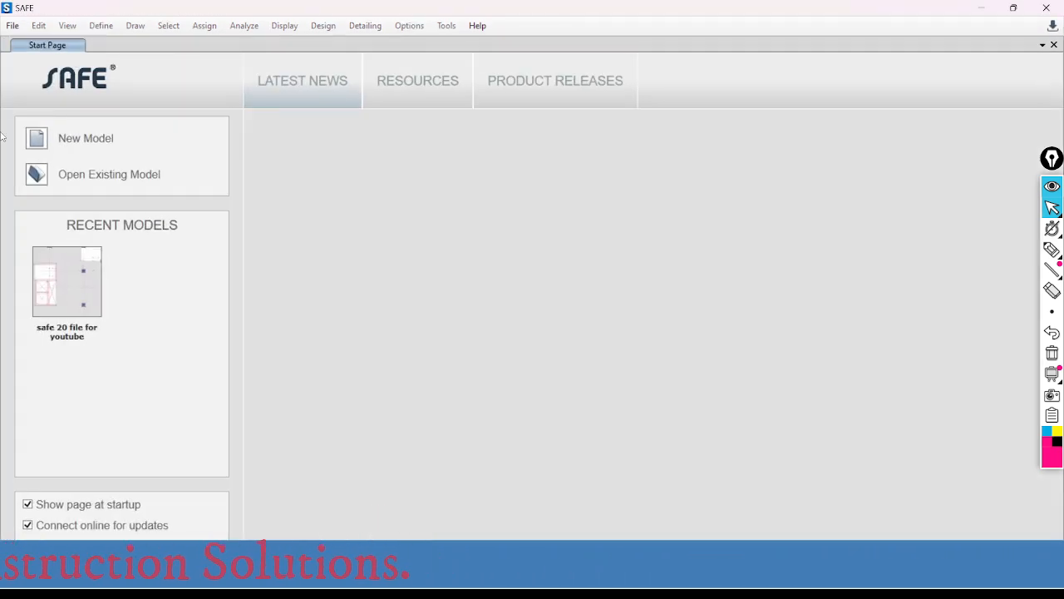
- Switch to SAFE and import the .f2k text file "tikur abay for youtube 3N'2.F2K"
{"action": "left_click", "coordinate": [12, 26]}
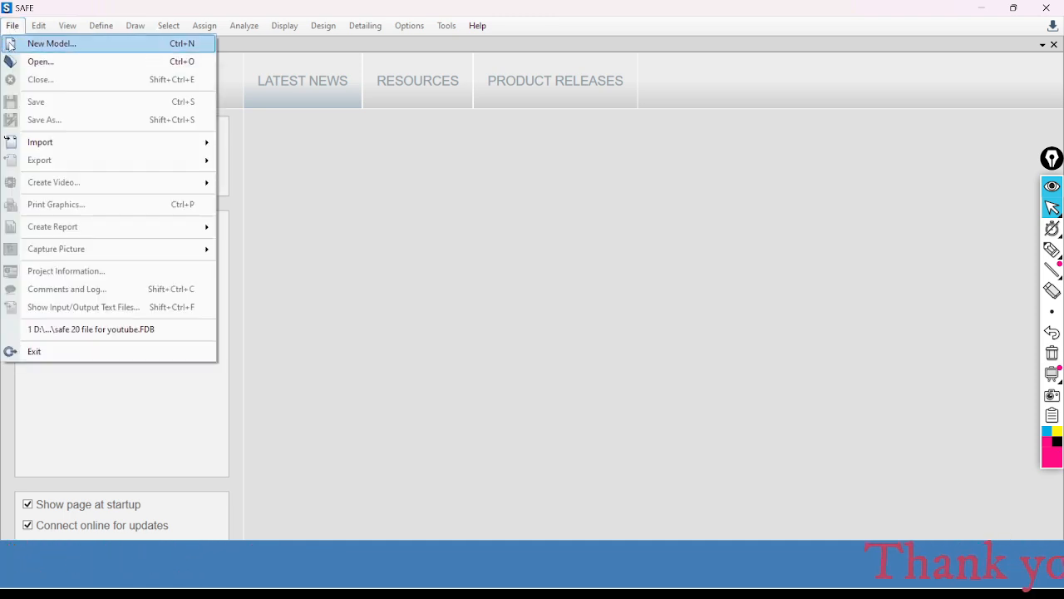
{"action": "mouse_move", "coordinate": [65, 144]}
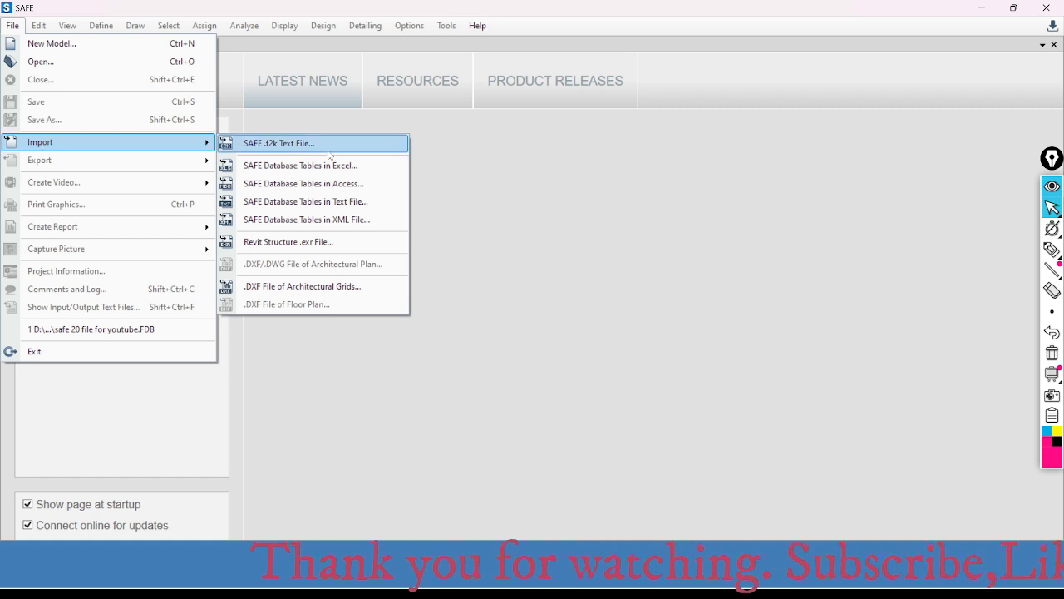
{"action": "left_click", "coordinate": [290, 146]}
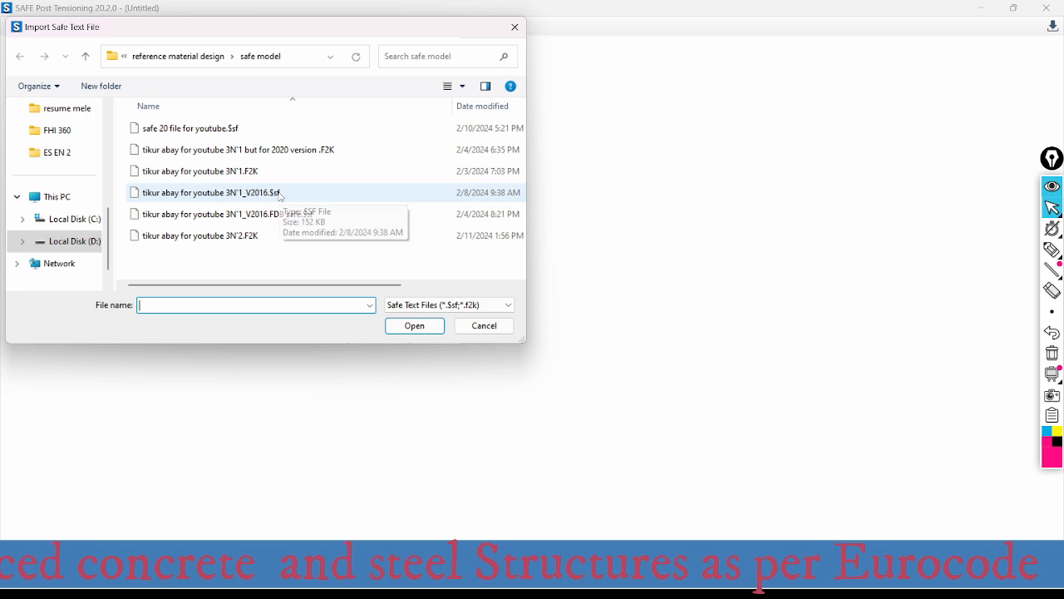
{"action": "left_click", "coordinate": [237, 237]}
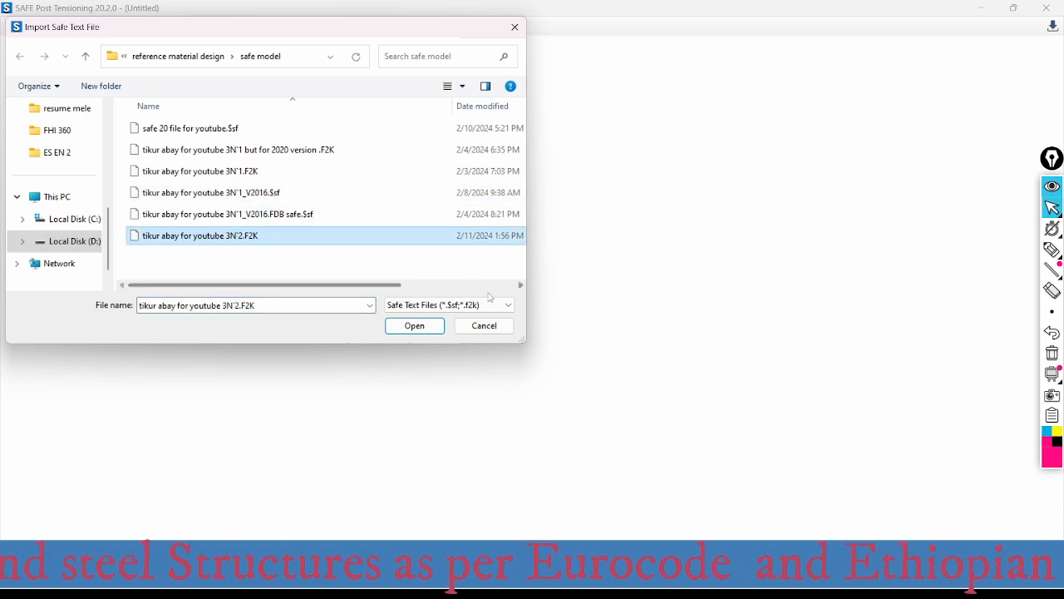
{"action": "left_click", "coordinate": [413, 325]}
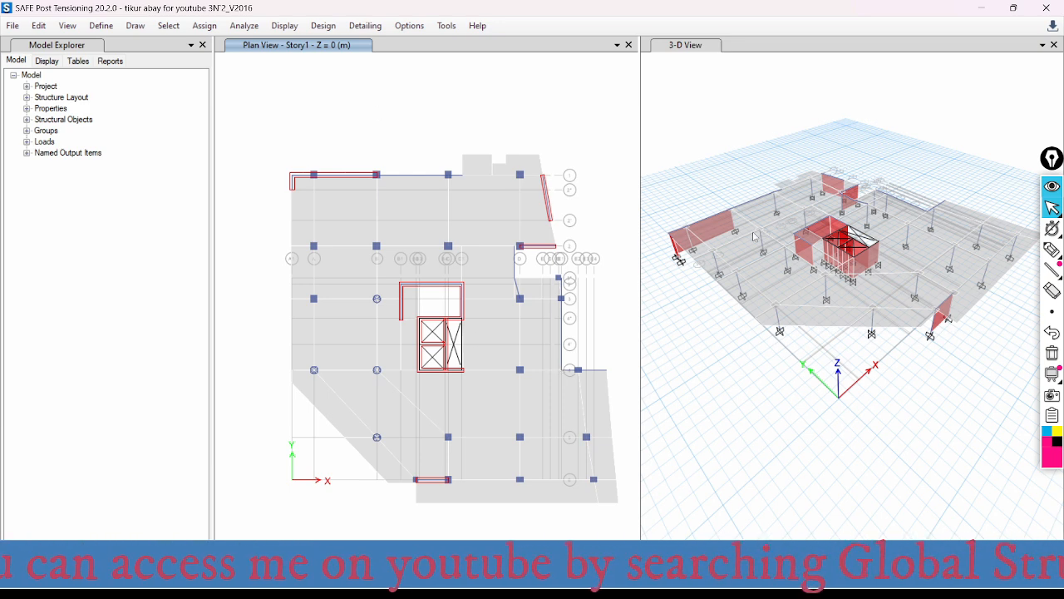
- Widen the Story1 plan view beside the 3-D view and make the plan view active
{"action": "middle_click_drag", "start_coordinate": [741, 159], "coordinate": [779, 173]}
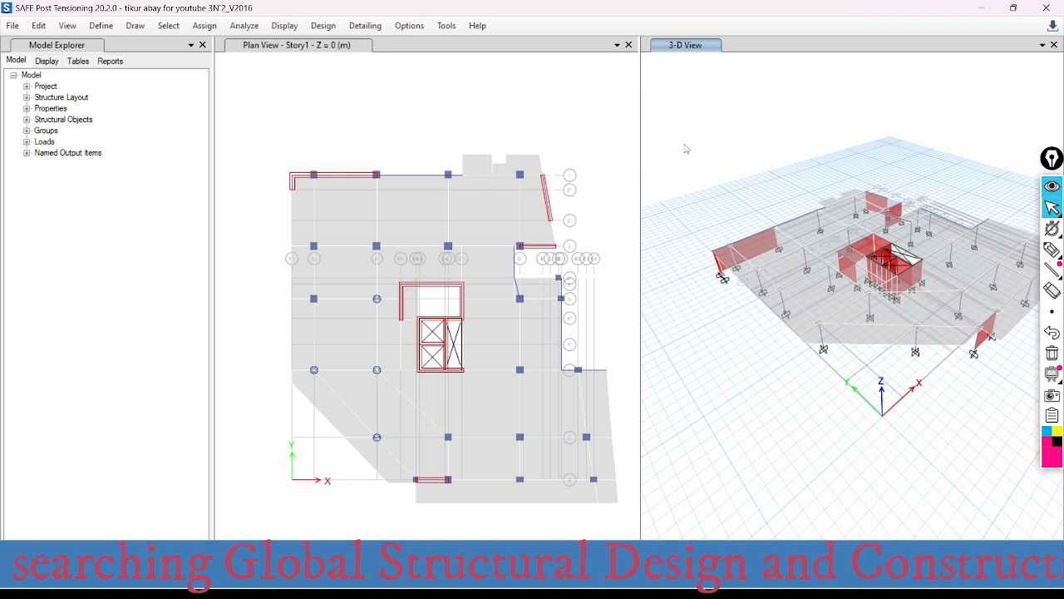
{"action": "left_click_drag", "start_coordinate": [640, 142], "coordinate": [680, 148]}
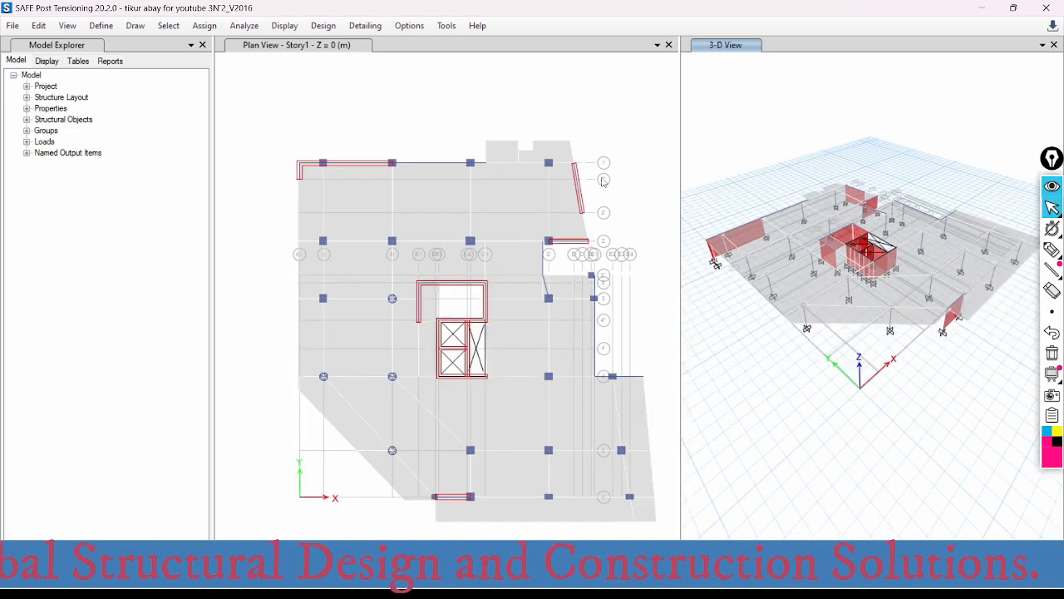
{"action": "left_click", "coordinate": [434, 148]}
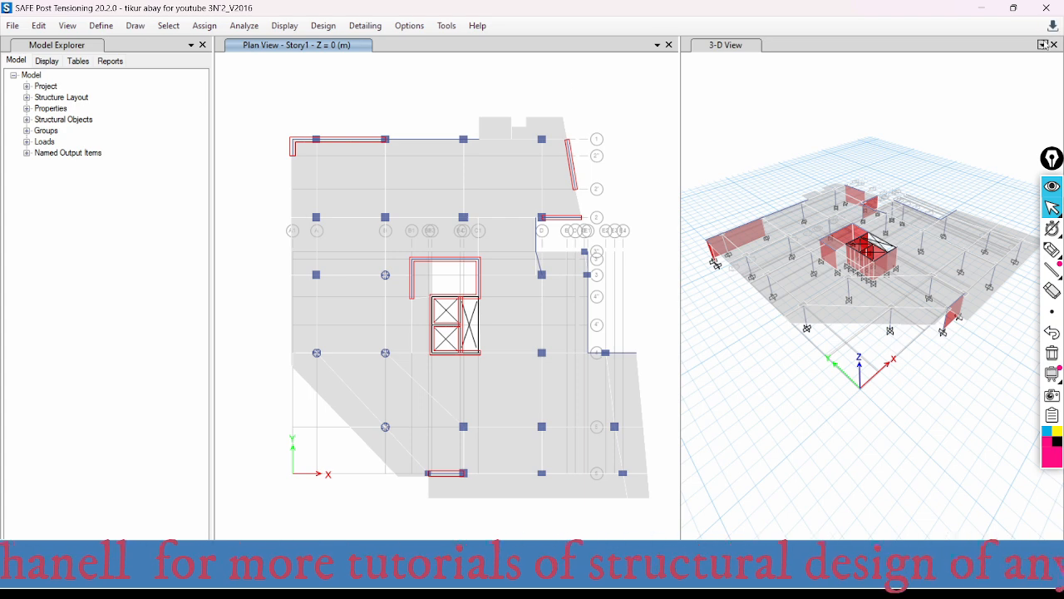
- Show the uniform gravity shell loads of the wall load pattern on the Story1 plan
{"action": "left_click", "coordinate": [283, 27]}
{"action": "mouse_move", "coordinate": [470, 67]}
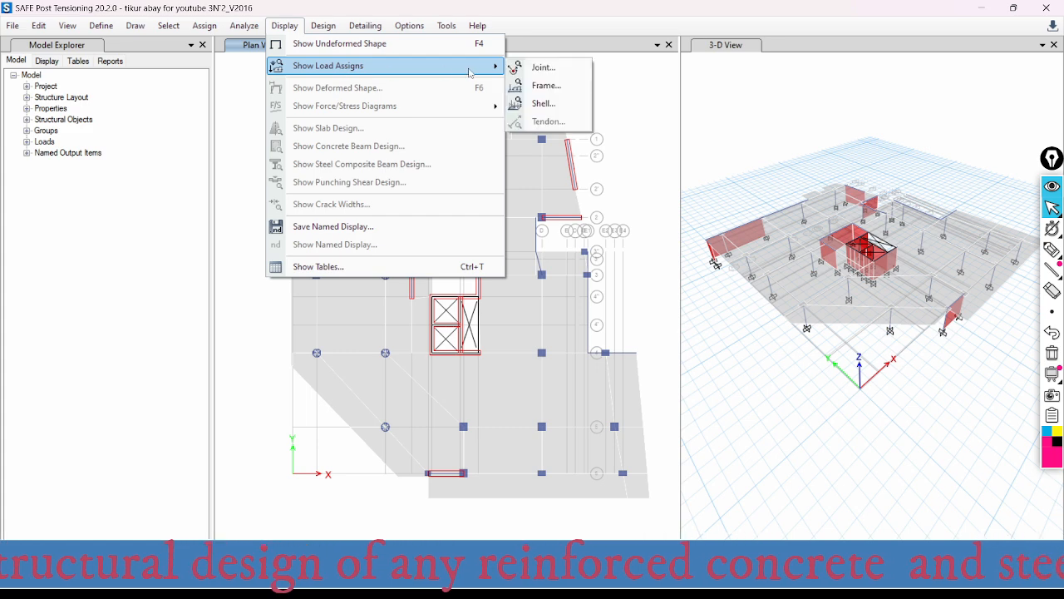
{"action": "left_click", "coordinate": [562, 106]}
{"action": "left_click_drag", "start_coordinate": [531, 142], "coordinate": [349, 44]}
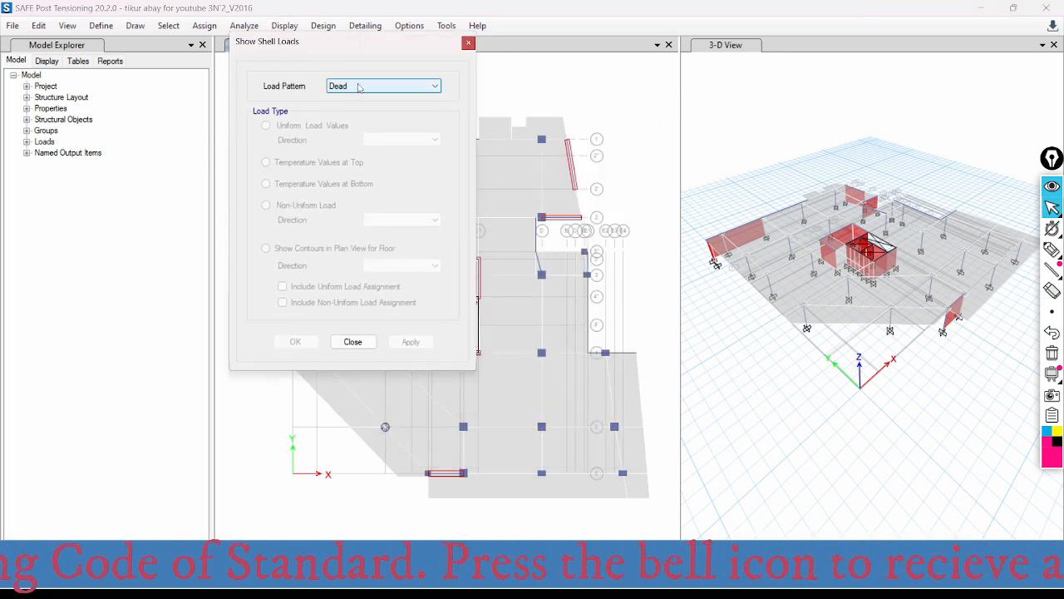
{"action": "left_click", "coordinate": [361, 89]}
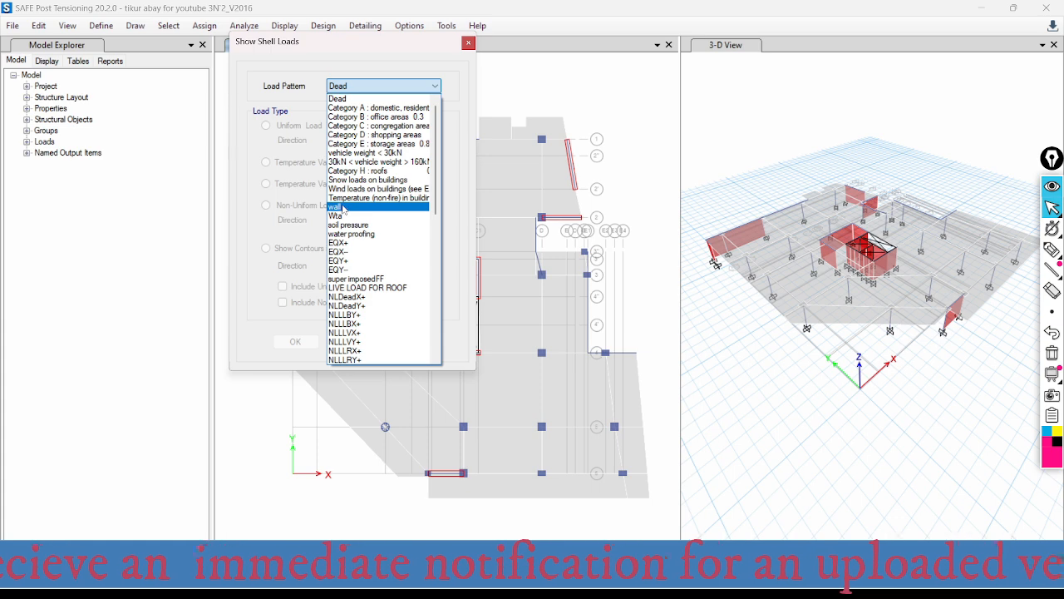
{"action": "left_click", "coordinate": [346, 207]}
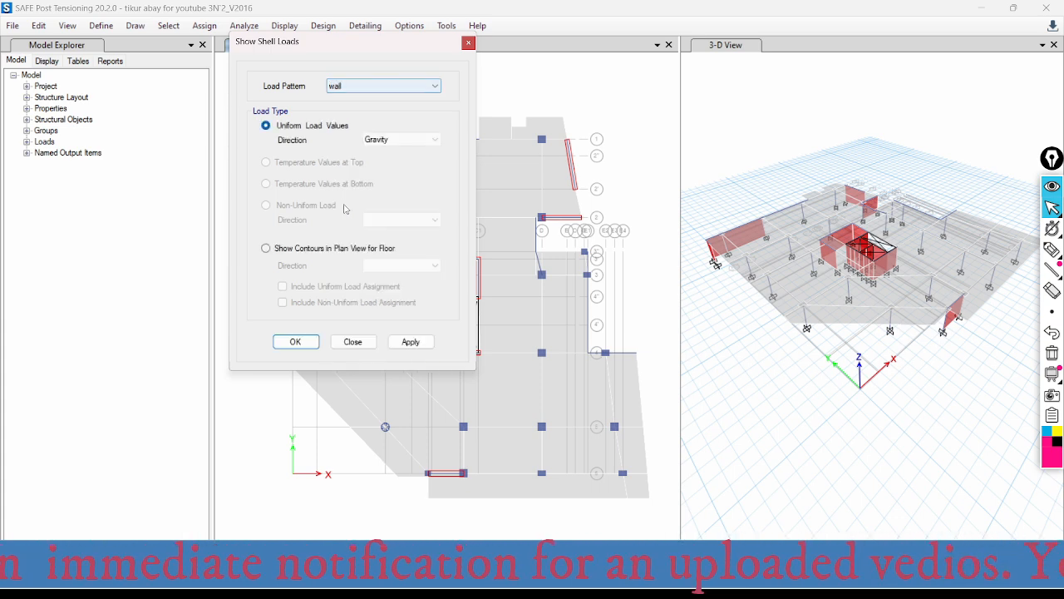
{"action": "left_click", "coordinate": [410, 341]}
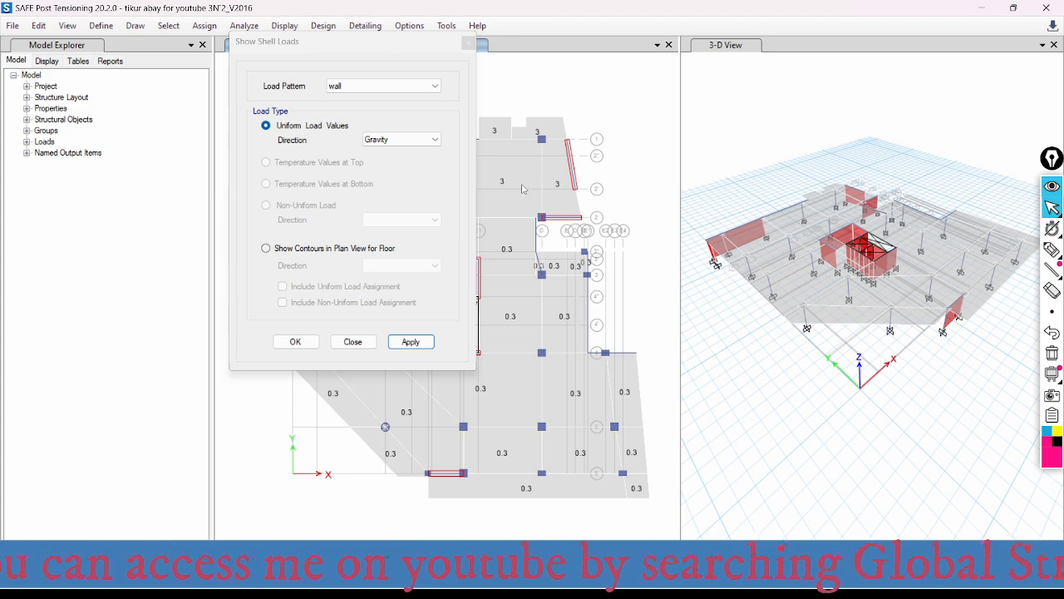
- Check the Wta and EQX+ load patterns for assigned shell loads
{"action": "left_click", "coordinate": [367, 87]}
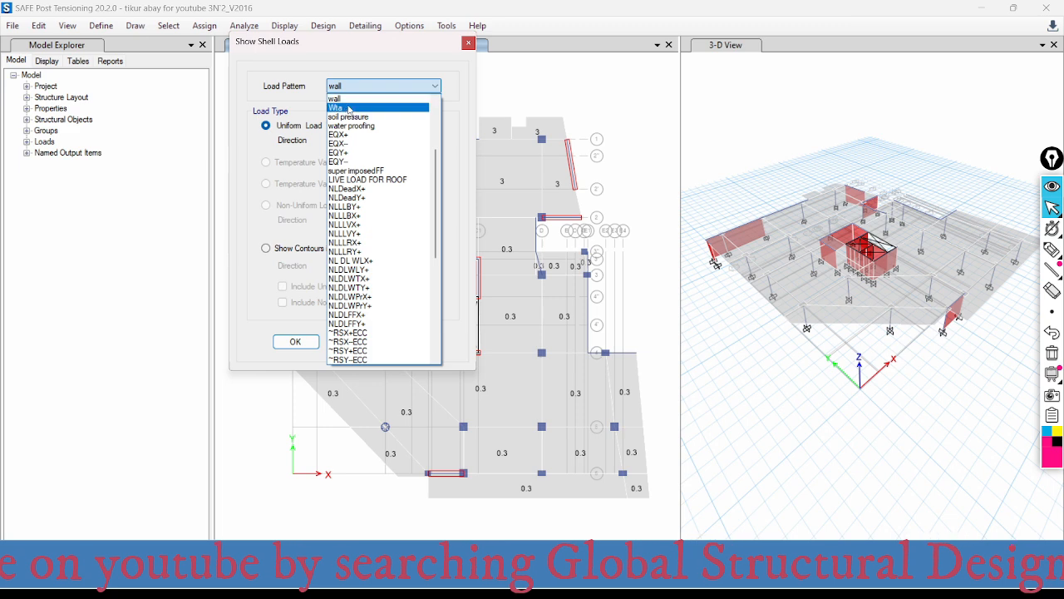
{"action": "left_click", "coordinate": [353, 108]}
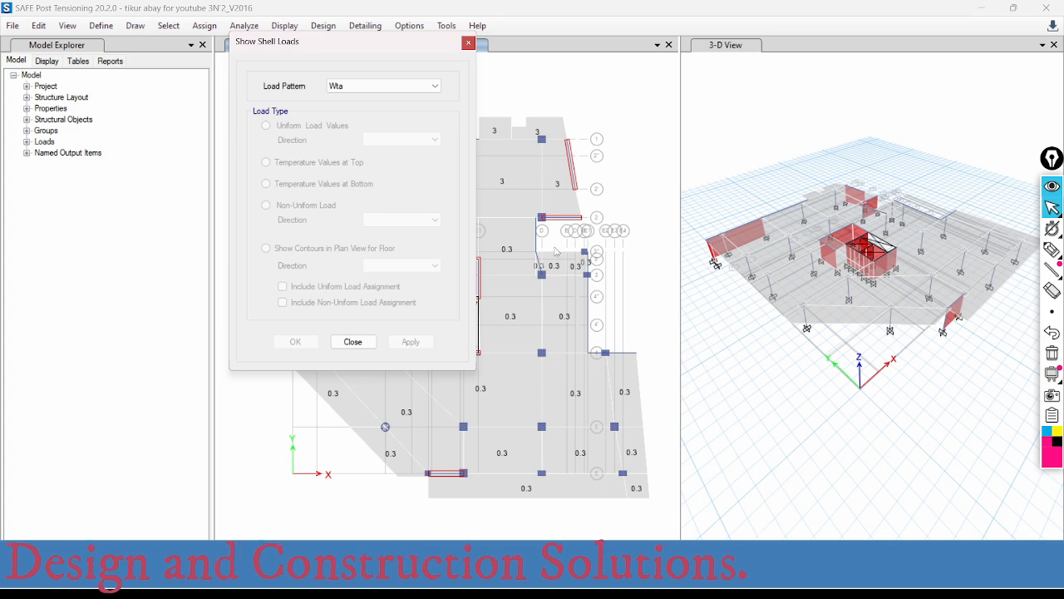
{"action": "left_click", "coordinate": [363, 88]}
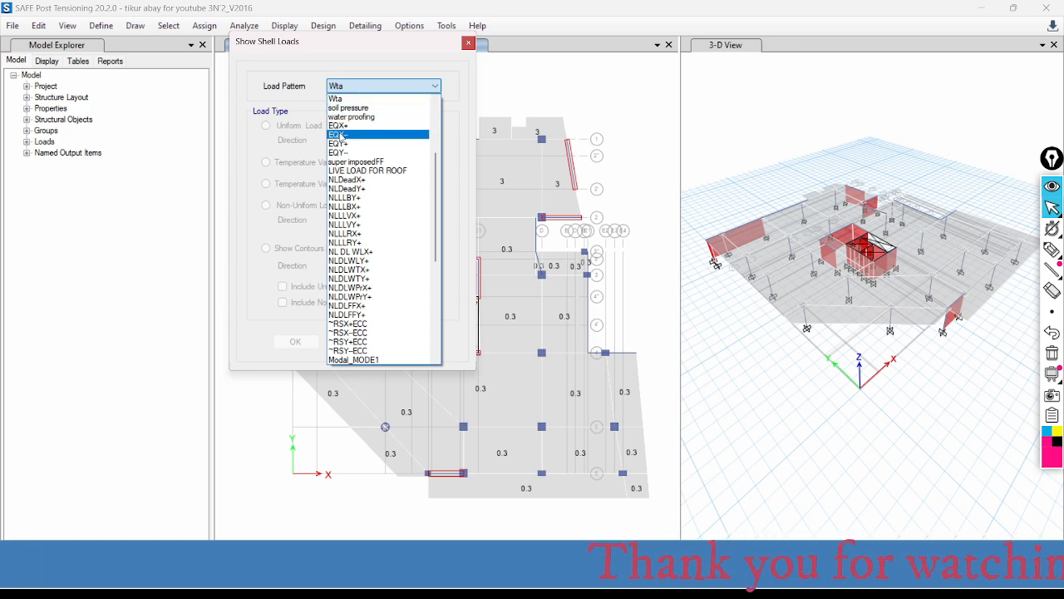
{"action": "left_click", "coordinate": [344, 125]}
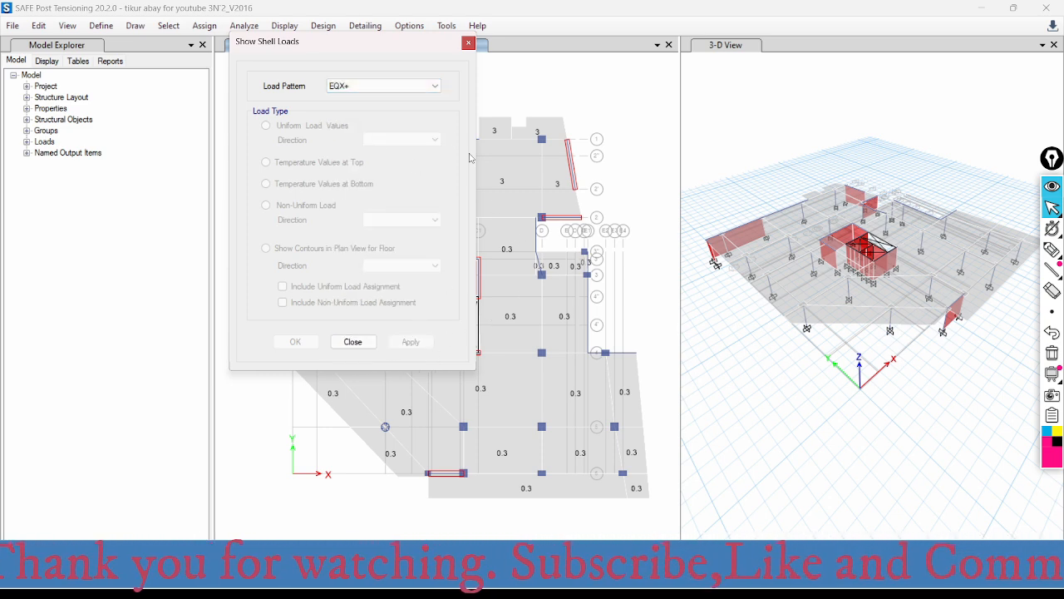
- Show the uniform gravity shell loads of the super imposedFF load pattern on the plan
{"action": "left_click", "coordinate": [372, 91]}
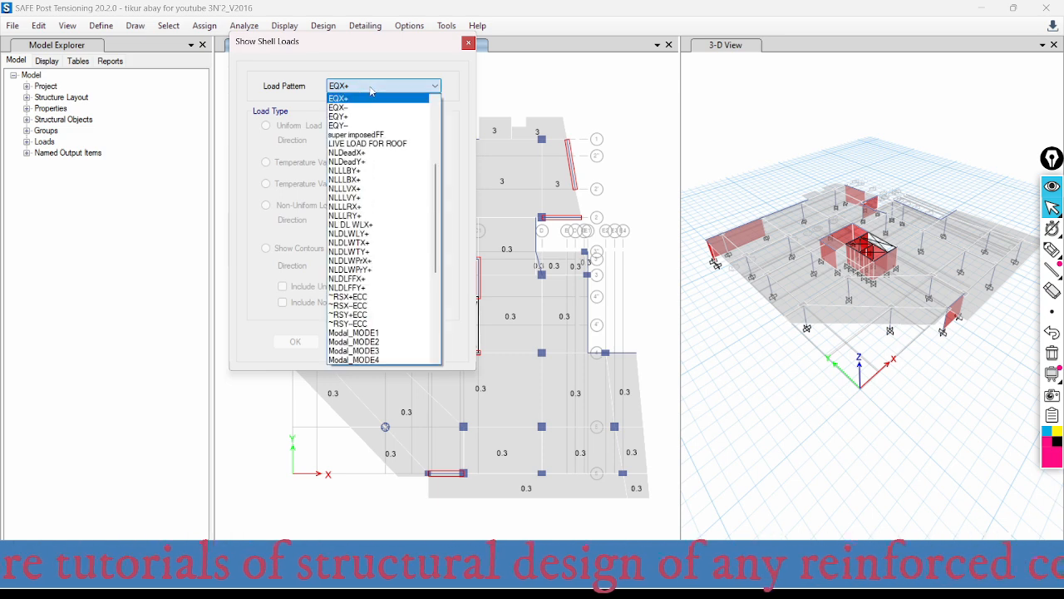
{"action": "left_click", "coordinate": [367, 135]}
{"action": "left_click", "coordinate": [414, 344]}
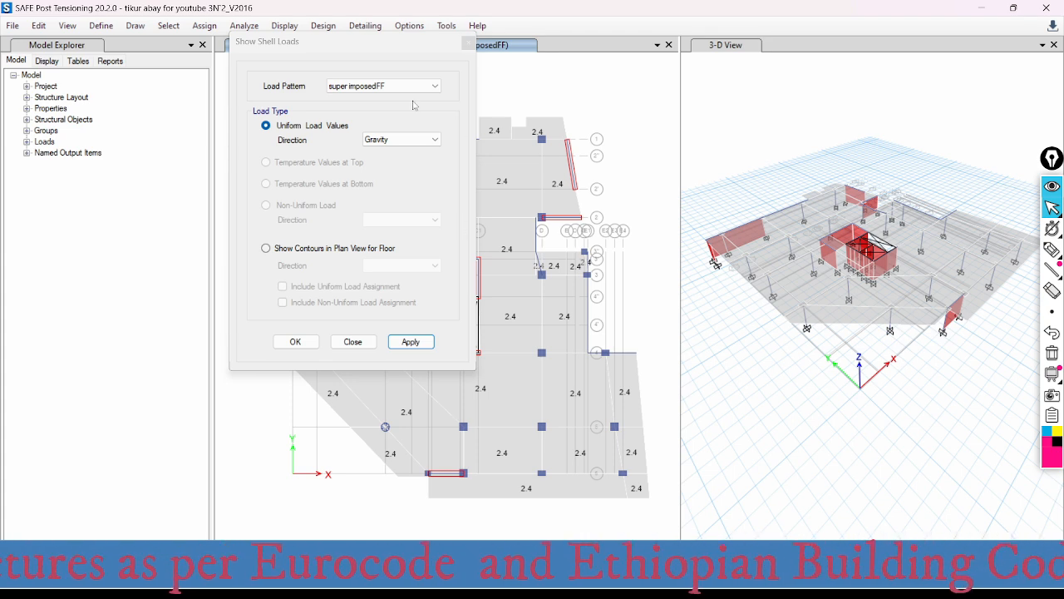
- Check the NL DL WLX+ and ~RSX+ECC load patterns for assigned shell loads and look through the remaining load patterns
{"action": "left_click", "coordinate": [391, 86]}
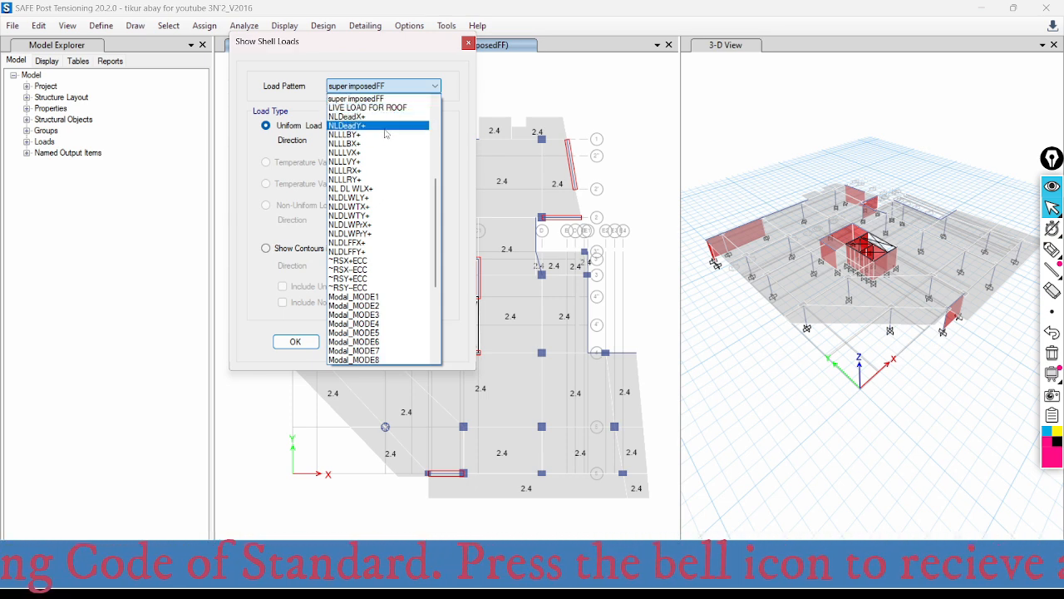
{"action": "left_click_drag", "start_coordinate": [436, 189], "coordinate": [434, 206]}
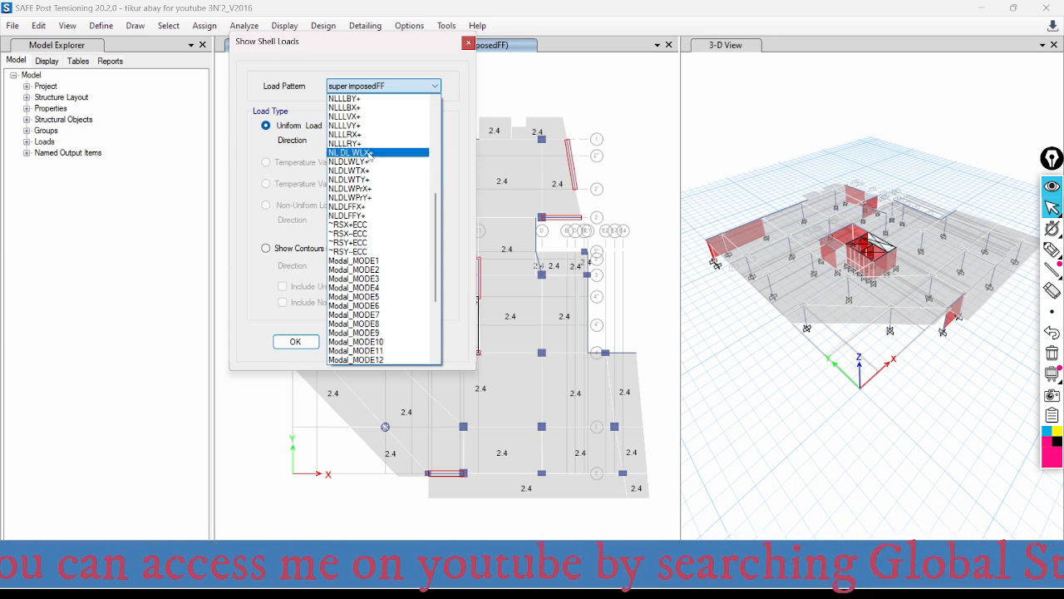
{"action": "left_click", "coordinate": [370, 153]}
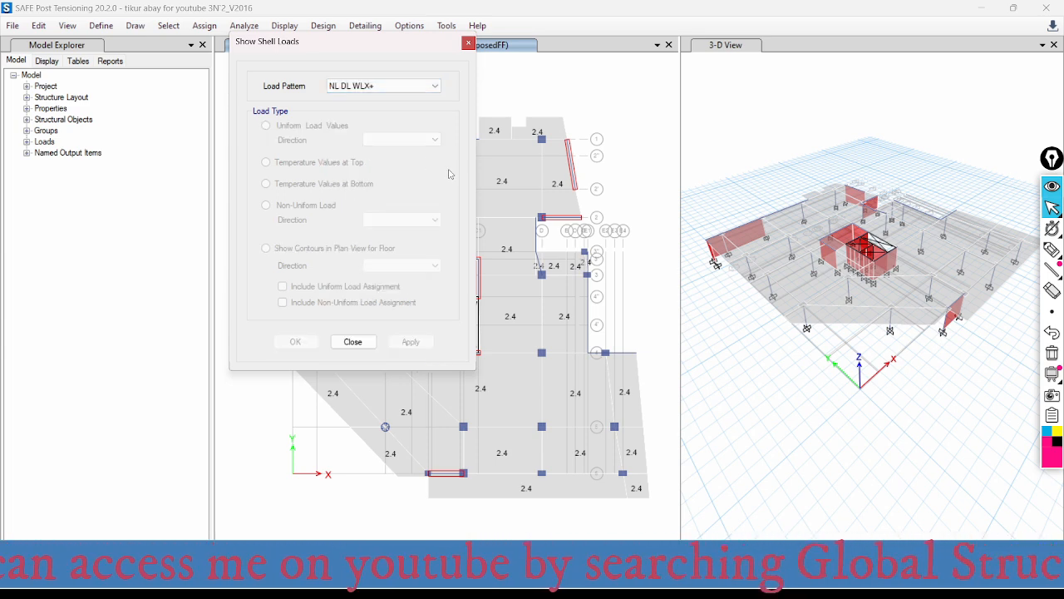
{"action": "left_click", "coordinate": [386, 89]}
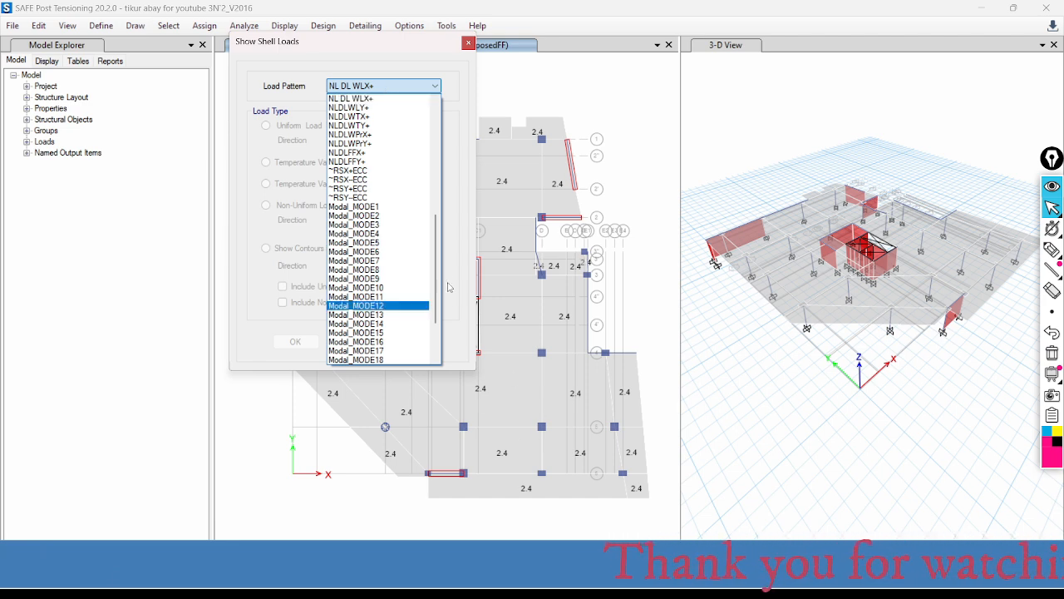
{"action": "left_click_drag", "start_coordinate": [435, 243], "coordinate": [435, 271]}
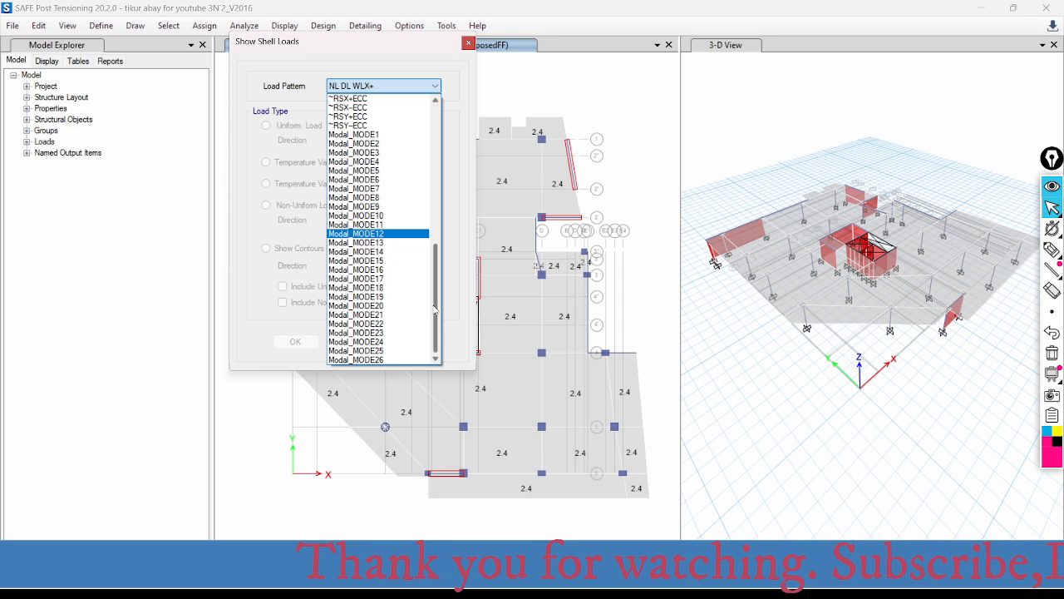
{"action": "scroll", "coordinate": [435, 306], "scroll_direction": "up", "scroll_amount": 3}
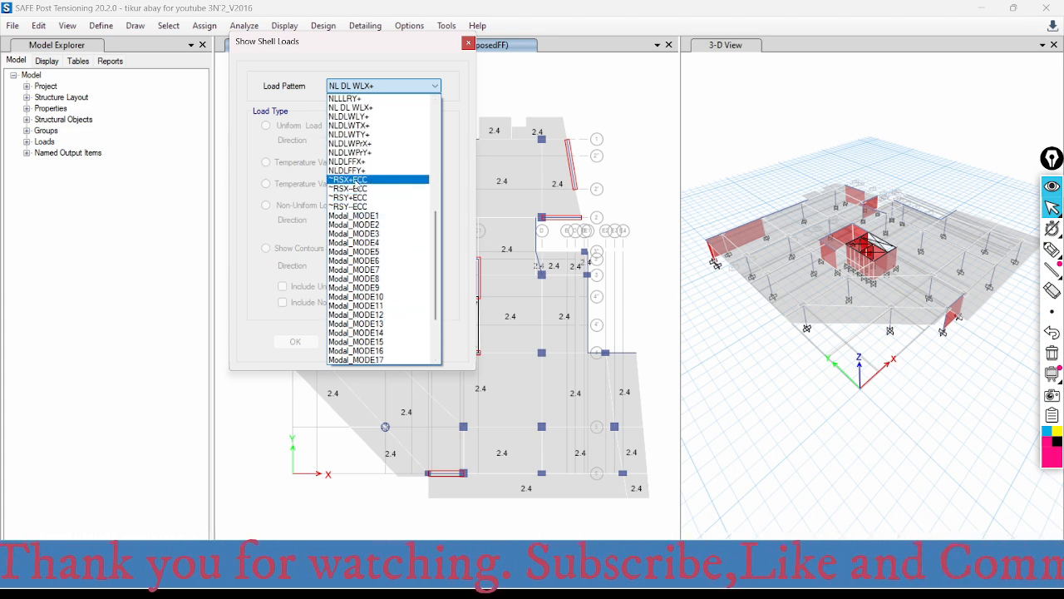
{"action": "left_click", "coordinate": [359, 181]}
{"action": "left_click", "coordinate": [384, 90]}
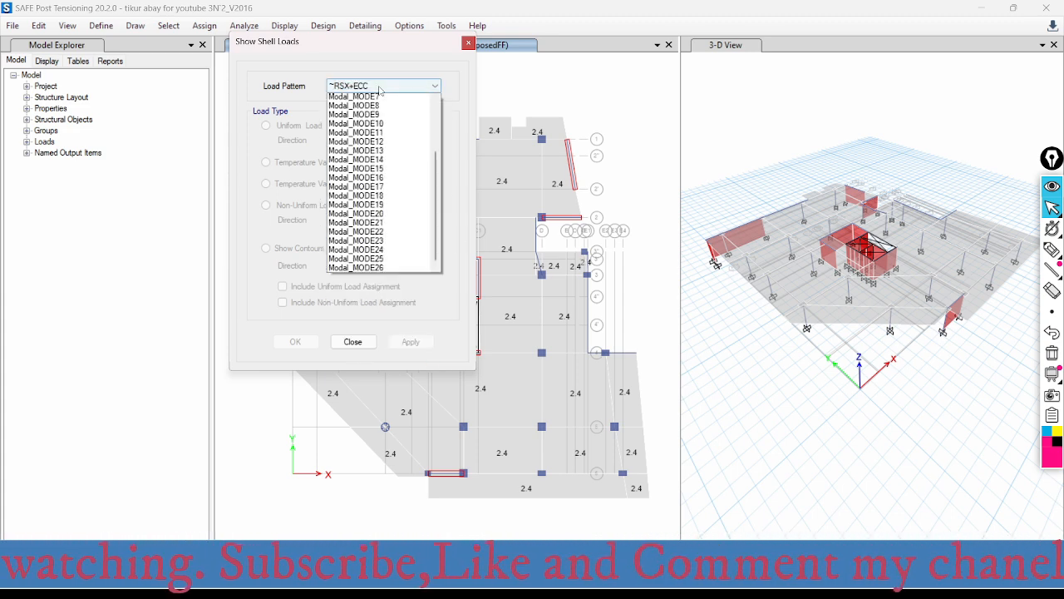
{"action": "scroll", "coordinate": [441, 147], "scroll_direction": "up", "scroll_amount": 15}
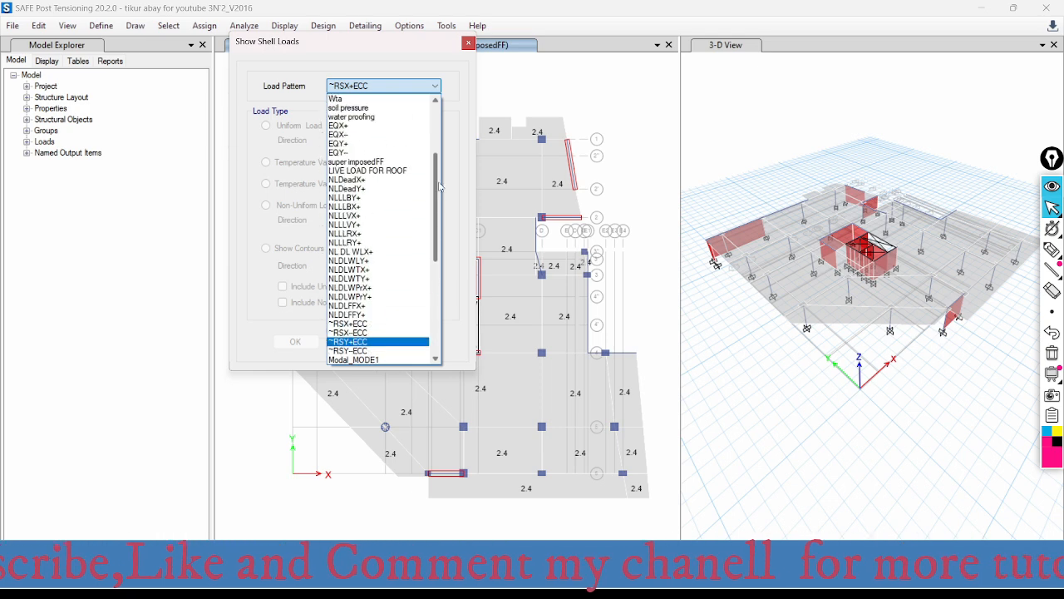
{"action": "left_click_drag", "start_coordinate": [443, 140], "coordinate": [442, 214]}
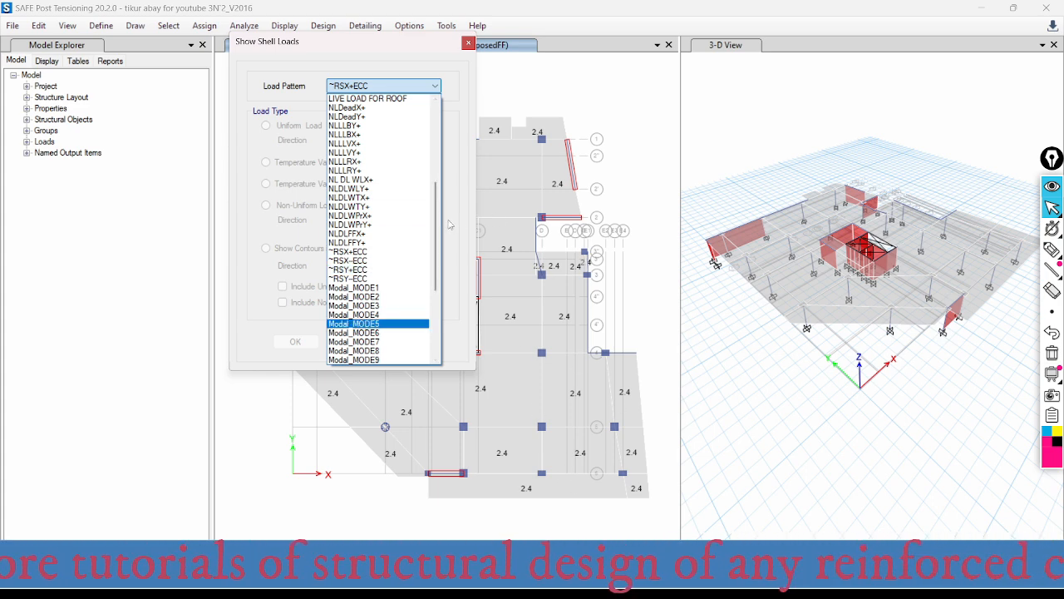
{"action": "left_click_drag", "start_coordinate": [438, 208], "coordinate": [439, 177]}
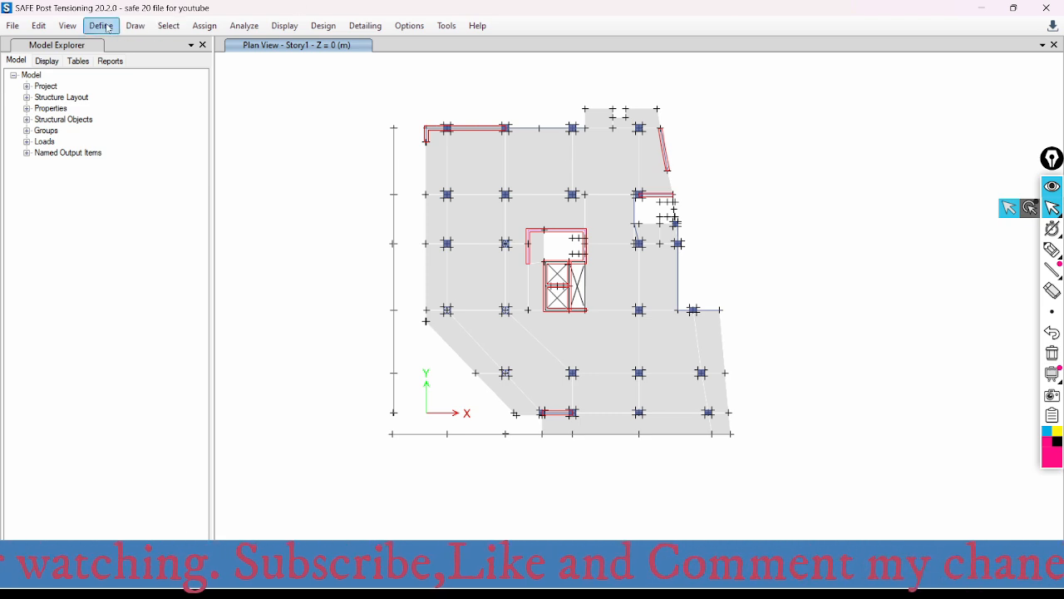
{"action": "left_click", "coordinate": [39, 27]}
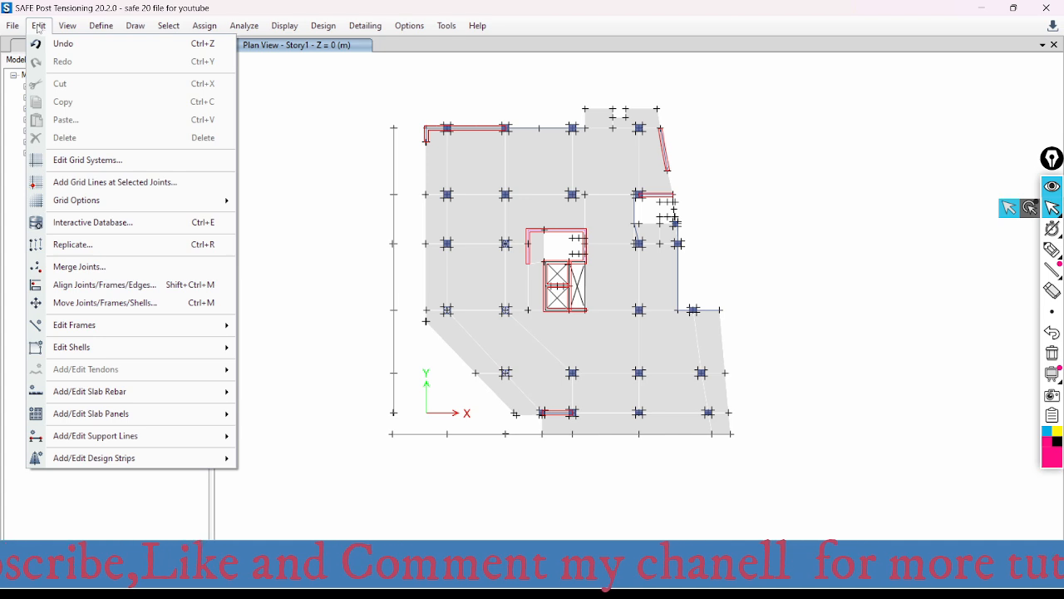
{"action": "mouse_move", "coordinate": [83, 439]}
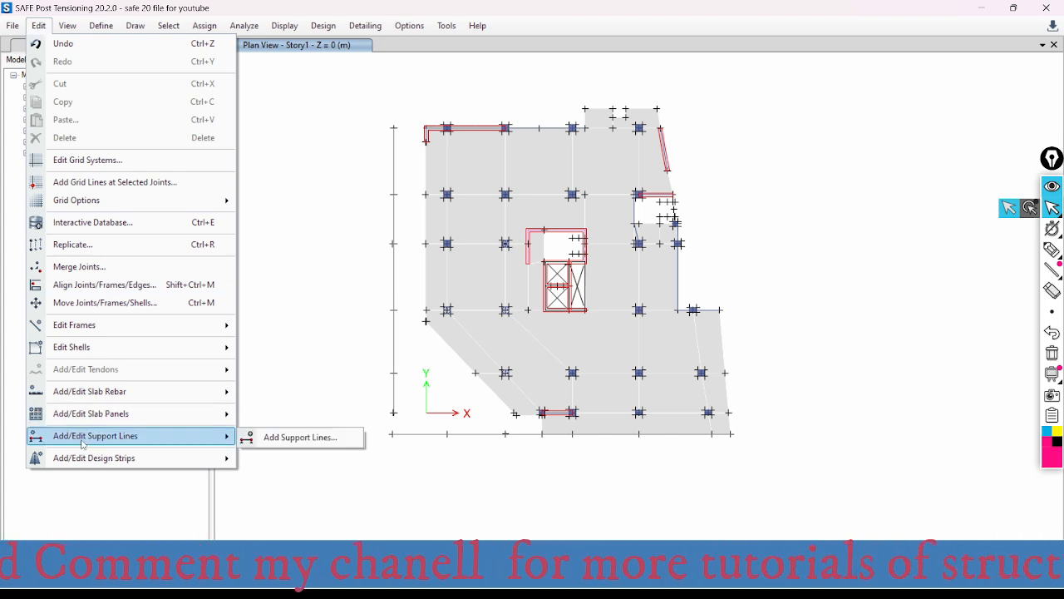
{"action": "mouse_move", "coordinate": [83, 457]}
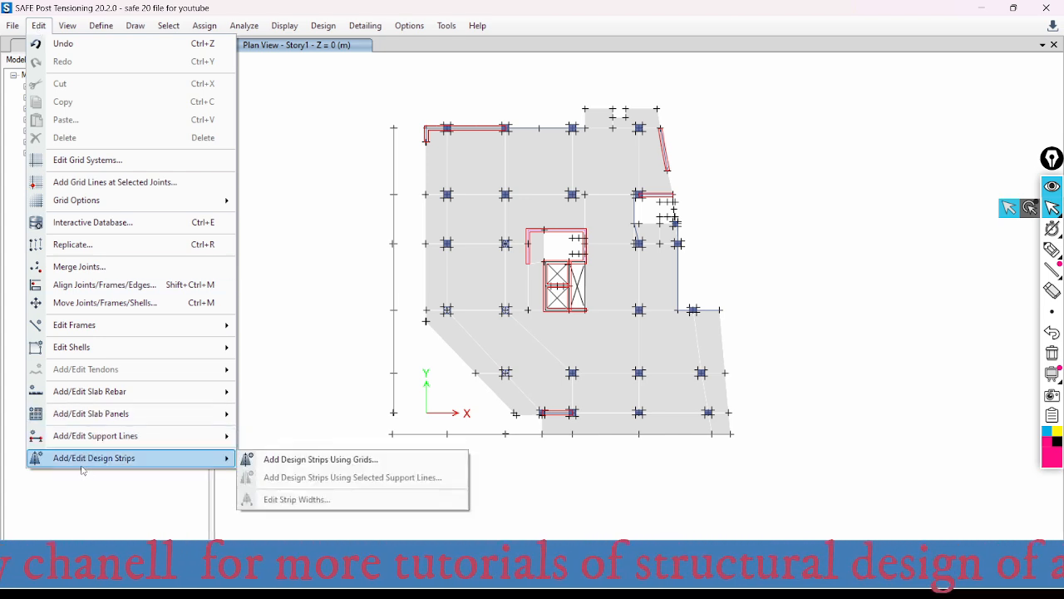
{"action": "left_click", "coordinate": [289, 461]}
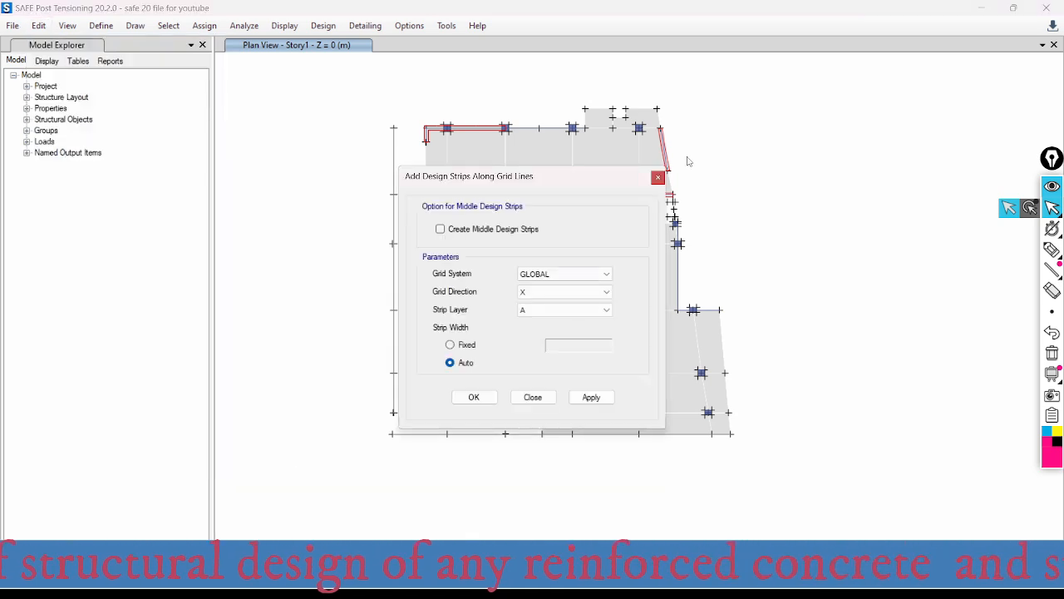
{"action": "left_click", "coordinate": [657, 178]}
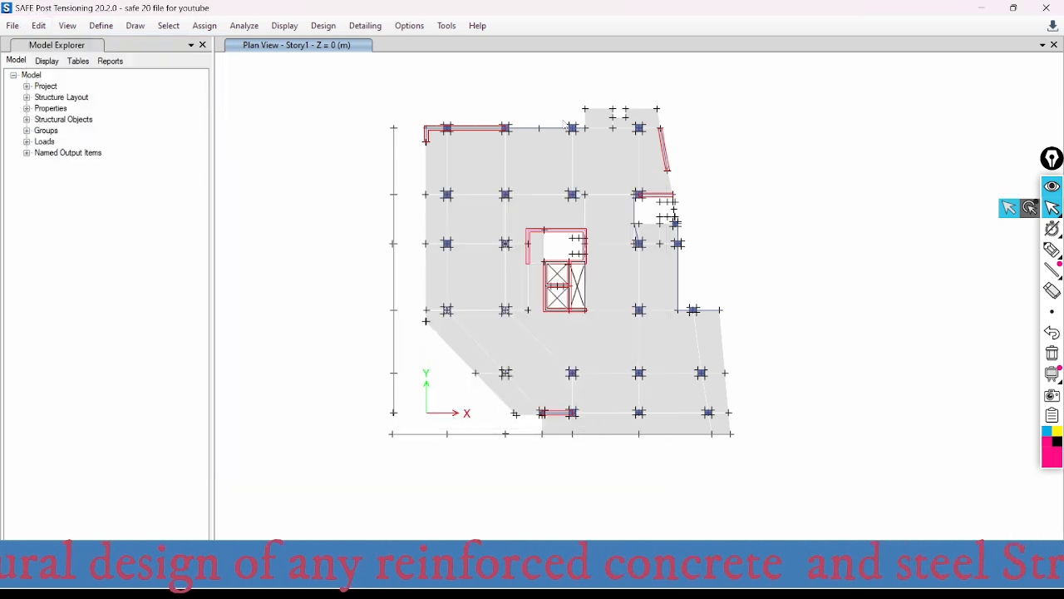
- Start drawing column design strips on layer A and set both the left and right start widths to 500 mm
{"action": "left_click", "coordinate": [136, 26]}
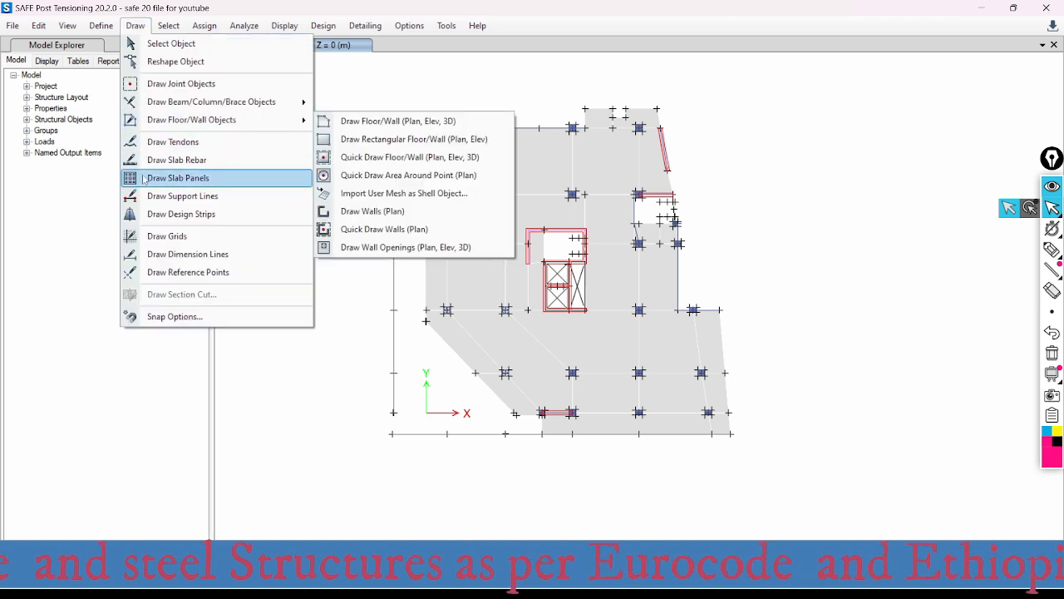
{"action": "left_click", "coordinate": [186, 216]}
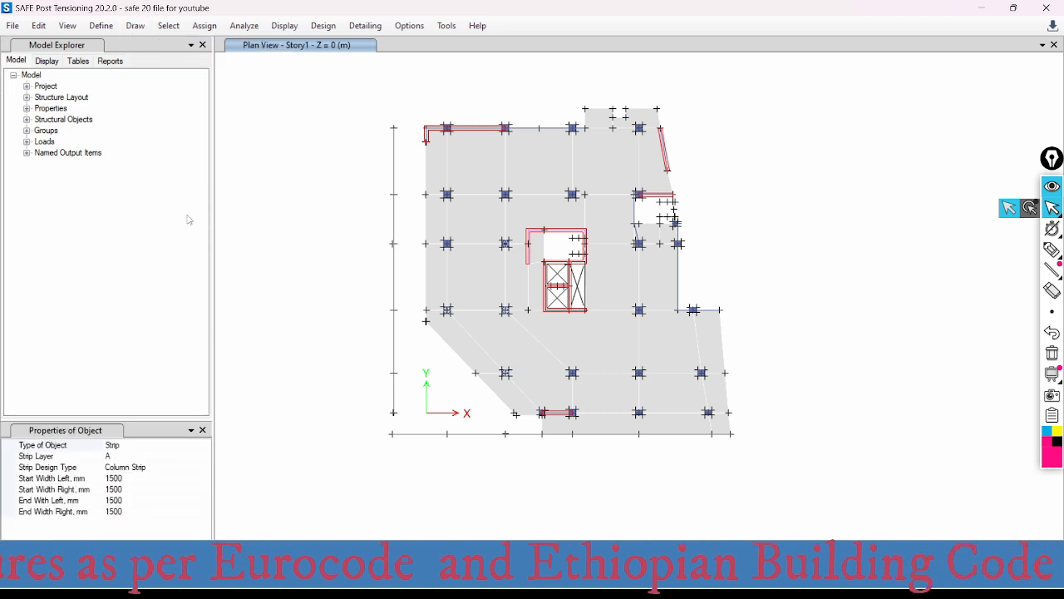
{"action": "left_click", "coordinate": [124, 479]}
{"action": "left_click_drag", "start_coordinate": [123, 479], "coordinate": [87, 479]}
{"action": "type", "text": "0.5"}
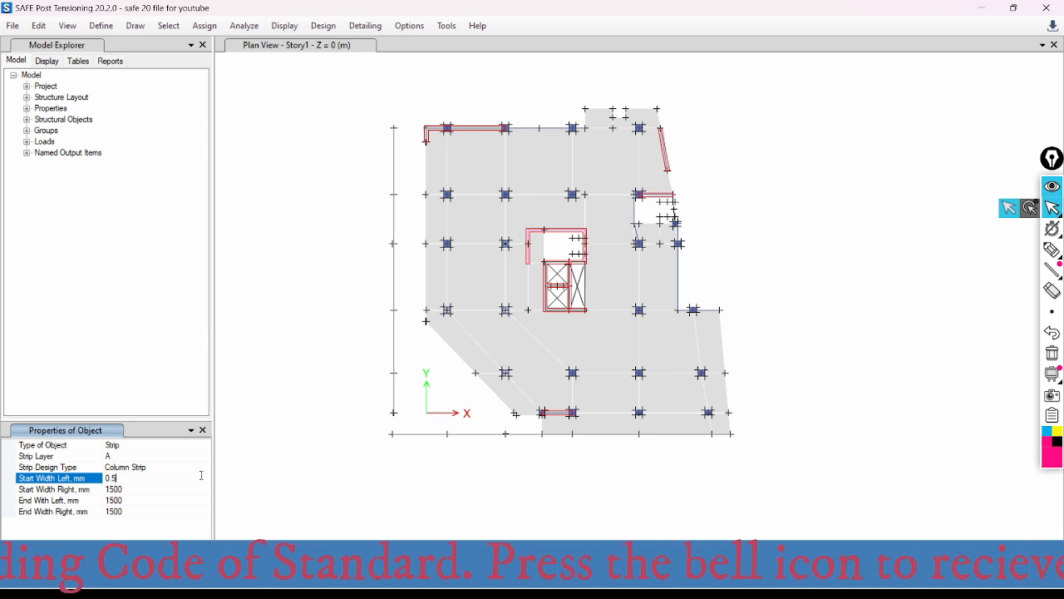
{"action": "key", "text": "BackSpace"}
{"action": "key", "text": "BackSpace"}
{"action": "key", "text": "BackSpace"}
{"action": "type", "text": "500"}
{"action": "left_click", "coordinate": [86, 489]}
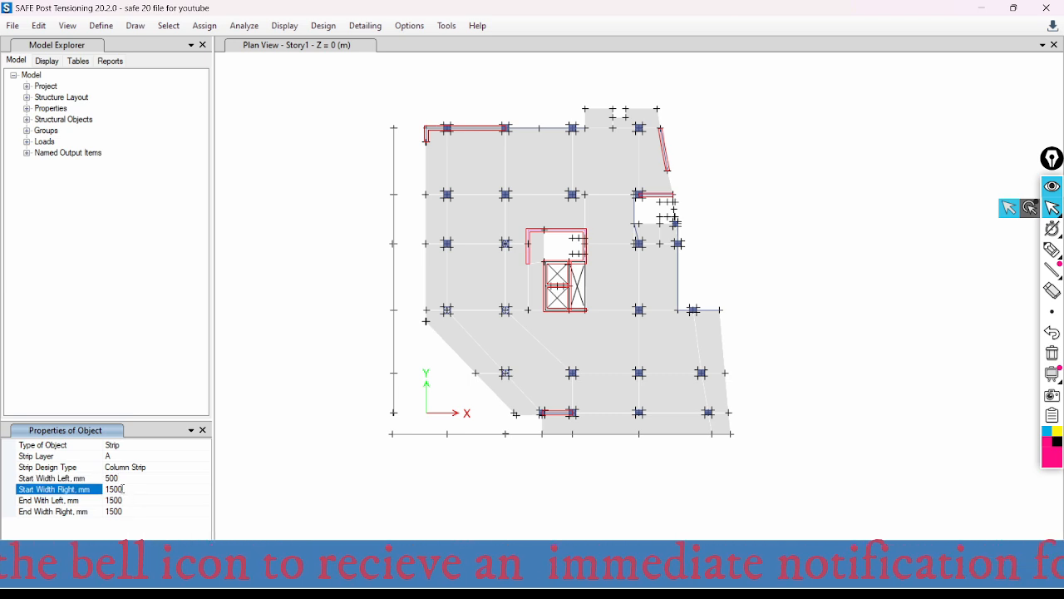
{"action": "type", "text": "500"}
- Set the left and right end widths of the design strip to 500 mm
{"action": "left_click", "coordinate": [80, 500]}
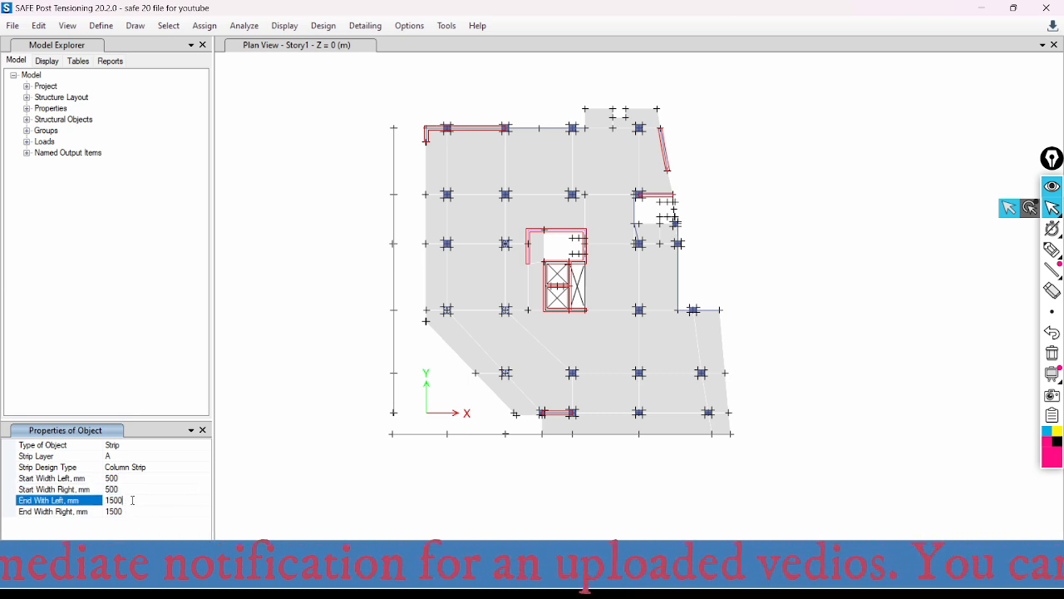
{"action": "type", "text": "5"}
{"action": "left_click", "coordinate": [119, 511]}
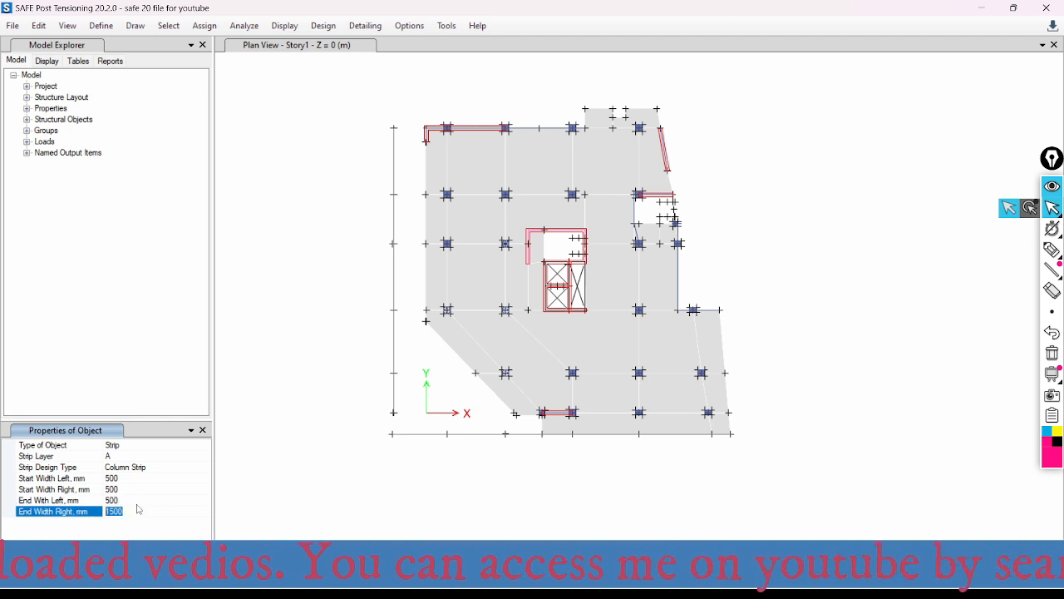
{"action": "left_click", "coordinate": [143, 499]}
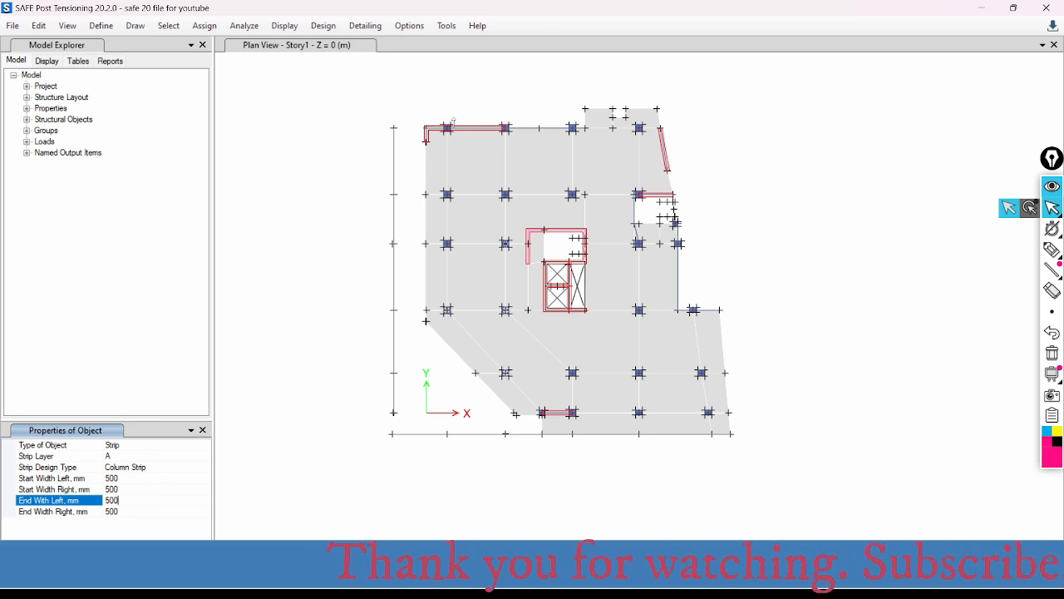
- Draw horizontal column strips along the two uppermost column rows, from the outer grid joints to beyond the slab's right edge
{"action": "scroll", "coordinate": [454, 122], "scroll_direction": "up", "scroll_amount": 3}
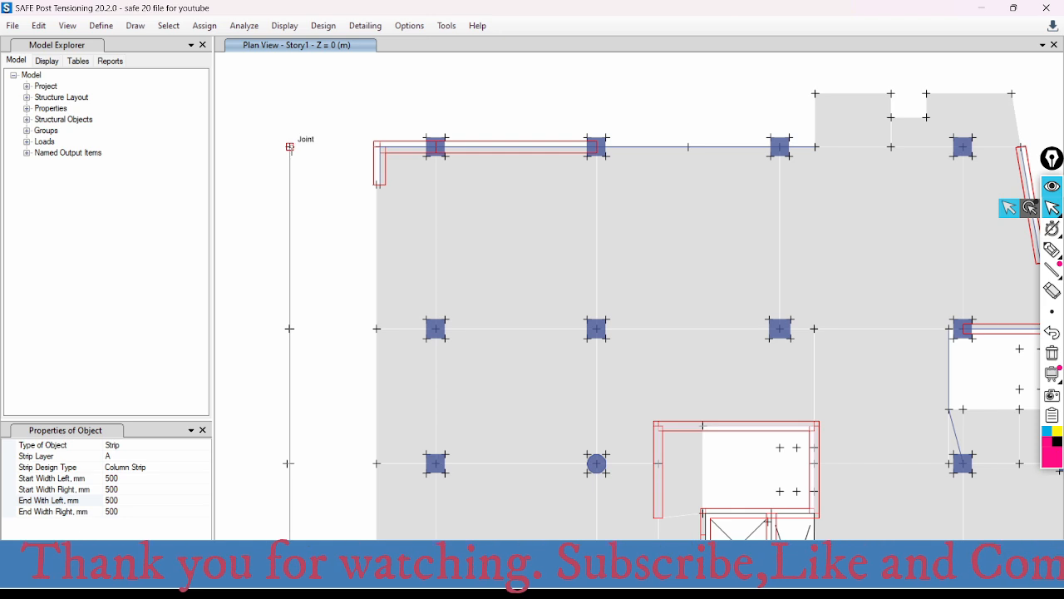
{"action": "left_click", "coordinate": [289, 147]}
{"action": "scroll", "coordinate": [297, 150], "scroll_direction": "down", "scroll_amount": 3}
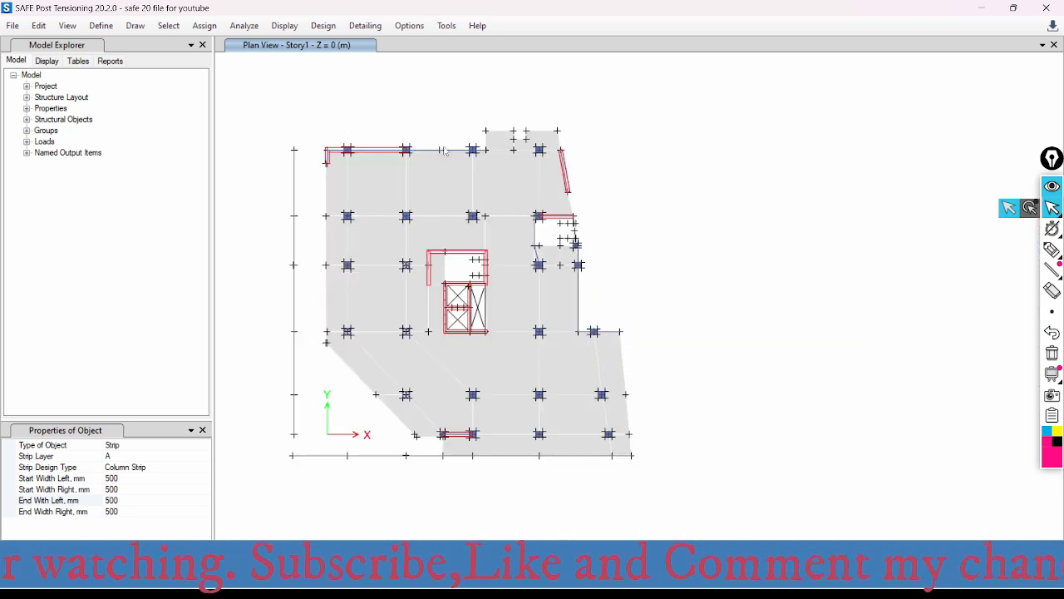
{"action": "left_click", "coordinate": [599, 150]}
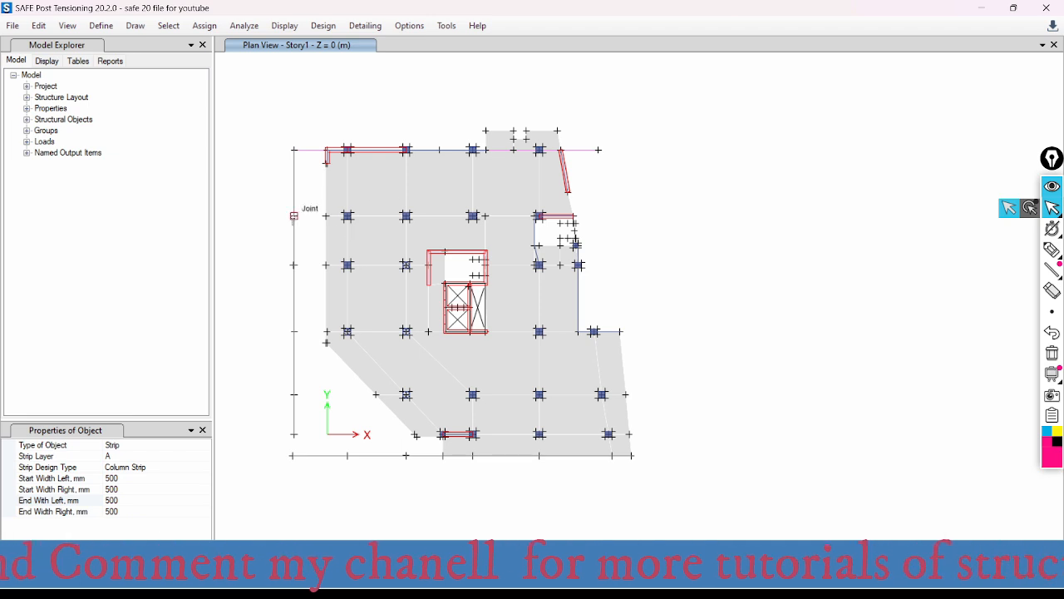
{"action": "left_click", "coordinate": [293, 215]}
{"action": "left_click", "coordinate": [599, 216]}
{"action": "right_click", "coordinate": [568, 227]}
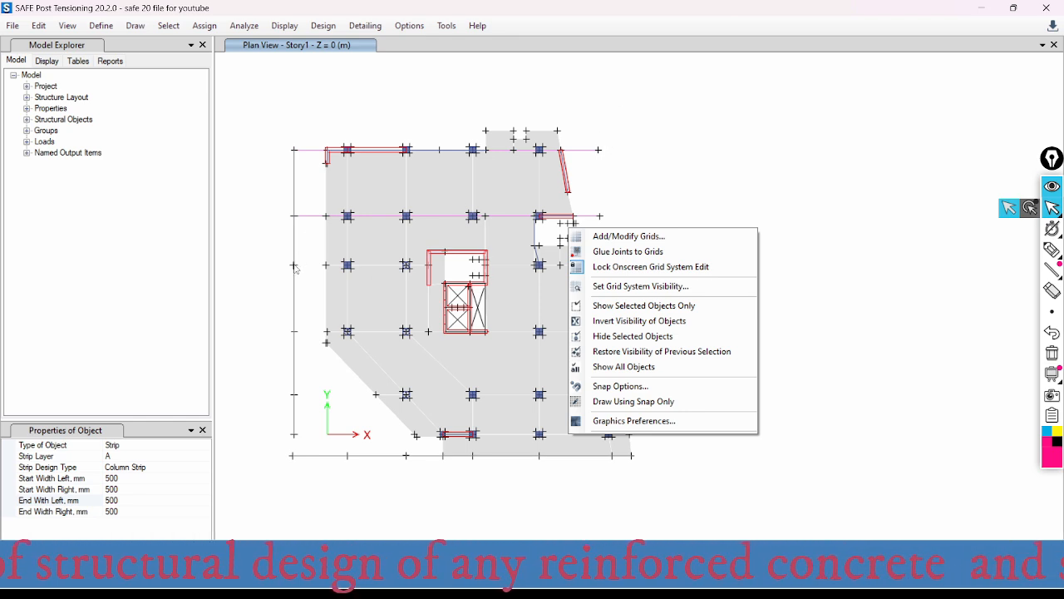
{"action": "left_click", "coordinate": [667, 199]}
{"action": "right_click", "coordinate": [730, 175]}
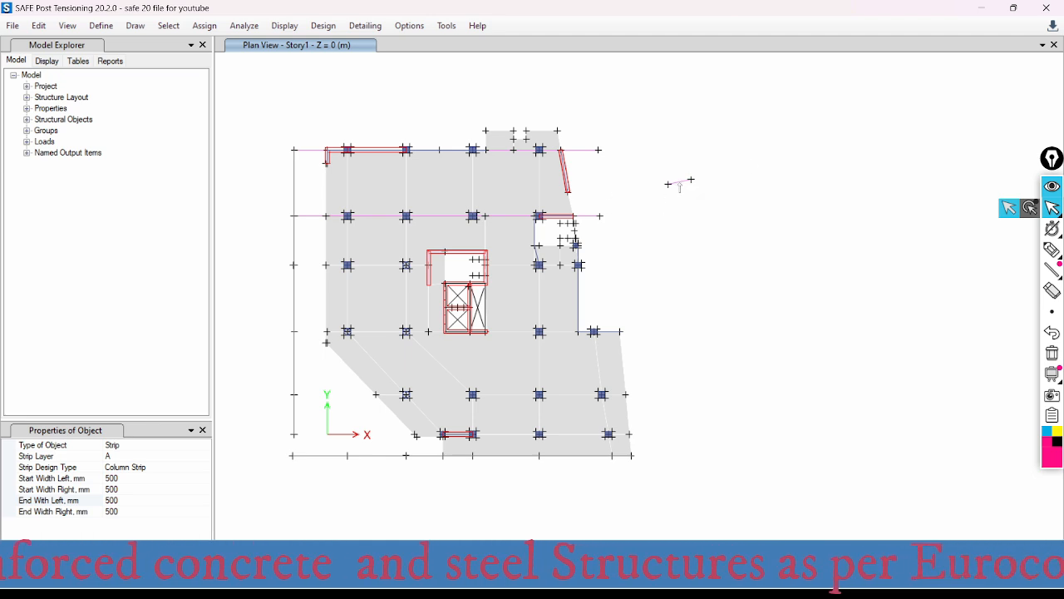
- Draw horizontal column strips along the third and fourth column rows from the top, extending past the slab's right edge
{"action": "left_click", "coordinate": [293, 265]}
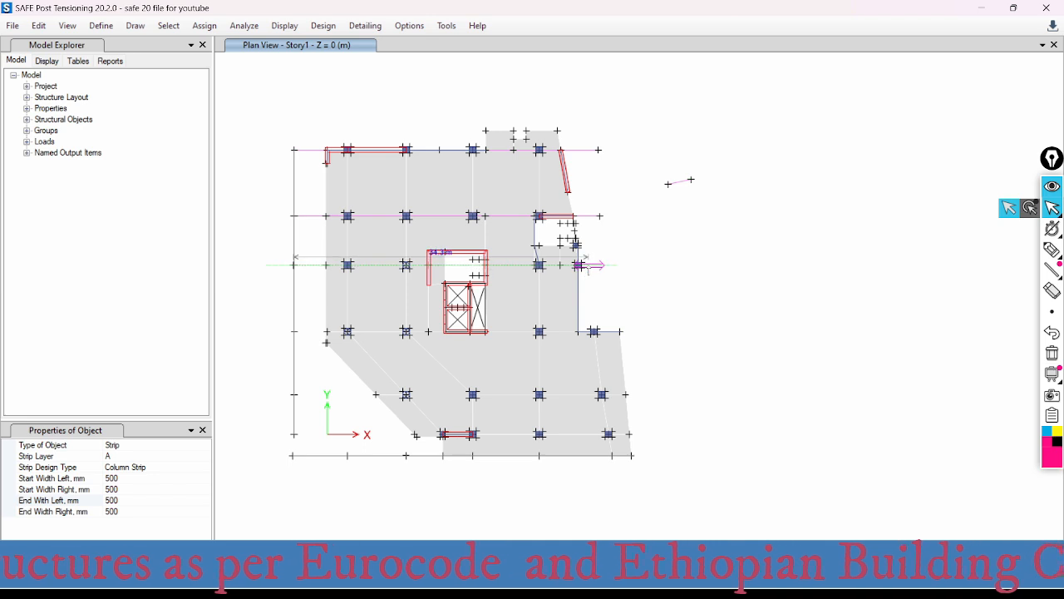
{"action": "right_click", "coordinate": [633, 252]}
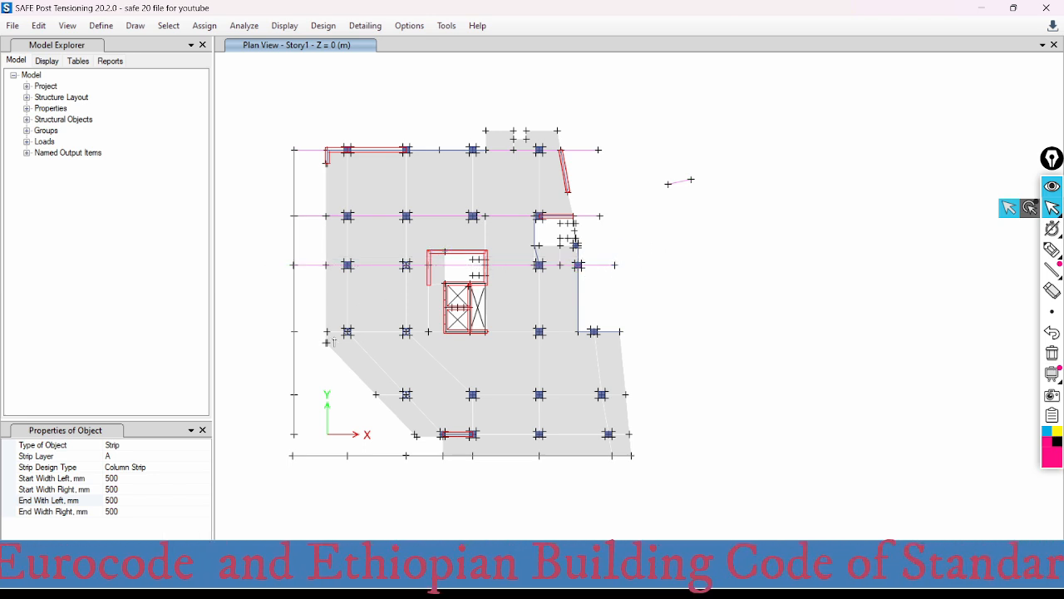
{"action": "left_click", "coordinate": [293, 331]}
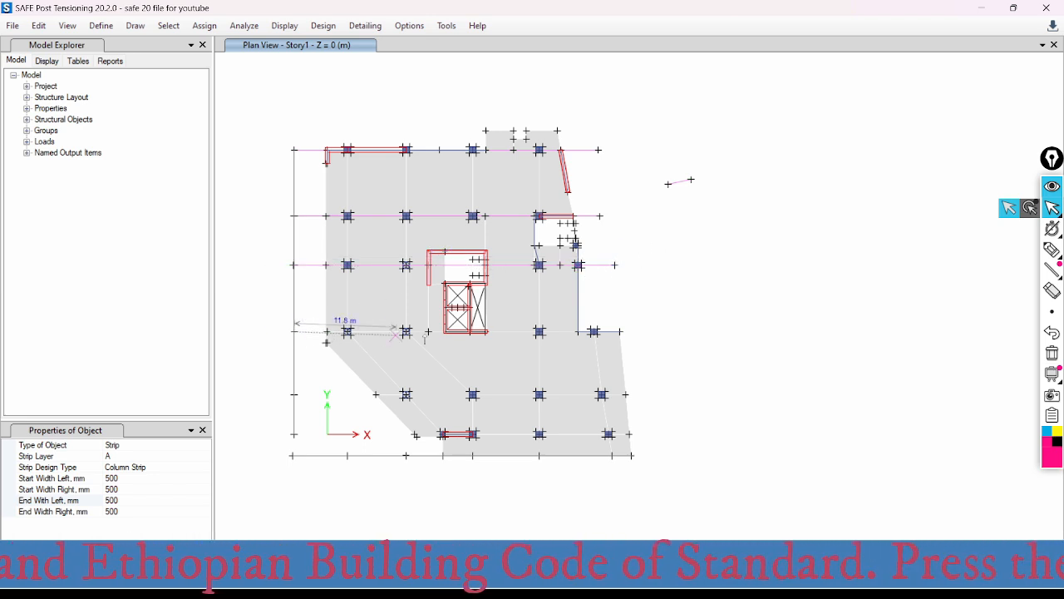
{"action": "left_click", "coordinate": [620, 331]}
{"action": "right_click", "coordinate": [653, 328]}
{"action": "right_click", "coordinate": [738, 261]}
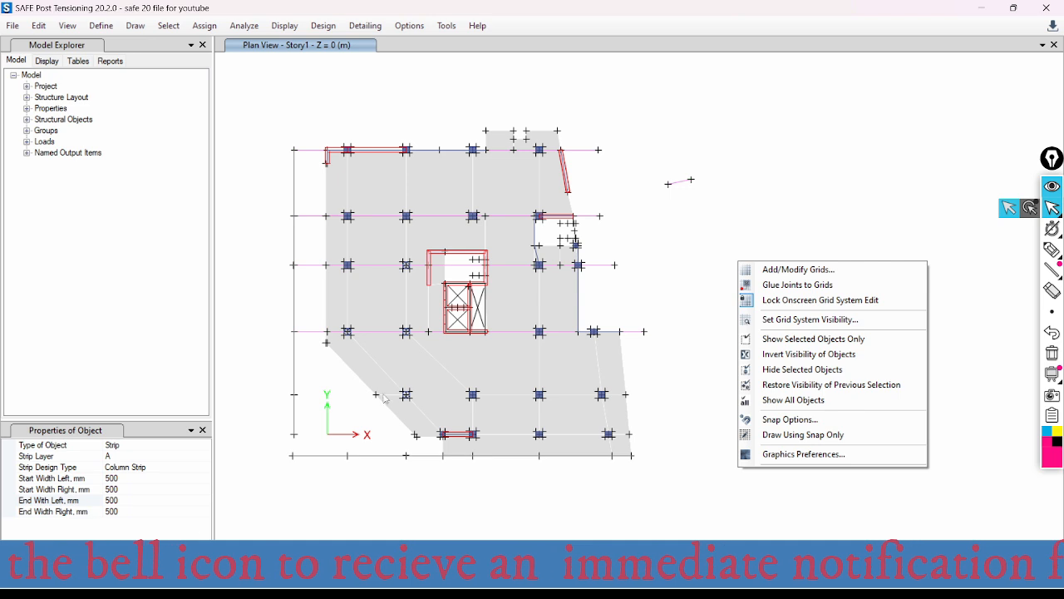
{"action": "left_click", "coordinate": [719, 327]}
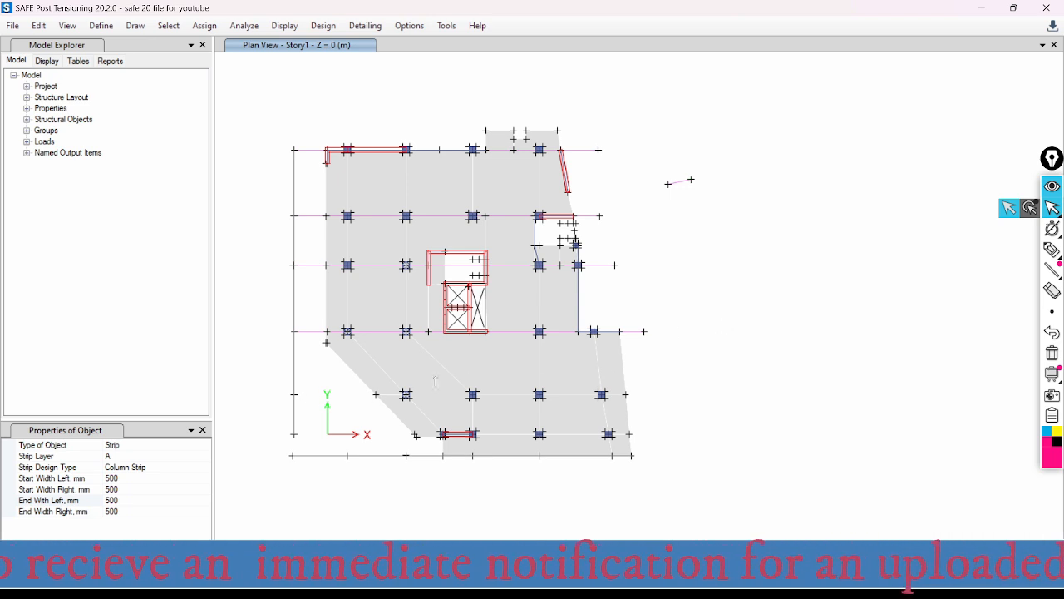
- Draw horizontal column strips along the two lowest column rows, from the outer grid line to beyond the slab's right edge
{"action": "left_click", "coordinate": [293, 394]}
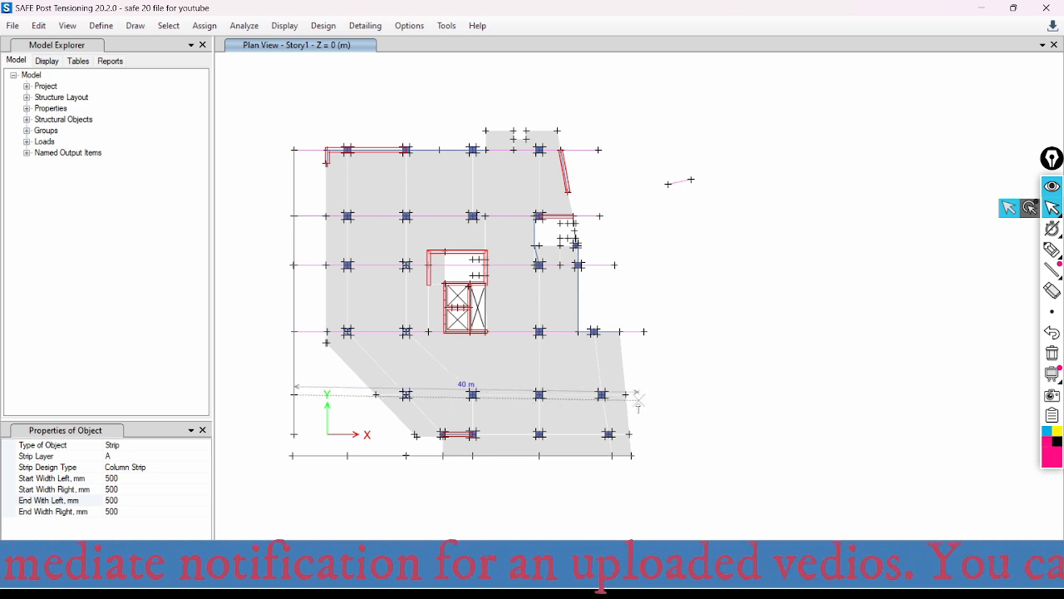
{"action": "double_click", "coordinate": [646, 394]}
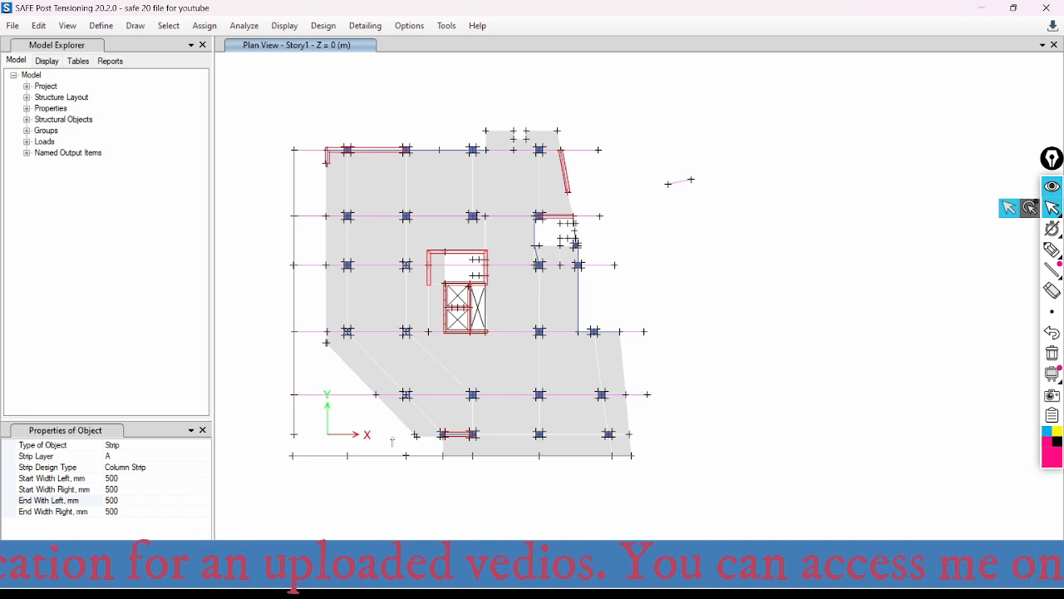
{"action": "left_click", "coordinate": [293, 434]}
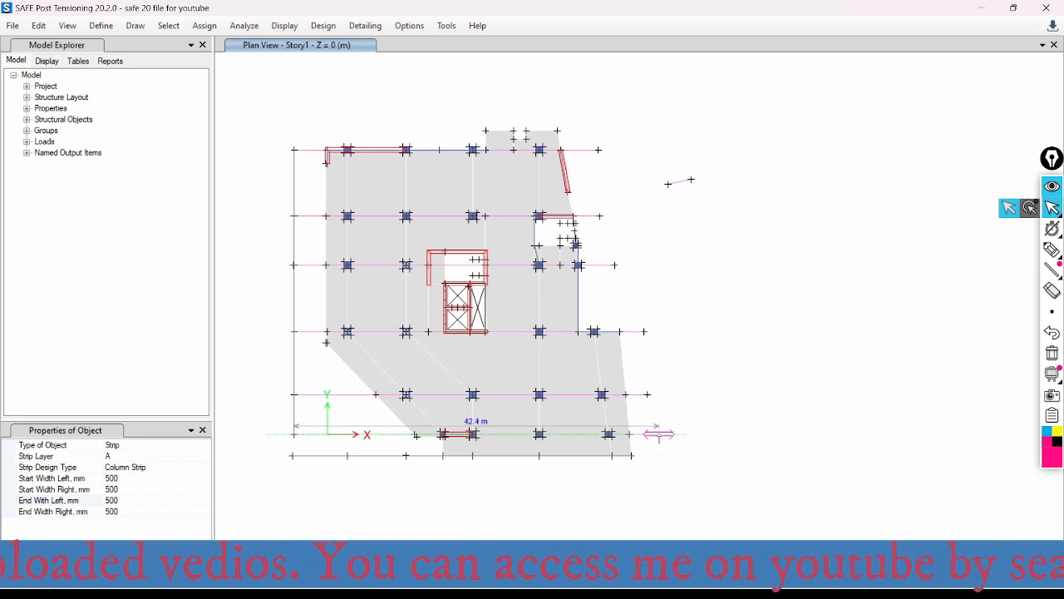
{"action": "double_click", "coordinate": [660, 434]}
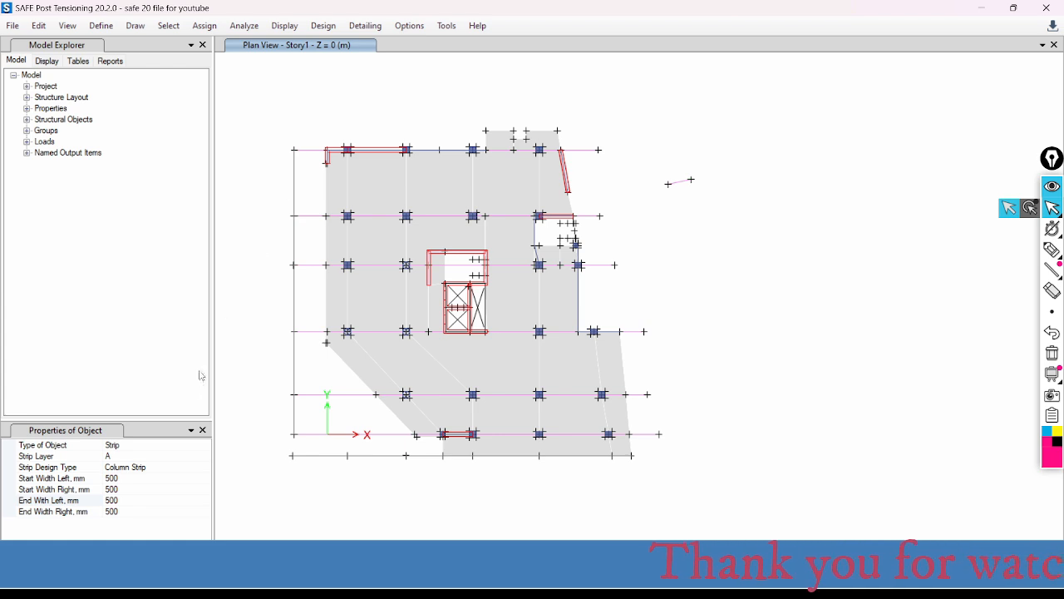
- Set the strip design type to Middle Strip and enable snapping to line ends and midpoints
{"action": "left_click", "coordinate": [129, 466]}
{"action": "left_click", "coordinate": [204, 468]}
{"action": "left_click", "coordinate": [128, 488]}
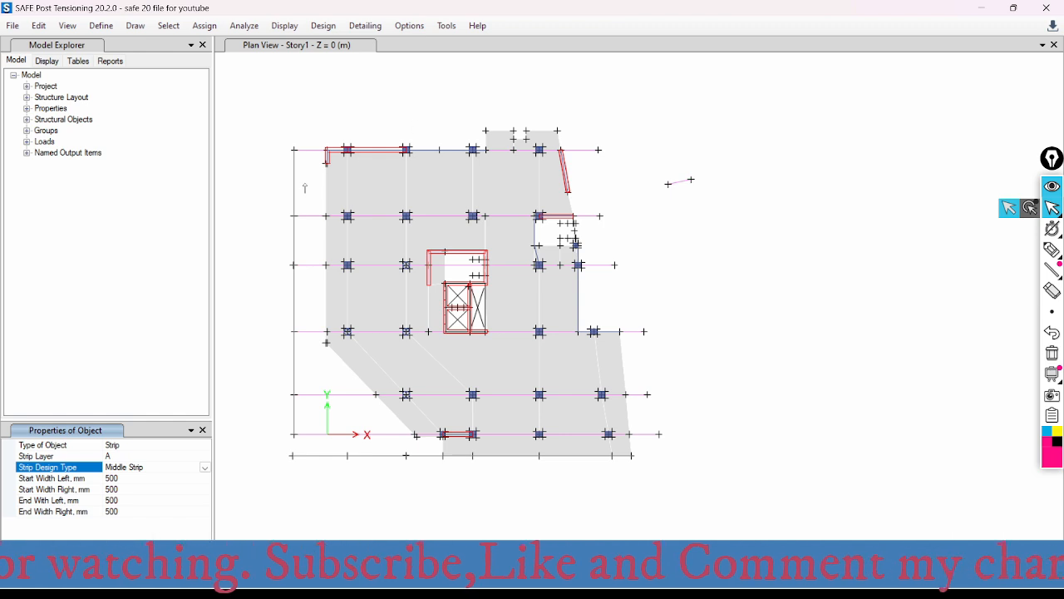
{"action": "left_click", "coordinate": [135, 26]}
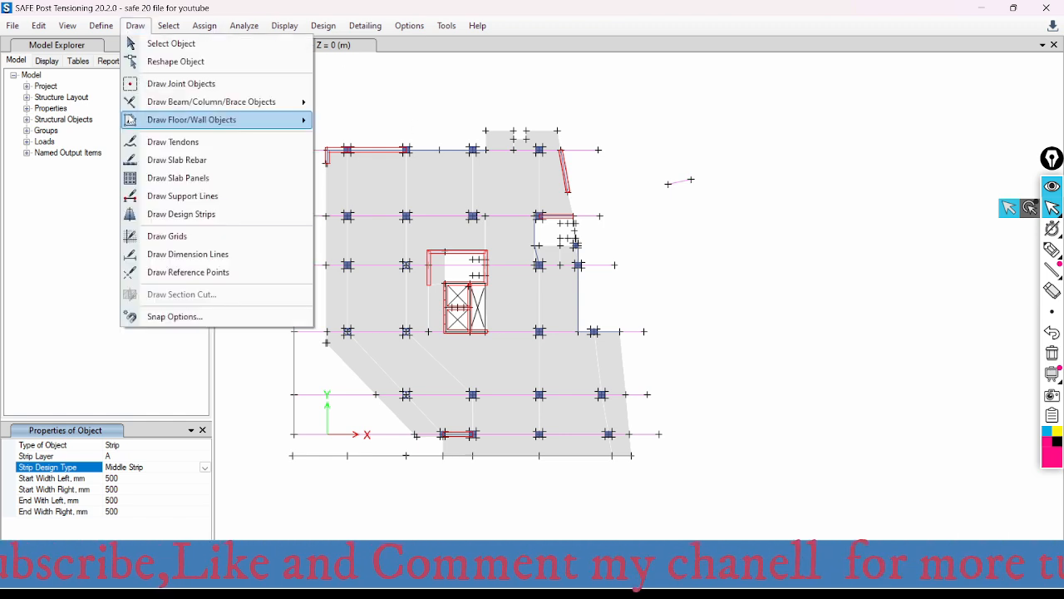
{"action": "left_click", "coordinate": [175, 316]}
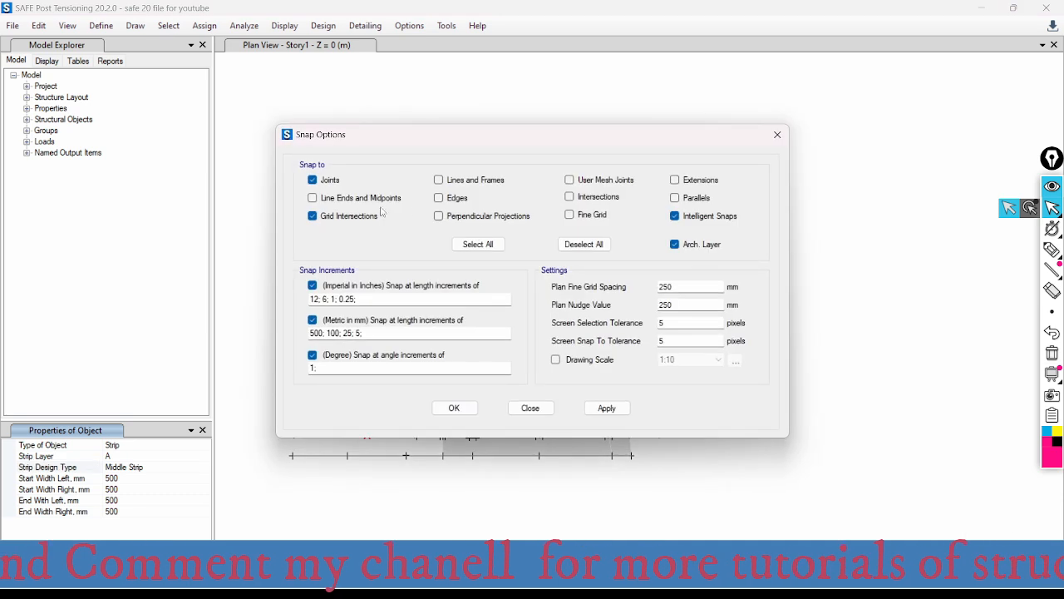
{"action": "left_click", "coordinate": [313, 199]}
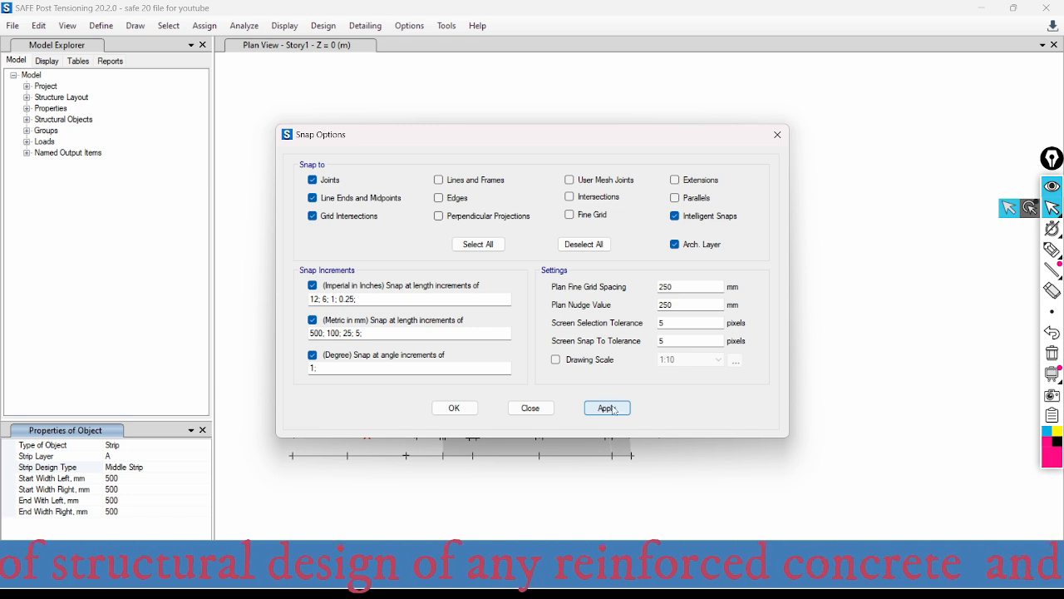
{"action": "left_click", "coordinate": [536, 408]}
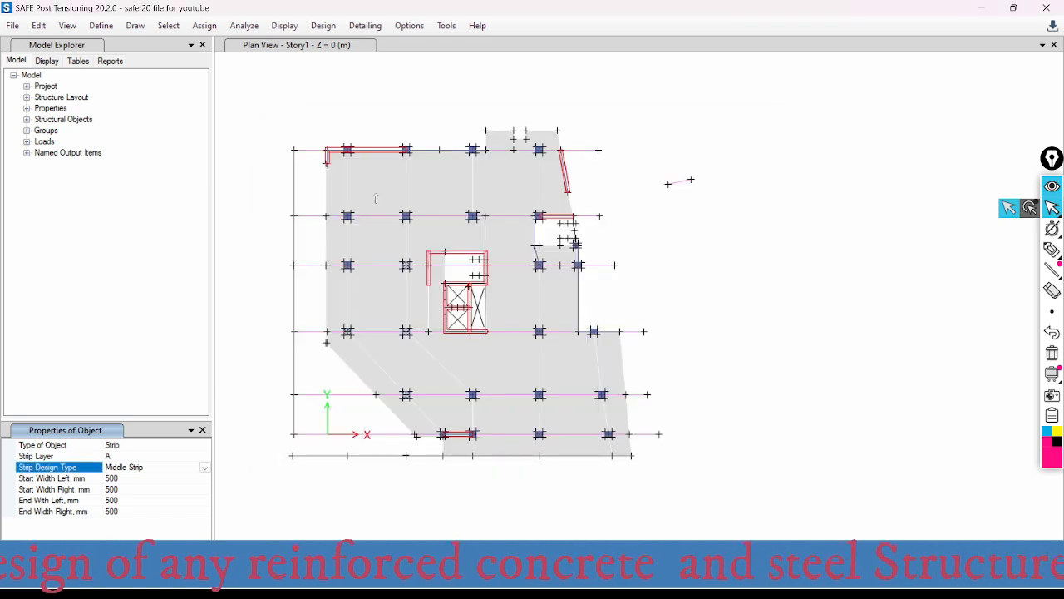
- Draw three horizontal middle strips midway between the four uppermost column rows, from the outer grid line's midpoints to beyond the slab's right edge
{"action": "left_click", "coordinate": [293, 182]}
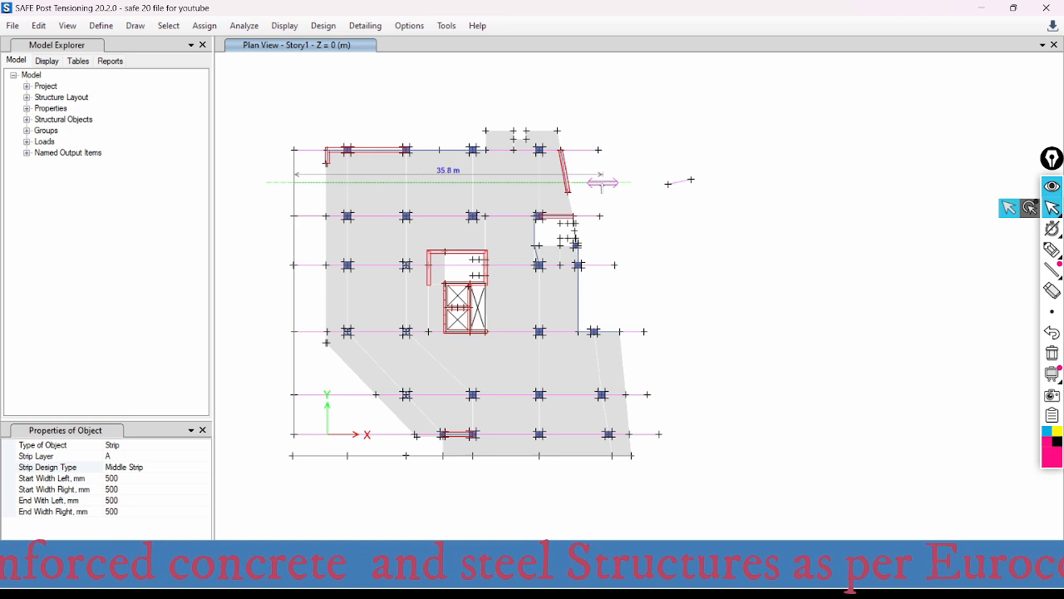
{"action": "left_click", "coordinate": [629, 171]}
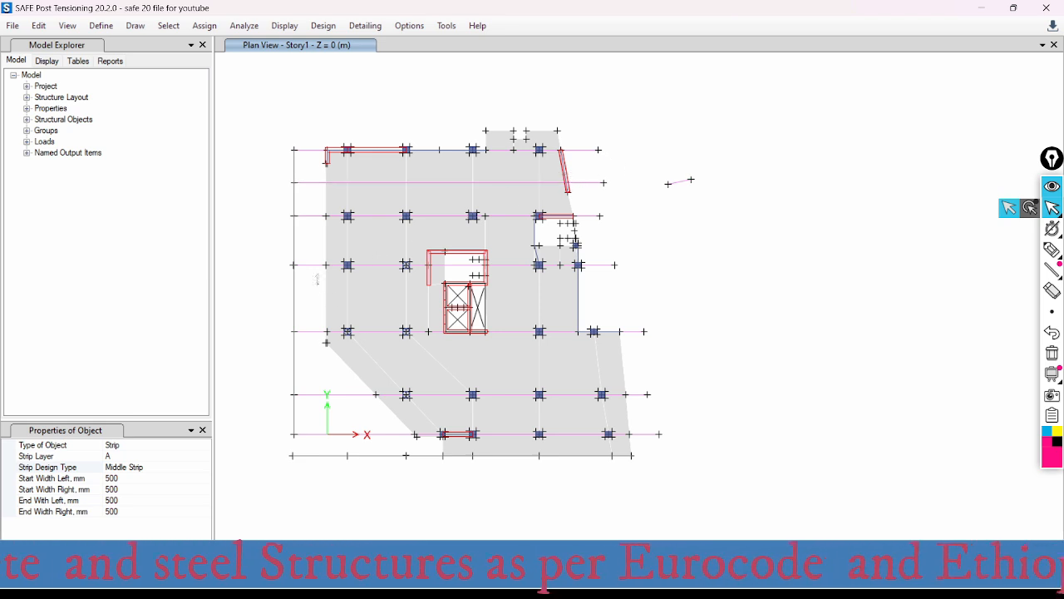
{"action": "left_click", "coordinate": [293, 242]}
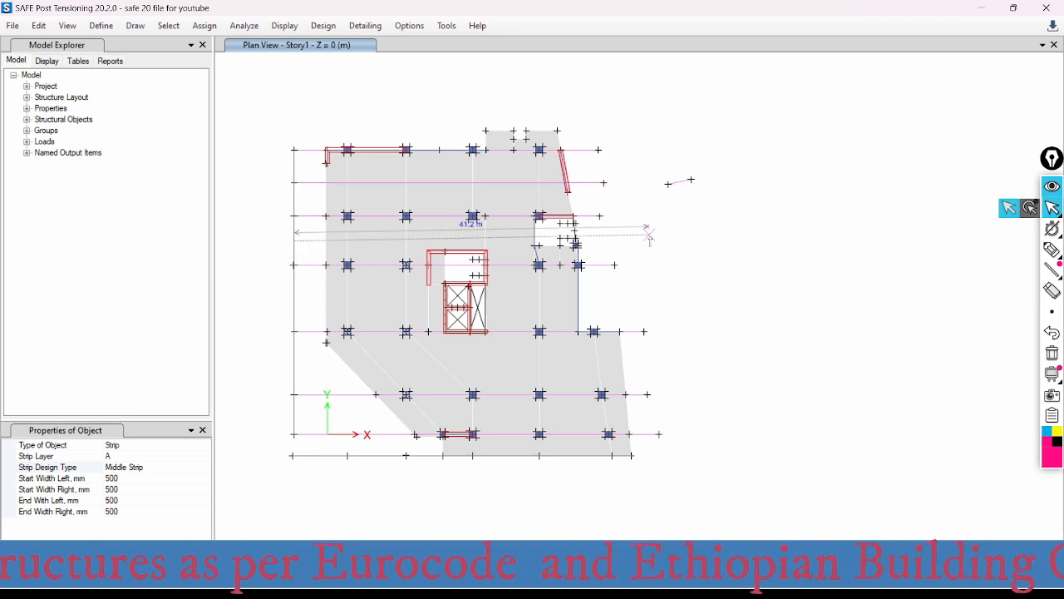
{"action": "left_click", "coordinate": [622, 240]}
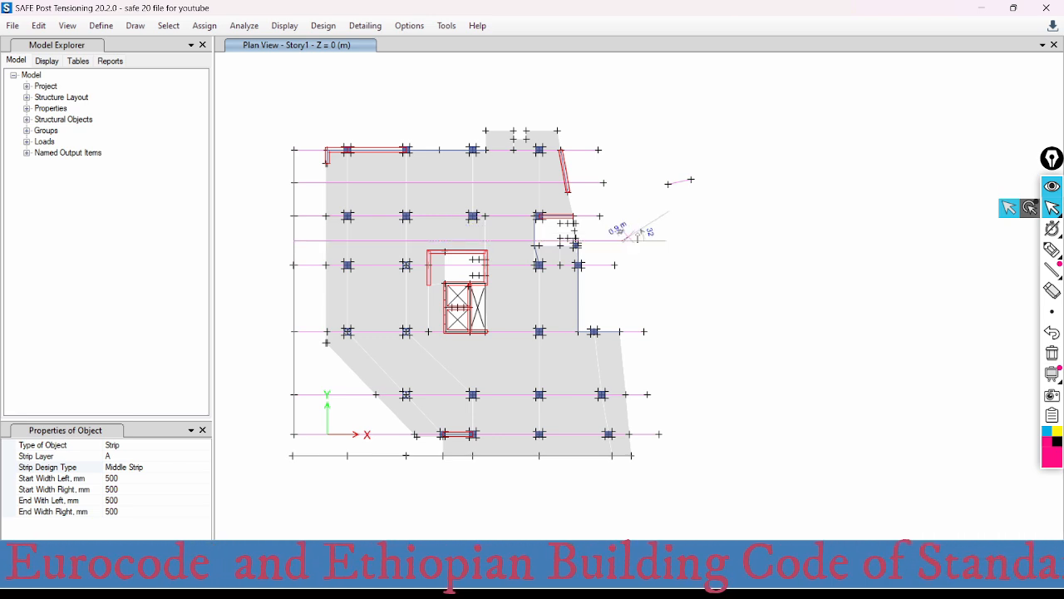
{"action": "left_click", "coordinate": [293, 297]}
{"action": "left_click", "coordinate": [621, 297]}
{"action": "right_click", "coordinate": [713, 284]}
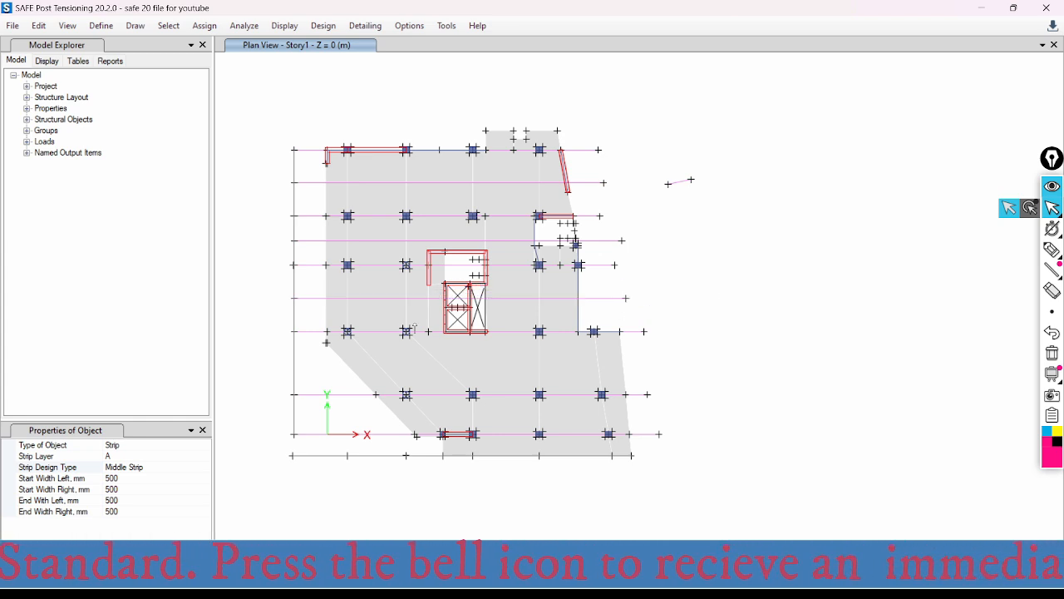
- Draw horizontal middle strips midway between the fourth and fifth and the fifth and sixth column rows, extending past the slab's right edge
{"action": "left_click", "coordinate": [294, 363]}
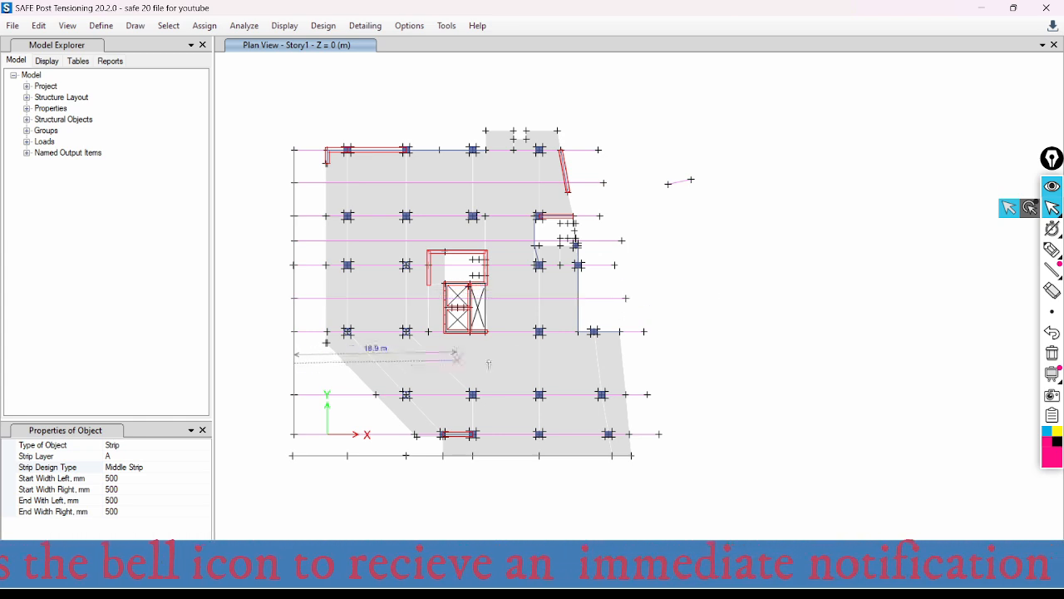
{"action": "left_click", "coordinate": [649, 363]}
{"action": "right_click", "coordinate": [696, 351]}
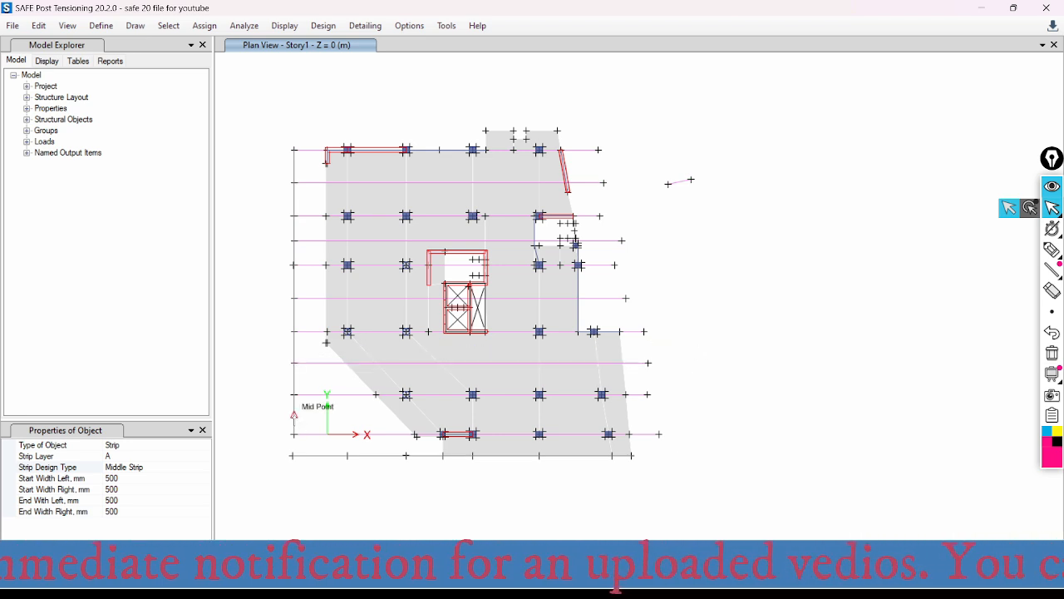
{"action": "left_click", "coordinate": [294, 414]}
{"action": "left_click", "coordinate": [652, 414]}
{"action": "left_click", "coordinate": [294, 414]}
{"action": "left_click", "coordinate": [656, 414]}
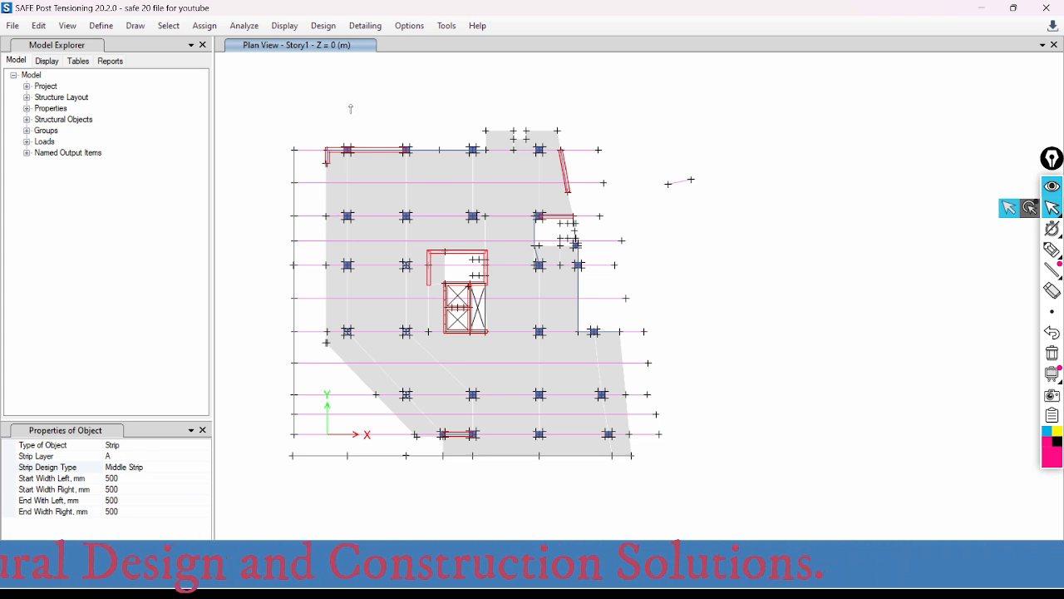
- Switch the design strip settings to layer B with the Column Strip design type
{"action": "left_click", "coordinate": [116, 455]}
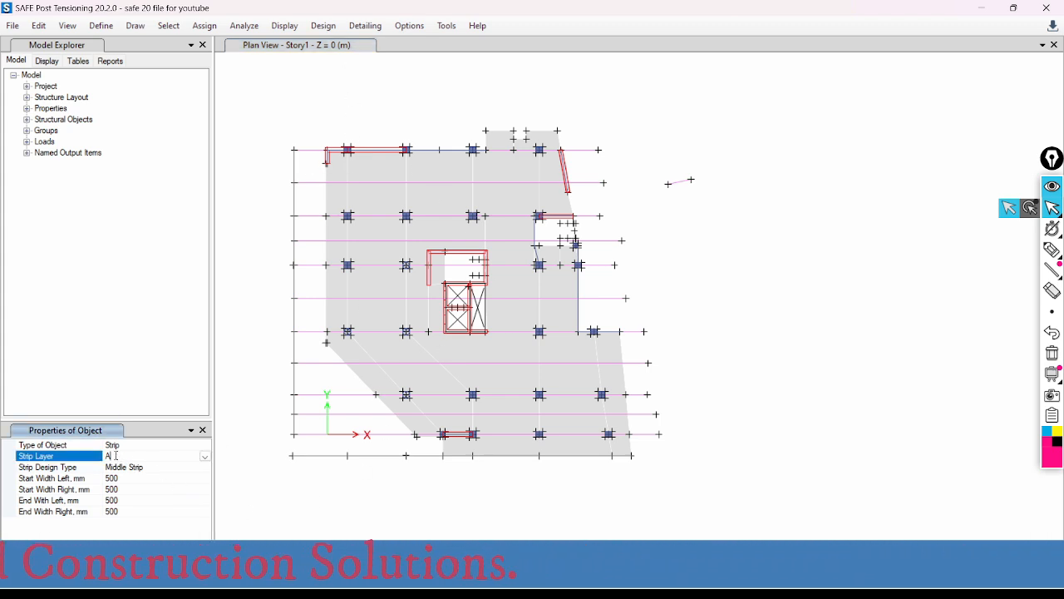
{"action": "left_click", "coordinate": [204, 457]}
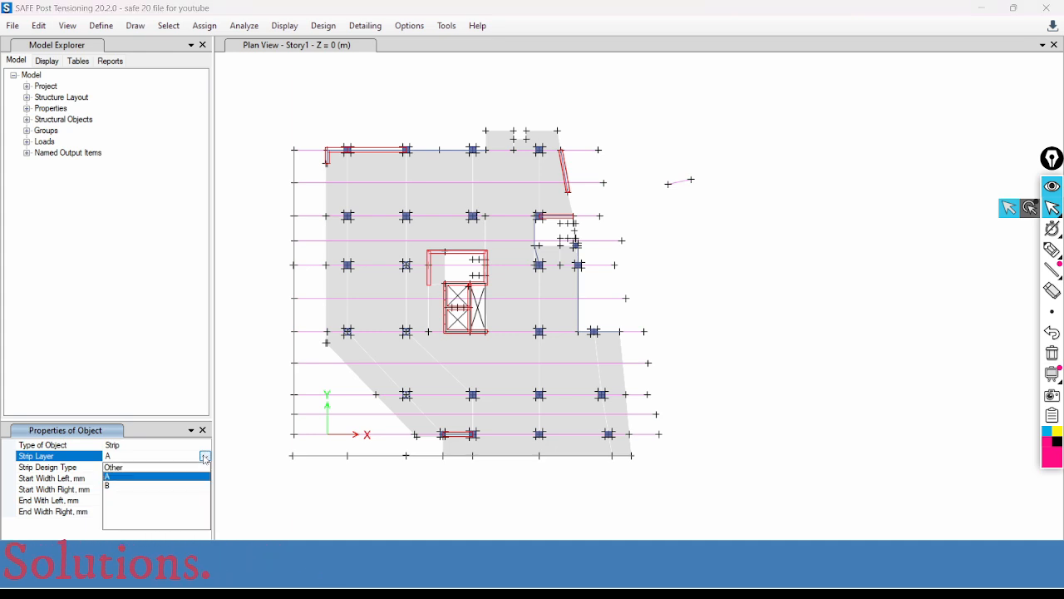
{"action": "left_click", "coordinate": [118, 485]}
{"action": "left_click", "coordinate": [152, 468]}
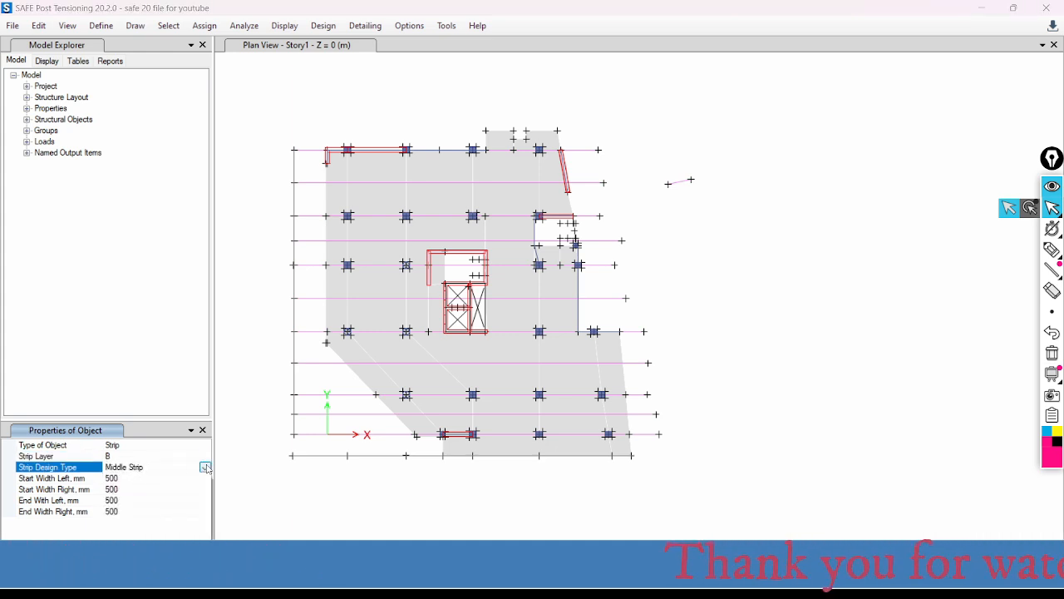
{"action": "left_click", "coordinate": [151, 468]}
{"action": "left_click", "coordinate": [130, 478]}
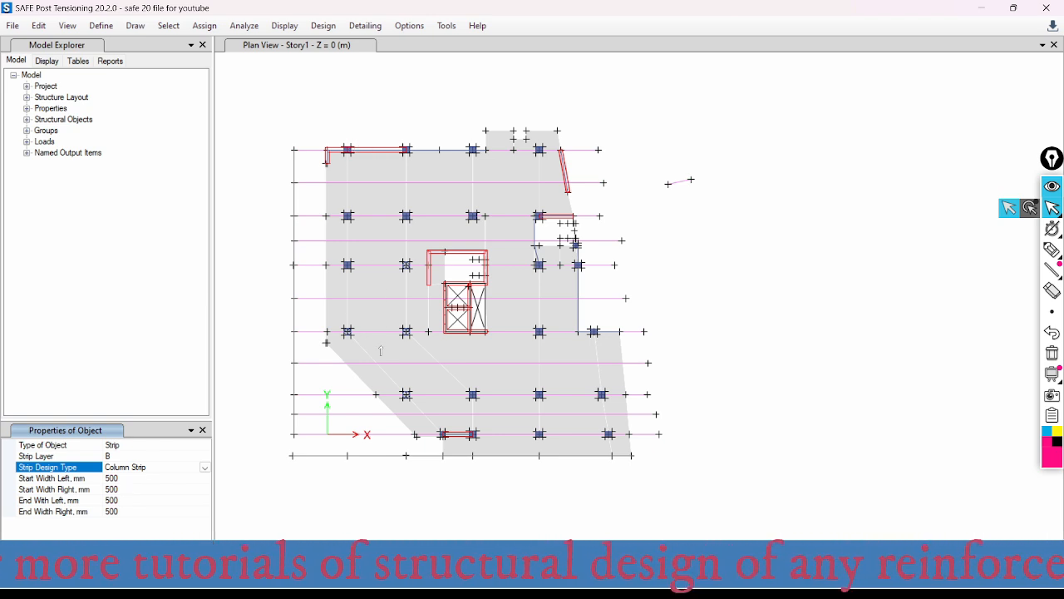
- Draw vertical column strips about 40 m long along the two leftmost column lines, from the bottom grid joints to beyond the slab's upper edge
{"action": "left_click", "coordinate": [347, 455]}
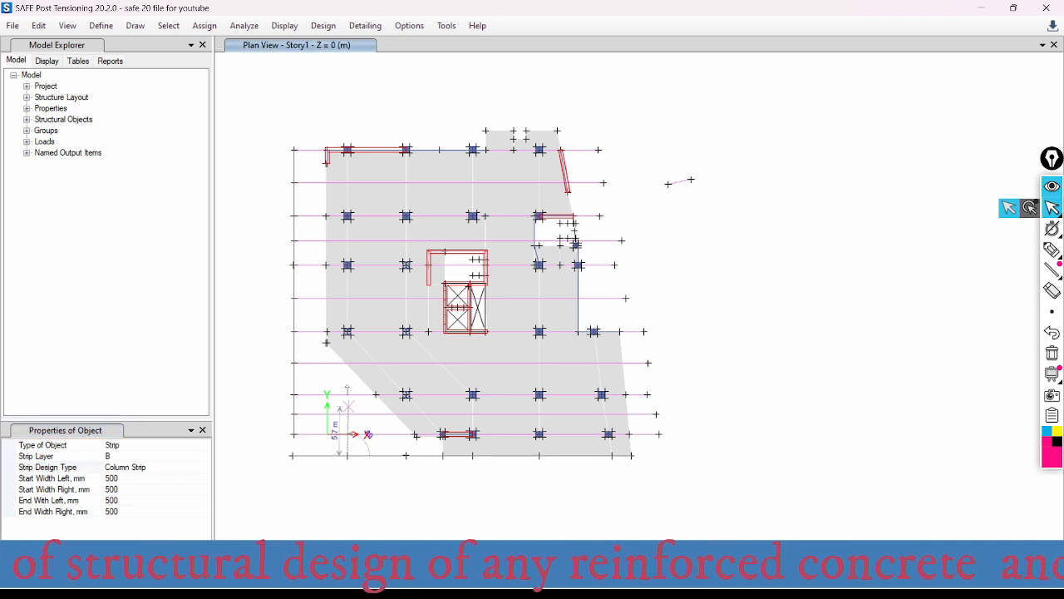
{"action": "left_click", "coordinate": [348, 115]}
{"action": "right_click", "coordinate": [381, 111]}
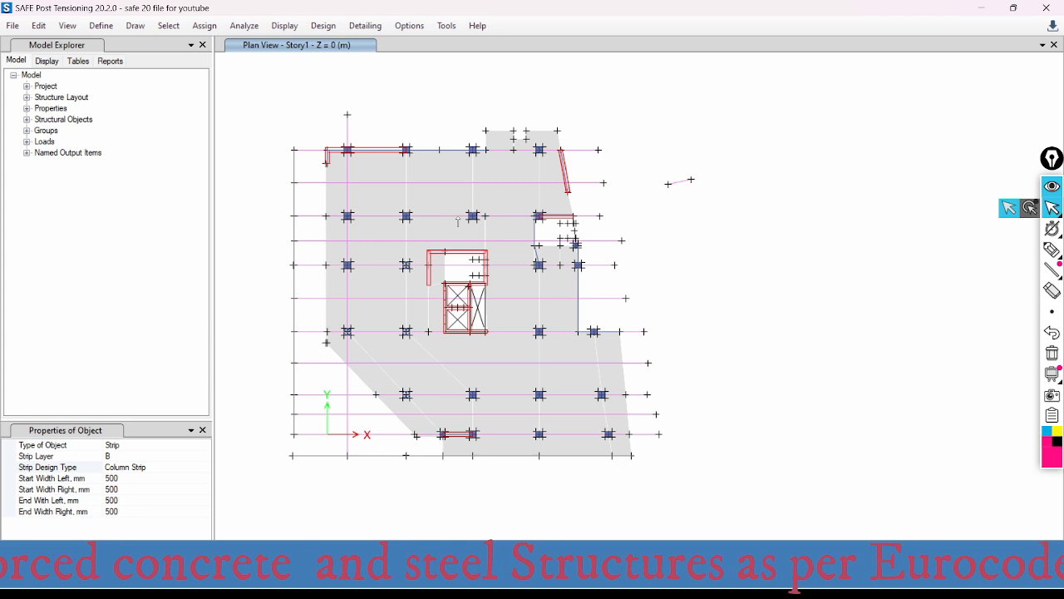
{"action": "left_click", "coordinate": [406, 455]}
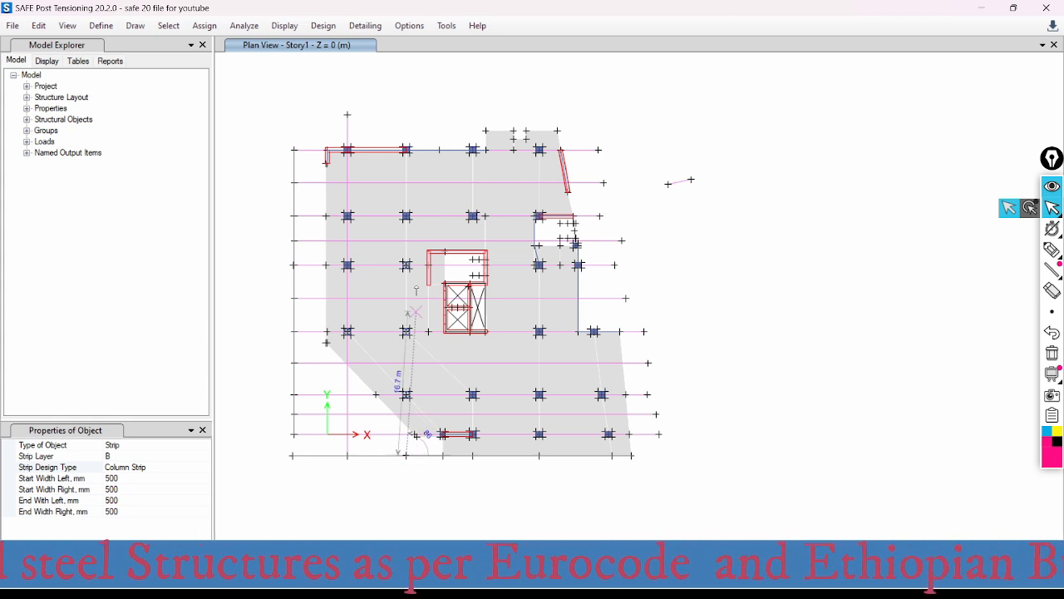
{"action": "left_click", "coordinate": [405, 114]}
{"action": "right_click", "coordinate": [440, 111]}
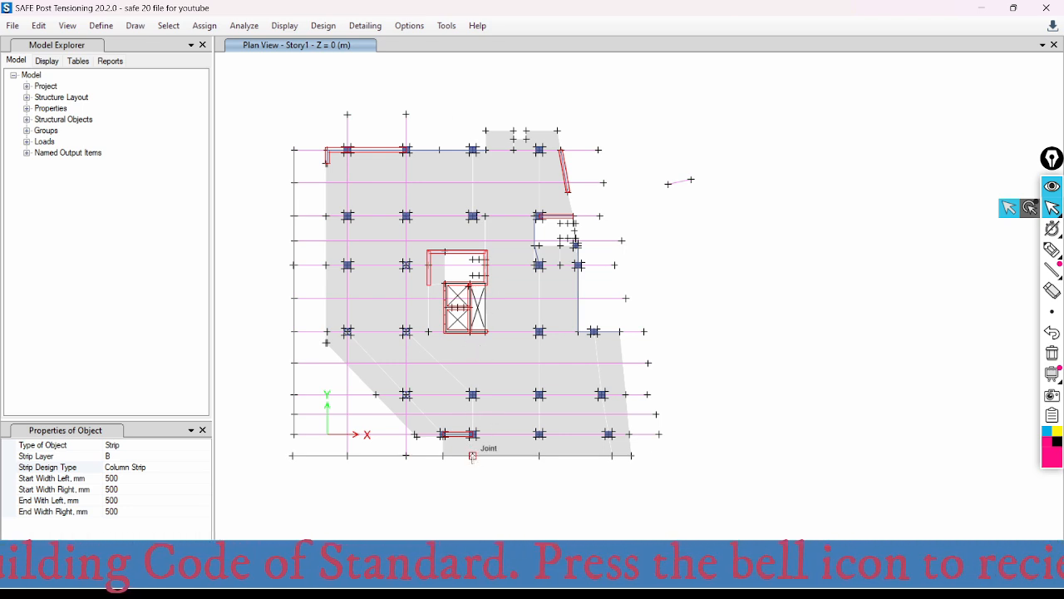
- Draw vertical column strips about 40 m long along the third and fourth column lines from the left, extending past the slab's upper edge
{"action": "left_click", "coordinate": [472, 455]}
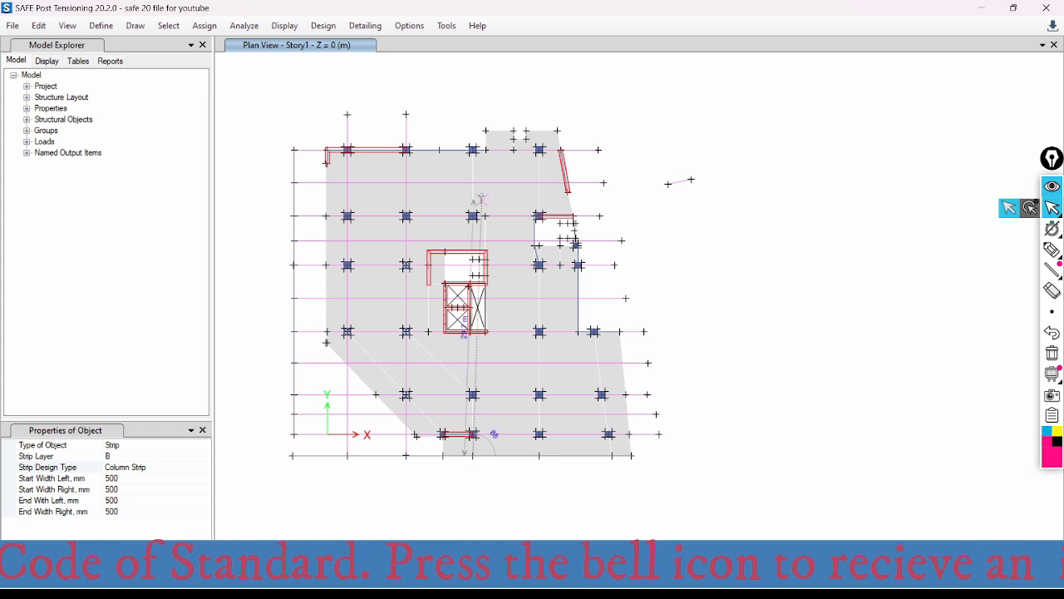
{"action": "left_click", "coordinate": [473, 108]}
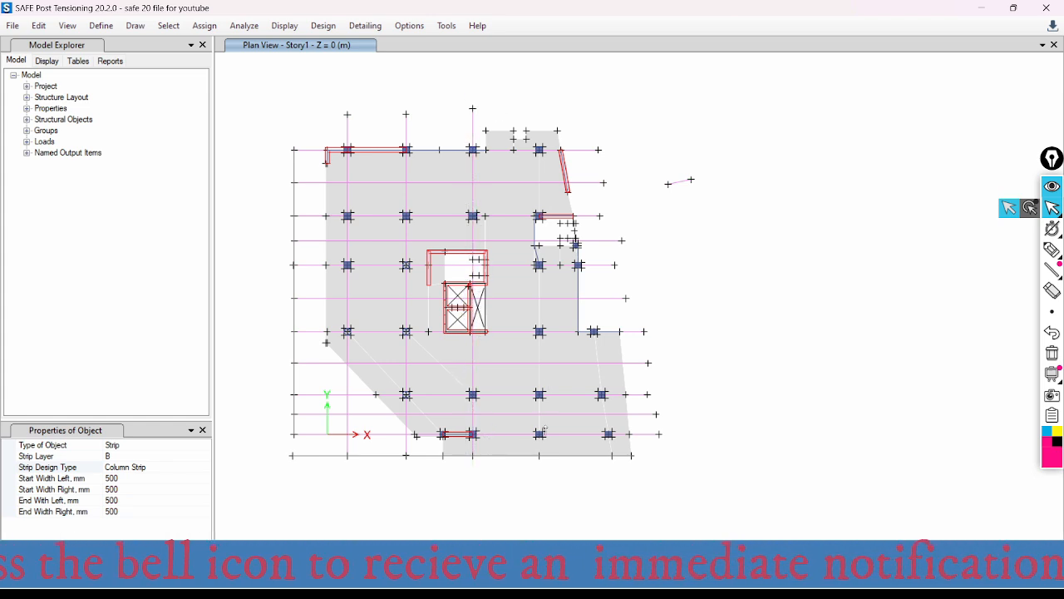
{"action": "left_click", "coordinate": [539, 455]}
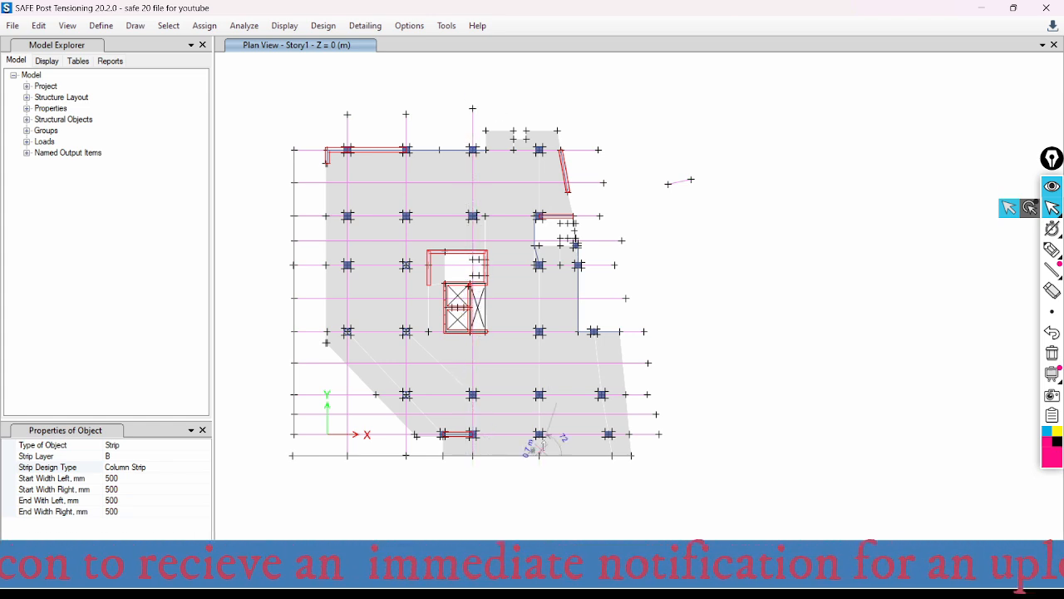
{"action": "left_click", "coordinate": [540, 96]}
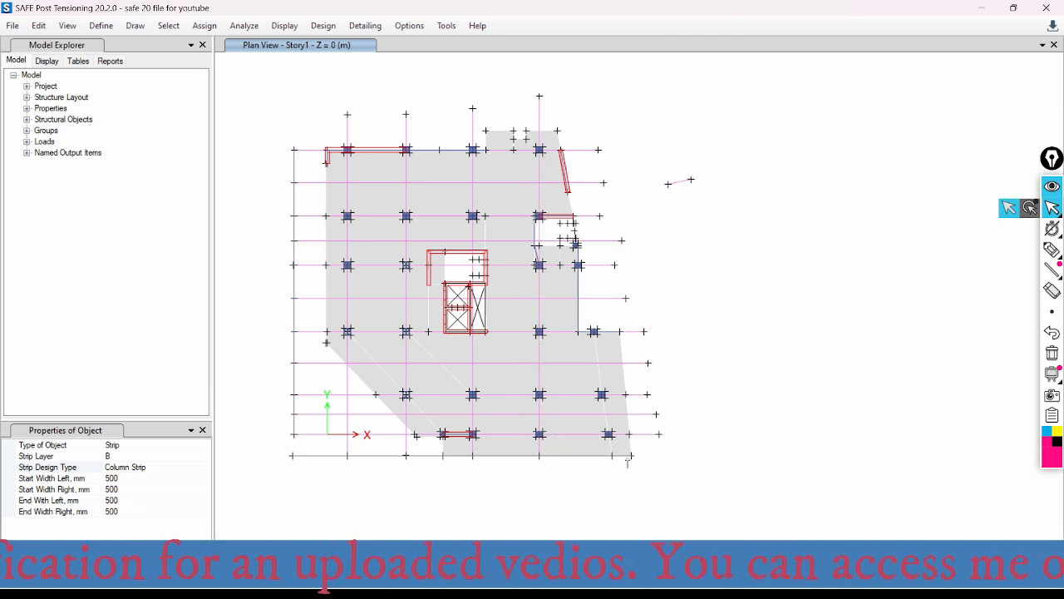
- Draw an inclined column strip along the slanted right-hand column line, from the slab's bottom edge up to the column on the fourth row
{"action": "scroll", "coordinate": [635, 483], "scroll_direction": "up", "scroll_amount": 3}
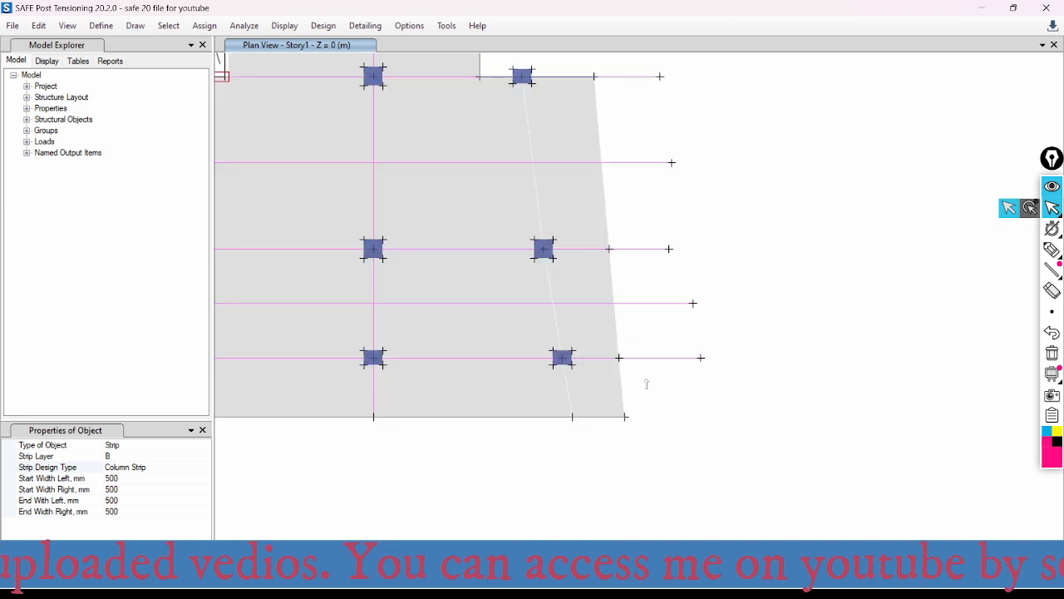
{"action": "scroll", "coordinate": [646, 383], "scroll_direction": "down", "scroll_amount": 4}
{"action": "scroll", "coordinate": [627, 321], "scroll_direction": "up", "scroll_amount": 4}
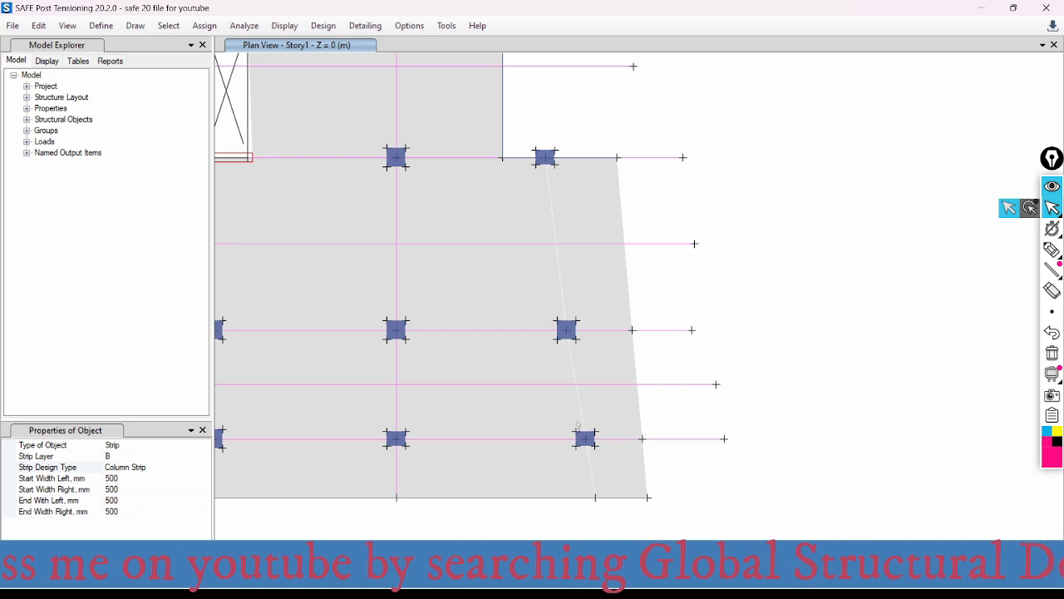
{"action": "left_click", "coordinate": [595, 498]}
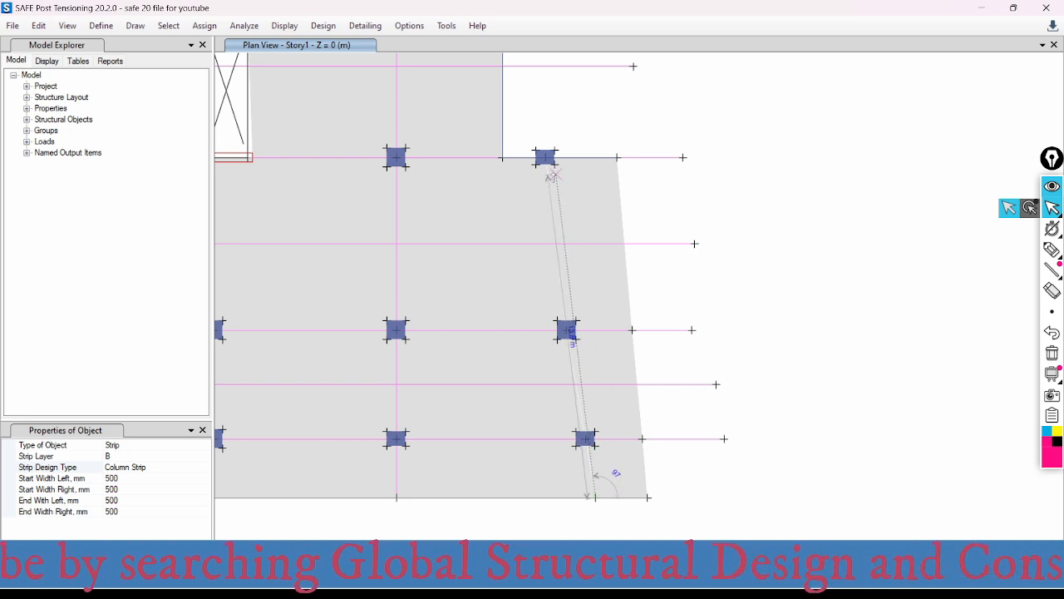
{"action": "double_click", "coordinate": [545, 157]}
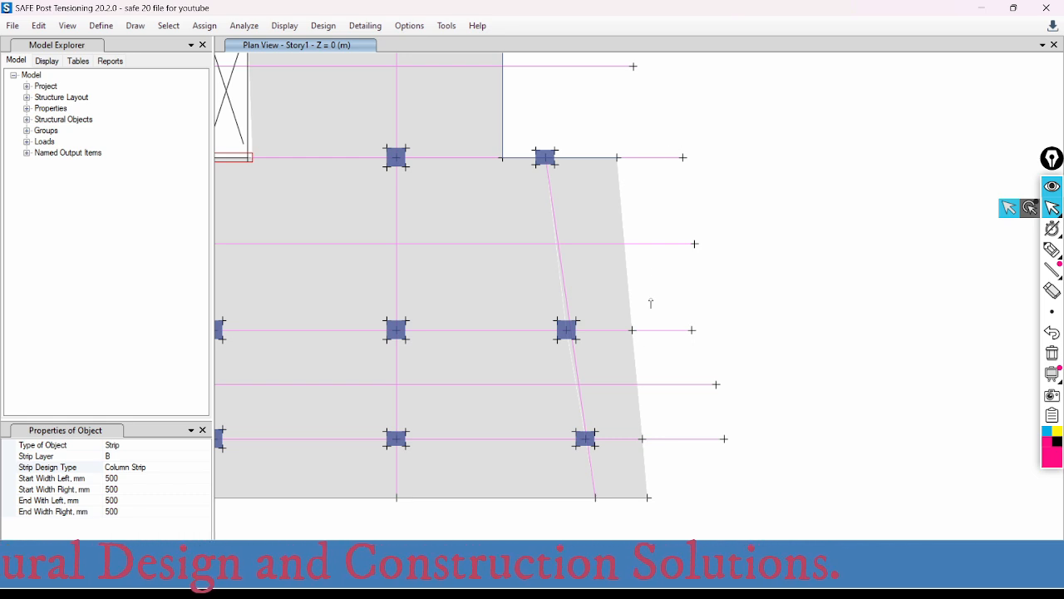
{"action": "scroll", "coordinate": [566, 366], "scroll_direction": "up", "scroll_amount": 2}
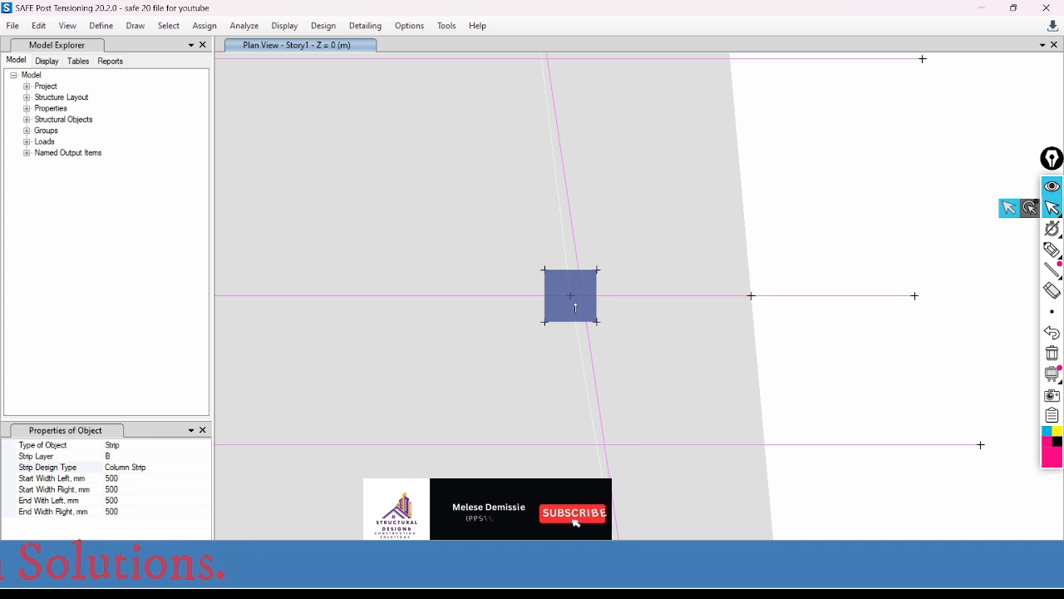
{"action": "scroll", "coordinate": [599, 177], "scroll_direction": "down", "scroll_amount": 4}
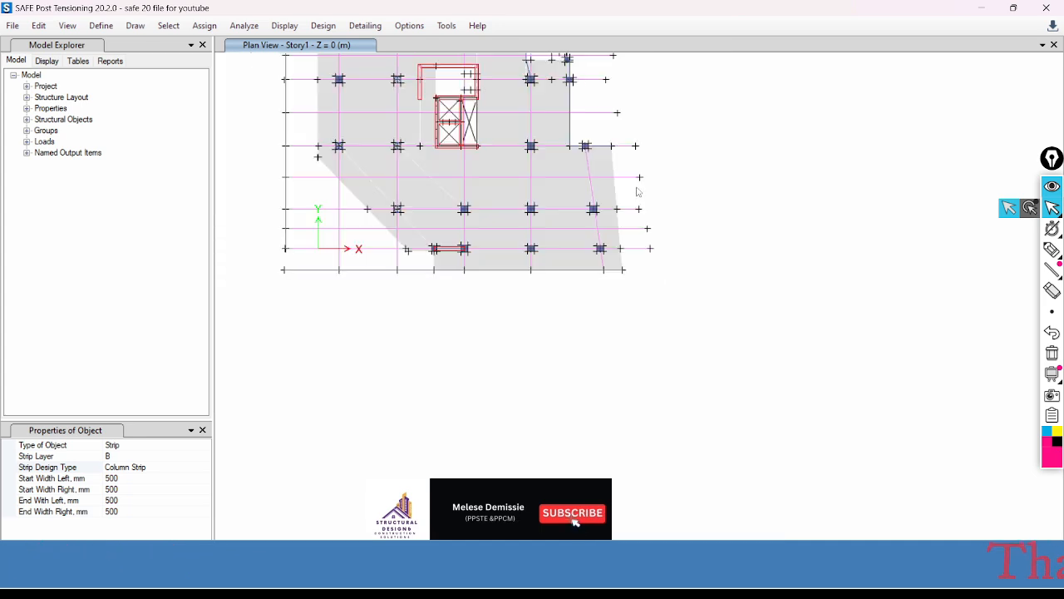
- Draw a vertical Middle Strip about 32 m long between the two leftmost column lines, from the slanted edge joint past the slab's upper edge
{"action": "scroll", "coordinate": [590, 143], "scroll_direction": "up", "scroll_amount": 3}
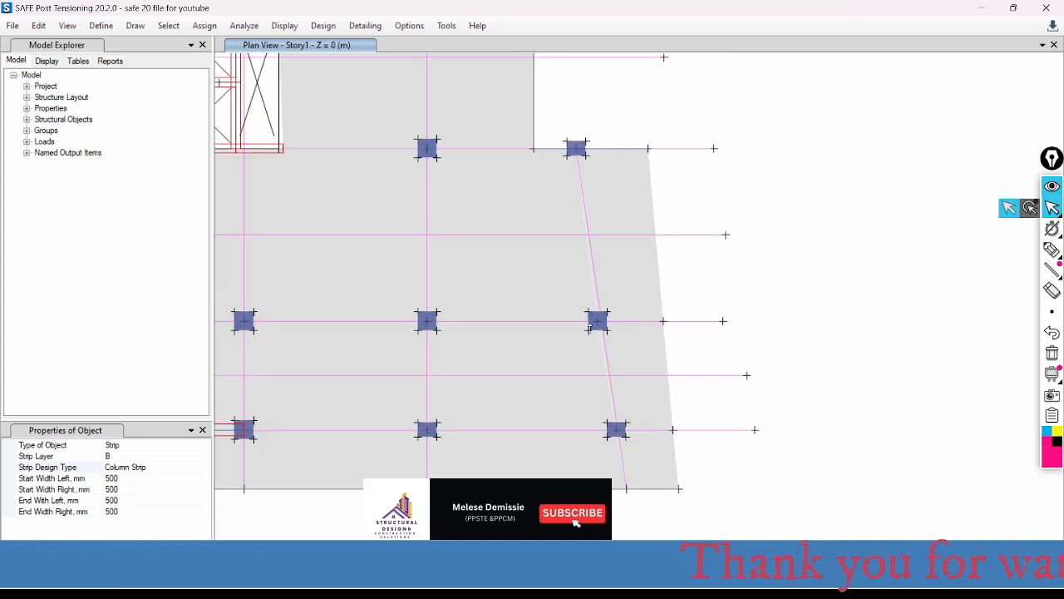
{"action": "scroll", "coordinate": [662, 424], "scroll_direction": "down", "scroll_amount": 3}
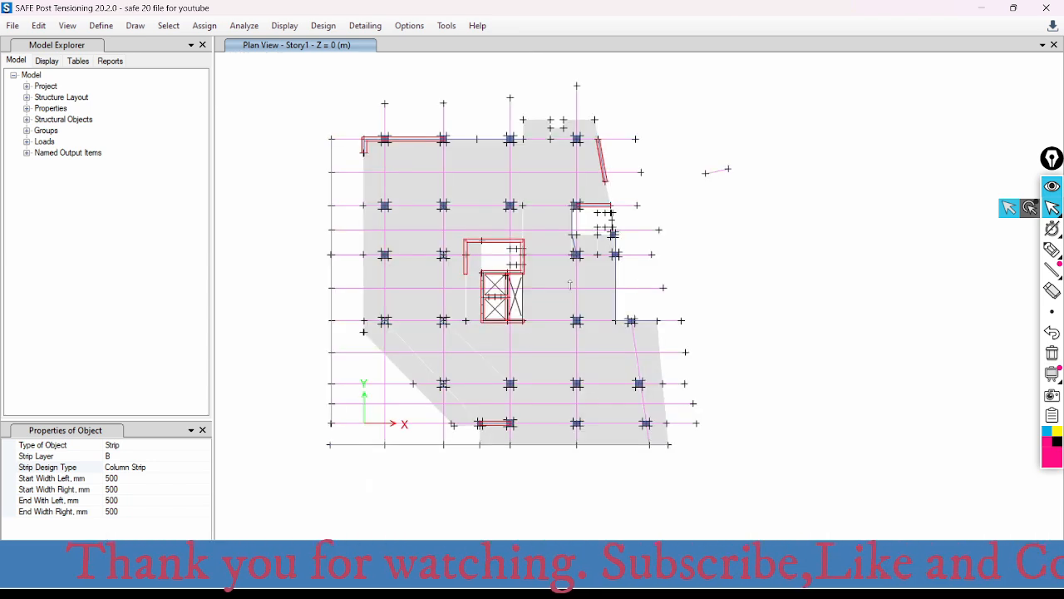
{"action": "left_click", "coordinate": [147, 467]}
{"action": "left_click", "coordinate": [205, 468]}
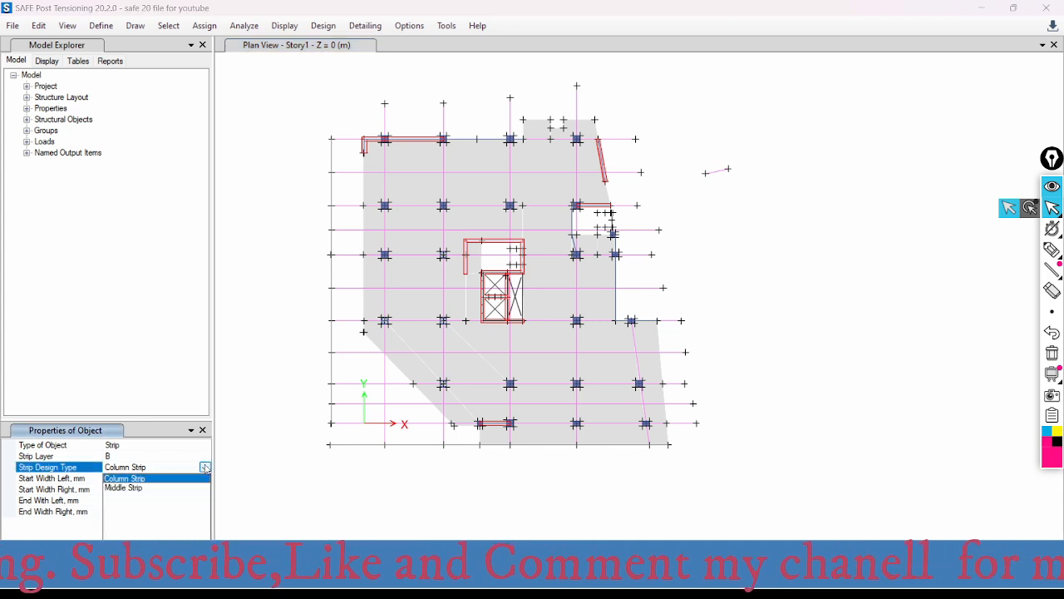
{"action": "left_click", "coordinate": [133, 491]}
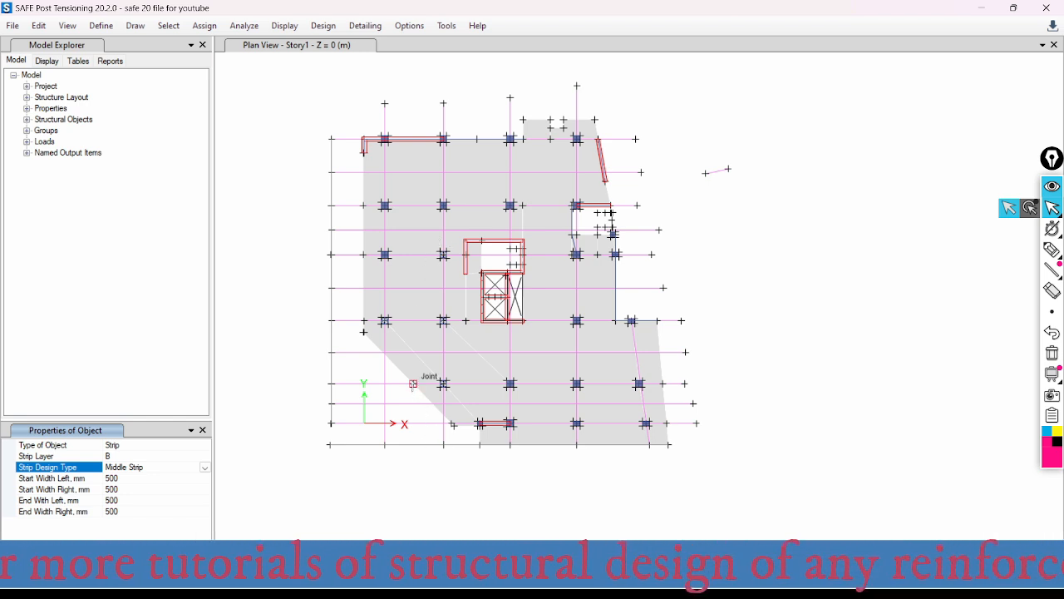
{"action": "left_click", "coordinate": [413, 384]}
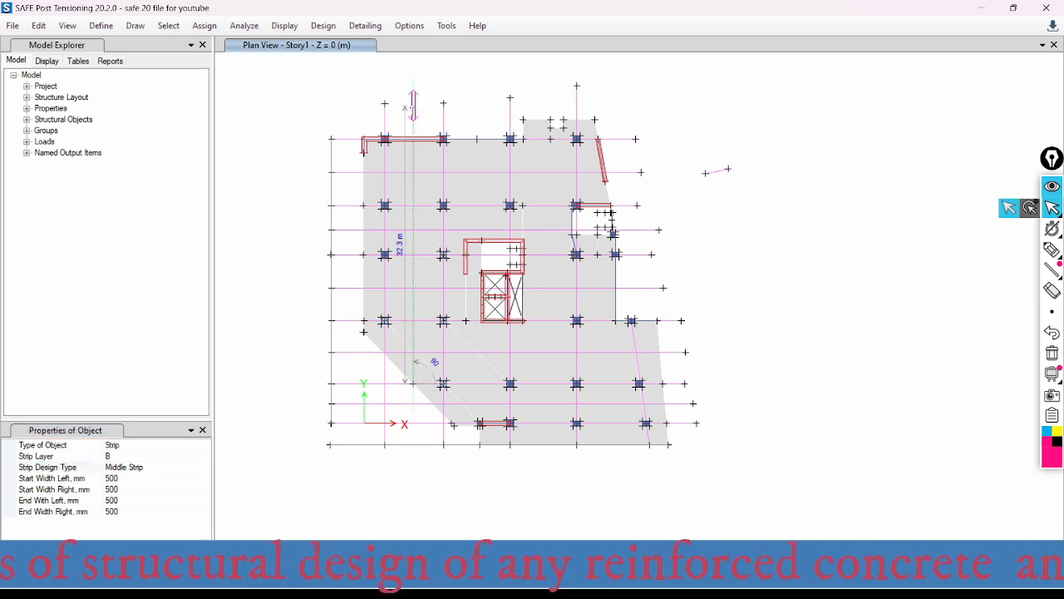
{"action": "right_click", "coordinate": [485, 107]}
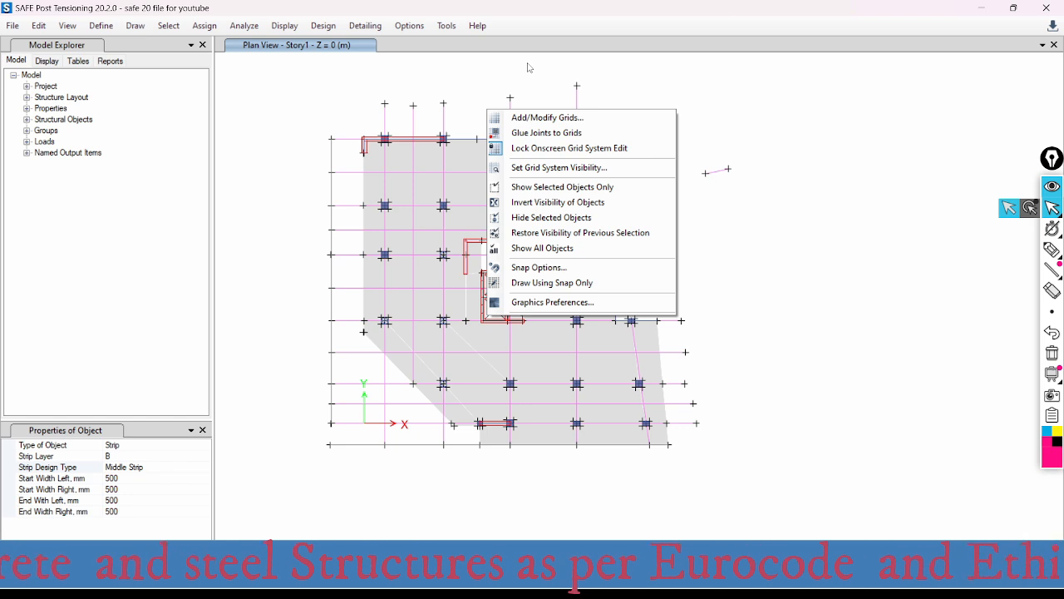
{"action": "left_click", "coordinate": [547, 79]}
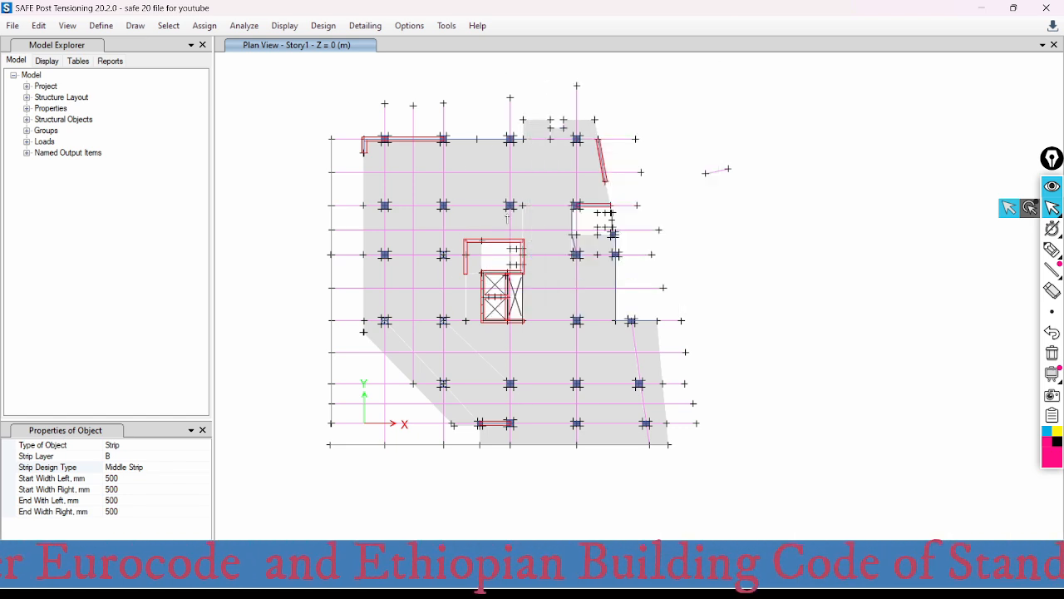
- Draw near-vertical middle strips about 39 m and 42 m long between the second, third and fourth column lines, each crossing the full slab
{"action": "left_click", "coordinate": [480, 139]}
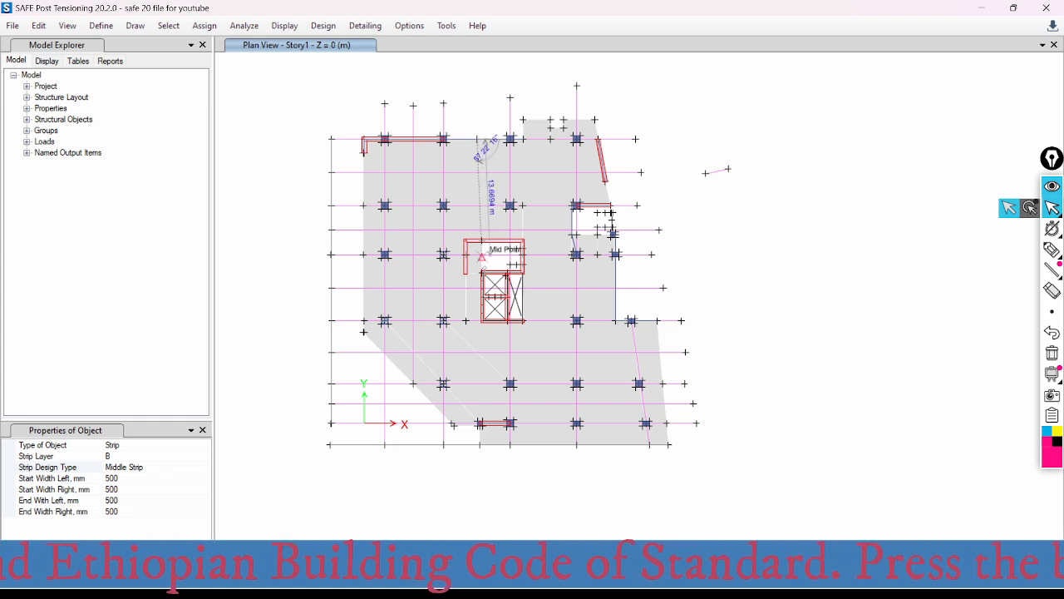
{"action": "double_click", "coordinate": [477, 470]}
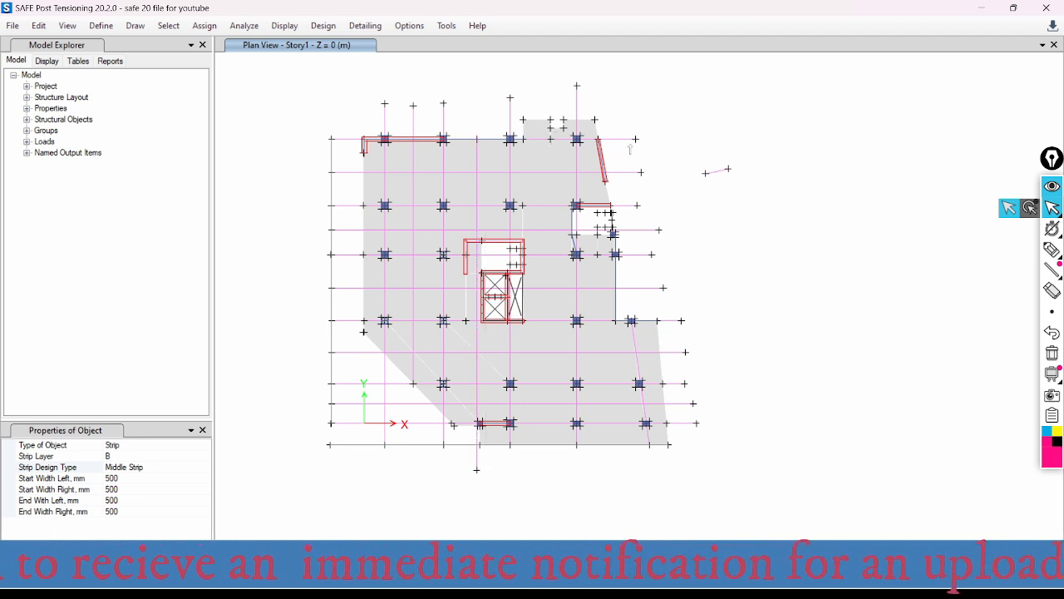
{"action": "left_click", "coordinate": [543, 446]}
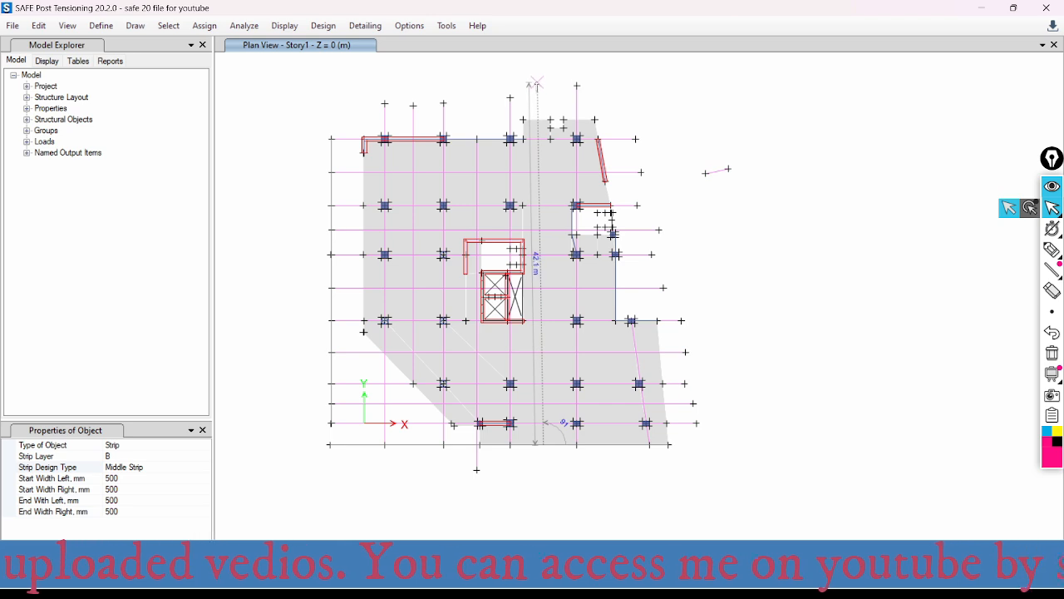
{"action": "left_click", "coordinate": [537, 89]}
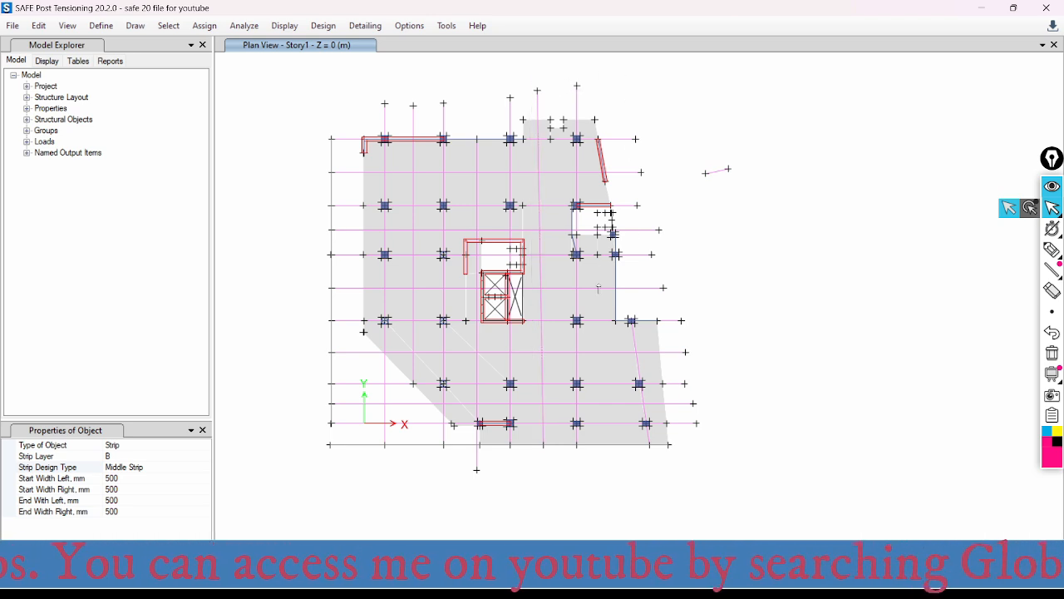
- Draw a vertical middle strip about 41 m long between the fourth and slanted column lines, from the bottom edge past the upper edge
{"action": "left_click", "coordinate": [613, 445]}
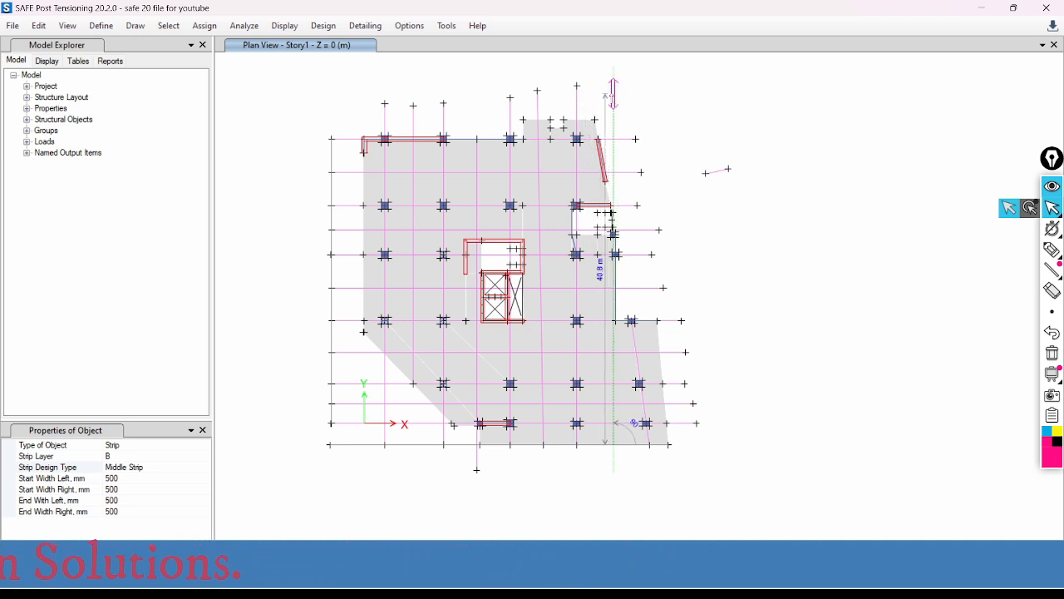
{"action": "right_click", "coordinate": [719, 169]}
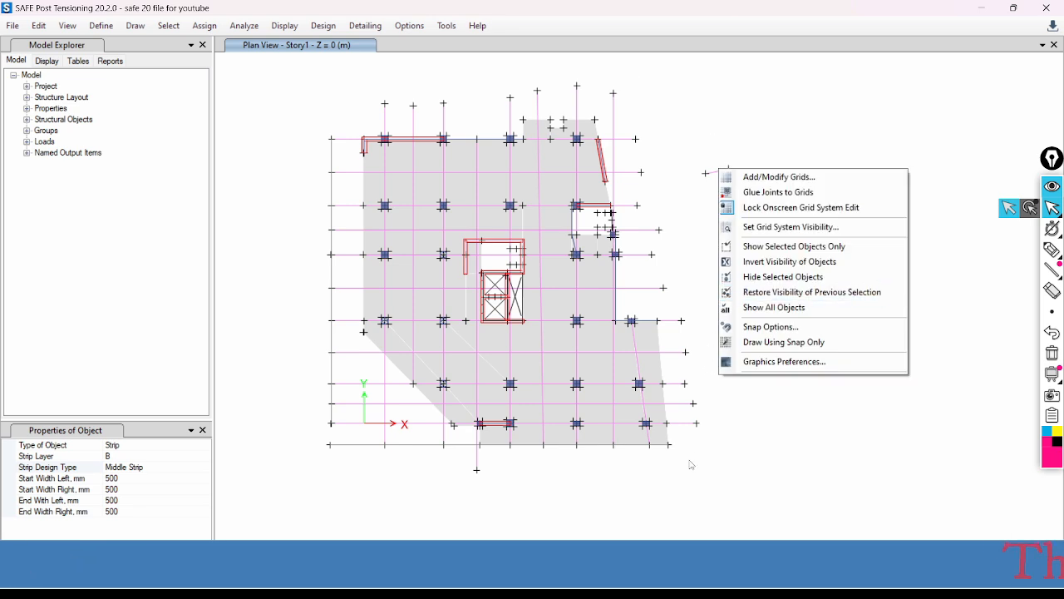
{"action": "left_click", "coordinate": [479, 148]}
{"action": "scroll", "coordinate": [474, 147], "scroll_direction": "up", "scroll_amount": 5}
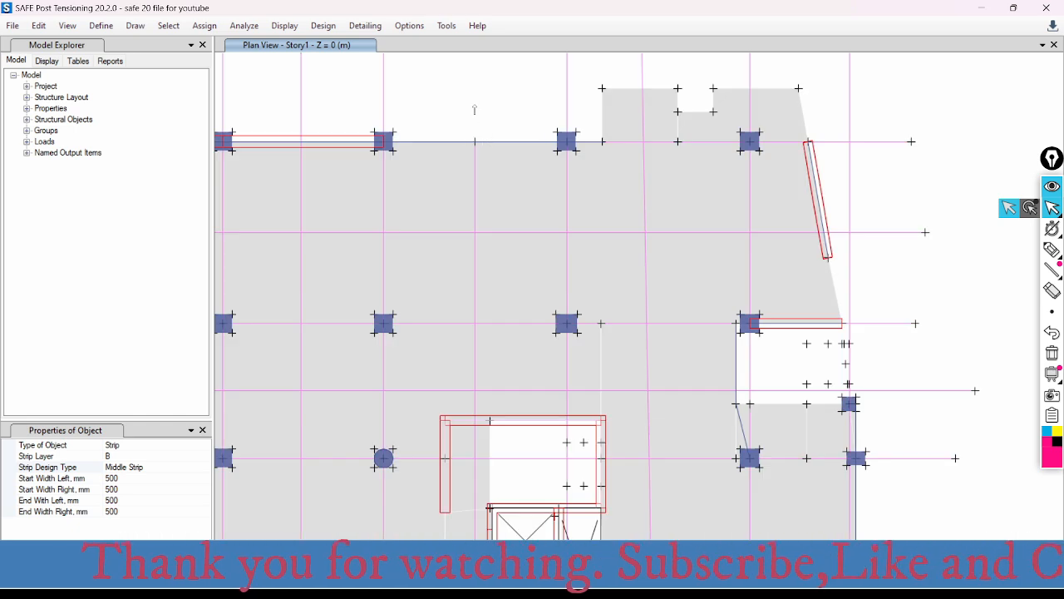
{"action": "scroll", "coordinate": [475, 110], "scroll_direction": "down", "scroll_amount": 5}
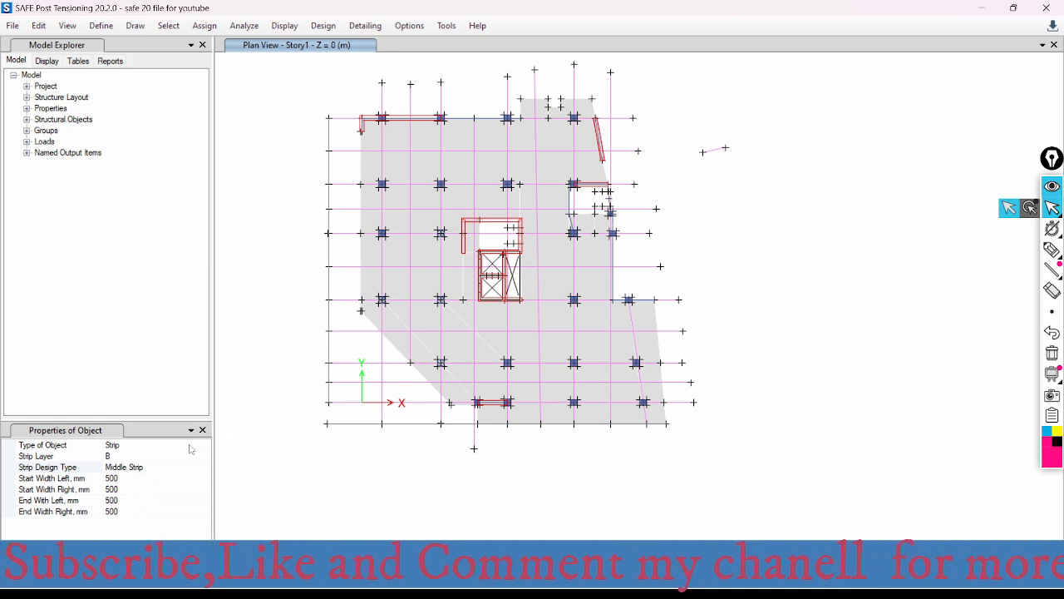
- Set the strip design type to Column Strip and draw a layer B strip along the core's short left wall, from its free end to the upper corner
{"action": "left_click", "coordinate": [121, 459]}
{"action": "left_click", "coordinate": [158, 468]}
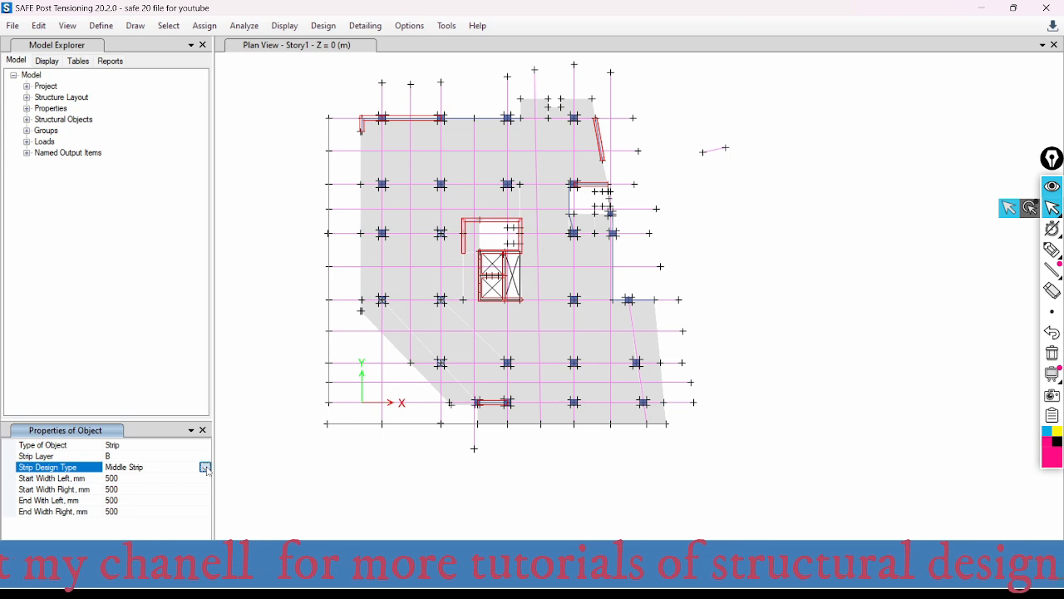
{"action": "left_click", "coordinate": [205, 468]}
{"action": "left_click", "coordinate": [125, 479]}
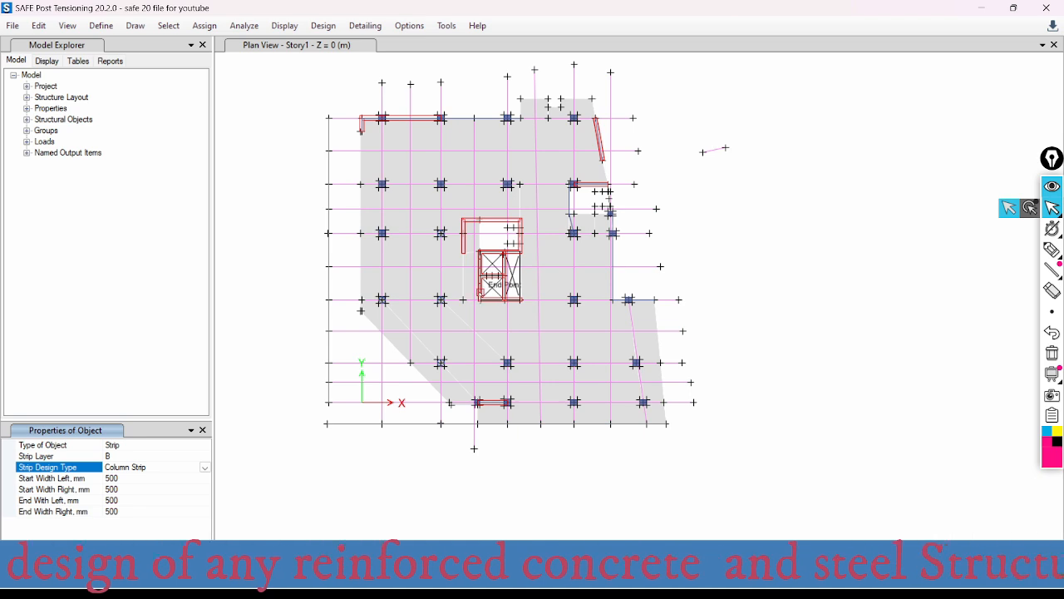
{"action": "scroll", "coordinate": [467, 244], "scroll_direction": "up", "scroll_amount": 3}
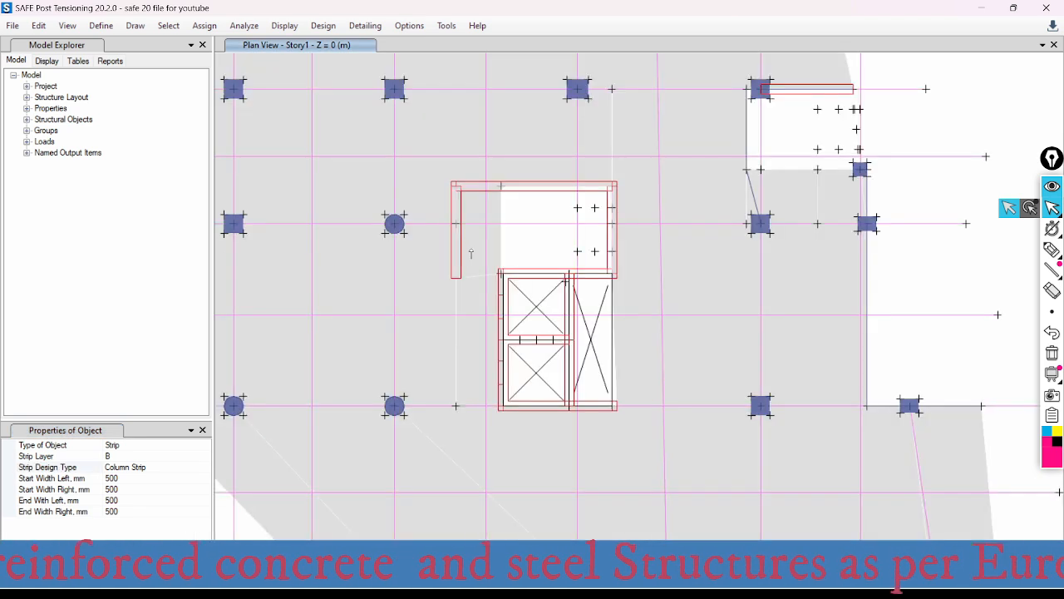
{"action": "left_click", "coordinate": [456, 276]}
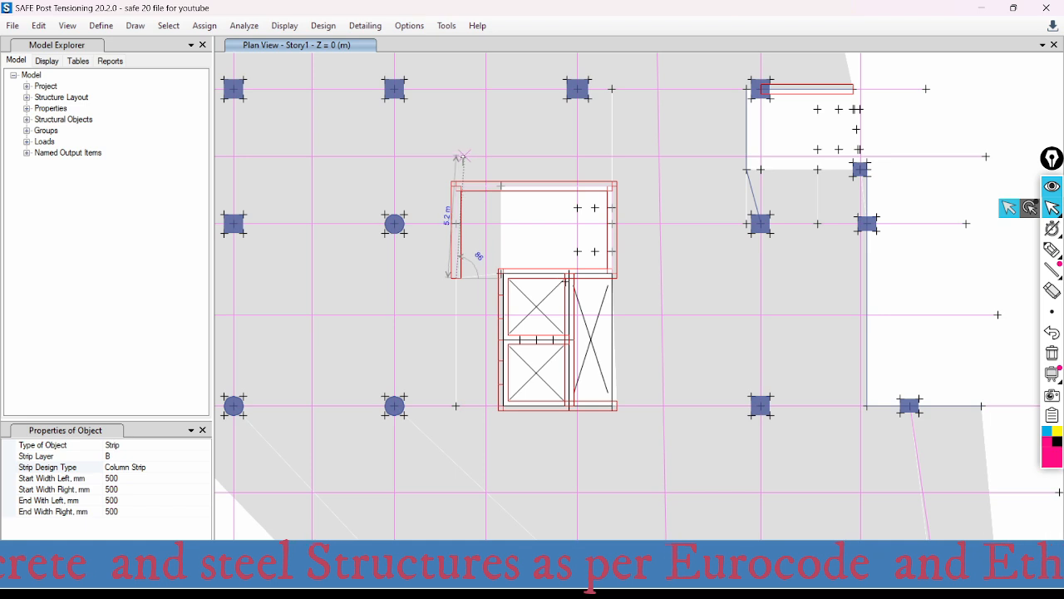
{"action": "double_click", "coordinate": [456, 184]}
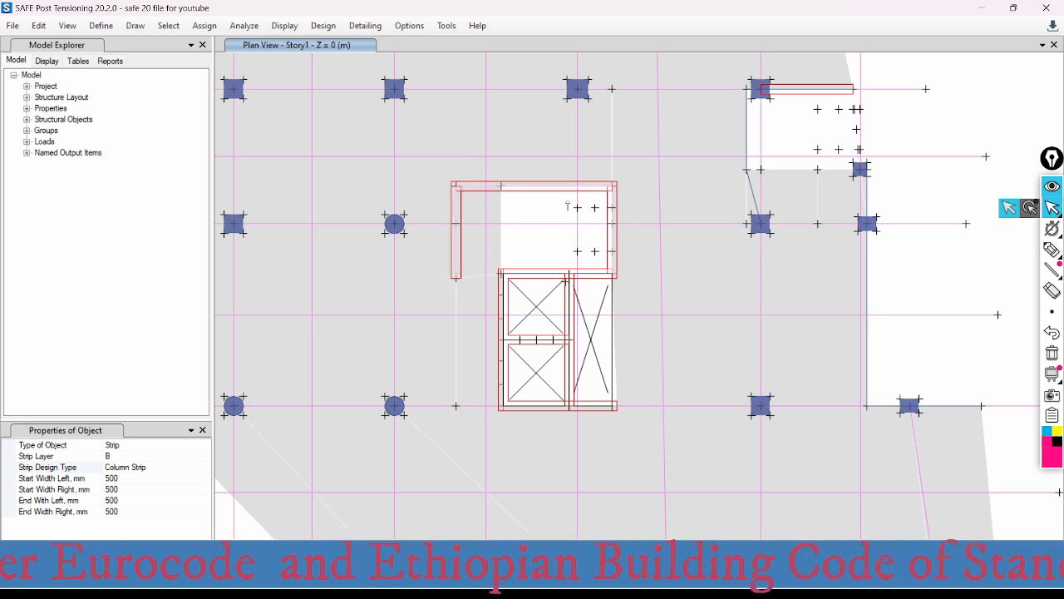
- Draw a vertical column strip along the stair core's right wall, from its lower corner to just beyond its upper corner
{"action": "scroll", "coordinate": [618, 266], "scroll_direction": "up", "scroll_amount": 4}
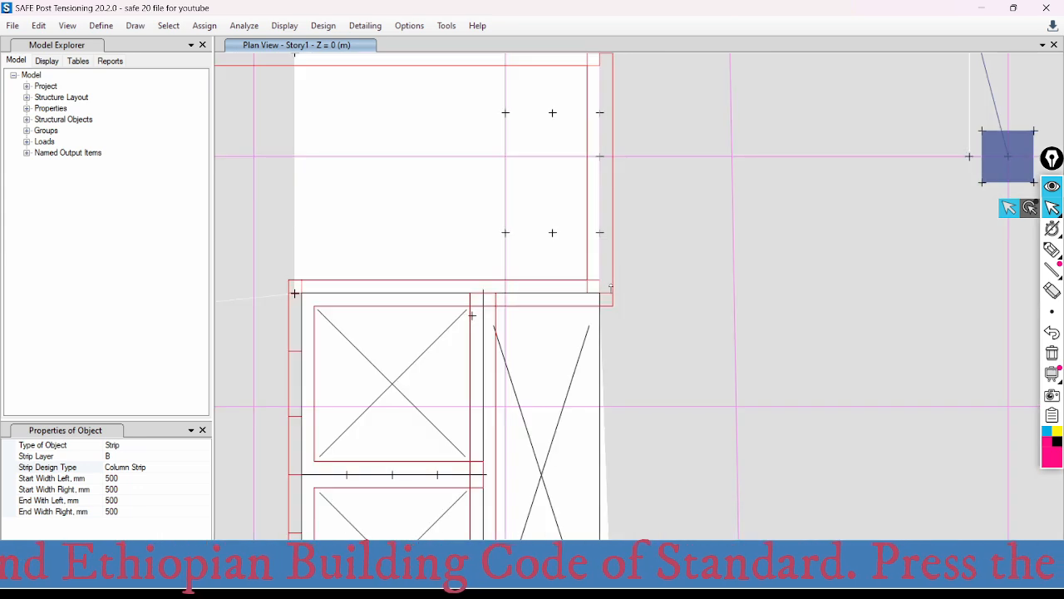
{"action": "left_click", "coordinate": [602, 292]}
{"action": "scroll", "coordinate": [624, 284], "scroll_direction": "down", "scroll_amount": 4}
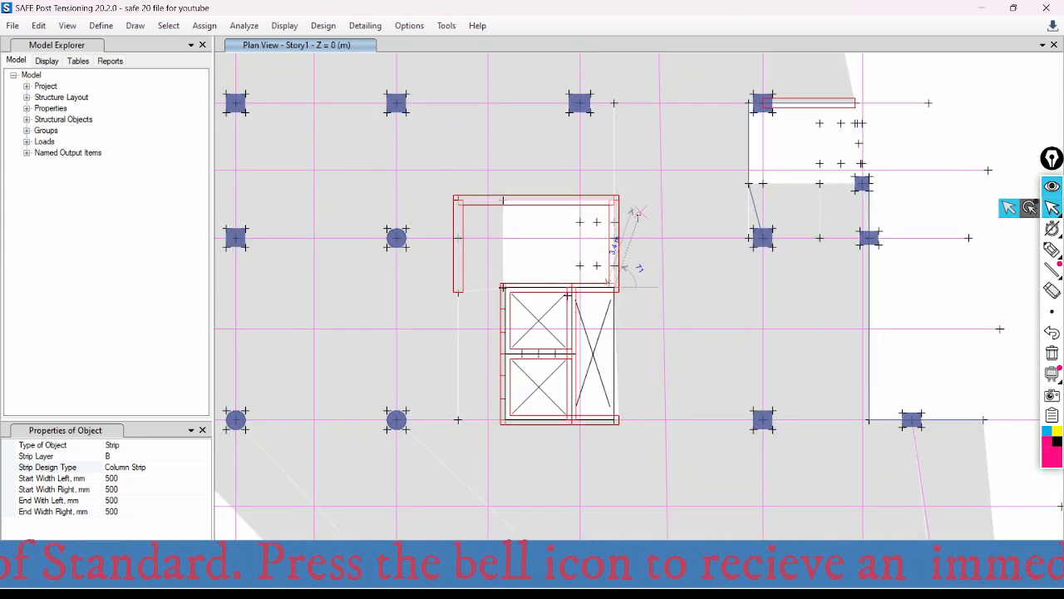
{"action": "scroll", "coordinate": [637, 216], "scroll_direction": "up", "scroll_amount": 5}
{"action": "left_click", "coordinate": [572, 150]}
{"action": "scroll", "coordinate": [646, 155], "scroll_direction": "down", "scroll_amount": 4}
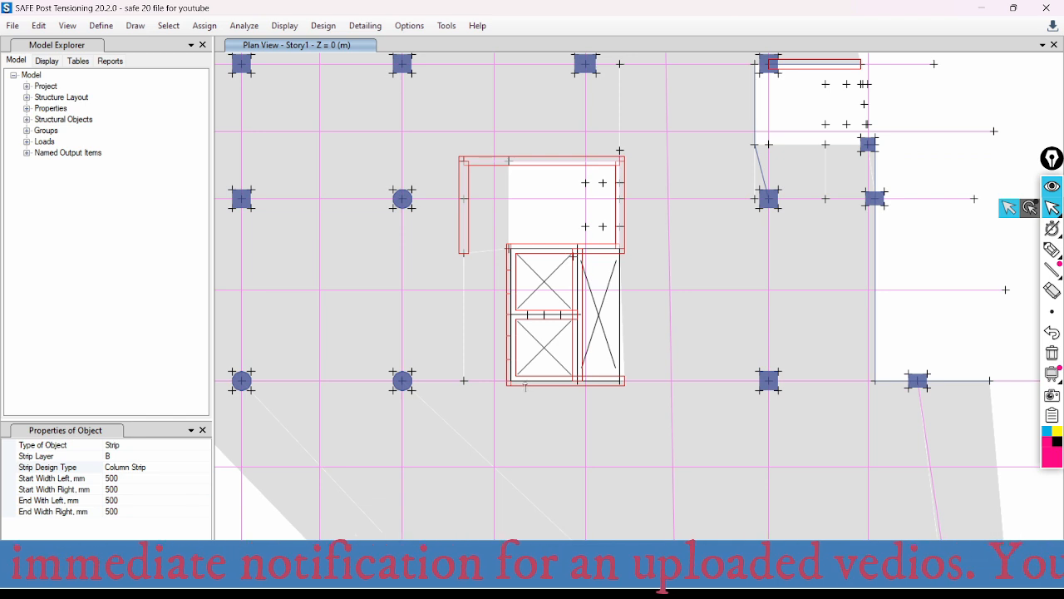
- Draw a vertical column strip about 6.9 m long along the lift shaft's left wall, from its lower corner up into the stair opening
{"action": "scroll", "coordinate": [527, 386], "scroll_direction": "up", "scroll_amount": 3}
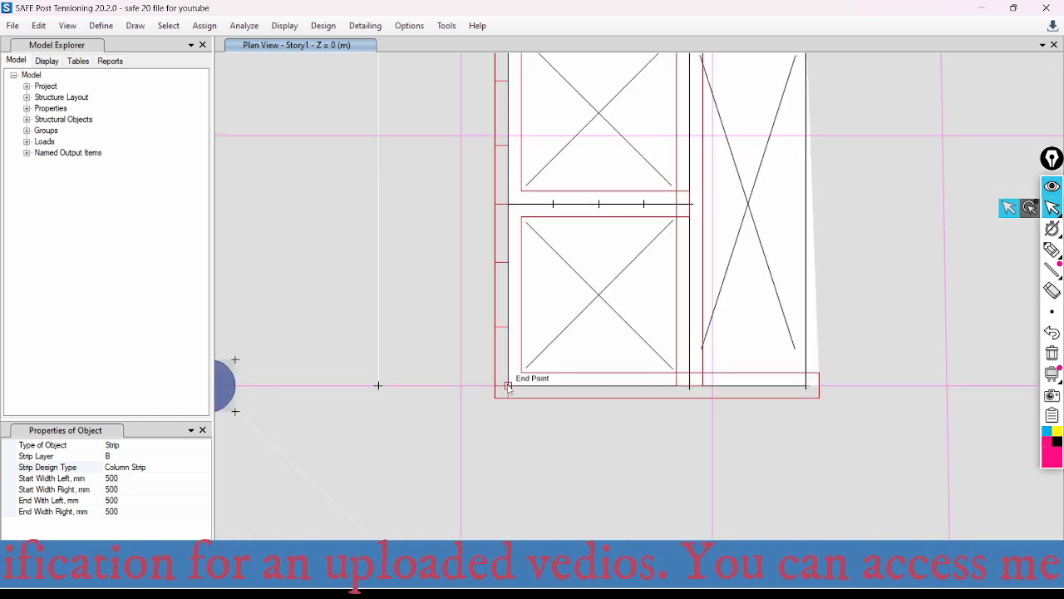
{"action": "left_click", "coordinate": [507, 386]}
{"action": "scroll", "coordinate": [508, 385], "scroll_direction": "down", "scroll_amount": 3}
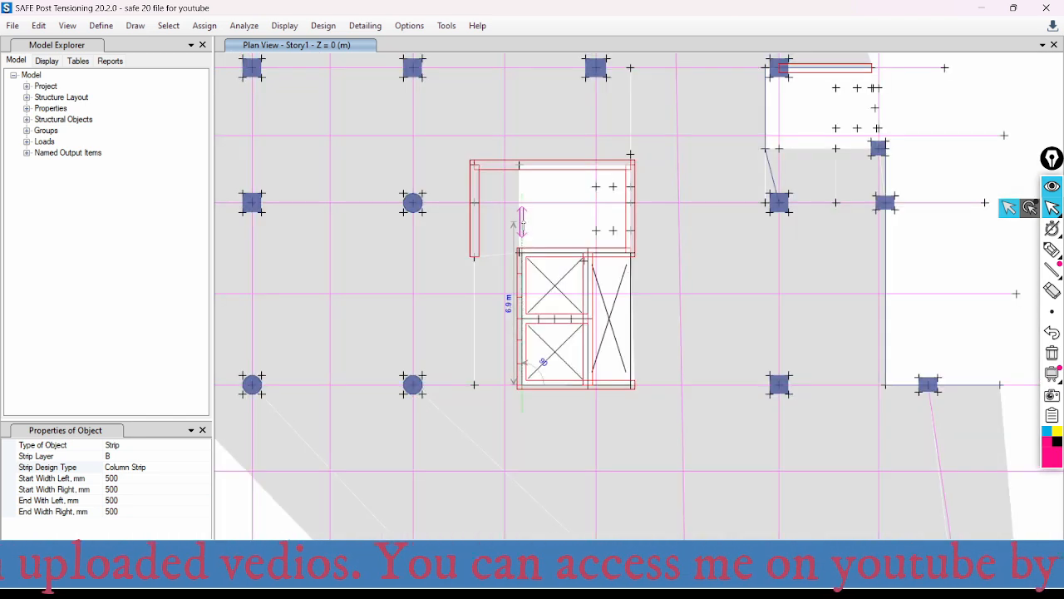
{"action": "left_click", "coordinate": [522, 222]}
{"action": "right_click", "coordinate": [545, 224]}
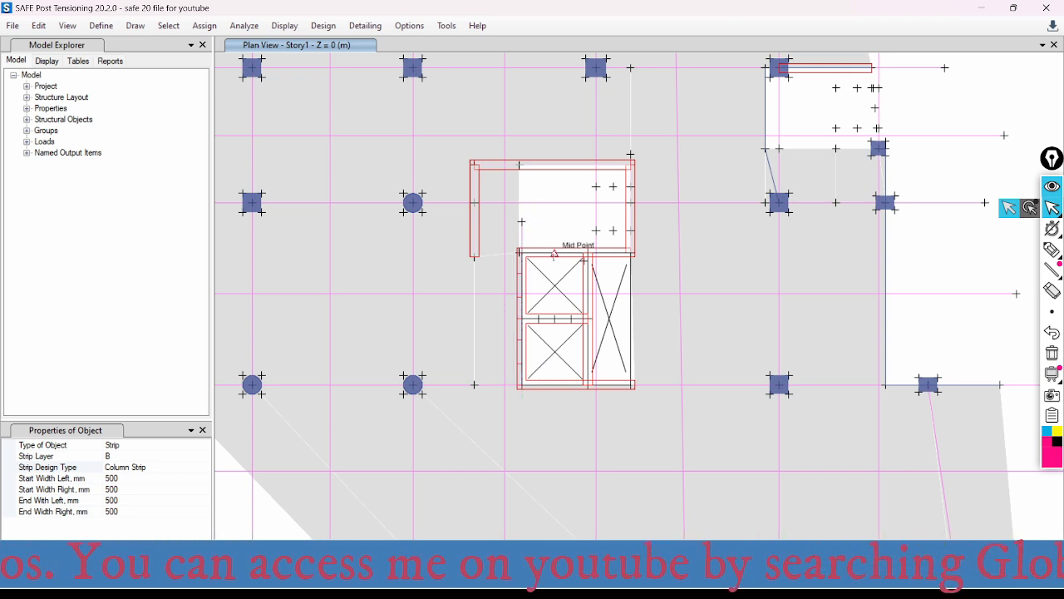
- Switch the design strip settings to layer A with the Column Strip design type
{"action": "left_click", "coordinate": [153, 468]}
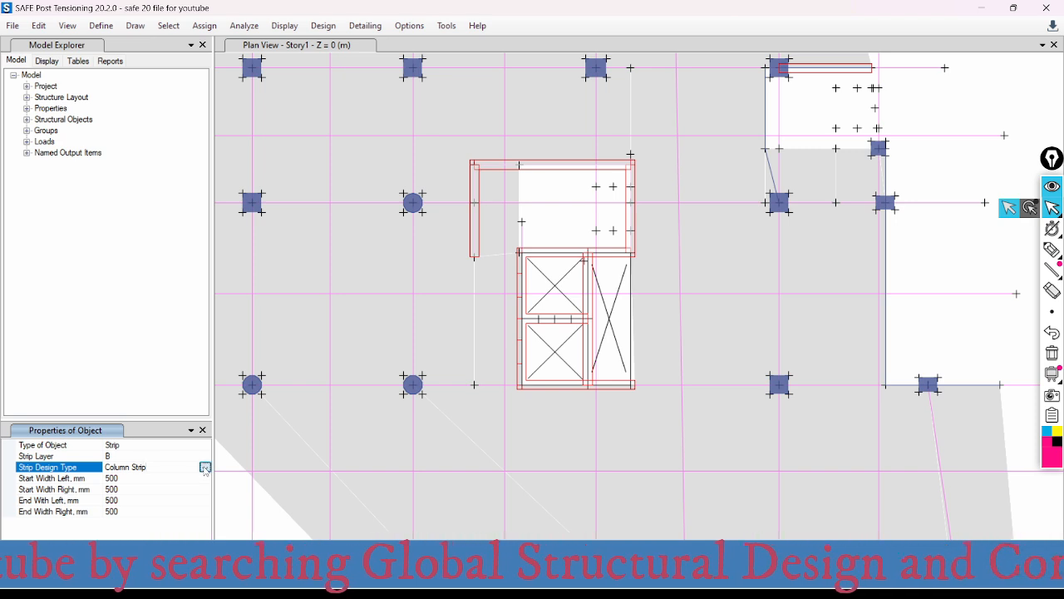
{"action": "left_click", "coordinate": [205, 468]}
{"action": "left_click", "coordinate": [132, 478]}
{"action": "left_click", "coordinate": [128, 456]}
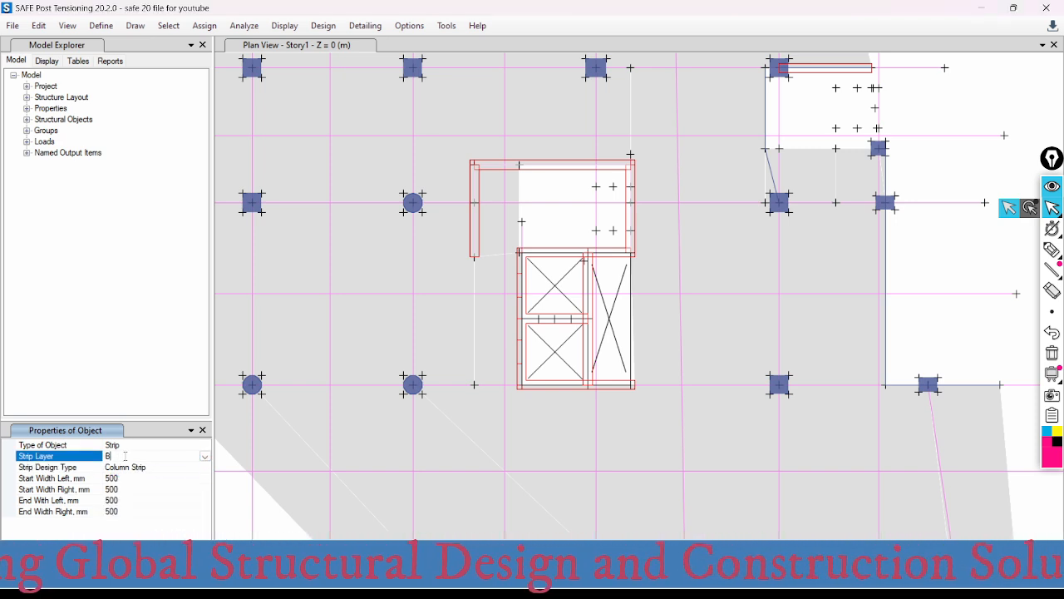
{"action": "left_click", "coordinate": [206, 458]}
{"action": "left_click", "coordinate": [124, 477]}
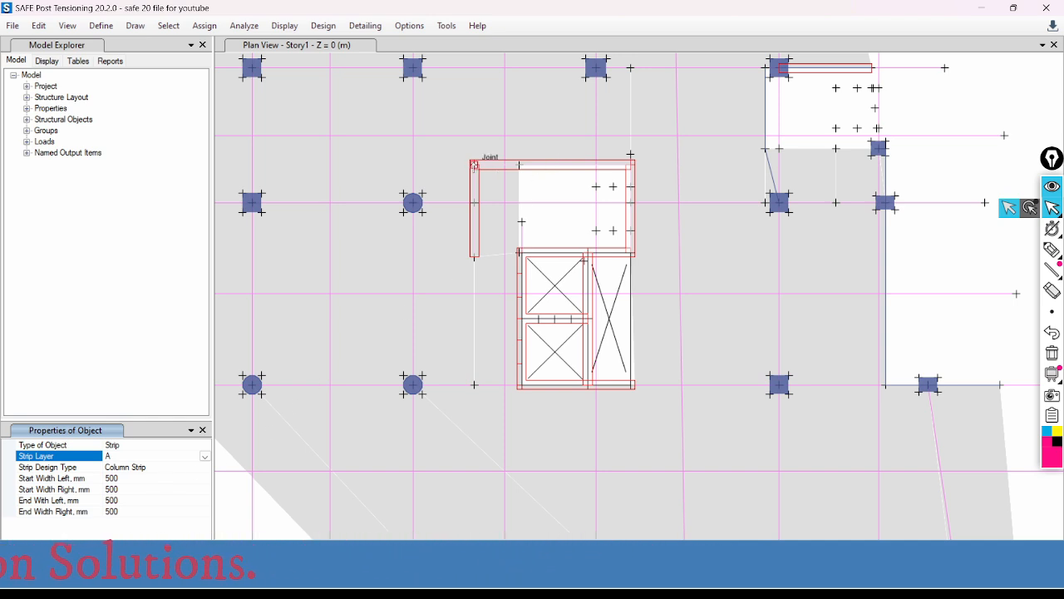
- Draw a horizontal column strip about 6.5 m long along the stair core's upper wall, between its two corners
{"action": "left_click", "coordinate": [474, 164]}
{"action": "scroll", "coordinate": [624, 167], "scroll_direction": "up", "scroll_amount": 2}
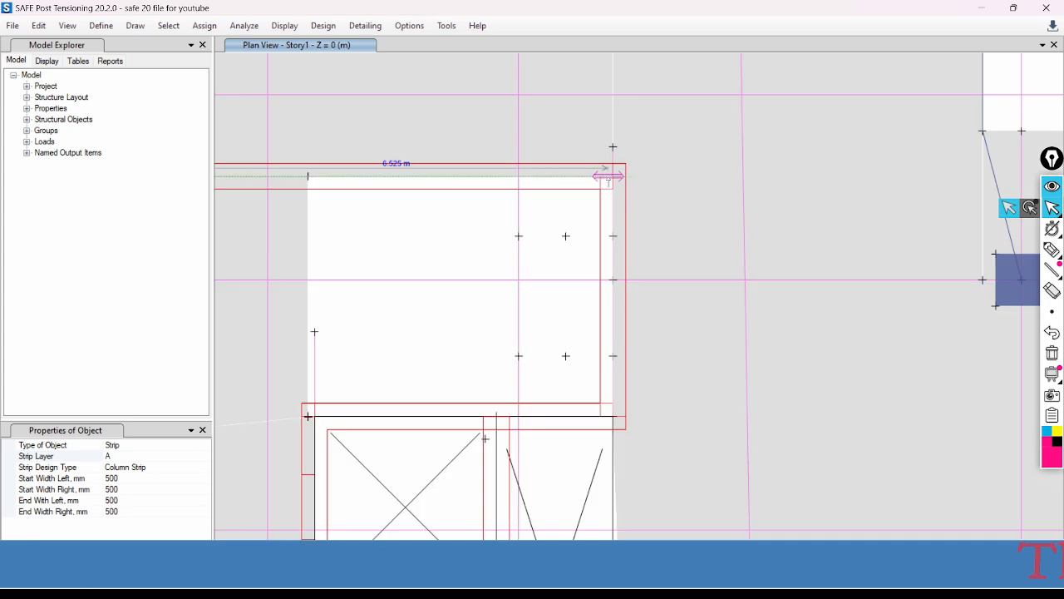
{"action": "left_click", "coordinate": [613, 176]}
{"action": "right_click", "coordinate": [647, 153]}
{"action": "right_click", "coordinate": [672, 147]}
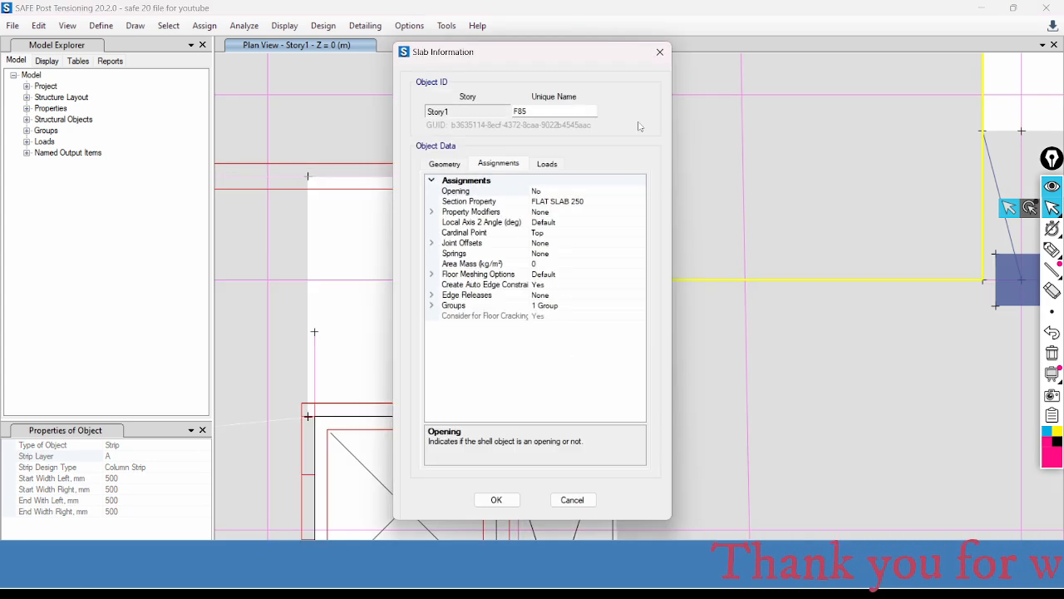
{"action": "left_click", "coordinate": [660, 52]}
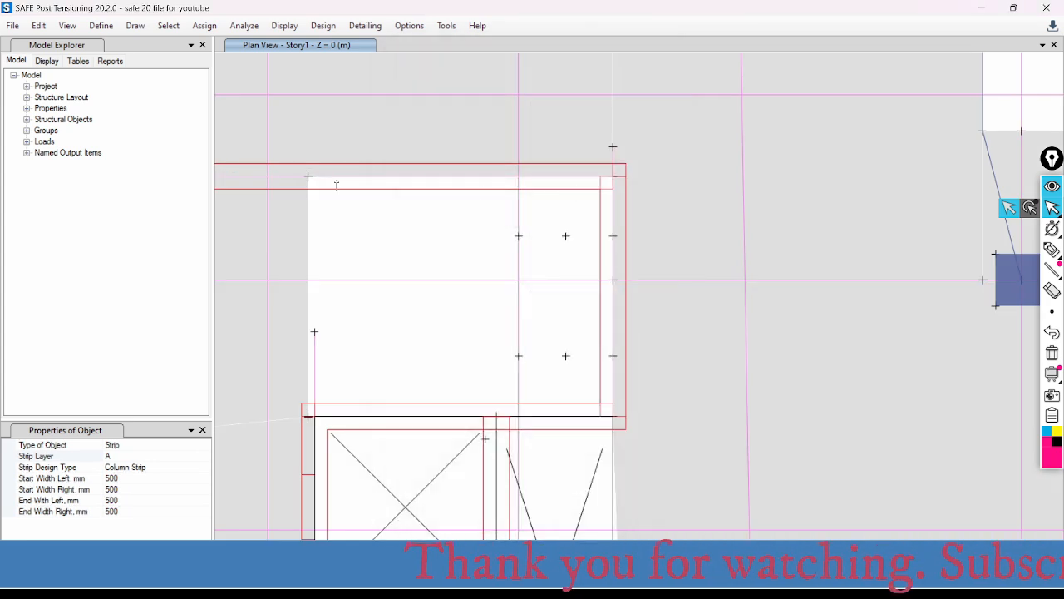
- Draw a horizontal column strip about 6.9 m long along the stair core's upper wall, from its left corner to just beyond its right corner
{"action": "scroll", "coordinate": [309, 175], "scroll_direction": "down", "scroll_amount": 2}
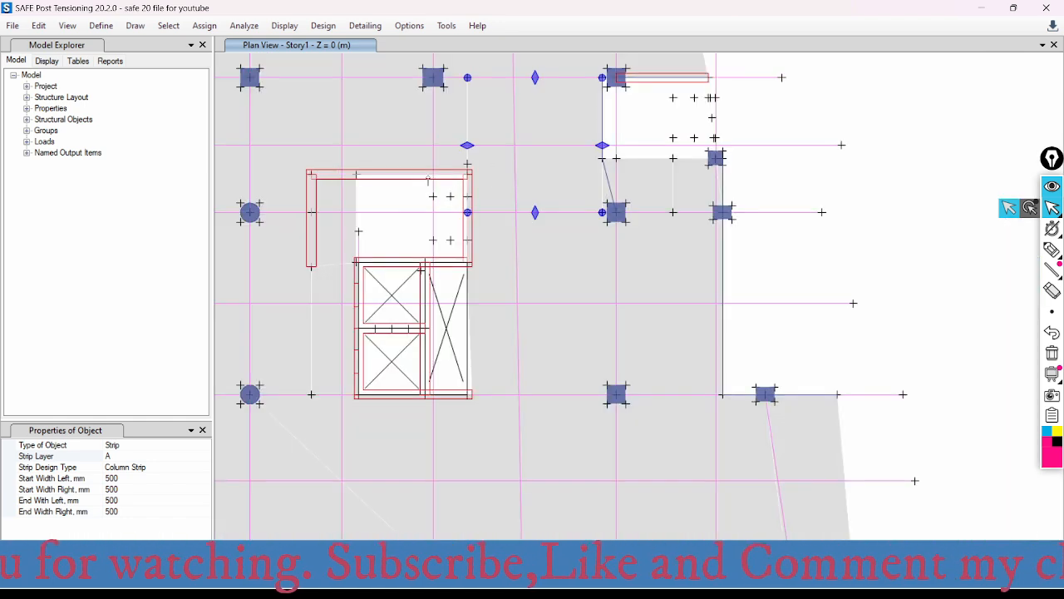
{"action": "left_click", "coordinate": [67, 456]}
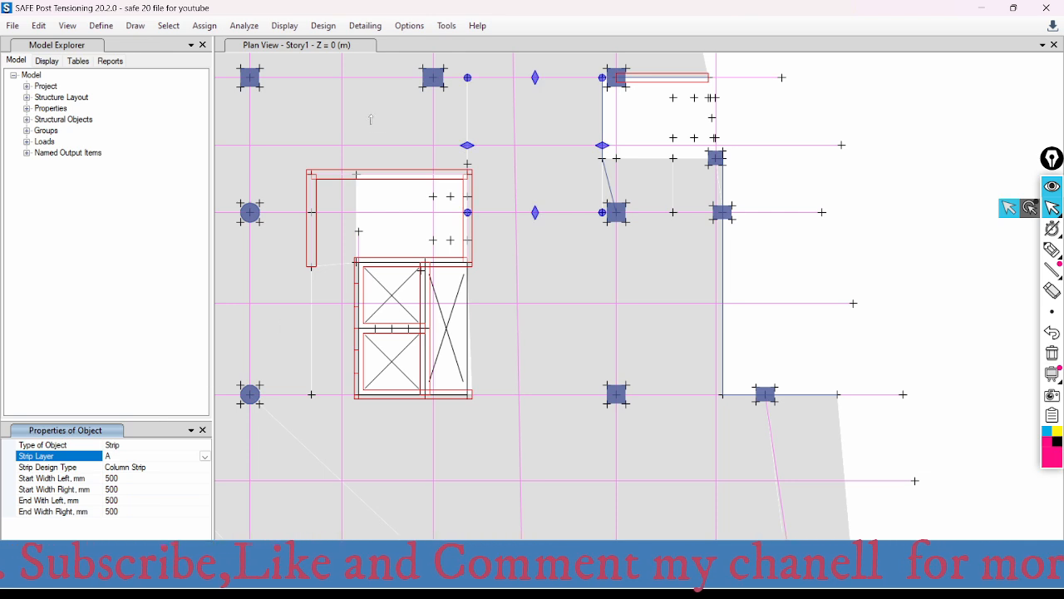
{"action": "left_click", "coordinate": [309, 174]}
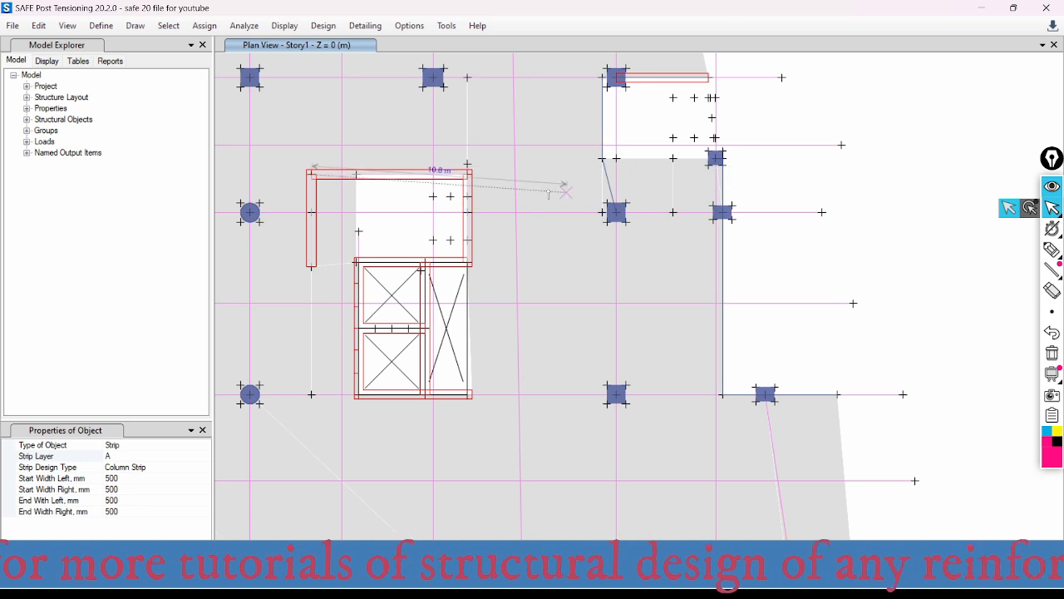
{"action": "scroll", "coordinate": [462, 176], "scroll_direction": "up", "scroll_amount": 4}
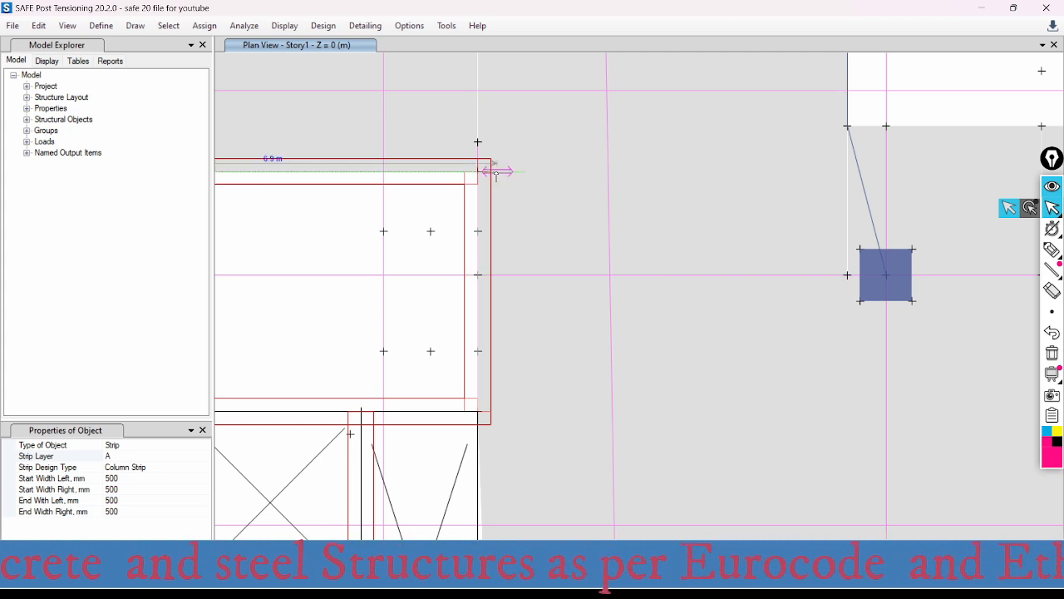
{"action": "right_click", "coordinate": [547, 156]}
{"action": "left_click", "coordinate": [660, 53]}
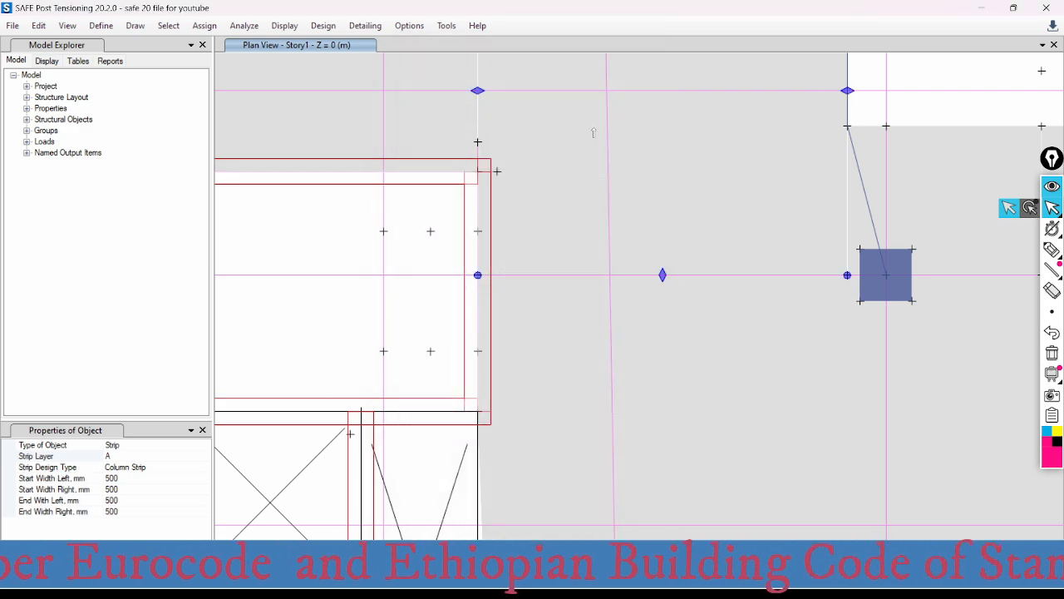
- Draw a horizontal column strip along the lift shaft's lower wall, between its two corners, and end strip drawing
{"action": "scroll", "coordinate": [592, 132], "scroll_direction": "down", "scroll_amount": 2}
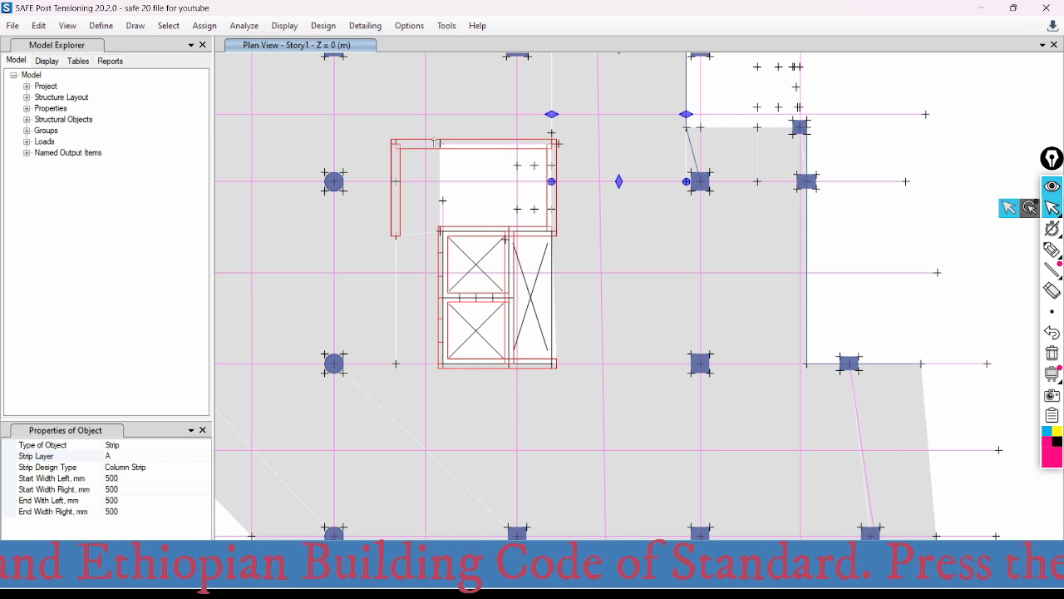
{"action": "scroll", "coordinate": [440, 145], "scroll_direction": "up", "scroll_amount": 3}
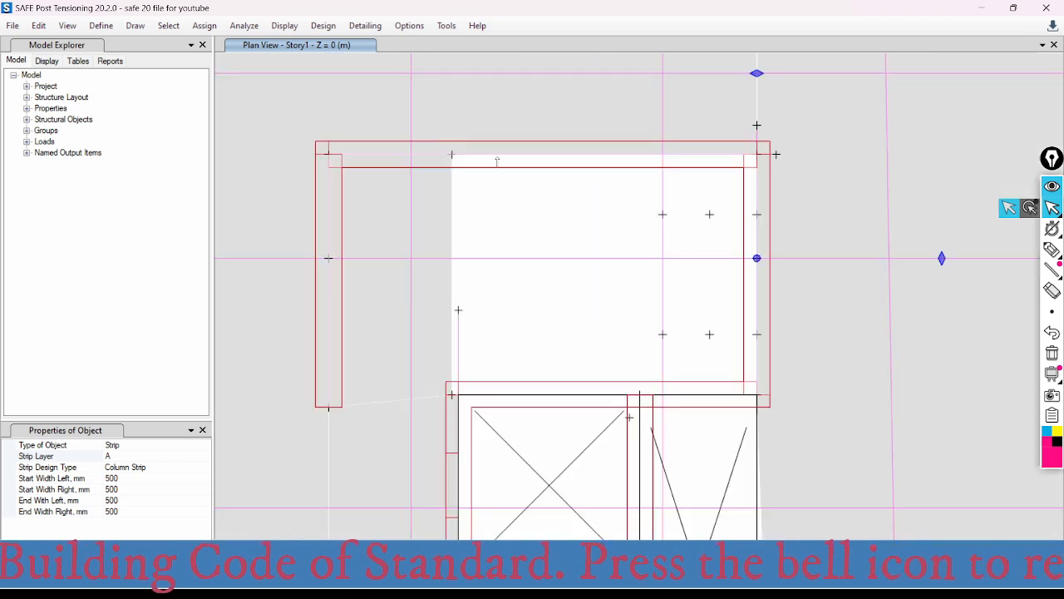
{"action": "scroll", "coordinate": [433, 155], "scroll_direction": "down", "scroll_amount": 2}
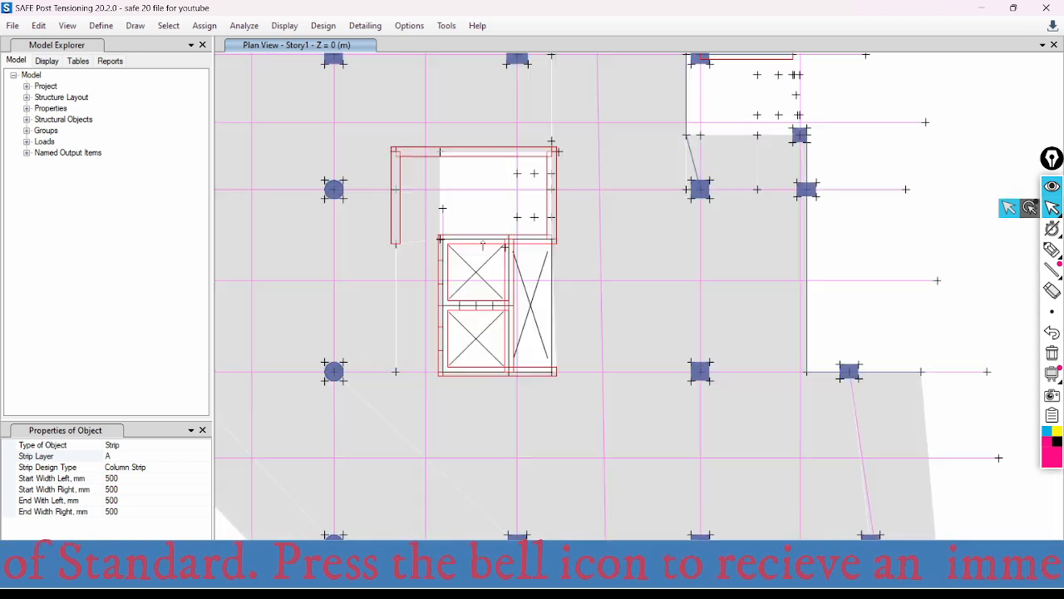
{"action": "scroll", "coordinate": [433, 363], "scroll_direction": "up", "scroll_amount": 3}
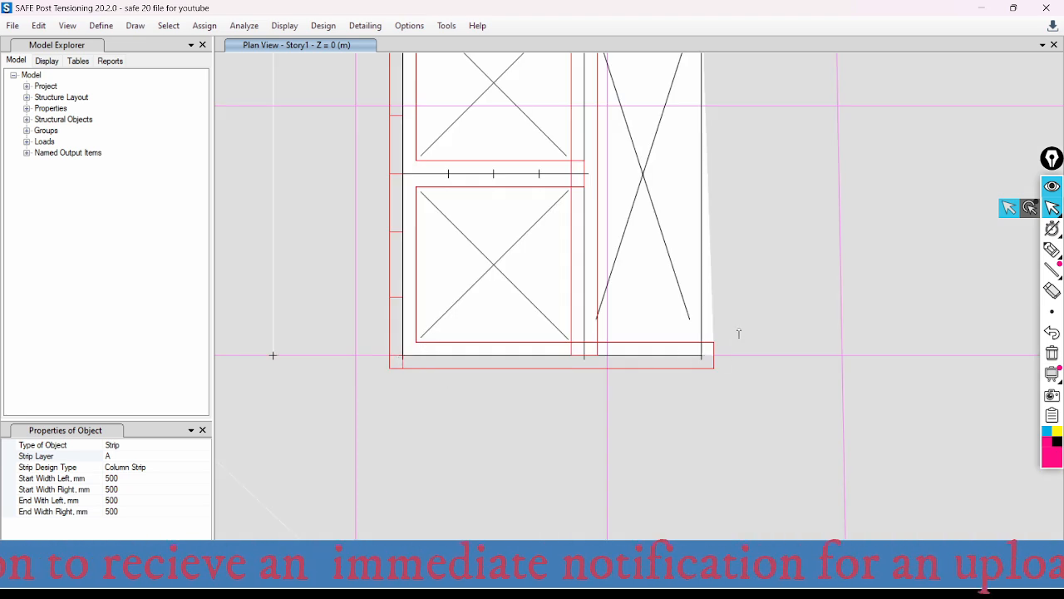
{"action": "left_click", "coordinate": [139, 429]}
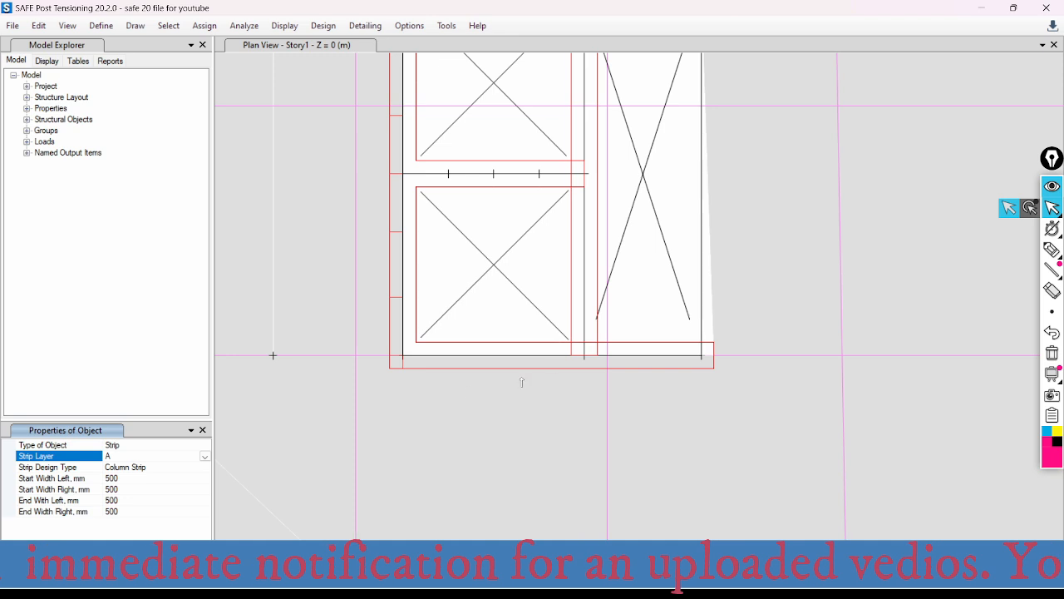
{"action": "left_click", "coordinate": [402, 355]}
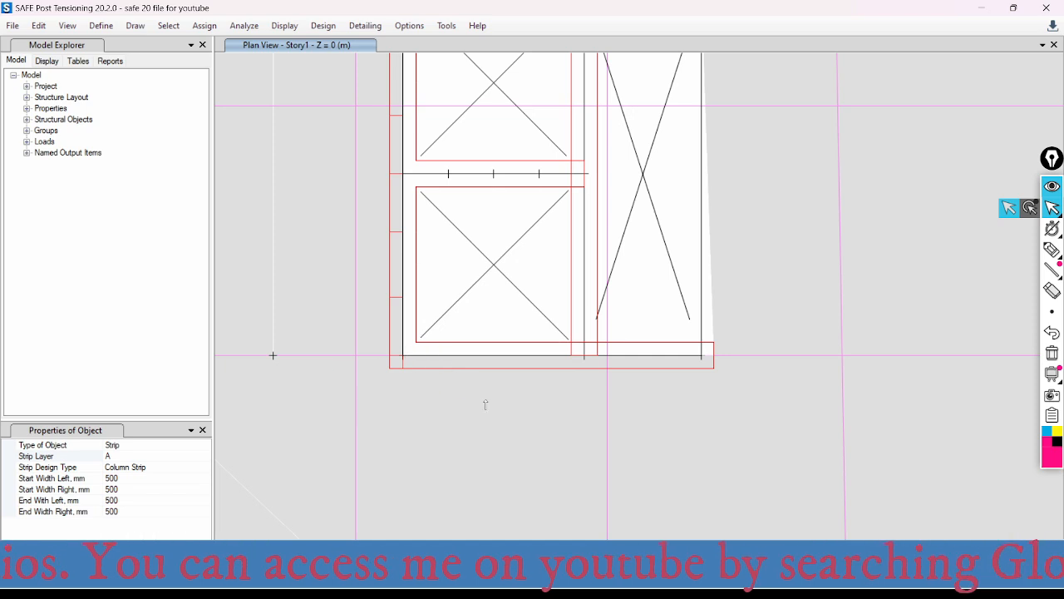
{"action": "key", "text": "Escape"}
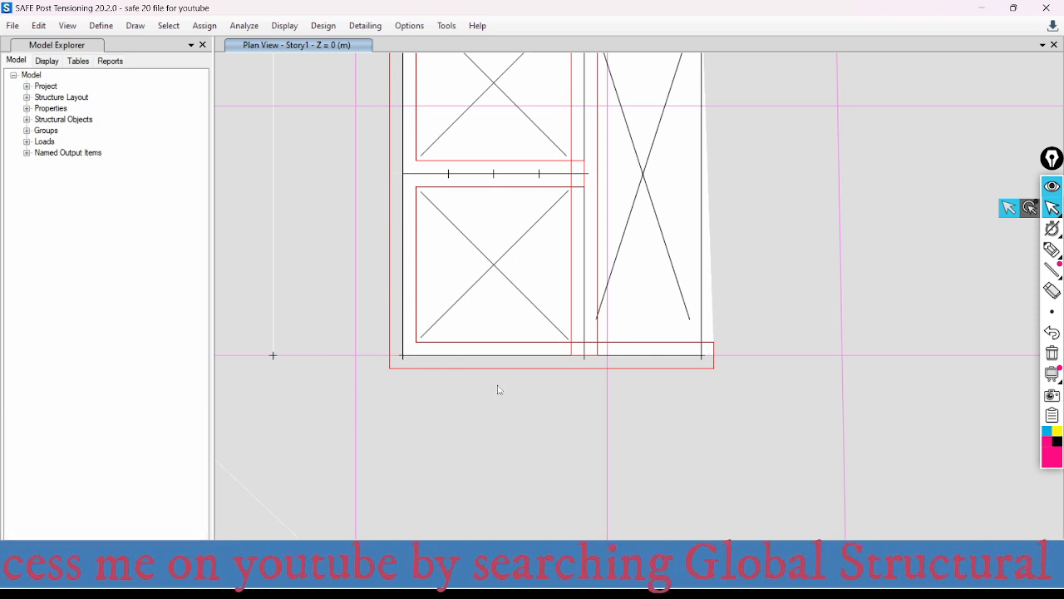
- Select and delete the stray strip outside the slab, beyond its upper-right edge
{"action": "scroll", "coordinate": [499, 388], "scroll_direction": "down", "scroll_amount": 3}
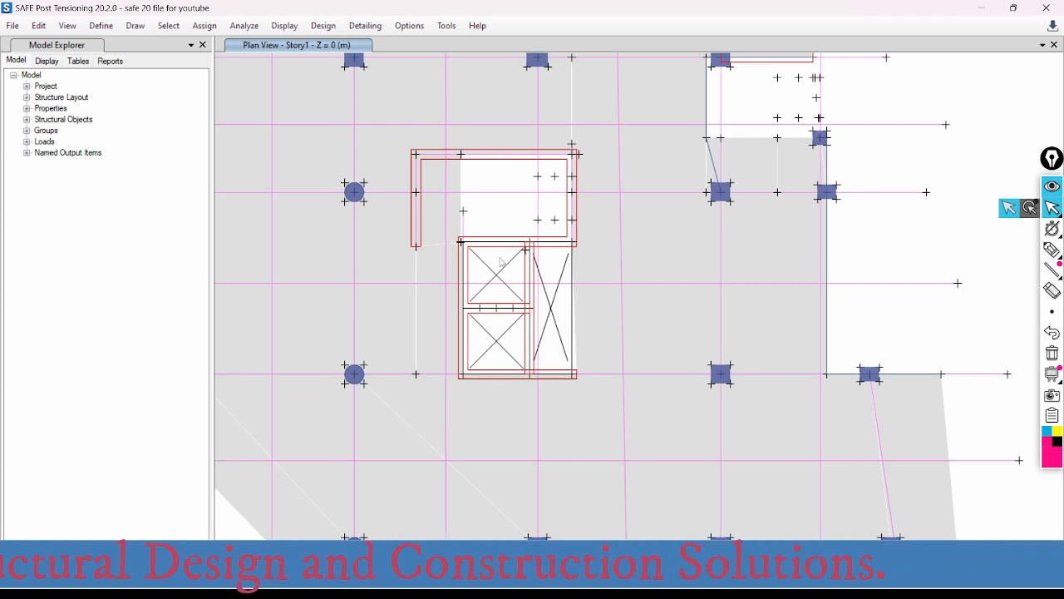
{"action": "scroll", "coordinate": [474, 238], "scroll_direction": "down", "scroll_amount": 5}
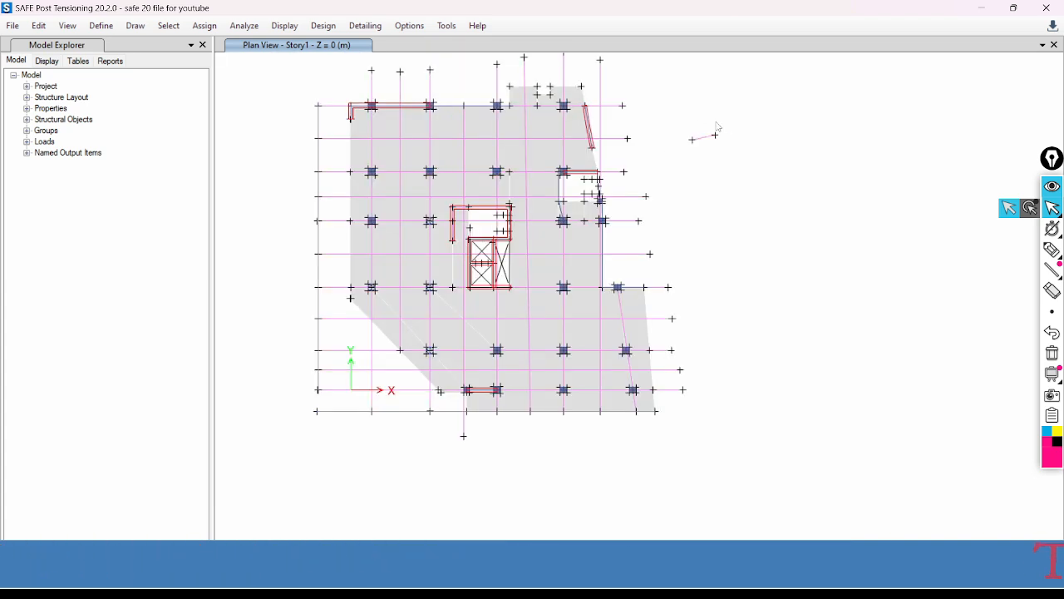
{"action": "left_click_drag", "start_coordinate": [744, 106], "coordinate": [680, 175]}
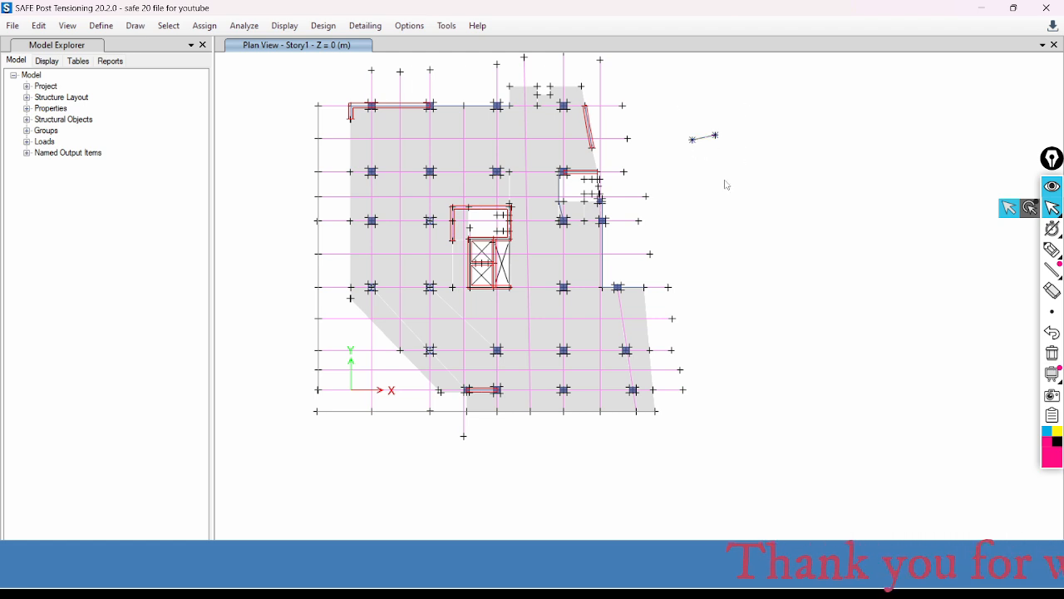
{"action": "key", "text": "Delete"}
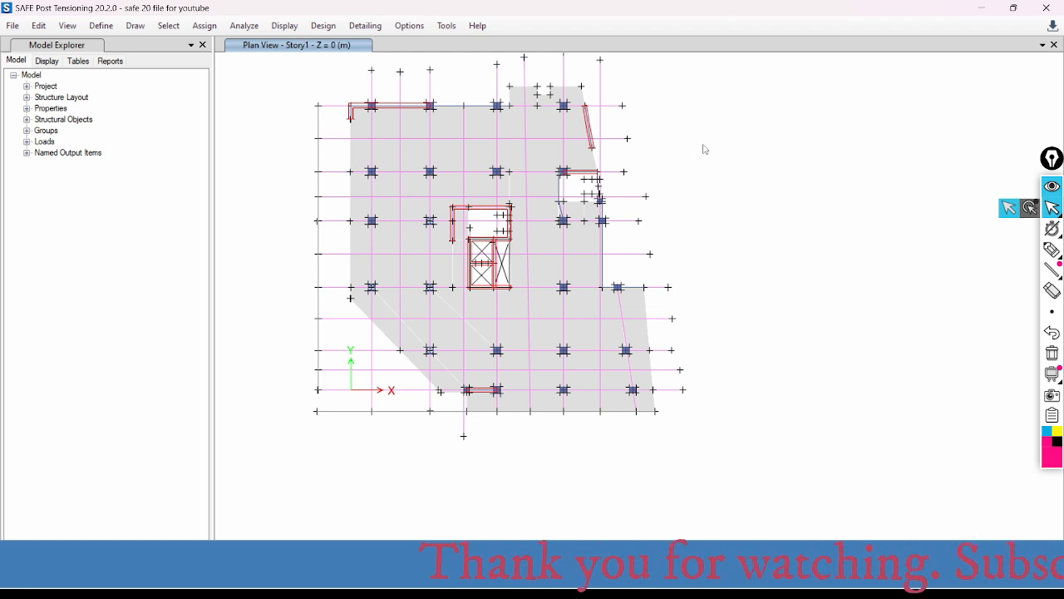
{"action": "middle_click_drag", "start_coordinate": [702, 144], "coordinate": [709, 172]}
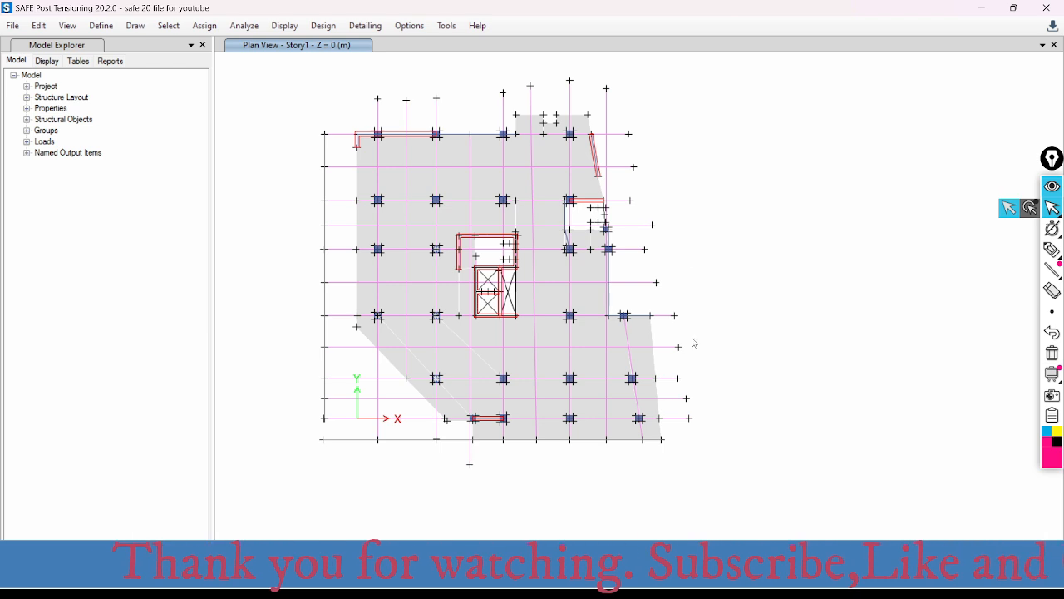
{"action": "scroll", "coordinate": [484, 166], "scroll_direction": "up", "scroll_amount": 5}
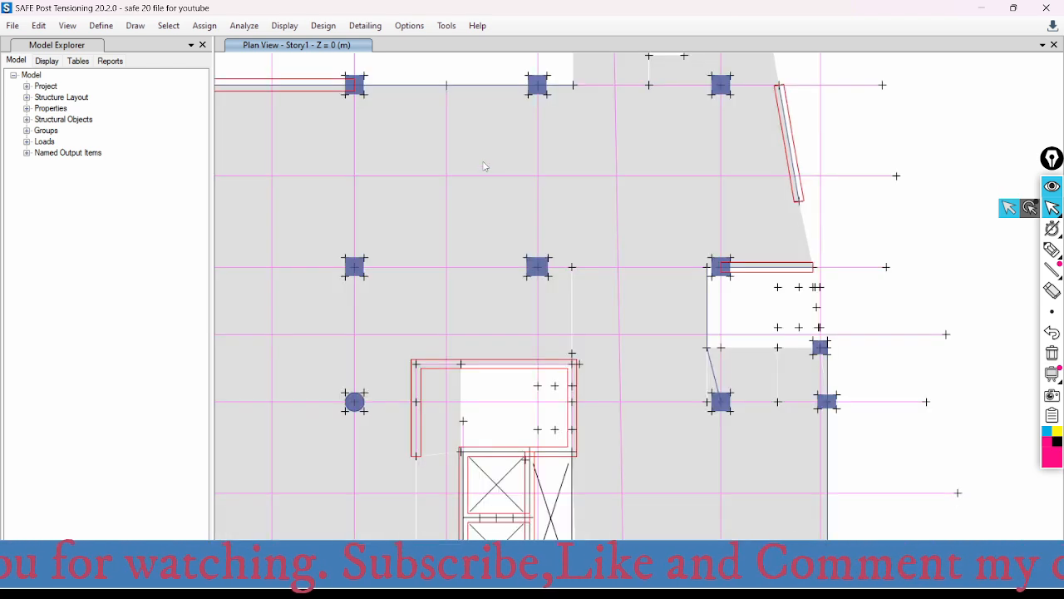
{"action": "scroll", "coordinate": [487, 162], "scroll_direction": "down", "scroll_amount": 5}
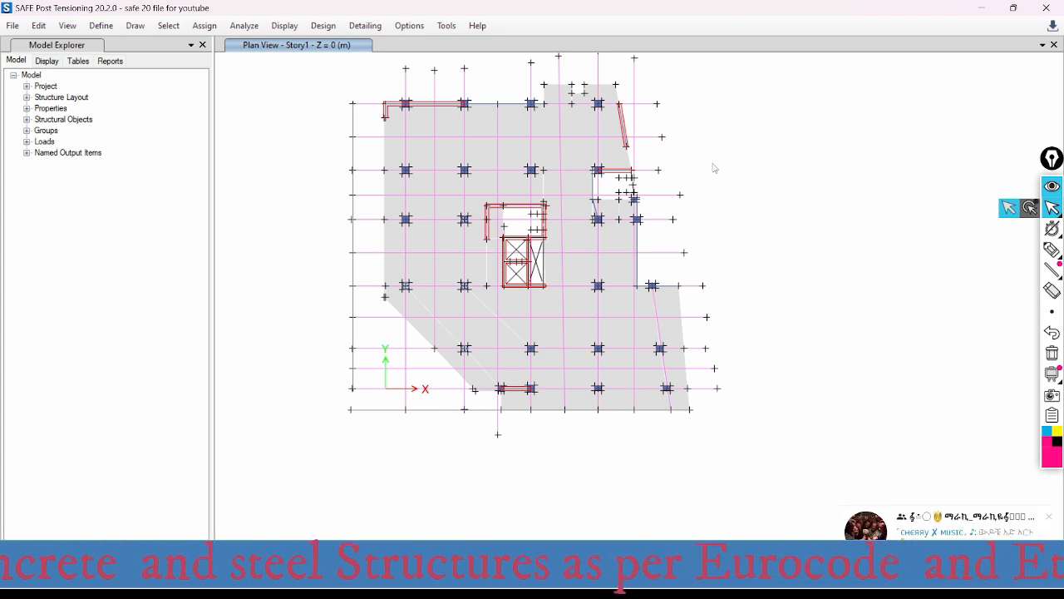
{"action": "middle_click_drag", "start_coordinate": [705, 158], "coordinate": [689, 171]}
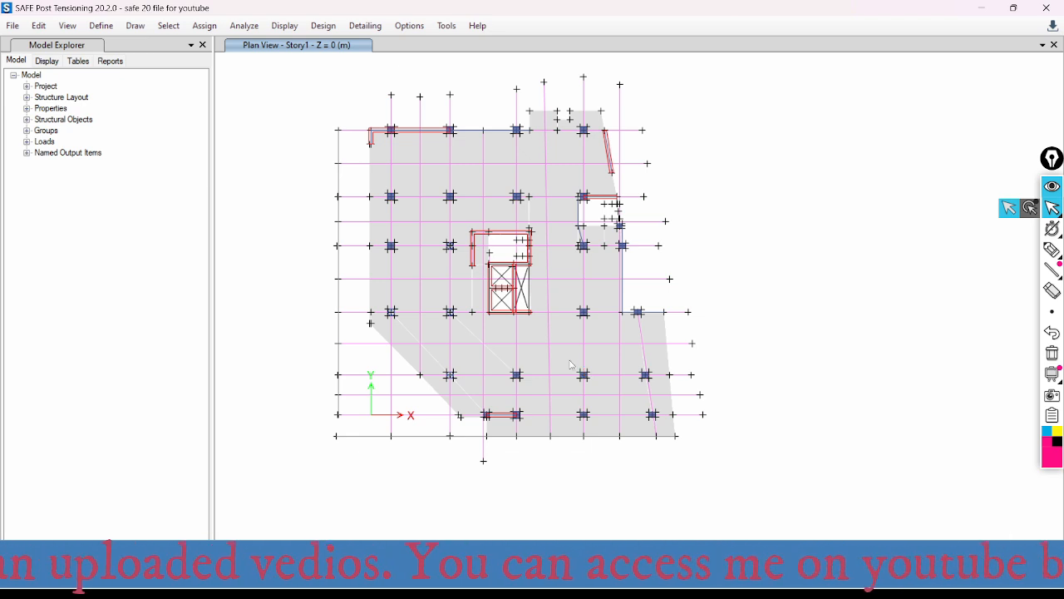
- Set the cracking analysis reinforcement source to User Specified Rebar/Designed Slab Rebar
{"action": "left_click", "coordinate": [246, 26]}
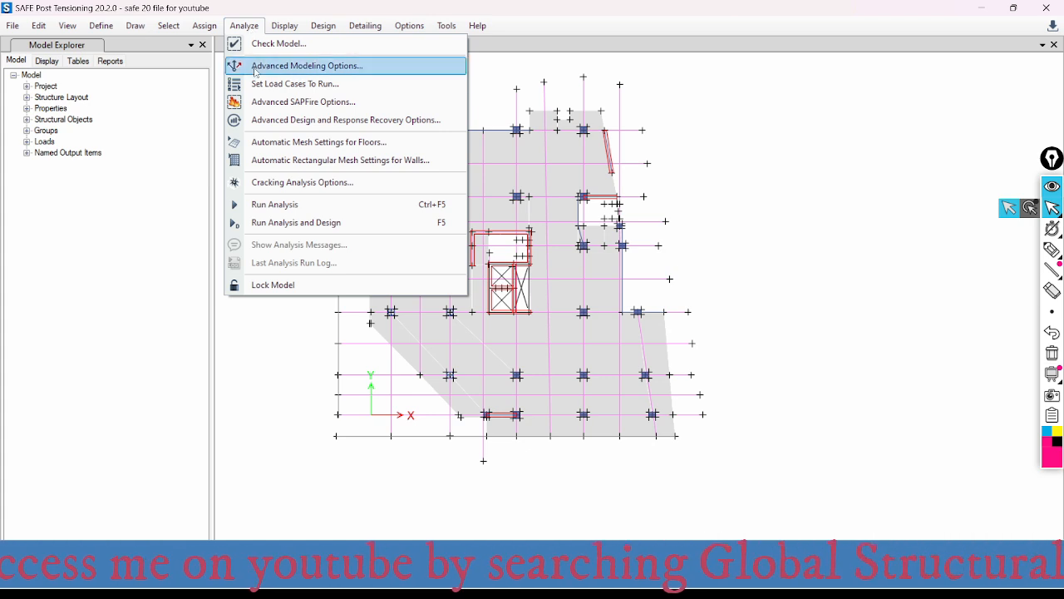
{"action": "left_click", "coordinate": [314, 183]}
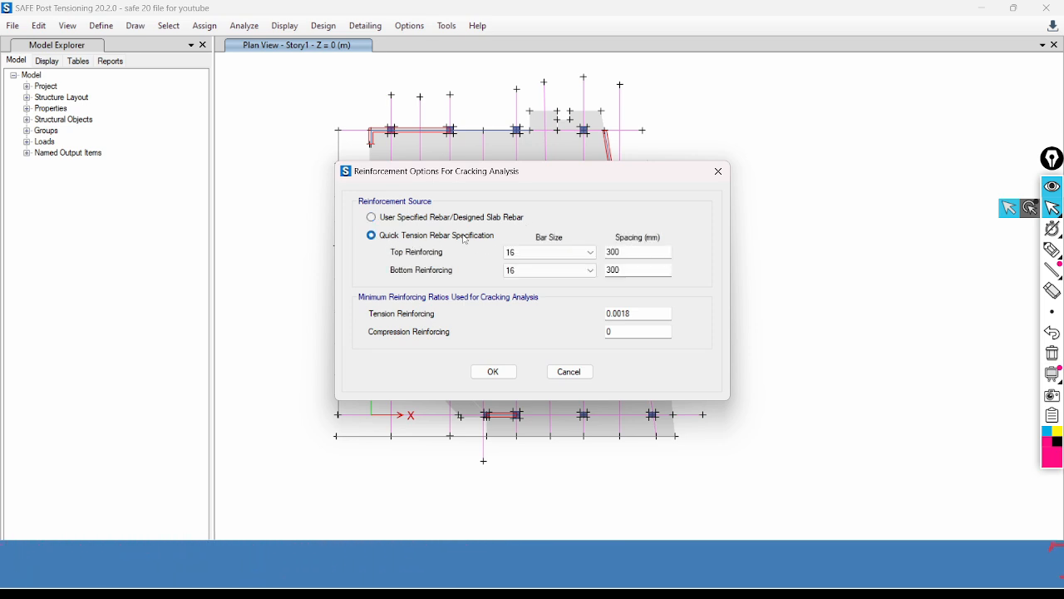
{"action": "left_click", "coordinate": [372, 219]}
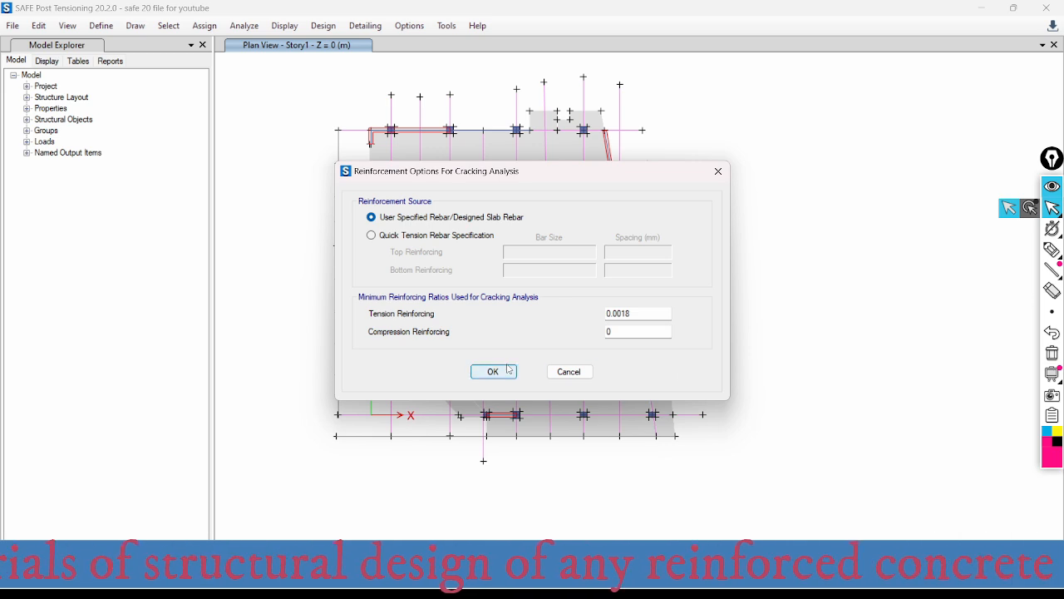
{"action": "left_click", "coordinate": [496, 372]}
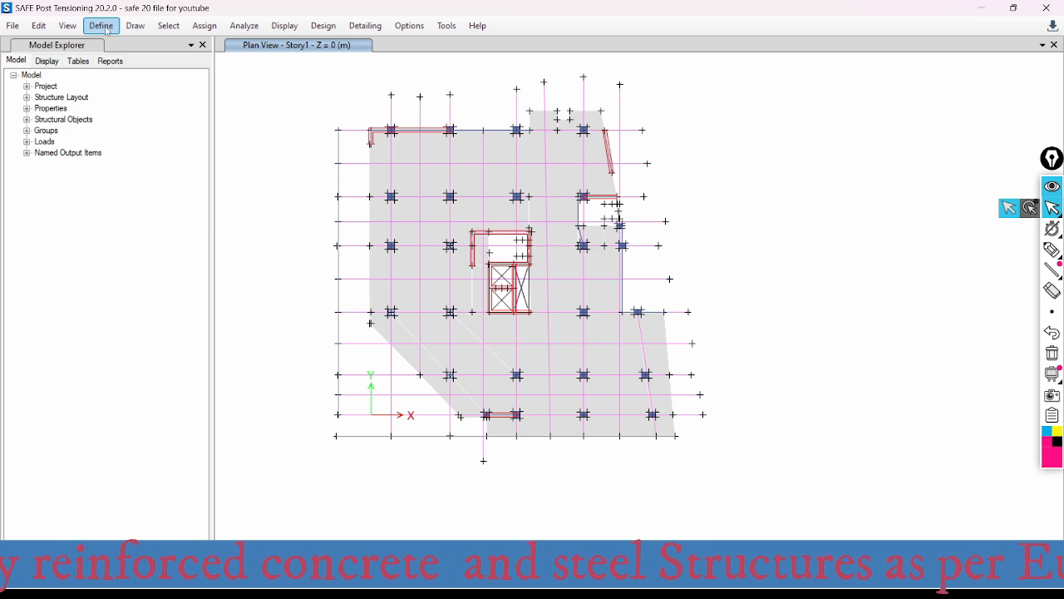
- Run the analysis and design, dismiss the analysis messages, and centre the resulting displacement plot
{"action": "left_click", "coordinate": [243, 28]}
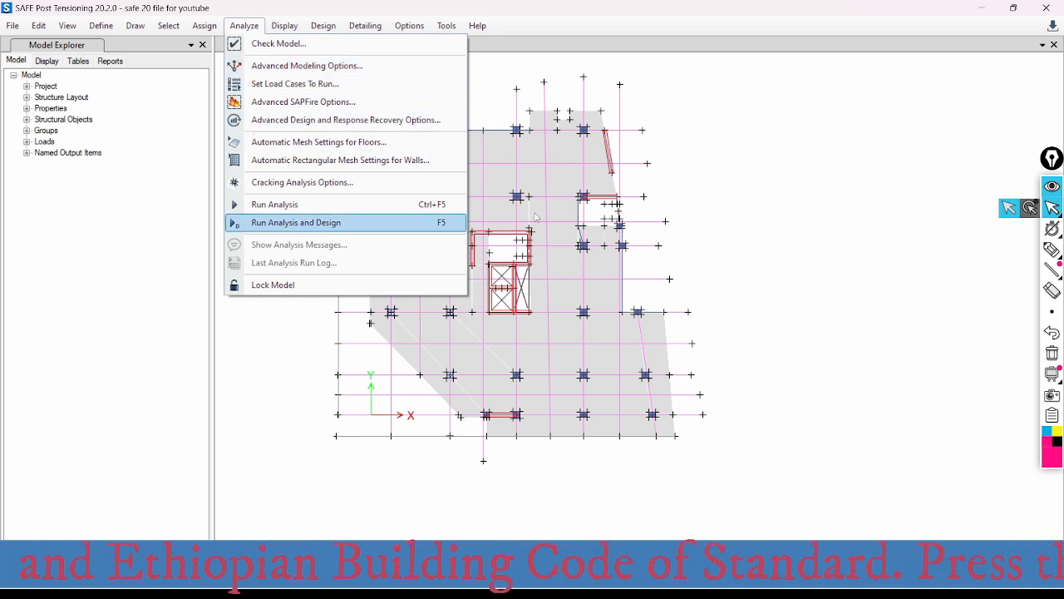
{"action": "left_click", "coordinate": [341, 223]}
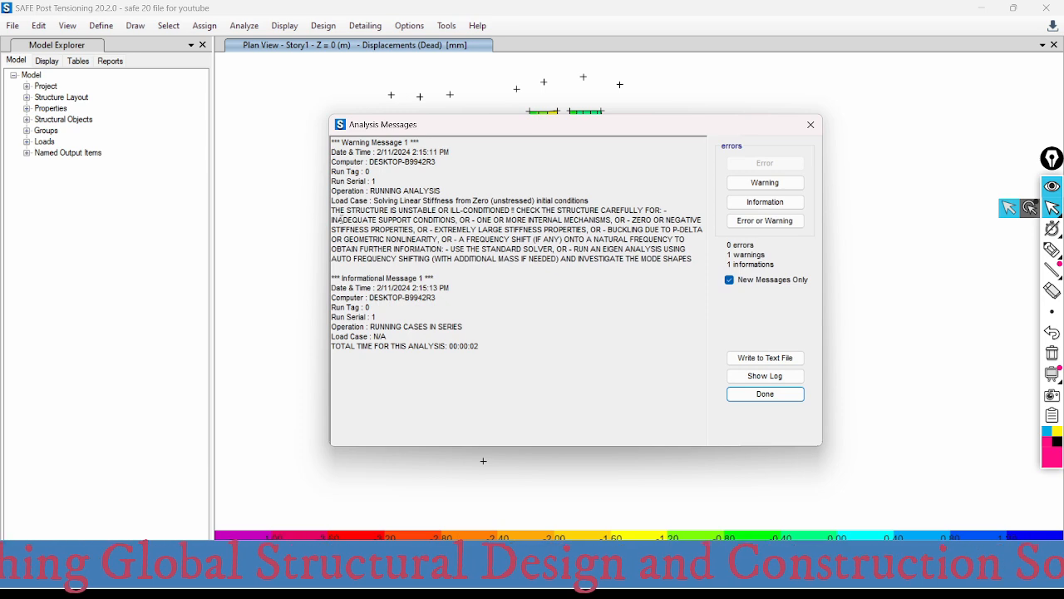
{"action": "left_click", "coordinate": [763, 394]}
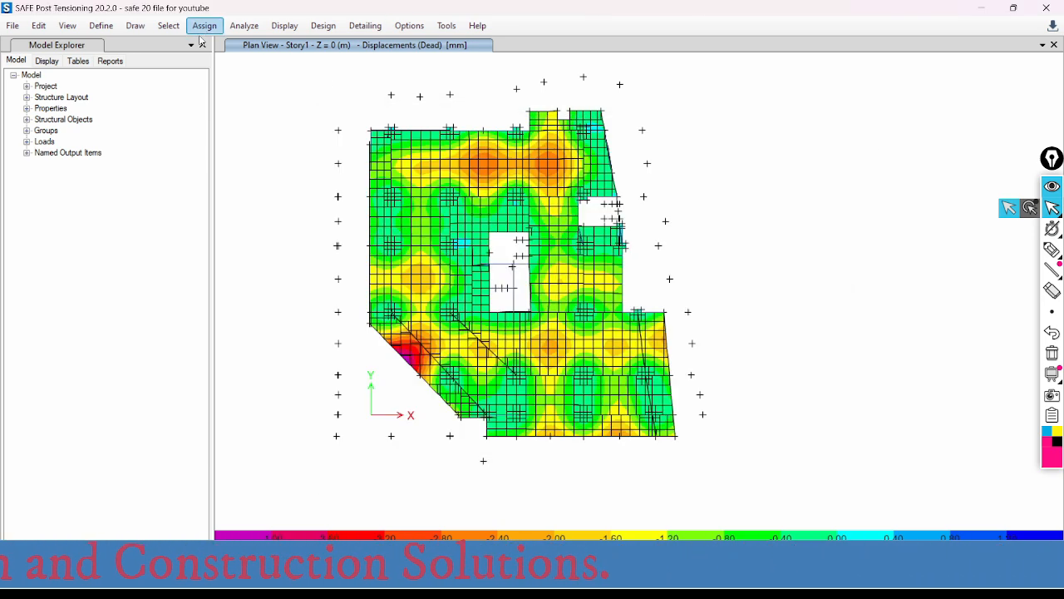
{"action": "middle_click_drag", "start_coordinate": [674, 171], "coordinate": [707, 164]}
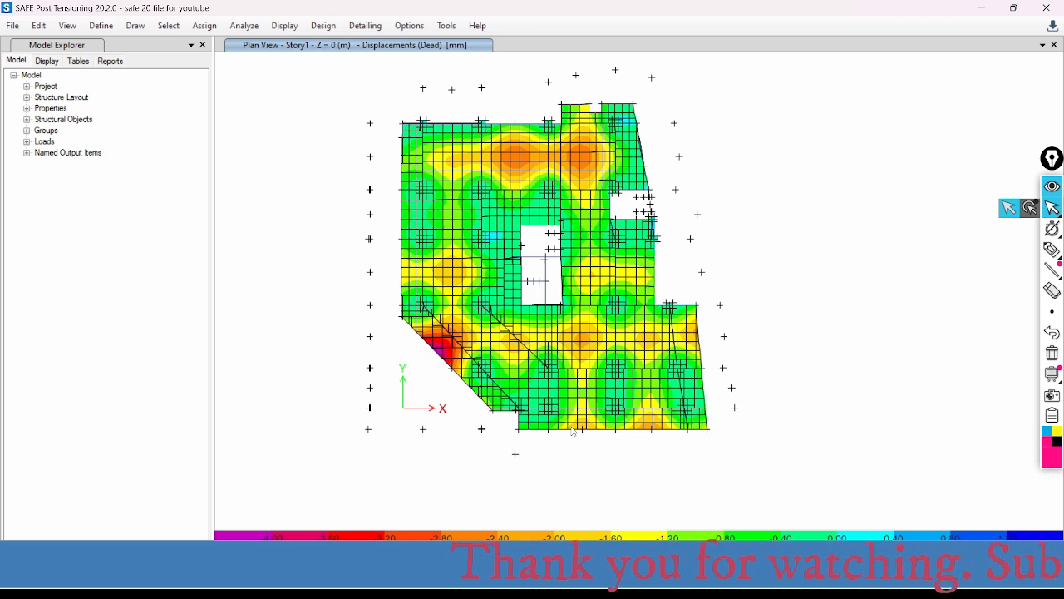
{"action": "mouse_move", "coordinate": [580, 381]}
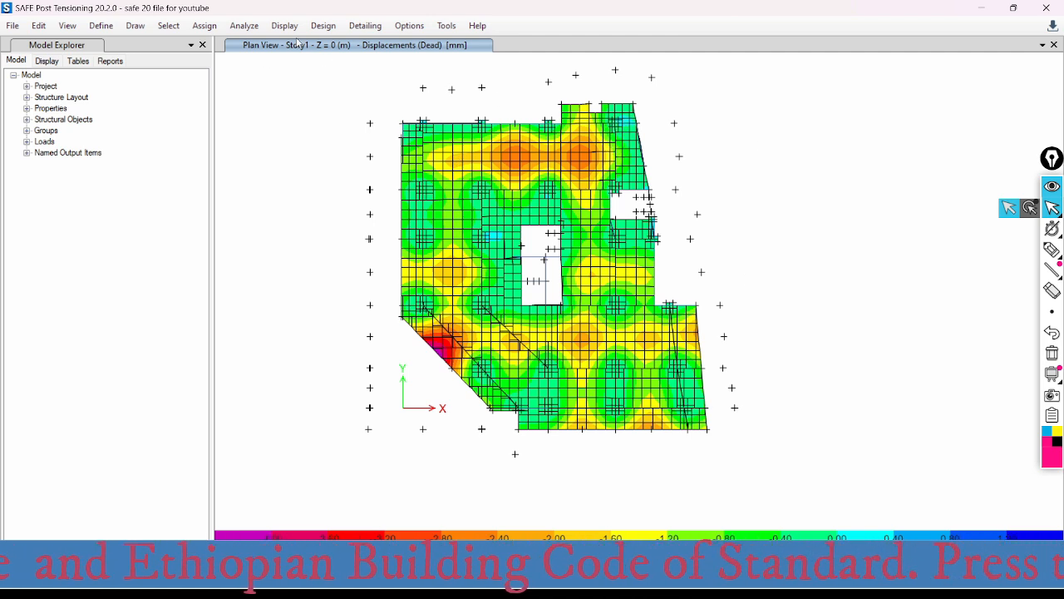
- Enable the Draw, Select, Snap, Assign Joint, Assign Frame, Assign Shell, Edit, View, Define, Standard and Design toolbars
{"action": "left_click", "coordinate": [1042, 45]}
{"action": "left_click", "coordinate": [421, 30]}
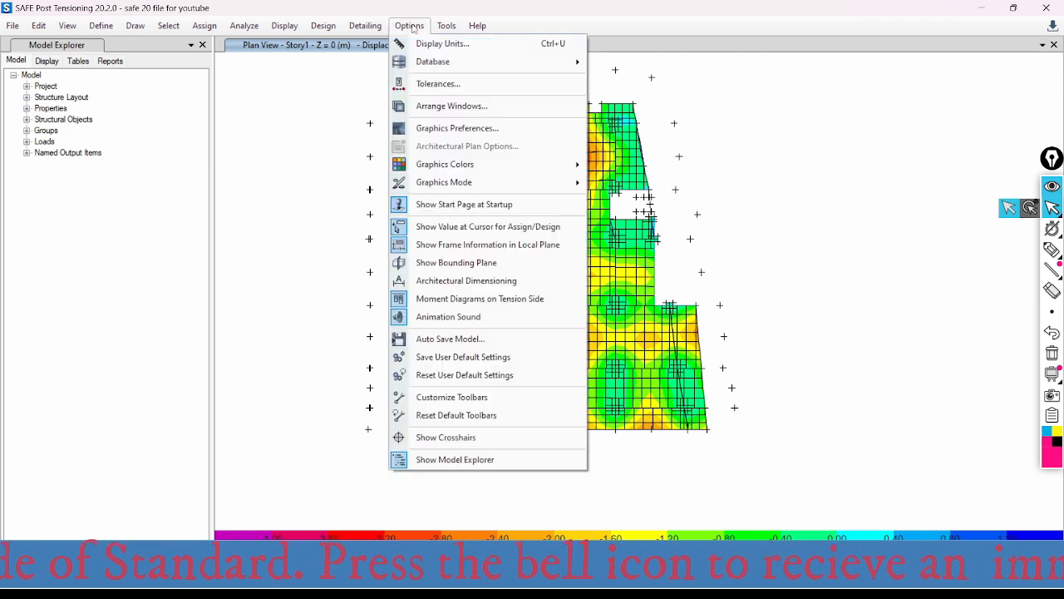
{"action": "left_click", "coordinate": [469, 398]}
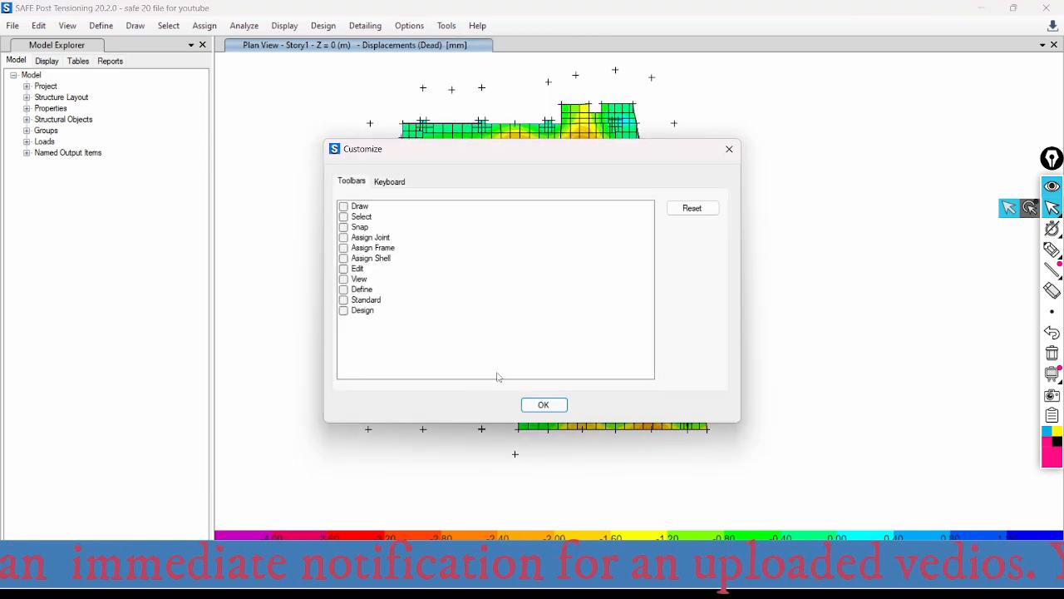
{"action": "left_click", "coordinate": [344, 206]}
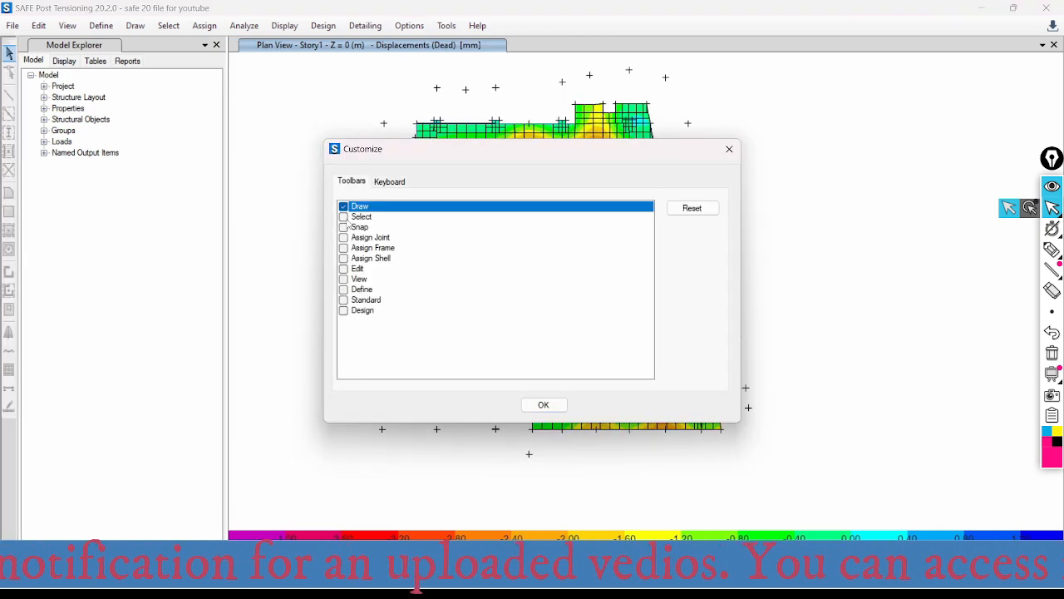
{"action": "left_click", "coordinate": [348, 218]}
{"action": "left_click", "coordinate": [343, 216]}
{"action": "left_click", "coordinate": [344, 237]}
{"action": "left_click", "coordinate": [343, 227]}
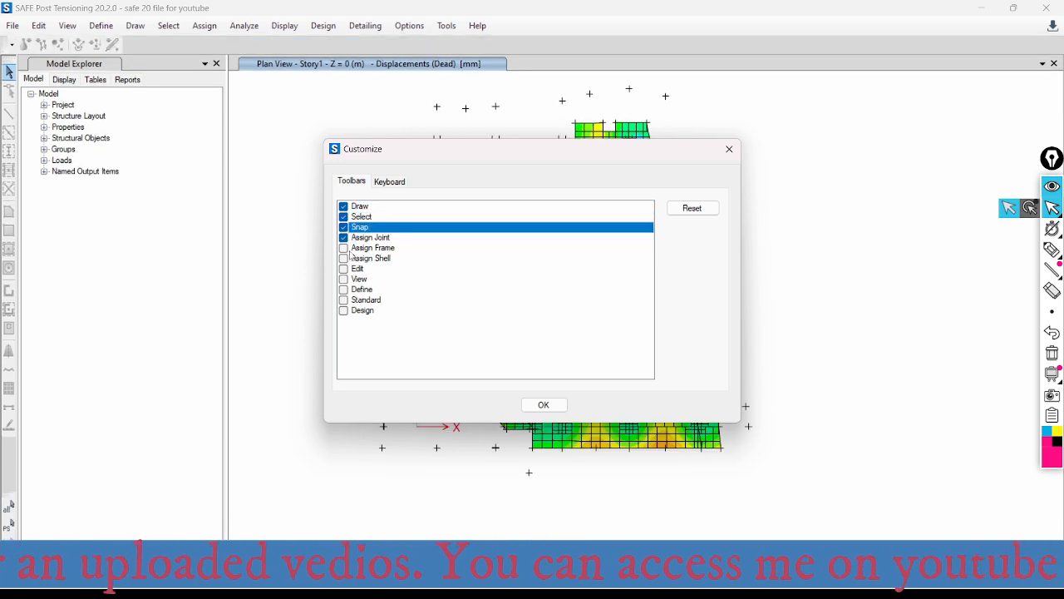
{"action": "left_click", "coordinate": [344, 247]}
{"action": "left_click", "coordinate": [343, 257]}
{"action": "left_click", "coordinate": [344, 269]}
{"action": "left_click", "coordinate": [343, 289]}
{"action": "left_click", "coordinate": [344, 278]}
{"action": "left_click", "coordinate": [343, 299]}
{"action": "left_click", "coordinate": [343, 310]}
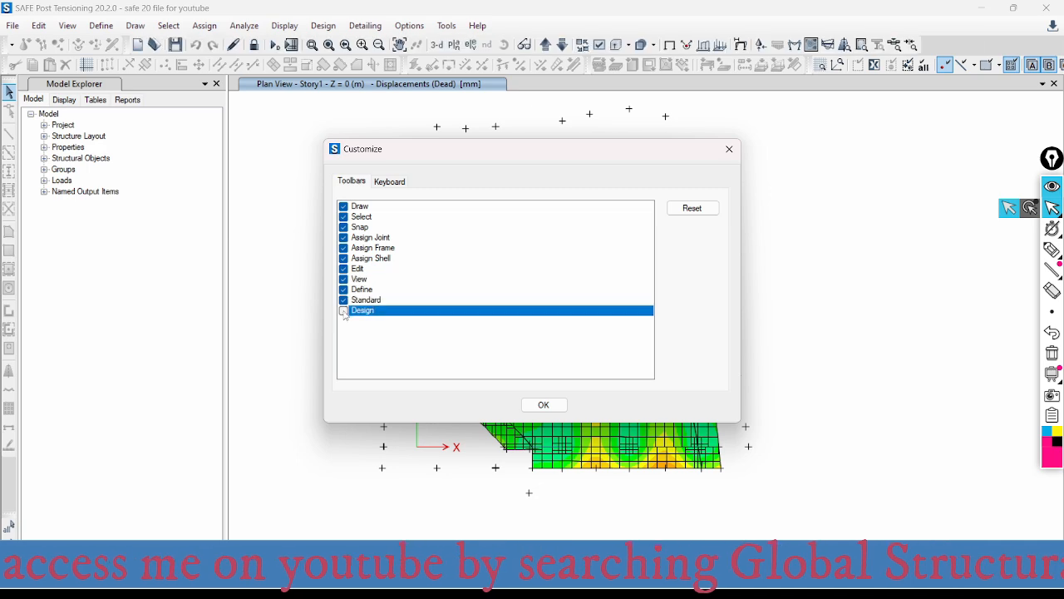
{"action": "left_click", "coordinate": [545, 406]}
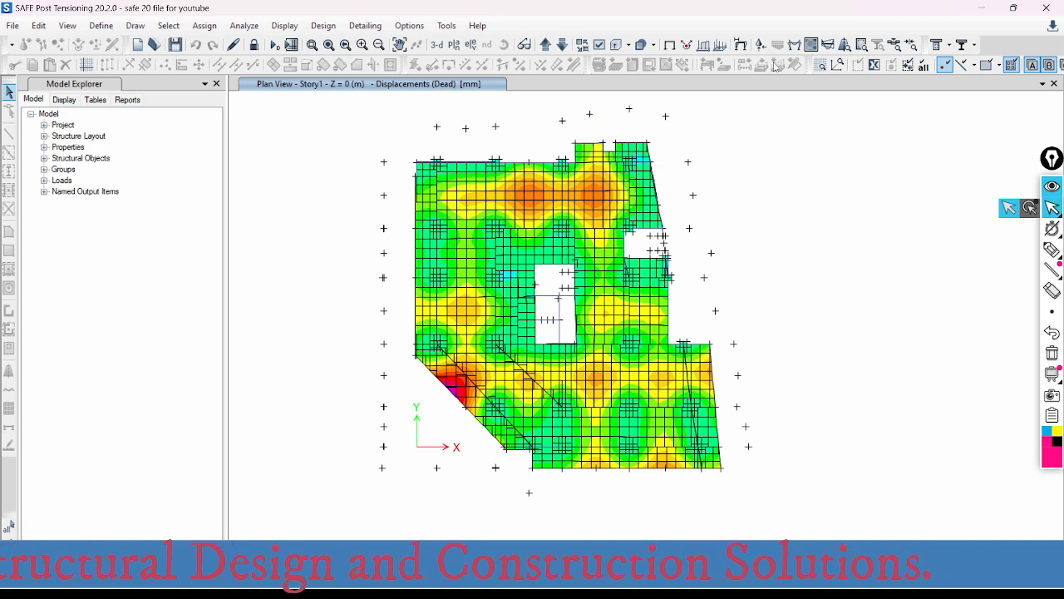
- Display the deformed shape contours for the servic load(DL+LL) combination and move the dialog clear of the plot
{"action": "left_click", "coordinate": [740, 46]}
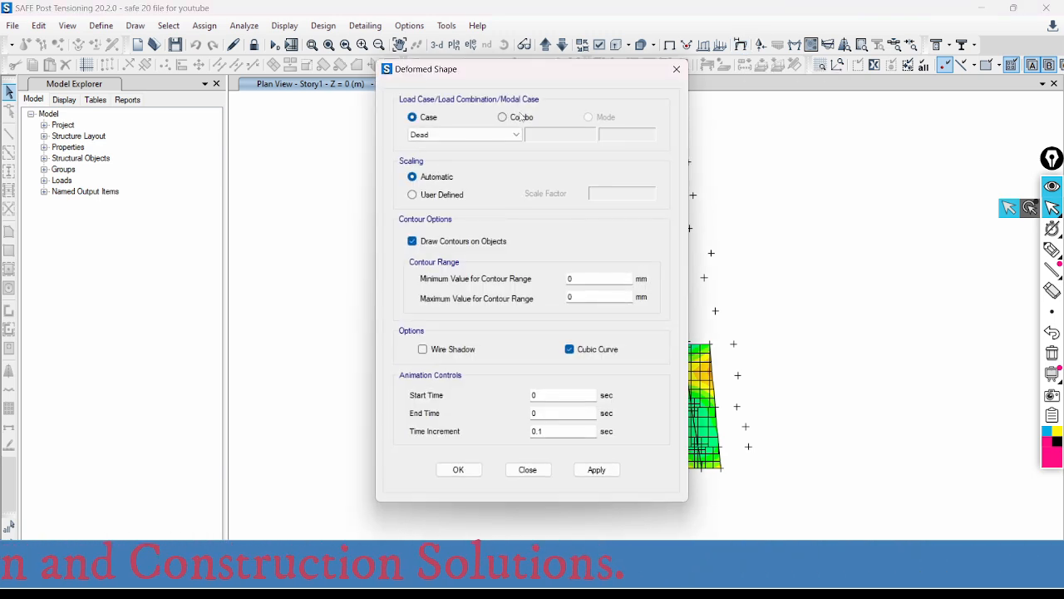
{"action": "left_click", "coordinate": [516, 133]}
{"action": "left_click", "coordinate": [506, 119]}
{"action": "left_click", "coordinate": [505, 120]}
{"action": "left_click", "coordinate": [507, 134]}
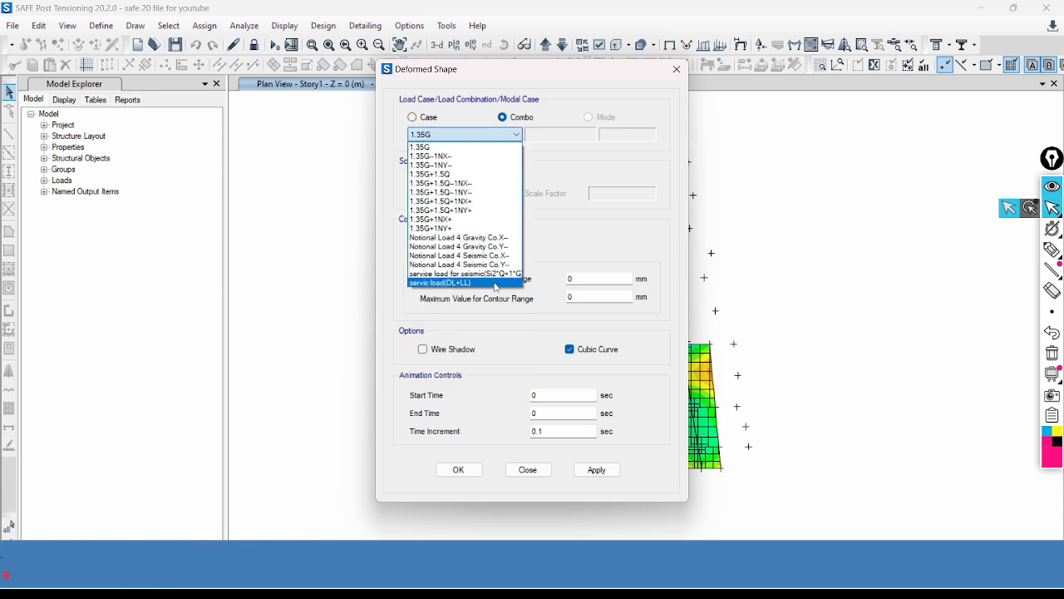
{"action": "left_click", "coordinate": [465, 283]}
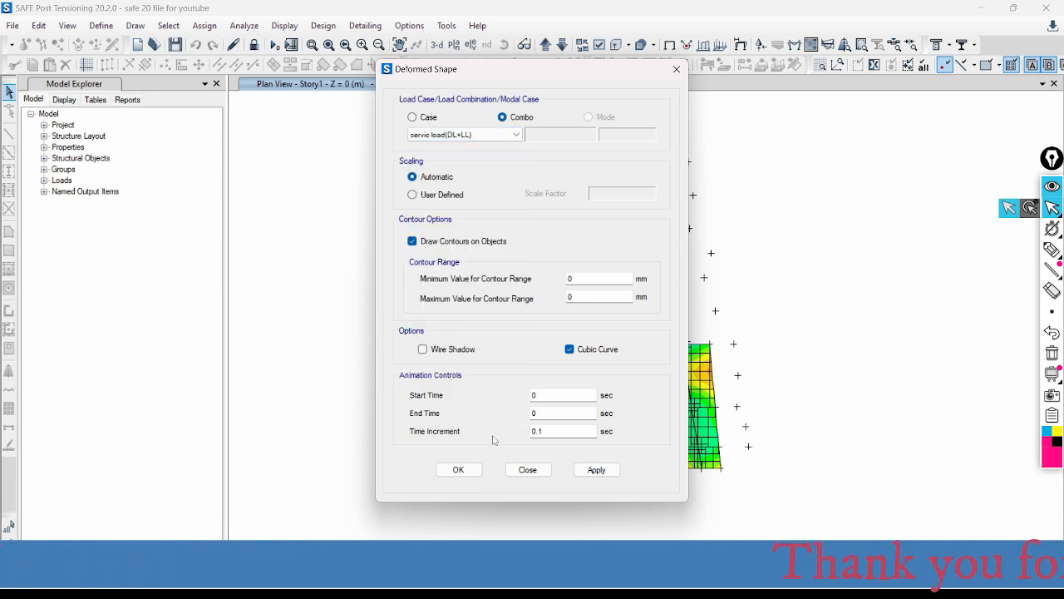
{"action": "left_click", "coordinate": [601, 475]}
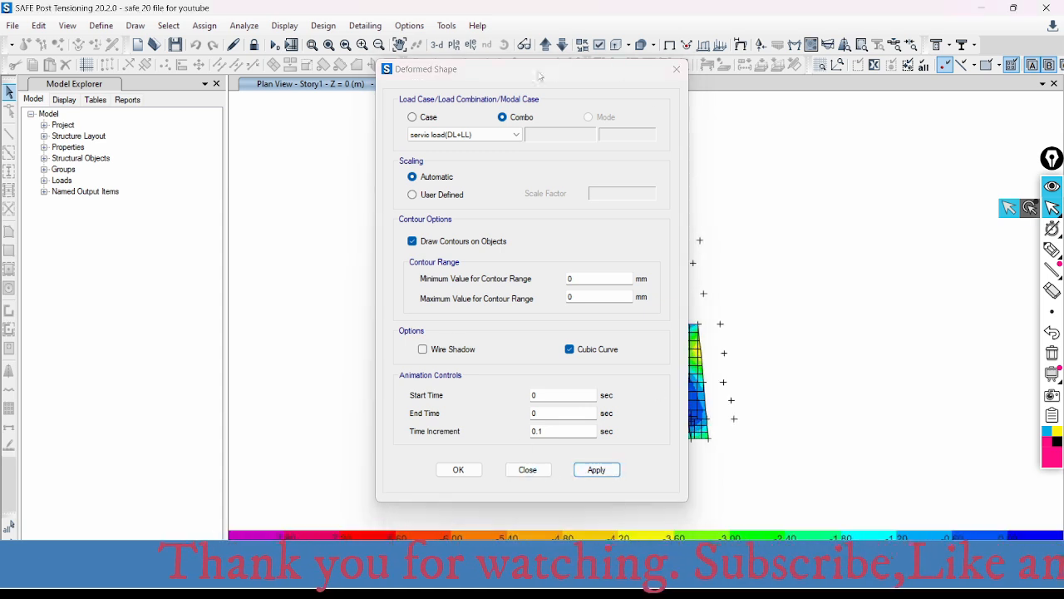
{"action": "left_click_drag", "start_coordinate": [459, 72], "coordinate": [810, 87]}
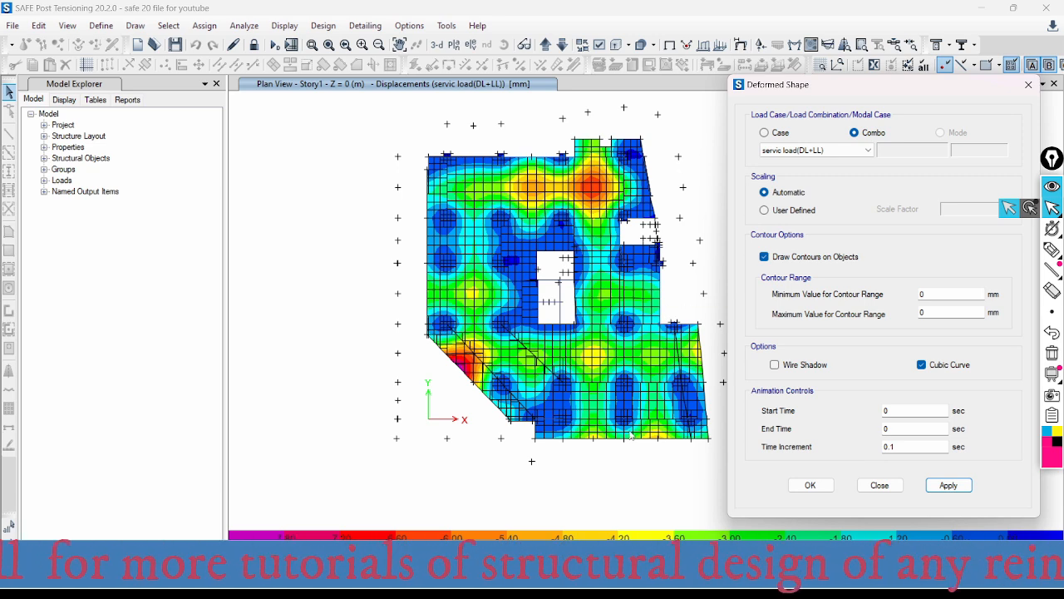
{"action": "mouse_move", "coordinate": [630, 438]}
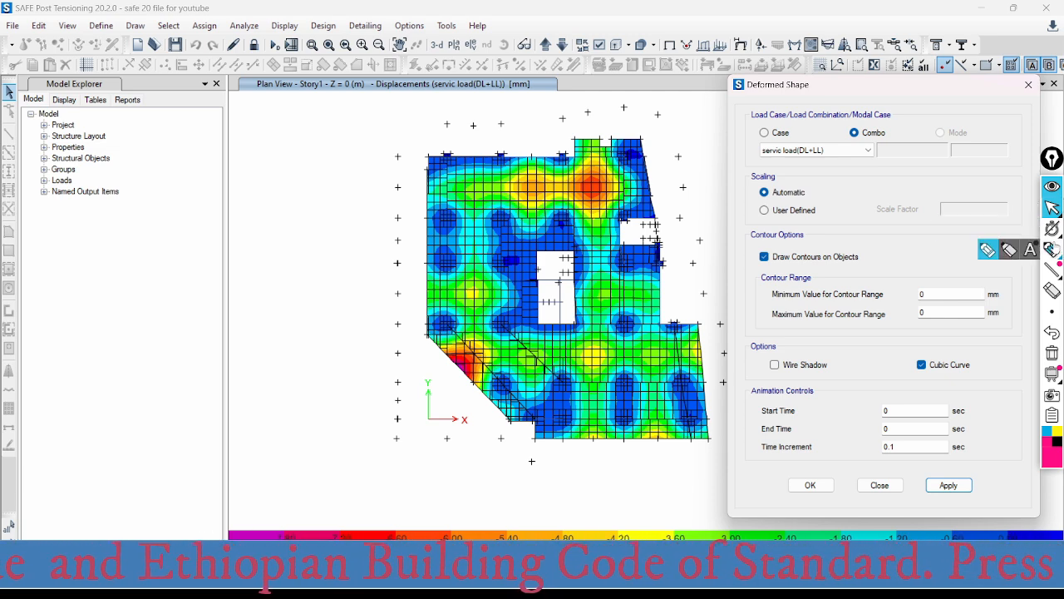
- Handwrite the L/250 deflection limit beside the plot, note it as the normal case and circle it
{"action": "left_click", "coordinate": [1052, 249]}
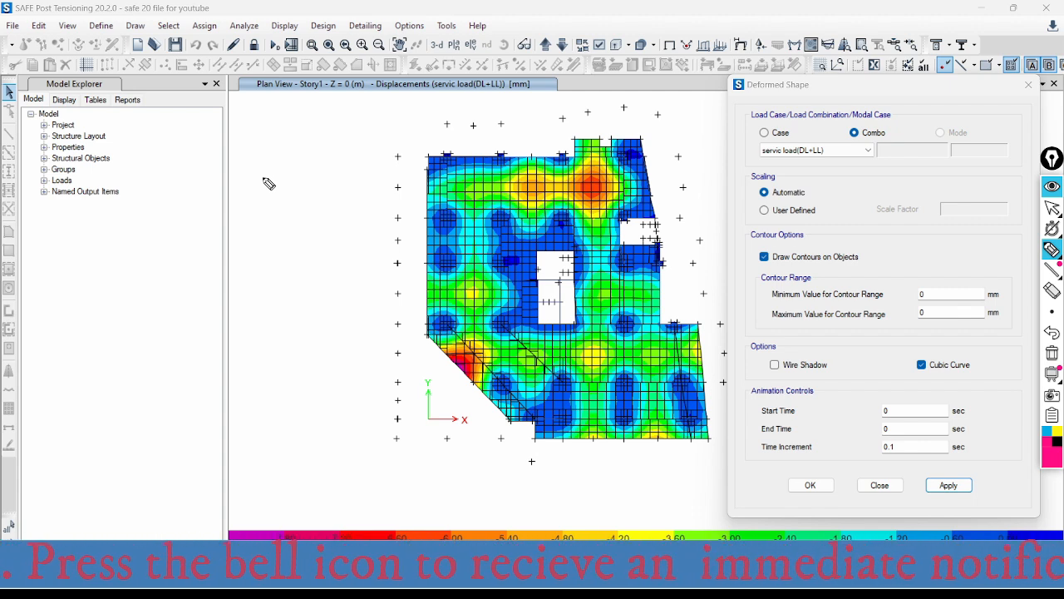
{"action": "mouse_move", "coordinate": [261, 118]}
{"action": "left_mouse_down"}
{"action": "mouse_move", "coordinate": [263, 152]}
{"action": "mouse_move", "coordinate": [283, 148]}
{"action": "left_mouse_up"}
{"action": "mouse_move", "coordinate": [296, 111]}
{"action": "left_mouse_down"}
{"action": "mouse_move", "coordinate": [290, 185]}
{"action": "mouse_move", "coordinate": [313, 166]}
{"action": "mouse_move", "coordinate": [321, 176]}
{"action": "left_mouse_up"}
{"action": "mouse_move", "coordinate": [325, 157]}
{"action": "left_mouse_down"}
{"action": "mouse_move", "coordinate": [325, 175]}
{"action": "mouse_move", "coordinate": [340, 156]}
{"action": "left_mouse_up"}
{"action": "left_click_drag", "start_coordinate": [305, 188], "coordinate": [294, 218]}
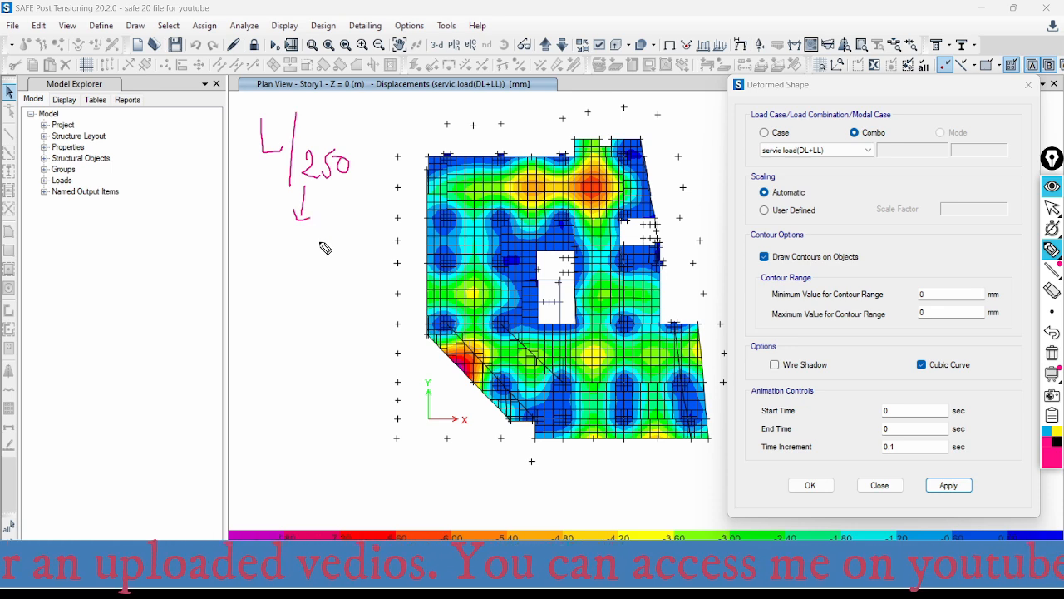
{"action": "left_click_drag", "start_coordinate": [257, 250], "coordinate": [256, 263]}
{"action": "mouse_move", "coordinate": [257, 250]}
{"action": "left_mouse_down"}
{"action": "mouse_move", "coordinate": [263, 260]}
{"action": "mouse_move", "coordinate": [268, 251]}
{"action": "mouse_move", "coordinate": [330, 259]}
{"action": "mouse_move", "coordinate": [348, 239]}
{"action": "mouse_move", "coordinate": [340, 261]}
{"action": "mouse_move", "coordinate": [387, 249]}
{"action": "mouse_move", "coordinate": [405, 260]}
{"action": "left_mouse_up"}
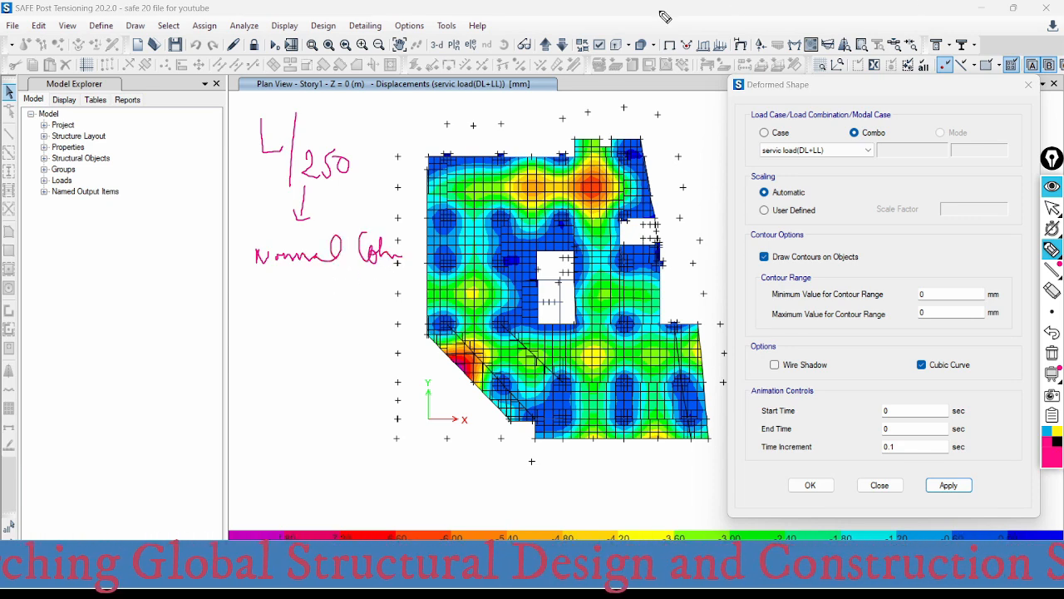
{"action": "mouse_move", "coordinate": [354, 96]}
{"action": "left_mouse_down"}
{"action": "mouse_move", "coordinate": [374, 133]}
{"action": "mouse_move", "coordinate": [359, 165]}
{"action": "left_mouse_up"}
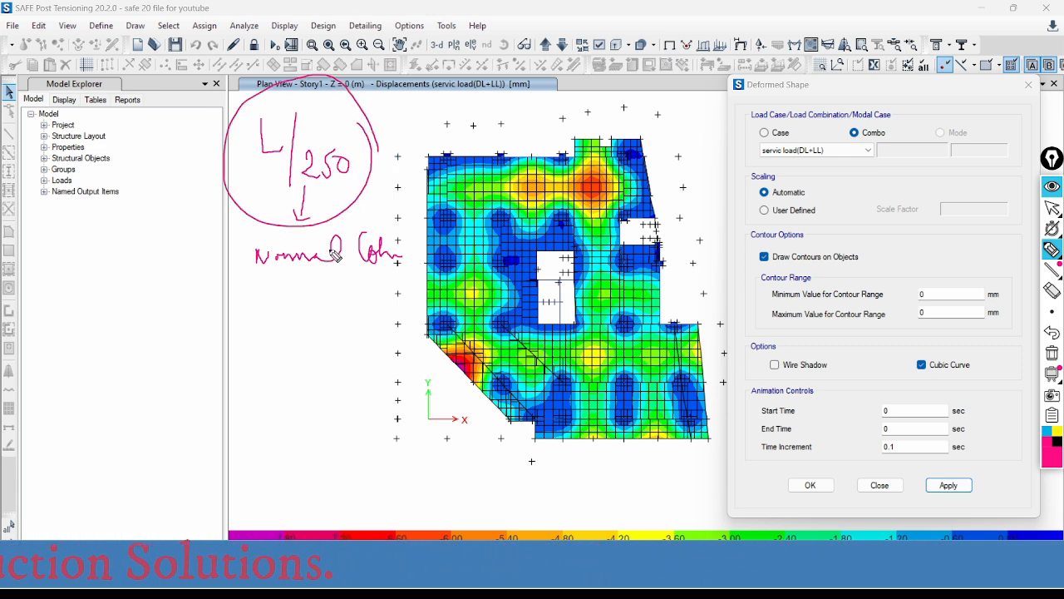
- Handwrite the L/500 deflection limit below the first one, with an arrow to a long-span note
{"action": "mouse_move", "coordinate": [243, 281]}
{"action": "left_mouse_down"}
{"action": "mouse_move", "coordinate": [271, 318]}
{"action": "mouse_move", "coordinate": [270, 351]}
{"action": "left_mouse_up"}
{"action": "mouse_move", "coordinate": [283, 306]}
{"action": "left_mouse_down"}
{"action": "mouse_move", "coordinate": [282, 336]}
{"action": "mouse_move", "coordinate": [296, 304]}
{"action": "mouse_move", "coordinate": [314, 320]}
{"action": "mouse_move", "coordinate": [321, 307]}
{"action": "left_mouse_up"}
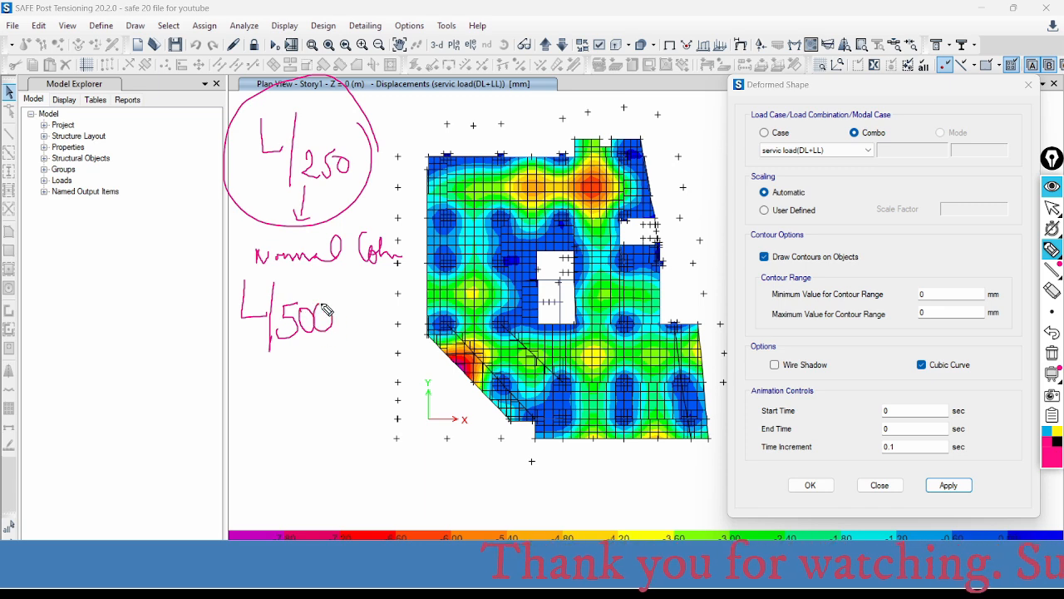
{"action": "left_click_drag", "start_coordinate": [231, 345], "coordinate": [236, 355]}
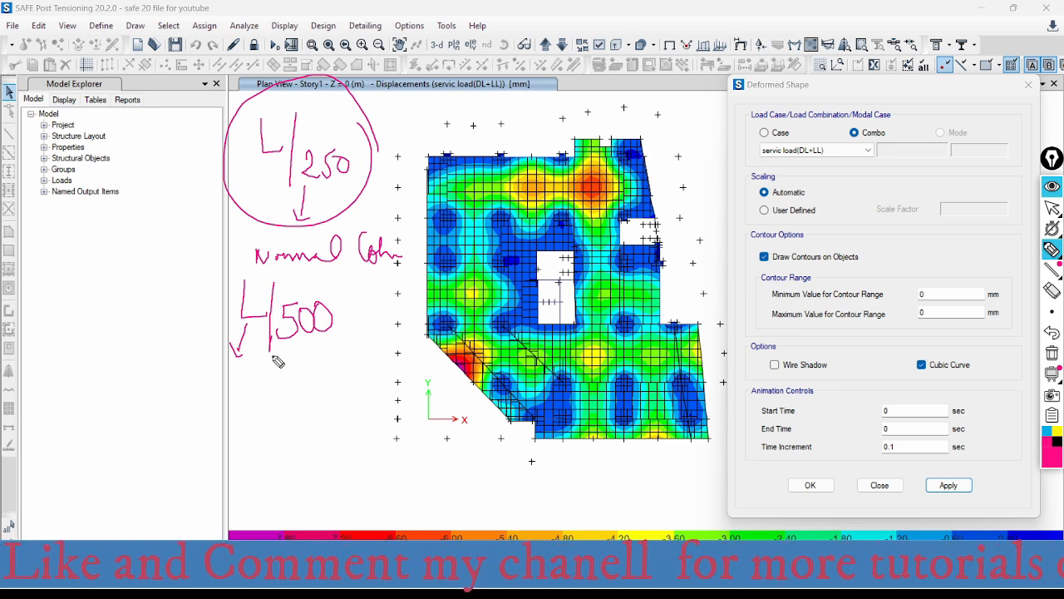
{"action": "mouse_move", "coordinate": [240, 374]}
{"action": "left_mouse_down"}
{"action": "mouse_move", "coordinate": [231, 397]}
{"action": "mouse_move", "coordinate": [268, 396]}
{"action": "mouse_move", "coordinate": [254, 389]}
{"action": "mouse_move", "coordinate": [273, 380]}
{"action": "mouse_move", "coordinate": [305, 394]}
{"action": "mouse_move", "coordinate": [336, 379]}
{"action": "left_mouse_up"}
{"action": "mouse_move", "coordinate": [369, 375]}
{"action": "left_mouse_down"}
{"action": "mouse_move", "coordinate": [379, 389]}
{"action": "mouse_move", "coordinate": [416, 385]}
{"action": "left_mouse_up"}
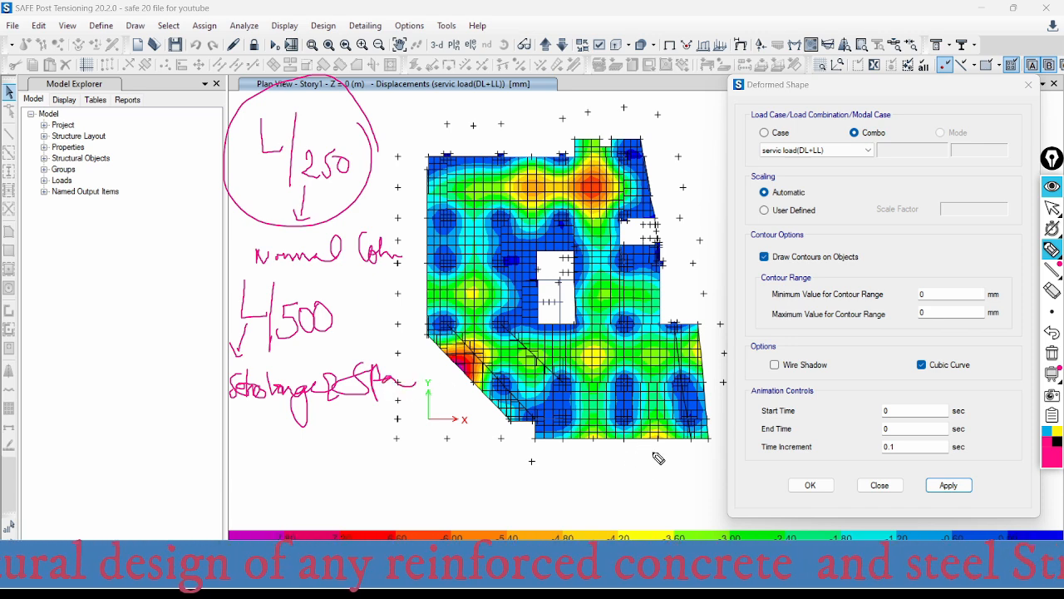
- Mark the lower-right bay's span as 8 m and handwrite the 8000/500 calculation, giving 16 mm
{"action": "left_click_drag", "start_coordinate": [630, 447], "coordinate": [630, 462]}
{"action": "mouse_move", "coordinate": [619, 453]}
{"action": "left_mouse_down"}
{"action": "mouse_move", "coordinate": [711, 454]}
{"action": "mouse_move", "coordinate": [631, 459]}
{"action": "mouse_move", "coordinate": [640, 479]}
{"action": "mouse_move", "coordinate": [681, 482]}
{"action": "left_mouse_up"}
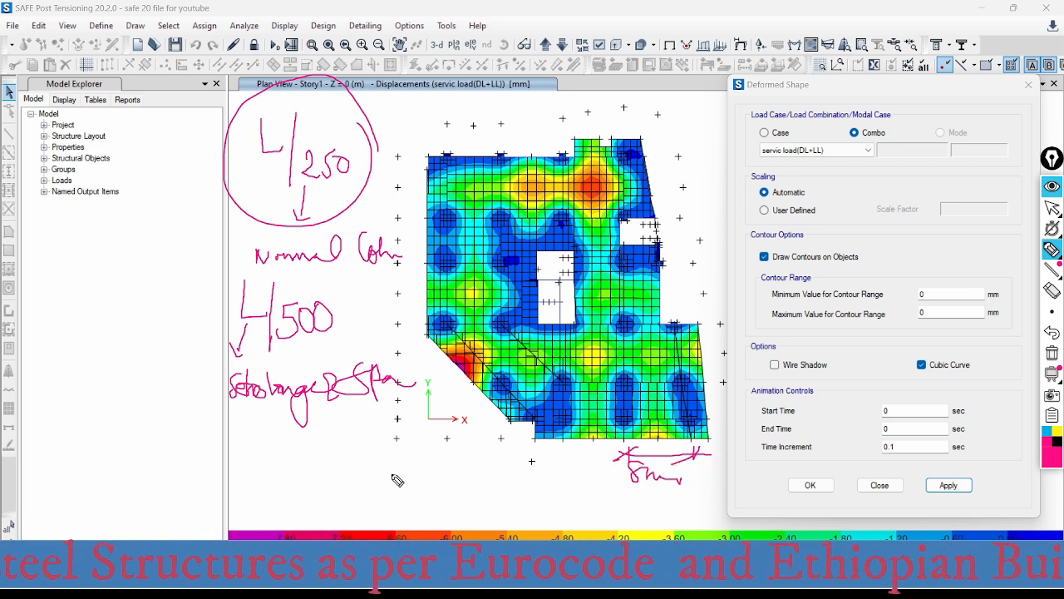
{"action": "mouse_move", "coordinate": [276, 444]}
{"action": "left_mouse_down"}
{"action": "mouse_move", "coordinate": [261, 454]}
{"action": "mouse_move", "coordinate": [323, 454]}
{"action": "mouse_move", "coordinate": [313, 496]}
{"action": "left_mouse_up"}
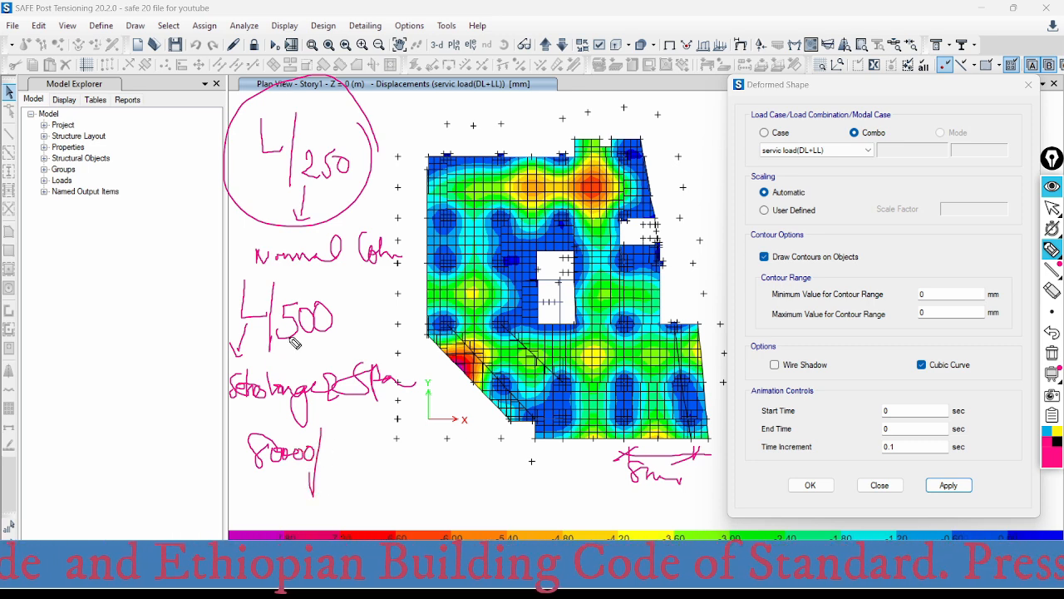
{"action": "mouse_move", "coordinate": [344, 446]}
{"action": "left_mouse_down"}
{"action": "mouse_move", "coordinate": [333, 462]}
{"action": "mouse_move", "coordinate": [372, 453]}
{"action": "left_mouse_up"}
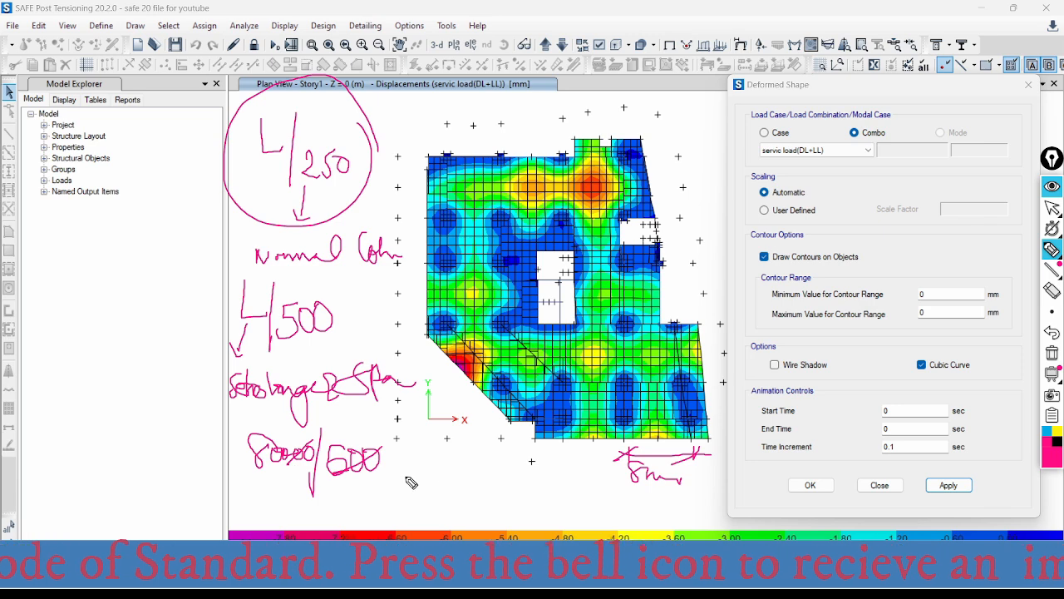
{"action": "mouse_move", "coordinate": [499, 453]}
{"action": "left_mouse_down"}
{"action": "mouse_move", "coordinate": [489, 475]}
{"action": "mouse_move", "coordinate": [512, 466]}
{"action": "mouse_move", "coordinate": [427, 494]}
{"action": "mouse_move", "coordinate": [443, 468]}
{"action": "left_mouse_up"}
{"action": "mouse_move", "coordinate": [499, 489]}
{"action": "left_mouse_down"}
{"action": "mouse_move", "coordinate": [500, 509]}
{"action": "mouse_move", "coordinate": [538, 505]}
{"action": "left_mouse_up"}
{"action": "mouse_move", "coordinate": [486, 412]}
{"action": "left_mouse_down"}
{"action": "mouse_move", "coordinate": [482, 429]}
{"action": "mouse_move", "coordinate": [515, 434]}
{"action": "left_mouse_up"}
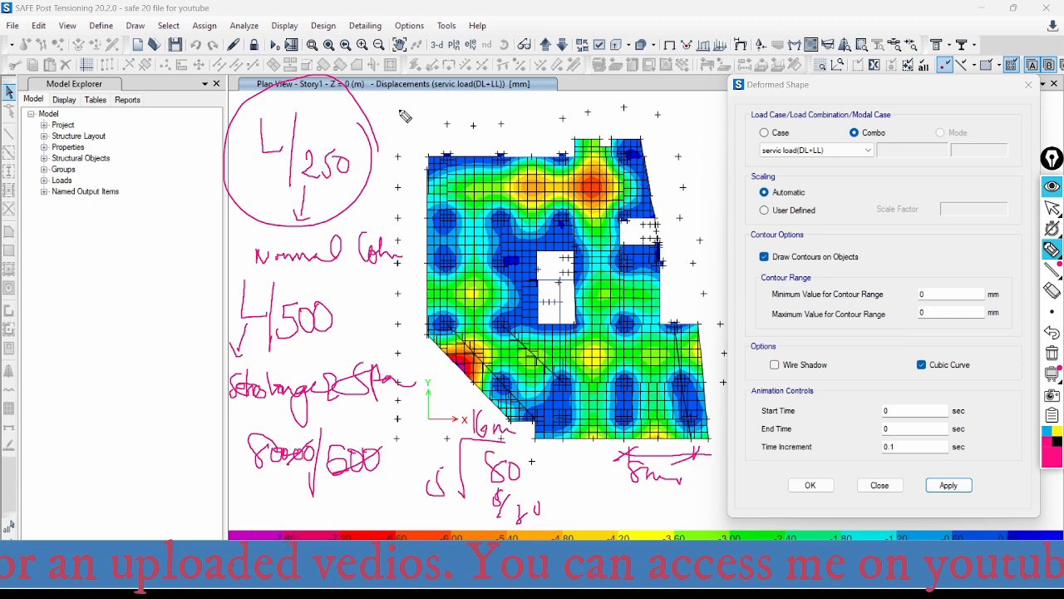
- Handwrite the allowable deflection of 16 mm above the plot, then underline and circle it
{"action": "mouse_move", "coordinate": [386, 96]}
{"action": "left_mouse_down"}
{"action": "mouse_move", "coordinate": [382, 114]}
{"action": "mouse_move", "coordinate": [430, 104]}
{"action": "mouse_move", "coordinate": [478, 119]}
{"action": "mouse_move", "coordinate": [574, 91]}
{"action": "mouse_move", "coordinate": [599, 124]}
{"action": "mouse_move", "coordinate": [637, 101]}
{"action": "left_mouse_up"}
{"action": "left_click_drag", "start_coordinate": [623, 109], "coordinate": [639, 108]}
{"action": "left_click_drag", "start_coordinate": [490, 395], "coordinate": [481, 438]}
{"action": "mouse_move", "coordinate": [659, 91]}
{"action": "left_mouse_down"}
{"action": "mouse_move", "coordinate": [661, 117]}
{"action": "mouse_move", "coordinate": [687, 109]}
{"action": "mouse_move", "coordinate": [736, 125]}
{"action": "left_mouse_up"}
{"action": "mouse_move", "coordinate": [663, 131]}
{"action": "left_mouse_down"}
{"action": "mouse_move", "coordinate": [731, 131]}
{"action": "mouse_move", "coordinate": [710, 145]}
{"action": "left_mouse_up"}
{"action": "left_click_drag", "start_coordinate": [163, 490], "coordinate": [152, 538]}
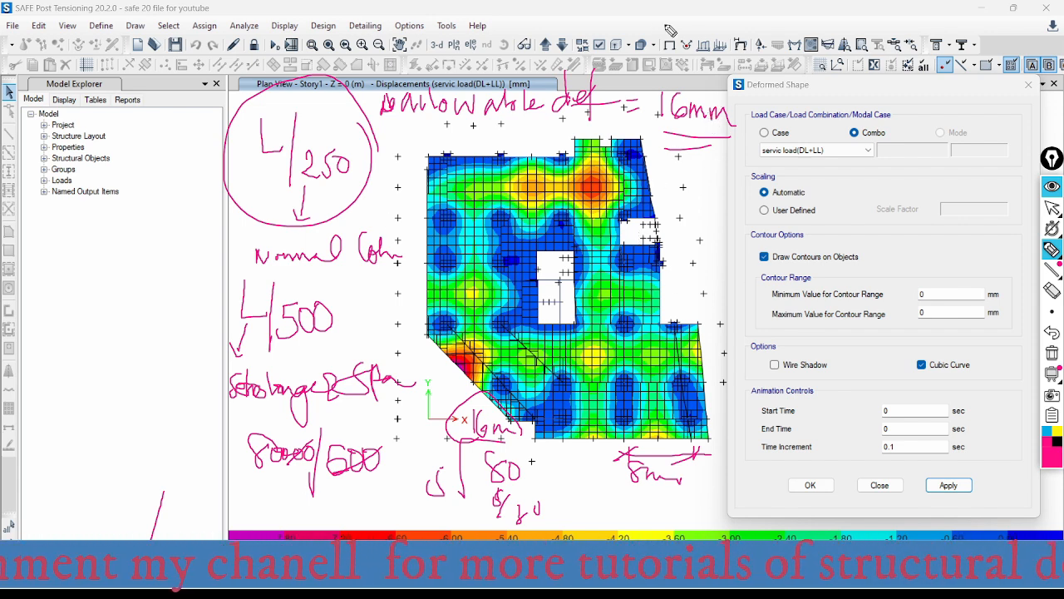
{"action": "mouse_move", "coordinate": [409, 125]}
{"action": "left_mouse_down"}
{"action": "mouse_move", "coordinate": [699, 137]}
{"action": "mouse_move", "coordinate": [737, 125]}
{"action": "mouse_move", "coordinate": [674, 77]}
{"action": "mouse_move", "coordinate": [690, 135]}
{"action": "left_mouse_up"}
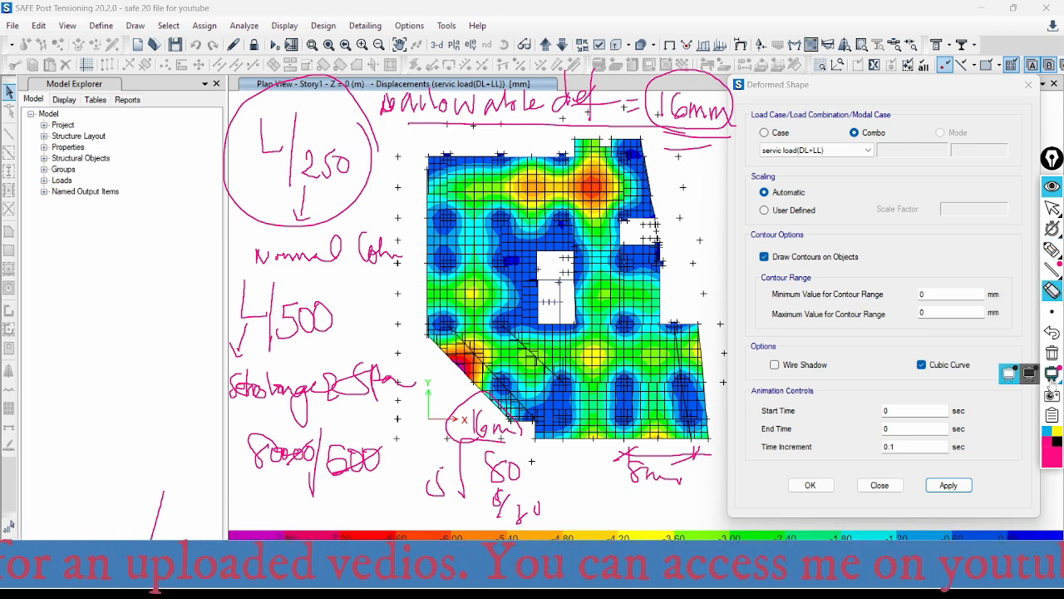
- Clear all pen annotations, return to the normal pointer and close the Deformed Shape dialog
{"action": "left_click", "coordinate": [1051, 353]}
{"action": "left_click", "coordinate": [1051, 207]}
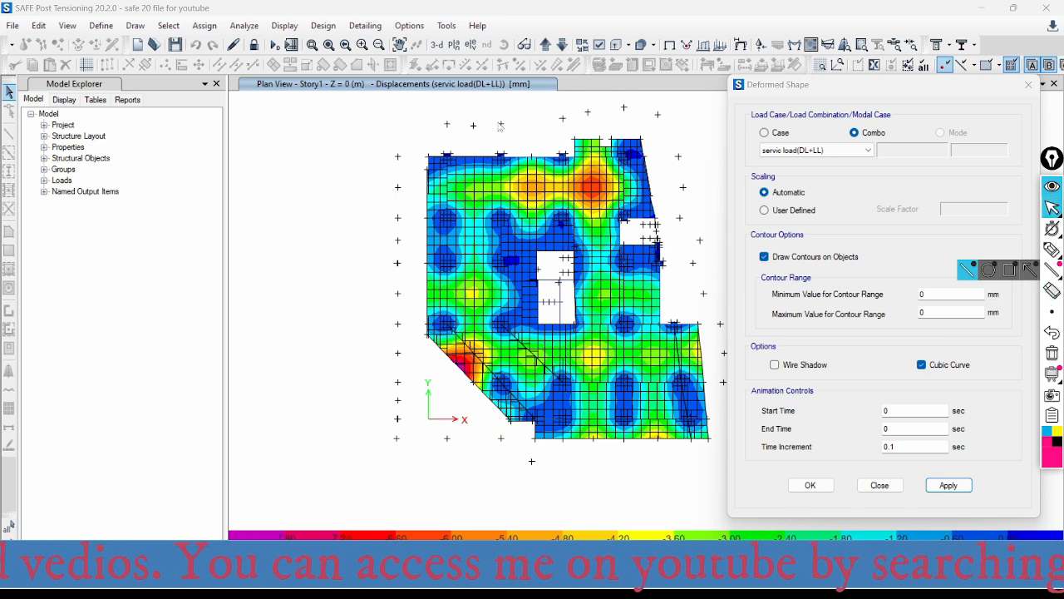
{"action": "left_click", "coordinate": [1029, 85]}
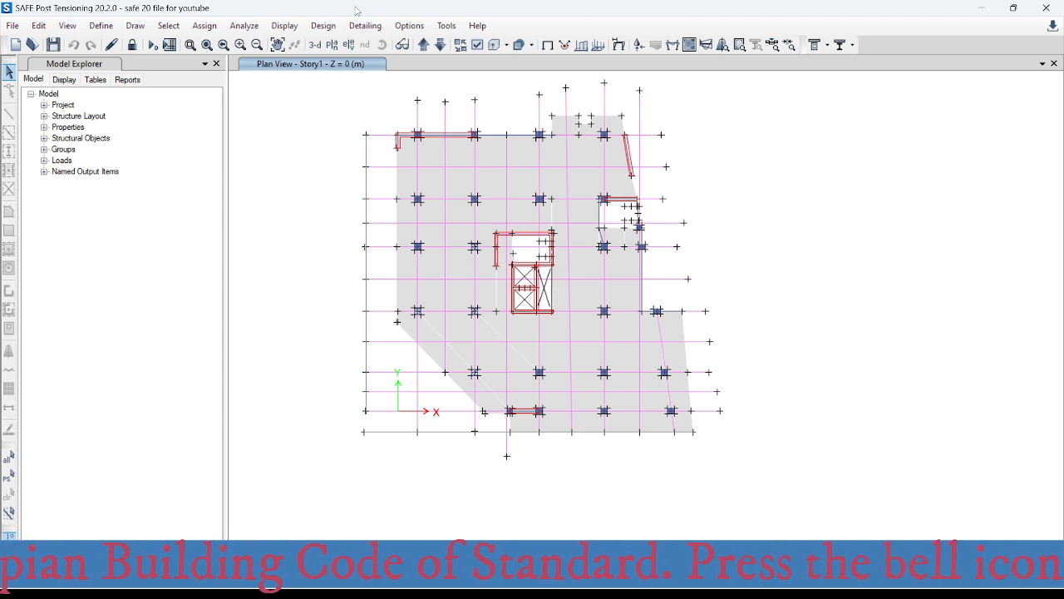
- Open the concrete slab/beam design preferences and check the design code choices, keeping Eurocode 2-2004
{"action": "left_click", "coordinate": [324, 27]}
{"action": "mouse_move", "coordinate": [350, 50]}
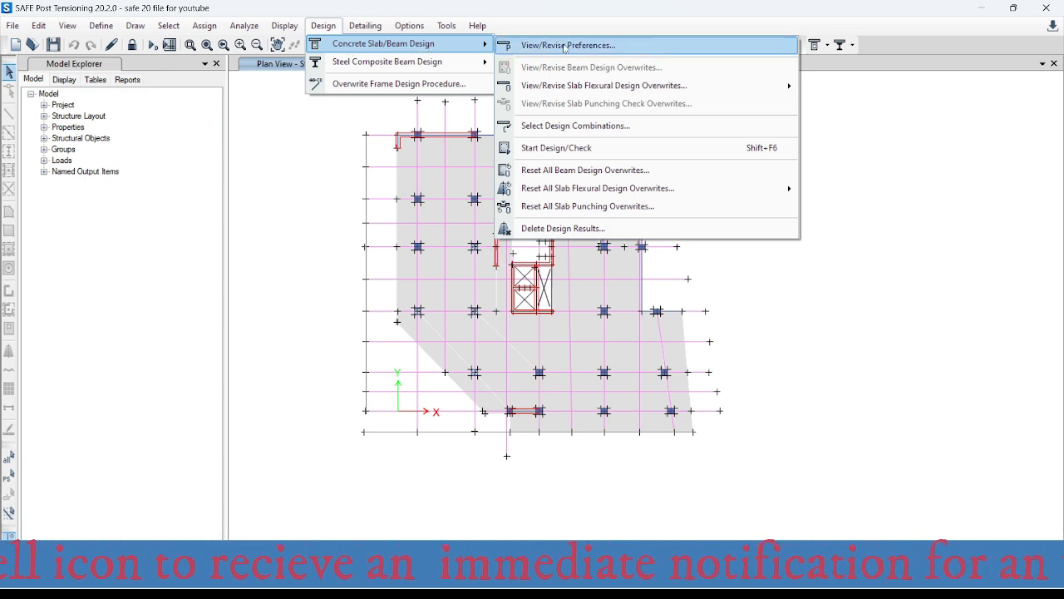
{"action": "left_click", "coordinate": [609, 47]}
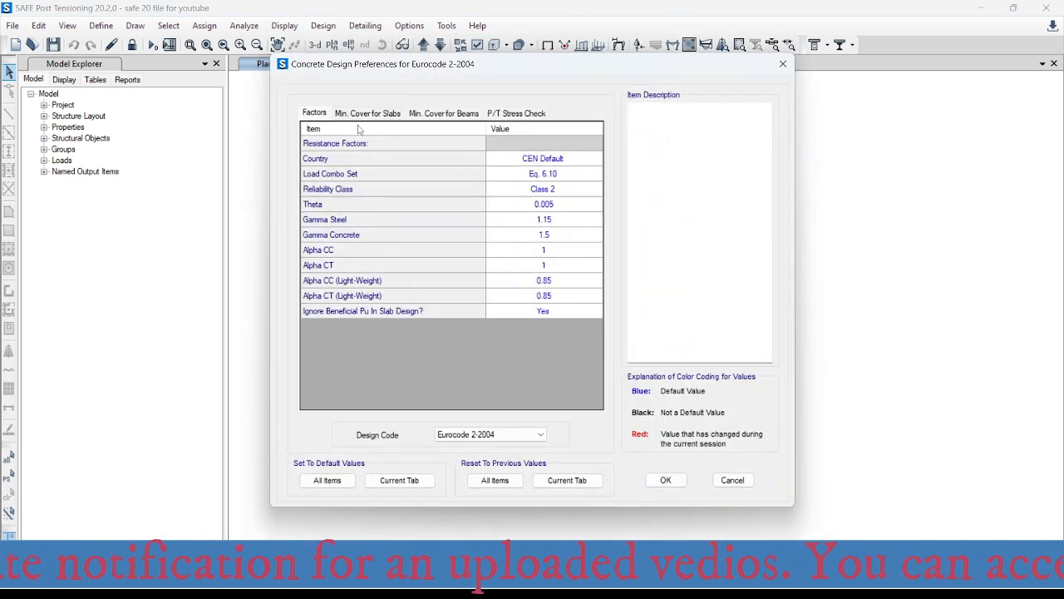
{"action": "left_click", "coordinate": [519, 437]}
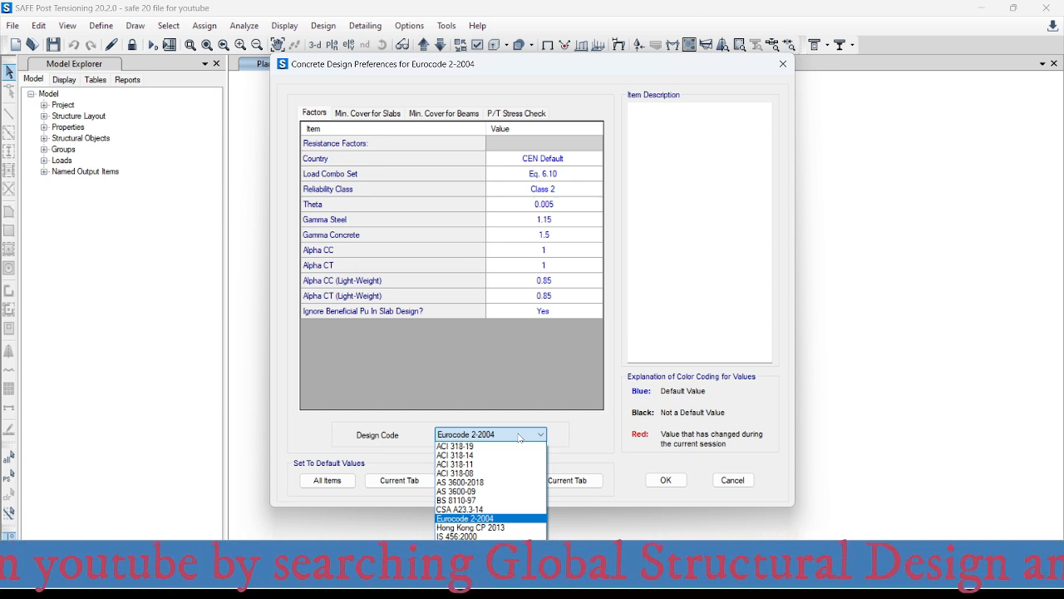
{"action": "left_click", "coordinate": [519, 435]}
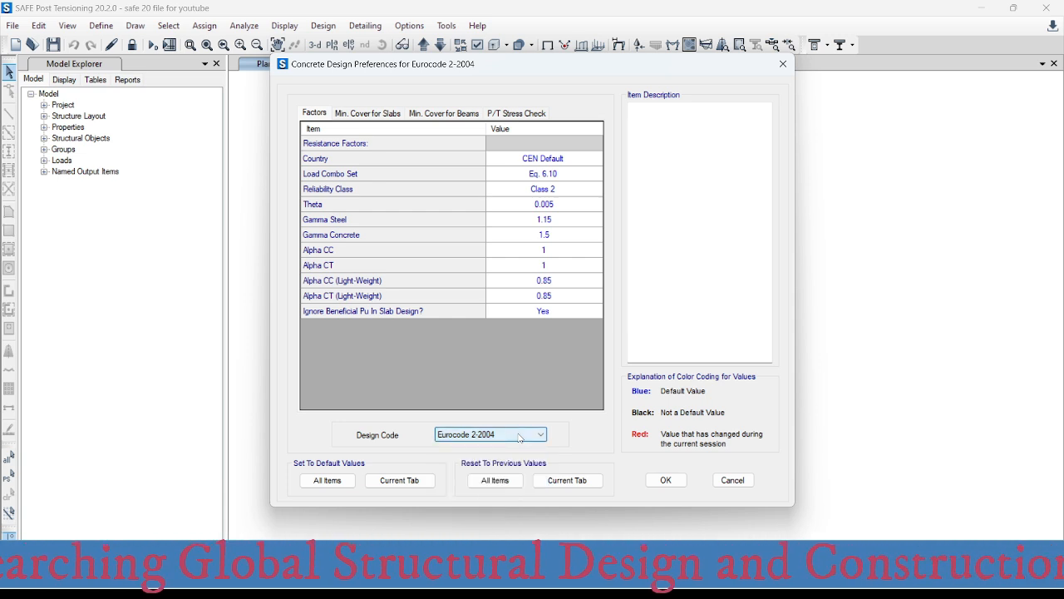
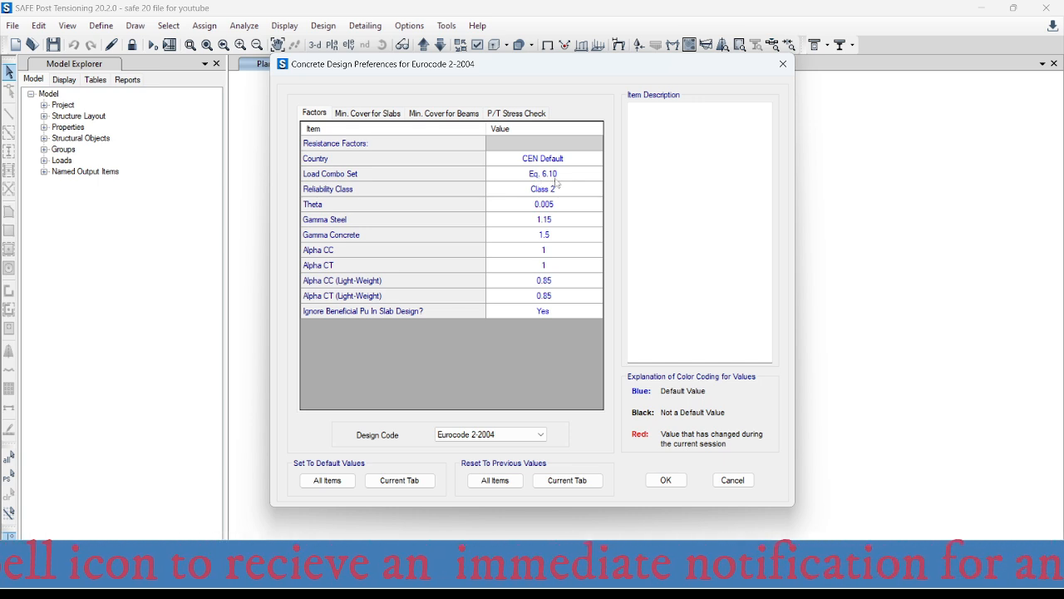
- Check the Load Combo Set choices in the design factors, keeping Eq. 6.10
{"action": "left_click", "coordinate": [590, 176]}
{"action": "left_click", "coordinate": [596, 174]}
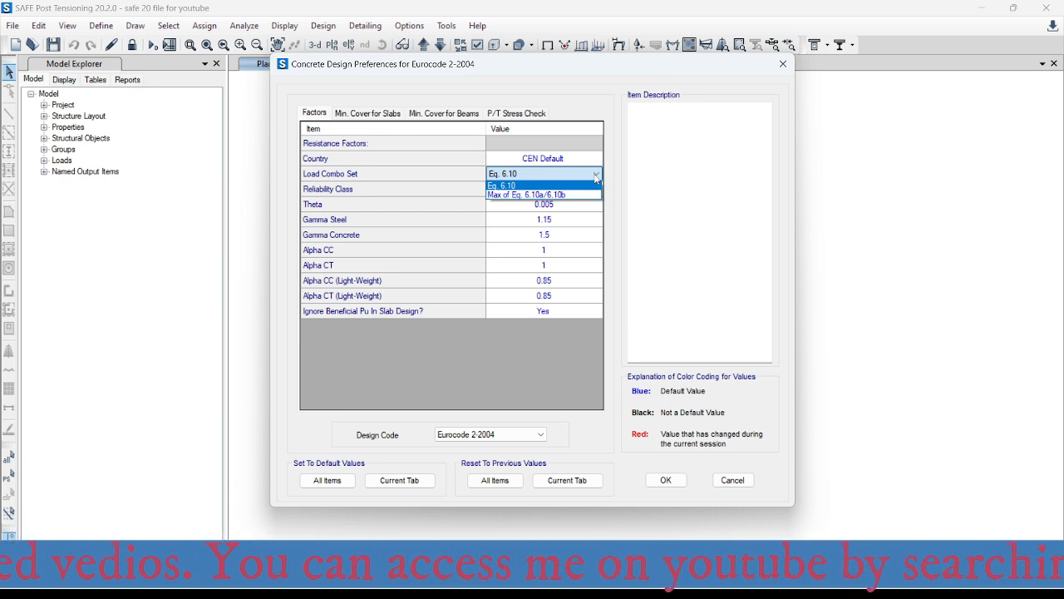
{"action": "left_click", "coordinate": [533, 184]}
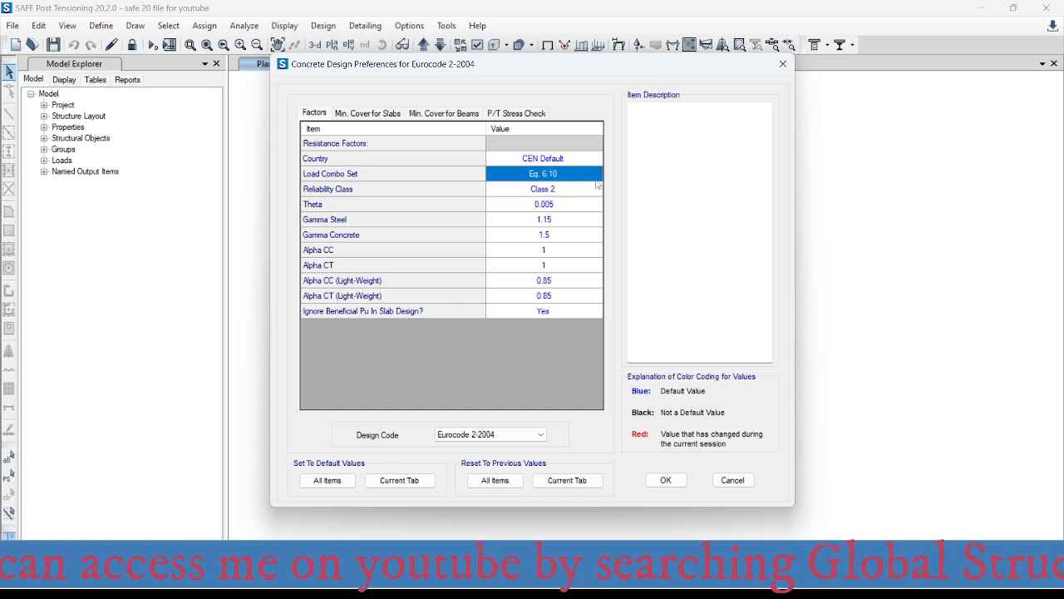
{"action": "left_click", "coordinate": [448, 195]}
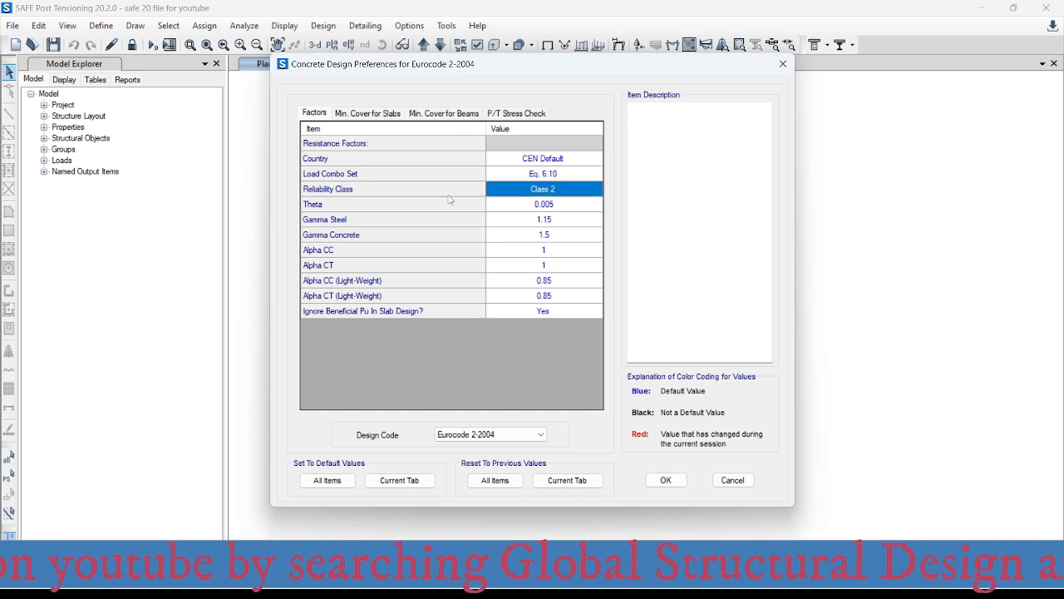
{"action": "left_click", "coordinate": [582, 175]}
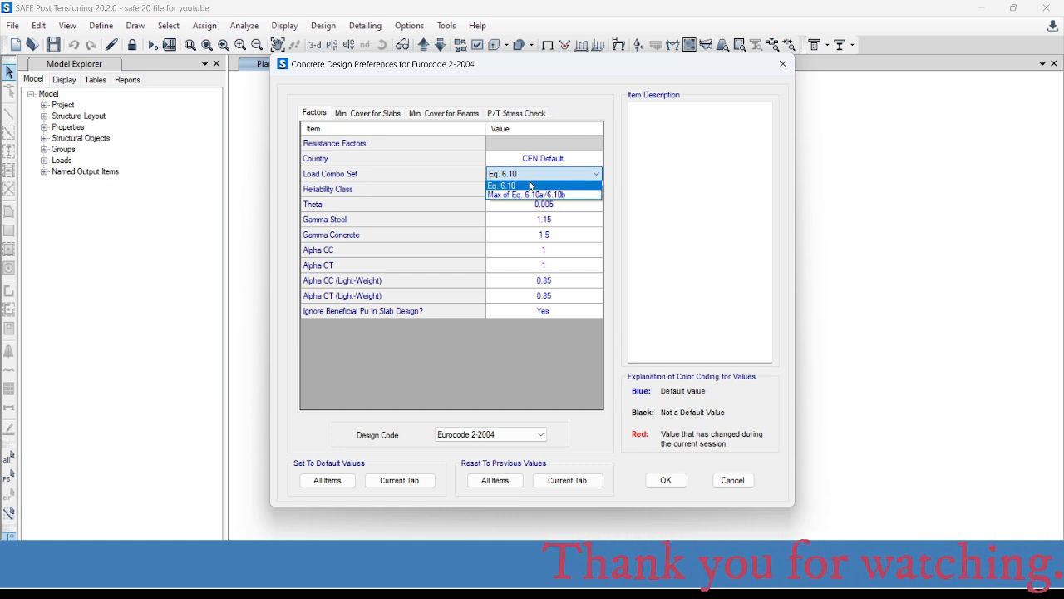
{"action": "left_click", "coordinate": [531, 185]}
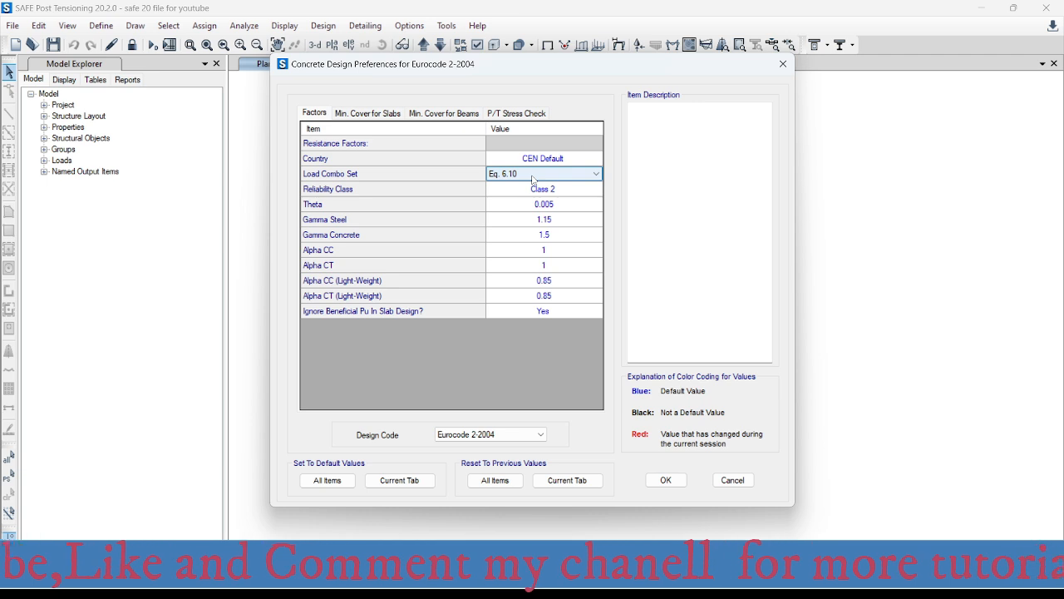
- Review the reliability class, theta and gamma steel factors without changing them
{"action": "left_click", "coordinate": [372, 193]}
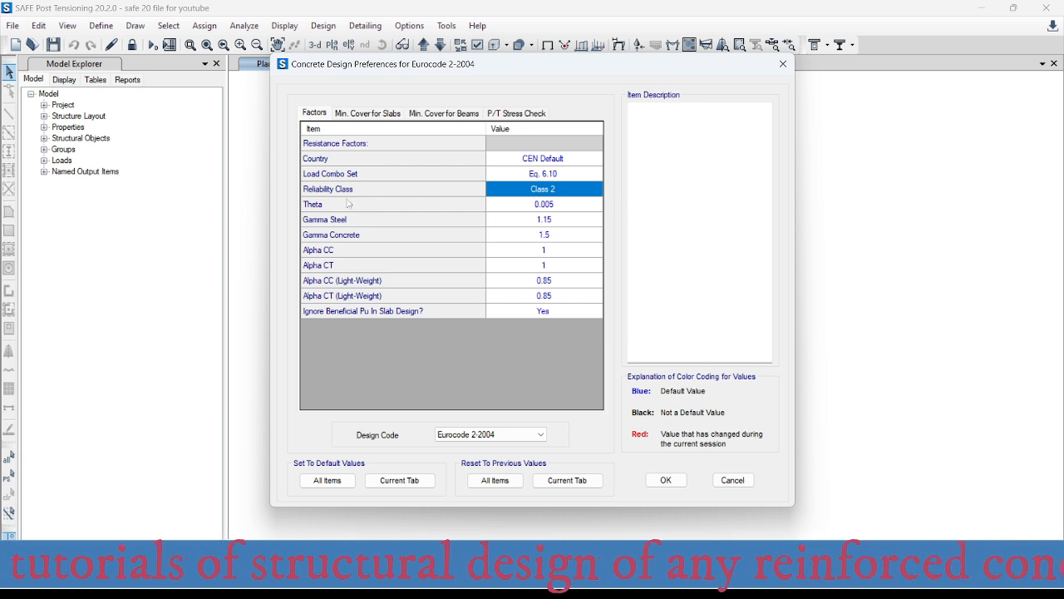
{"action": "left_click", "coordinate": [330, 206]}
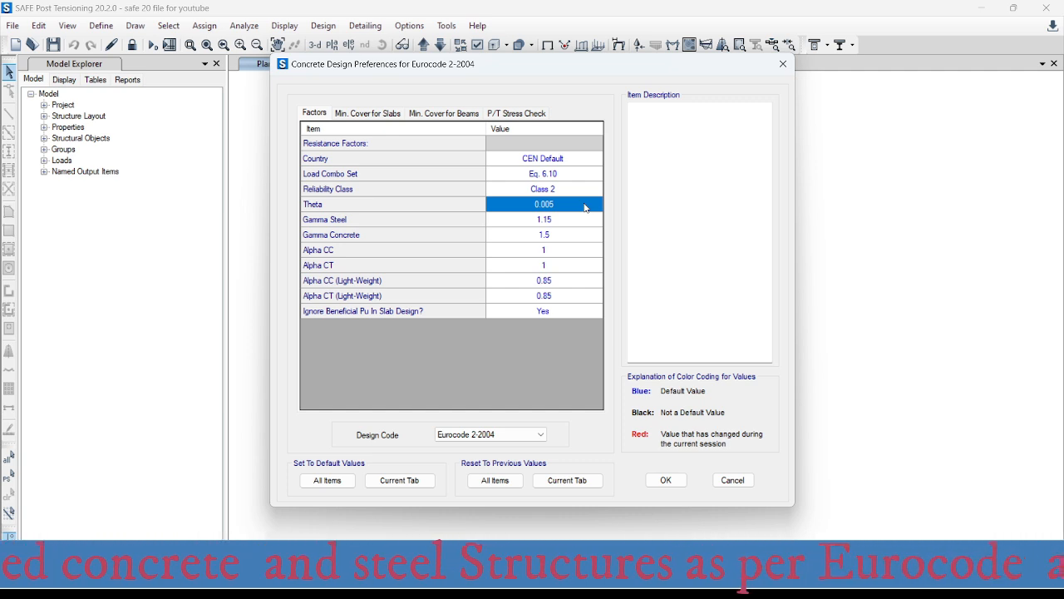
{"action": "left_click", "coordinate": [580, 204]}
{"action": "left_click", "coordinate": [581, 203]}
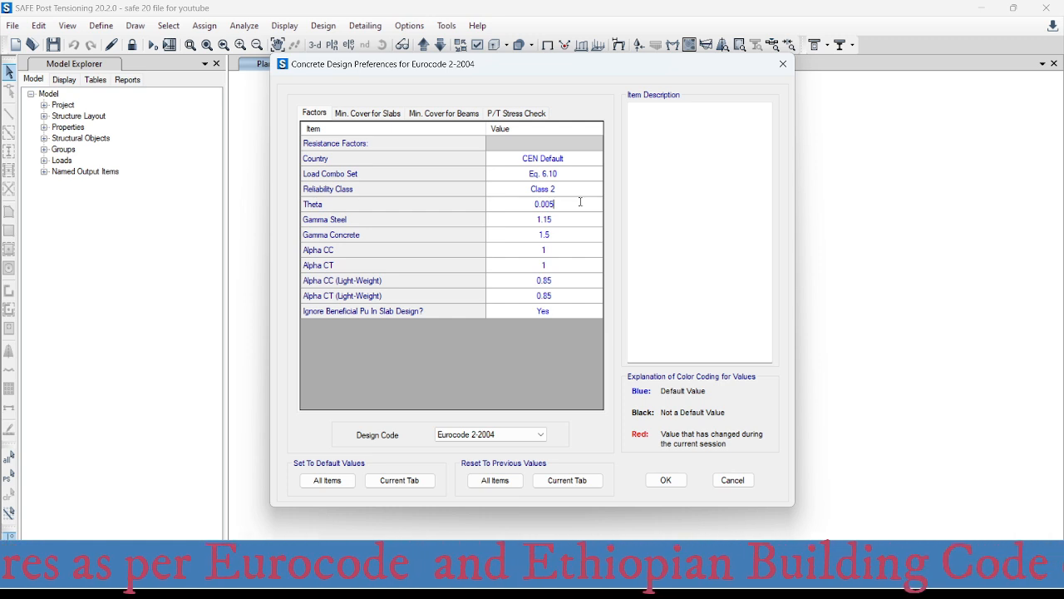
{"action": "left_click", "coordinate": [562, 220]}
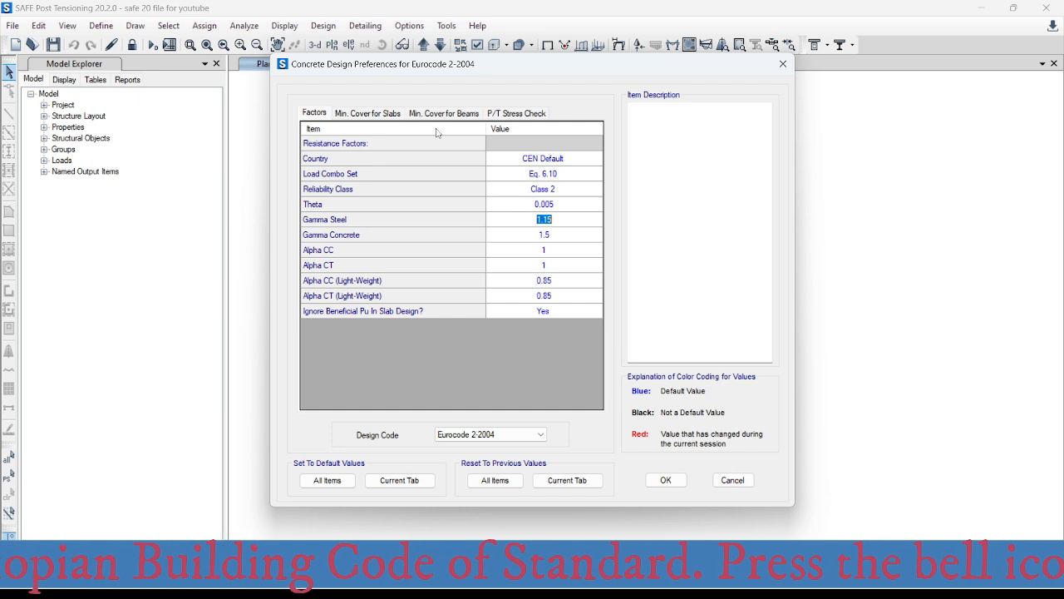
- Open the minimum cover settings for slabs and inspect the top clear cover value, dismissing the calculator
{"action": "left_click", "coordinate": [361, 114]}
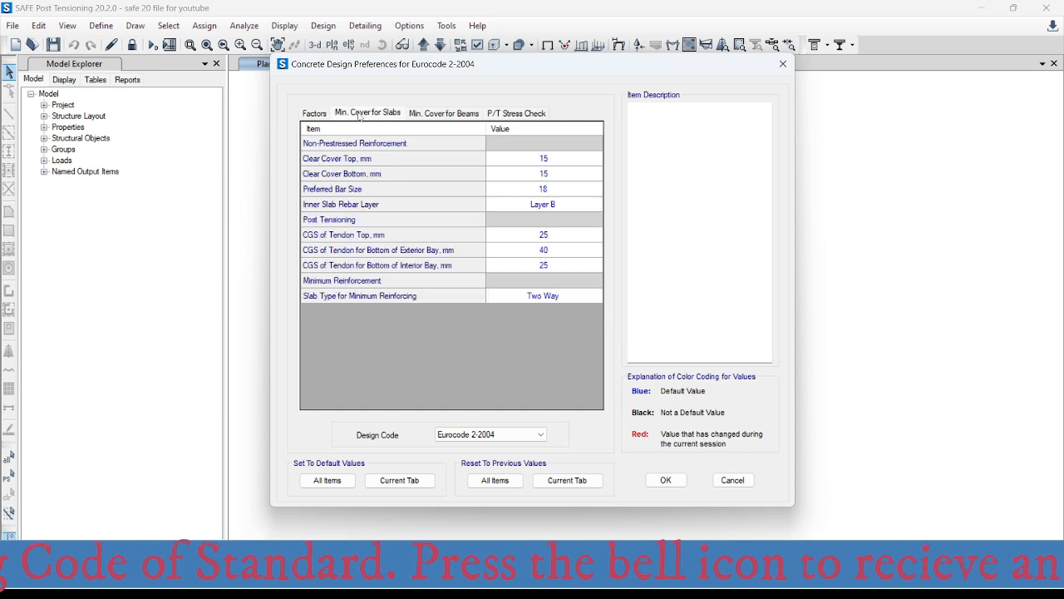
{"action": "left_click", "coordinate": [552, 163]}
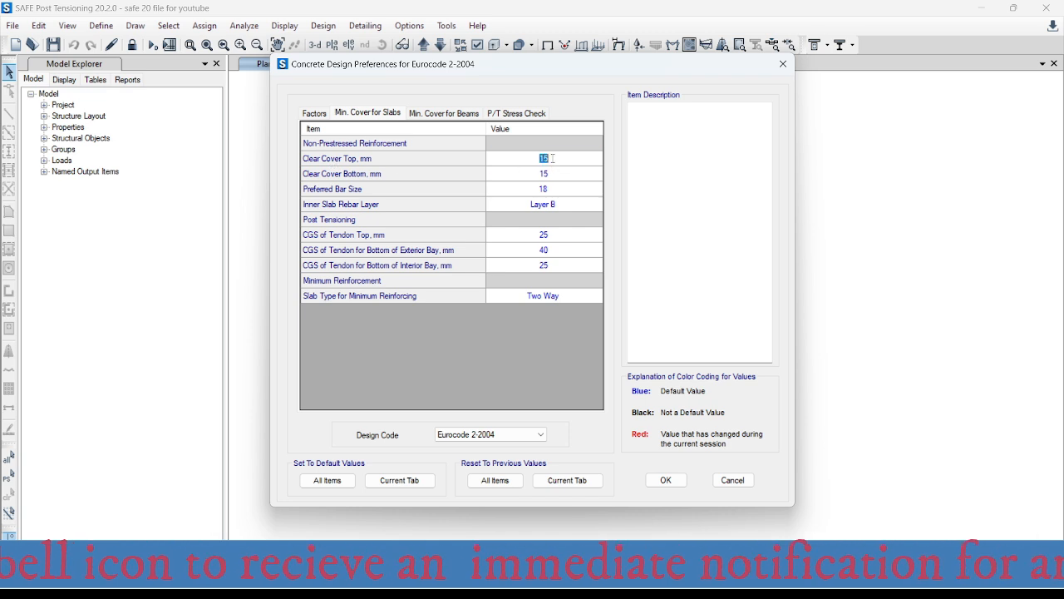
{"action": "key", "text": "shift+Return"}
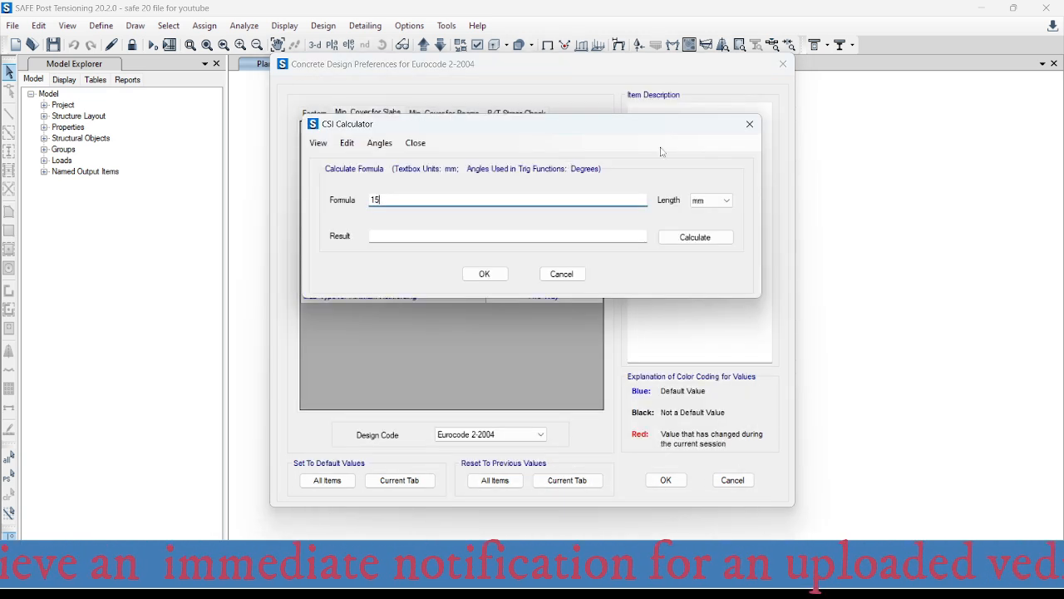
{"action": "left_click", "coordinate": [747, 124]}
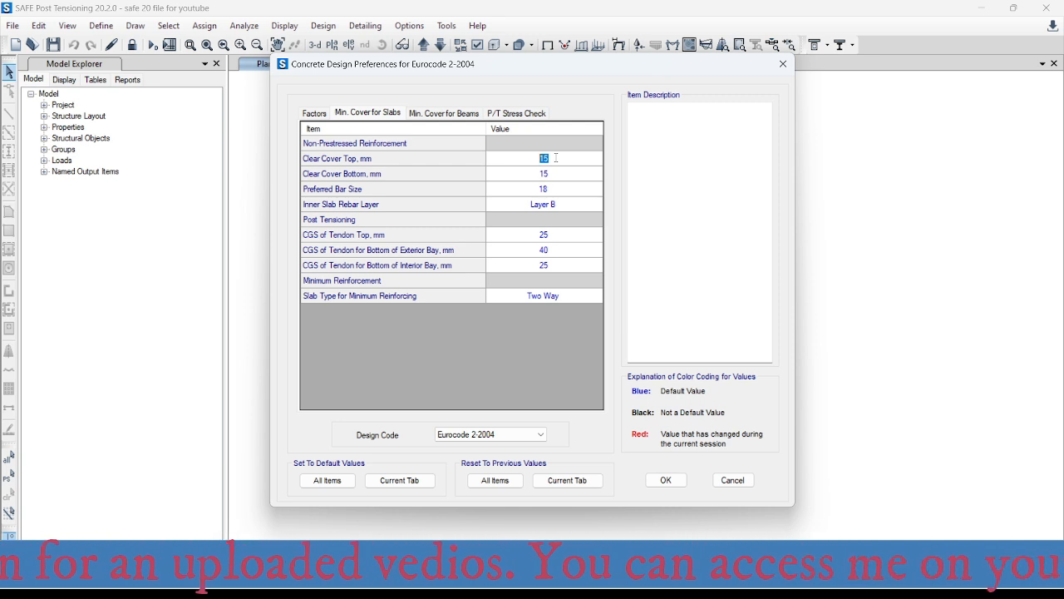
- Set the slab's top and bottom clear covers to 20 mm
{"action": "left_click", "coordinate": [556, 157]}
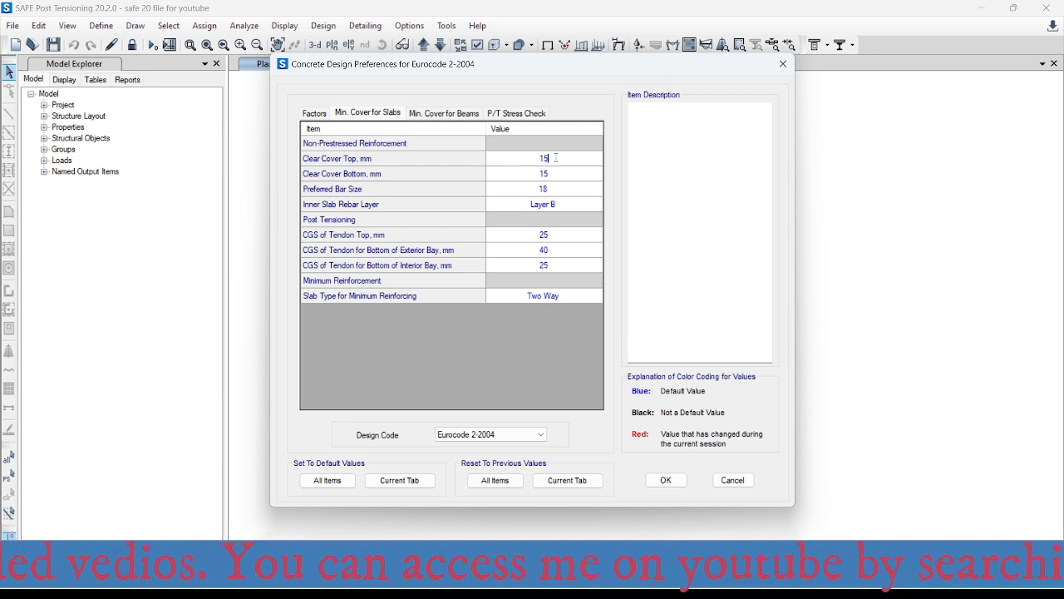
{"action": "left_click_drag", "start_coordinate": [556, 158], "coordinate": [540, 158]}
{"action": "type", "text": "20"}
{"action": "left_click_drag", "start_coordinate": [555, 174], "coordinate": [512, 174]}
{"action": "type", "text": "20"}
{"action": "key", "text": "Return"}
- Set the slab's top and bottom clear covers to 15 mm
{"action": "left_click", "coordinate": [552, 163]}
{"action": "type", "text": "15"}
{"action": "left_click", "coordinate": [525, 171]}
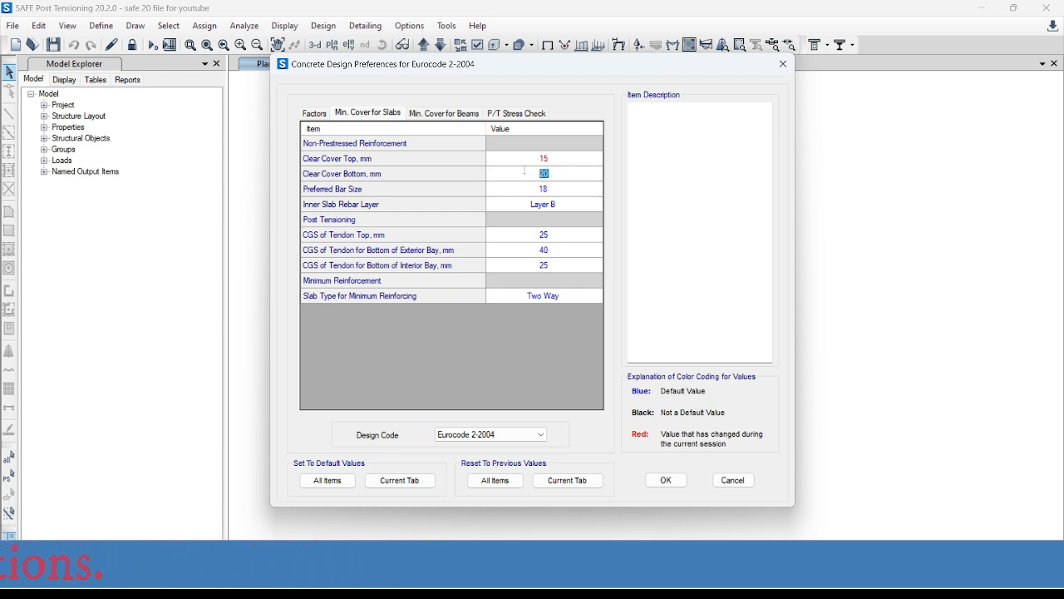
{"action": "type", "text": "15"}
- Set the preferred bar size for slabs to 16
{"action": "left_click", "coordinate": [555, 189]}
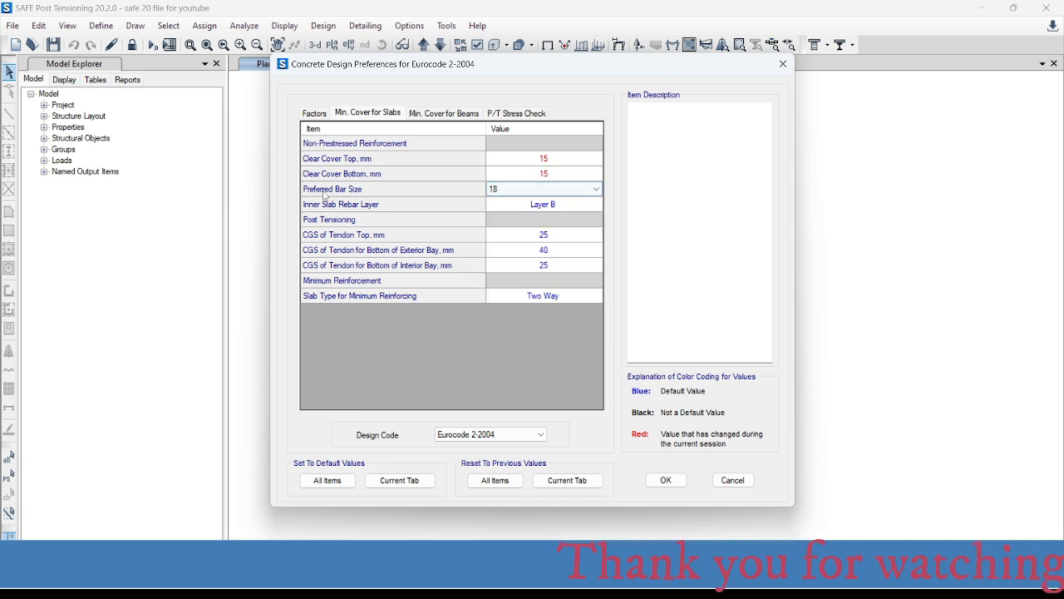
{"action": "left_click", "coordinate": [533, 191]}
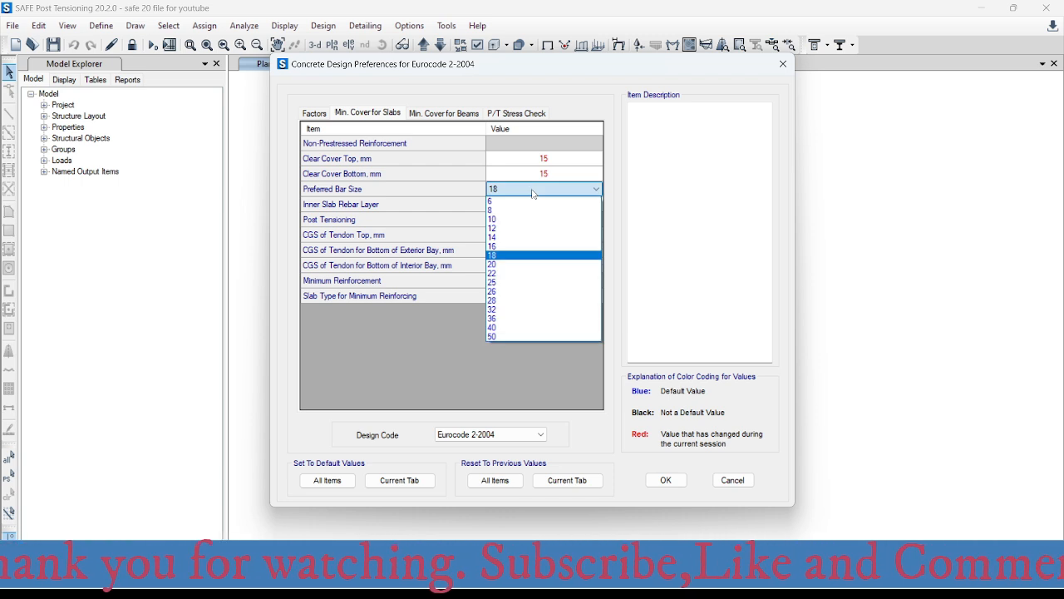
{"action": "left_click", "coordinate": [541, 246]}
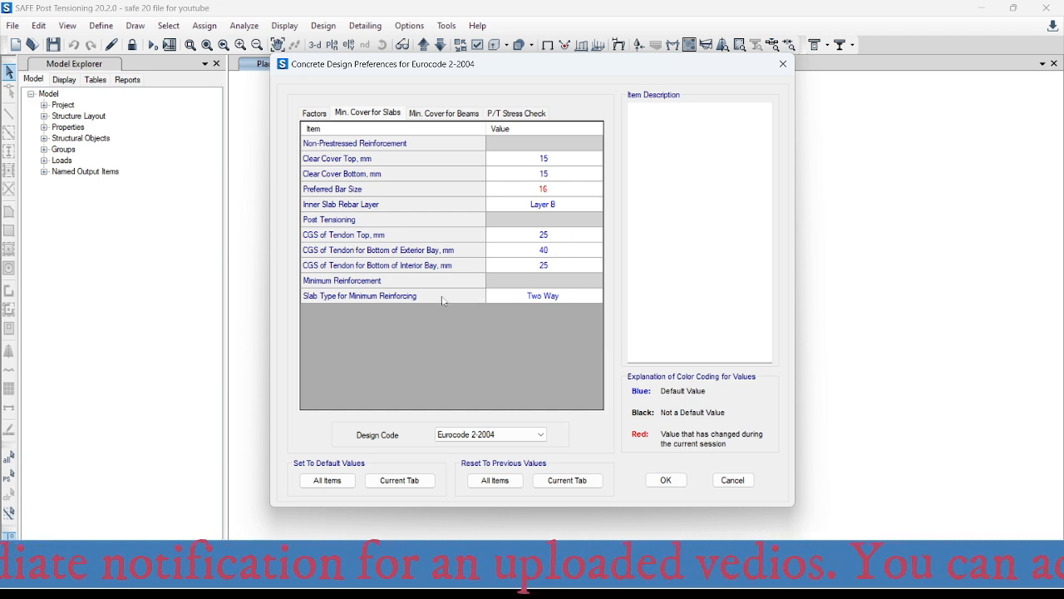
- Keep Two Way as the slab type for minimum reinforcing and accept the concrete design preferences
{"action": "left_click", "coordinate": [570, 299]}
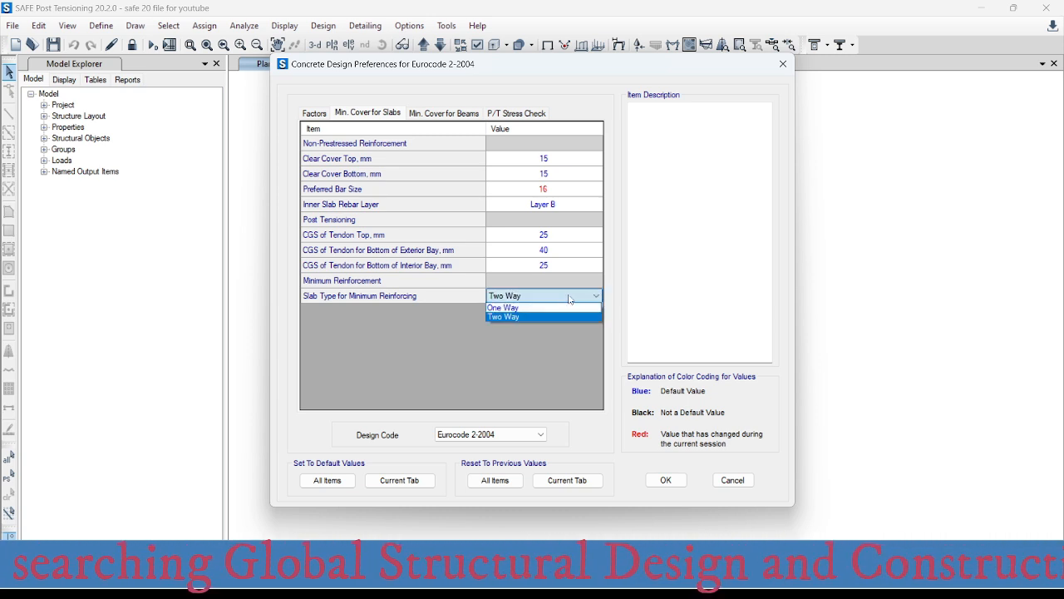
{"action": "left_click", "coordinate": [570, 297]}
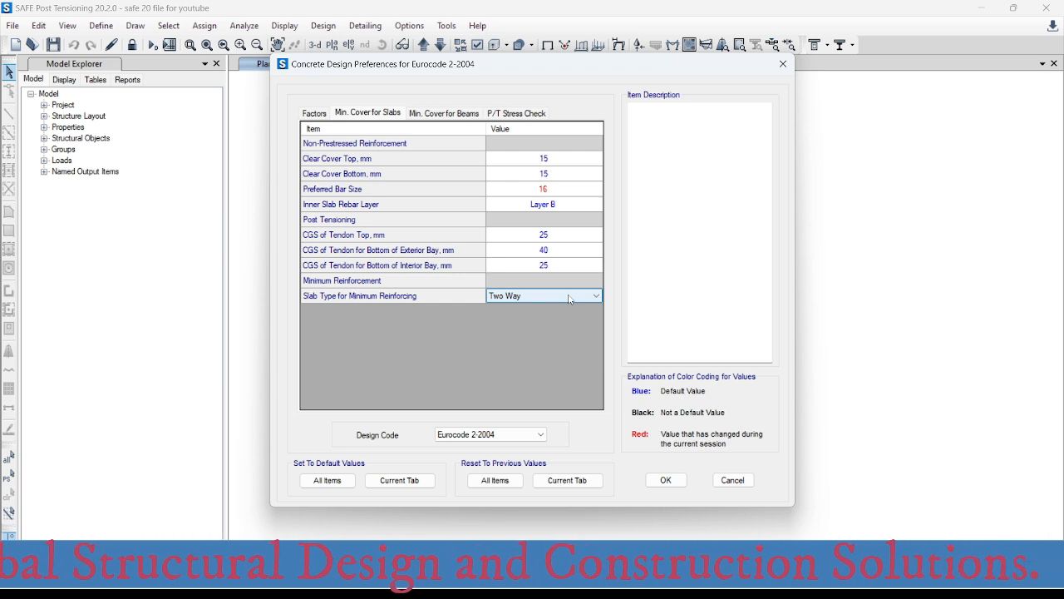
{"action": "left_click", "coordinate": [569, 297]}
{"action": "left_click", "coordinate": [569, 296]}
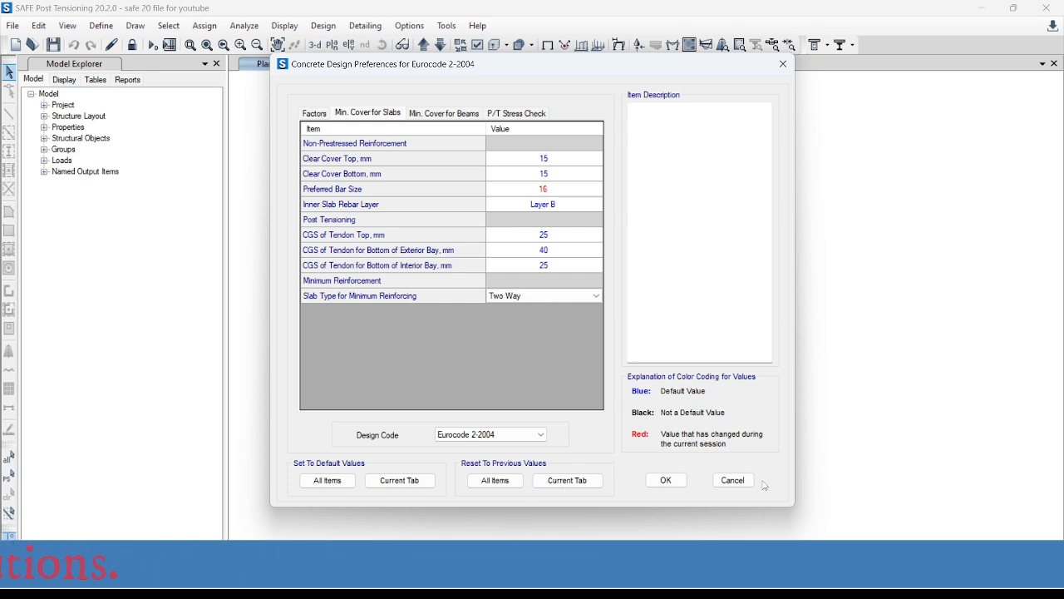
{"action": "left_click", "coordinate": [666, 480]}
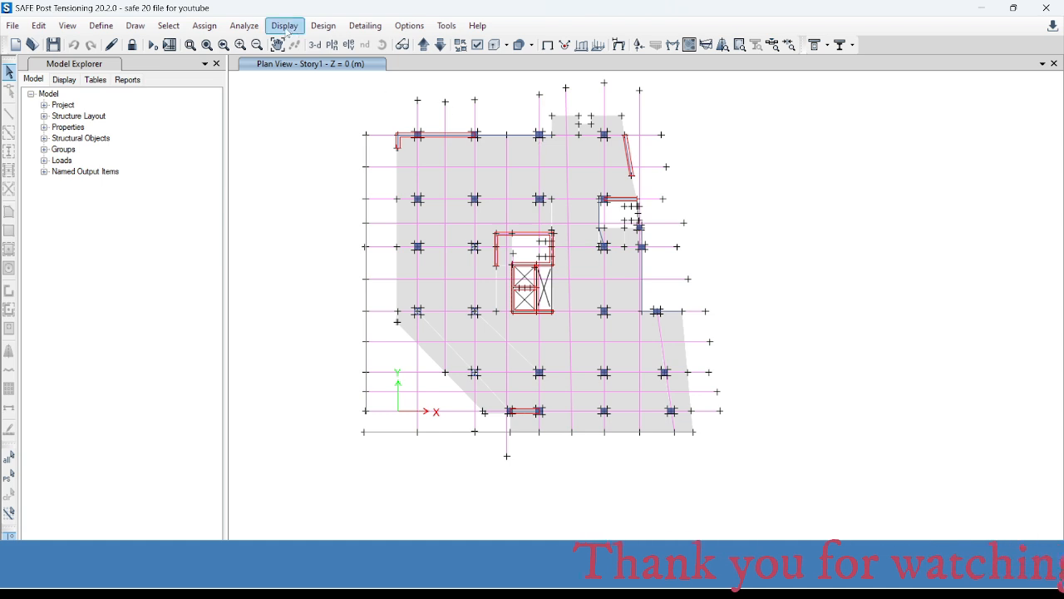
- Reopen the concrete design preferences, review the slab cover, beam cover, P/T stress check and factor settings, and accept them
{"action": "left_click", "coordinate": [323, 26]}
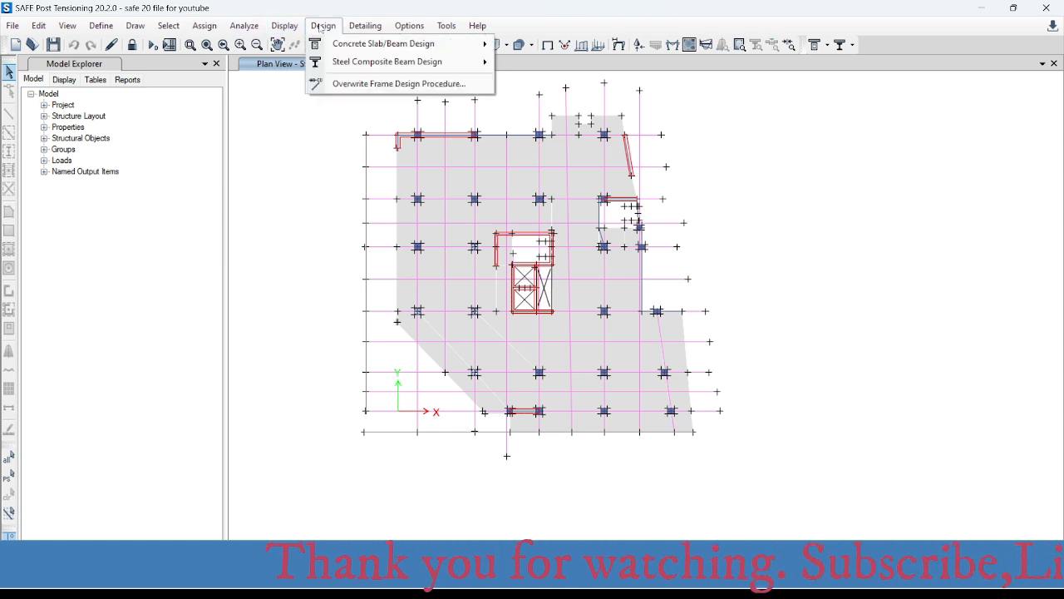
{"action": "mouse_move", "coordinate": [383, 43]}
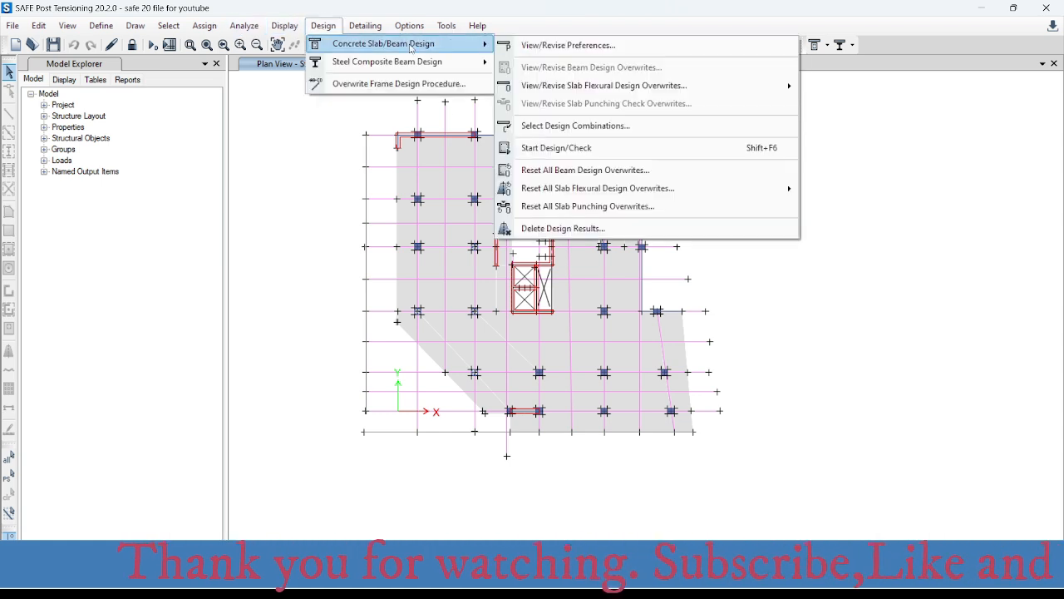
{"action": "left_click", "coordinate": [564, 43]}
{"action": "left_click", "coordinate": [359, 116]}
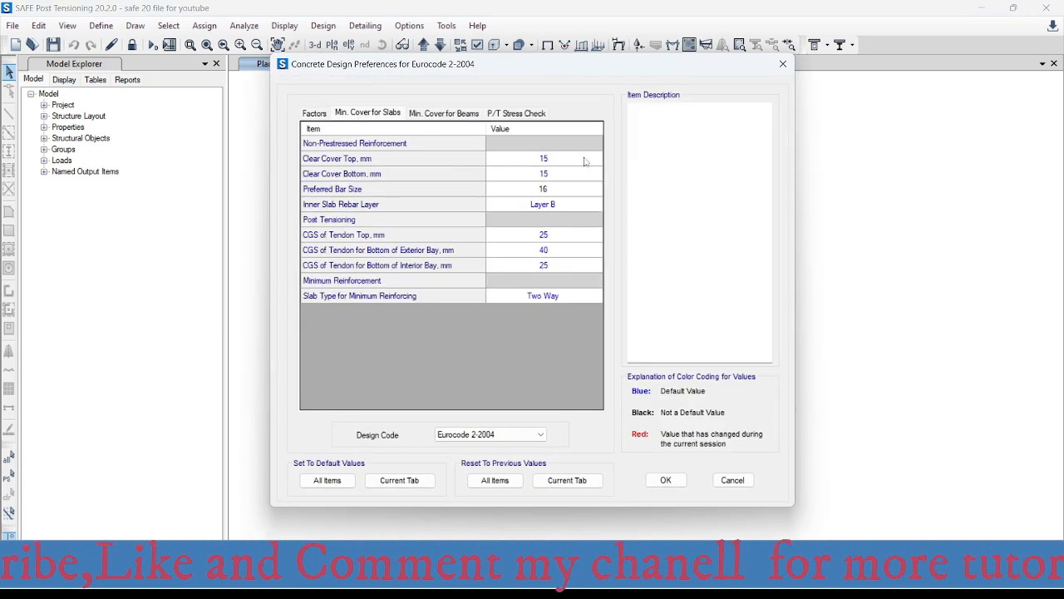
{"action": "left_click", "coordinate": [436, 115]}
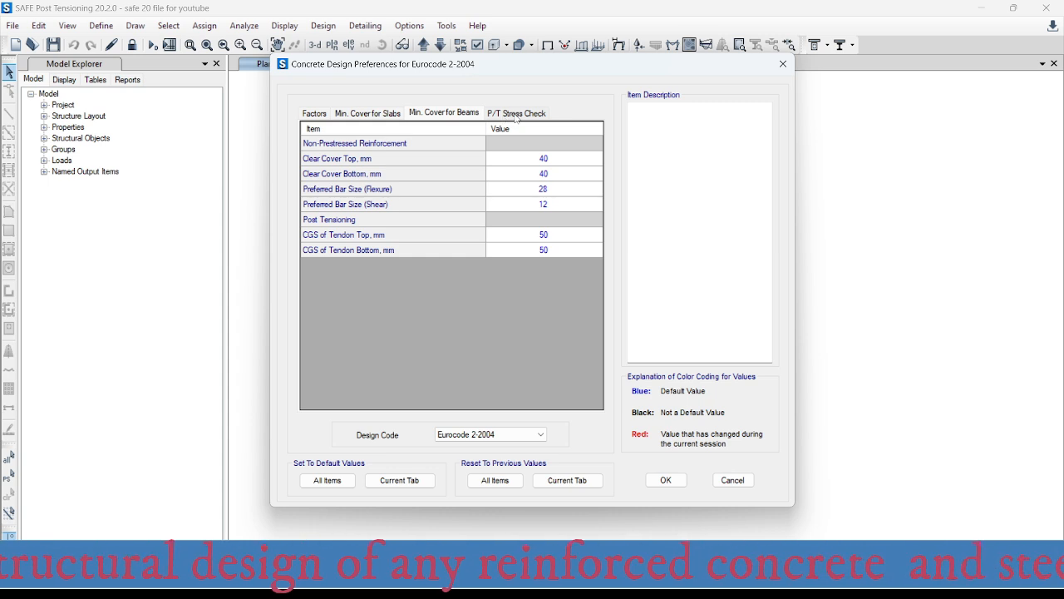
{"action": "left_click", "coordinate": [515, 116]}
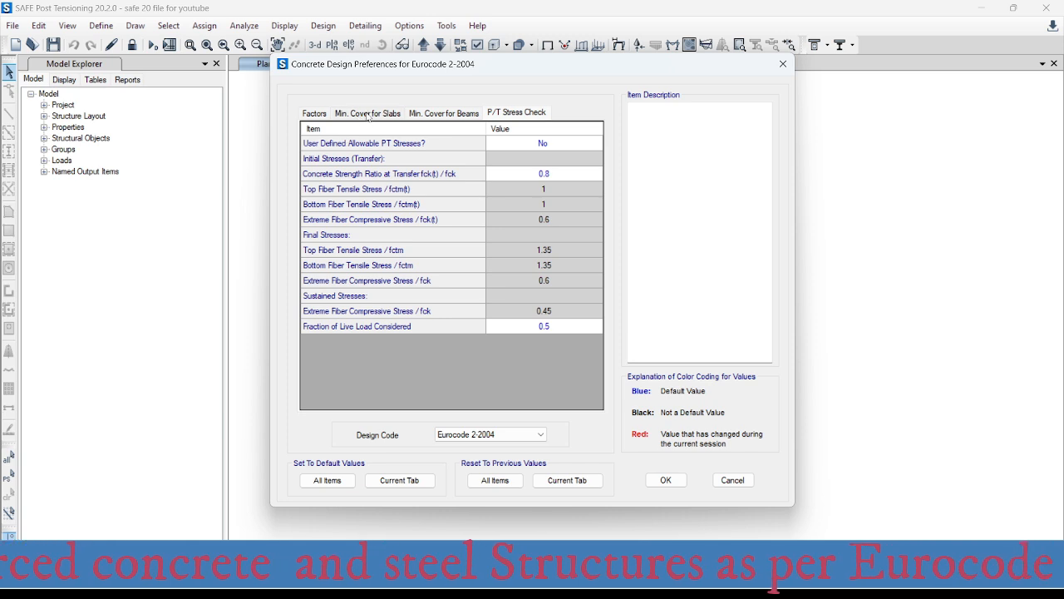
{"action": "left_click", "coordinate": [368, 114]}
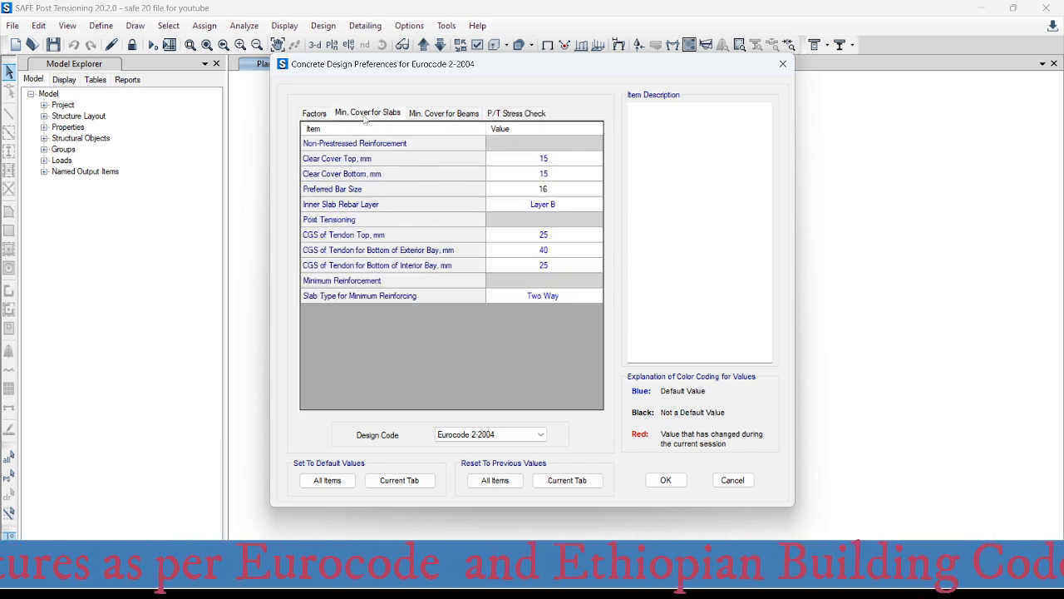
{"action": "left_click", "coordinate": [314, 114]}
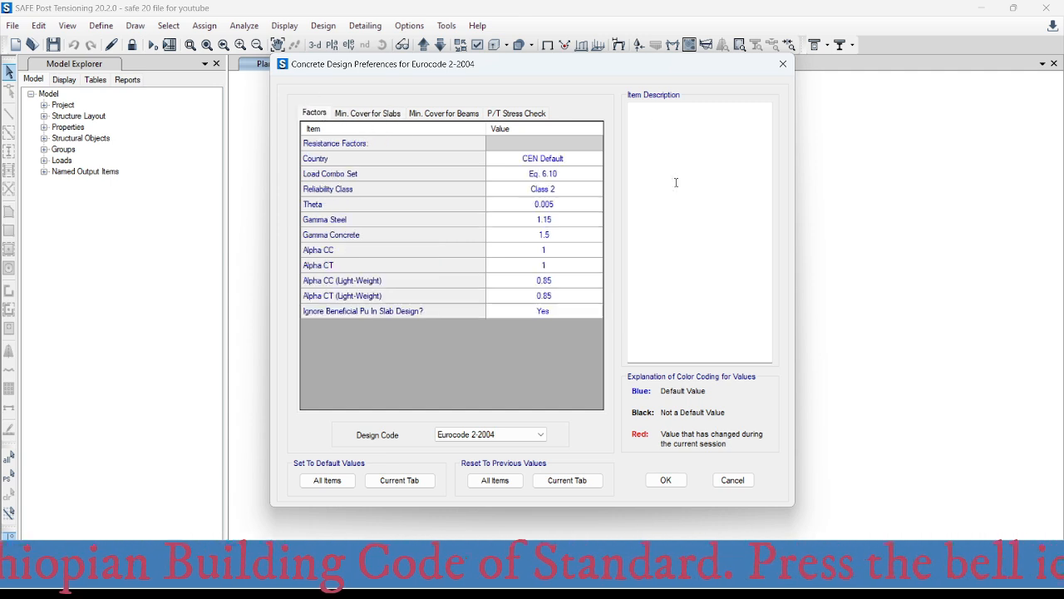
{"action": "left_click", "coordinate": [674, 483]}
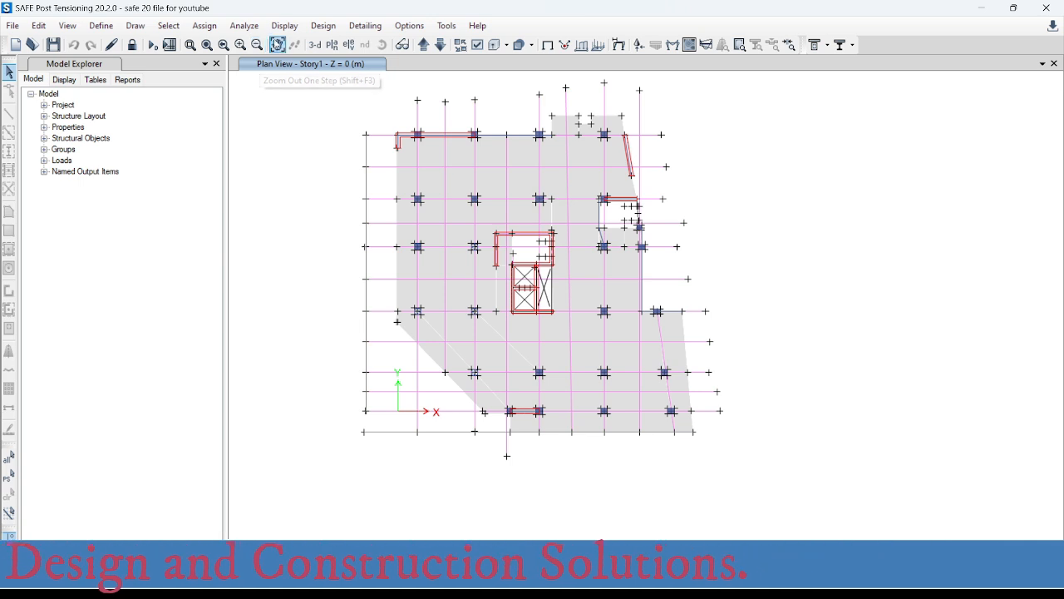
- Open the design load combinations selection for concrete slab/beam design and remove every combination from the design list
{"action": "left_click", "coordinate": [323, 25]}
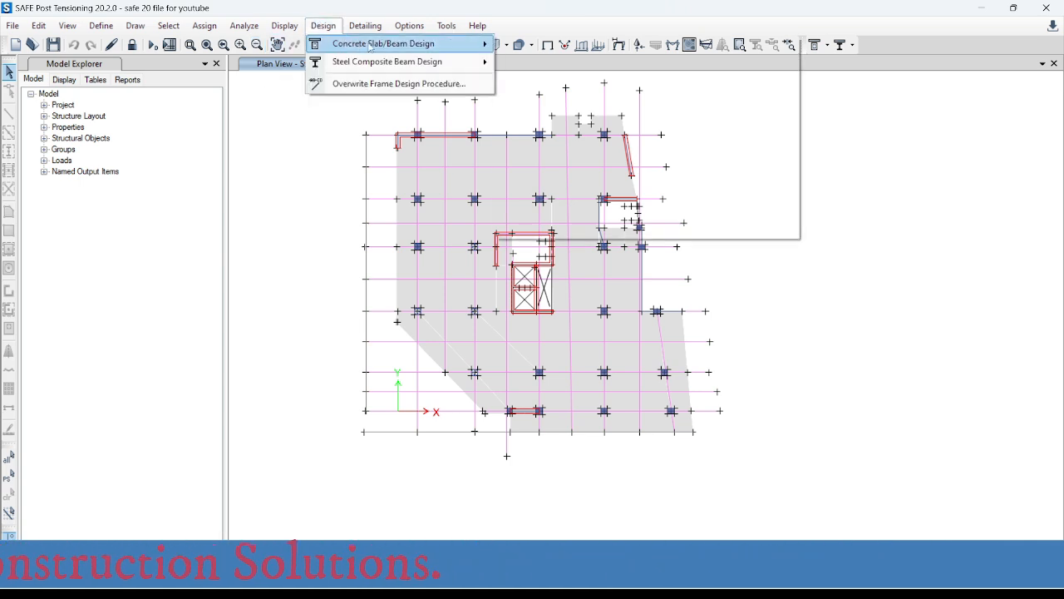
{"action": "mouse_move", "coordinate": [360, 46]}
{"action": "mouse_move", "coordinate": [577, 92]}
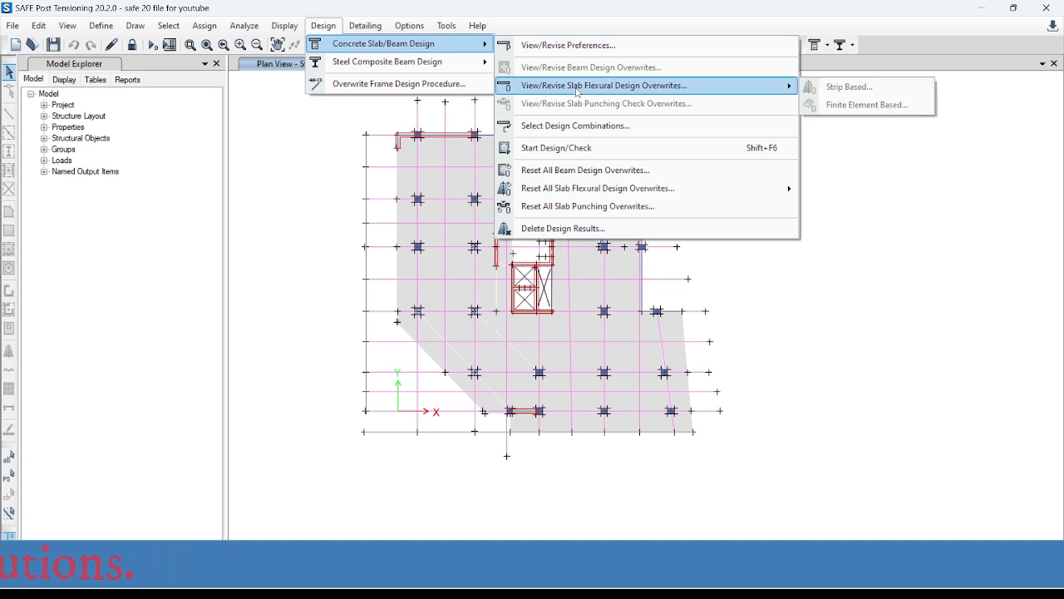
{"action": "left_click", "coordinate": [569, 131]}
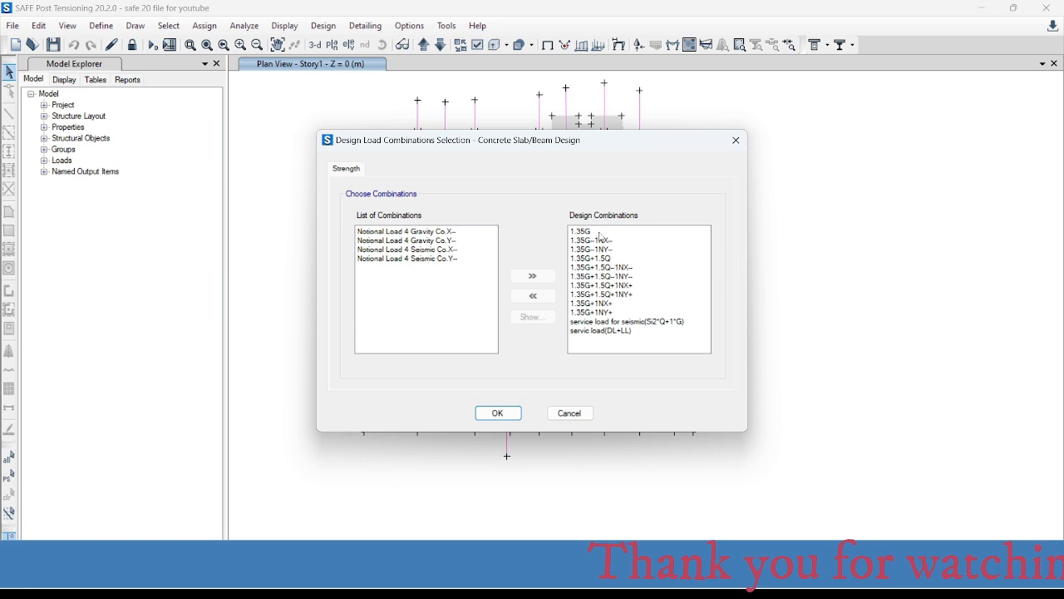
{"action": "left_click_drag", "start_coordinate": [596, 233], "coordinate": [604, 328]}
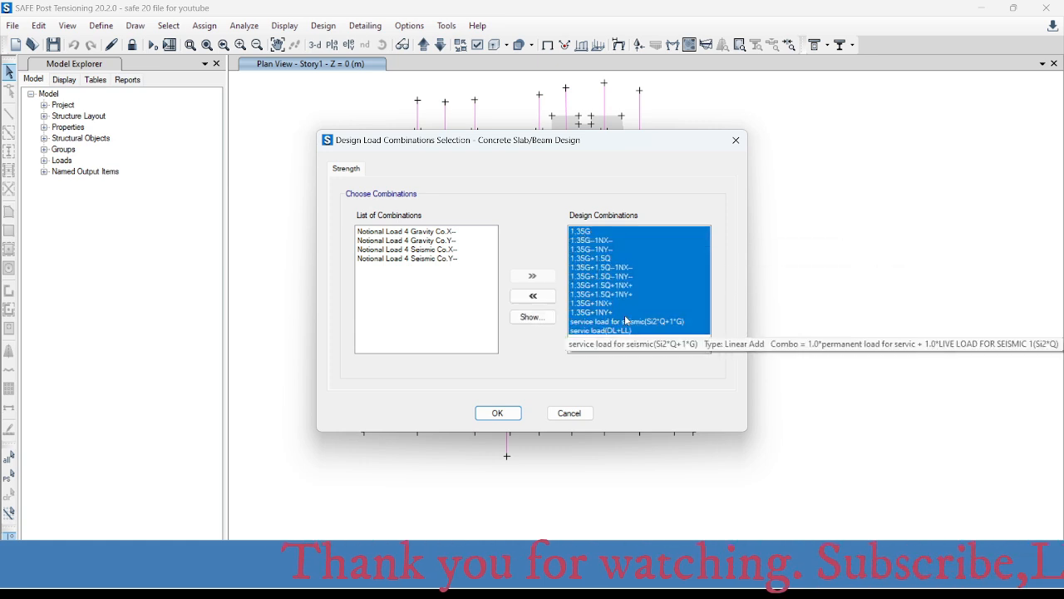
{"action": "left_click", "coordinate": [539, 296]}
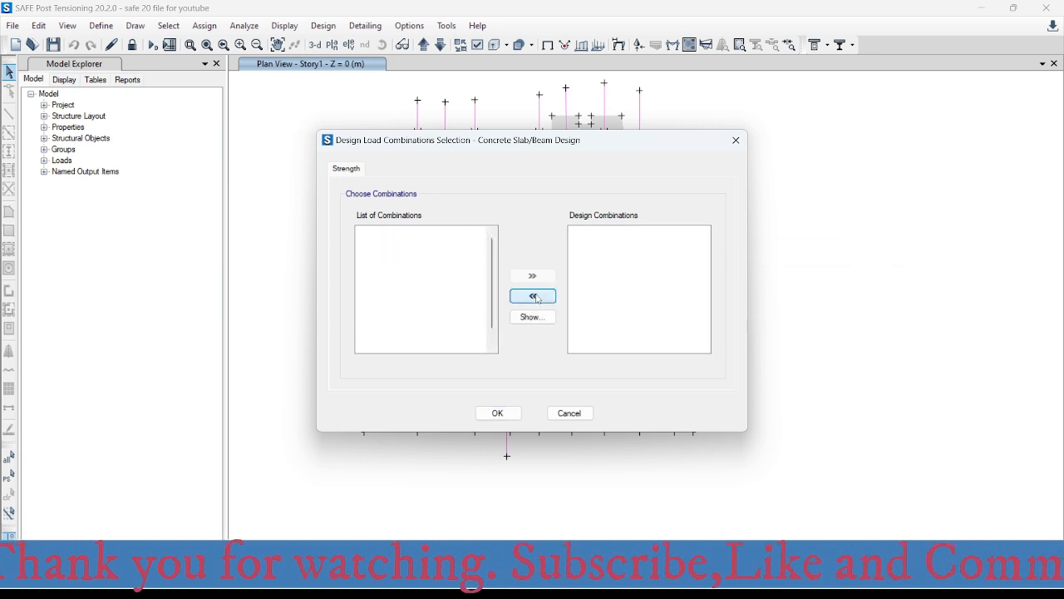
- Add all the 1.35G combinations to the design list, leaving out the notional load and two service load combinations
{"action": "left_click", "coordinate": [425, 232]}
{"action": "left_click_drag", "start_coordinate": [394, 233], "coordinate": [551, 289]}
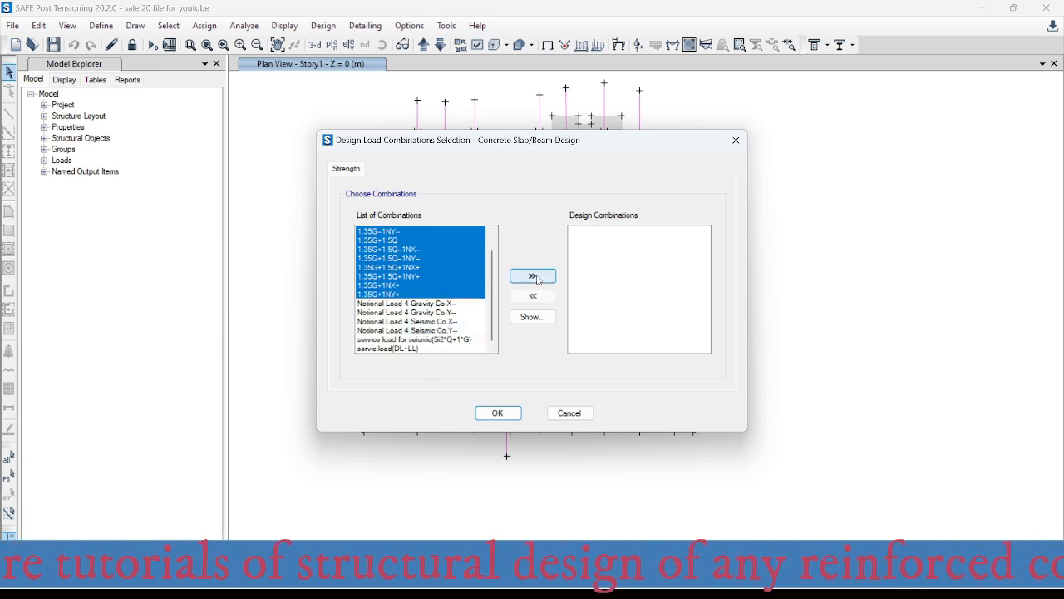
{"action": "left_click", "coordinate": [533, 276]}
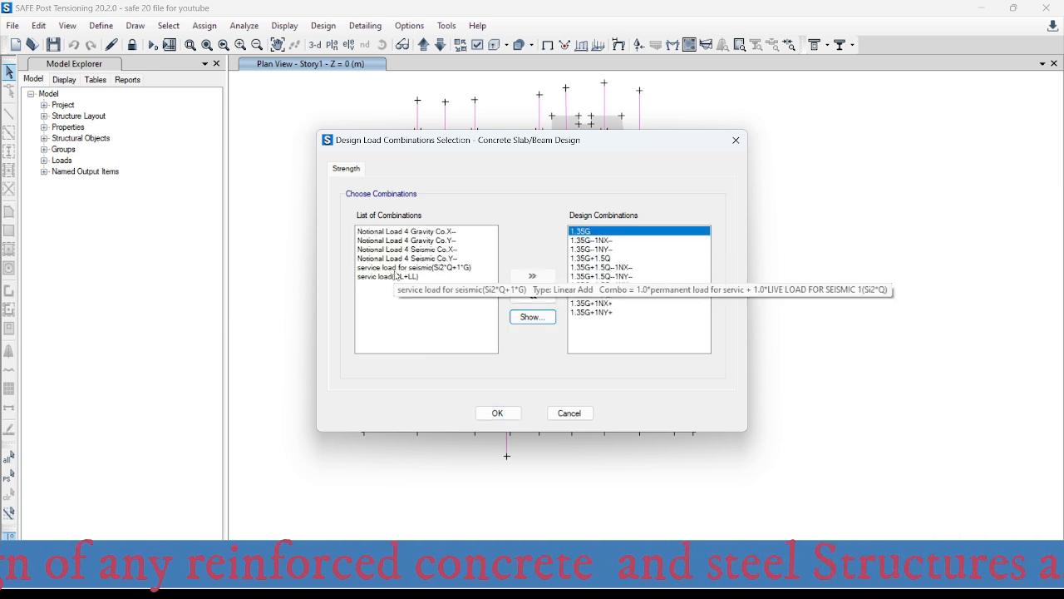
{"action": "left_click", "coordinate": [401, 267]}
{"action": "left_click", "coordinate": [403, 276], "text": "shift"}
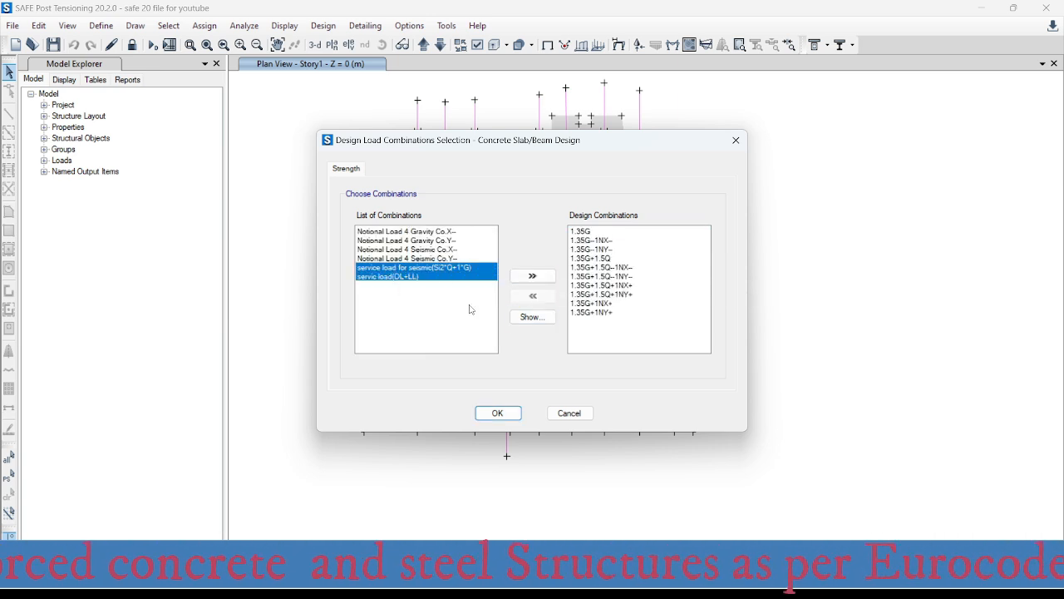
- Add the two service load combinations to the design list, leaving out the notional loads, and accept the design combinations
{"action": "left_click", "coordinate": [533, 276]}
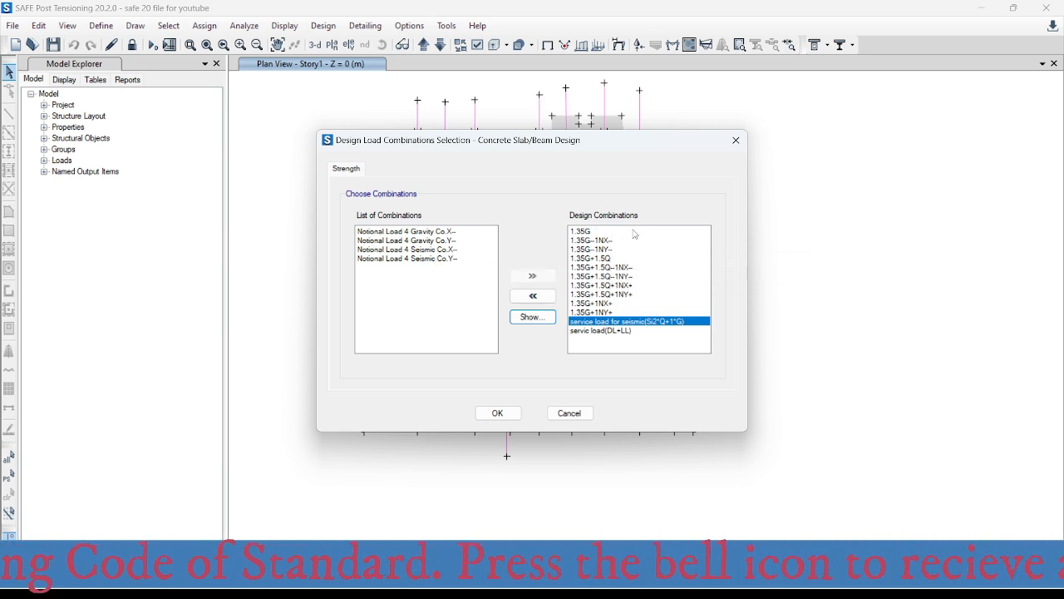
{"action": "left_click_drag", "start_coordinate": [407, 231], "coordinate": [413, 263]}
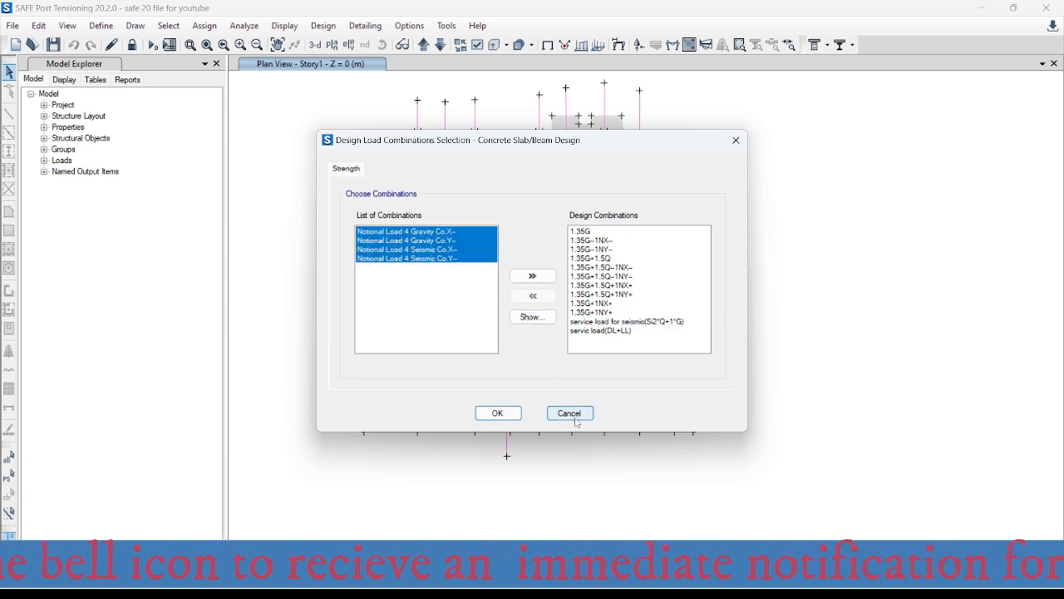
{"action": "left_click", "coordinate": [504, 414]}
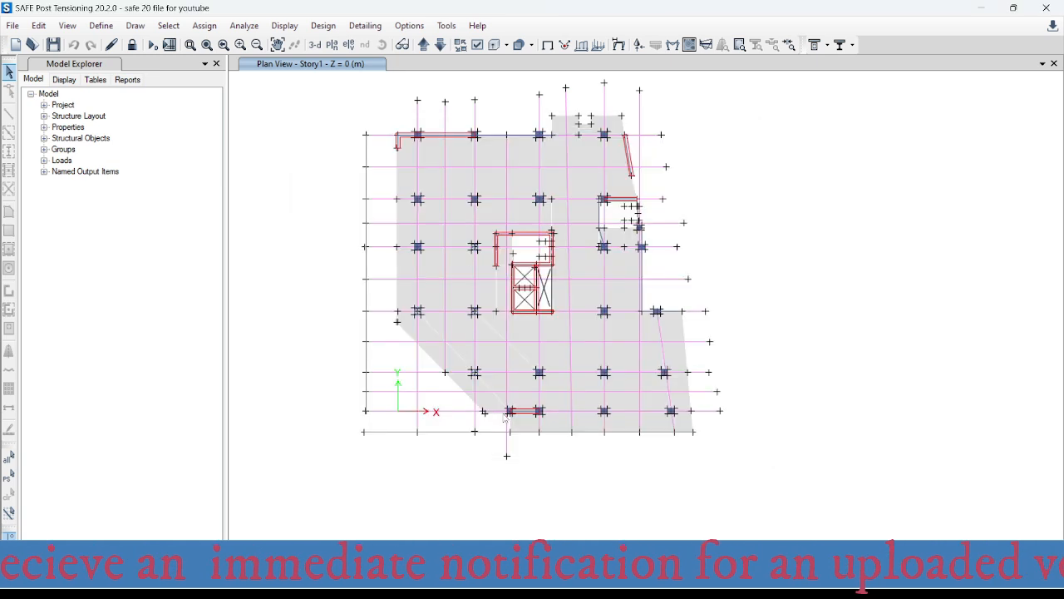
- Run the concrete slab/beam design check and dismiss the analysis messages
{"action": "left_click", "coordinate": [324, 26]}
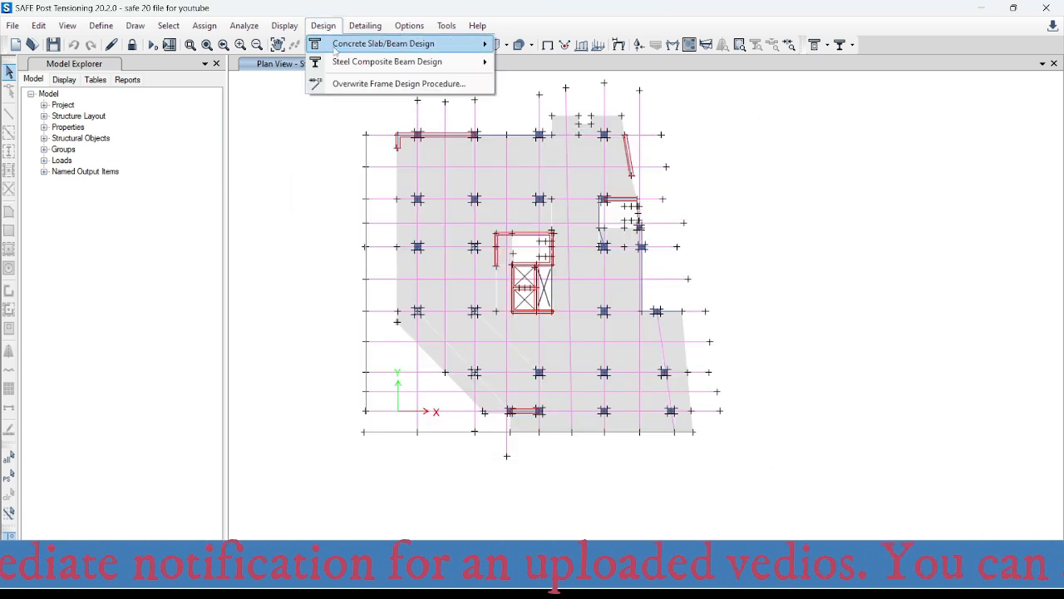
{"action": "mouse_move", "coordinate": [348, 49]}
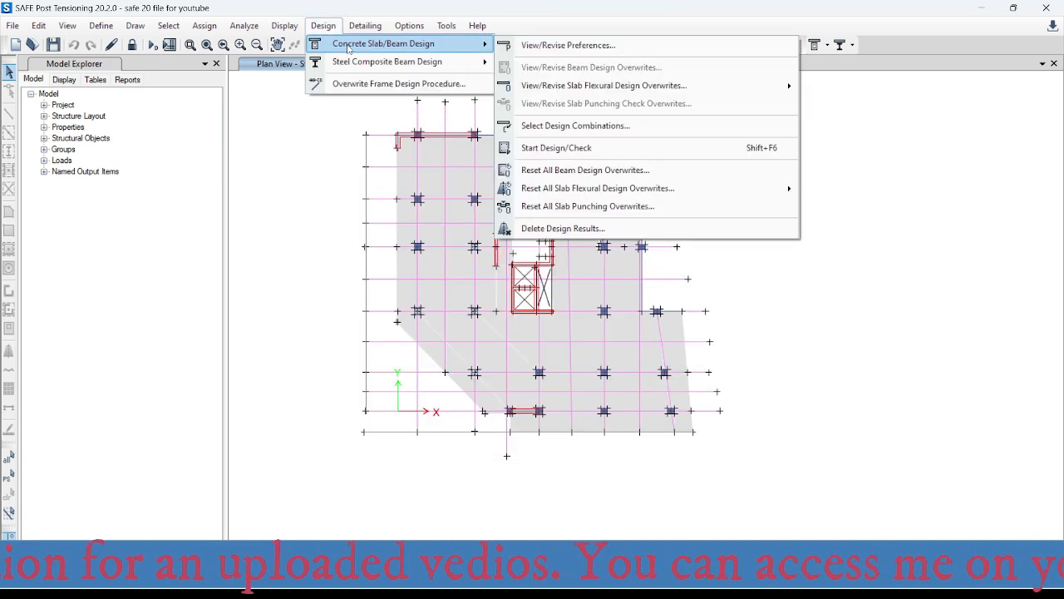
{"action": "left_click", "coordinate": [598, 149]}
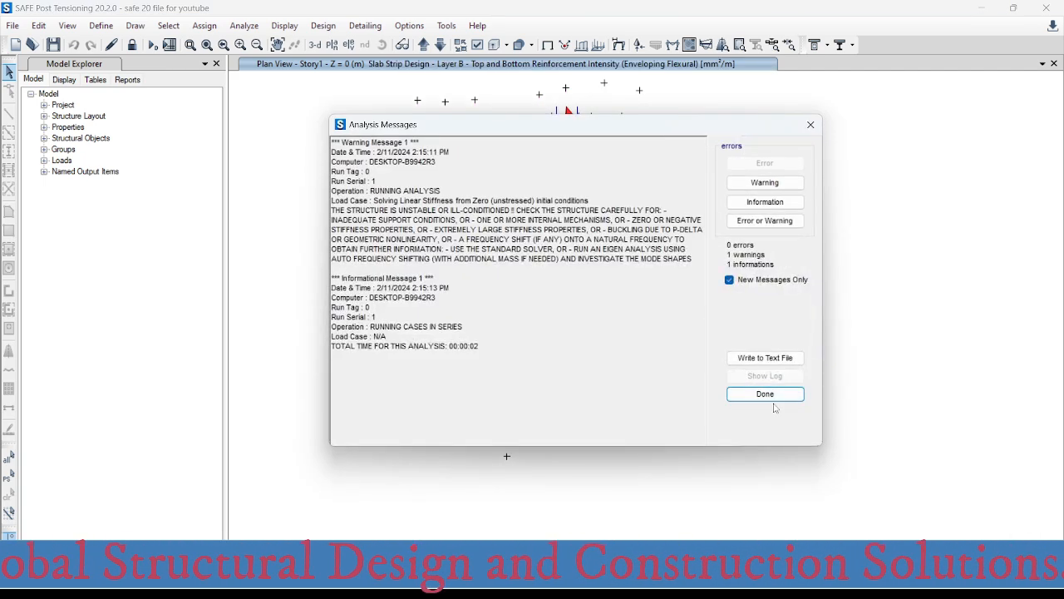
{"action": "left_click", "coordinate": [765, 394]}
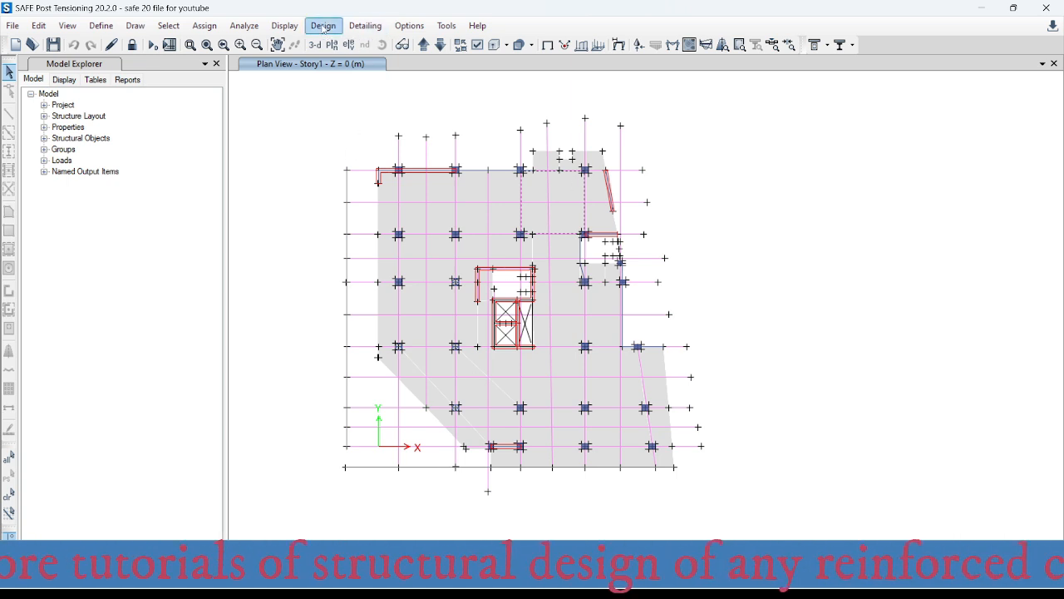
- Open the slab design display settings, review the design basis options and keep Strip Based
{"action": "left_click", "coordinate": [283, 26]}
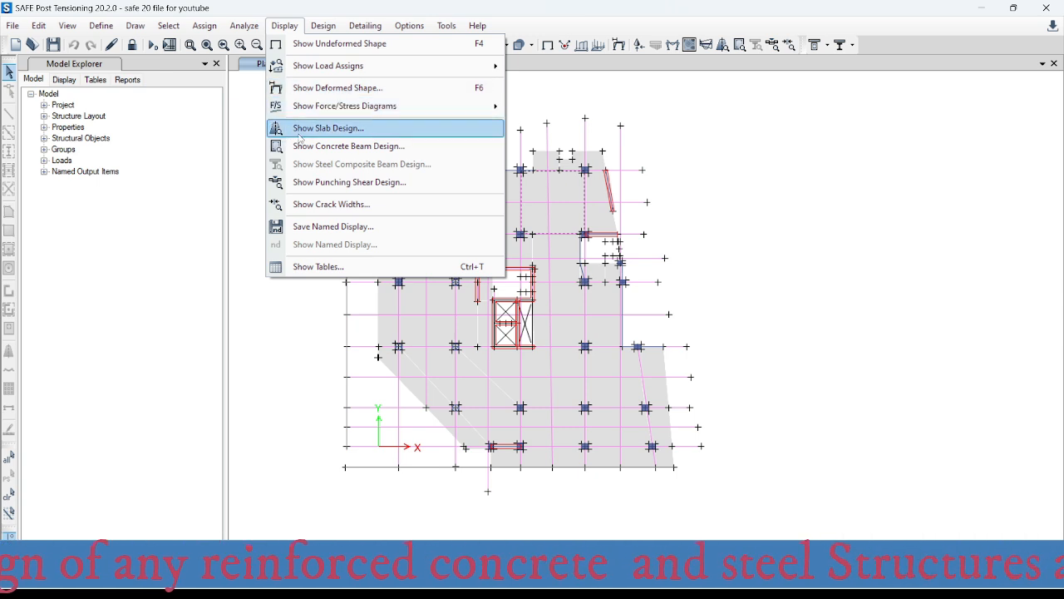
{"action": "left_click", "coordinate": [346, 130]}
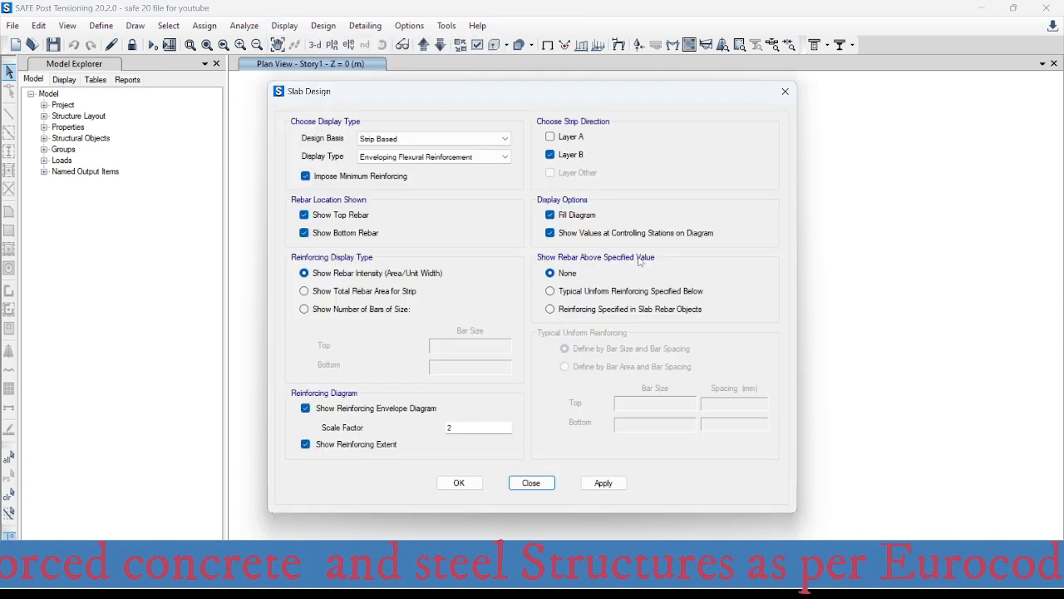
{"action": "left_click", "coordinate": [421, 140]}
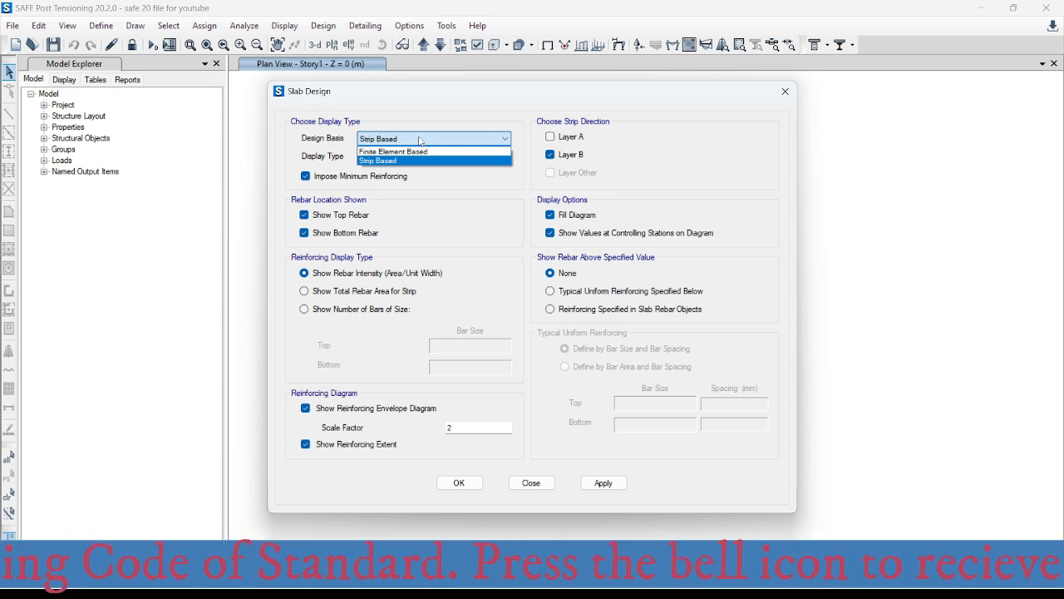
{"action": "left_click", "coordinate": [421, 142]}
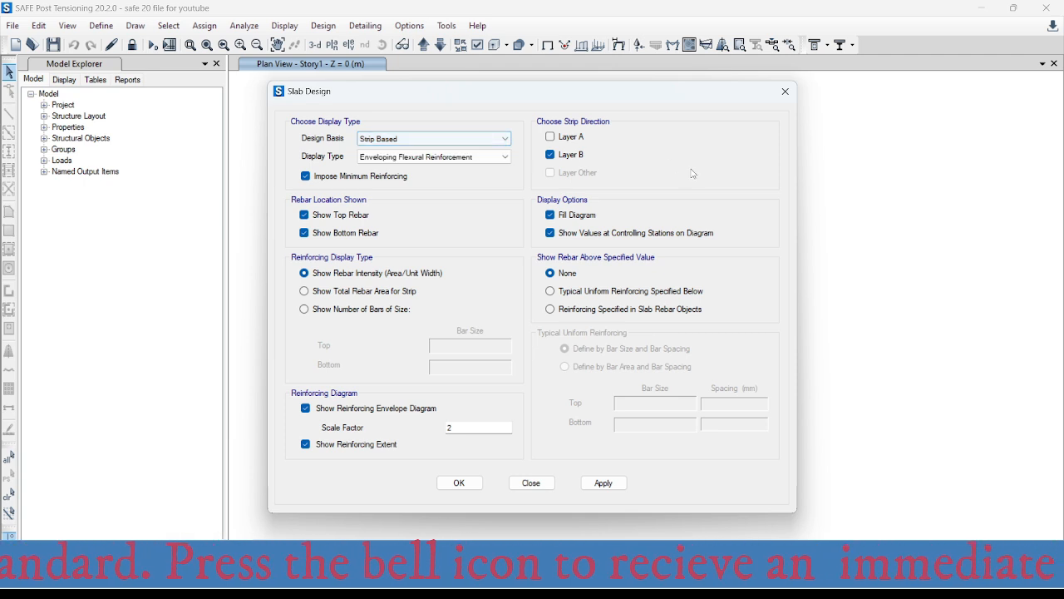
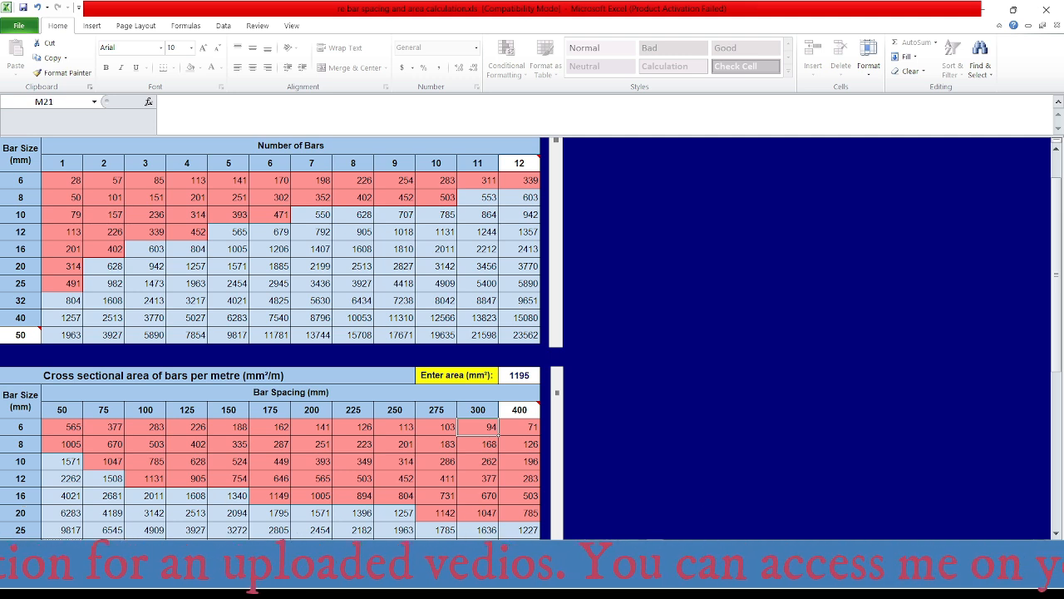
- Switch to the AutoCAD floor drawing and change the spacing in the Ø16, 5485 bar label beside grid A-1 to 150
{"action": "left_click", "coordinate": [742, 580]}
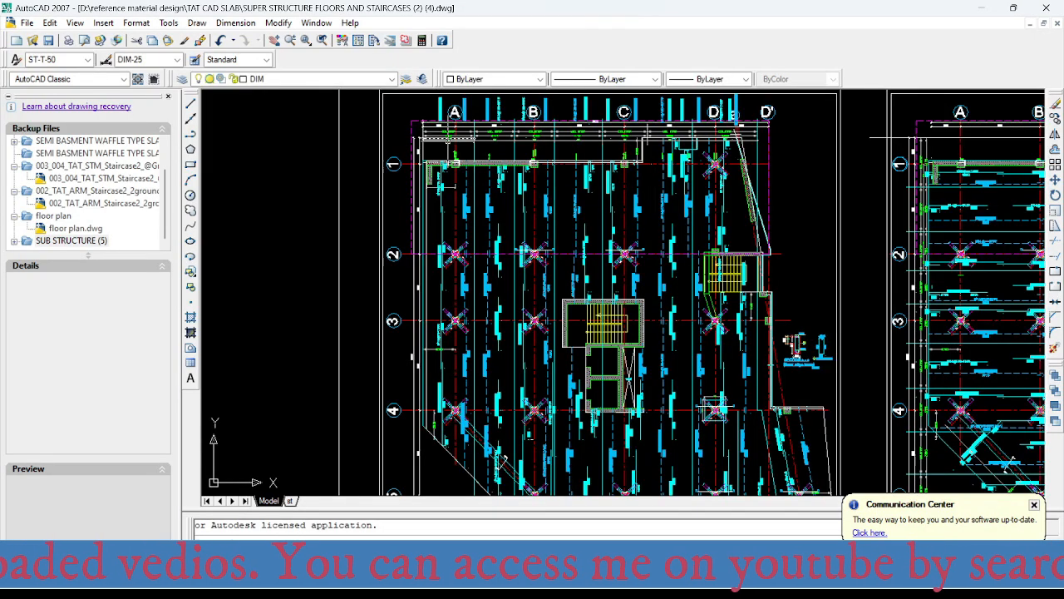
{"action": "scroll", "coordinate": [449, 154], "scroll_direction": "up", "scroll_amount": 6}
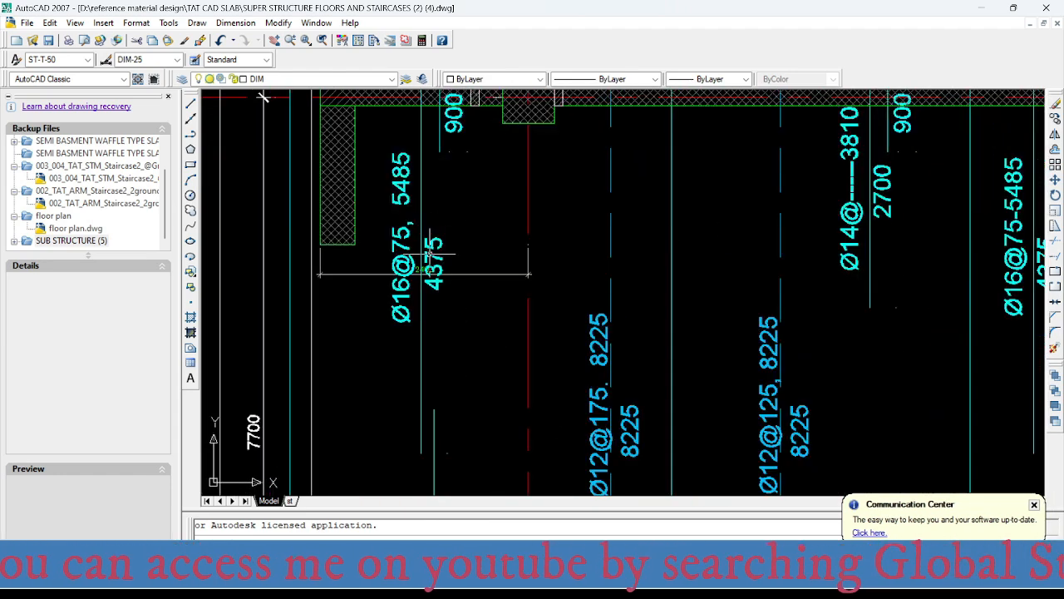
{"action": "left_click", "coordinate": [401, 241]}
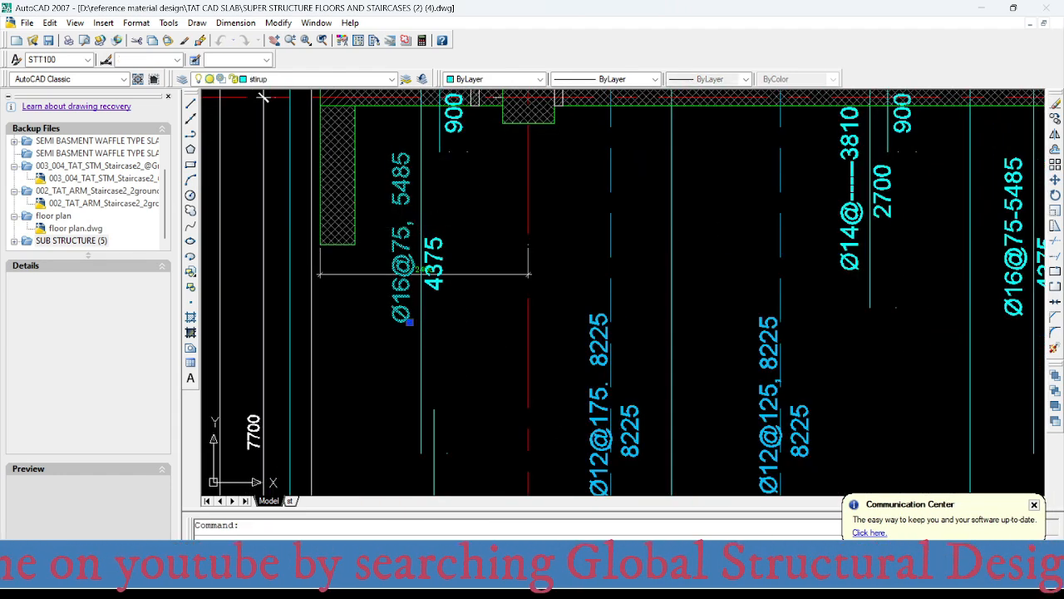
{"action": "double_click", "coordinate": [402, 241]}
{"action": "left_click", "coordinate": [442, 314]}
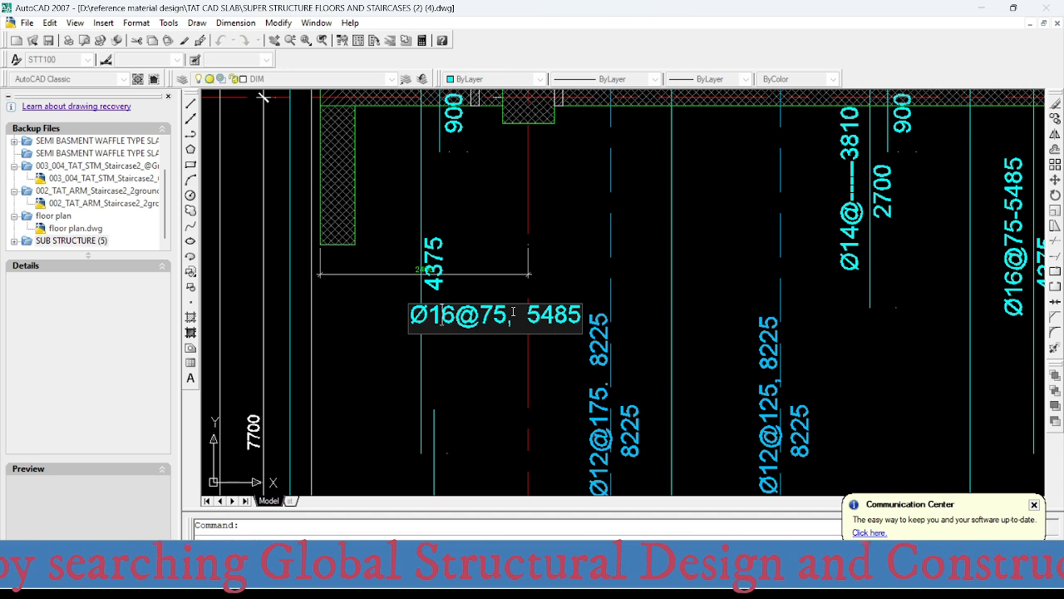
{"action": "left_click_drag", "start_coordinate": [509, 314], "coordinate": [482, 314]}
{"action": "type", "text": "150"}
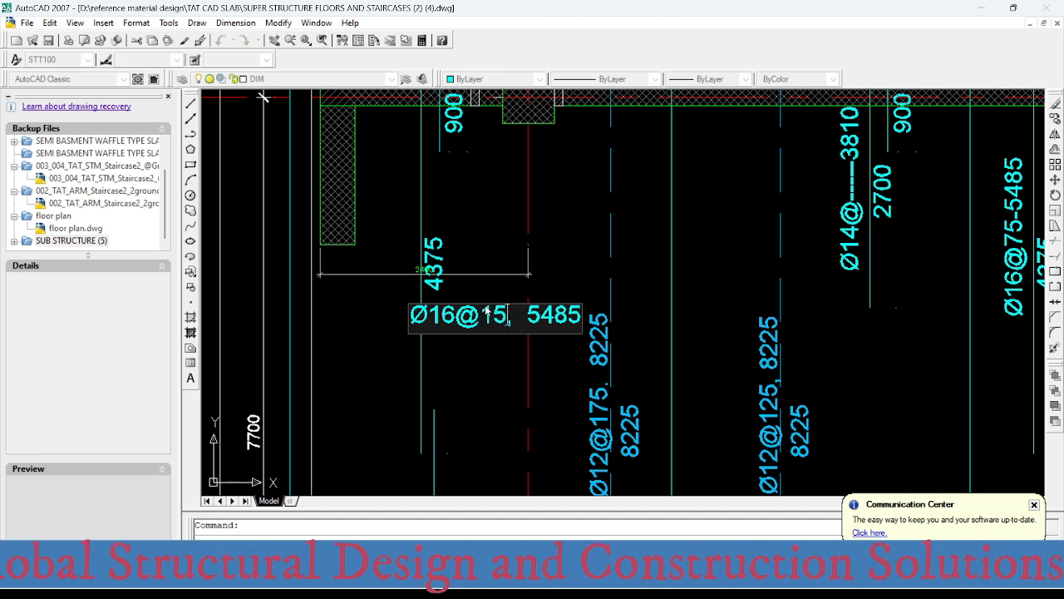
{"action": "key", "text": "Return"}
{"action": "scroll", "coordinate": [314, 134], "scroll_direction": "down", "scroll_amount": 2}
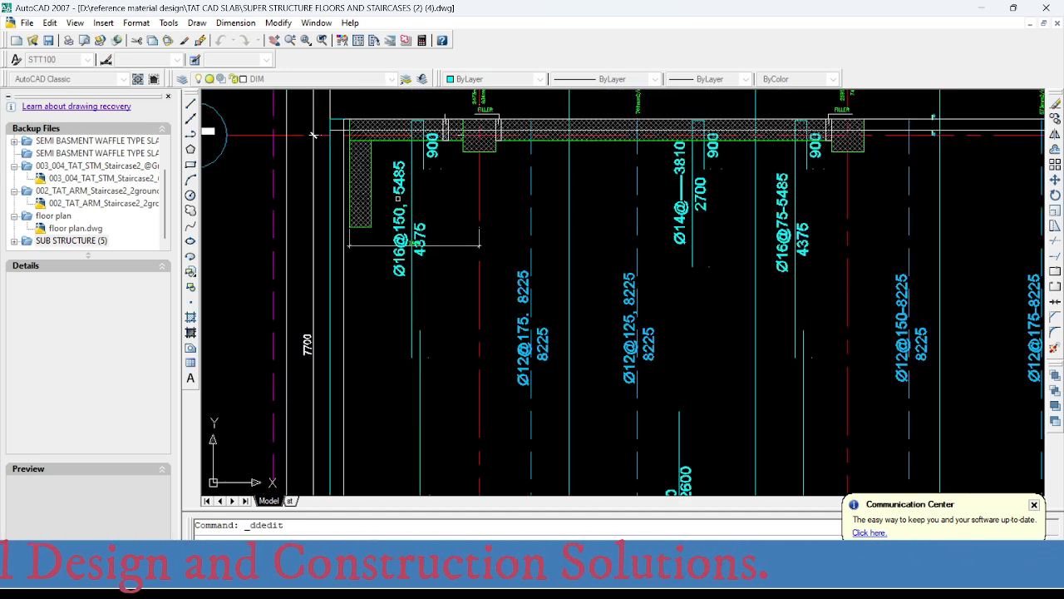
{"action": "key", "text": "Escape"}
{"action": "scroll", "coordinate": [453, 166], "scroll_direction": "down", "scroll_amount": 2}
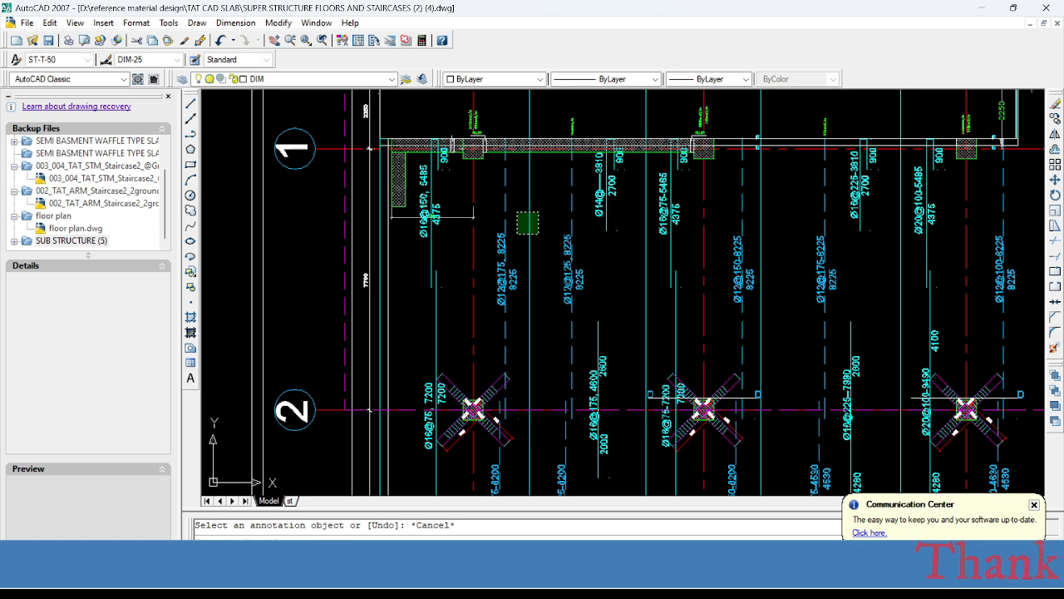
{"action": "left_click", "coordinate": [464, 238]}
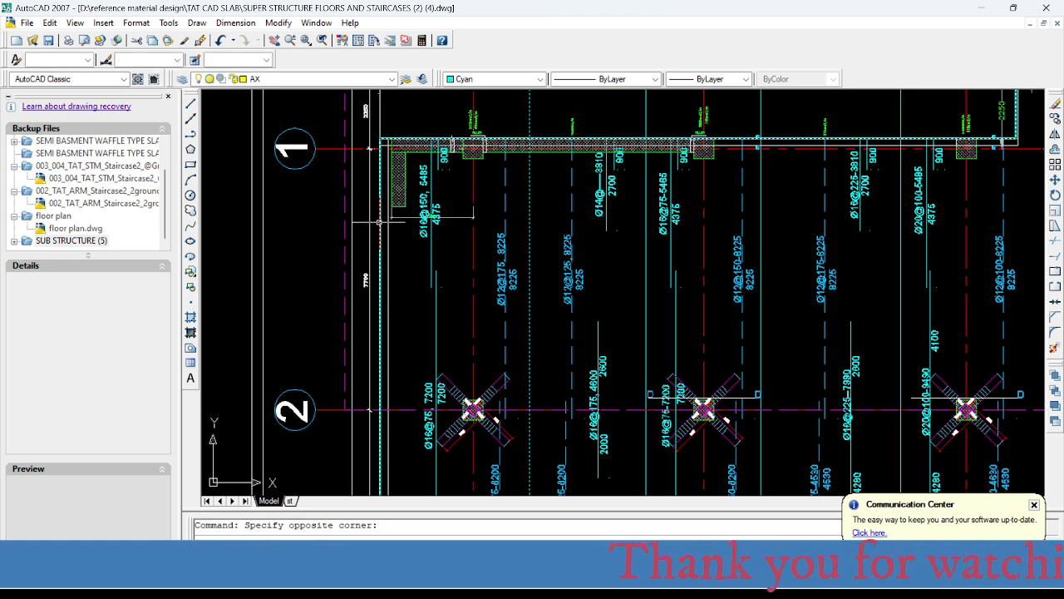
{"action": "left_click", "coordinate": [400, 230]}
{"action": "key", "text": "Escape"}
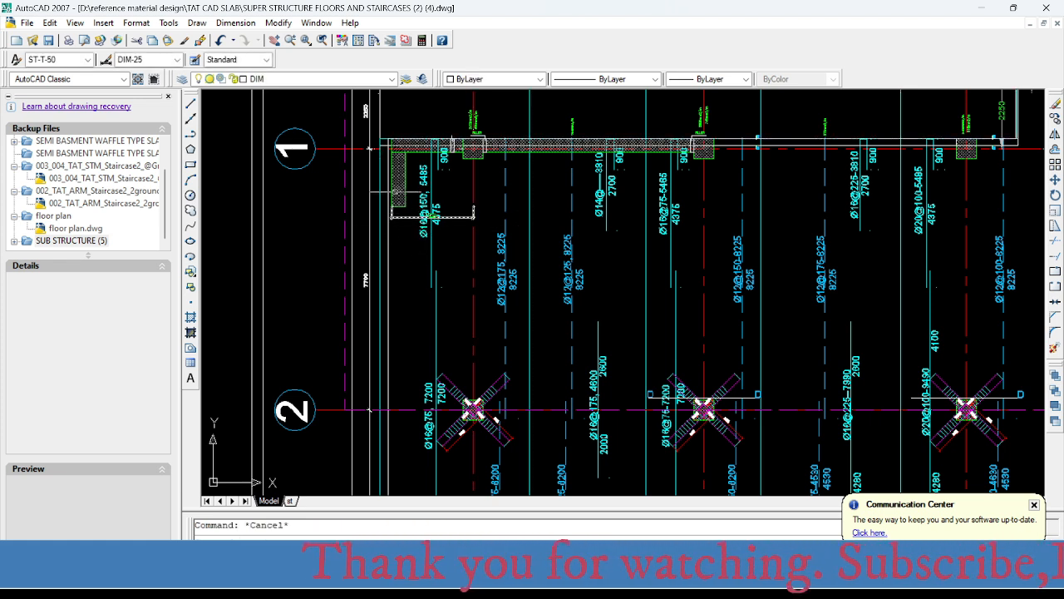
- Switch to SAFE and read the Layer B top reinforcement intensity at the column on grid A-2
{"action": "middle_click_drag", "start_coordinate": [432, 254], "coordinate": [422, 205]}
{"action": "mouse_move", "coordinate": [449, 328]}
{"action": "middle_mouse_down"}
{"action": "mouse_move", "coordinate": [442, 156]}
{"action": "mouse_move", "coordinate": [430, 221]}
{"action": "middle_mouse_up"}
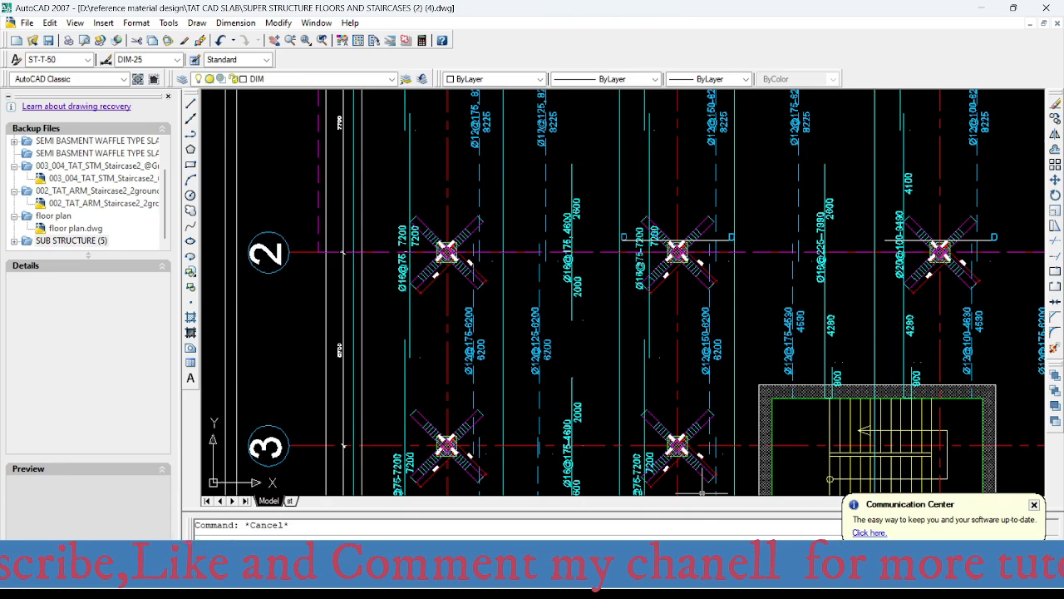
{"action": "left_click", "coordinate": [717, 582]}
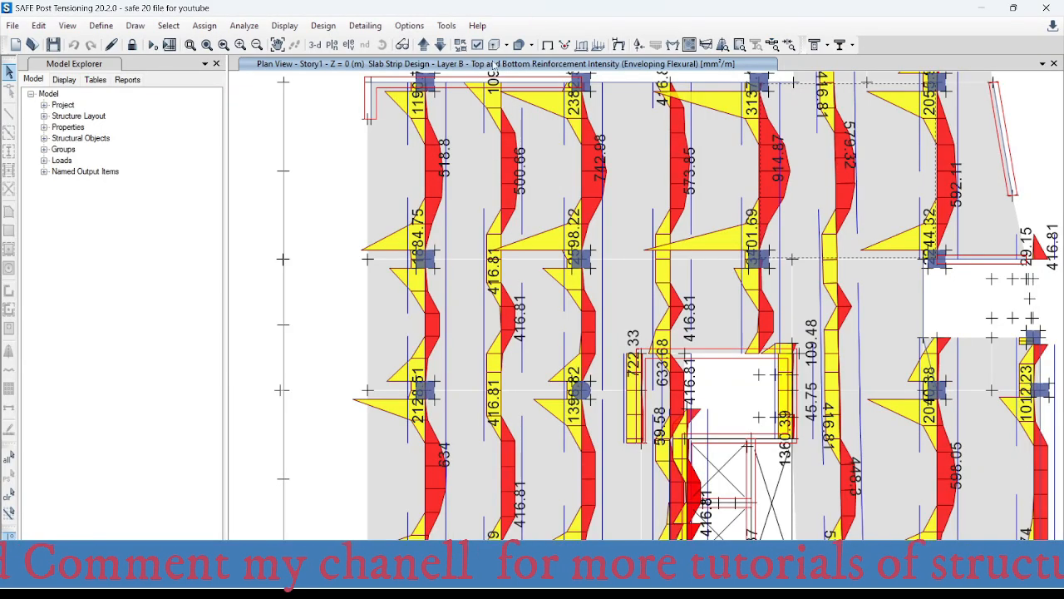
{"action": "middle_click_drag", "start_coordinate": [561, 264], "coordinate": [473, 194]}
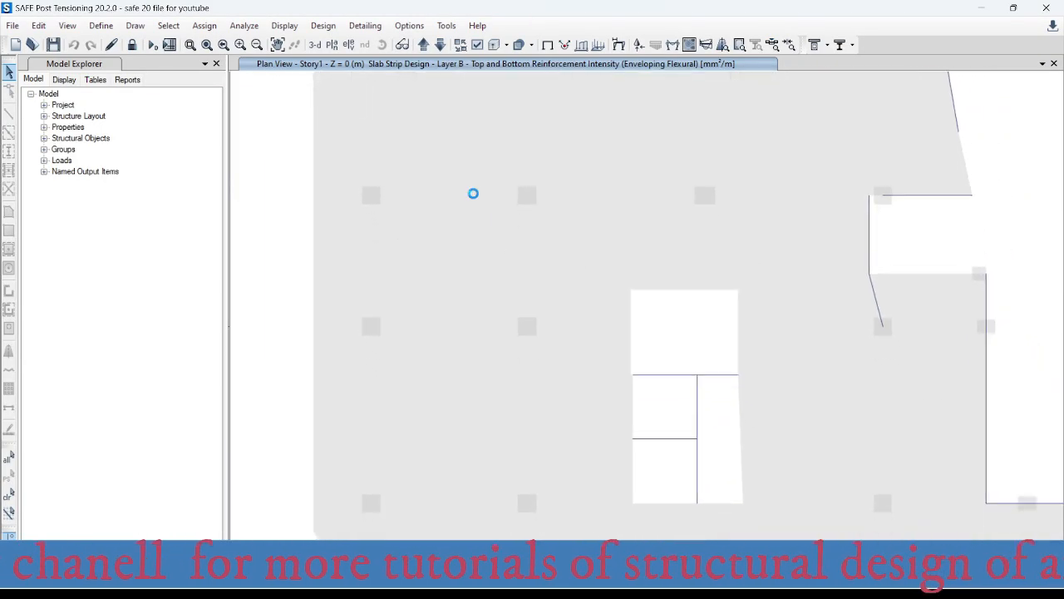
{"action": "middle_click_drag", "start_coordinate": [397, 185], "coordinate": [394, 213]}
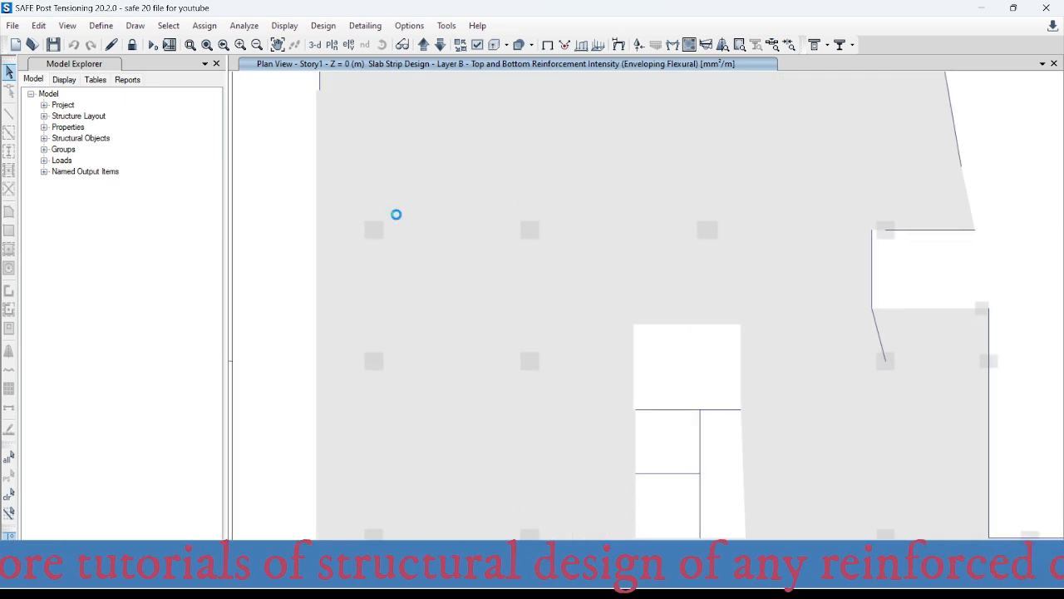
{"action": "scroll", "coordinate": [371, 211], "scroll_direction": "up", "scroll_amount": 3}
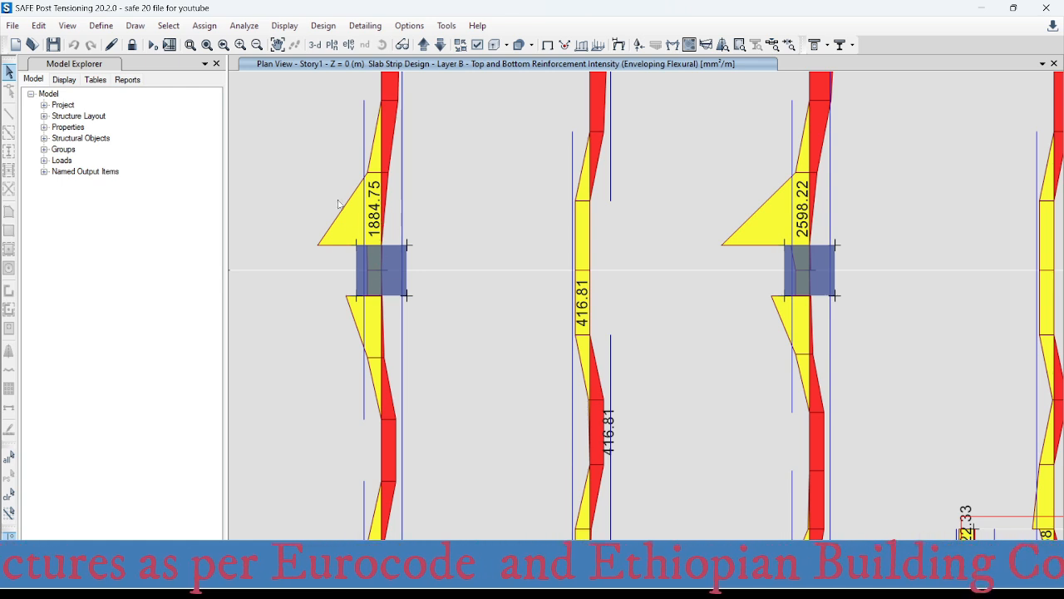
{"action": "mouse_move", "coordinate": [381, 214]}
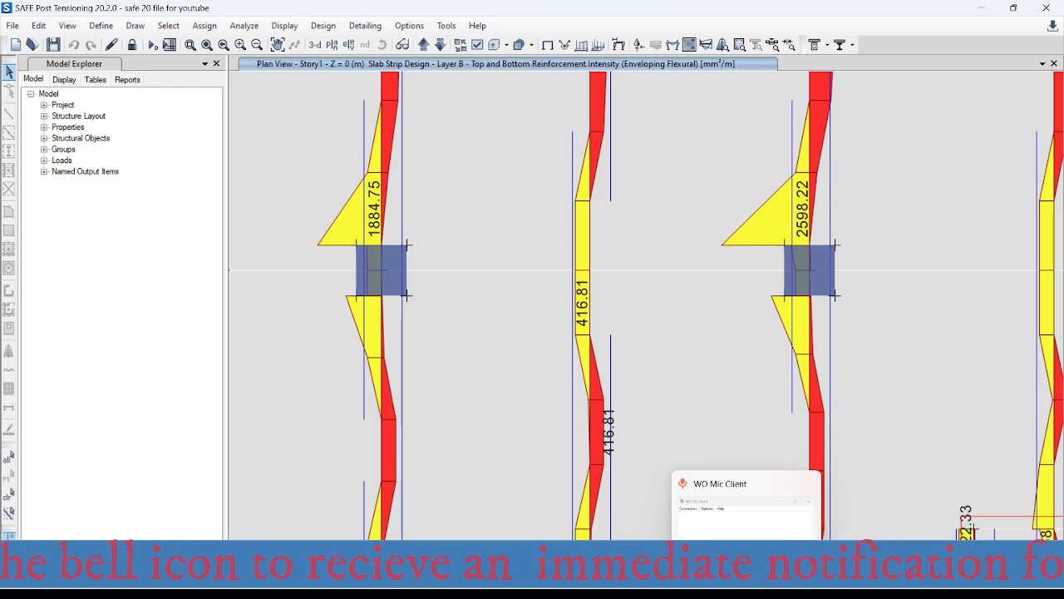
- Switch to the rebar spacing workbook in Excel and set the required area for bars per metre to 1885 mm²
{"action": "left_click", "coordinate": [729, 491]}
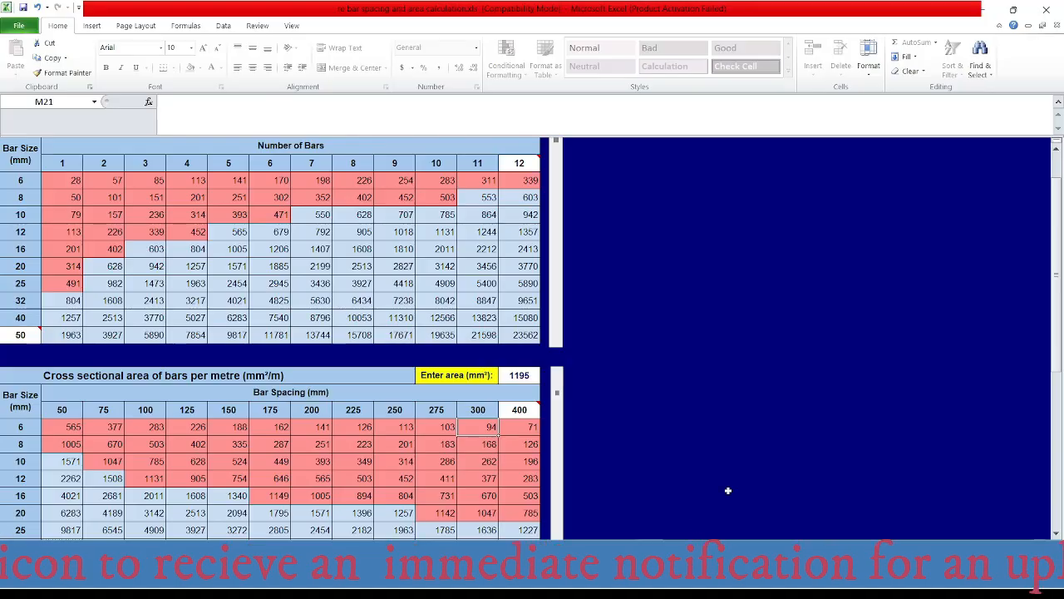
{"action": "left_click", "coordinate": [523, 374]}
{"action": "type", "text": "18"}
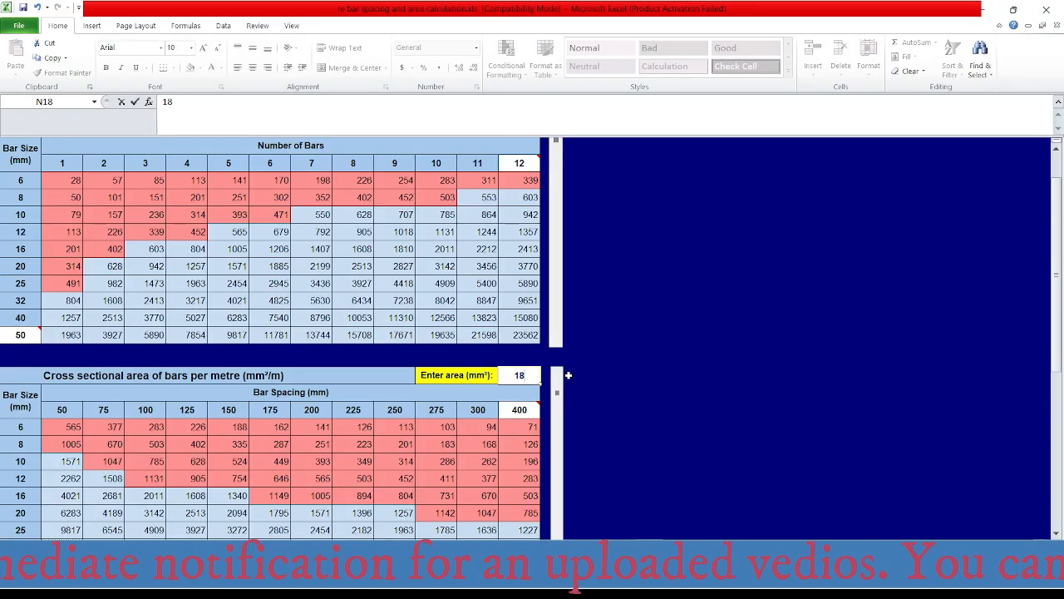
{"action": "type", "text": "85"}
{"action": "key", "text": "Return"}
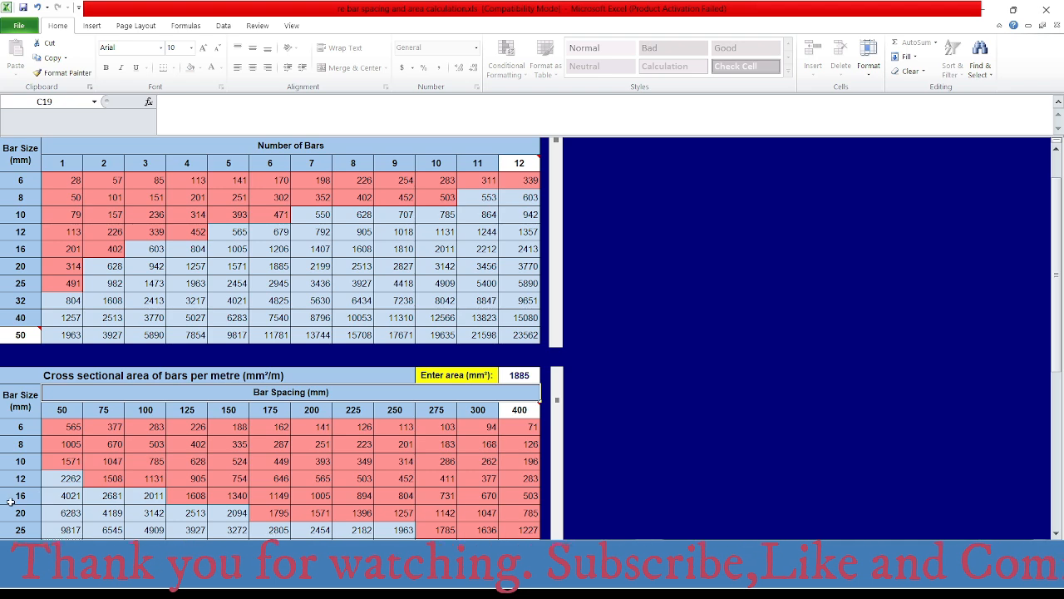
- Switch to the AutoCAD drawing and change the Ø16 bar label at the grid A-2 column to Ø16@100, 7200
{"action": "mouse_move", "coordinate": [776, 584]}
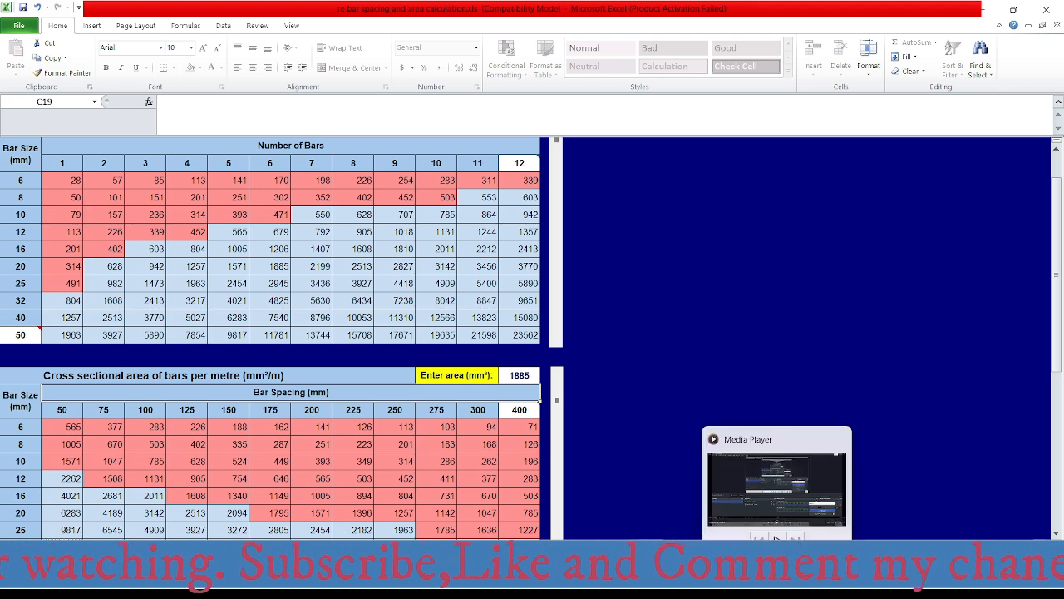
{"action": "left_click", "coordinate": [806, 584]}
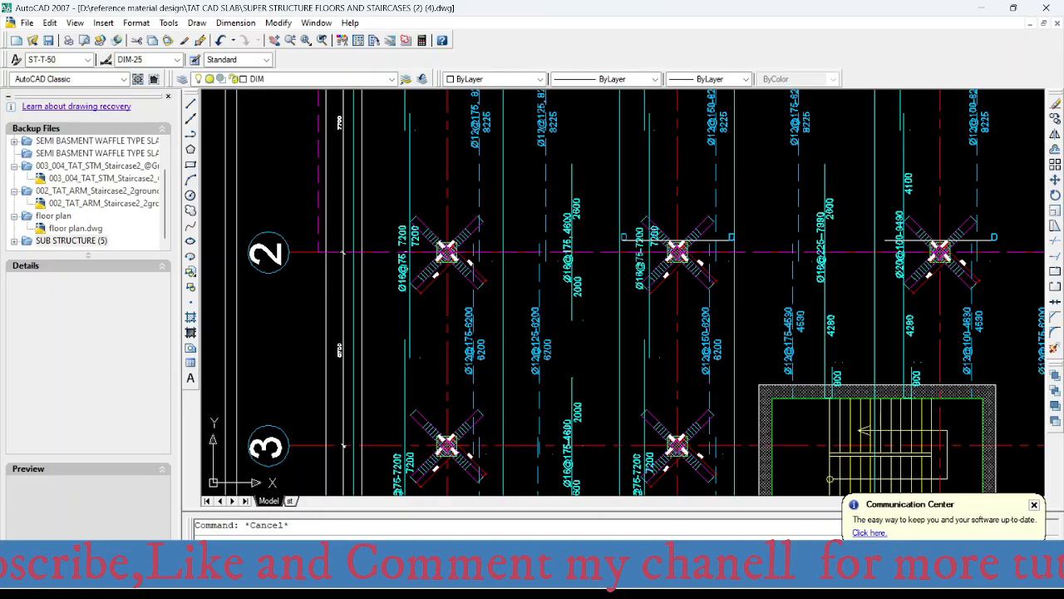
{"action": "scroll", "coordinate": [403, 256], "scroll_direction": "up", "scroll_amount": 4}
{"action": "double_click", "coordinate": [405, 259]}
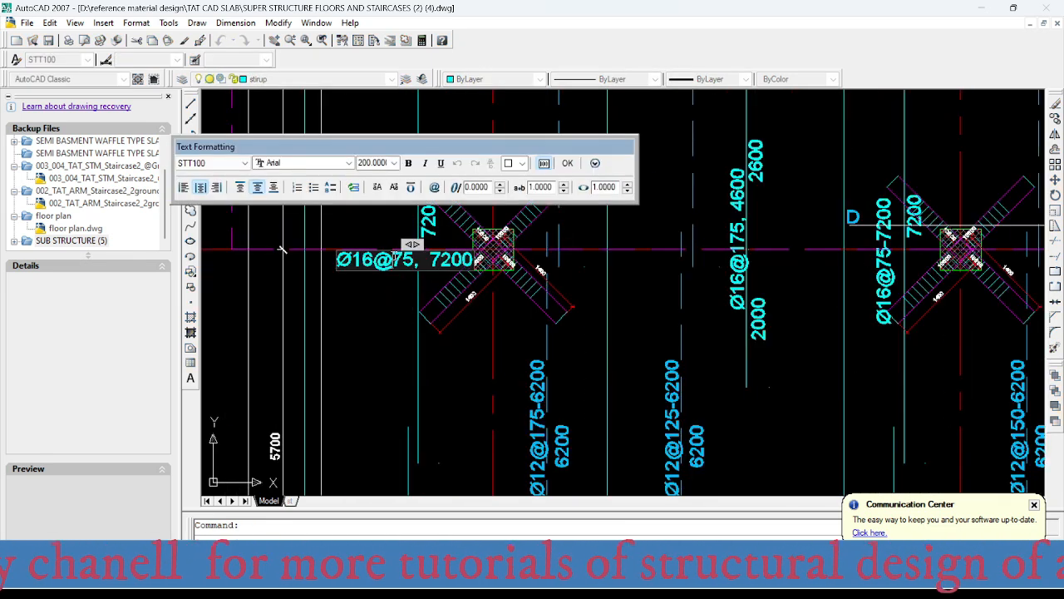
{"action": "left_click_drag", "start_coordinate": [394, 259], "coordinate": [413, 259]}
{"action": "type", "text": "100"}
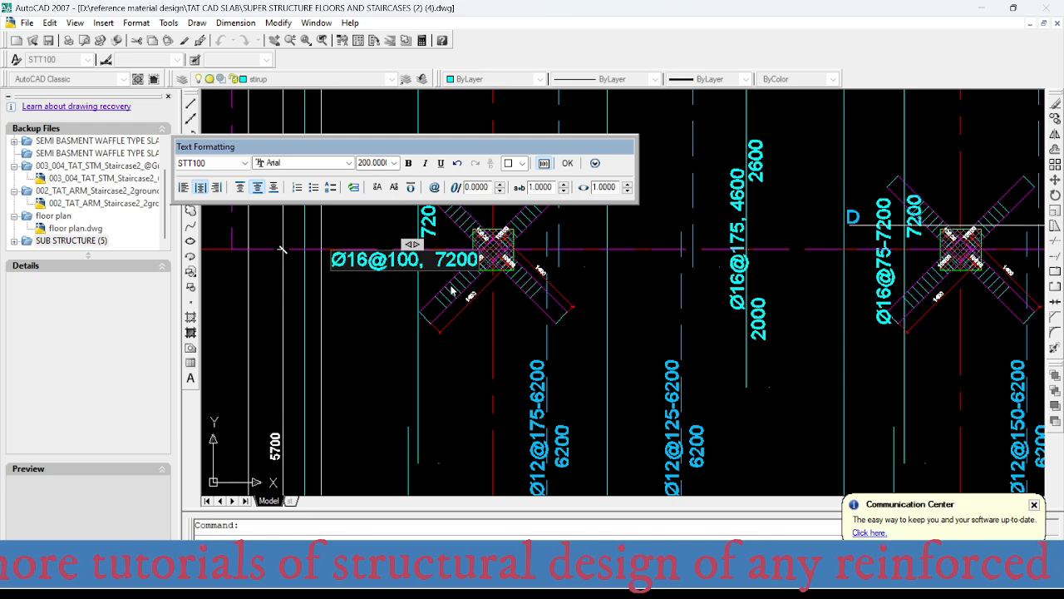
{"action": "left_click", "coordinate": [378, 360]}
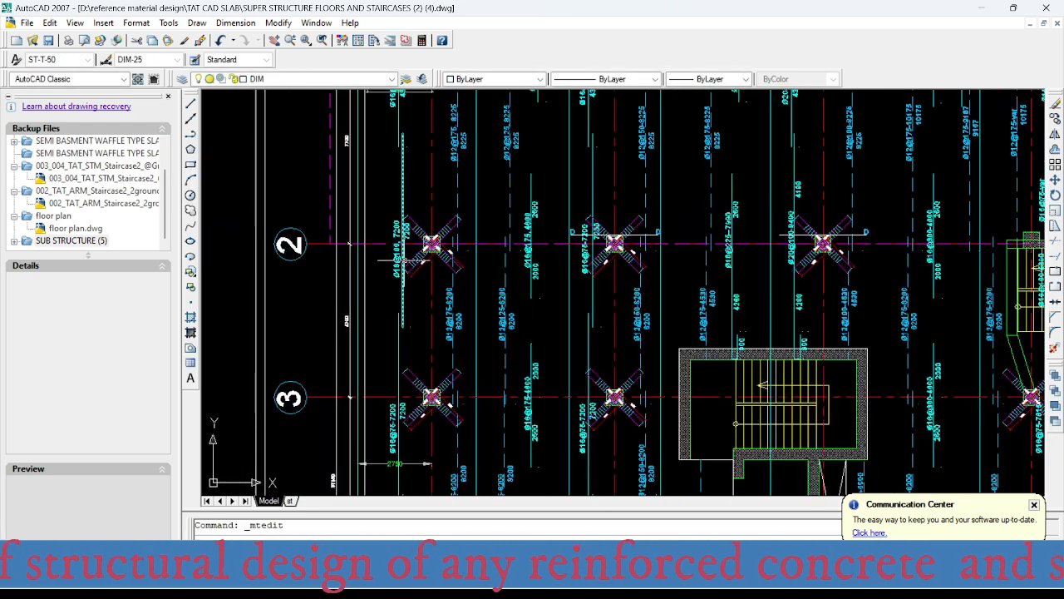
- Switch to SAFE and read the Layer B top reinforcement intensity at the column on grid A-3
{"action": "scroll", "coordinate": [624, 291], "scroll_direction": "up", "scroll_amount": 2}
{"action": "middle_click_drag", "start_coordinate": [415, 246], "coordinate": [417, 286]}
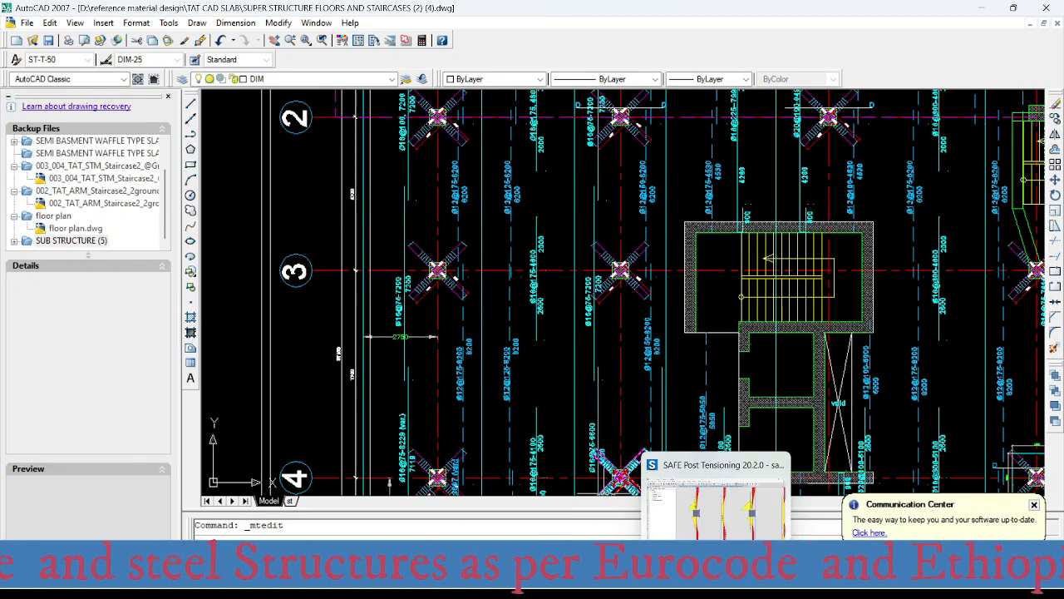
{"action": "left_click", "coordinate": [716, 584]}
{"action": "scroll", "coordinate": [383, 242], "scroll_direction": "down", "scroll_amount": 6}
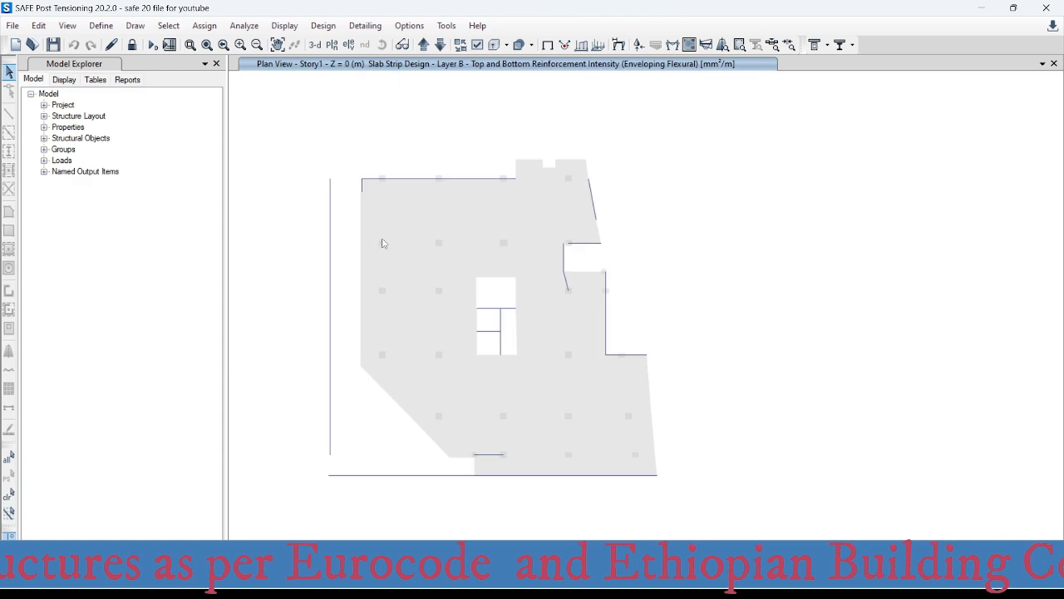
{"action": "scroll", "coordinate": [385, 278], "scroll_direction": "up", "scroll_amount": 5}
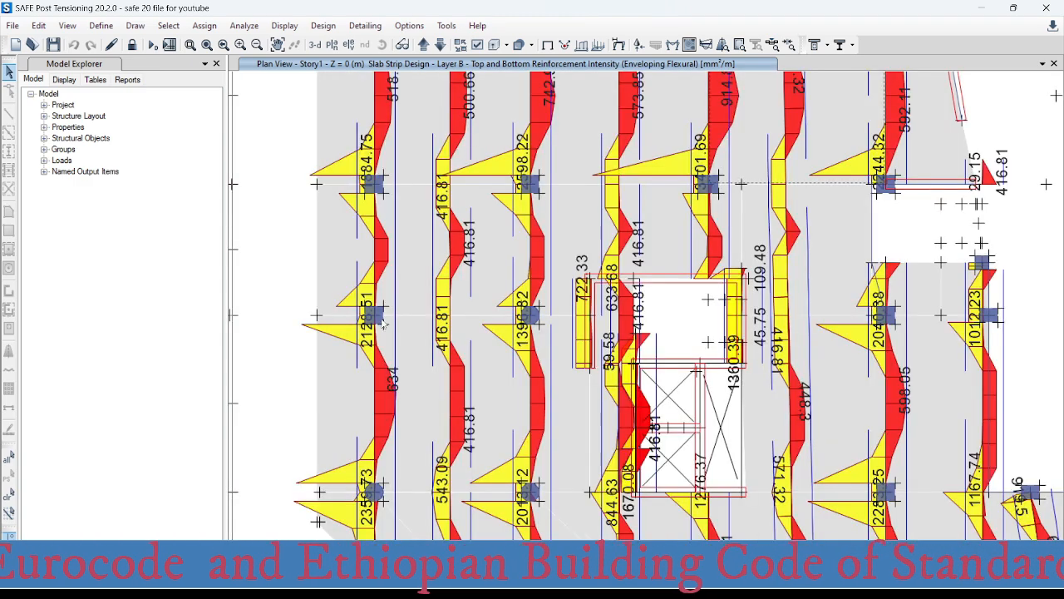
{"action": "left_click", "coordinate": [374, 319]}
{"action": "scroll", "coordinate": [374, 320], "scroll_direction": "up", "scroll_amount": 5}
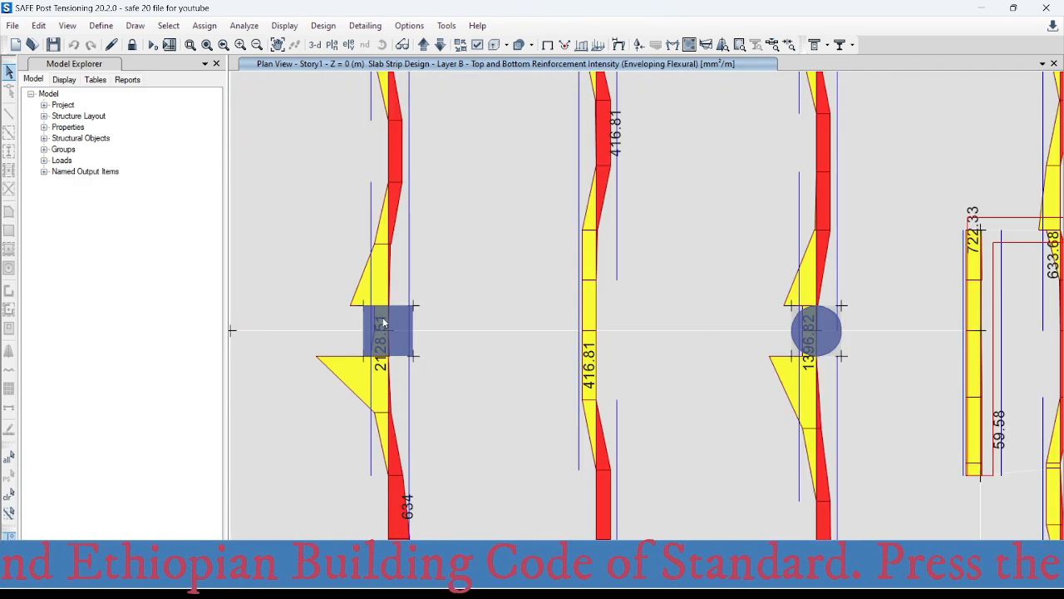
{"action": "left_click", "coordinate": [387, 359]}
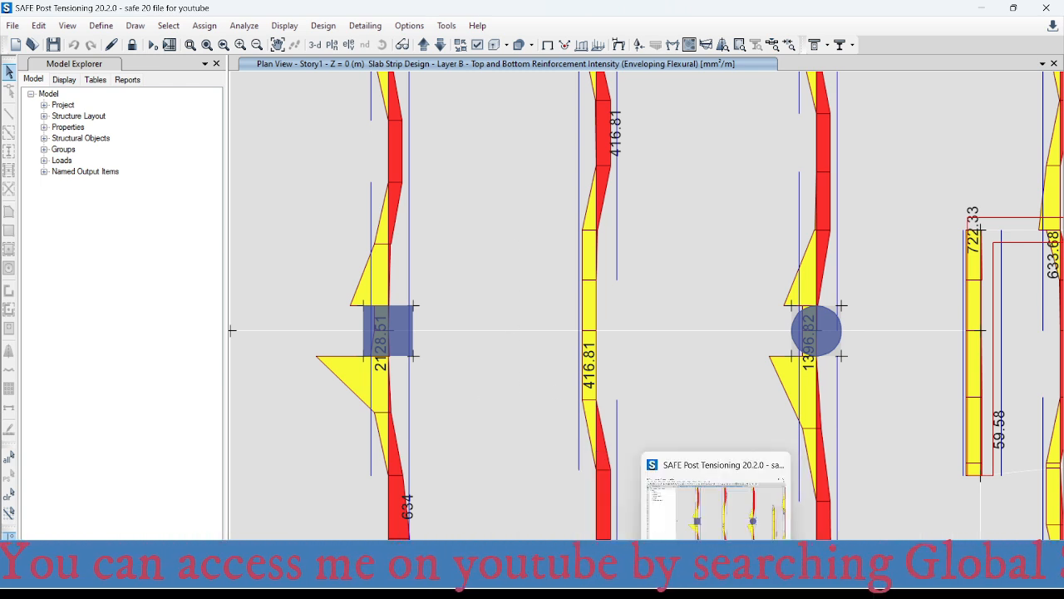
{"action": "mouse_move", "coordinate": [807, 585]}
{"action": "left_click", "coordinate": [656, 585]}
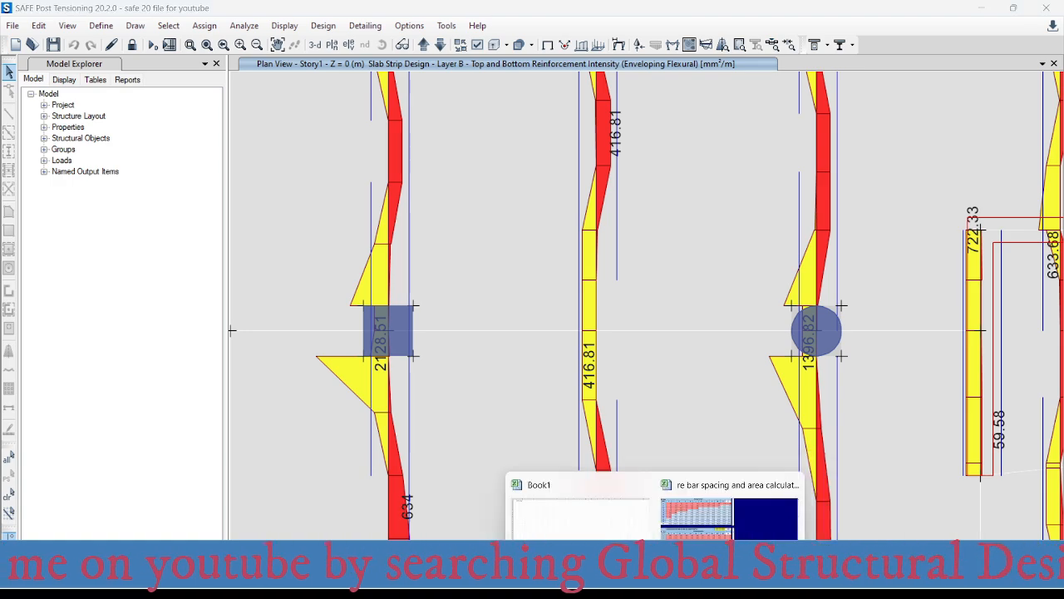
{"action": "left_click", "coordinate": [725, 541]}
{"action": "left_click", "coordinate": [518, 374]}
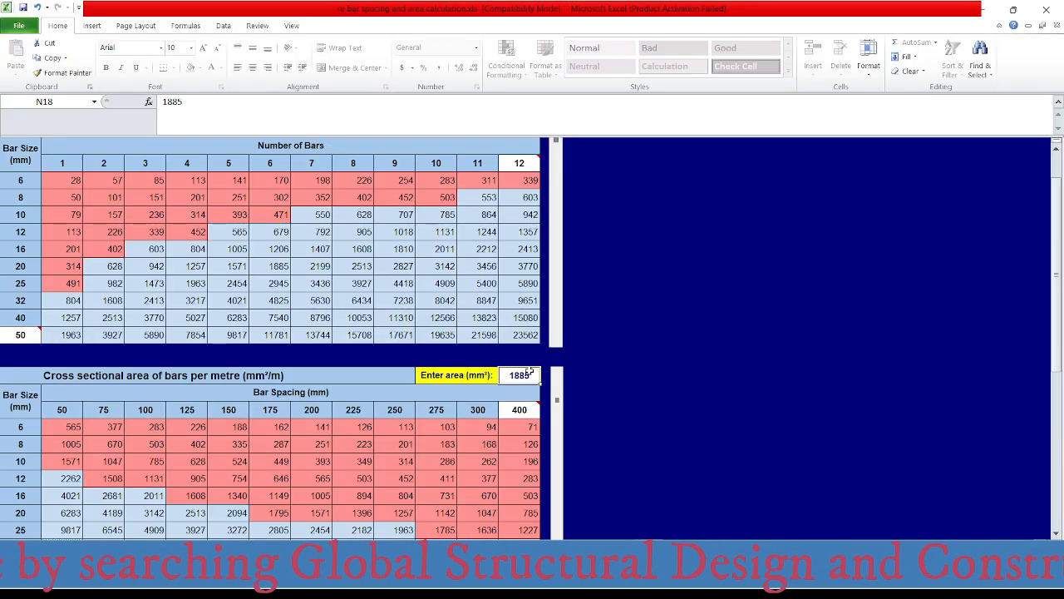
{"action": "type", "text": "21"}
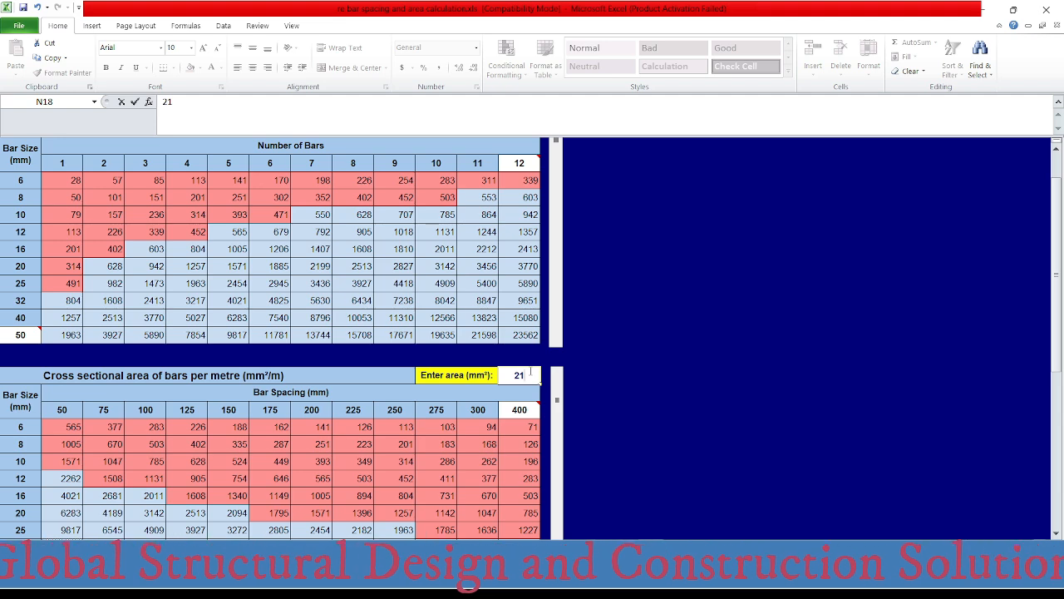
{"action": "key", "text": "Escape"}
{"action": "mouse_move", "coordinate": [653, 586]}
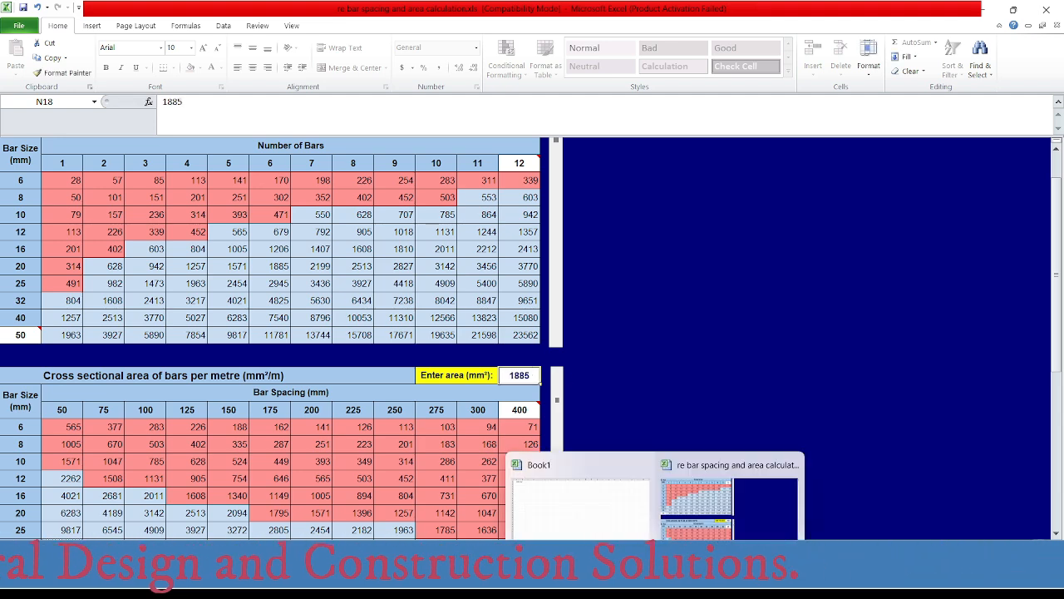
- Recheck the grid A-3 column in SAFE and set the required area for bars per metre to 2129 mm² in the Excel rebar spacing workbook
{"action": "left_click", "coordinate": [737, 586]}
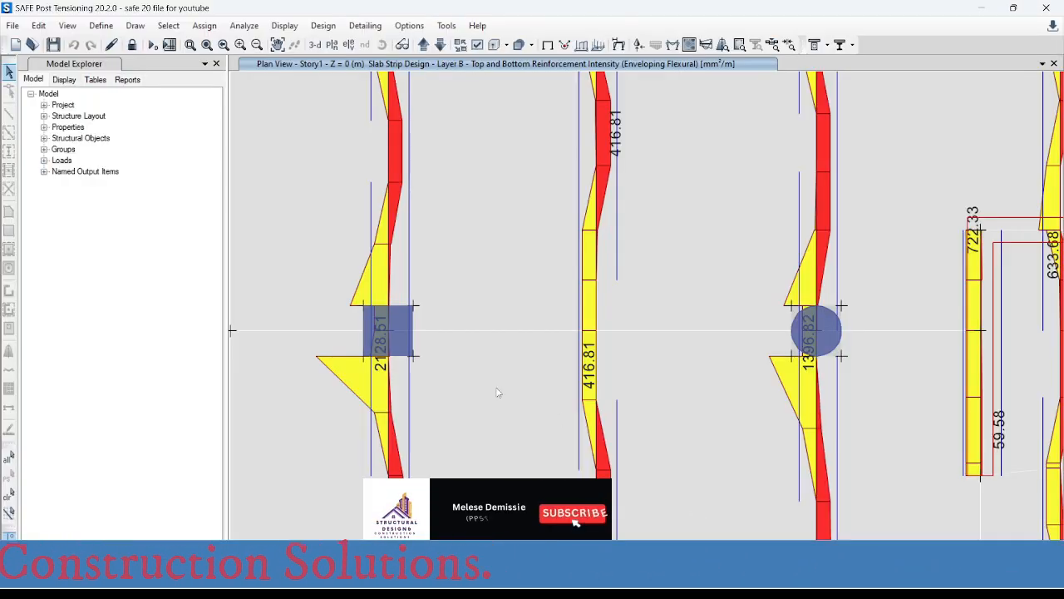
{"action": "scroll", "coordinate": [446, 280], "scroll_direction": "down", "scroll_amount": 2}
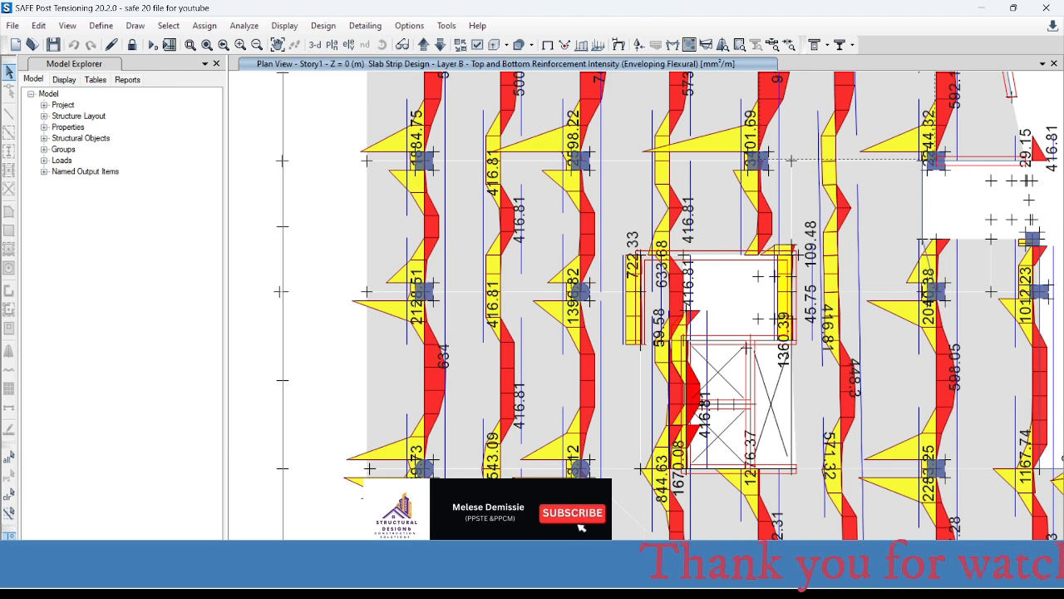
{"action": "left_click", "coordinate": [656, 575]}
{"action": "left_click", "coordinate": [722, 505]}
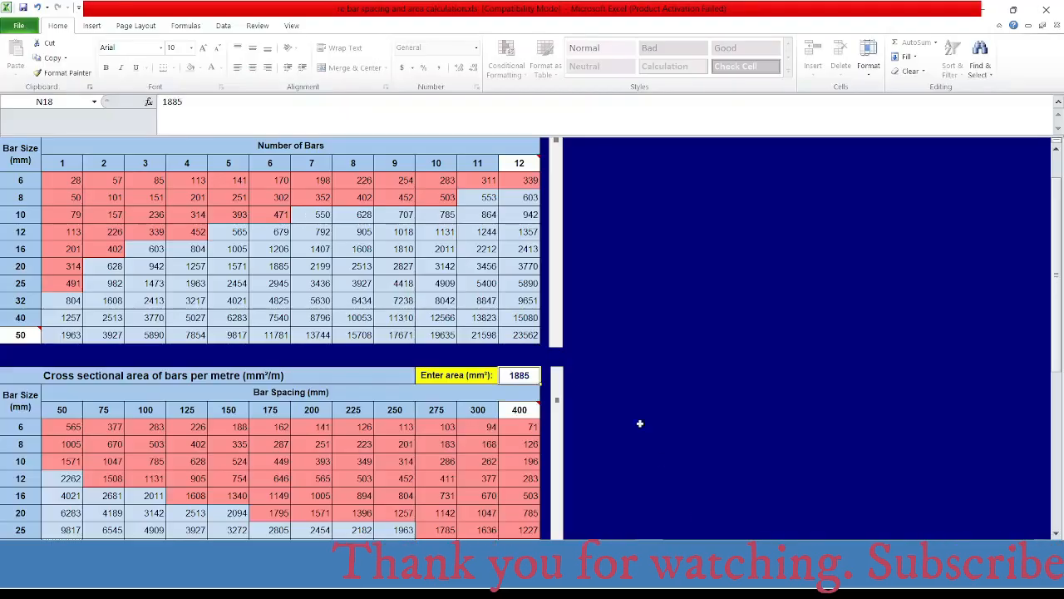
{"action": "type", "text": "2120"}
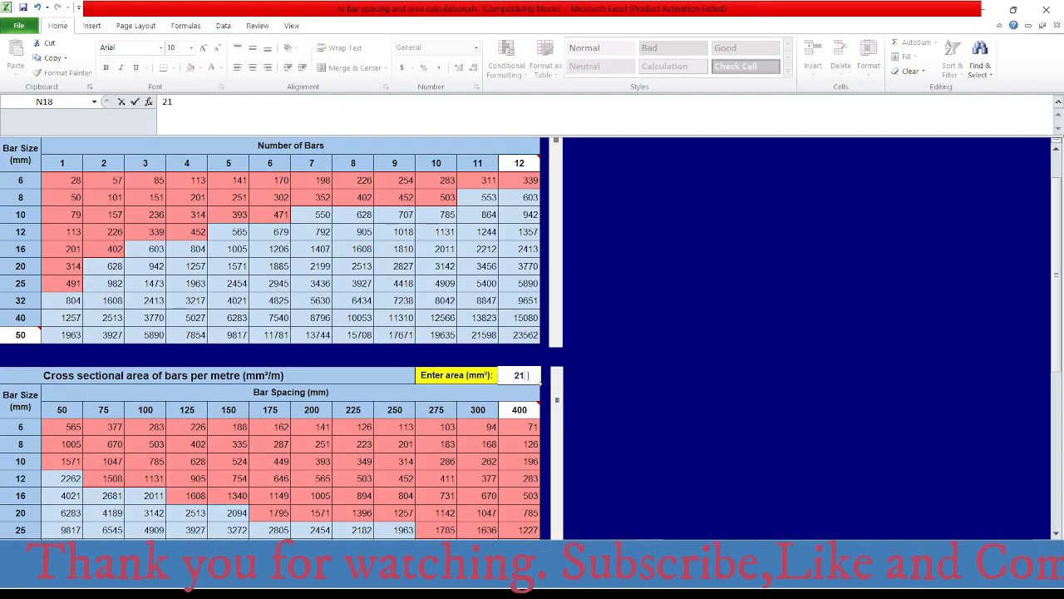
{"action": "key", "text": "Return"}
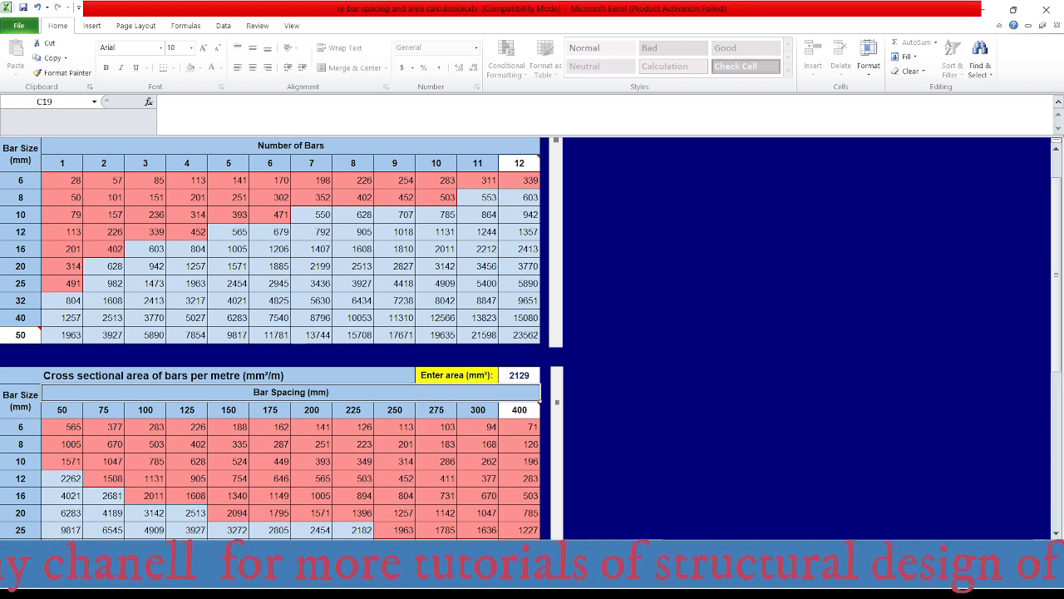
- Switch to the AutoCAD drawing and check the Ø16 top bar label at the grid A-3 column
{"action": "left_click", "coordinate": [726, 582]}
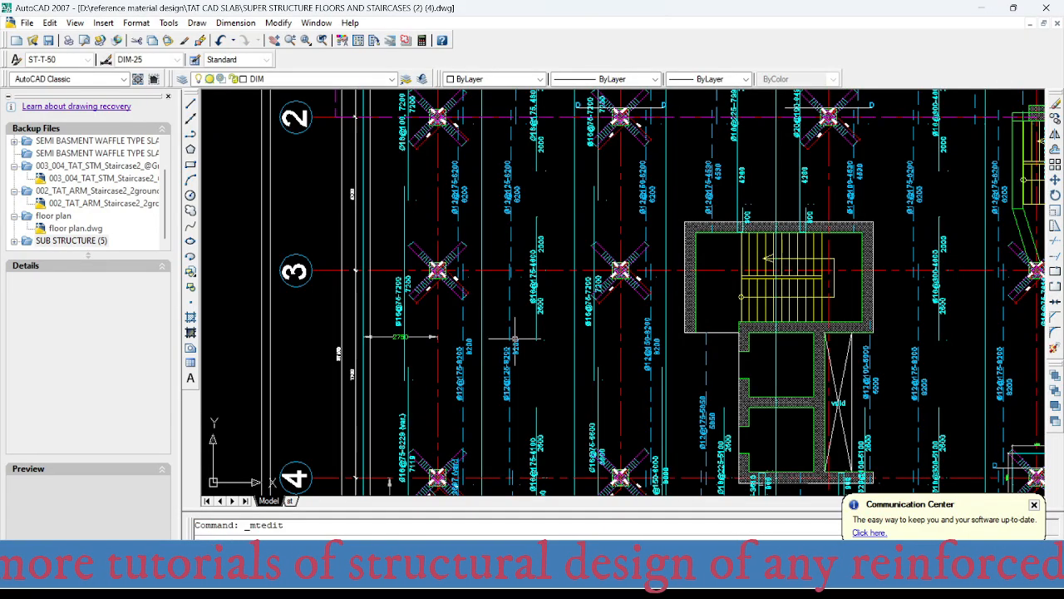
{"action": "scroll", "coordinate": [416, 276], "scroll_direction": "up", "scroll_amount": 5}
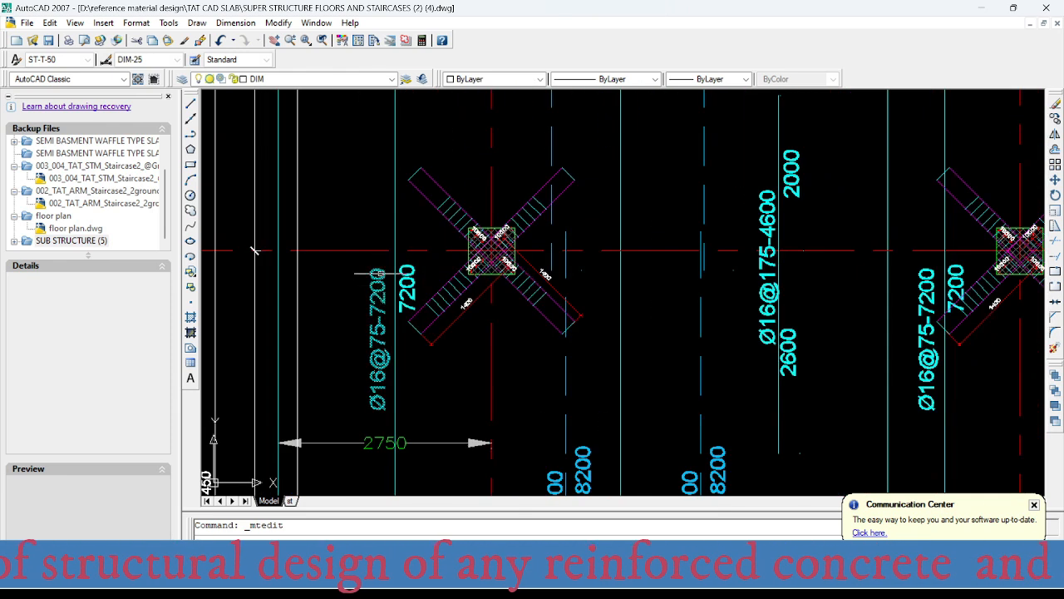
{"action": "left_click", "coordinate": [378, 336]}
{"action": "double_click", "coordinate": [376, 337]}
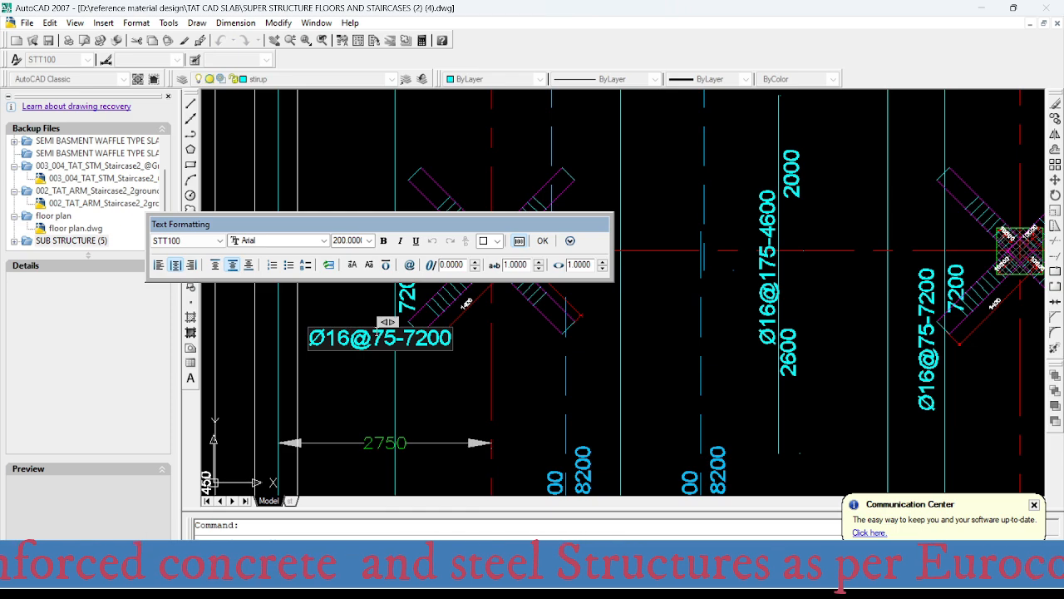
{"action": "left_click", "coordinate": [413, 288]}
{"action": "scroll", "coordinate": [412, 284], "scroll_direction": "down", "scroll_amount": 5}
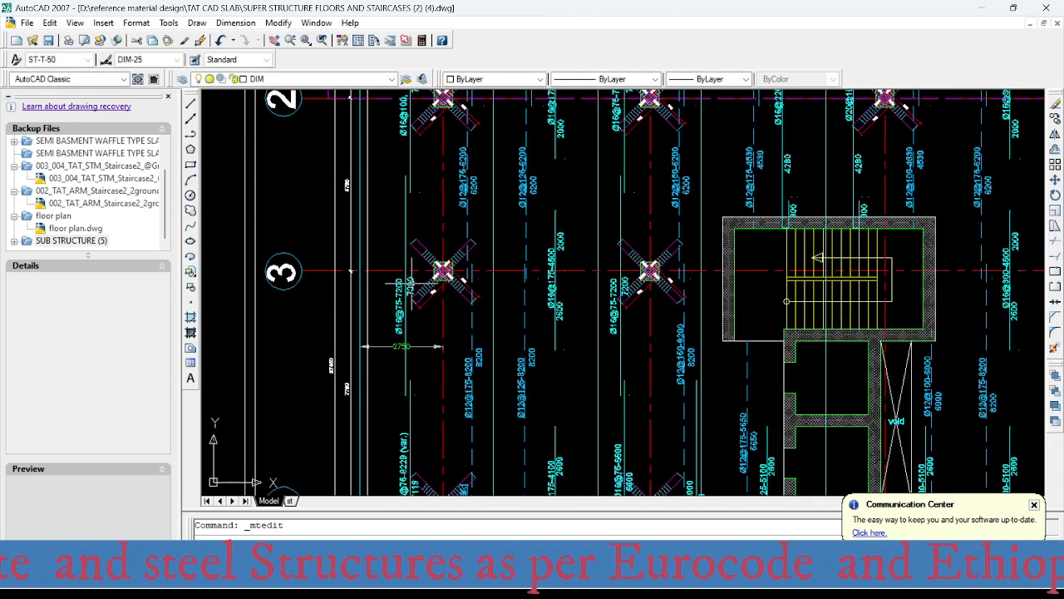
{"action": "middle_click_drag", "start_coordinate": [430, 345], "coordinate": [420, 230]}
{"action": "middle_click_drag", "start_coordinate": [405, 329], "coordinate": [413, 247]}
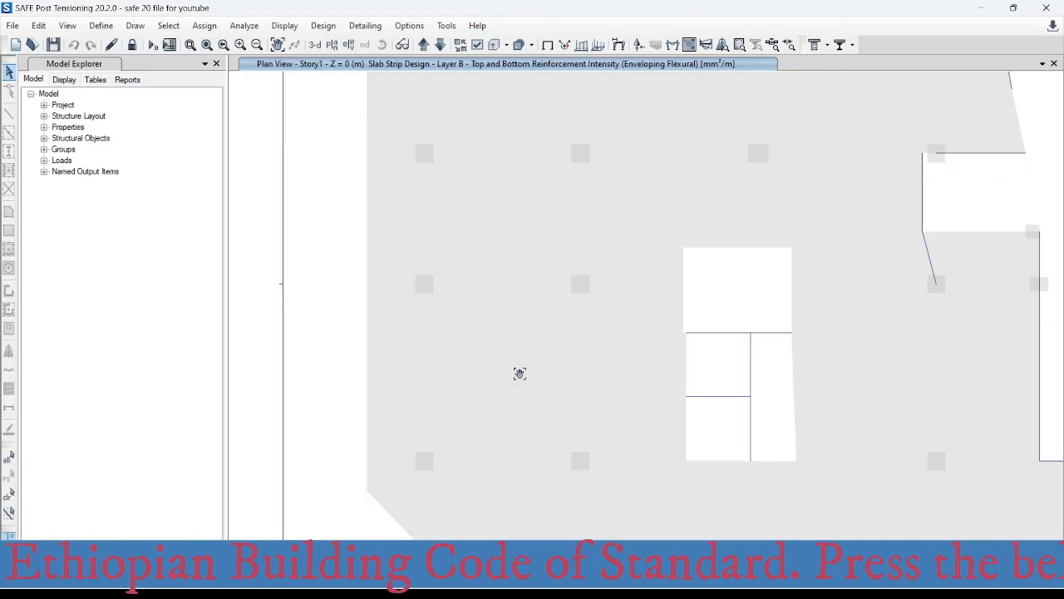
- Switch to SAFE and read the Layer B top reinforcement intensity at the column on grid A-4
{"action": "scroll", "coordinate": [518, 374], "scroll_direction": "down", "scroll_amount": 5}
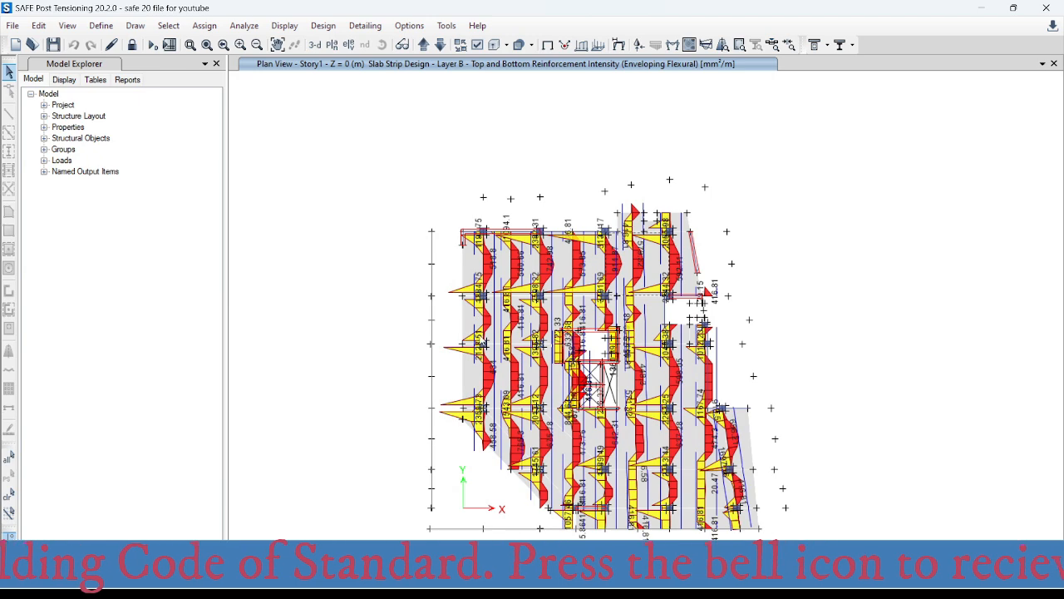
{"action": "scroll", "coordinate": [495, 430], "scroll_direction": "up", "scroll_amount": 5}
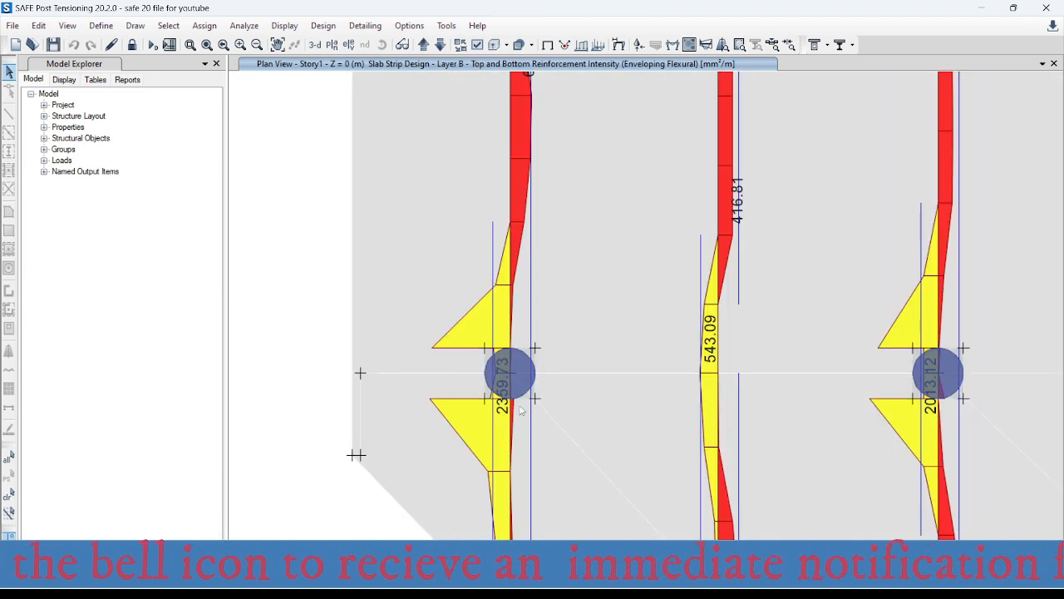
{"action": "scroll", "coordinate": [515, 397], "scroll_direction": "up", "scroll_amount": 2}
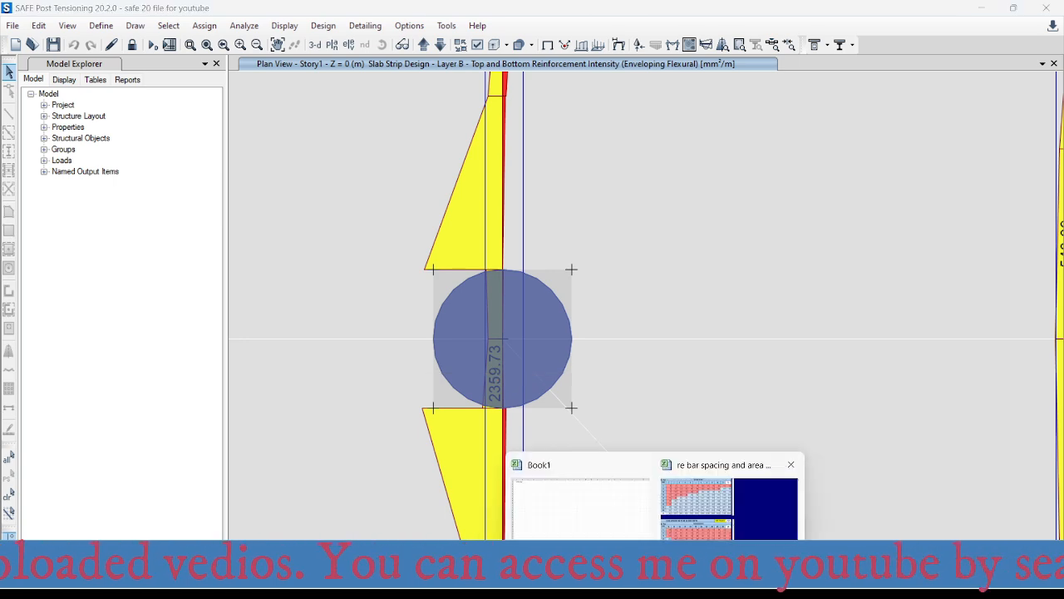
- Switch to the rebar spacing workbook in Excel and set the required area for bars per metre to 2360 mm²
{"action": "left_click", "coordinate": [709, 511]}
{"action": "left_click", "coordinate": [525, 375]}
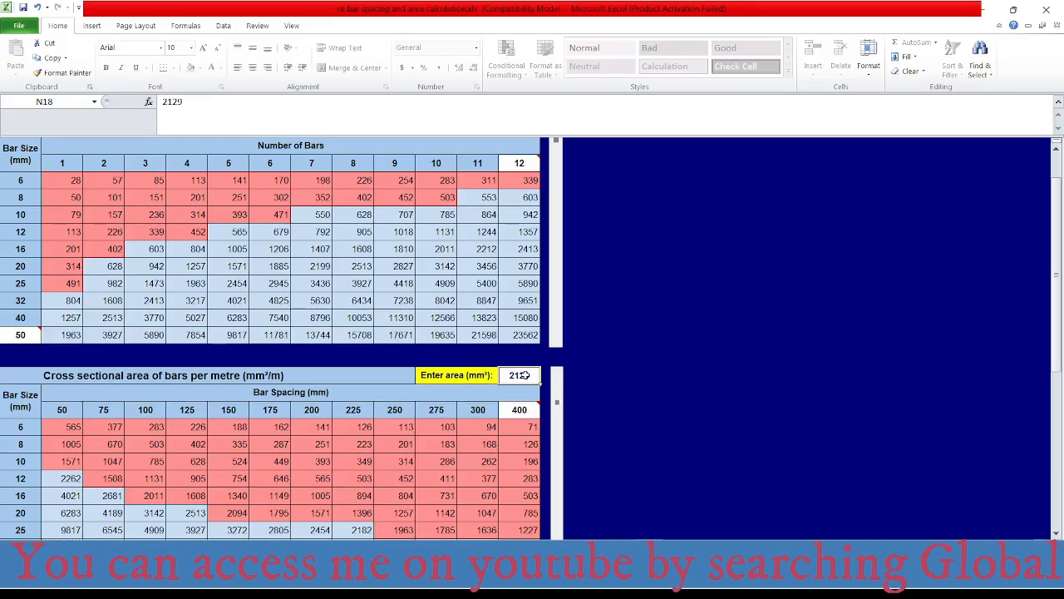
{"action": "type", "text": "2360"}
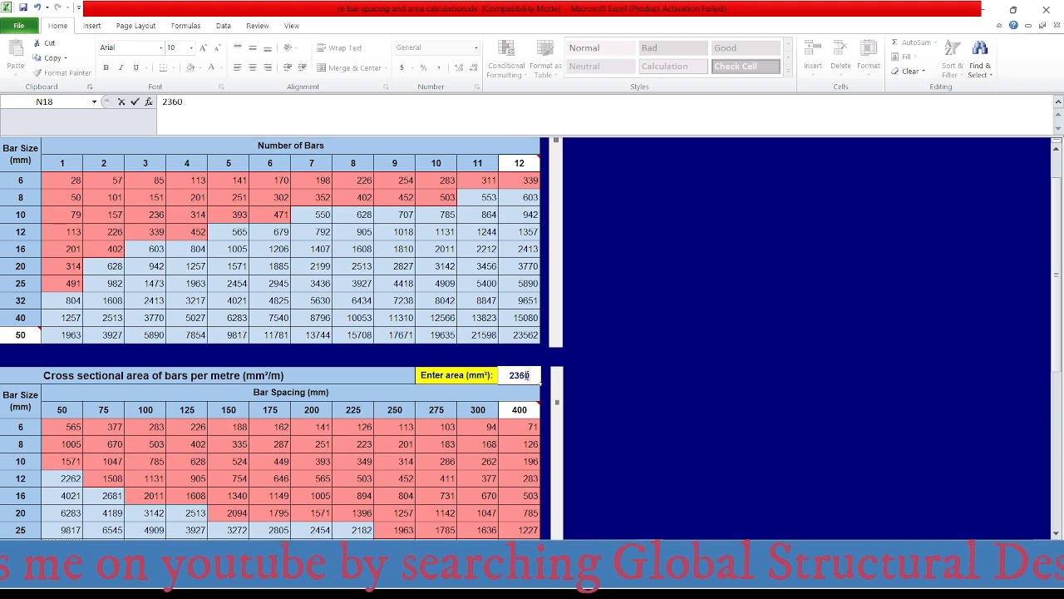
{"action": "left_click", "coordinate": [463, 444]}
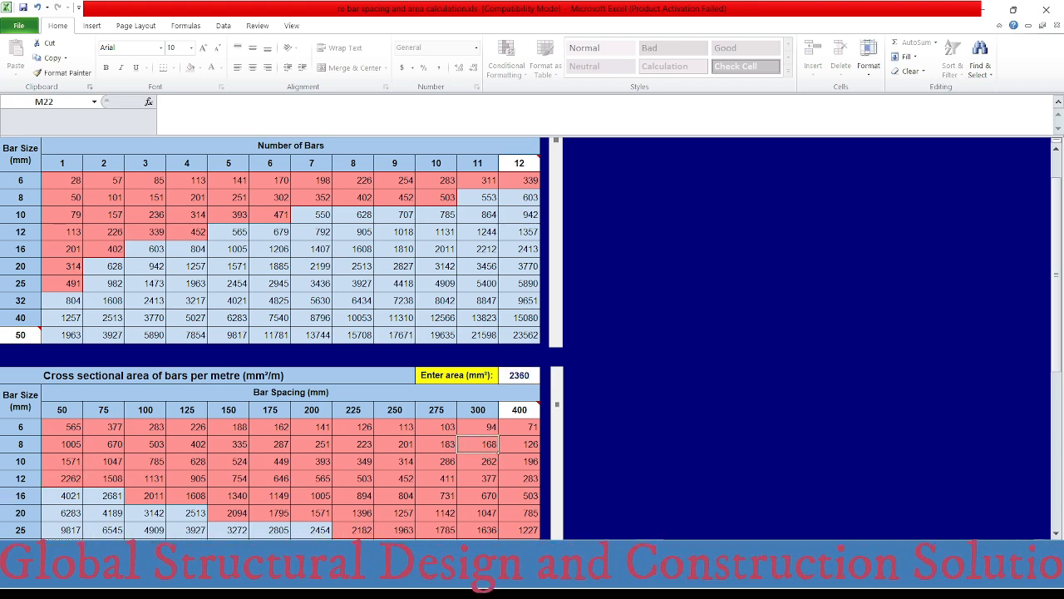
- Switch to the AutoCAD drawing and check the variable-length Ø16 bar label at the grid A-4 column
{"action": "left_click", "coordinate": [723, 575]}
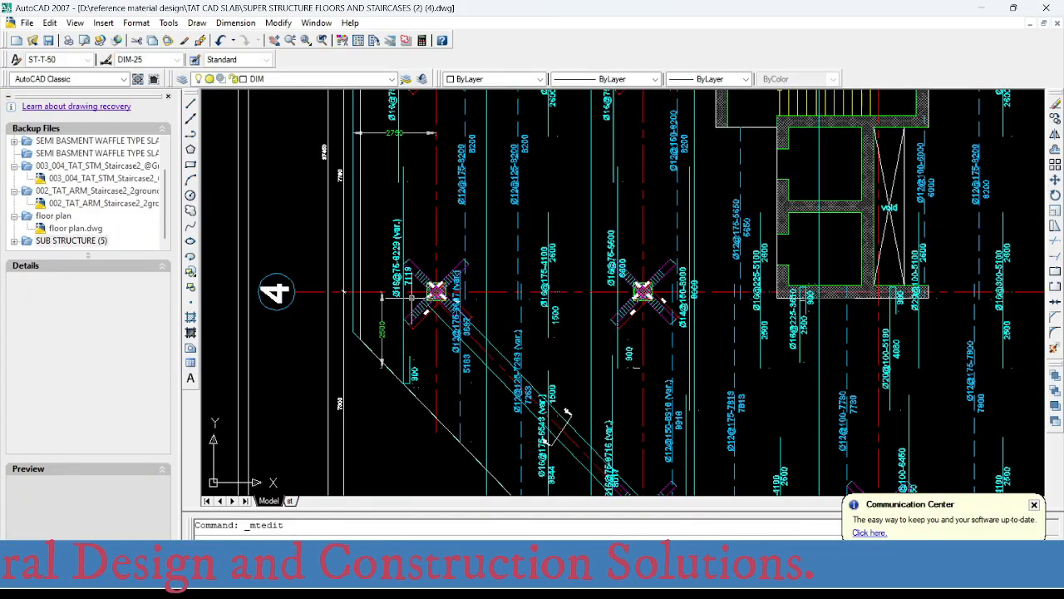
{"action": "scroll", "coordinate": [411, 293], "scroll_direction": "up", "scroll_amount": 1}
{"action": "scroll", "coordinate": [386, 305], "scroll_direction": "up", "scroll_amount": 1}
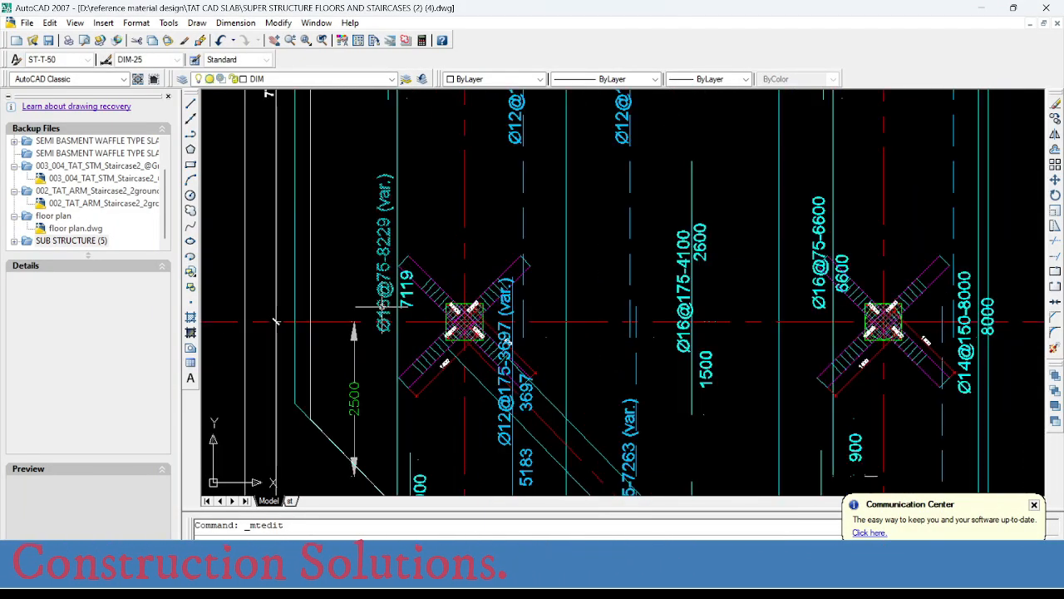
{"action": "scroll", "coordinate": [384, 287], "scroll_direction": "up", "scroll_amount": 1}
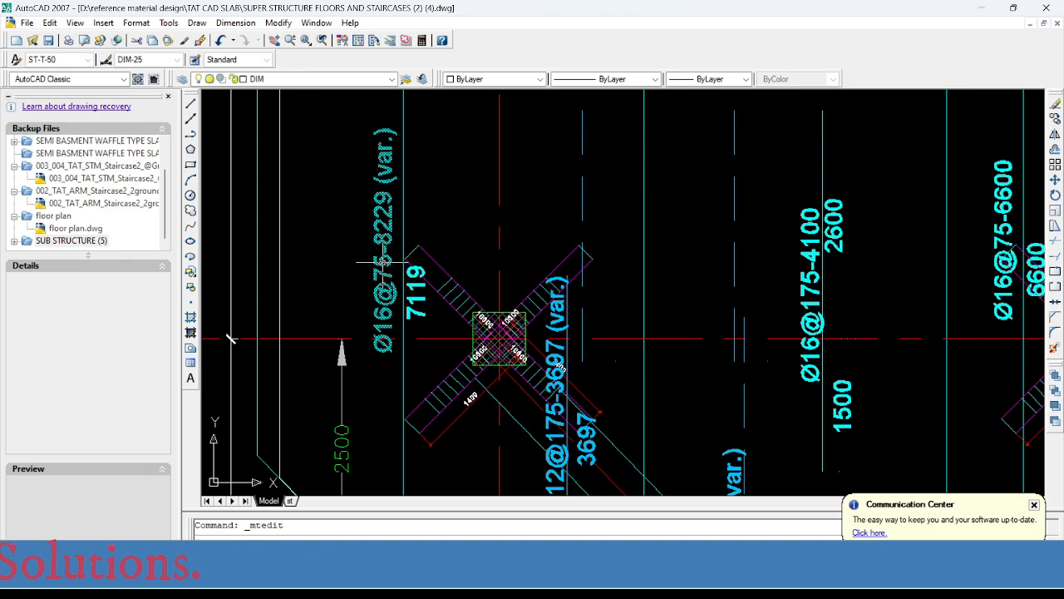
{"action": "scroll", "coordinate": [384, 259], "scroll_direction": "up", "scroll_amount": 1}
- Examine the bar labels along grid A between axes 1 and 2 in the slab reinforcement plan
{"action": "scroll", "coordinate": [399, 336], "scroll_direction": "down", "scroll_amount": 6}
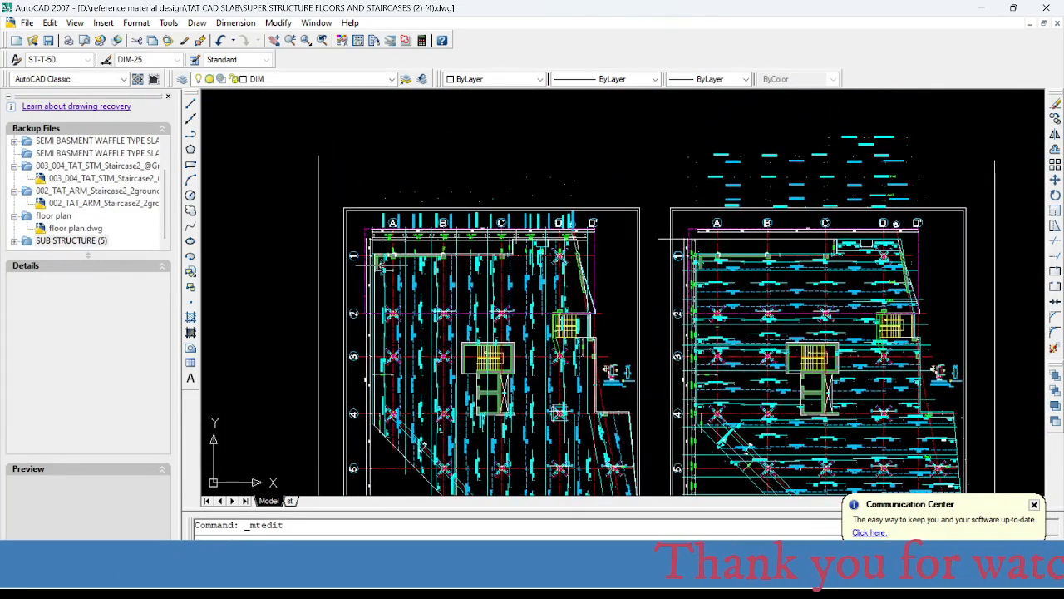
{"action": "scroll", "coordinate": [384, 268], "scroll_direction": "up", "scroll_amount": 2}
{"action": "middle_click_drag", "start_coordinate": [403, 288], "coordinate": [402, 243]}
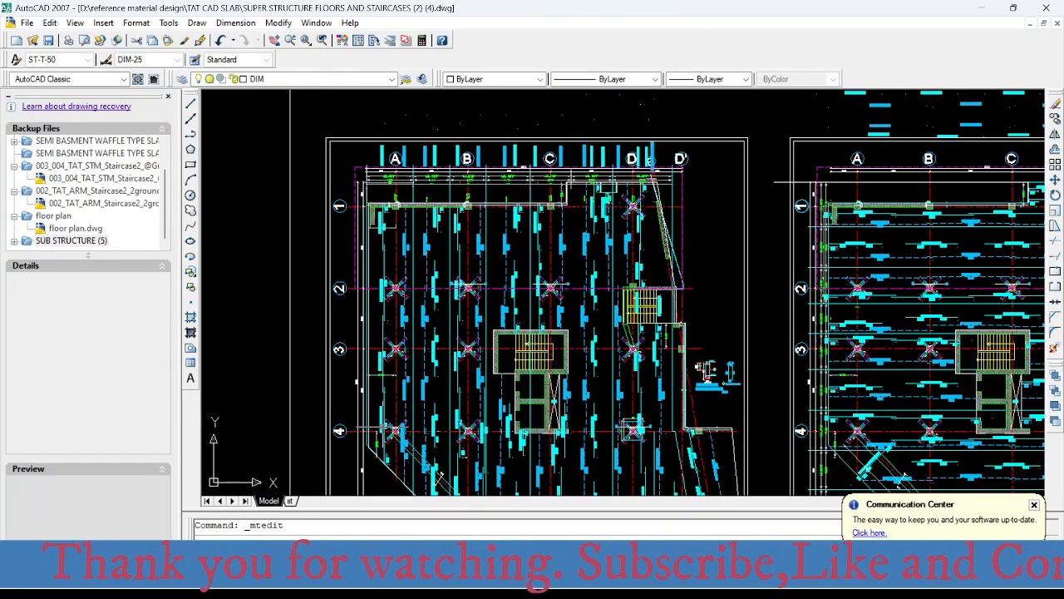
{"action": "scroll", "coordinate": [383, 208], "scroll_direction": "up", "scroll_amount": 4}
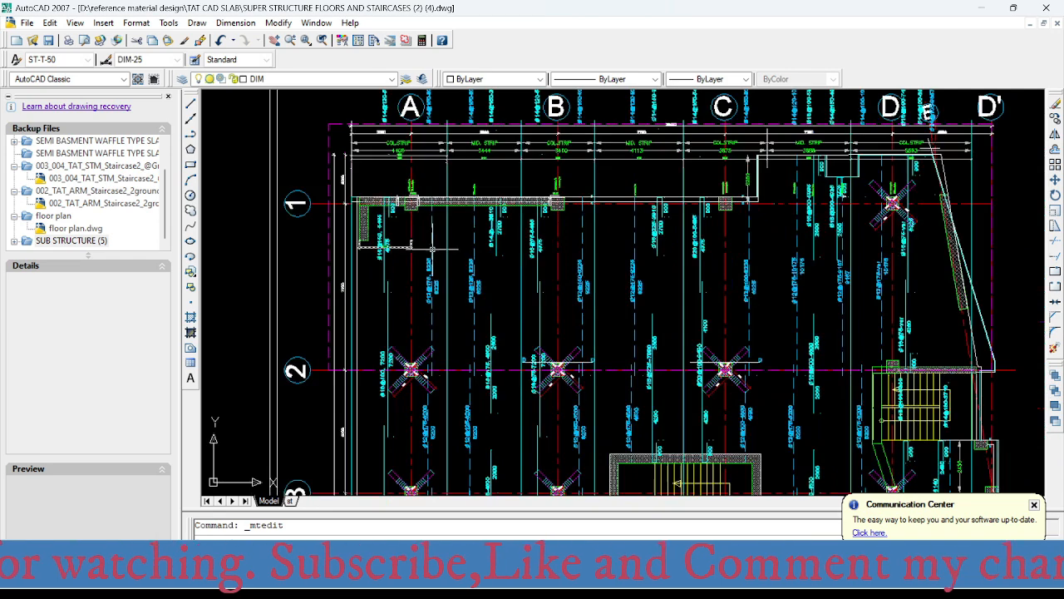
{"action": "mouse_move", "coordinate": [394, 219]}
{"action": "middle_mouse_down"}
{"action": "mouse_move", "coordinate": [389, 204]}
{"action": "mouse_move", "coordinate": [398, 216]}
{"action": "middle_mouse_up"}
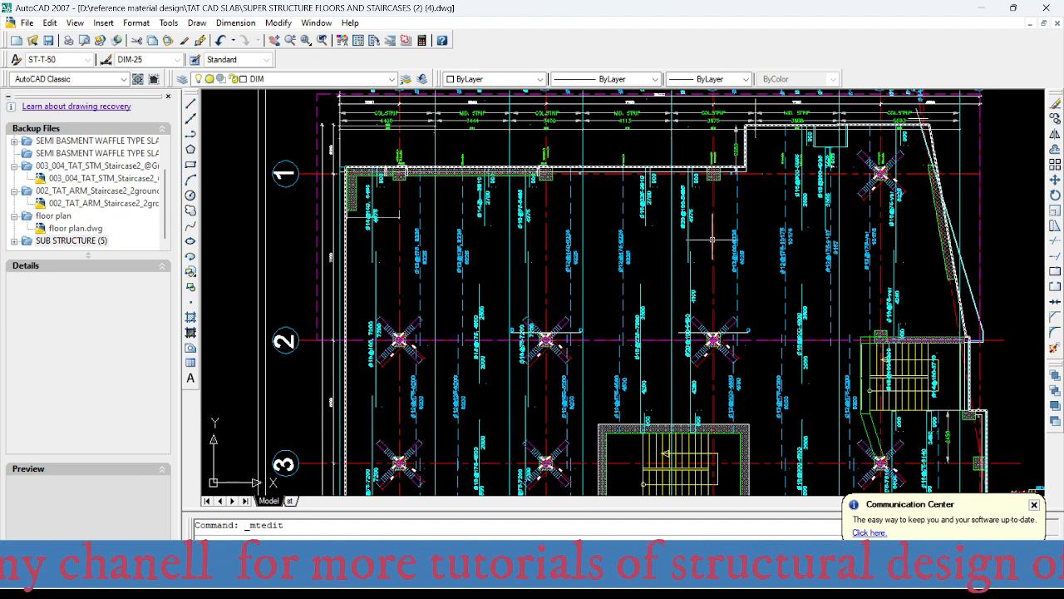
{"action": "scroll", "coordinate": [345, 234], "scroll_direction": "up", "scroll_amount": 1}
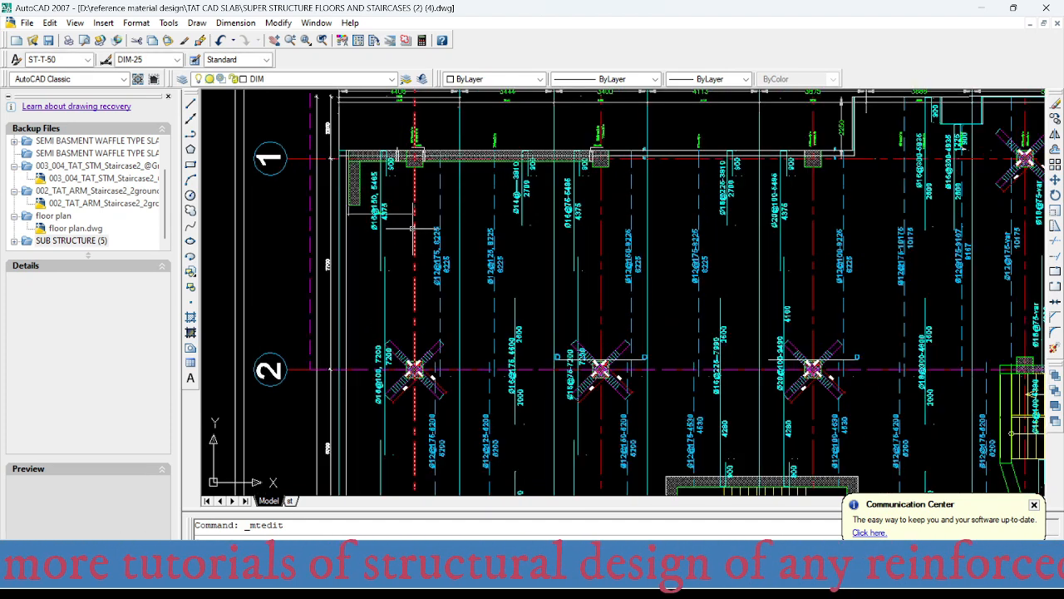
{"action": "middle_click_drag", "start_coordinate": [412, 266], "coordinate": [402, 242]}
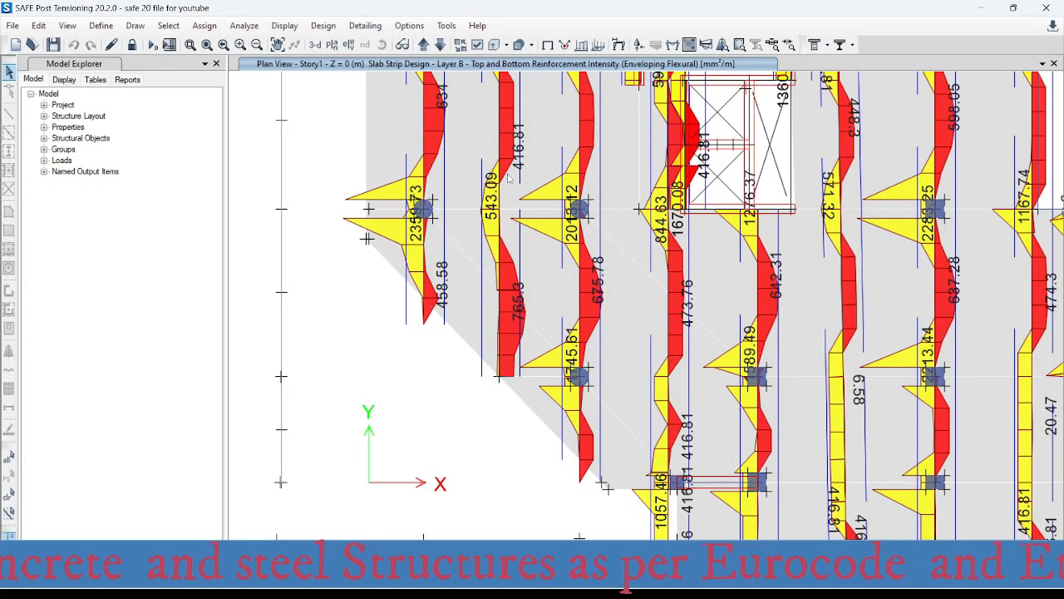
- Switch to SAFE and read the Layer B bottom reinforcement intensities in the spans along grid A
{"action": "scroll", "coordinate": [509, 177], "scroll_direction": "down", "scroll_amount": 3}
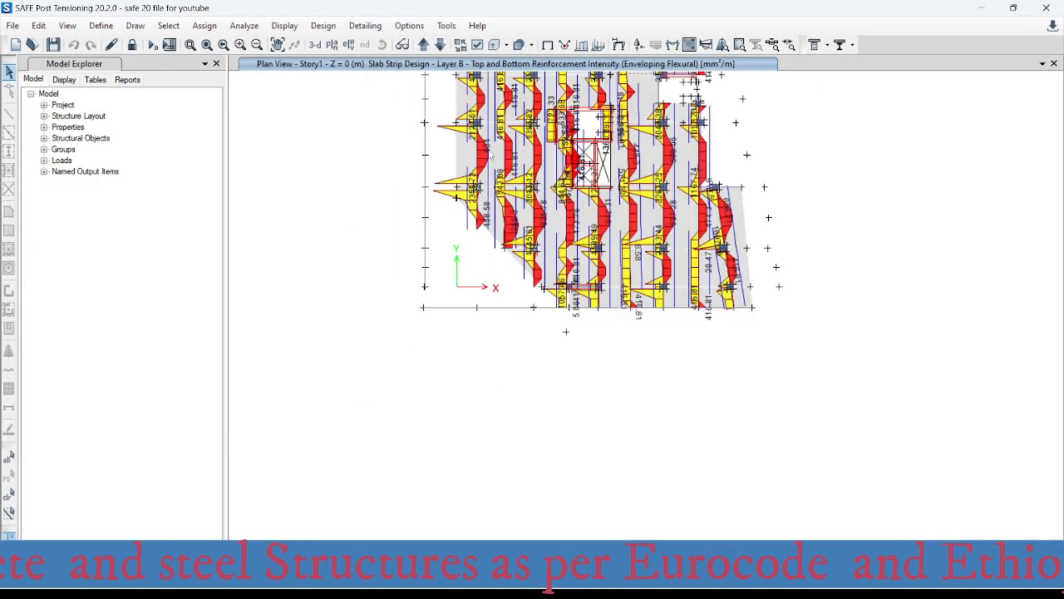
{"action": "scroll", "coordinate": [452, 264], "scroll_direction": "up", "scroll_amount": 3}
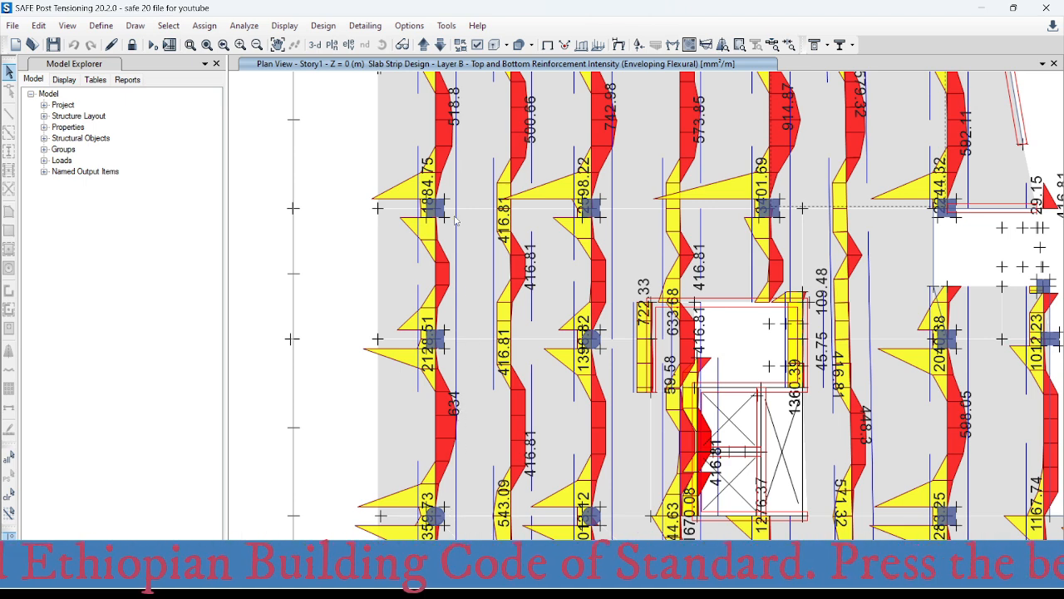
{"action": "middle_click_drag", "start_coordinate": [456, 220], "coordinate": [443, 301]}
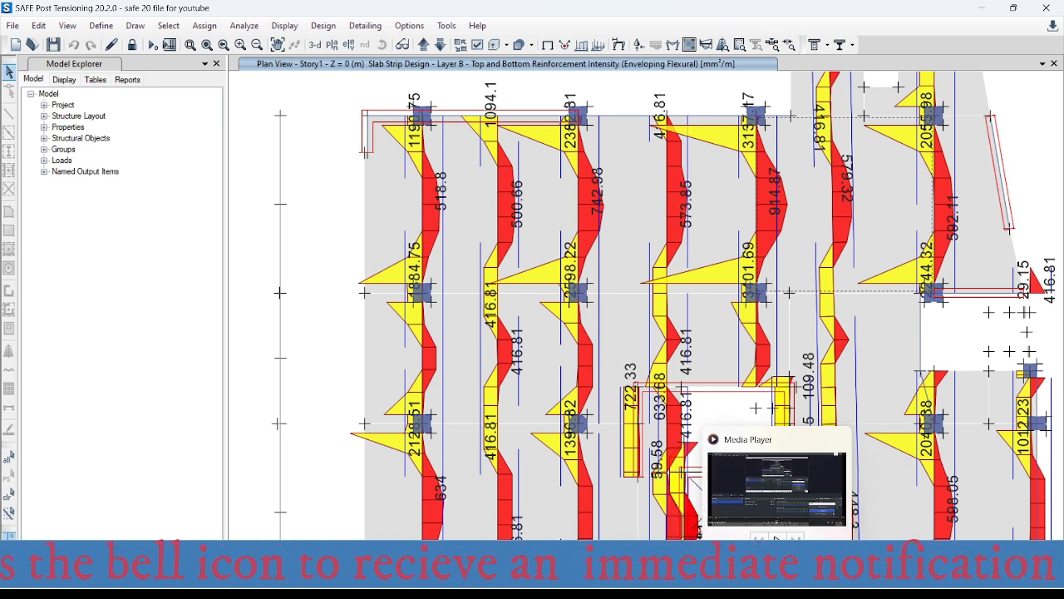
- Switch to the rebar spacing workbook in Excel and set the required area for bars per metre to 634 mm²
{"action": "mouse_move", "coordinate": [655, 584]}
{"action": "left_click", "coordinate": [698, 511]}
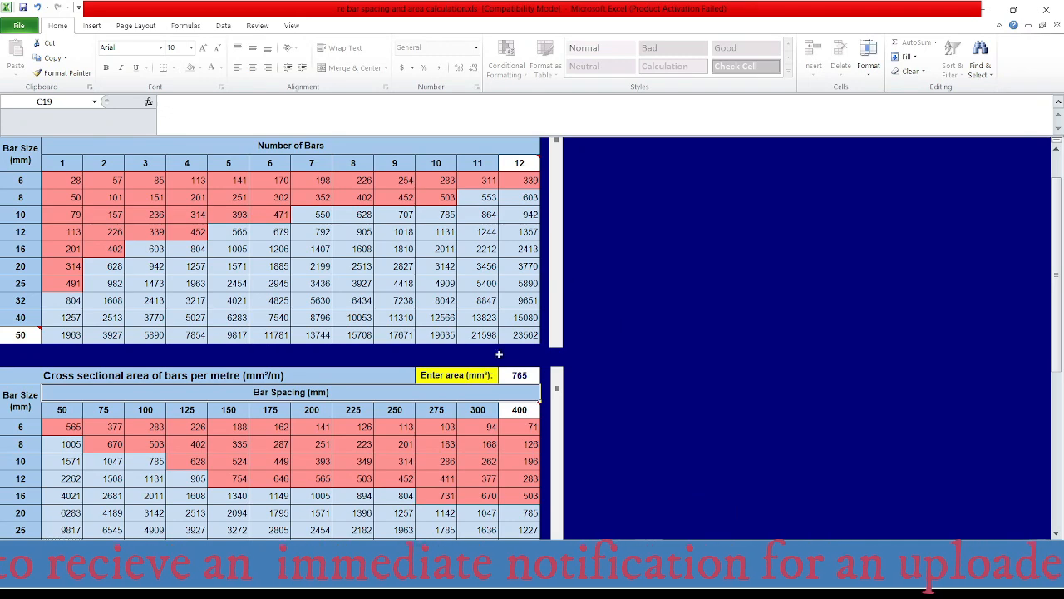
{"action": "left_click", "coordinate": [524, 374]}
{"action": "type", "text": "63"}
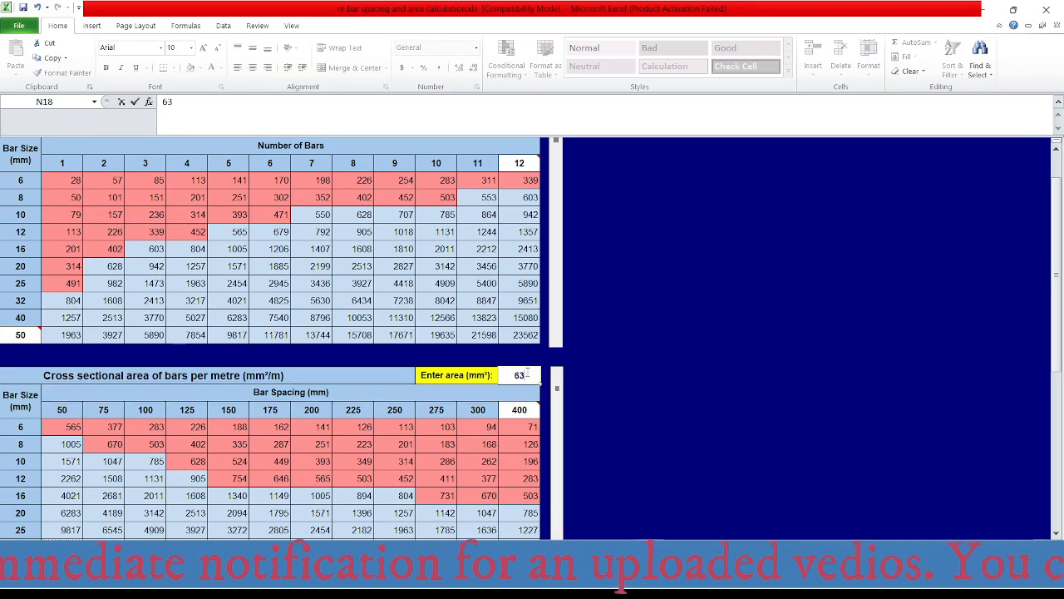
{"action": "type", "text": "4"}
{"action": "key", "text": "Return"}
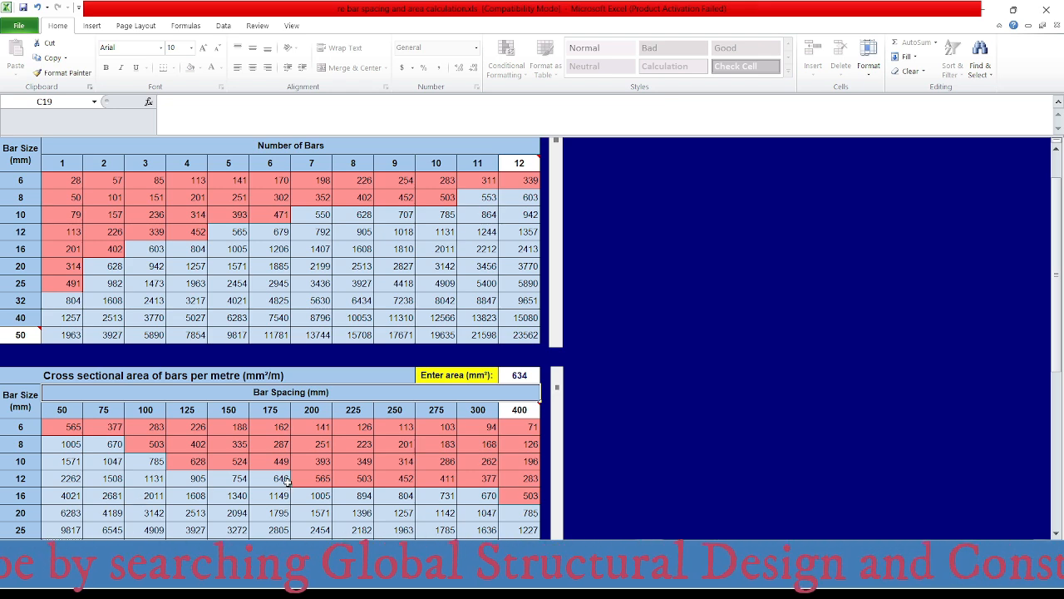
- Switch to the online rebar area calculator in the browser and set the required reinforcement area to 634 mm²
{"action": "mouse_move", "coordinate": [655, 587]}
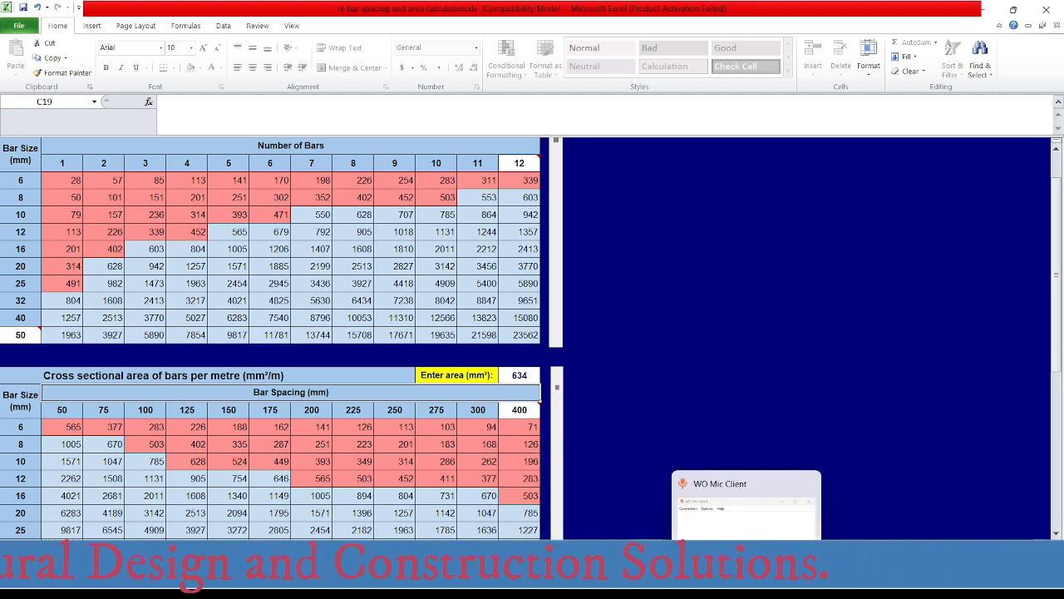
{"action": "mouse_move", "coordinate": [563, 586]}
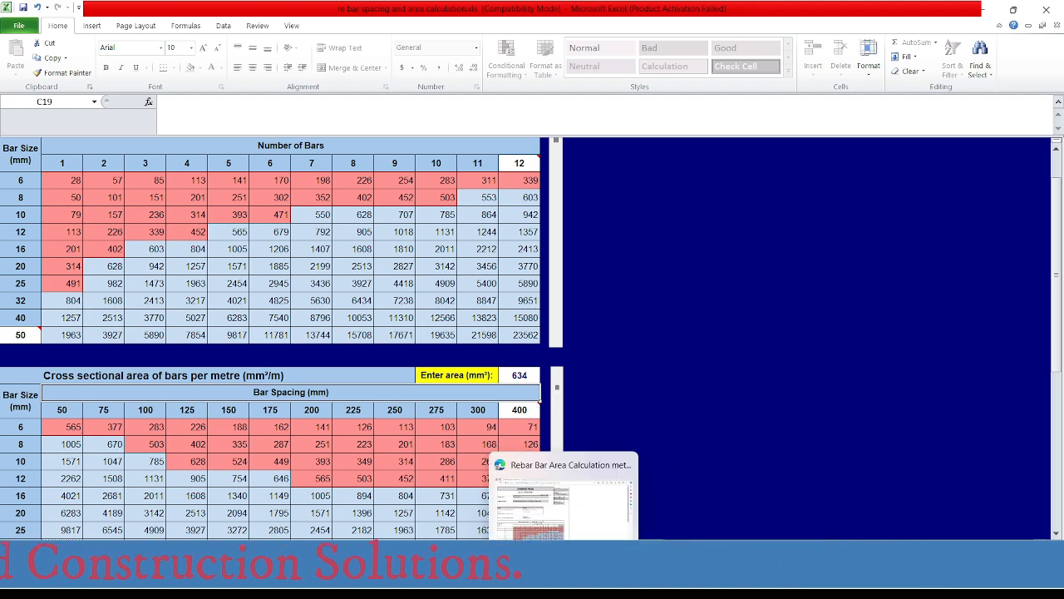
{"action": "left_click", "coordinate": [563, 586]}
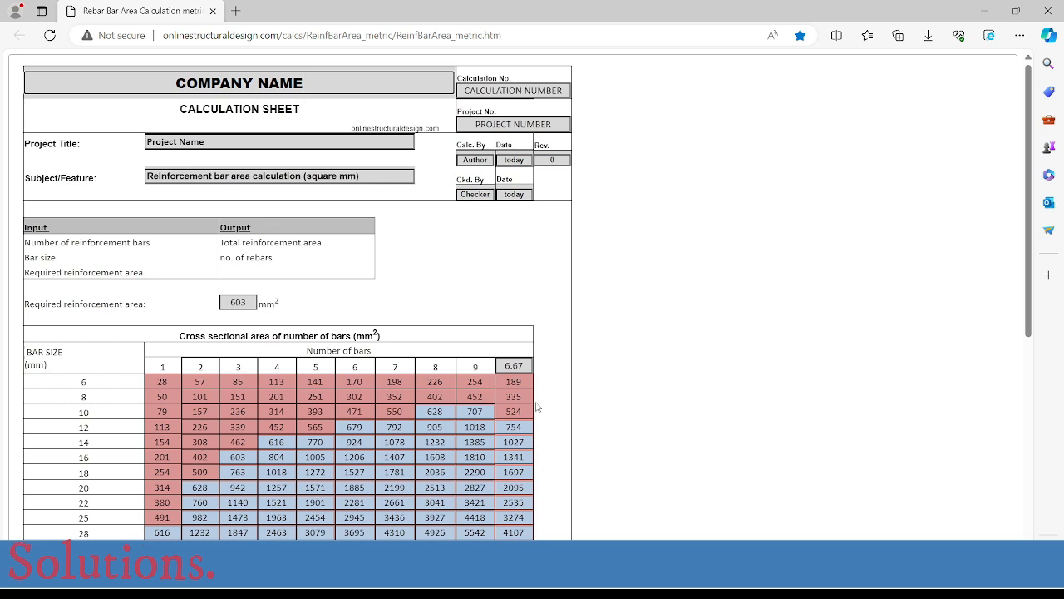
{"action": "left_click_drag", "start_coordinate": [250, 303], "coordinate": [214, 304]}
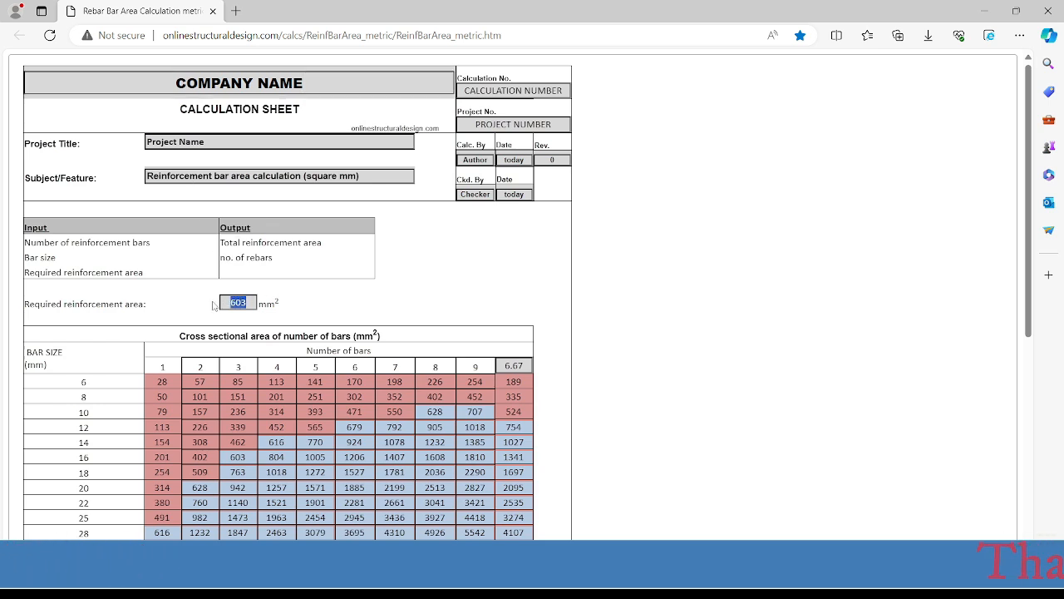
{"action": "type", "text": "634"}
{"action": "key", "text": "Tab"}
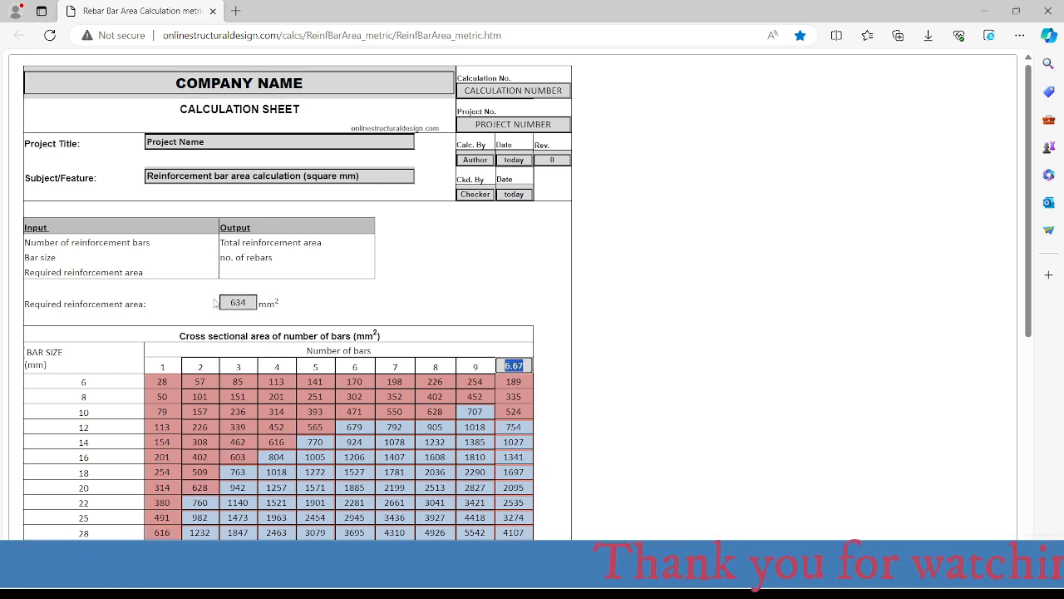
- Check the 14 mm bar row and the per-metre spacing table, and return to the Excel spacing table for comparison
{"action": "double_click", "coordinate": [84, 442]}
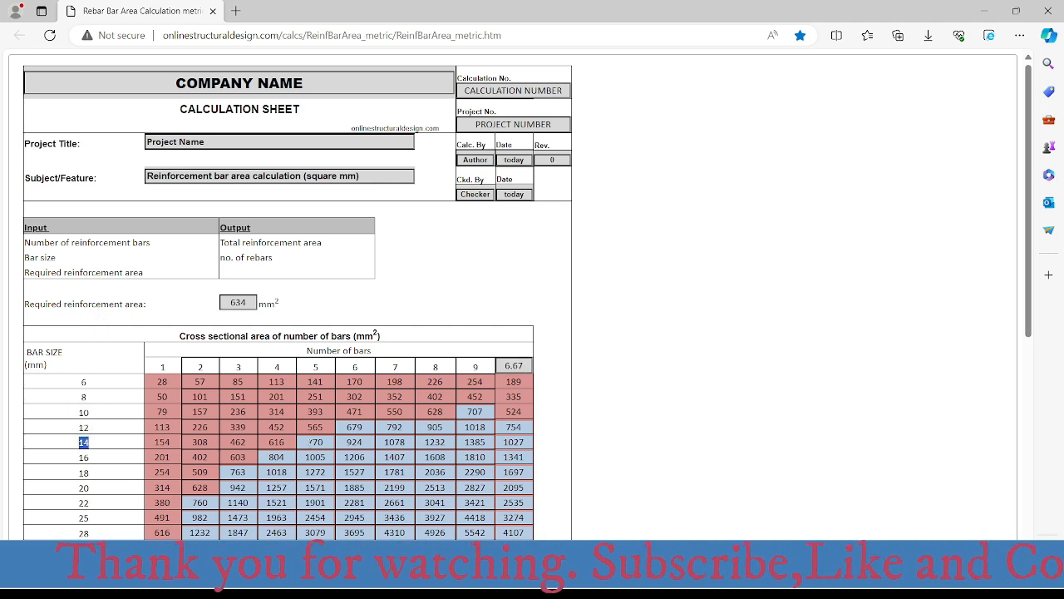
{"action": "scroll", "coordinate": [339, 408], "scroll_direction": "down", "scroll_amount": 4}
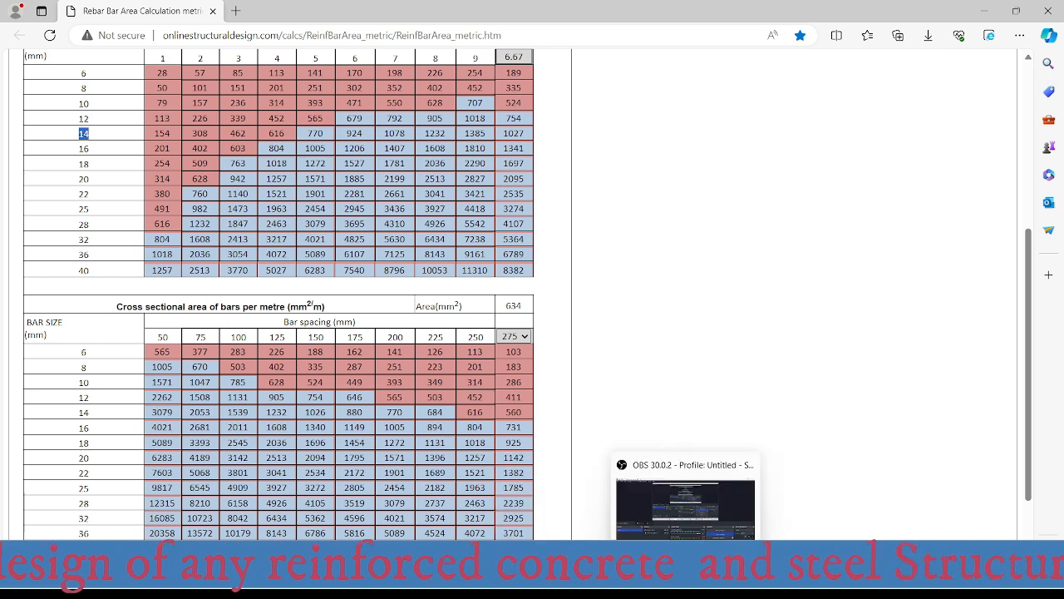
{"action": "left_click", "coordinate": [703, 503]}
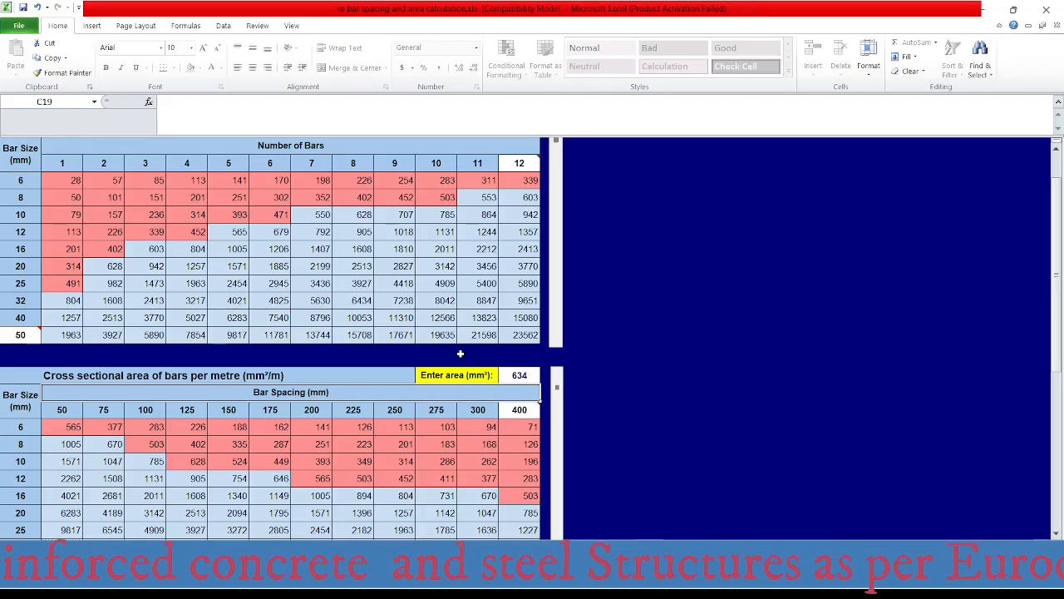
{"action": "scroll", "coordinate": [370, 447], "scroll_direction": "down", "scroll_amount": 1}
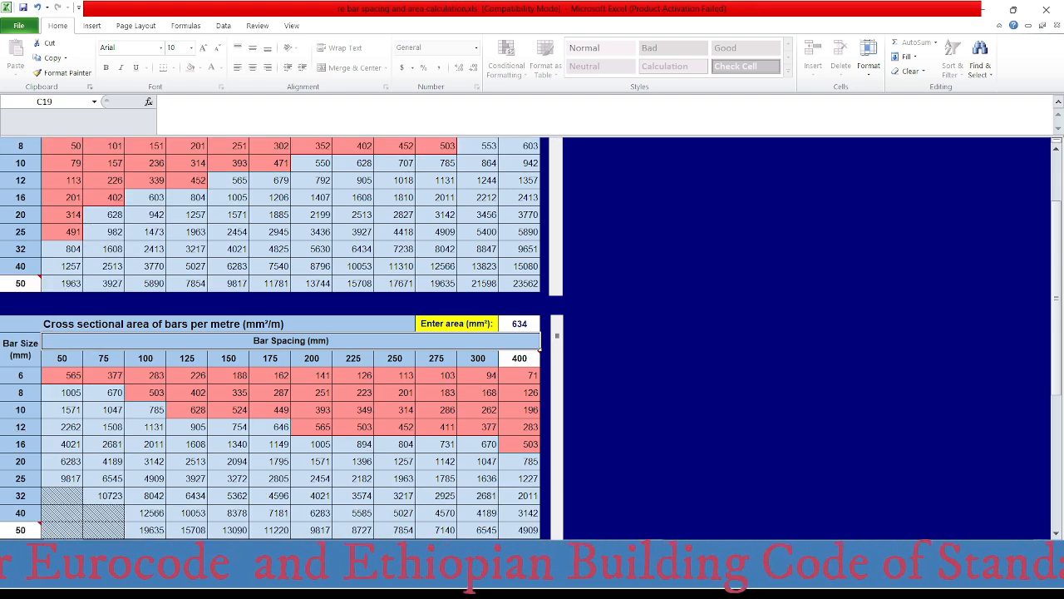
- Switch to the AutoCAD drawing and check the Ø12@175 bottom bar label along grid A between axes 1 and 2
{"action": "left_click", "coordinate": [652, 587]}
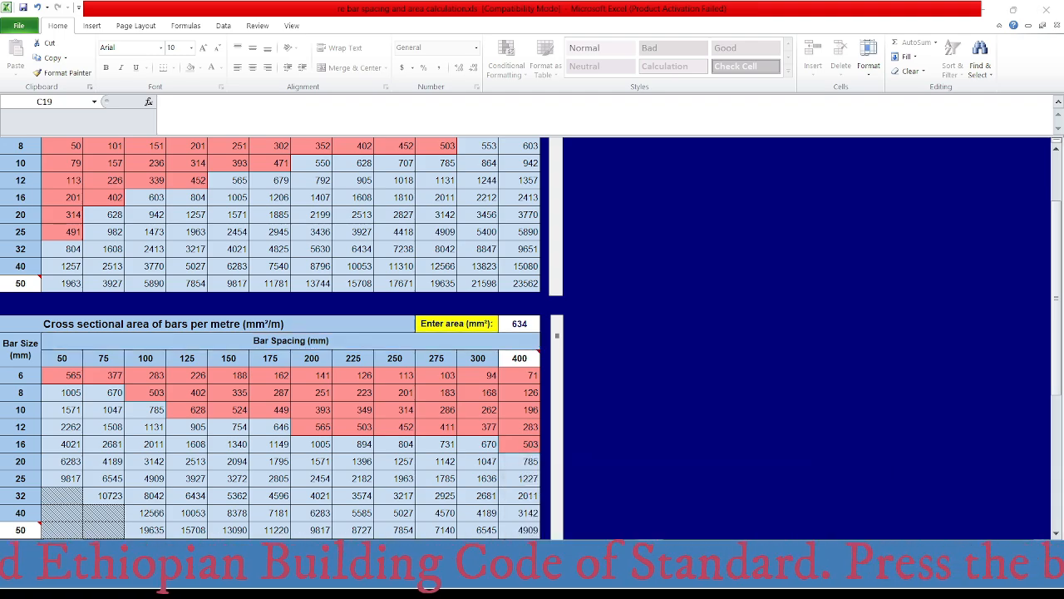
{"action": "scroll", "coordinate": [519, 322], "scroll_direction": "down", "scroll_amount": 2}
{"action": "middle_click_drag", "start_coordinate": [486, 261], "coordinate": [451, 325]}
{"action": "scroll", "coordinate": [425, 301], "scroll_direction": "up", "scroll_amount": 3}
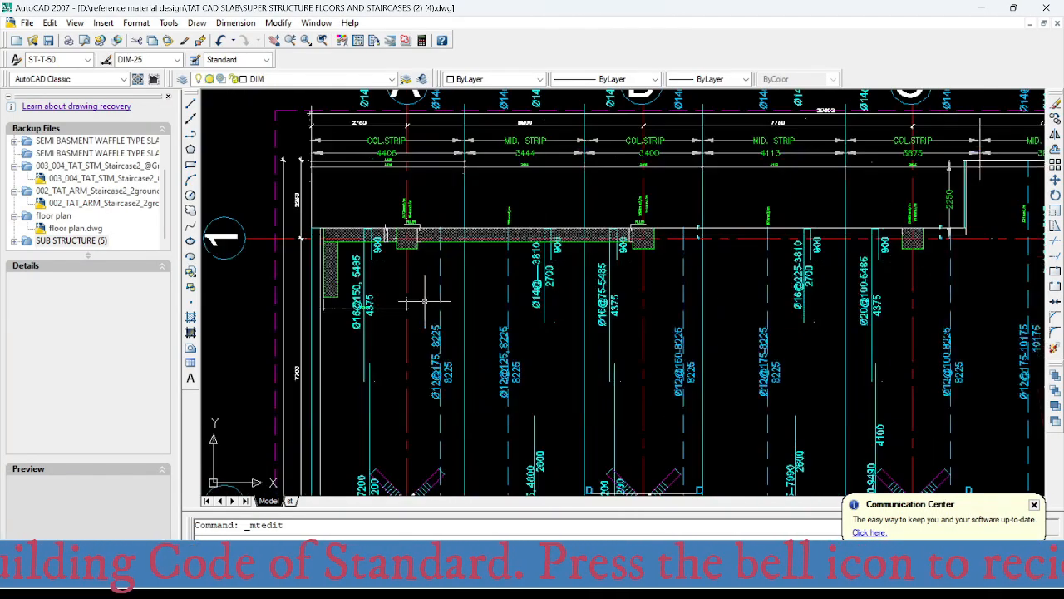
{"action": "scroll", "coordinate": [447, 376], "scroll_direction": "up", "scroll_amount": 4}
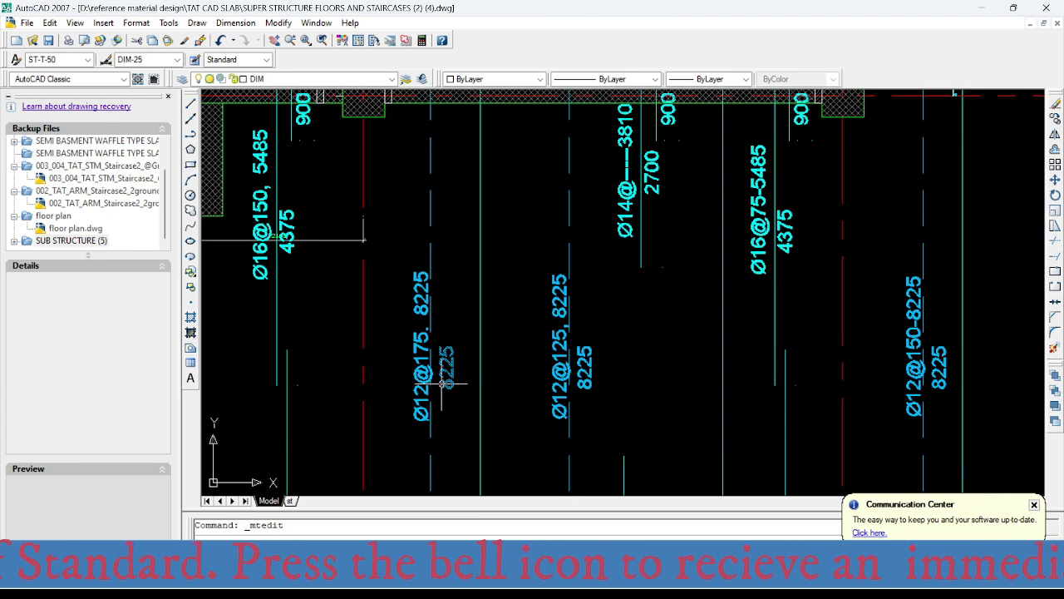
{"action": "middle_click_drag", "start_coordinate": [434, 389], "coordinate": [439, 311]}
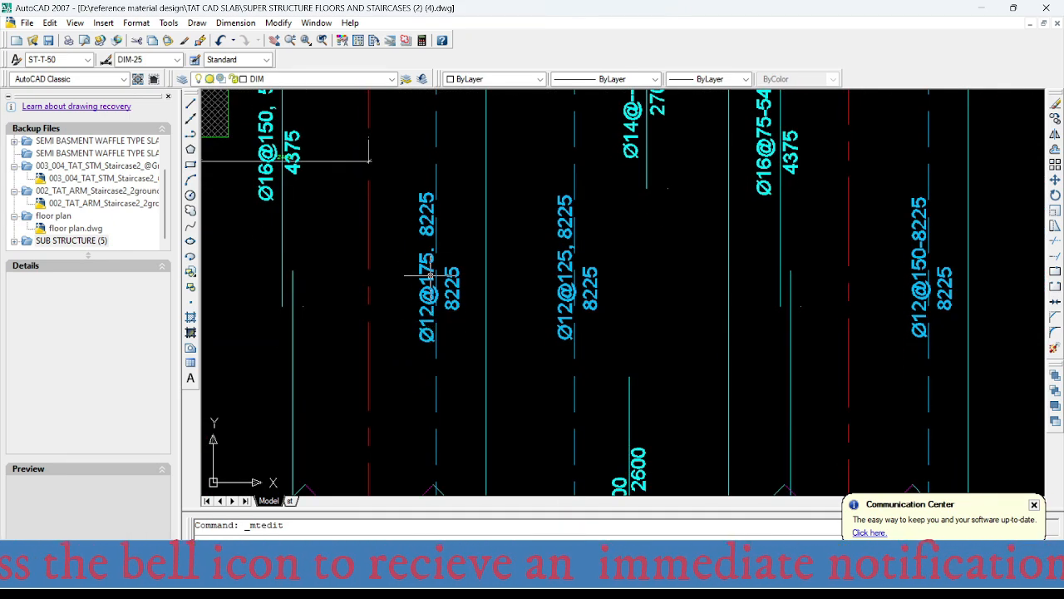
- Check the Ø12 bottom bar labels along grid A from axis 2 to just past the axis 4 column
{"action": "scroll", "coordinate": [428, 264], "scroll_direction": "down", "scroll_amount": 7}
{"action": "scroll", "coordinate": [430, 382], "scroll_direction": "up", "scroll_amount": 5}
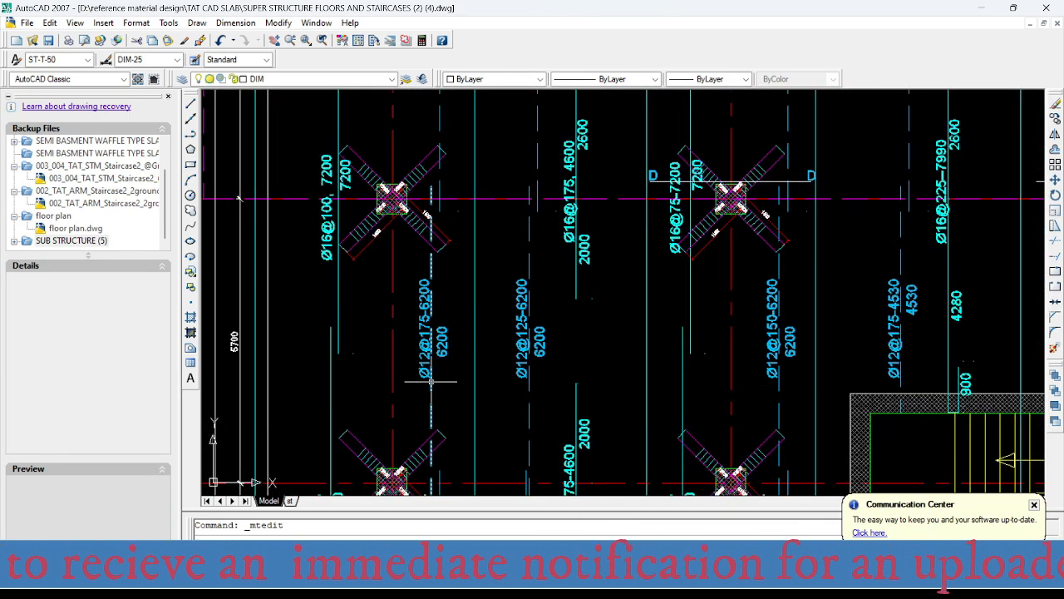
{"action": "scroll", "coordinate": [430, 383], "scroll_direction": "up", "scroll_amount": 2}
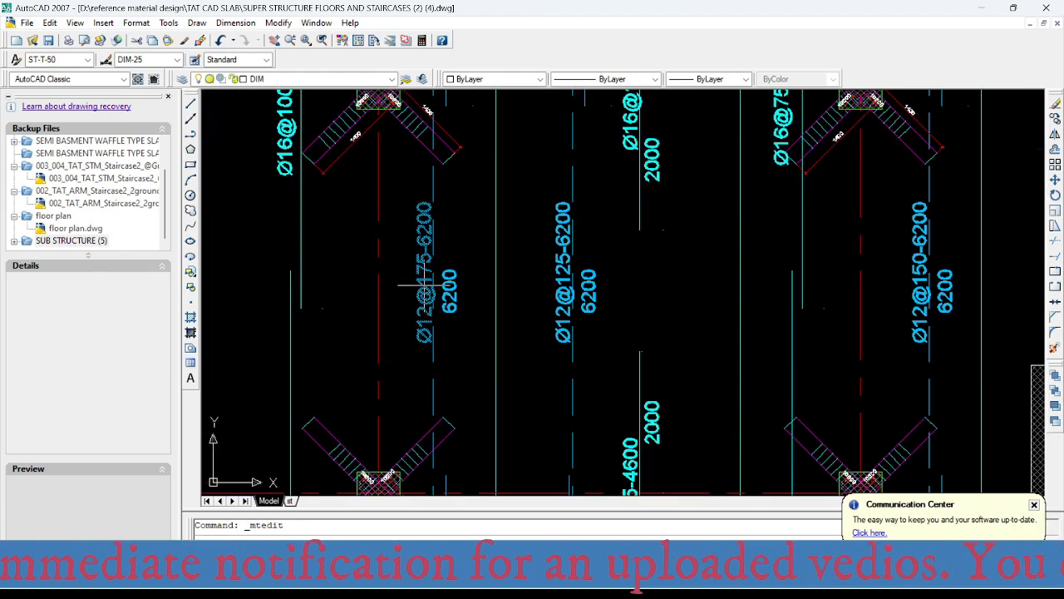
{"action": "scroll", "coordinate": [424, 285], "scroll_direction": "up", "scroll_amount": 2}
{"action": "scroll", "coordinate": [438, 324], "scroll_direction": "down", "scroll_amount": 6}
{"action": "scroll", "coordinate": [459, 273], "scroll_direction": "up", "scroll_amount": 4}
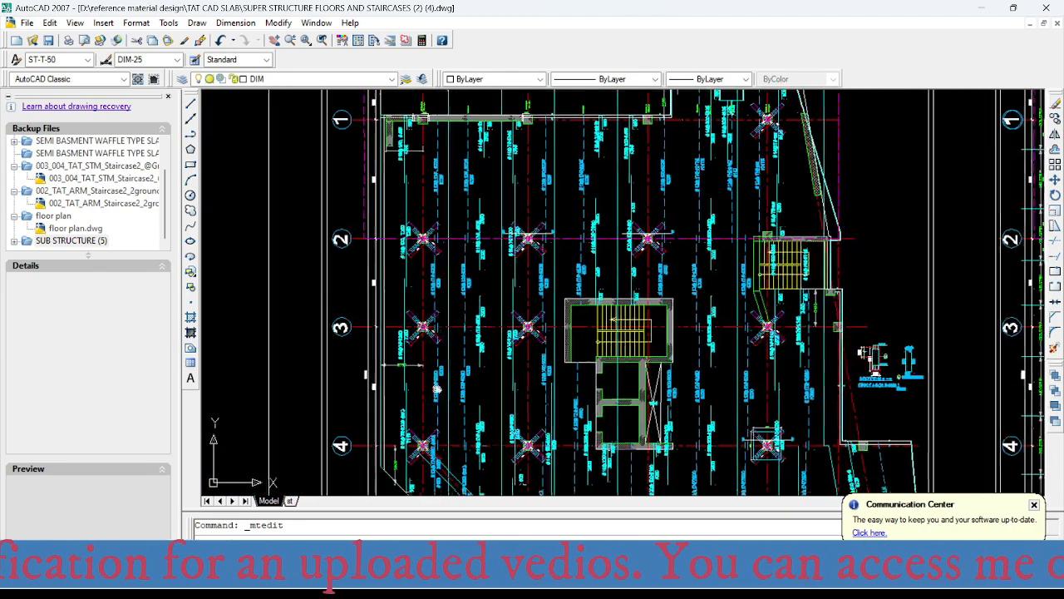
{"action": "scroll", "coordinate": [459, 272], "scroll_direction": "up", "scroll_amount": 2}
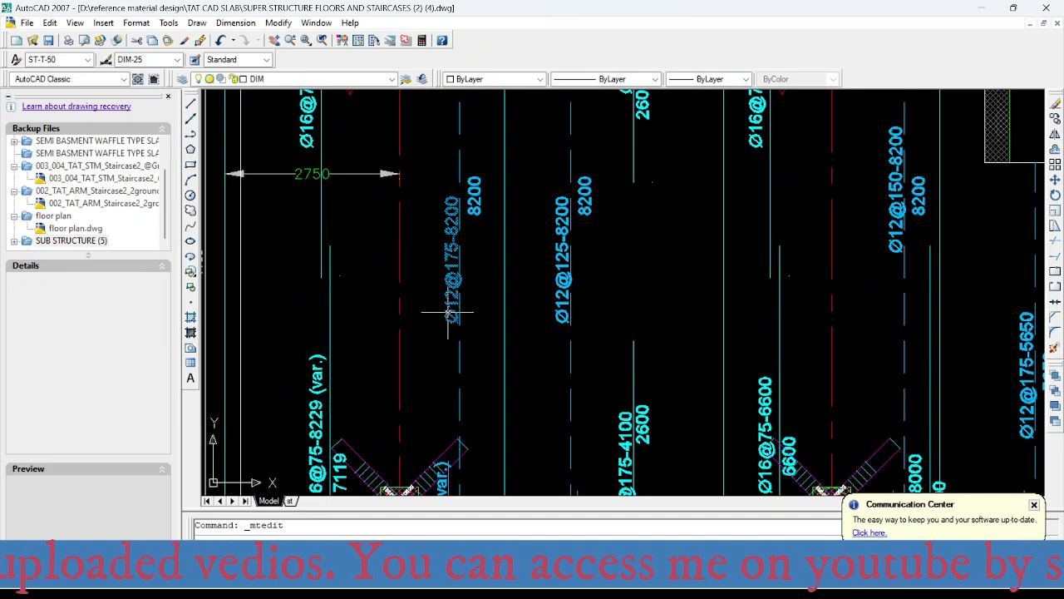
{"action": "scroll", "coordinate": [459, 258], "scroll_direction": "down", "scroll_amount": 6}
{"action": "scroll", "coordinate": [480, 382], "scroll_direction": "up", "scroll_amount": 6}
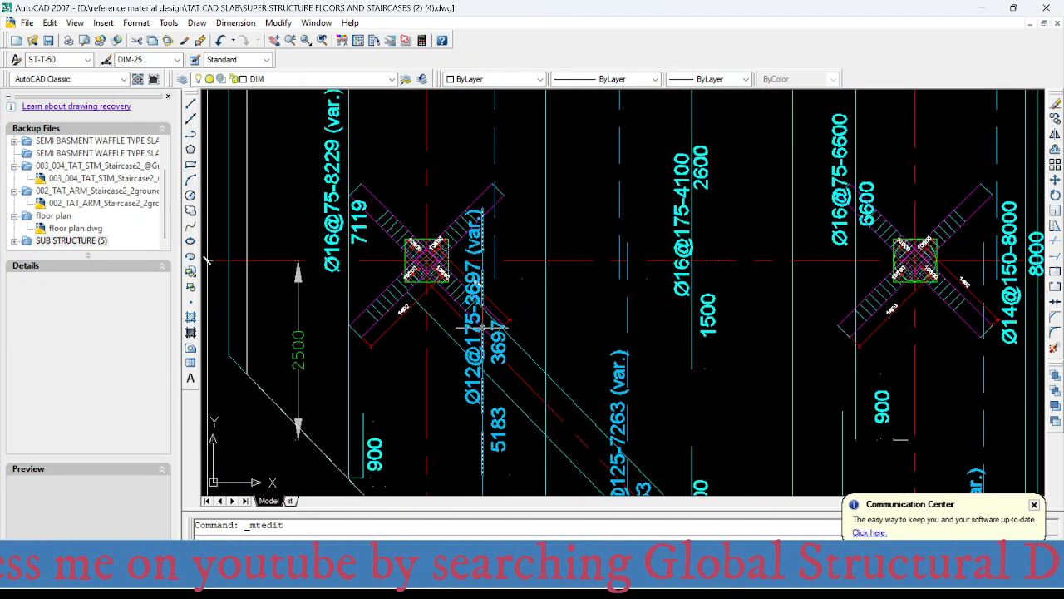
{"action": "scroll", "coordinate": [469, 366], "scroll_direction": "down", "scroll_amount": 6}
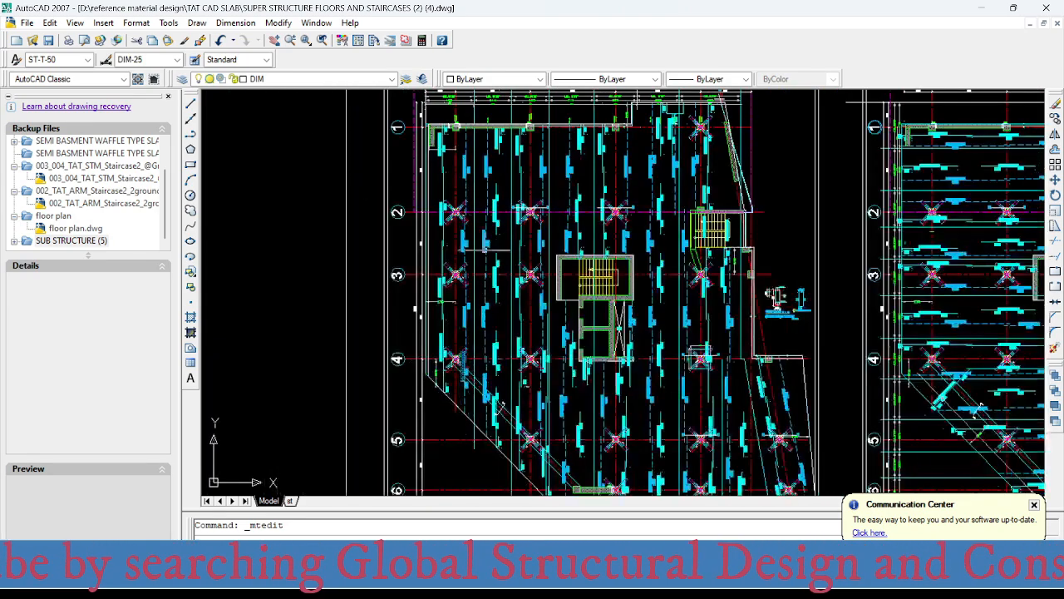
- Locate the Ø14 top bar label without a spacing in the middle strip between grids A and B at axis 1
{"action": "middle_click_drag", "start_coordinate": [451, 377], "coordinate": [448, 384]}
{"action": "scroll", "coordinate": [424, 284], "scroll_direction": "up", "scroll_amount": 3}
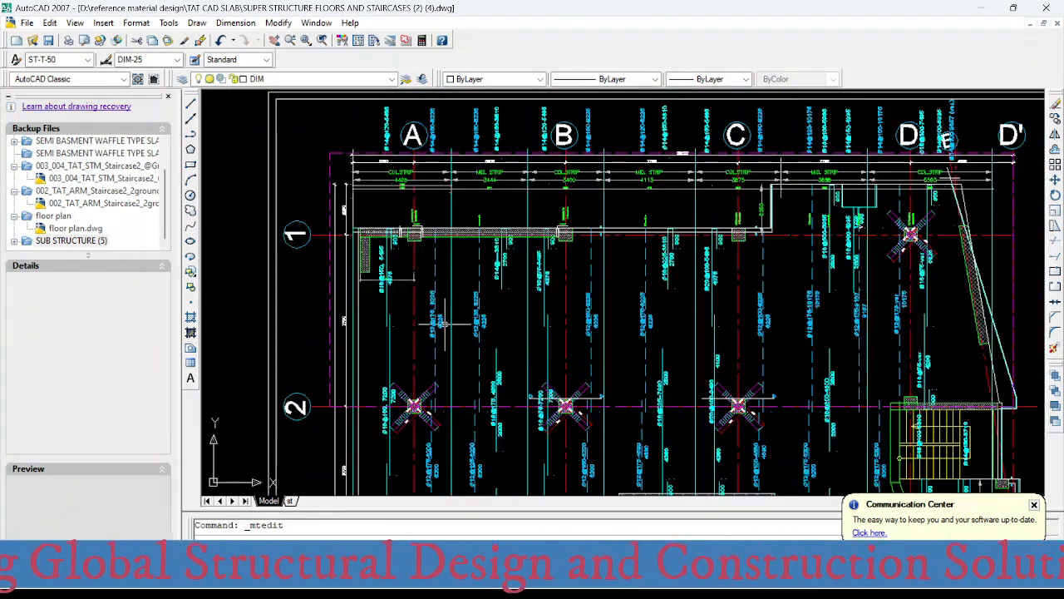
{"action": "middle_click_drag", "start_coordinate": [424, 284], "coordinate": [400, 260]}
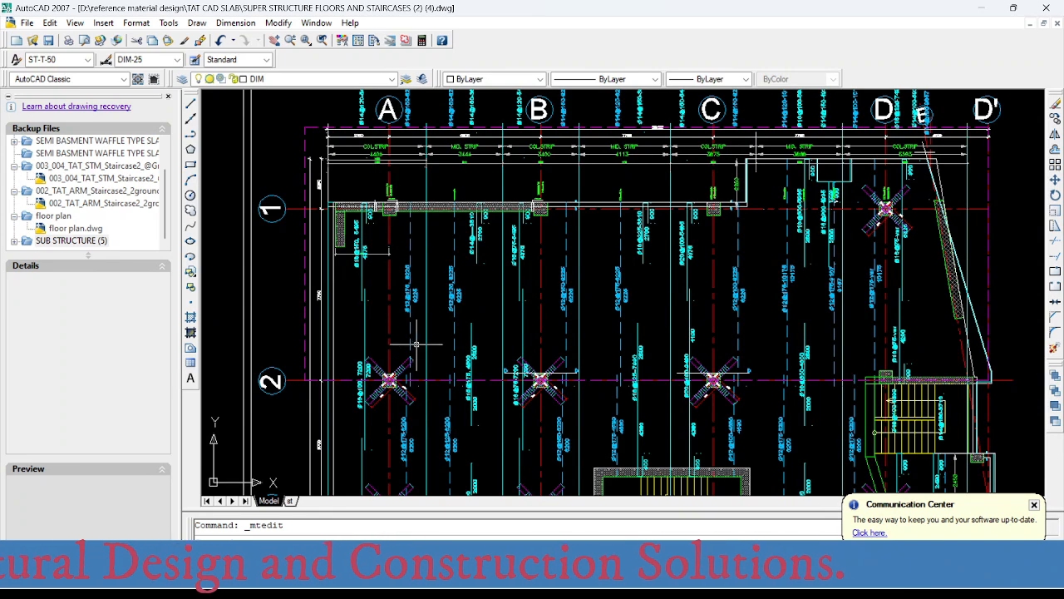
{"action": "middle_click_drag", "start_coordinate": [430, 313], "coordinate": [380, 309]}
{"action": "middle_click_drag", "start_coordinate": [420, 246], "coordinate": [403, 250]}
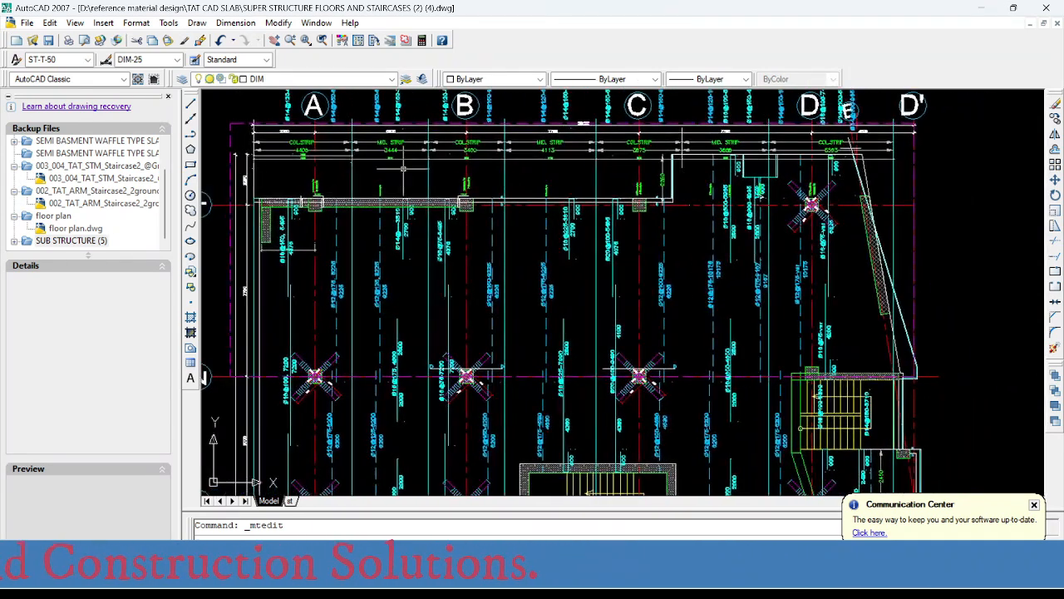
{"action": "scroll", "coordinate": [403, 274], "scroll_direction": "up", "scroll_amount": 2}
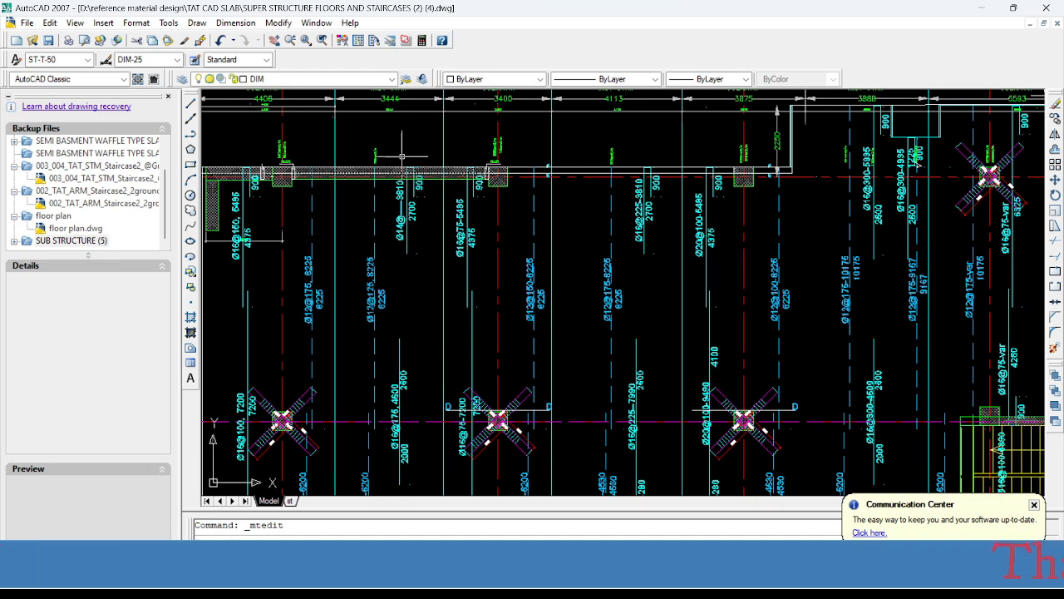
- Switch to SAFE and read the Layer B top reinforcement intensity at axis 1 in the middle strip between grids A and B
{"action": "left_click", "coordinate": [713, 572]}
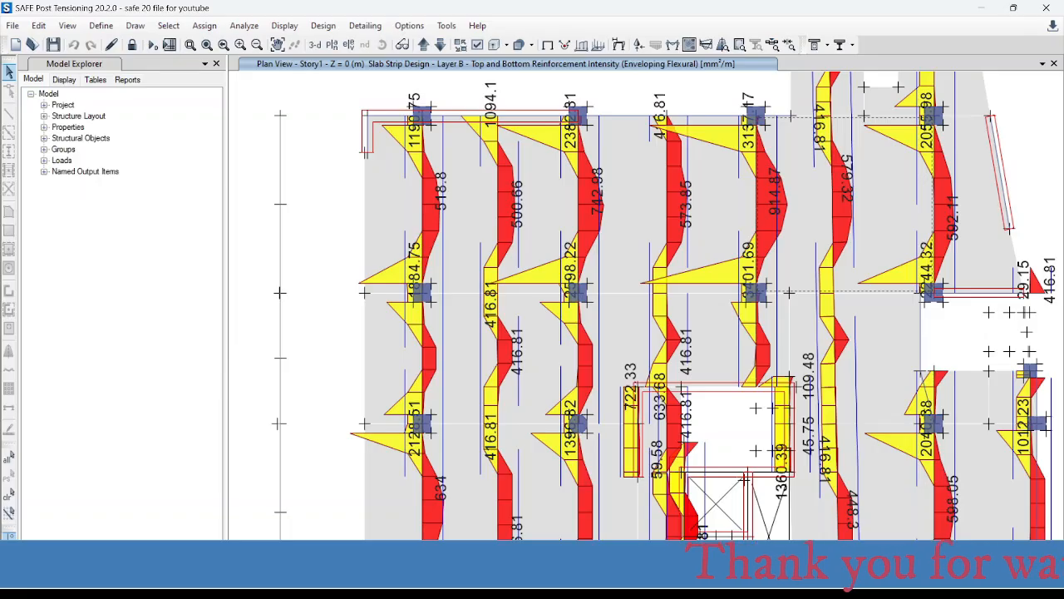
{"action": "middle_click_drag", "start_coordinate": [492, 176], "coordinate": [363, 203]}
{"action": "scroll", "coordinate": [365, 147], "scroll_direction": "up", "scroll_amount": 4}
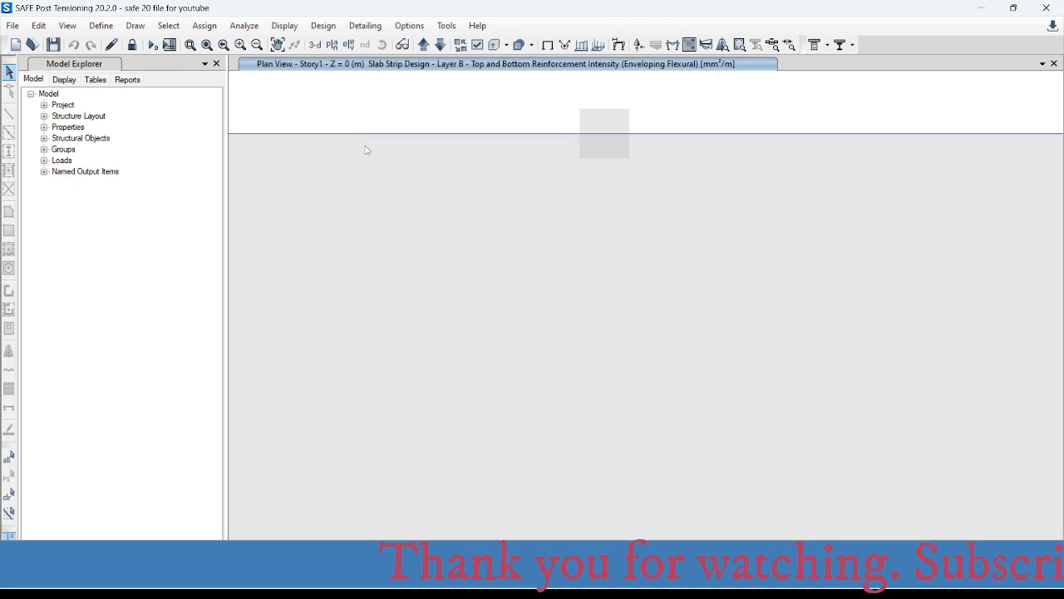
{"action": "scroll", "coordinate": [397, 115], "scroll_direction": "down", "scroll_amount": 4}
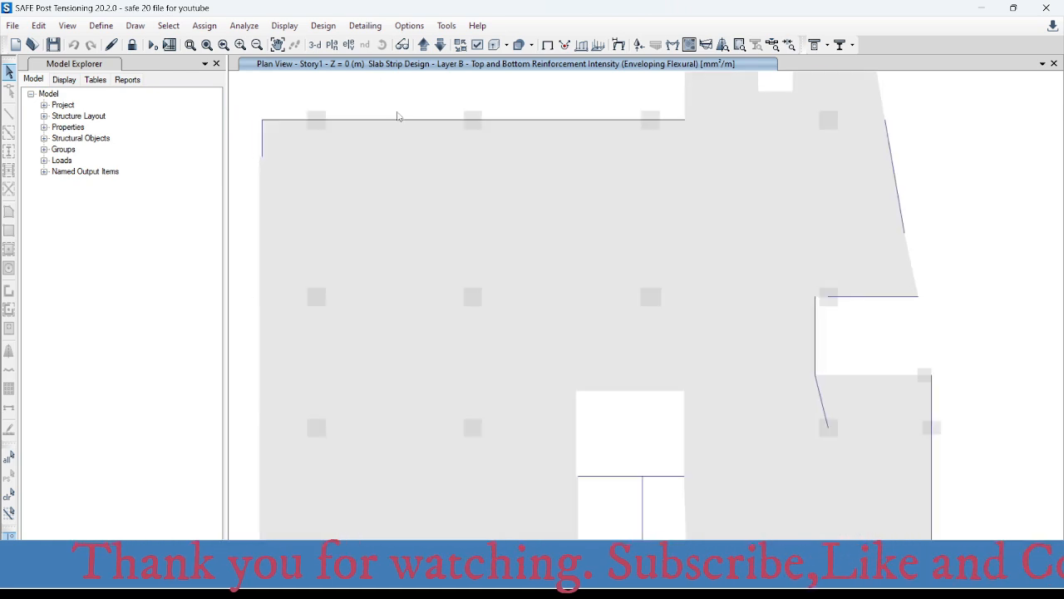
{"action": "scroll", "coordinate": [393, 113], "scroll_direction": "up", "scroll_amount": 4}
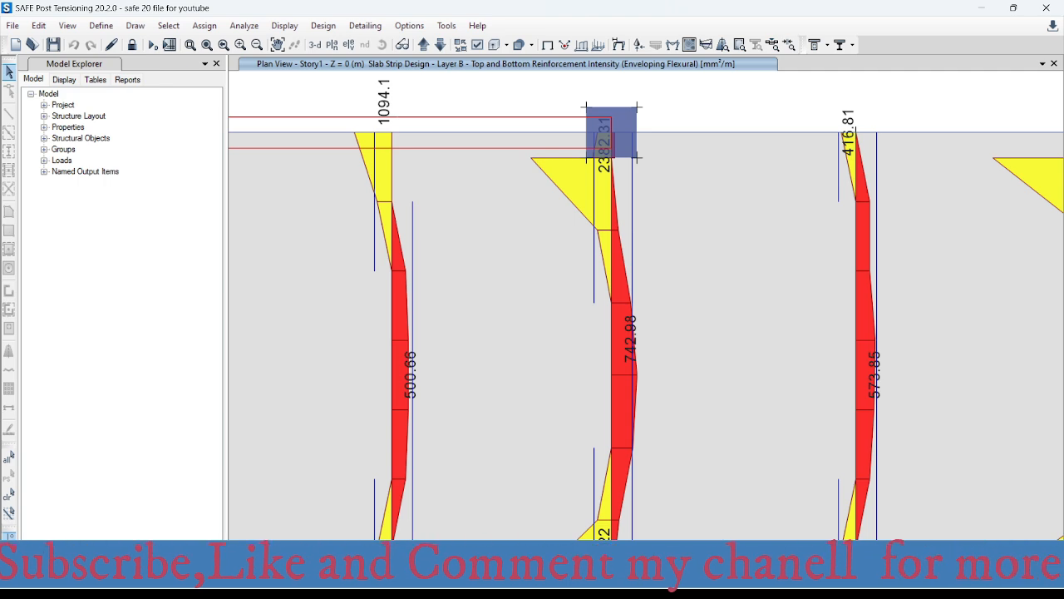
- Switch to the rebar spacing workbook in Excel, set the required area per metre to 1095 mm², and select the 16 mm bar size
{"action": "left_click", "coordinate": [931, 507]}
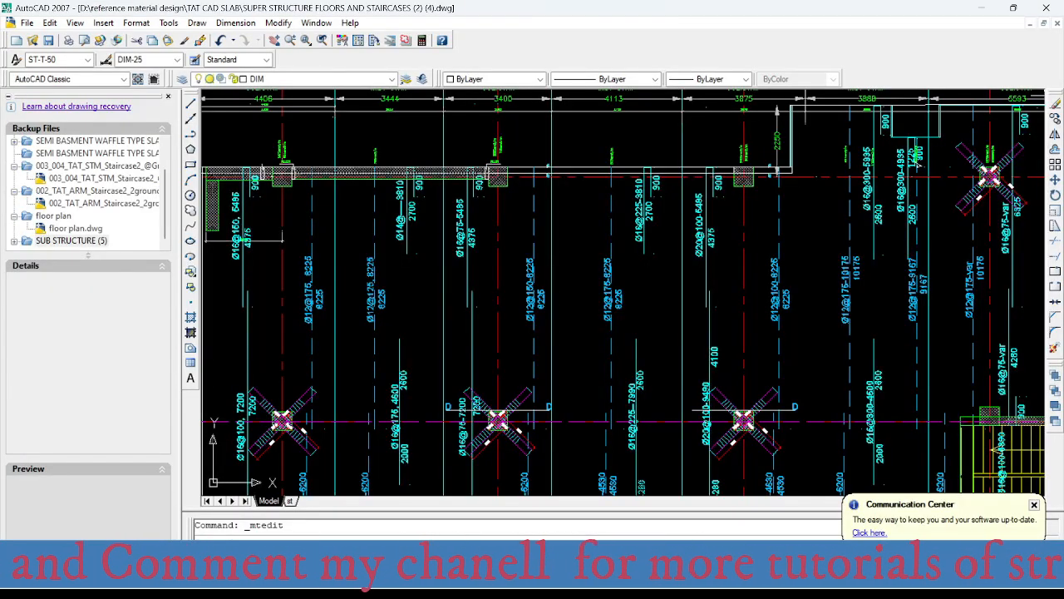
{"action": "mouse_move", "coordinate": [653, 582]}
{"action": "left_click", "coordinate": [723, 499]}
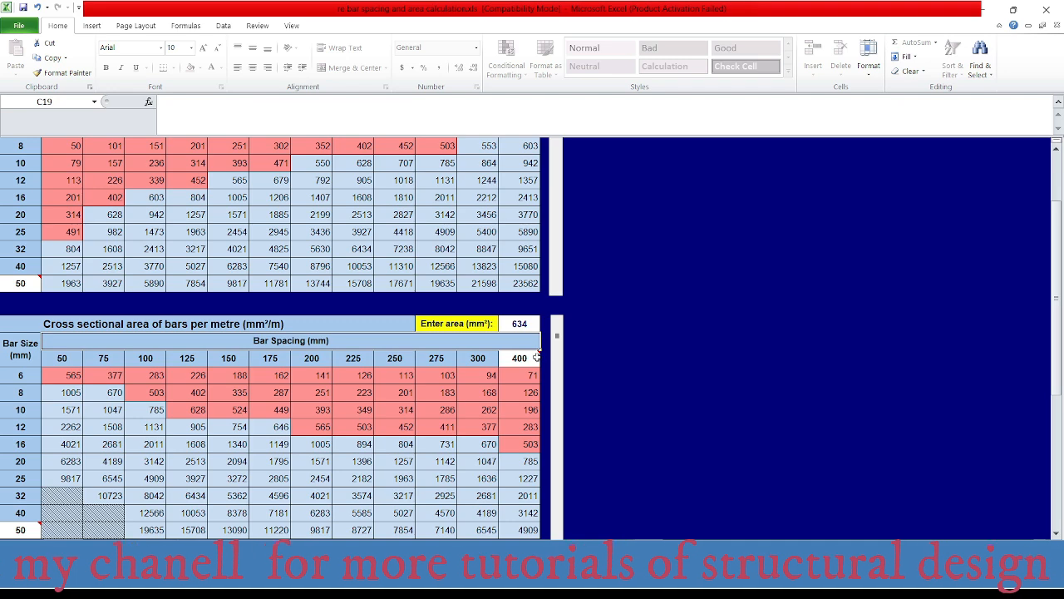
{"action": "type", "text": "10"}
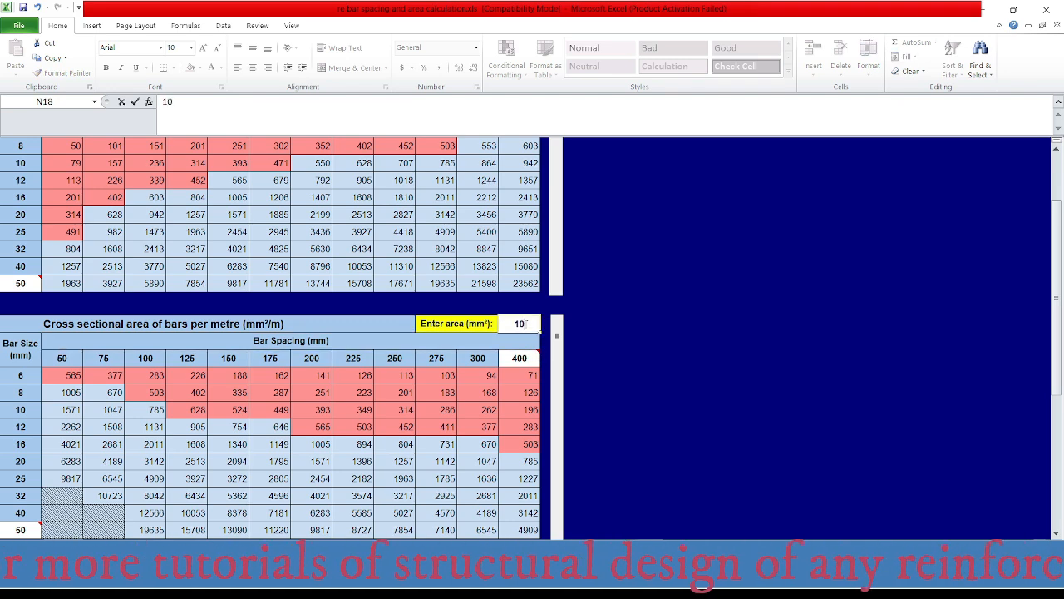
{"action": "type", "text": "90"}
{"action": "key", "text": "Return"}
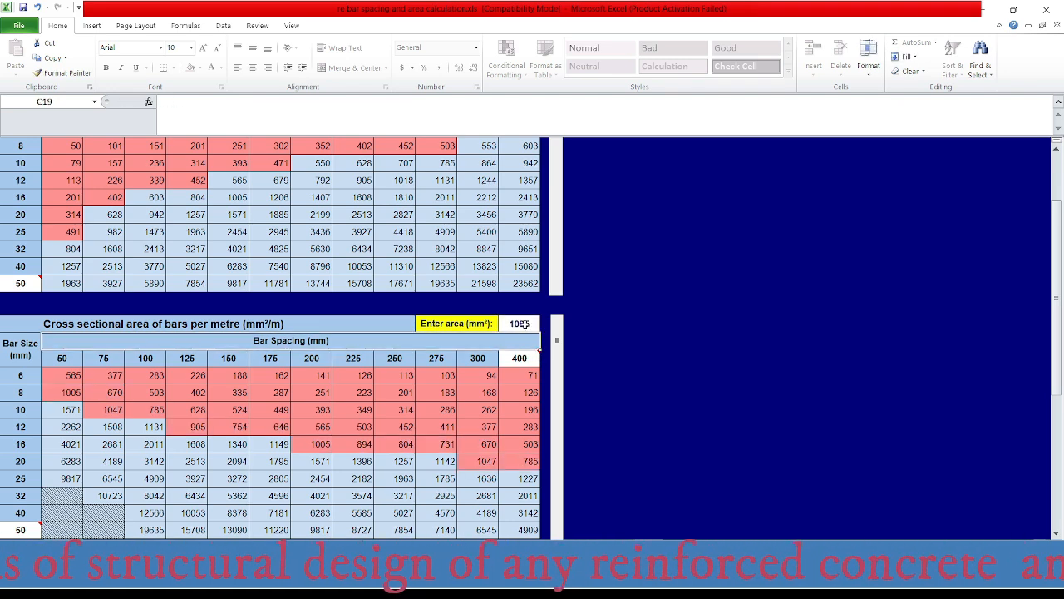
{"action": "left_click", "coordinate": [15, 446]}
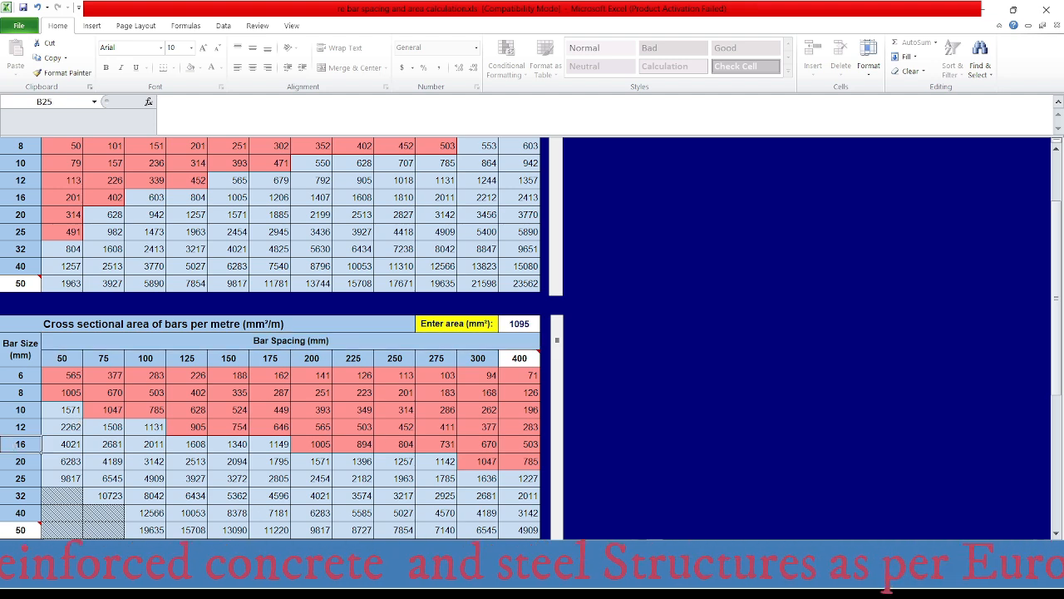
- Switch to AutoCAD and change the middle-strip top bar label between grids A and B at axis 1 to Ø16 with spacing 178
{"action": "left_click", "coordinate": [692, 583]}
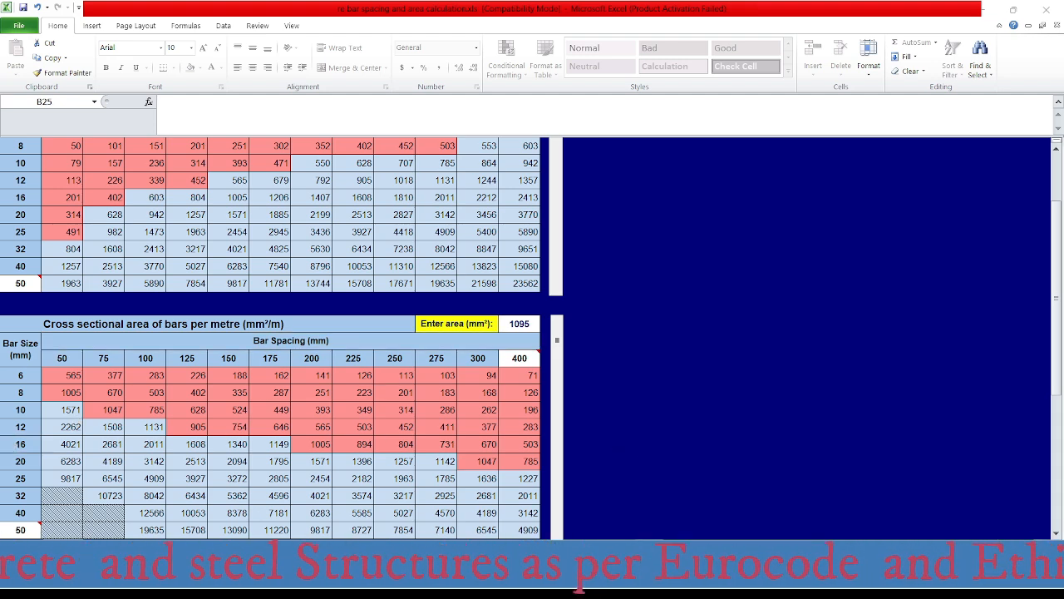
{"action": "scroll", "coordinate": [410, 170], "scroll_direction": "up", "scroll_amount": 2}
{"action": "middle_click_drag", "start_coordinate": [415, 238], "coordinate": [475, 261]}
{"action": "scroll", "coordinate": [484, 274], "scroll_direction": "down", "scroll_amount": 2}
{"action": "scroll", "coordinate": [482, 276], "scroll_direction": "up", "scroll_amount": 4}
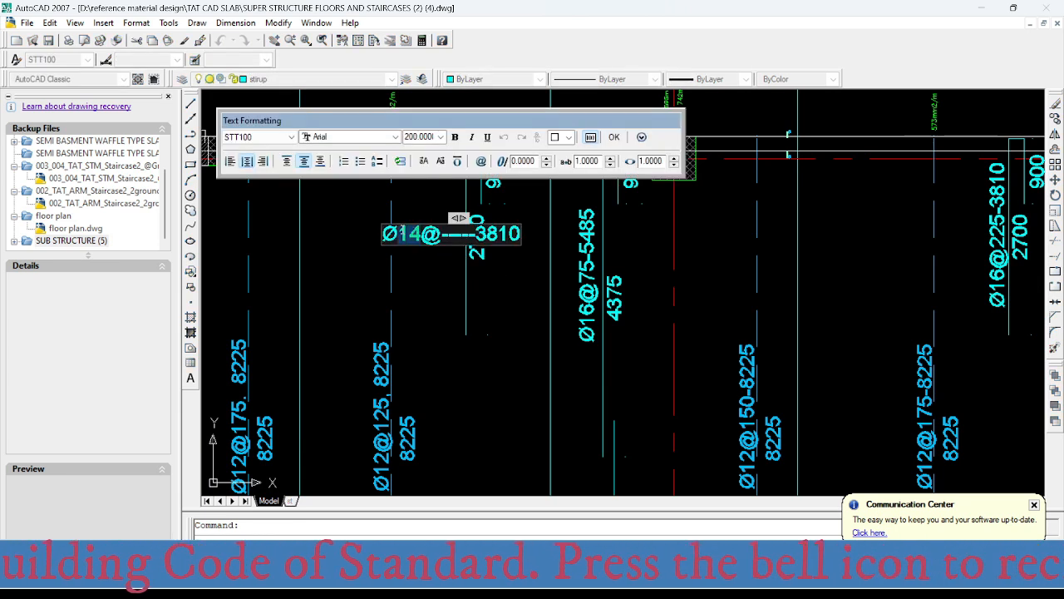
{"action": "type", "text": "16"}
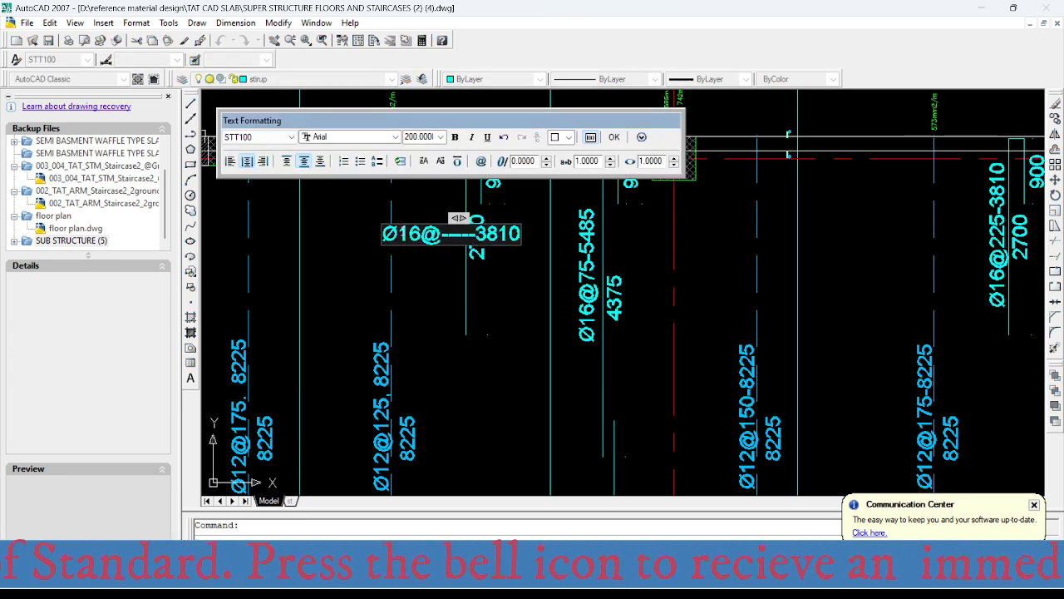
{"action": "left_click_drag", "start_coordinate": [447, 234], "coordinate": [474, 239]}
{"action": "type", "text": "178"}
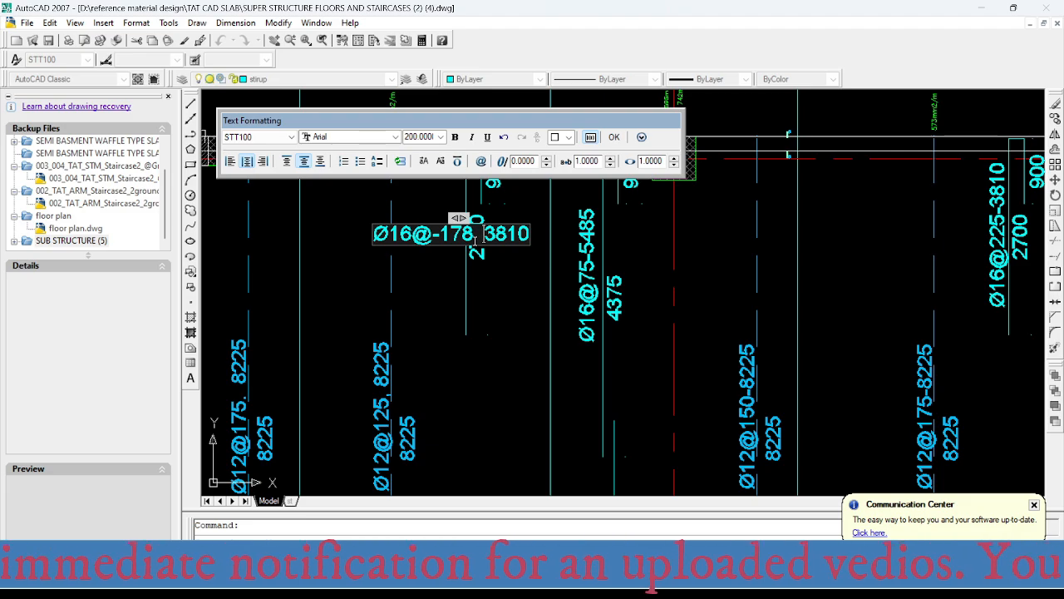
{"action": "left_click", "coordinate": [474, 335]}
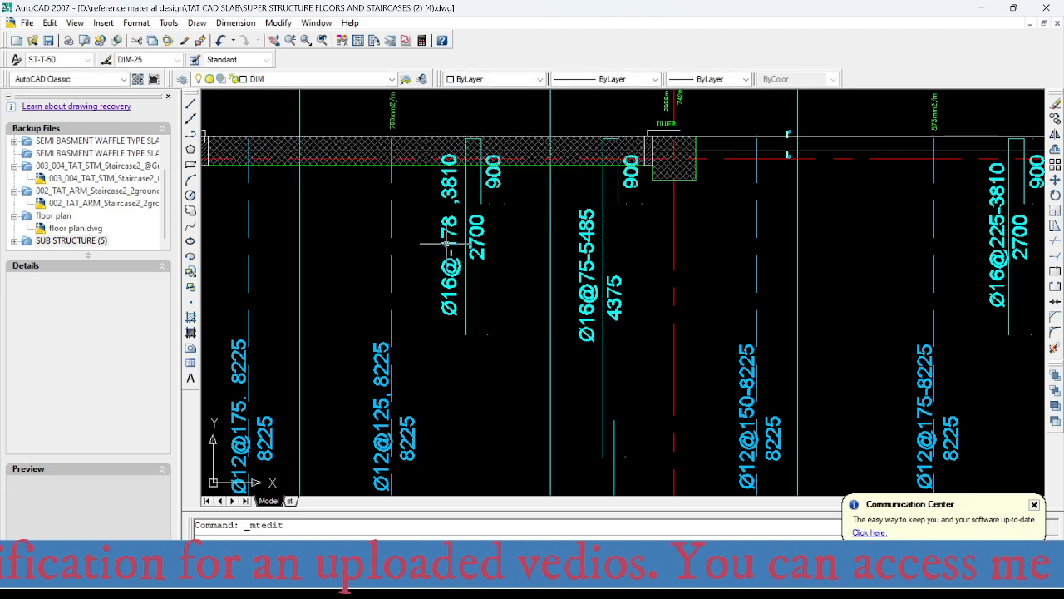
- Locate the middle strip between grids A and B at axis 2 and read its Layer B top reinforcement intensity in SAFE
{"action": "scroll", "coordinate": [445, 244], "scroll_direction": "down", "scroll_amount": 5}
{"action": "scroll", "coordinate": [449, 248], "scroll_direction": "up", "scroll_amount": 5}
{"action": "scroll", "coordinate": [464, 283], "scroll_direction": "down", "scroll_amount": 5}
{"action": "scroll", "coordinate": [465, 97], "scroll_direction": "up", "scroll_amount": 3}
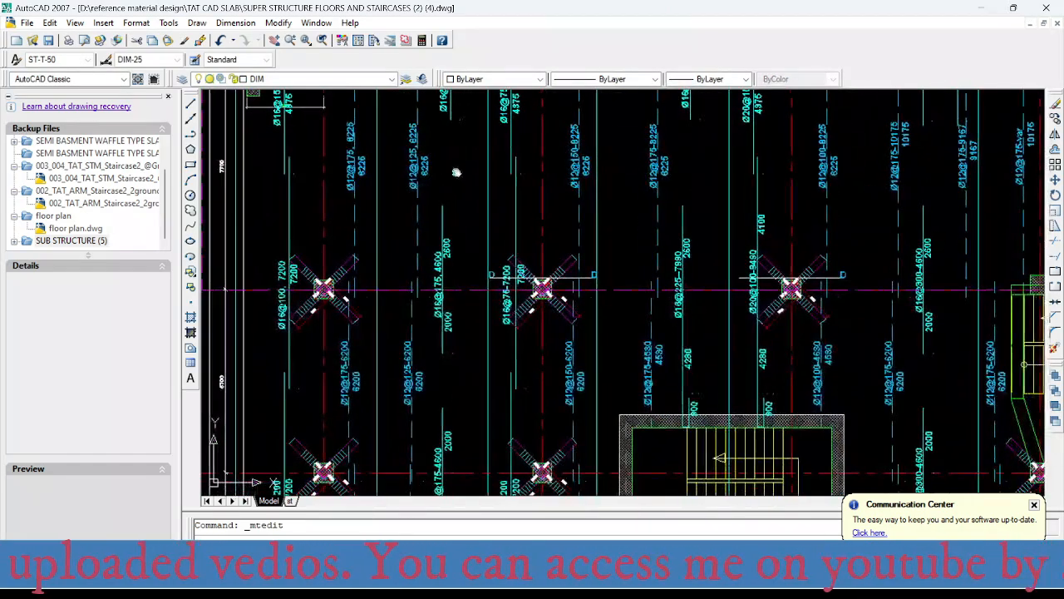
{"action": "middle_click_drag", "start_coordinate": [450, 264], "coordinate": [469, 264]}
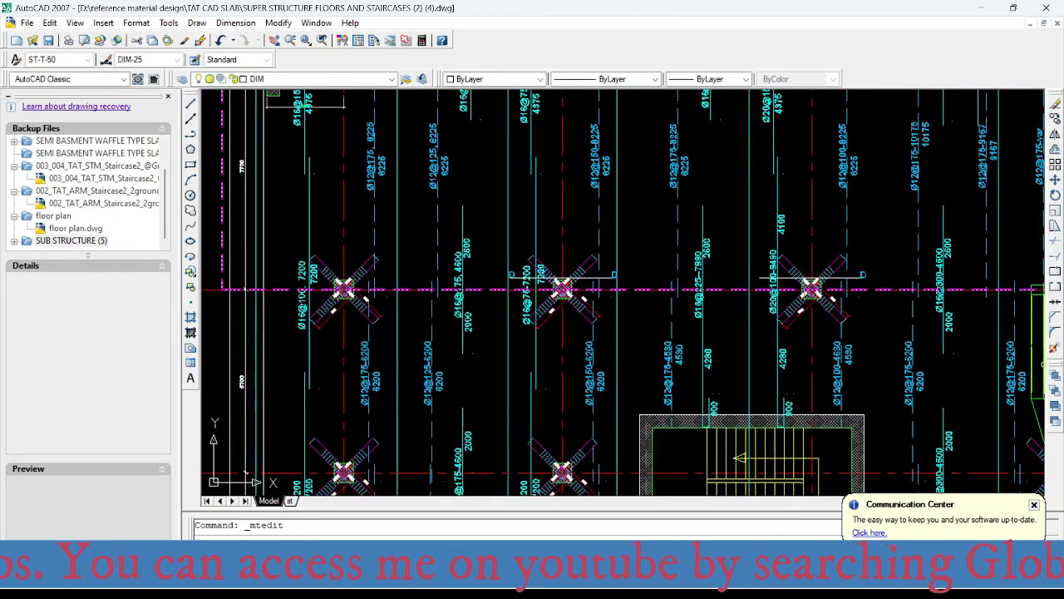
{"action": "left_click", "coordinate": [777, 578]}
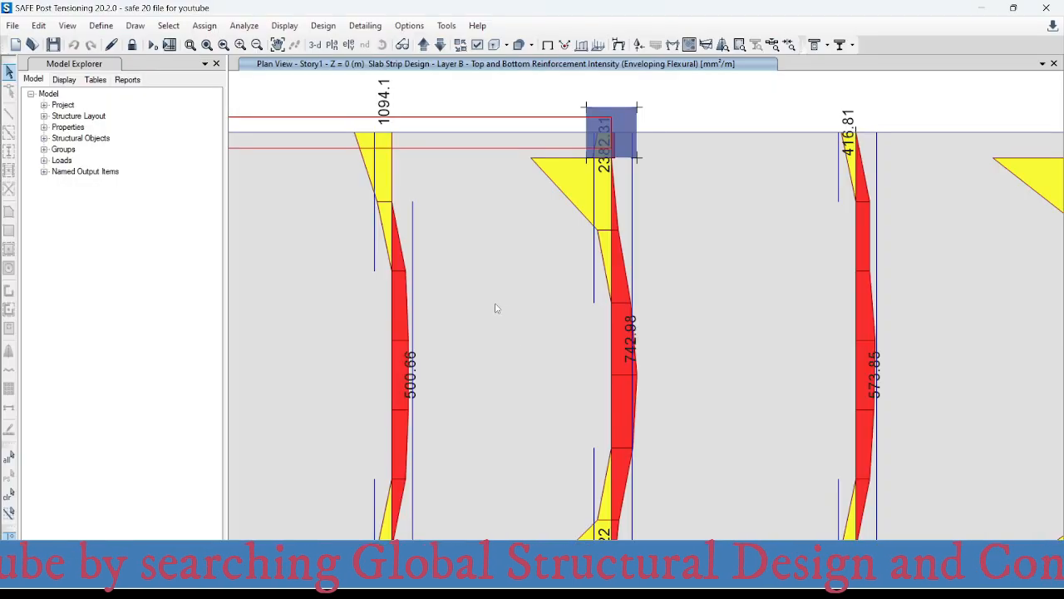
{"action": "scroll", "coordinate": [495, 308], "scroll_direction": "down", "scroll_amount": 10}
{"action": "middle_click_drag", "start_coordinate": [474, 358], "coordinate": [477, 317]}
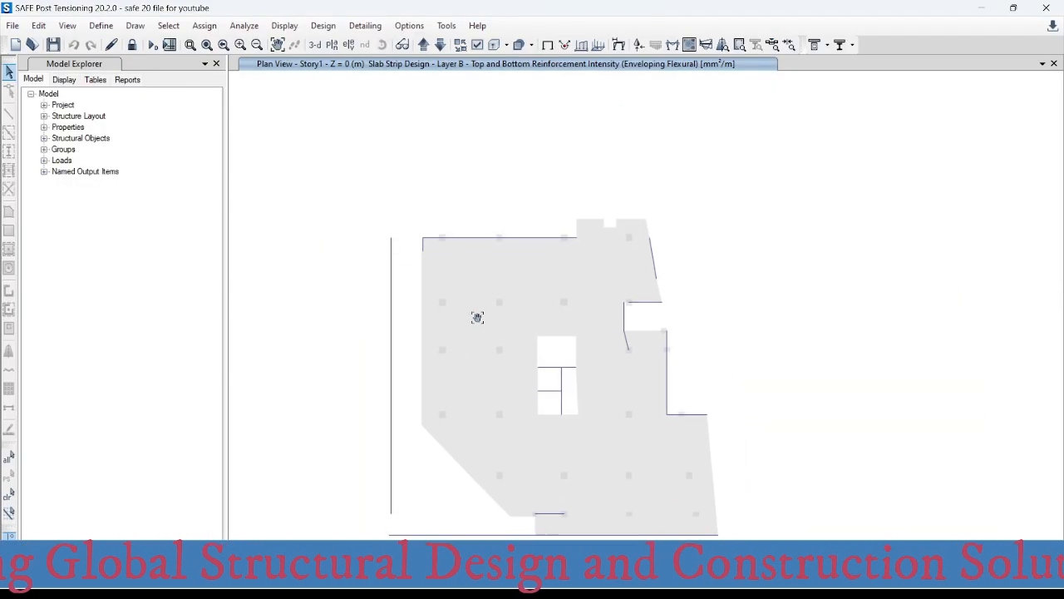
{"action": "scroll", "coordinate": [470, 299], "scroll_direction": "up", "scroll_amount": 5}
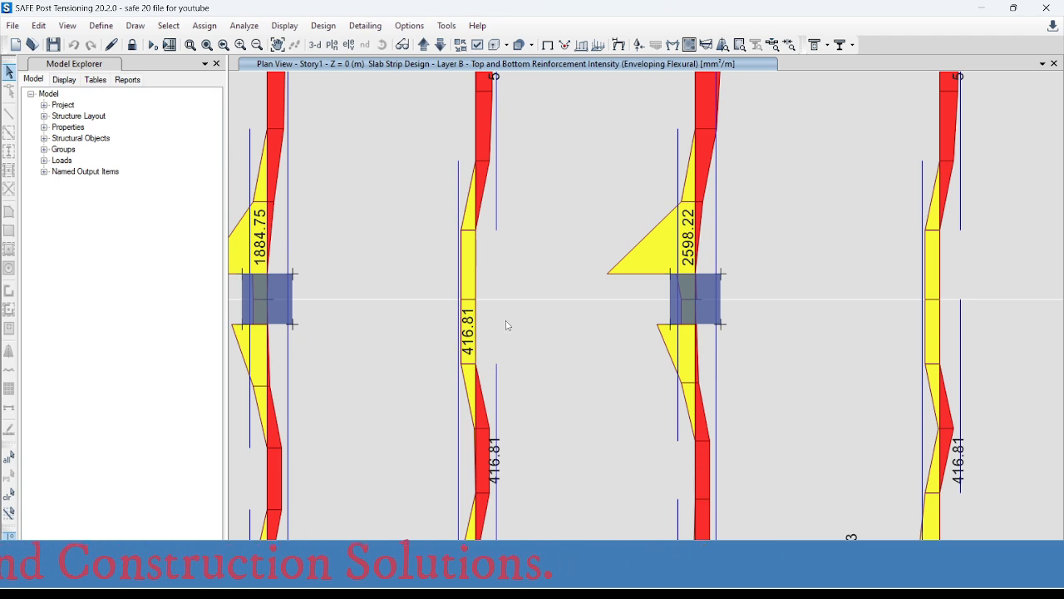
{"action": "scroll", "coordinate": [504, 350], "scroll_direction": "down", "scroll_amount": 3}
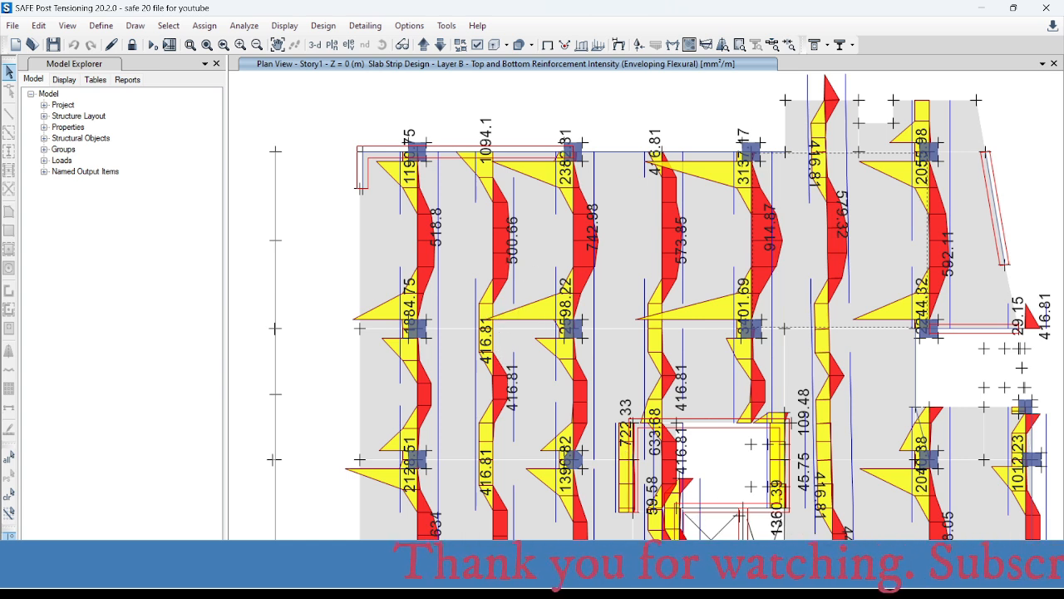
- Switch to the rebar spacing workbook in Excel and set the required area per metre to 416 mm²
{"action": "left_click", "coordinate": [702, 525]}
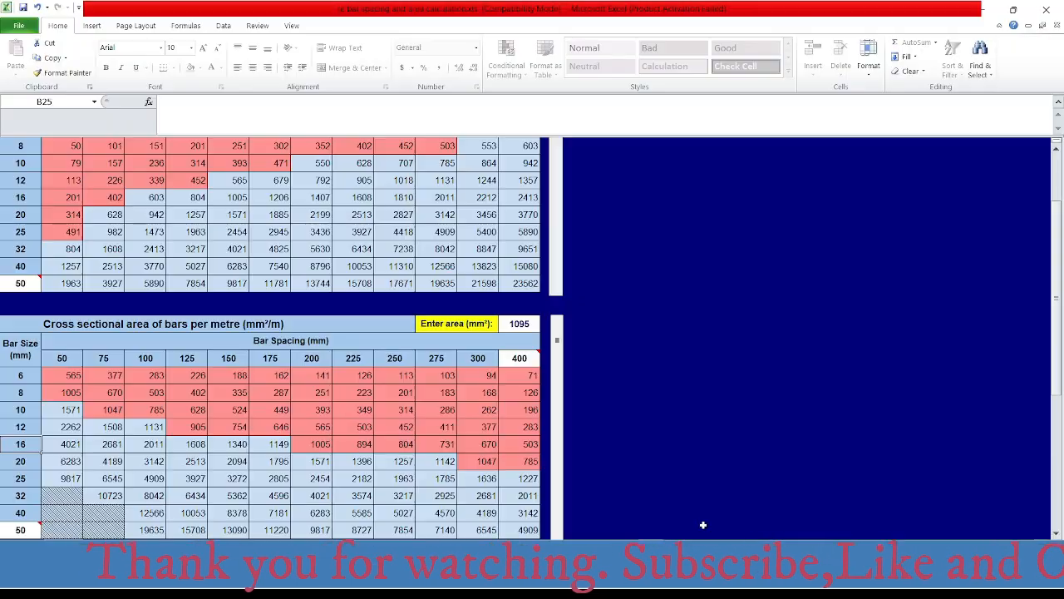
{"action": "left_click", "coordinate": [530, 324]}
{"action": "type", "text": "41"}
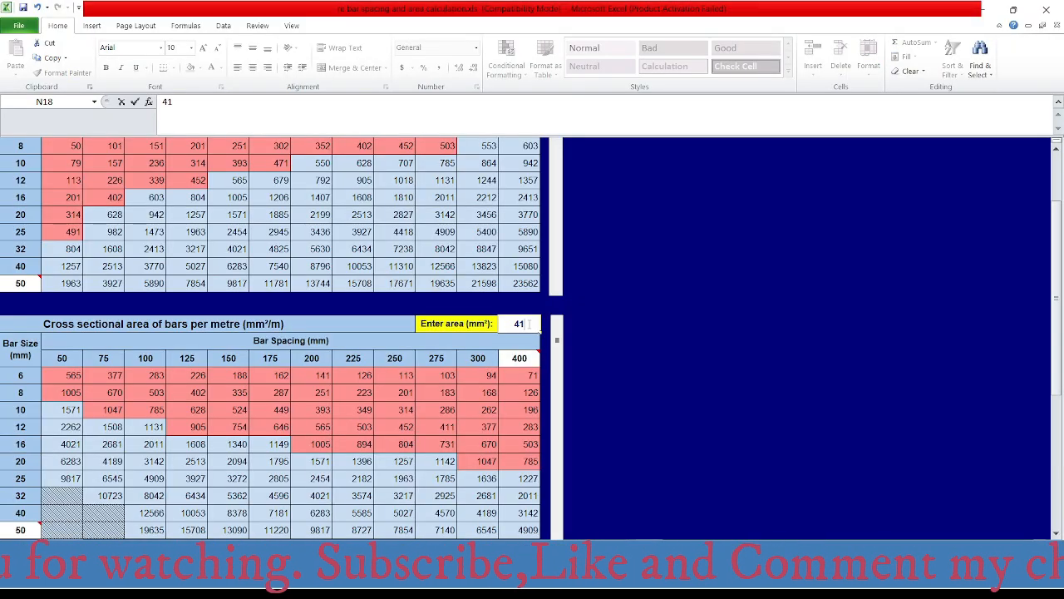
{"action": "type", "text": "0"}
{"action": "key", "text": "Return"}
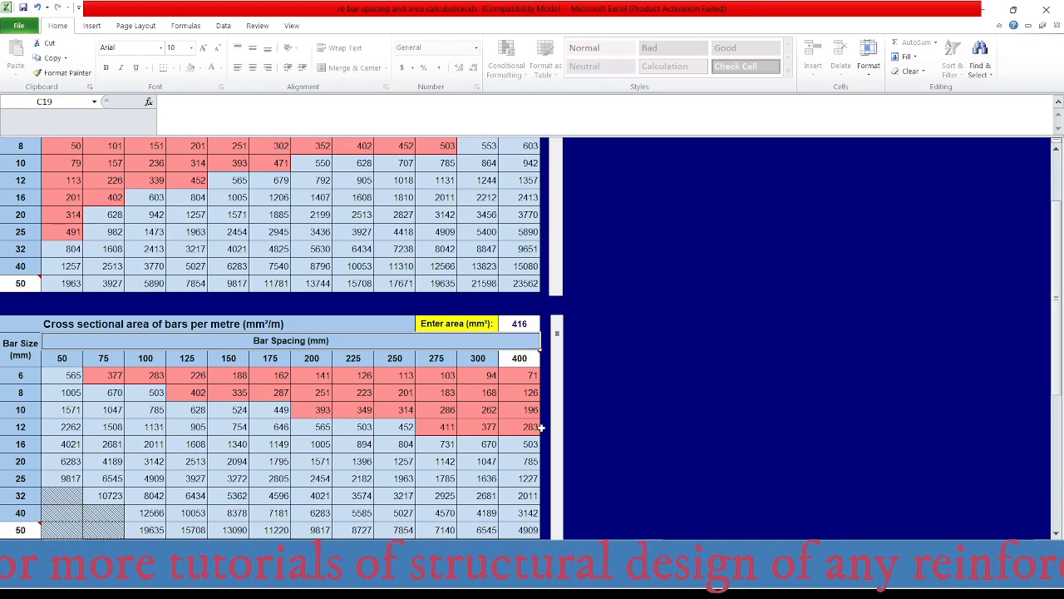
- Compare the AutoCAD top bar label at axis 2 between grids A and B with the SAFE intensity and the Excel bar spacings
{"action": "mouse_move", "coordinate": [656, 586]}
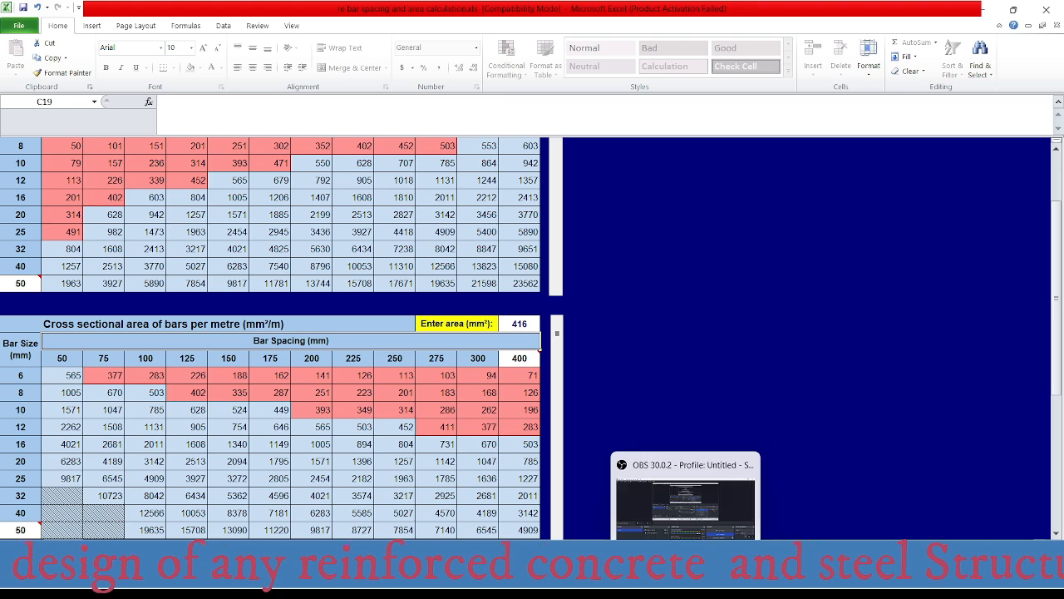
{"action": "left_click", "coordinate": [818, 508]}
{"action": "scroll", "coordinate": [438, 214], "scroll_direction": "down", "scroll_amount": 5}
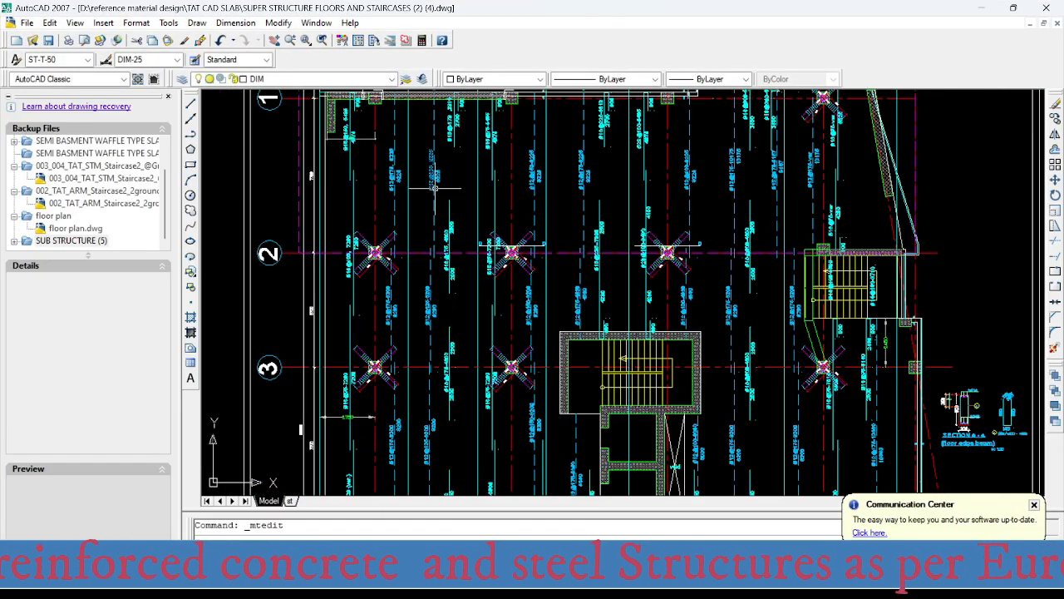
{"action": "scroll", "coordinate": [441, 330], "scroll_direction": "up", "scroll_amount": 8}
{"action": "scroll", "coordinate": [441, 330], "scroll_direction": "up", "scroll_amount": 2}
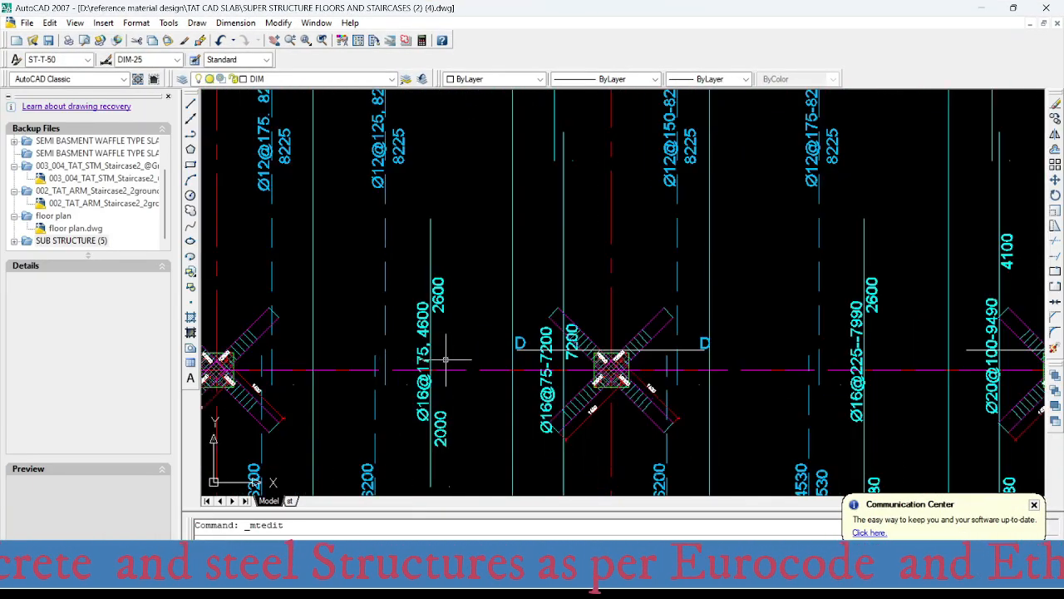
{"action": "scroll", "coordinate": [453, 357], "scroll_direction": "down", "scroll_amount": 4}
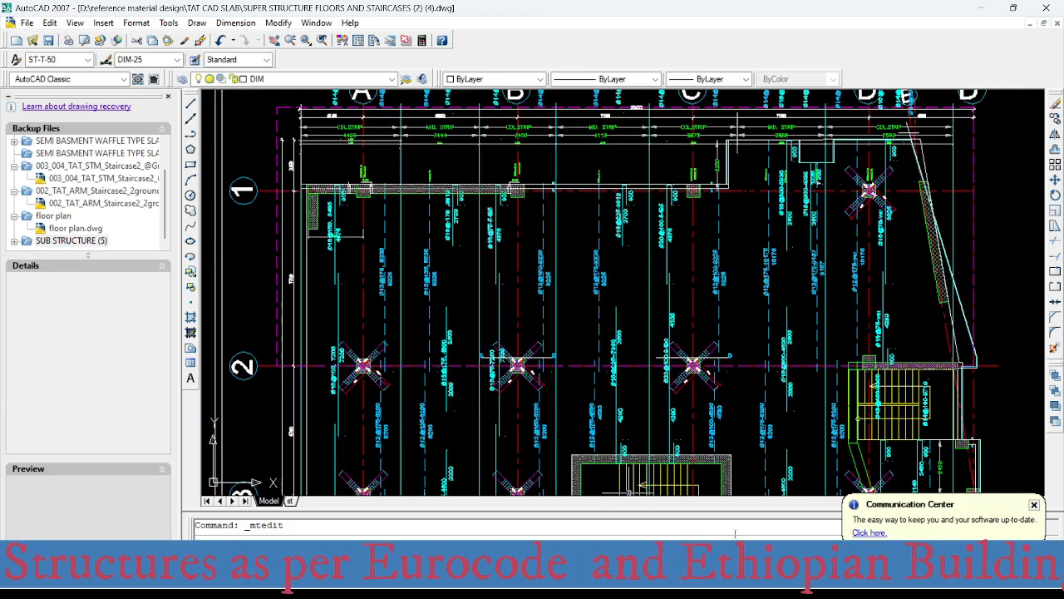
{"action": "left_click", "coordinate": [630, 580]}
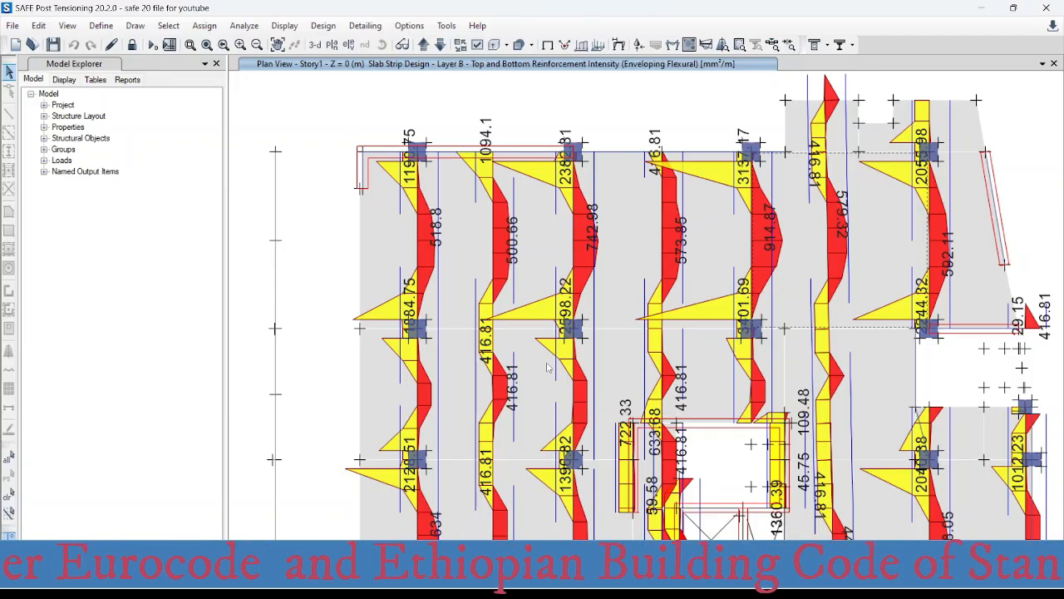
{"action": "left_click", "coordinate": [655, 582]}
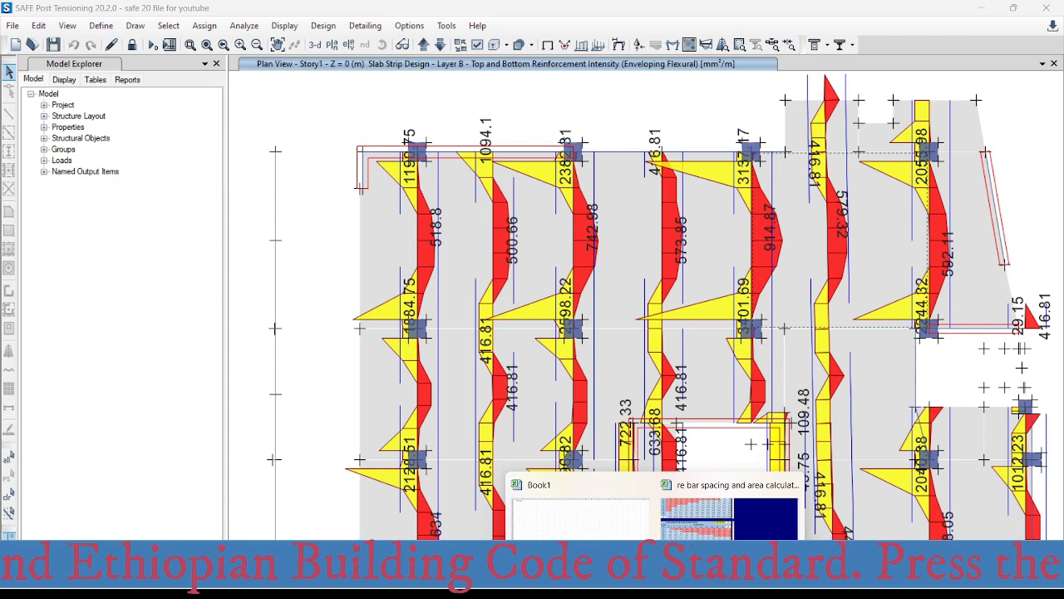
{"action": "left_click", "coordinate": [709, 529]}
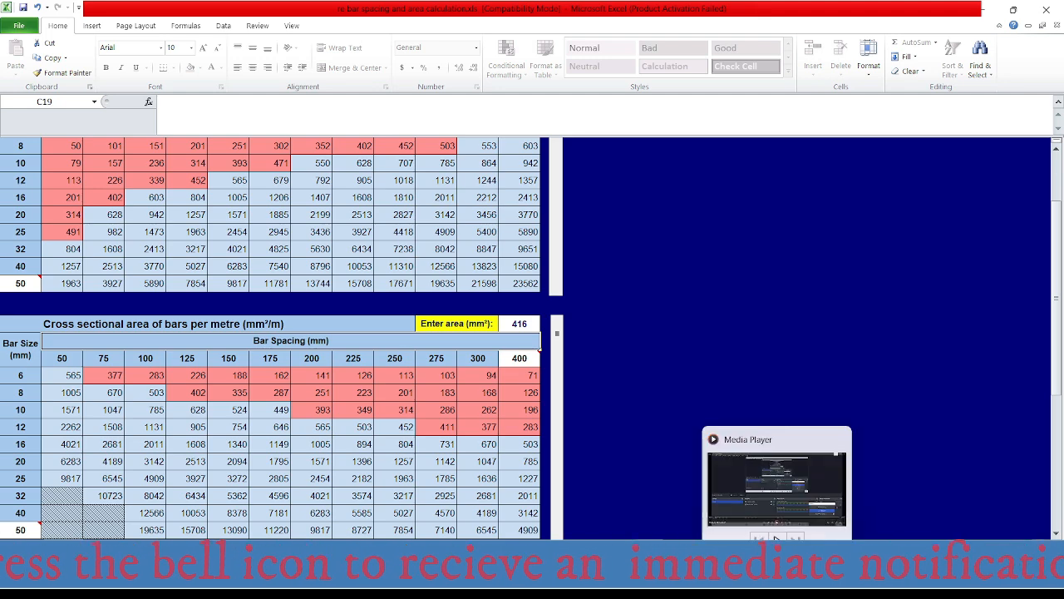
{"action": "mouse_move", "coordinate": [656, 582]}
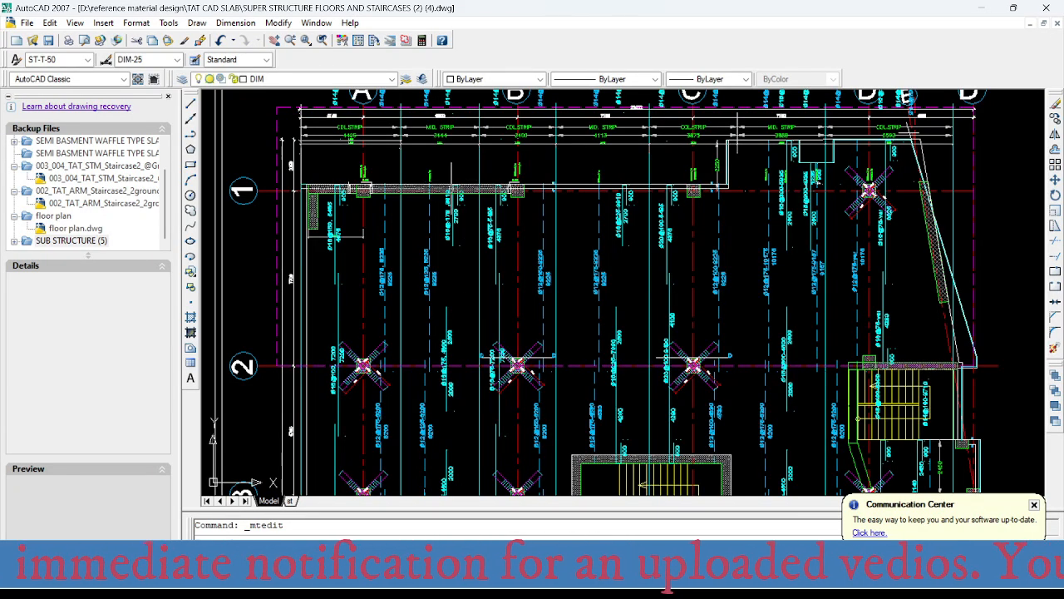
- Change the AutoCAD middle-strip top bar label between grids A and B at axis 2 to Ø12@250, keeping the 4600 length
{"action": "scroll", "coordinate": [449, 368], "scroll_direction": "up", "scroll_amount": 3}
{"action": "scroll", "coordinate": [434, 374], "scroll_direction": "up", "scroll_amount": 3}
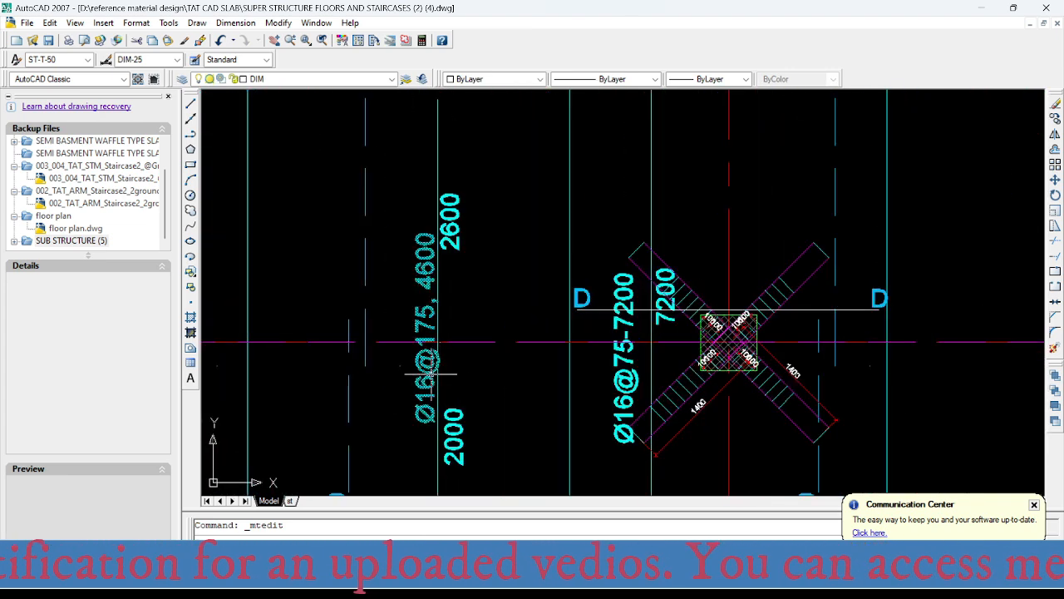
{"action": "left_click", "coordinate": [431, 375]}
{"action": "double_click", "coordinate": [431, 375]}
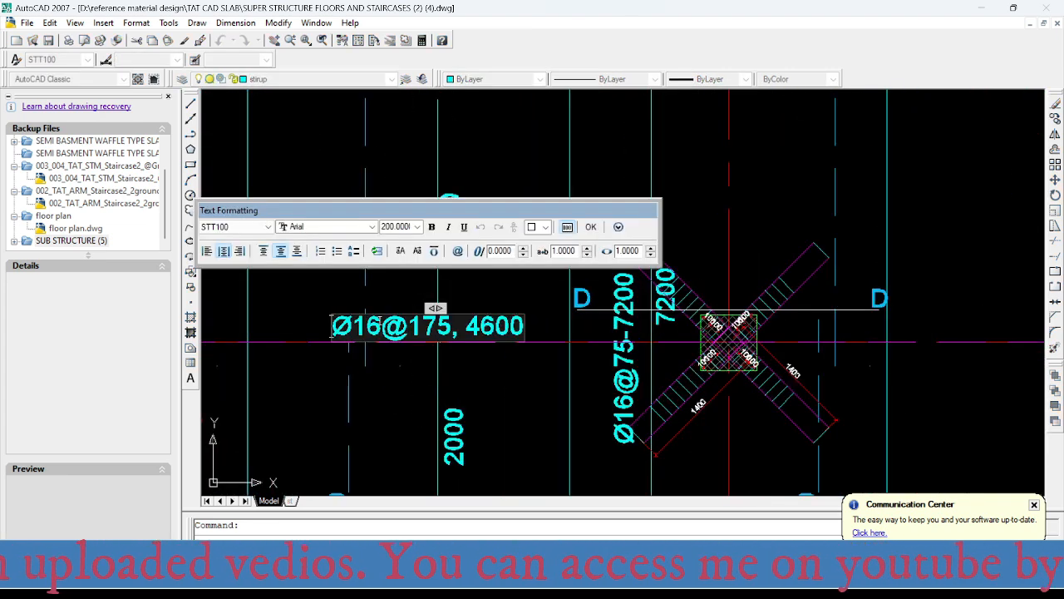
{"action": "left_click_drag", "start_coordinate": [381, 324], "coordinate": [449, 330]}
{"action": "type", "text": "2@"}
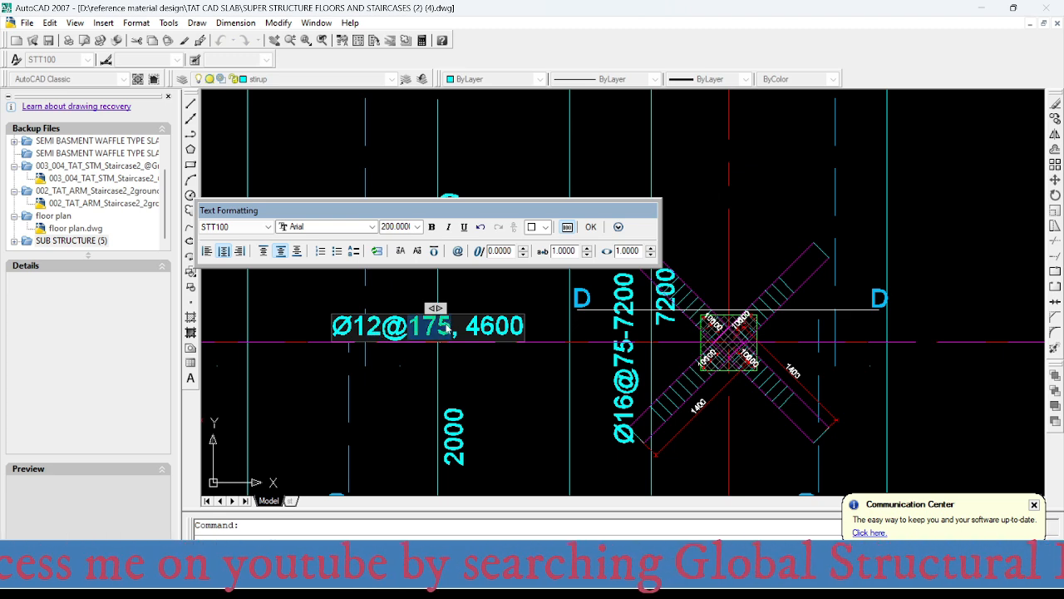
{"action": "type", "text": "250"}
{"action": "left_click", "coordinate": [467, 359]}
{"action": "scroll", "coordinate": [430, 266], "scroll_direction": "down", "scroll_amount": 5}
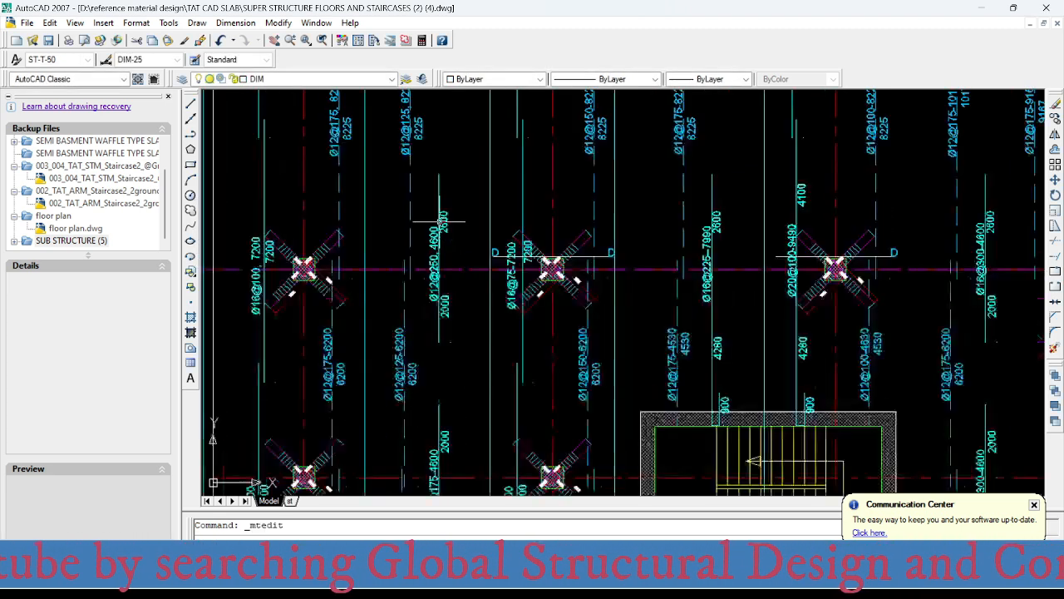
- Check the middle strip's top reinforcement between grids A and B down to axis 4 in SAFE, and set Excel's required area to 514 mm²
{"action": "scroll", "coordinate": [430, 266], "scroll_direction": "up", "scroll_amount": 4}
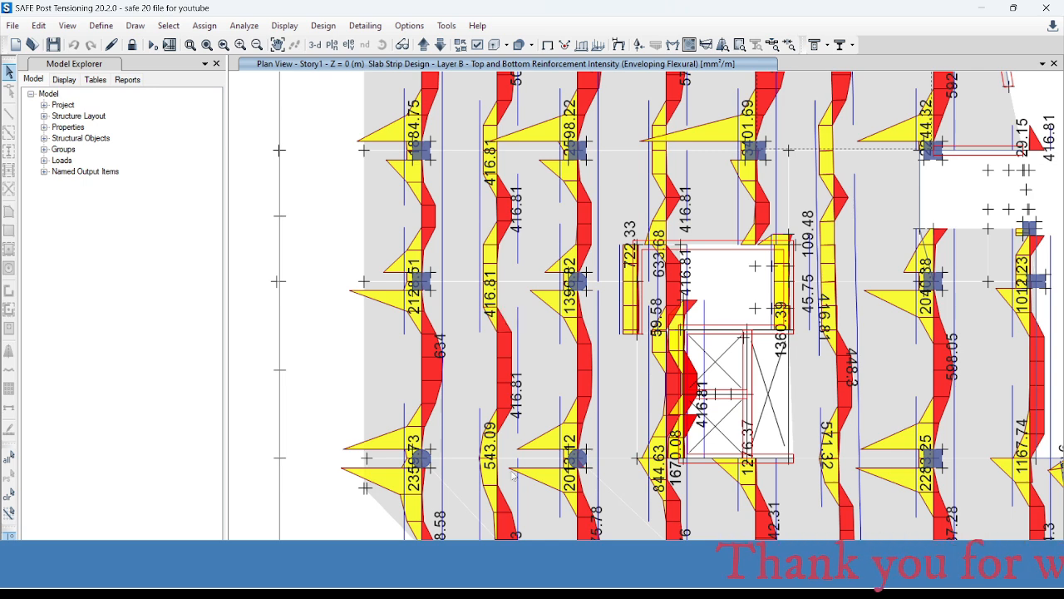
{"action": "middle_click_drag", "start_coordinate": [512, 471], "coordinate": [514, 335]}
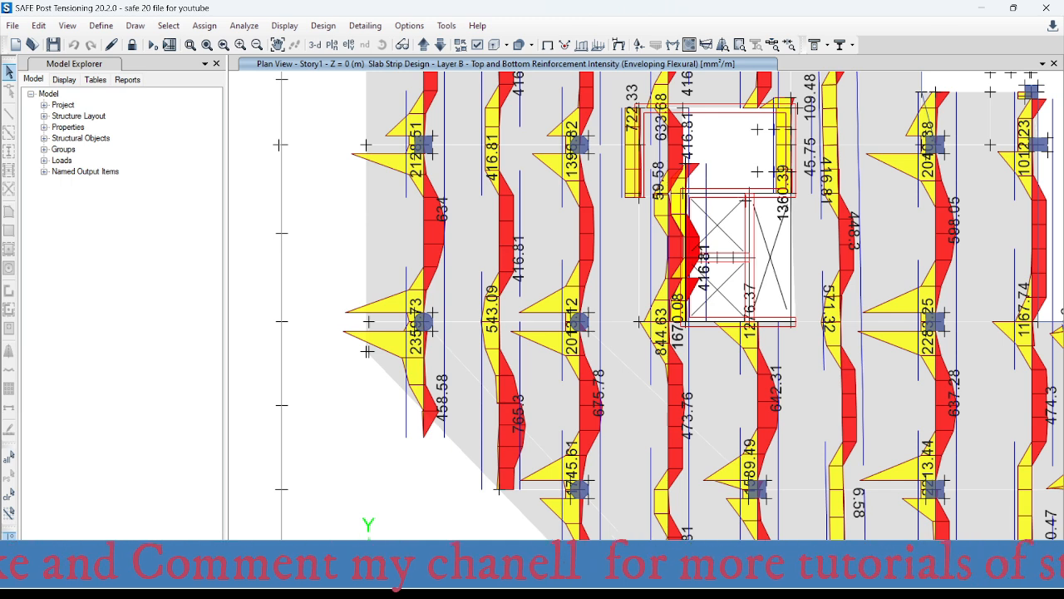
{"action": "mouse_move", "coordinate": [649, 587]}
{"action": "left_click", "coordinate": [731, 499]}
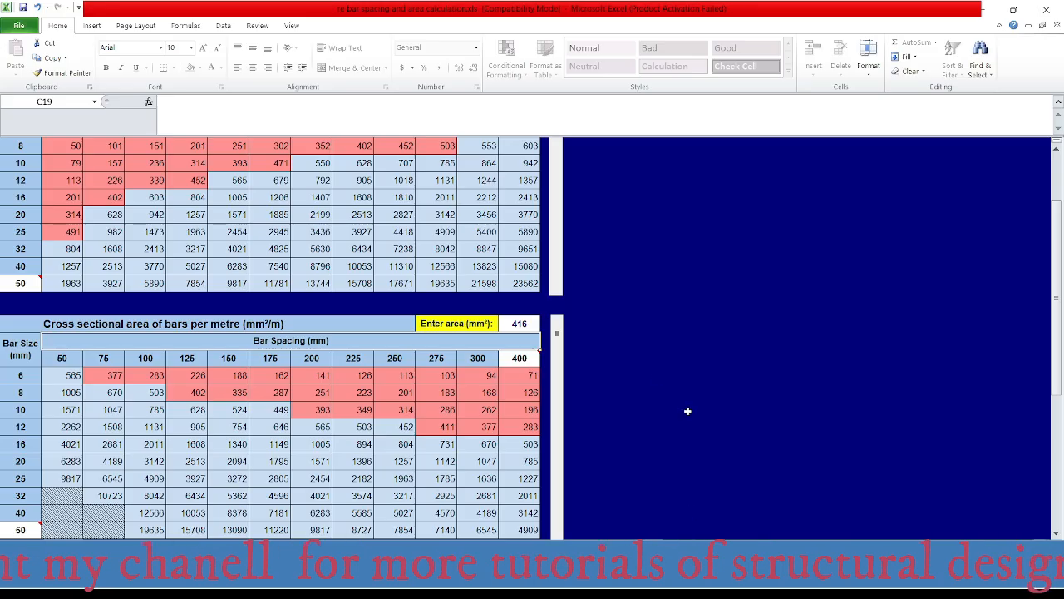
{"action": "left_click", "coordinate": [524, 323]}
{"action": "type", "text": "514"}
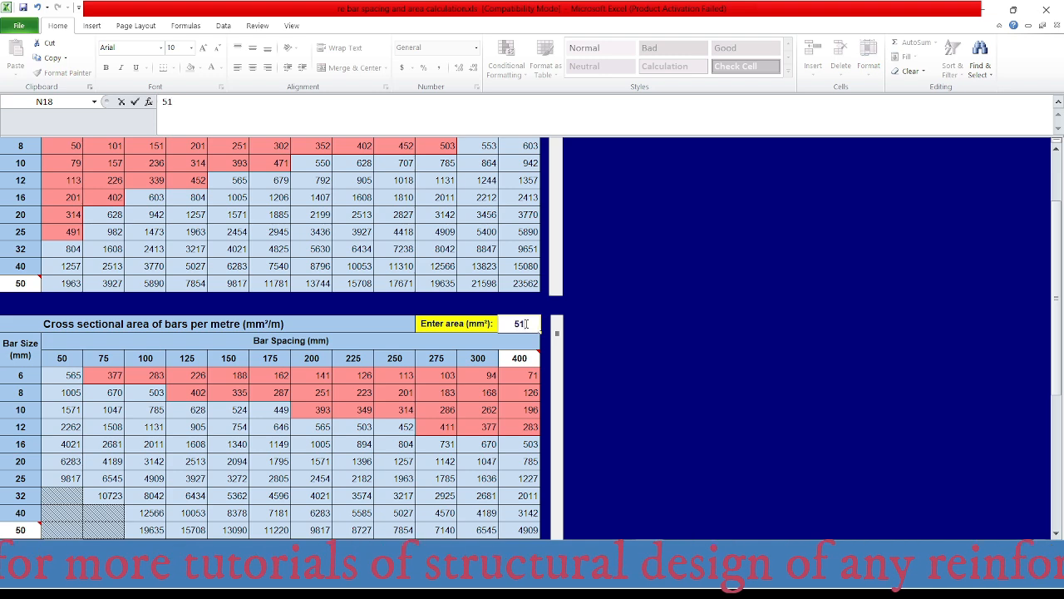
{"action": "key", "text": "Return"}
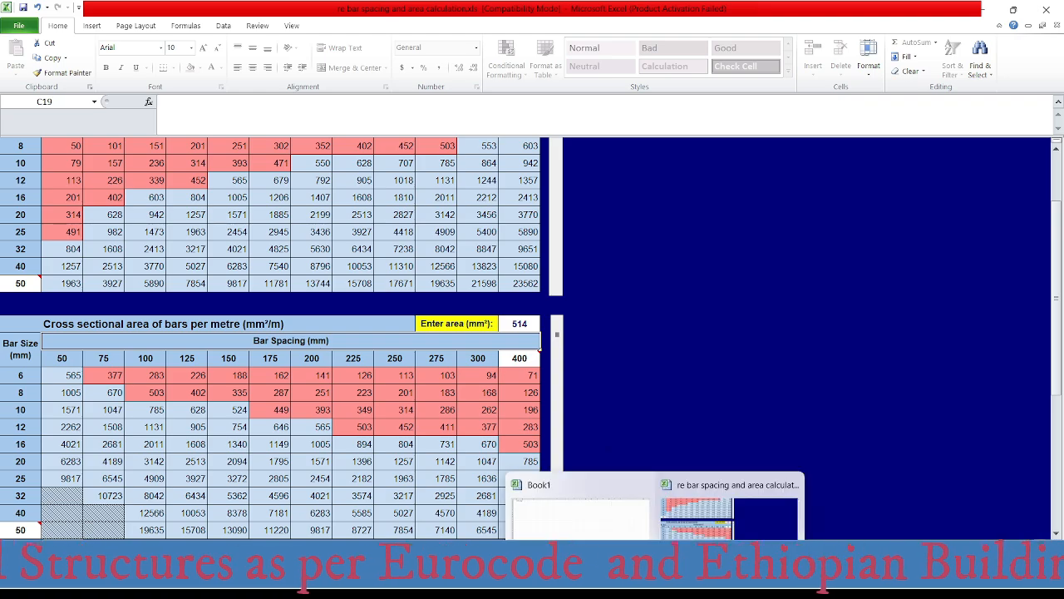
- Switch to AutoCAD and review the middle-strip top bar labels between grids A and B at axes 1 and 2
{"action": "left_click", "coordinate": [747, 586]}
{"action": "scroll", "coordinate": [491, 234], "scroll_direction": "down", "scroll_amount": 5}
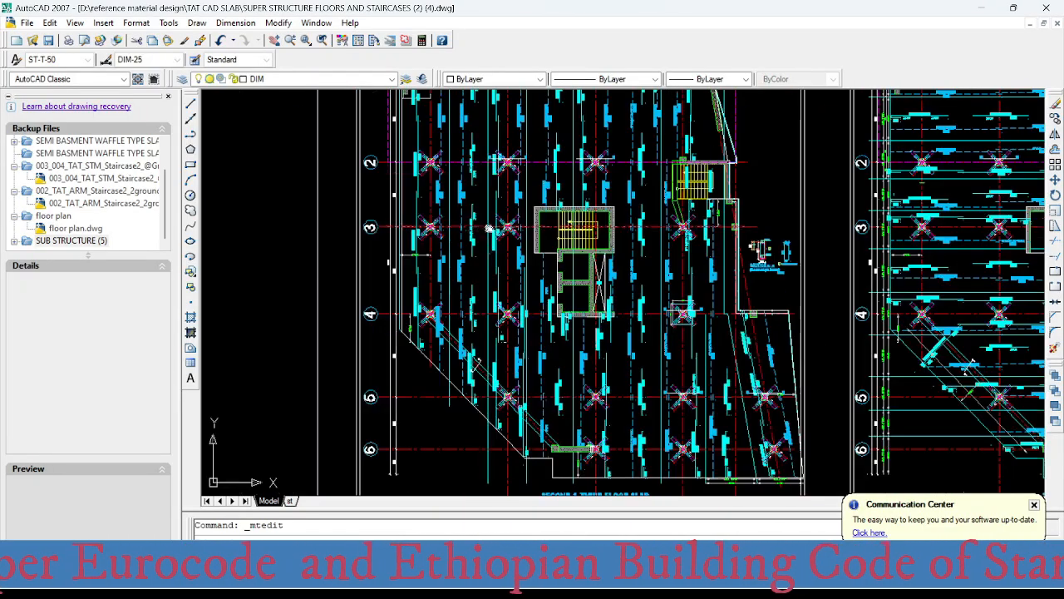
{"action": "scroll", "coordinate": [491, 249], "scroll_direction": "up", "scroll_amount": 10}
{"action": "left_click", "coordinate": [449, 301]}
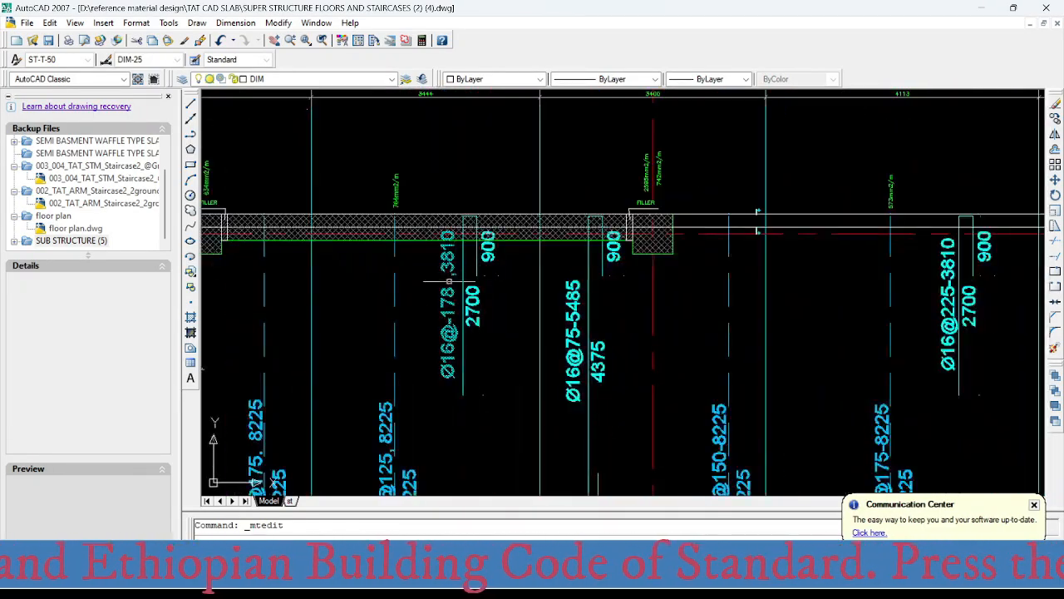
{"action": "double_click", "coordinate": [449, 301]}
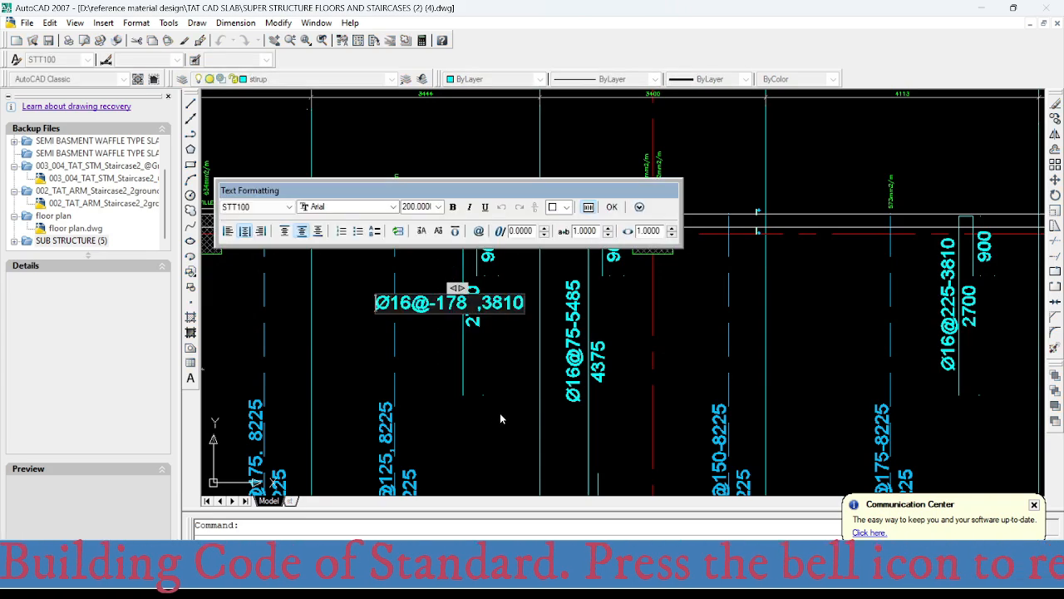
{"action": "left_click", "coordinate": [499, 413]}
{"action": "scroll", "coordinate": [492, 336], "scroll_direction": "down", "scroll_amount": 4}
{"action": "scroll", "coordinate": [494, 362], "scroll_direction": "down", "scroll_amount": 3}
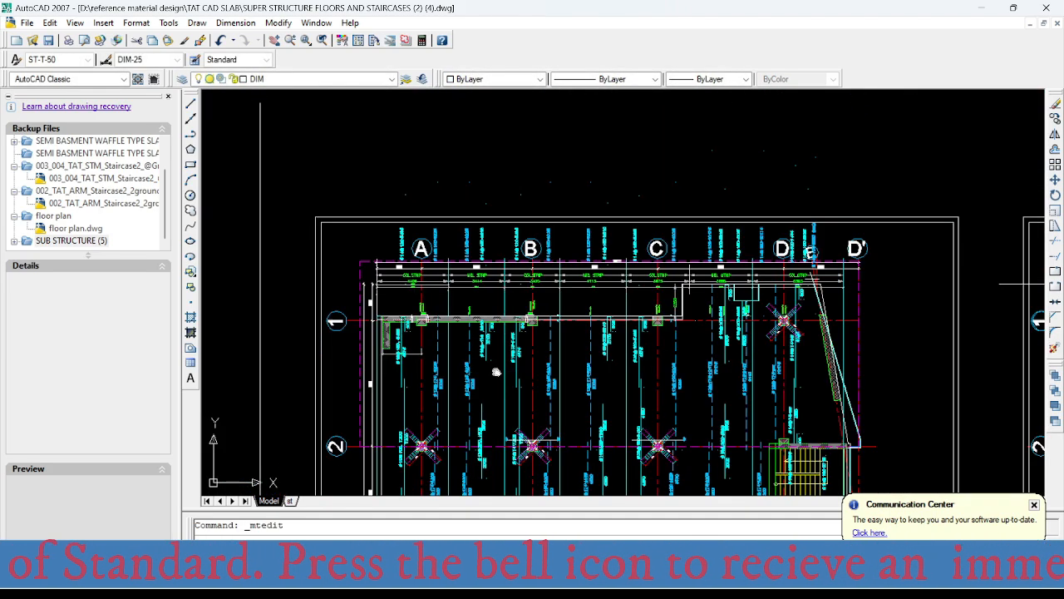
{"action": "middle_click_drag", "start_coordinate": [478, 443], "coordinate": [476, 367]}
{"action": "scroll", "coordinate": [476, 367], "scroll_direction": "up", "scroll_amount": 6}
{"action": "scroll", "coordinate": [477, 366], "scroll_direction": "up", "scroll_amount": 2}
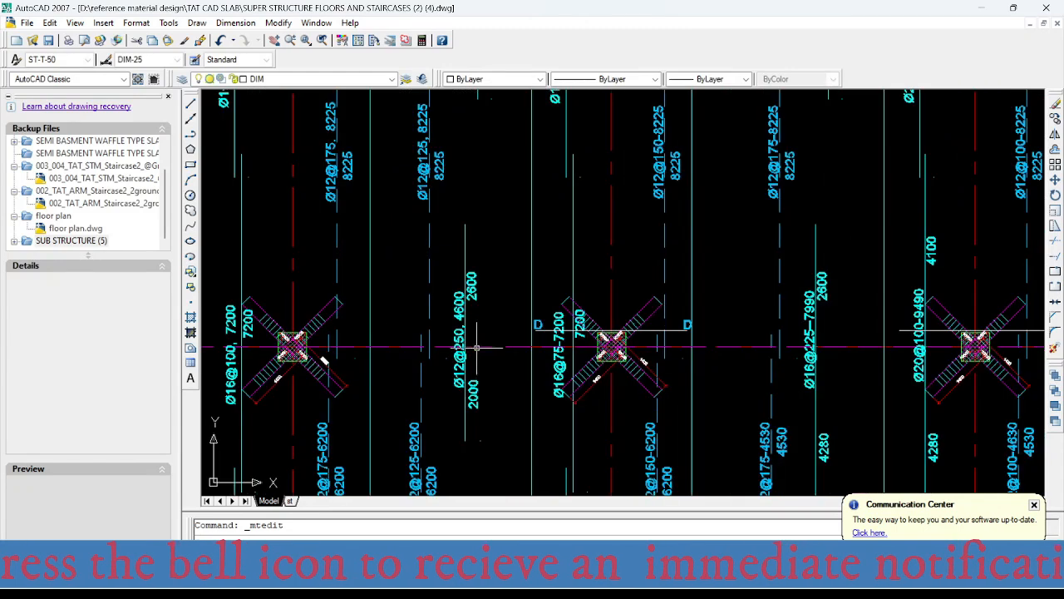
- Change the middle-strip top bar label between grids A and B at axis 2 to Ø12@200, keeping the 4600 length
{"action": "scroll", "coordinate": [487, 375], "scroll_direction": "up", "scroll_amount": 2}
{"action": "left_click", "coordinate": [454, 313]}
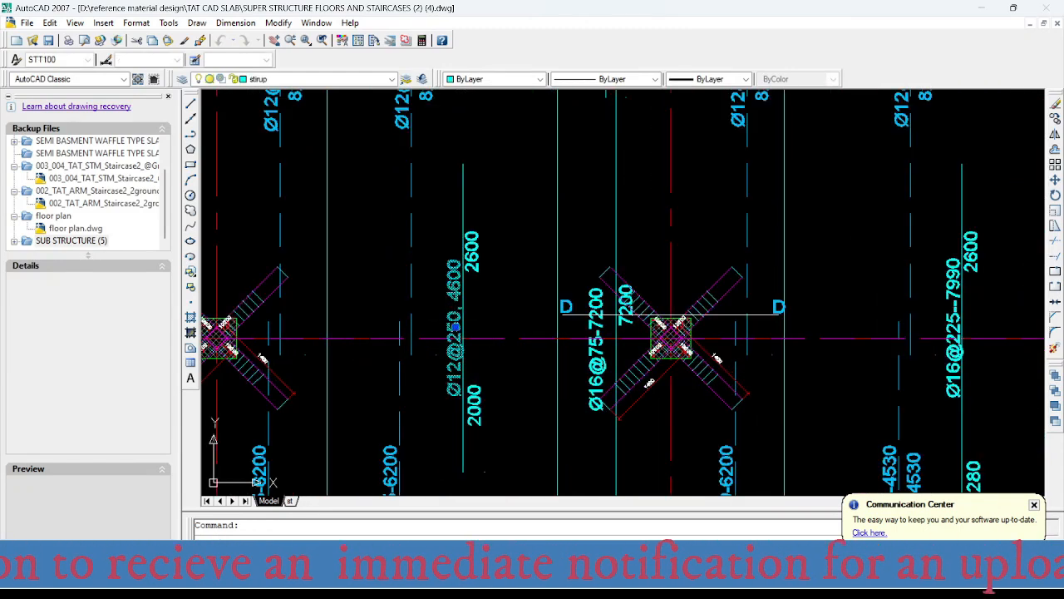
{"action": "double_click", "coordinate": [454, 316]}
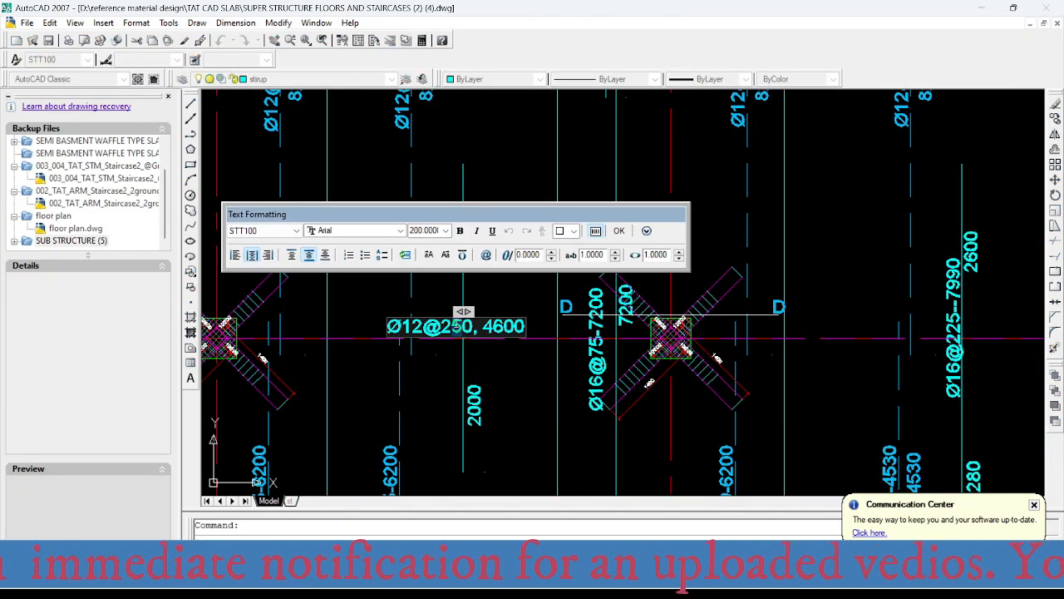
{"action": "type", "text": "0"}
{"action": "left_click", "coordinate": [444, 378]}
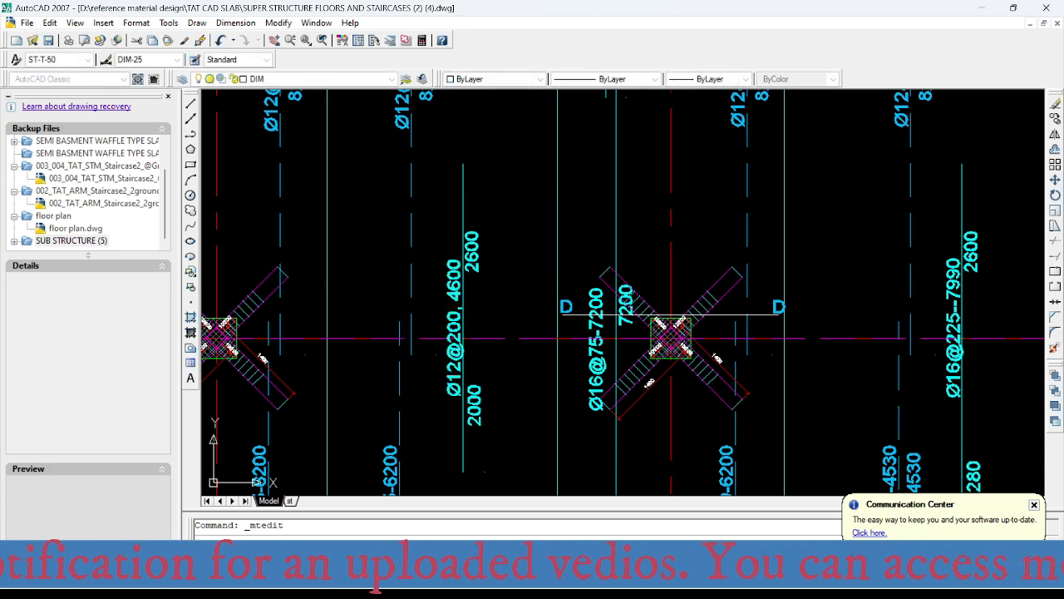
- Change the middle-strip top bar label between grids A and B at axis 3 to Ø12@200-4600
{"action": "scroll", "coordinate": [453, 295], "scroll_direction": "down", "scroll_amount": 6}
{"action": "middle_click_drag", "start_coordinate": [454, 413], "coordinate": [462, 341]}
{"action": "scroll", "coordinate": [462, 341], "scroll_direction": "up", "scroll_amount": 6}
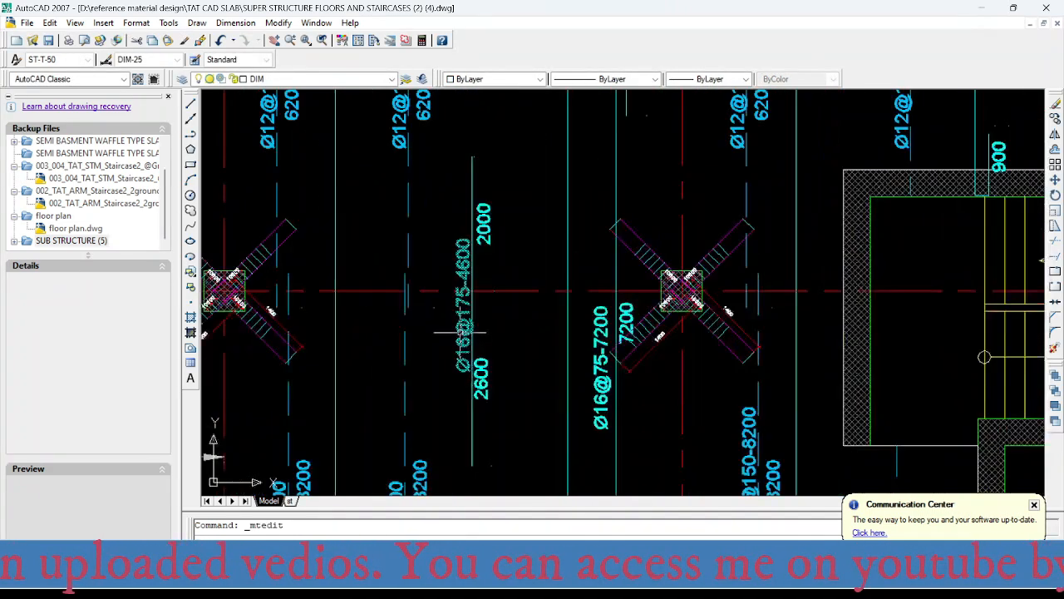
{"action": "left_click", "coordinate": [462, 283]}
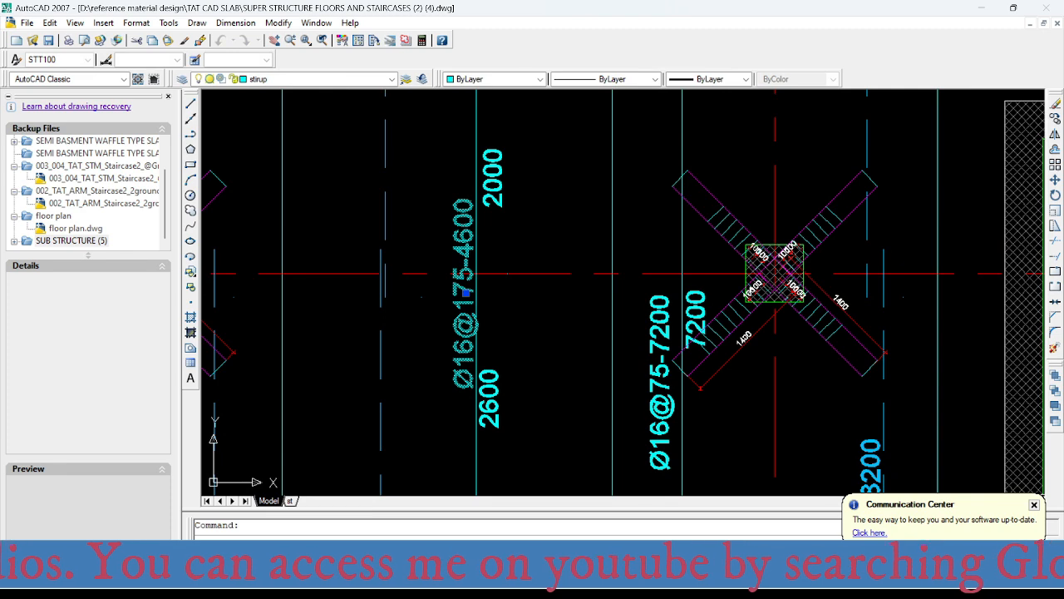
{"action": "double_click", "coordinate": [467, 291]}
{"action": "left_click_drag", "start_coordinate": [450, 289], "coordinate": [491, 287]}
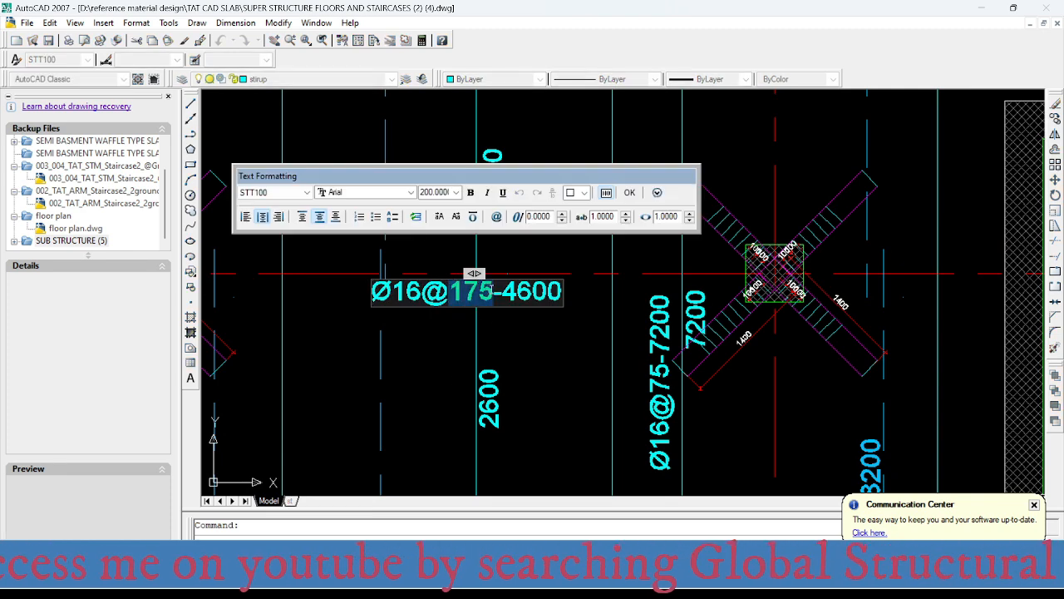
{"action": "type", "text": "200"}
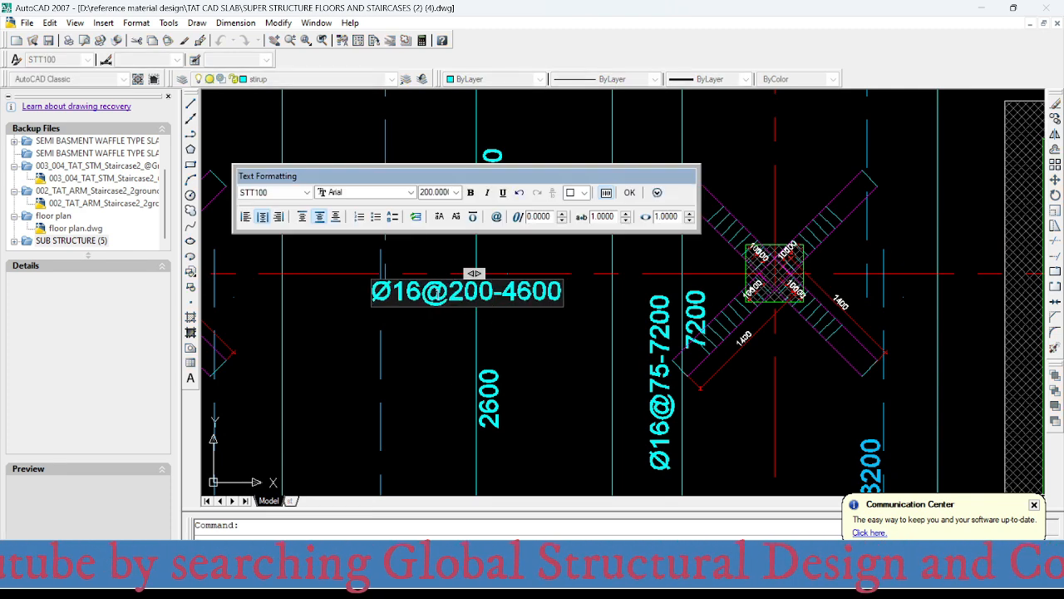
{"action": "left_click_drag", "start_coordinate": [423, 291], "coordinate": [392, 291]}
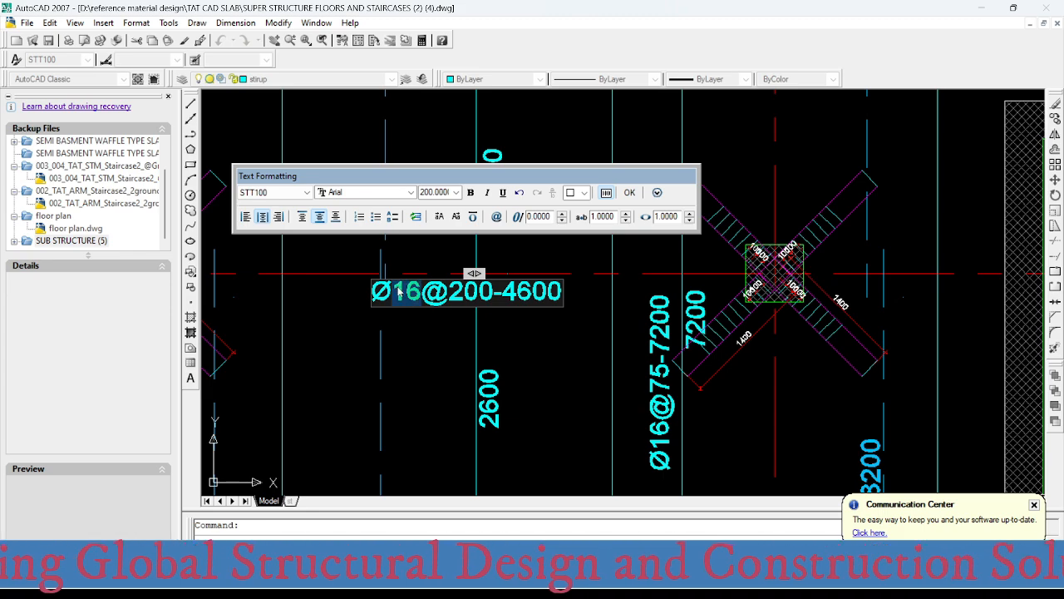
{"action": "type", "text": "12"}
{"action": "left_click", "coordinate": [409, 357]}
- Change the middle-strip top bar label between grids A and B at axis 4 to Ø12@200-4100
{"action": "scroll", "coordinate": [473, 416], "scroll_direction": "down", "scroll_amount": 5}
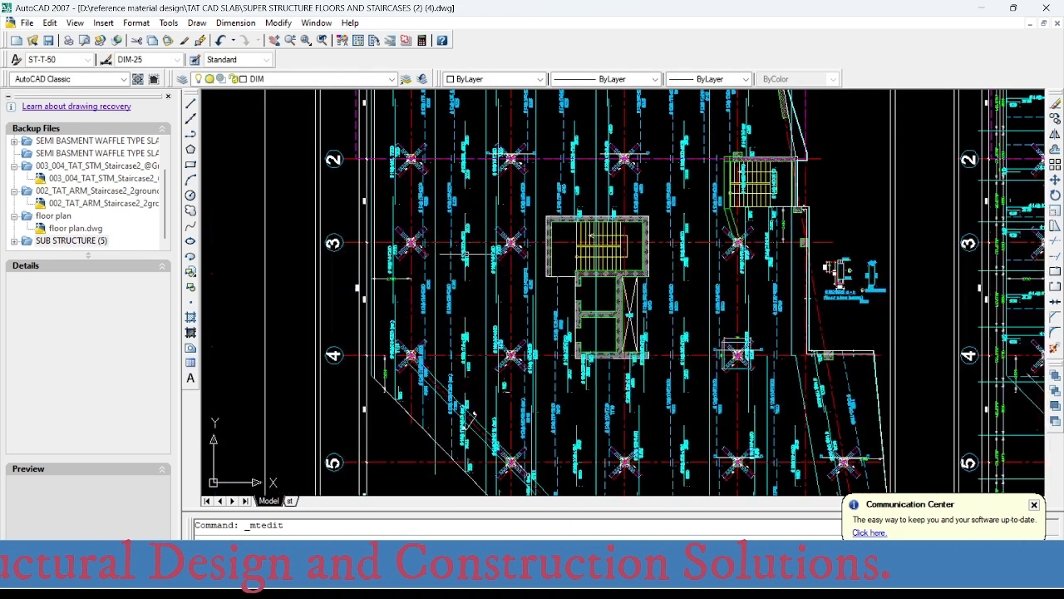
{"action": "scroll", "coordinate": [458, 353], "scroll_direction": "up", "scroll_amount": 5}
{"action": "left_click", "coordinate": [484, 343]}
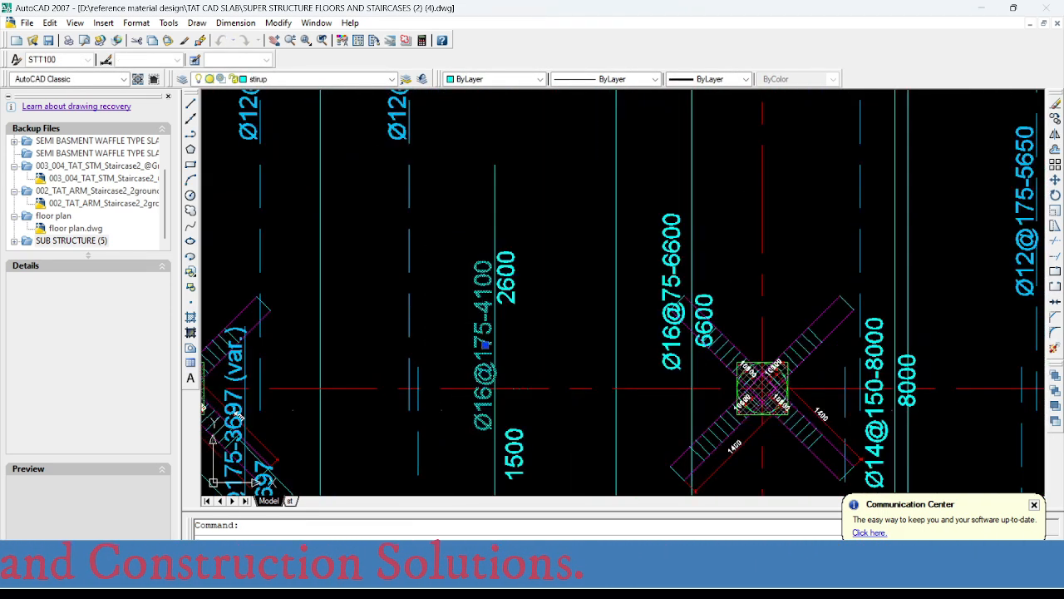
{"action": "double_click", "coordinate": [485, 343]}
{"action": "left_click_drag", "start_coordinate": [470, 343], "coordinate": [510, 333]}
{"action": "type", "text": "200"}
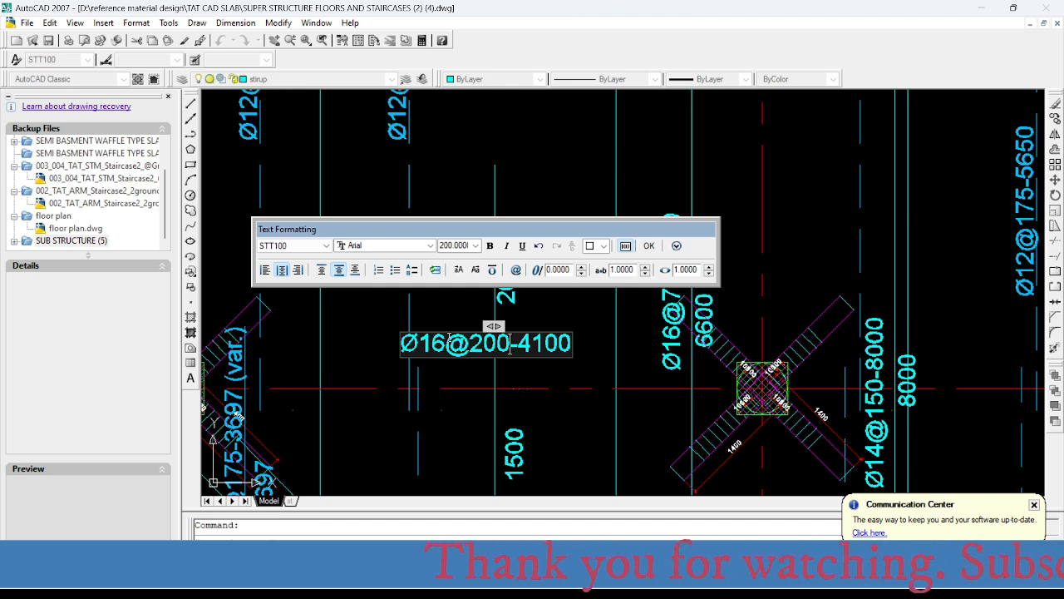
{"action": "left_click", "coordinate": [444, 330]}
{"action": "double_click", "coordinate": [483, 349]}
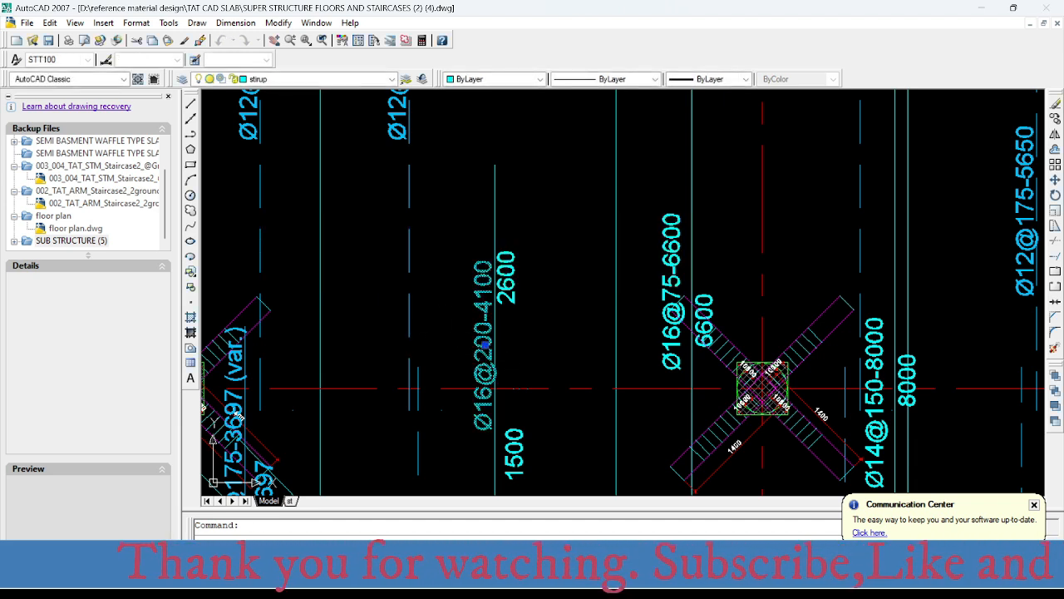
{"action": "left_click_drag", "start_coordinate": [446, 342], "coordinate": [423, 341]}
{"action": "type", "text": "12"}
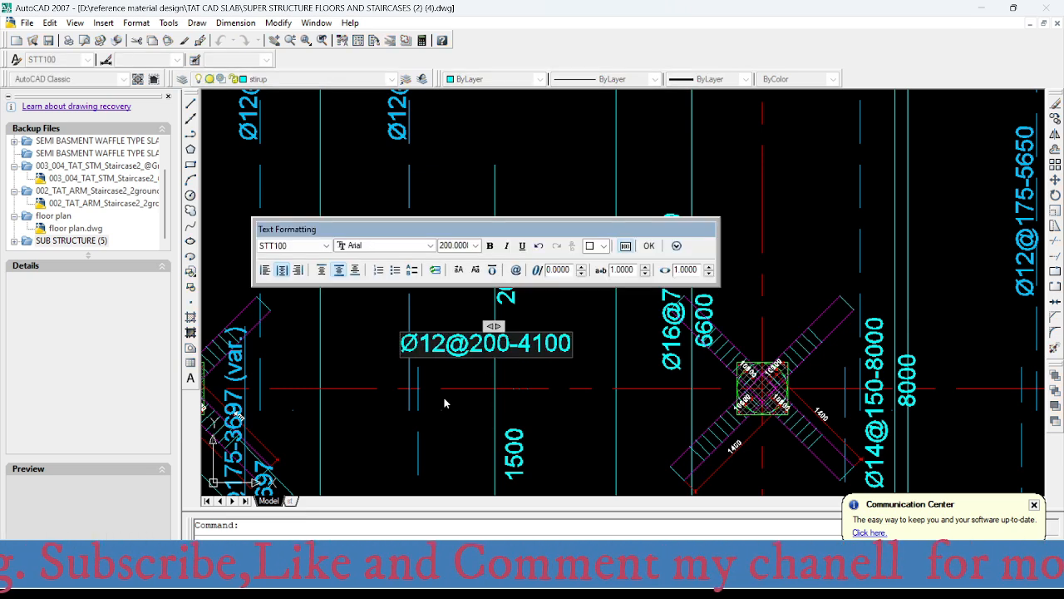
{"action": "left_click", "coordinate": [451, 442]}
- Switch to SAFE and check the reinforcement intensity where the middle strip between grids A and B ends at the slab's diagonal edge
{"action": "scroll", "coordinate": [439, 295], "scroll_direction": "down", "scroll_amount": 5}
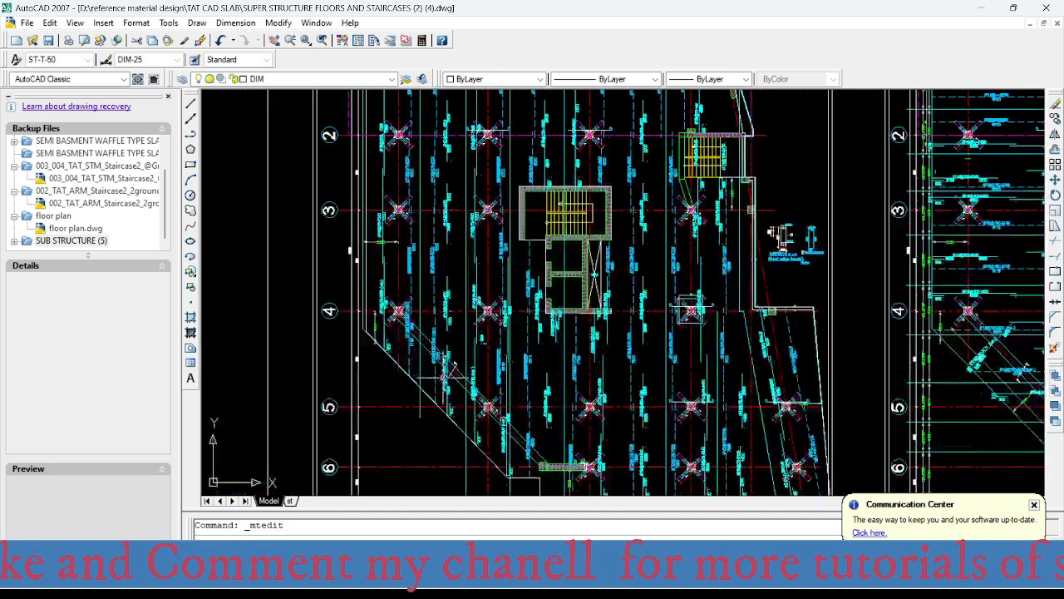
{"action": "scroll", "coordinate": [449, 333], "scroll_direction": "up", "scroll_amount": 5}
{"action": "scroll", "coordinate": [462, 296], "scroll_direction": "up", "scroll_amount": 4}
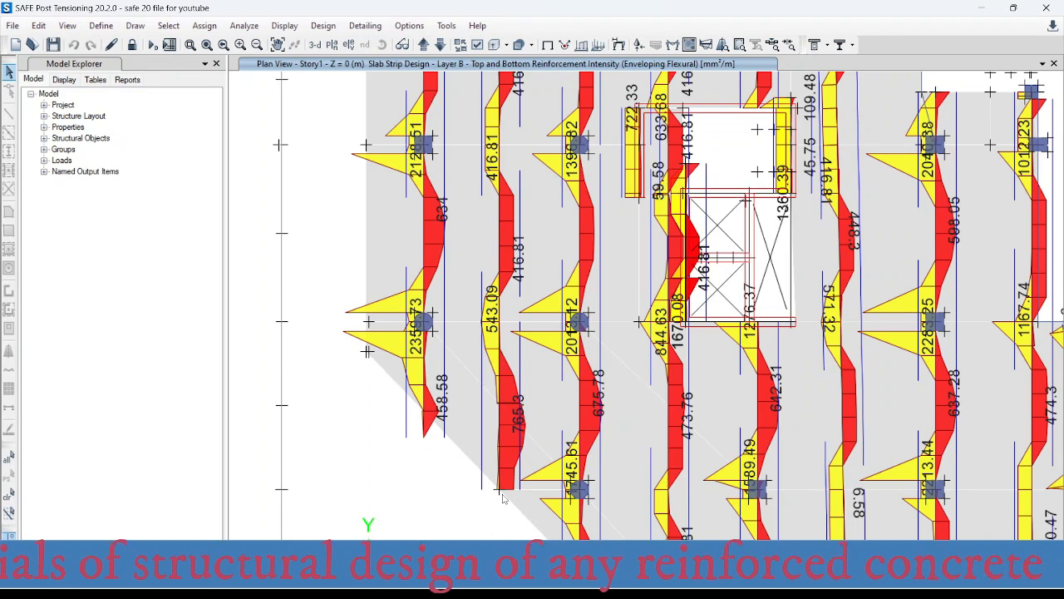
{"action": "mouse_move", "coordinate": [502, 490]}
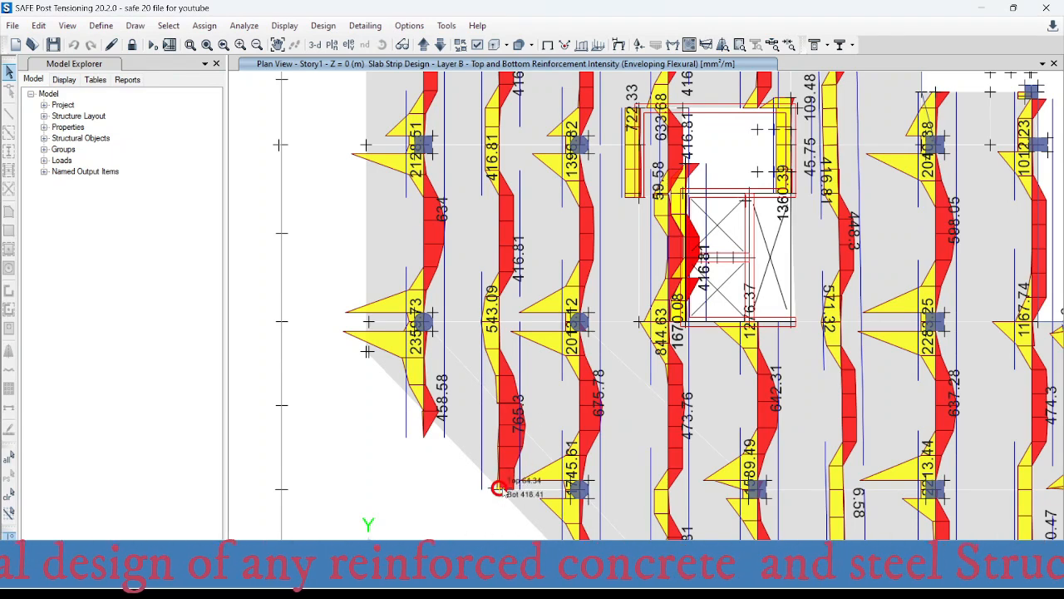
{"action": "scroll", "coordinate": [499, 489], "scroll_direction": "down", "scroll_amount": 3}
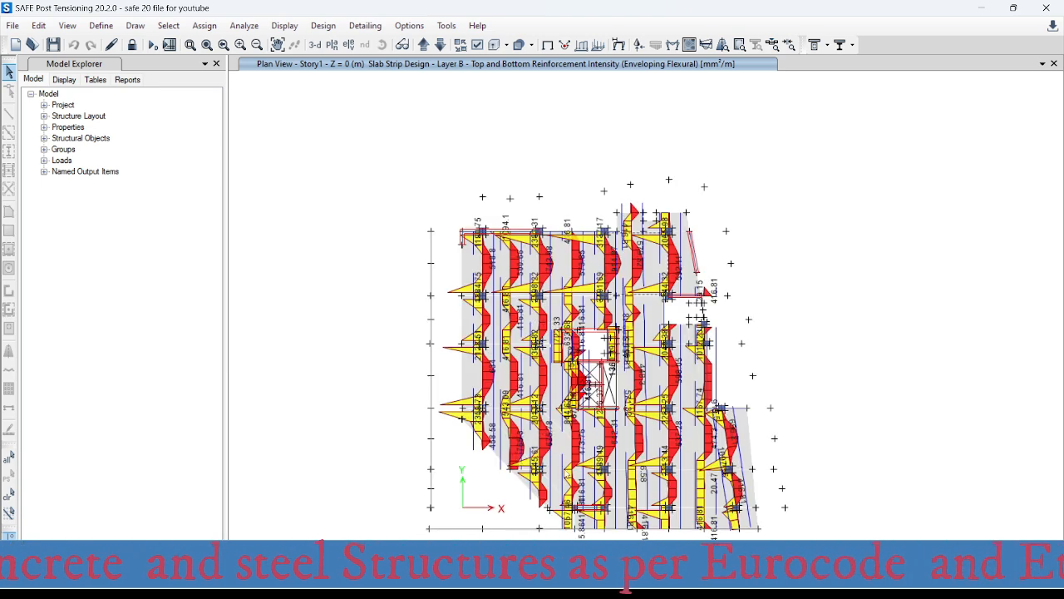
{"action": "mouse_move", "coordinate": [775, 539]}
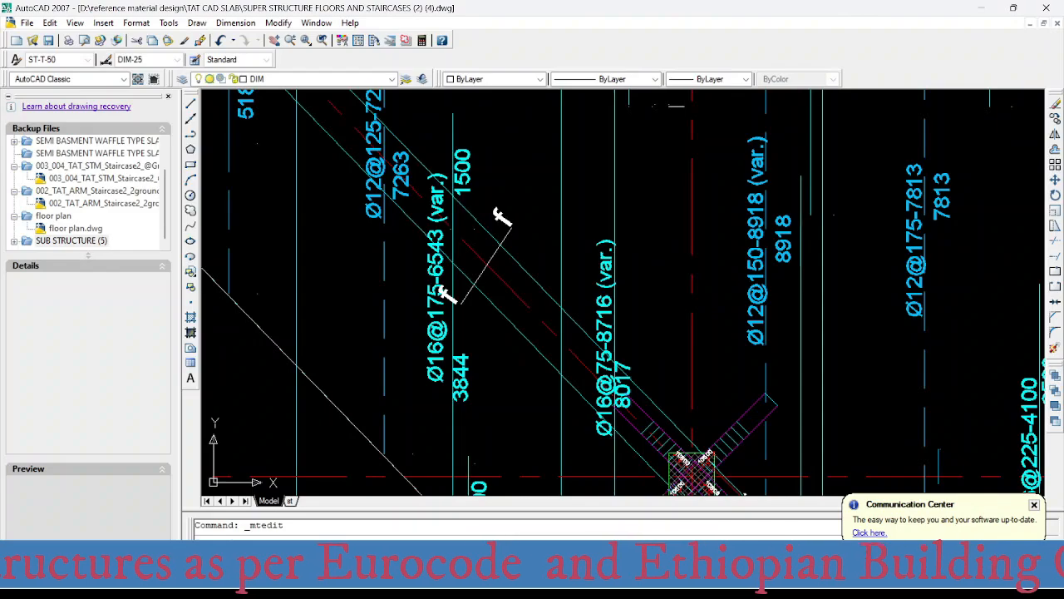
- In AutoCAD, change the variable-length middle-strip top bar label below axis 4 near the diagonal edge to Ø12@200-6543 (var.)
{"action": "scroll", "coordinate": [523, 344], "scroll_direction": "down", "scroll_amount": 3}
{"action": "mouse_move", "coordinate": [531, 393]}
{"action": "middle_mouse_down"}
{"action": "mouse_move", "coordinate": [526, 530]}
{"action": "mouse_move", "coordinate": [545, 334]}
{"action": "mouse_move", "coordinate": [523, 404]}
{"action": "middle_mouse_up"}
{"action": "scroll", "coordinate": [534, 351], "scroll_direction": "up", "scroll_amount": 5}
{"action": "scroll", "coordinate": [489, 376], "scroll_direction": "up", "scroll_amount": 3}
{"action": "scroll", "coordinate": [489, 372], "scroll_direction": "down", "scroll_amount": 1}
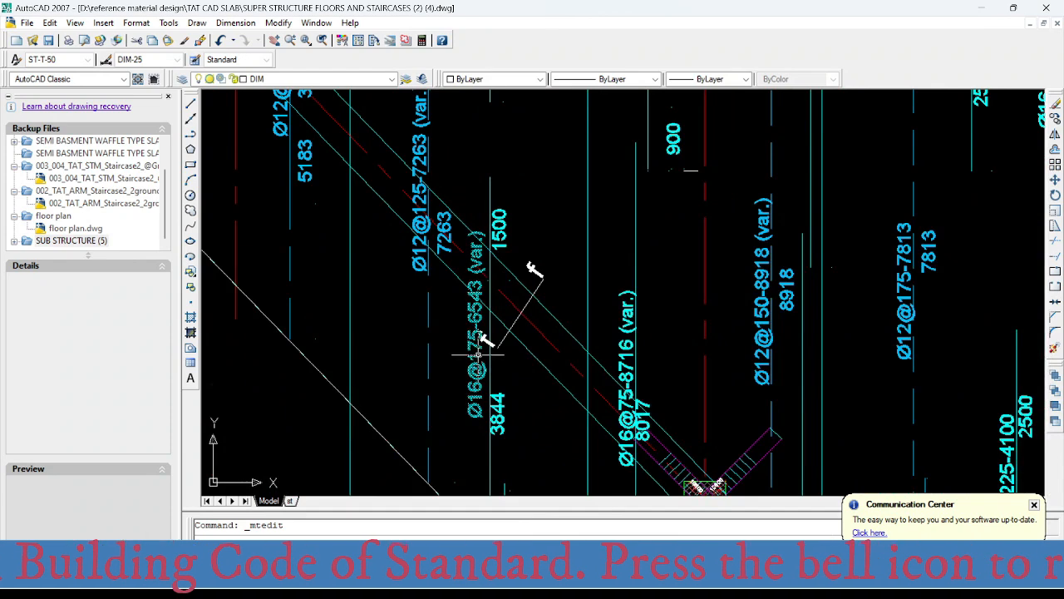
{"action": "left_click", "coordinate": [478, 355]}
{"action": "double_click", "coordinate": [468, 343]}
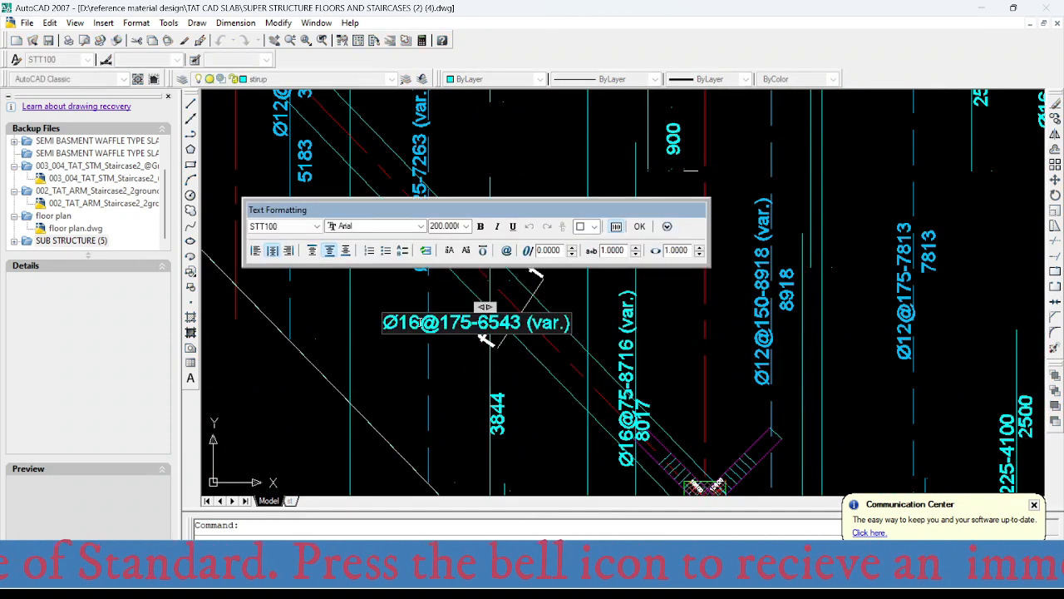
{"action": "left_click_drag", "start_coordinate": [420, 323], "coordinate": [402, 319]}
{"action": "type", "text": "12"}
{"action": "left_click_drag", "start_coordinate": [441, 323], "coordinate": [472, 323]}
{"action": "type", "text": "200"}
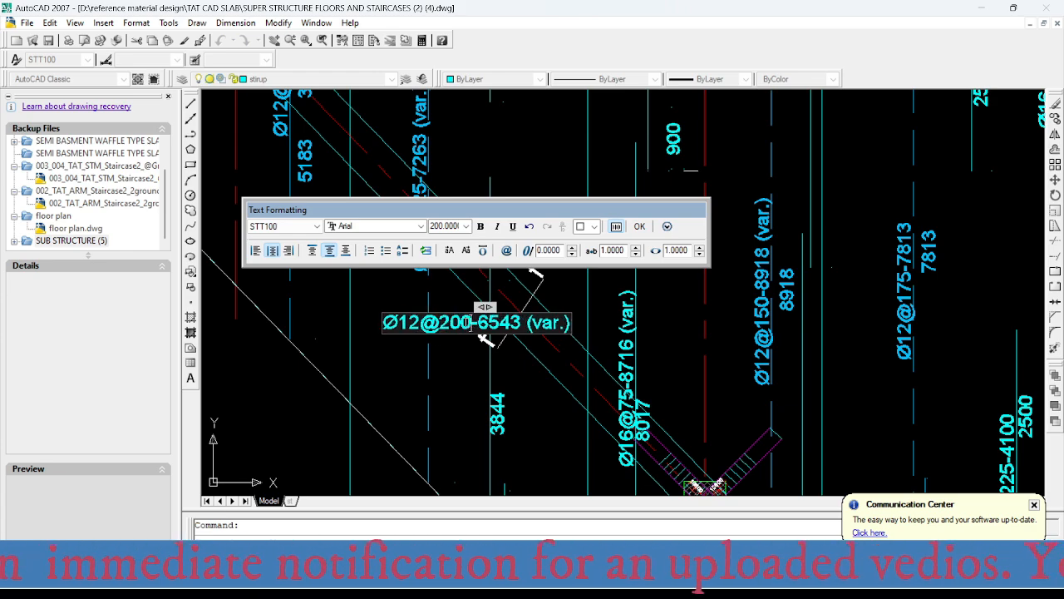
{"action": "left_click", "coordinate": [468, 375]}
- Review the middle-strip bar labels between grids A and B around axes 1 and 2, including the dashed bottom bars
{"action": "scroll", "coordinate": [453, 333], "scroll_direction": "down", "scroll_amount": 6}
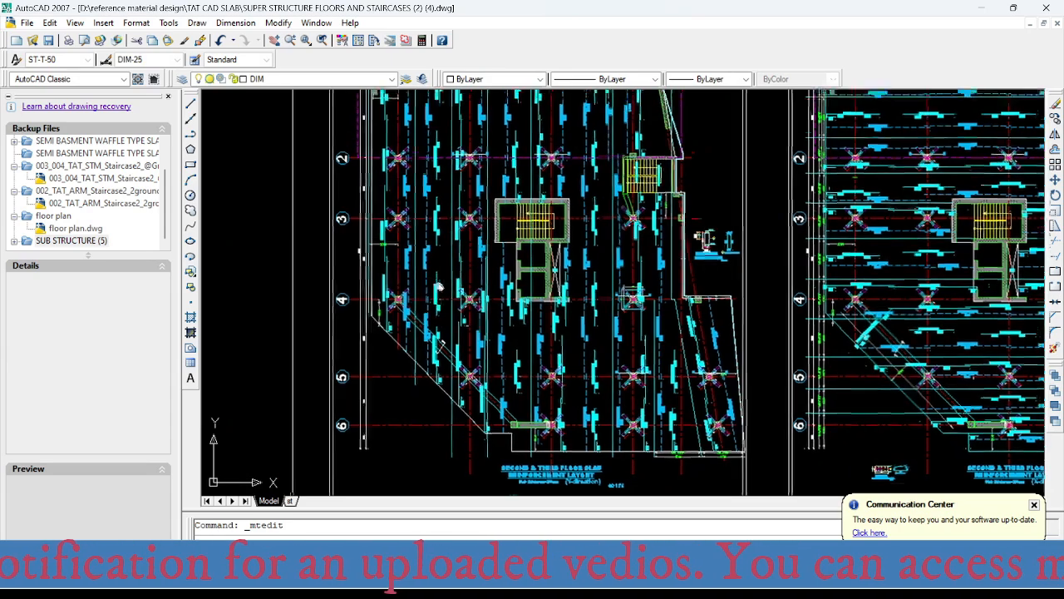
{"action": "middle_click_drag", "start_coordinate": [440, 287], "coordinate": [405, 431]}
{"action": "scroll", "coordinate": [402, 248], "scroll_direction": "up", "scroll_amount": 2}
{"action": "mouse_move", "coordinate": [418, 263]}
{"action": "middle_mouse_down"}
{"action": "mouse_move", "coordinate": [420, 299]}
{"action": "mouse_move", "coordinate": [441, 245]}
{"action": "mouse_move", "coordinate": [466, 245]}
{"action": "middle_mouse_up"}
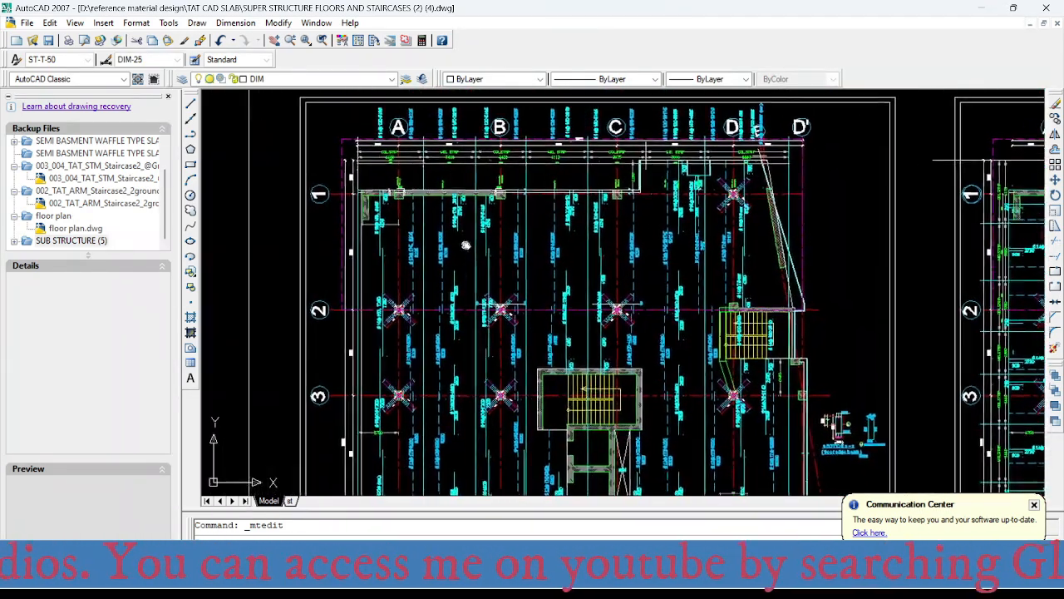
{"action": "scroll", "coordinate": [466, 245], "scroll_direction": "up", "scroll_amount": 4}
{"action": "middle_click_drag", "start_coordinate": [454, 197], "coordinate": [460, 232]}
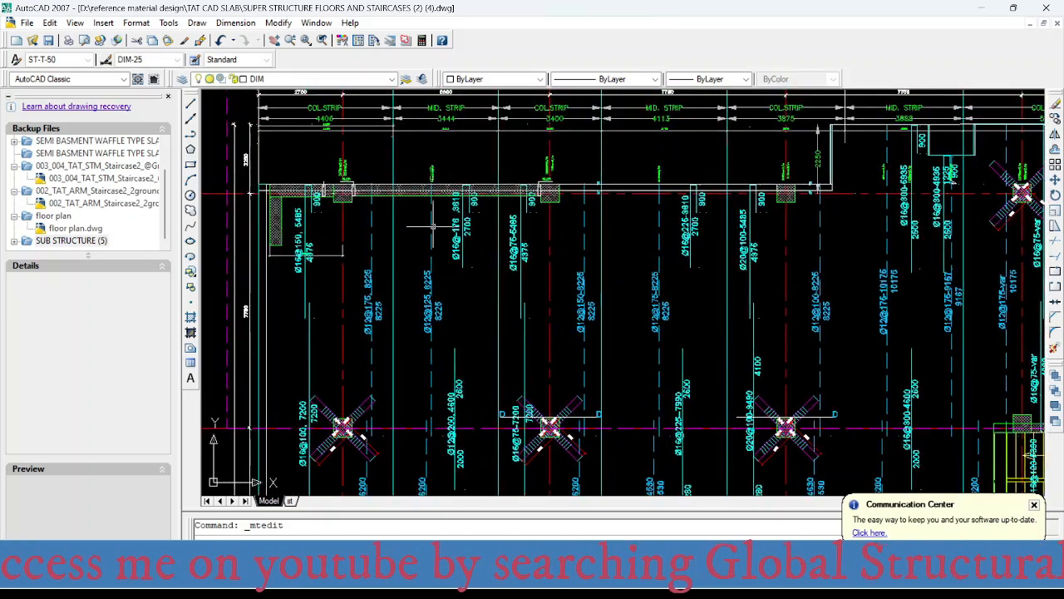
{"action": "mouse_move", "coordinate": [437, 372]}
{"action": "middle_mouse_down"}
{"action": "mouse_move", "coordinate": [438, 232]}
{"action": "mouse_move", "coordinate": [437, 305]}
{"action": "middle_mouse_up"}
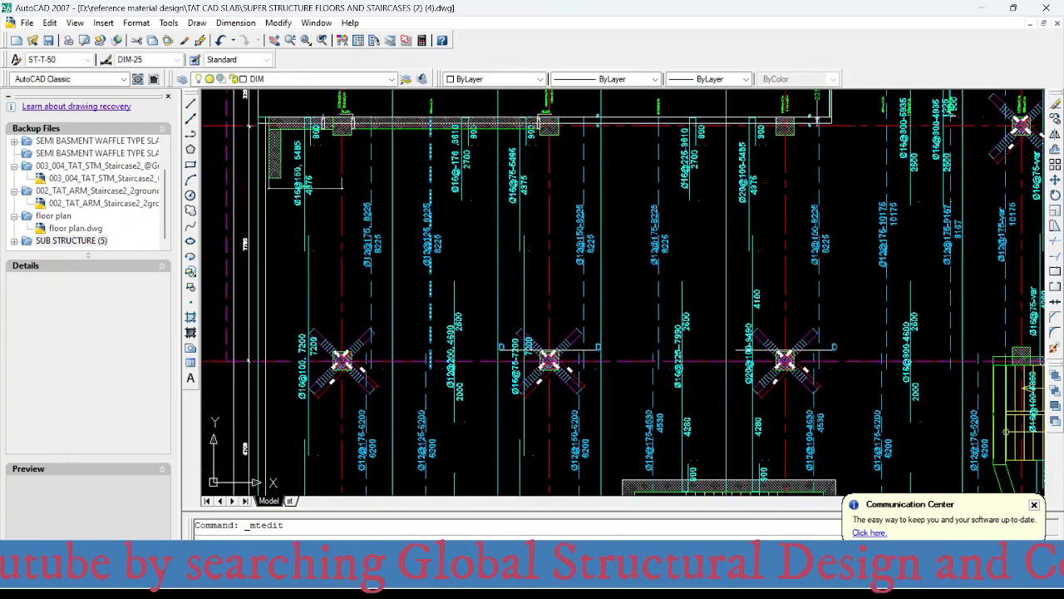
{"action": "scroll", "coordinate": [439, 370], "scroll_direction": "down", "scroll_amount": 2}
{"action": "middle_click_drag", "start_coordinate": [438, 370], "coordinate": [436, 340]}
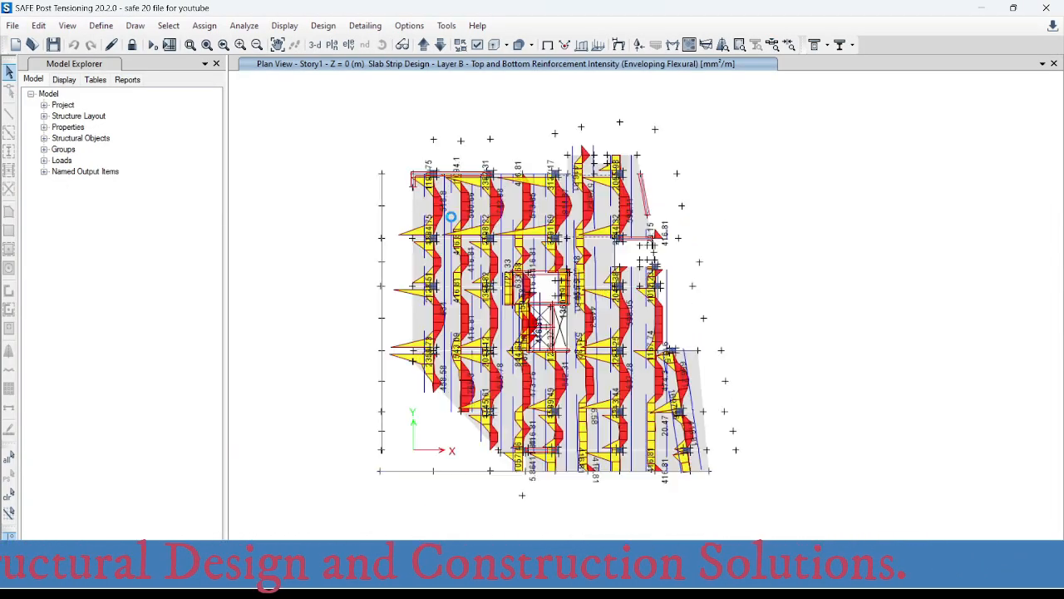
- Switch to SAFE and examine the bottom reinforcement intensity along the middle strip between grids A and B, from axis 1 to the diagonal edge
{"action": "scroll", "coordinate": [450, 218], "scroll_direction": "up", "scroll_amount": 3}
{"action": "middle_click_drag", "start_coordinate": [581, 301], "coordinate": [465, 359]}
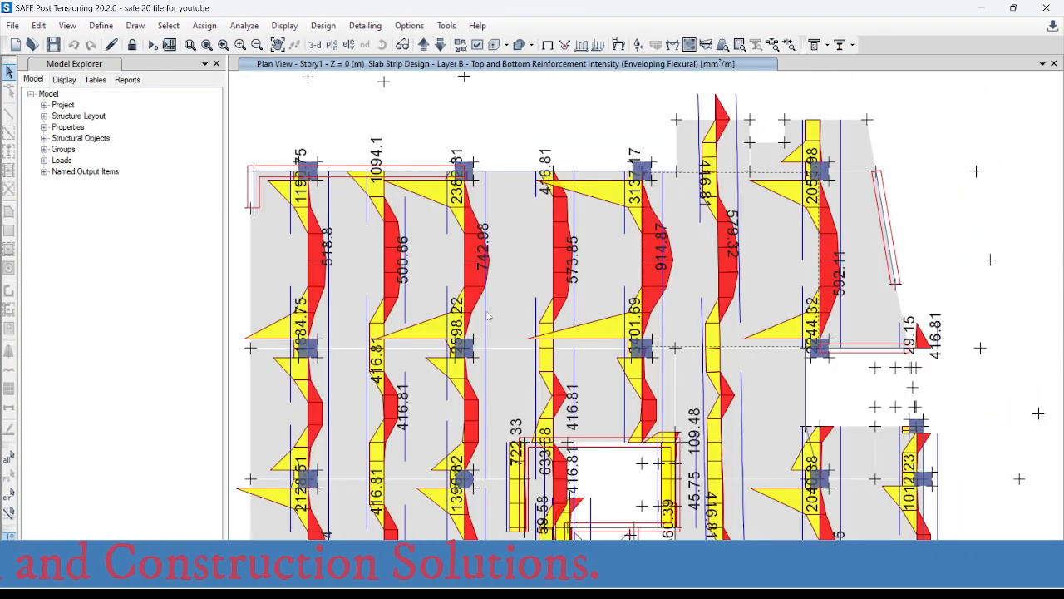
{"action": "middle_click_drag", "start_coordinate": [489, 315], "coordinate": [532, 230]}
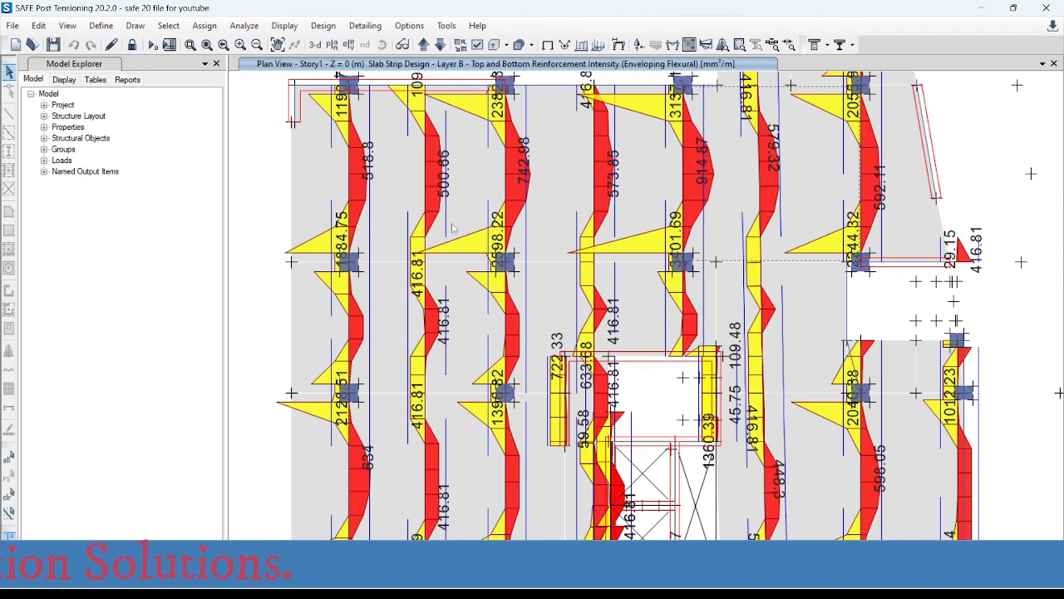
{"action": "middle_click_drag", "start_coordinate": [454, 471], "coordinate": [454, 299]}
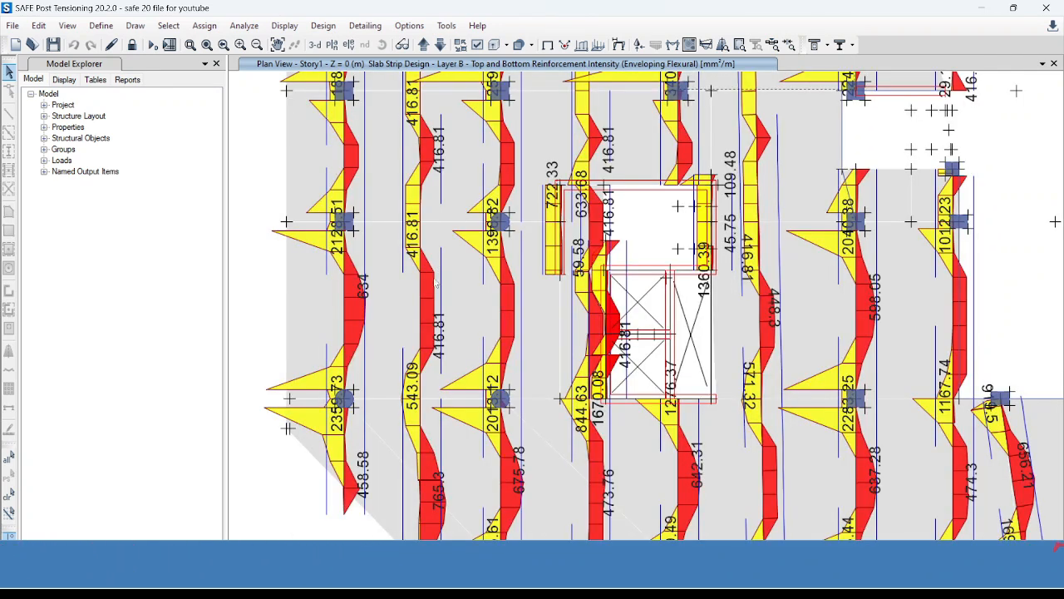
{"action": "middle_click_drag", "start_coordinate": [450, 488], "coordinate": [459, 374]}
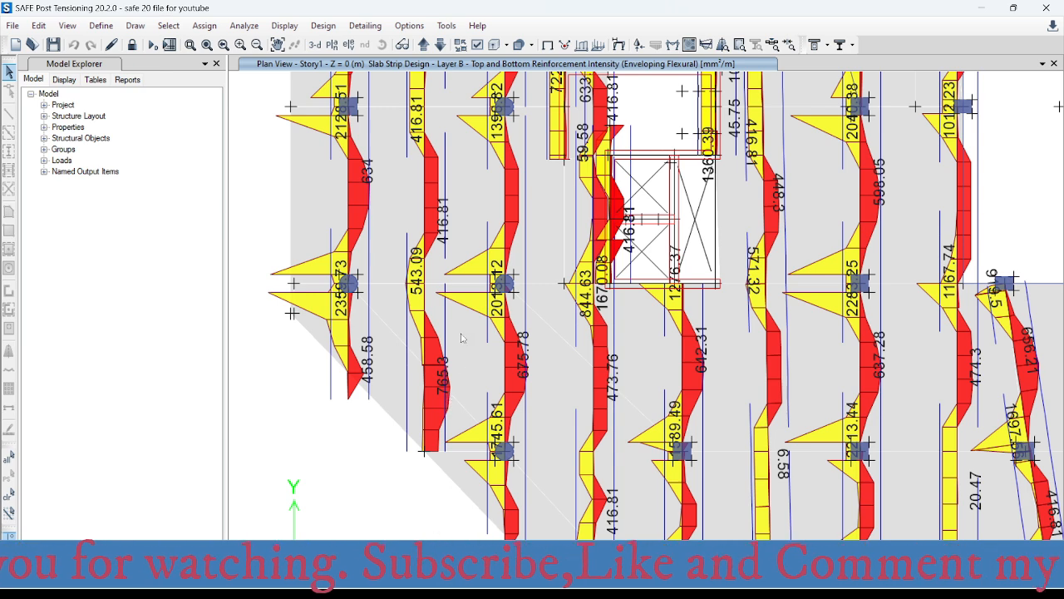
{"action": "middle_click_drag", "start_coordinate": [472, 195], "coordinate": [463, 447]}
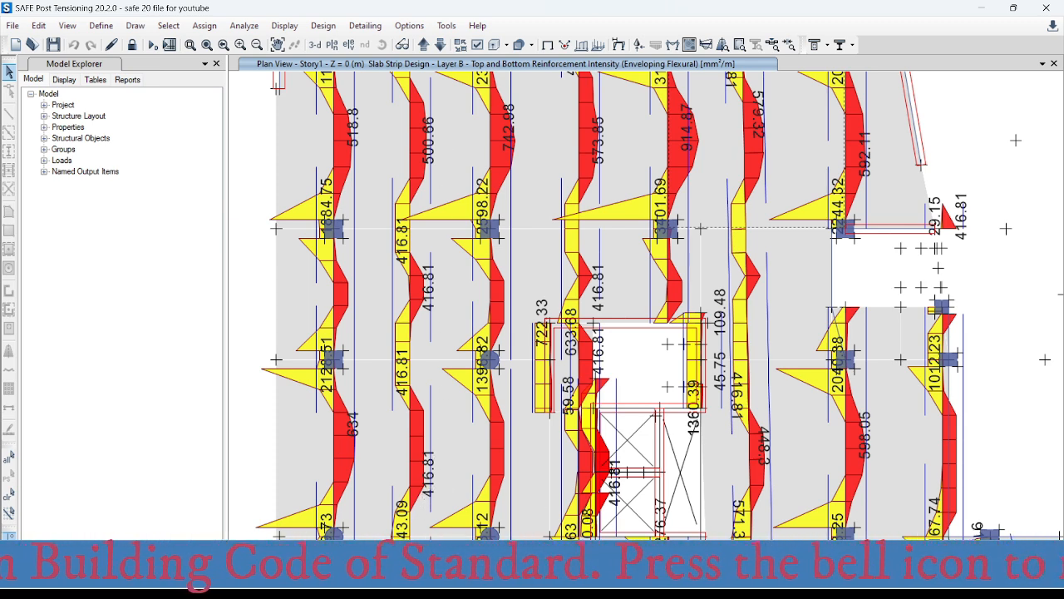
{"action": "middle_click_drag", "start_coordinate": [453, 518], "coordinate": [448, 302]}
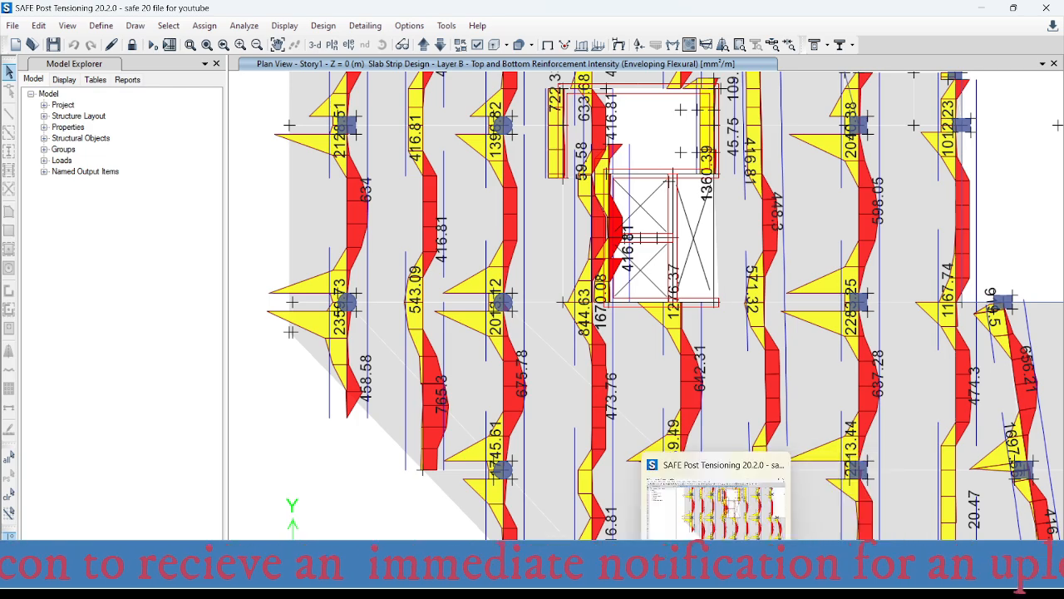
- Switch to the Excel rebar spacing table and set the required area per metre to 765 mm²
{"action": "mouse_move", "coordinate": [740, 520]}
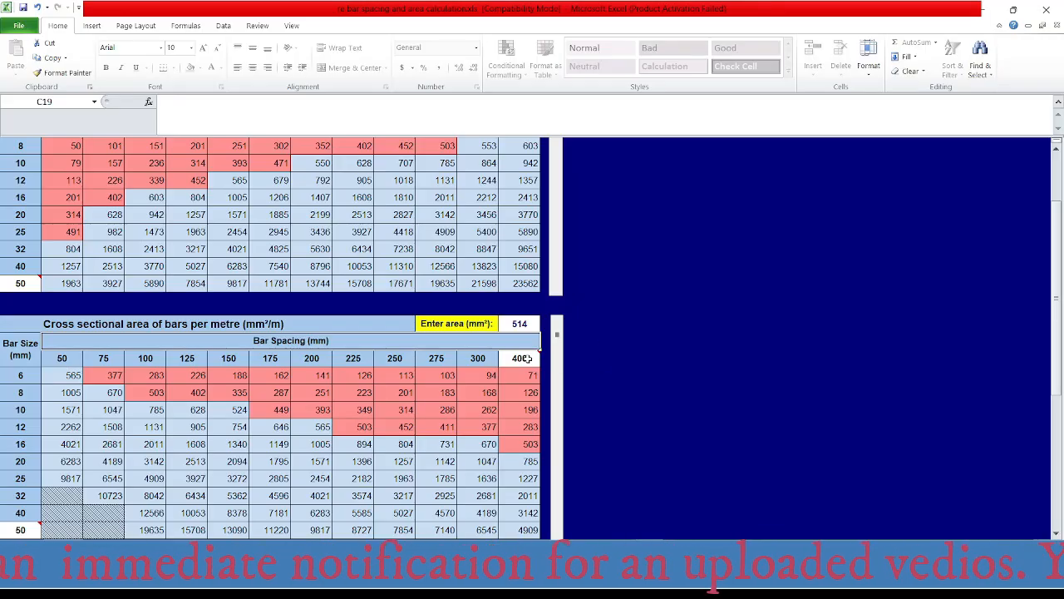
{"action": "left_click", "coordinate": [519, 323]}
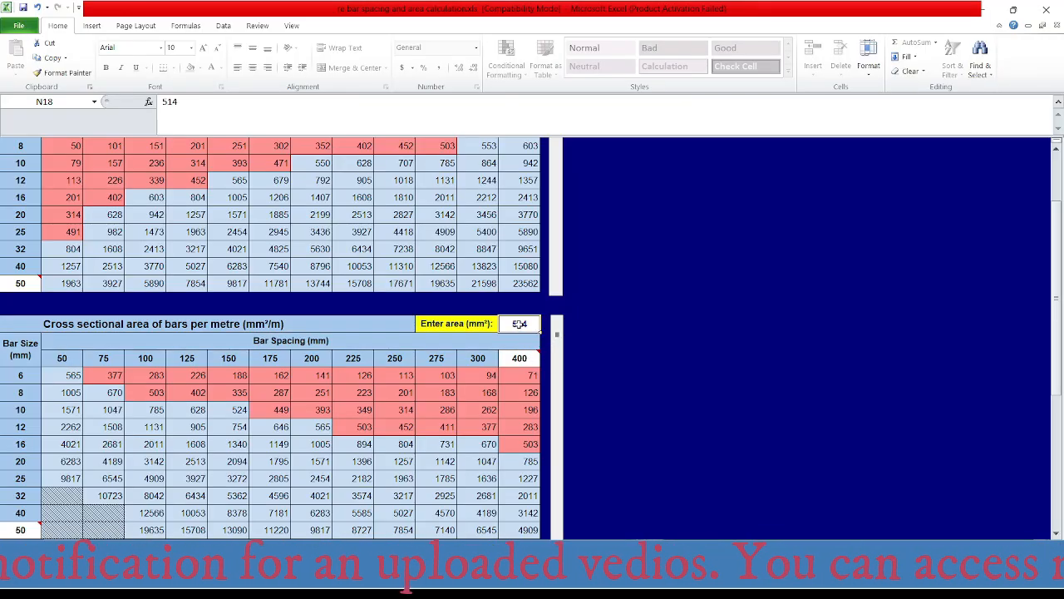
{"action": "type", "text": "765"}
{"action": "key", "text": "Return"}
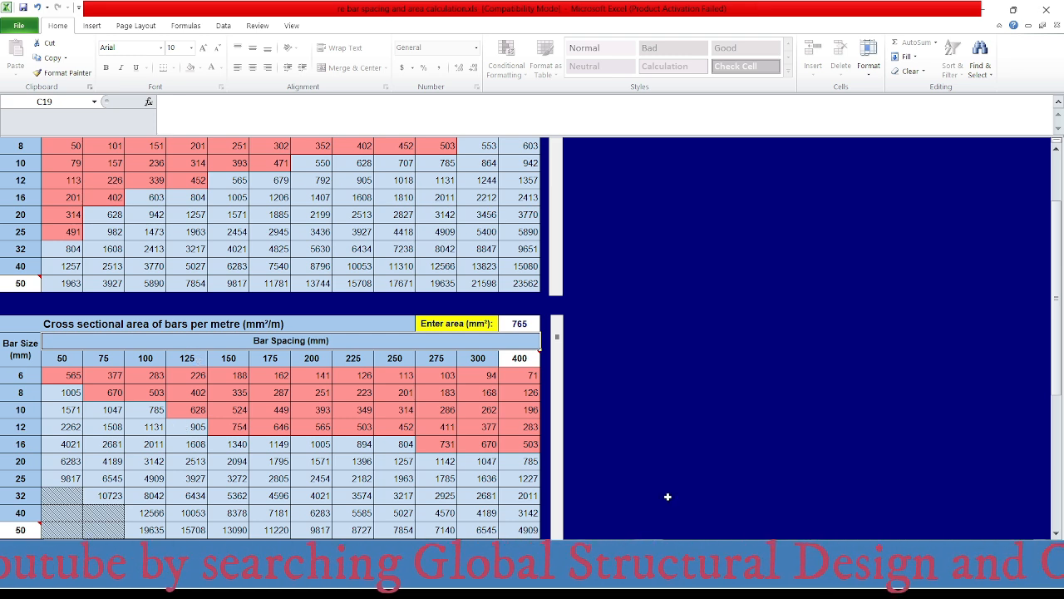
- Switch to AutoCAD and review the middle-strip bottom bar labels between grids A and B and the column-strip labels on grid B near axis 1
{"action": "mouse_move", "coordinate": [715, 590]}
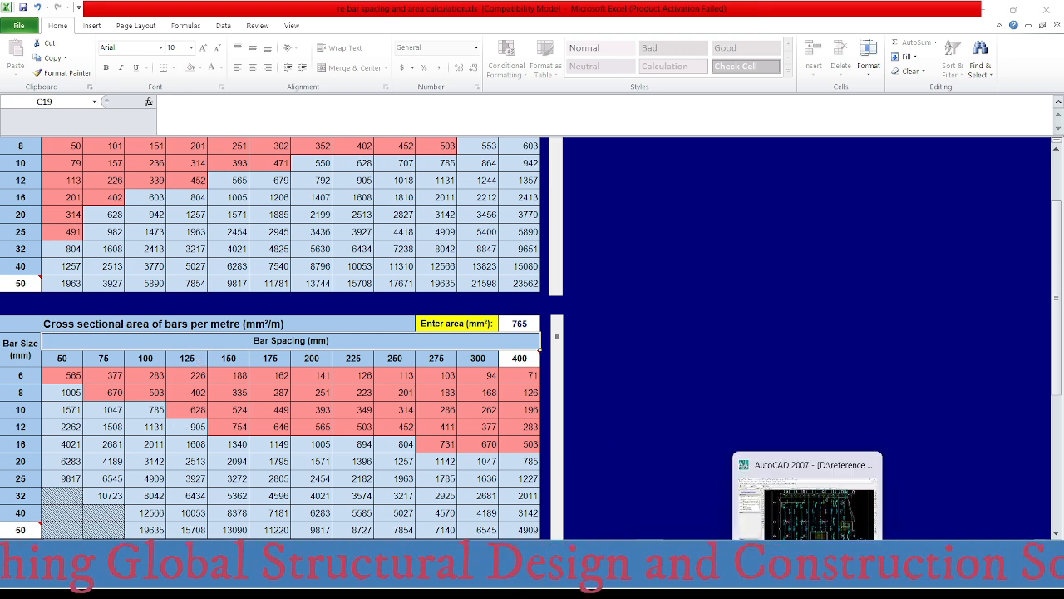
{"action": "left_click", "coordinate": [809, 581]}
{"action": "middle_click_drag", "start_coordinate": [459, 347], "coordinate": [456, 330]}
{"action": "scroll", "coordinate": [456, 329], "scroll_direction": "up", "scroll_amount": 6}
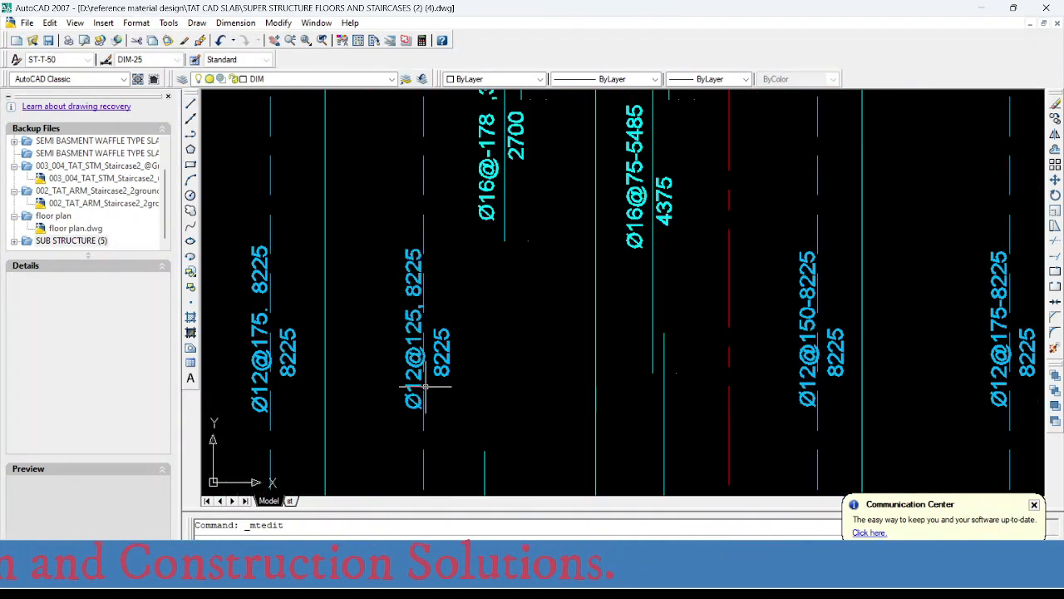
{"action": "scroll", "coordinate": [423, 331], "scroll_direction": "up", "scroll_amount": 1}
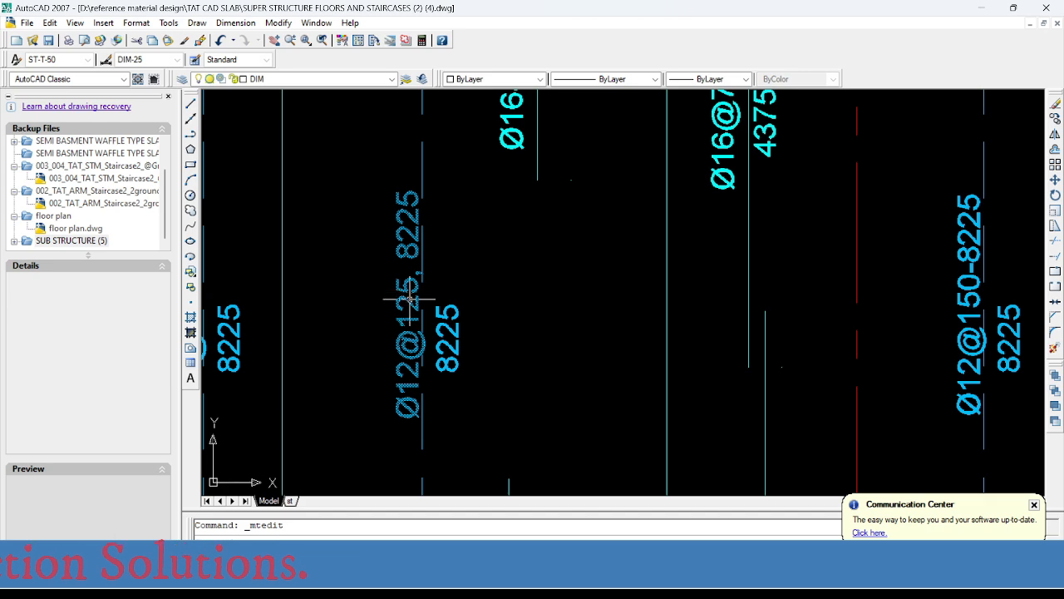
{"action": "scroll", "coordinate": [390, 216], "scroll_direction": "down", "scroll_amount": 7}
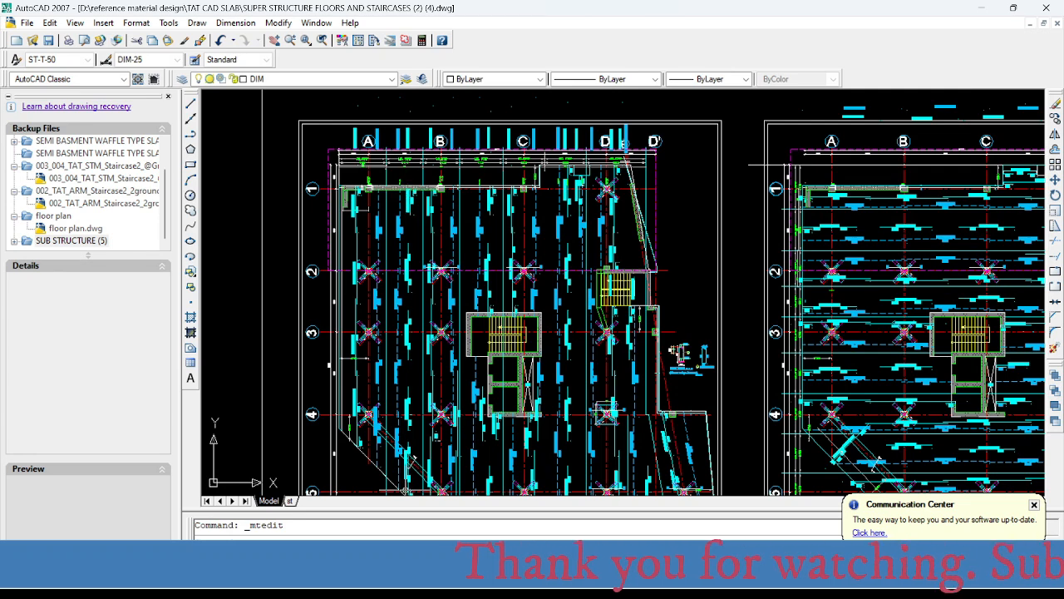
{"action": "scroll", "coordinate": [447, 214], "scroll_direction": "up", "scroll_amount": 2}
{"action": "mouse_move", "coordinate": [447, 215]}
{"action": "middle_mouse_down"}
{"action": "mouse_move", "coordinate": [412, 277]}
{"action": "mouse_move", "coordinate": [400, 282]}
{"action": "mouse_move", "coordinate": [391, 254]}
{"action": "middle_mouse_up"}
{"action": "scroll", "coordinate": [410, 239], "scroll_direction": "up", "scroll_amount": 2}
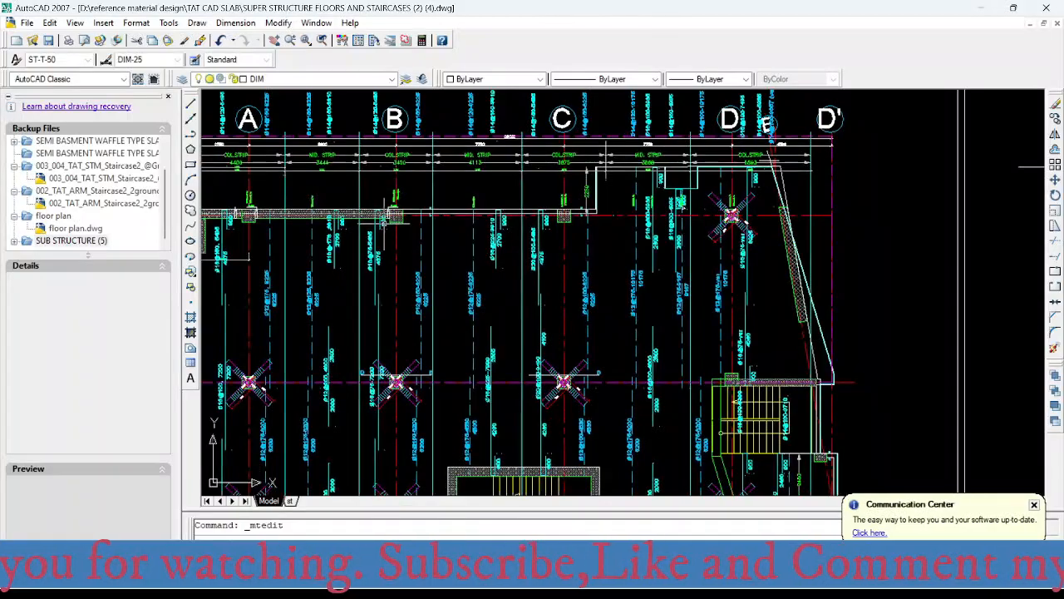
{"action": "mouse_move", "coordinate": [381, 212]}
{"action": "middle_mouse_down"}
{"action": "mouse_move", "coordinate": [491, 244]}
{"action": "mouse_move", "coordinate": [362, 197]}
{"action": "mouse_move", "coordinate": [332, 200]}
{"action": "middle_mouse_up"}
- Switch to SAFE and examine the column-strip top reinforcement intensity on grid B at the axis 1 column
{"action": "scroll", "coordinate": [344, 224], "scroll_direction": "up", "scroll_amount": 2}
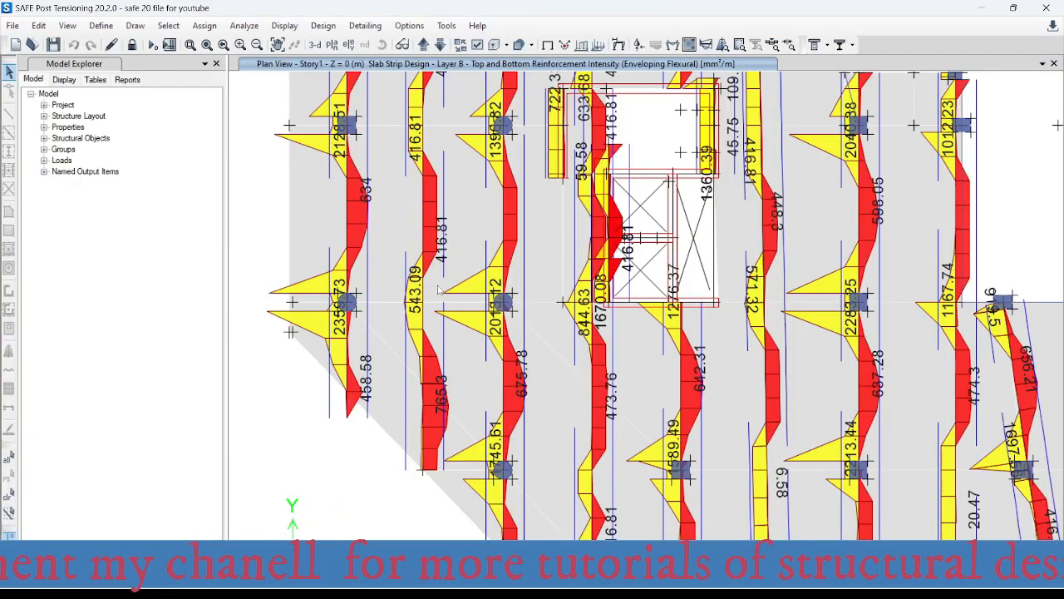
{"action": "scroll", "coordinate": [438, 290], "scroll_direction": "down", "scroll_amount": 4}
{"action": "scroll", "coordinate": [391, 167], "scroll_direction": "up", "scroll_amount": 5}
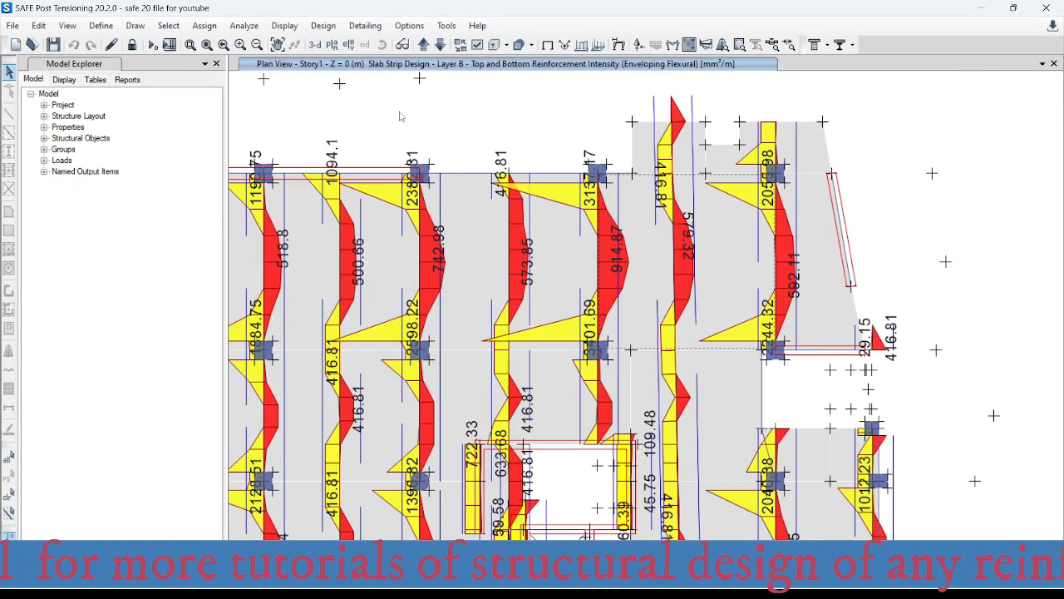
{"action": "scroll", "coordinate": [434, 190], "scroll_direction": "up", "scroll_amount": 3}
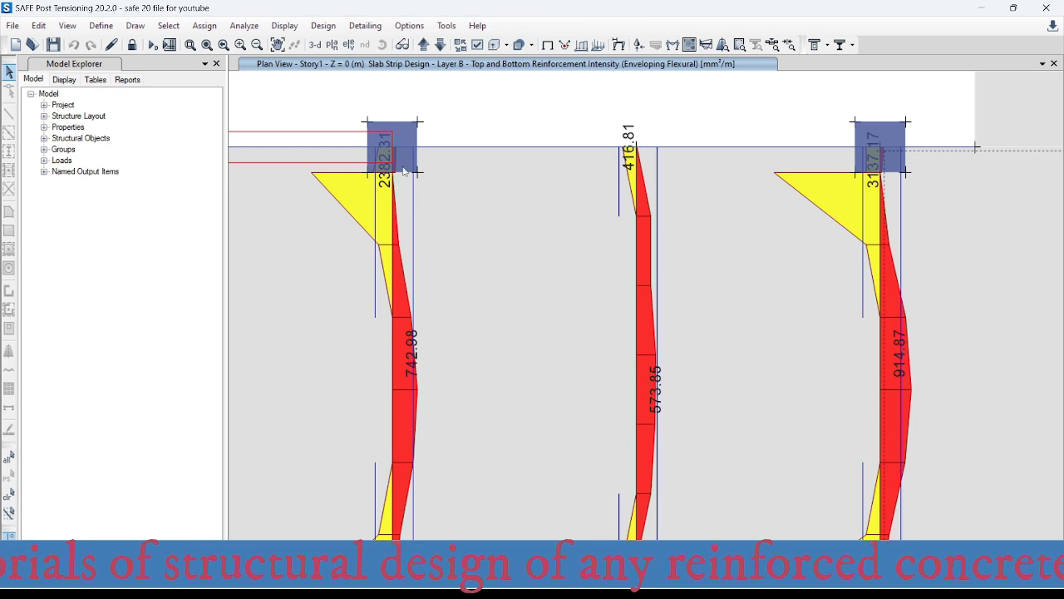
{"action": "scroll", "coordinate": [422, 171], "scroll_direction": "down", "scroll_amount": 3}
{"action": "middle_click_drag", "start_coordinate": [424, 175], "coordinate": [421, 249]}
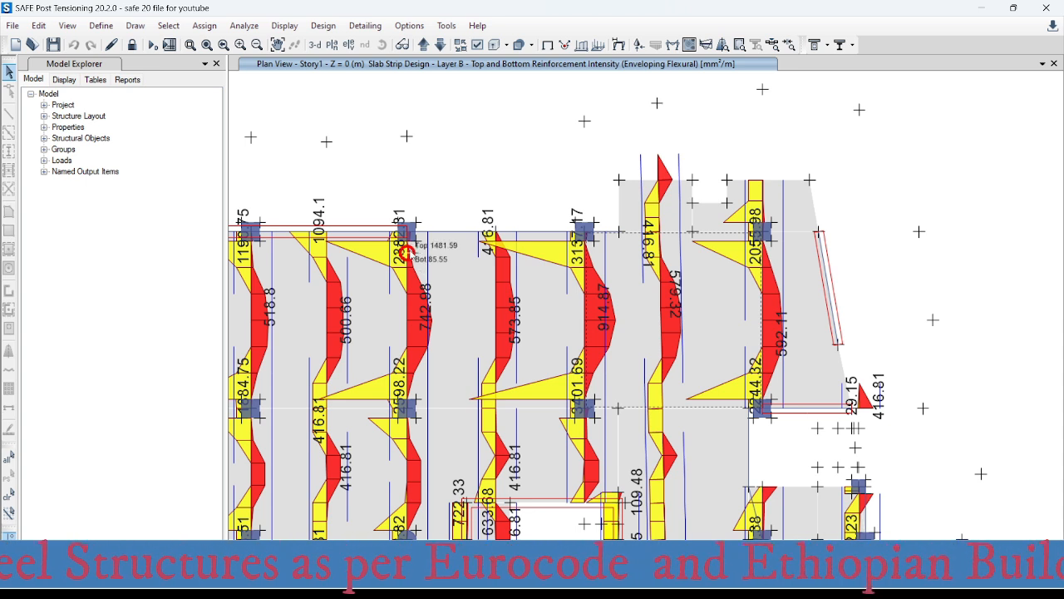
{"action": "scroll", "coordinate": [408, 236], "scroll_direction": "up", "scroll_amount": 5}
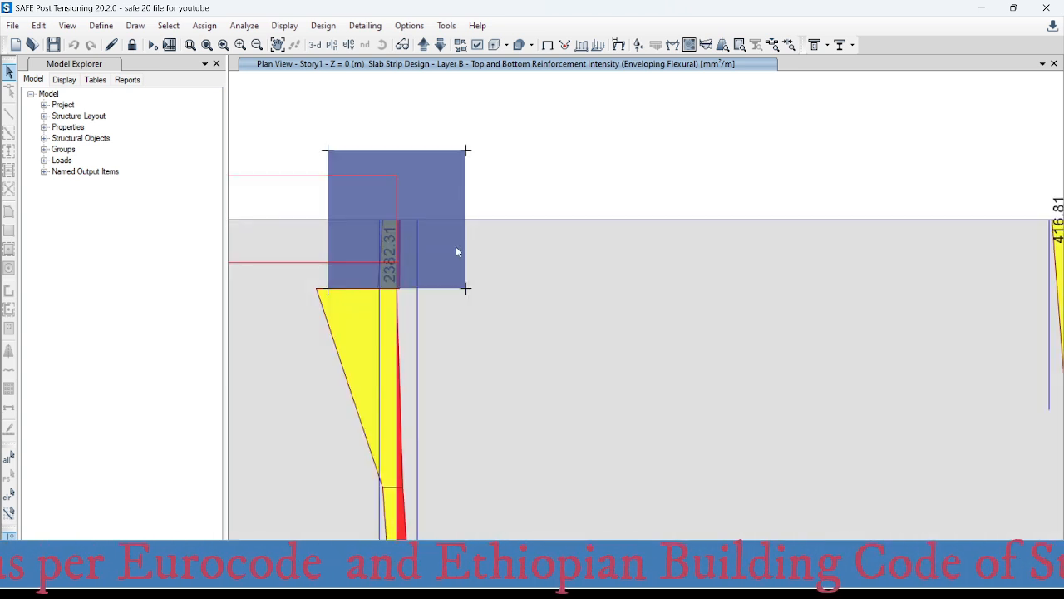
{"action": "scroll", "coordinate": [408, 263], "scroll_direction": "up", "scroll_amount": 2}
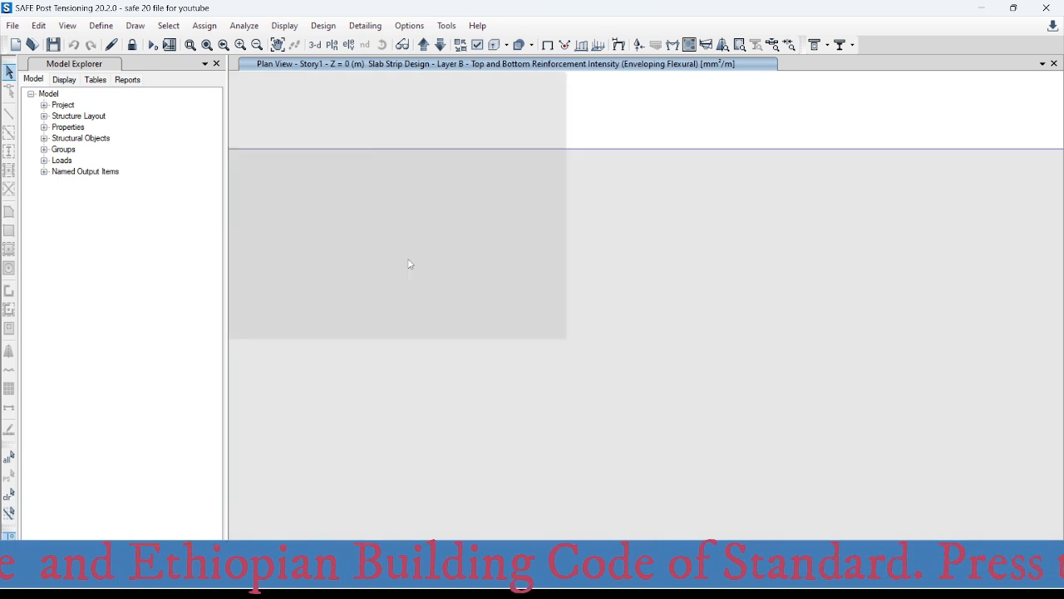
{"action": "mouse_move", "coordinate": [376, 265]}
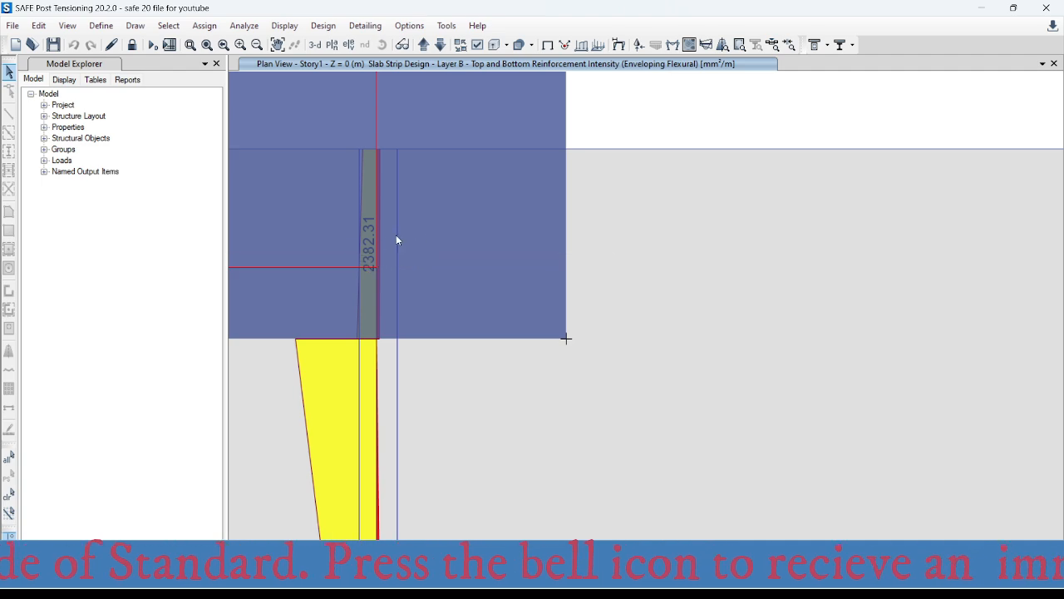
- Switch to the Excel rebar spacing table and set the required area per metre to 2383 mm²
{"action": "left_click", "coordinate": [655, 585]}
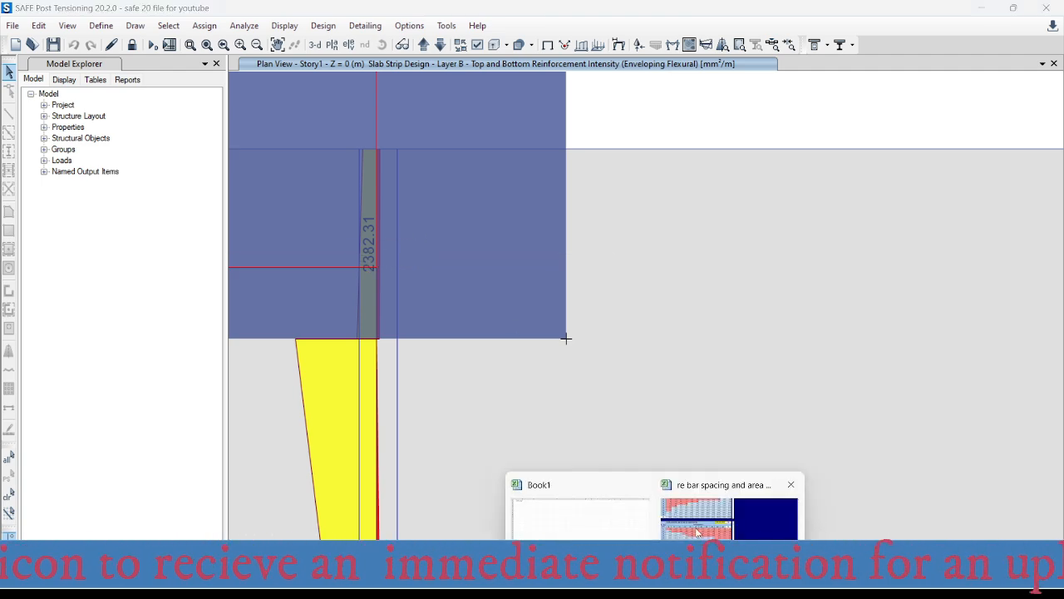
{"action": "left_click", "coordinate": [698, 520]}
{"action": "left_click", "coordinate": [523, 324]}
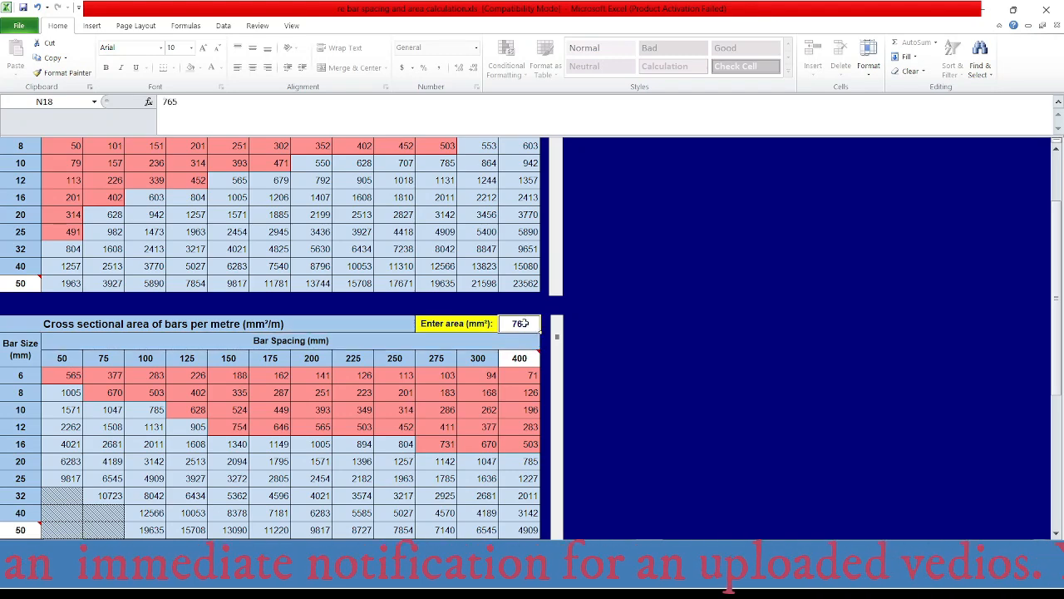
{"action": "type", "text": "2383"}
{"action": "key", "text": "Return"}
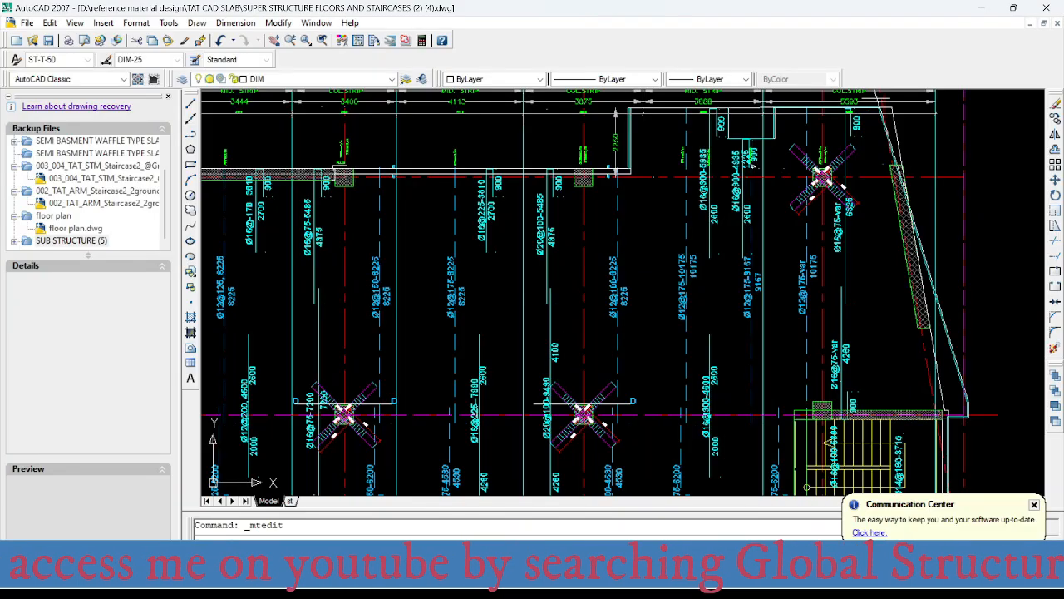
- Switch to AutoCAD and check the column-strip top bar labels on grid B at axes 1 and 2 against the spacing table
{"action": "scroll", "coordinate": [387, 274], "scroll_direction": "up", "scroll_amount": 3}
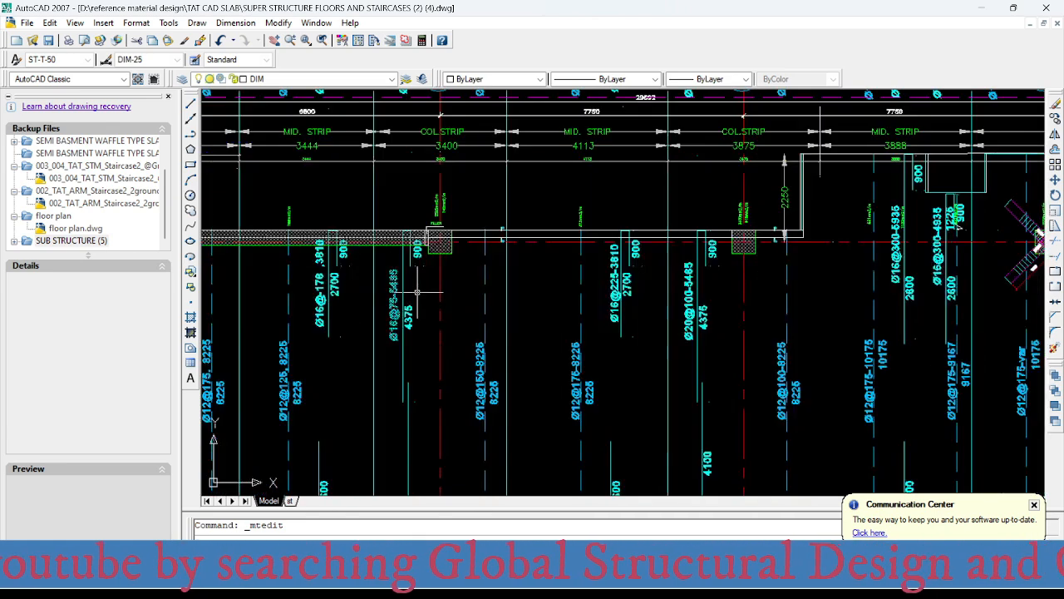
{"action": "scroll", "coordinate": [383, 322], "scroll_direction": "up", "scroll_amount": 1}
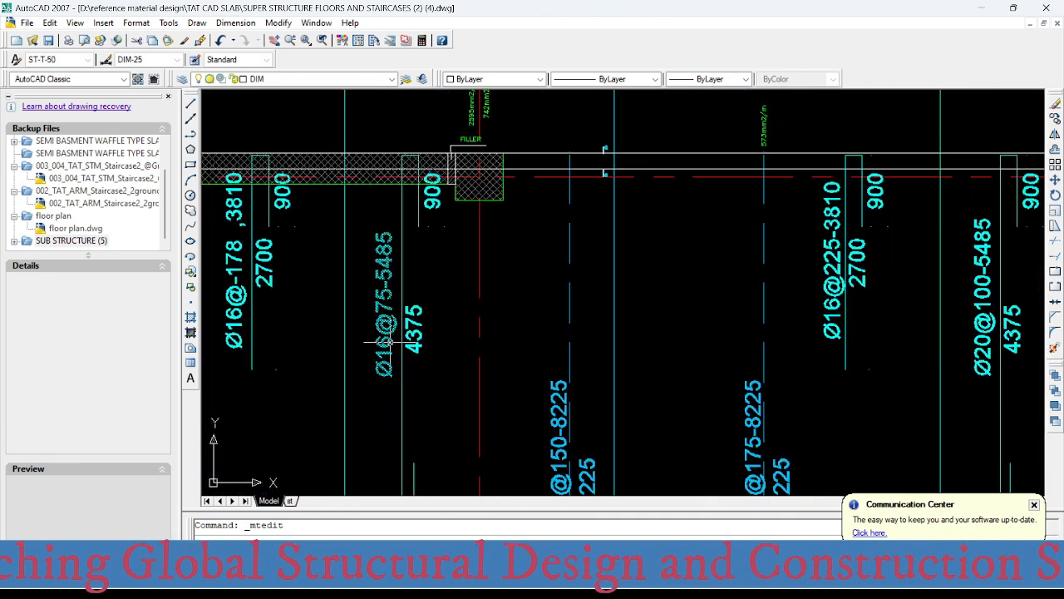
{"action": "scroll", "coordinate": [388, 291], "scroll_direction": "down", "scroll_amount": 4}
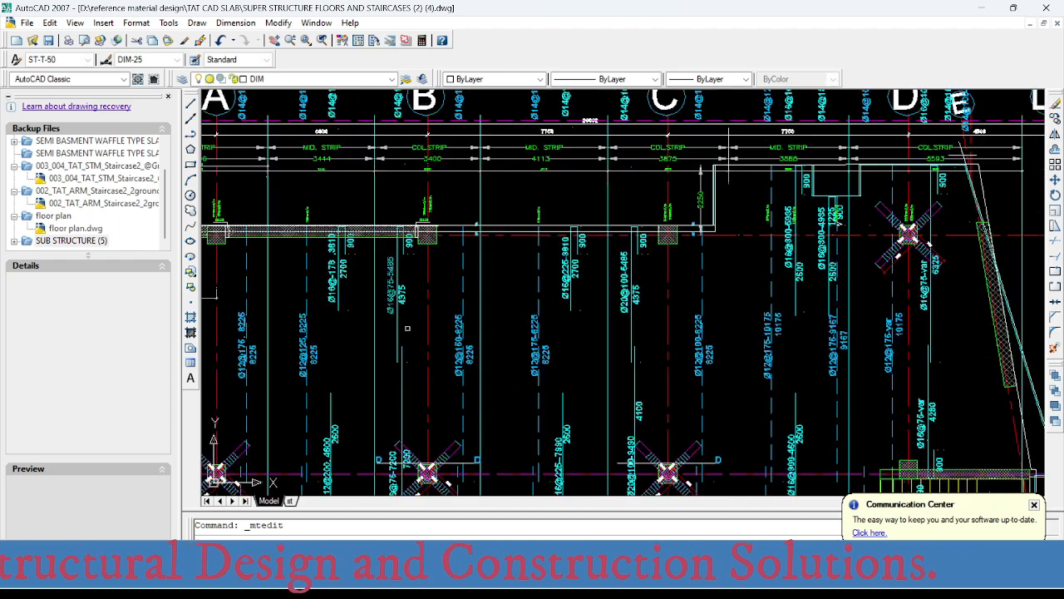
{"action": "scroll", "coordinate": [432, 297], "scroll_direction": "up", "scroll_amount": 2}
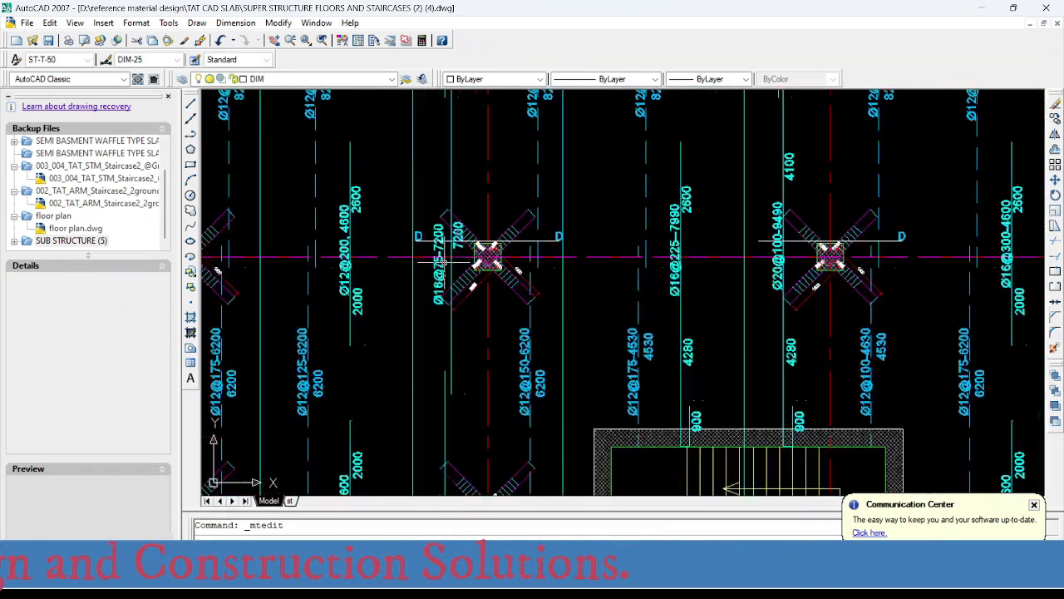
{"action": "scroll", "coordinate": [458, 257], "scroll_direction": "up", "scroll_amount": 1}
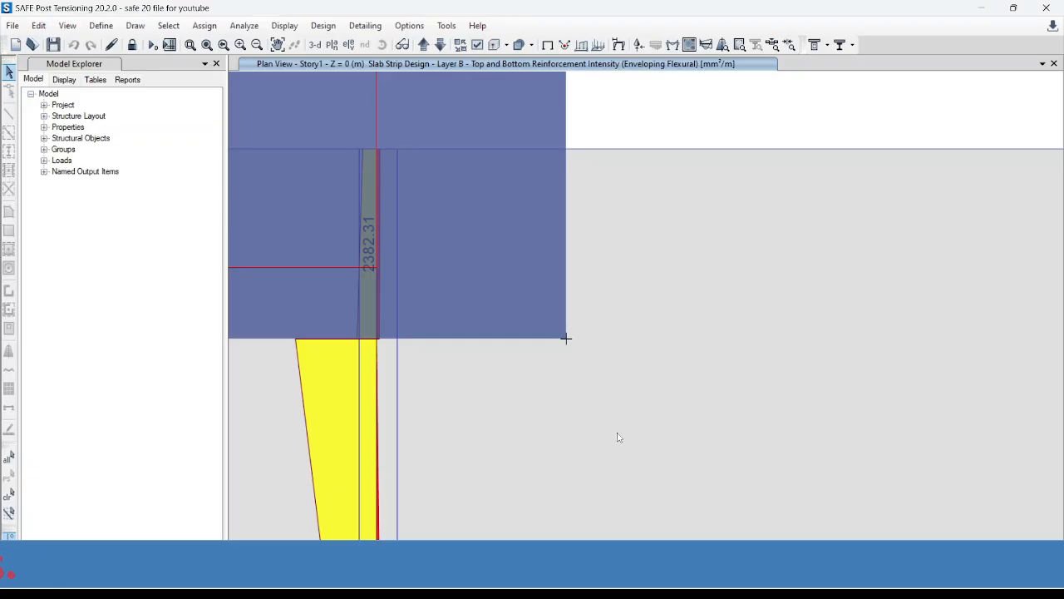
- Read the grid B column-strip top reinforcement at axis 2 in SAFE and set the required area in the Excel spacing table to 2598 mm²
{"action": "scroll", "coordinate": [458, 457], "scroll_direction": "up", "scroll_amount": 4}
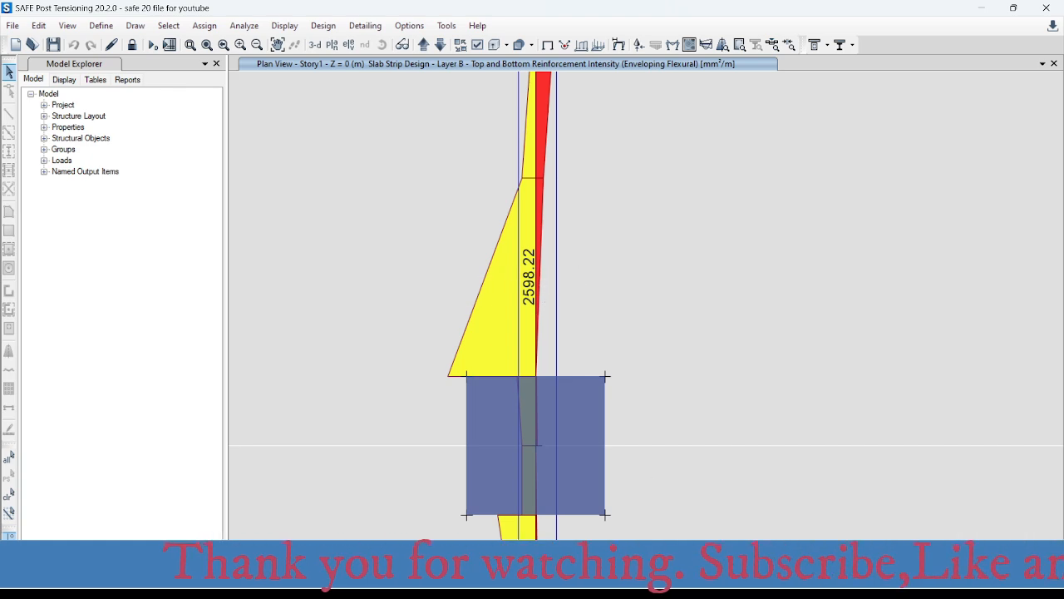
{"action": "left_click", "coordinate": [655, 575]}
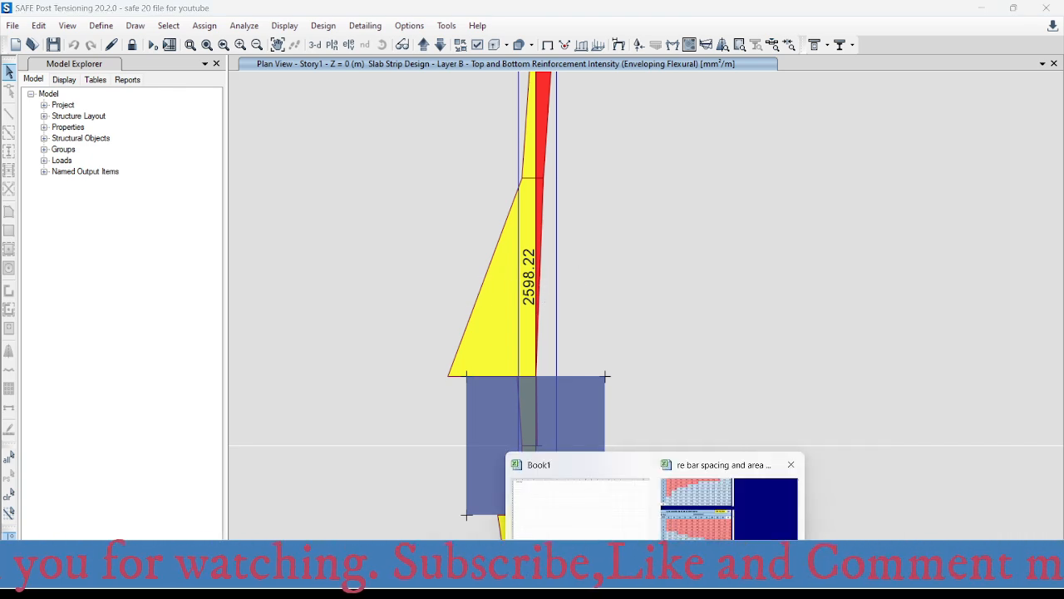
{"action": "left_click", "coordinate": [715, 499]}
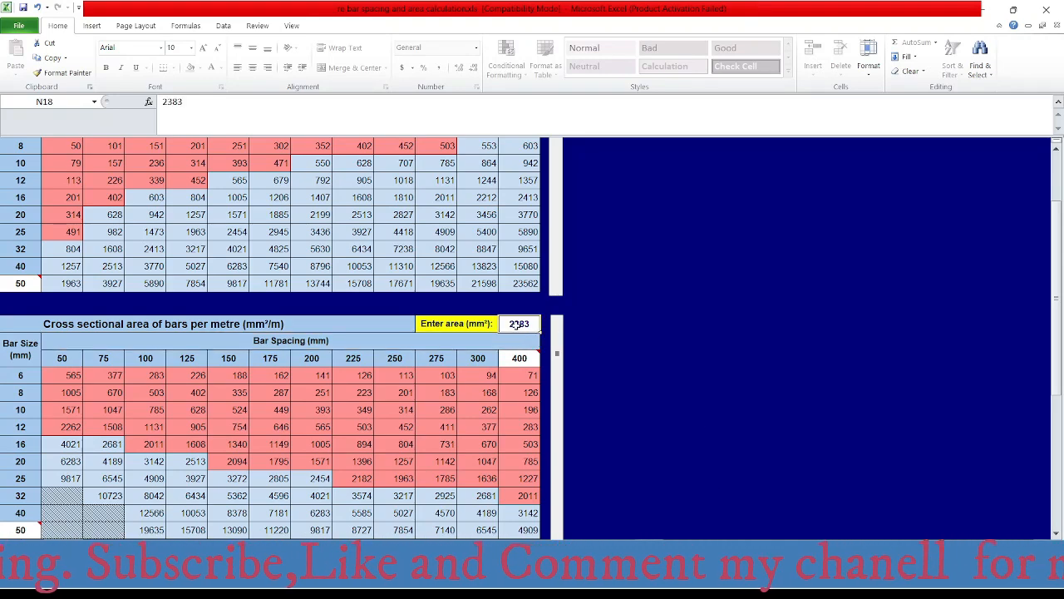
{"action": "type", "text": "259"}
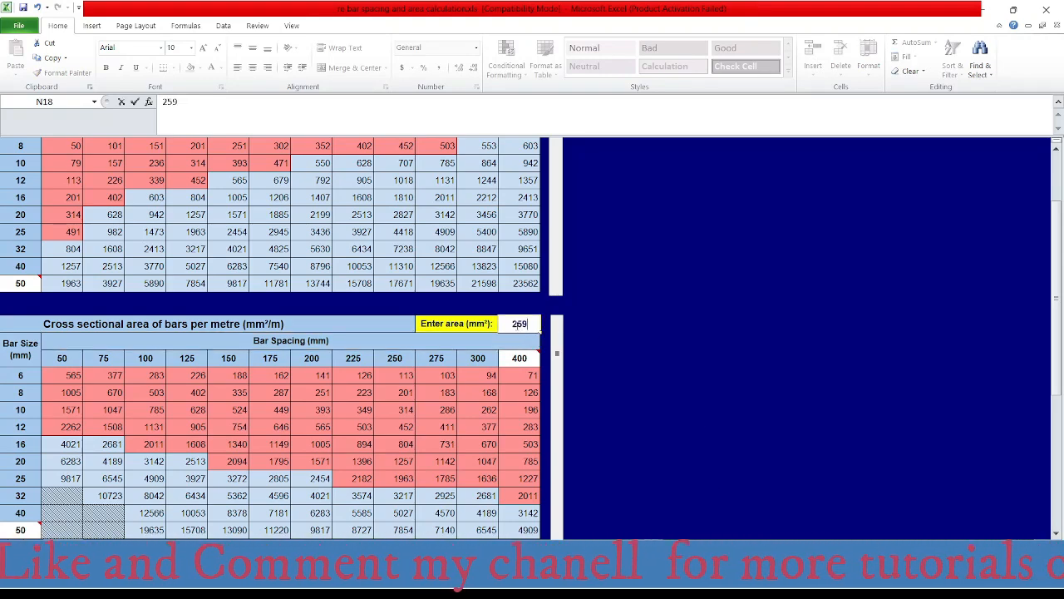
{"action": "type", "text": "8"}
{"action": "key", "text": "Return"}
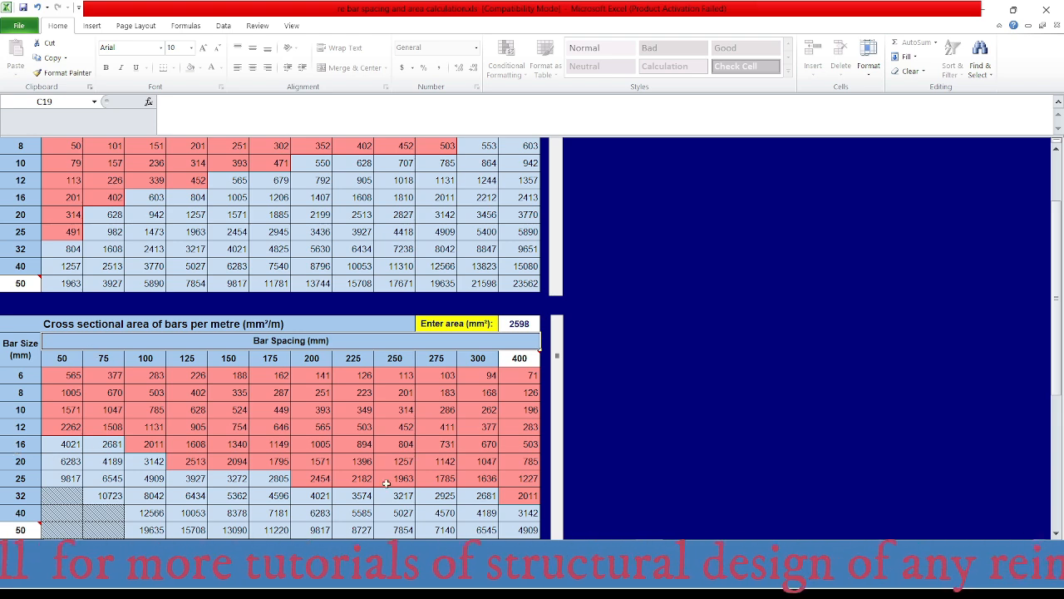
- Switch to AutoCAD and check the column-strip top bar labels on grid B from axis 2 down to axis 3
{"action": "mouse_move", "coordinate": [685, 585]}
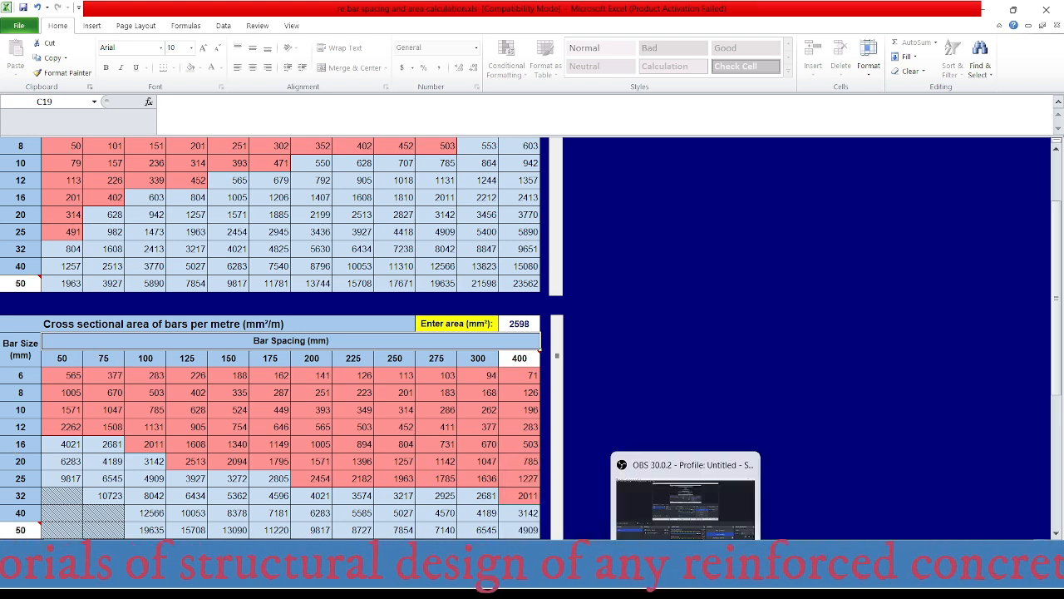
{"action": "left_click", "coordinate": [652, 585]}
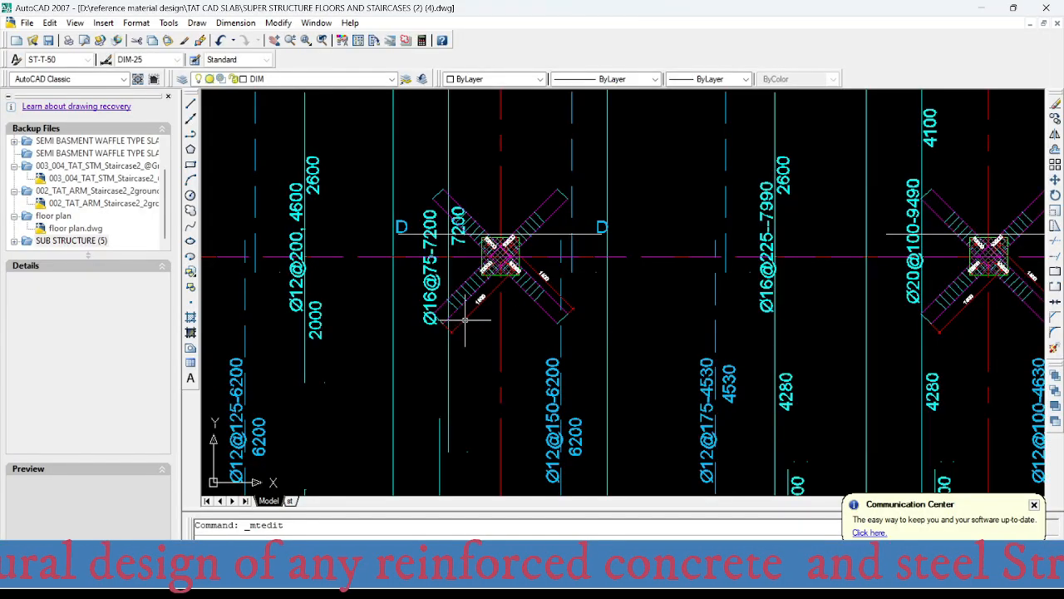
{"action": "middle_click_drag", "start_coordinate": [477, 397], "coordinate": [480, 131]}
{"action": "scroll", "coordinate": [481, 169], "scroll_direction": "down", "scroll_amount": 5}
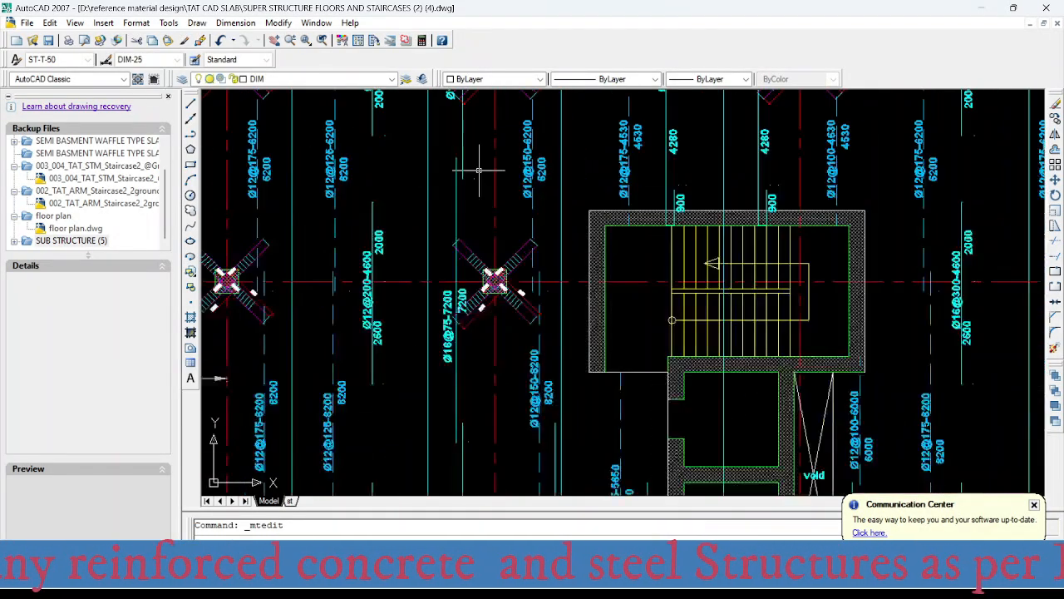
{"action": "middle_click_drag", "start_coordinate": [466, 322], "coordinate": [465, 251]}
{"action": "scroll", "coordinate": [453, 245], "scroll_direction": "up", "scroll_amount": 2}
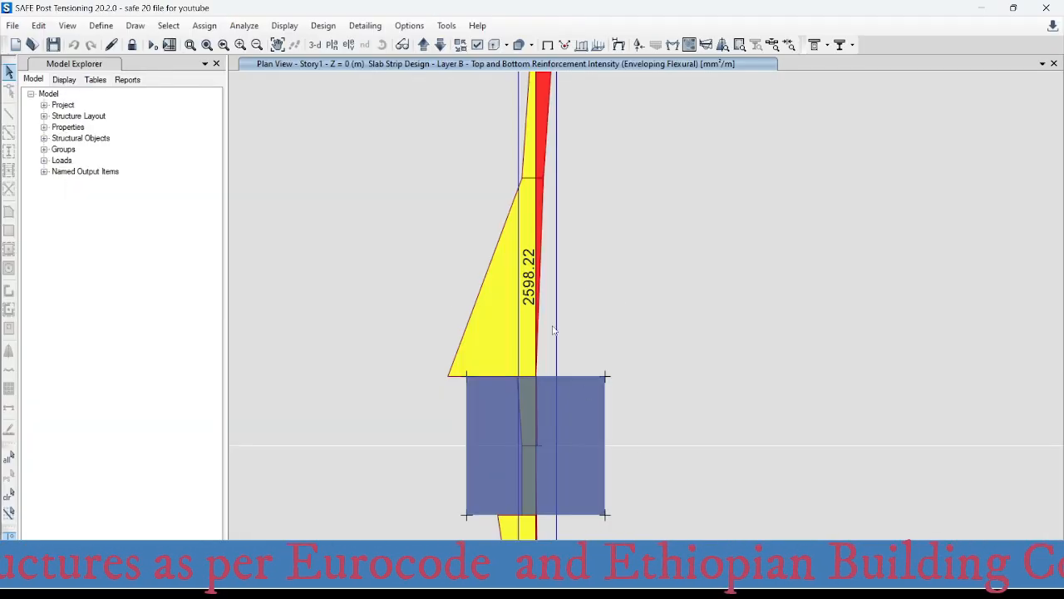
- Read the grid B column-strip top reinforcement at axis 3 in SAFE and set the required area in the Excel spacing table to 1397 mm²
{"action": "scroll", "coordinate": [528, 314], "scroll_direction": "down", "scroll_amount": 4}
{"action": "middle_click_drag", "start_coordinate": [554, 442], "coordinate": [547, 145]}
{"action": "middle_click_drag", "start_coordinate": [531, 432], "coordinate": [512, 323]}
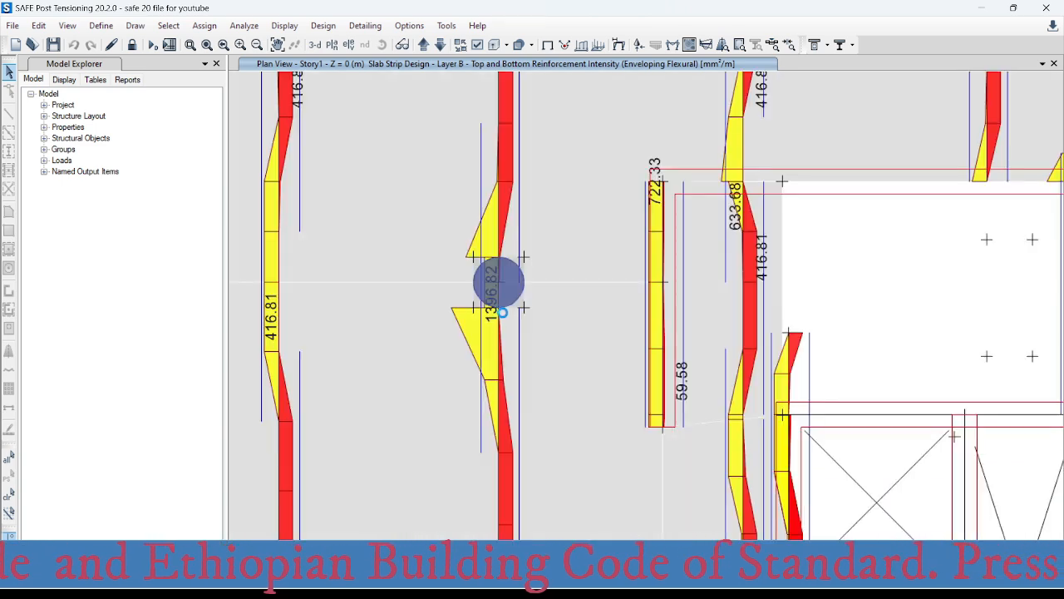
{"action": "scroll", "coordinate": [509, 308], "scroll_direction": "up", "scroll_amount": 2}
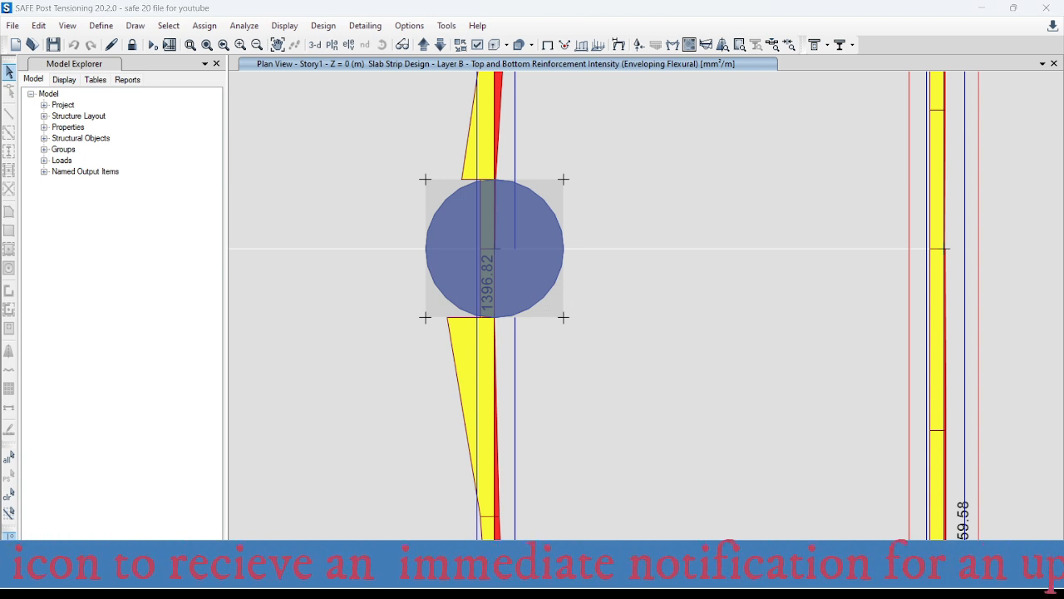
{"action": "left_click", "coordinate": [711, 465]}
{"action": "left_click", "coordinate": [529, 326]}
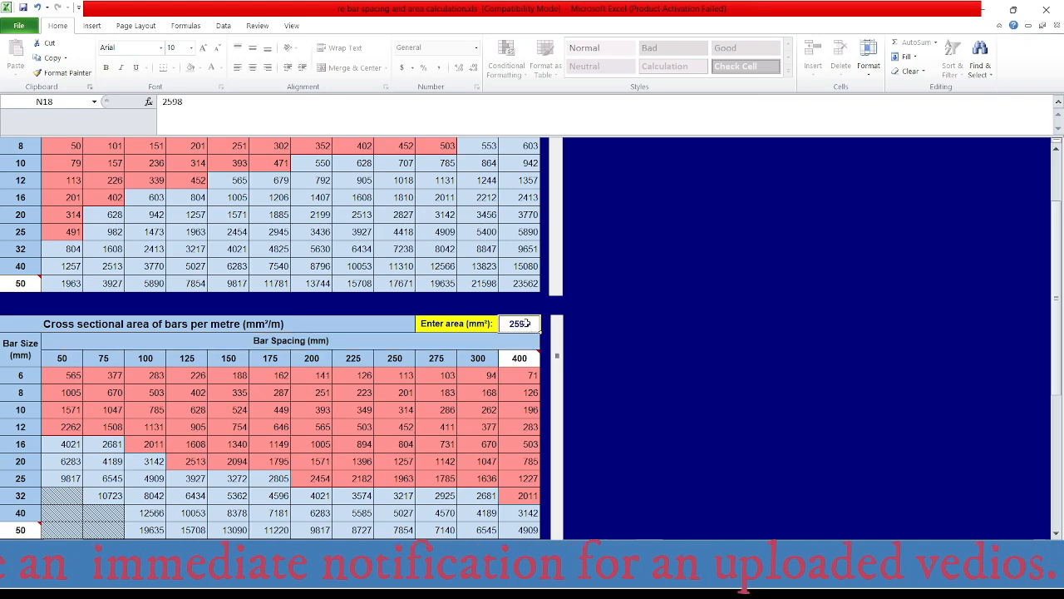
{"action": "type", "text": "139"}
{"action": "key", "text": "Return"}
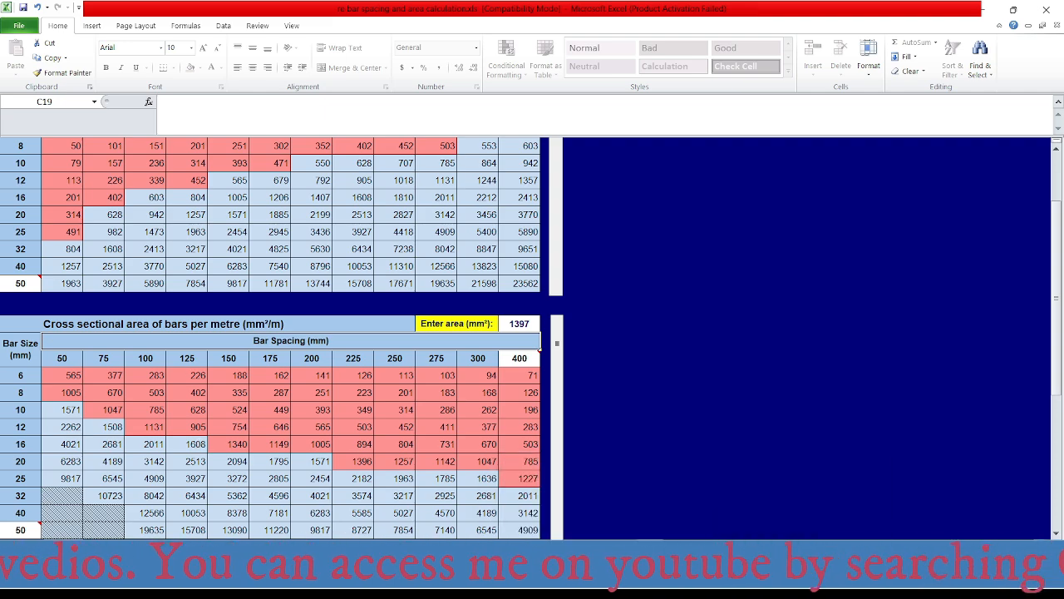
- Switch to AutoCAD and change the 7200-long column-strip top bar label on grid B at axis 3 to Ø16@125-7200
{"action": "left_click", "coordinate": [696, 581]}
{"action": "scroll", "coordinate": [478, 258], "scroll_direction": "down", "scroll_amount": 6}
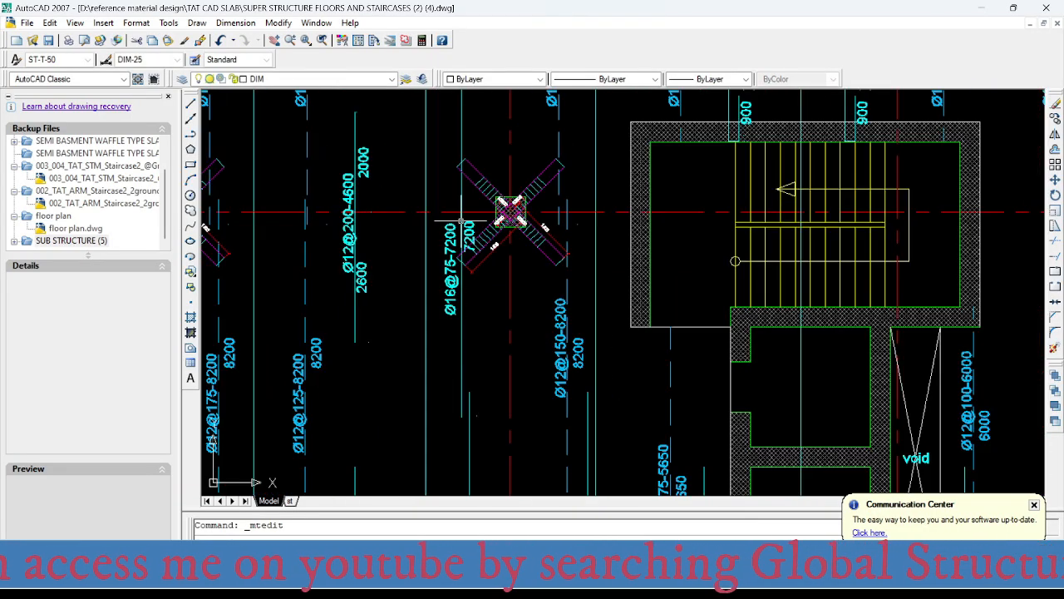
{"action": "scroll", "coordinate": [467, 260], "scroll_direction": "up", "scroll_amount": 8}
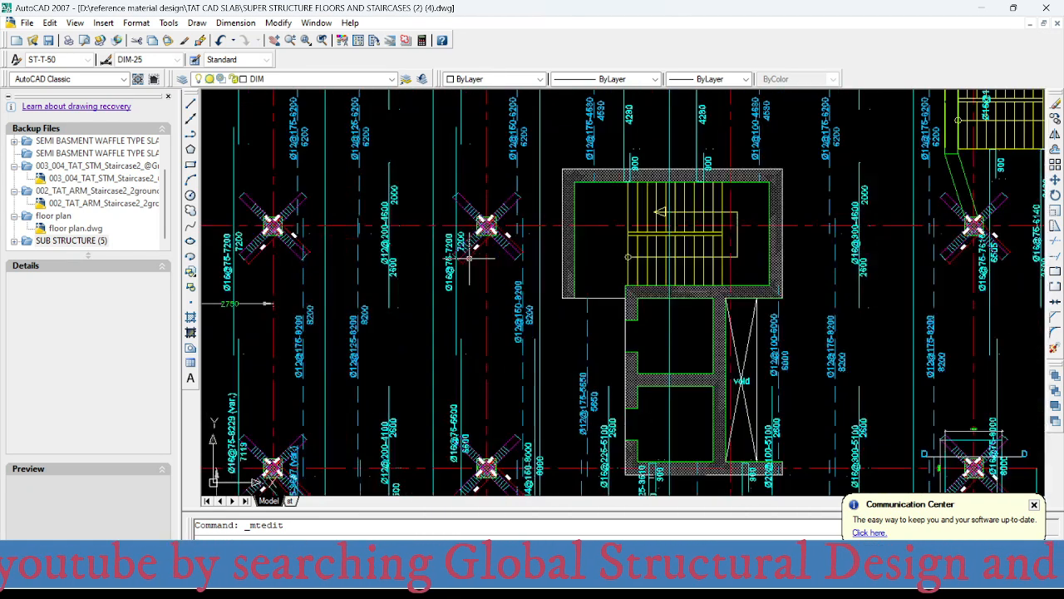
{"action": "left_click", "coordinate": [416, 277]}
{"action": "double_click", "coordinate": [420, 281]}
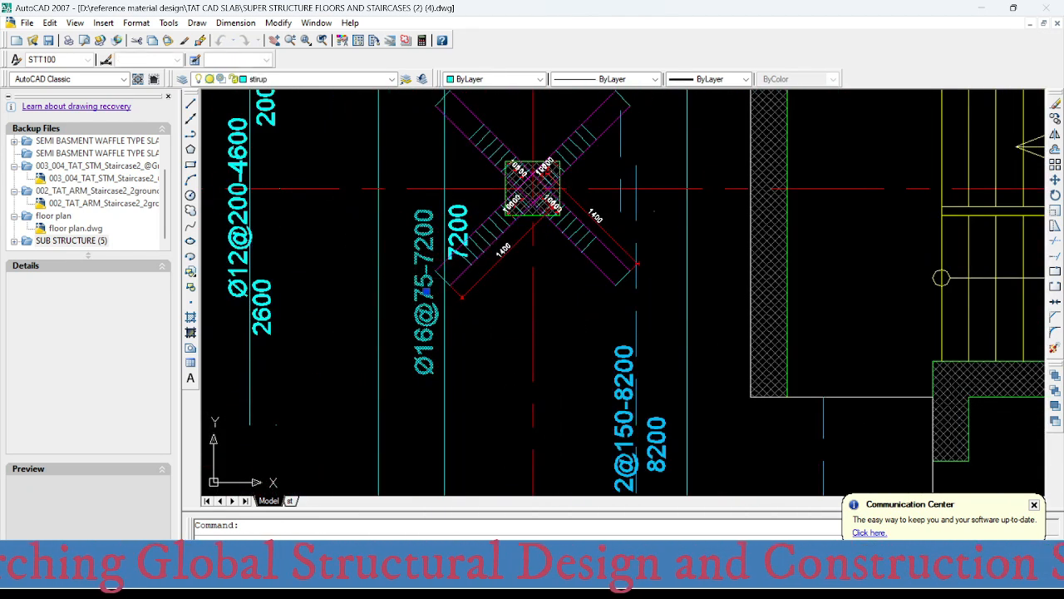
{"action": "left_click_drag", "start_coordinate": [417, 289], "coordinate": [445, 289]}
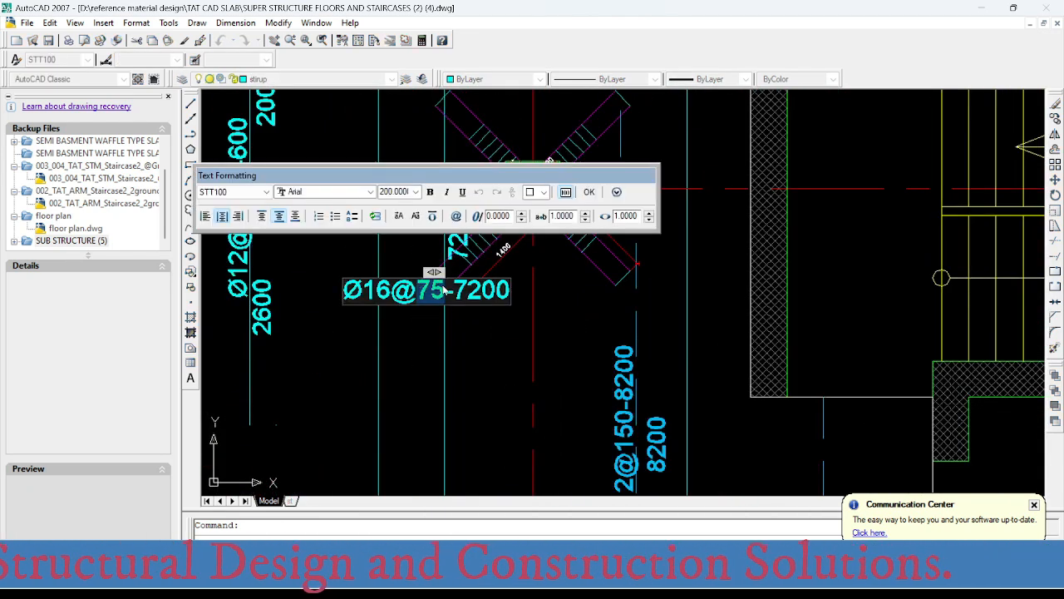
{"action": "type", "text": "125"}
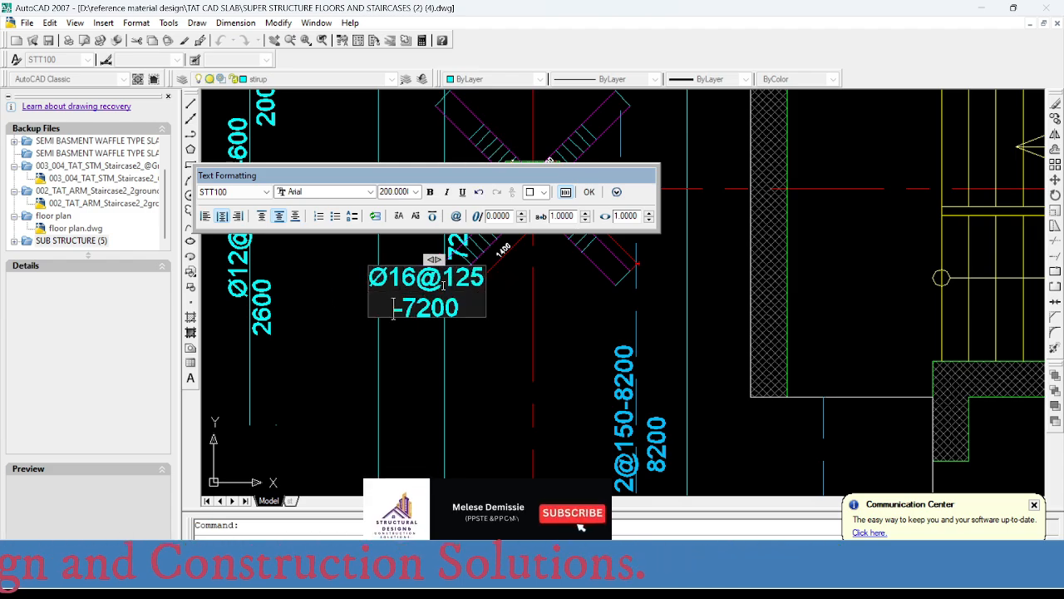
{"action": "left_click", "coordinate": [465, 354]}
- Read the grid B column-strip top reinforcement at axis 4 in SAFE and set the required area in the Excel spacing table to 2013 mm²
{"action": "scroll", "coordinate": [456, 380], "scroll_direction": "down", "scroll_amount": 8}
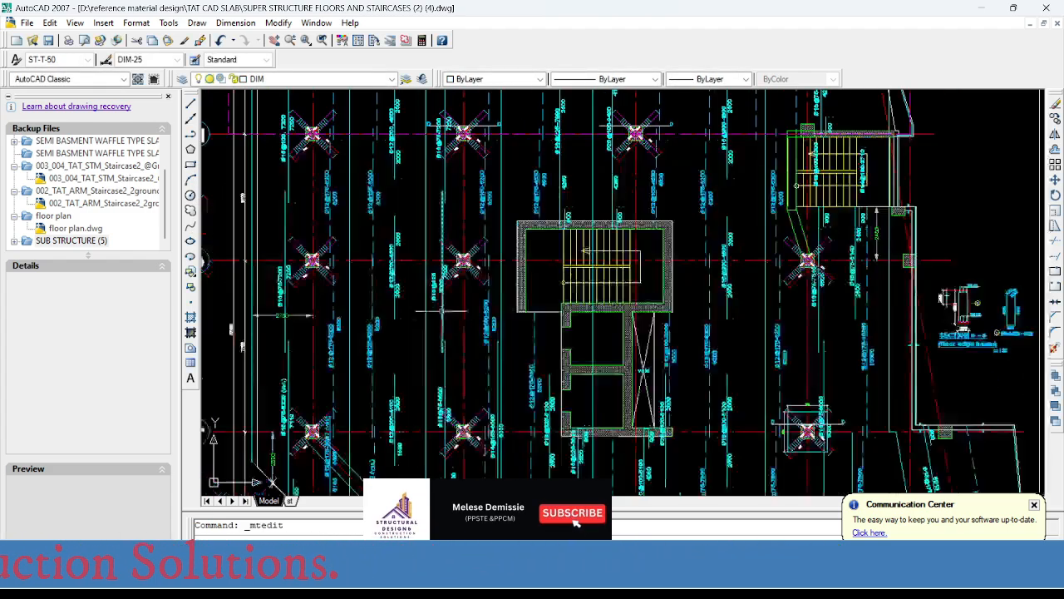
{"action": "middle_click_drag", "start_coordinate": [456, 379], "coordinate": [463, 188]}
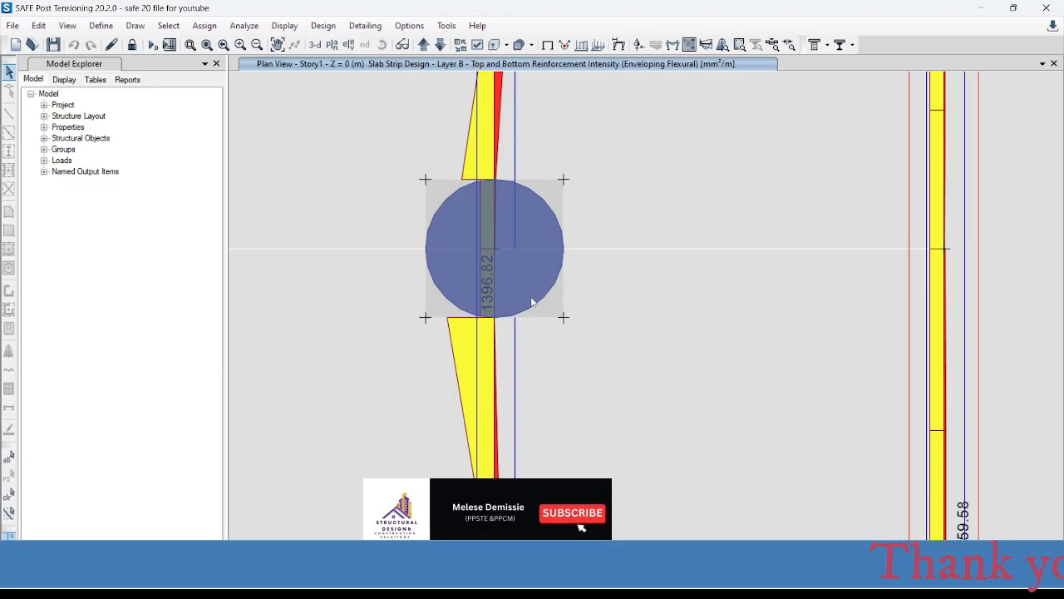
{"action": "scroll", "coordinate": [533, 302], "scroll_direction": "down", "scroll_amount": 4}
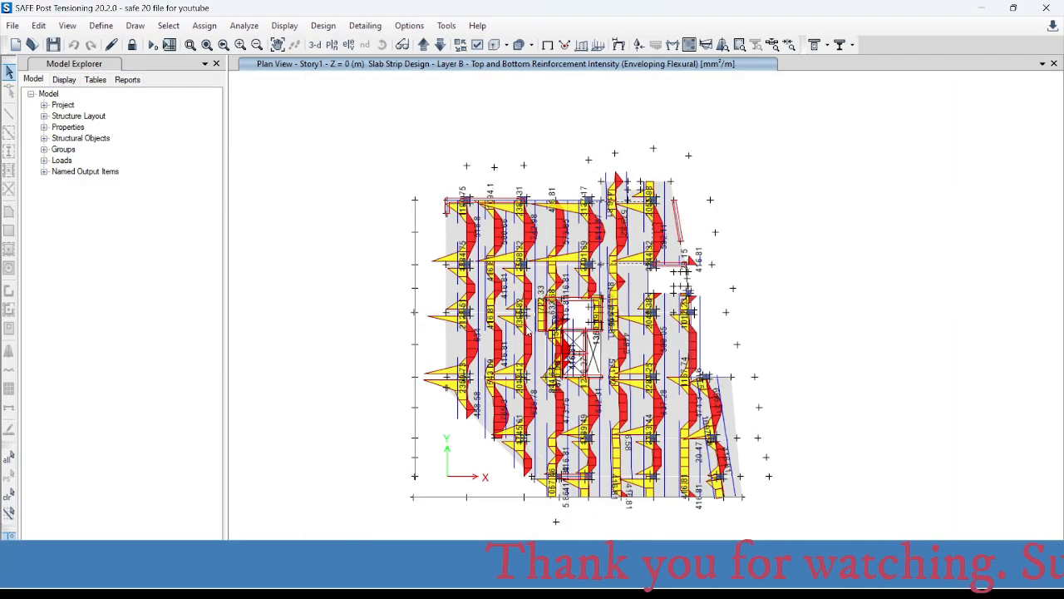
{"action": "scroll", "coordinate": [523, 387], "scroll_direction": "up", "scroll_amount": 4}
{"action": "scroll", "coordinate": [547, 324], "scroll_direction": "up", "scroll_amount": 3}
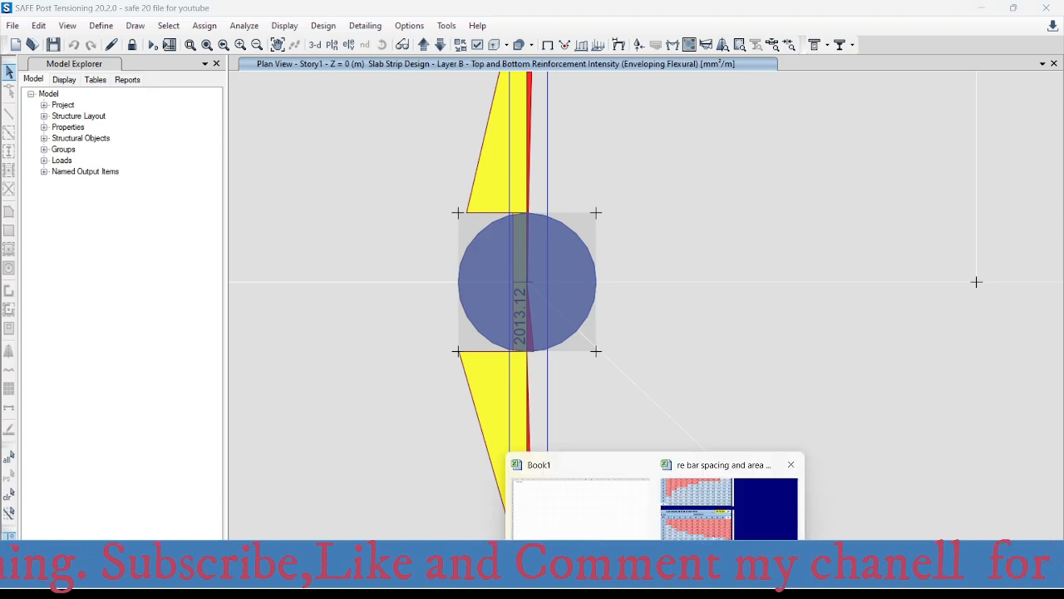
{"action": "left_click", "coordinate": [732, 487]}
{"action": "left_click", "coordinate": [523, 324]}
{"action": "type", "text": "2013"}
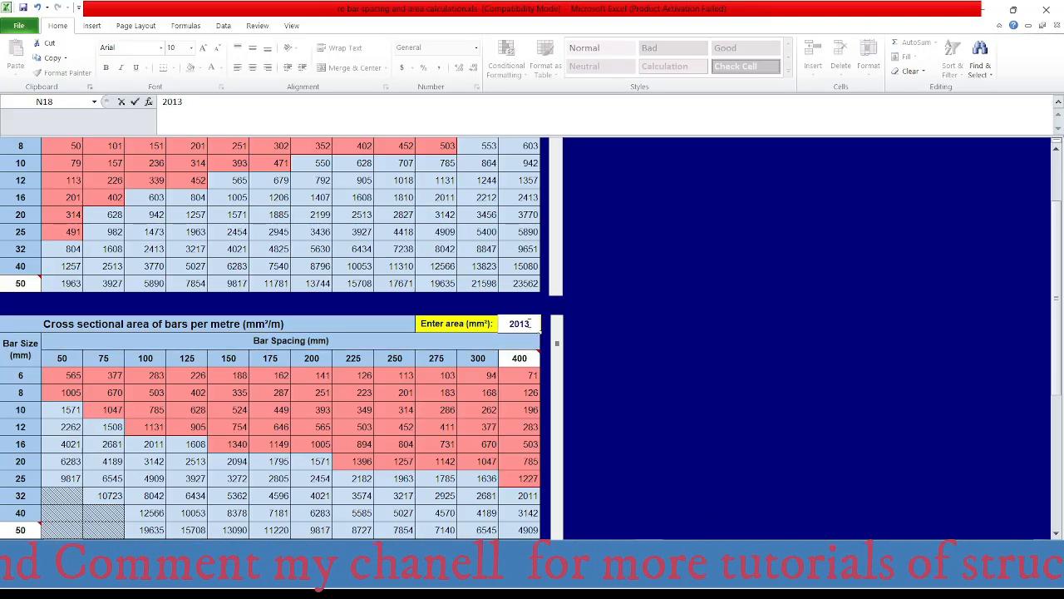
{"action": "key", "text": "Return"}
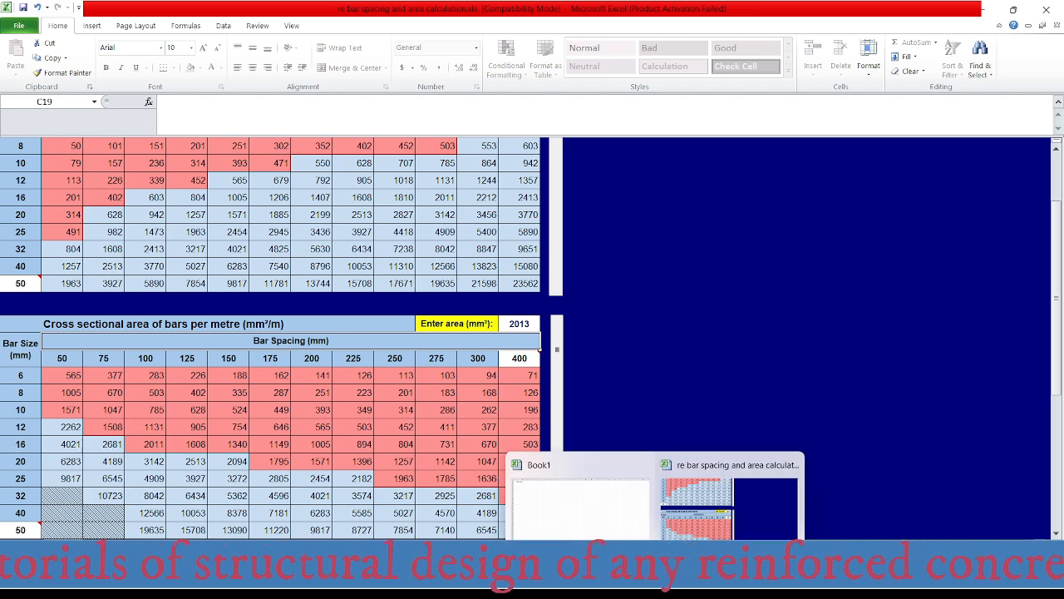
- Switch to AutoCAD and check the column-strip top bar labels on grid B from axis 4 down to axis 5
{"action": "left_click", "coordinate": [634, 584]}
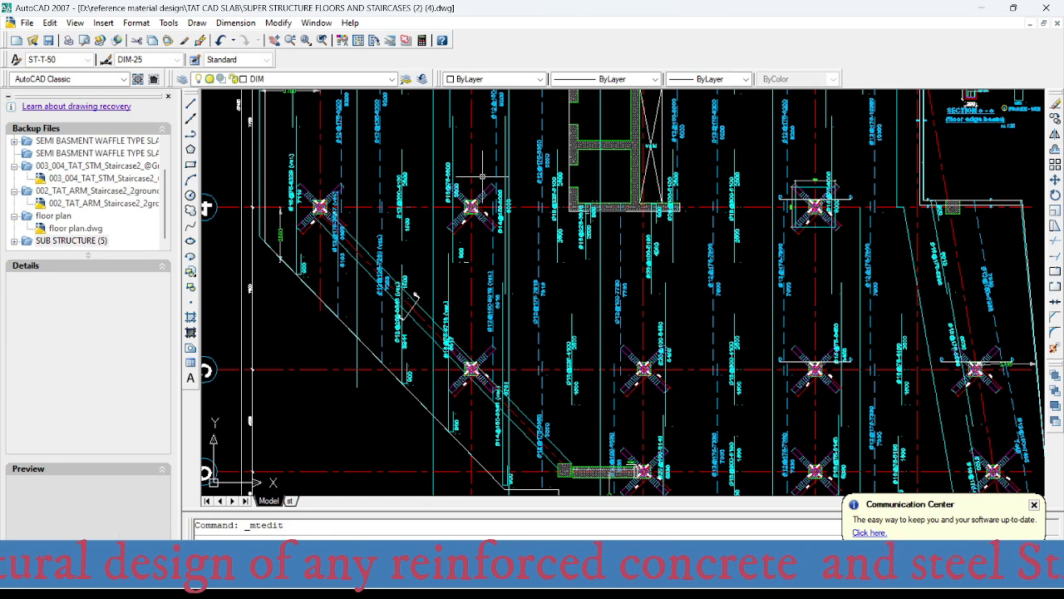
{"action": "scroll", "coordinate": [481, 176], "scroll_direction": "up", "scroll_amount": 3}
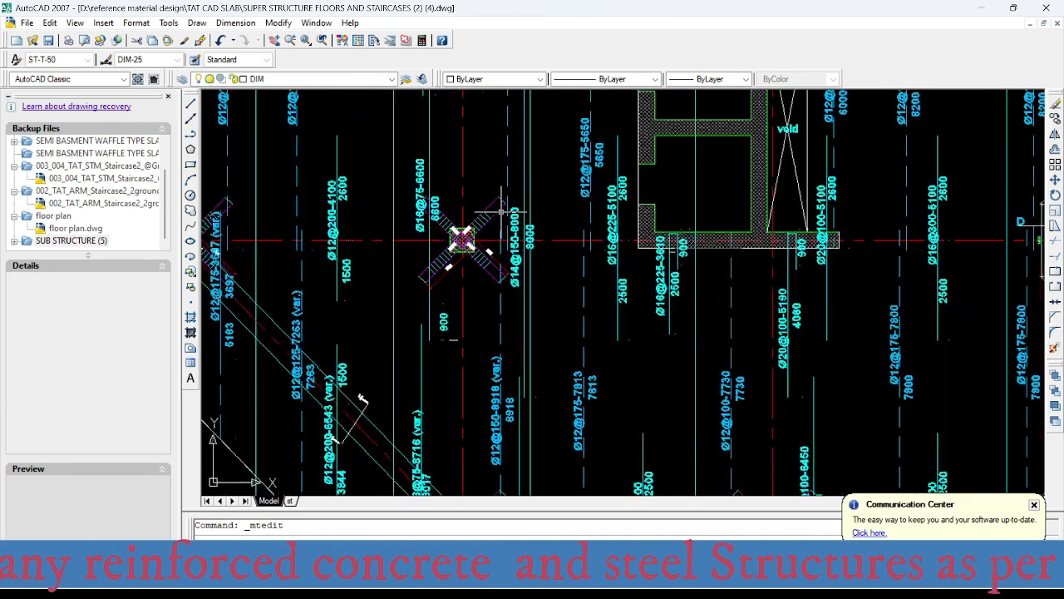
{"action": "scroll", "coordinate": [502, 212], "scroll_direction": "up", "scroll_amount": 2}
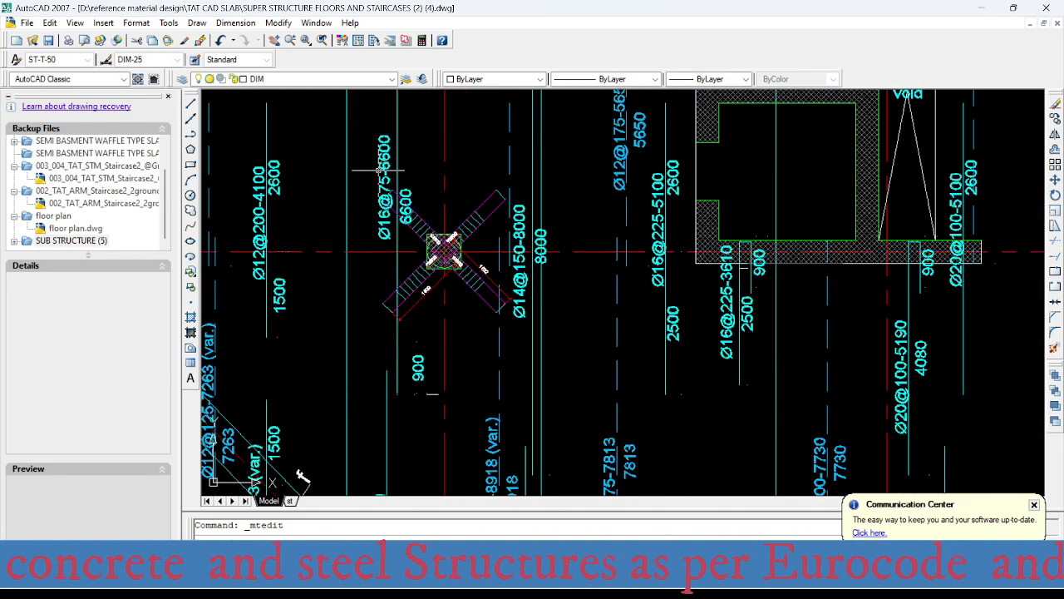
{"action": "scroll", "coordinate": [436, 286], "scroll_direction": "down", "scroll_amount": 4}
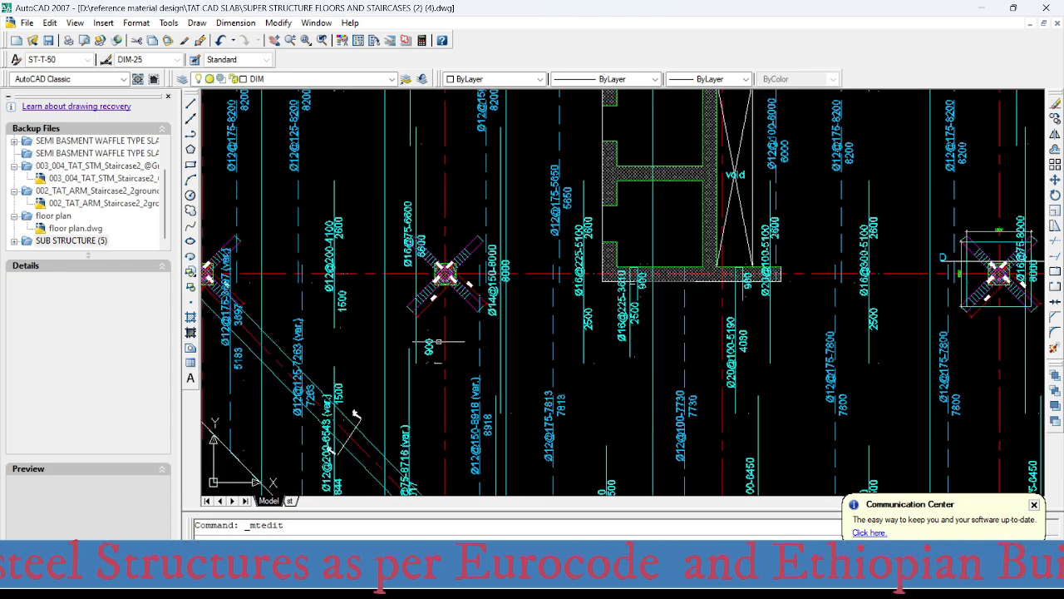
{"action": "middle_click_drag", "start_coordinate": [483, 314], "coordinate": [498, 147]}
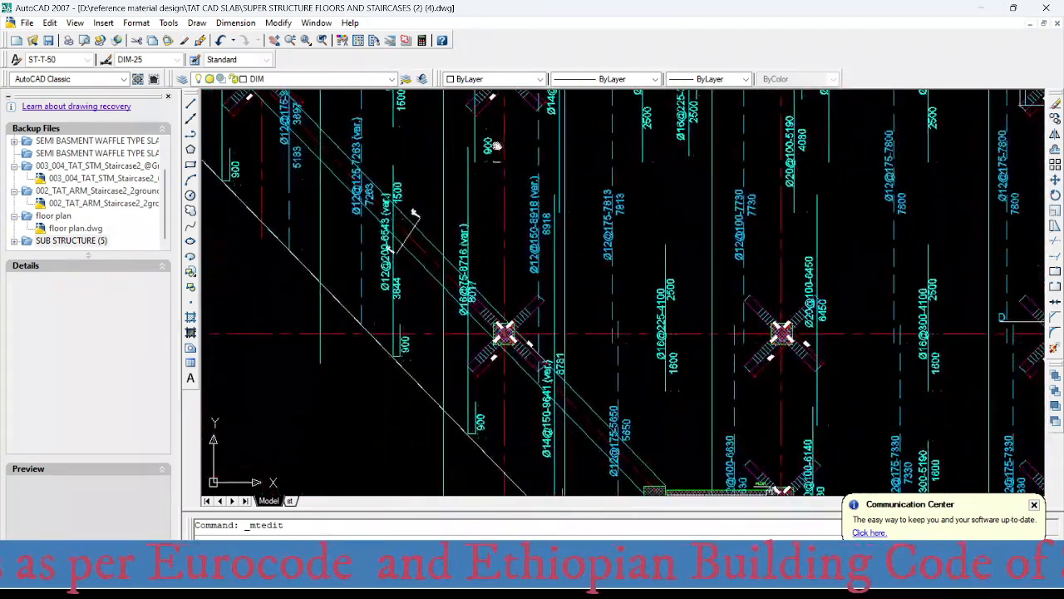
{"action": "scroll", "coordinate": [475, 326], "scroll_direction": "up", "scroll_amount": 2}
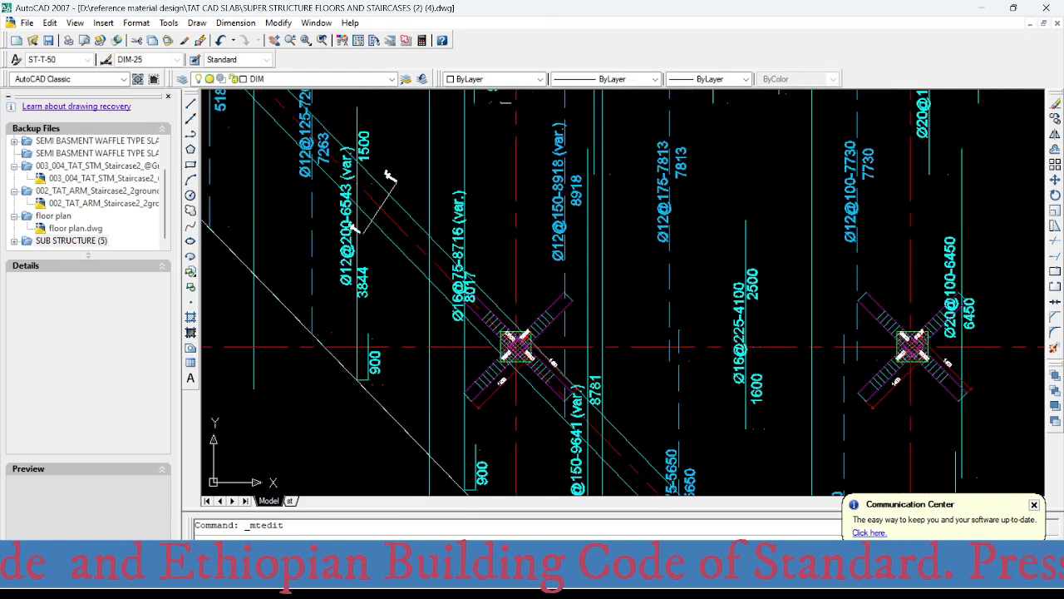
{"action": "scroll", "coordinate": [480, 403], "scroll_direction": "down", "scroll_amount": 2}
{"action": "middle_click_drag", "start_coordinate": [481, 402], "coordinate": [473, 366]}
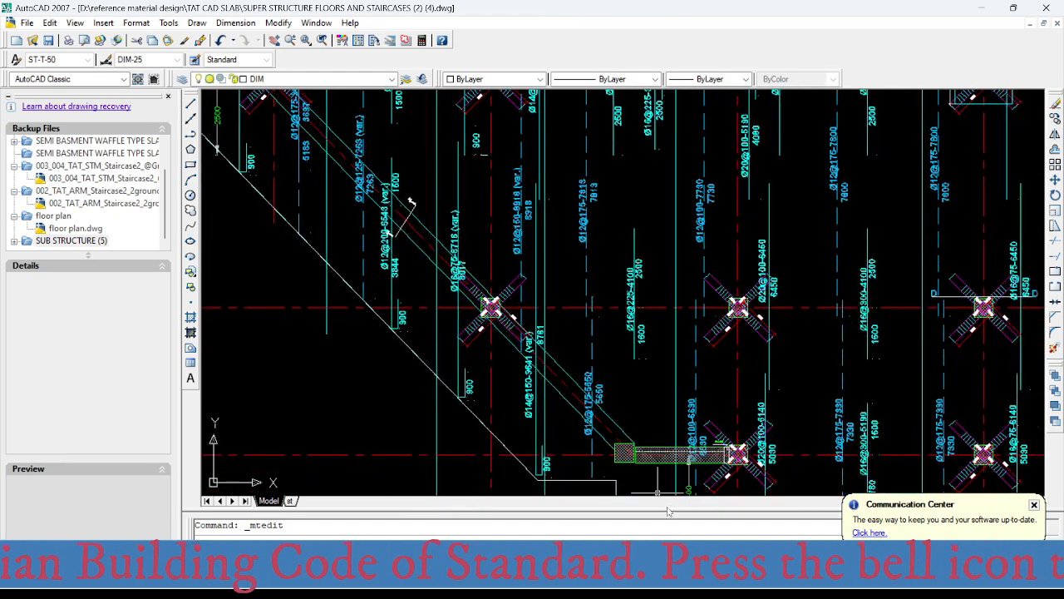
- Switch to SAFE and examine the column-strip top reinforcement intensity on grid B at axis 5
{"action": "left_click", "coordinate": [662, 582]}
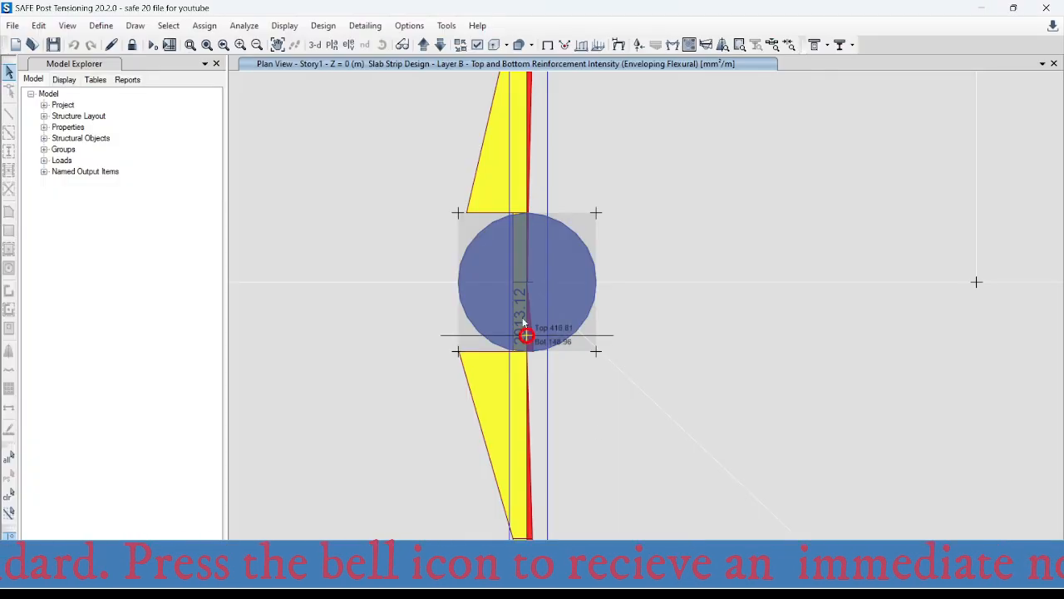
{"action": "scroll", "coordinate": [535, 467], "scroll_direction": "down", "scroll_amount": 2}
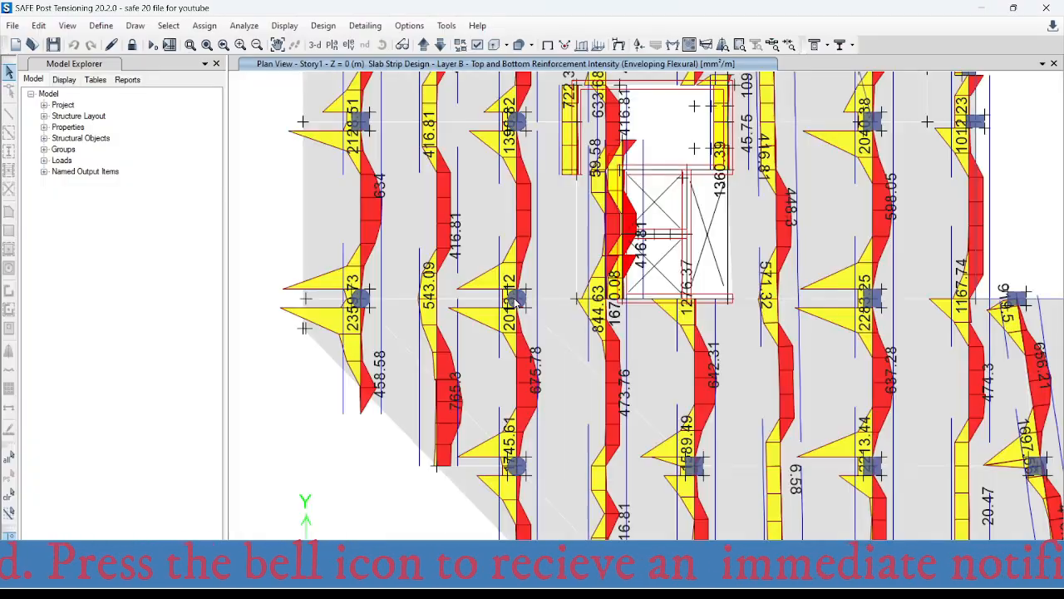
{"action": "middle_click_drag", "start_coordinate": [534, 465], "coordinate": [525, 308]}
{"action": "mouse_move", "coordinate": [507, 296]}
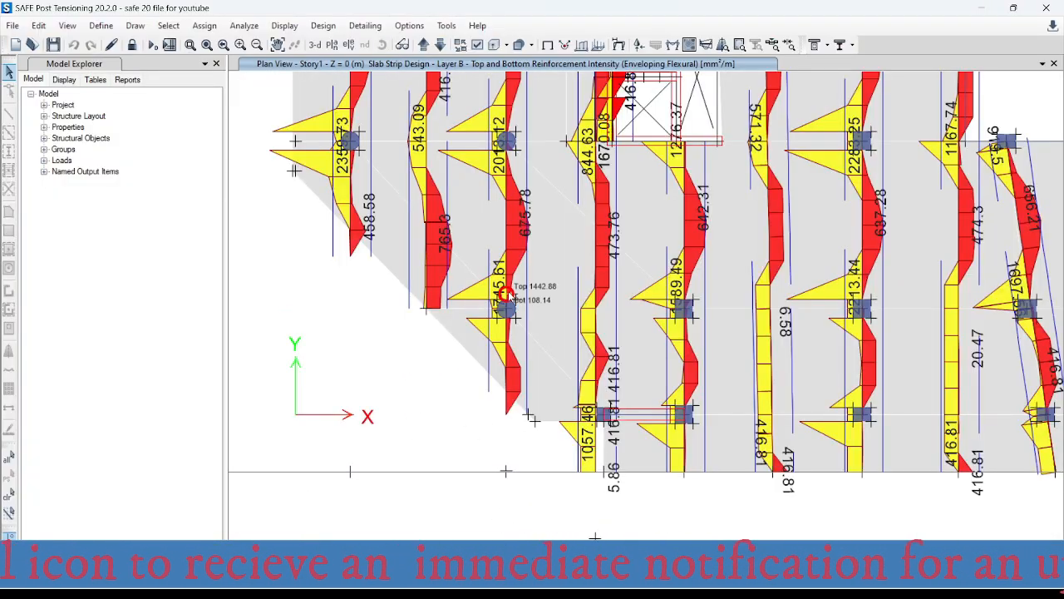
{"action": "scroll", "coordinate": [528, 292], "scroll_direction": "up", "scroll_amount": 3}
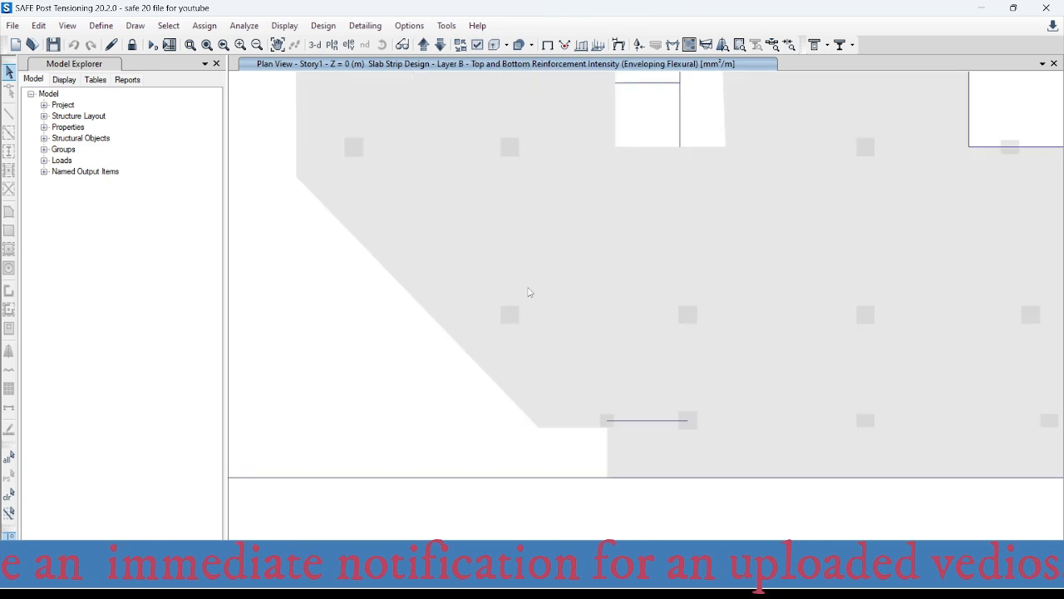
{"action": "scroll", "coordinate": [515, 309], "scroll_direction": "down", "scroll_amount": 3}
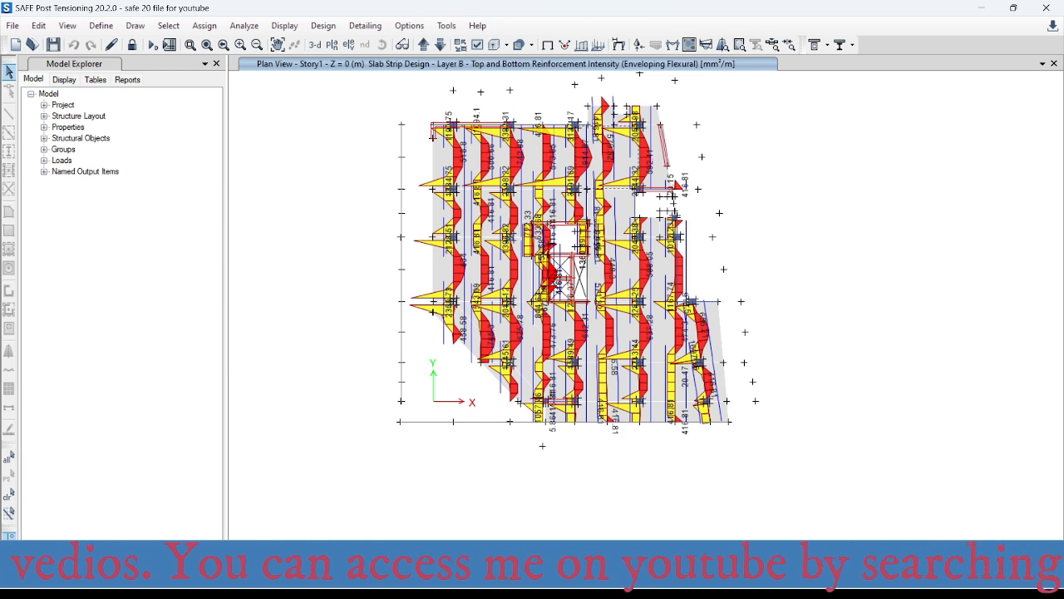
{"action": "left_click", "coordinate": [532, 583]}
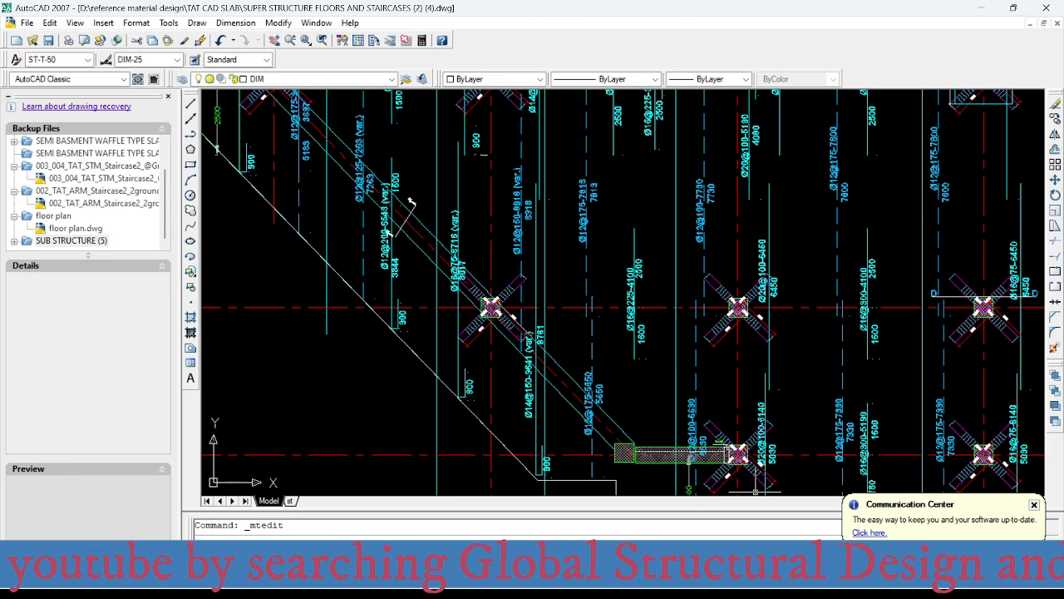
{"action": "left_click", "coordinate": [748, 583]}
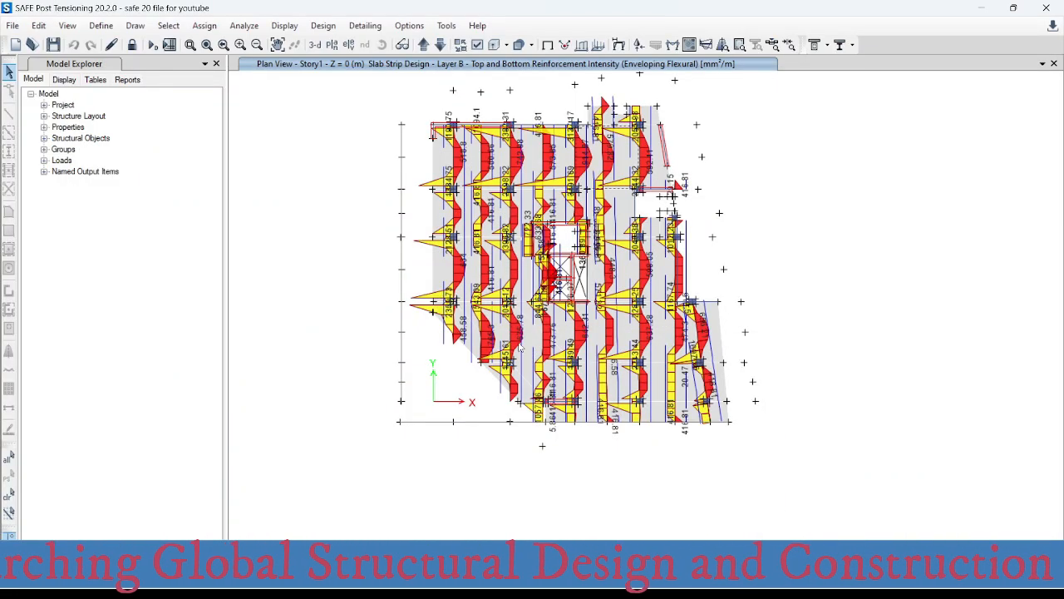
{"action": "scroll", "coordinate": [520, 347], "scroll_direction": "up", "scroll_amount": 5}
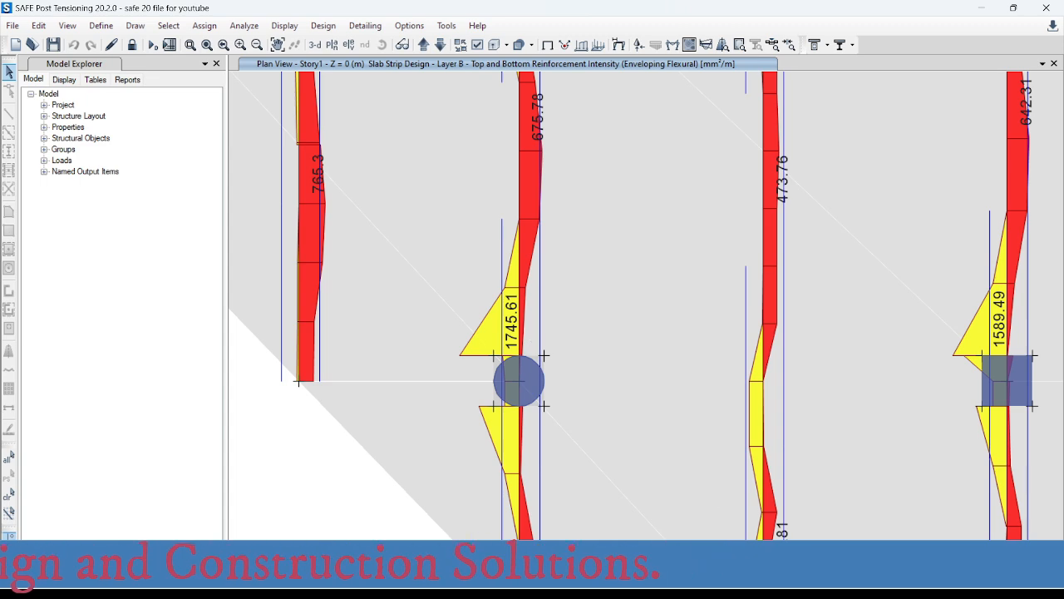
- Switch to the Excel spacing table and set the required area to 1745 mm²
{"action": "mouse_move", "coordinate": [731, 586]}
{"action": "left_click", "coordinate": [781, 490]}
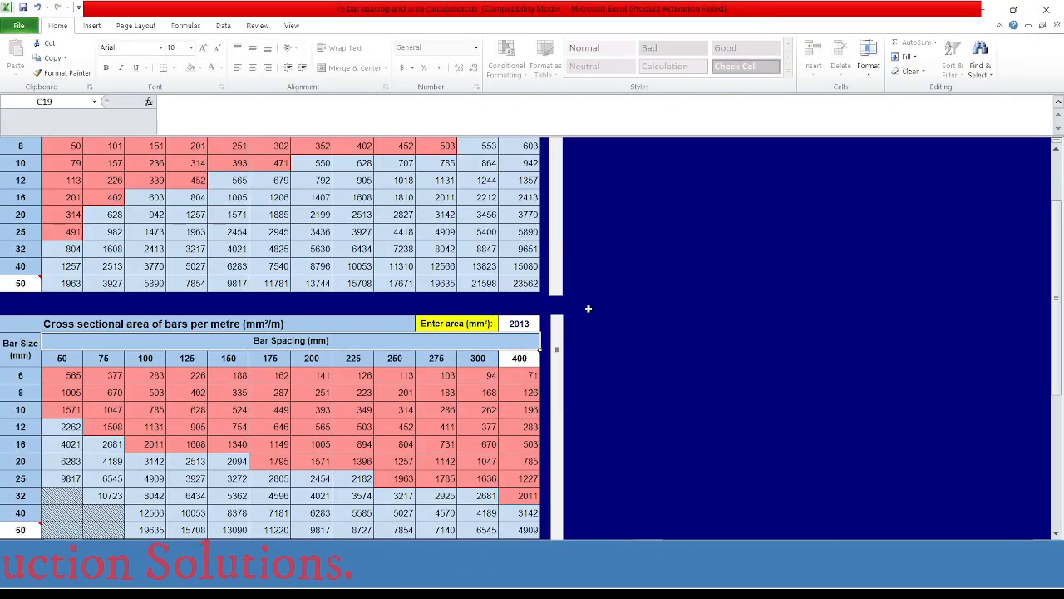
{"action": "left_click", "coordinate": [520, 324]}
{"action": "type", "text": "17"}
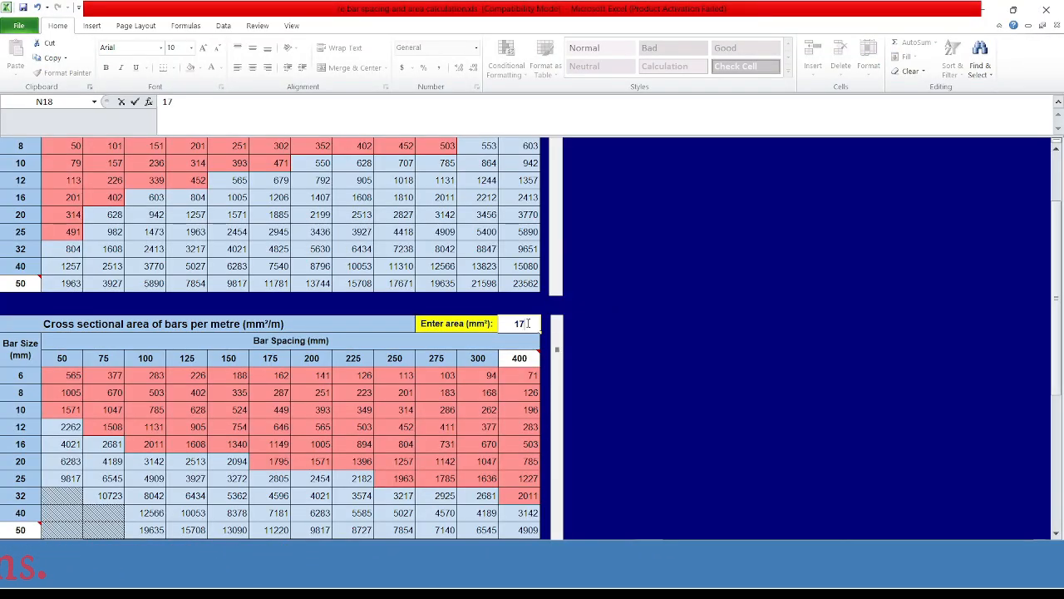
{"action": "type", "text": "40"}
{"action": "key", "text": "Return"}
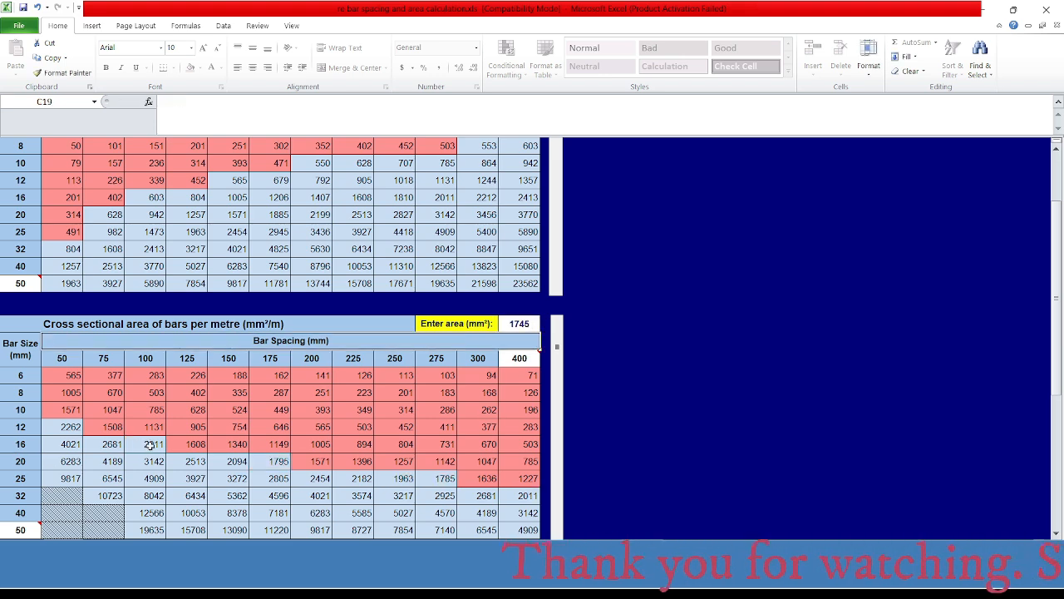
- Switch to AutoCAD and explode the dimension carrying the 9641 (var.) bar label near grid B, axis 5
{"action": "mouse_move", "coordinate": [753, 528]}
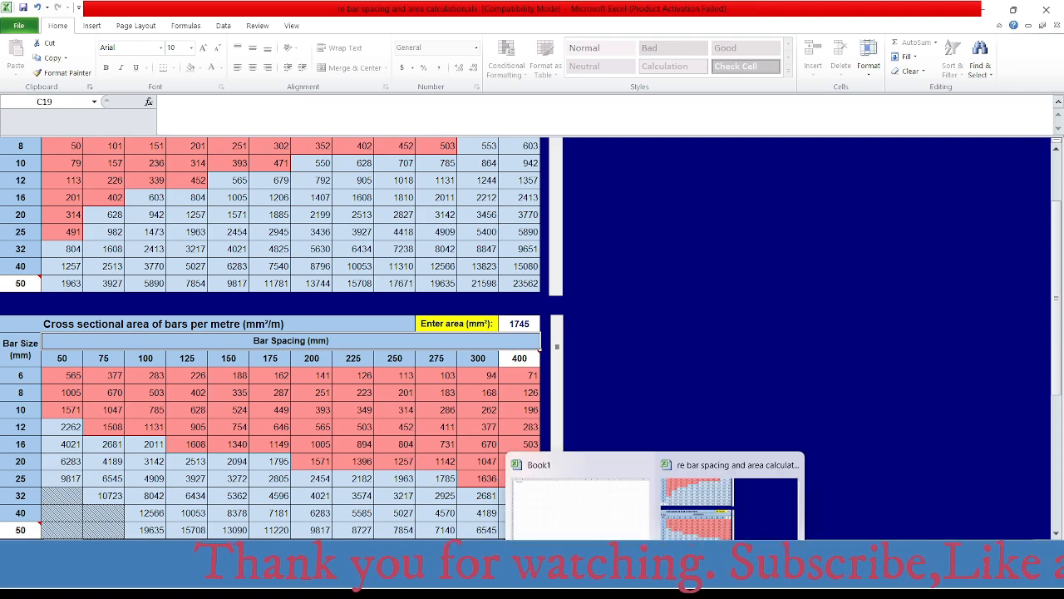
{"action": "left_click", "coordinate": [807, 584]}
{"action": "scroll", "coordinate": [520, 356], "scroll_direction": "up", "scroll_amount": 3}
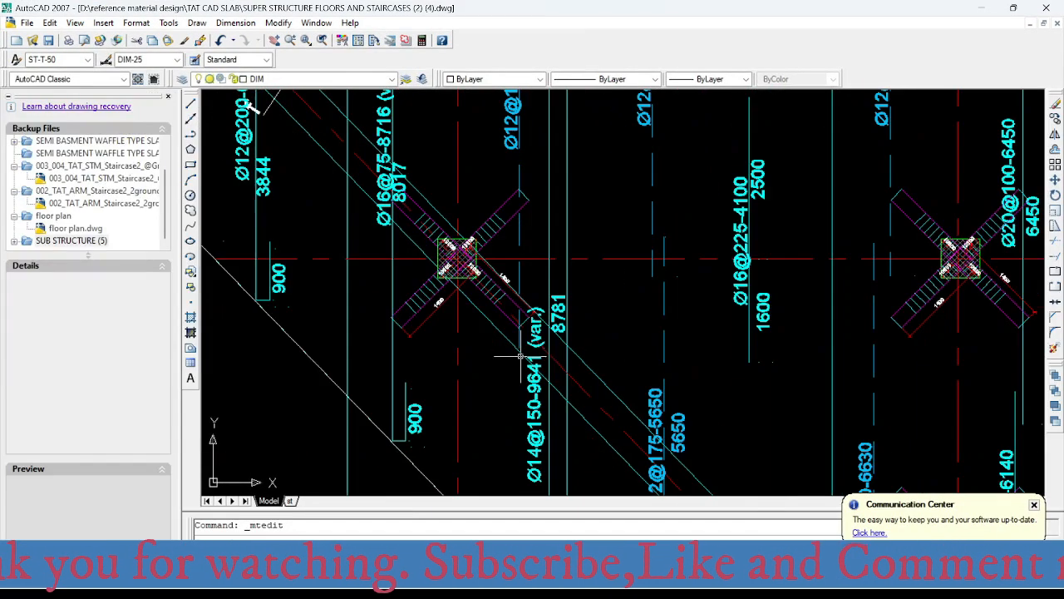
{"action": "scroll", "coordinate": [521, 355], "scroll_direction": "up", "scroll_amount": 2}
{"action": "double_click", "coordinate": [516, 397]}
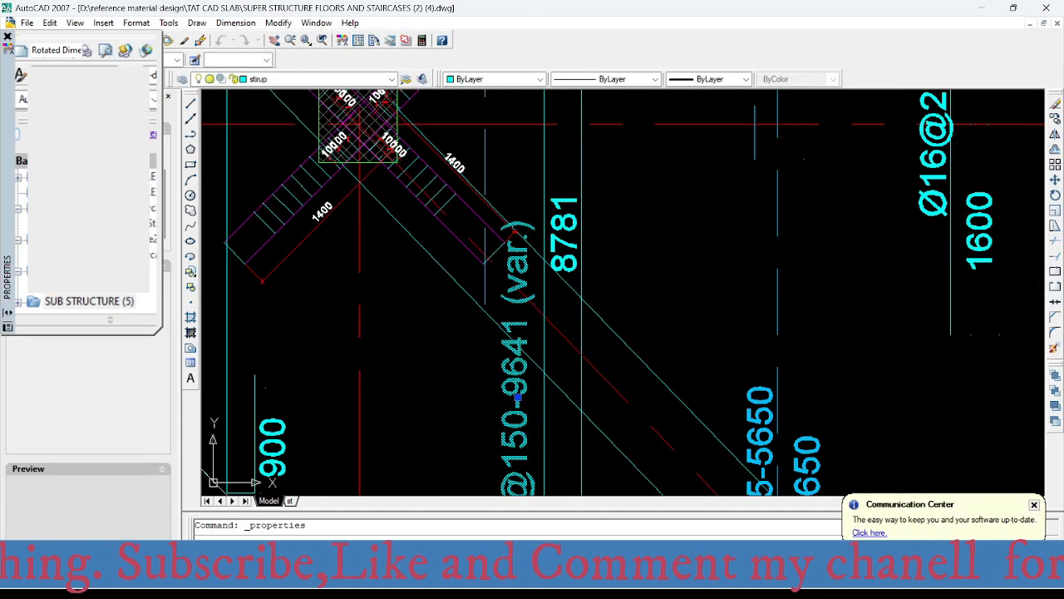
{"action": "left_click", "coordinate": [288, 22]}
{"action": "left_click", "coordinate": [334, 390]}
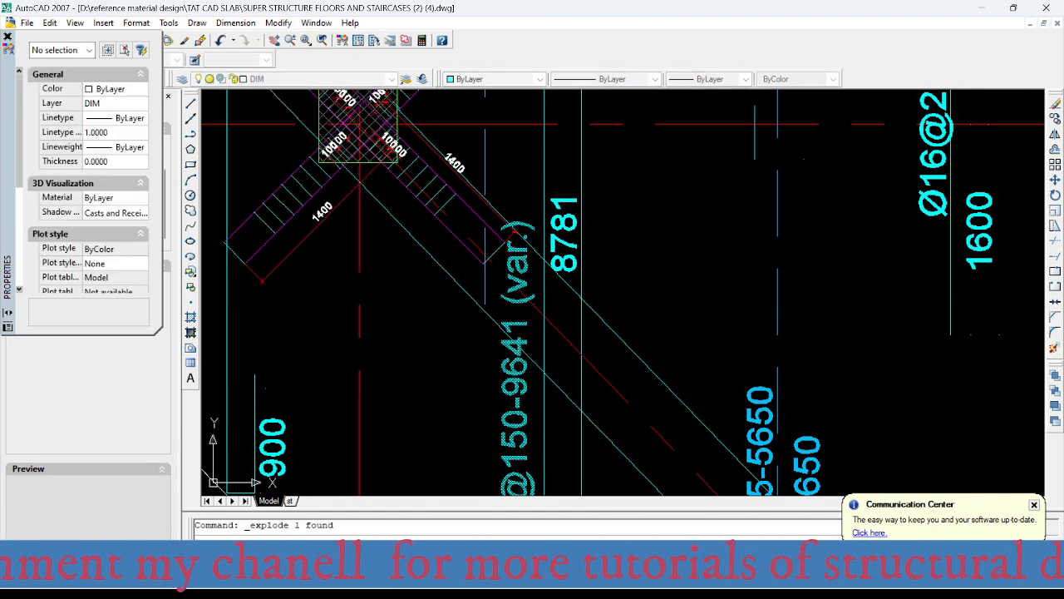
- Change the exploded bar label near grid B, axis 5 to Ø16@100-9641 (var.)
{"action": "double_click", "coordinate": [516, 365]}
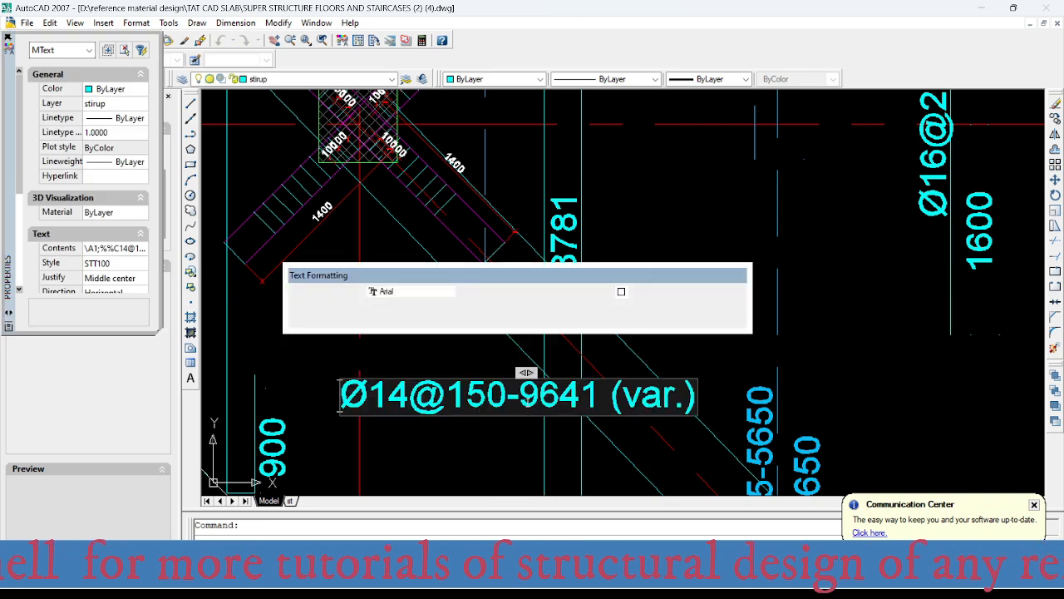
{"action": "left_click_drag", "start_coordinate": [508, 396], "coordinate": [388, 396]}
{"action": "type", "text": "100-96"}
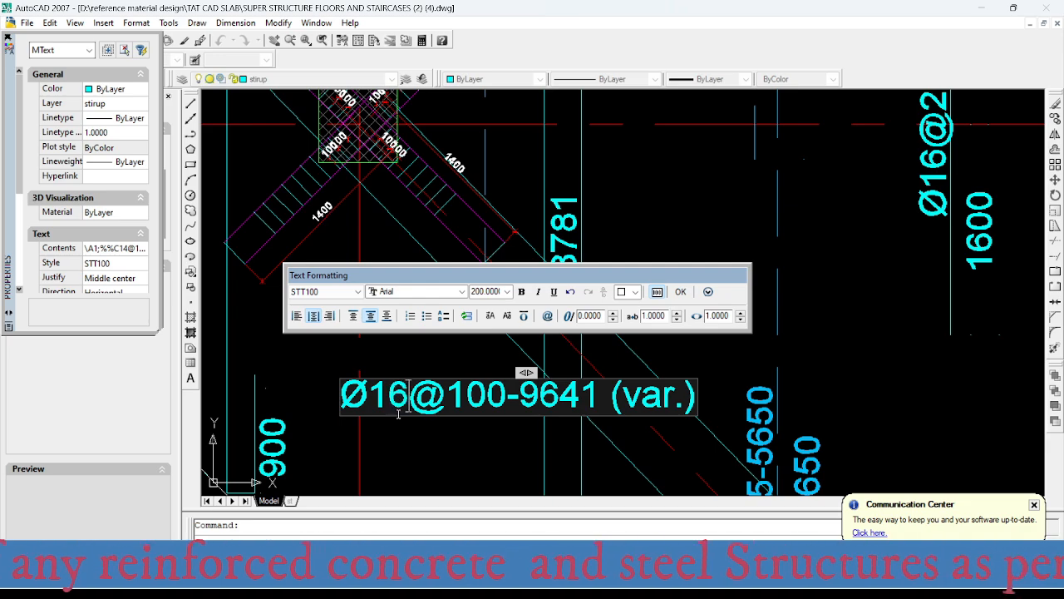
{"action": "left_click", "coordinate": [444, 457]}
- Examine the column-strip and middle-strip bar labels around grid B between axes 1 and 2 on the floor plan
{"action": "scroll", "coordinate": [444, 457], "scroll_direction": "down", "scroll_amount": 6}
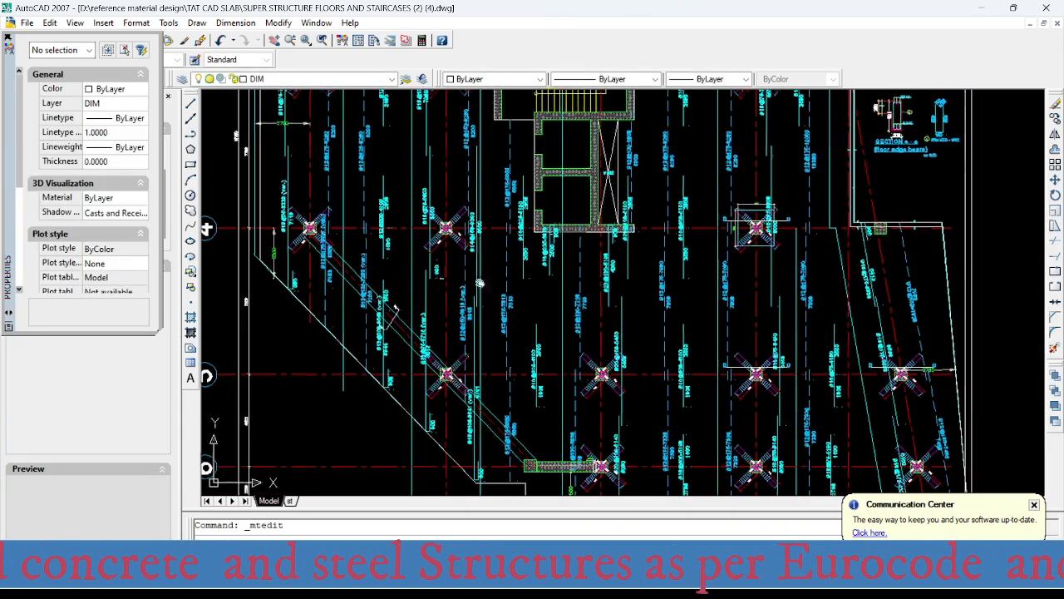
{"action": "middle_click_drag", "start_coordinate": [480, 282], "coordinate": [473, 428]}
{"action": "scroll", "coordinate": [467, 332], "scroll_direction": "down", "scroll_amount": 2}
{"action": "middle_click_drag", "start_coordinate": [467, 156], "coordinate": [454, 286]}
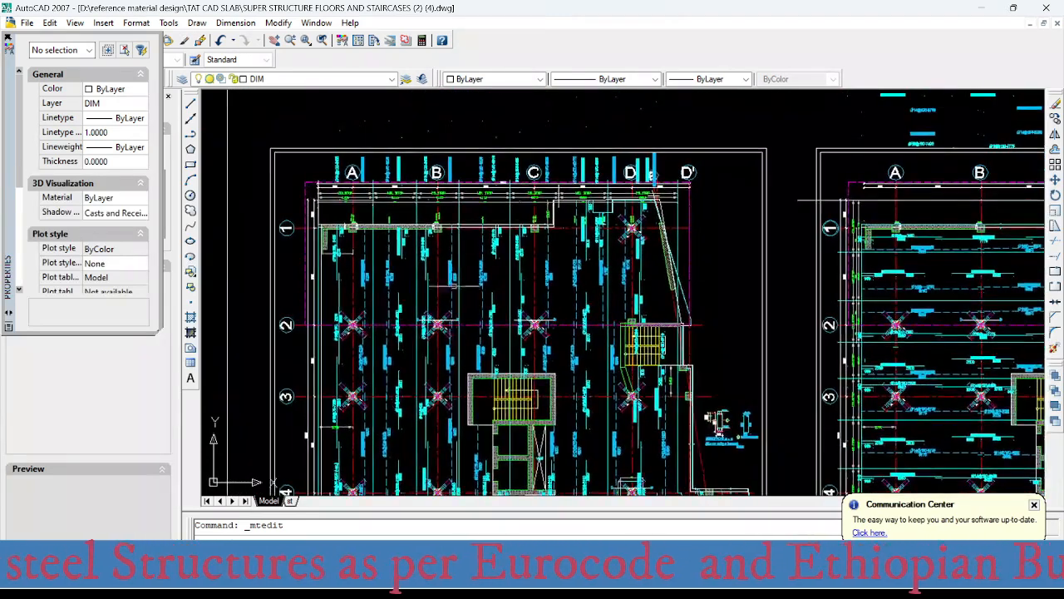
{"action": "scroll", "coordinate": [453, 241], "scroll_direction": "up", "scroll_amount": 3}
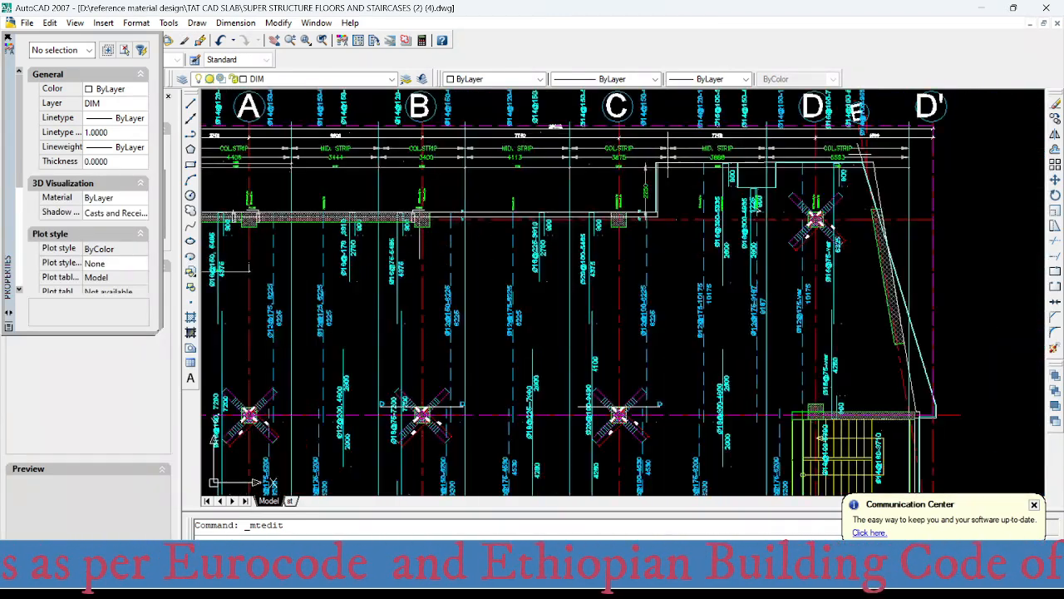
{"action": "scroll", "coordinate": [442, 301], "scroll_direction": "down", "scroll_amount": 2}
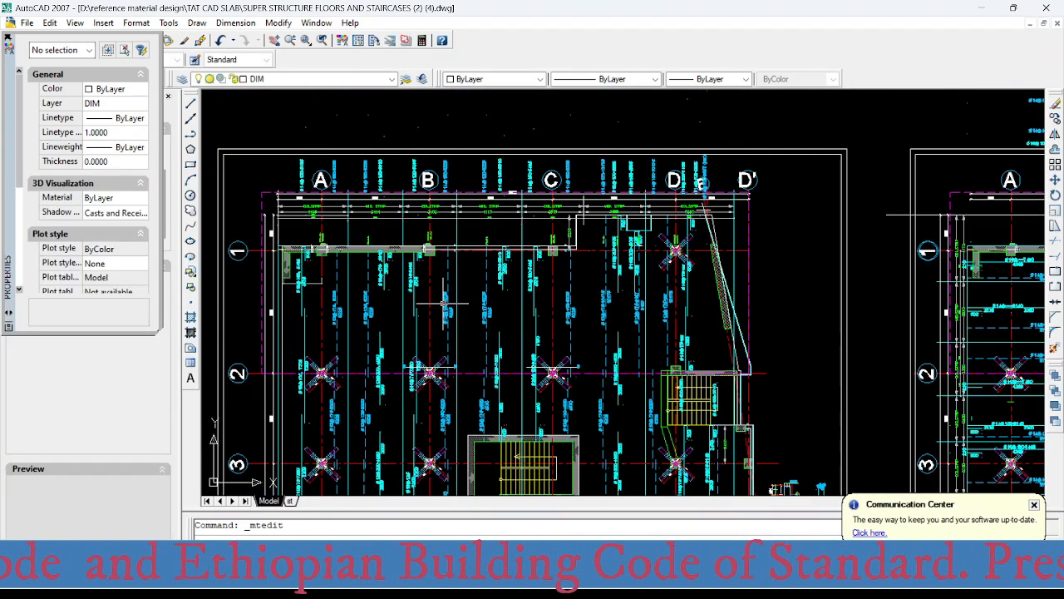
{"action": "middle_click_drag", "start_coordinate": [440, 334], "coordinate": [493, 304]}
{"action": "scroll", "coordinate": [470, 243], "scroll_direction": "up", "scroll_amount": 5}
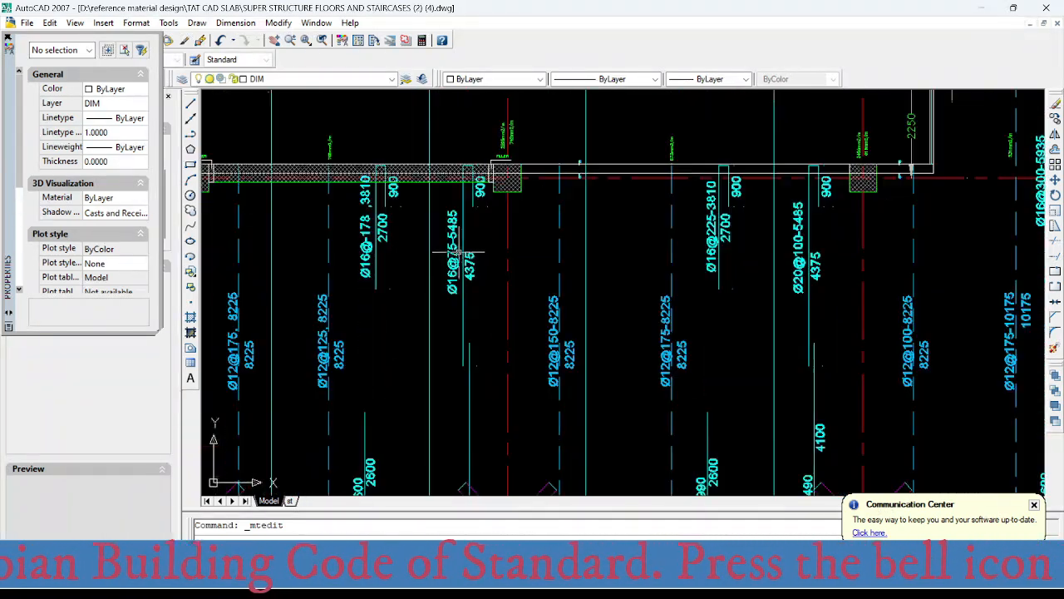
{"action": "scroll", "coordinate": [453, 241], "scroll_direction": "down", "scroll_amount": 3}
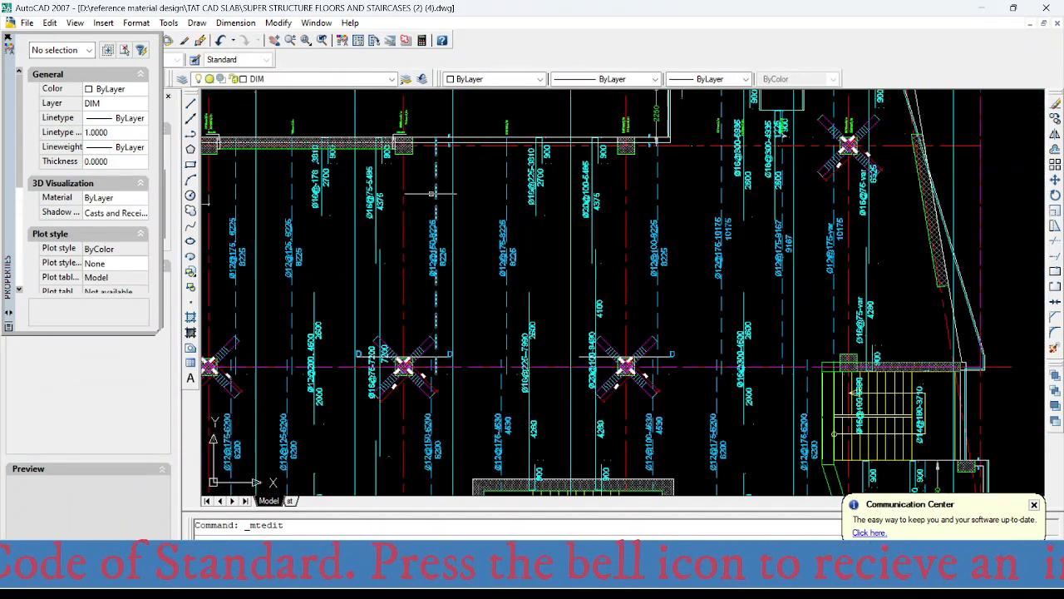
{"action": "middle_click_drag", "start_coordinate": [433, 214], "coordinate": [427, 235]}
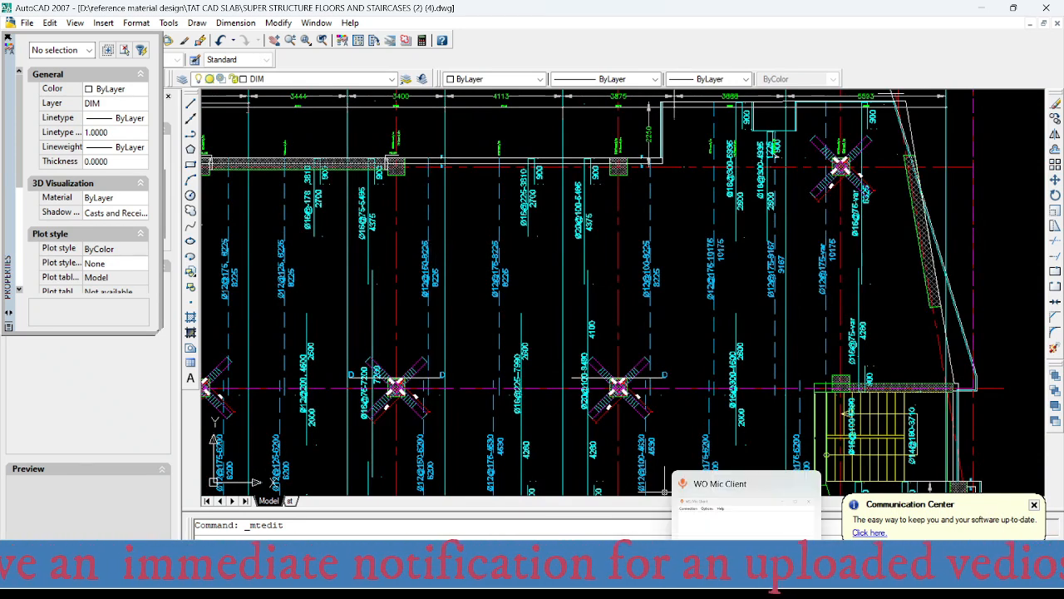
- Switch to SAFE and examine the column-strip bottom reinforcement intensity on grid B between axes 1 and 2
{"action": "mouse_move", "coordinate": [654, 586]}
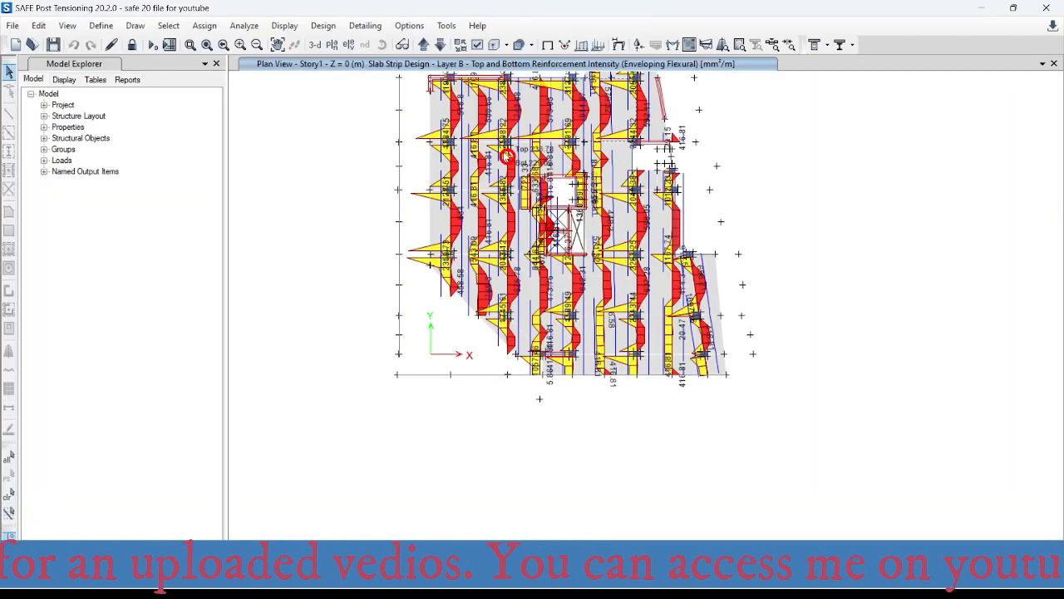
{"action": "middle_click_drag", "start_coordinate": [506, 157], "coordinate": [503, 233]}
{"action": "scroll", "coordinate": [507, 158], "scroll_direction": "up", "scroll_amount": 5}
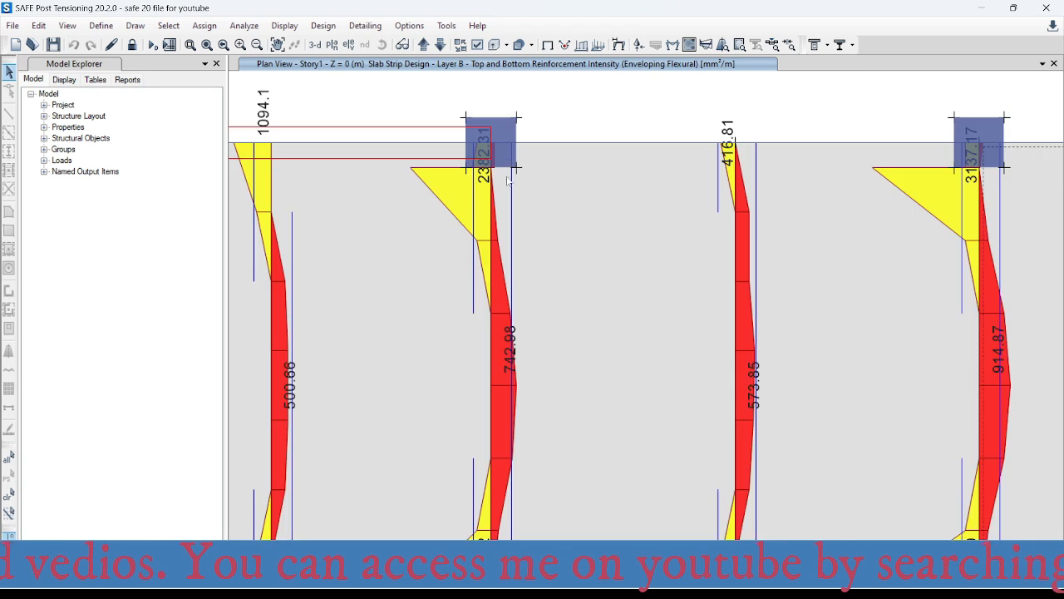
{"action": "middle_click_drag", "start_coordinate": [545, 394], "coordinate": [551, 224]}
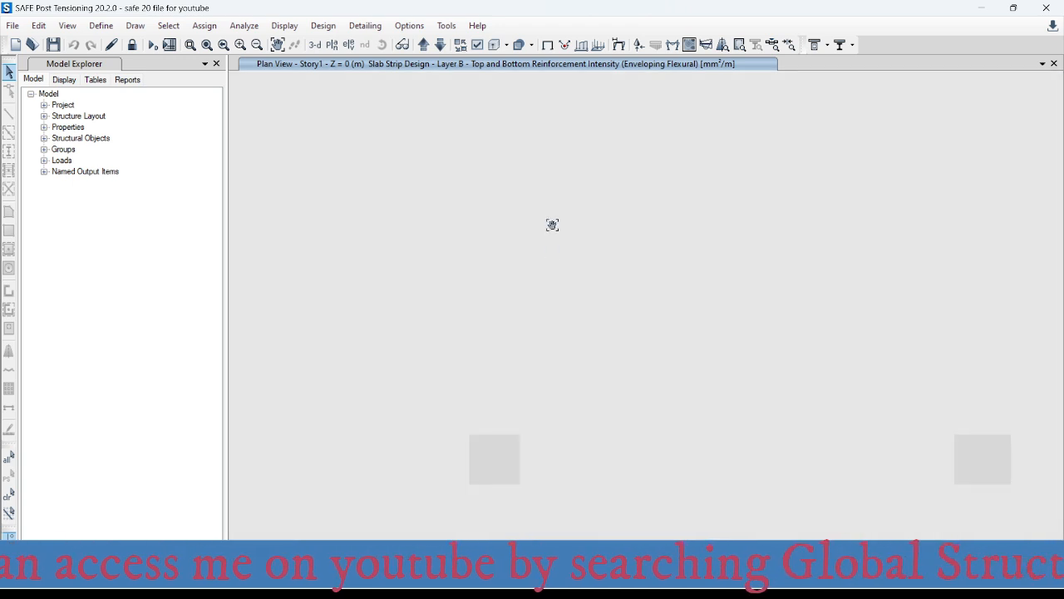
{"action": "middle_click_drag", "start_coordinate": [557, 407], "coordinate": [567, 205]}
{"action": "scroll", "coordinate": [572, 243], "scroll_direction": "down", "scroll_amount": 2}
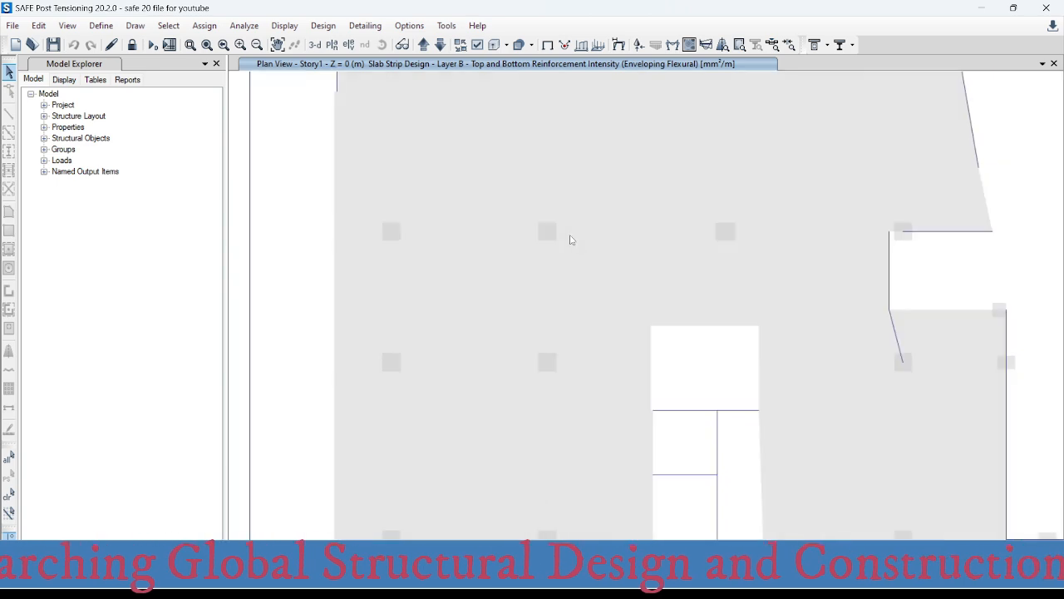
{"action": "middle_click_drag", "start_coordinate": [572, 421], "coordinate": [569, 363]}
{"action": "middle_click_drag", "start_coordinate": [568, 123], "coordinate": [552, 169]}
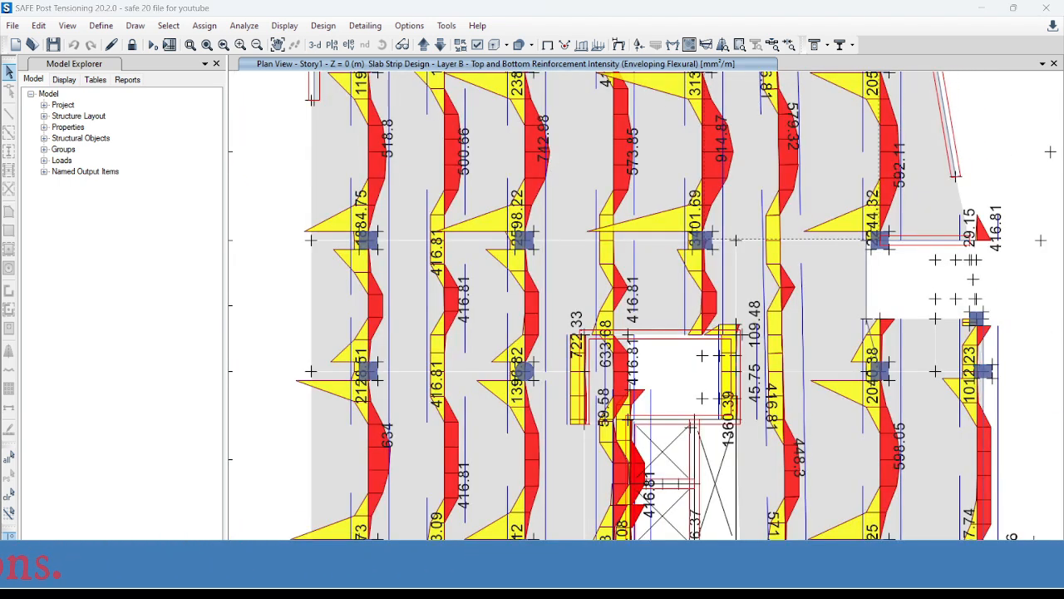
- Switch to the Excel spacing table and set the required area per metre to 742 mm²
{"action": "mouse_move", "coordinate": [654, 582]}
{"action": "left_click", "coordinate": [715, 524]}
{"action": "left_click", "coordinate": [526, 323]}
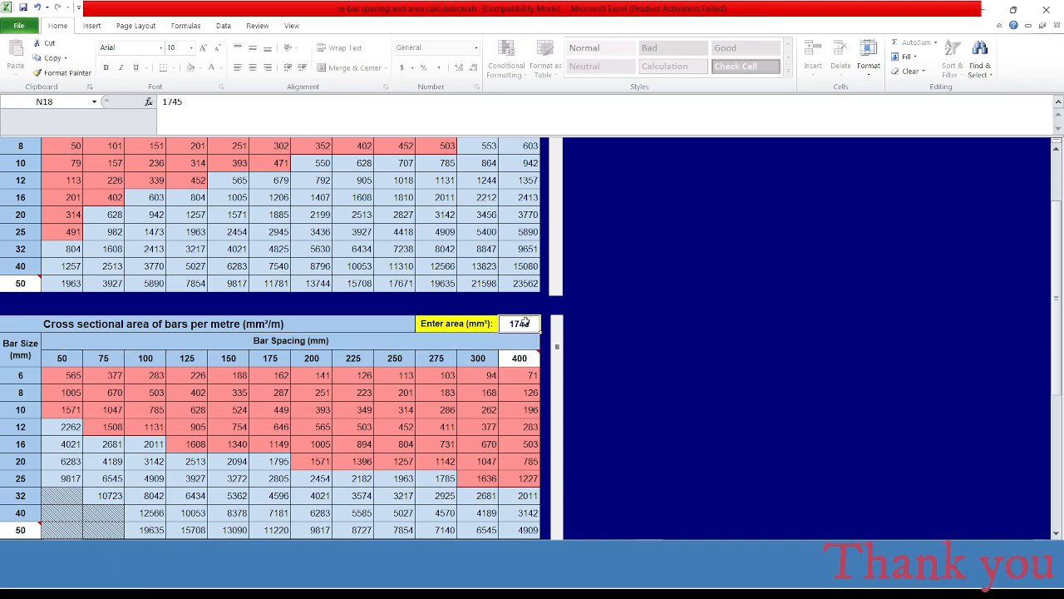
{"action": "type", "text": "7"}
{"action": "key", "text": "Return"}
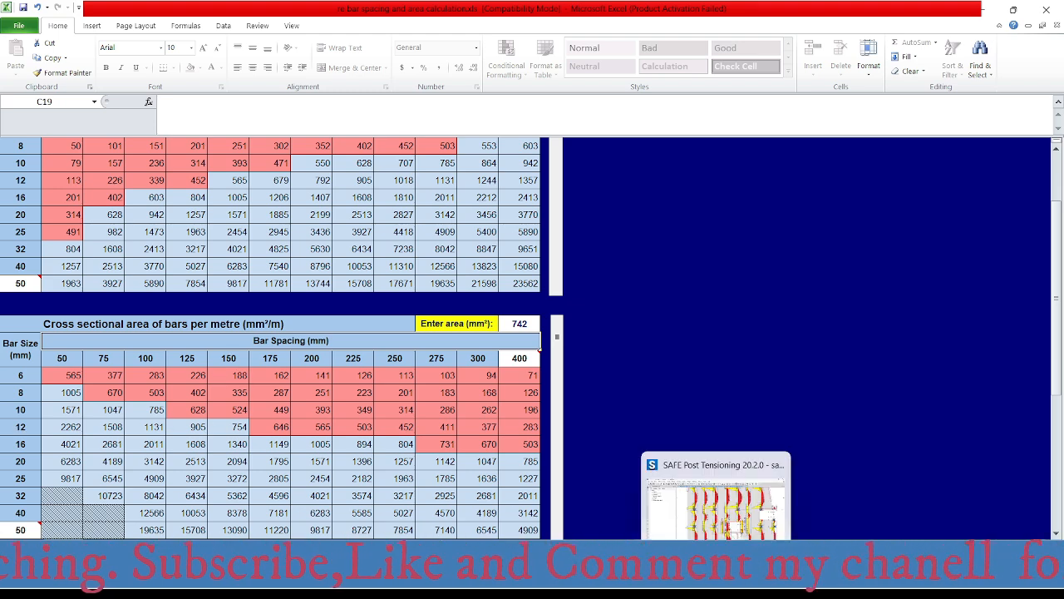
- Switch to AutoCAD and check the bottom bar label on grid B between axes 1 and 2, plus the middle-strip labels between grids B and C
{"action": "left_click", "coordinate": [656, 582]}
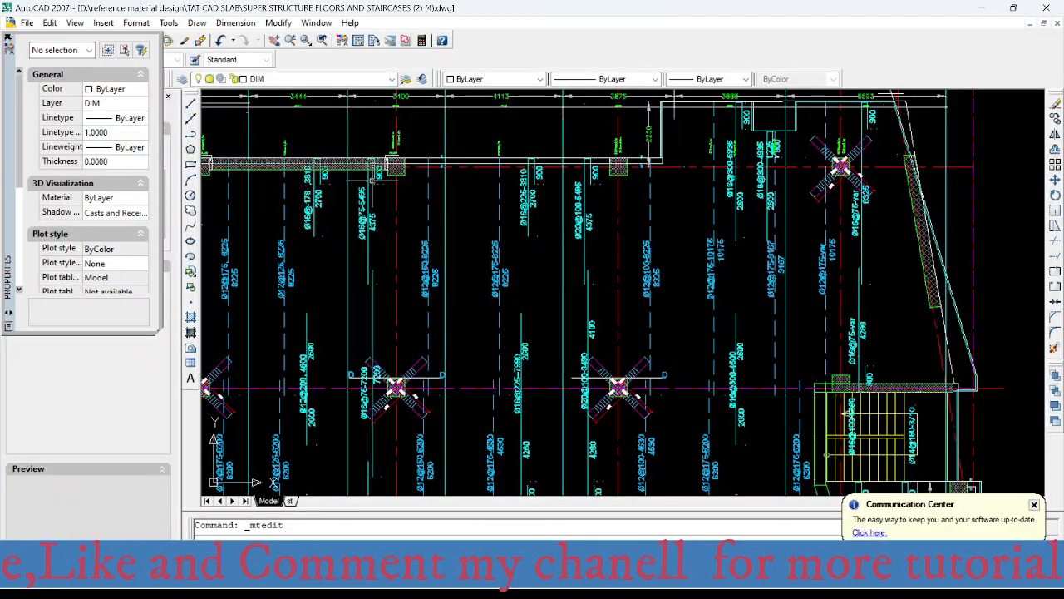
{"action": "mouse_move", "coordinate": [356, 176]}
{"action": "middle_mouse_down"}
{"action": "mouse_move", "coordinate": [535, 241]}
{"action": "mouse_move", "coordinate": [465, 249]}
{"action": "middle_mouse_up"}
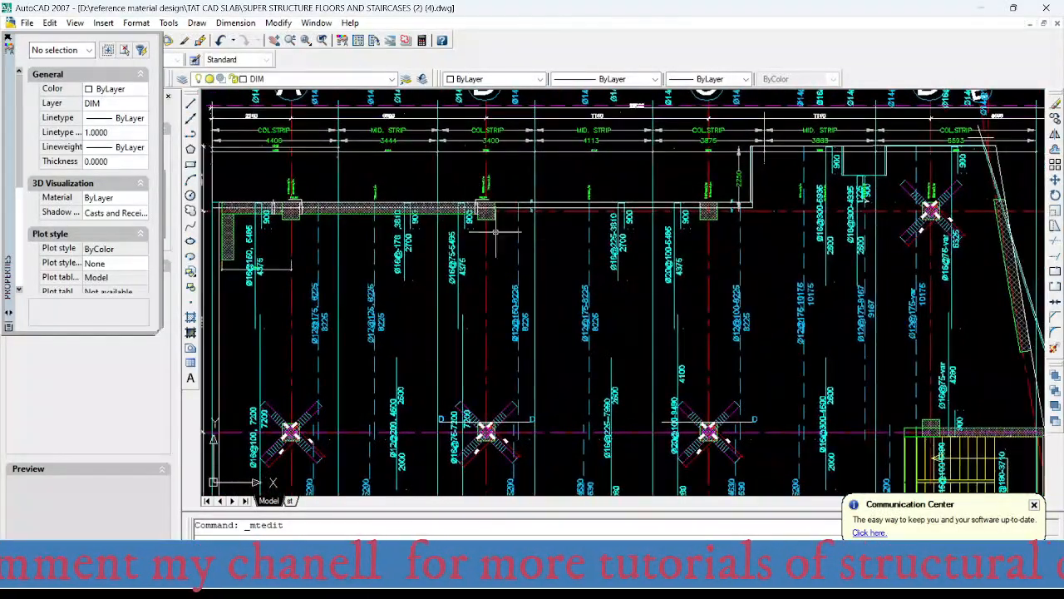
{"action": "scroll", "coordinate": [511, 333], "scroll_direction": "up", "scroll_amount": 5}
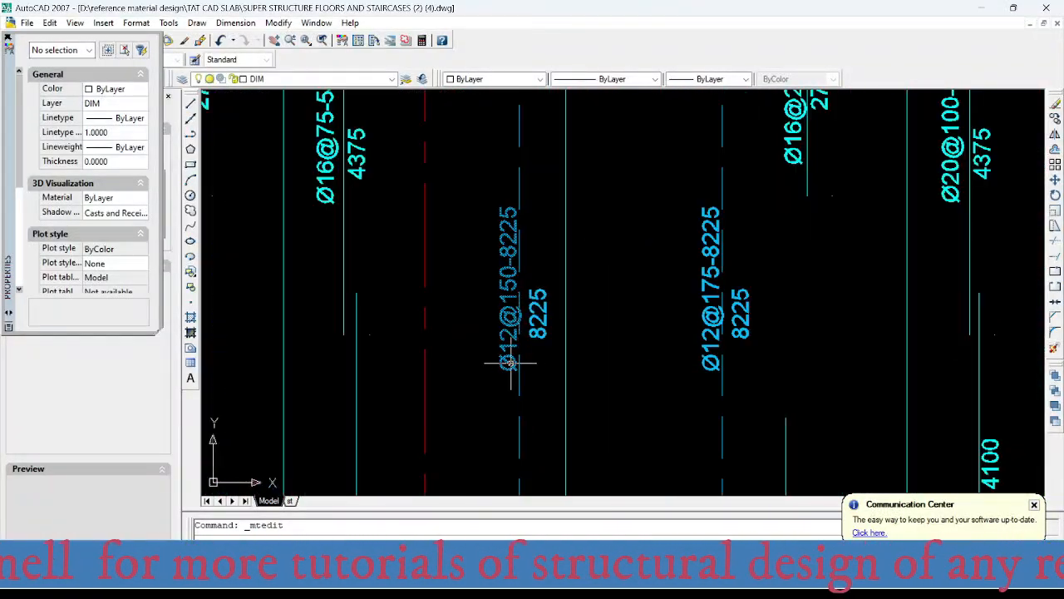
{"action": "middle_click_drag", "start_coordinate": [518, 368], "coordinate": [481, 281]}
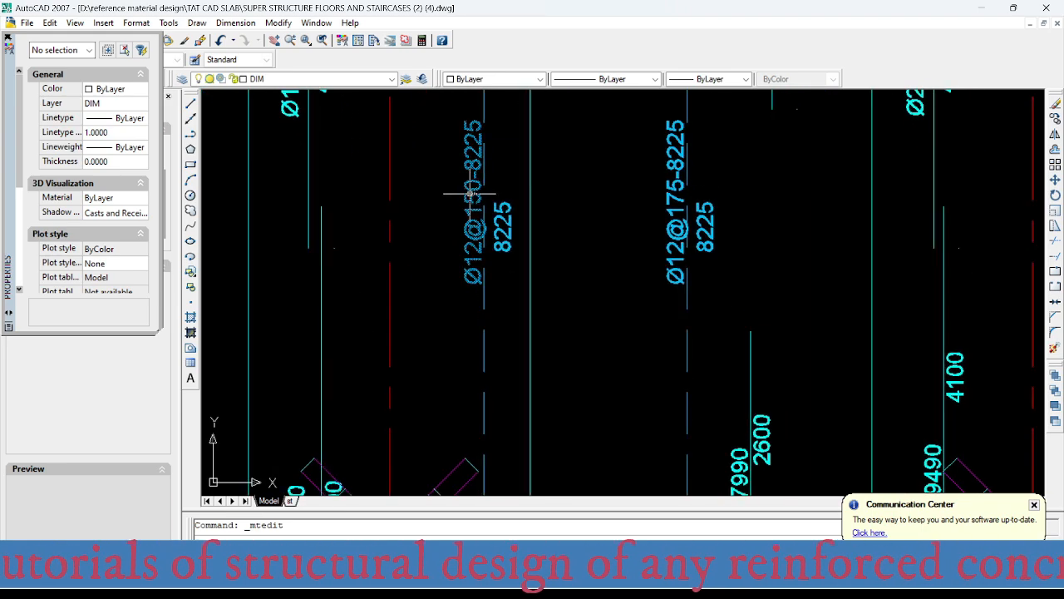
{"action": "scroll", "coordinate": [453, 191], "scroll_direction": "down", "scroll_amount": 6}
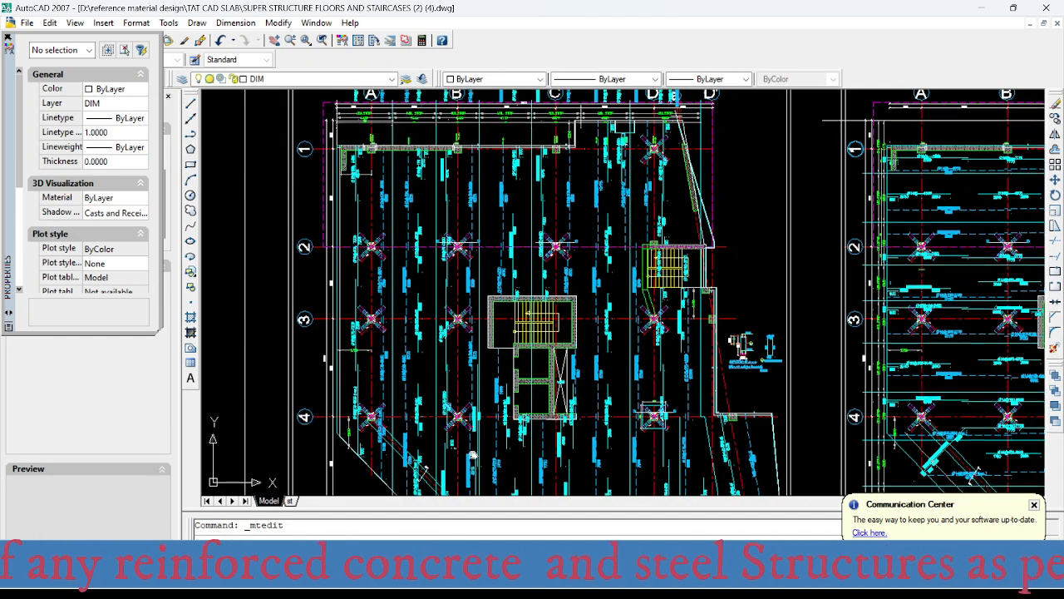
{"action": "middle_click_drag", "start_coordinate": [469, 470], "coordinate": [471, 443]}
{"action": "scroll", "coordinate": [469, 200], "scroll_direction": "up", "scroll_amount": 5}
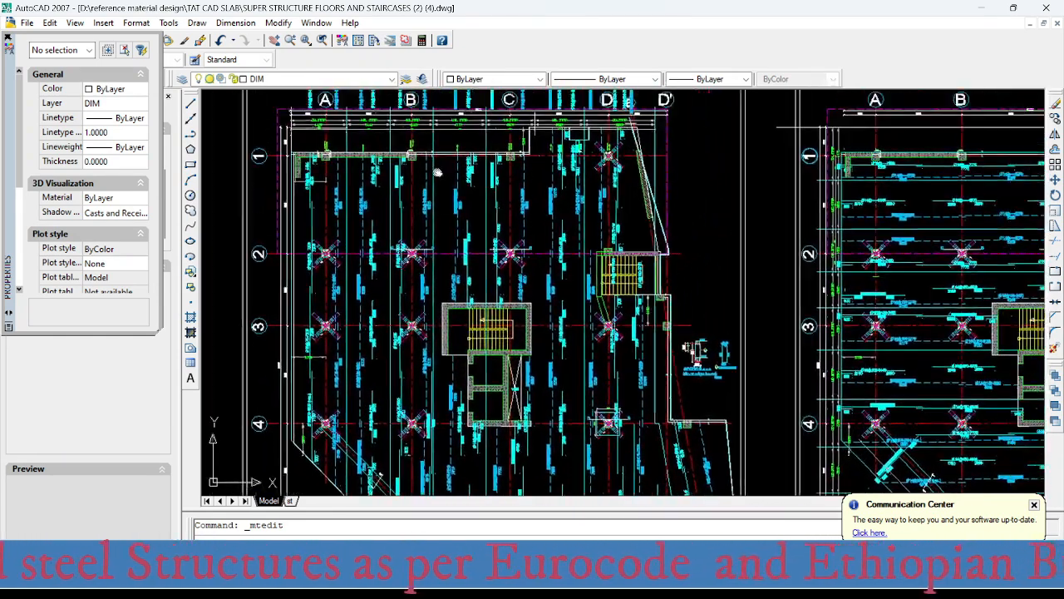
{"action": "scroll", "coordinate": [470, 200], "scroll_direction": "down", "scroll_amount": 3}
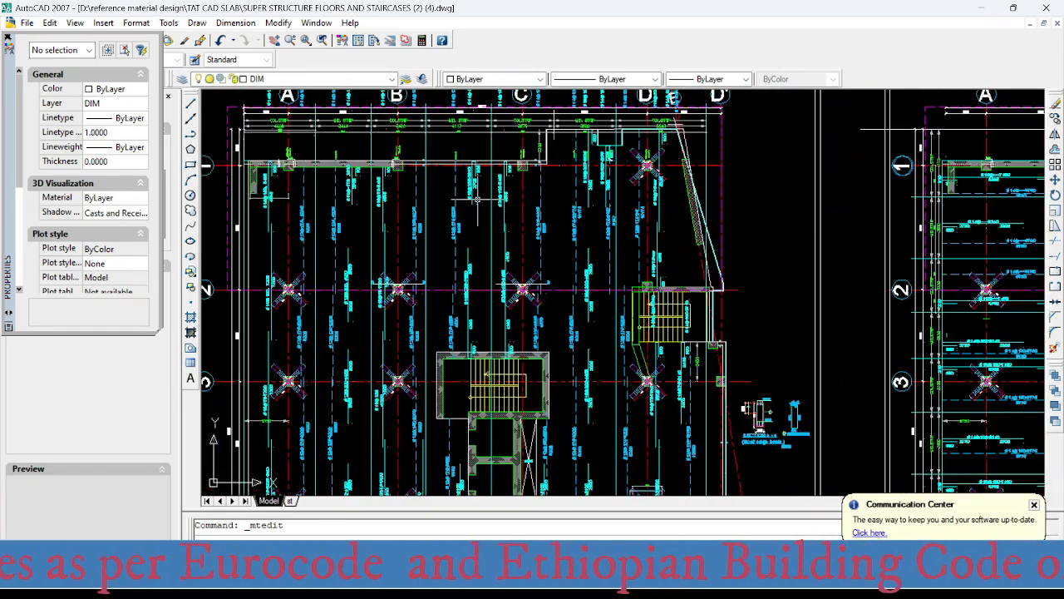
{"action": "scroll", "coordinate": [464, 154], "scroll_direction": "down", "scroll_amount": 3}
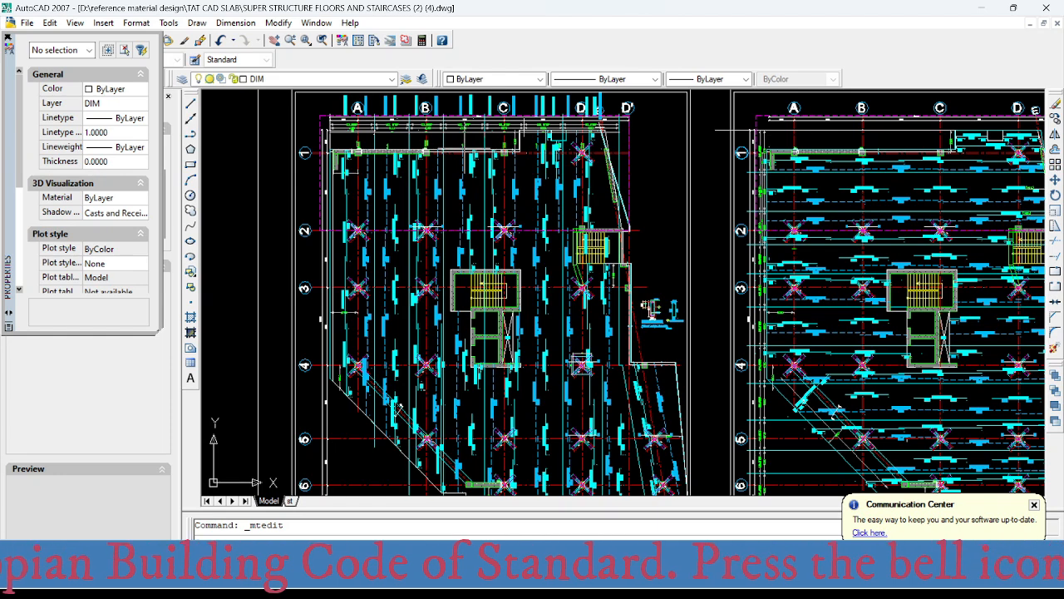
{"action": "scroll", "coordinate": [469, 152], "scroll_direction": "up", "scroll_amount": 3}
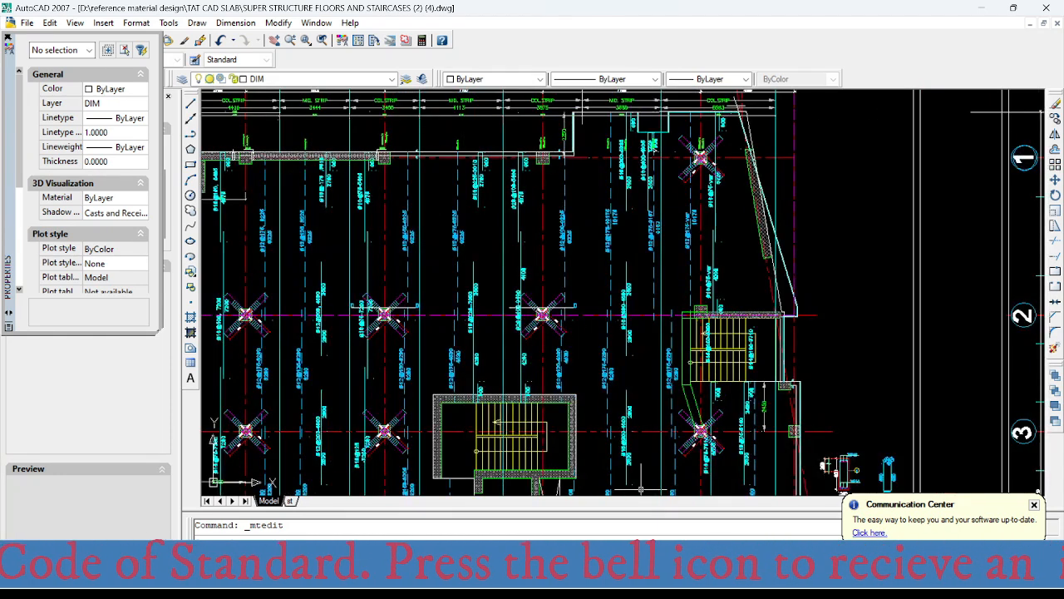
- Switch to SAFE and examine the middle-strip top reinforcement intensity between grids B and C at axis 1
{"action": "left_click", "coordinate": [638, 579]}
{"action": "scroll", "coordinate": [472, 328], "scroll_direction": "down", "scroll_amount": 4}
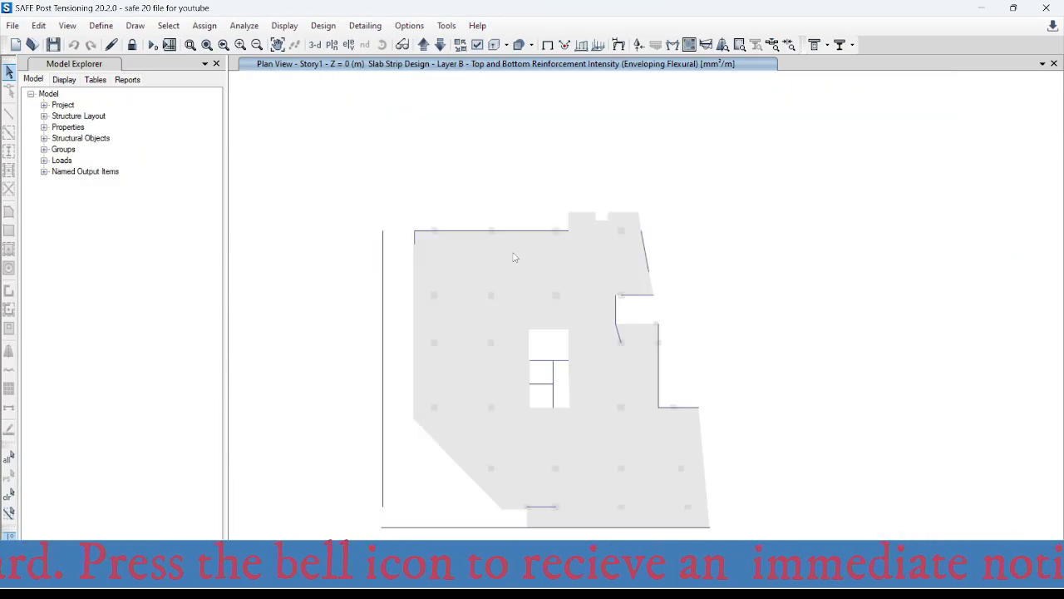
{"action": "middle_click_drag", "start_coordinate": [513, 255], "coordinate": [449, 250]}
{"action": "scroll", "coordinate": [413, 236], "scroll_direction": "up", "scroll_amount": 4}
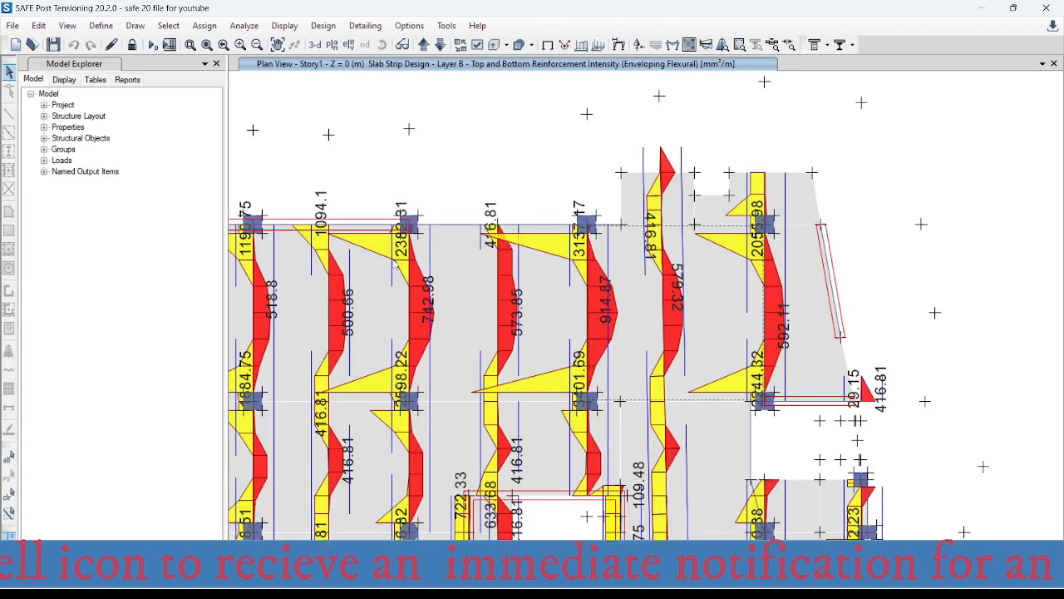
{"action": "scroll", "coordinate": [498, 247], "scroll_direction": "up", "scroll_amount": 4}
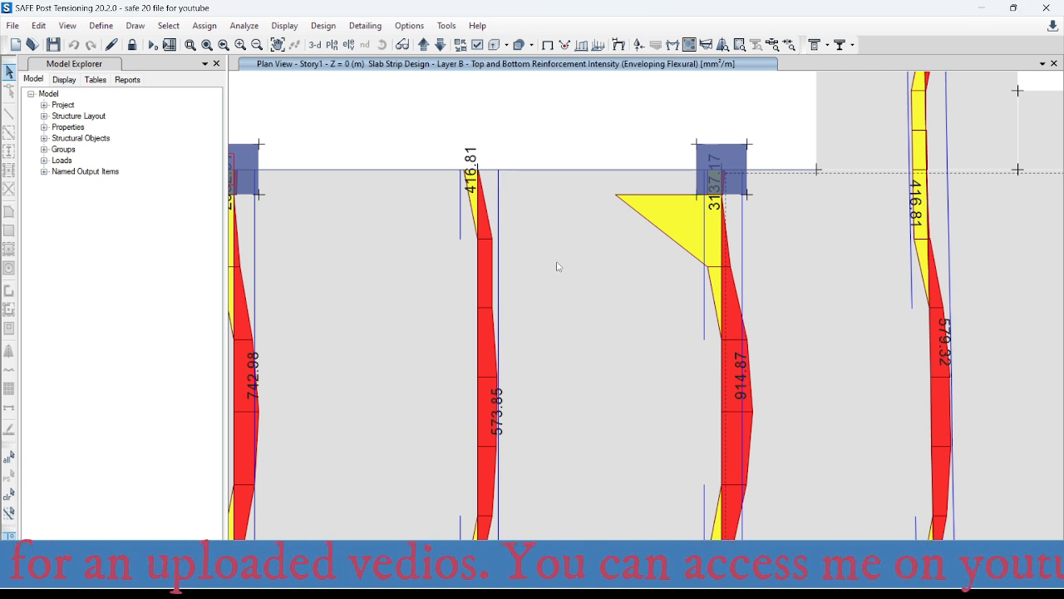
{"action": "middle_click_drag", "start_coordinate": [558, 267], "coordinate": [509, 261]}
{"action": "mouse_move", "coordinate": [426, 196]}
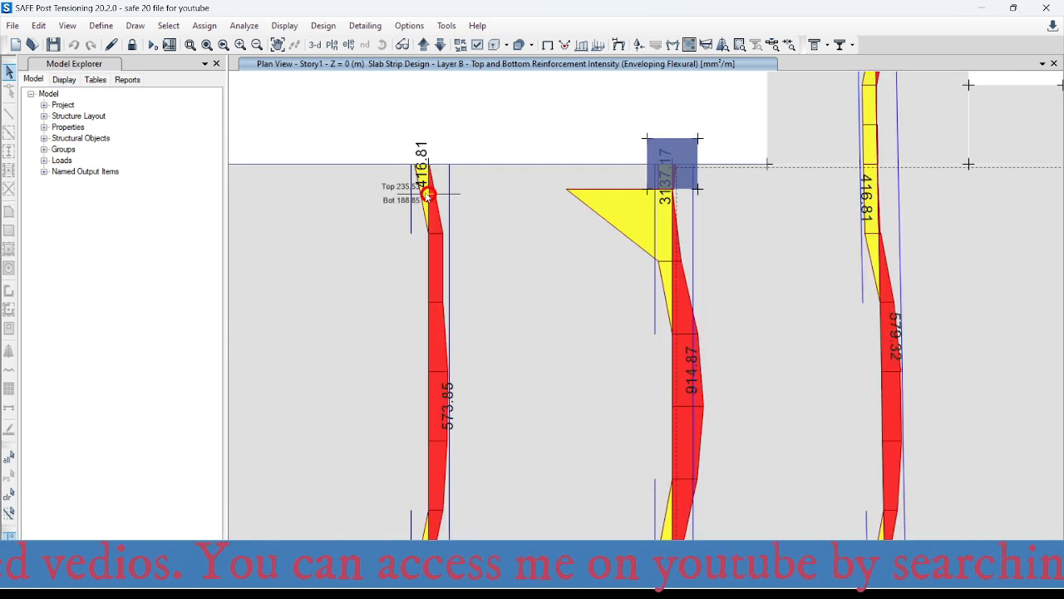
- Switch to the Excel spacing table and set the required area per metre to 416 mm²
{"action": "mouse_move", "coordinate": [655, 581]}
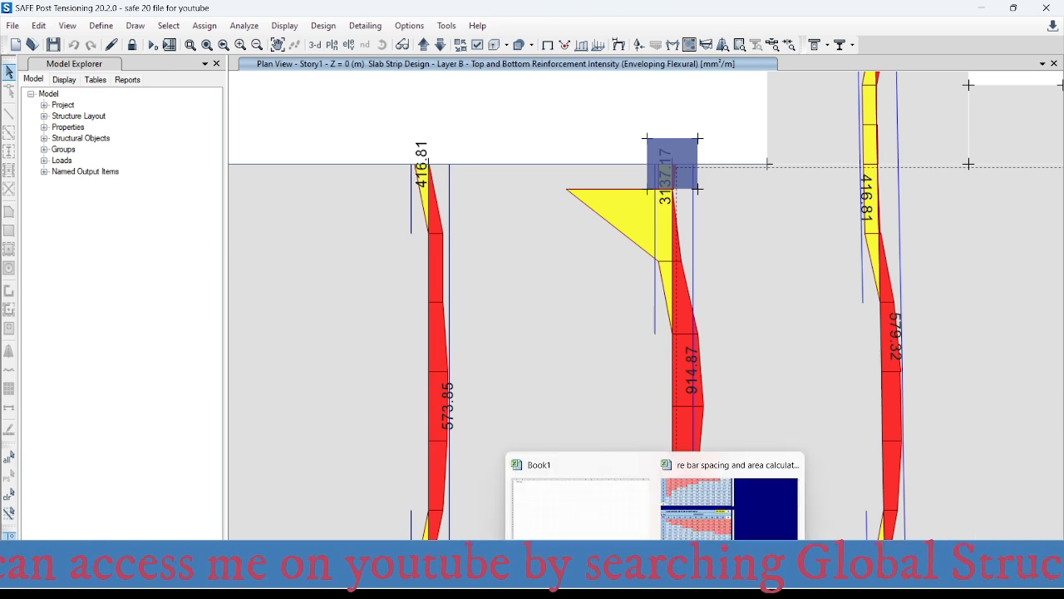
{"action": "left_click", "coordinate": [716, 546]}
{"action": "left_click", "coordinate": [524, 324]}
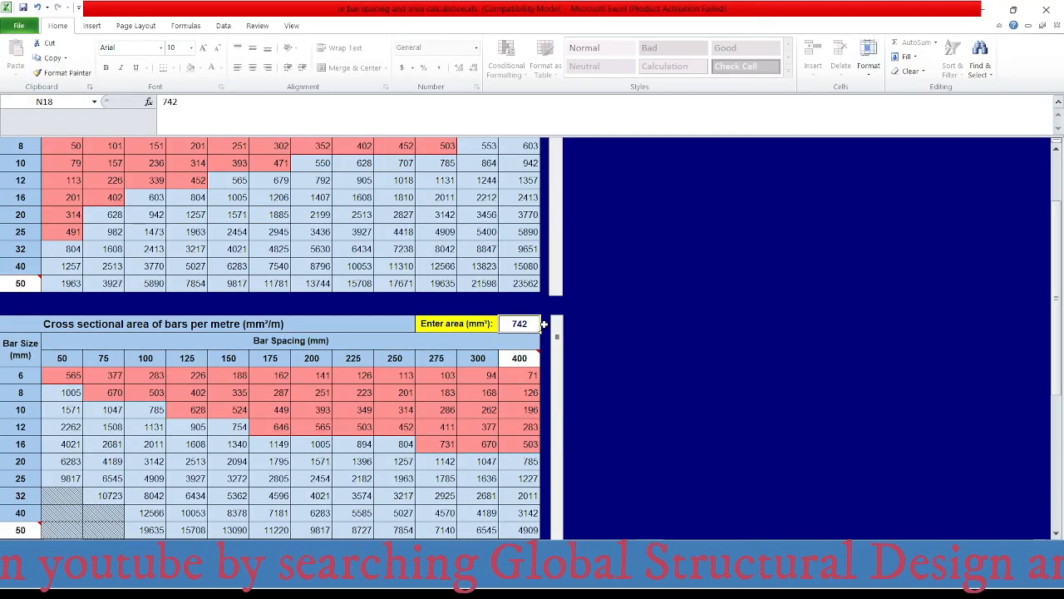
{"action": "type", "text": "416"}
{"action": "key", "text": "Return"}
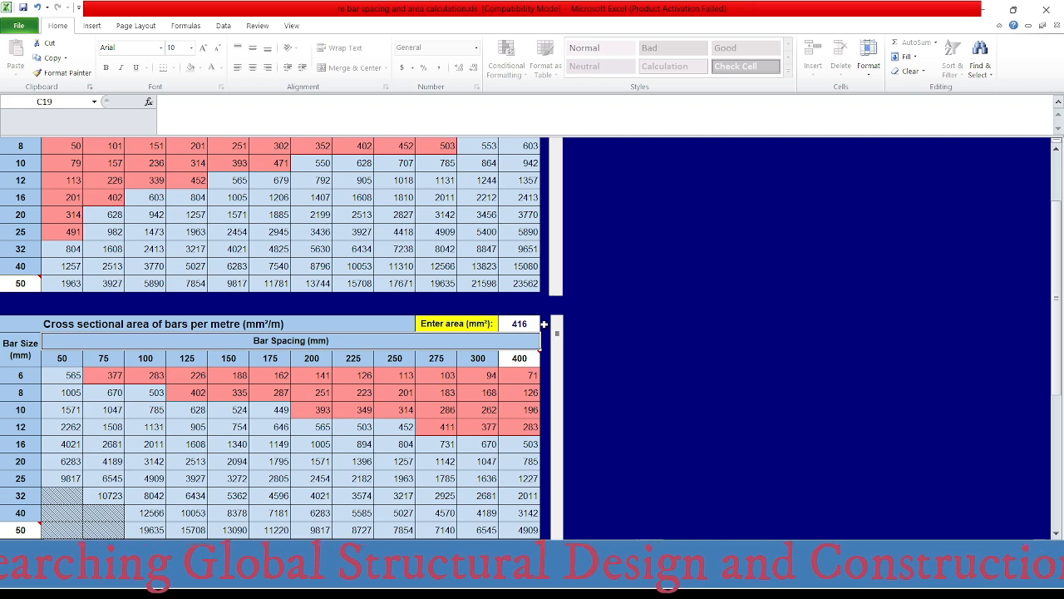
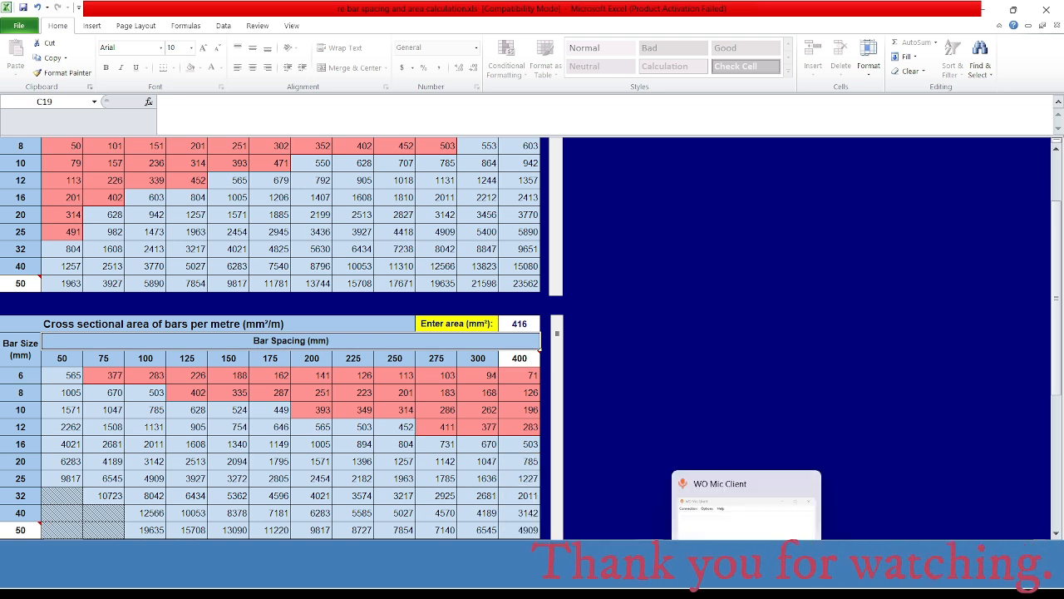
- Switch to AutoCAD and change the middle-strip top bar label between grids B and C at axis 1 to Ø12@200-3810
{"action": "left_click", "coordinate": [777, 582]}
{"action": "mouse_move", "coordinate": [461, 190]}
{"action": "middle_mouse_down"}
{"action": "mouse_move", "coordinate": [525, 295]}
{"action": "mouse_move", "coordinate": [504, 290]}
{"action": "middle_mouse_up"}
{"action": "scroll", "coordinate": [516, 267], "scroll_direction": "up", "scroll_amount": 4}
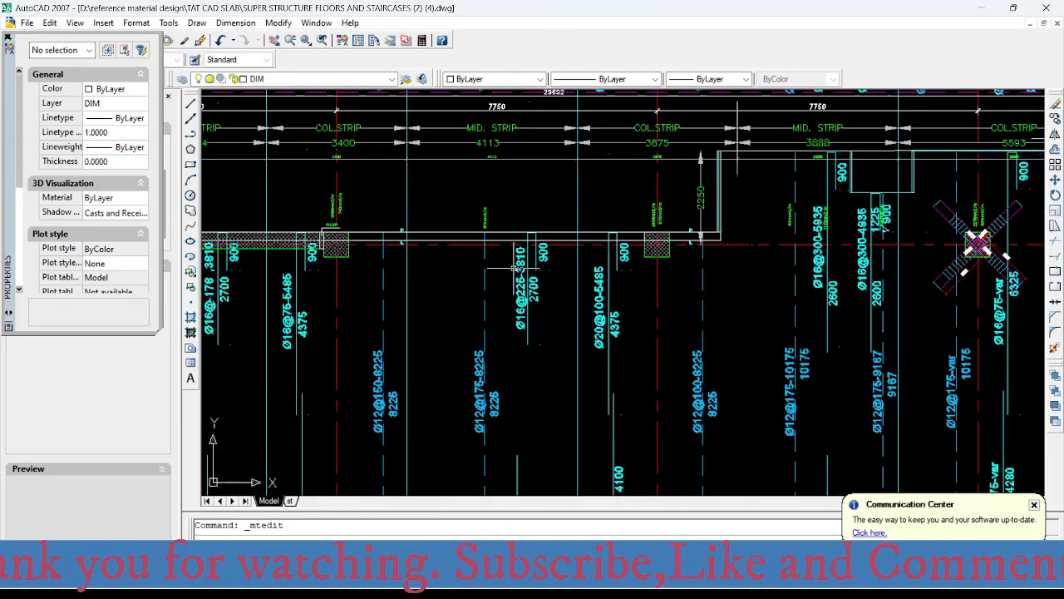
{"action": "scroll", "coordinate": [517, 274], "scroll_direction": "up", "scroll_amount": 2}
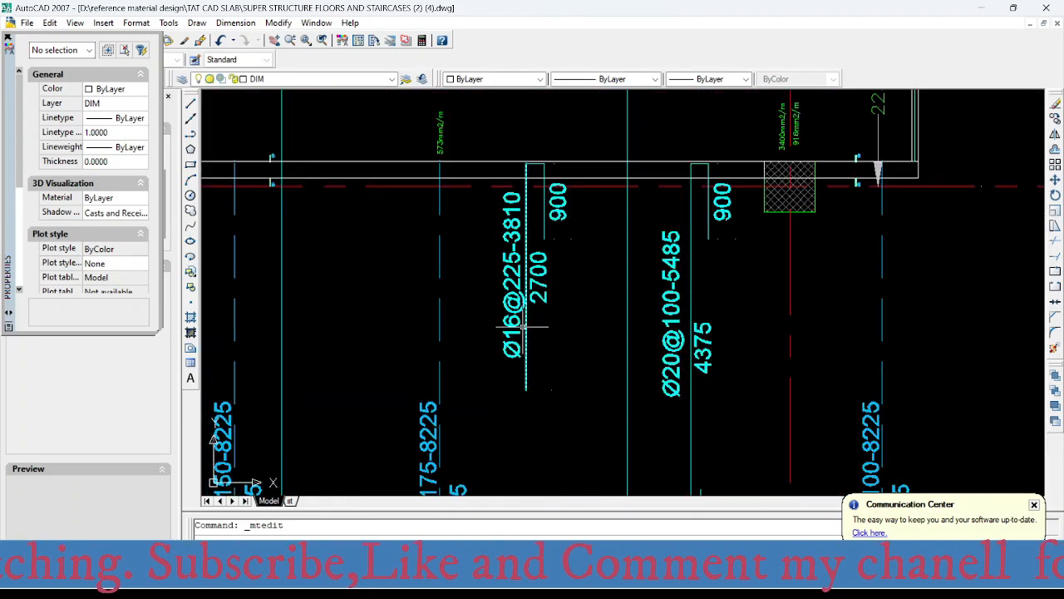
{"action": "scroll", "coordinate": [514, 317], "scroll_direction": "up", "scroll_amount": 2}
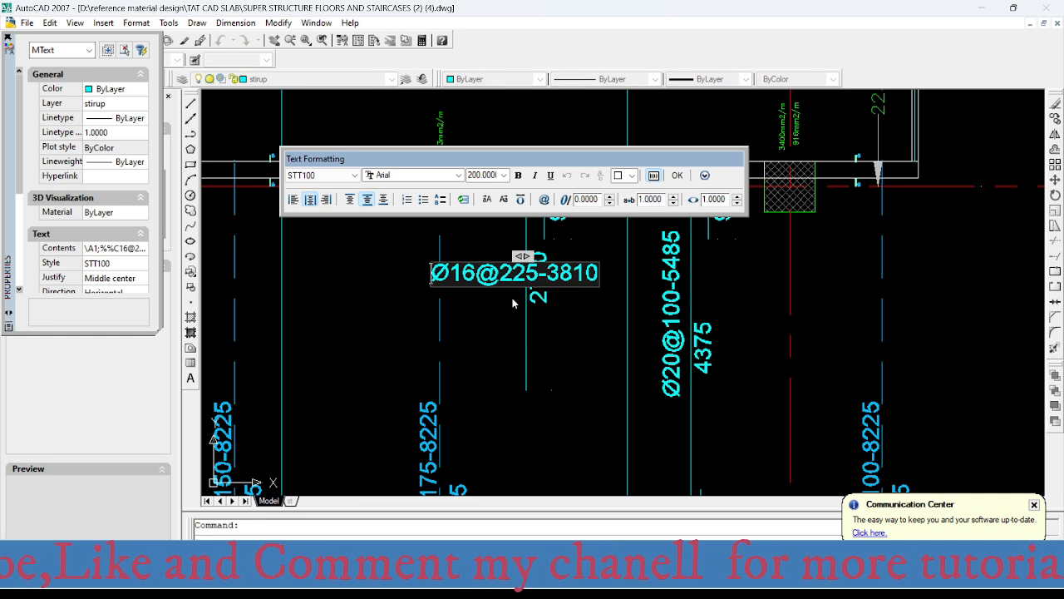
{"action": "left_click_drag", "start_coordinate": [452, 272], "coordinate": [484, 283]}
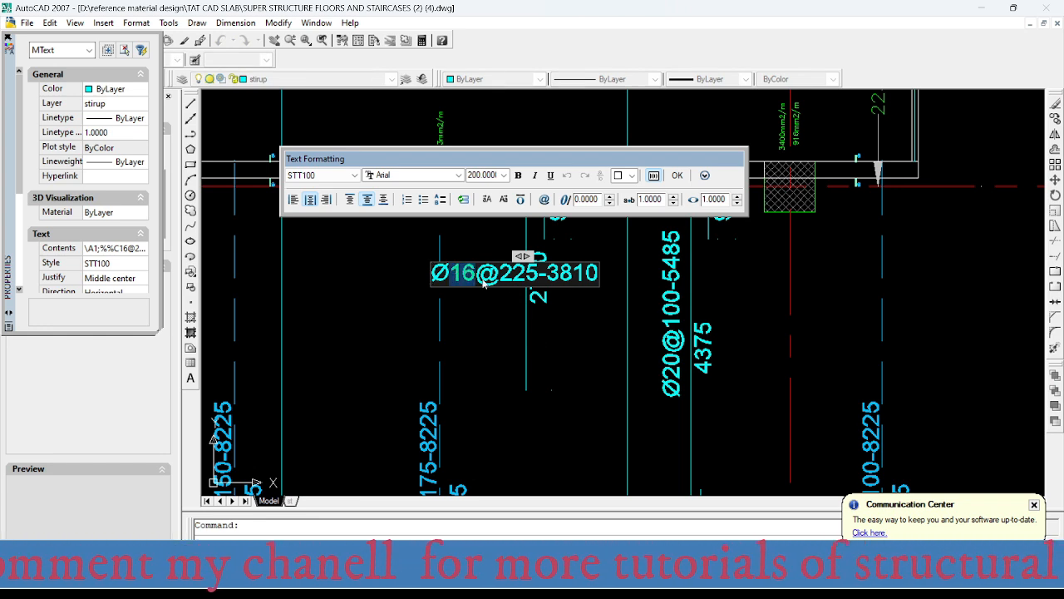
{"action": "type", "text": "12"}
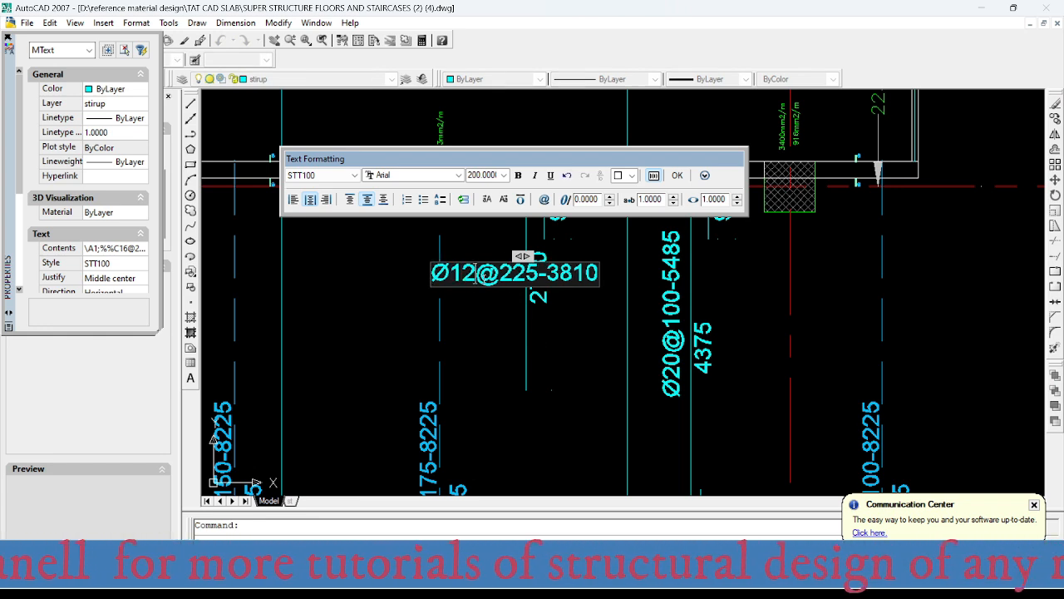
{"action": "left_click_drag", "start_coordinate": [500, 272], "coordinate": [529, 272]}
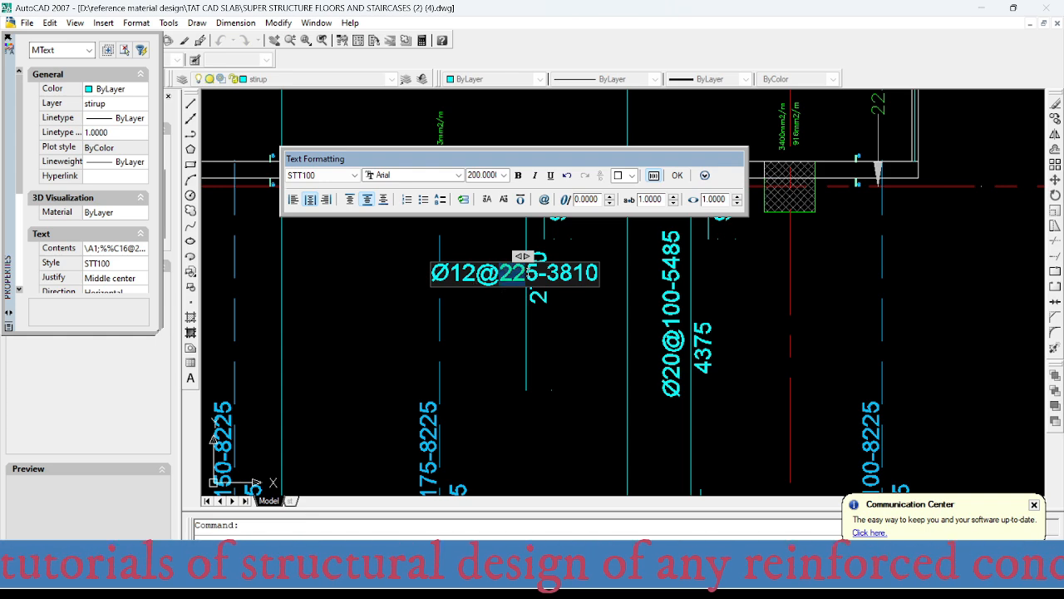
{"action": "type", "text": "200"}
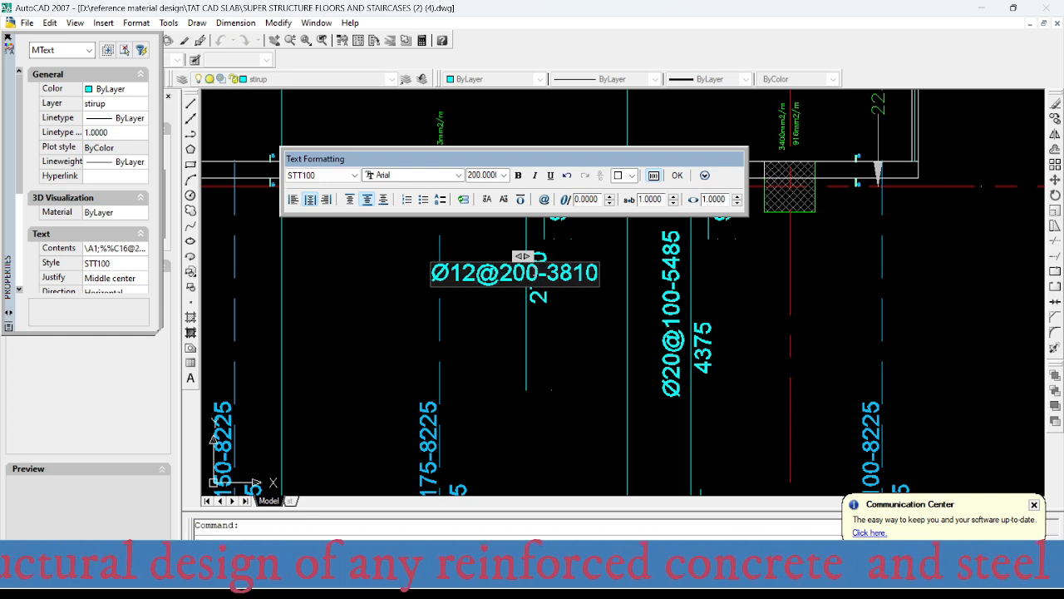
{"action": "left_click", "coordinate": [498, 374]}
- Check the bar labels along the middle strip between grids B and C from axis 1 down to axis 2
{"action": "scroll", "coordinate": [488, 271], "scroll_direction": "down", "scroll_amount": 2}
{"action": "scroll", "coordinate": [489, 271], "scroll_direction": "down", "scroll_amount": 4}
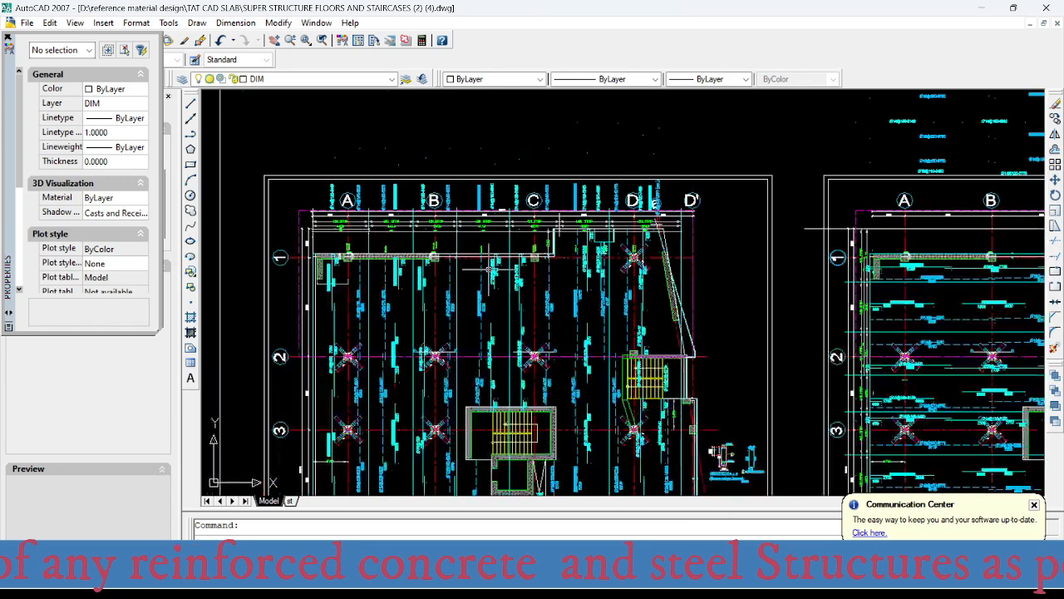
{"action": "scroll", "coordinate": [488, 269], "scroll_direction": "up", "scroll_amount": 5}
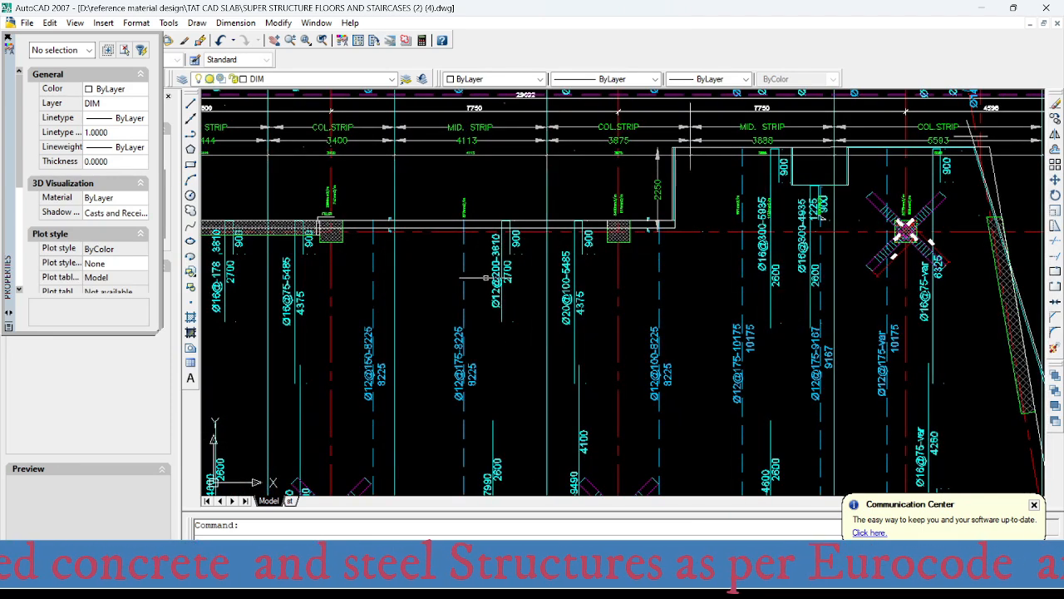
{"action": "middle_click_drag", "start_coordinate": [499, 315], "coordinate": [453, 153]}
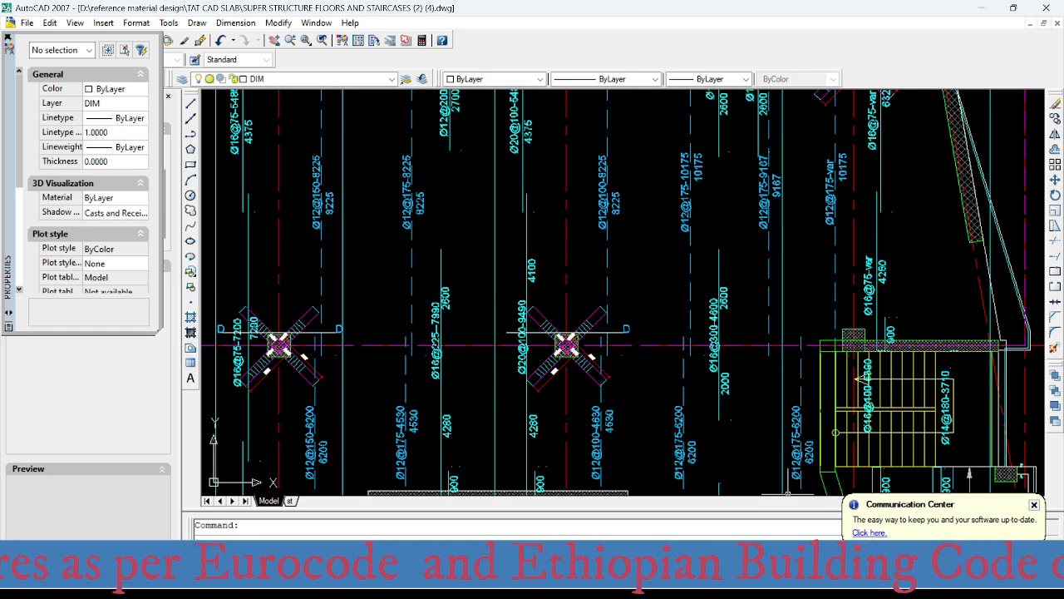
- Switch to SAFE and examine the middle-strip top reinforcement intensity between grids B and C at axis 2
{"action": "mouse_move", "coordinate": [715, 586]}
{"action": "left_click", "coordinate": [726, 529]}
{"action": "scroll", "coordinate": [564, 262], "scroll_direction": "up", "scroll_amount": 5}
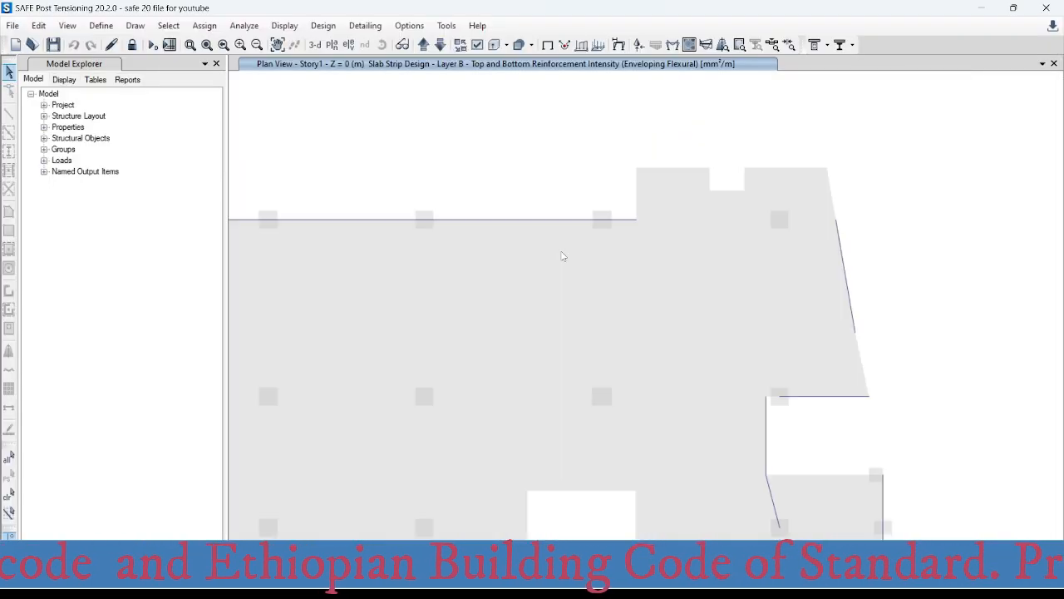
{"action": "scroll", "coordinate": [569, 258], "scroll_direction": "up", "scroll_amount": 3}
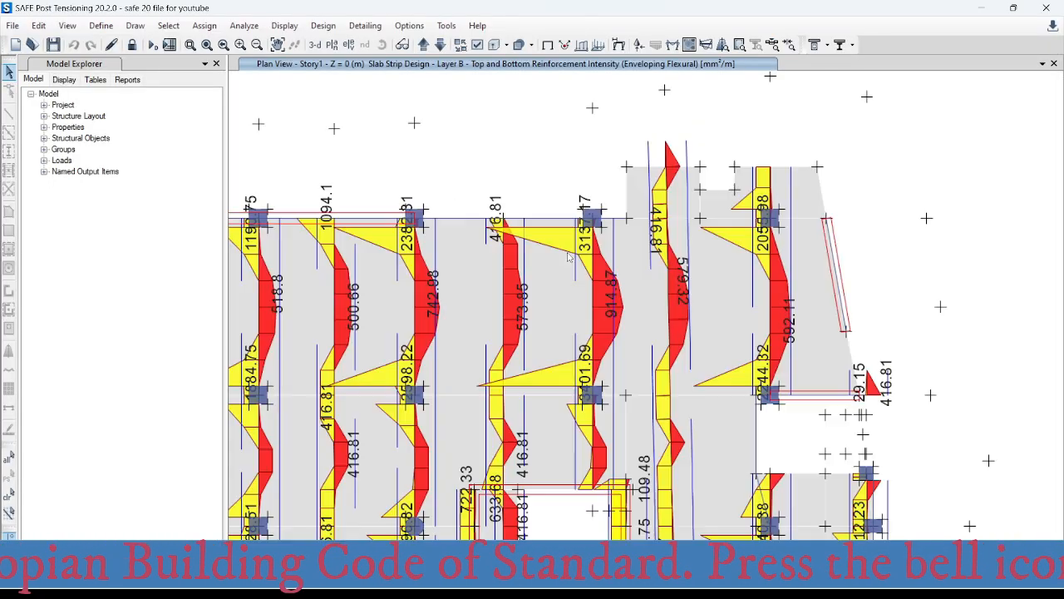
{"action": "middle_click_drag", "start_coordinate": [526, 322], "coordinate": [524, 268]}
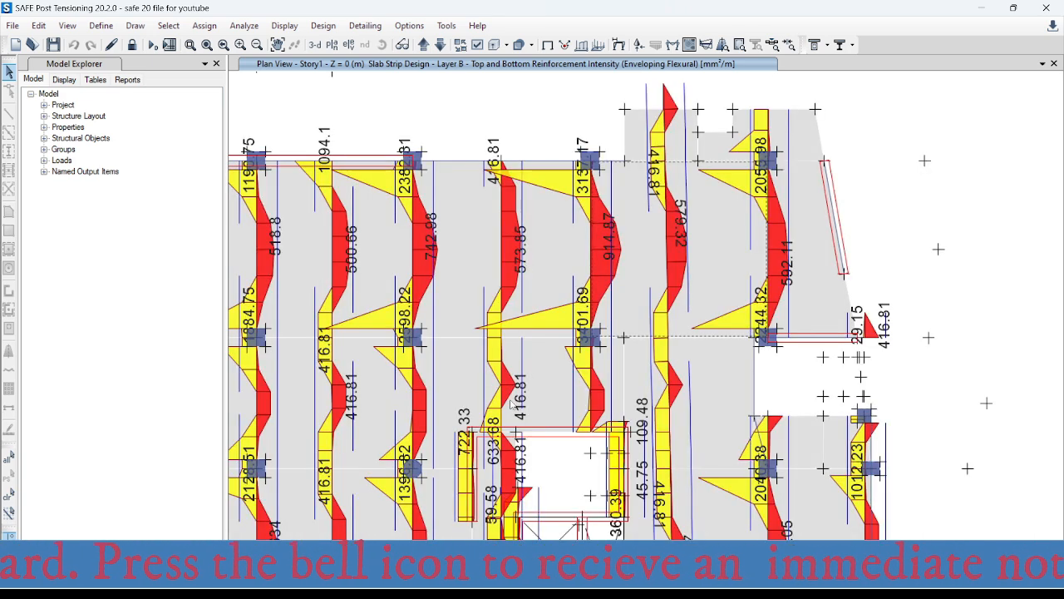
{"action": "middle_click_drag", "start_coordinate": [510, 403], "coordinate": [510, 352]}
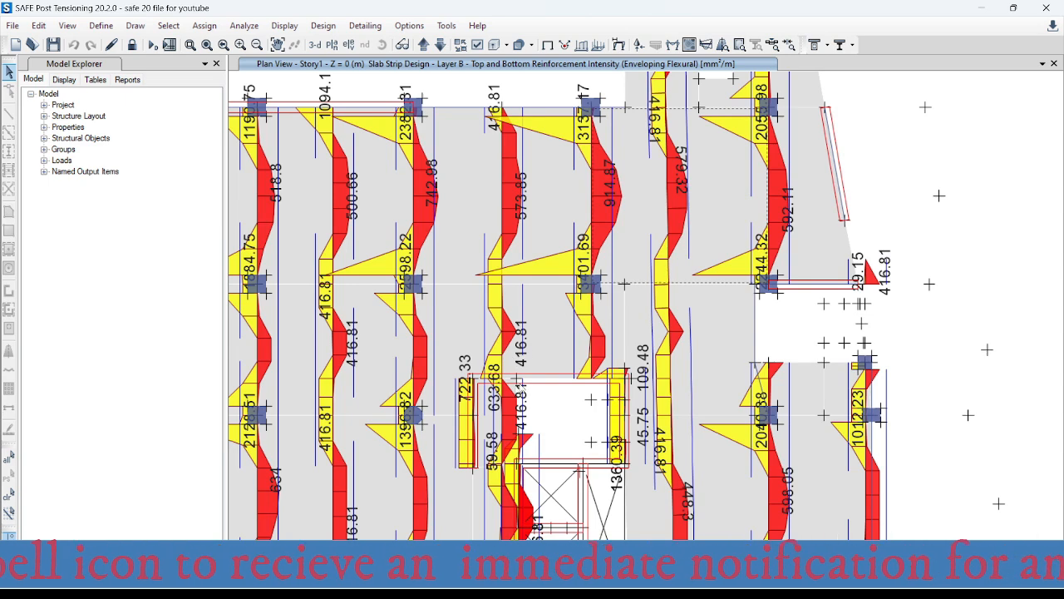
{"action": "scroll", "coordinate": [507, 292], "scroll_direction": "up", "scroll_amount": 3}
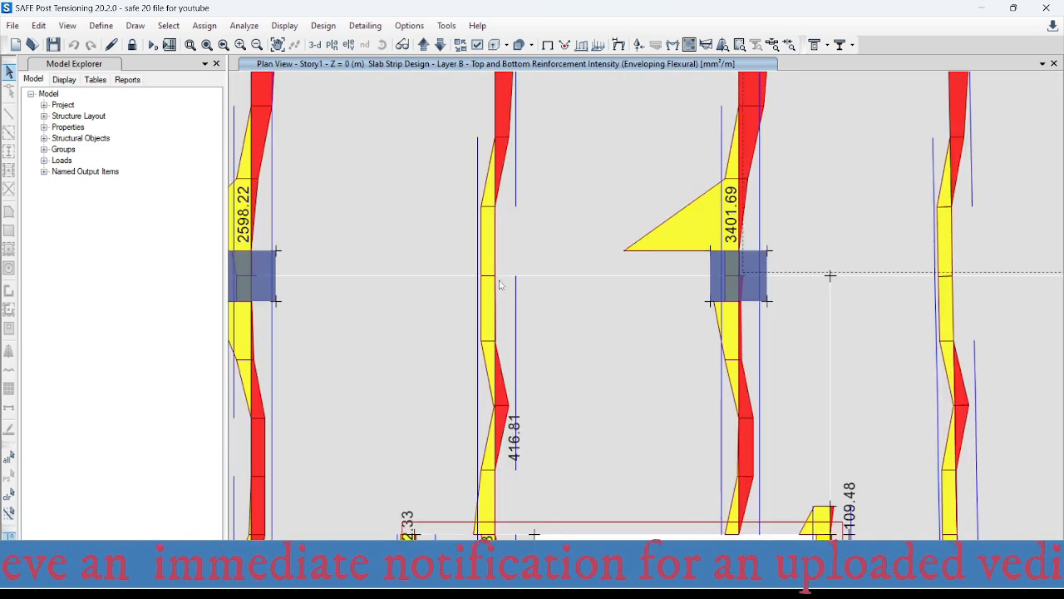
{"action": "mouse_move", "coordinate": [494, 279]}
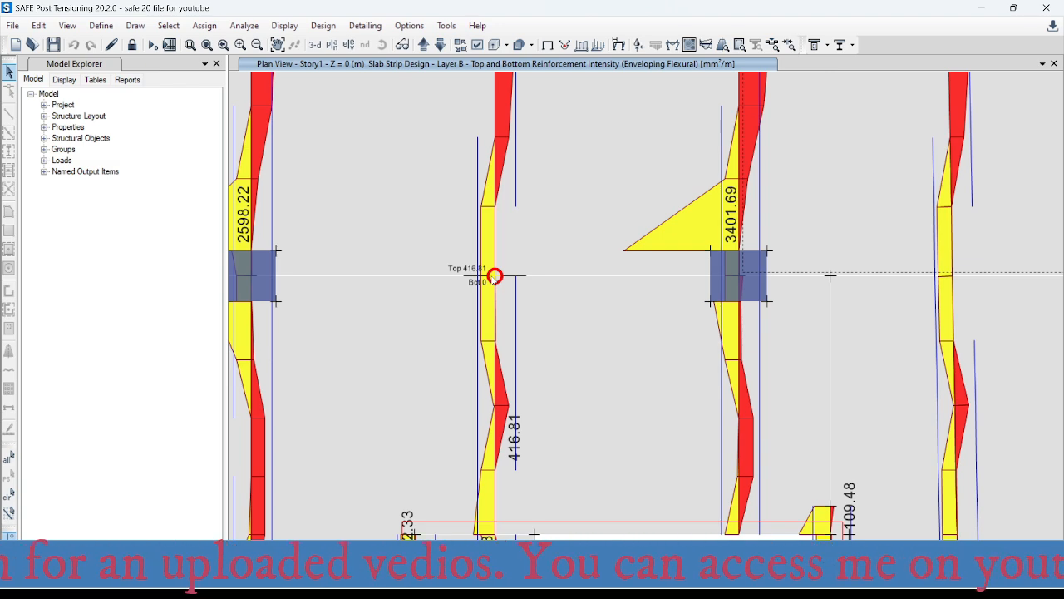
- Examine the top reinforcement intensity of the same middle strip beside the stair opening, from its upper to its lower edge
{"action": "scroll", "coordinate": [494, 277], "scroll_direction": "down", "scroll_amount": 3}
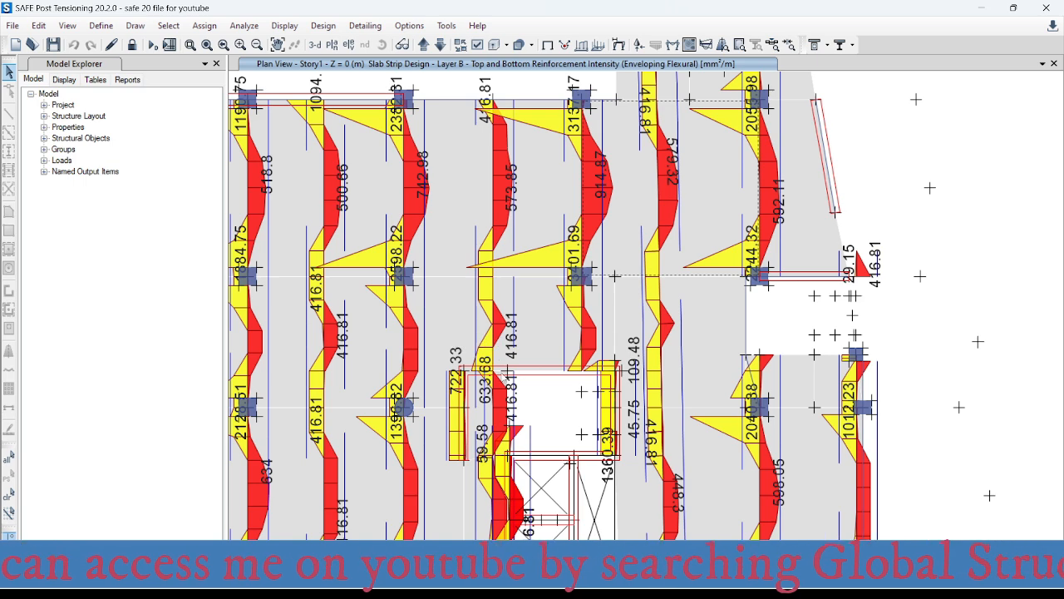
{"action": "scroll", "coordinate": [504, 374], "scroll_direction": "up", "scroll_amount": 2}
{"action": "middle_click_drag", "start_coordinate": [513, 368], "coordinate": [531, 284]}
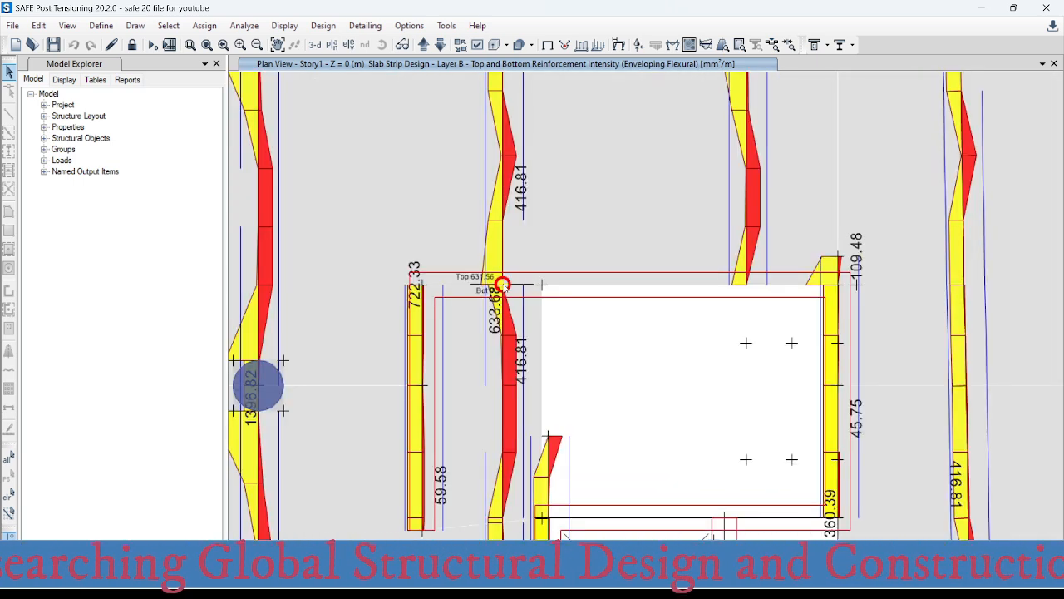
{"action": "scroll", "coordinate": [502, 283], "scroll_direction": "down", "scroll_amount": 3}
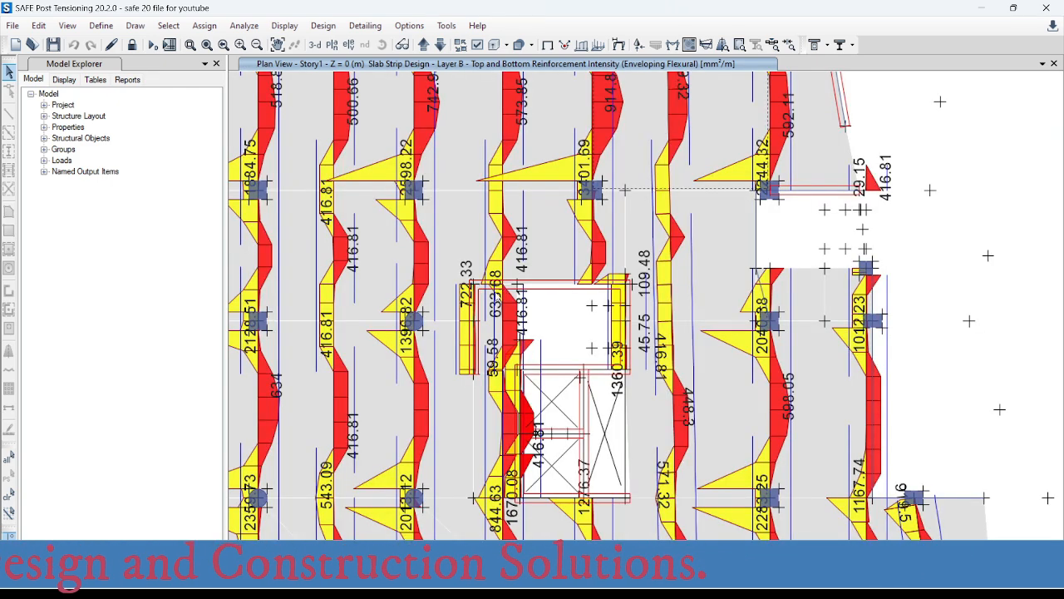
{"action": "scroll", "coordinate": [497, 367], "scroll_direction": "up", "scroll_amount": 3}
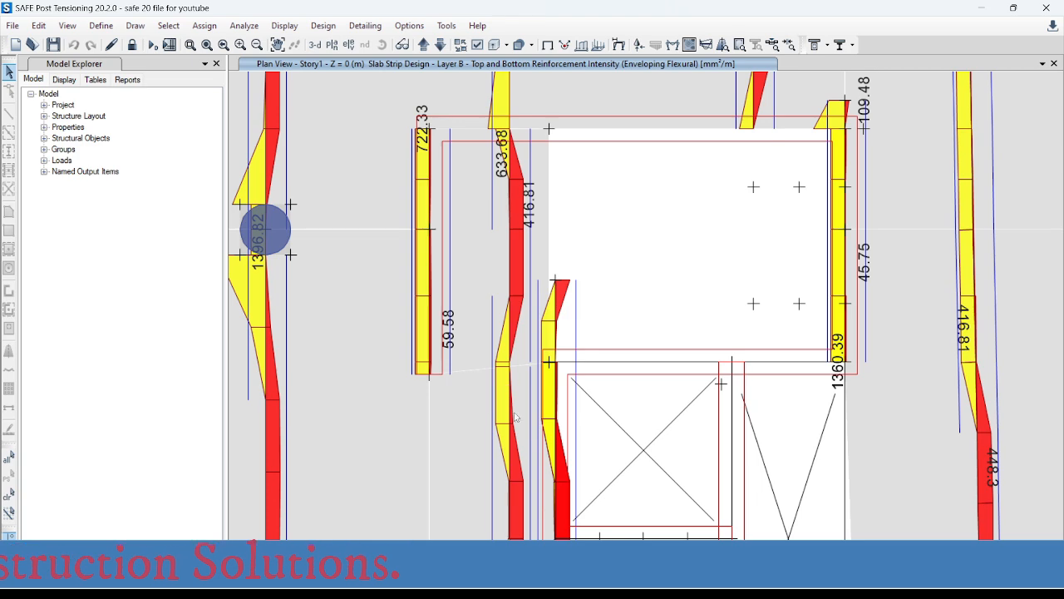
{"action": "mouse_move", "coordinate": [510, 399]}
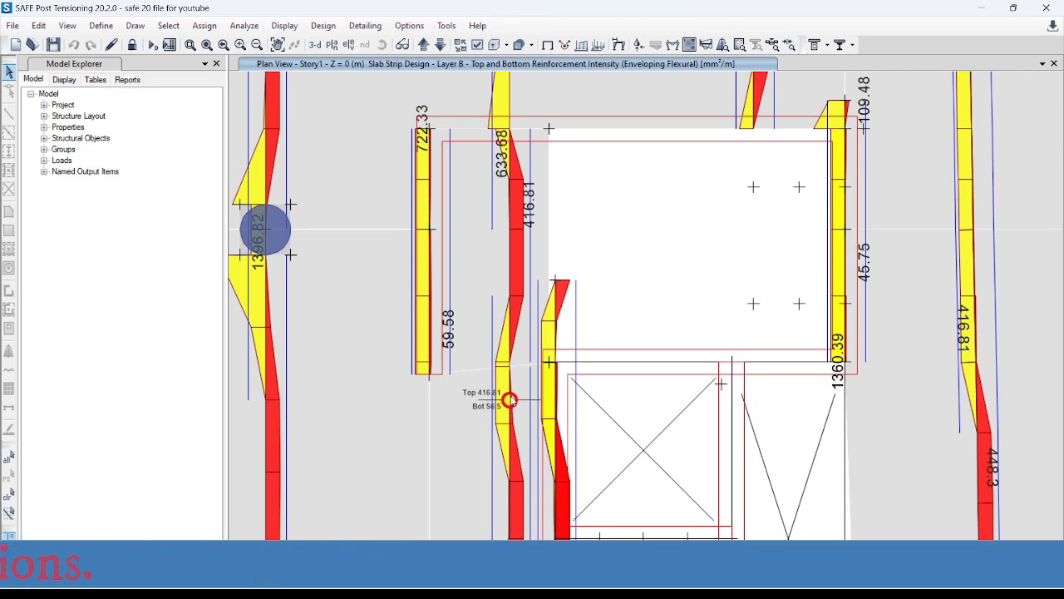
{"action": "scroll", "coordinate": [513, 353], "scroll_direction": "down", "scroll_amount": 3}
- Examine the strip's top reinforcement intensity beside the shaft openings and at the column axis along their lower edge
{"action": "mouse_move", "coordinate": [509, 478]}
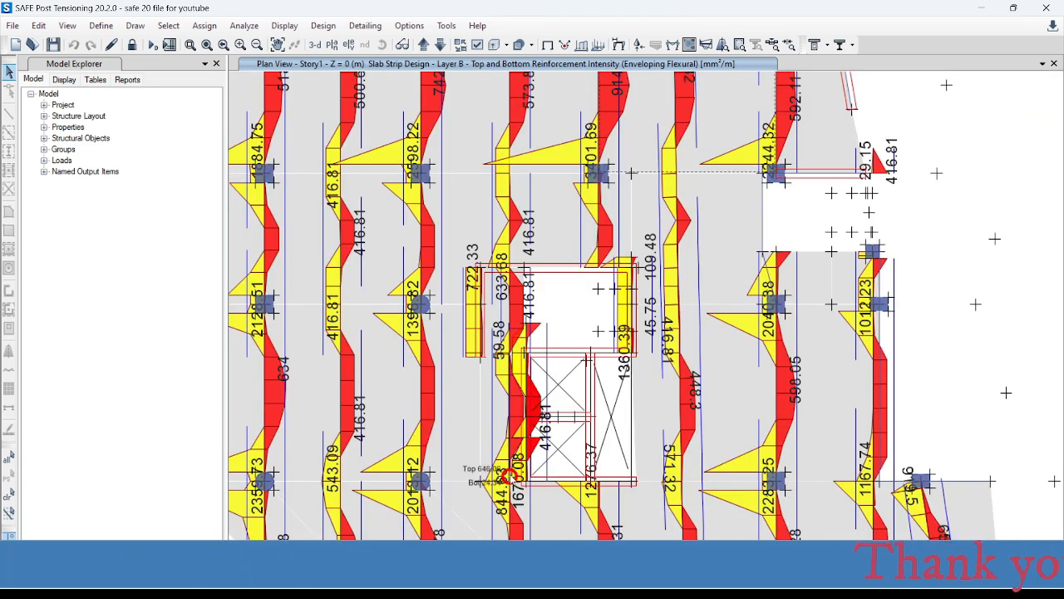
{"action": "scroll", "coordinate": [509, 478], "scroll_direction": "up", "scroll_amount": 3}
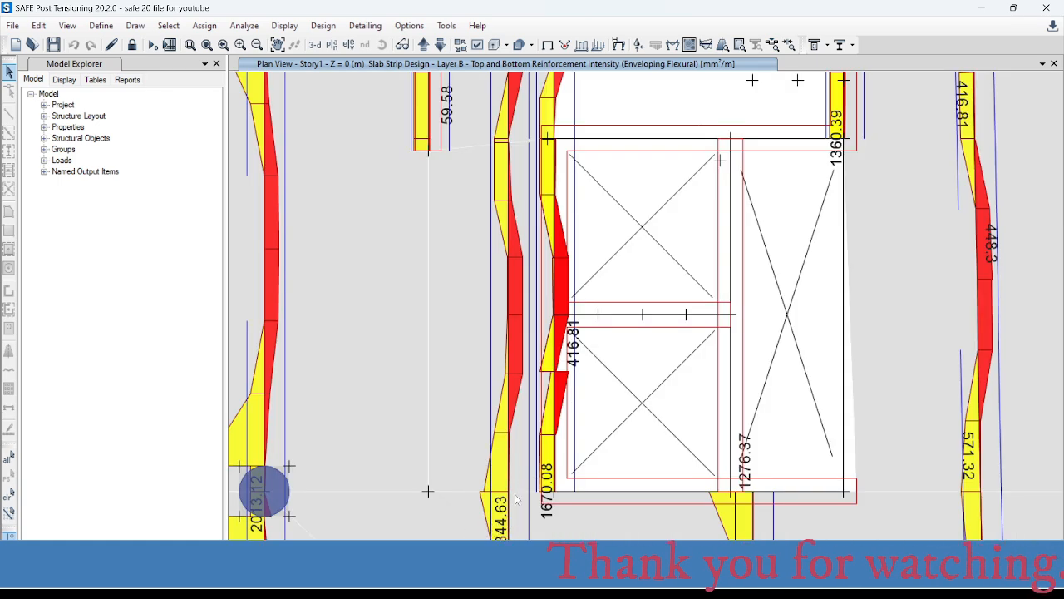
{"action": "scroll", "coordinate": [504, 357], "scroll_direction": "down", "scroll_amount": 6}
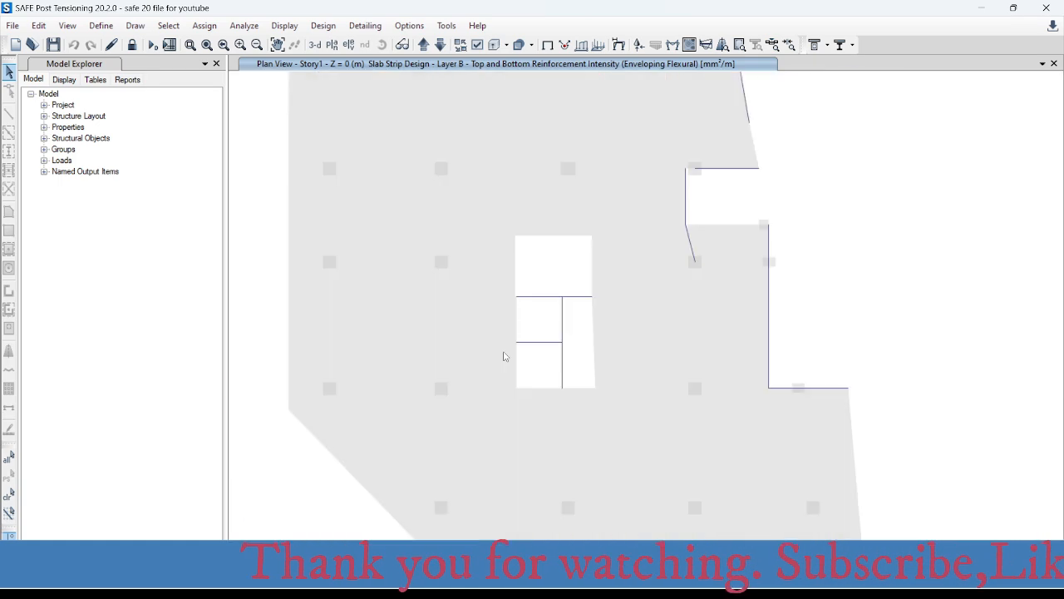
{"action": "scroll", "coordinate": [508, 472], "scroll_direction": "up", "scroll_amount": 3}
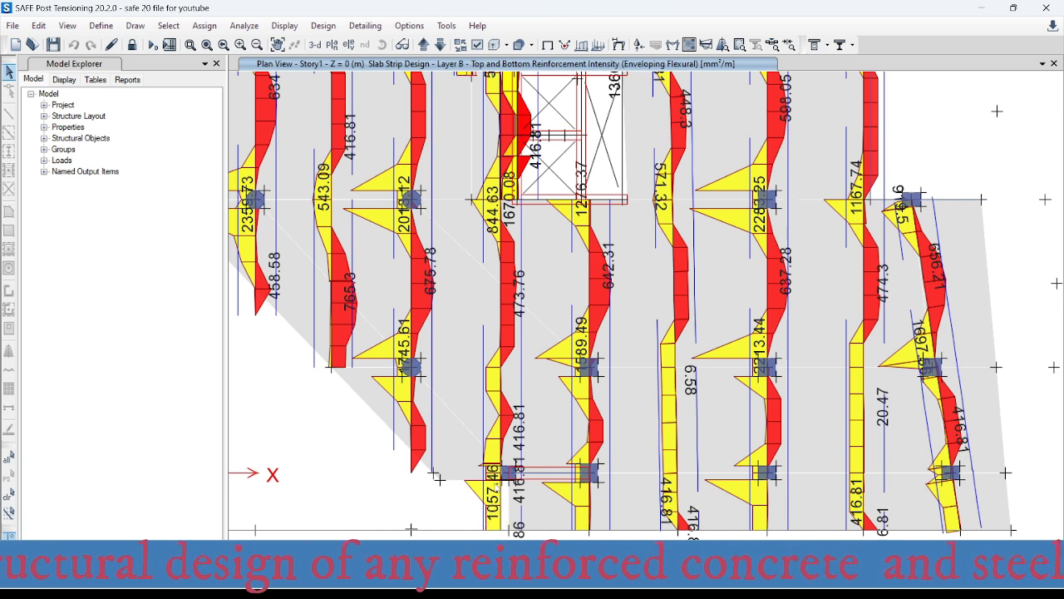
{"action": "scroll", "coordinate": [517, 247], "scroll_direction": "down", "scroll_amount": 1}
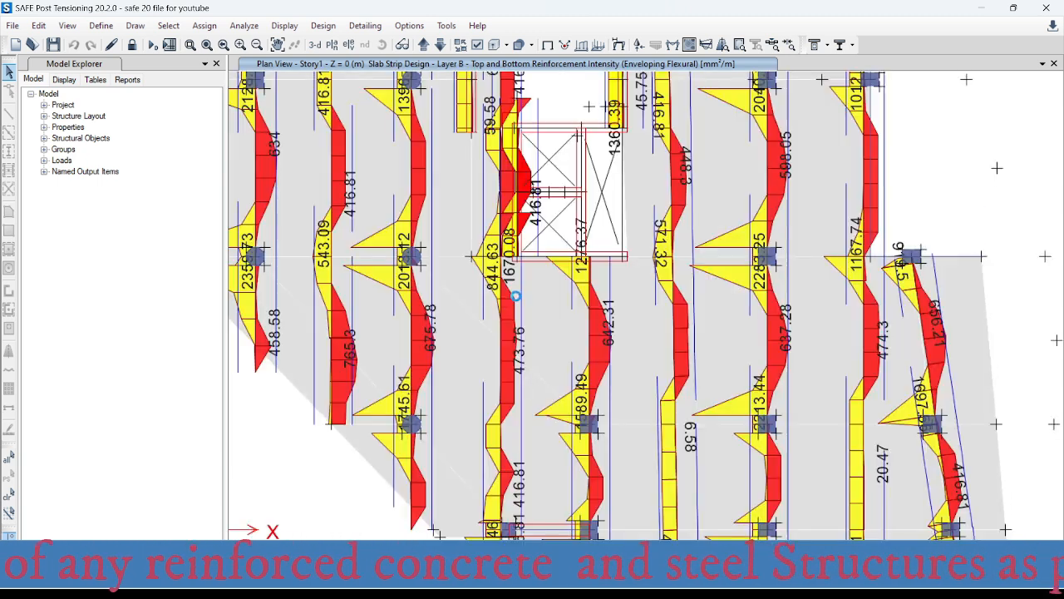
{"action": "scroll", "coordinate": [514, 293], "scroll_direction": "up", "scroll_amount": 3}
{"action": "mouse_move", "coordinate": [489, 269]}
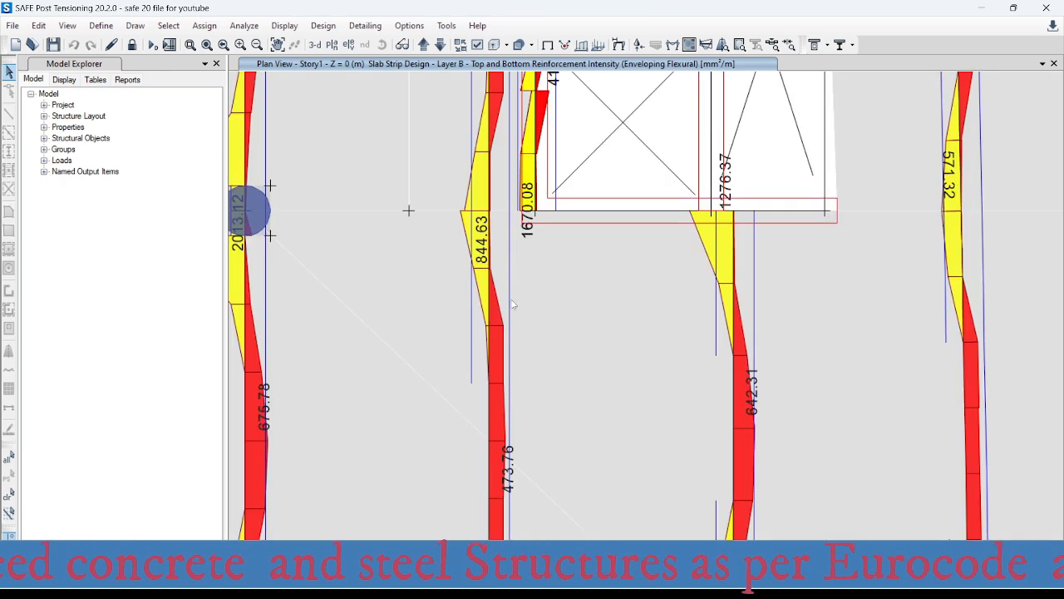
{"action": "scroll", "coordinate": [508, 347], "scroll_direction": "down", "scroll_amount": 2}
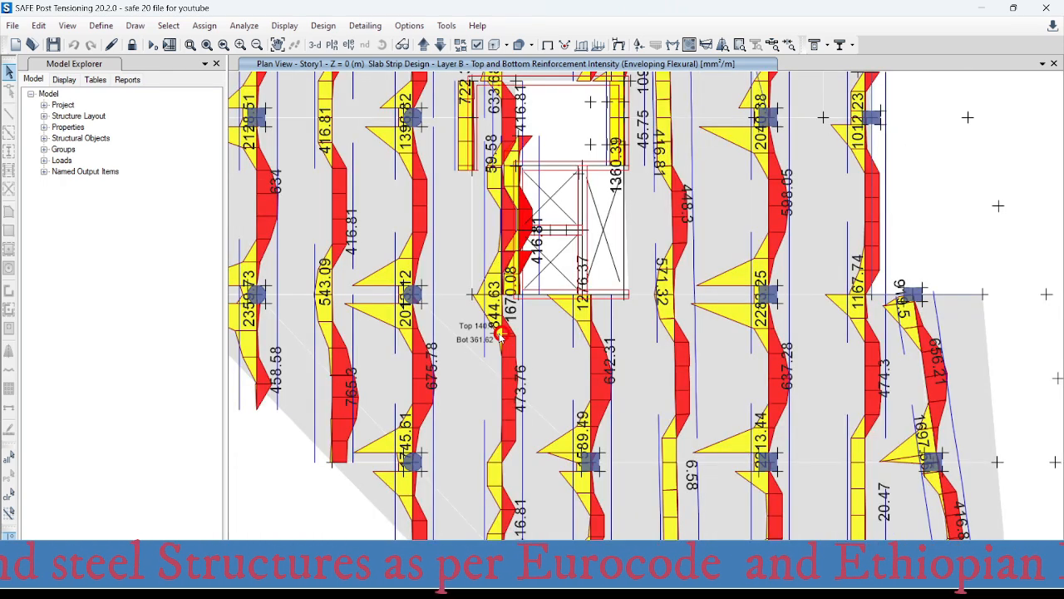
- Recheck the middle strip's top reinforcement intensity at axis 2, above the stair opening
{"action": "scroll", "coordinate": [504, 336], "scroll_direction": "down", "scroll_amount": 2}
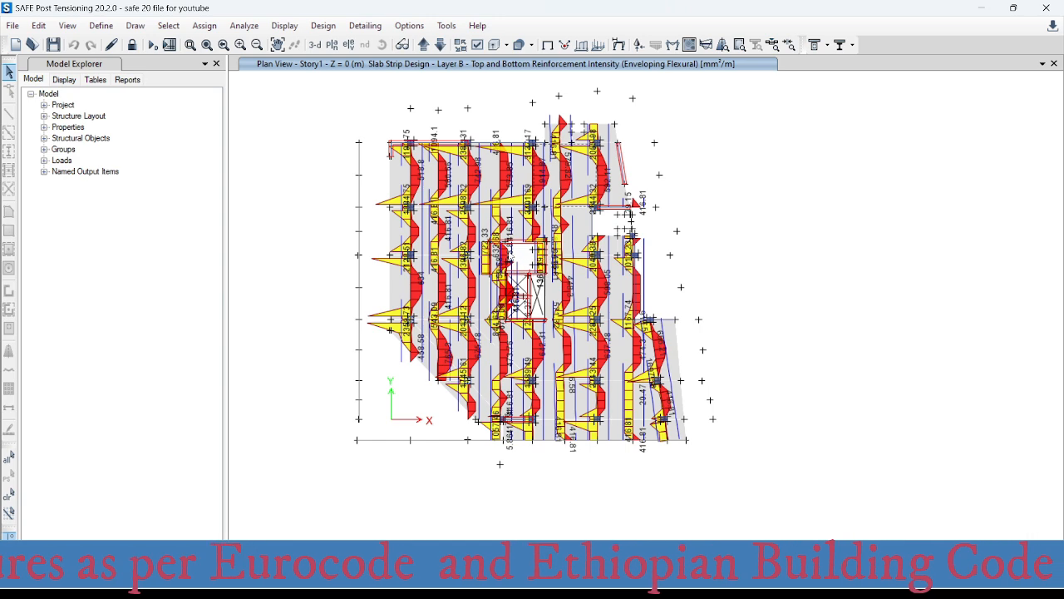
{"action": "scroll", "coordinate": [504, 334], "scroll_direction": "up", "scroll_amount": 3}
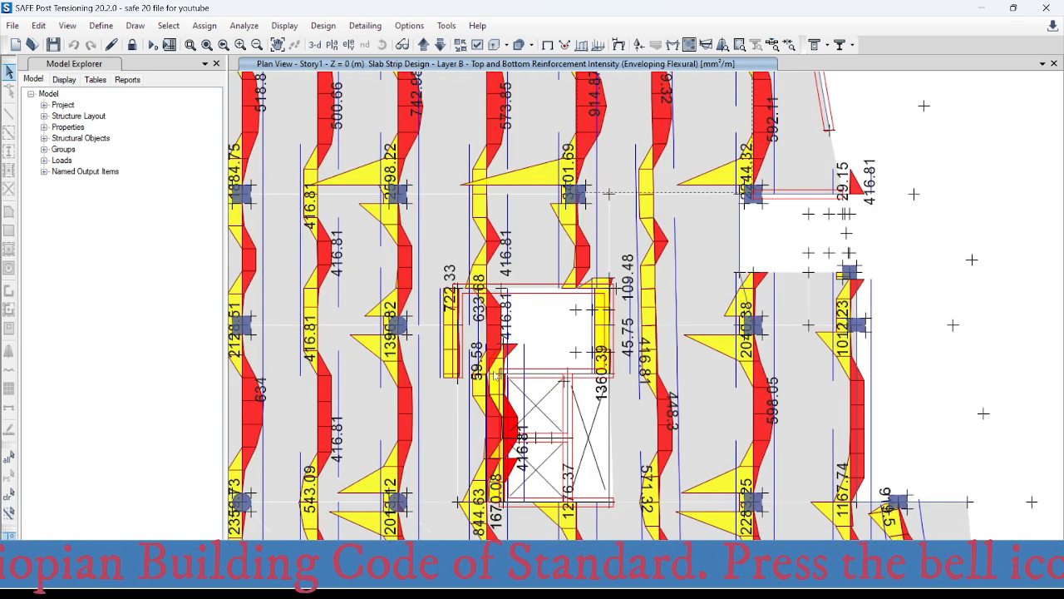
{"action": "middle_click_drag", "start_coordinate": [501, 280], "coordinate": [504, 367]}
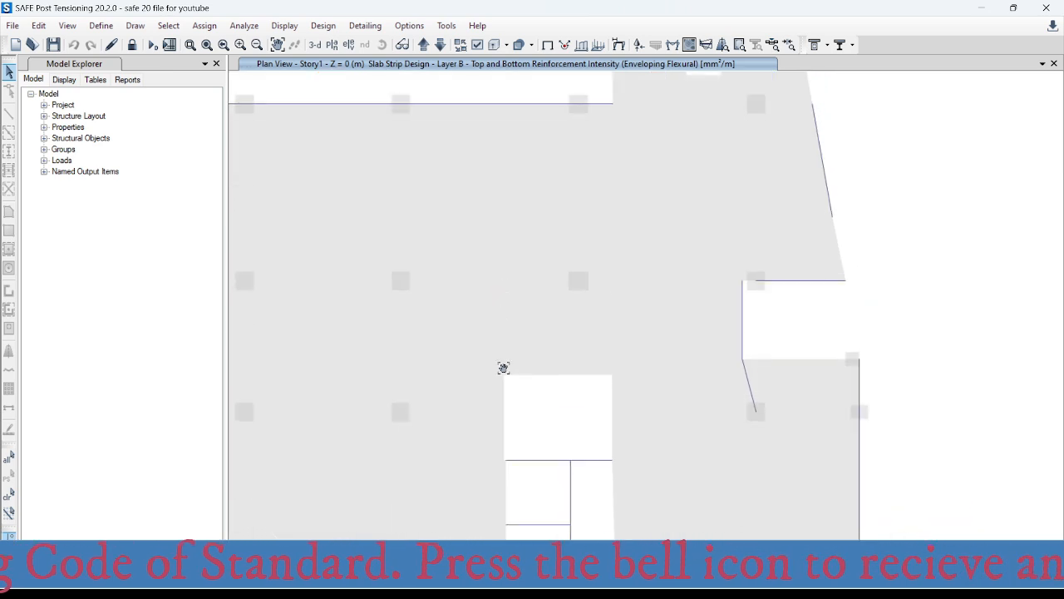
{"action": "mouse_move", "coordinate": [489, 285]}
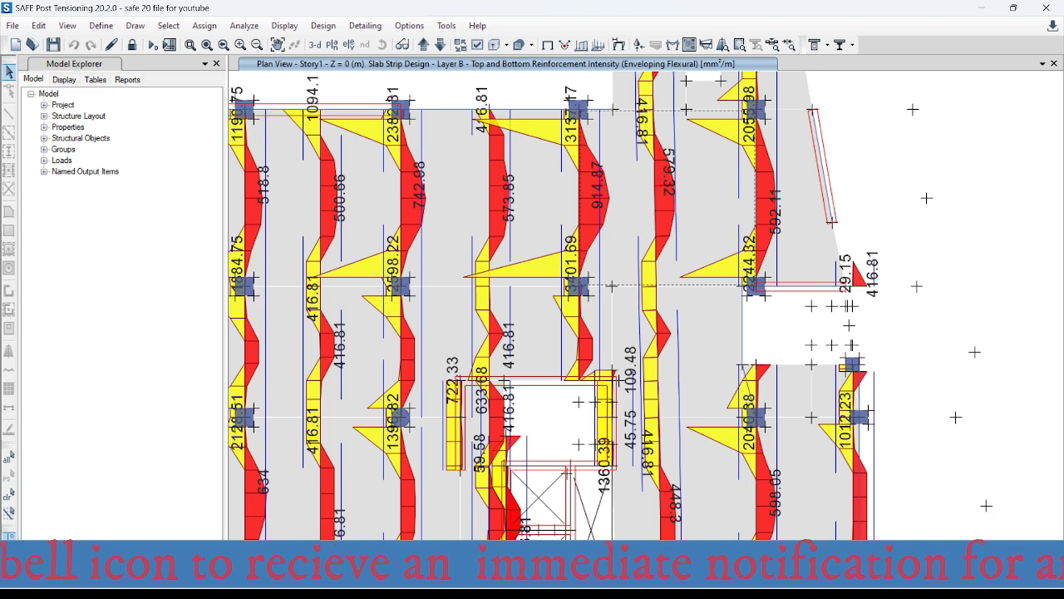
- Switch to AutoCAD and change the middle-strip top bar label at axis 2, above the stair, to Ø12@200--7990
{"action": "left_click", "coordinate": [682, 582]}
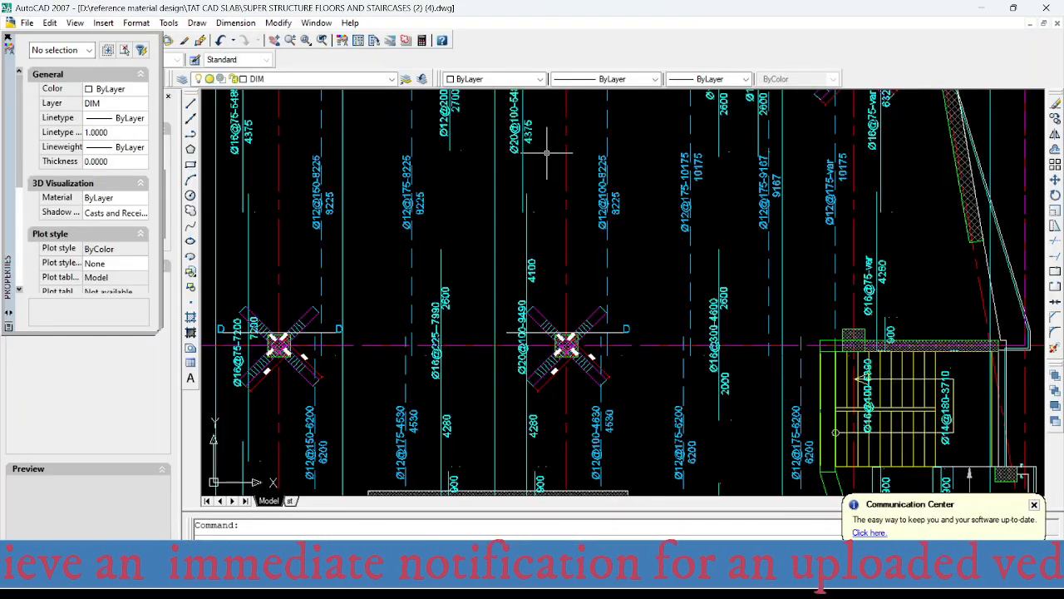
{"action": "scroll", "coordinate": [546, 153], "scroll_direction": "down", "scroll_amount": 2}
{"action": "middle_click_drag", "start_coordinate": [540, 176], "coordinate": [507, 334]}
{"action": "scroll", "coordinate": [465, 289], "scroll_direction": "up", "scroll_amount": 3}
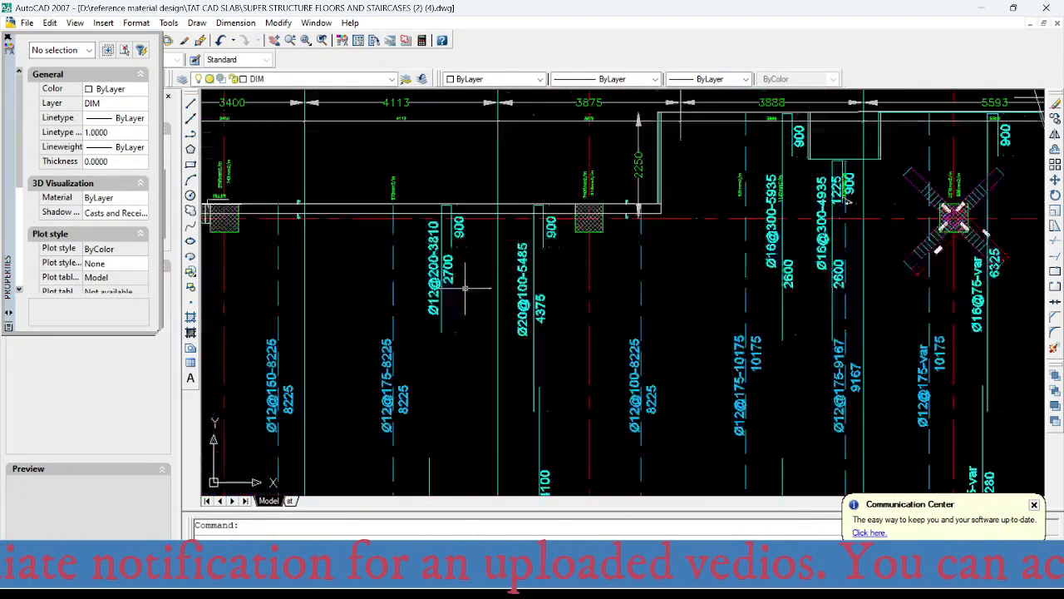
{"action": "middle_click_drag", "start_coordinate": [457, 307], "coordinate": [480, 115]}
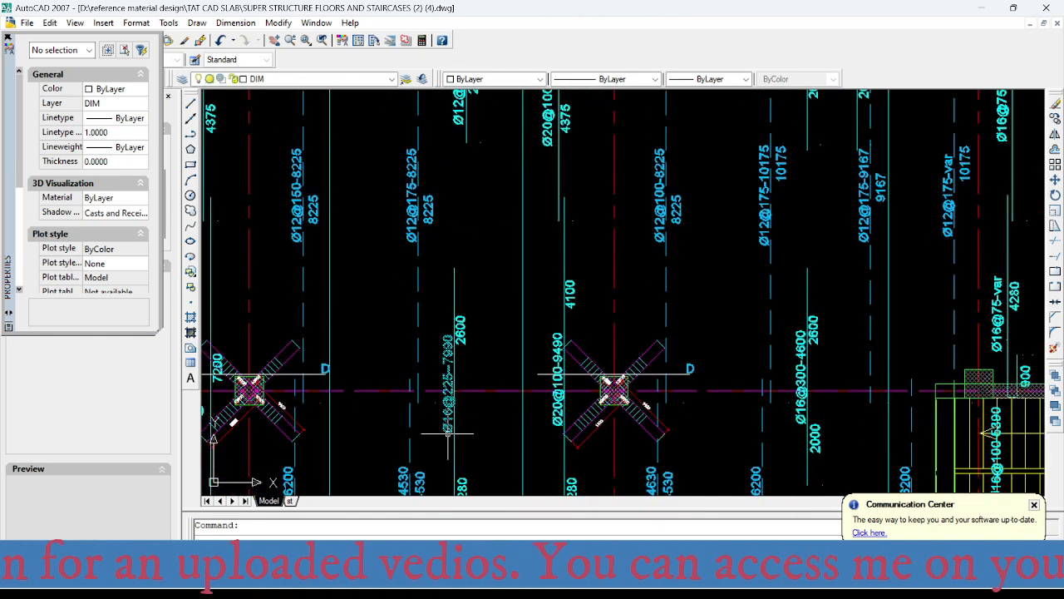
{"action": "scroll", "coordinate": [448, 432], "scroll_direction": "up", "scroll_amount": 3}
{"action": "left_click", "coordinate": [443, 390]}
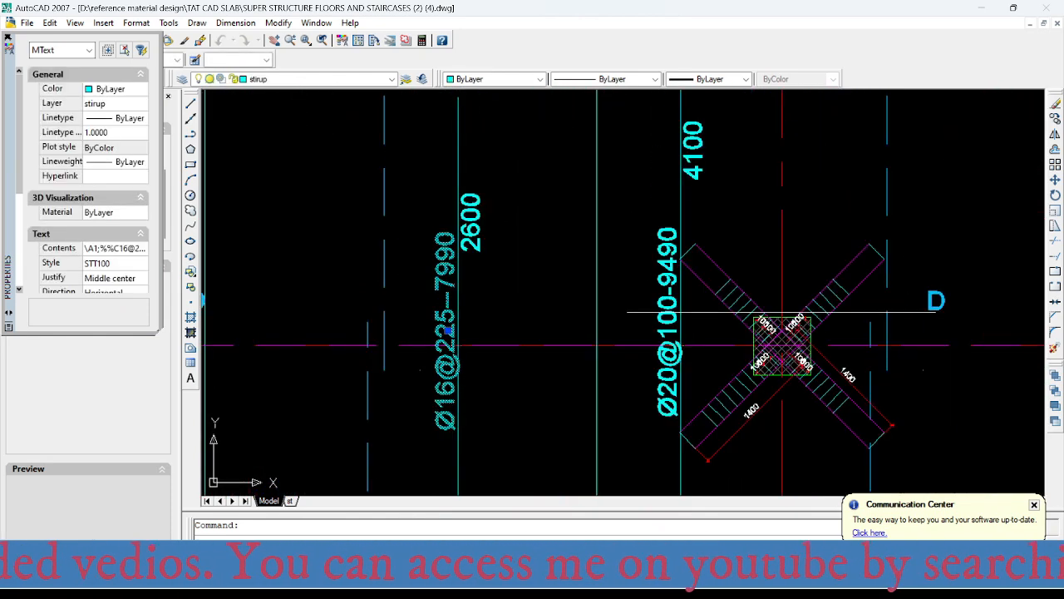
{"action": "double_click", "coordinate": [443, 364]}
{"action": "left_click_drag", "start_coordinate": [403, 328], "coordinate": [464, 331]}
{"action": "type", "text": "200"}
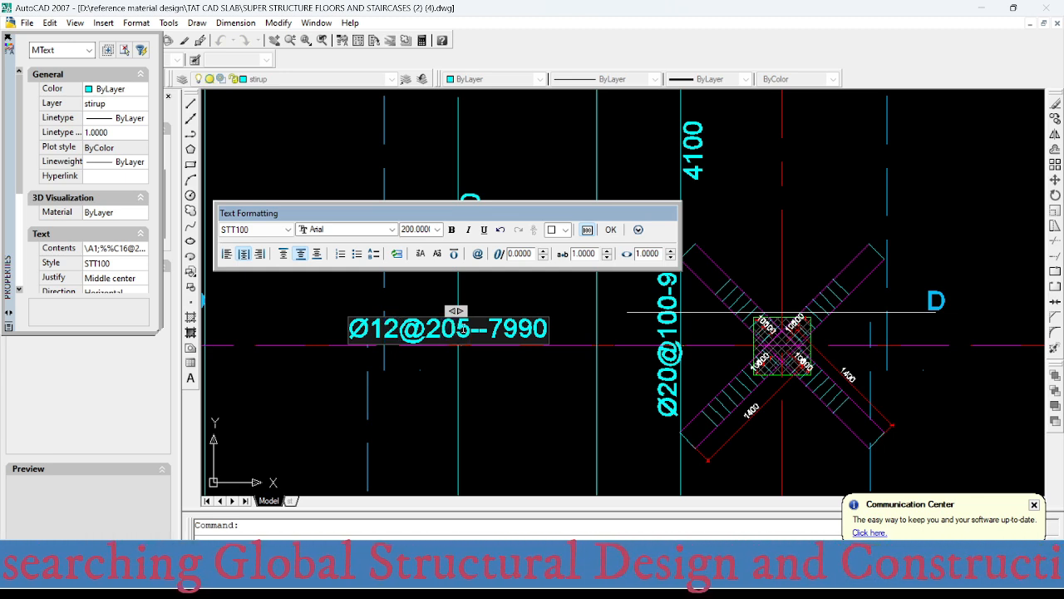
{"action": "key", "text": "Delete"}
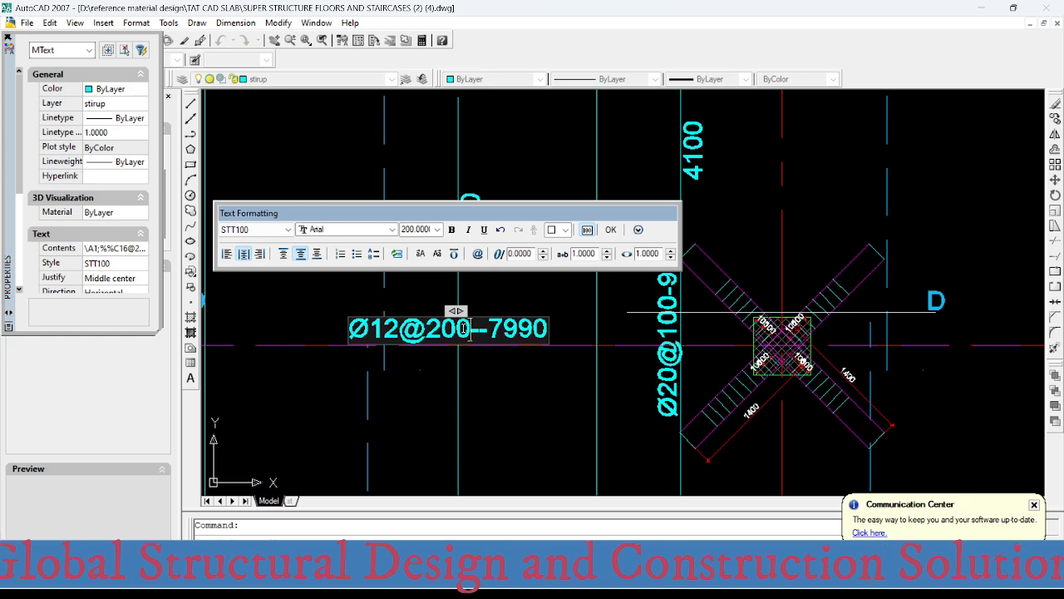
{"action": "left_click", "coordinate": [477, 375]}
- Switch to SAFE and examine the middle strip's top reinforcement intensity at the stair opening's upper edge
{"action": "scroll", "coordinate": [478, 376], "scroll_direction": "down", "scroll_amount": 5}
{"action": "scroll", "coordinate": [469, 241], "scroll_direction": "up", "scroll_amount": 2}
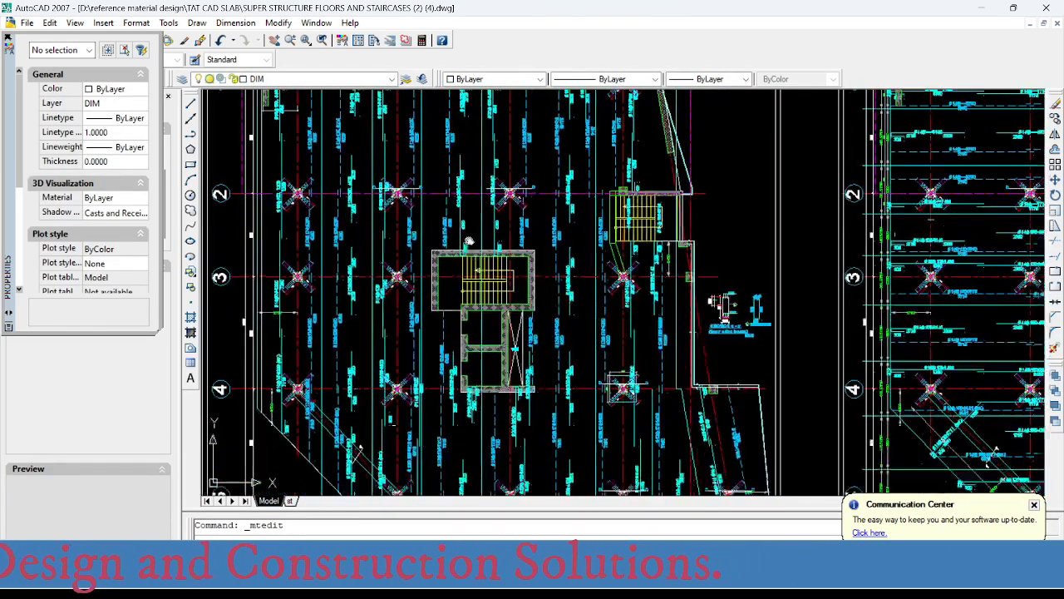
{"action": "scroll", "coordinate": [470, 242], "scroll_direction": "up", "scroll_amount": 2}
{"action": "scroll", "coordinate": [473, 314], "scroll_direction": "up", "scroll_amount": 1}
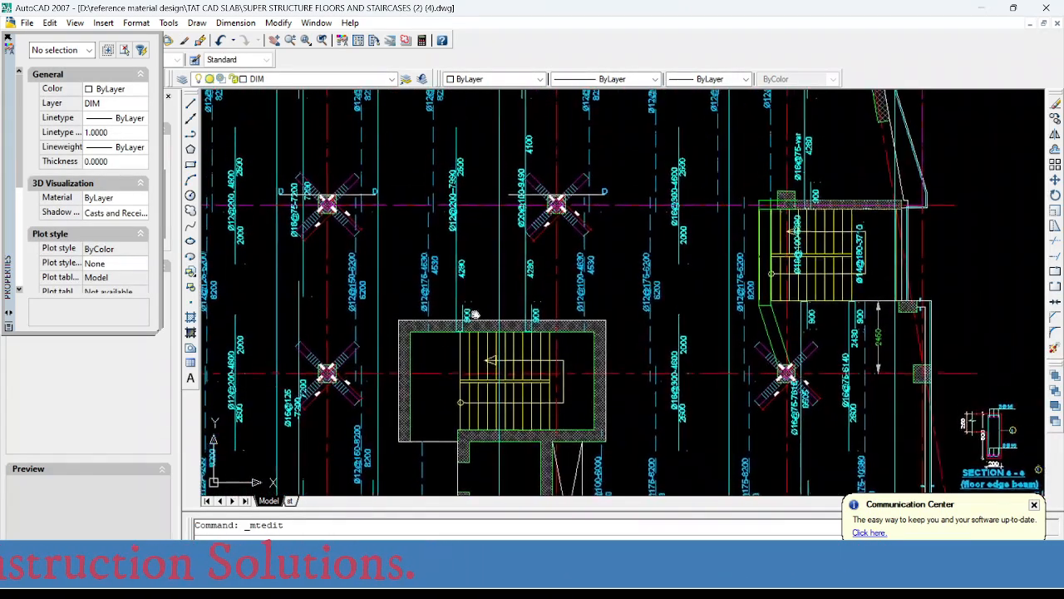
{"action": "middle_click_drag", "start_coordinate": [473, 314], "coordinate": [470, 263]}
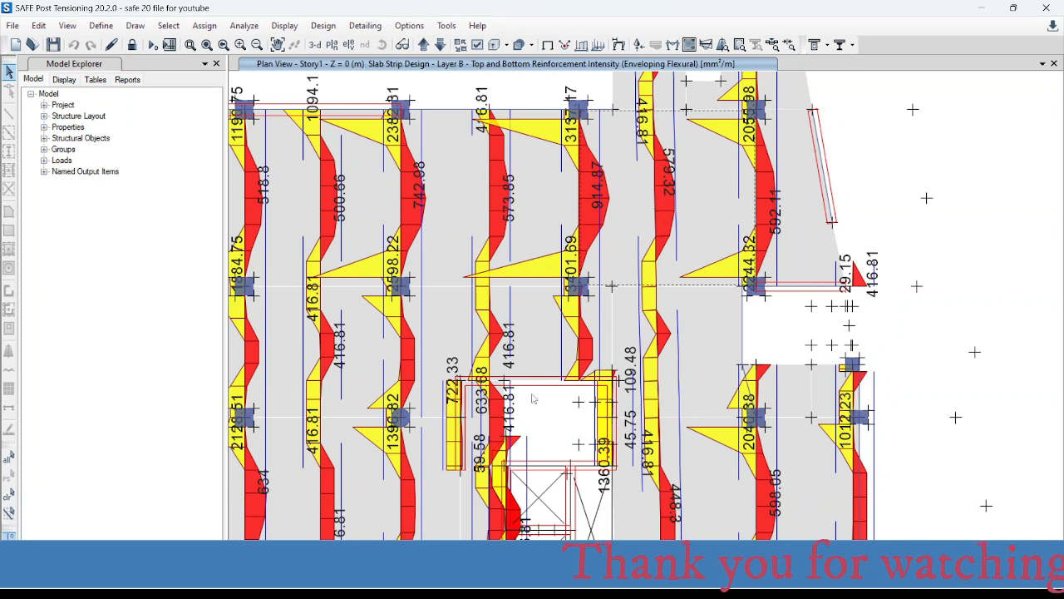
{"action": "scroll", "coordinate": [474, 387], "scroll_direction": "up", "scroll_amount": 3}
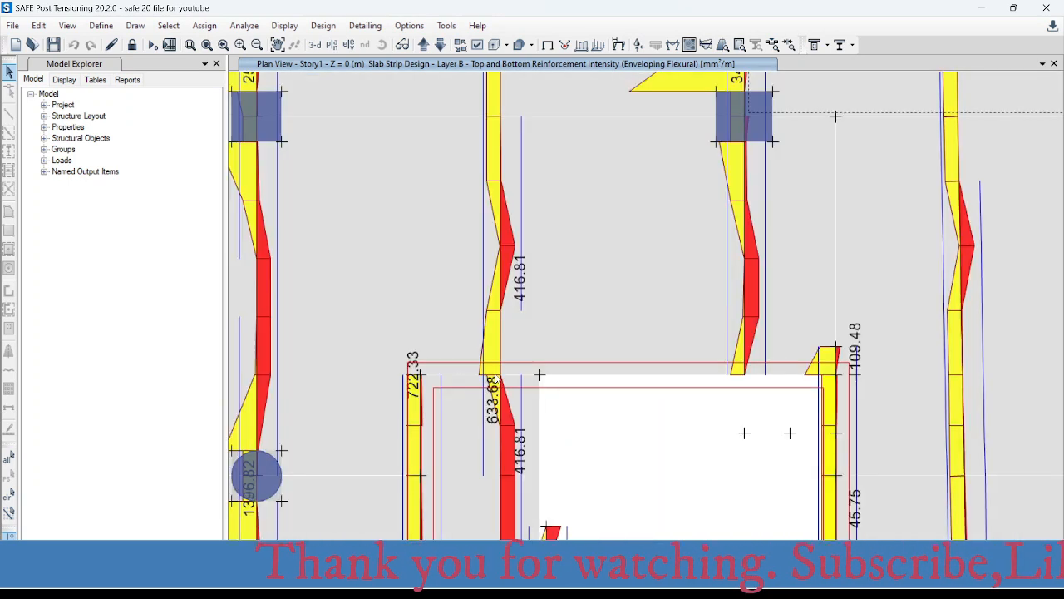
{"action": "left_click", "coordinate": [501, 371]}
{"action": "scroll", "coordinate": [501, 374], "scroll_direction": "up", "scroll_amount": 2}
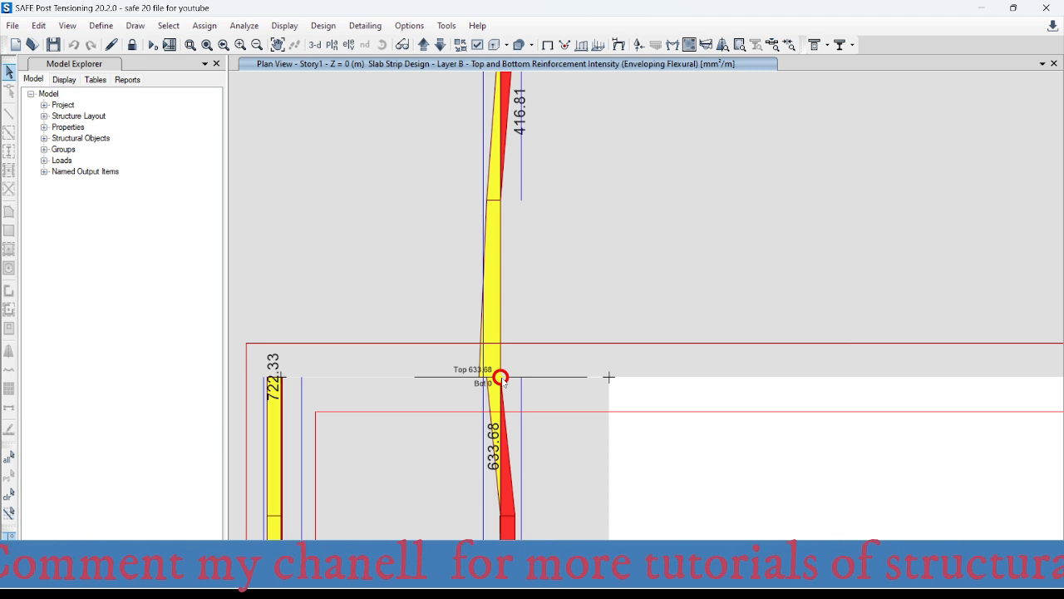
{"action": "scroll", "coordinate": [500, 377], "scroll_direction": "down", "scroll_amount": 2}
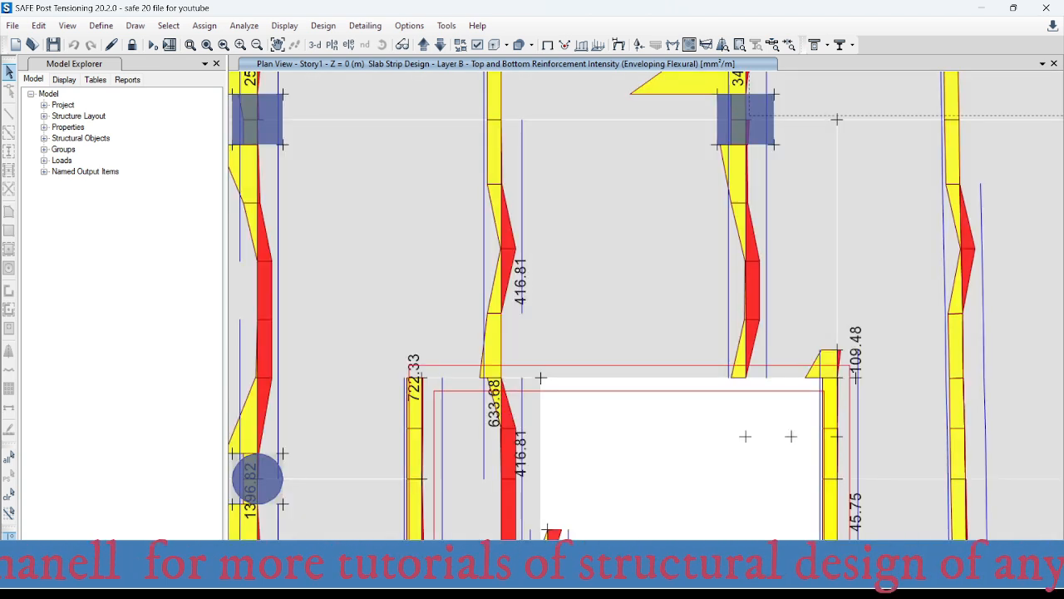
- Switch to the Excel bar spacing workbook and enter an area of 640 mm² for the bars-per-metre table
{"action": "left_click", "coordinate": [655, 577]}
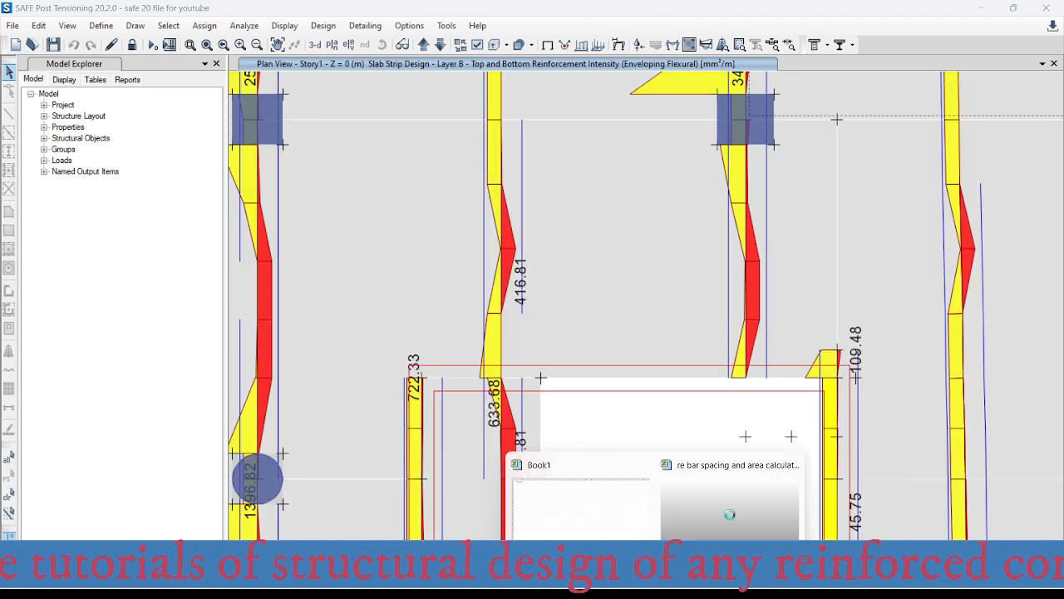
{"action": "left_click", "coordinate": [730, 503]}
{"action": "left_click", "coordinate": [530, 327]}
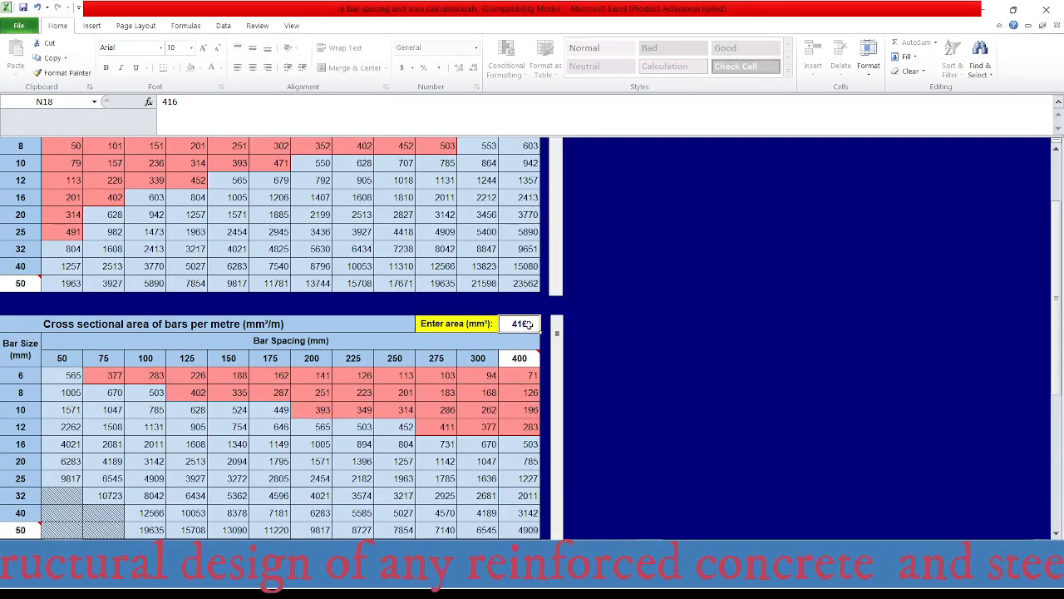
{"action": "type", "text": "640"}
{"action": "key", "text": "Return"}
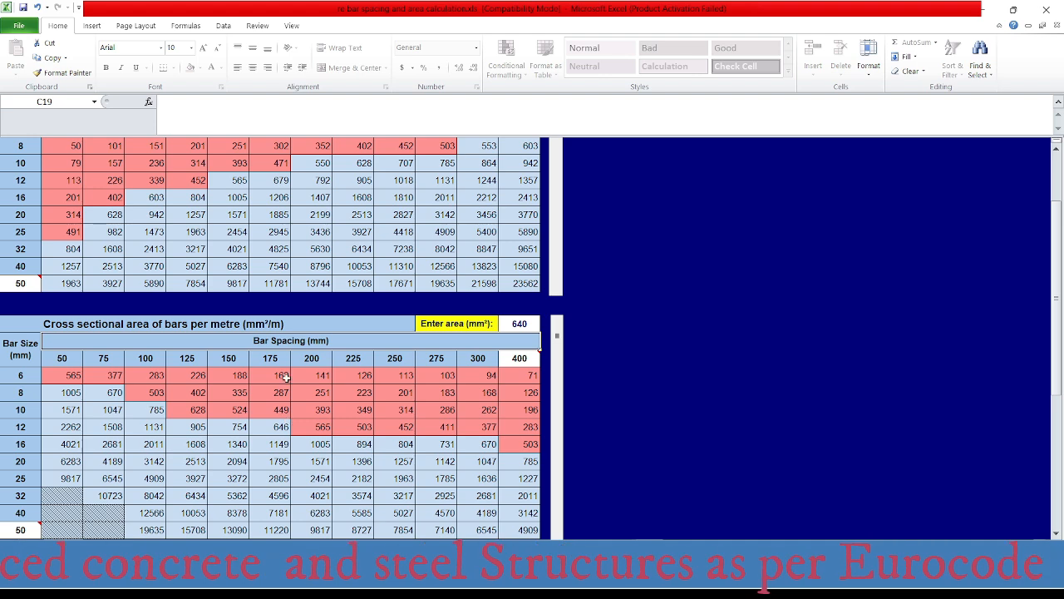
- Switch to AutoCAD and set the spacing in the middle-strip top bar label at axis 2 to 175, giving Ø12@175--7990
{"action": "left_click", "coordinate": [655, 583]}
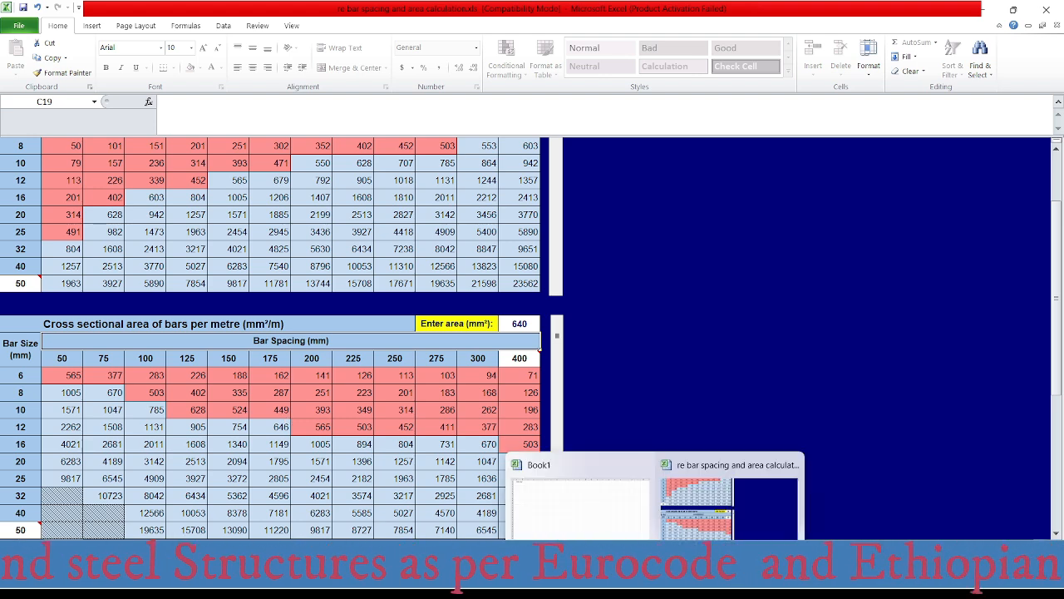
{"action": "left_click", "coordinate": [679, 583]}
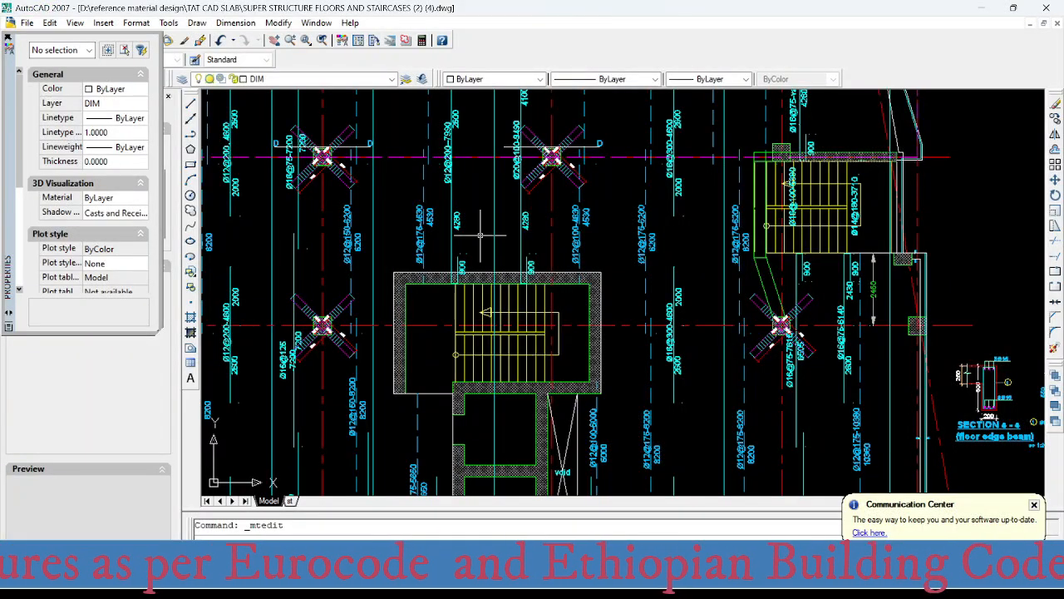
{"action": "middle_click_drag", "start_coordinate": [481, 259], "coordinate": [485, 271]}
{"action": "scroll", "coordinate": [485, 270], "scroll_direction": "up", "scroll_amount": 3}
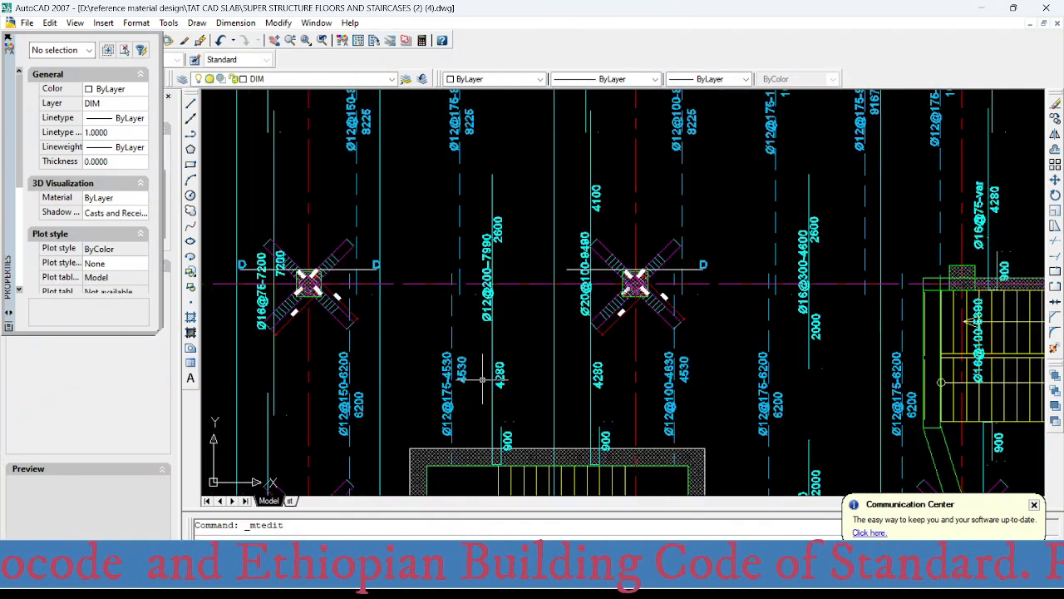
{"action": "scroll", "coordinate": [452, 436], "scroll_direction": "up", "scroll_amount": 2}
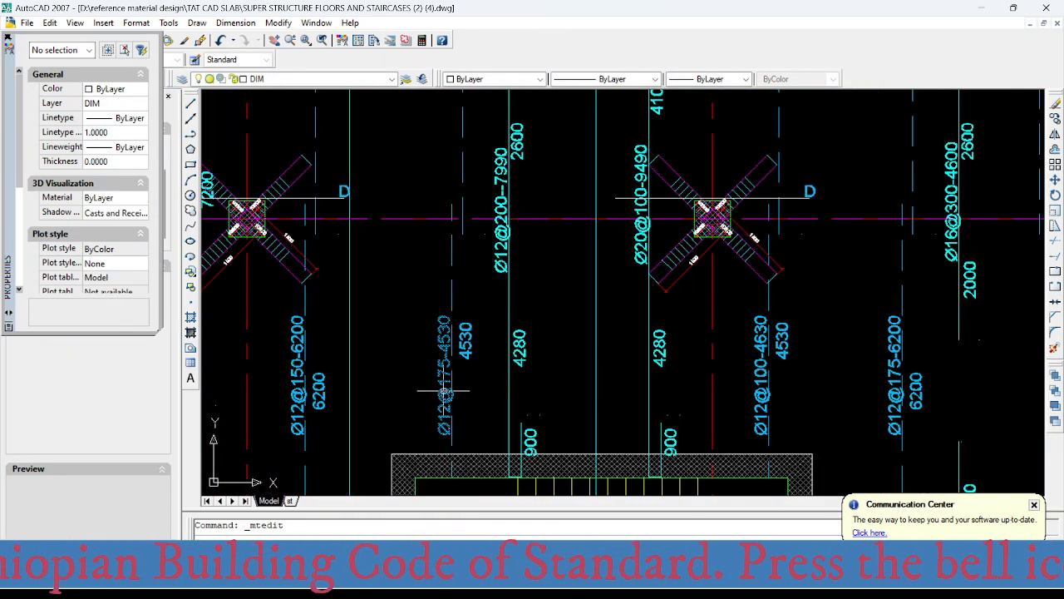
{"action": "scroll", "coordinate": [453, 431], "scroll_direction": "up", "scroll_amount": 2}
{"action": "scroll", "coordinate": [435, 406], "scroll_direction": "down", "scroll_amount": 3}
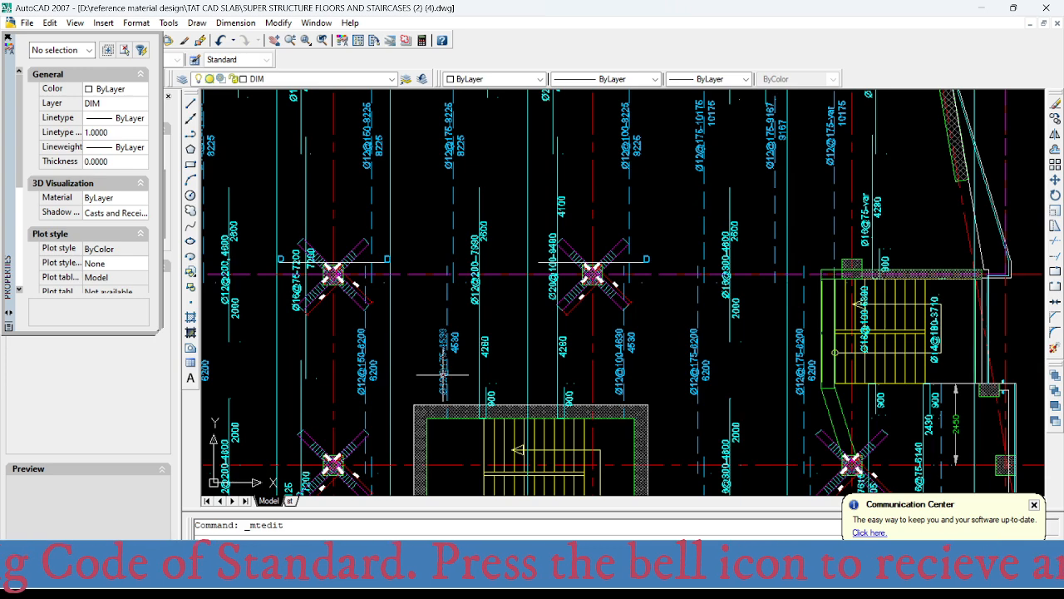
{"action": "scroll", "coordinate": [484, 404], "scroll_direction": "up", "scroll_amount": 2}
{"action": "middle_click_drag", "start_coordinate": [476, 224], "coordinate": [476, 327]}
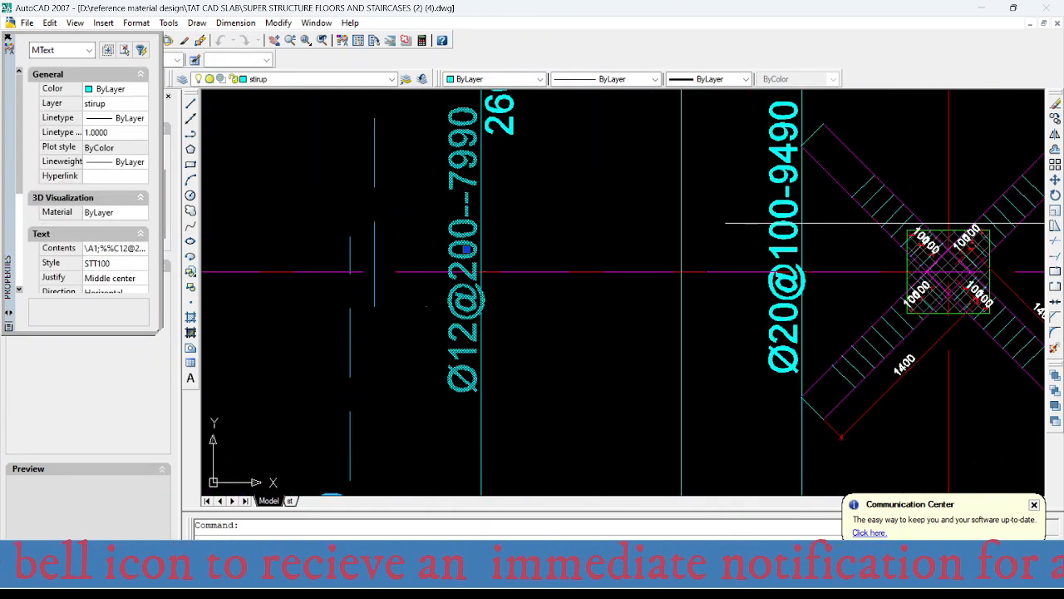
{"action": "left_click_drag", "start_coordinate": [435, 247], "coordinate": [499, 246]}
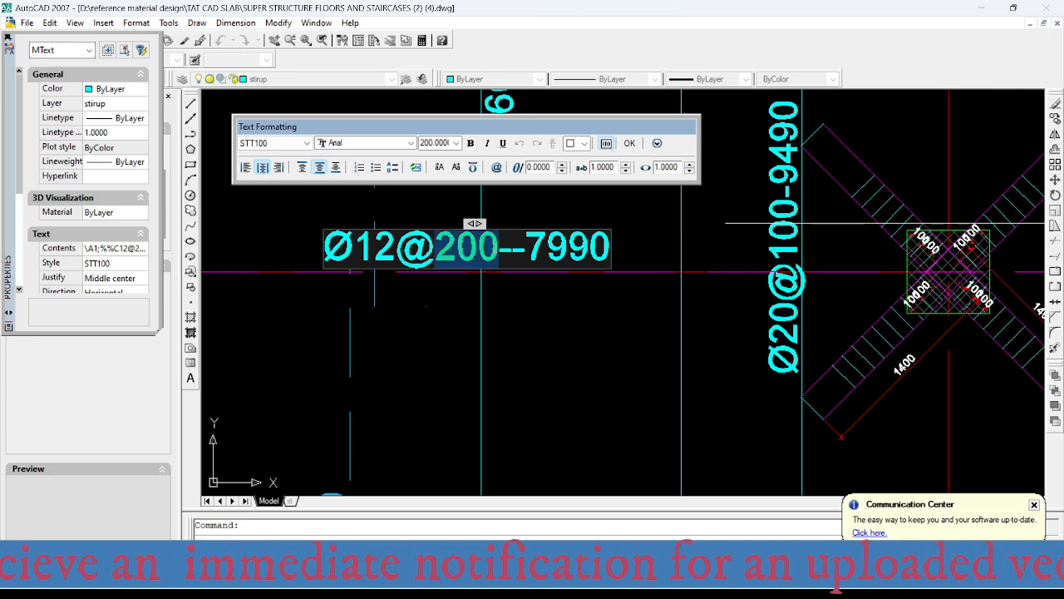
{"action": "type", "text": "175"}
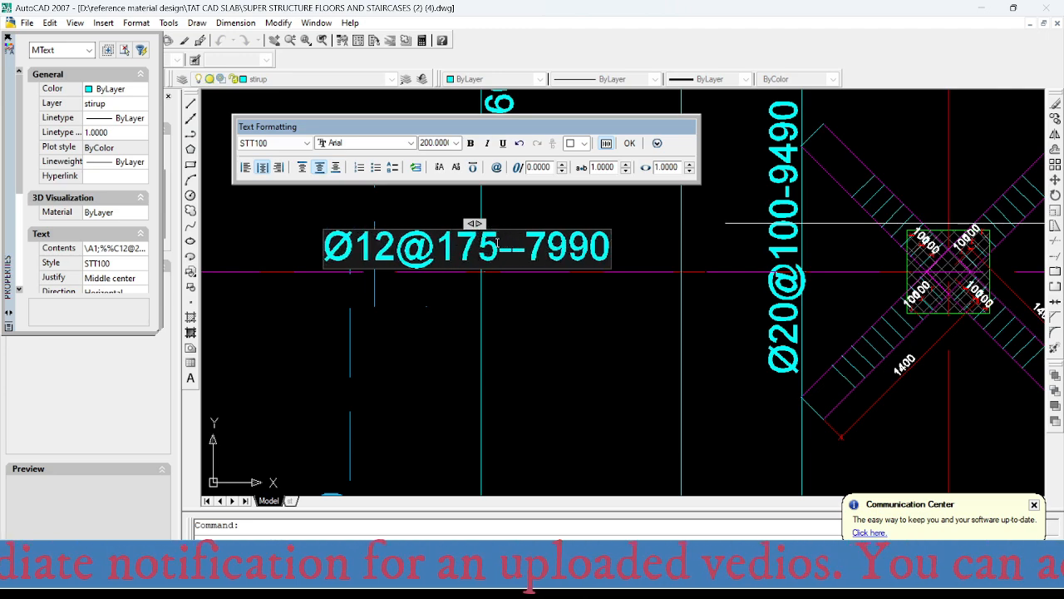
{"action": "key", "text": "ctrl+Return"}
- Examine the top bar labels around the stair and shaft openings, down to the shaft's lower edge at axis 4
{"action": "scroll", "coordinate": [492, 318], "scroll_direction": "up", "scroll_amount": 2}
{"action": "middle_click_drag", "start_coordinate": [470, 354], "coordinate": [483, 163]}
{"action": "middle_click_drag", "start_coordinate": [494, 299], "coordinate": [480, 169]}
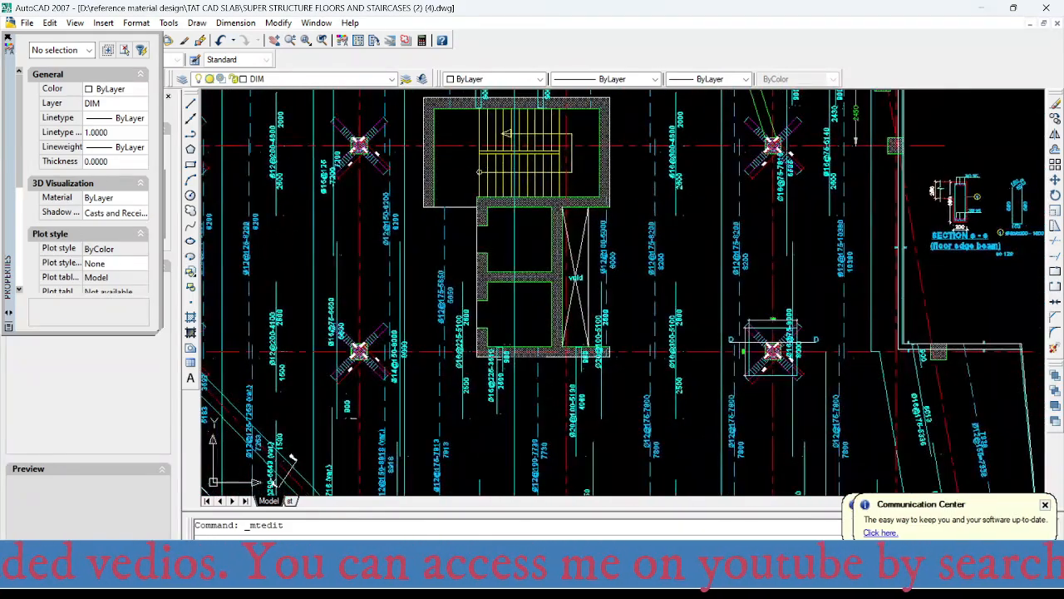
{"action": "middle_click_drag", "start_coordinate": [497, 227], "coordinate": [510, 468]}
{"action": "scroll", "coordinate": [509, 375], "scroll_direction": "down", "scroll_amount": 2}
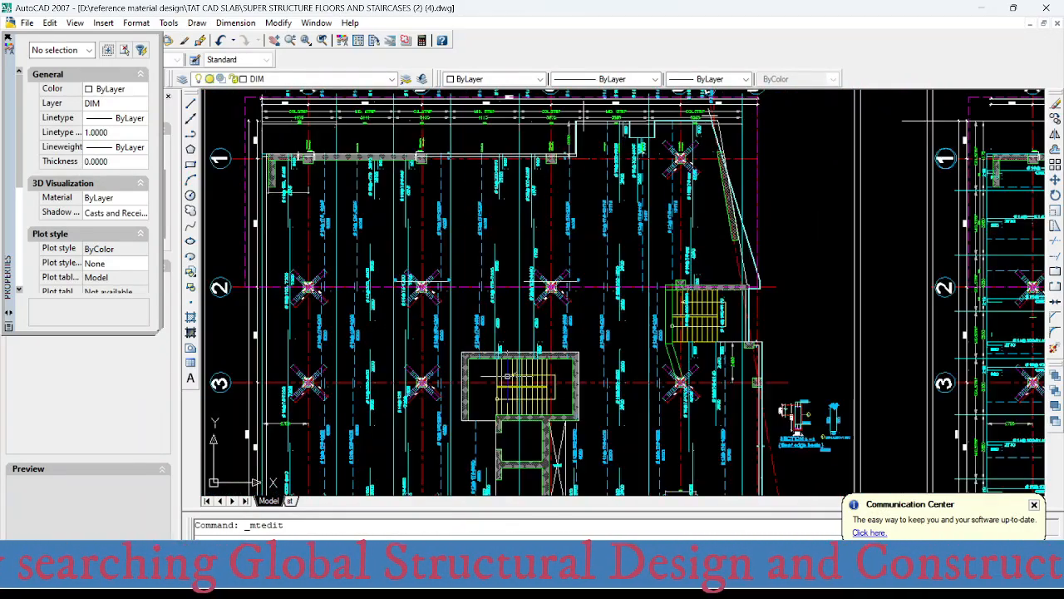
{"action": "middle_click_drag", "start_coordinate": [508, 378], "coordinate": [507, 185]}
{"action": "scroll", "coordinate": [505, 320], "scroll_direction": "up", "scroll_amount": 2}
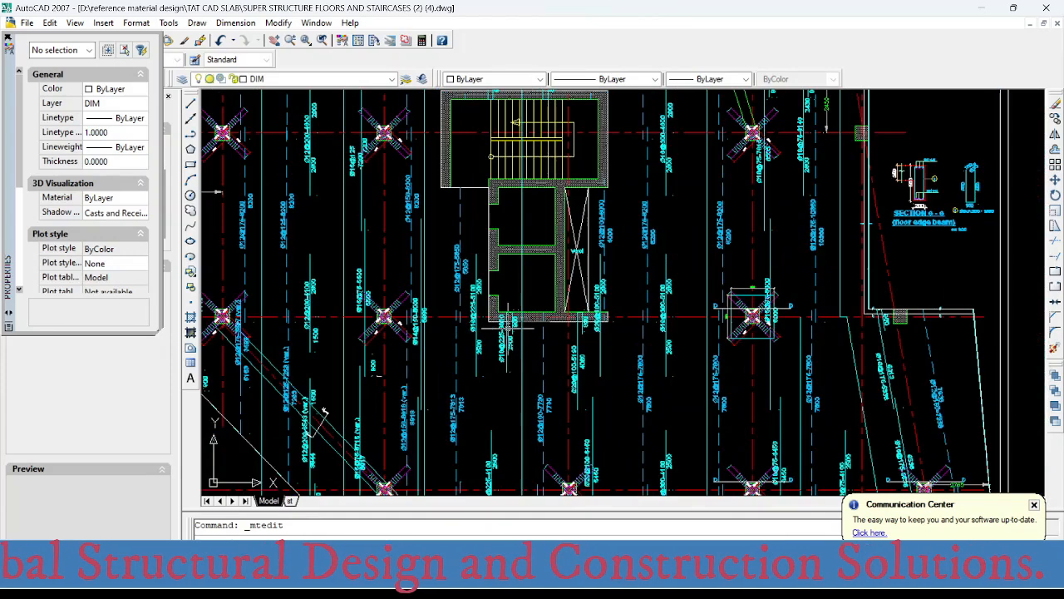
{"action": "scroll", "coordinate": [505, 320], "scroll_direction": "up", "scroll_amount": 2}
{"action": "scroll", "coordinate": [449, 316], "scroll_direction": "up", "scroll_amount": 2}
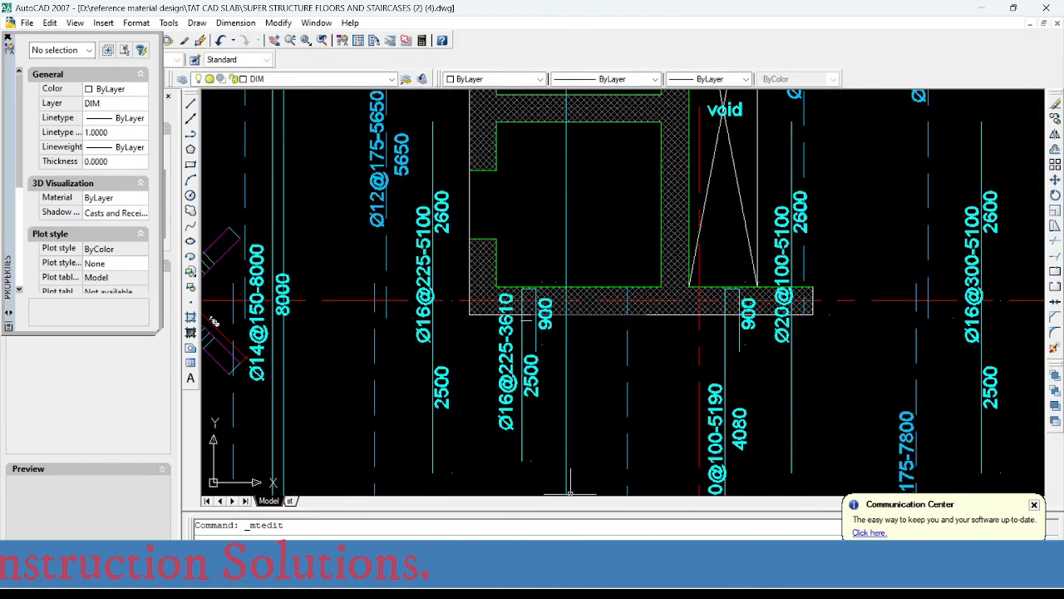
- Switch to SAFE and examine the strip reinforcement intensities beside the stair and shaft openings
{"action": "left_click", "coordinate": [801, 582]}
{"action": "scroll", "coordinate": [499, 310], "scroll_direction": "down", "scroll_amount": 4}
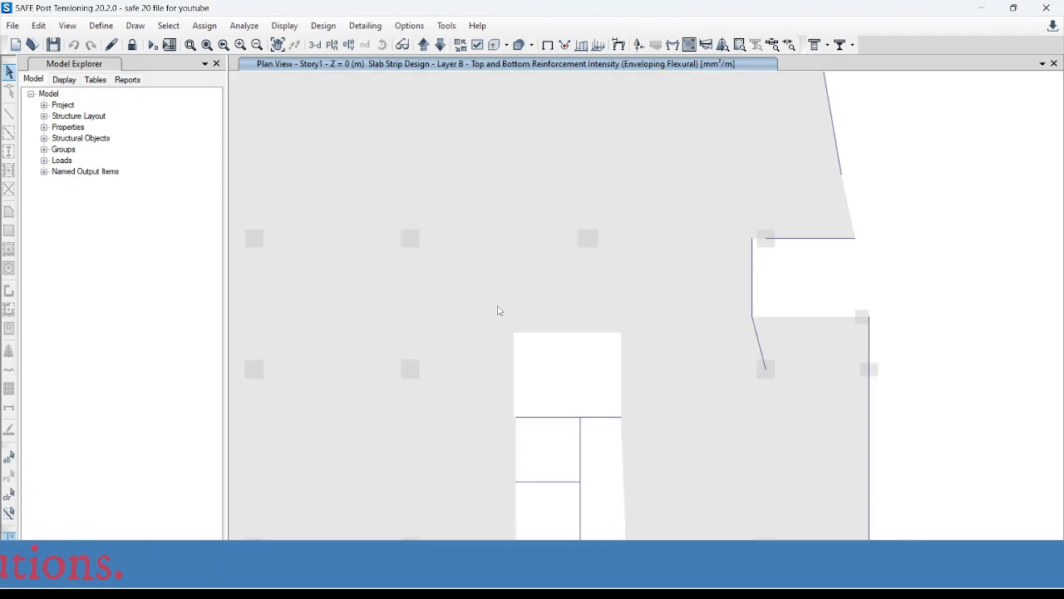
{"action": "middle_click_drag", "start_coordinate": [514, 449], "coordinate": [517, 415]}
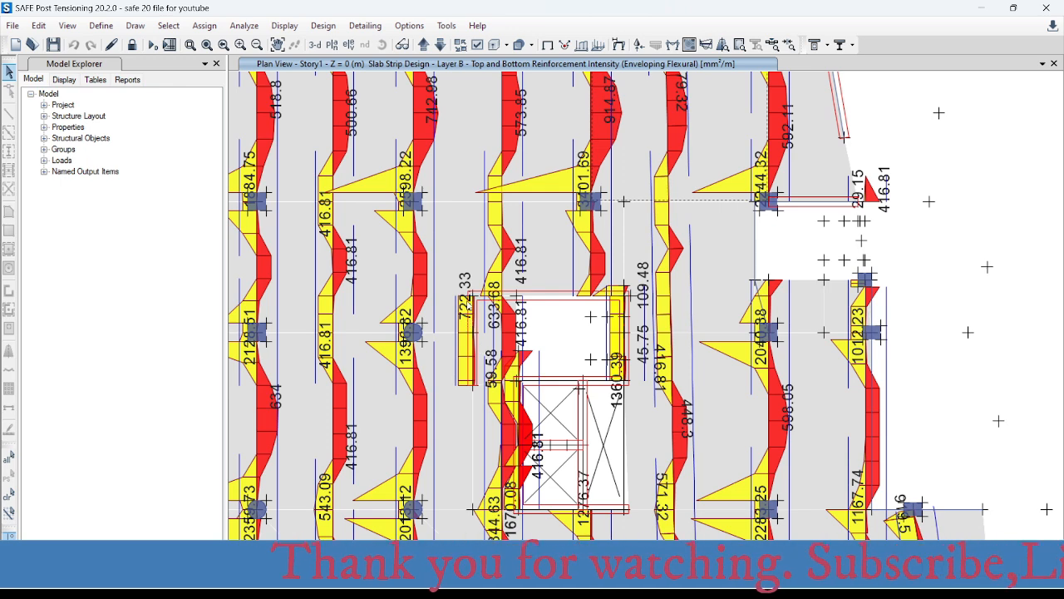
- Switch to Excel, enter an area of 722 mm² for the bars-per-metre table, and return to the AutoCAD bar labels
{"action": "left_click", "coordinate": [807, 581]}
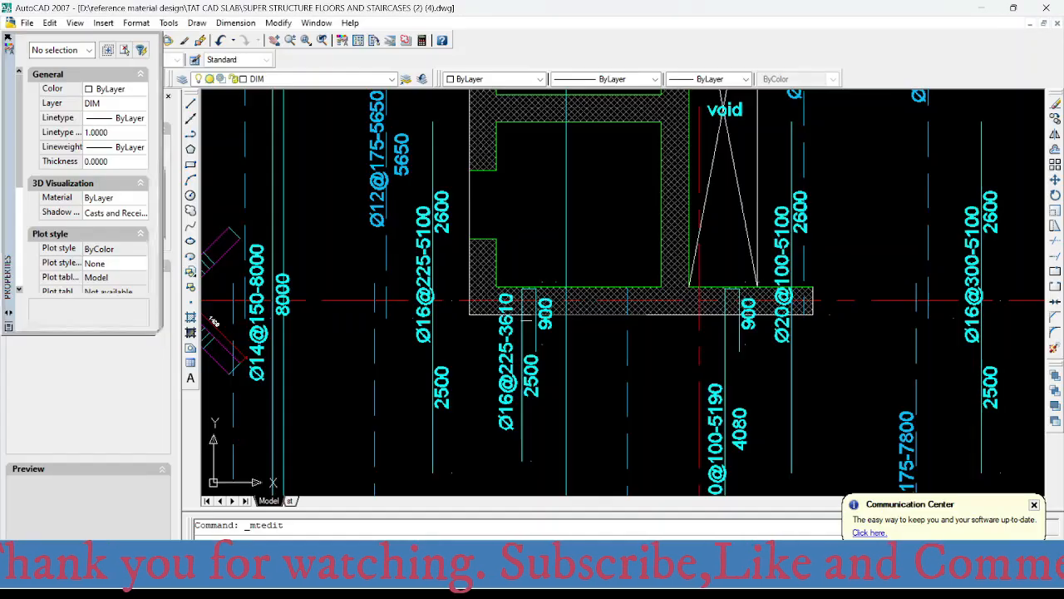
{"action": "left_click", "coordinate": [655, 582]}
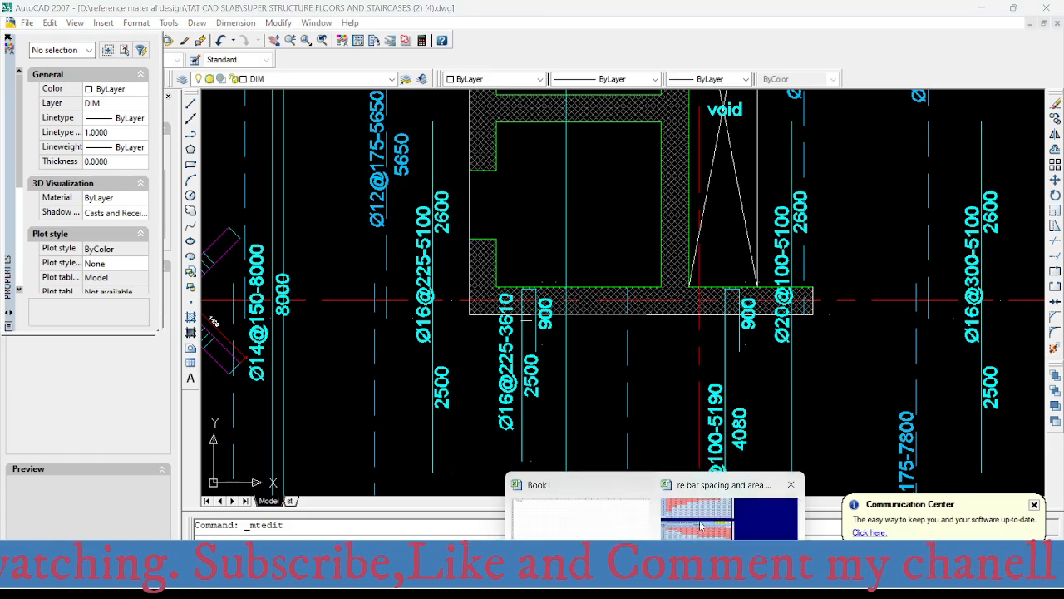
{"action": "left_click", "coordinate": [712, 532]}
{"action": "left_click", "coordinate": [519, 322]}
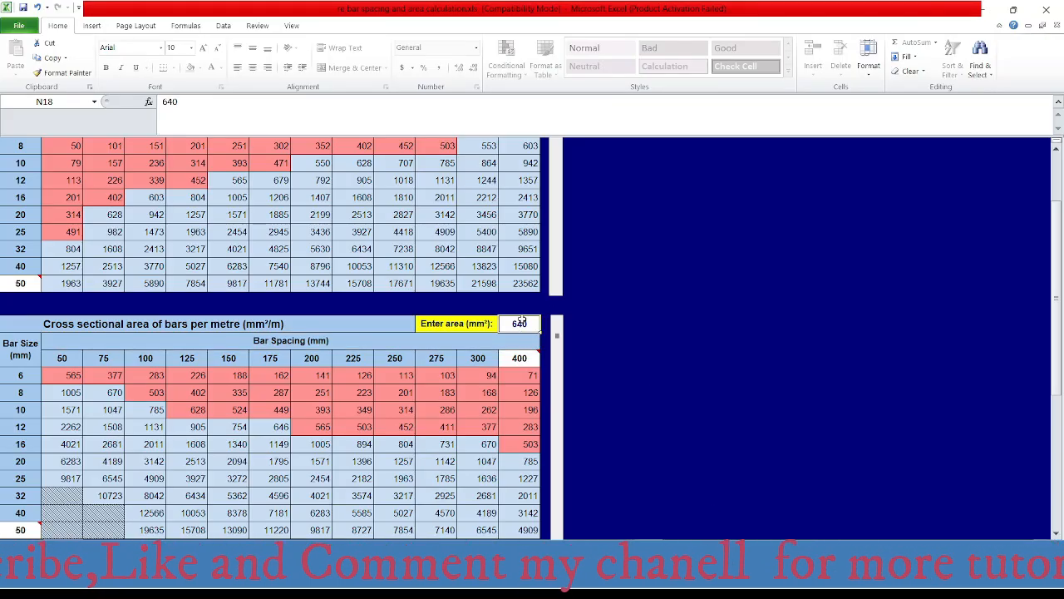
{"action": "type", "text": "722"}
{"action": "key", "text": "Return"}
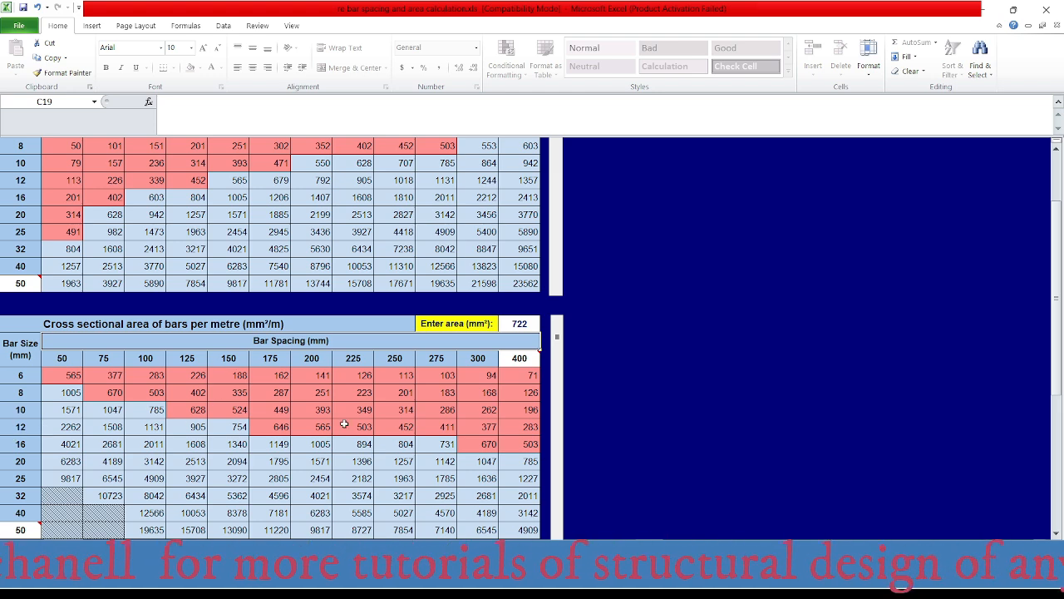
{"action": "mouse_move", "coordinate": [655, 582]}
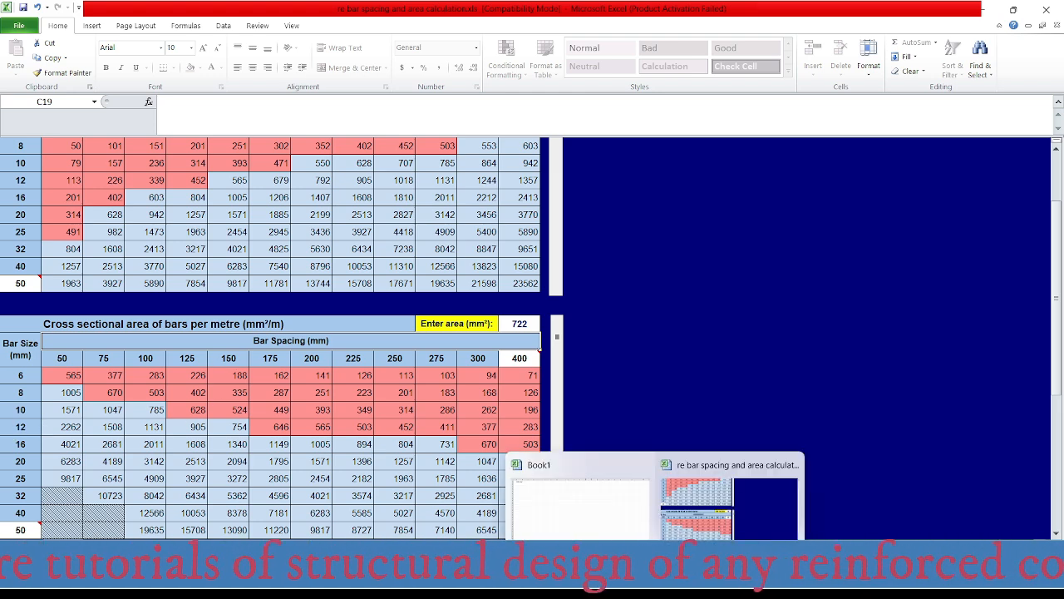
{"action": "left_click", "coordinate": [797, 580]}
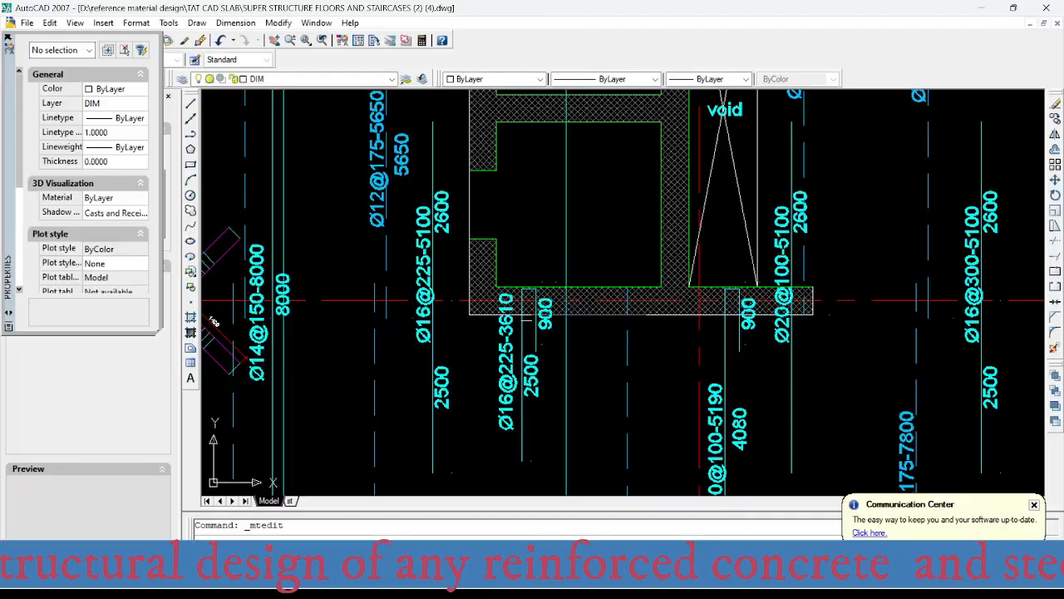
- Change the Ø16@225-5100 top bar label beside the shaft's lower corner at axis 4 to Ø12@150-5100
{"action": "scroll", "coordinate": [423, 299], "scroll_direction": "up", "scroll_amount": 1}
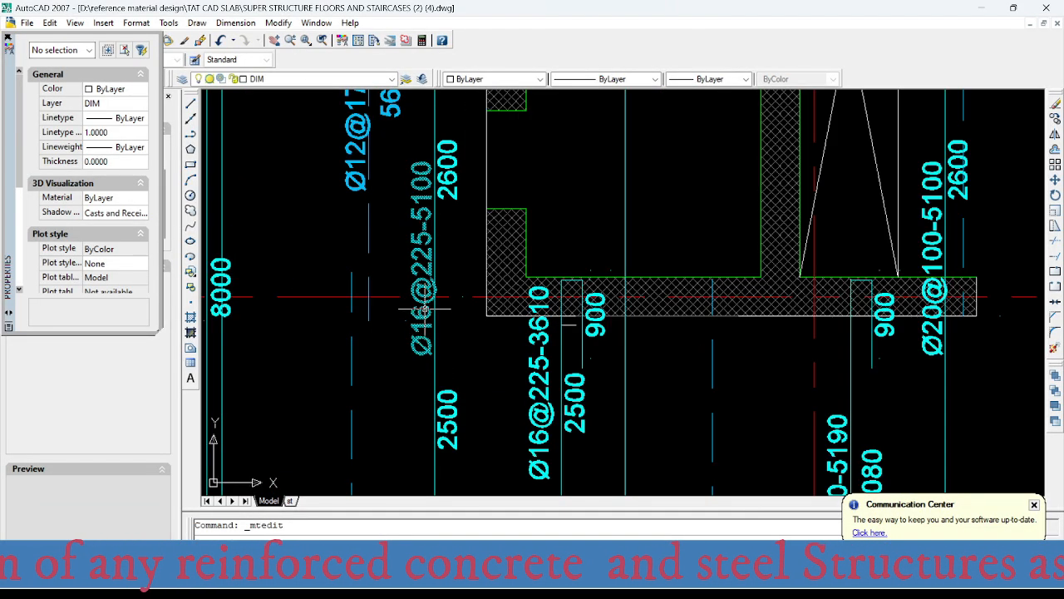
{"action": "left_click", "coordinate": [424, 258]}
{"action": "double_click", "coordinate": [421, 317]}
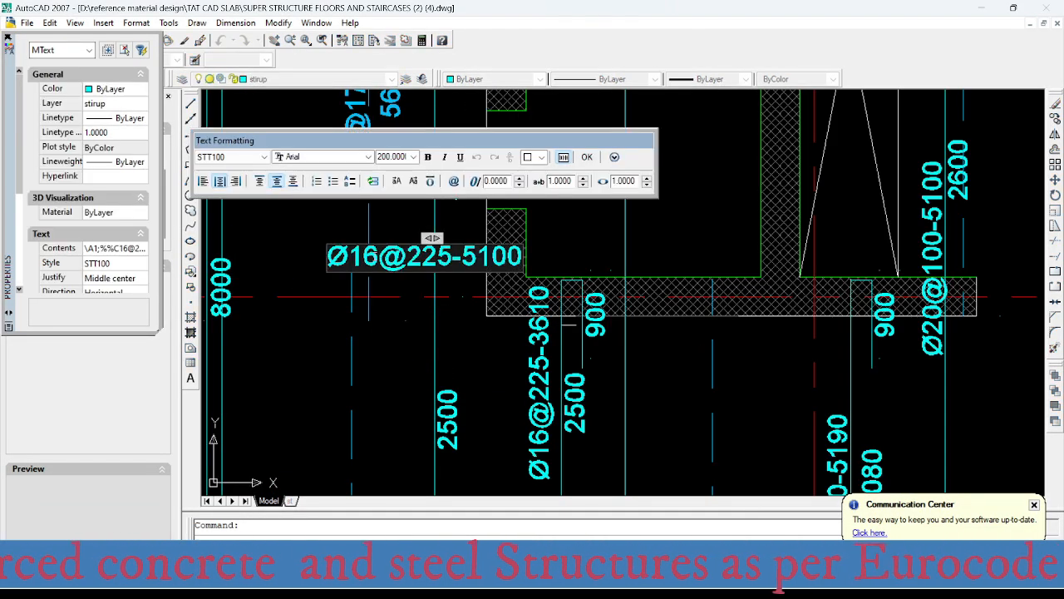
{"action": "left_click_drag", "start_coordinate": [380, 256], "coordinate": [449, 264]}
{"action": "type", "text": "2@"}
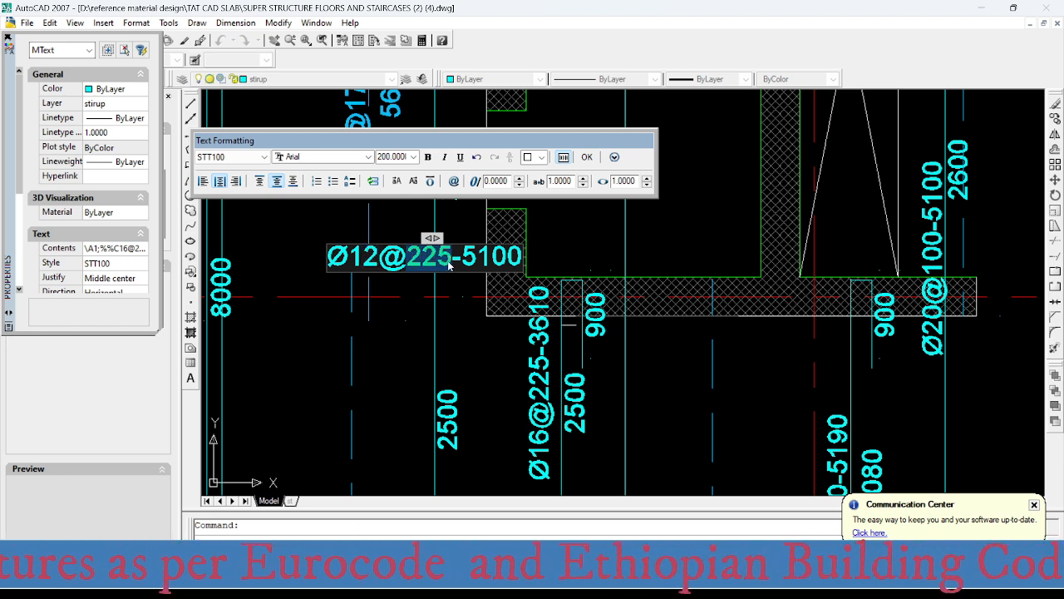
{"action": "type", "text": "150"}
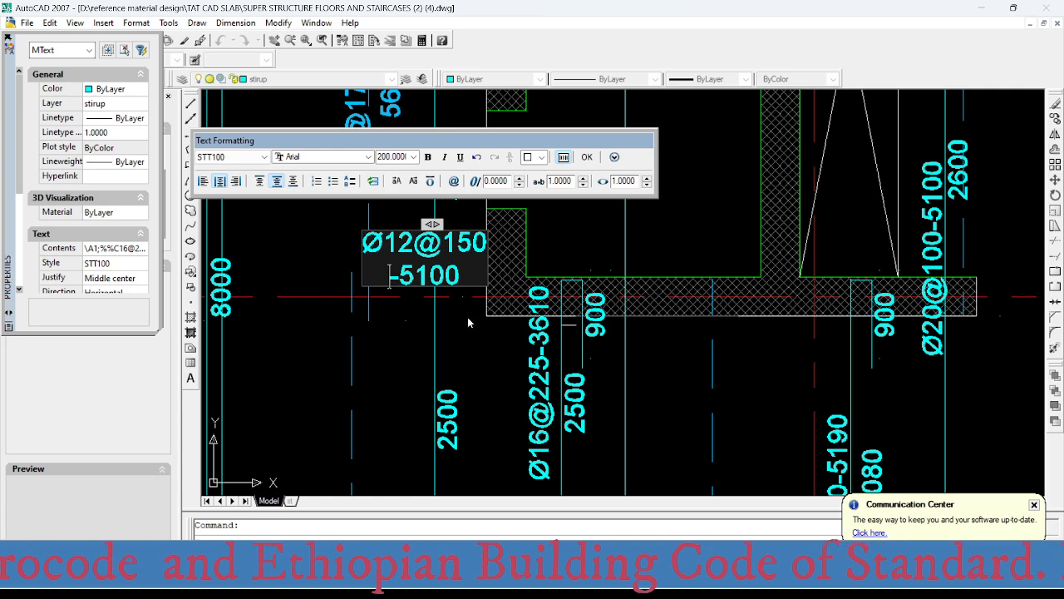
{"action": "left_click", "coordinate": [464, 346]}
- Check the bars-per-metre table in Excel, and switch to SAFE to examine the strip reinforcement intensities around the stair and shaft openings
{"action": "scroll", "coordinate": [465, 341], "scroll_direction": "down", "scroll_amount": 2}
{"action": "scroll", "coordinate": [468, 338], "scroll_direction": "down", "scroll_amount": 2}
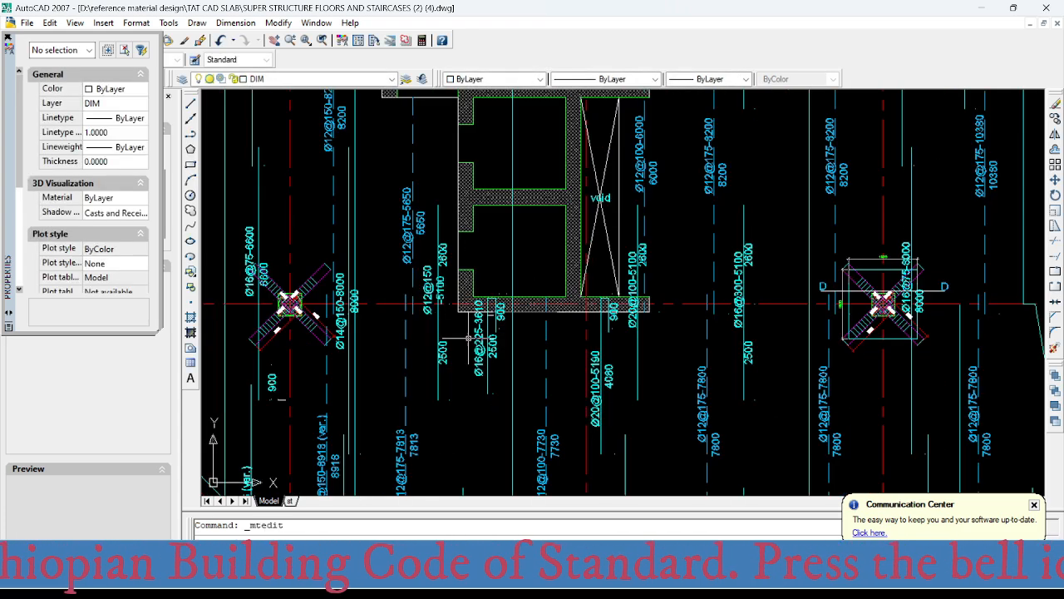
{"action": "middle_click_drag", "start_coordinate": [468, 339], "coordinate": [438, 275]}
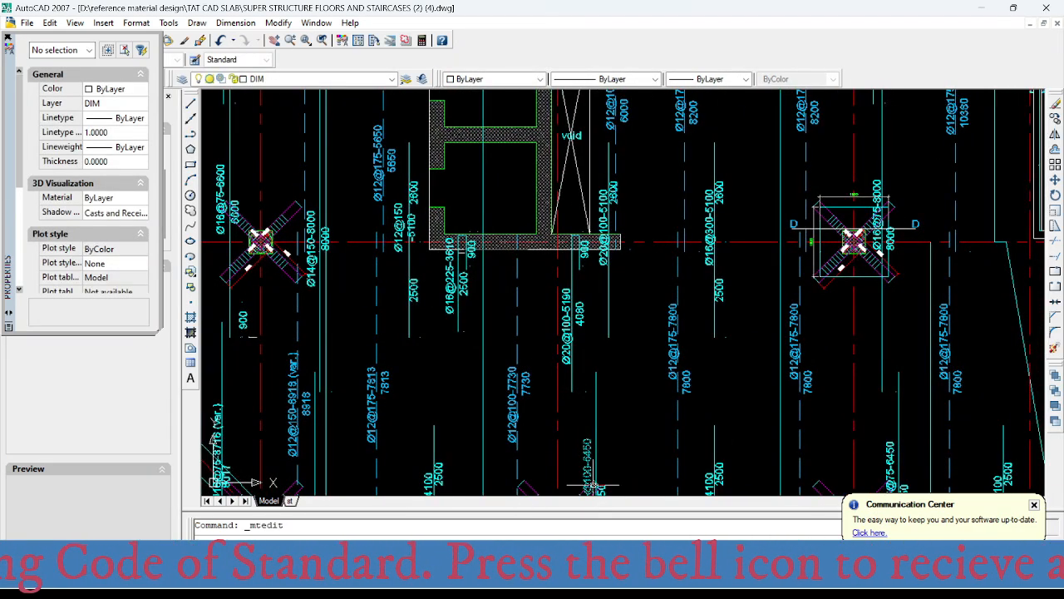
{"action": "left_click", "coordinate": [636, 581]}
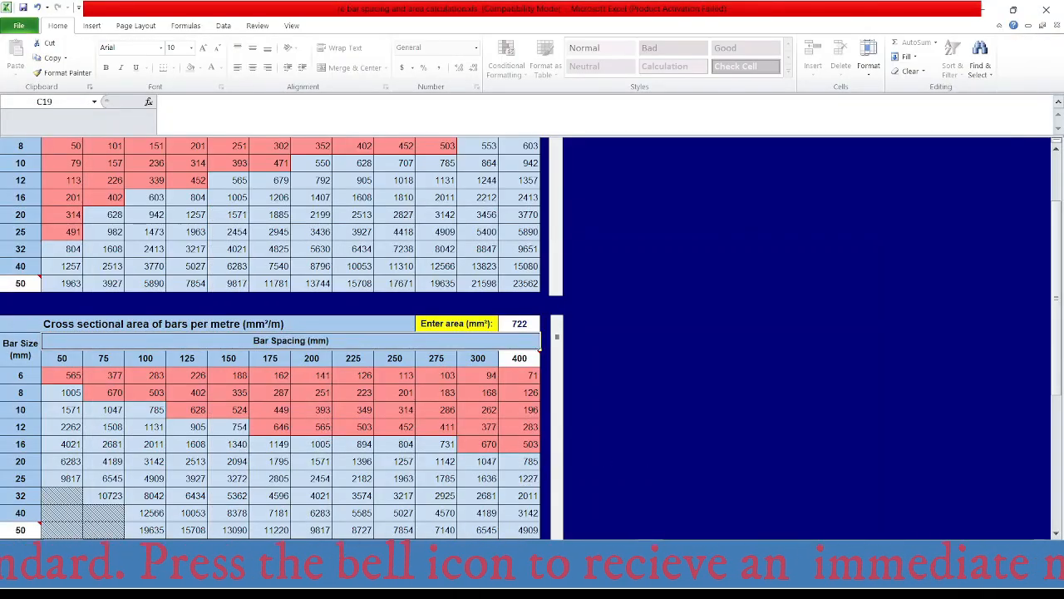
{"action": "left_click", "coordinate": [656, 580]}
{"action": "scroll", "coordinate": [526, 416], "scroll_direction": "up", "scroll_amount": 4}
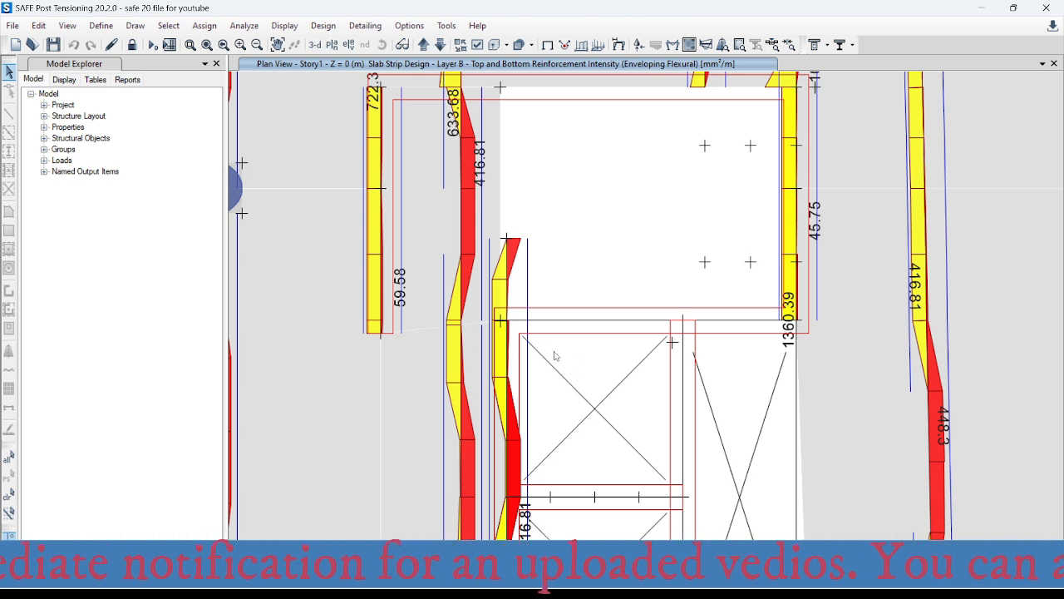
{"action": "mouse_move", "coordinate": [506, 324]}
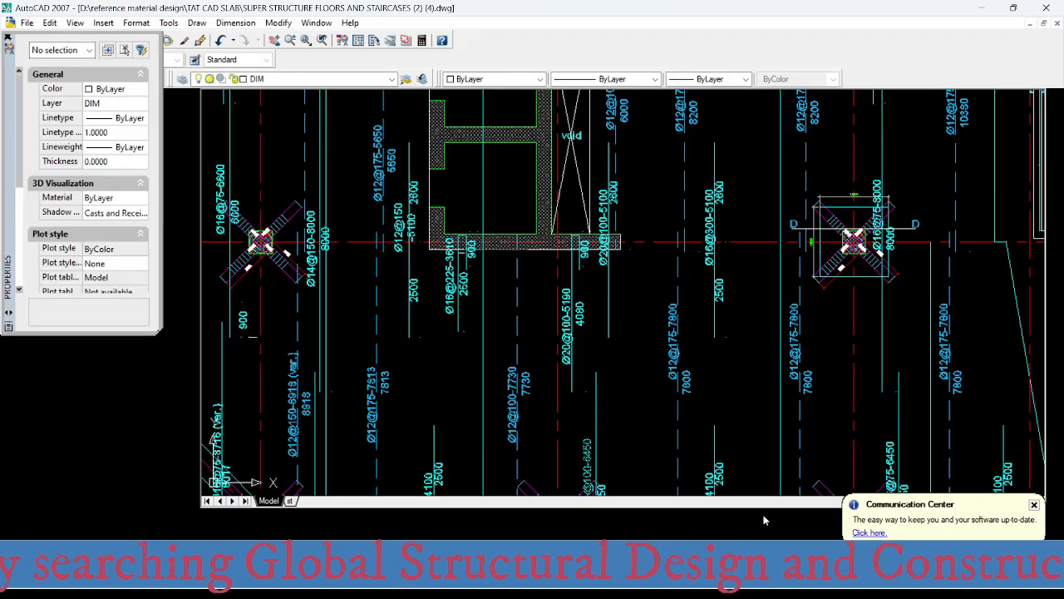
- Switch to AutoCAD and change the 3610-long top bar label below the shaft's lower edge to Ø12@200-3610
{"action": "scroll", "coordinate": [455, 249], "scroll_direction": "up", "scroll_amount": 2}
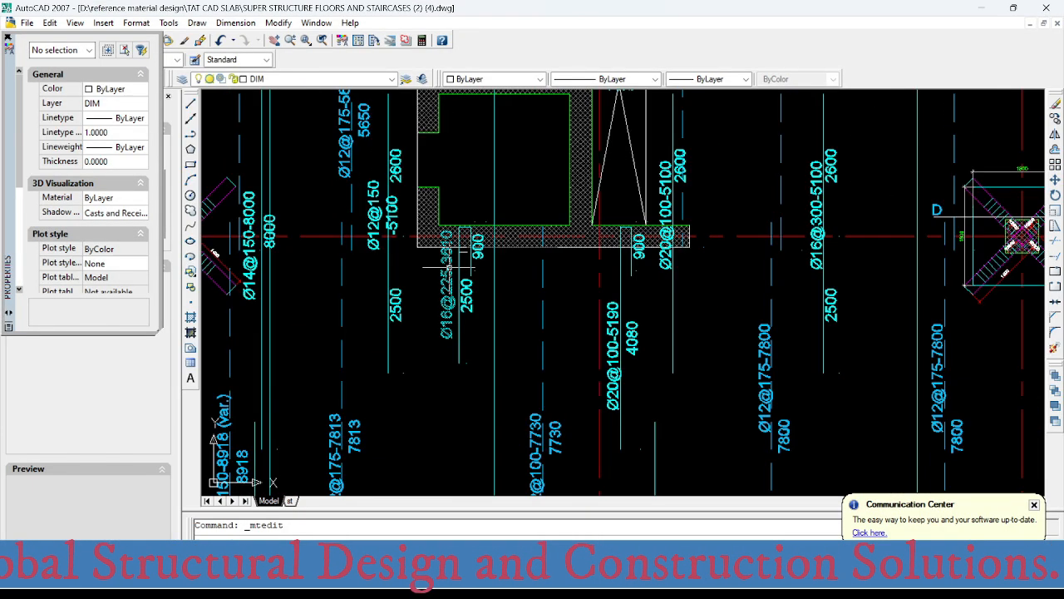
{"action": "left_click", "coordinate": [447, 285]}
{"action": "double_click", "coordinate": [446, 286]}
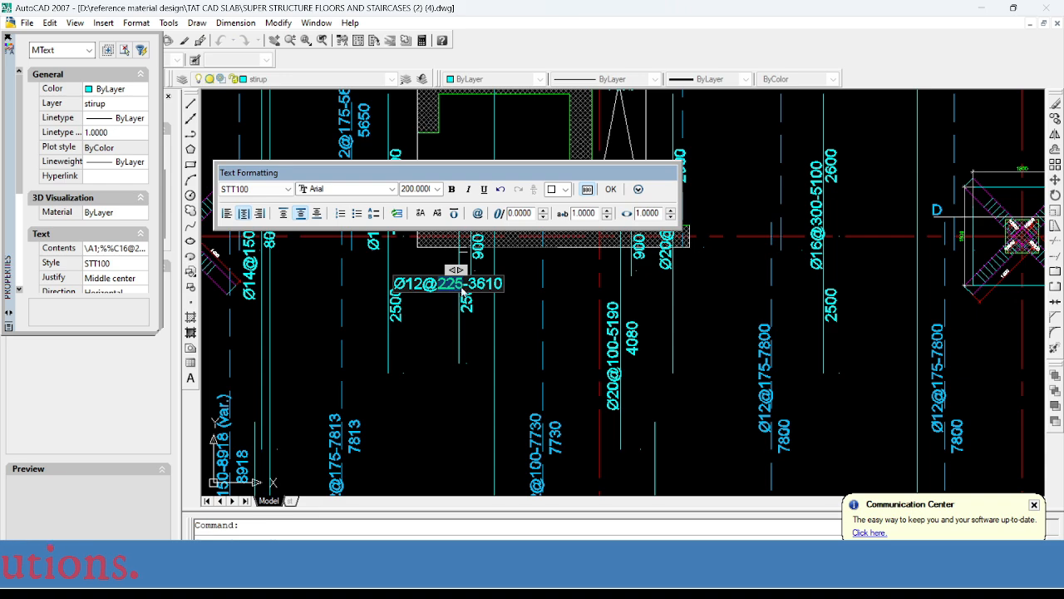
{"action": "type", "text": "200"}
{"action": "left_click", "coordinate": [464, 313]}
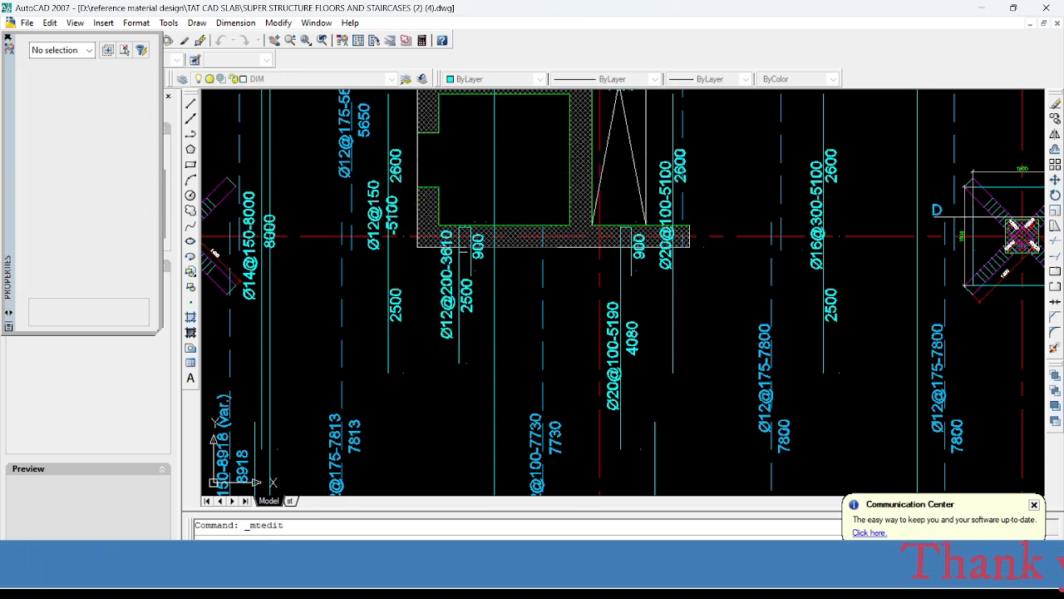
- Examine the bar labels around the stair and shaft openings and down to the slab's lower edge
{"action": "scroll", "coordinate": [443, 293], "scroll_direction": "down", "scroll_amount": 4}
{"action": "middle_click_drag", "start_coordinate": [461, 319], "coordinate": [455, 293]}
{"action": "scroll", "coordinate": [491, 269], "scroll_direction": "up", "scroll_amount": 5}
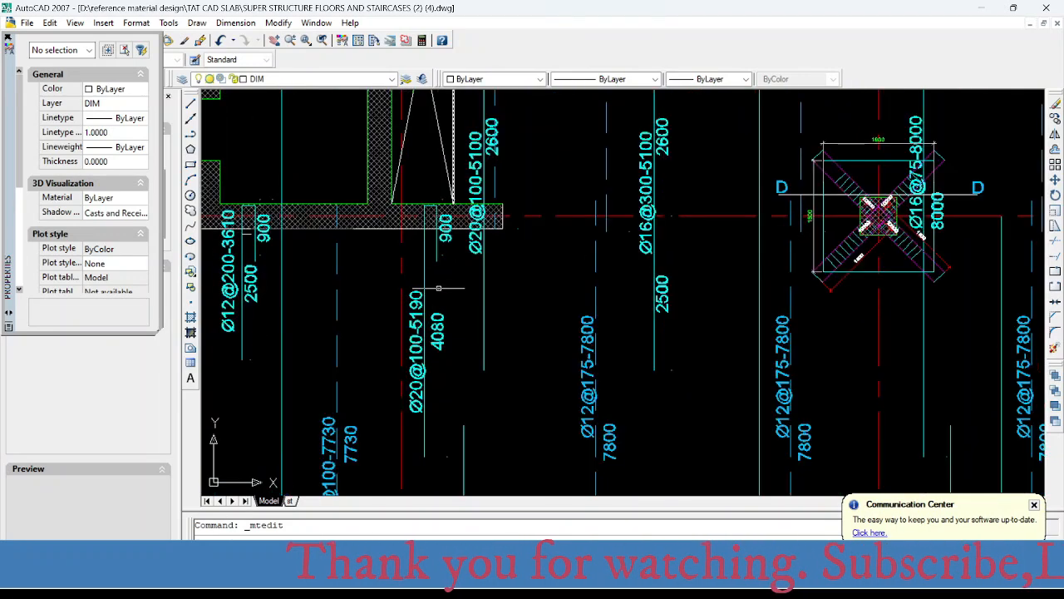
{"action": "scroll", "coordinate": [530, 349], "scroll_direction": "down", "scroll_amount": 4}
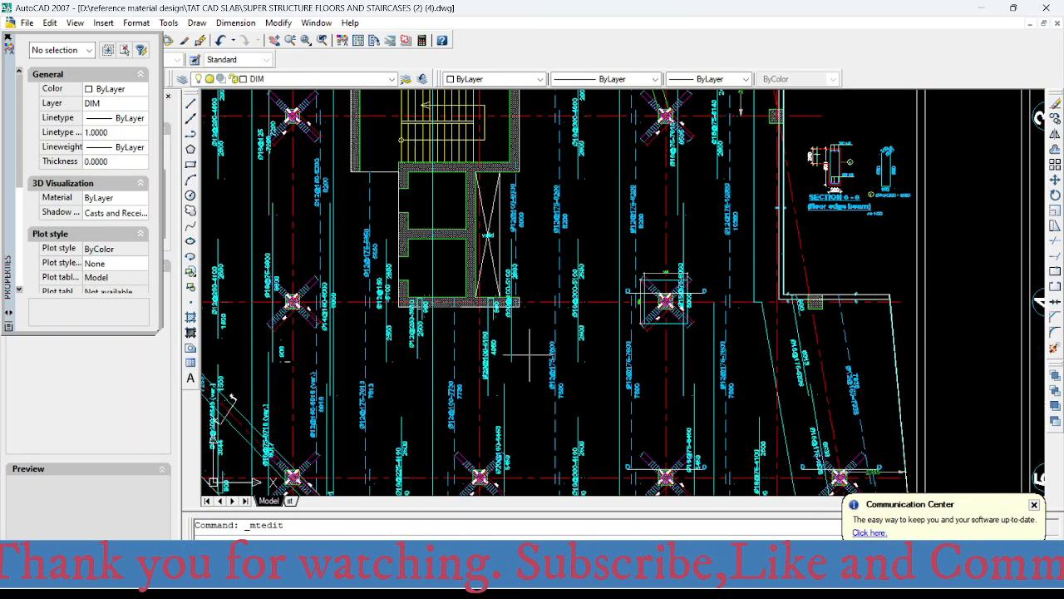
{"action": "middle_click_drag", "start_coordinate": [527, 356], "coordinate": [546, 528]}
{"action": "scroll", "coordinate": [526, 409], "scroll_direction": "down", "scroll_amount": 2}
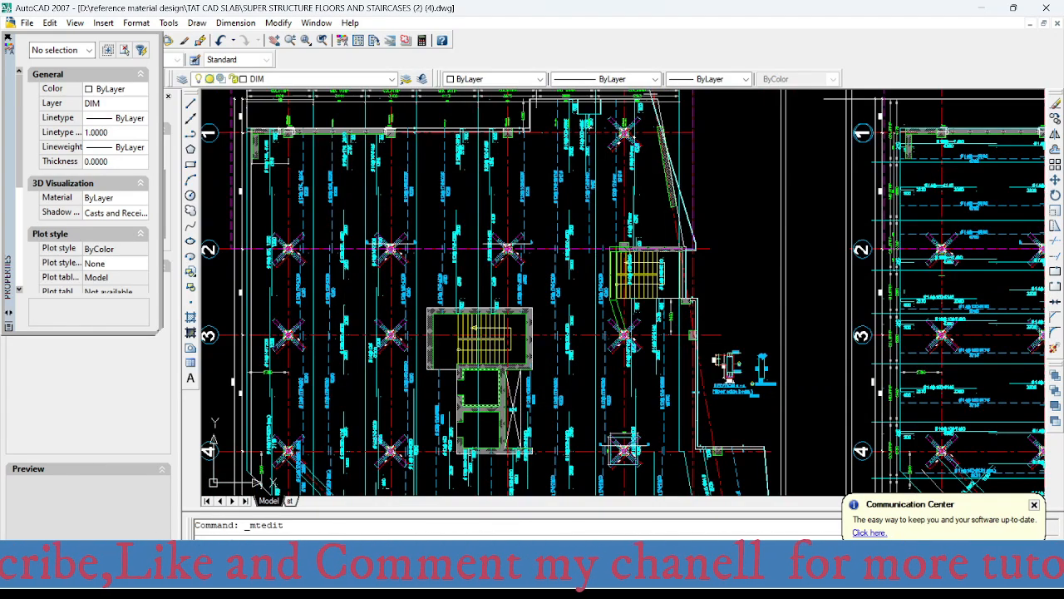
{"action": "middle_click_drag", "start_coordinate": [448, 445], "coordinate": [468, 320]}
{"action": "scroll", "coordinate": [470, 321], "scroll_direction": "up", "scroll_amount": 3}
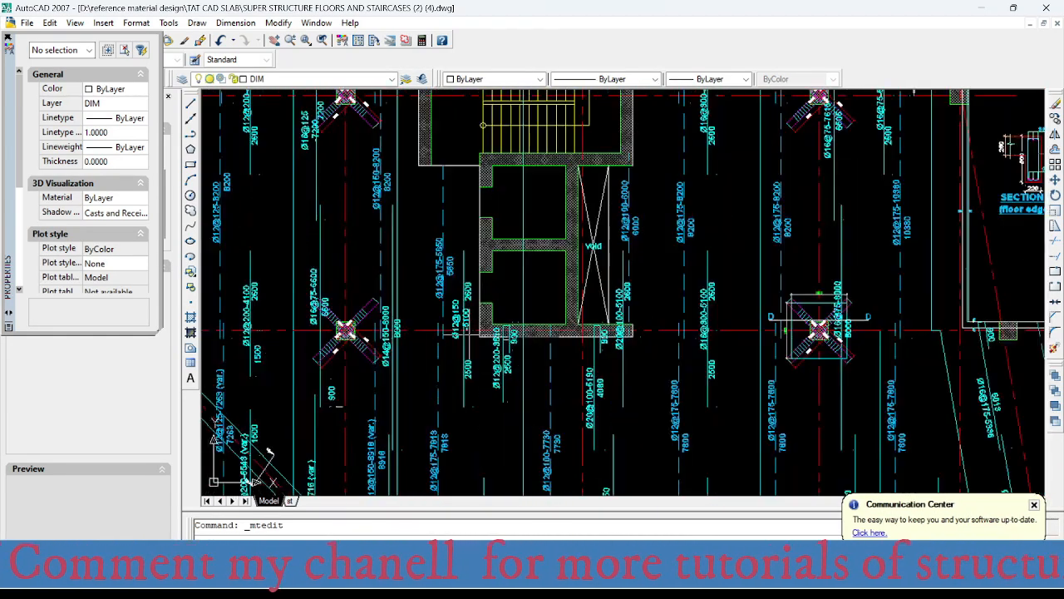
{"action": "middle_click_drag", "start_coordinate": [489, 400], "coordinate": [492, 323]}
{"action": "scroll", "coordinate": [509, 255], "scroll_direction": "up", "scroll_amount": 3}
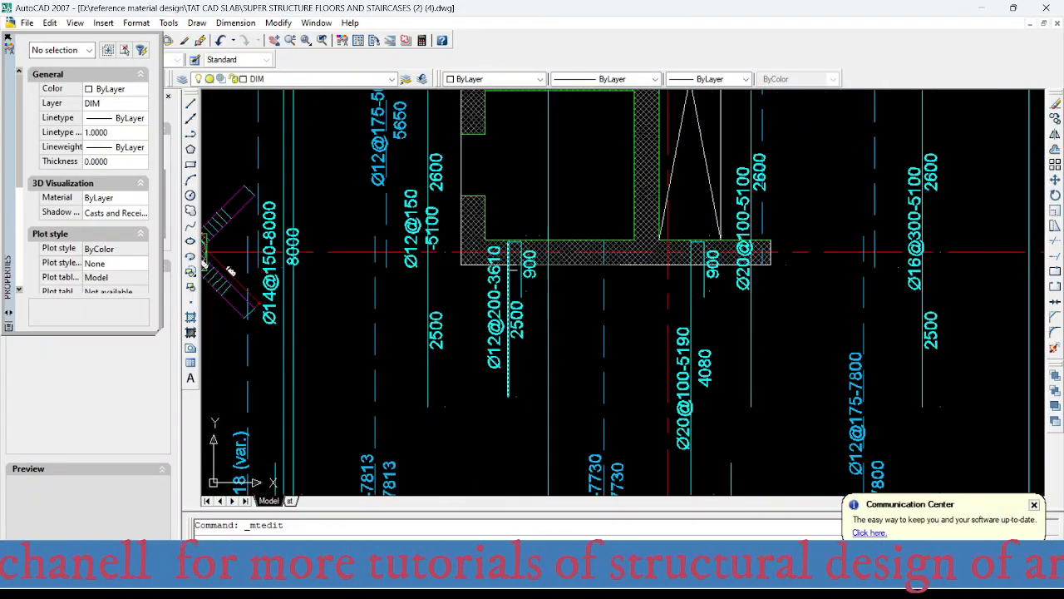
{"action": "middle_click_drag", "start_coordinate": [505, 392], "coordinate": [500, 226]}
{"action": "scroll", "coordinate": [487, 238], "scroll_direction": "down", "scroll_amount": 4}
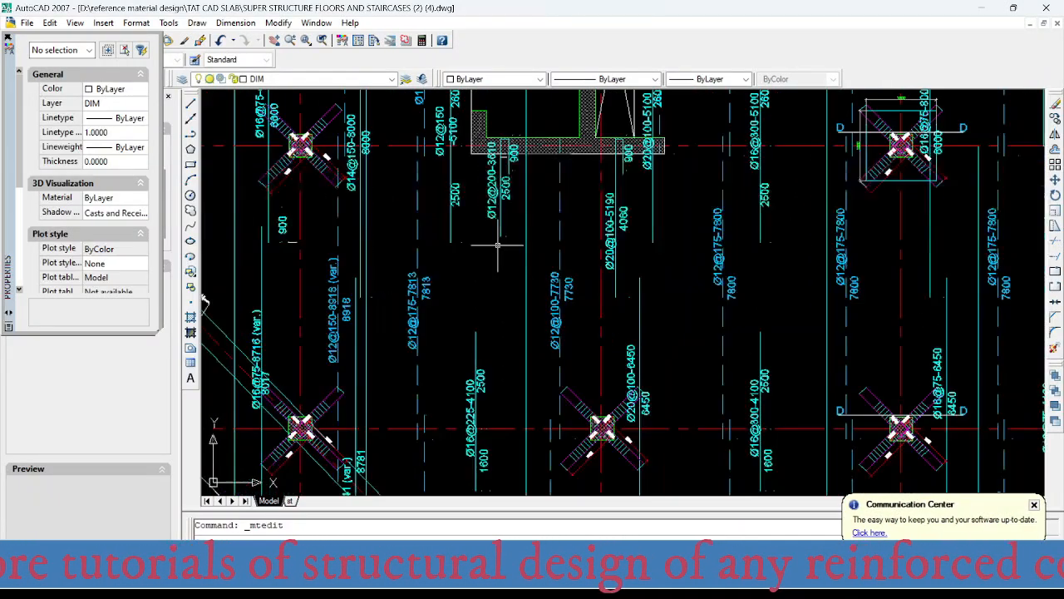
{"action": "middle_click_drag", "start_coordinate": [486, 366], "coordinate": [491, 307]}
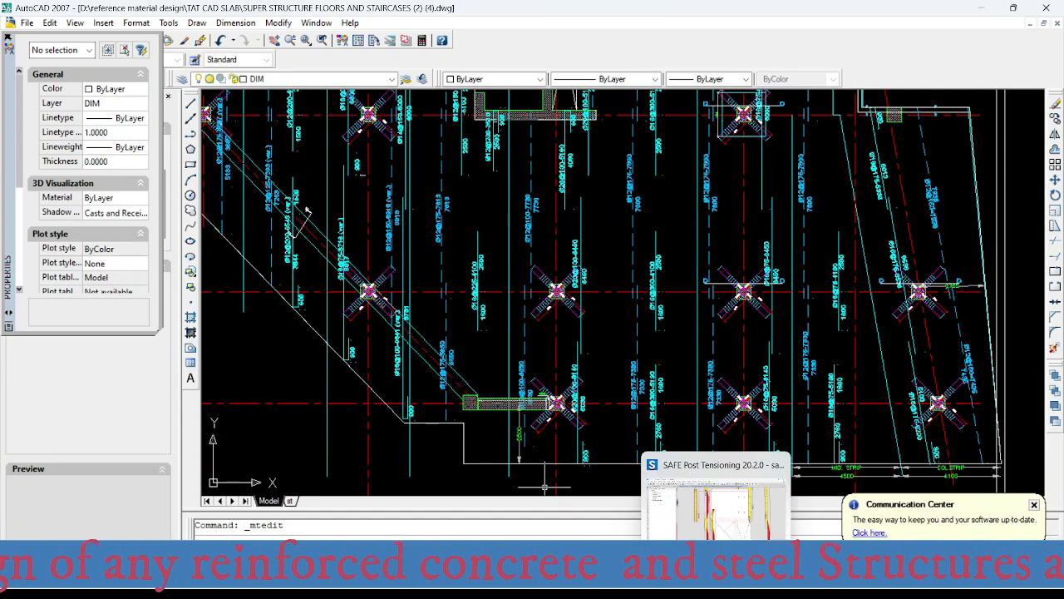
- Switch to SAFE and examine the top reinforcement intensity of the strip at the shaft's lower corner on axis 4
{"action": "left_click", "coordinate": [717, 581]}
{"action": "scroll", "coordinate": [568, 348], "scroll_direction": "down", "scroll_amount": 5}
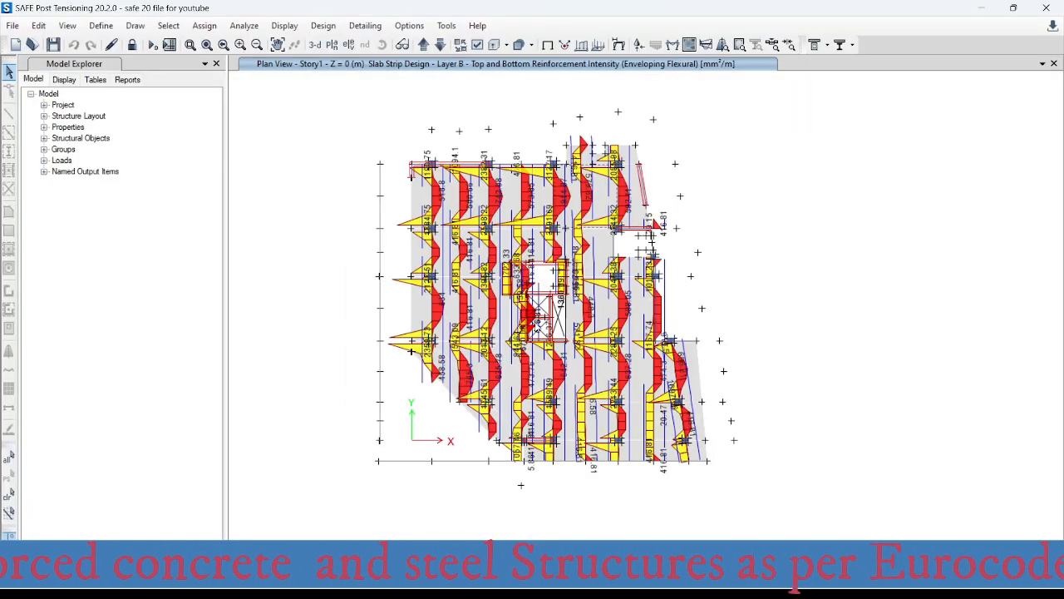
{"action": "scroll", "coordinate": [536, 333], "scroll_direction": "up", "scroll_amount": 3}
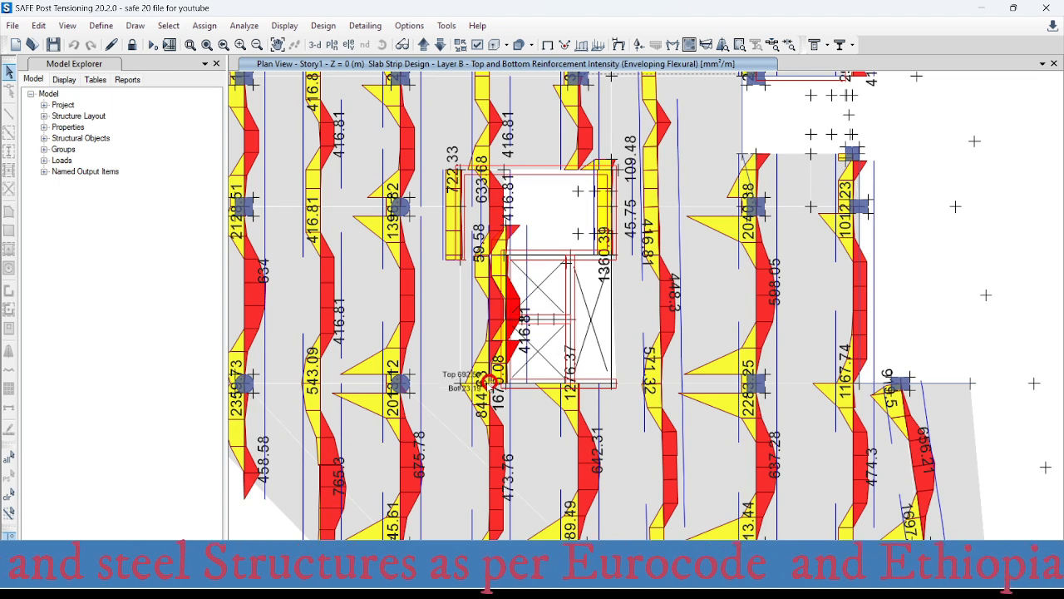
{"action": "mouse_move", "coordinate": [489, 422]}
{"action": "middle_click_drag", "start_coordinate": [490, 422], "coordinate": [501, 336]}
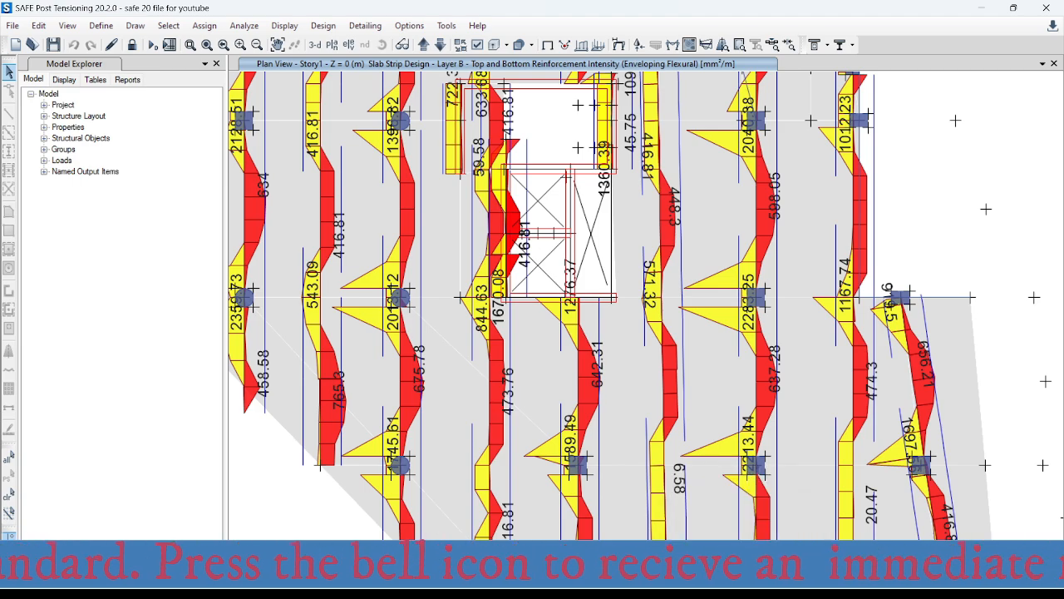
- Switch to Excel and enter an area of 844 mm² for the bars-per-metre table
{"action": "left_click", "coordinate": [655, 582]}
{"action": "left_click", "coordinate": [729, 503]}
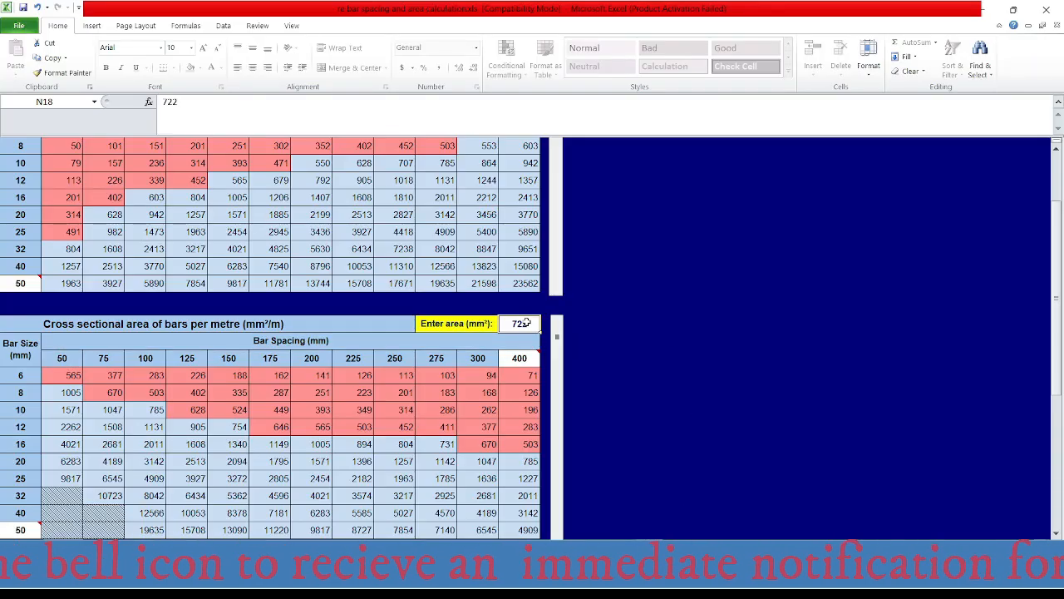
{"action": "type", "text": "844"}
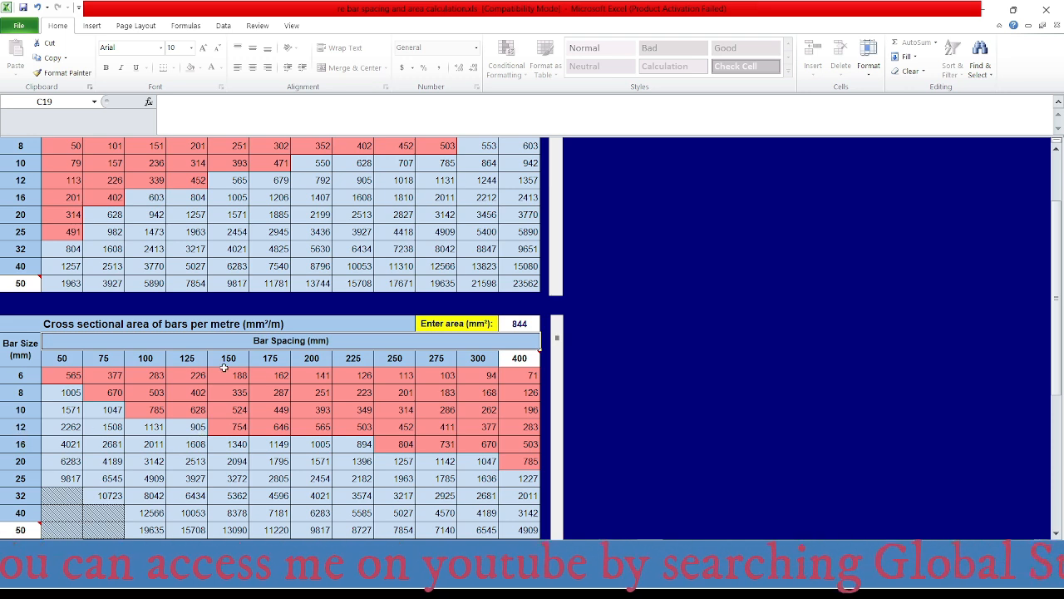
- Switch to AutoCAD and set the spacing in the 3610-long top bar label below the shaft to 125, giving Ø12@125-3610
{"action": "mouse_move", "coordinate": [808, 579]}
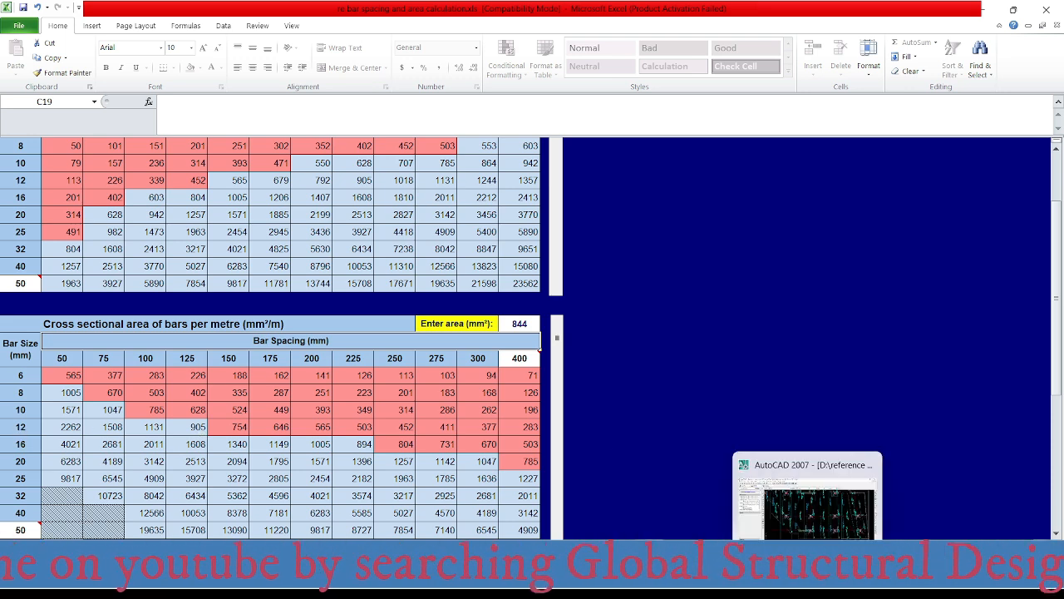
{"action": "left_click", "coordinate": [808, 580]}
{"action": "scroll", "coordinate": [557, 318], "scroll_direction": "up", "scroll_amount": 5}
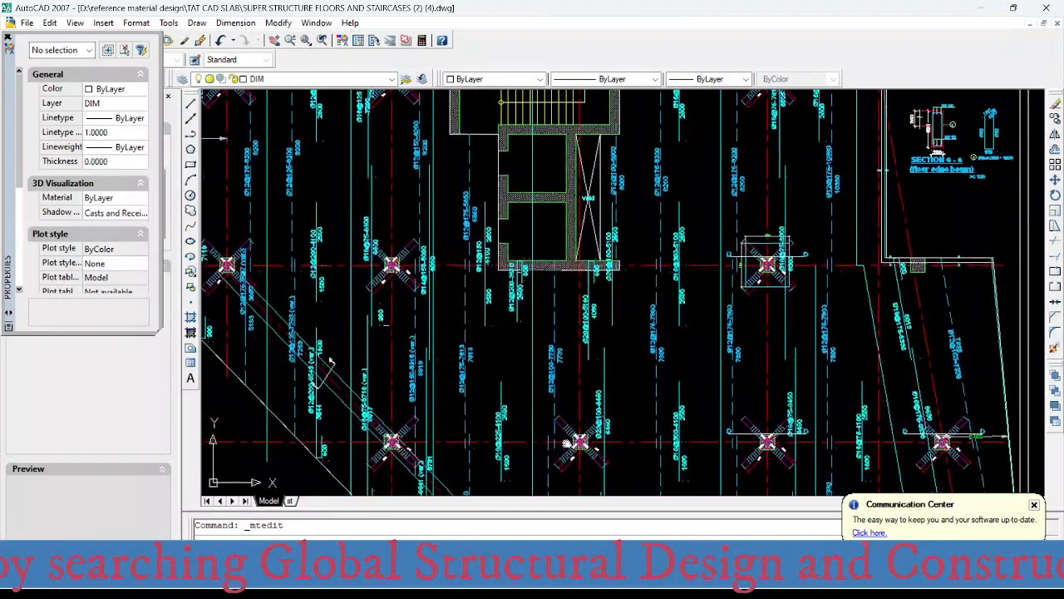
{"action": "scroll", "coordinate": [522, 278], "scroll_direction": "up", "scroll_amount": 2}
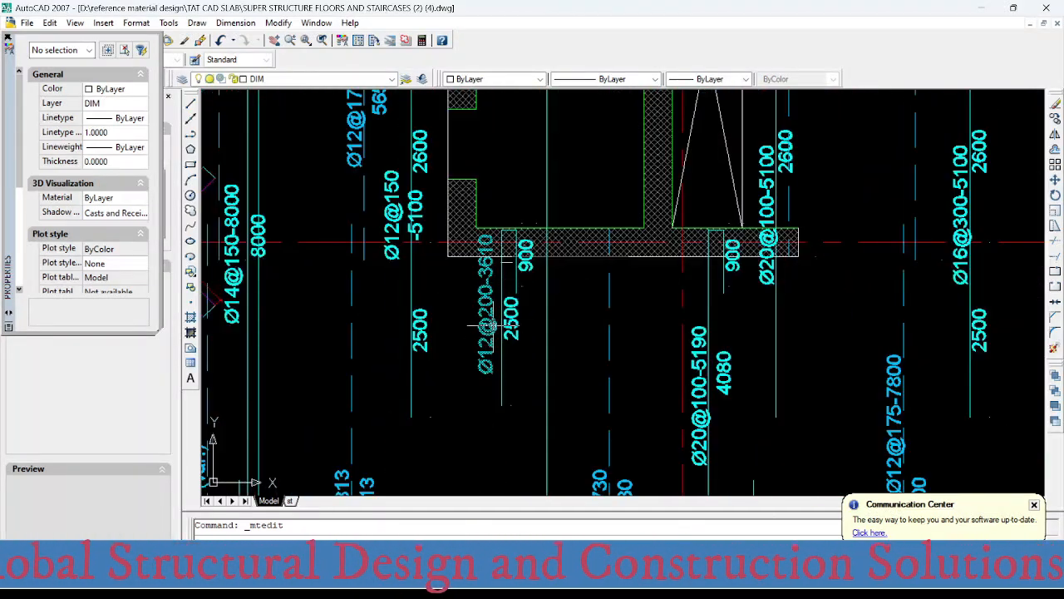
{"action": "scroll", "coordinate": [485, 282], "scroll_direction": "up", "scroll_amount": 2}
{"action": "left_click", "coordinate": [485, 283]}
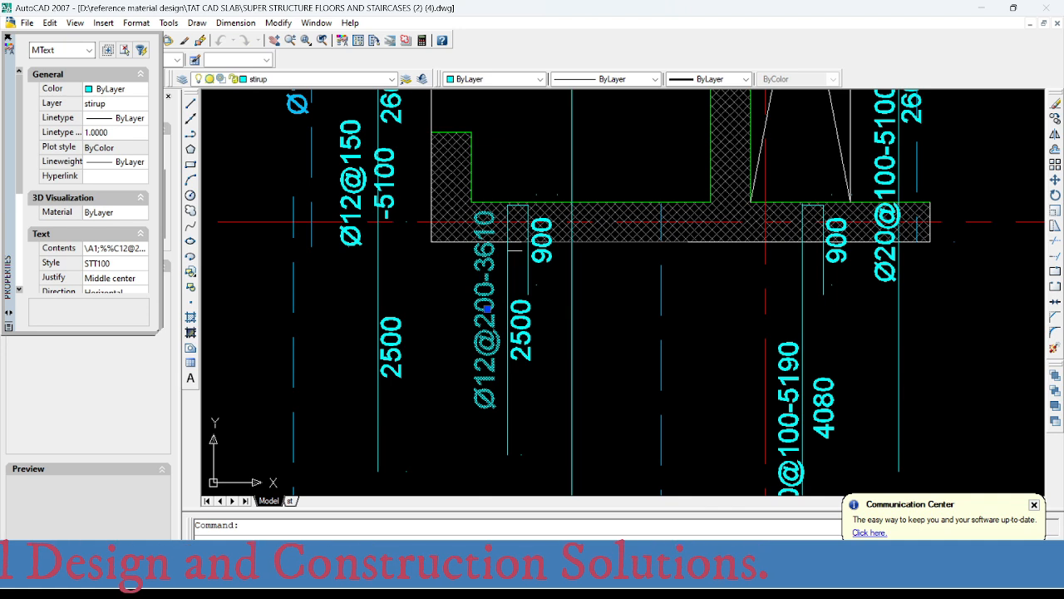
{"action": "double_click", "coordinate": [486, 307]}
{"action": "left_click_drag", "start_coordinate": [471, 308], "coordinate": [510, 307]}
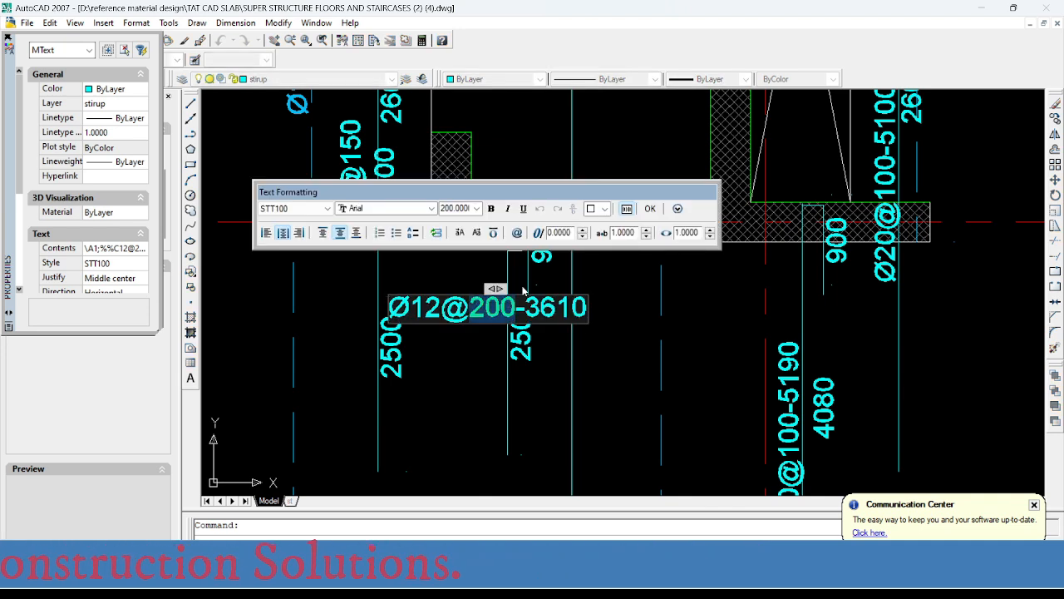
{"action": "type", "text": "125"}
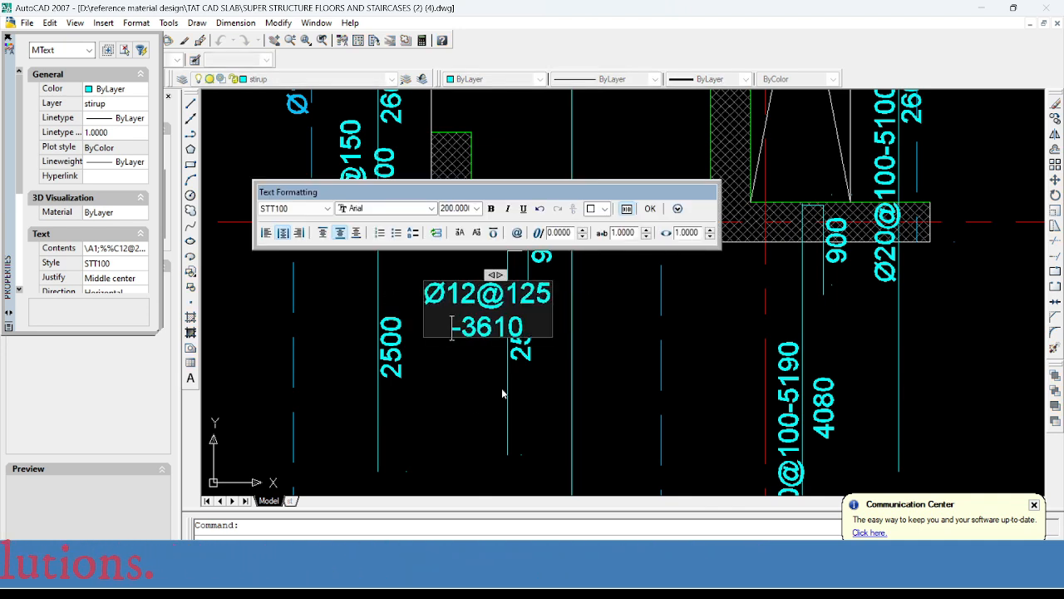
{"action": "left_click", "coordinate": [502, 393]}
- Compare the bar labels around the shaft's lower edge with the strip reinforcement intensities in SAFE
{"action": "scroll", "coordinate": [498, 333], "scroll_direction": "down", "scroll_amount": 2}
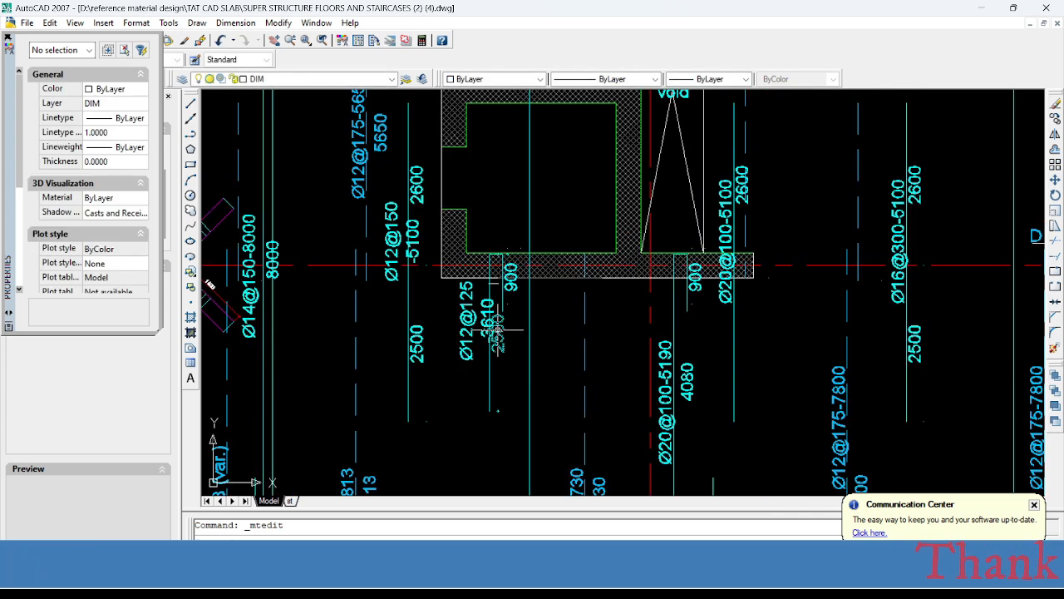
{"action": "scroll", "coordinate": [497, 329], "scroll_direction": "down", "scroll_amount": 1}
{"action": "scroll", "coordinate": [497, 329], "scroll_direction": "down", "scroll_amount": 1}
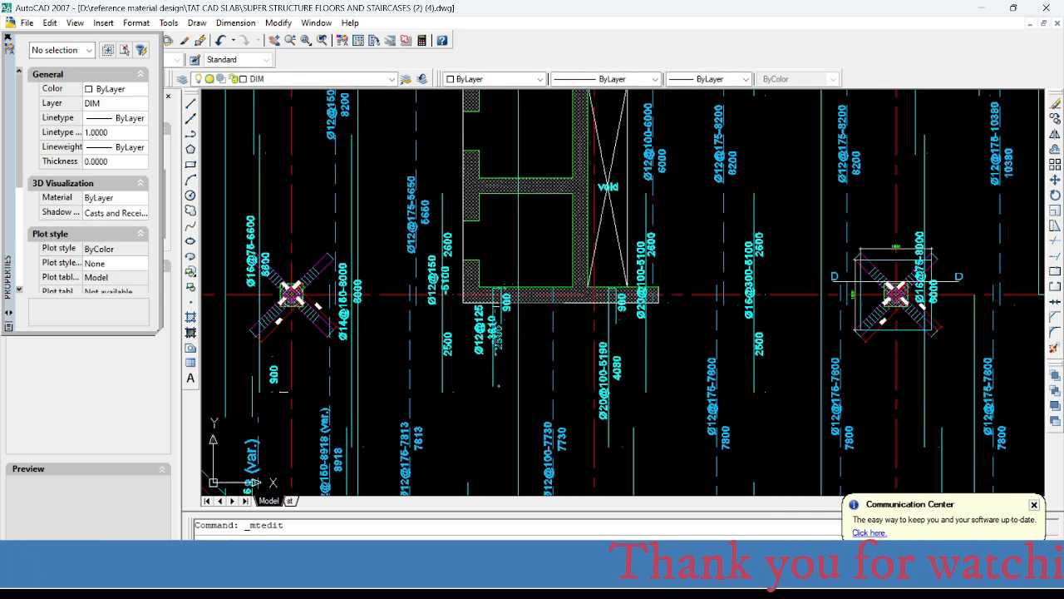
{"action": "scroll", "coordinate": [497, 329], "scroll_direction": "up", "scroll_amount": 1}
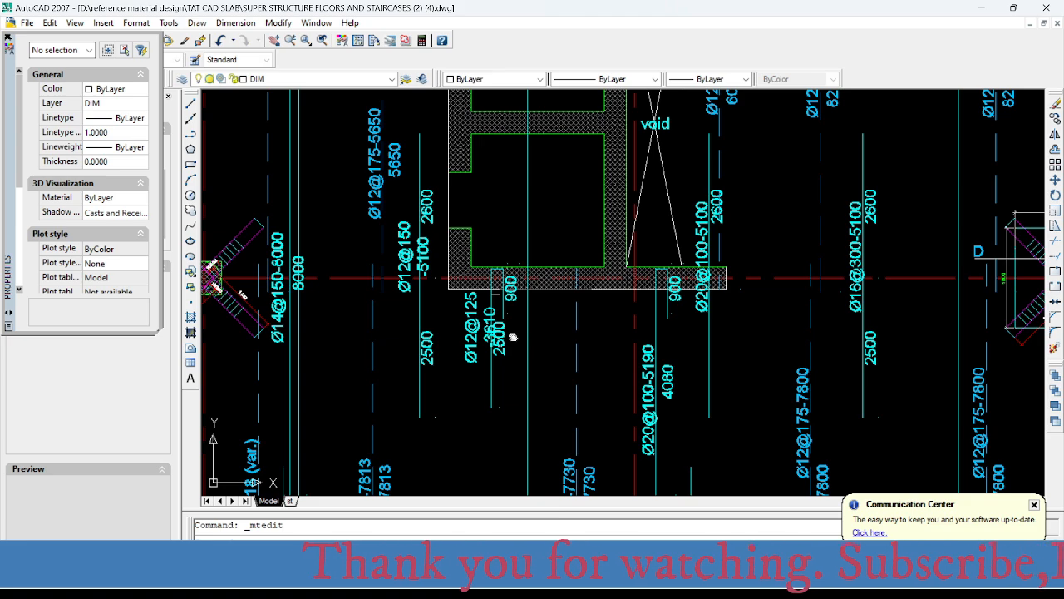
{"action": "middle_click_drag", "start_coordinate": [513, 337], "coordinate": [525, 330]}
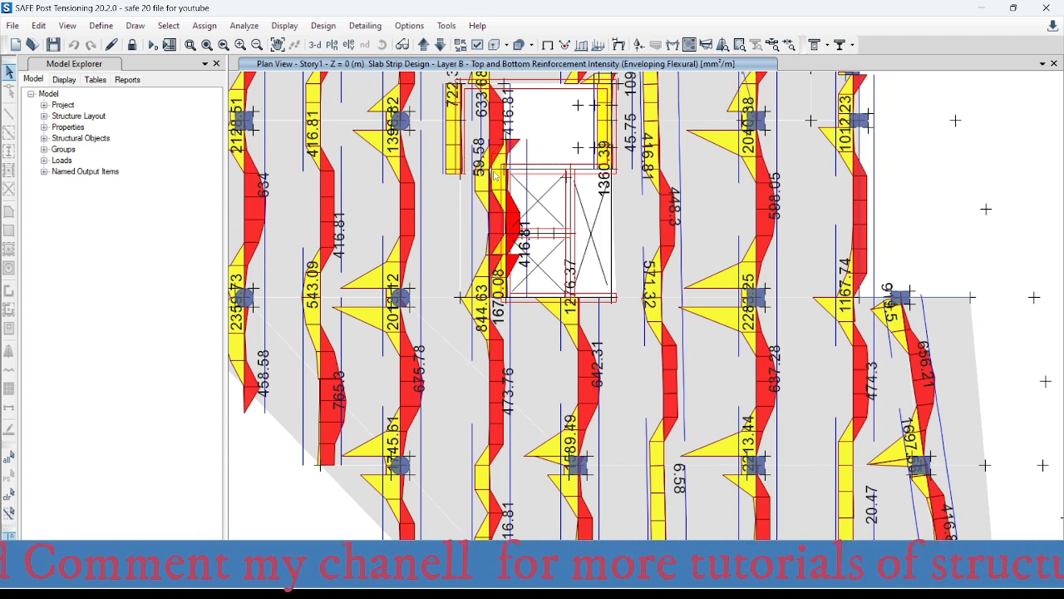
{"action": "mouse_move", "coordinate": [505, 171]}
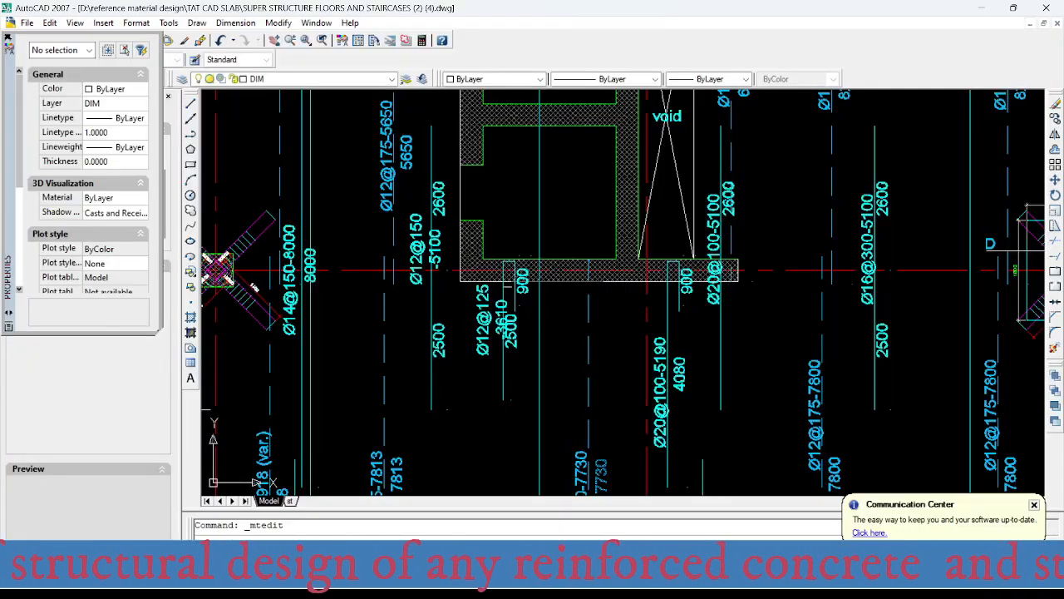
- Locate the 4100-long top bar on axis 5 in AutoCAD, and switch to SAFE to examine that strip's top reinforcement intensity
{"action": "mouse_move", "coordinate": [546, 220]}
{"action": "middle_mouse_down"}
{"action": "mouse_move", "coordinate": [577, 411]}
{"action": "mouse_move", "coordinate": [561, 330]}
{"action": "middle_mouse_up"}
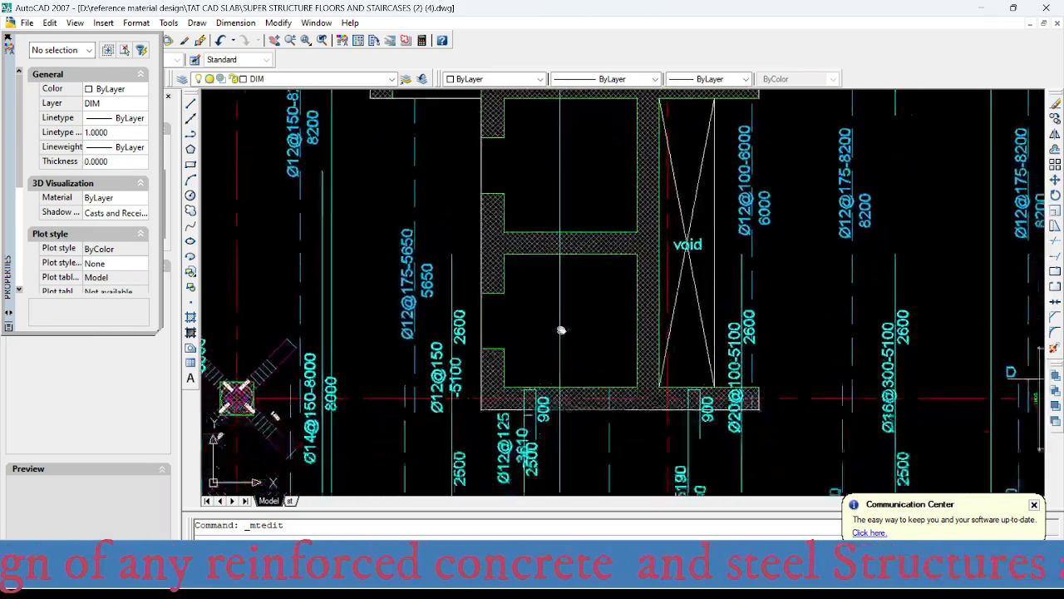
{"action": "scroll", "coordinate": [562, 330], "scroll_direction": "down", "scroll_amount": 3}
{"action": "middle_click_drag", "start_coordinate": [548, 230], "coordinate": [560, 191]}
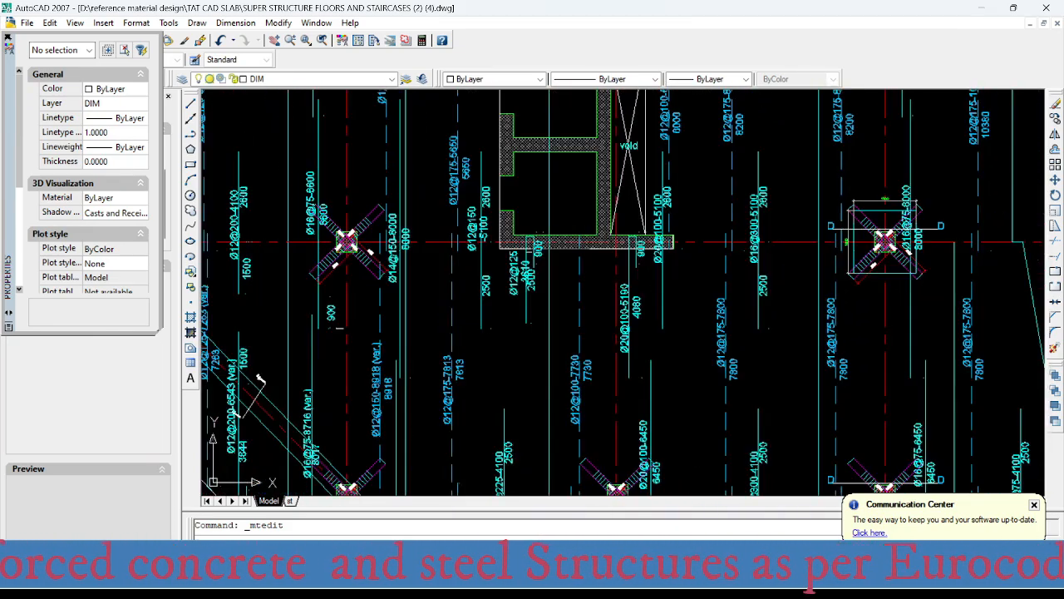
{"action": "scroll", "coordinate": [556, 389], "scroll_direction": "down", "scroll_amount": 4}
{"action": "middle_click_drag", "start_coordinate": [565, 408], "coordinate": [543, 215]}
{"action": "scroll", "coordinate": [498, 268], "scroll_direction": "up", "scroll_amount": 3}
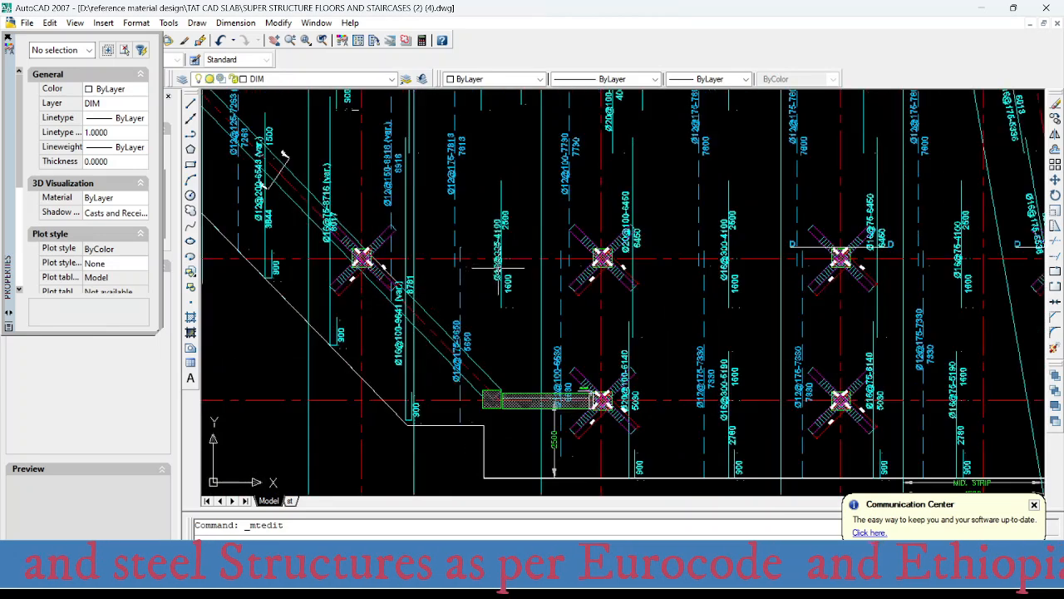
{"action": "mouse_move", "coordinate": [747, 586]}
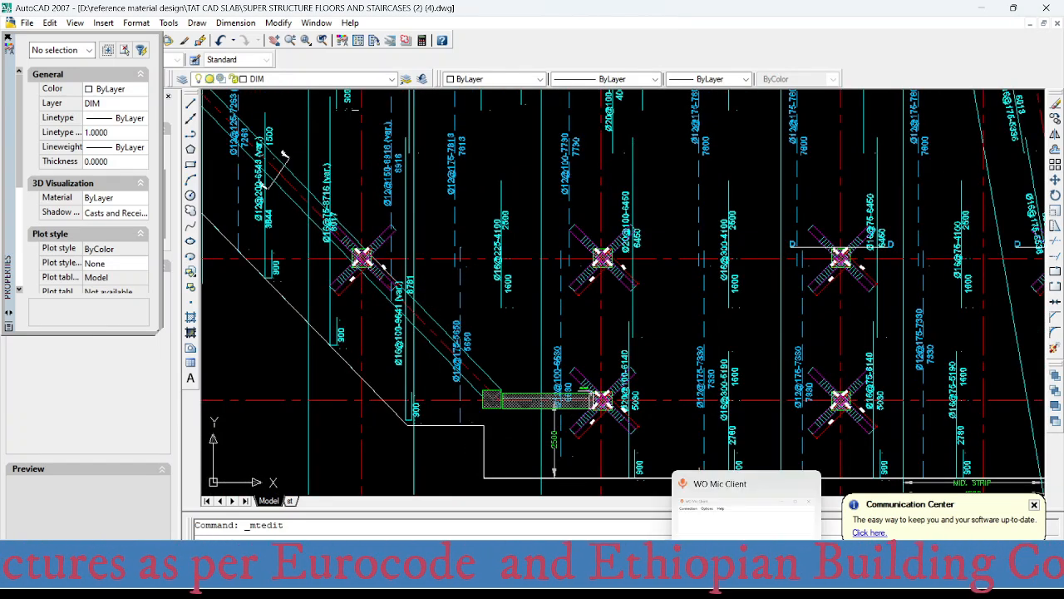
{"action": "left_click", "coordinate": [713, 580]}
{"action": "mouse_move", "coordinate": [536, 389]}
{"action": "middle_mouse_down"}
{"action": "mouse_move", "coordinate": [560, 308]}
{"action": "mouse_move", "coordinate": [566, 230]}
{"action": "middle_mouse_up"}
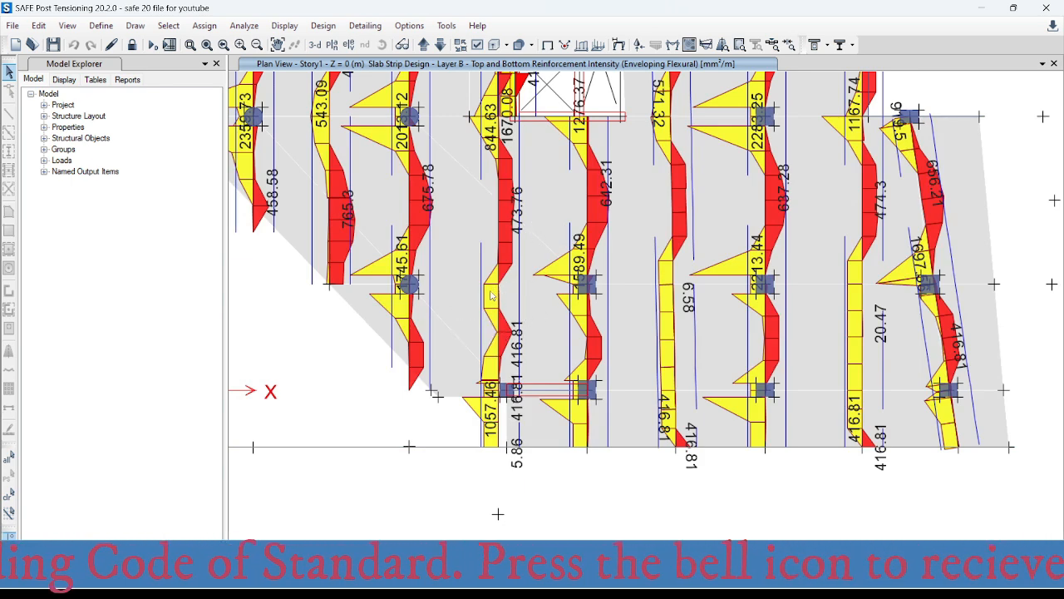
{"action": "mouse_move", "coordinate": [498, 298]}
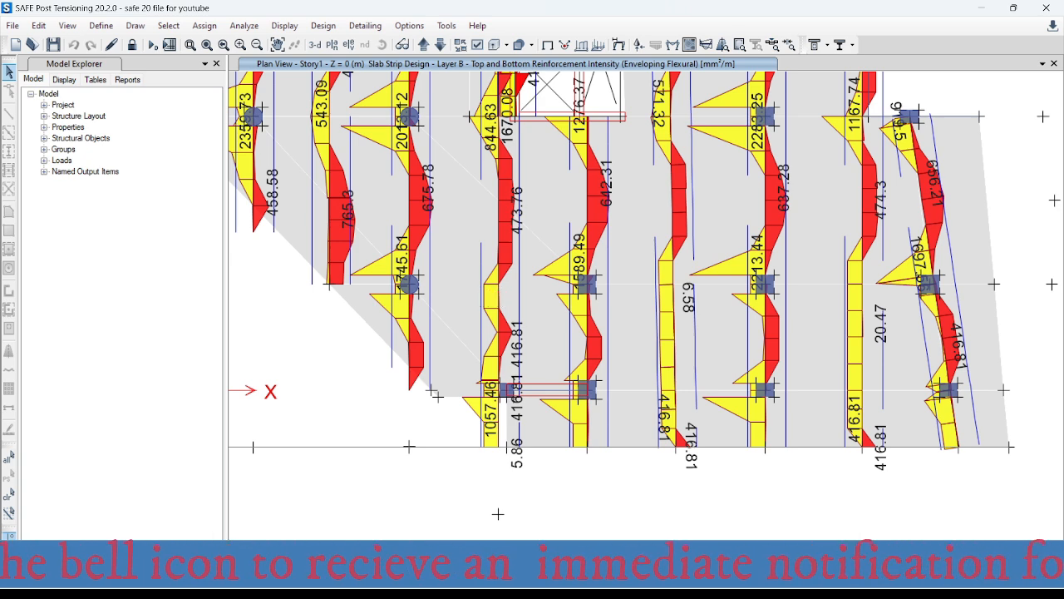
{"action": "mouse_move", "coordinate": [667, 528]}
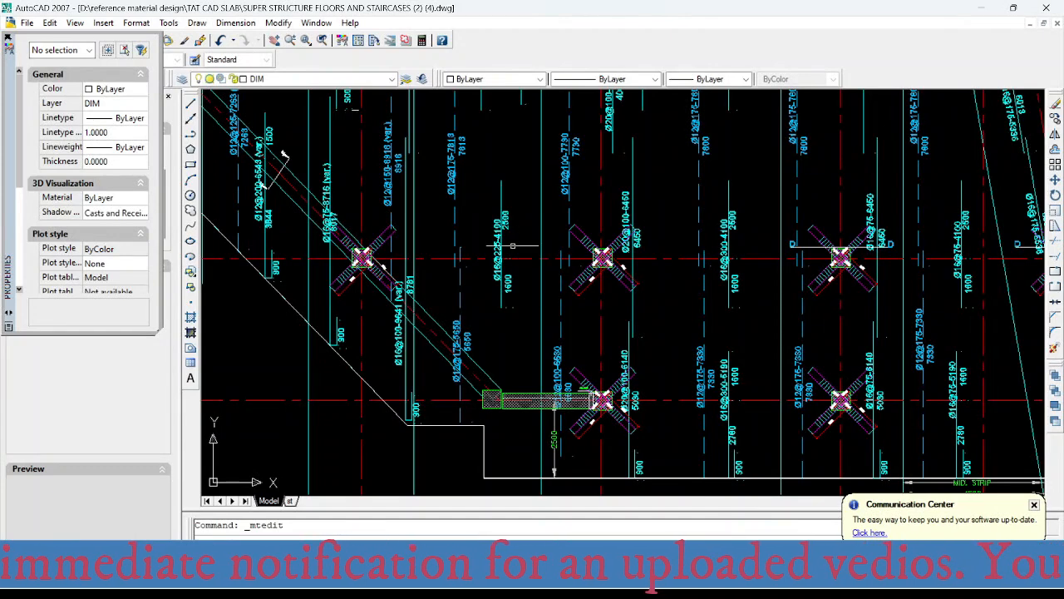
- Switch to AutoCAD and change the 4100-long top bar label on axis 5, below the shaft, to Ø12@200-4100
{"action": "scroll", "coordinate": [482, 199], "scroll_direction": "up", "scroll_amount": 2}
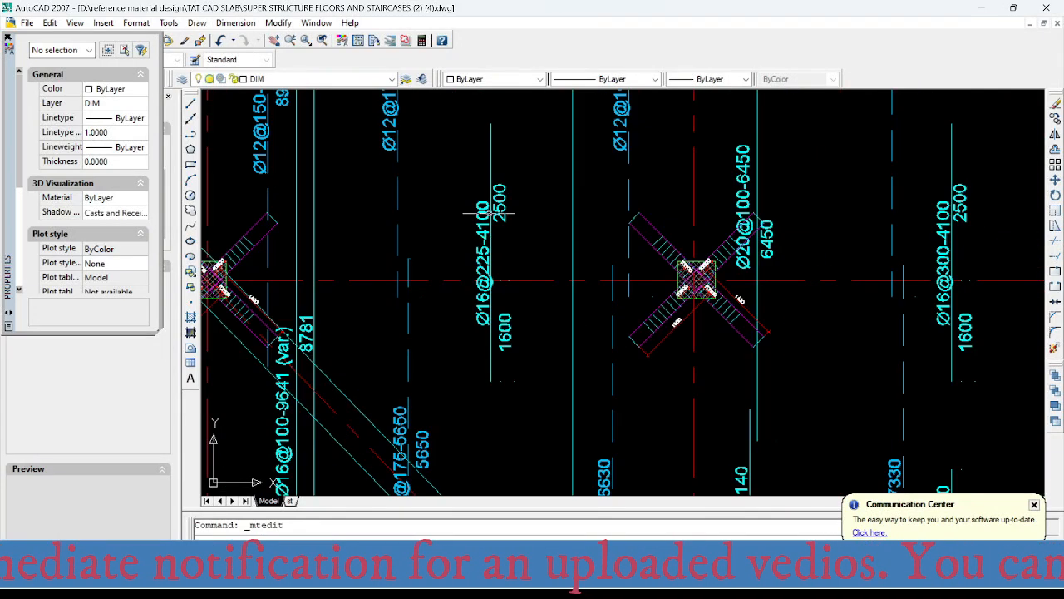
{"action": "left_click", "coordinate": [482, 199]}
{"action": "double_click", "coordinate": [488, 283]}
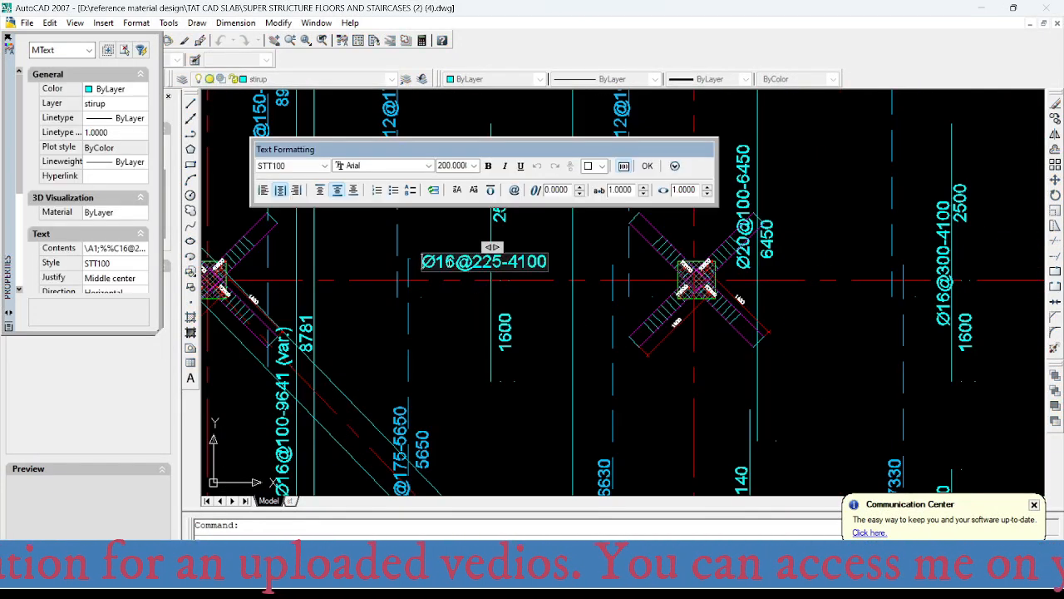
{"action": "key", "text": "BackSpace"}
{"action": "type", "text": "2@"}
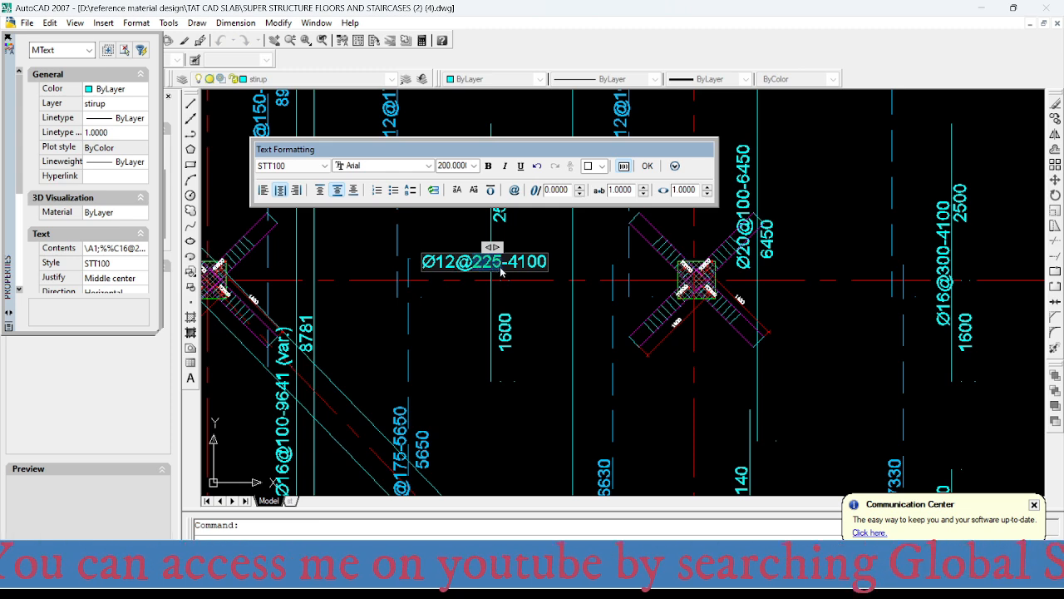
{"action": "type", "text": "200"}
{"action": "left_click", "coordinate": [564, 364]}
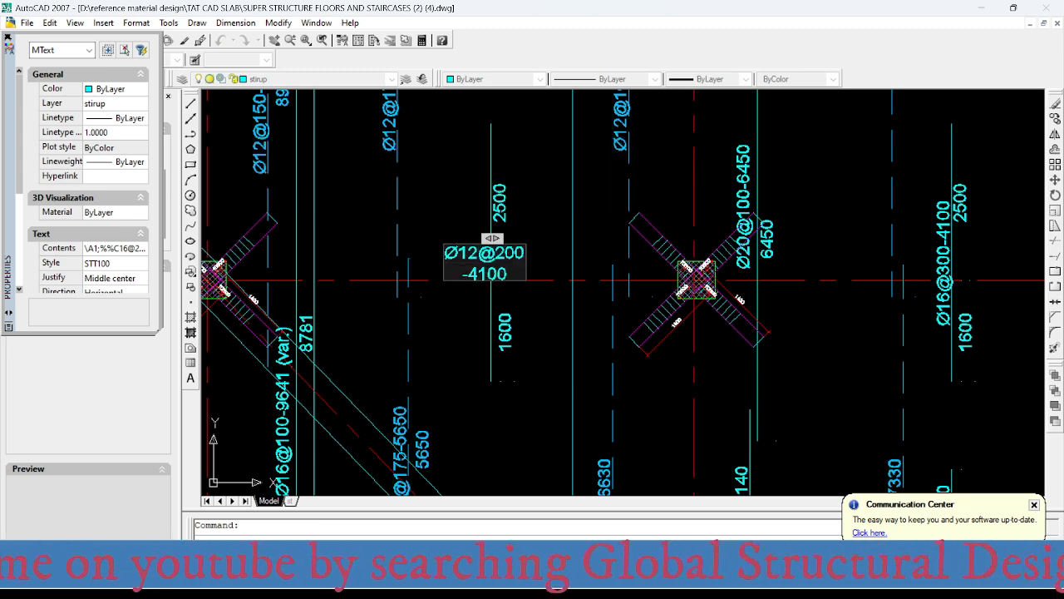
- Compare the bars around the short wall on axis 6 with the strip reinforcement intensities in SAFE
{"action": "scroll", "coordinate": [485, 263], "scroll_direction": "down", "scroll_amount": 3}
{"action": "scroll", "coordinate": [519, 363], "scroll_direction": "up", "scroll_amount": 3}
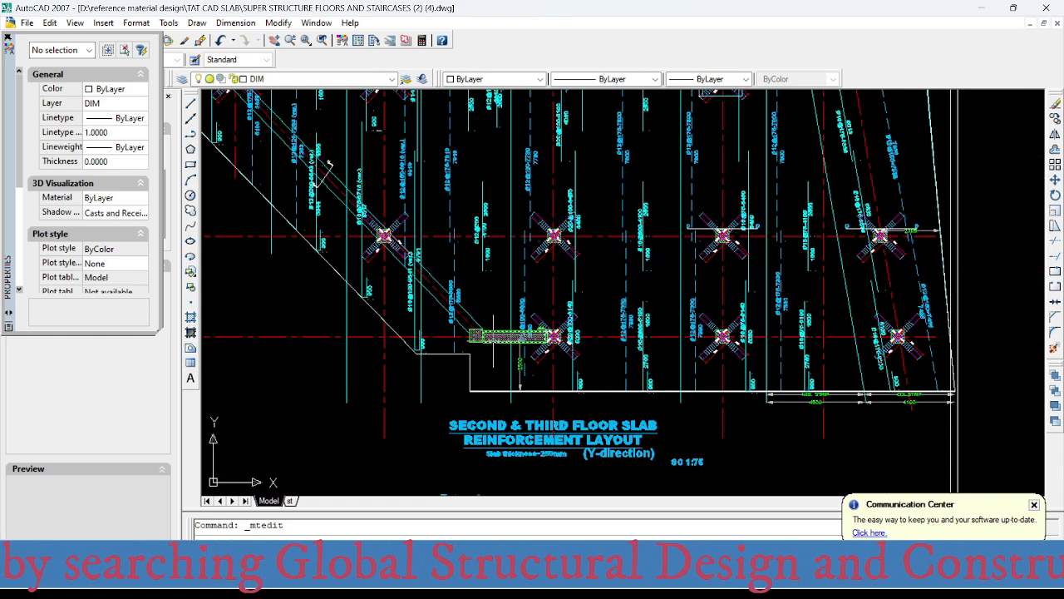
{"action": "scroll", "coordinate": [466, 268], "scroll_direction": "down", "scroll_amount": 2}
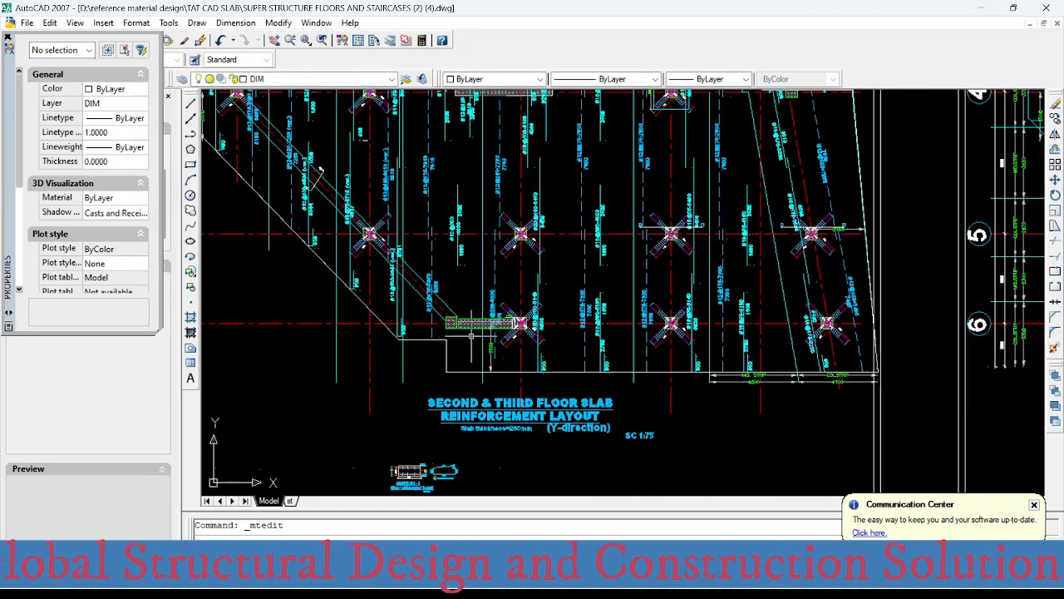
{"action": "mouse_move", "coordinate": [477, 297]}
{"action": "middle_mouse_down"}
{"action": "mouse_move", "coordinate": [489, 402]}
{"action": "mouse_move", "coordinate": [490, 324]}
{"action": "middle_mouse_up"}
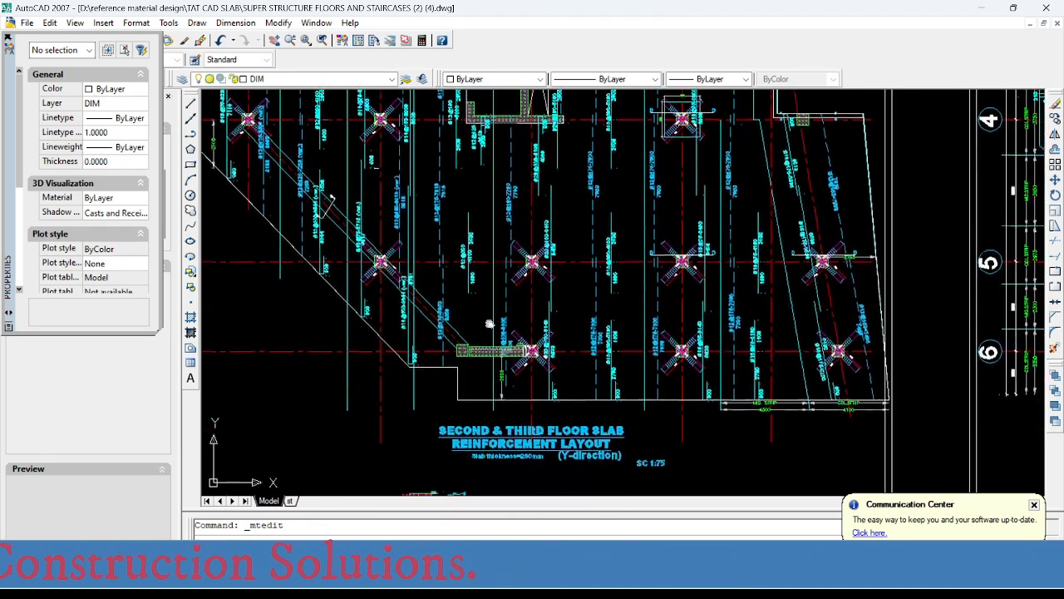
{"action": "scroll", "coordinate": [481, 326], "scroll_direction": "up", "scroll_amount": 4}
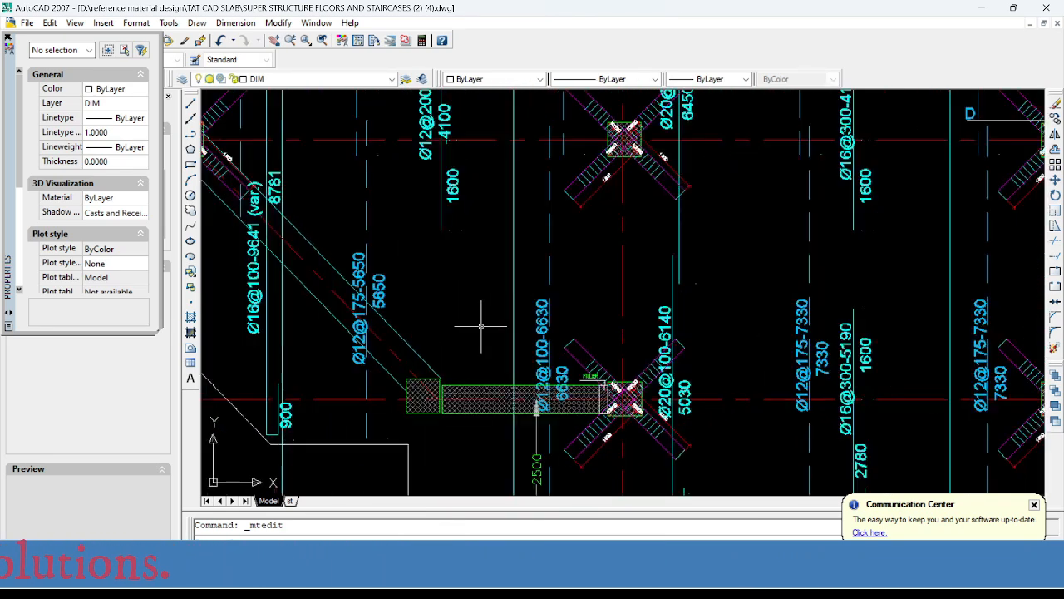
{"action": "scroll", "coordinate": [481, 326], "scroll_direction": "down", "scroll_amount": 4}
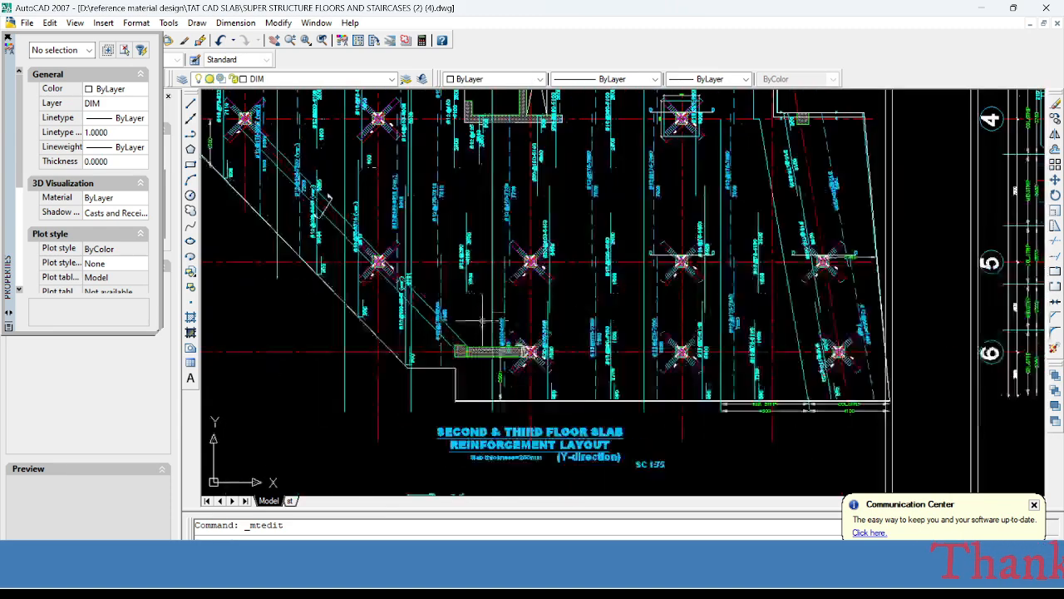
{"action": "scroll", "coordinate": [478, 353], "scroll_direction": "up", "scroll_amount": 1}
{"action": "scroll", "coordinate": [490, 366], "scroll_direction": "up", "scroll_amount": 2}
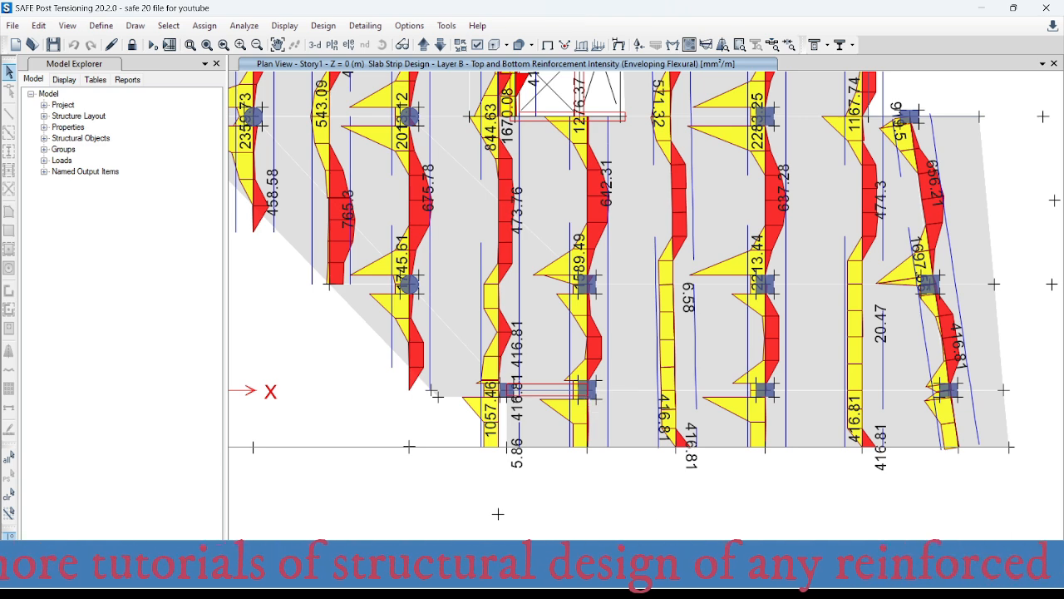
- Switch to AutoCAD and copy the Ø20@100-6140 top bar at the axis 6 column, with its labels and 900 hook, across the short wall
{"action": "left_click", "coordinate": [656, 583]}
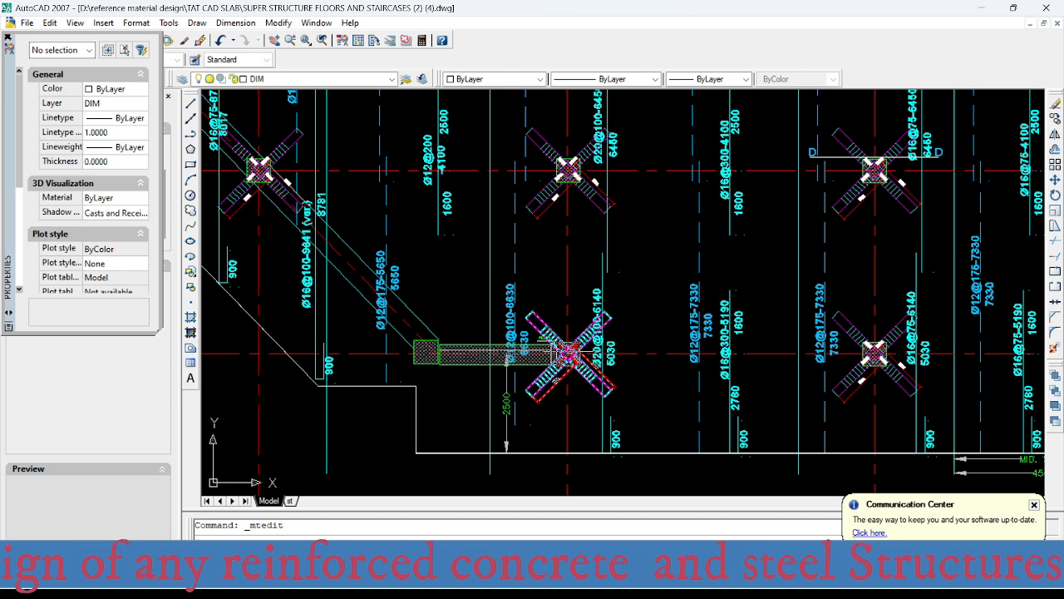
{"action": "scroll", "coordinate": [615, 341], "scroll_direction": "up", "scroll_amount": 3}
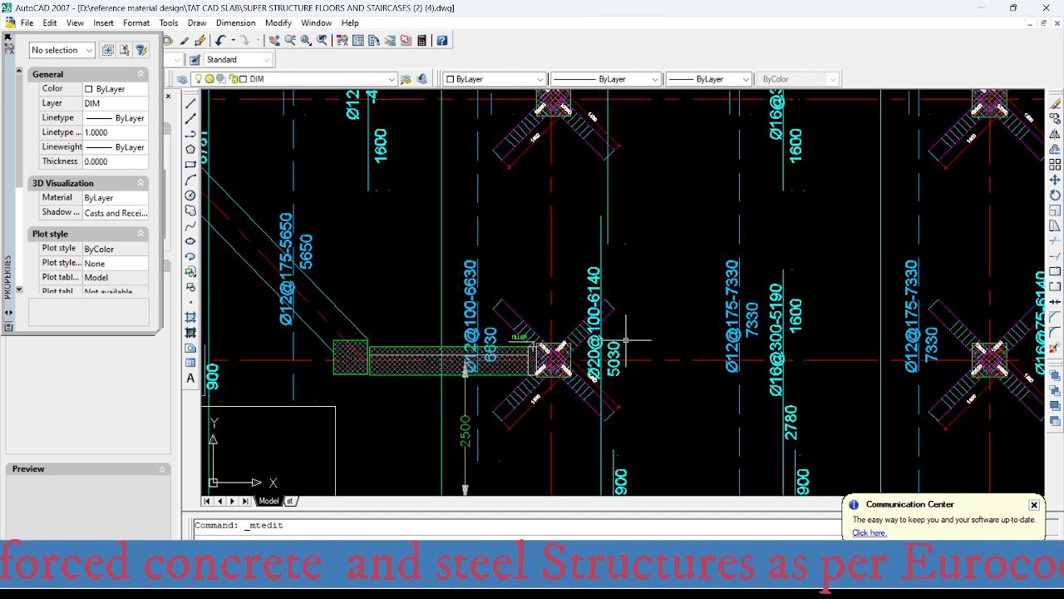
{"action": "left_click", "coordinate": [616, 348]}
{"action": "left_click", "coordinate": [601, 354]}
{"action": "left_click", "coordinate": [565, 353]}
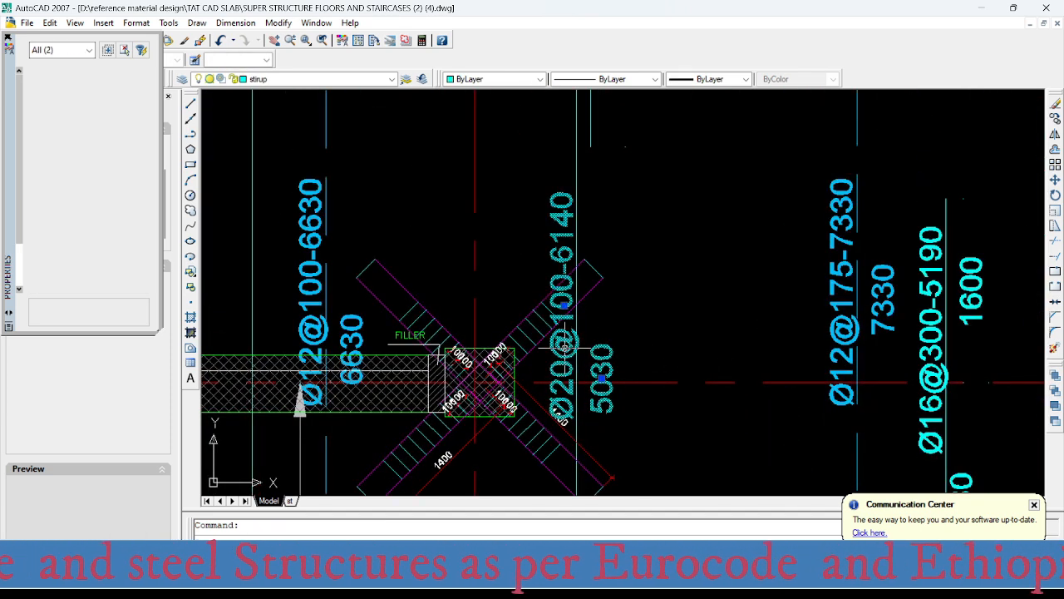
{"action": "left_click", "coordinate": [582, 427]}
{"action": "scroll", "coordinate": [586, 356], "scroll_direction": "down", "scroll_amount": 3}
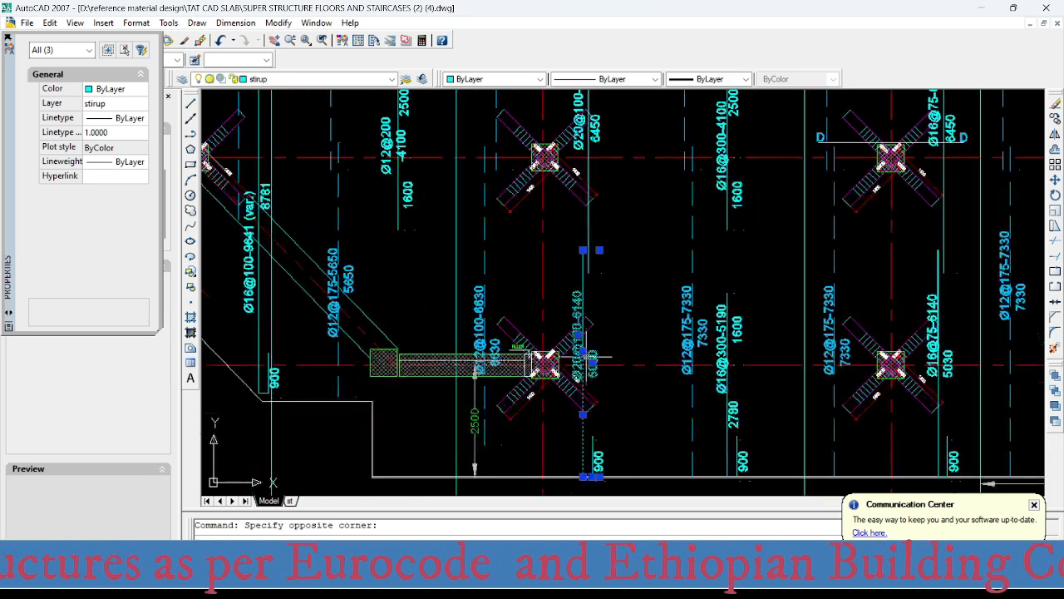
{"action": "left_click", "coordinate": [586, 317]}
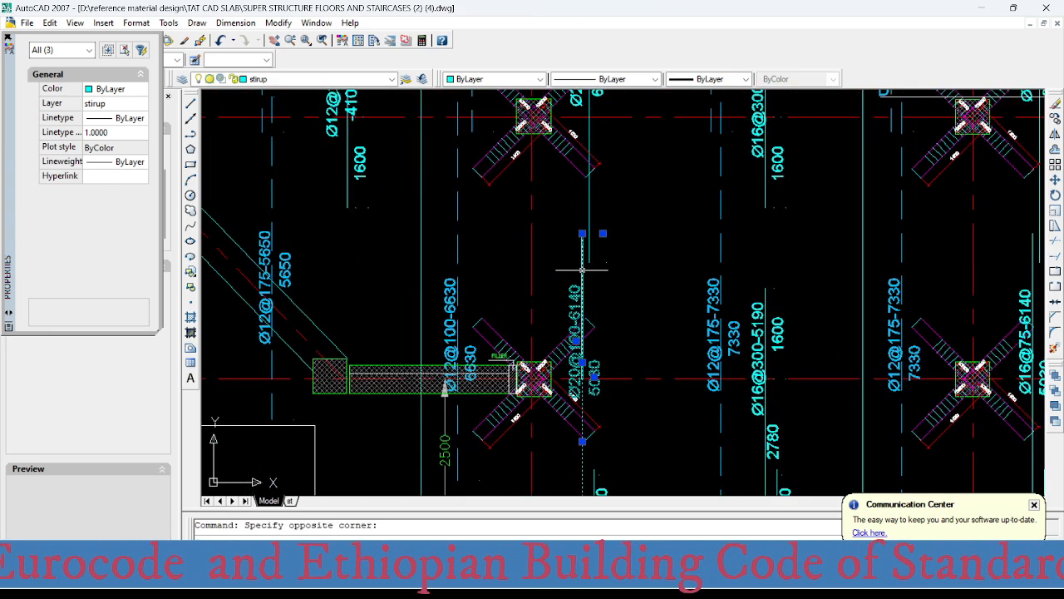
{"action": "left_click", "coordinate": [615, 332]}
{"action": "scroll", "coordinate": [619, 332], "scroll_direction": "down", "scroll_amount": 3}
{"action": "scroll", "coordinate": [609, 363], "scroll_direction": "up", "scroll_amount": 5}
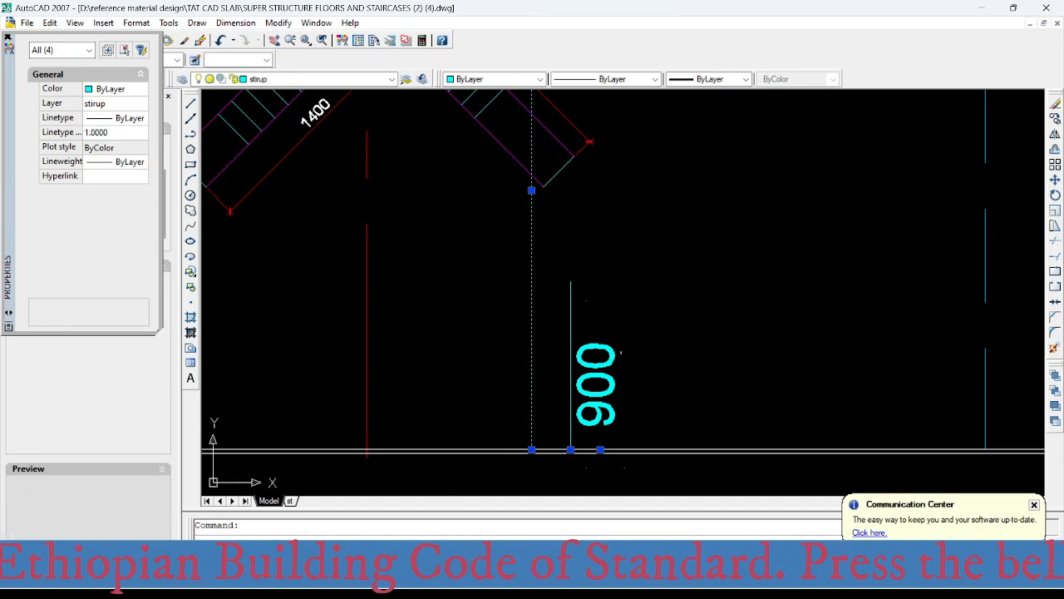
{"action": "left_click", "coordinate": [622, 352]}
{"action": "left_click", "coordinate": [553, 398]}
{"action": "right_click", "coordinate": [622, 340]}
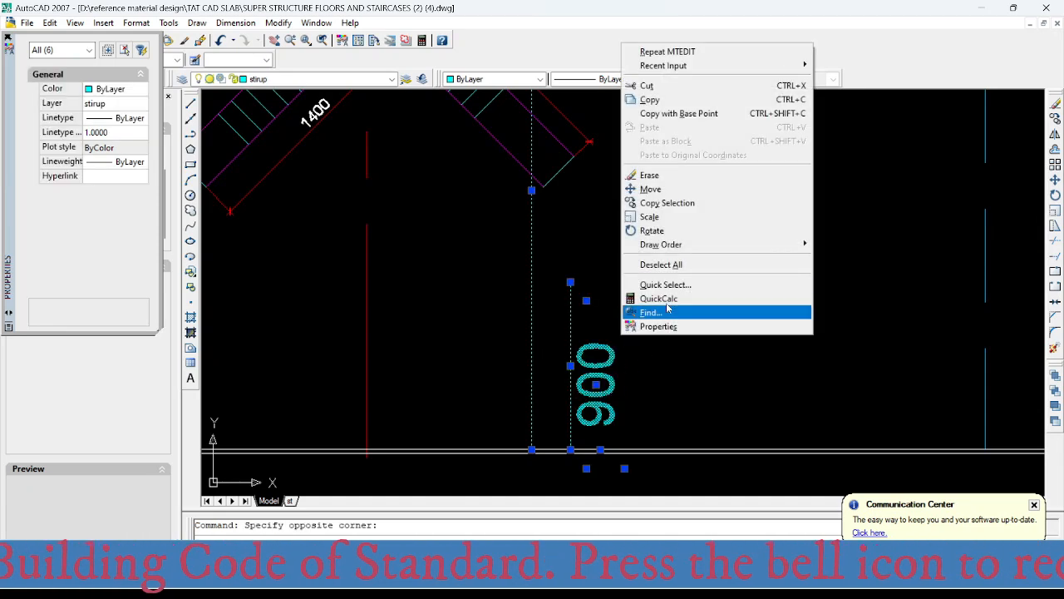
{"action": "left_click", "coordinate": [671, 204]}
{"action": "left_click", "coordinate": [530, 449]}
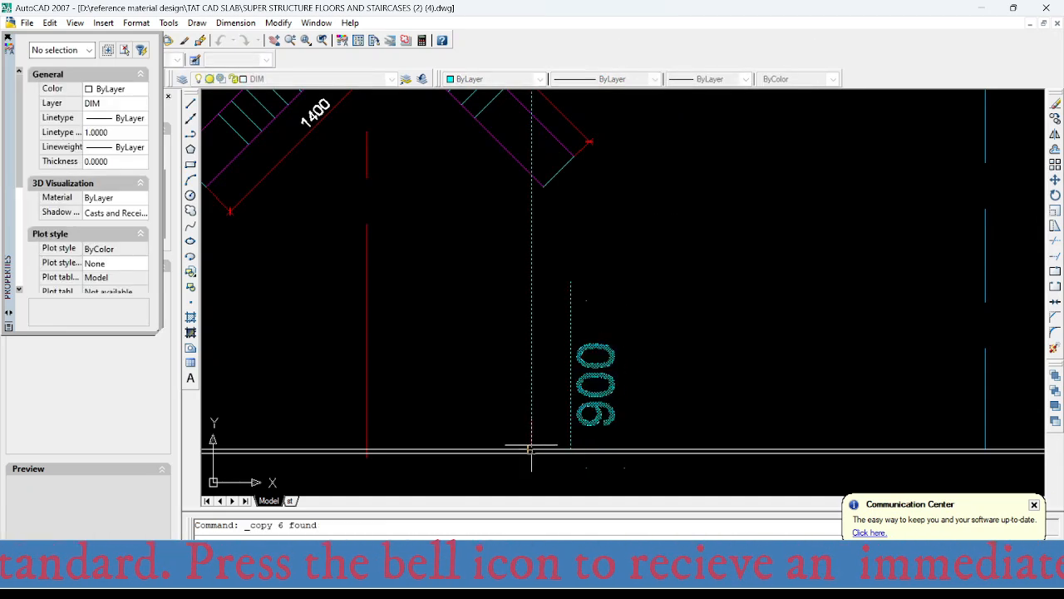
{"action": "scroll", "coordinate": [597, 432], "scroll_direction": "down", "scroll_amount": 5}
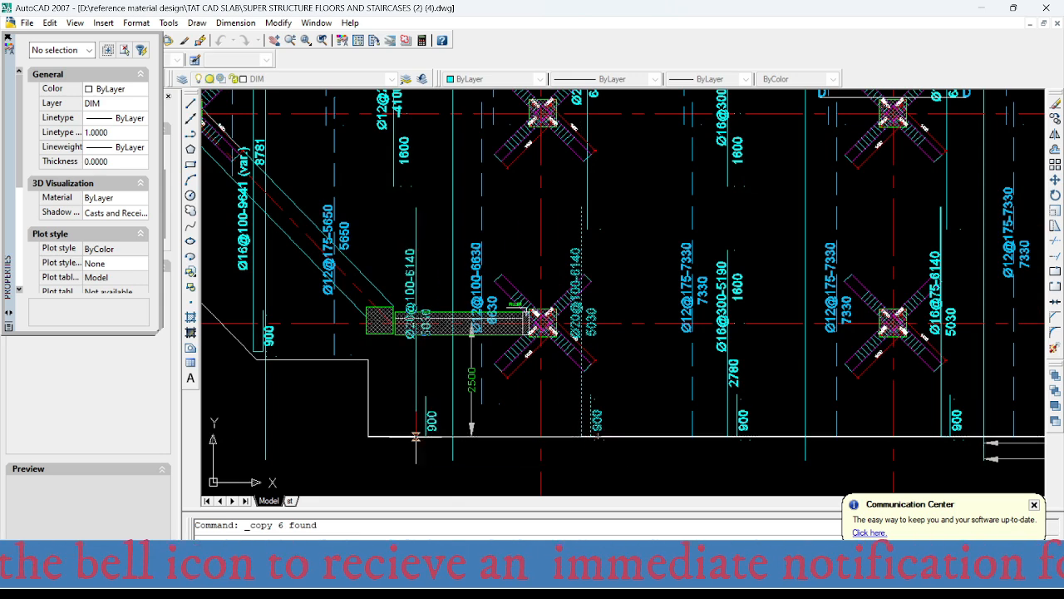
{"action": "key", "text": "Escape"}
- Open the copied Ø20@100-6140 label over the short wall for editing and select its spacing
{"action": "scroll", "coordinate": [406, 281], "scroll_direction": "up", "scroll_amount": 3}
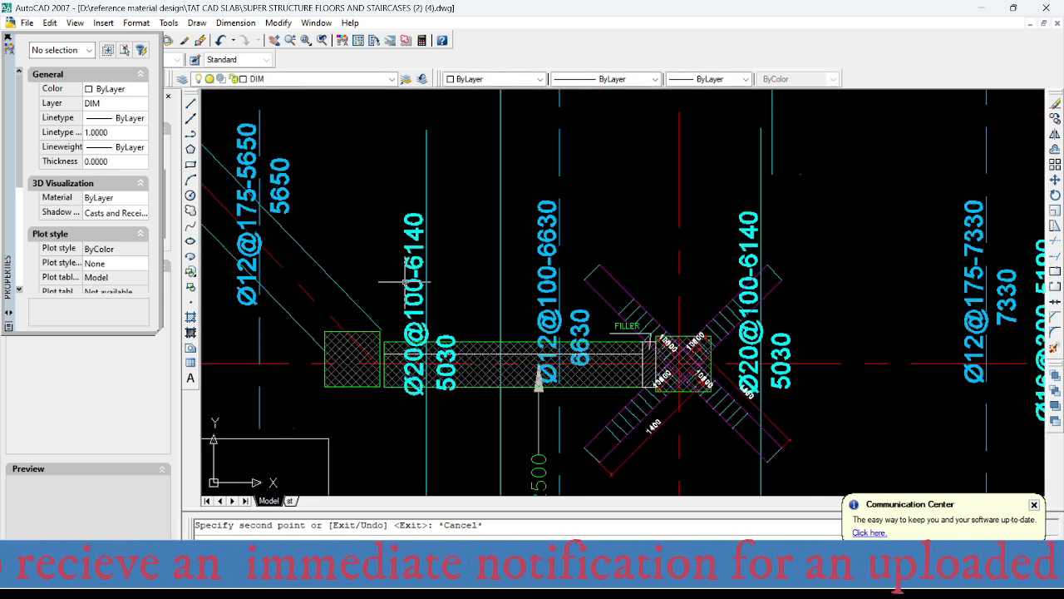
{"action": "left_click", "coordinate": [410, 279]}
{"action": "double_click", "coordinate": [414, 301]}
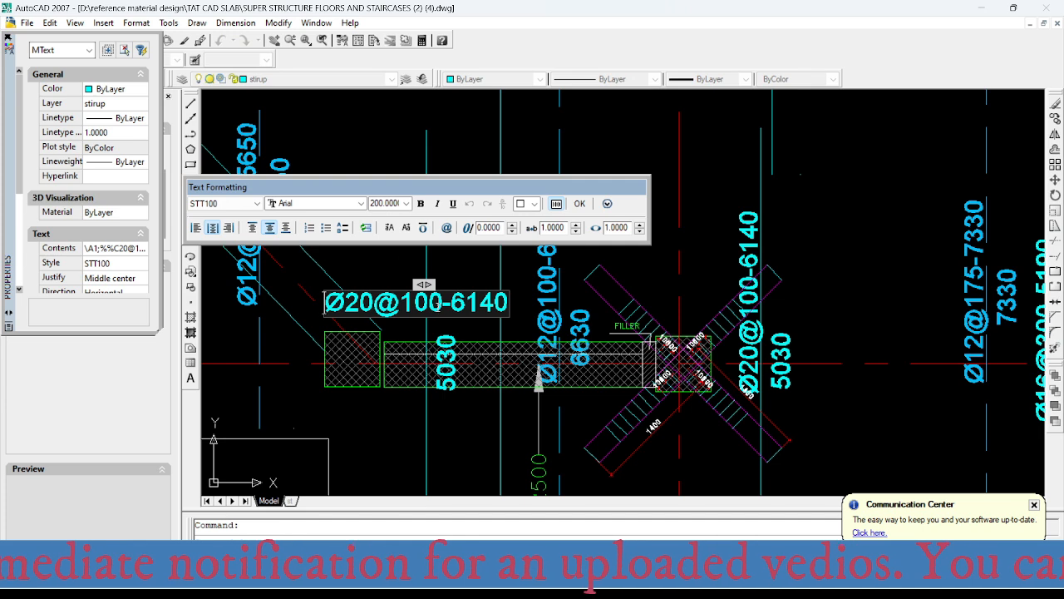
{"action": "left_click_drag", "start_coordinate": [443, 305], "coordinate": [407, 299]}
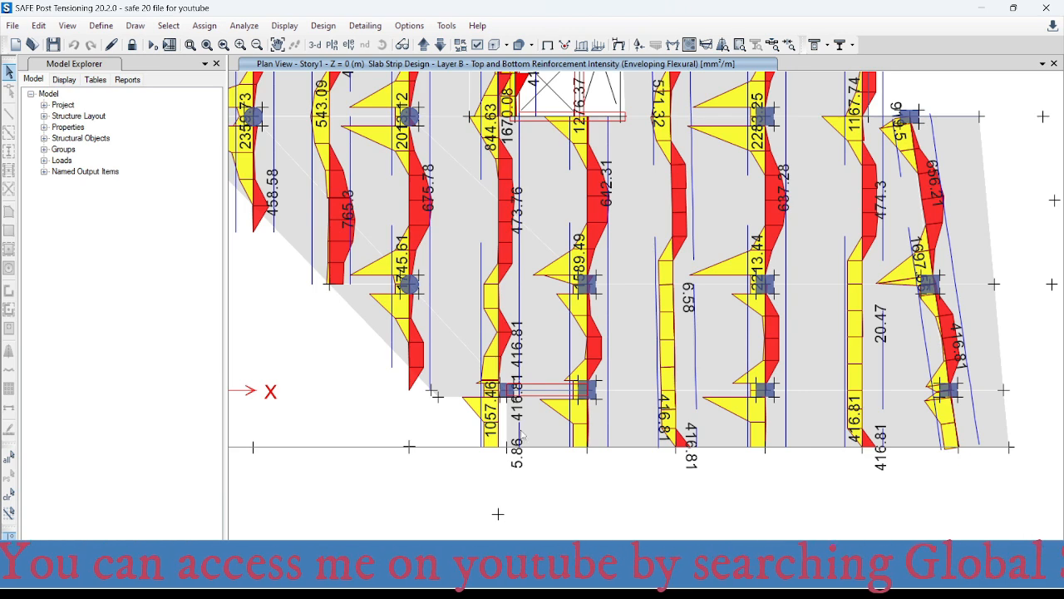
- Check the top reinforcement intensity at the circular column in SAFE, and enter 1745 mm² for the bars-per-metre table in Excel
{"action": "scroll", "coordinate": [412, 287], "scroll_direction": "up", "scroll_amount": 5}
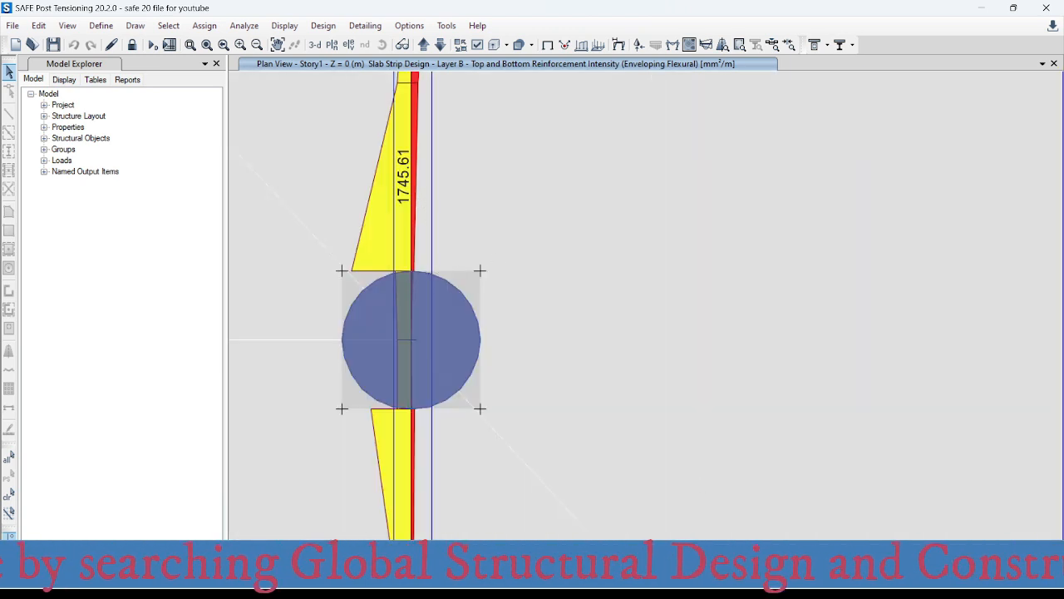
{"action": "mouse_move", "coordinate": [649, 585]}
{"action": "left_click", "coordinate": [698, 517]}
{"action": "left_click", "coordinate": [519, 323]}
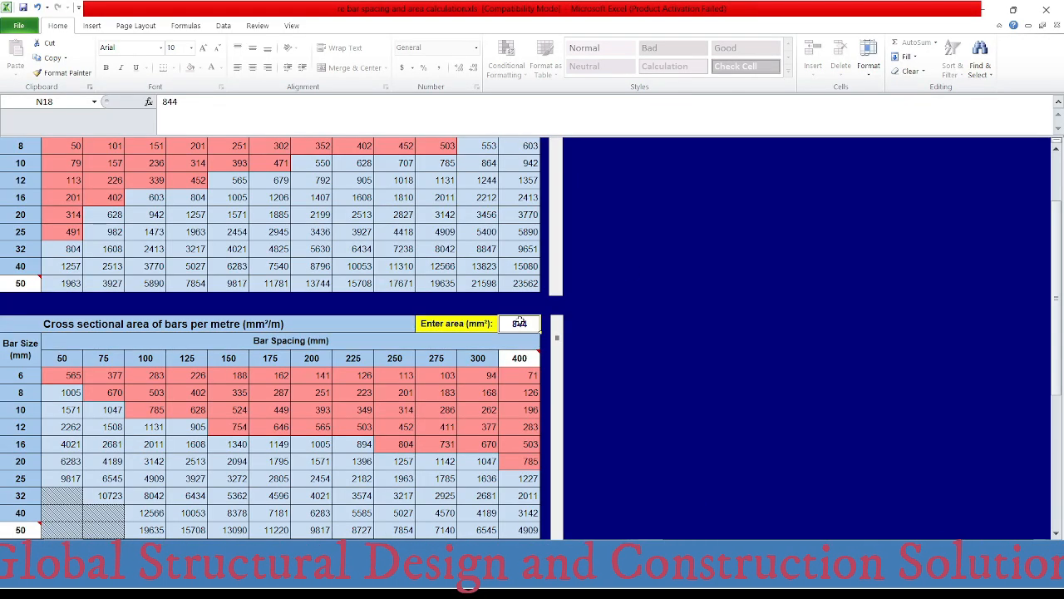
{"action": "type", "text": "1745"}
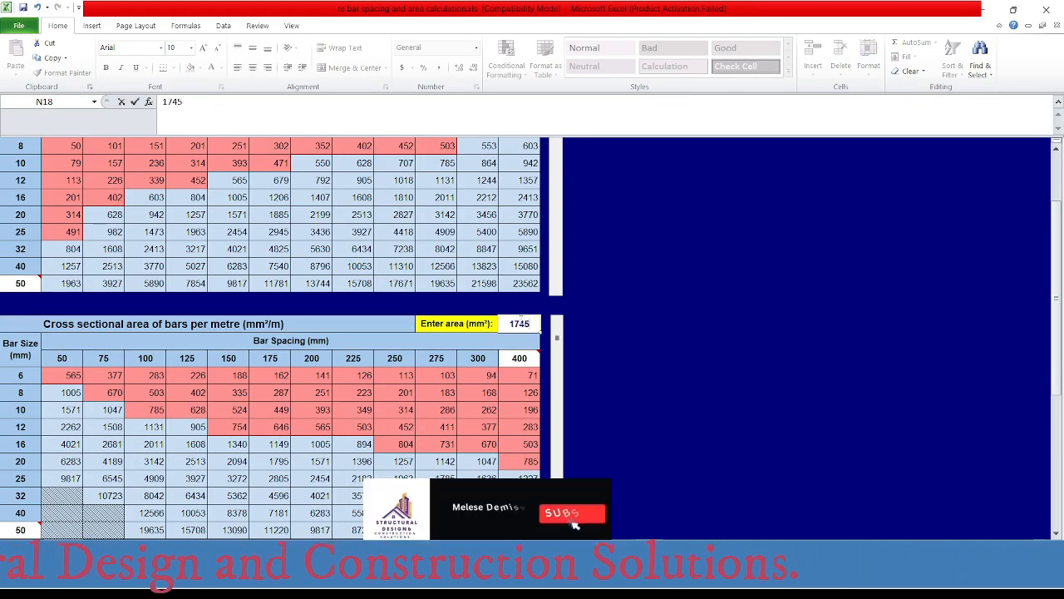
{"action": "key", "text": "Return"}
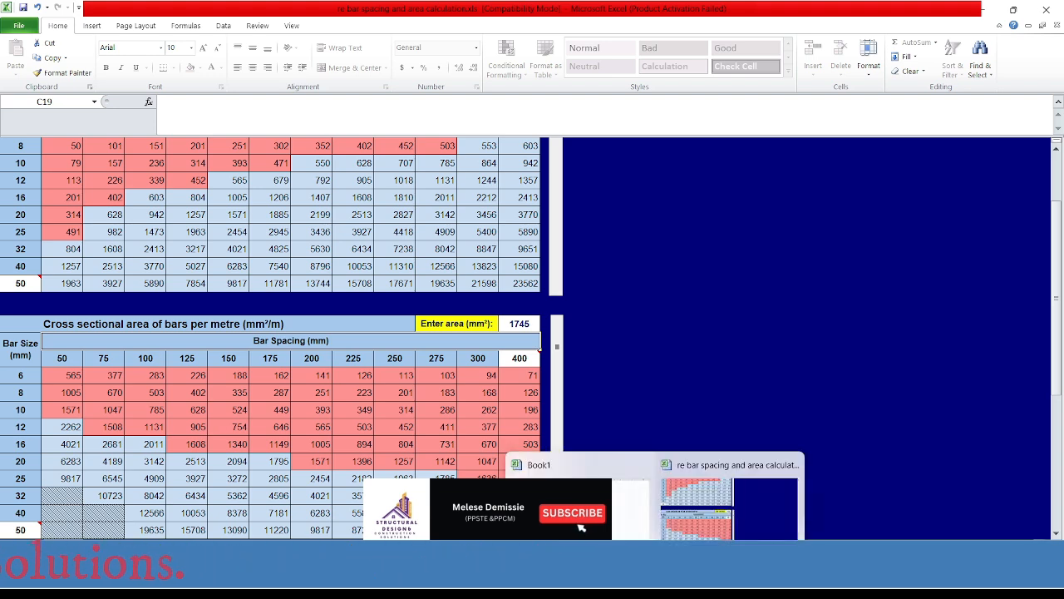
- Switch to AutoCAD and set the bar diameter in the copied label over the short wall to 16, giving Ø16@100-6140
{"action": "left_click", "coordinate": [742, 585]}
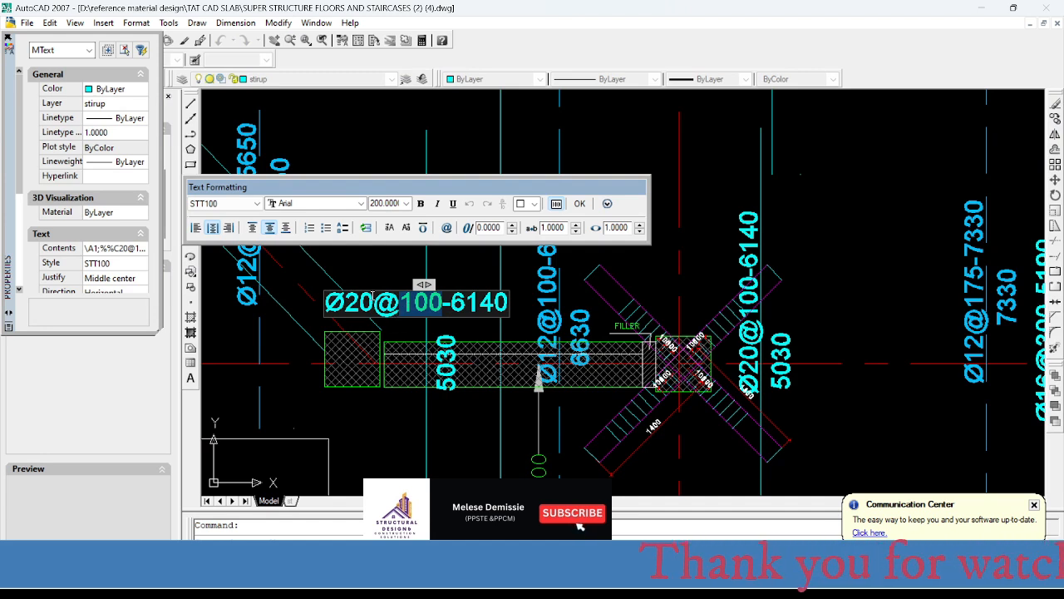
{"action": "left_click_drag", "start_coordinate": [372, 296], "coordinate": [349, 291]}
{"action": "type", "text": "16"}
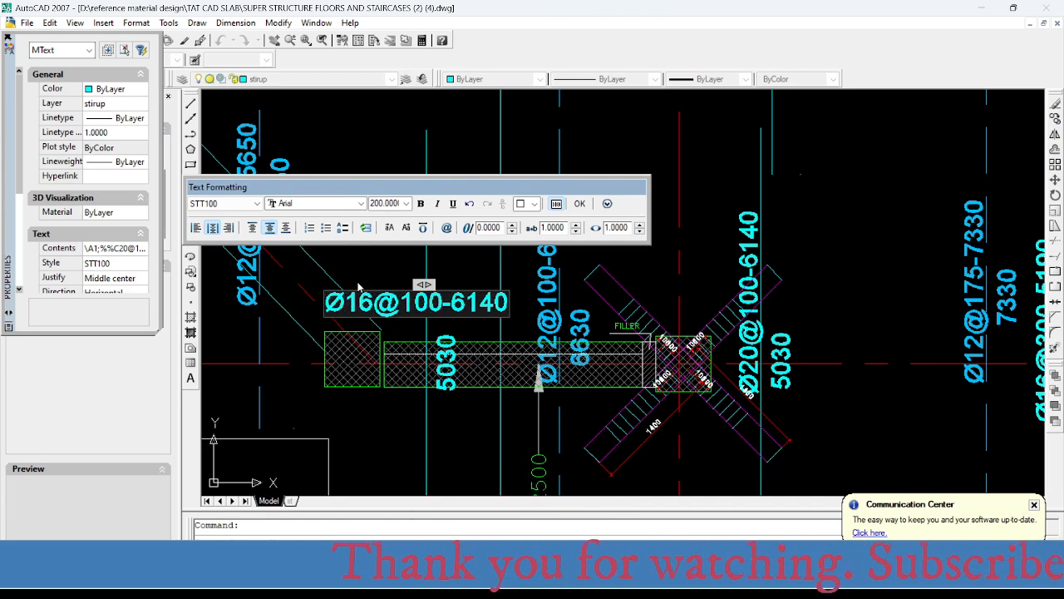
{"action": "left_click", "coordinate": [379, 282]}
{"action": "scroll", "coordinate": [428, 309], "scroll_direction": "down", "scroll_amount": 4}
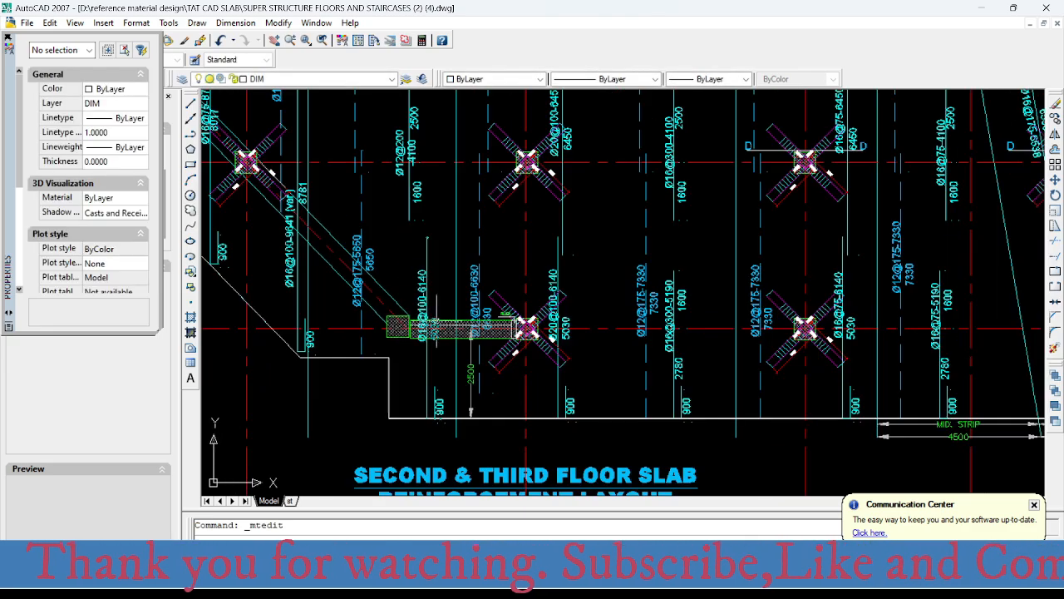
- Examine the Y-direction bar labels of the second and third floor slab layout from axis 6 up to the bays at axis 1
{"action": "scroll", "coordinate": [428, 309], "scroll_direction": "down", "scroll_amount": 5}
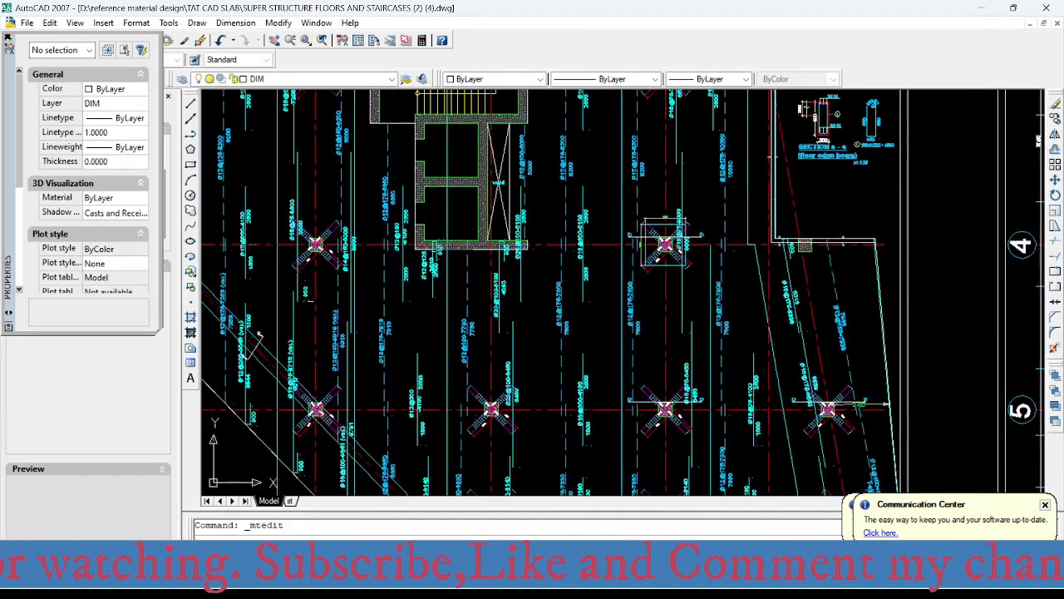
{"action": "middle_click_drag", "start_coordinate": [425, 268], "coordinate": [418, 449]}
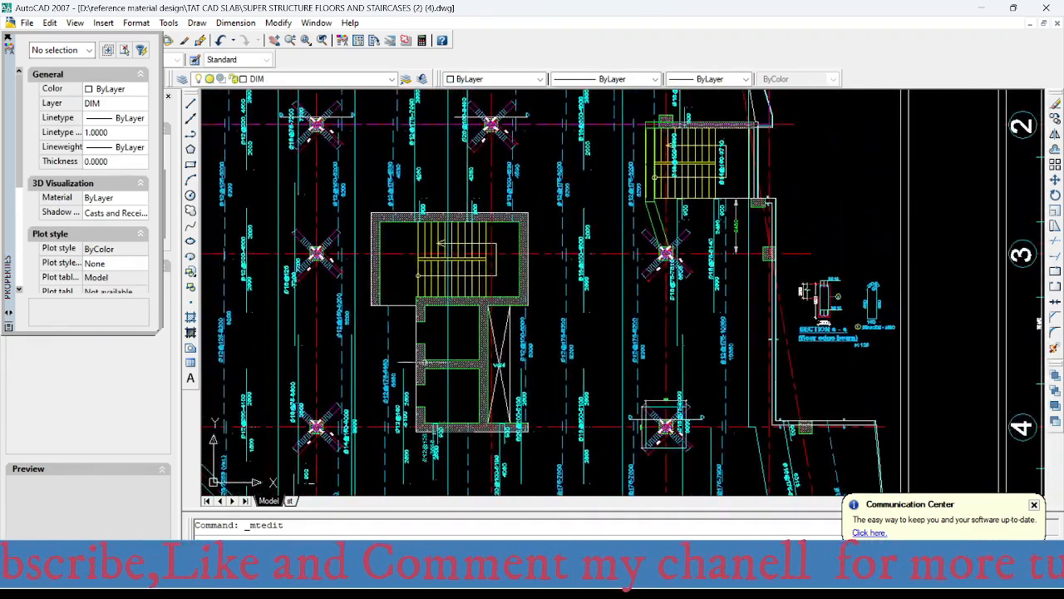
{"action": "middle_click_drag", "start_coordinate": [433, 225], "coordinate": [423, 458]}
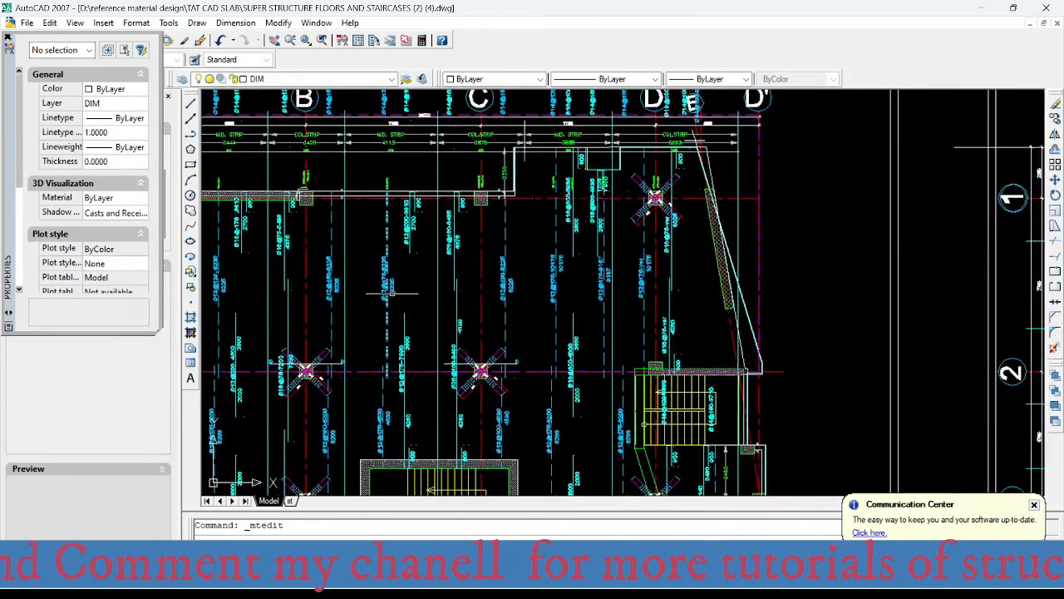
{"action": "scroll", "coordinate": [419, 250], "scroll_direction": "up", "scroll_amount": 3}
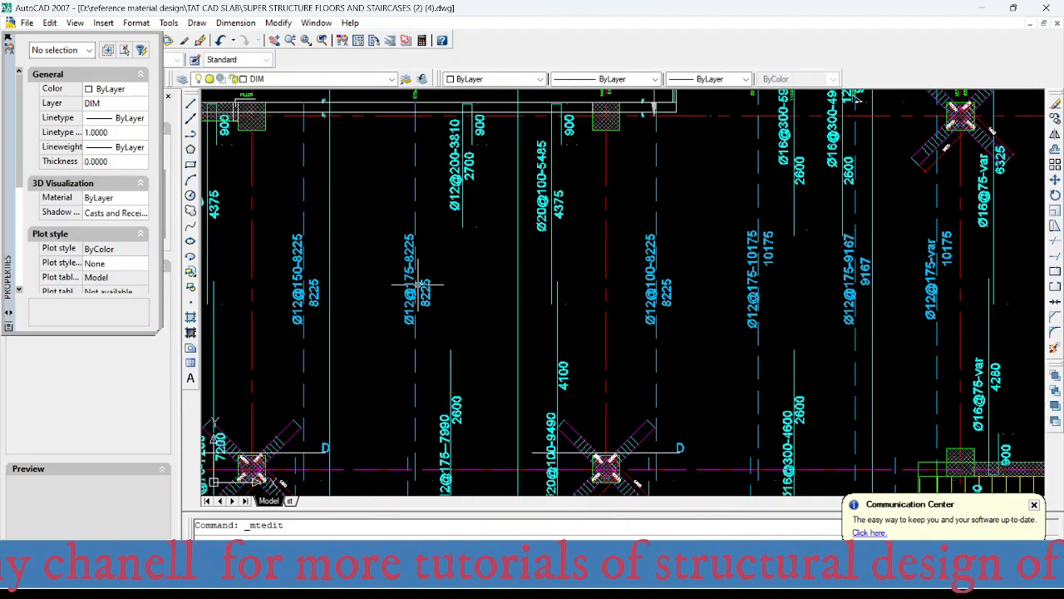
{"action": "scroll", "coordinate": [424, 249], "scroll_direction": "up", "scroll_amount": 2}
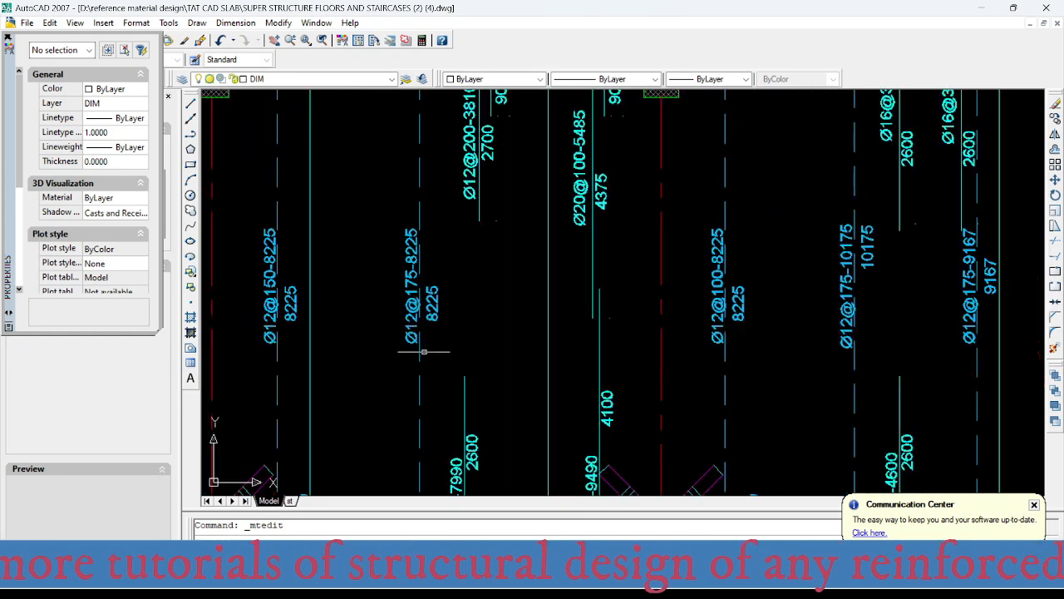
{"action": "scroll", "coordinate": [434, 333], "scroll_direction": "down", "scroll_amount": 5}
{"action": "scroll", "coordinate": [434, 332], "scroll_direction": "up", "scroll_amount": 4}
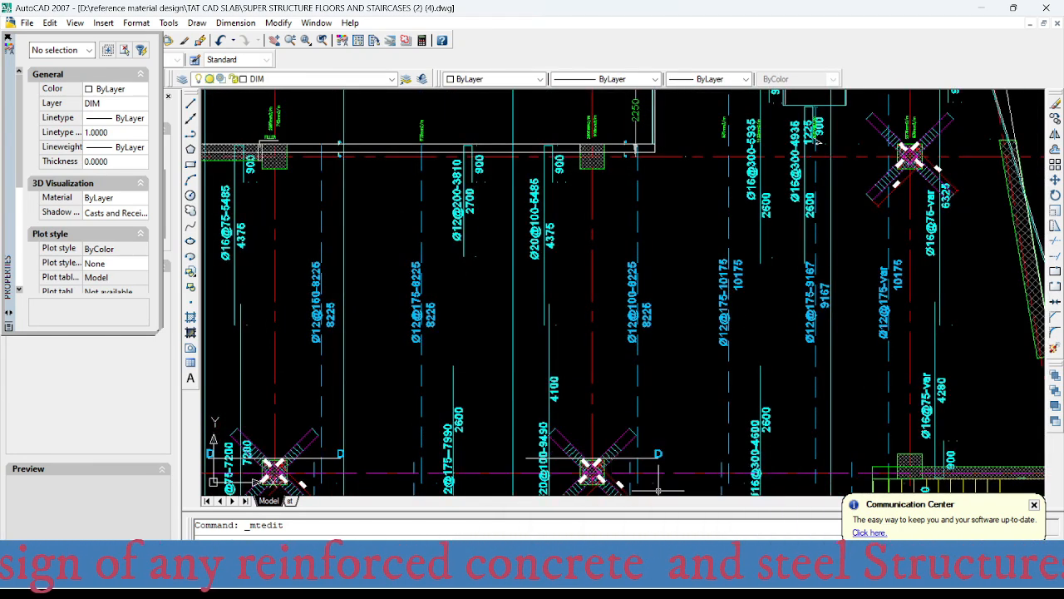
- Switch to SAFE and check the top reinforcement intensity of the Layer B strip at the short wall near the slab's lower edge
{"action": "mouse_move", "coordinate": [716, 577]}
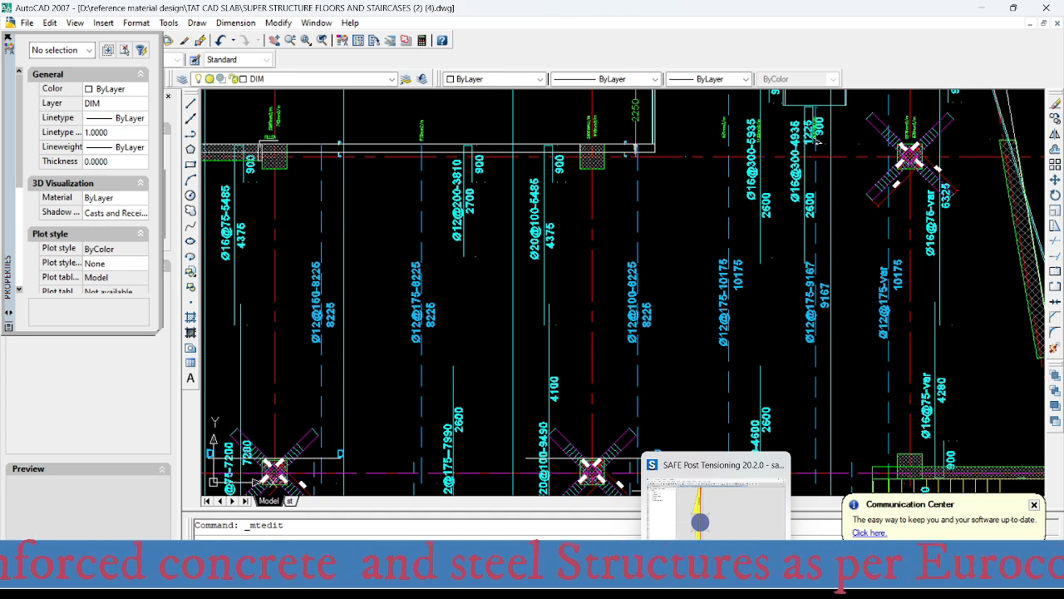
{"action": "left_click", "coordinate": [716, 577]}
{"action": "scroll", "coordinate": [540, 291], "scroll_direction": "down", "scroll_amount": 3}
{"action": "scroll", "coordinate": [548, 253], "scroll_direction": "up", "scroll_amount": 4}
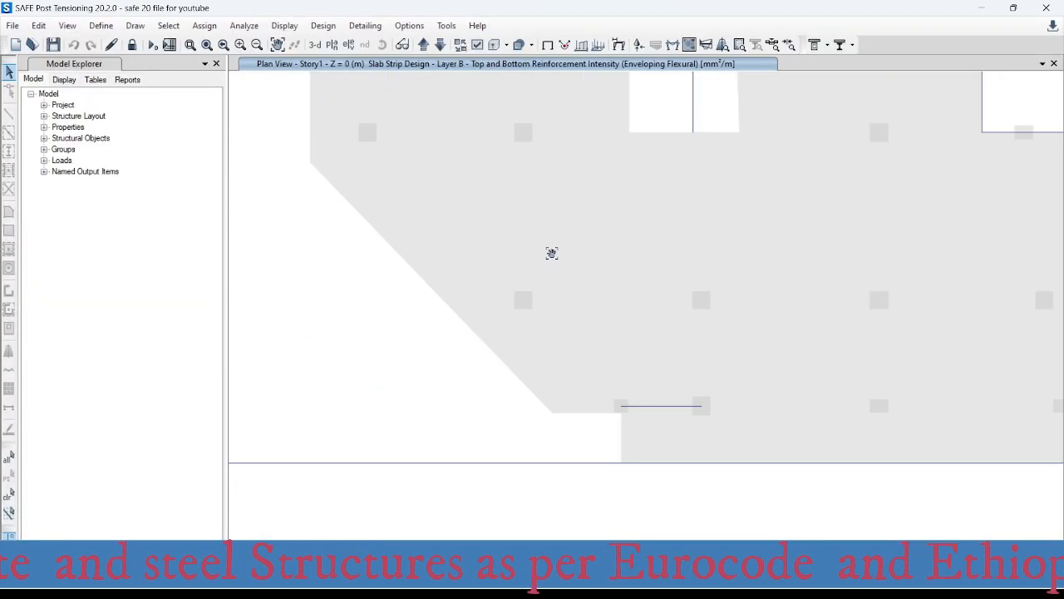
{"action": "scroll", "coordinate": [551, 252], "scroll_direction": "down", "scroll_amount": 4}
{"action": "scroll", "coordinate": [520, 378], "scroll_direction": "down", "scroll_amount": 3}
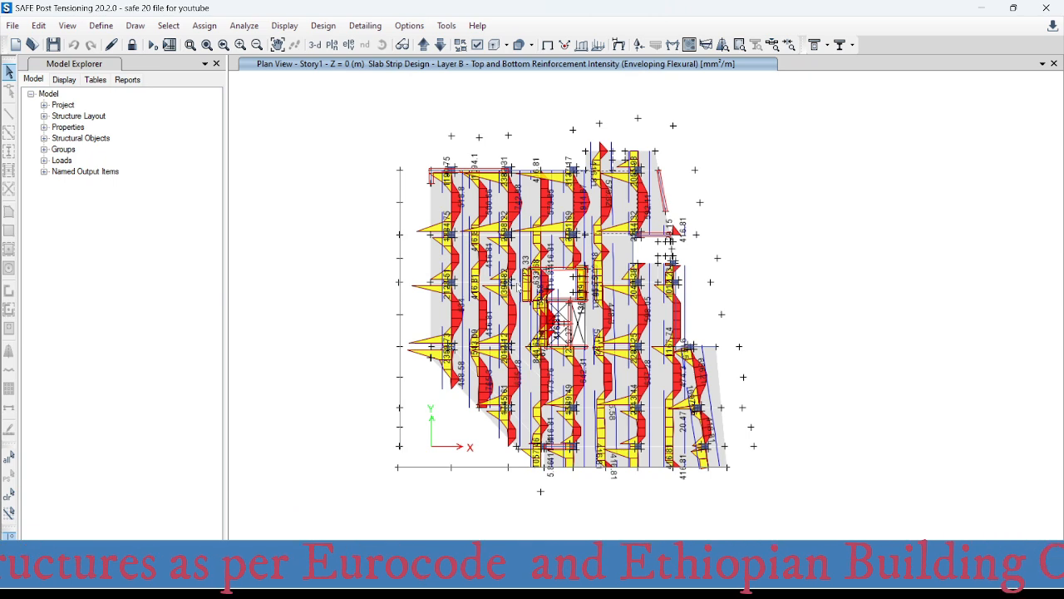
{"action": "scroll", "coordinate": [552, 399], "scroll_direction": "up", "scroll_amount": 4}
{"action": "scroll", "coordinate": [549, 428], "scroll_direction": "down", "scroll_amount": 3}
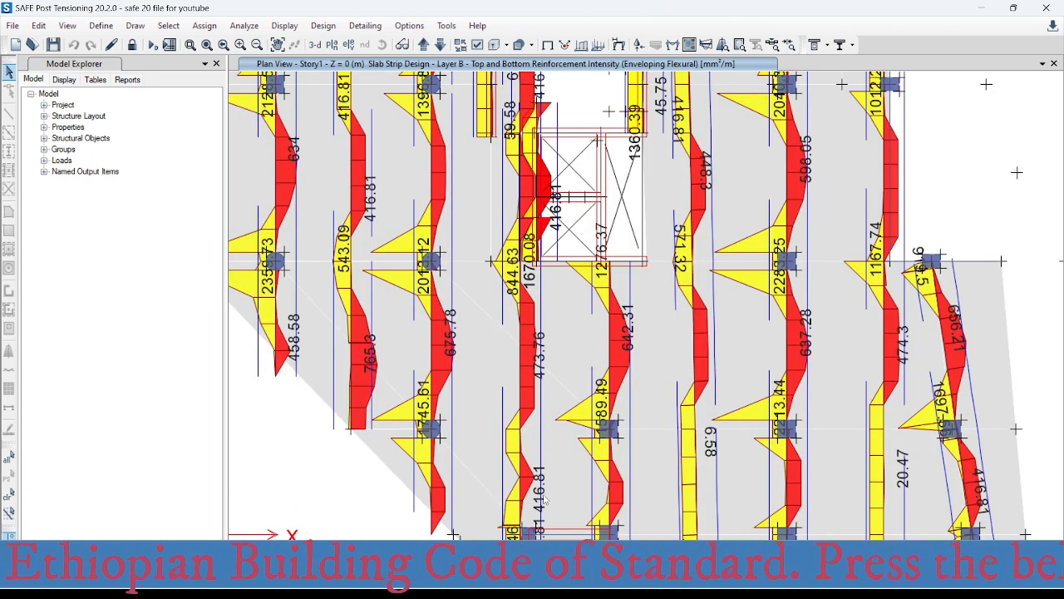
{"action": "scroll", "coordinate": [544, 497], "scroll_direction": "up", "scroll_amount": 4}
{"action": "scroll", "coordinate": [551, 471], "scroll_direction": "down", "scroll_amount": 4}
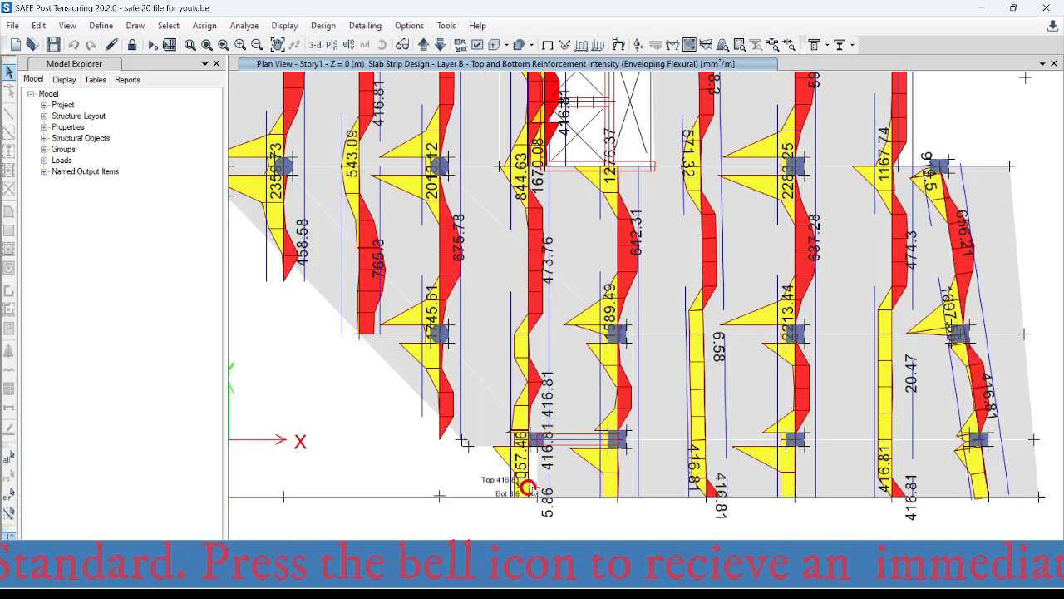
- Switch to the bar spacing and area workbook in Excel and enter 1057 mm² for the bars-per-metre table
{"action": "left_click", "coordinate": [655, 585]}
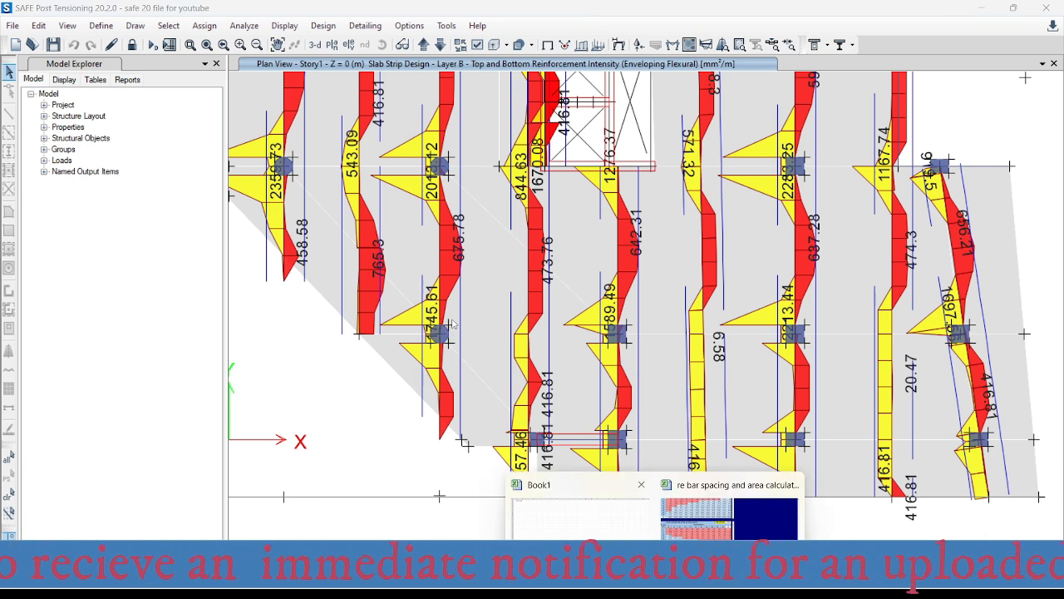
{"action": "left_click", "coordinate": [695, 524]}
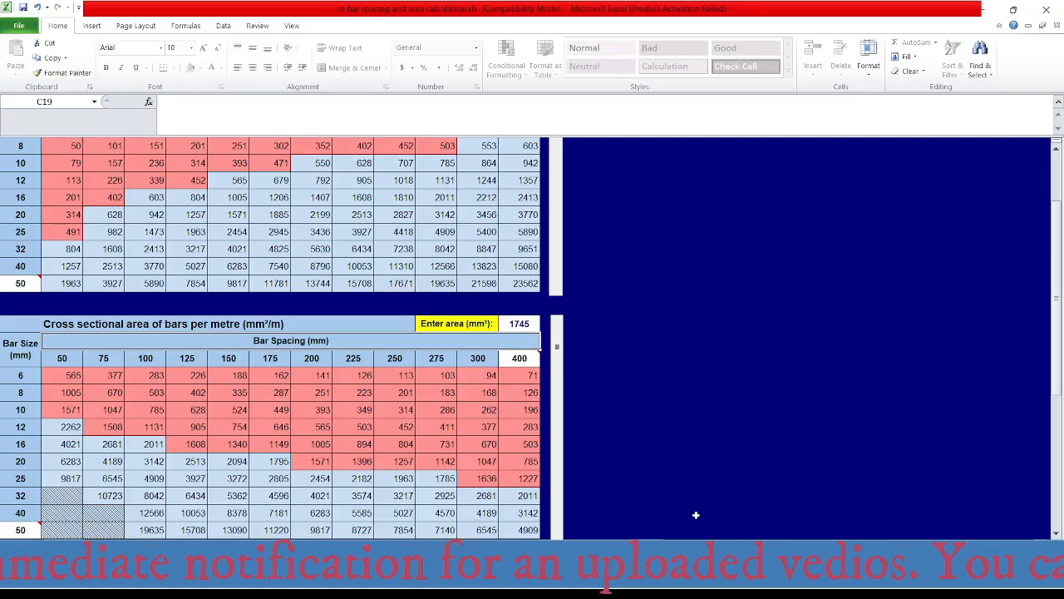
{"action": "left_click", "coordinate": [534, 324]}
{"action": "type", "text": "10"}
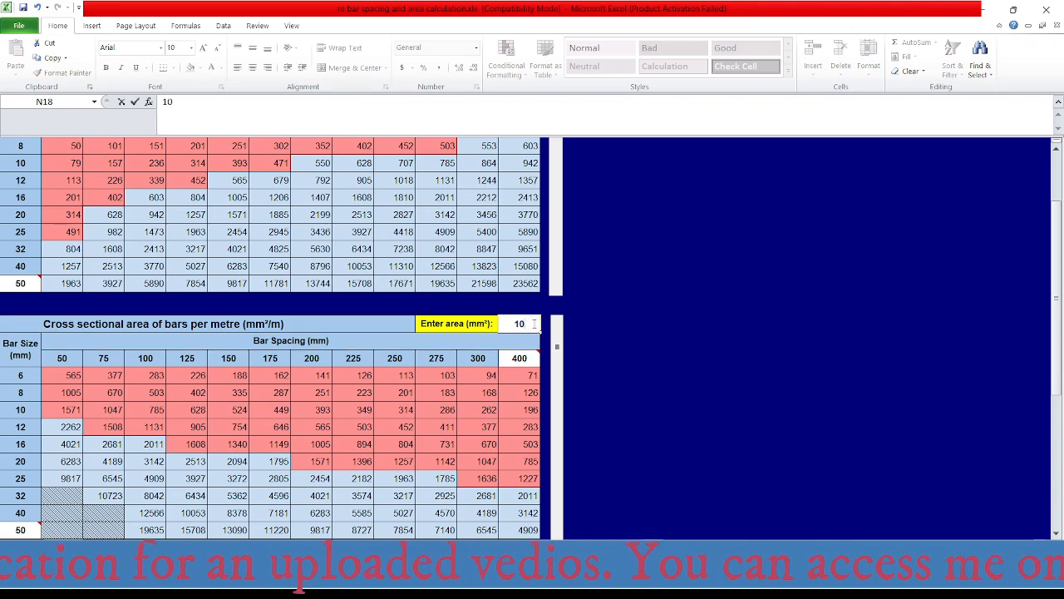
{"action": "type", "text": "57"}
{"action": "key", "text": "Return"}
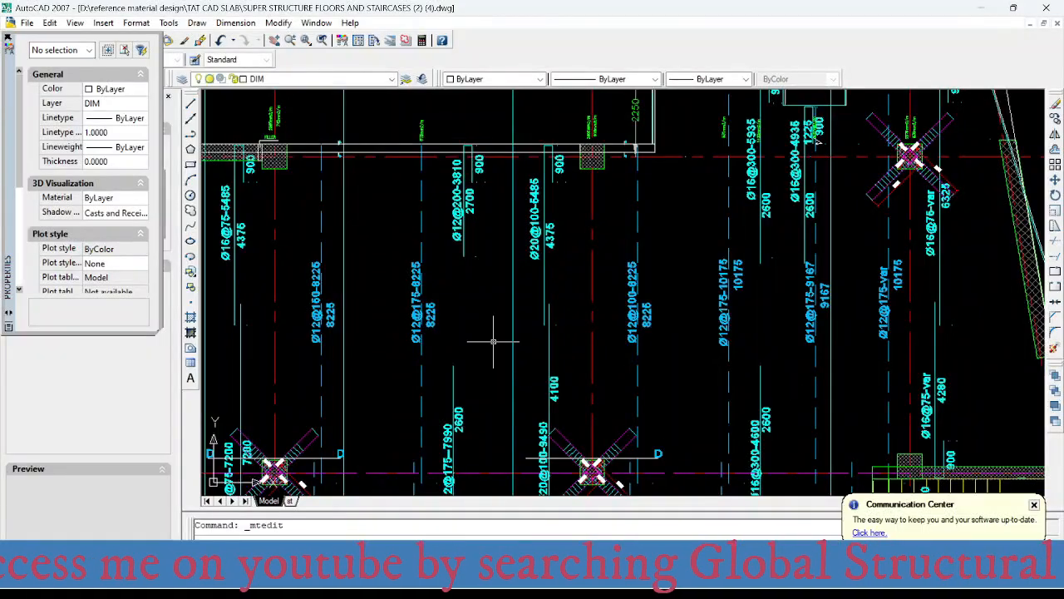
- Switch to AutoCAD and set the spacing in the copied label over the short wall to 175, giving Ø16@175-6140
{"action": "scroll", "coordinate": [543, 275], "scroll_direction": "down", "scroll_amount": 2}
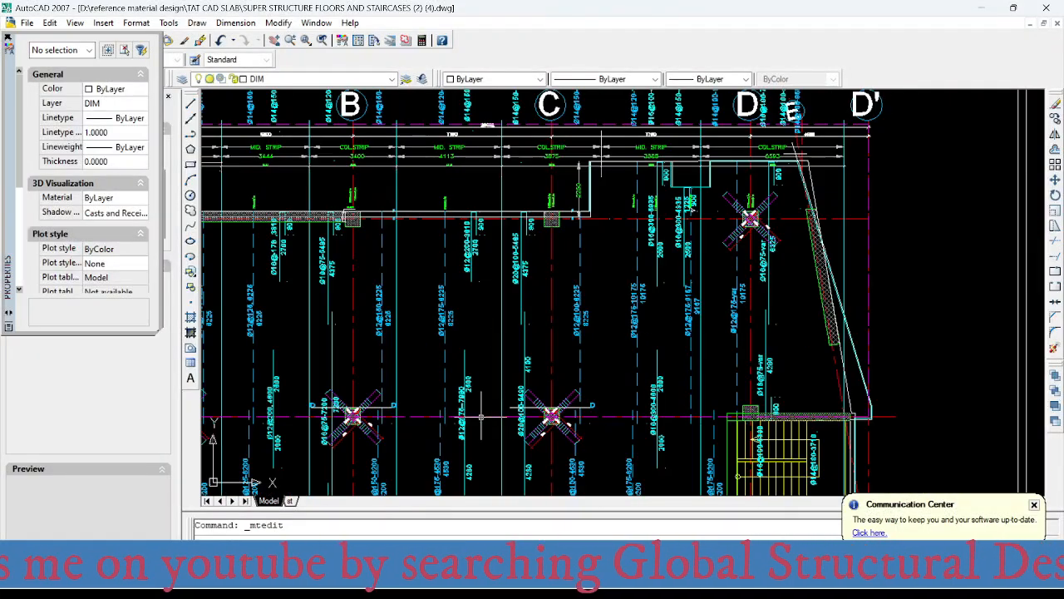
{"action": "middle_click_drag", "start_coordinate": [543, 274], "coordinate": [680, 242]}
{"action": "scroll", "coordinate": [625, 266], "scroll_direction": "down", "scroll_amount": 4}
{"action": "middle_click_drag", "start_coordinate": [630, 422], "coordinate": [551, 281]}
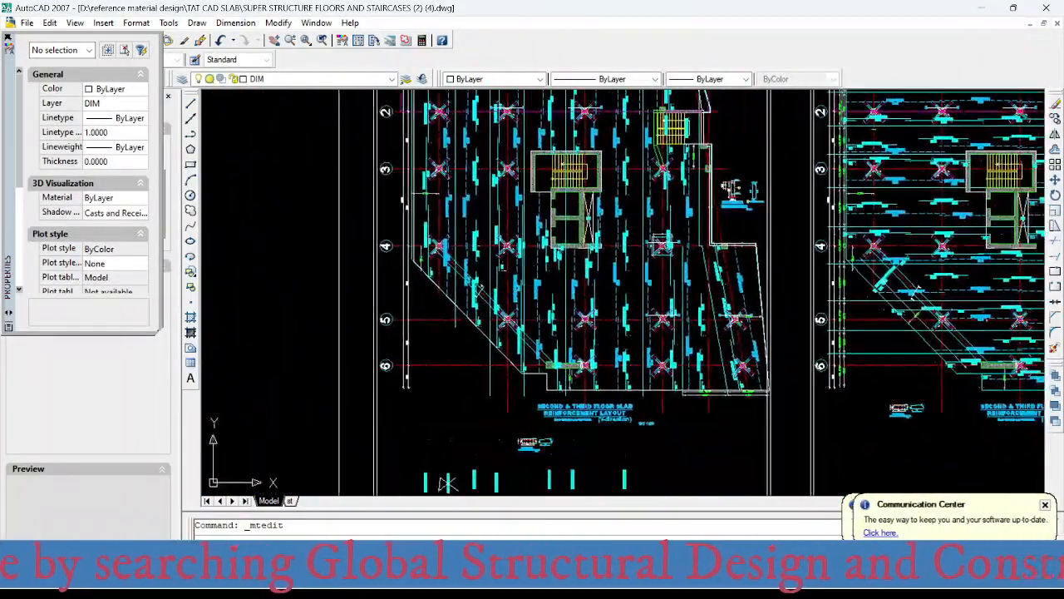
{"action": "scroll", "coordinate": [542, 343], "scroll_direction": "up", "scroll_amount": 5}
{"action": "scroll", "coordinate": [599, 412], "scroll_direction": "up", "scroll_amount": 5}
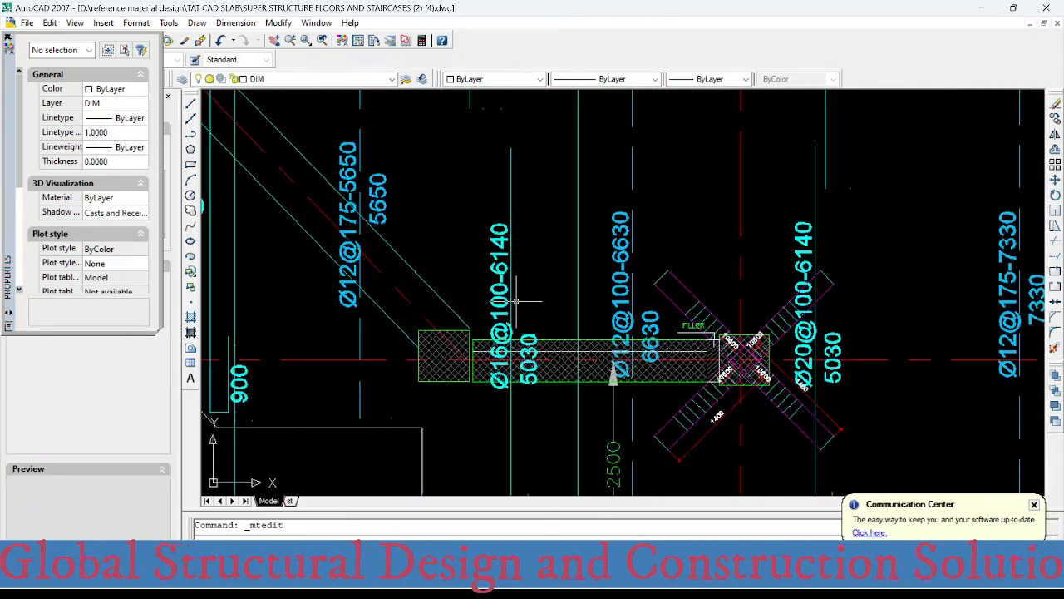
{"action": "double_click", "coordinate": [497, 289]}
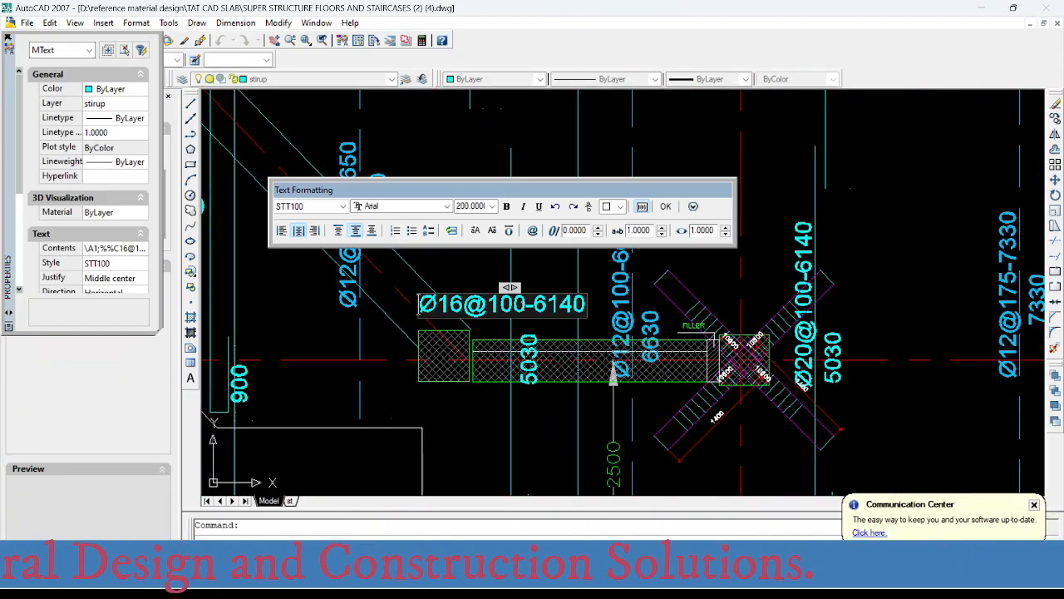
{"action": "left_click_drag", "start_coordinate": [489, 304], "coordinate": [524, 305]}
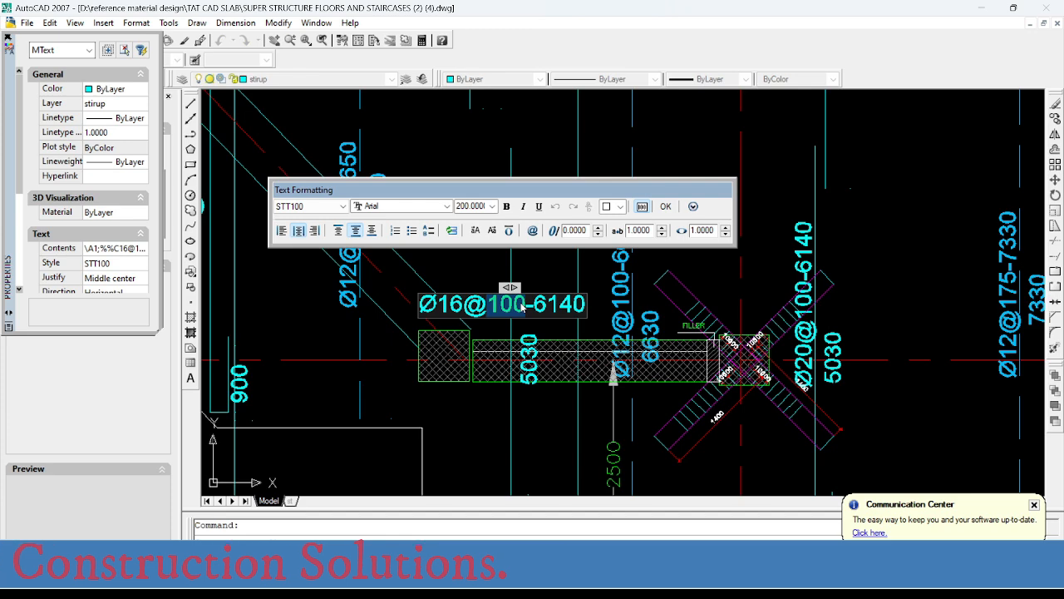
{"action": "type", "text": "175"}
{"action": "left_click", "coordinate": [549, 276]}
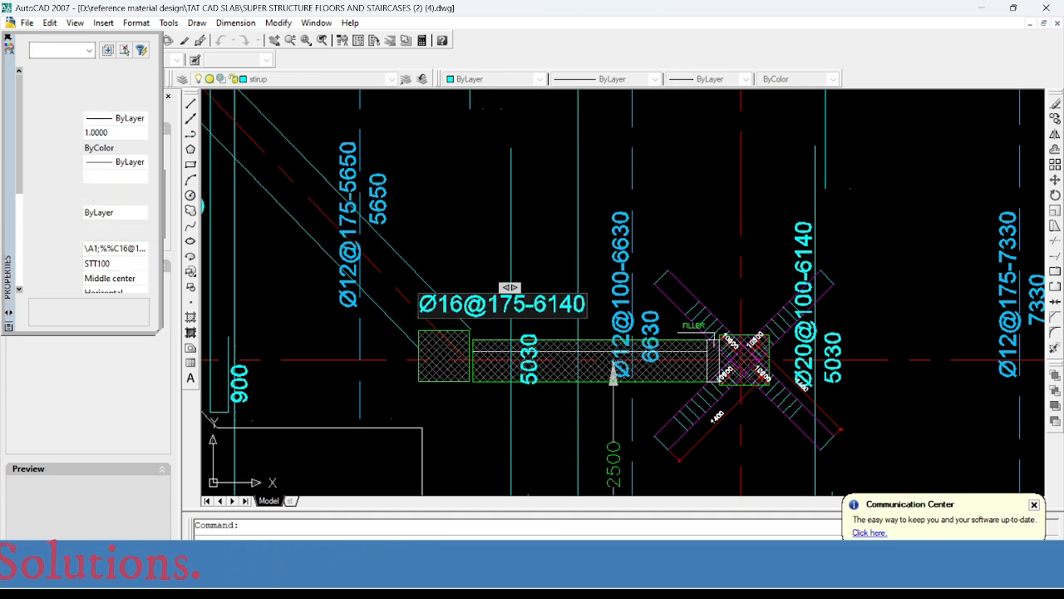
- Close the floating Properties palette and save the drawing
{"action": "scroll", "coordinate": [467, 325], "scroll_direction": "down", "scroll_amount": 6}
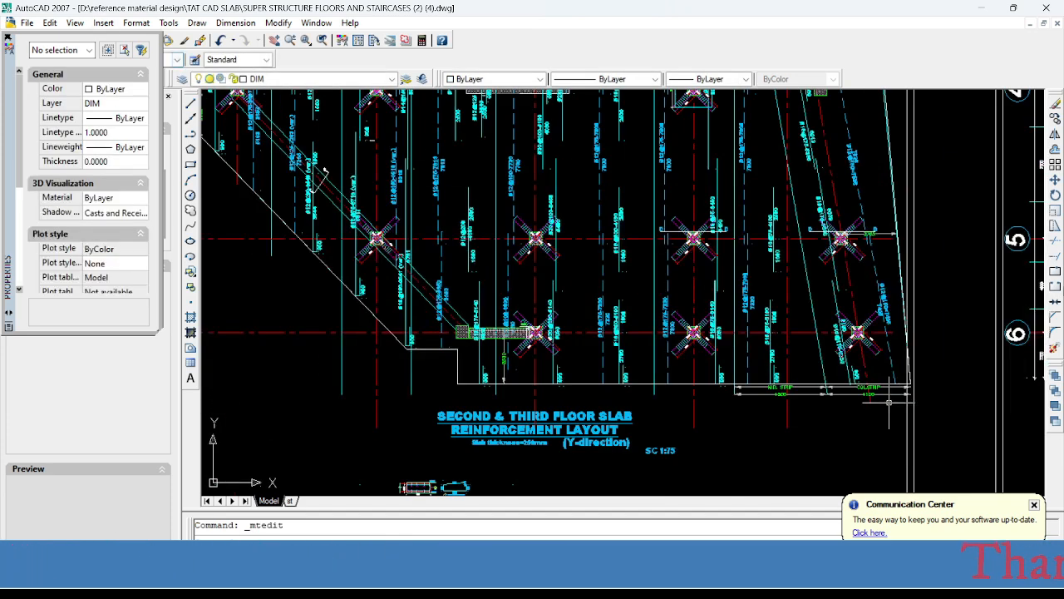
{"action": "left_click", "coordinate": [8, 39]}
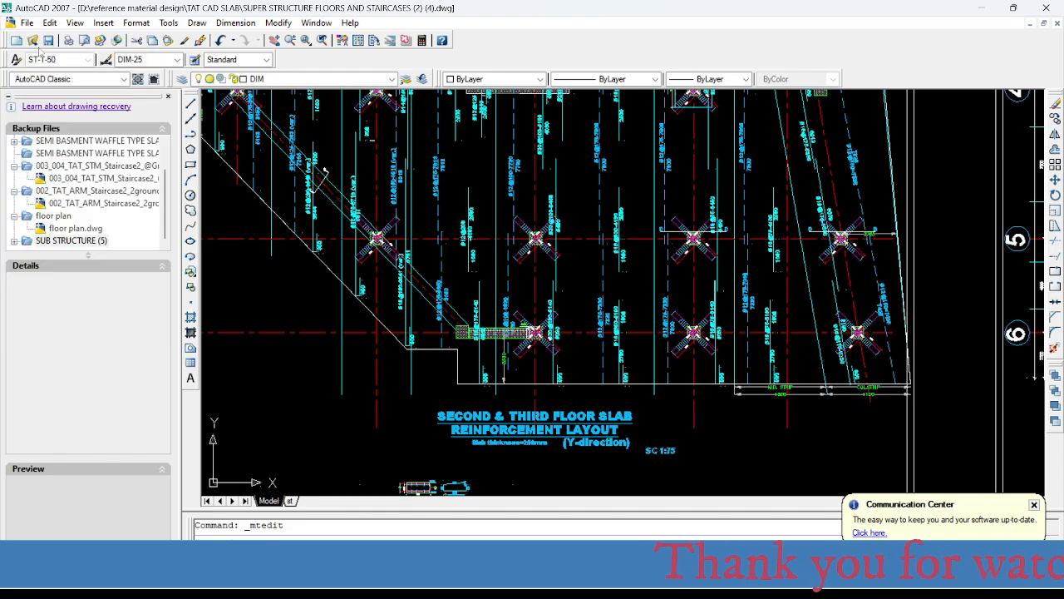
{"action": "left_click", "coordinate": [49, 40]}
- Examine the Y-direction top and bottom bar labels between axes 1 and 2 around columns B and C
{"action": "middle_click_drag", "start_coordinate": [467, 251], "coordinate": [466, 417]}
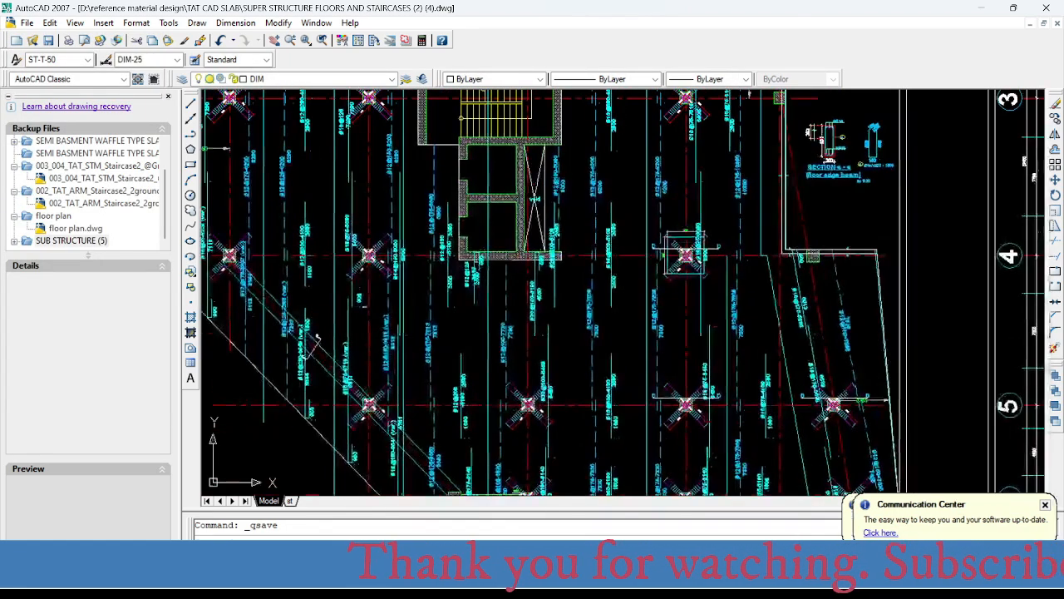
{"action": "scroll", "coordinate": [441, 378], "scroll_direction": "down", "scroll_amount": 2}
{"action": "middle_click_drag", "start_coordinate": [445, 242], "coordinate": [449, 440]}
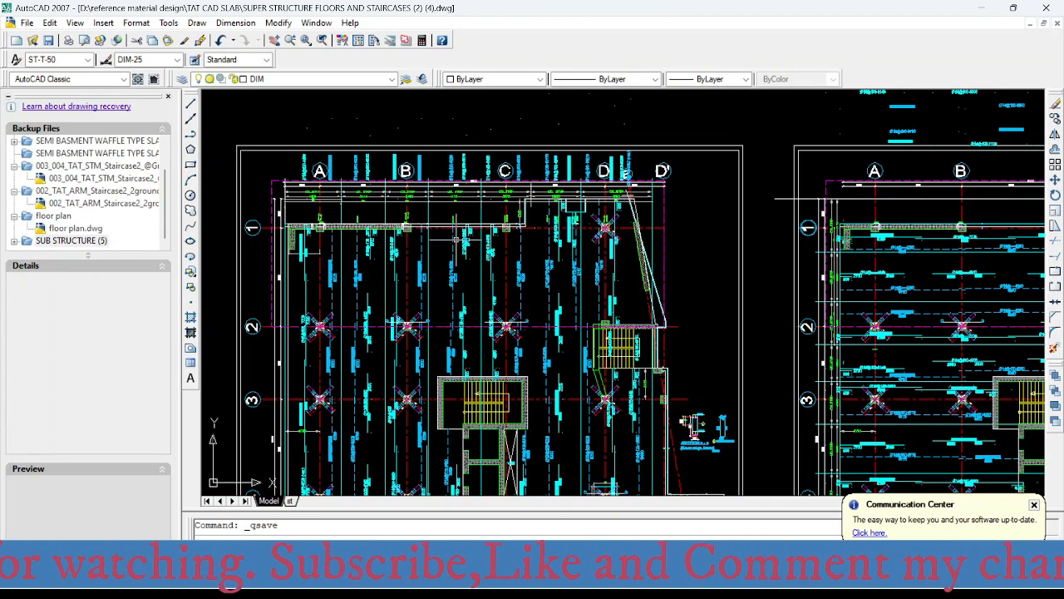
{"action": "scroll", "coordinate": [469, 275], "scroll_direction": "up", "scroll_amount": 4}
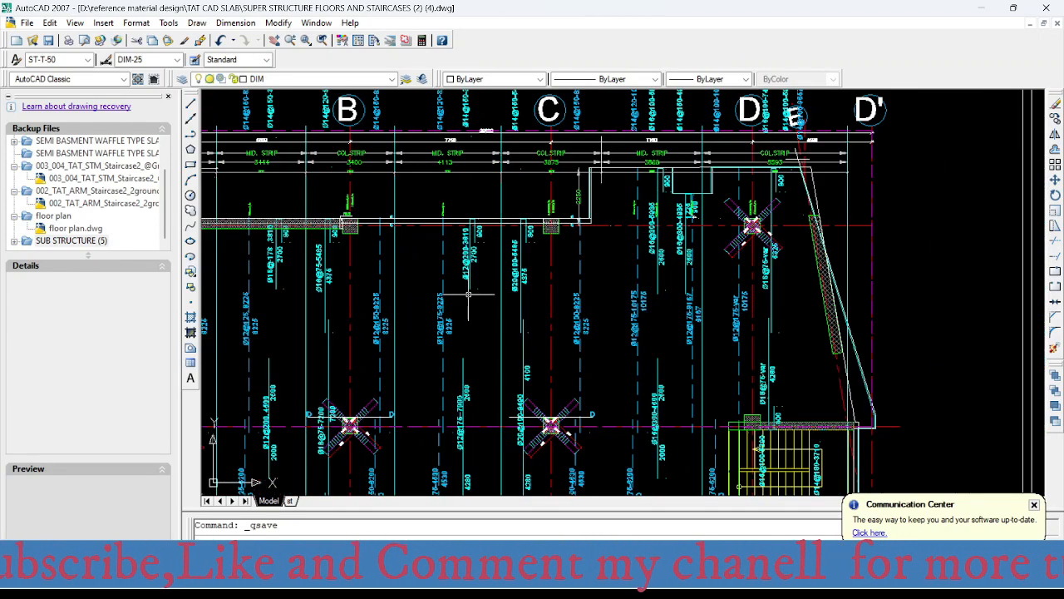
{"action": "scroll", "coordinate": [441, 283], "scroll_direction": "up", "scroll_amount": 2}
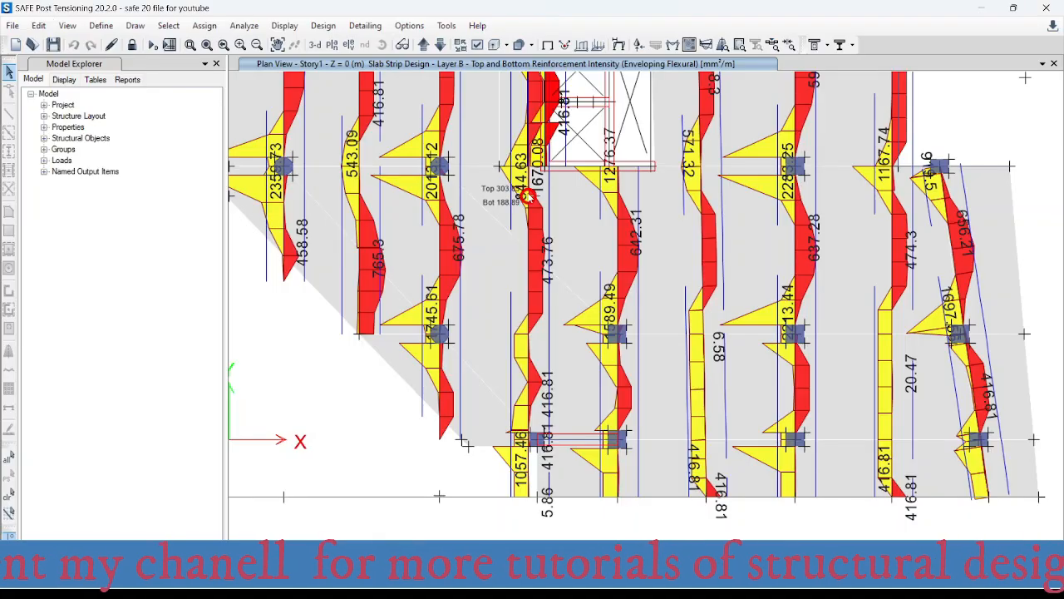
- Switch to SAFE and examine the Layer B strip reinforcement intensities from the upper slab edge past the stair and lift openings to the short wall
{"action": "scroll", "coordinate": [475, 174], "scroll_direction": "down", "scroll_amount": 5}
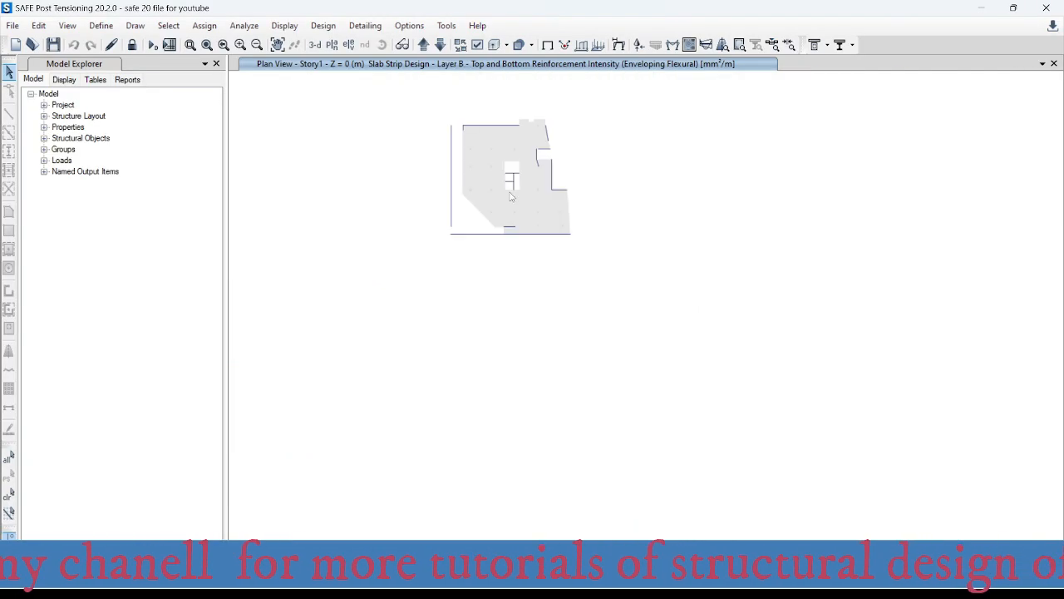
{"action": "scroll", "coordinate": [500, 260], "scroll_direction": "up", "scroll_amount": 2}
{"action": "scroll", "coordinate": [499, 259], "scroll_direction": "up", "scroll_amount": 5}
{"action": "scroll", "coordinate": [490, 216], "scroll_direction": "down", "scroll_amount": 3}
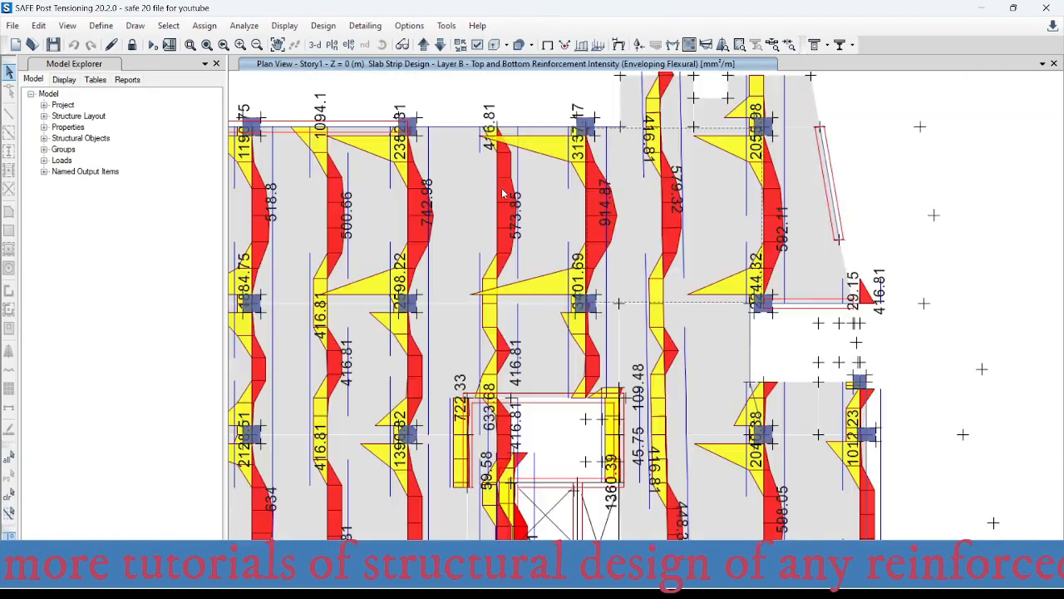
{"action": "scroll", "coordinate": [530, 226], "scroll_direction": "up", "scroll_amount": 1}
{"action": "middle_click_drag", "start_coordinate": [337, 182], "coordinate": [350, 186]}
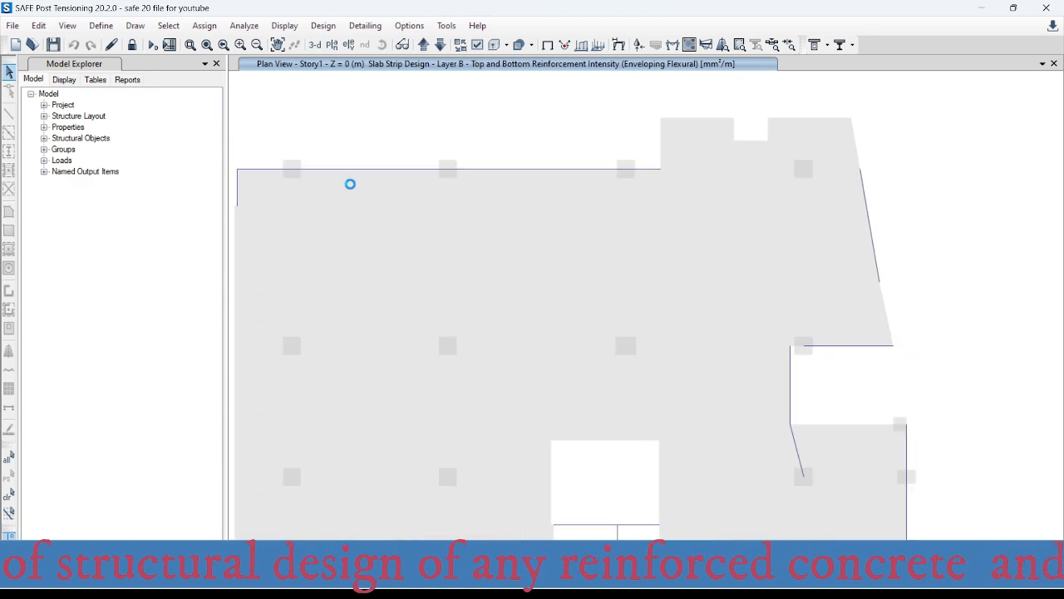
{"action": "middle_click_drag", "start_coordinate": [566, 292], "coordinate": [554, 165]}
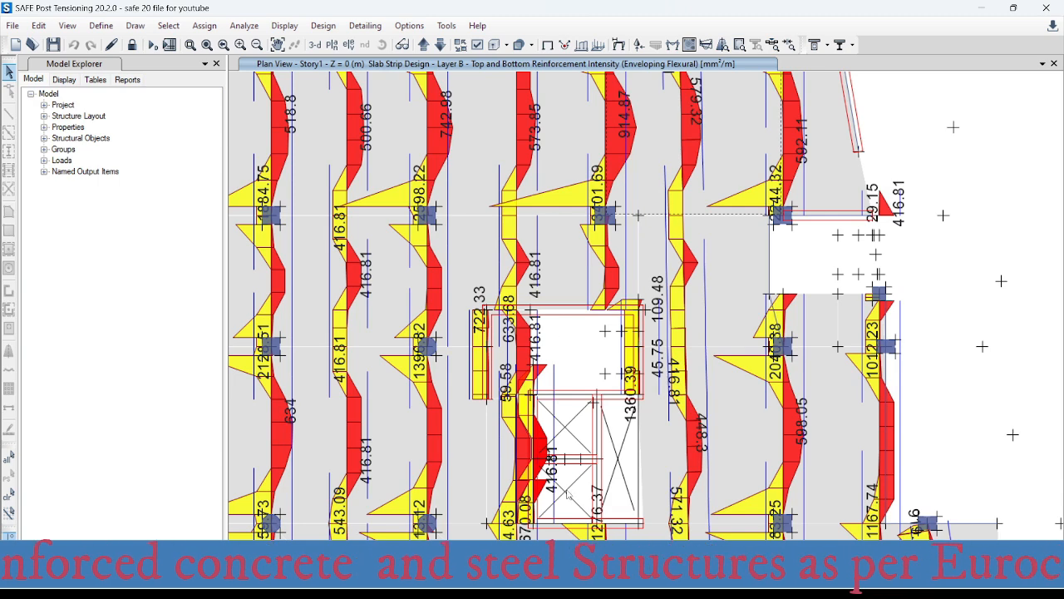
{"action": "scroll", "coordinate": [568, 494], "scroll_direction": "up", "scroll_amount": 3}
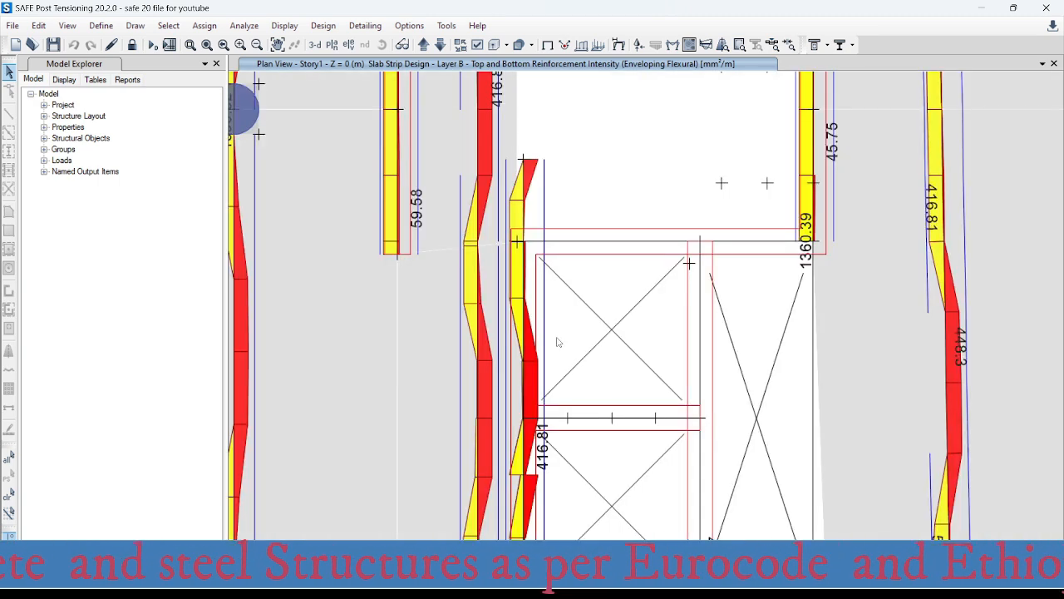
{"action": "mouse_move", "coordinate": [478, 418]}
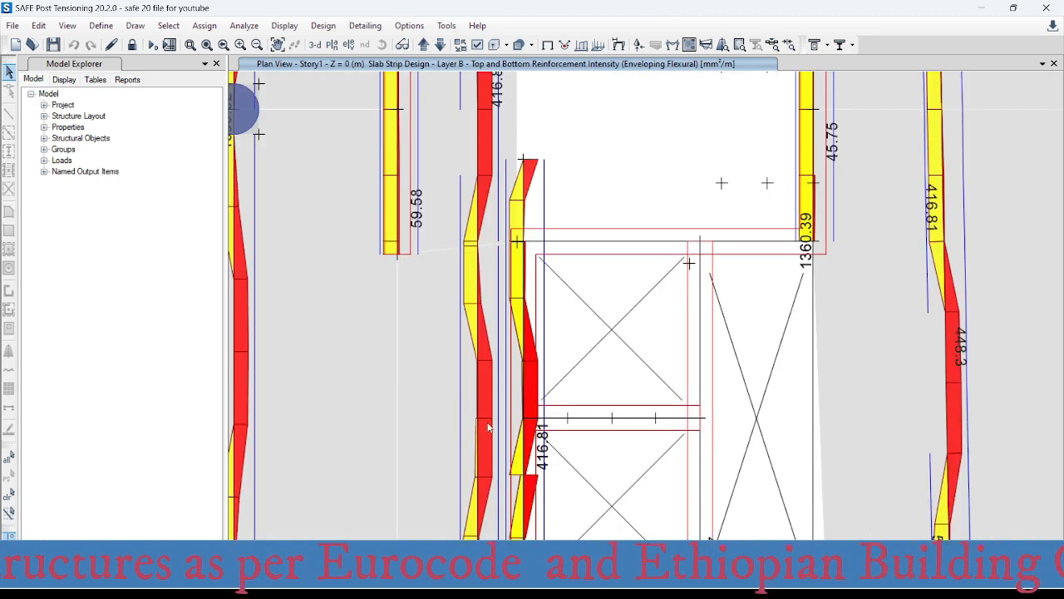
{"action": "scroll", "coordinate": [515, 440], "scroll_direction": "down", "scroll_amount": 3}
{"action": "middle_click_drag", "start_coordinate": [544, 454], "coordinate": [532, 241]}
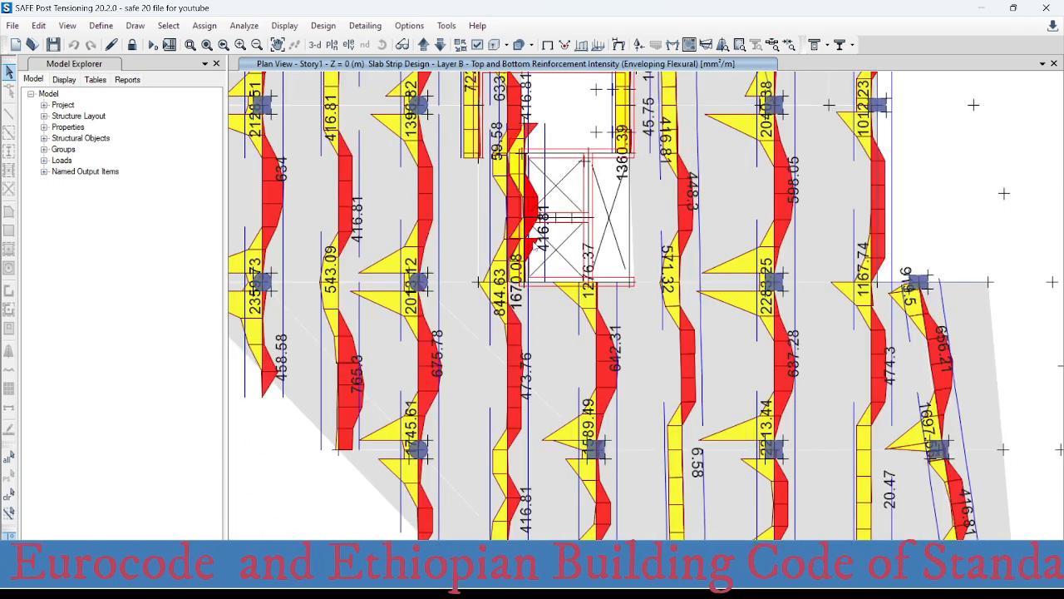
{"action": "middle_click_drag", "start_coordinate": [565, 482], "coordinate": [555, 369]}
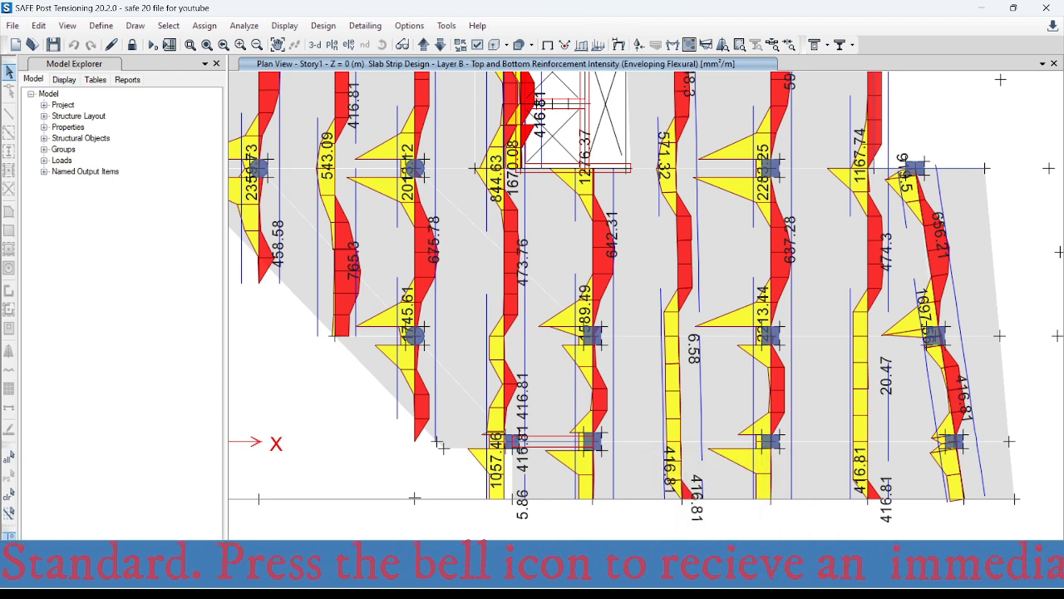
- Switch to the Excel rebar spacing workbook, set the area per metre to 573 mm², and check the 12 mm bar row
{"action": "left_click", "coordinate": [655, 585]}
{"action": "left_click", "coordinate": [712, 509]}
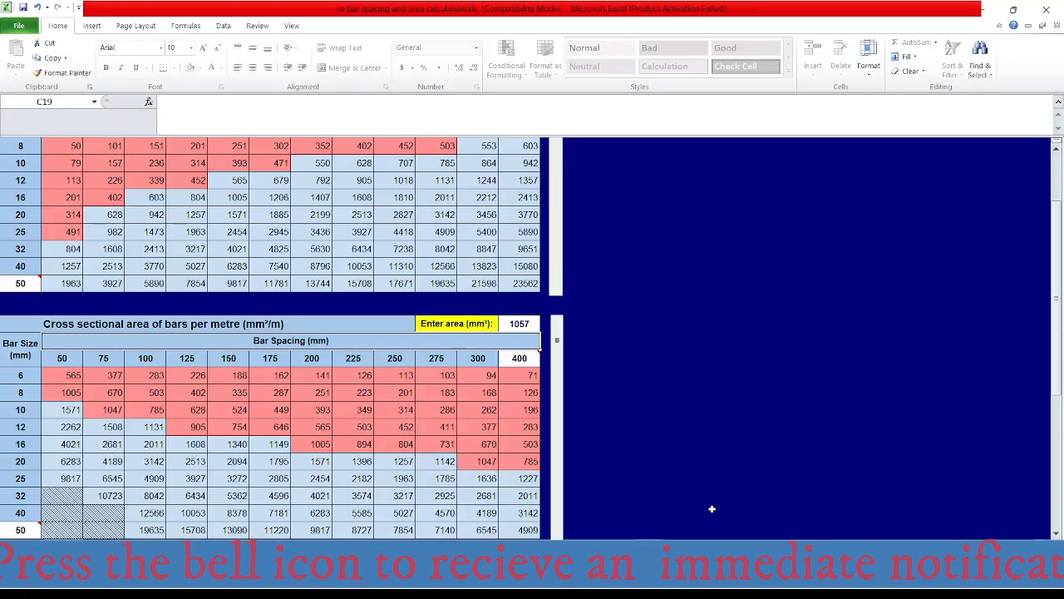
{"action": "left_click", "coordinate": [527, 324]}
{"action": "type", "text": "5"}
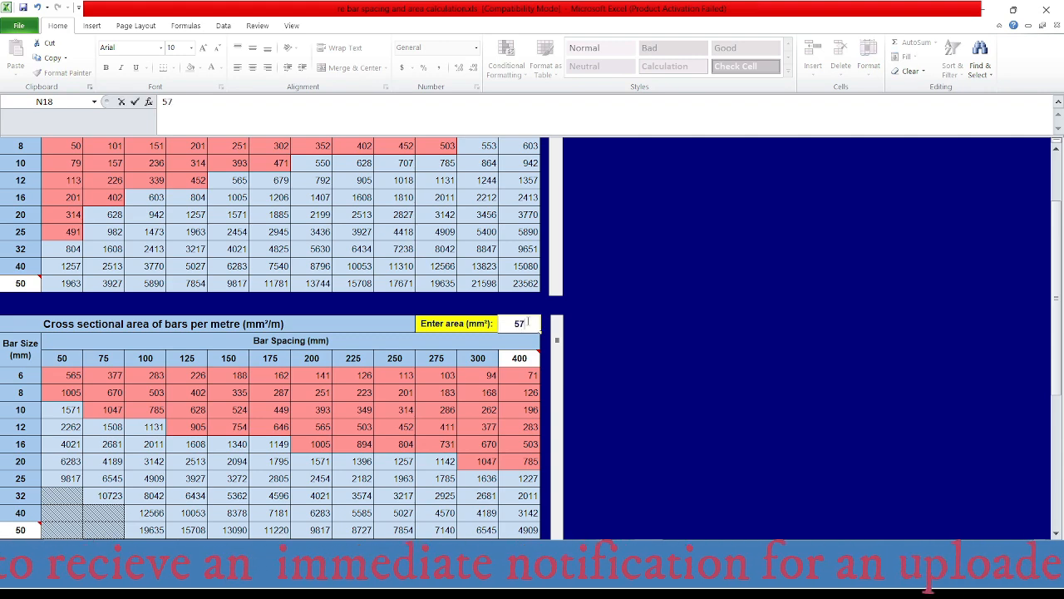
{"action": "key", "text": "Return"}
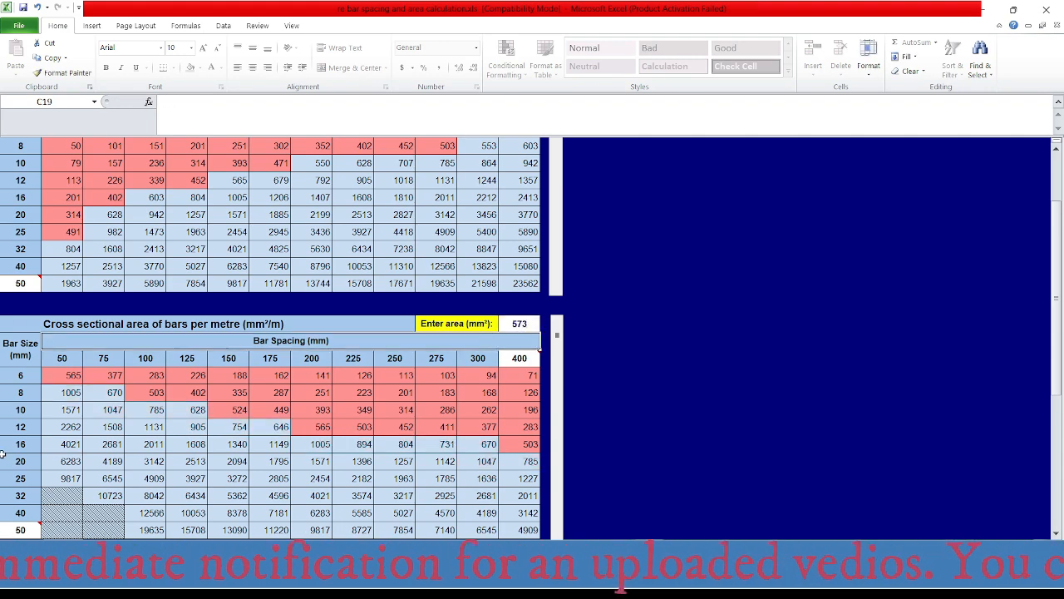
{"action": "left_click", "coordinate": [20, 427]}
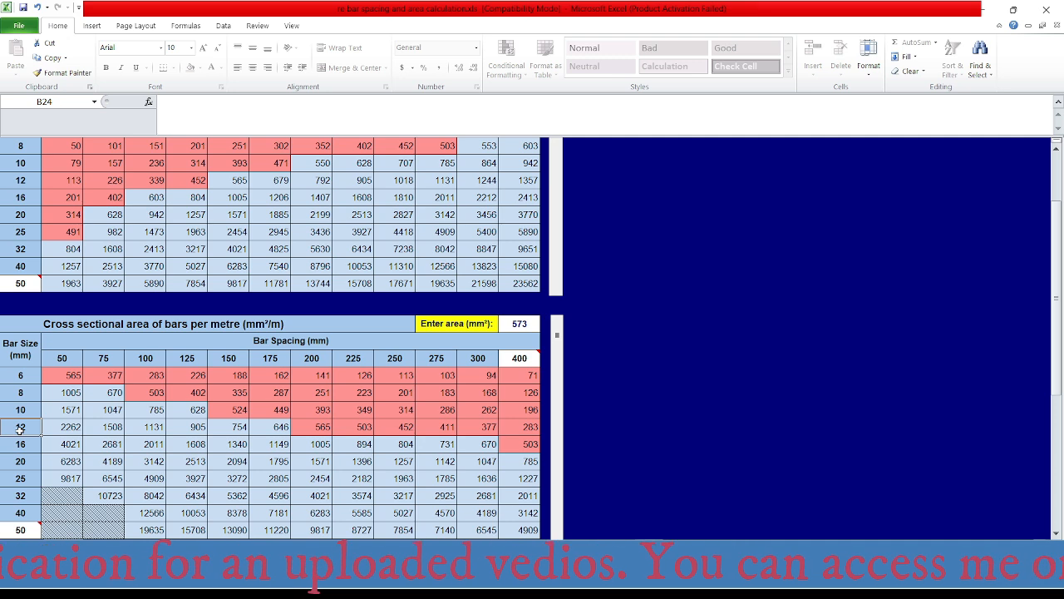
- Switch to AutoCAD and examine the Y-direction bar labels in the strips between axes B and C, from axis 1 to the stair opening
{"action": "mouse_move", "coordinate": [715, 583]}
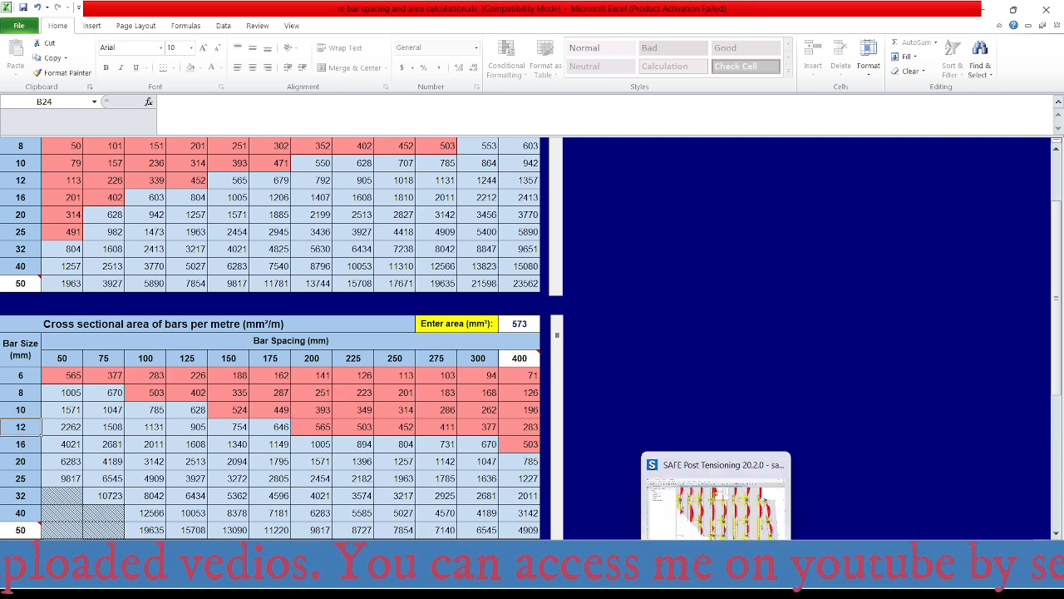
{"action": "left_click", "coordinate": [683, 584]}
{"action": "scroll", "coordinate": [583, 352], "scroll_direction": "down", "scroll_amount": 3}
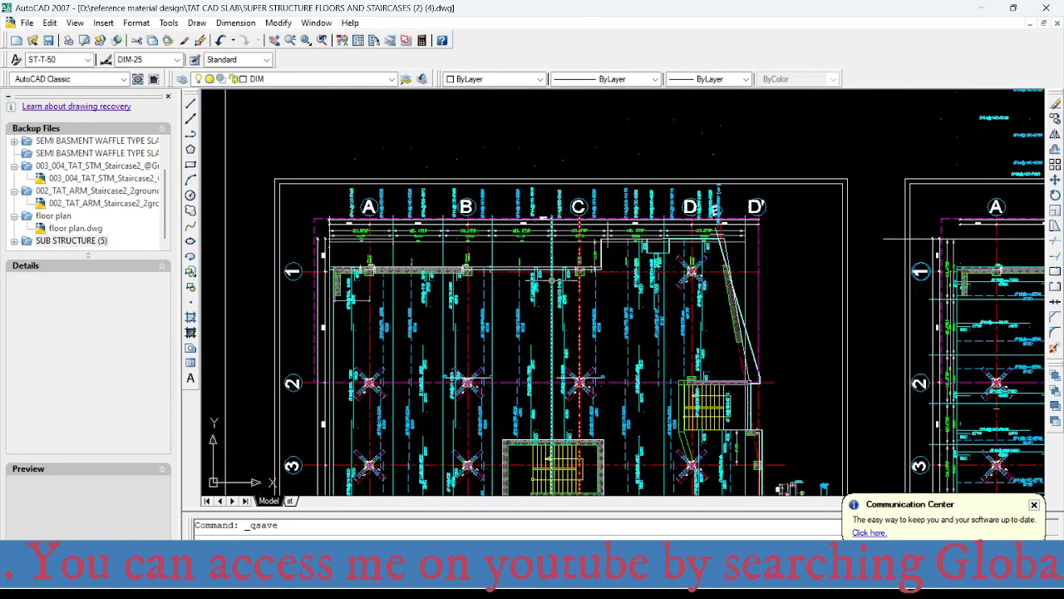
{"action": "scroll", "coordinate": [510, 282], "scroll_direction": "up", "scroll_amount": 1}
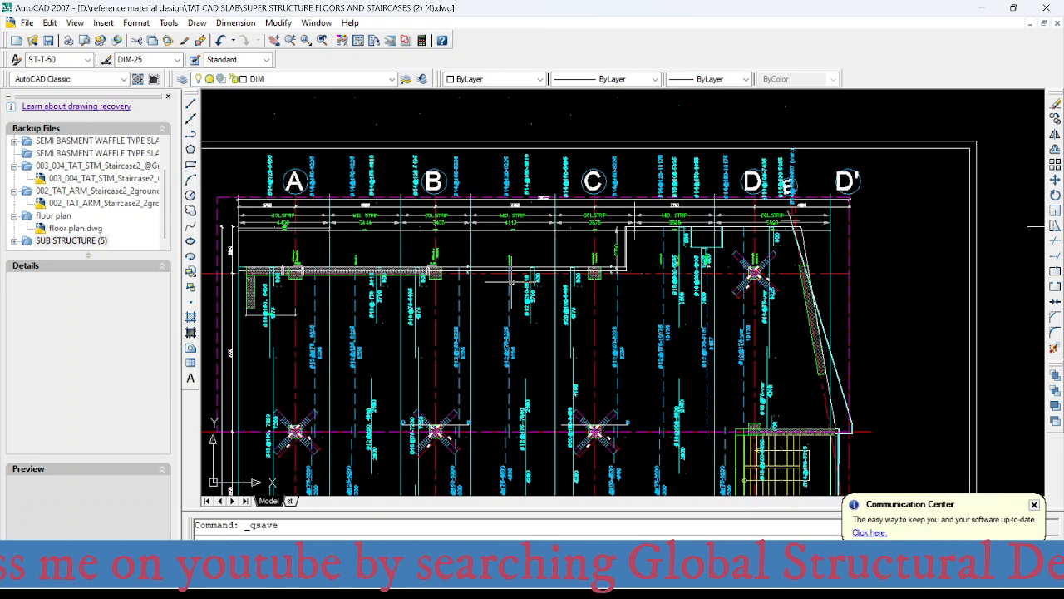
{"action": "scroll", "coordinate": [510, 282], "scroll_direction": "up", "scroll_amount": 3}
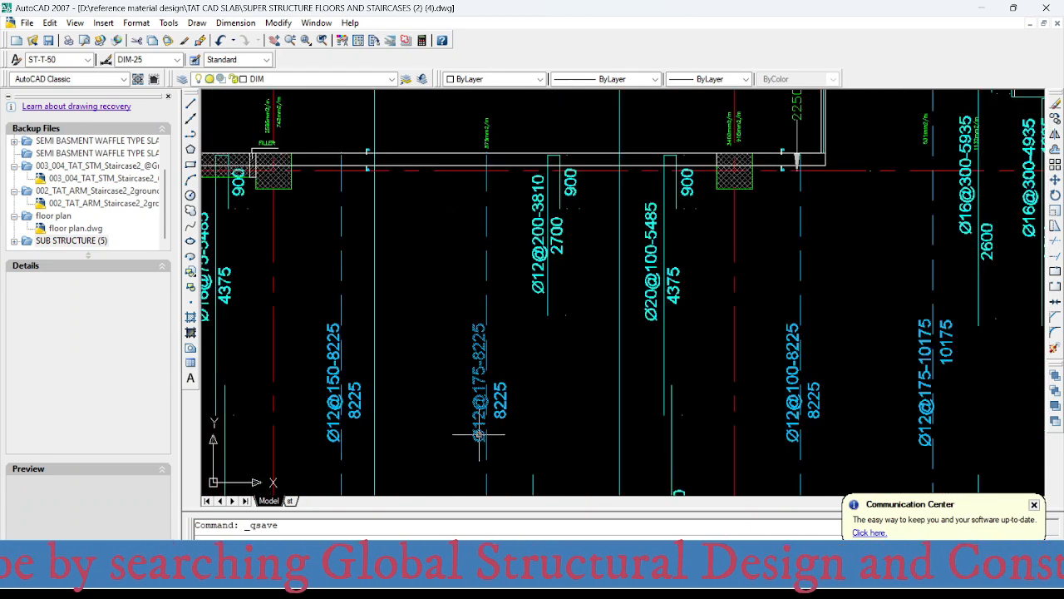
{"action": "scroll", "coordinate": [457, 216], "scroll_direction": "down", "scroll_amount": 5}
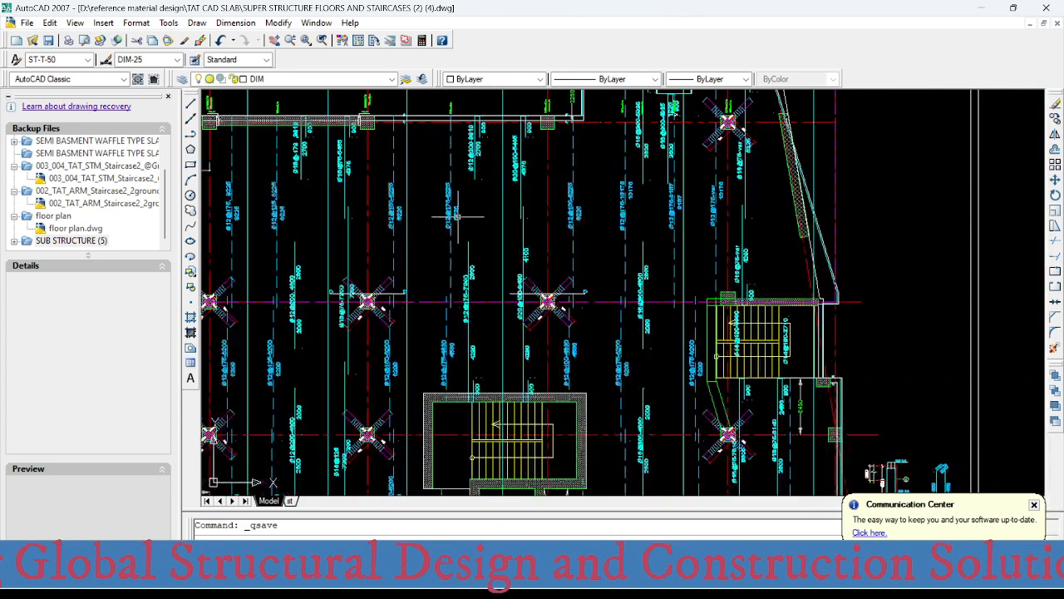
{"action": "scroll", "coordinate": [457, 216], "scroll_direction": "down", "scroll_amount": 2}
{"action": "mouse_move", "coordinate": [463, 377]}
{"action": "middle_mouse_down"}
{"action": "mouse_move", "coordinate": [455, 234]}
{"action": "mouse_move", "coordinate": [423, 456]}
{"action": "middle_mouse_up"}
{"action": "scroll", "coordinate": [435, 228], "scroll_direction": "up", "scroll_amount": 3}
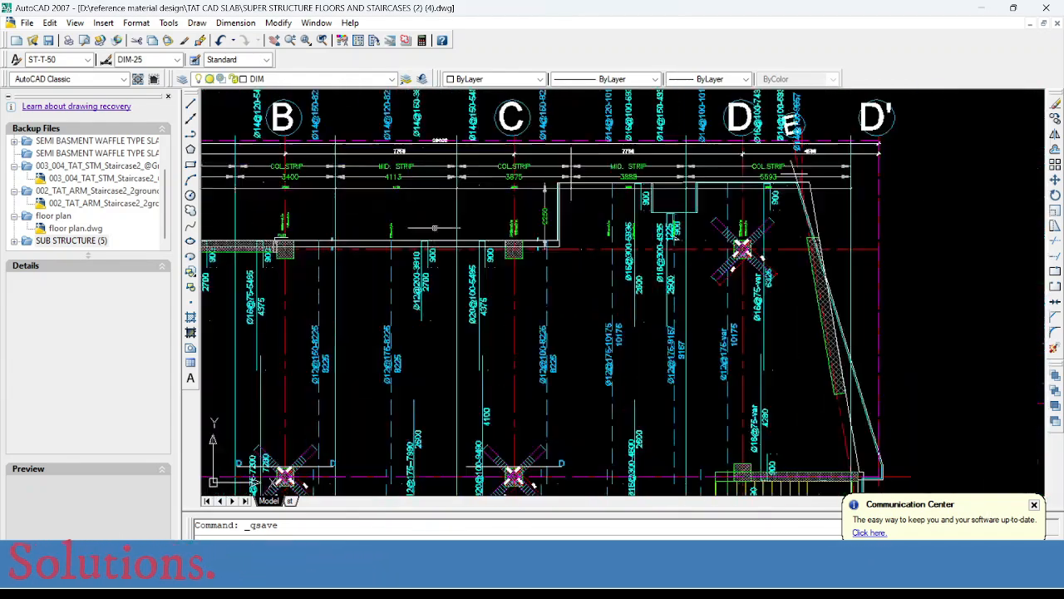
{"action": "scroll", "coordinate": [431, 256], "scroll_direction": "up", "scroll_amount": 3}
{"action": "mouse_move", "coordinate": [505, 285]}
{"action": "middle_mouse_down"}
{"action": "mouse_move", "coordinate": [481, 297]}
{"action": "mouse_move", "coordinate": [519, 280]}
{"action": "mouse_move", "coordinate": [445, 237]}
{"action": "middle_mouse_up"}
{"action": "scroll", "coordinate": [464, 287], "scroll_direction": "down", "scroll_amount": 4}
{"action": "scroll", "coordinate": [470, 283], "scroll_direction": "down", "scroll_amount": 2}
- Read SAFE's Layer B top intensity at column C on axis 1 and enter 3137 mm² in Excel's area-per-metre table
{"action": "scroll", "coordinate": [507, 281], "scroll_direction": "up", "scroll_amount": 3}
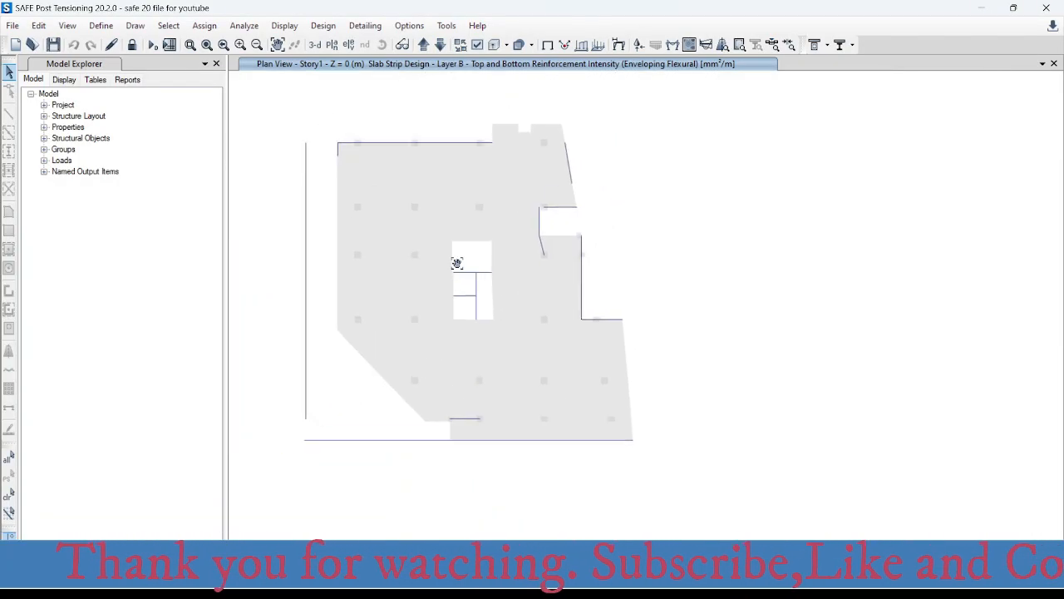
{"action": "middle_click_drag", "start_coordinate": [456, 263], "coordinate": [423, 305]}
{"action": "scroll", "coordinate": [403, 167], "scroll_direction": "up", "scroll_amount": 3}
{"action": "scroll", "coordinate": [409, 195], "scroll_direction": "down", "scroll_amount": 3}
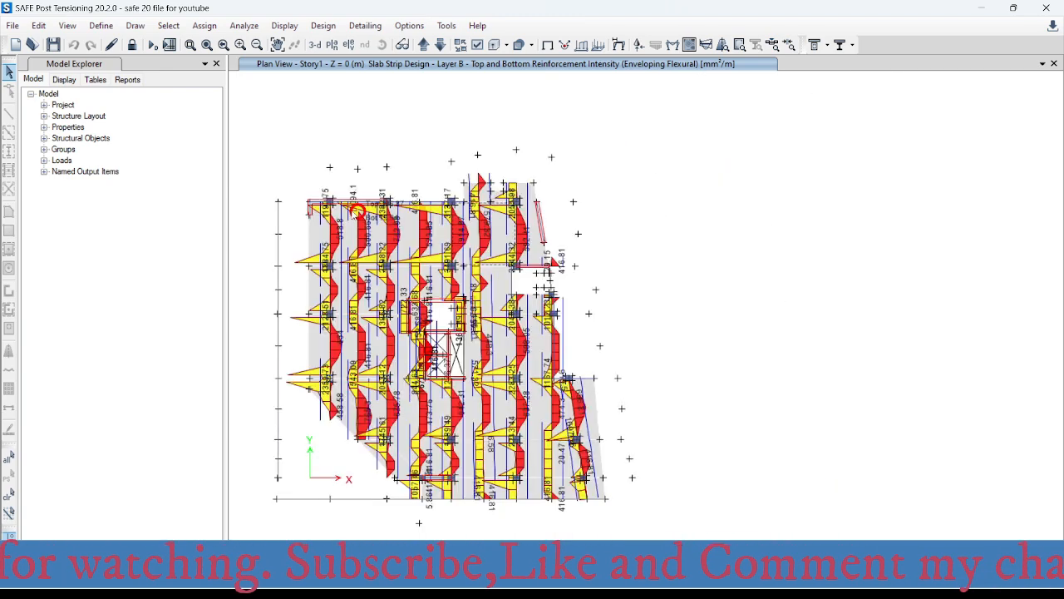
{"action": "scroll", "coordinate": [357, 213], "scroll_direction": "up", "scroll_amount": 3}
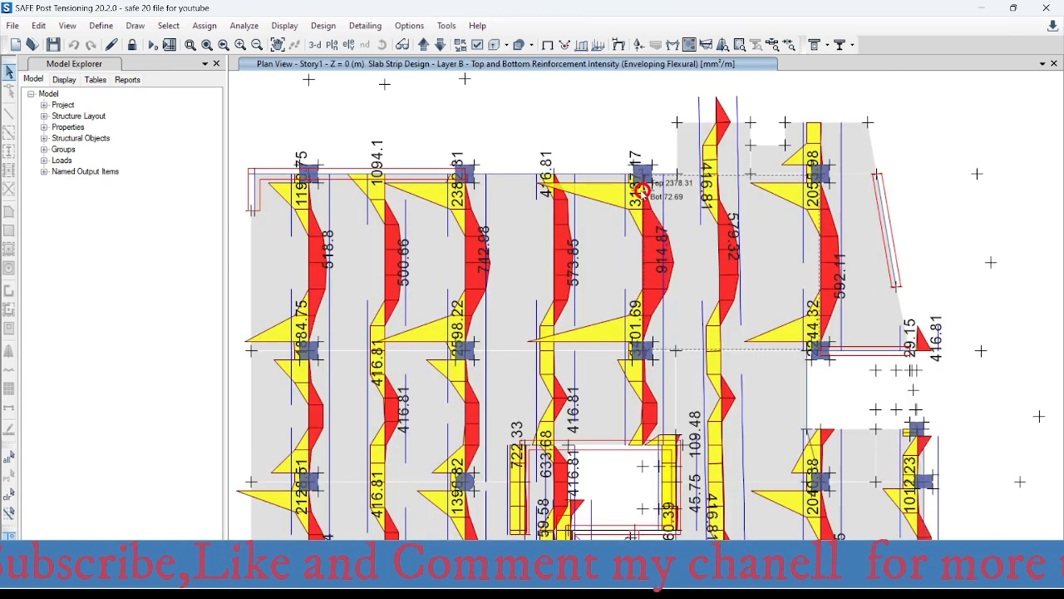
{"action": "scroll", "coordinate": [678, 179], "scroll_direction": "up", "scroll_amount": 4}
{"action": "scroll", "coordinate": [520, 165], "scroll_direction": "up", "scroll_amount": 3}
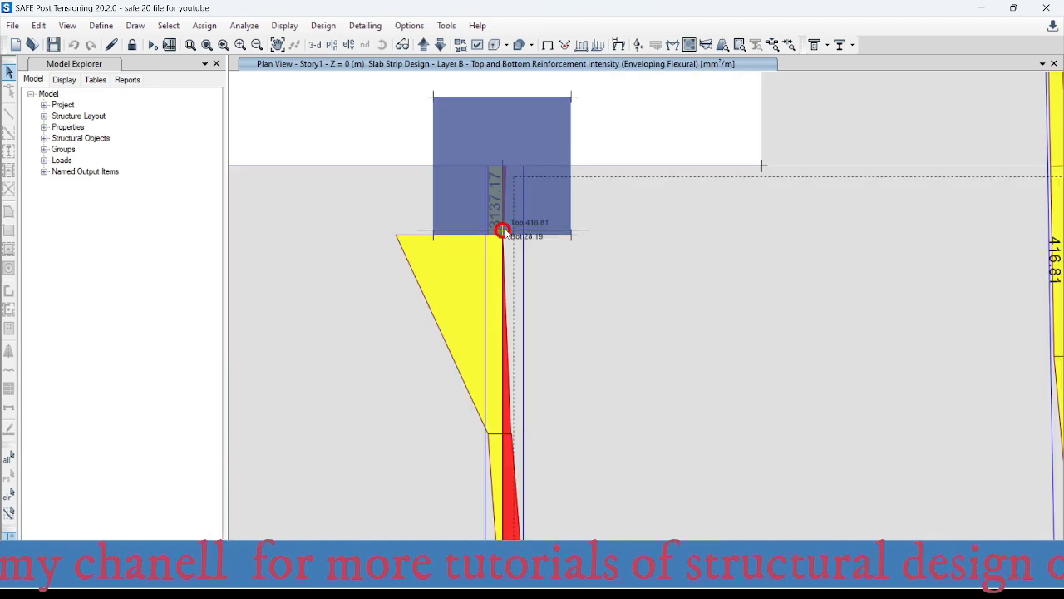
{"action": "mouse_move", "coordinate": [620, 586]}
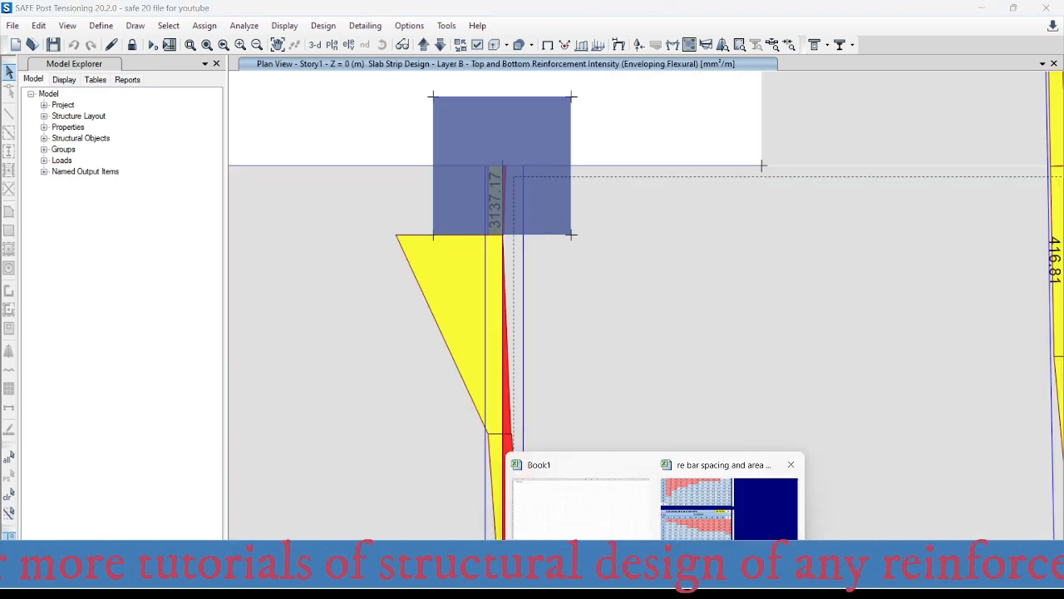
{"action": "left_click", "coordinate": [698, 496]}
{"action": "left_click", "coordinate": [521, 324]}
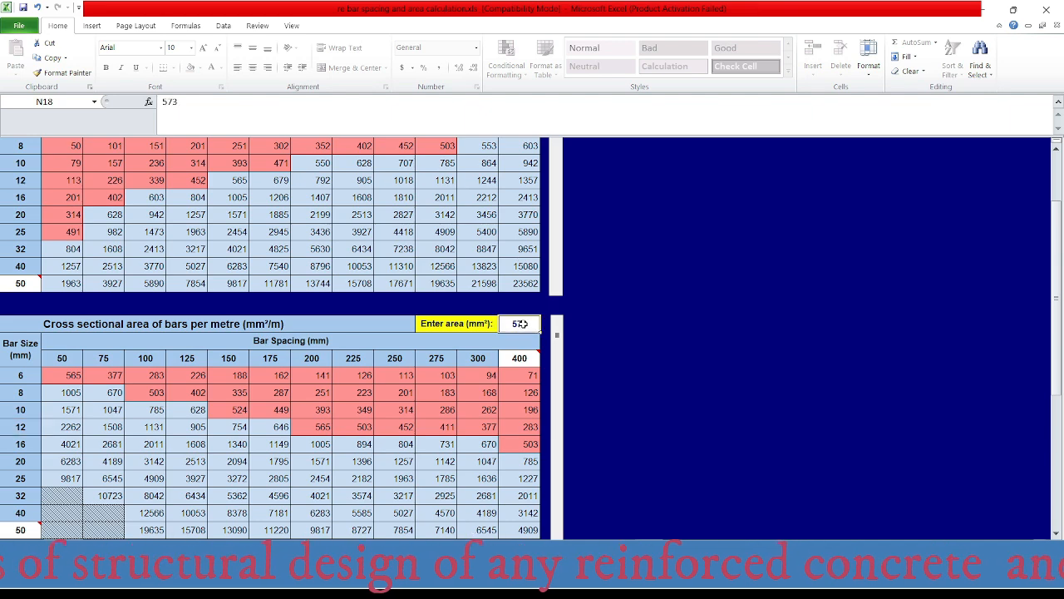
{"action": "type", "text": "313"}
{"action": "key", "text": "Return"}
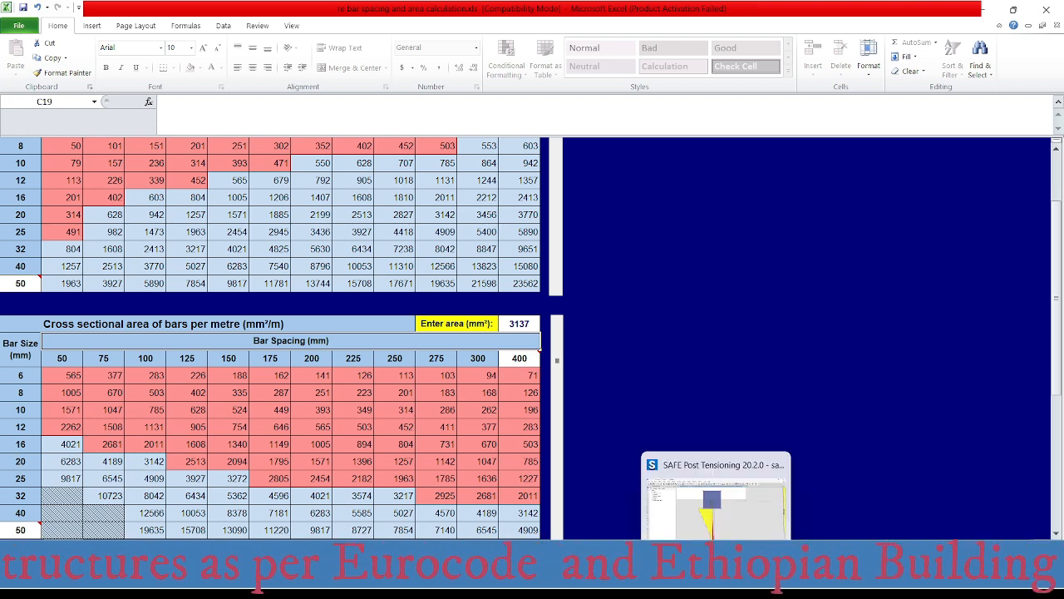
- Switch to AutoCAD and examine the Ø20 top bar labels beside column C at axes 1 and 2
{"action": "mouse_move", "coordinate": [807, 580]}
{"action": "left_click", "coordinate": [810, 503]}
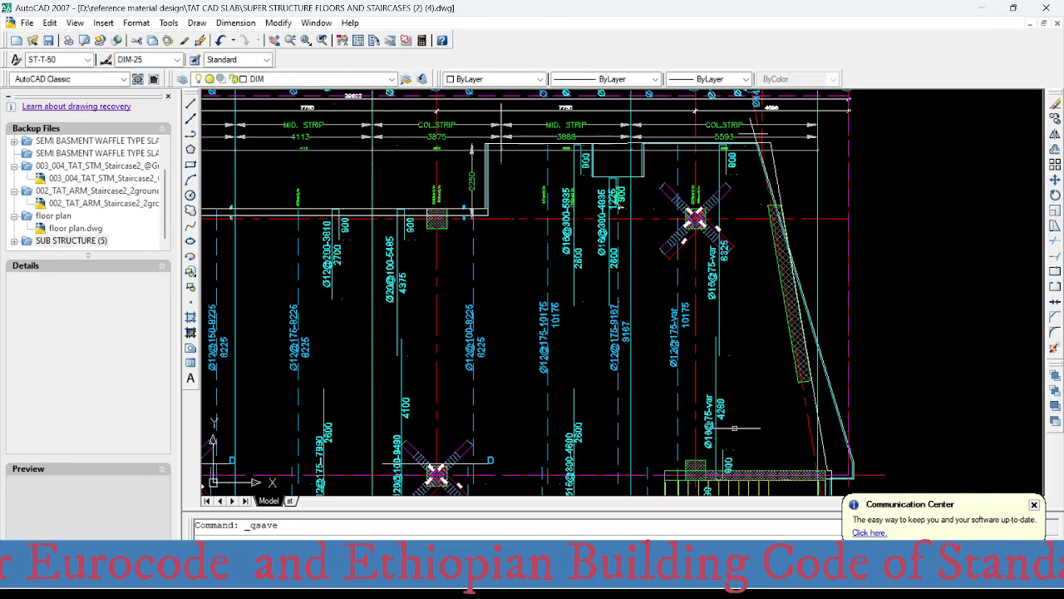
{"action": "scroll", "coordinate": [654, 279], "scroll_direction": "up", "scroll_amount": 2}
{"action": "scroll", "coordinate": [654, 279], "scroll_direction": "down", "scroll_amount": 4}
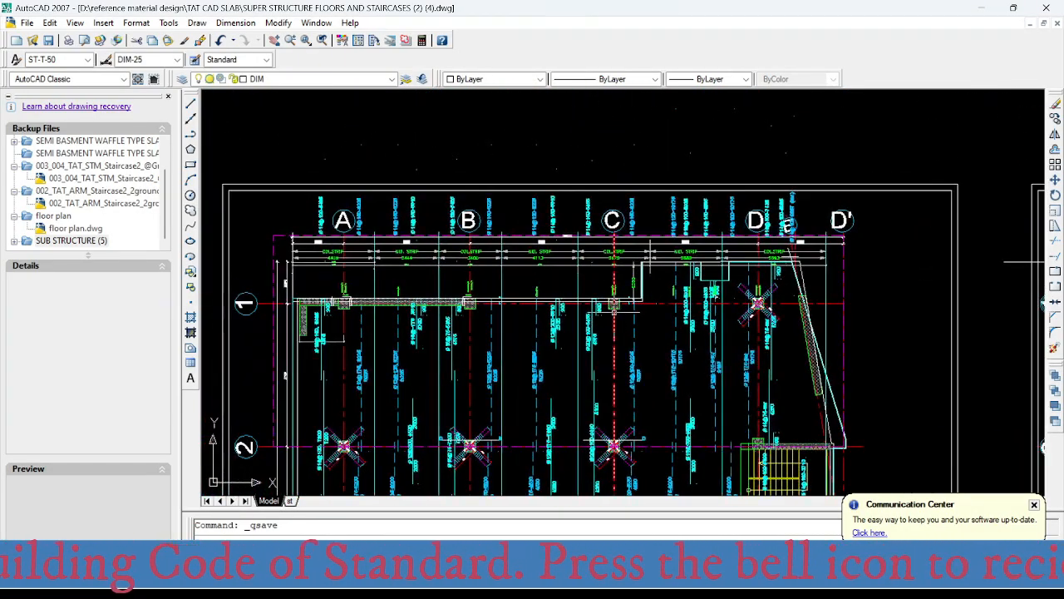
{"action": "scroll", "coordinate": [619, 318], "scroll_direction": "up", "scroll_amount": 5}
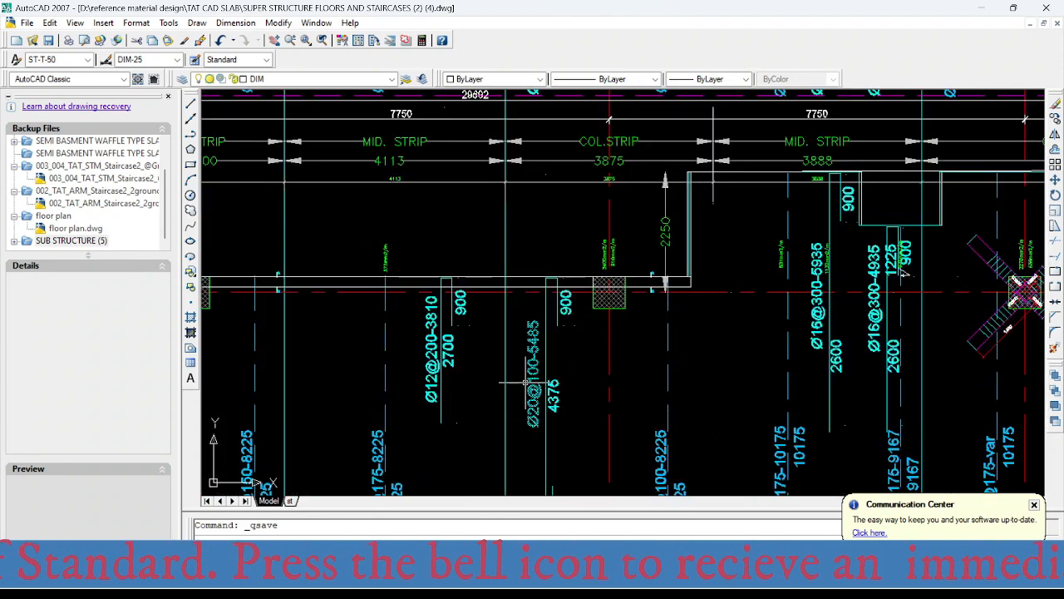
{"action": "scroll", "coordinate": [465, 282], "scroll_direction": "down", "scroll_amount": 3}
{"action": "middle_click_drag", "start_coordinate": [525, 386], "coordinate": [505, 218]}
{"action": "scroll", "coordinate": [466, 282], "scroll_direction": "up", "scroll_amount": 2}
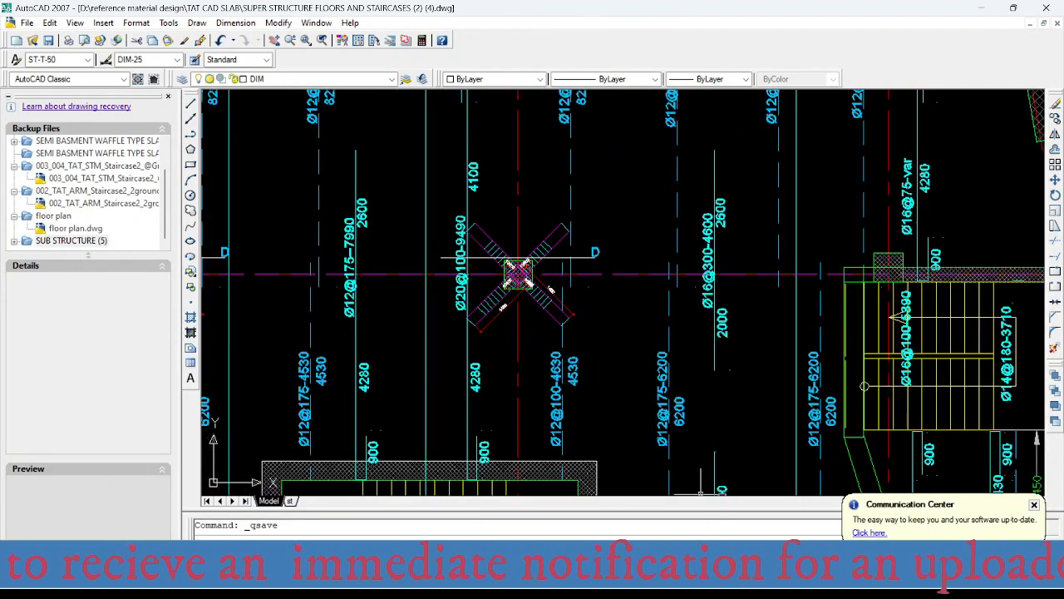
- Read SAFE's Layer B top intensity at column C on axis 2 and enter 3401 mm² in Excel's area-per-metre table
{"action": "left_click", "coordinate": [697, 582]}
{"action": "scroll", "coordinate": [527, 298], "scroll_direction": "down", "scroll_amount": 6}
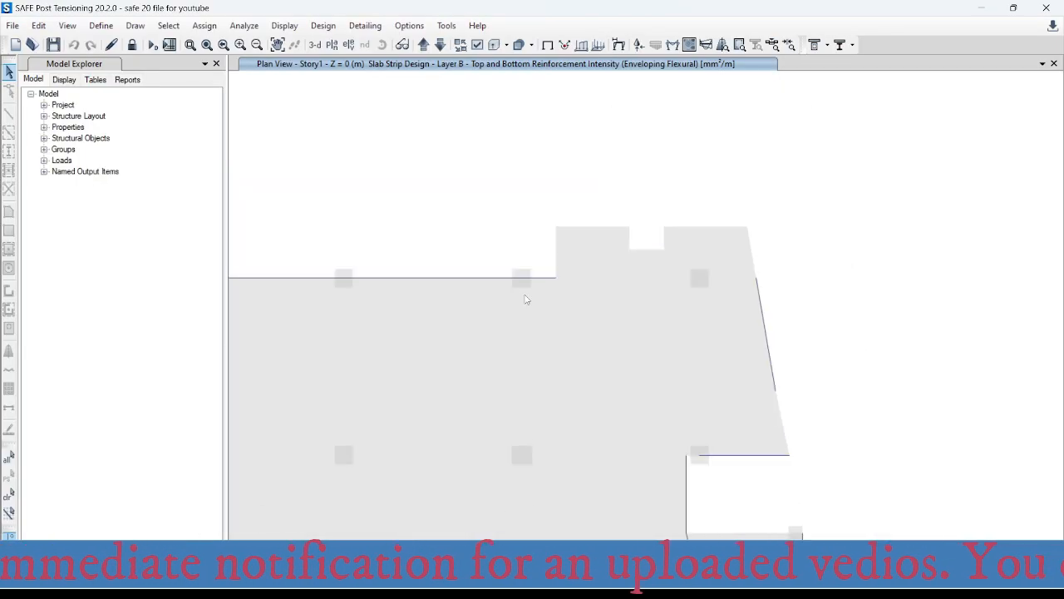
{"action": "scroll", "coordinate": [522, 446], "scroll_direction": "up", "scroll_amount": 5}
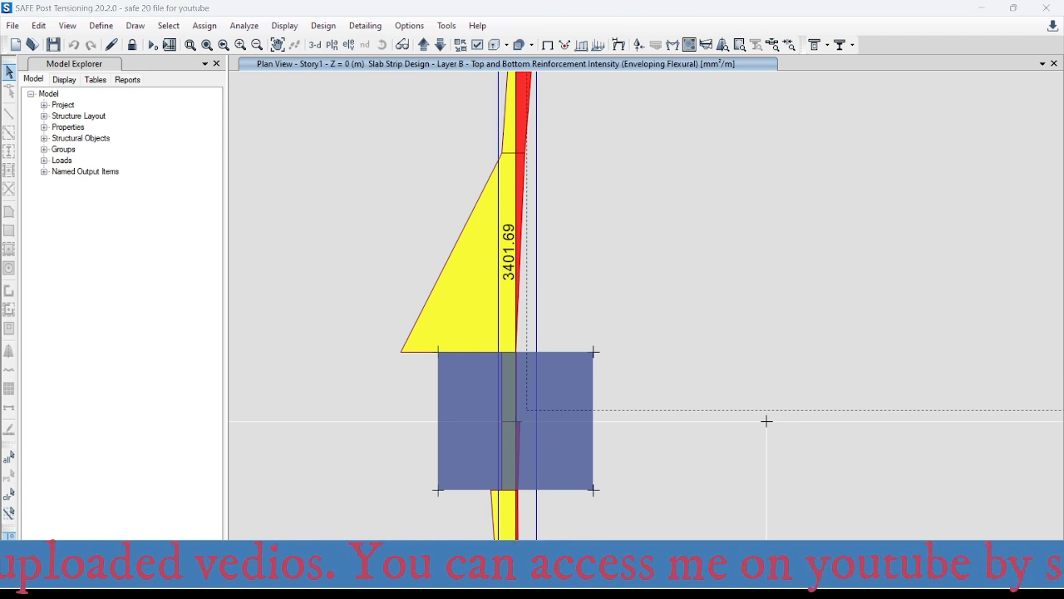
{"action": "mouse_move", "coordinate": [732, 586]}
{"action": "left_click", "coordinate": [737, 498]}
{"action": "left_click", "coordinate": [519, 323]}
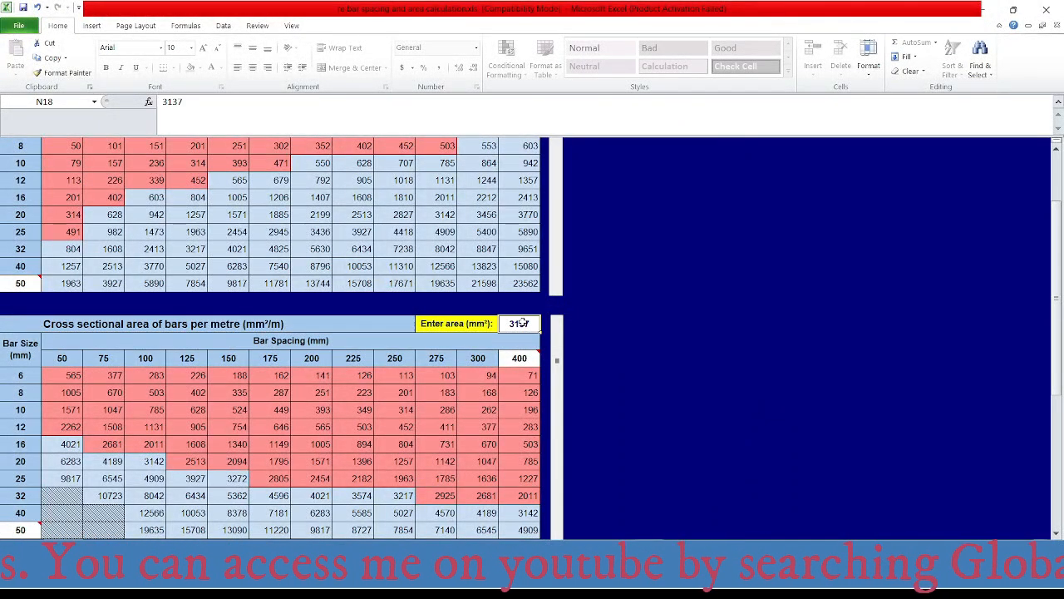
{"action": "type", "text": "340"}
{"action": "key", "text": "Return"}
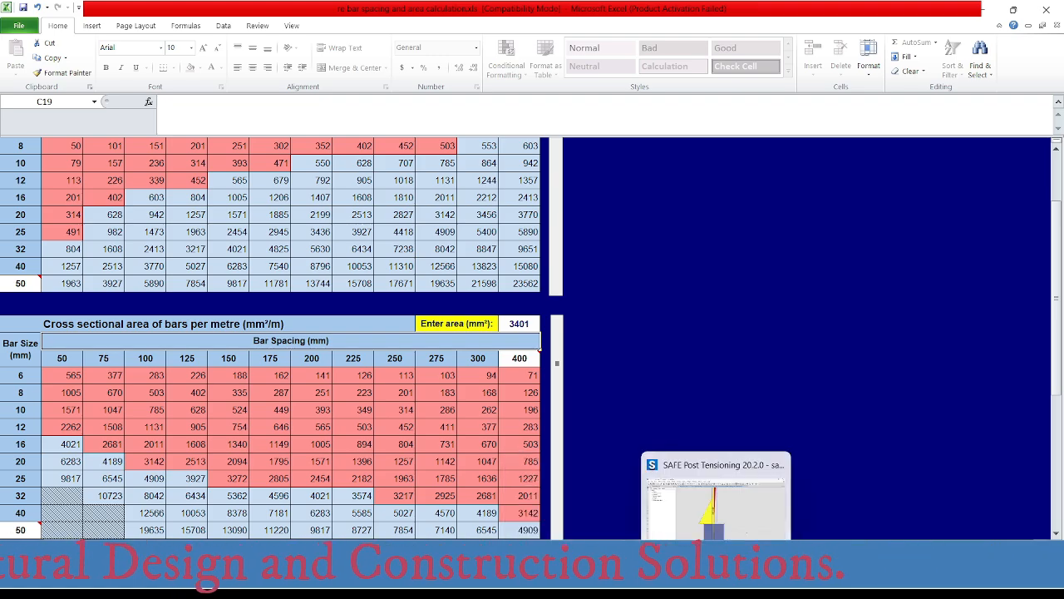
- Switch to AutoCAD and set the spacing in the top bar label beside column C on axis 2 to 75, giving Ø20@75-9490
{"action": "left_click", "coordinate": [807, 581]}
{"action": "scroll", "coordinate": [462, 285], "scroll_direction": "up", "scroll_amount": 2}
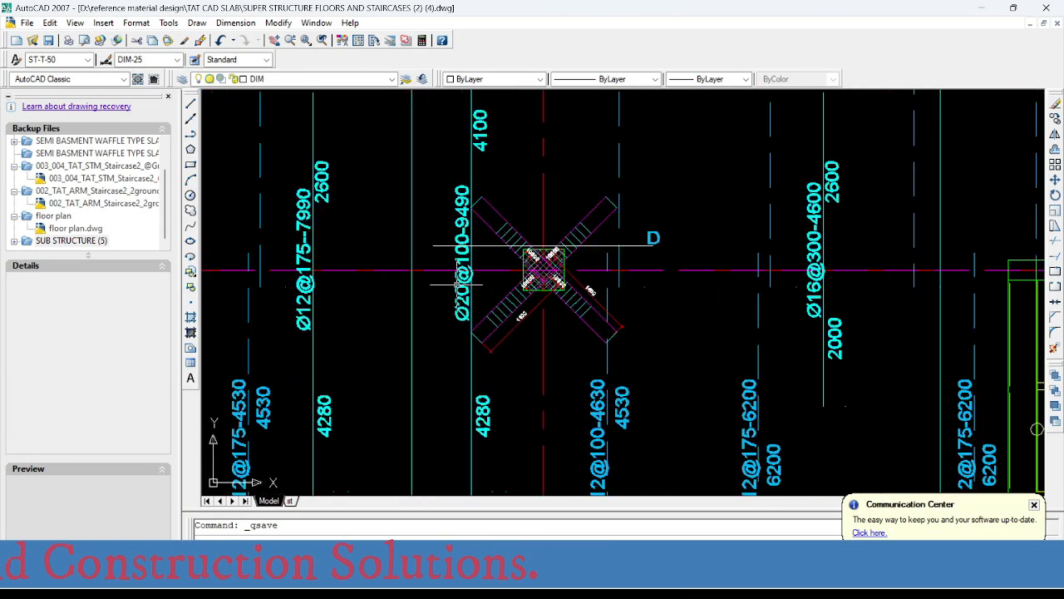
{"action": "scroll", "coordinate": [463, 238], "scroll_direction": "up", "scroll_amount": 2}
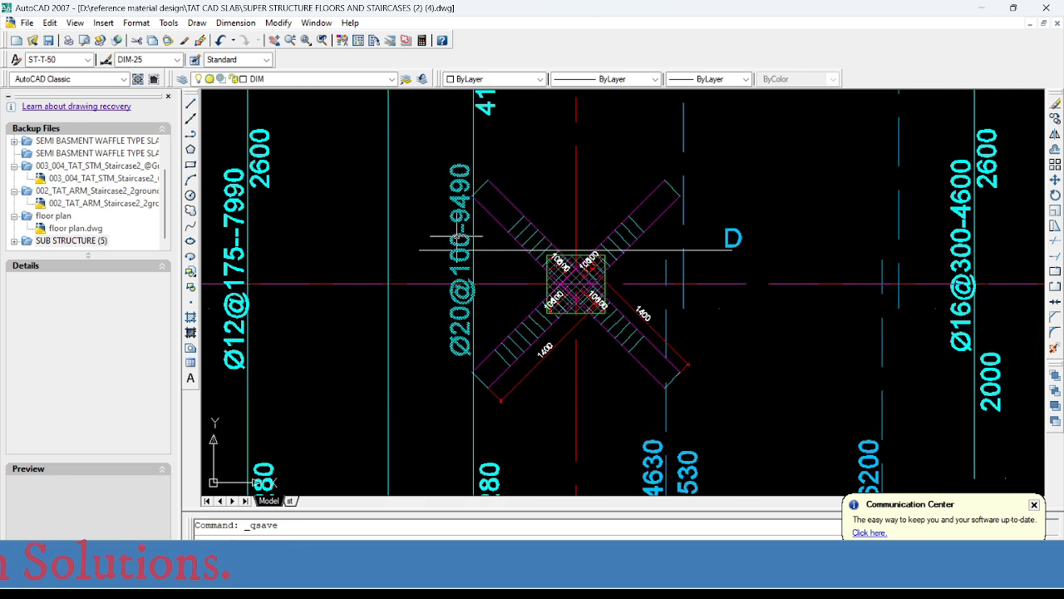
{"action": "double_click", "coordinate": [467, 250]}
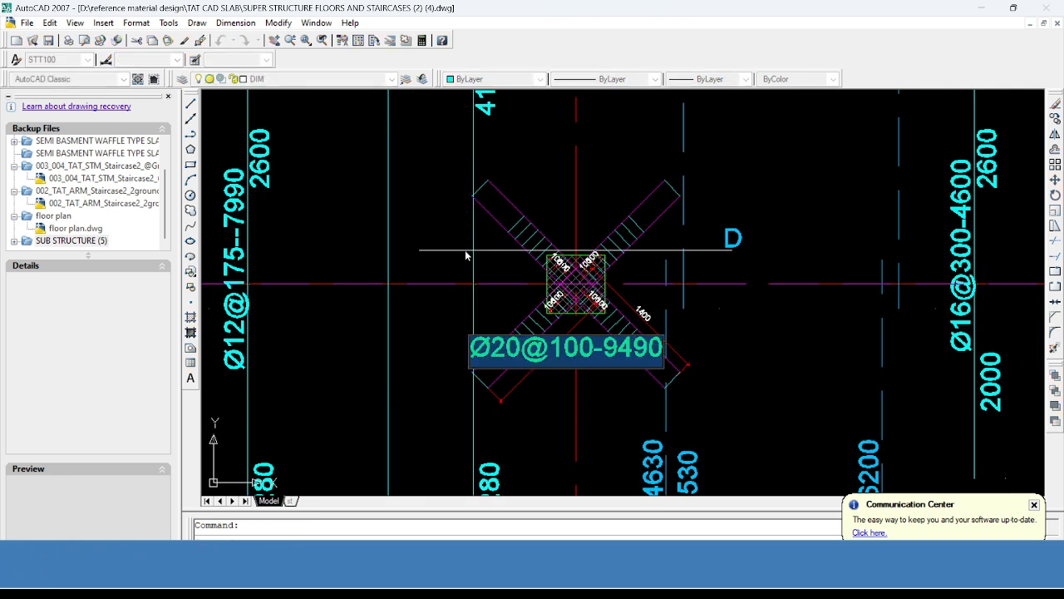
{"action": "left_click", "coordinate": [560, 351]}
{"action": "left_click_drag", "start_coordinate": [548, 349], "coordinate": [593, 349]}
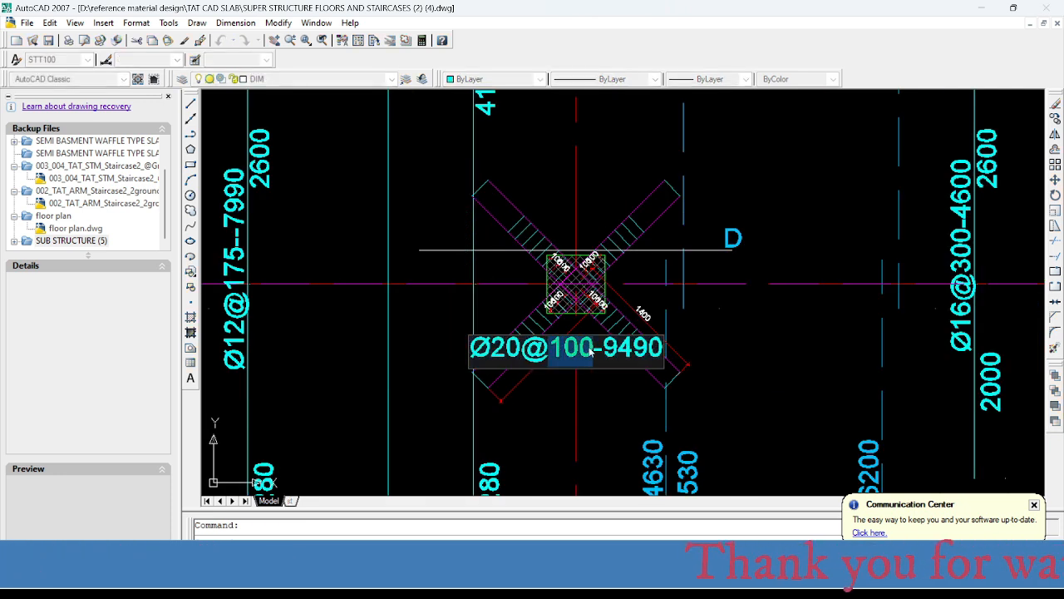
{"action": "type", "text": "75"}
{"action": "key", "text": "Return"}
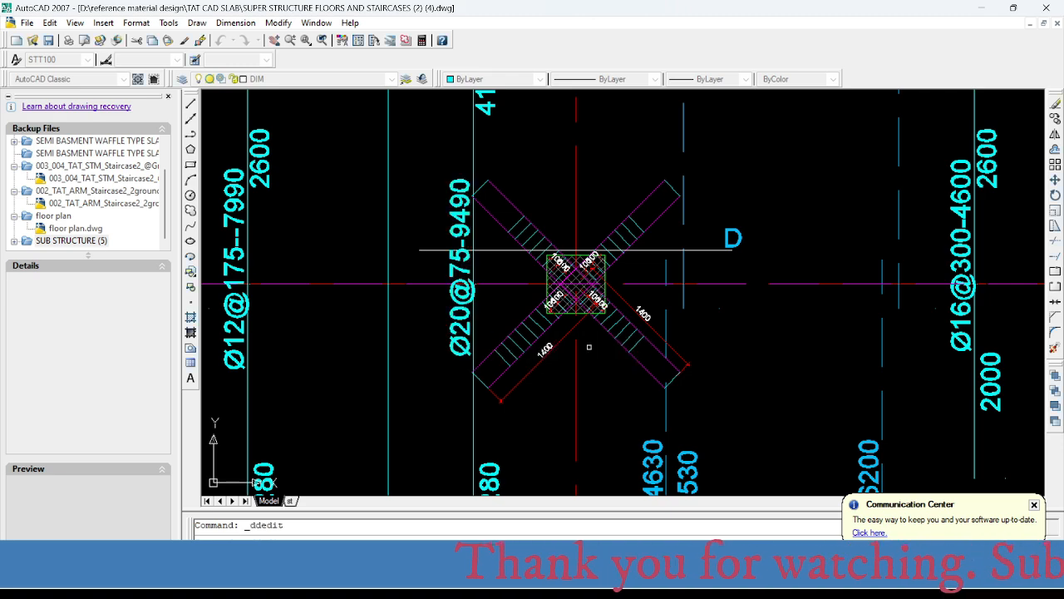
{"action": "right_click", "coordinate": [556, 398]}
- Switch to SAFE and read the Layer B top reinforcement intensity at the core's lower wall on axis 4, near axis C
{"action": "scroll", "coordinate": [520, 377], "scroll_direction": "down", "scroll_amount": 5}
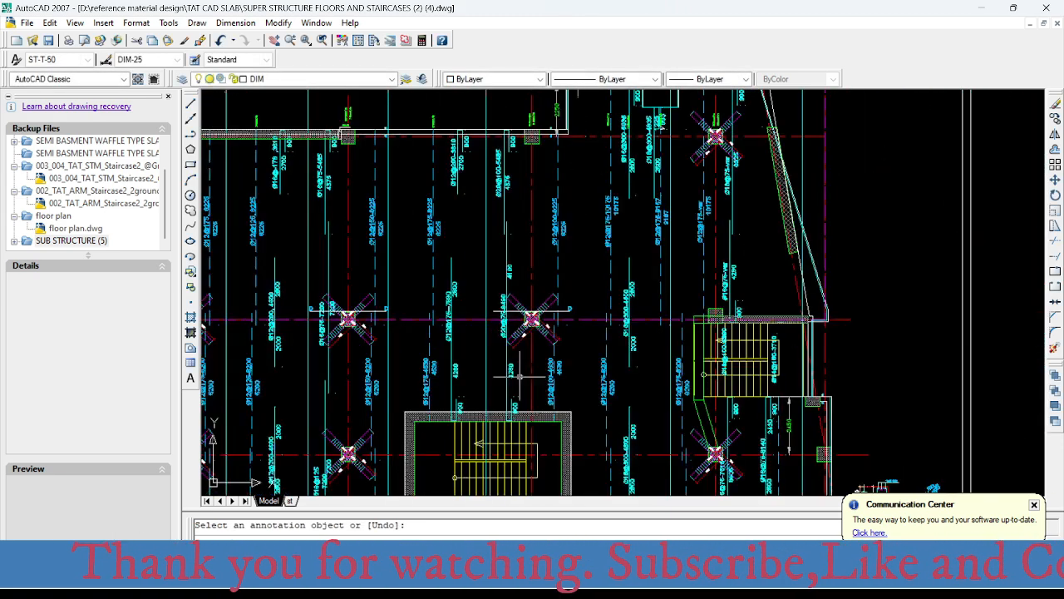
{"action": "scroll", "coordinate": [520, 366], "scroll_direction": "up", "scroll_amount": 4}
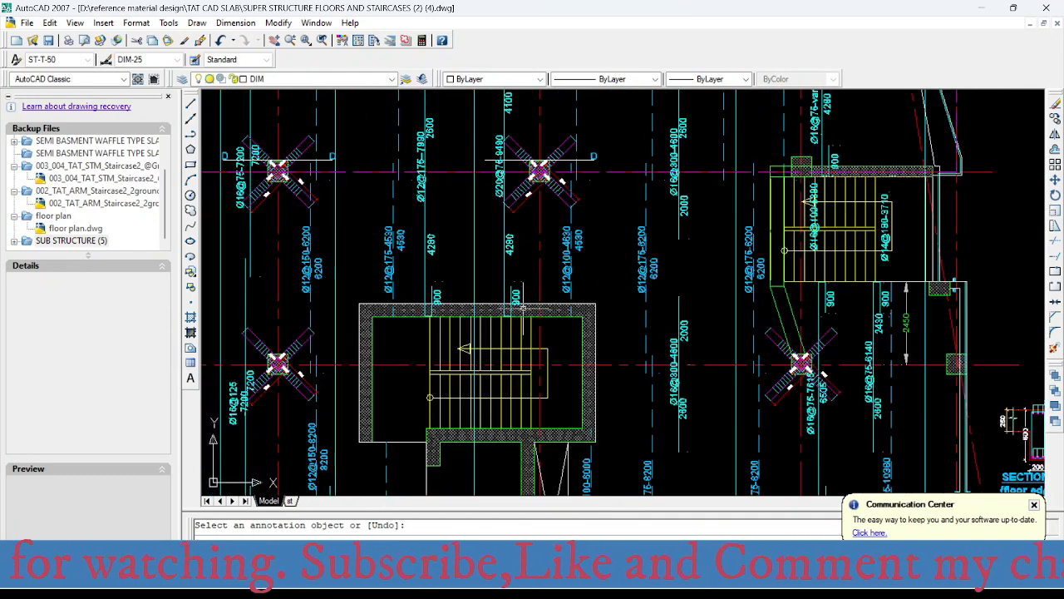
{"action": "scroll", "coordinate": [519, 291], "scroll_direction": "up", "scroll_amount": 1}
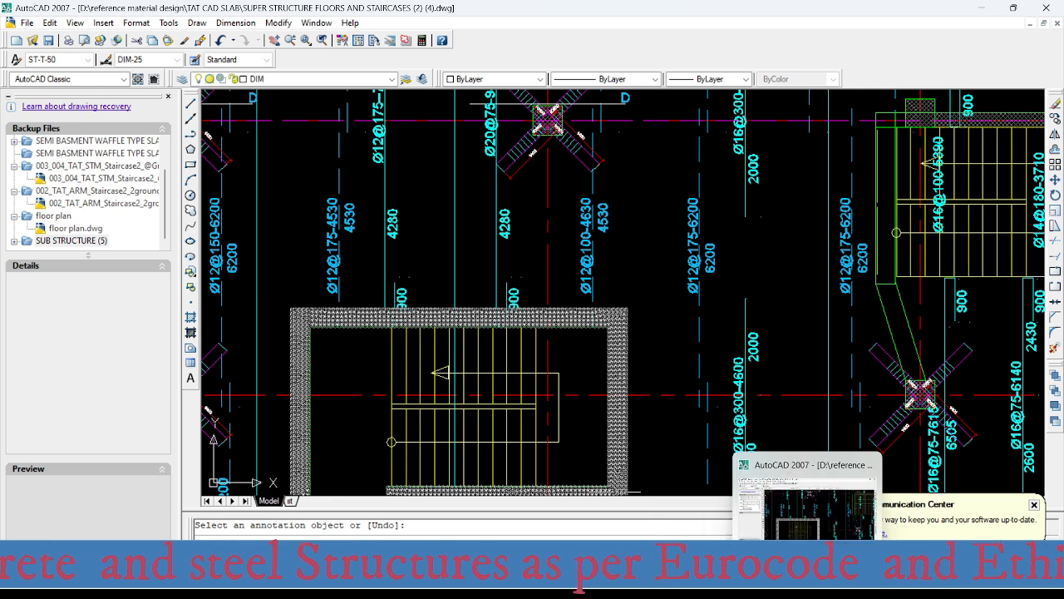
{"action": "left_click", "coordinate": [715, 580]}
{"action": "scroll", "coordinate": [542, 273], "scroll_direction": "down", "scroll_amount": 5}
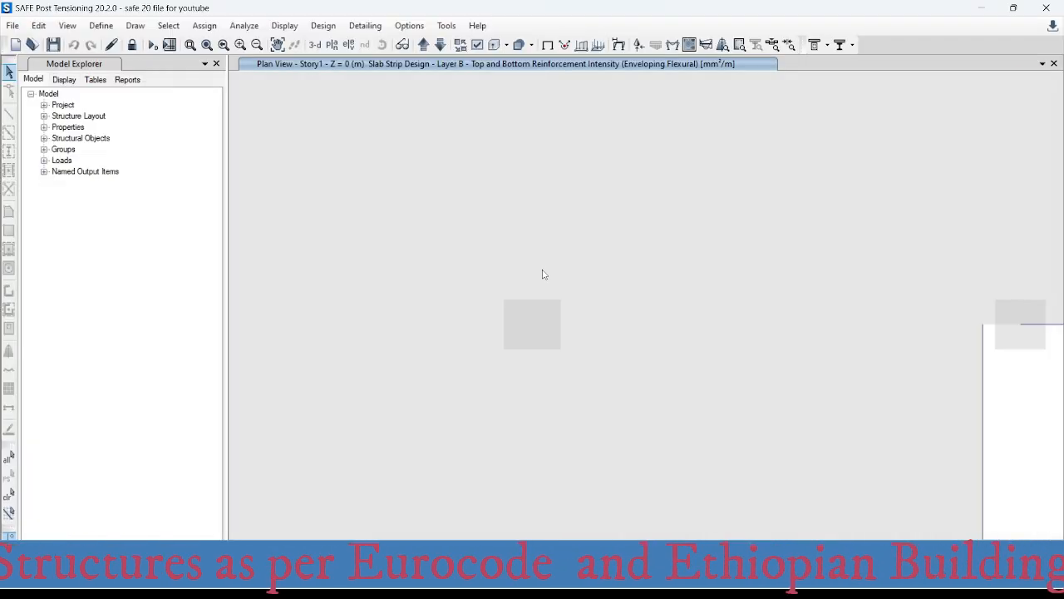
{"action": "middle_click_drag", "start_coordinate": [560, 309], "coordinate": [554, 289]}
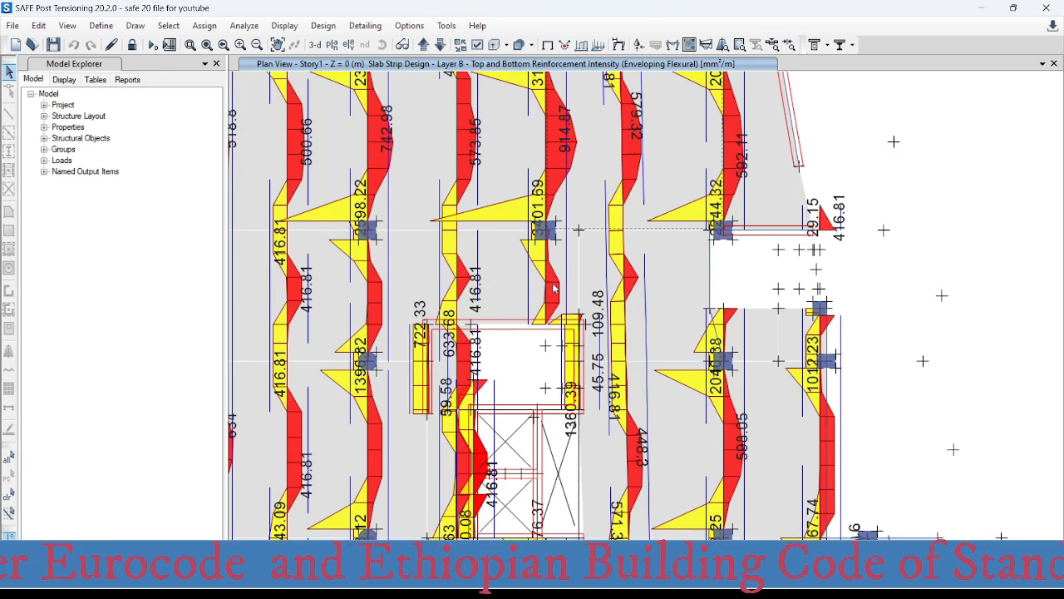
{"action": "middle_click_drag", "start_coordinate": [556, 435], "coordinate": [557, 236]}
{"action": "middle_click_drag", "start_coordinate": [548, 425], "coordinate": [545, 388]}
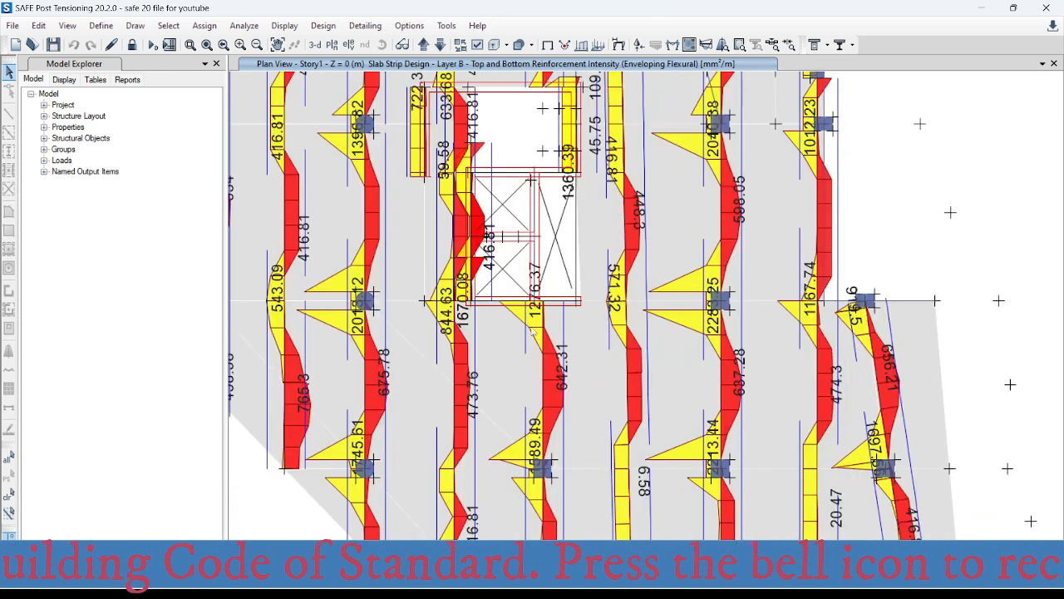
{"action": "scroll", "coordinate": [535, 305], "scroll_direction": "up", "scroll_amount": 3}
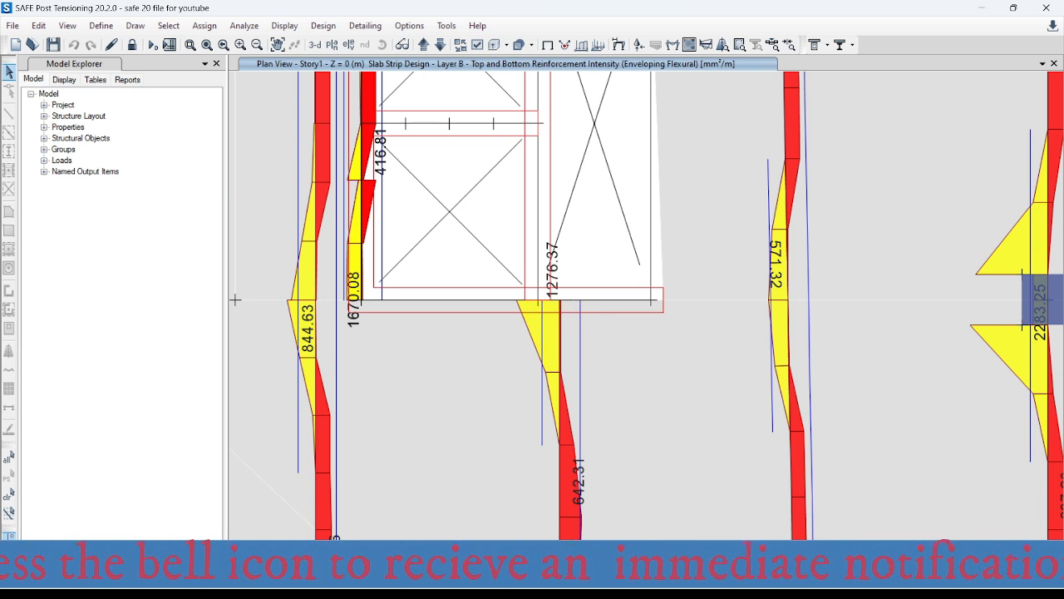
- Switch to Excel and enter 1276 mm² as the required area in the area-per-metre table
{"action": "key", "text": "alt+Tab"}
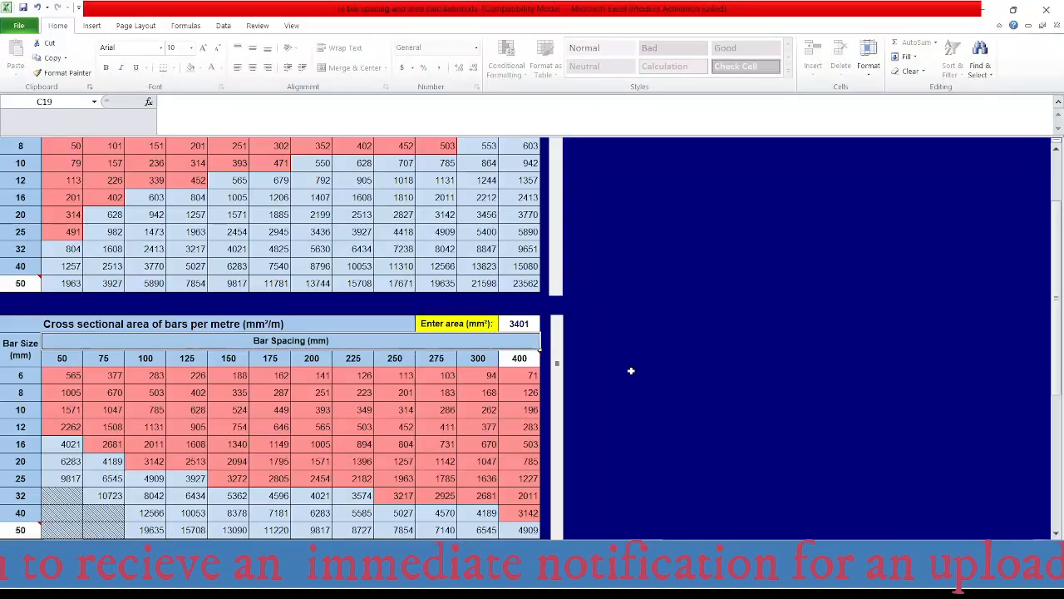
{"action": "left_click", "coordinate": [517, 323]}
{"action": "type", "text": "12"}
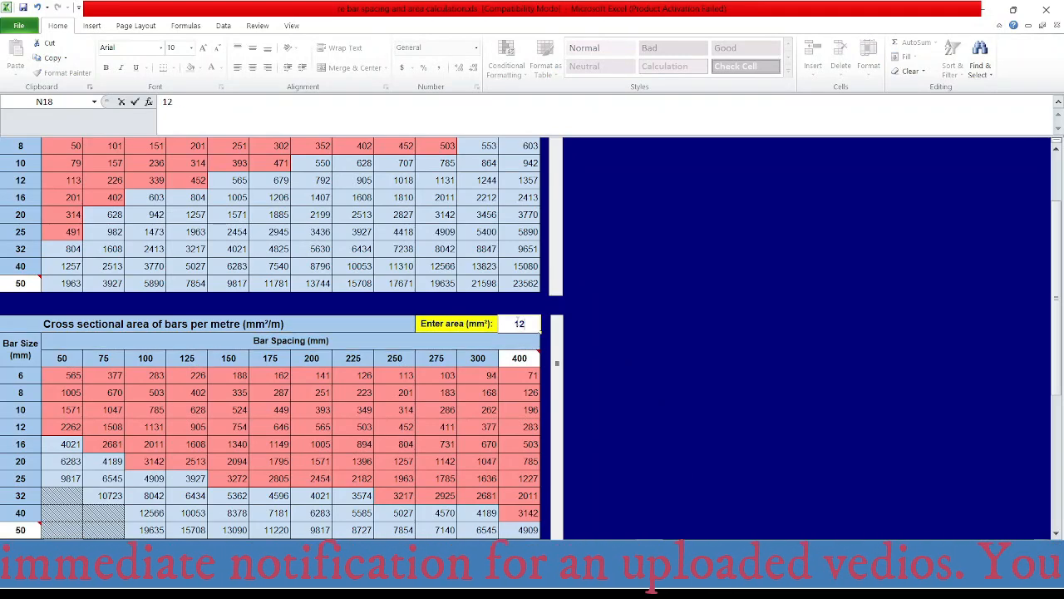
{"action": "type", "text": "76"}
{"action": "key", "text": "Return"}
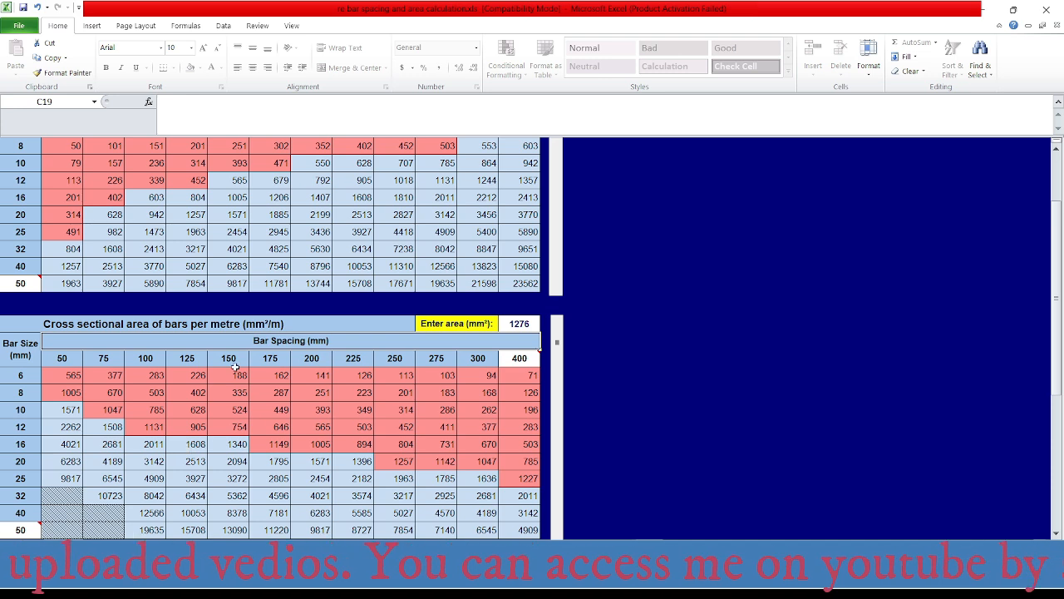
- Switch to AutoCAD and locate the Ø20@100-5190 top bar label below the void and core wall on axis 4
{"action": "mouse_move", "coordinate": [655, 585]}
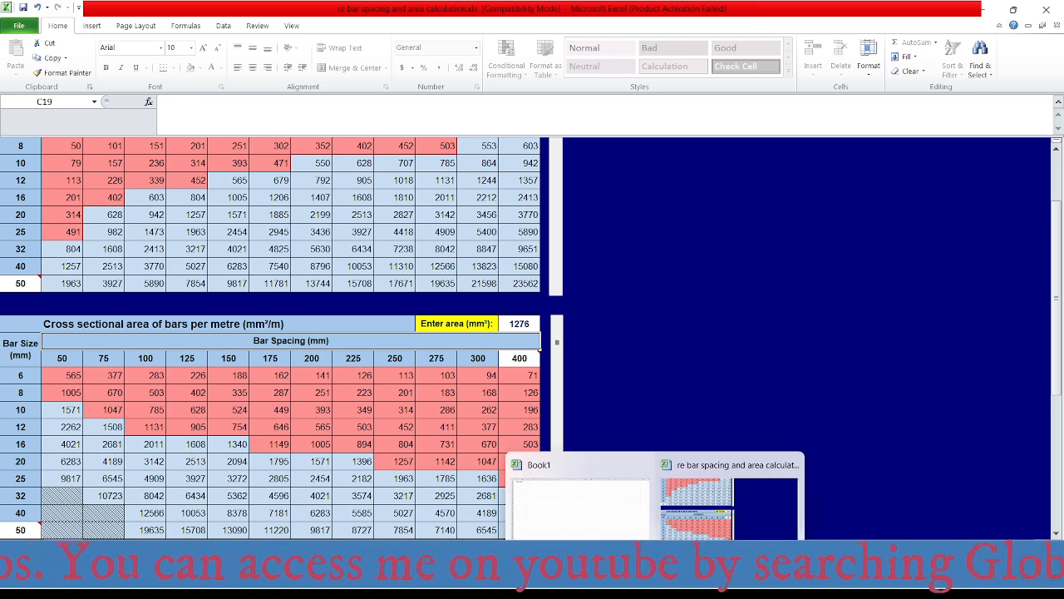
{"action": "left_click", "coordinate": [808, 585]}
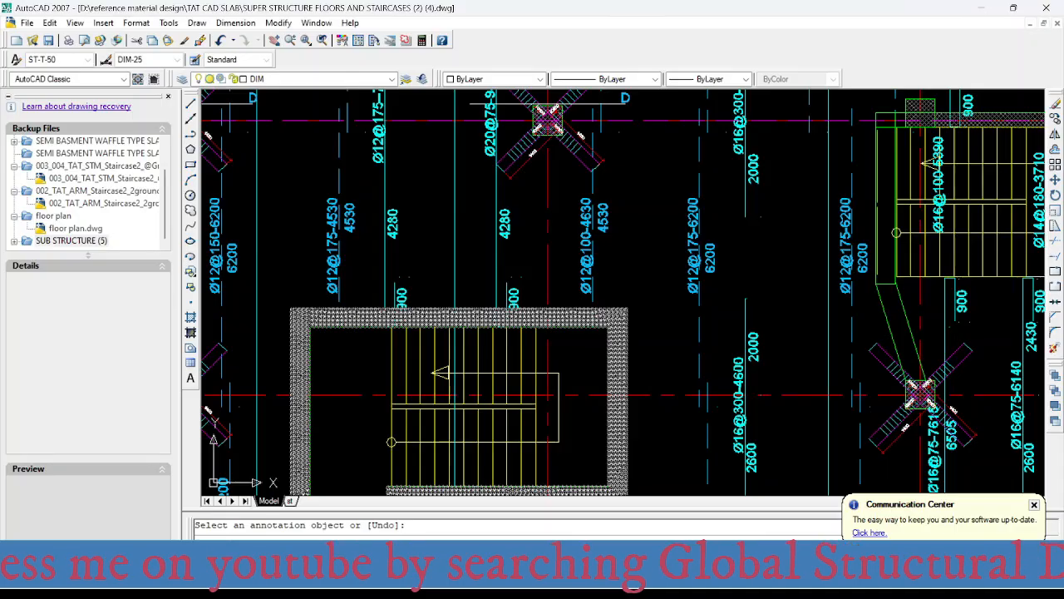
{"action": "scroll", "coordinate": [526, 308], "scroll_direction": "down", "scroll_amount": 5}
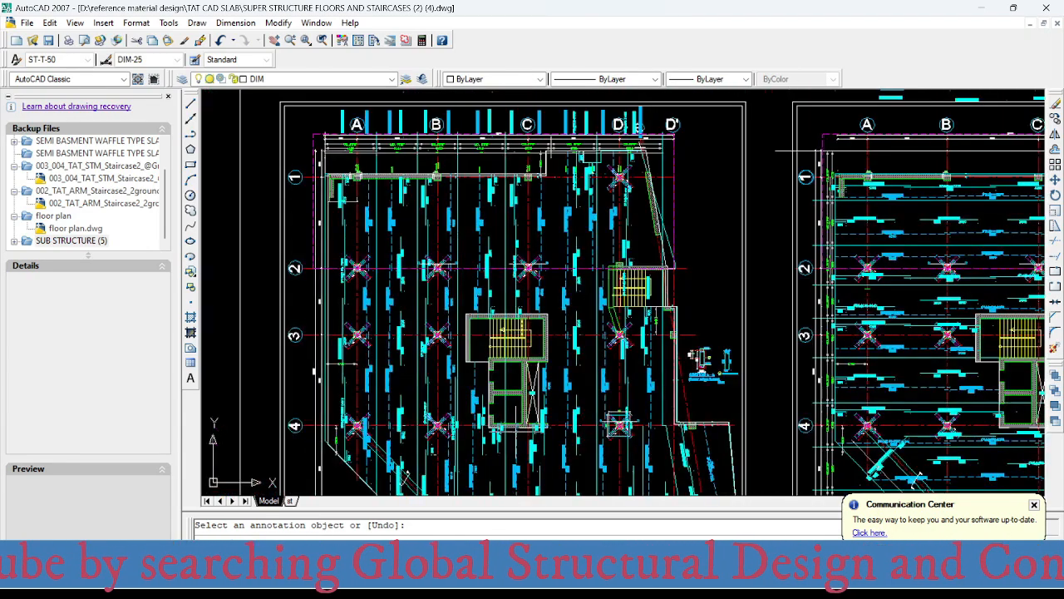
{"action": "scroll", "coordinate": [515, 437], "scroll_direction": "up", "scroll_amount": 4}
{"action": "middle_click_drag", "start_coordinate": [515, 436], "coordinate": [509, 344]}
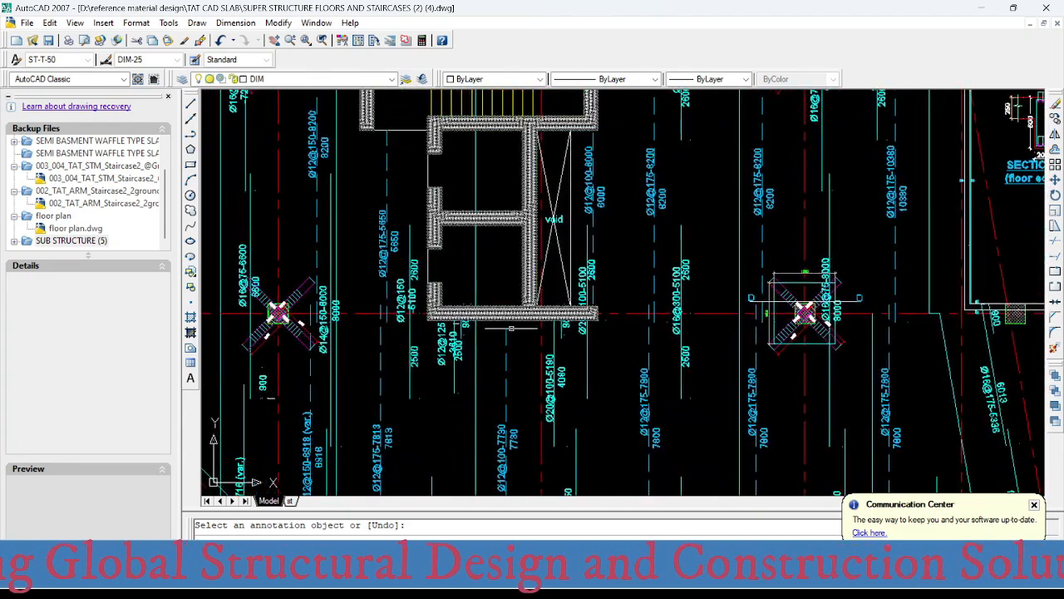
{"action": "scroll", "coordinate": [560, 339], "scroll_direction": "up", "scroll_amount": 1}
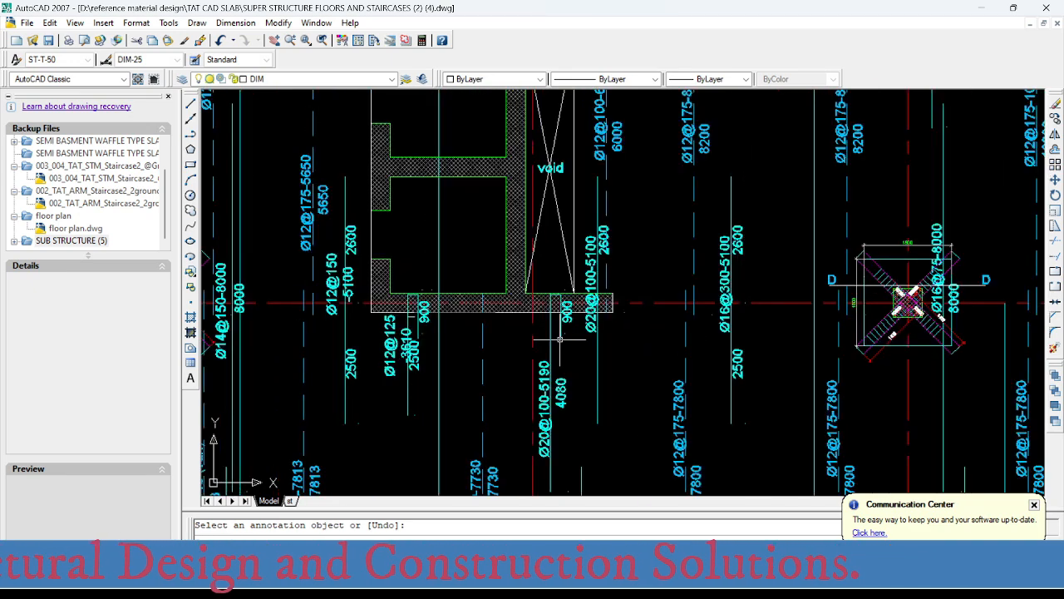
{"action": "scroll", "coordinate": [560, 339], "scroll_direction": "down", "scroll_amount": 4}
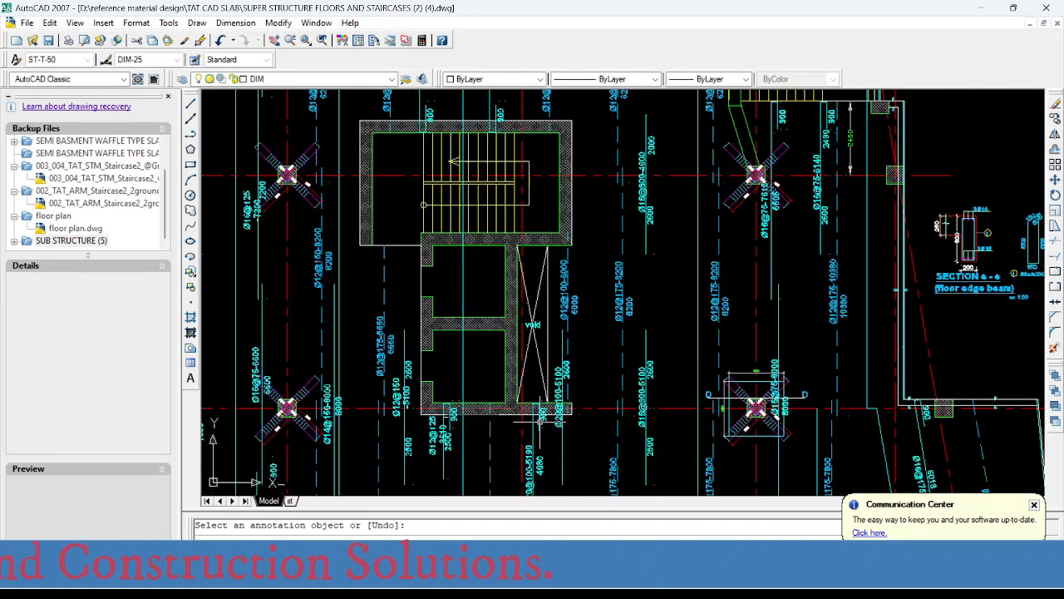
{"action": "scroll", "coordinate": [540, 419], "scroll_direction": "up", "scroll_amount": 3}
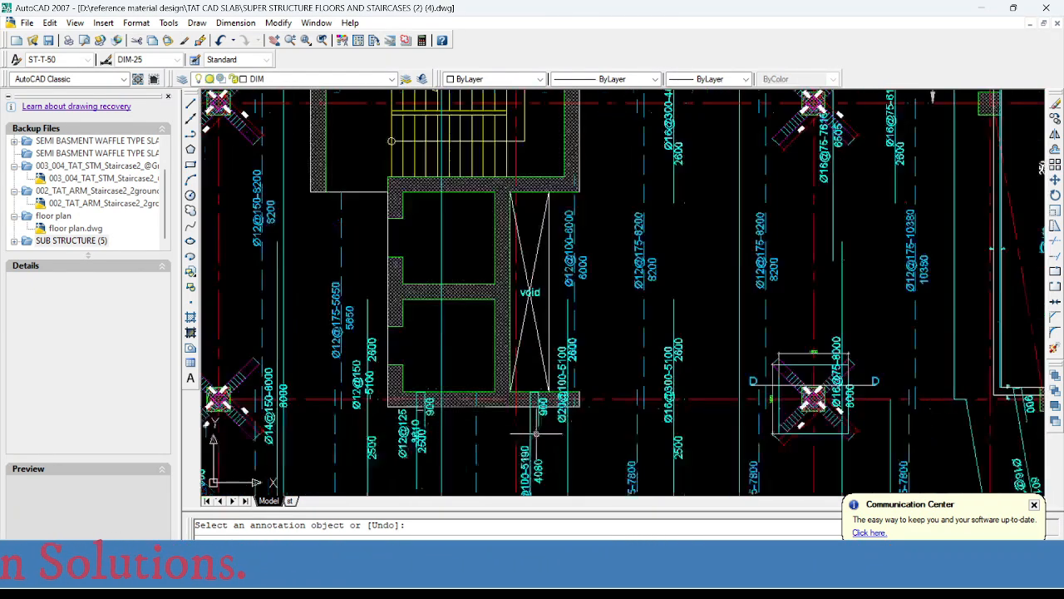
{"action": "middle_click_drag", "start_coordinate": [537, 404], "coordinate": [527, 319]}
{"action": "scroll", "coordinate": [502, 341], "scroll_direction": "up", "scroll_amount": 1}
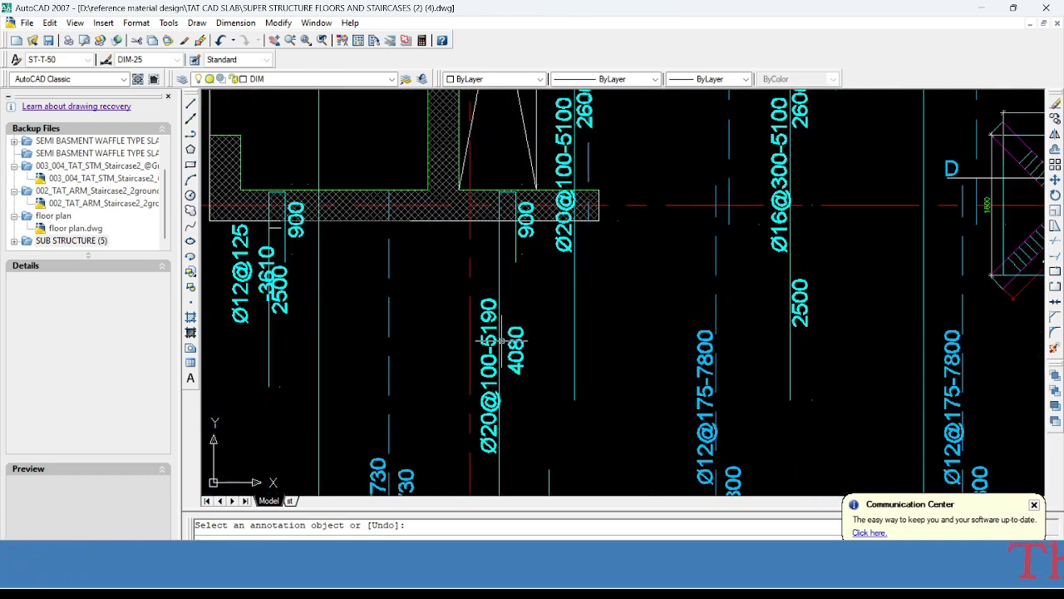
- Switch to Excel and check which bar size and spacing combinations satisfy 1276 mm² per metre
{"action": "left_click", "coordinate": [655, 574]}
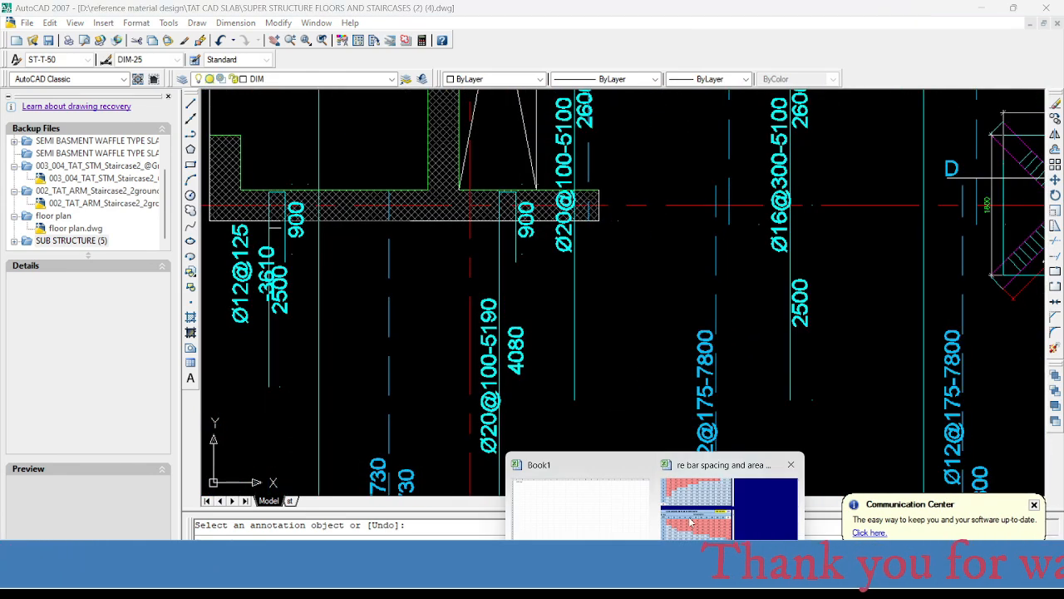
{"action": "left_click", "coordinate": [692, 517]}
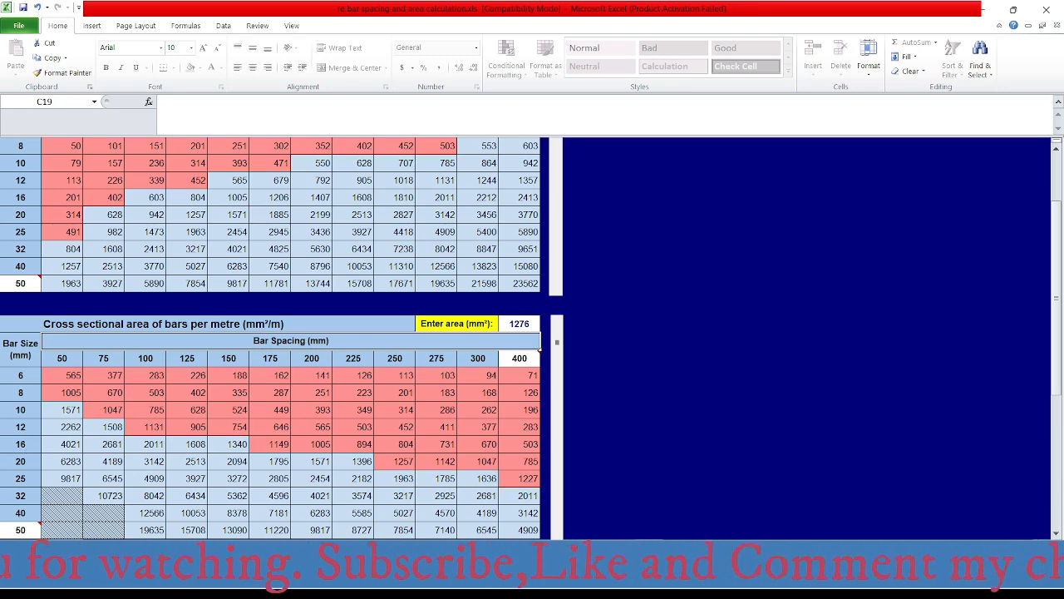
{"action": "mouse_move", "coordinate": [655, 574]}
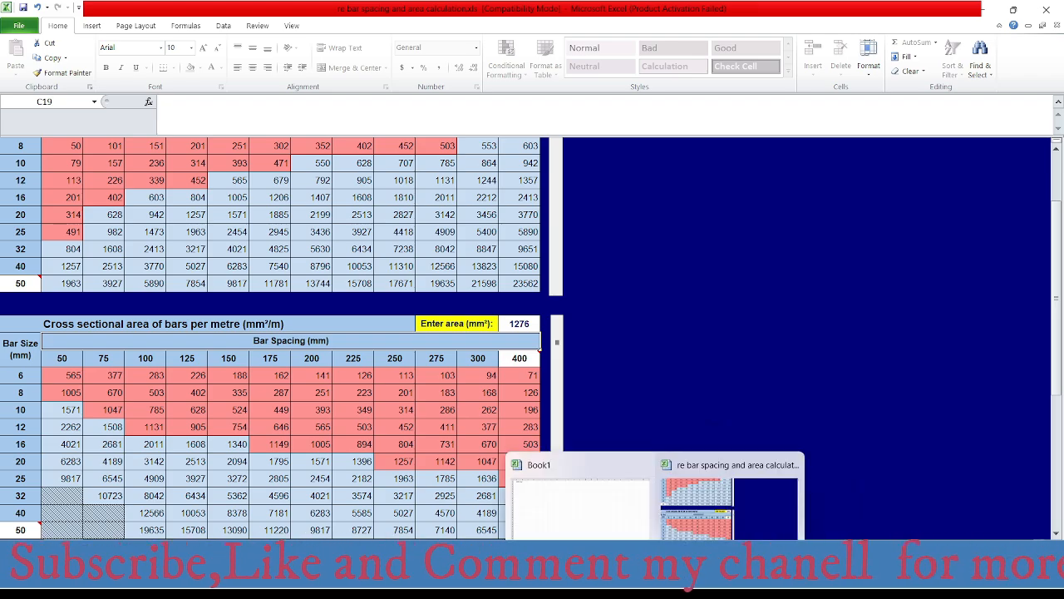
- Switch to AutoCAD and change the diameter and spacing in the top bar label below the core wall, giving Ø16@150-5190
{"action": "left_click", "coordinate": [809, 574]}
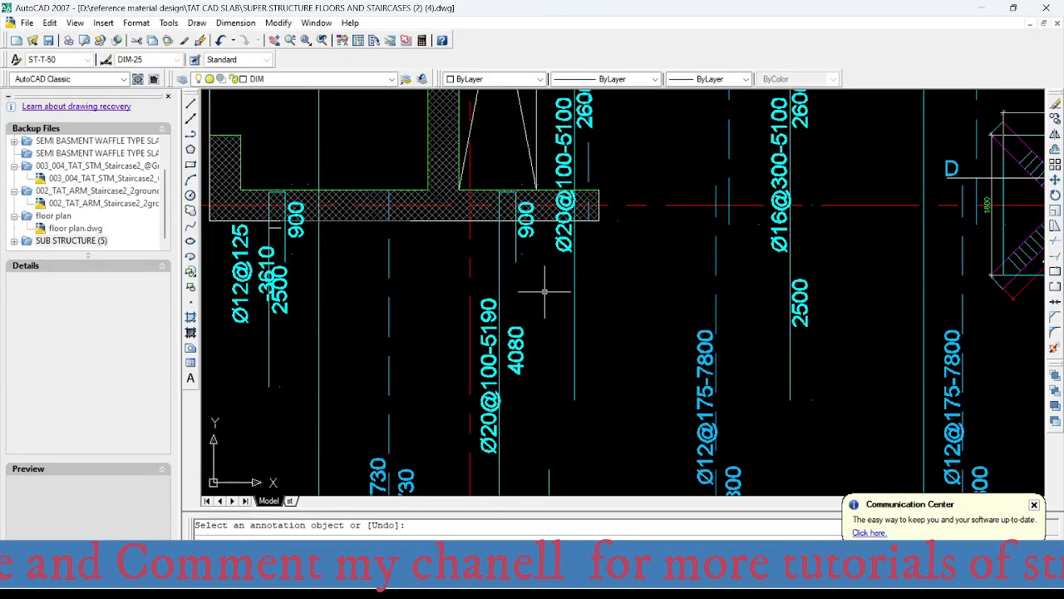
{"action": "key", "text": "Escape"}
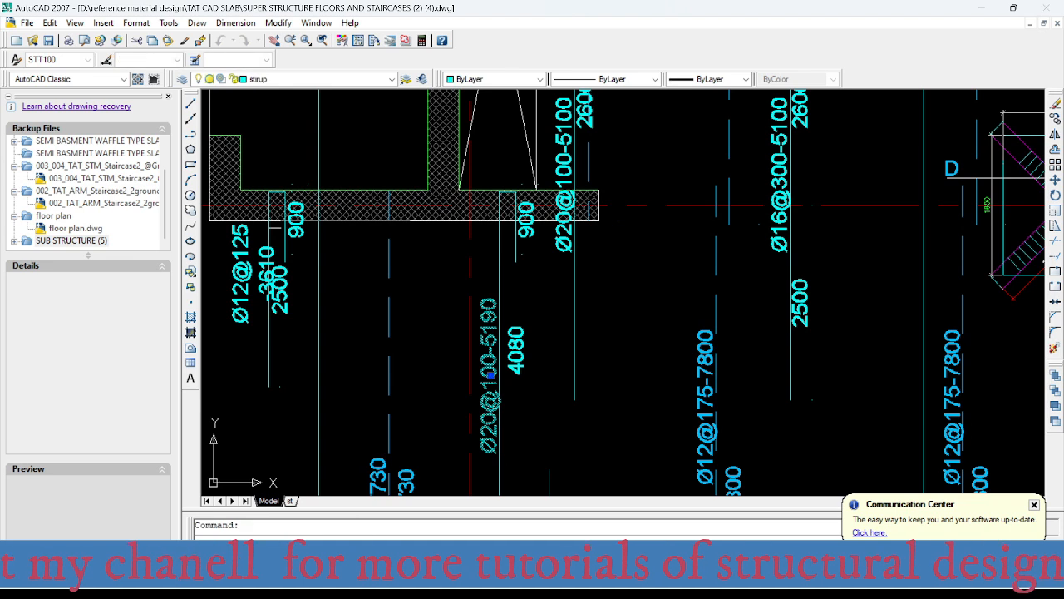
{"action": "double_click", "coordinate": [499, 434]}
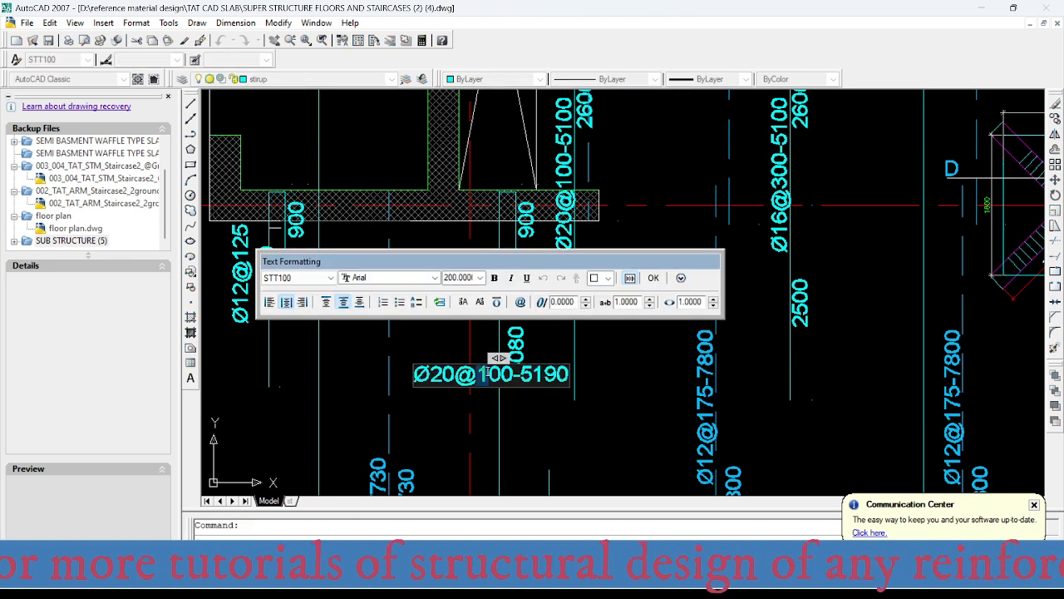
{"action": "left_click_drag", "start_coordinate": [480, 374], "coordinate": [515, 376]}
{"action": "type", "text": "0"}
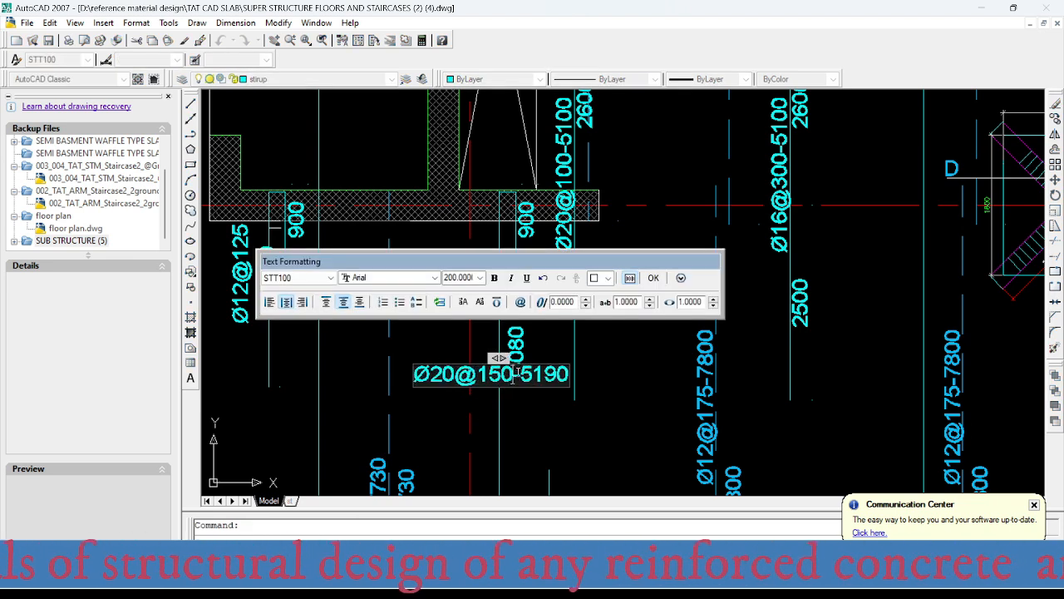
{"action": "left_click_drag", "start_coordinate": [453, 376], "coordinate": [431, 373]}
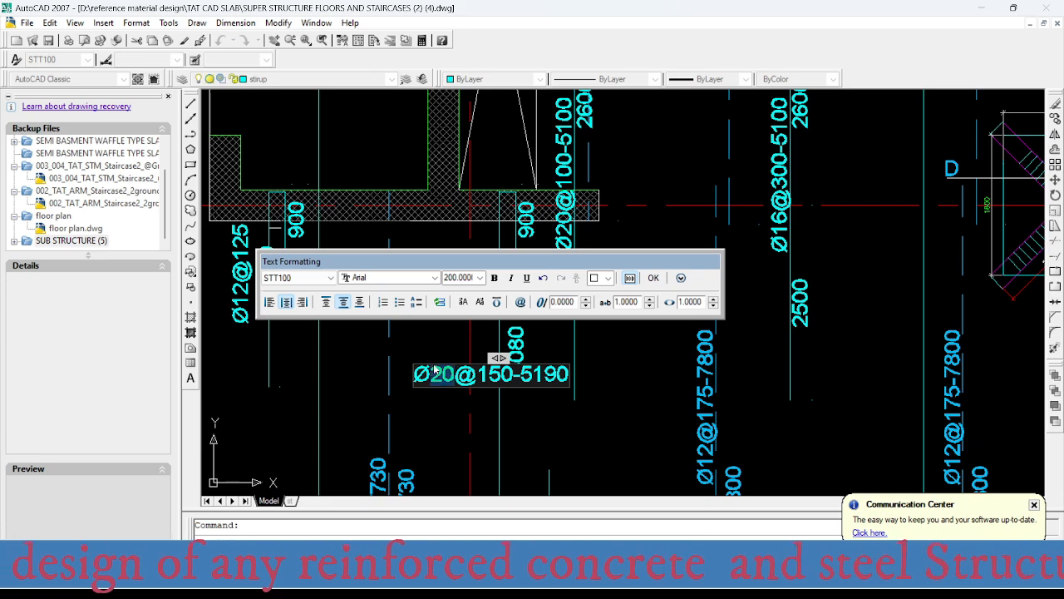
{"action": "type", "text": "16"}
{"action": "left_click", "coordinate": [539, 427]}
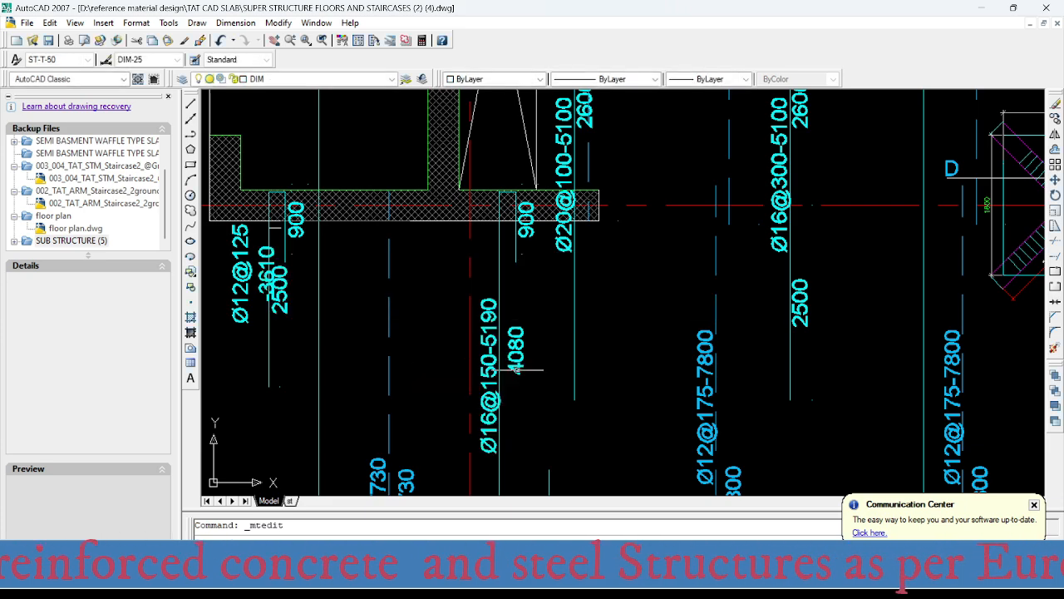
- Read SAFE's Layer B top intensity at the first column below the core on axis C and enter 1590 mm² in Excel's area-per-metre table
{"action": "scroll", "coordinate": [511, 343], "scroll_direction": "down", "scroll_amount": 5}
{"action": "middle_click_drag", "start_coordinate": [511, 342], "coordinate": [498, 287]}
{"action": "middle_click_drag", "start_coordinate": [498, 367], "coordinate": [506, 268]}
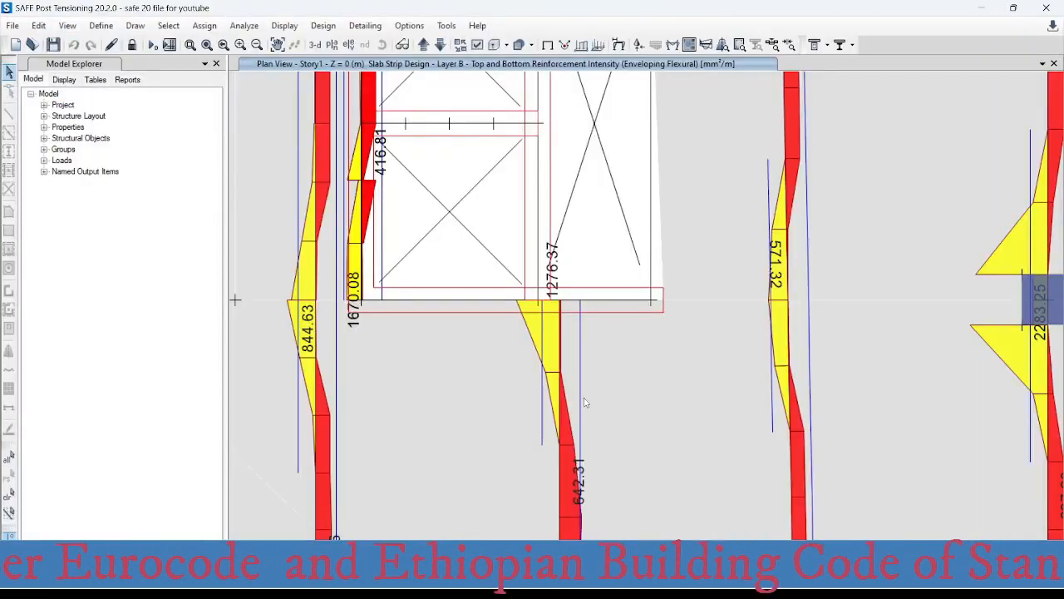
{"action": "scroll", "coordinate": [546, 367], "scroll_direction": "down", "scroll_amount": 5}
{"action": "middle_click_drag", "start_coordinate": [577, 485], "coordinate": [537, 275]}
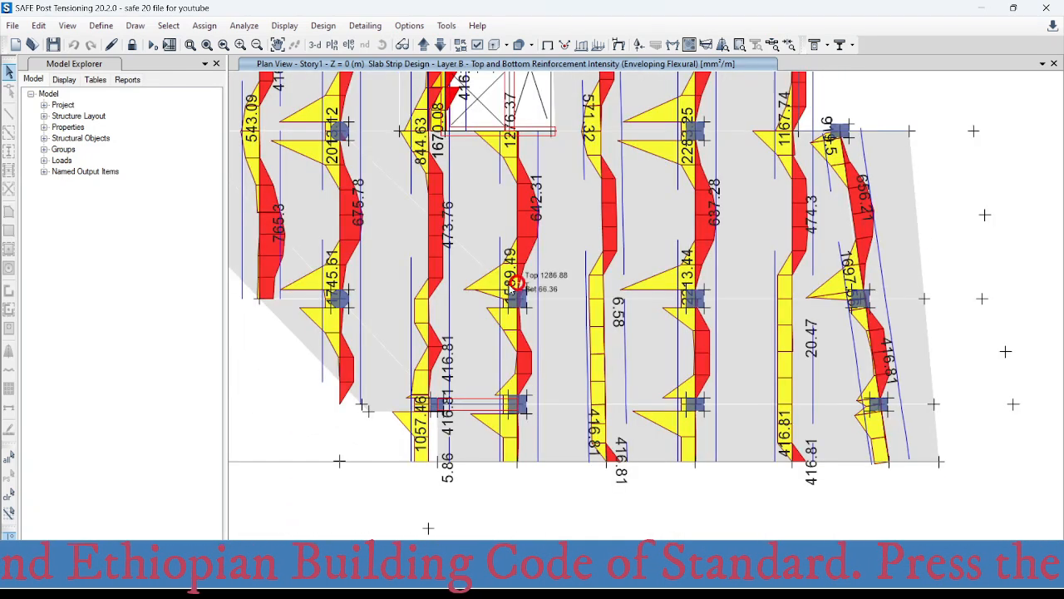
{"action": "scroll", "coordinate": [517, 291], "scroll_direction": "up", "scroll_amount": 3}
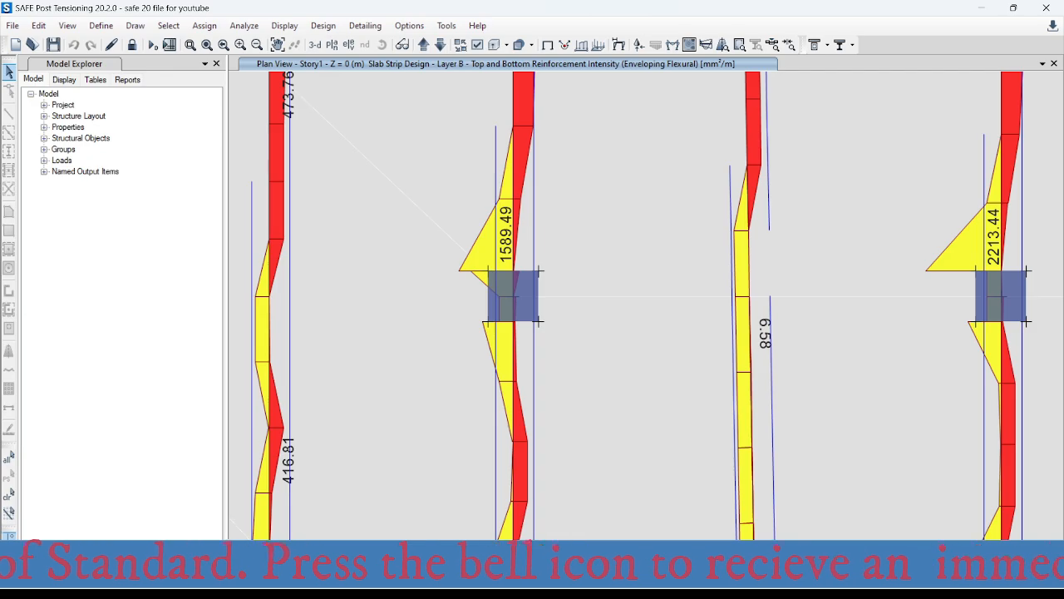
{"action": "left_click", "coordinate": [686, 499]}
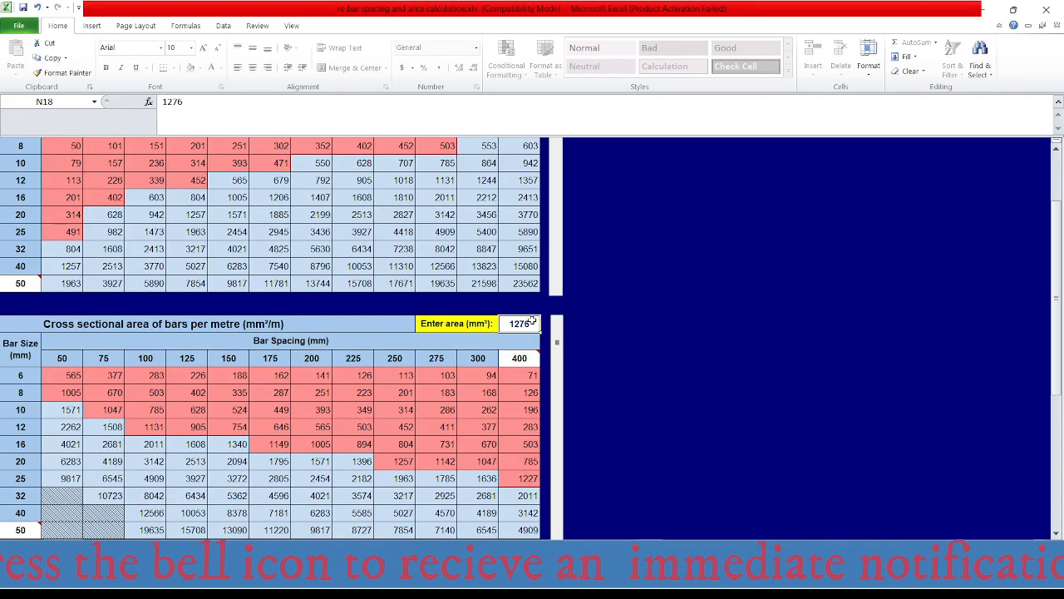
{"action": "type", "text": "1590"}
{"action": "key", "text": "Return"}
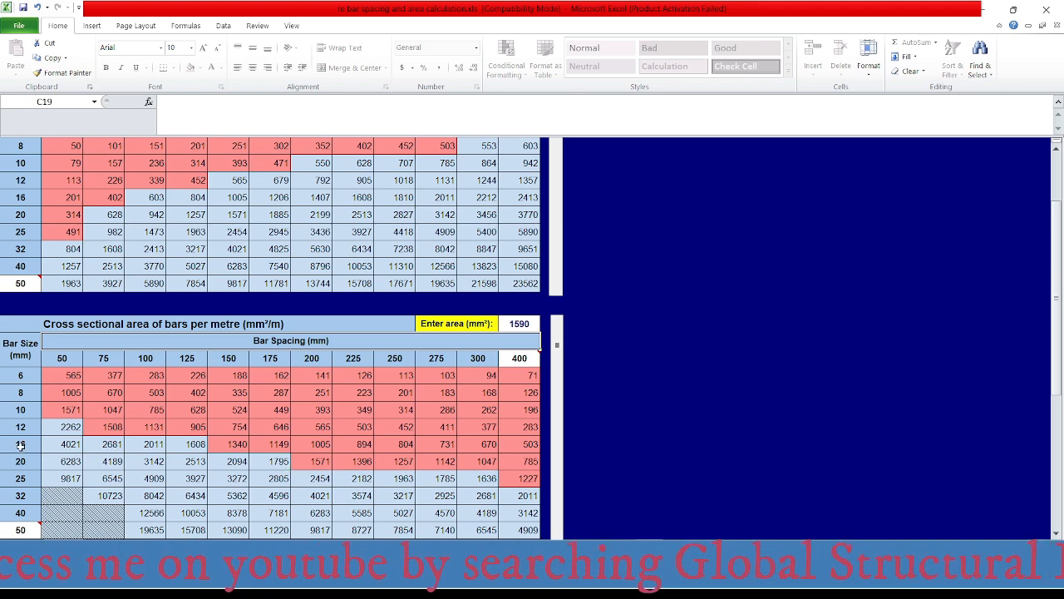
- Switch to AutoCAD and find the Ø20@100-6450 top bar label at column C-5, checking its location against SAFE's Layer B strips
{"action": "mouse_move", "coordinate": [655, 580]}
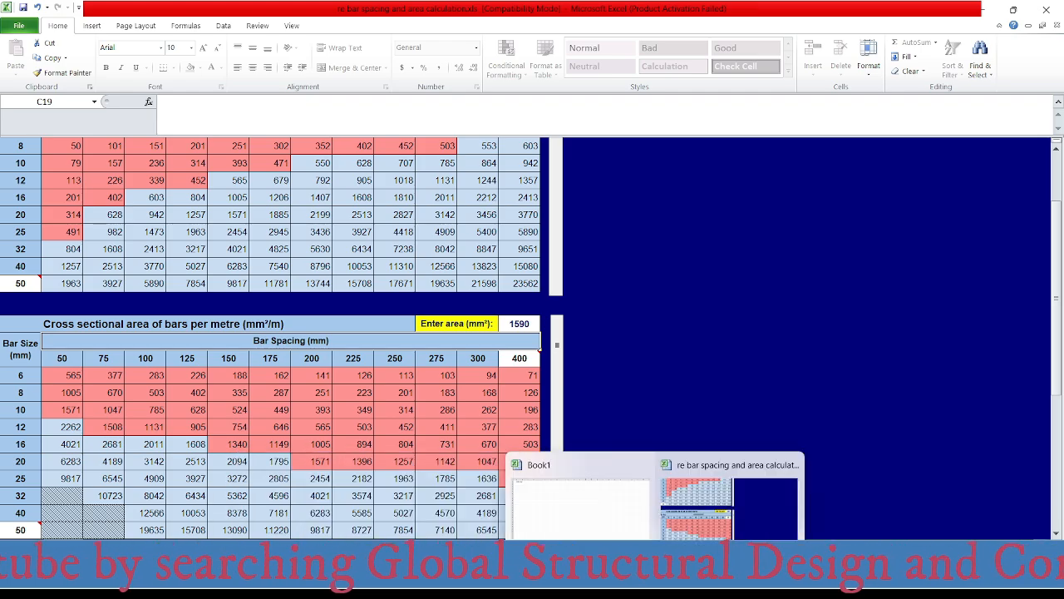
{"action": "left_click", "coordinate": [733, 580]}
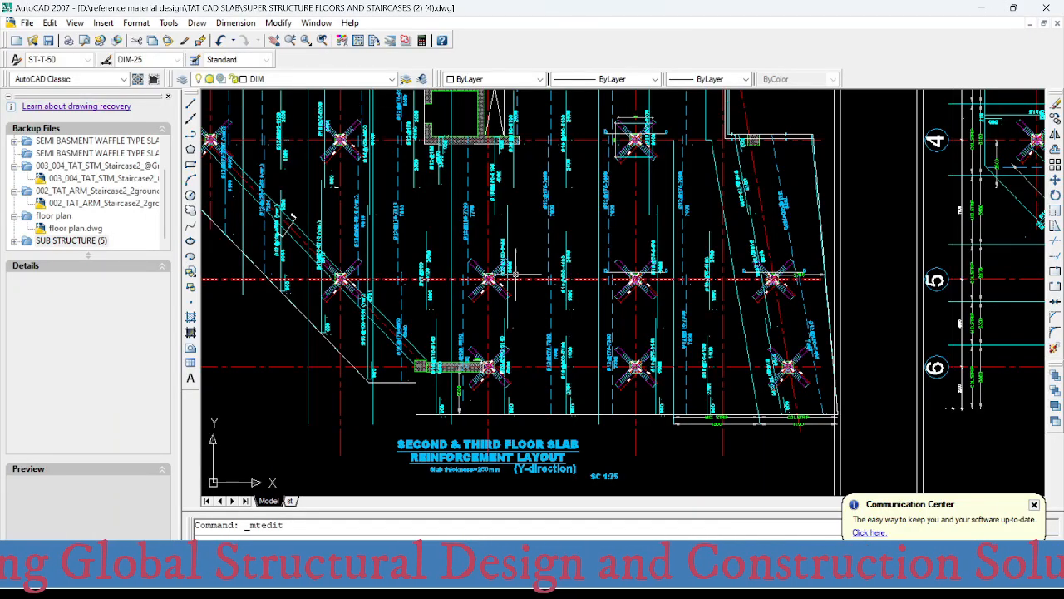
{"action": "scroll", "coordinate": [509, 266], "scroll_direction": "up", "scroll_amount": 8}
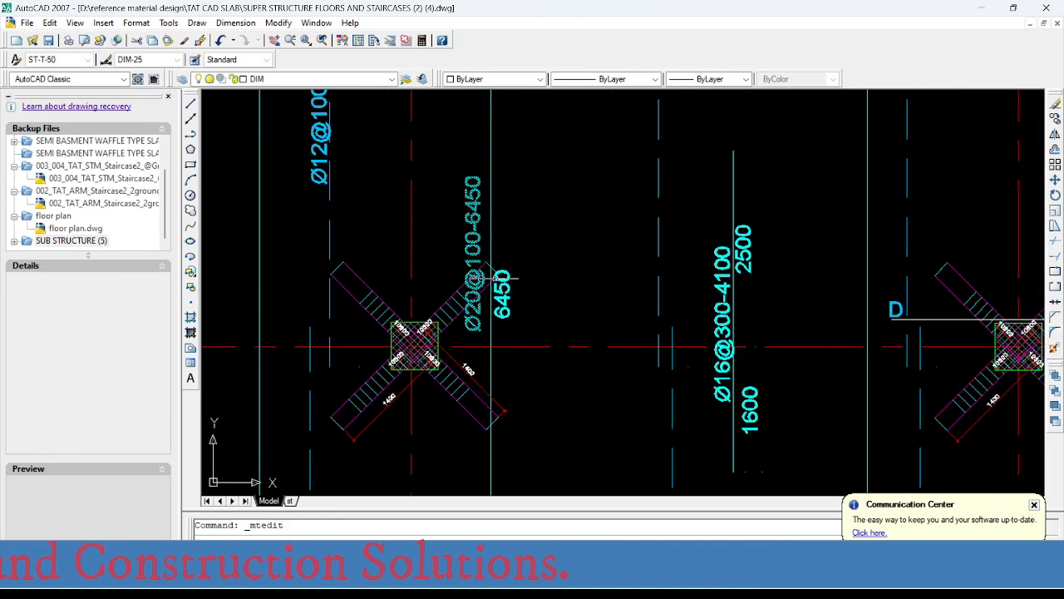
{"action": "scroll", "coordinate": [503, 320], "scroll_direction": "down", "scroll_amount": 2}
{"action": "scroll", "coordinate": [504, 328], "scroll_direction": "down", "scroll_amount": 4}
{"action": "scroll", "coordinate": [502, 331], "scroll_direction": "up", "scroll_amount": 3}
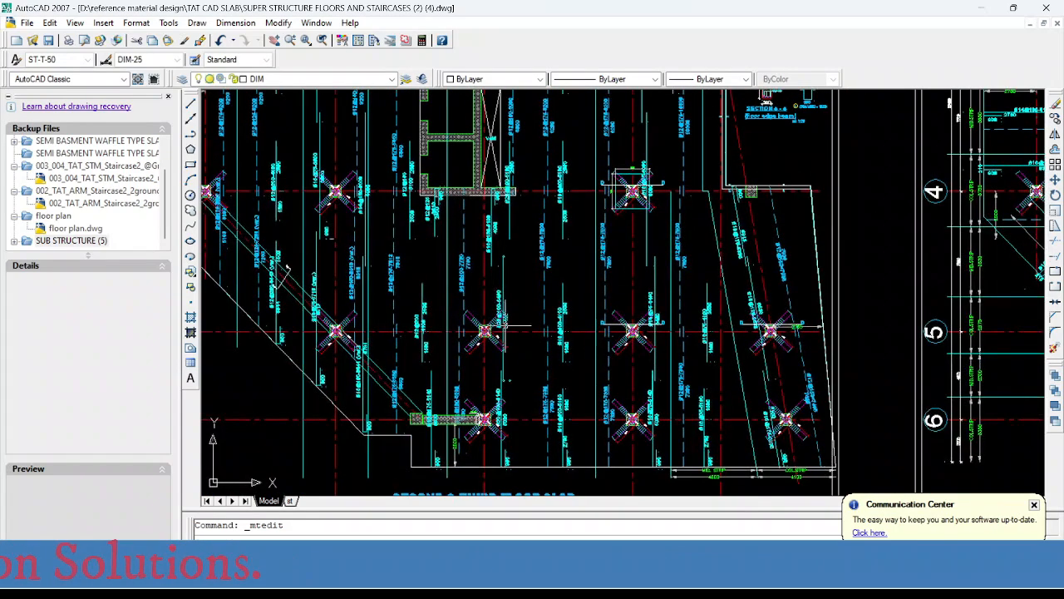
{"action": "scroll", "coordinate": [502, 331], "scroll_direction": "up", "scroll_amount": 2}
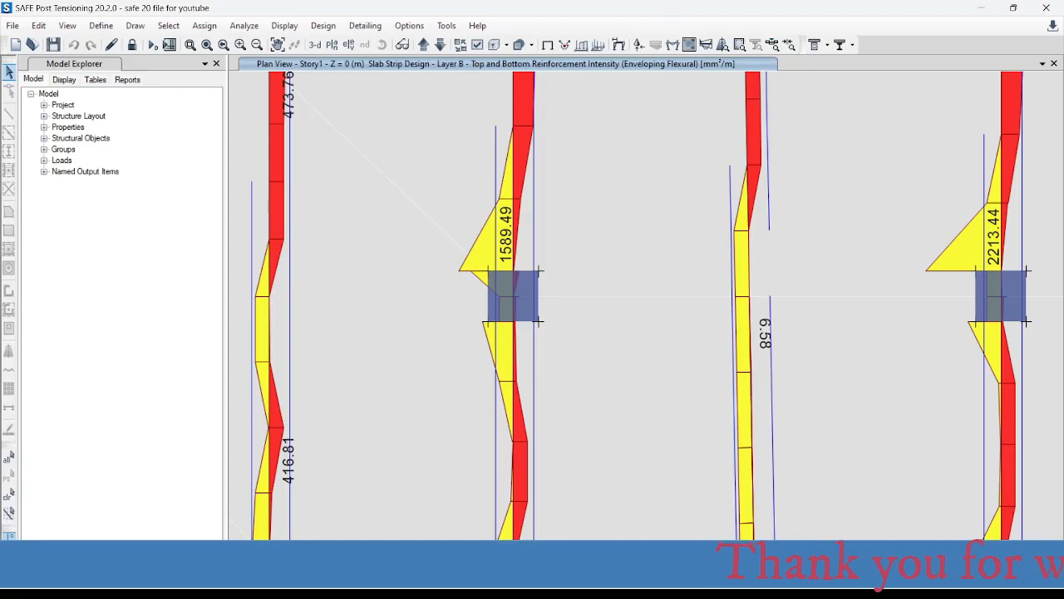
{"action": "mouse_move", "coordinate": [655, 566]}
{"action": "left_click", "coordinate": [707, 510]}
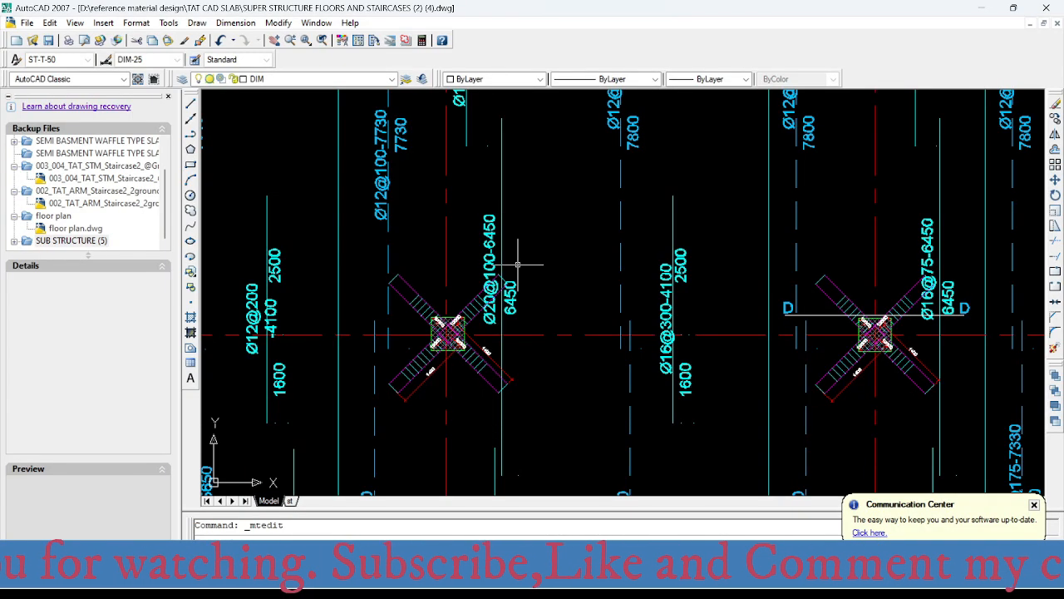
- Change the spacing in the top bar label at column C-5, giving Ø20@175-6450
{"action": "scroll", "coordinate": [518, 265], "scroll_direction": "up", "scroll_amount": 3}
{"action": "left_click", "coordinate": [476, 276]}
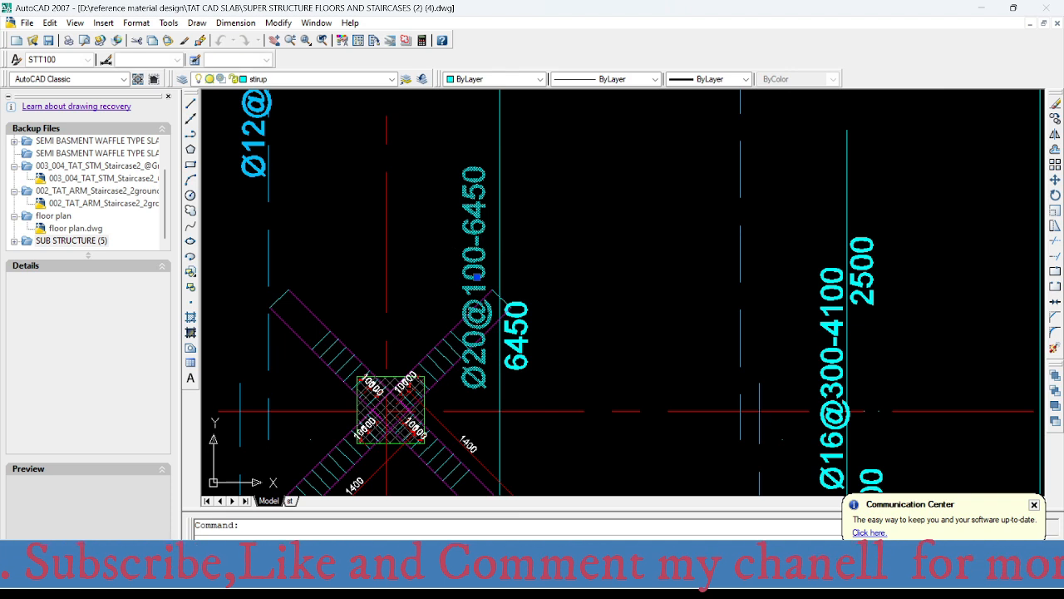
{"action": "double_click", "coordinate": [477, 276]}
{"action": "left_click_drag", "start_coordinate": [461, 269], "coordinate": [501, 275]}
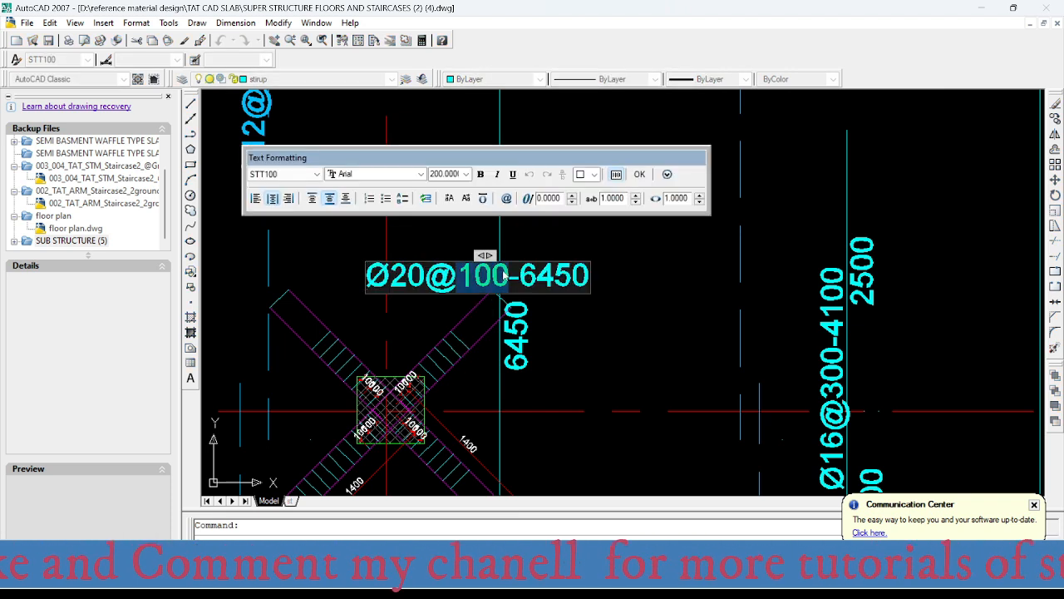
{"action": "type", "text": "175"}
{"action": "left_click", "coordinate": [583, 357]}
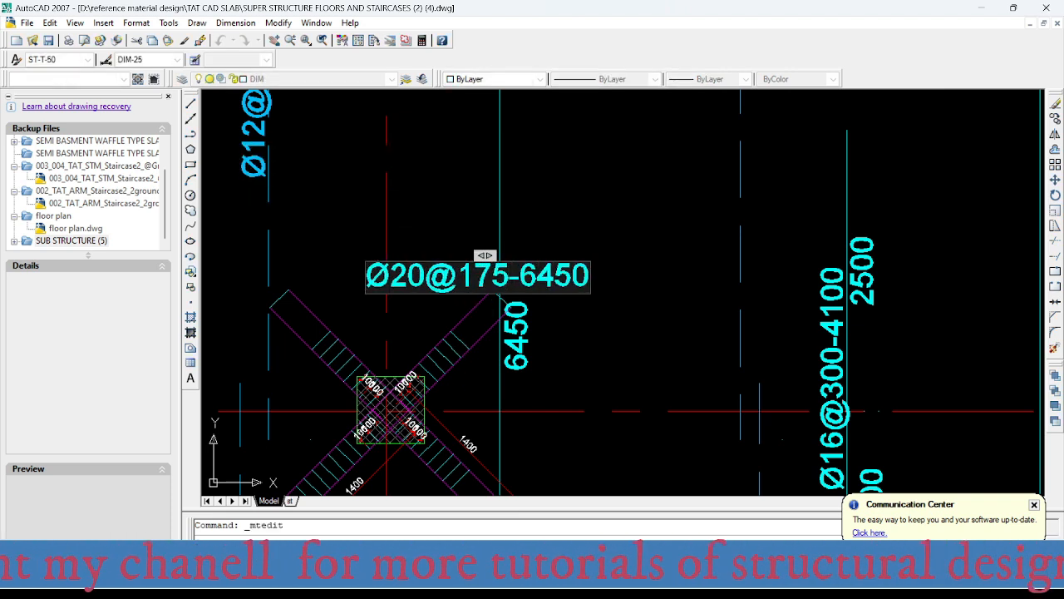
- Locate column C-6 in the AutoCAD layout, then switch to SAFE and read its Layer B top reinforcement intensity
{"action": "scroll", "coordinate": [493, 399], "scroll_direction": "down", "scroll_amount": 8}
{"action": "scroll", "coordinate": [490, 466], "scroll_direction": "up", "scroll_amount": 4}
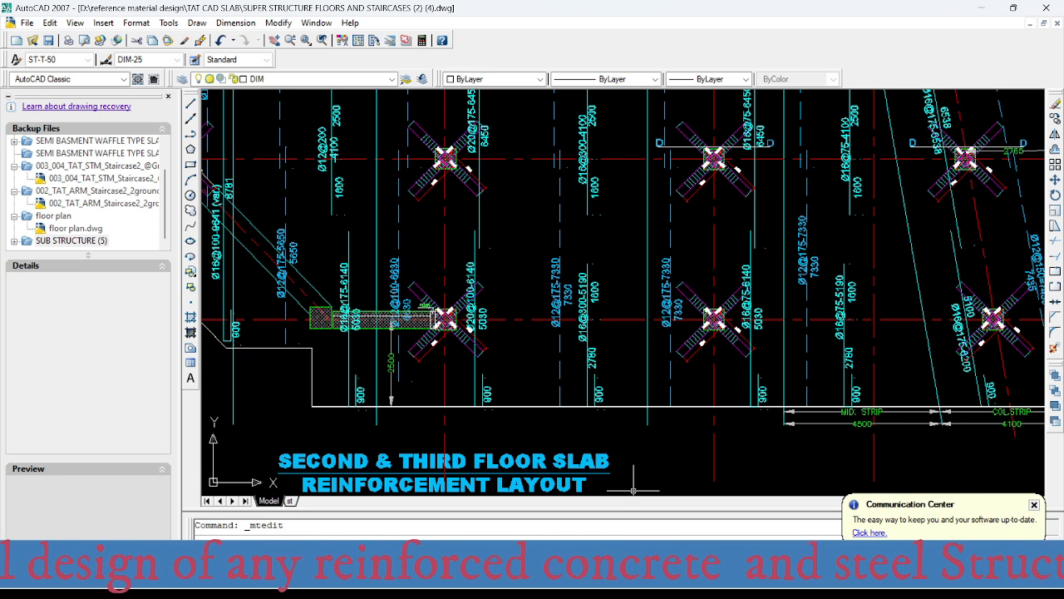
{"action": "left_click", "coordinate": [705, 582]}
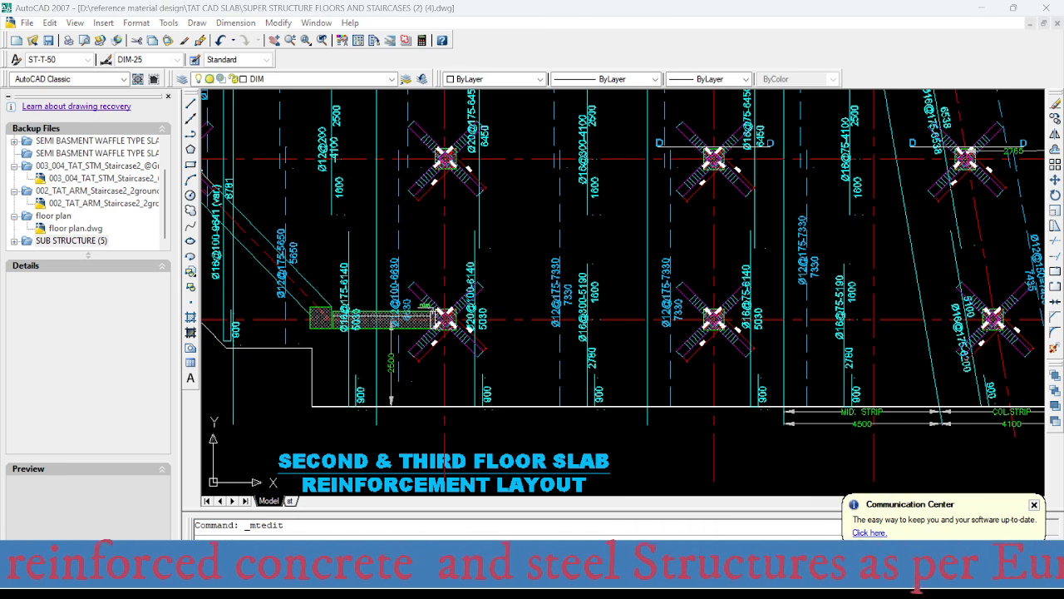
{"action": "scroll", "coordinate": [562, 360], "scroll_direction": "down", "scroll_amount": 5}
{"action": "scroll", "coordinate": [524, 413], "scroll_direction": "up", "scroll_amount": 3}
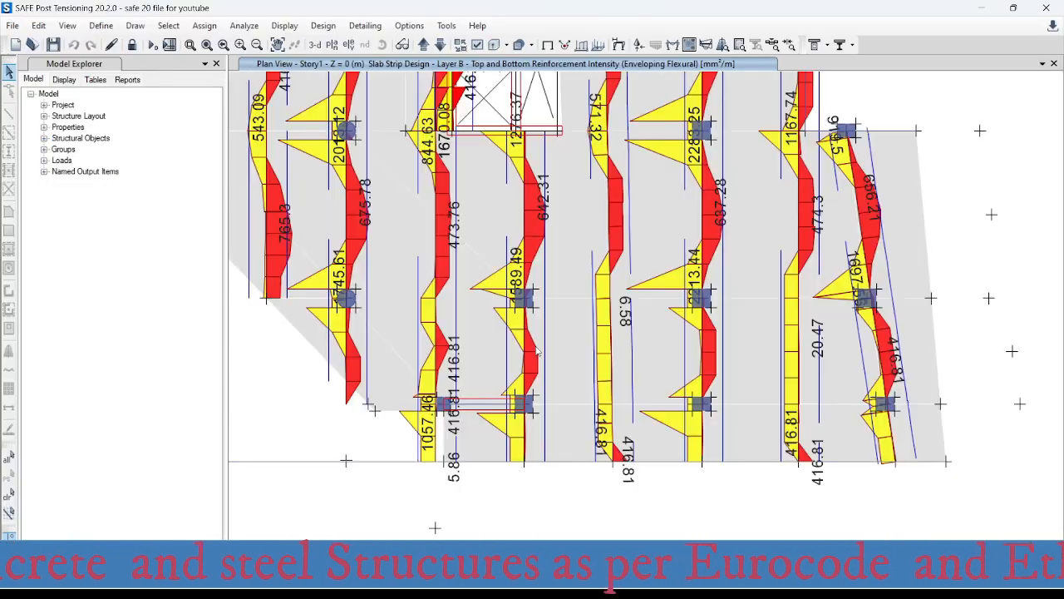
{"action": "scroll", "coordinate": [524, 413], "scroll_direction": "up", "scroll_amount": 2}
{"action": "scroll", "coordinate": [556, 420], "scroll_direction": "down", "scroll_amount": 2}
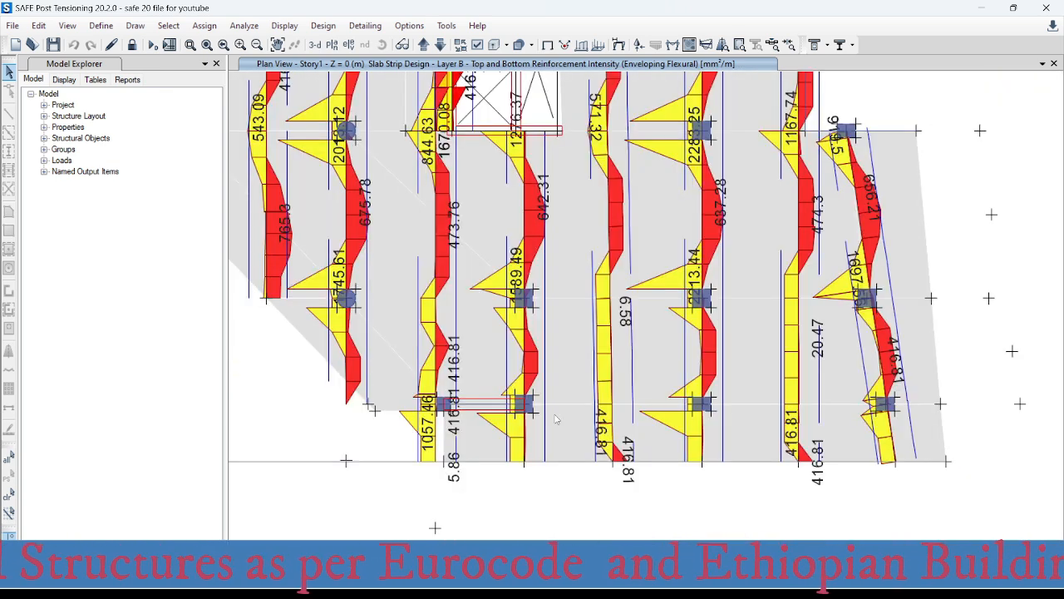
{"action": "mouse_move", "coordinate": [524, 414]}
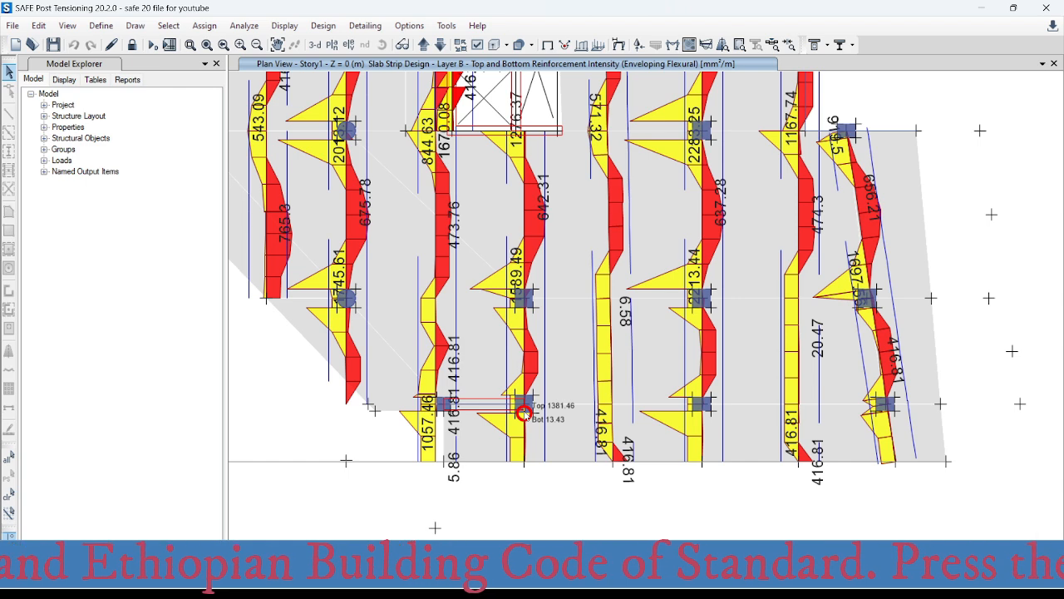
- Switch to Excel and enter 1381 mm² as the required area in the area-per-metre table
{"action": "left_click", "coordinate": [655, 575]}
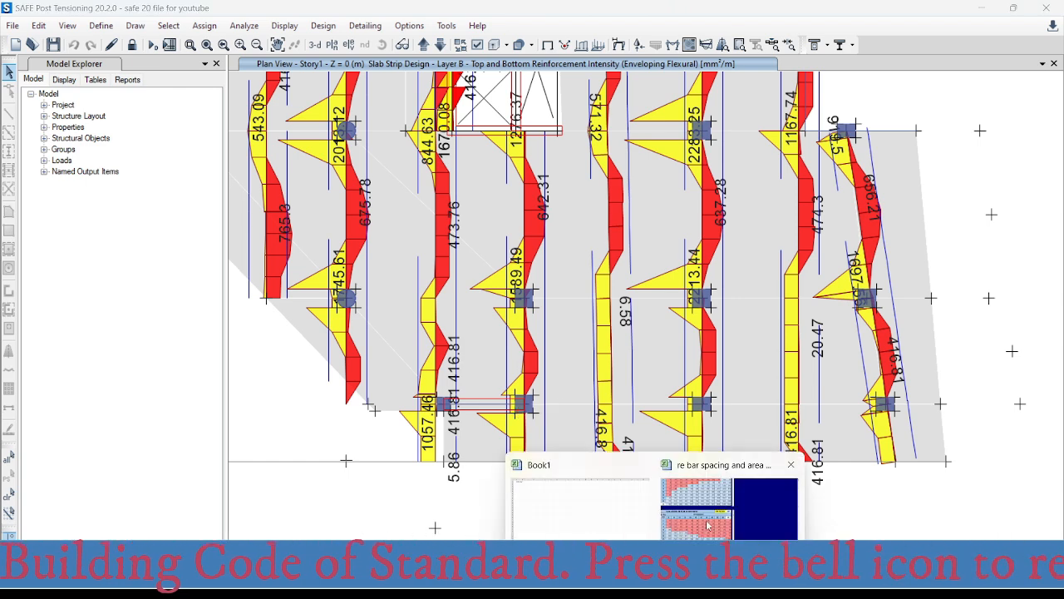
{"action": "left_click", "coordinate": [729, 509]}
{"action": "left_click", "coordinate": [524, 323]}
{"action": "type", "text": "1381"}
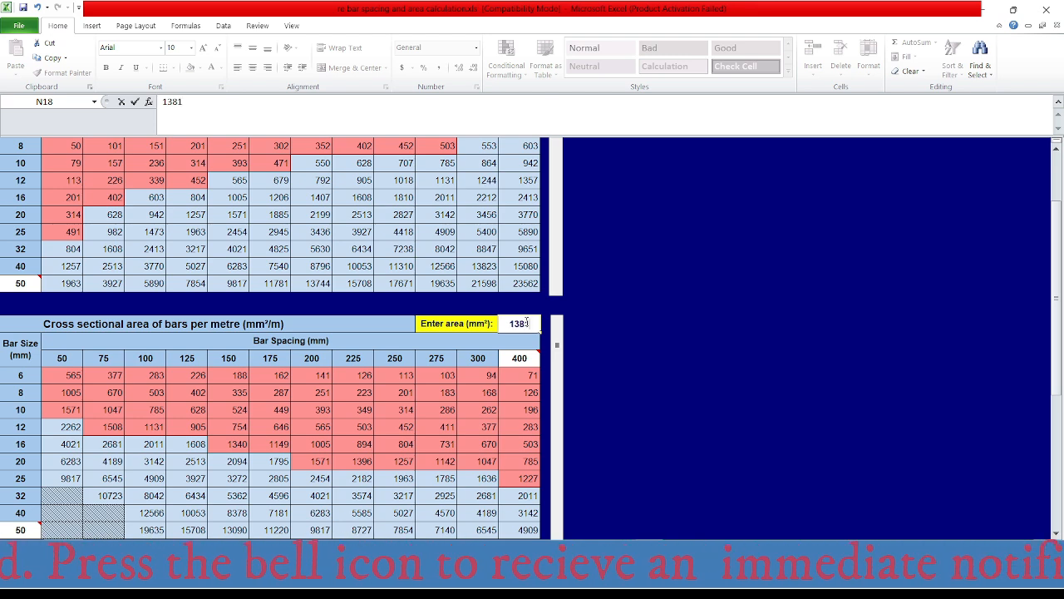
{"action": "key", "text": "Return"}
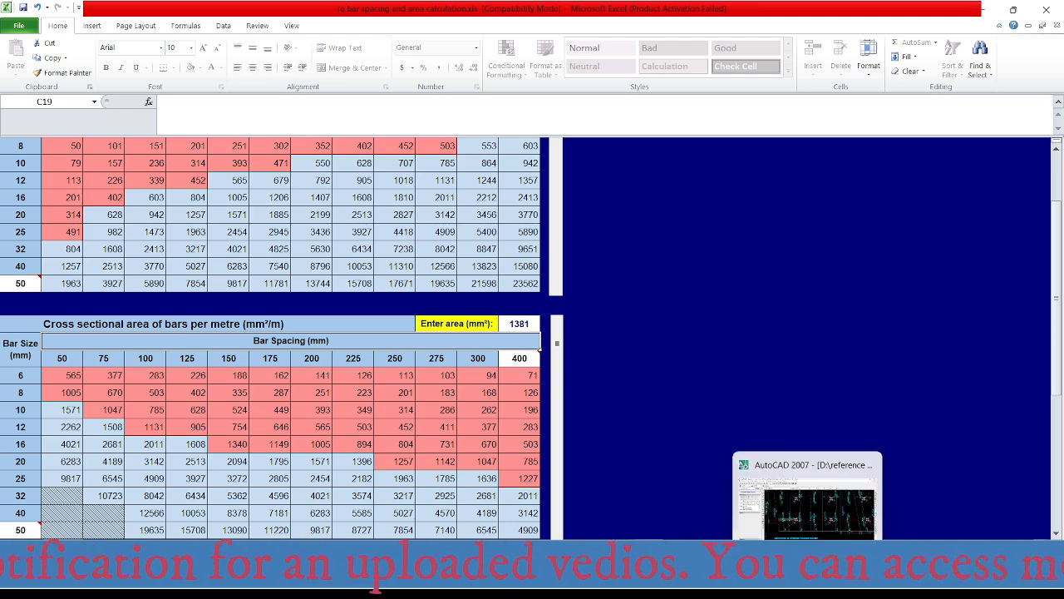
- Switch to AutoCAD and change the diameter and spacing in the top bar label at column C-6, giving Ø16@175-6140
{"action": "left_click", "coordinate": [728, 471]}
{"action": "scroll", "coordinate": [477, 310], "scroll_direction": "up", "scroll_amount": 5}
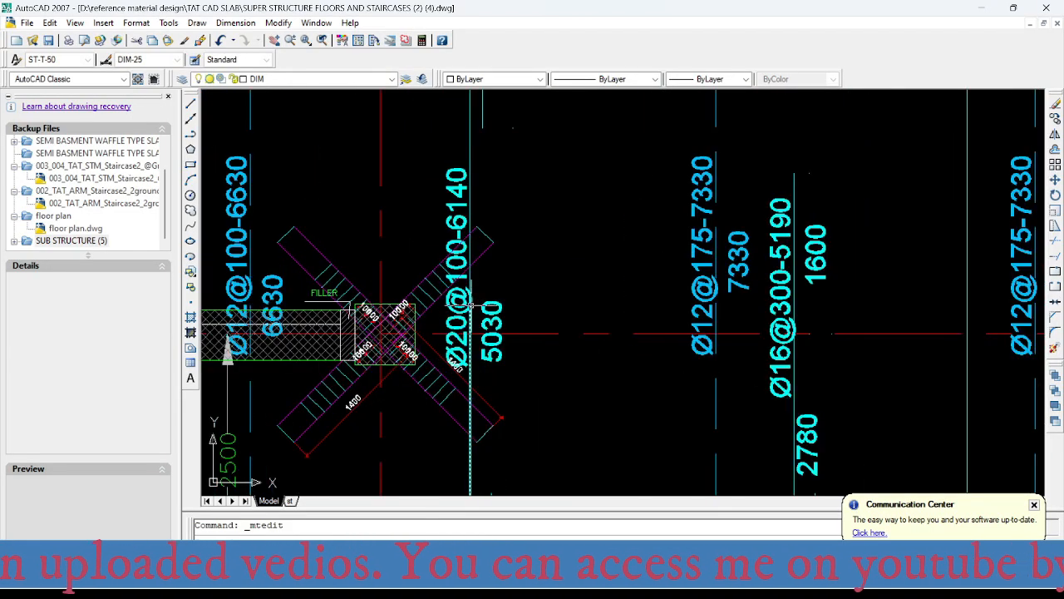
{"action": "double_click", "coordinate": [459, 266]}
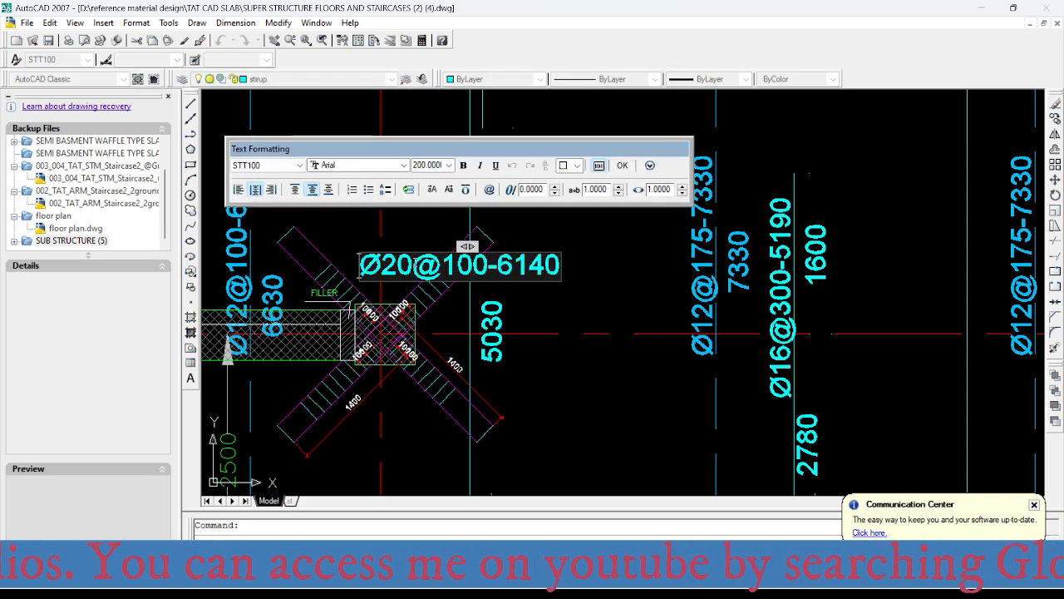
{"action": "left_click_drag", "start_coordinate": [411, 260], "coordinate": [388, 260]}
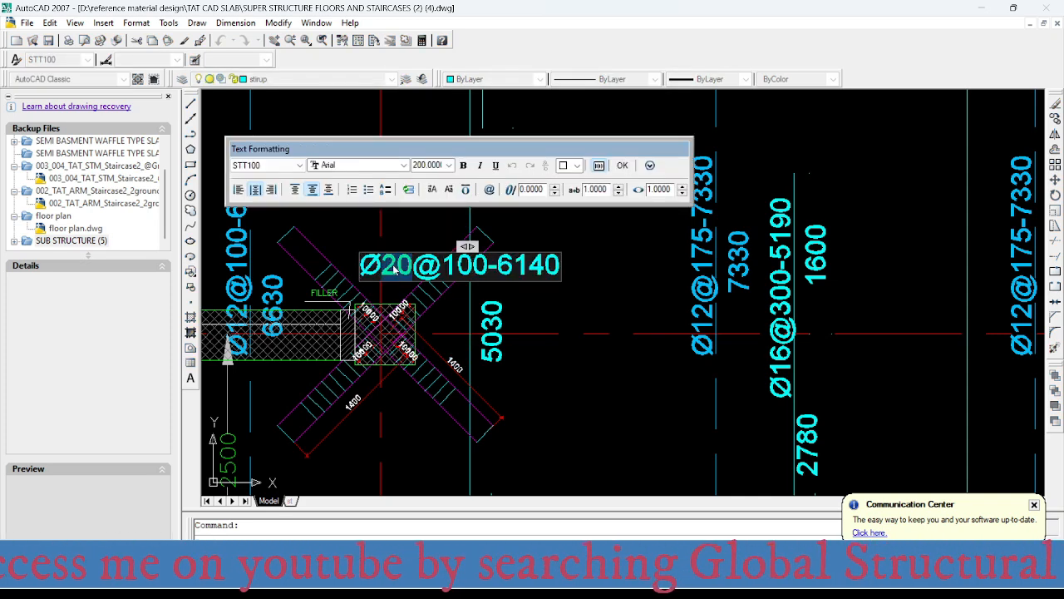
{"action": "type", "text": "16"}
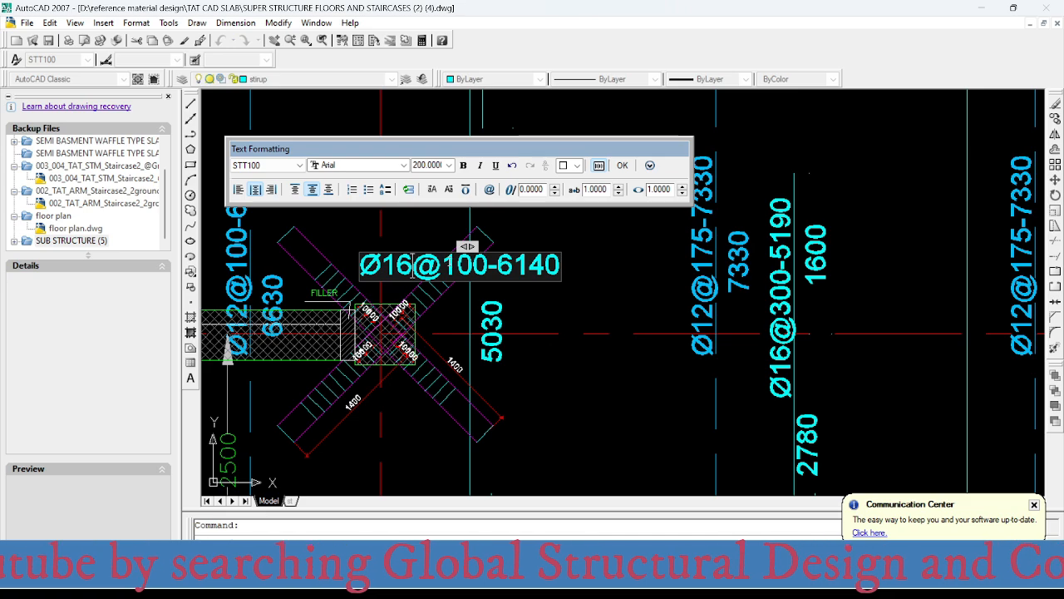
{"action": "left_click_drag", "start_coordinate": [442, 265], "coordinate": [489, 265]}
{"action": "type", "text": "175"}
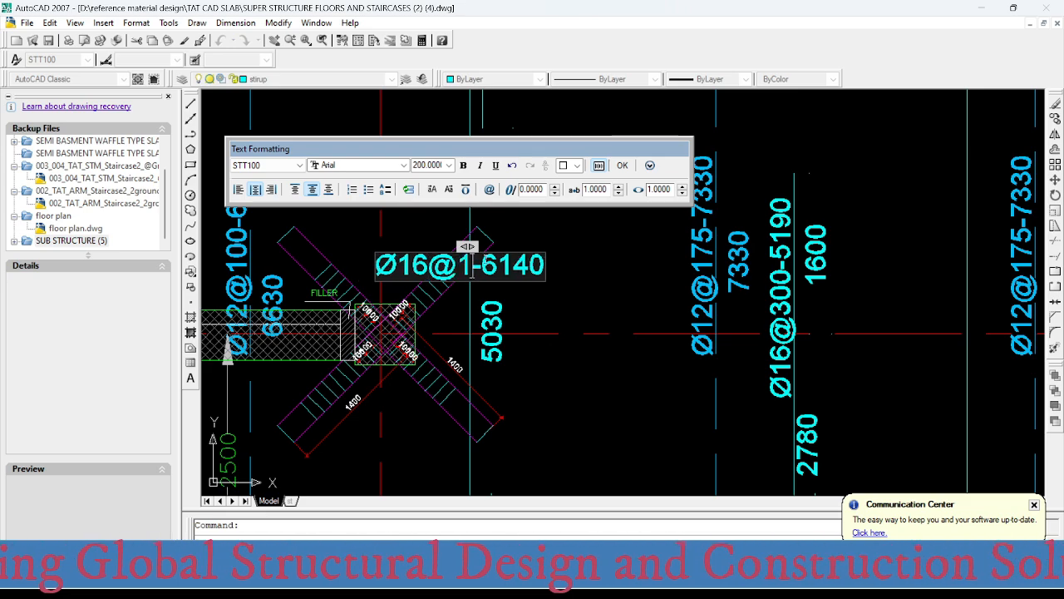
{"action": "left_click", "coordinate": [550, 306]}
{"action": "scroll", "coordinate": [487, 267], "scroll_direction": "down", "scroll_amount": 6}
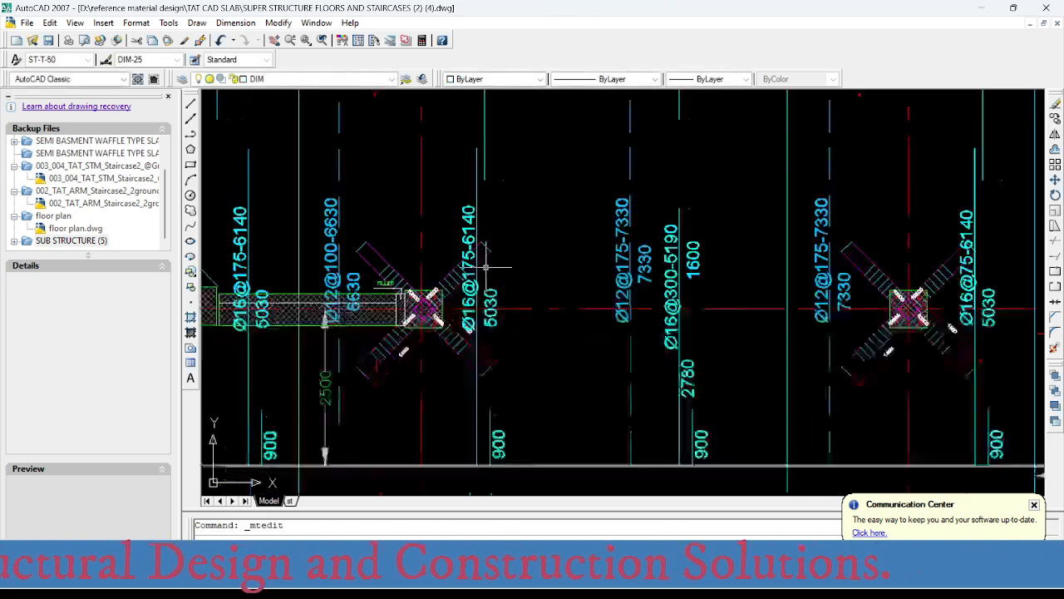
- Examine the Y-direction layout up to axis 1 and locate the Ø12@100-8225 bottom bar on axis C between axes 1 and 2
{"action": "scroll", "coordinate": [488, 311], "scroll_direction": "up", "scroll_amount": 3}
{"action": "scroll", "coordinate": [479, 372], "scroll_direction": "down", "scroll_amount": 5}
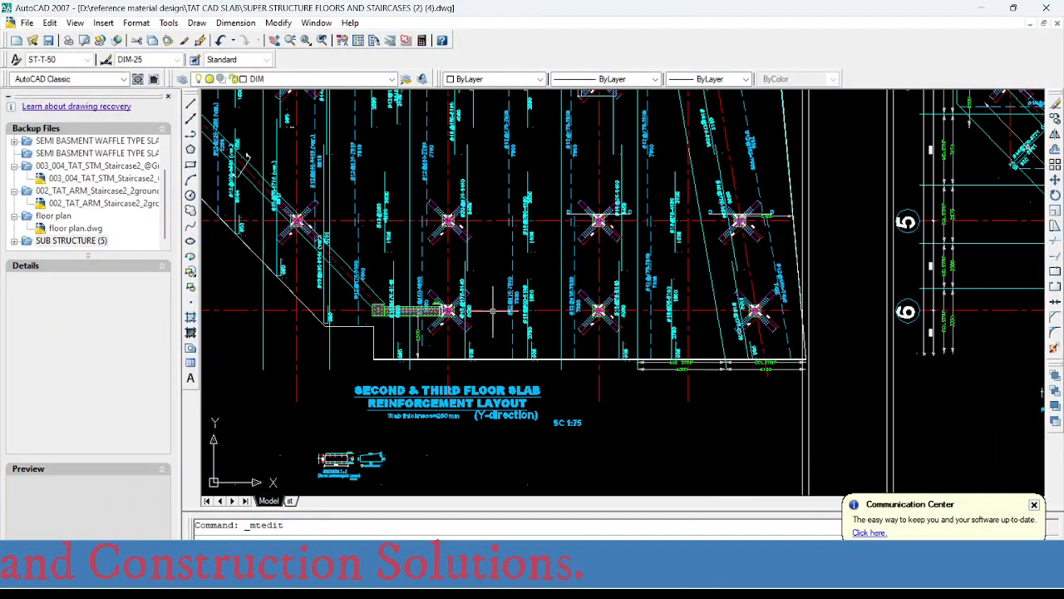
{"action": "scroll", "coordinate": [478, 390], "scroll_direction": "up", "scroll_amount": 4}
{"action": "middle_click_drag", "start_coordinate": [476, 418], "coordinate": [476, 424]}
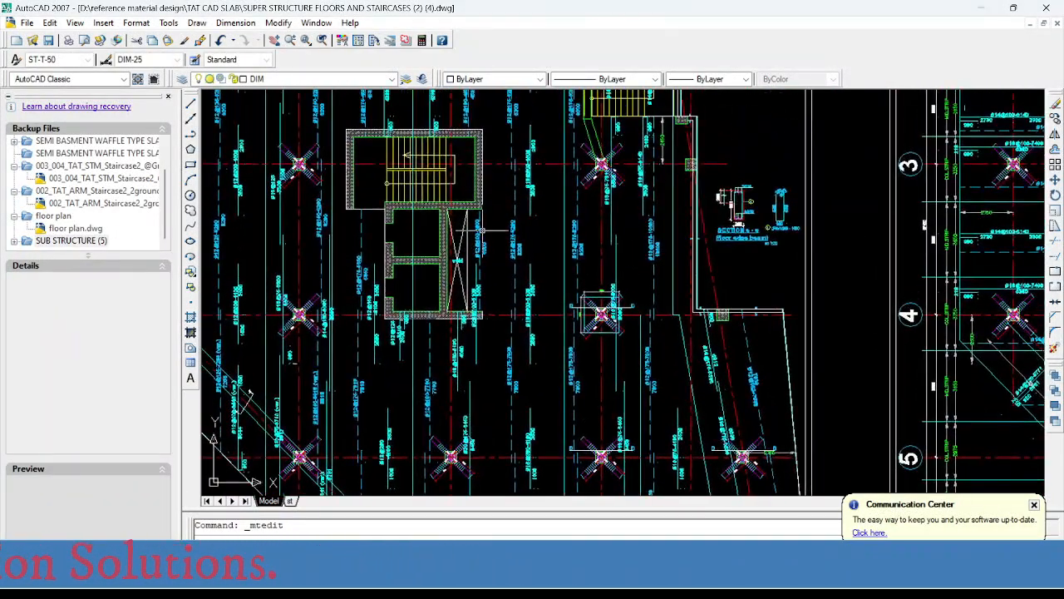
{"action": "middle_click_drag", "start_coordinate": [486, 251], "coordinate": [480, 432]}
{"action": "middle_click_drag", "start_coordinate": [458, 241], "coordinate": [472, 405]}
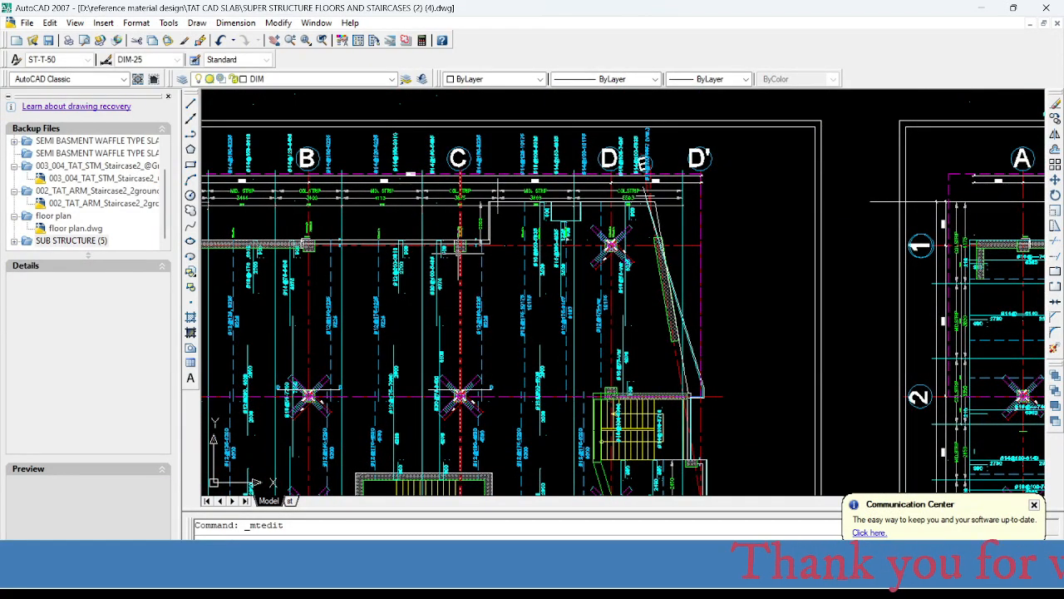
{"action": "middle_click_drag", "start_coordinate": [460, 302], "coordinate": [492, 309]}
{"action": "middle_click_drag", "start_coordinate": [487, 363], "coordinate": [478, 341]}
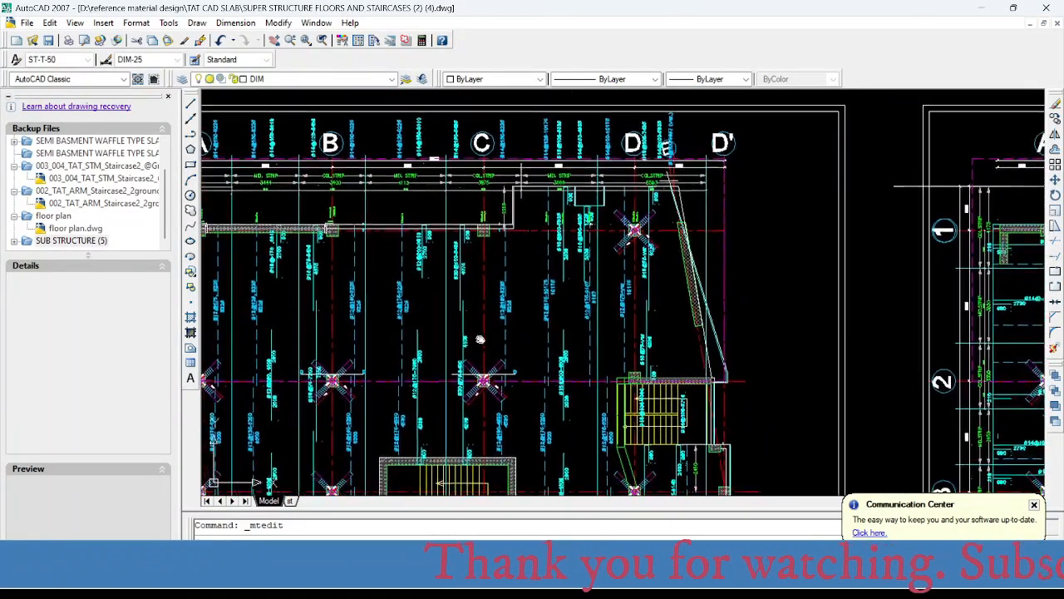
{"action": "scroll", "coordinate": [482, 252], "scroll_direction": "up", "scroll_amount": 2}
{"action": "middle_click_drag", "start_coordinate": [502, 260], "coordinate": [440, 221]}
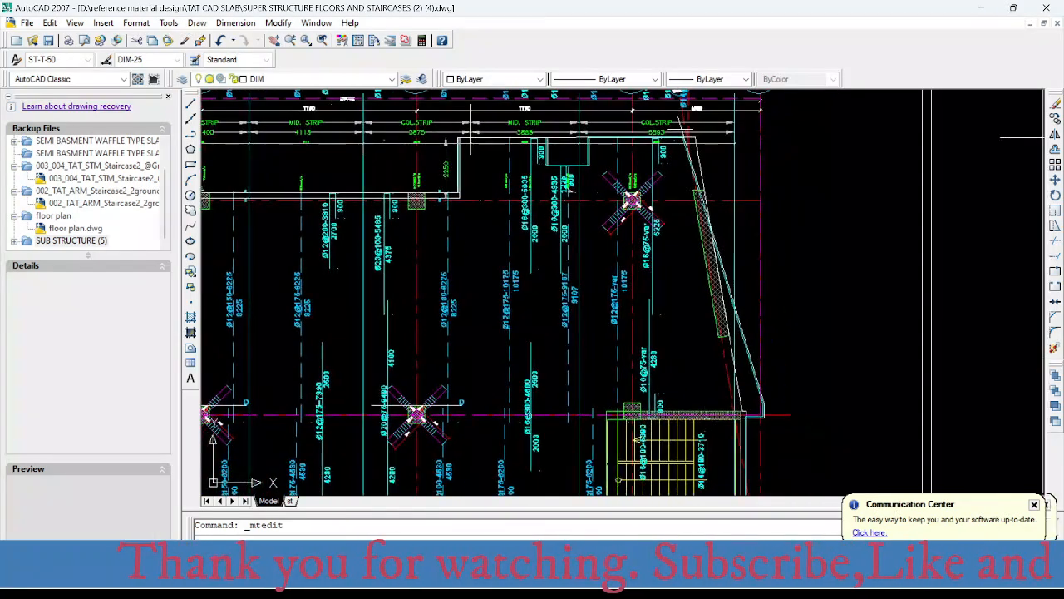
{"action": "scroll", "coordinate": [439, 221], "scroll_direction": "up", "scroll_amount": 2}
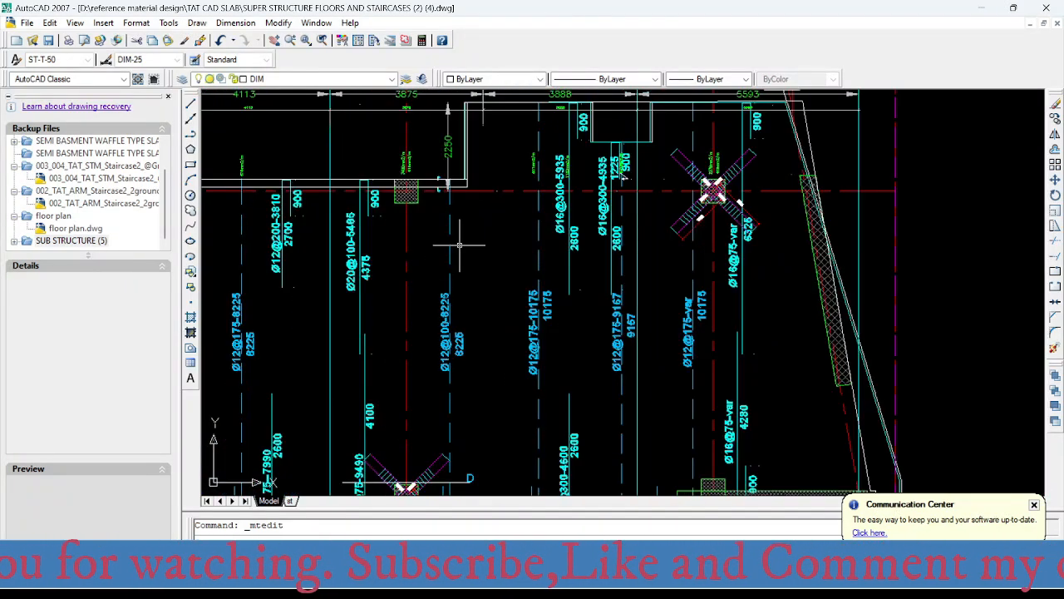
{"action": "scroll", "coordinate": [446, 250], "scroll_direction": "down", "scroll_amount": 4}
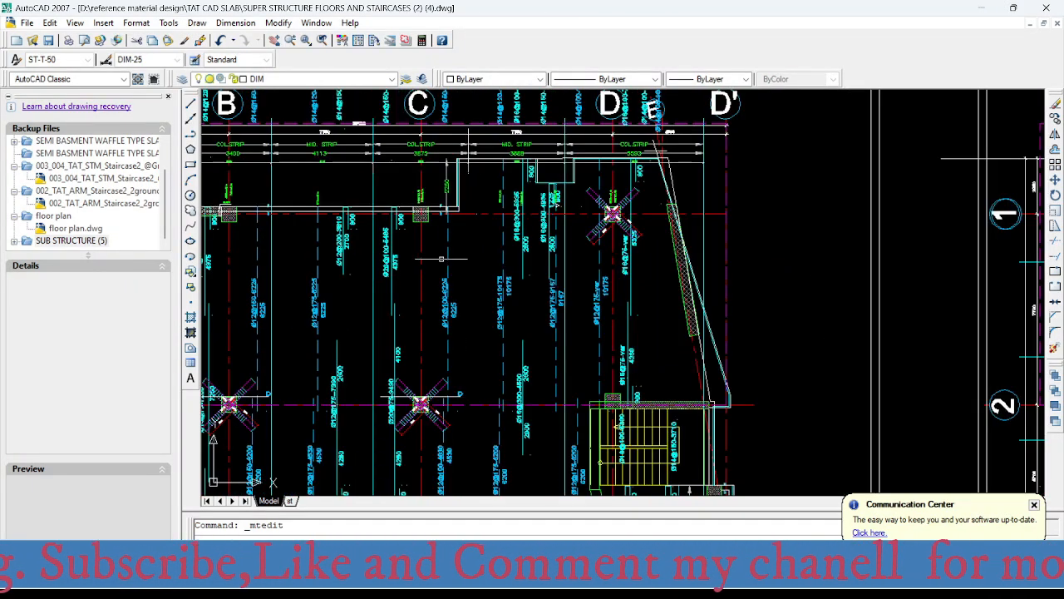
{"action": "scroll", "coordinate": [457, 258], "scroll_direction": "up", "scroll_amount": 2}
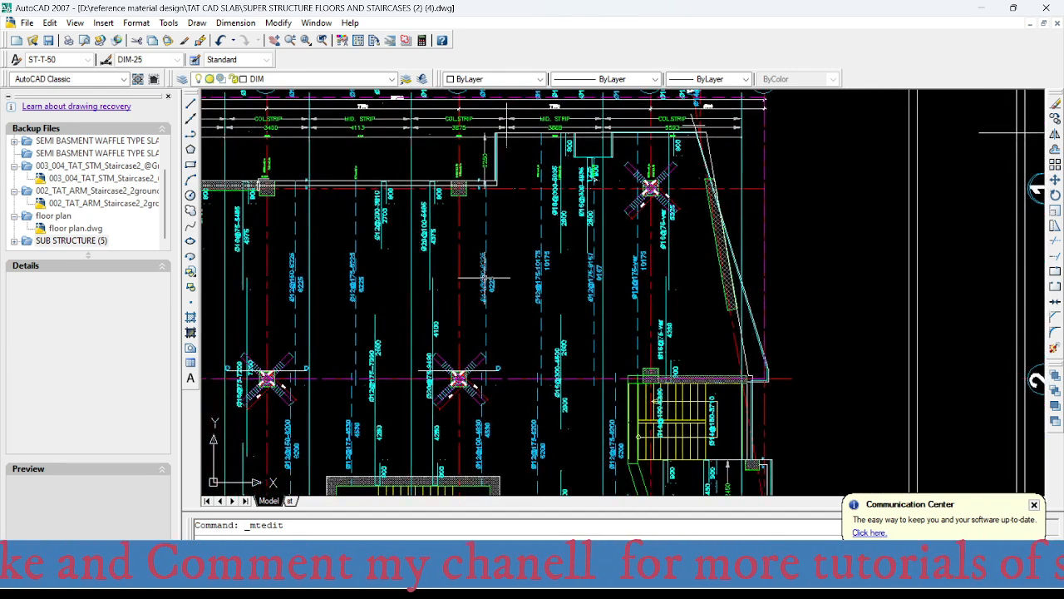
{"action": "scroll", "coordinate": [485, 279], "scroll_direction": "up", "scroll_amount": 2}
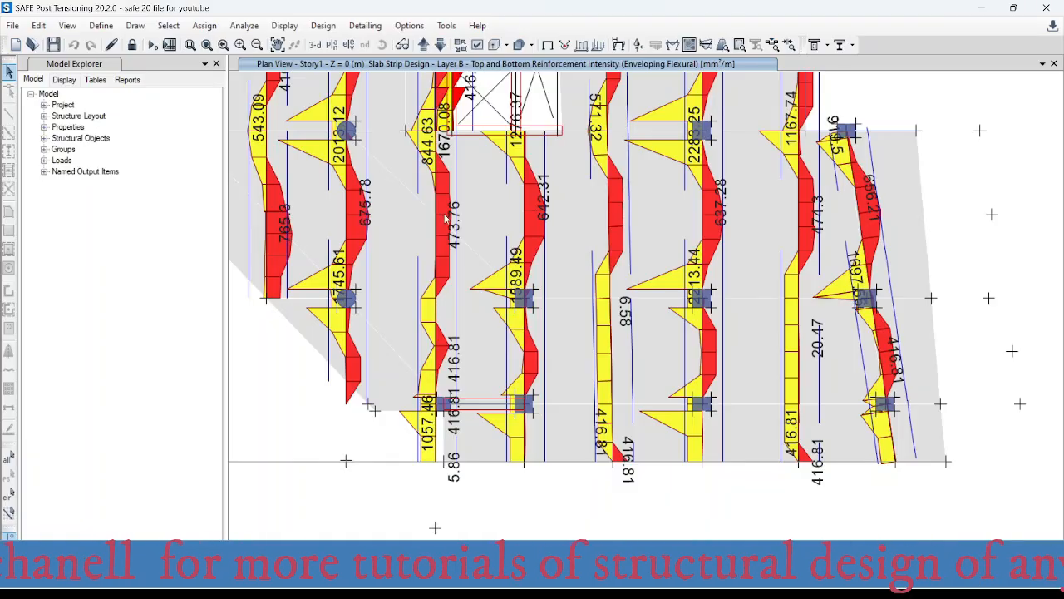
- Switch to SAFE and read the Layer B bottom reinforcement intensity on axis C in the span between axes 1 and 2
{"action": "scroll", "coordinate": [446, 219], "scroll_direction": "up", "scroll_amount": 2}
{"action": "scroll", "coordinate": [474, 349], "scroll_direction": "down", "scroll_amount": 5}
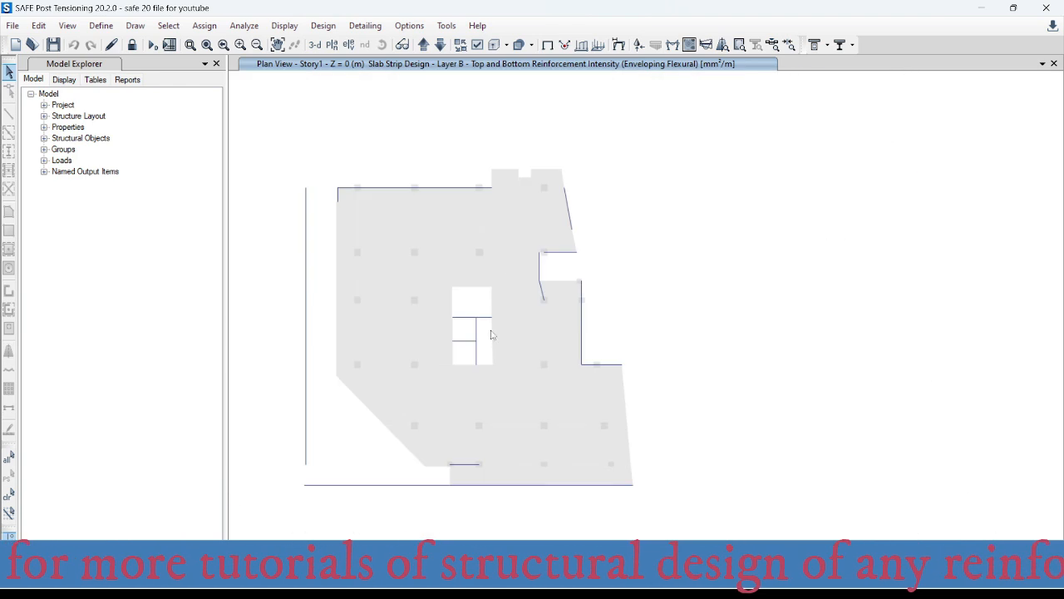
{"action": "scroll", "coordinate": [486, 192], "scroll_direction": "up", "scroll_amount": 4}
{"action": "middle_click_drag", "start_coordinate": [517, 227], "coordinate": [625, 294]}
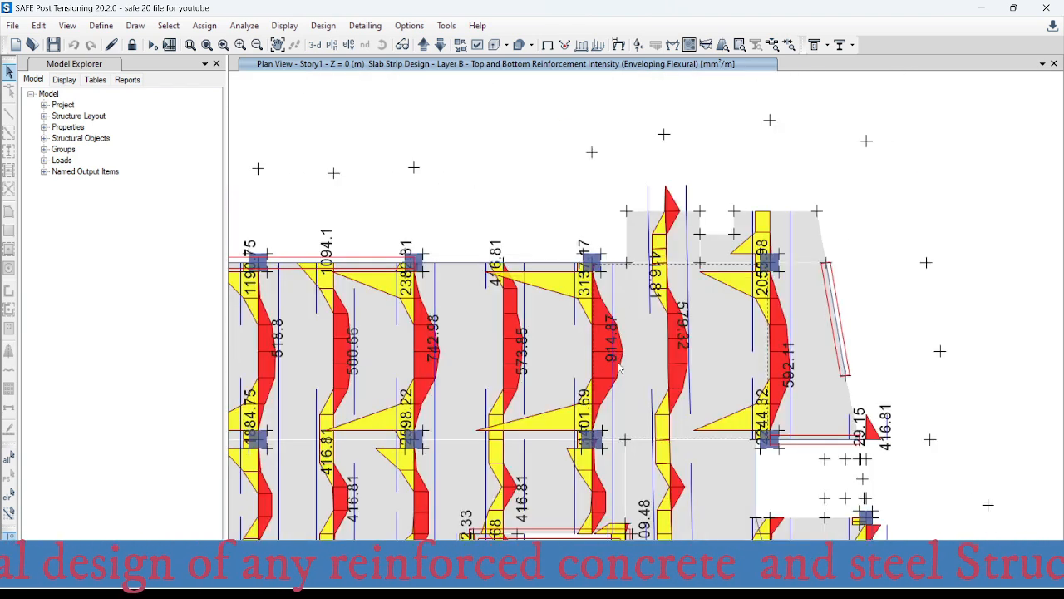
{"action": "scroll", "coordinate": [619, 364], "scroll_direction": "up", "scroll_amount": 3}
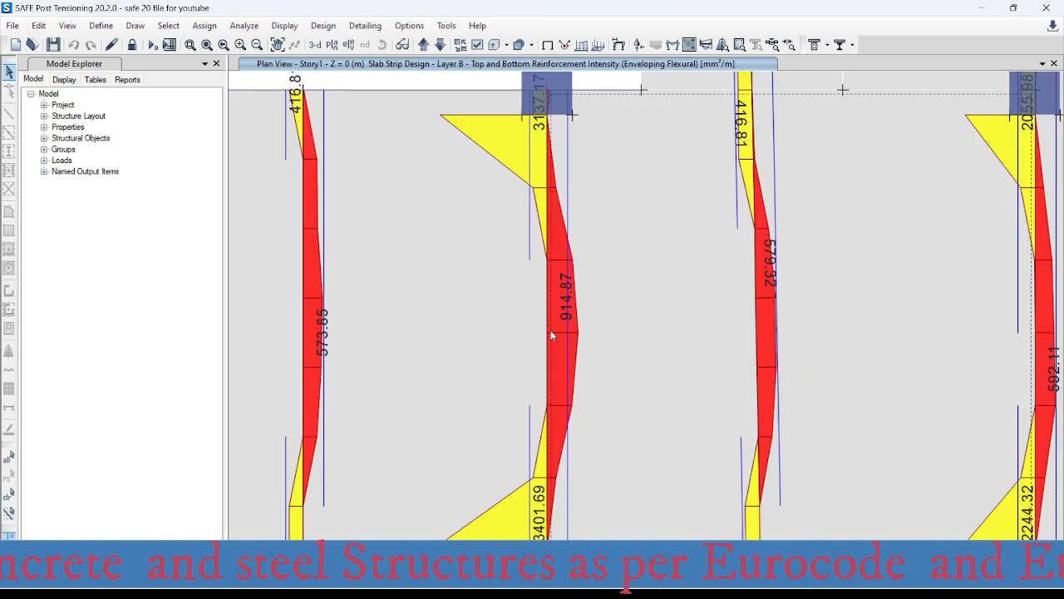
{"action": "scroll", "coordinate": [549, 333], "scroll_direction": "up", "scroll_amount": 3}
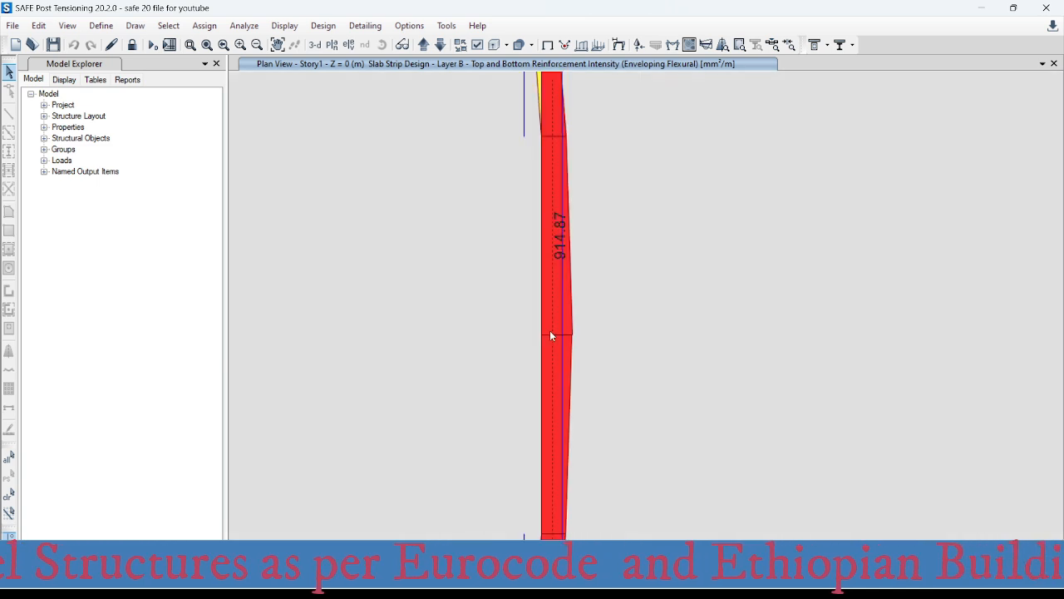
- Check the bottom reinforcement intensity on axis C in SAFE, switch to Excel and enter 914 mm² in the area-per-metre table
{"action": "scroll", "coordinate": [560, 250], "scroll_direction": "up", "scroll_amount": 5}
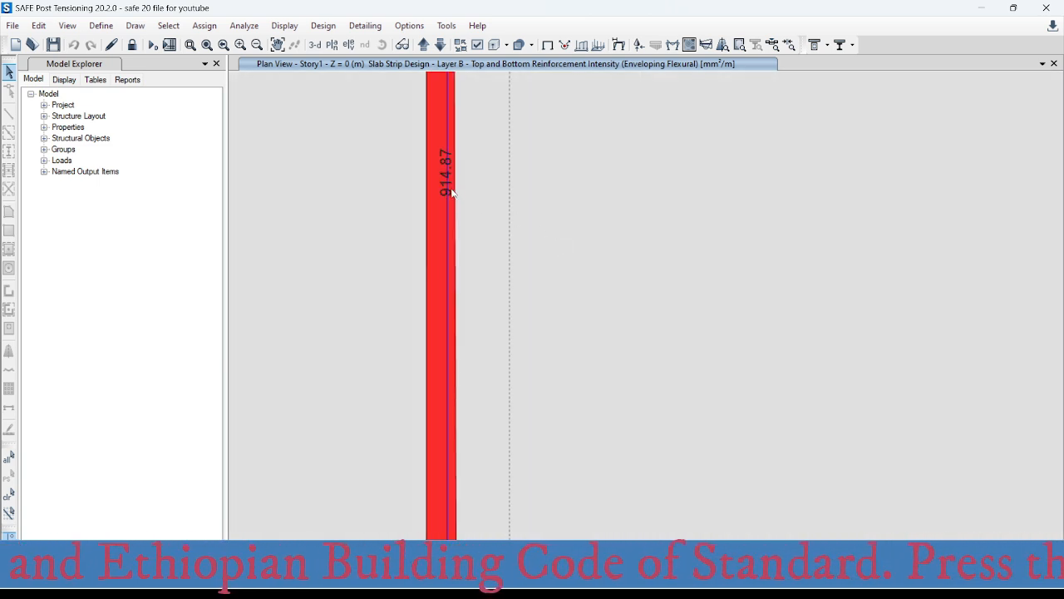
{"action": "scroll", "coordinate": [451, 193], "scroll_direction": "down", "scroll_amount": 5}
{"action": "scroll", "coordinate": [479, 213], "scroll_direction": "down", "scroll_amount": 3}
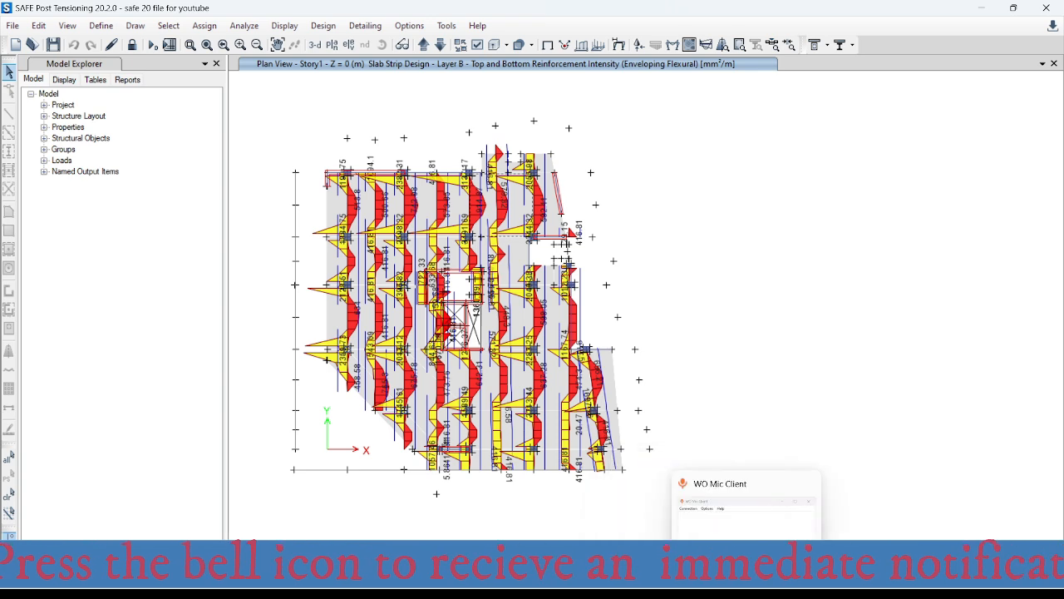
{"action": "left_click", "coordinate": [696, 507]}
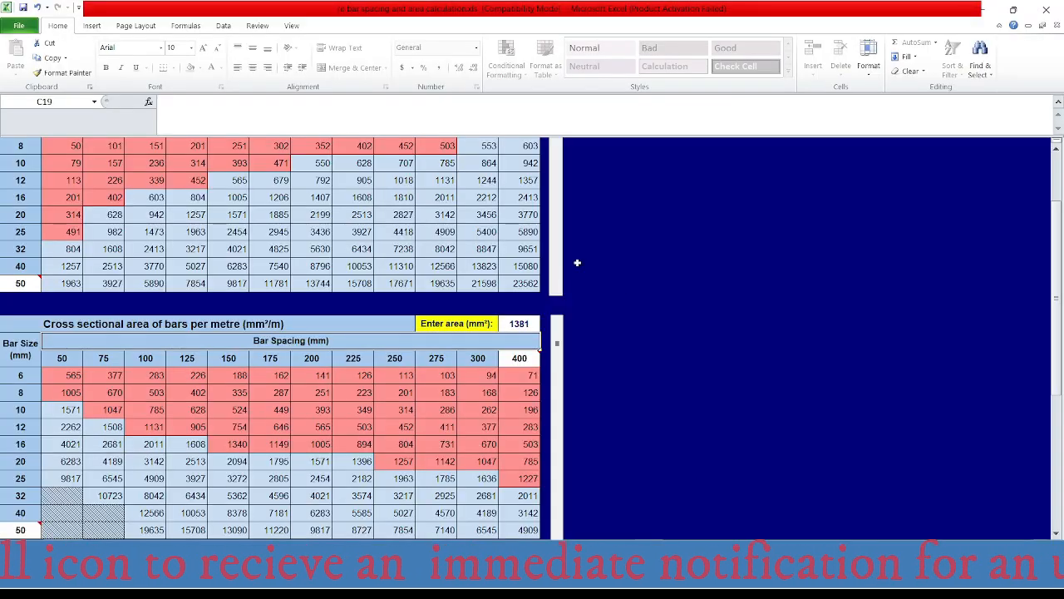
{"action": "left_click", "coordinate": [533, 325]}
{"action": "type", "text": "914"}
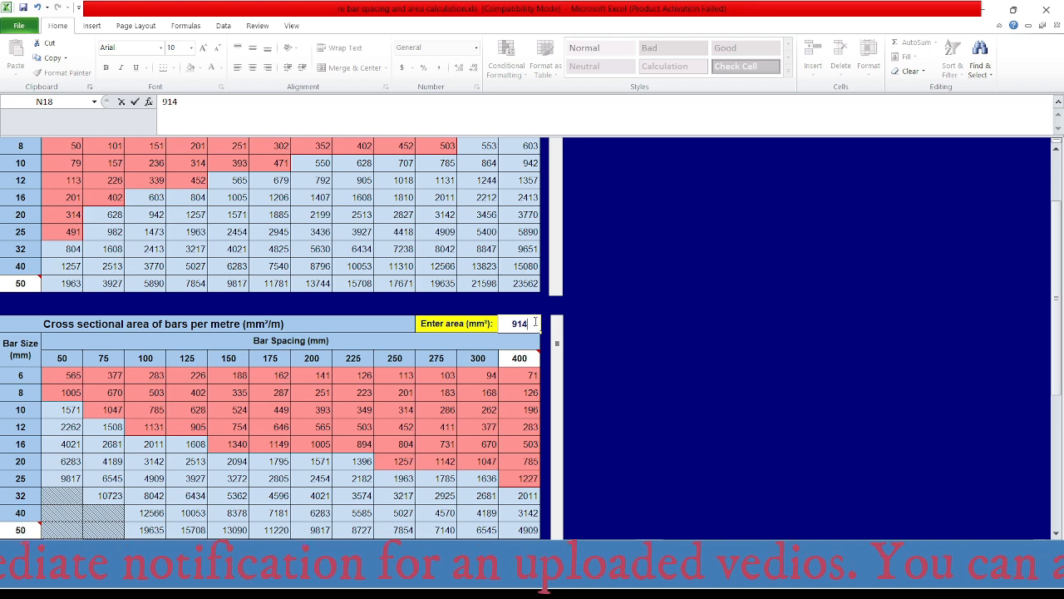
{"action": "key", "text": "Return"}
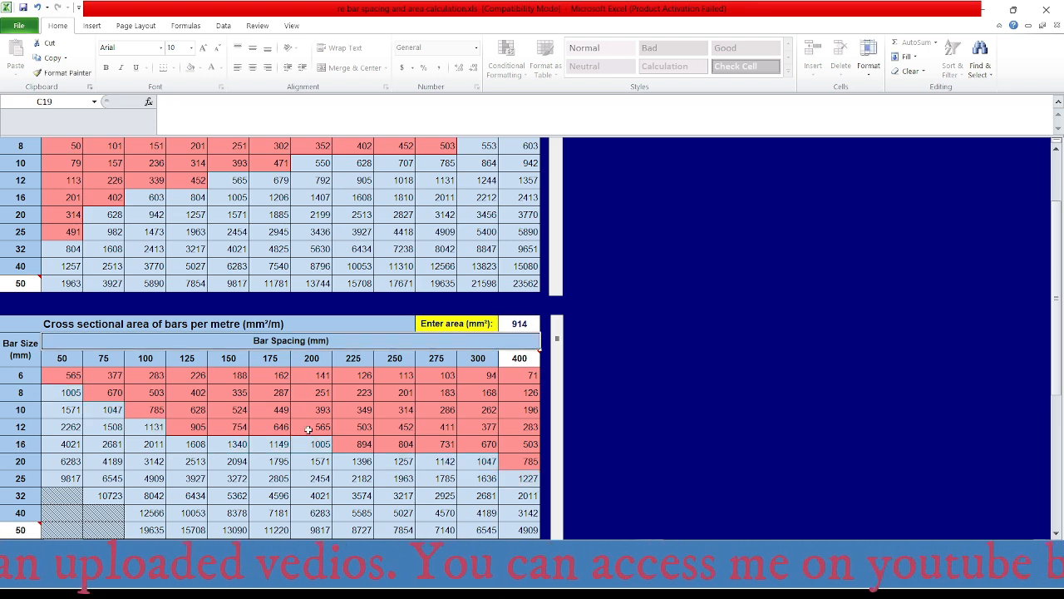
- Switch to AutoCAD and change the bottom bar label on axis C between axes 1 and 2 to Ø16@200-8225
{"action": "mouse_move", "coordinate": [655, 589]}
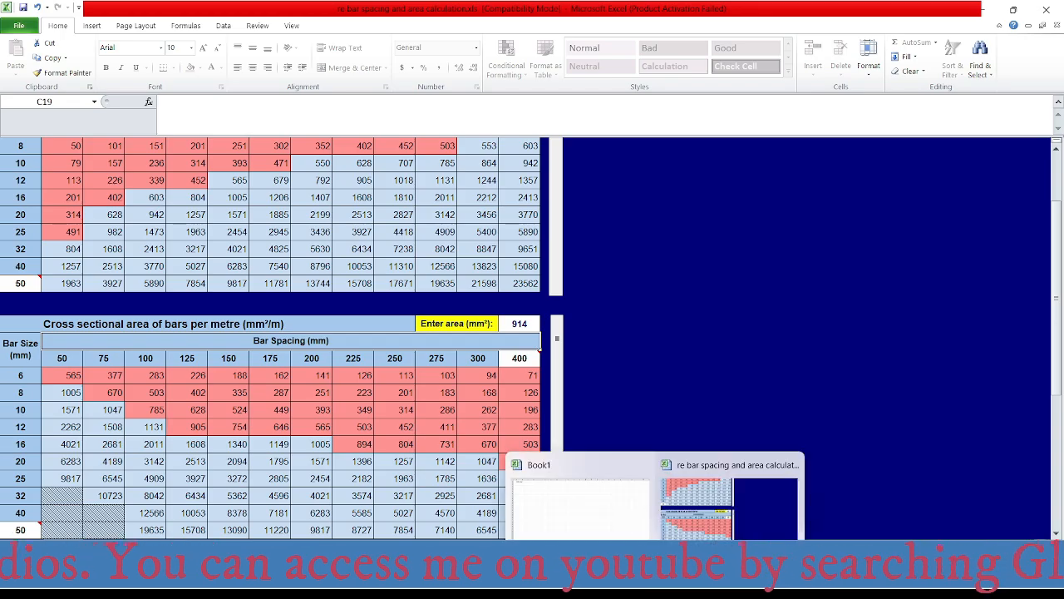
{"action": "left_click", "coordinate": [805, 589]}
{"action": "scroll", "coordinate": [509, 301], "scroll_direction": "down", "scroll_amount": 2}
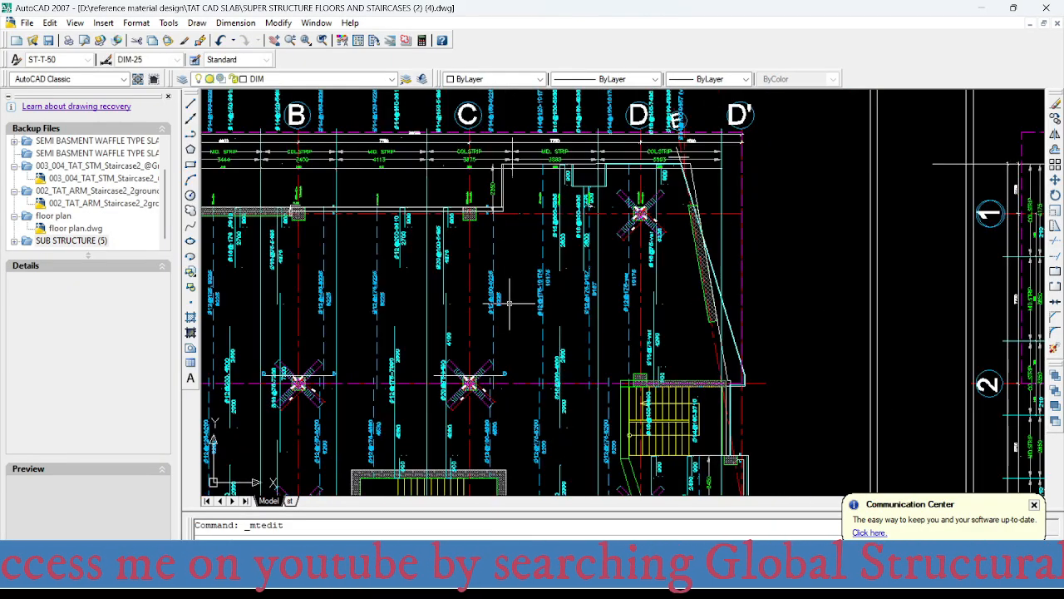
{"action": "scroll", "coordinate": [490, 290], "scroll_direction": "up", "scroll_amount": 4}
{"action": "scroll", "coordinate": [487, 313], "scroll_direction": "down", "scroll_amount": 3}
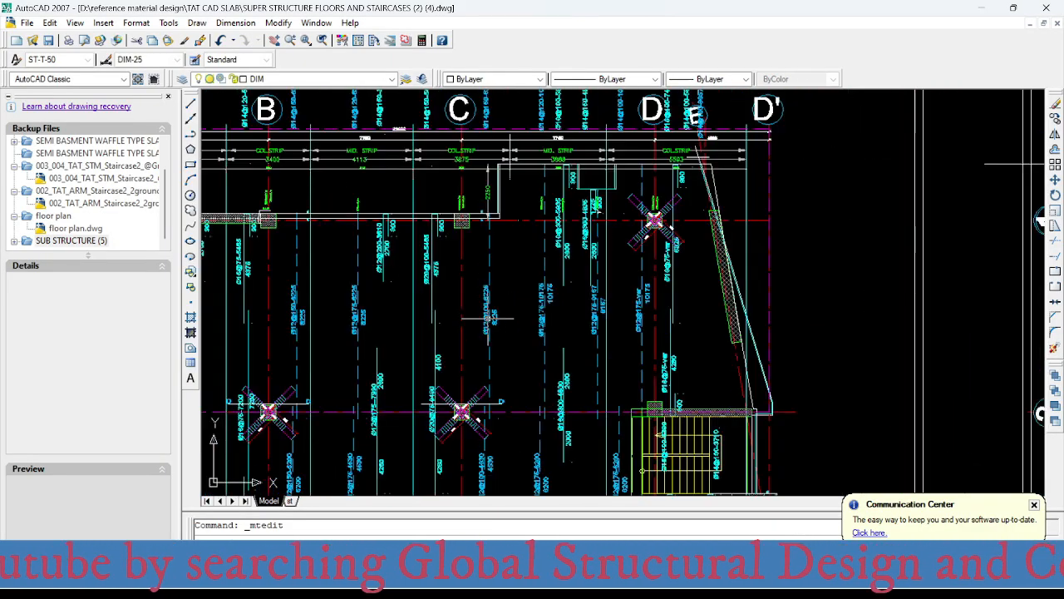
{"action": "scroll", "coordinate": [488, 320], "scroll_direction": "up", "scroll_amount": 3}
{"action": "left_click", "coordinate": [479, 300]}
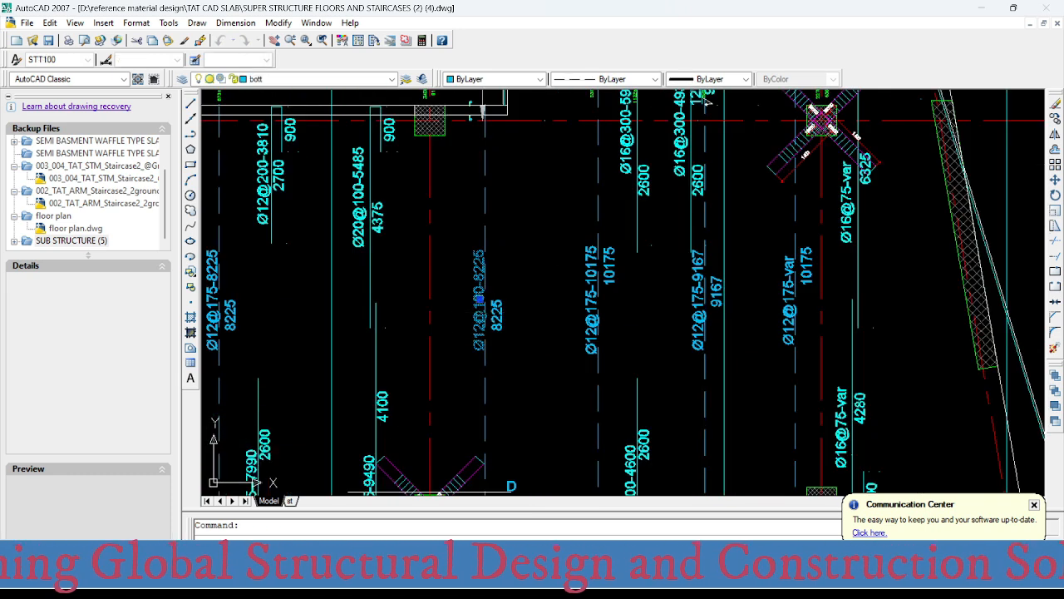
{"action": "double_click", "coordinate": [483, 329]}
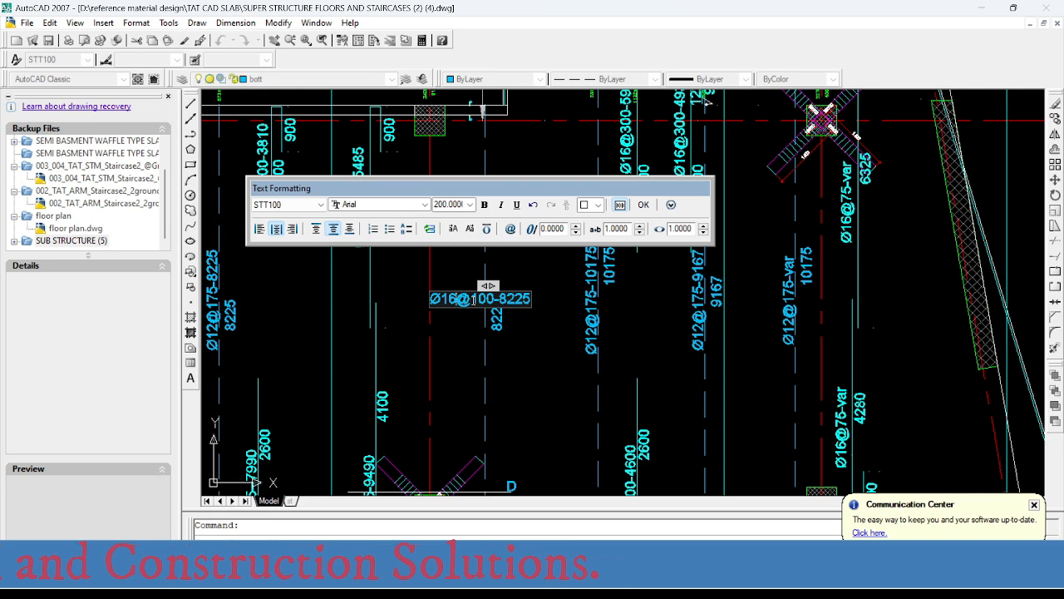
{"action": "type", "text": "2"}
{"action": "left_click", "coordinate": [510, 391]}
{"action": "scroll", "coordinate": [511, 392], "scroll_direction": "down", "scroll_amount": 5}
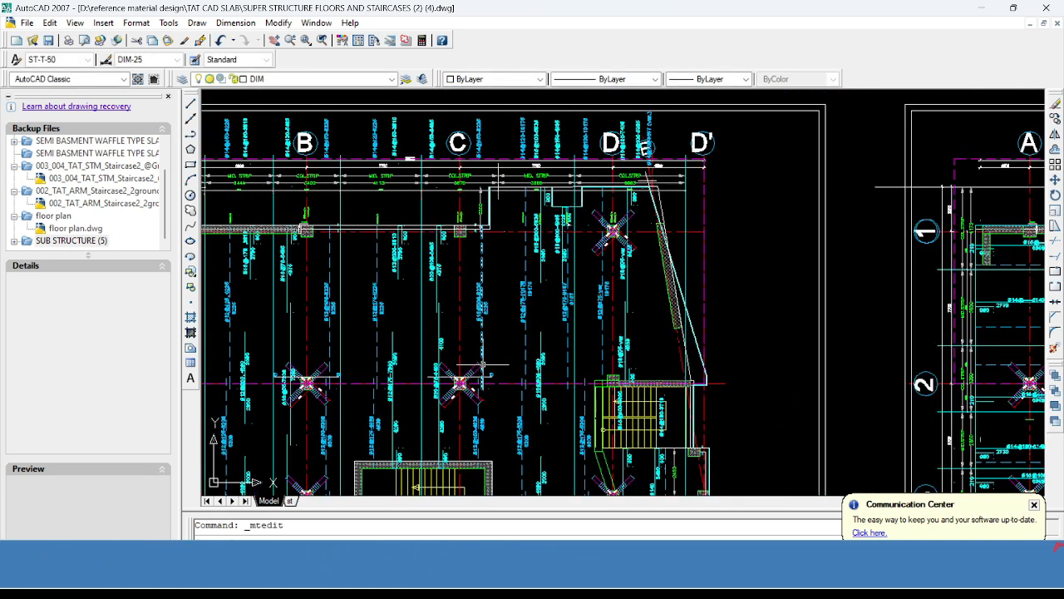
- Recheck the area-per-metre table in Excel, return to AutoCAD and undo the last bar label edit on axis C
{"action": "scroll", "coordinate": [490, 351], "scroll_direction": "up", "scroll_amount": 6}
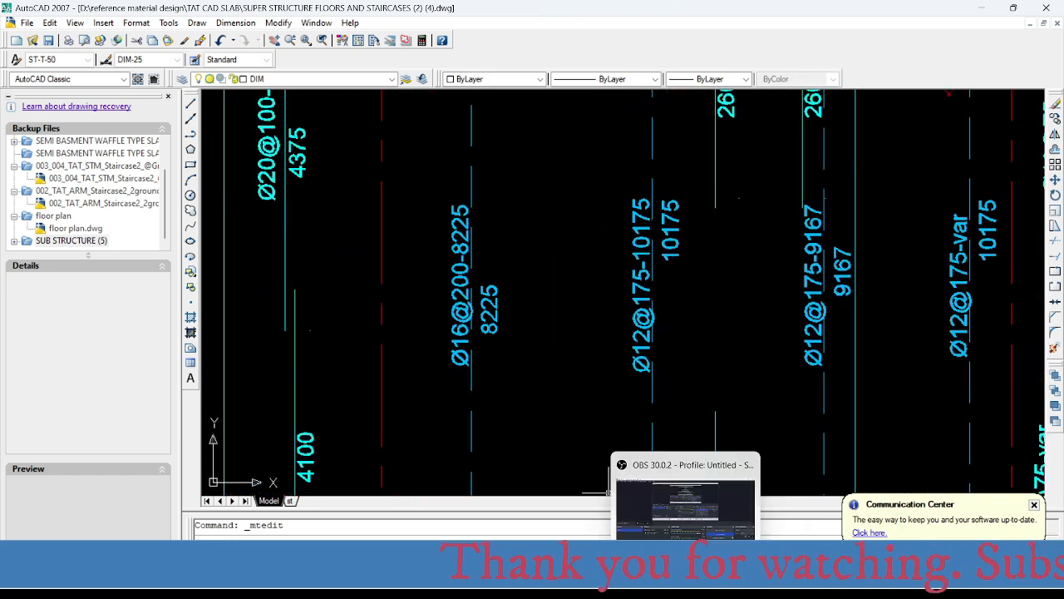
{"action": "left_click", "coordinate": [664, 510]}
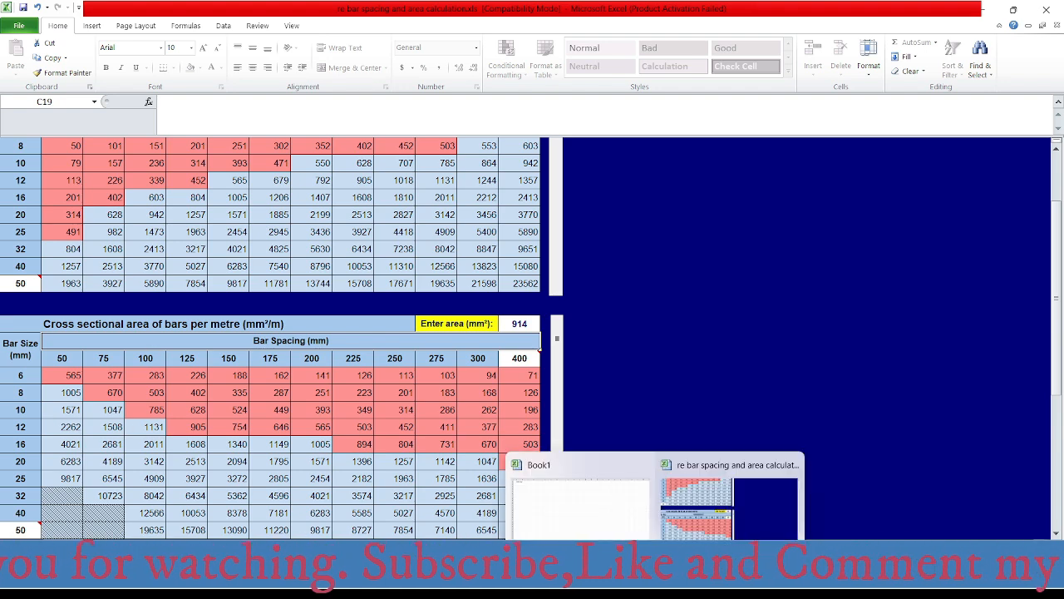
{"action": "left_click", "coordinate": [720, 579]}
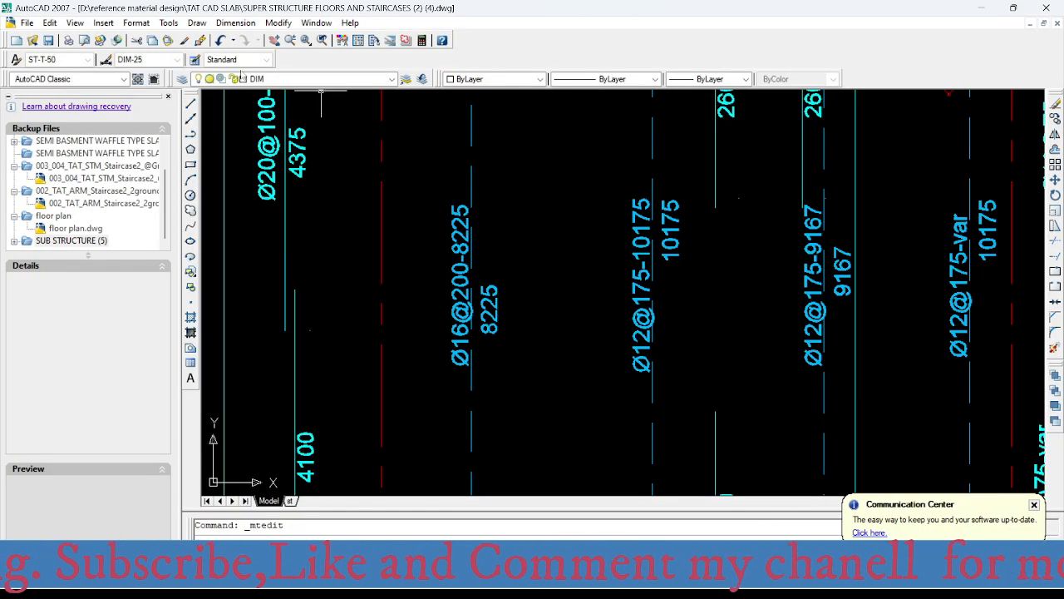
{"action": "left_click", "coordinate": [221, 41]}
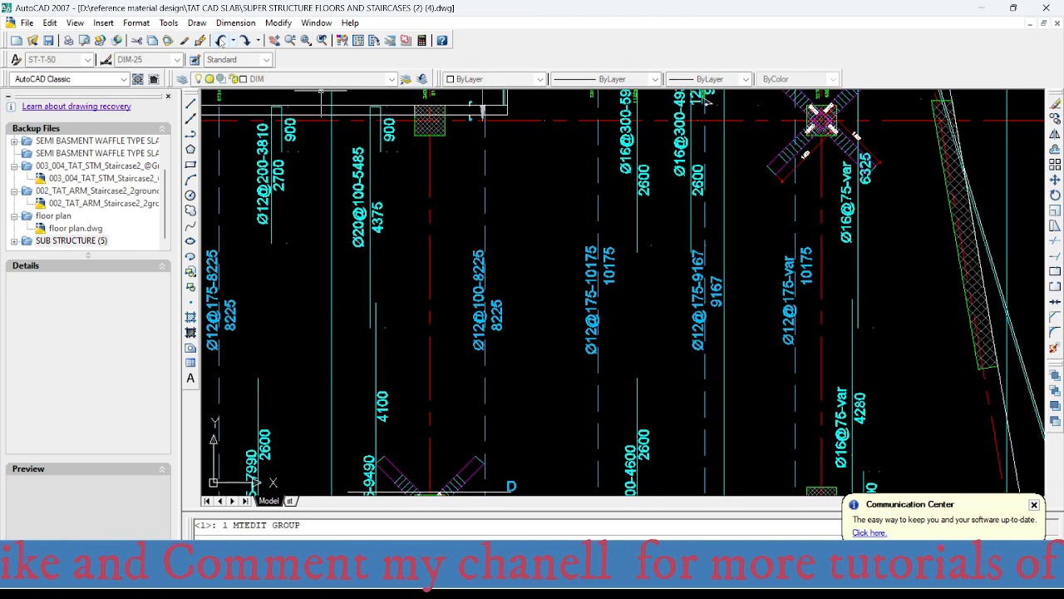
- Examine the Y-direction bars between axes C and D near axis 1, including the middle strip's top bar labels
{"action": "scroll", "coordinate": [492, 332], "scroll_direction": "down", "scroll_amount": 3}
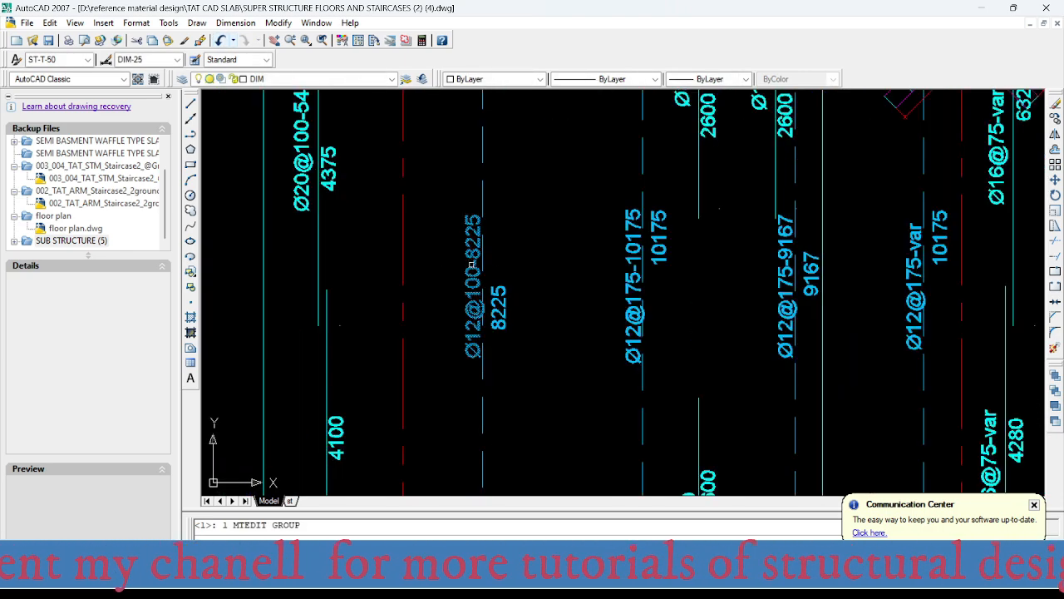
{"action": "mouse_move", "coordinate": [495, 428]}
{"action": "middle_mouse_down"}
{"action": "mouse_move", "coordinate": [456, 372]}
{"action": "mouse_move", "coordinate": [438, 461]}
{"action": "middle_mouse_up"}
{"action": "scroll", "coordinate": [422, 257], "scroll_direction": "down", "scroll_amount": 2}
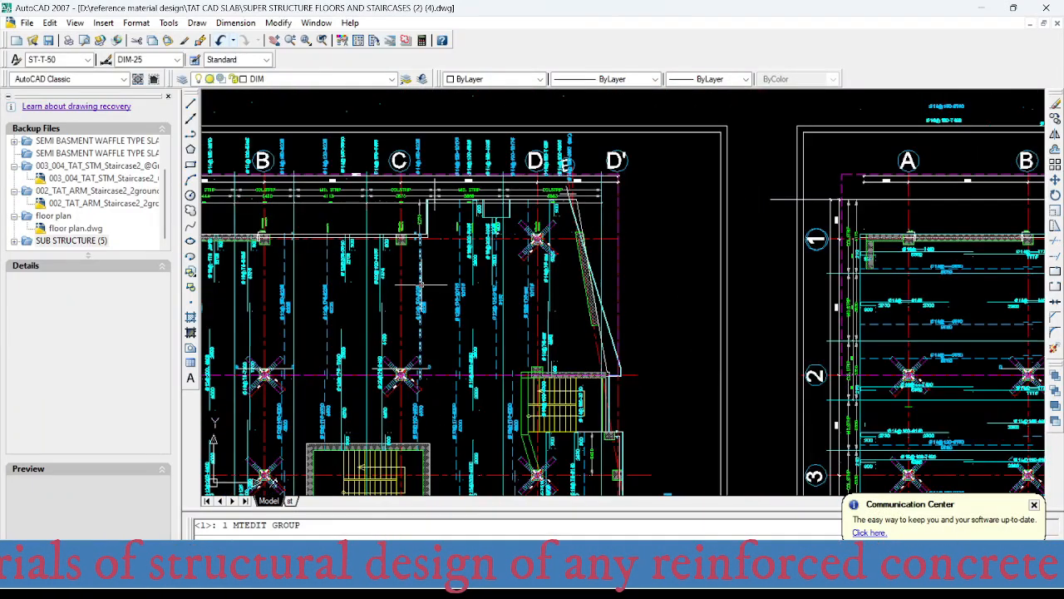
{"action": "scroll", "coordinate": [422, 247], "scroll_direction": "up", "scroll_amount": 3}
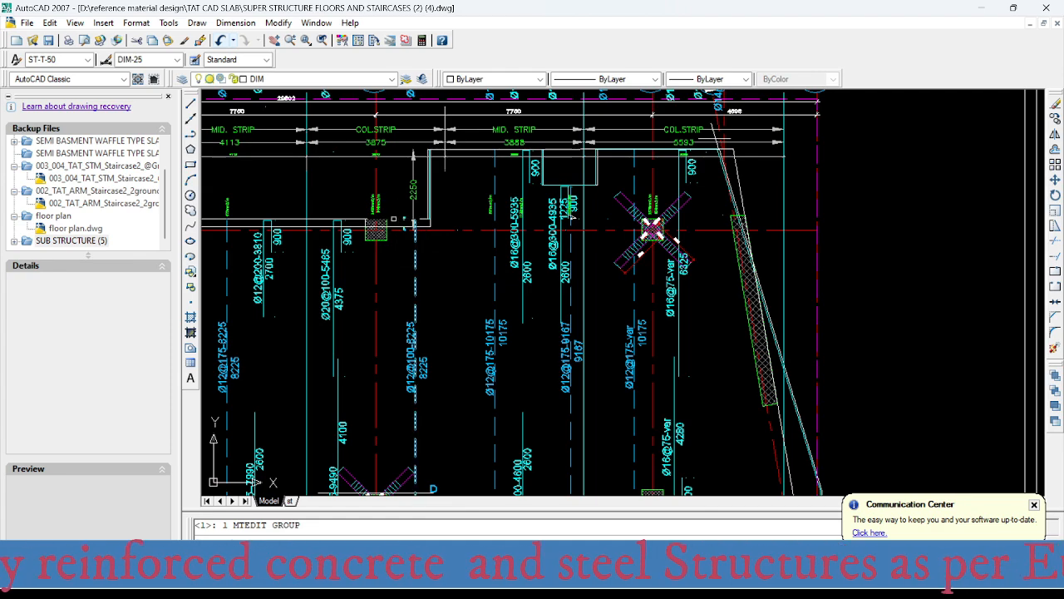
{"action": "scroll", "coordinate": [412, 288], "scroll_direction": "down", "scroll_amount": 3}
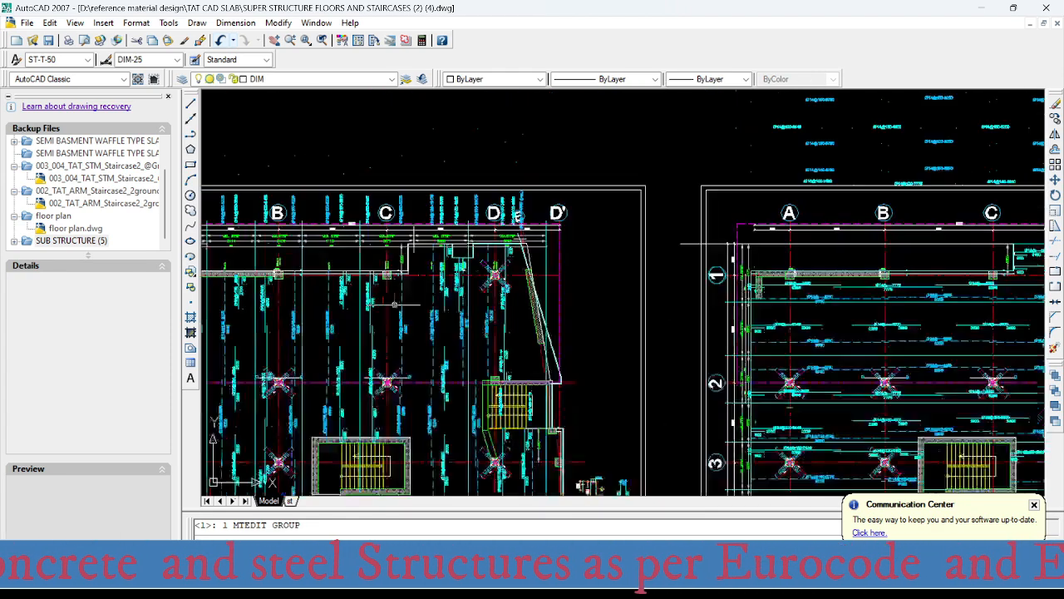
{"action": "scroll", "coordinate": [416, 275], "scroll_direction": "up", "scroll_amount": 3}
{"action": "middle_click_drag", "start_coordinate": [416, 275], "coordinate": [289, 212]}
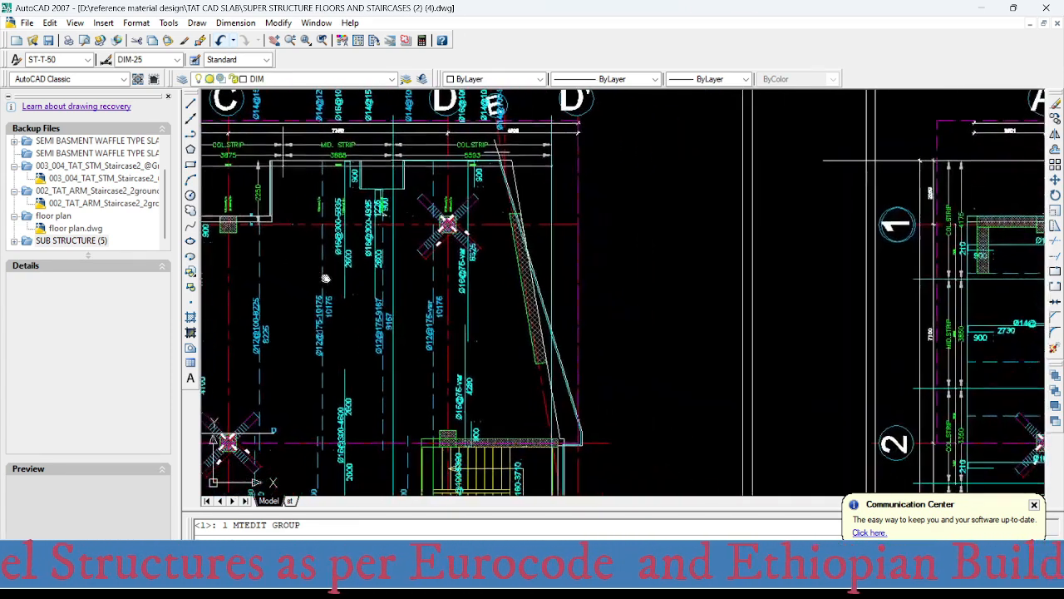
{"action": "scroll", "coordinate": [362, 253], "scroll_direction": "down", "scroll_amount": 2}
{"action": "middle_click_drag", "start_coordinate": [359, 248], "coordinate": [418, 251]}
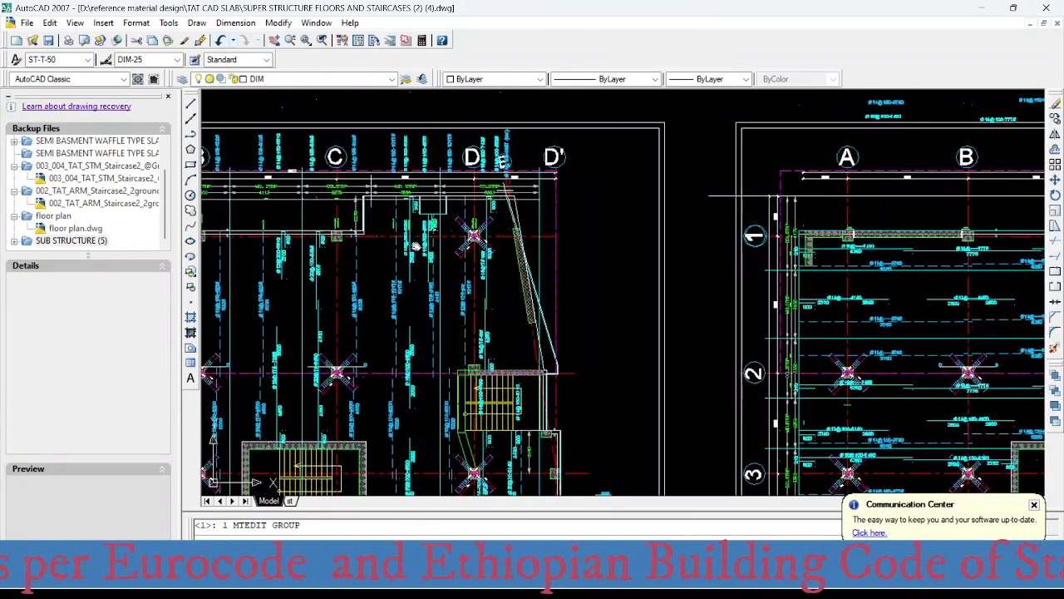
{"action": "mouse_move", "coordinate": [414, 200]}
{"action": "middle_mouse_down"}
{"action": "mouse_move", "coordinate": [549, 288]}
{"action": "mouse_move", "coordinate": [512, 280]}
{"action": "middle_mouse_up"}
{"action": "scroll", "coordinate": [513, 309], "scroll_direction": "up", "scroll_amount": 2}
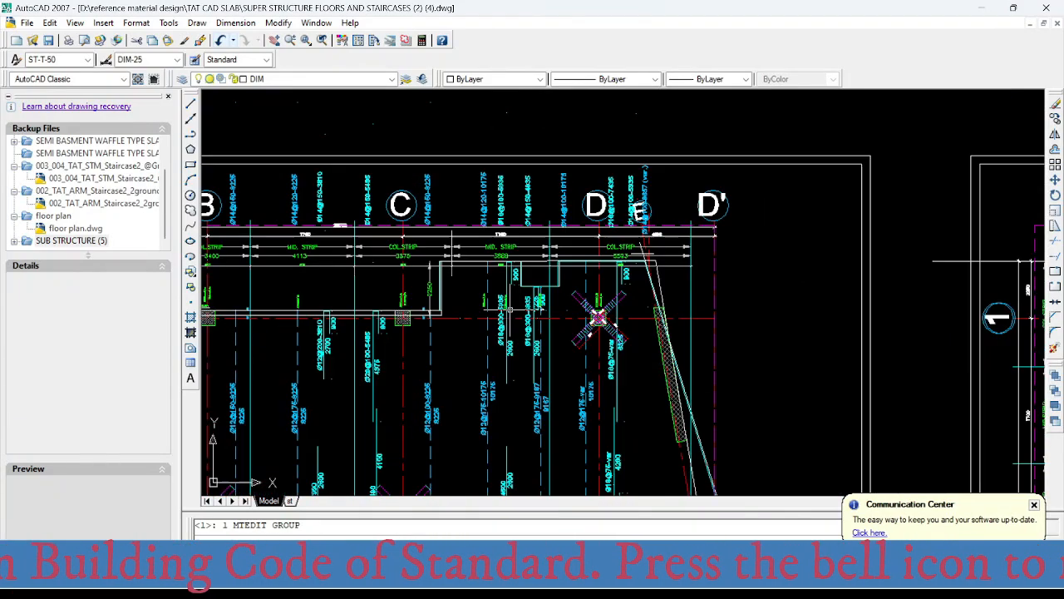
{"action": "mouse_move", "coordinate": [522, 383]}
{"action": "middle_mouse_down"}
{"action": "mouse_move", "coordinate": [485, 298]}
{"action": "mouse_move", "coordinate": [454, 279]}
{"action": "middle_mouse_up"}
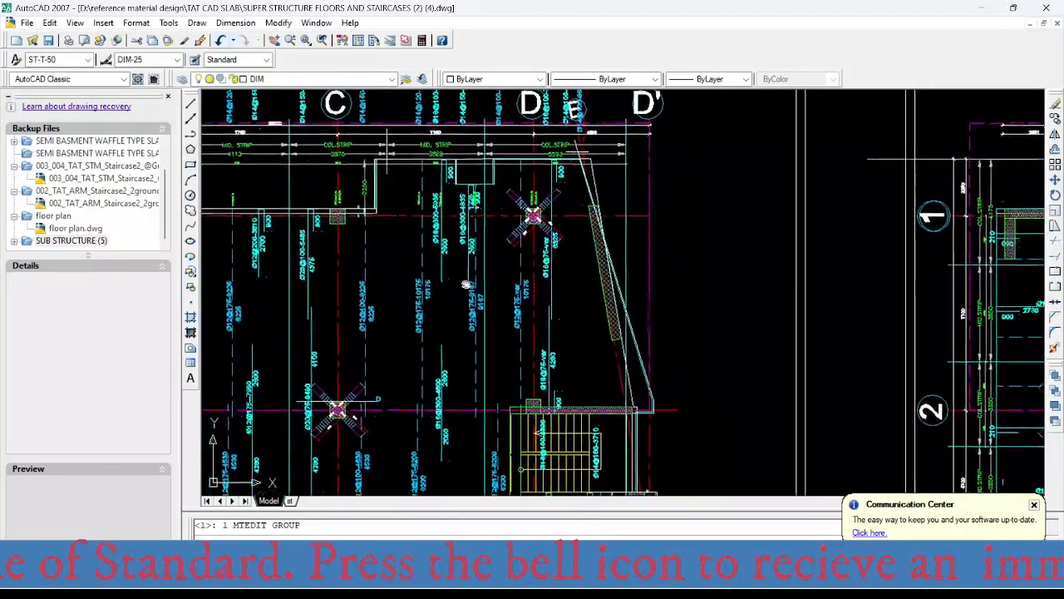
{"action": "scroll", "coordinate": [437, 218], "scroll_direction": "up", "scroll_amount": 2}
{"action": "middle_click_drag", "start_coordinate": [436, 217], "coordinate": [442, 264]}
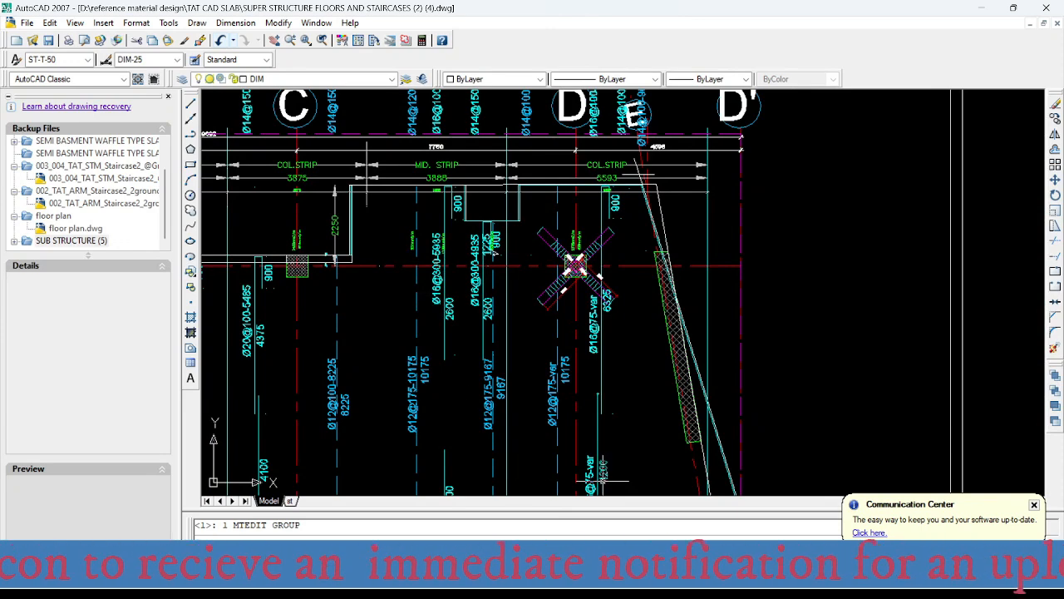
- Switch to SAFE and read the Layer B top reinforcement intensity at axis 1 in the middle strip between axes C and D
{"action": "left_click", "coordinate": [715, 586]}
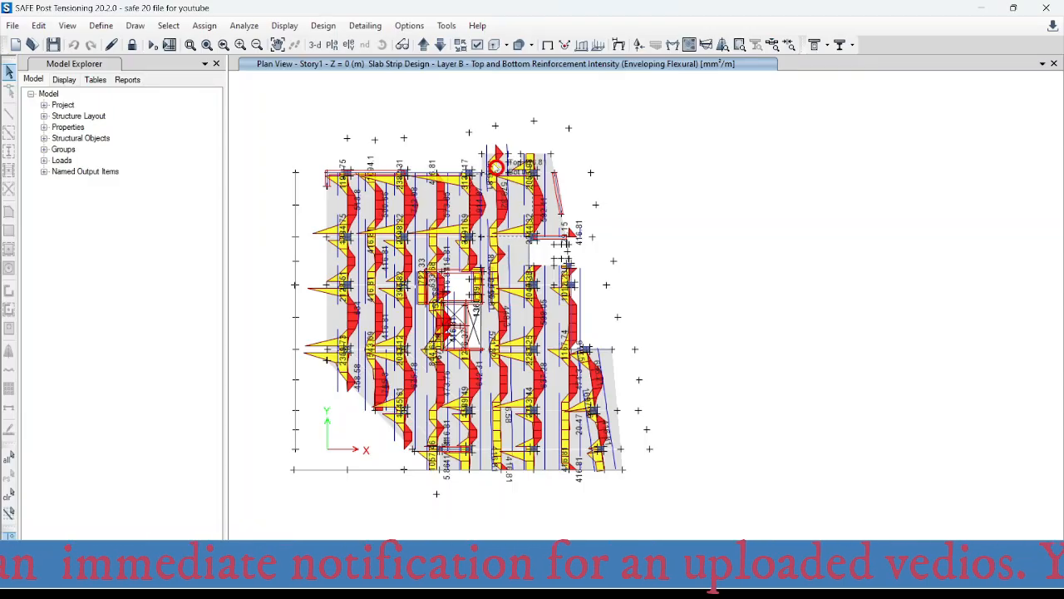
{"action": "scroll", "coordinate": [496, 166], "scroll_direction": "up", "scroll_amount": 3}
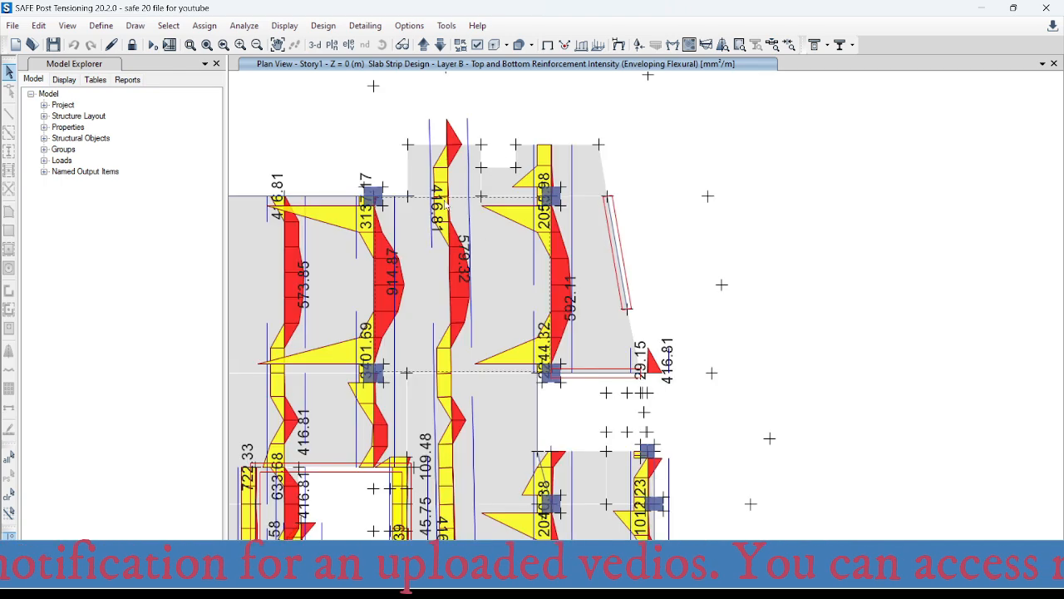
{"action": "scroll", "coordinate": [463, 173], "scroll_direction": "up", "scroll_amount": 2}
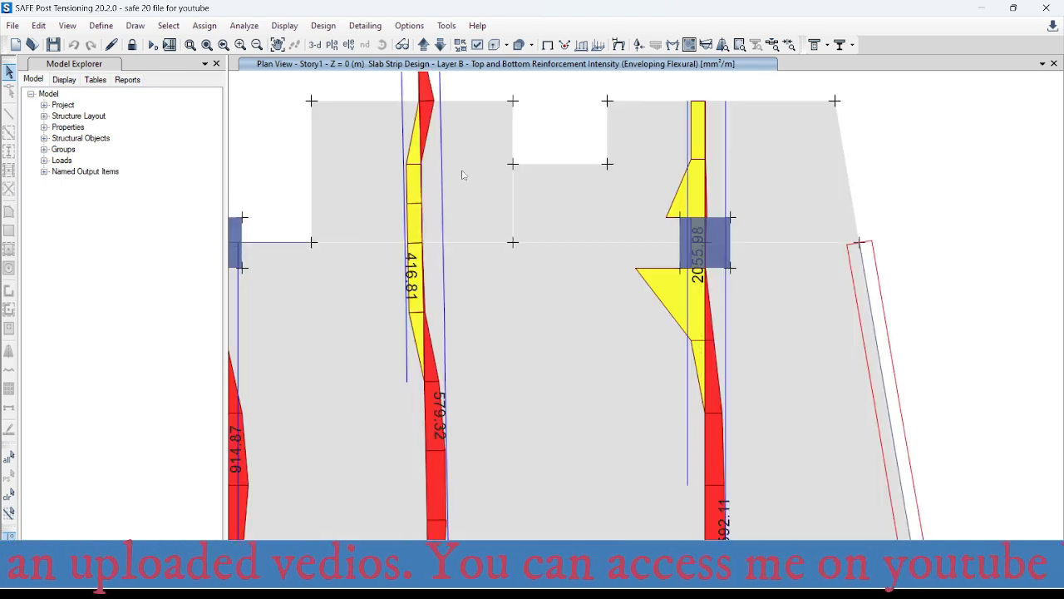
{"action": "scroll", "coordinate": [455, 183], "scroll_direction": "down", "scroll_amount": 2}
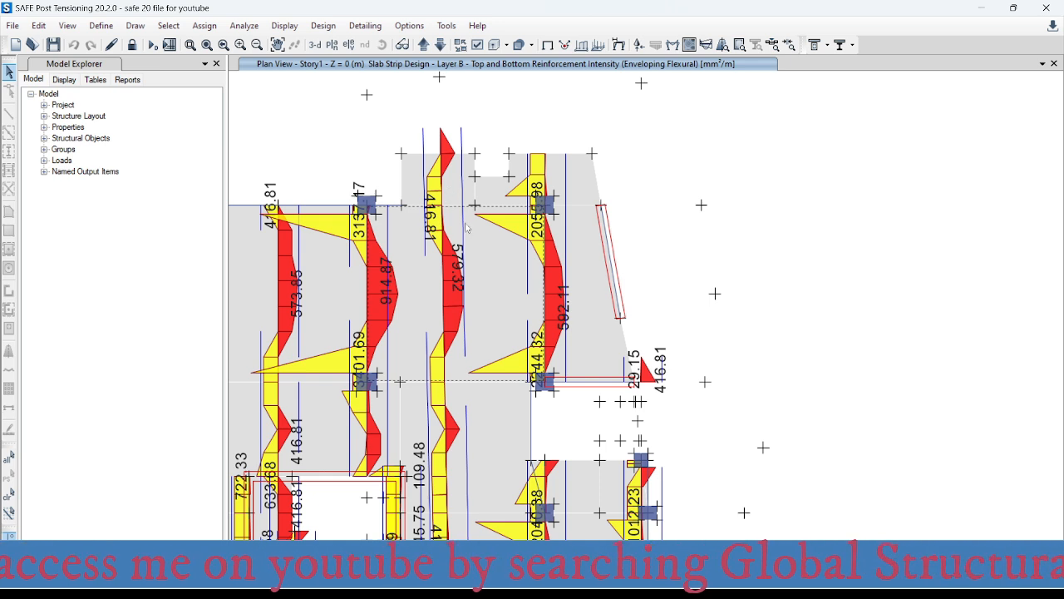
{"action": "scroll", "coordinate": [434, 217], "scroll_direction": "up", "scroll_amount": 2}
{"action": "mouse_move", "coordinate": [454, 192]}
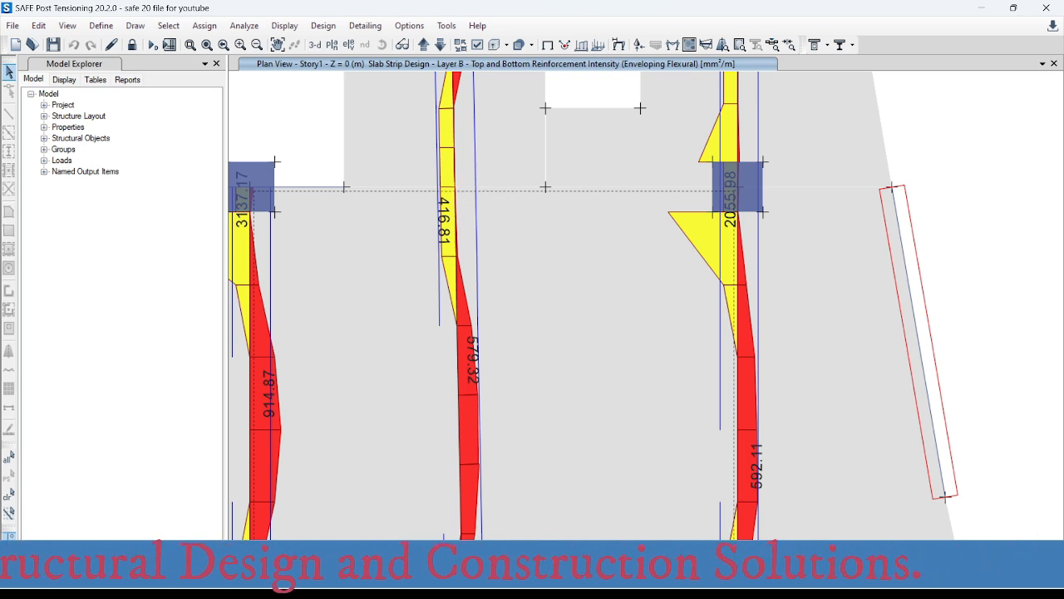
- Switch to Excel and enter 416 mm² as the required area in the area-per-metre table
{"action": "left_click", "coordinate": [654, 584]}
{"action": "left_click", "coordinate": [722, 504]}
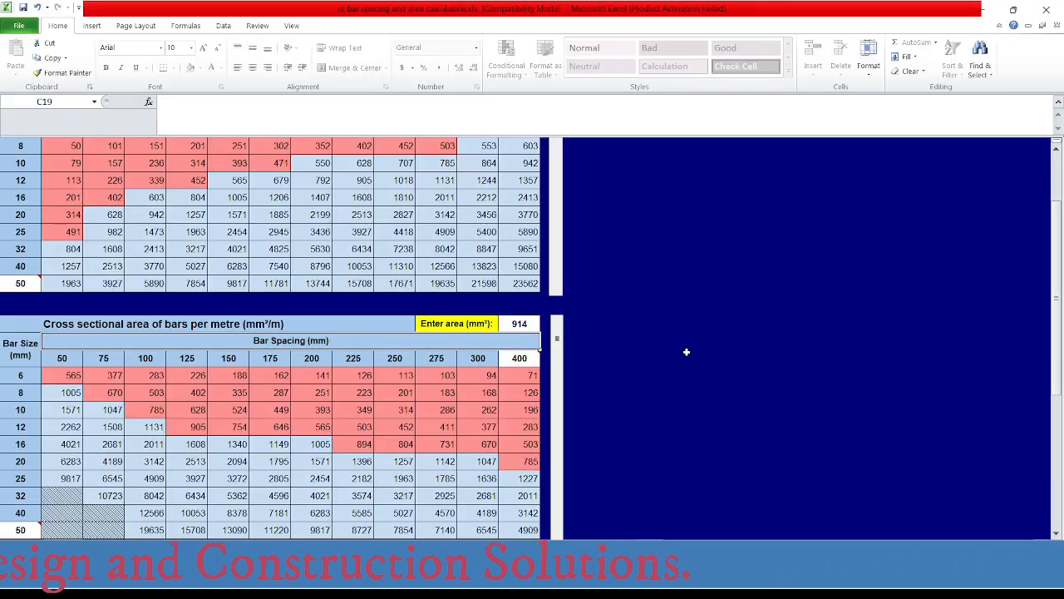
{"action": "left_click", "coordinate": [528, 323]}
{"action": "type", "text": "4"}
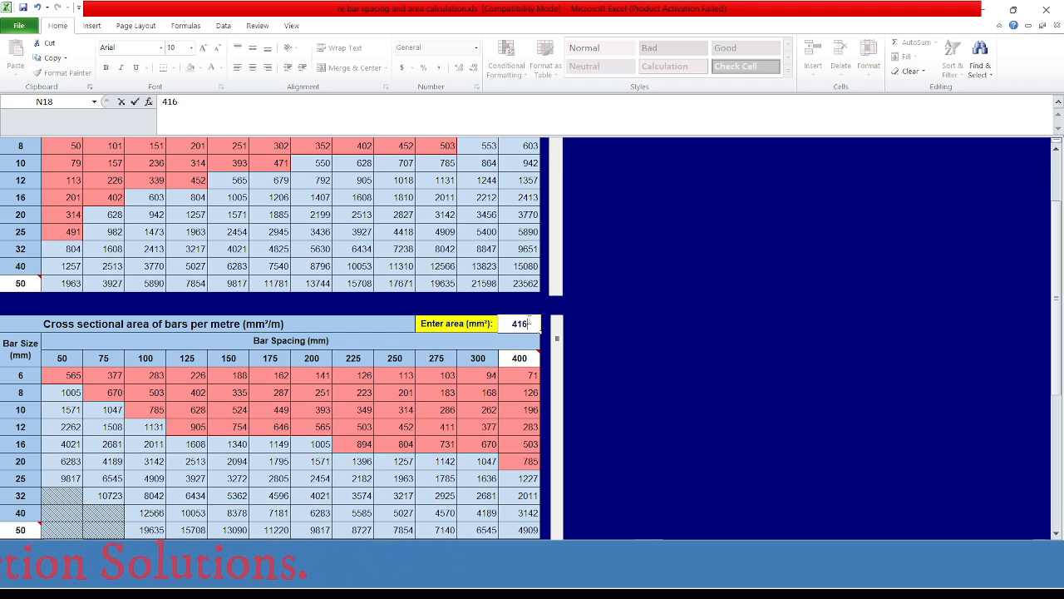
{"action": "type", "text": "16"}
{"action": "key", "text": "Return"}
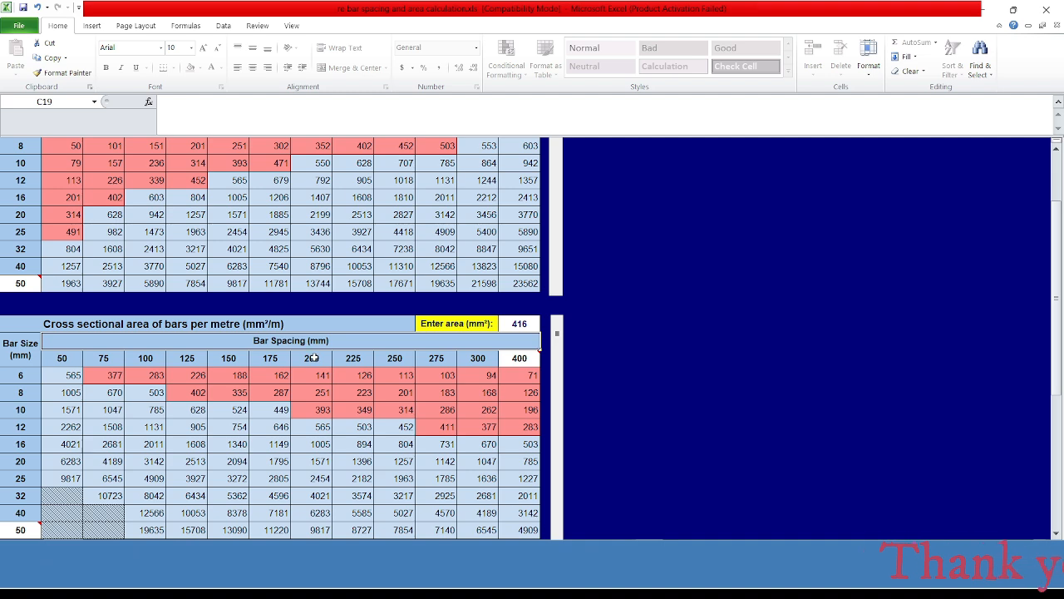
- Switch to AutoCAD and examine the middle strip's top bar labels between axes C and D at axis 1
{"action": "mouse_move", "coordinate": [653, 585]}
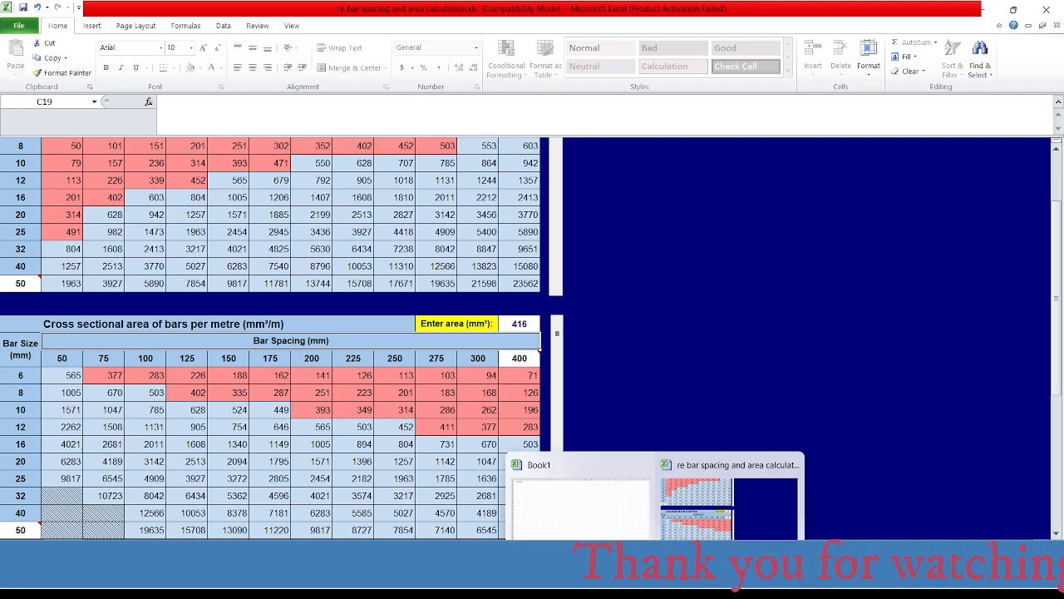
{"action": "left_click", "coordinate": [807, 584]}
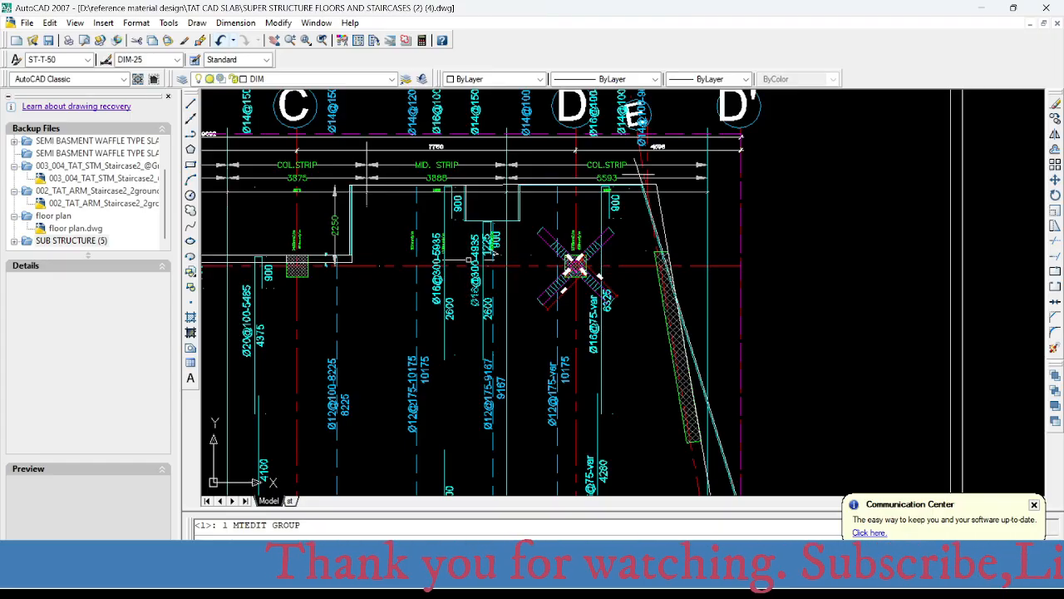
{"action": "scroll", "coordinate": [467, 259], "scroll_direction": "up", "scroll_amount": 1}
{"action": "scroll", "coordinate": [449, 299], "scroll_direction": "up", "scroll_amount": 1}
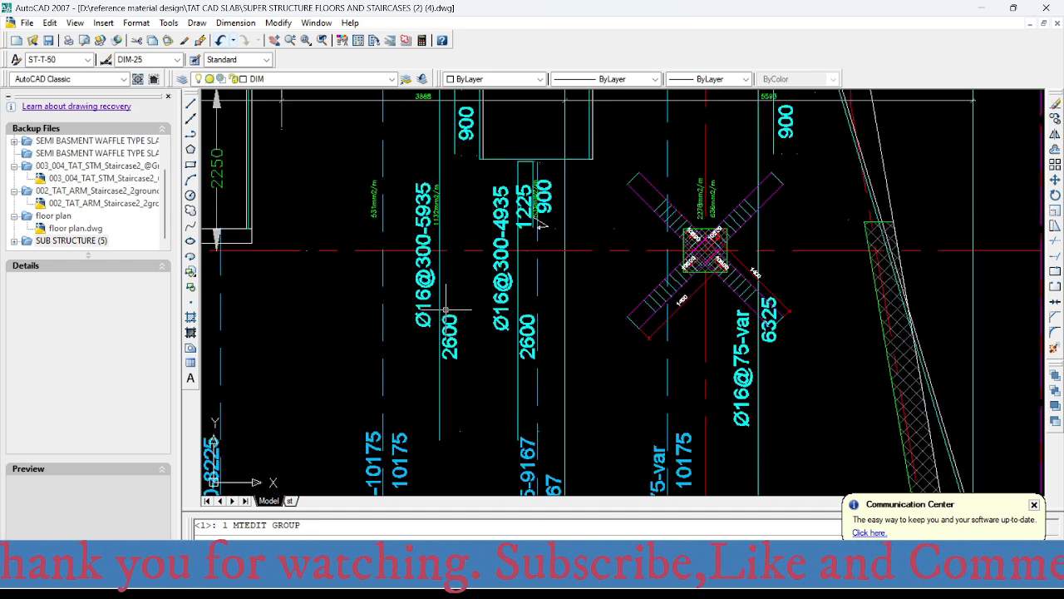
{"action": "scroll", "coordinate": [446, 309], "scroll_direction": "down", "scroll_amount": 1}
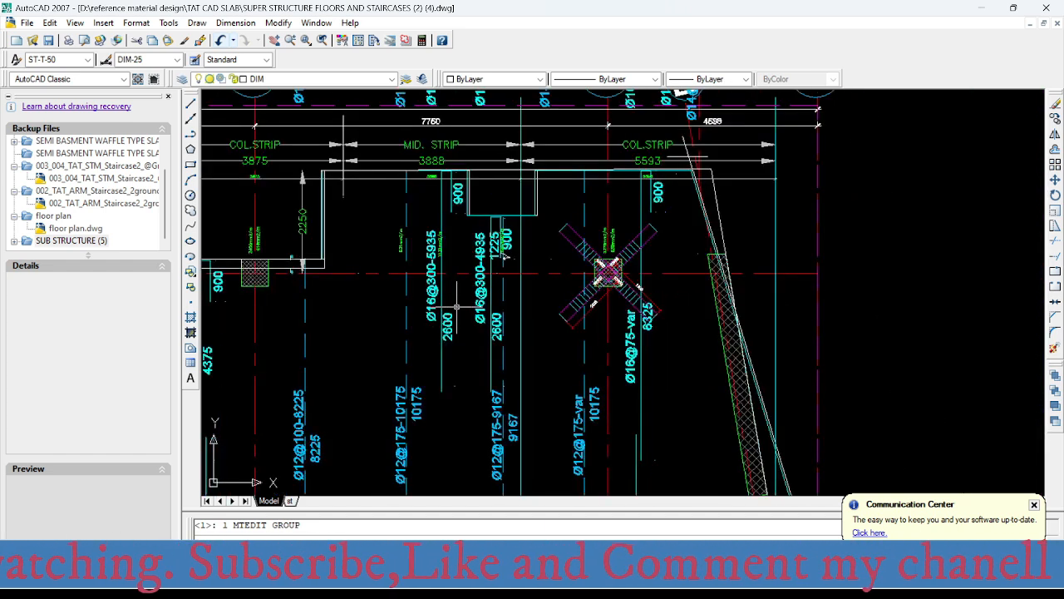
{"action": "middle_click_drag", "start_coordinate": [456, 307], "coordinate": [463, 313]}
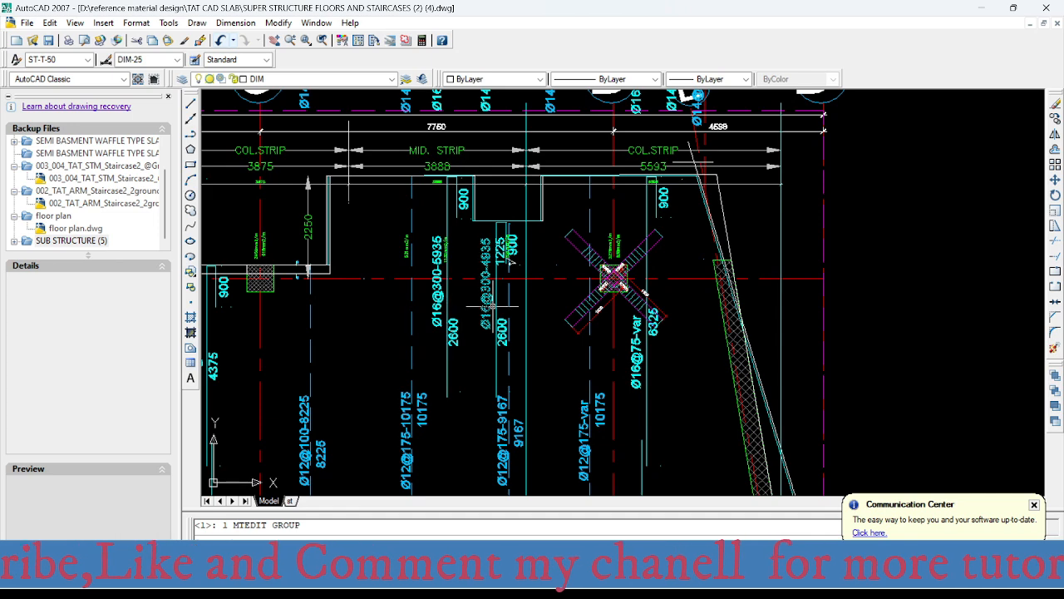
{"action": "scroll", "coordinate": [443, 301], "scroll_direction": "up", "scroll_amount": 2}
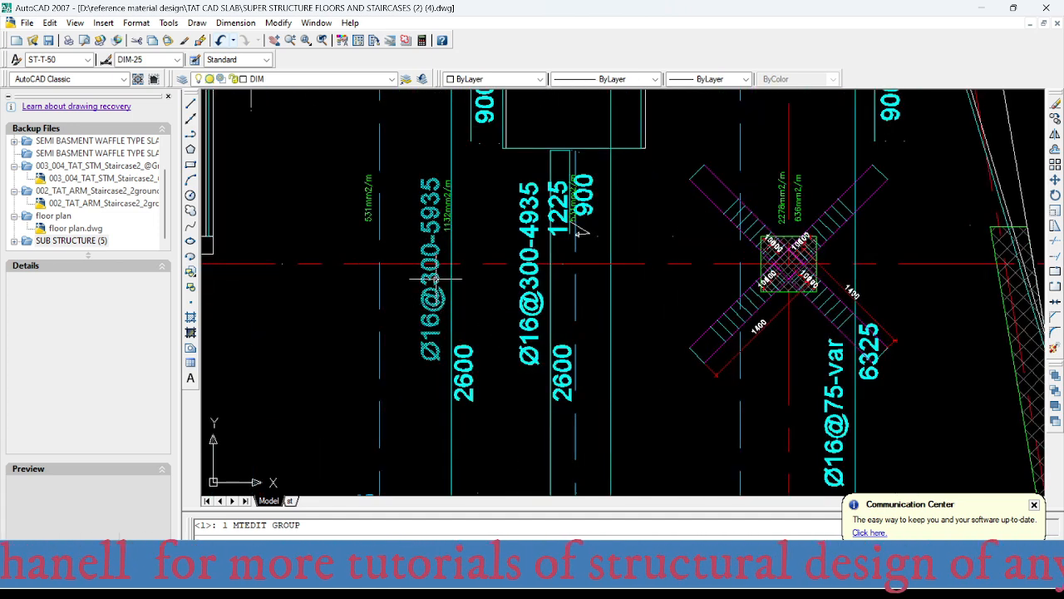
- Compare the middle strip's top reinforcement intensity at axis 1 in SAFE with the area-per-metre table in Excel
{"action": "mouse_move", "coordinate": [715, 591]}
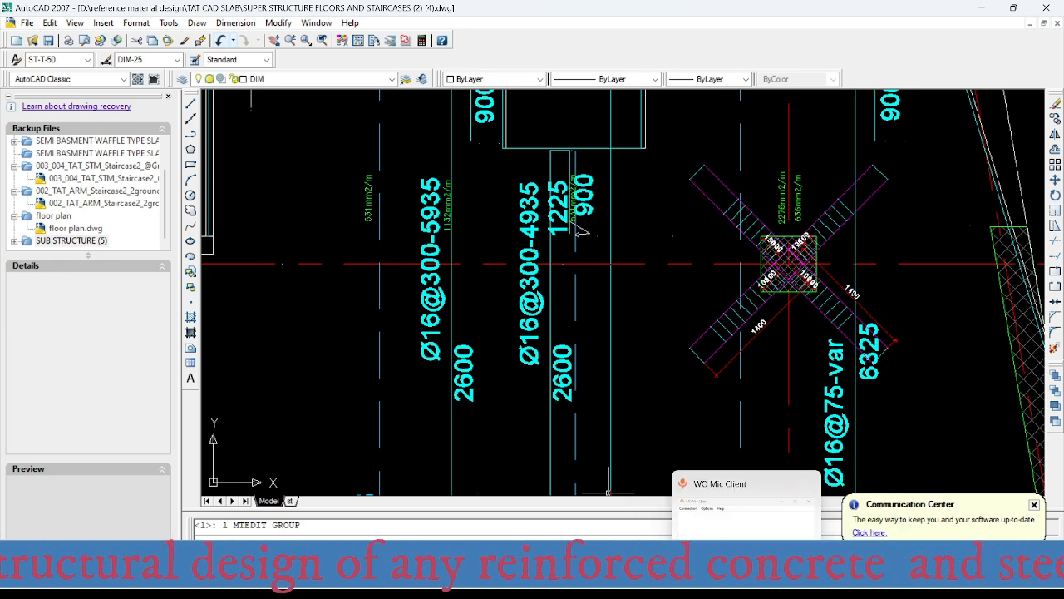
{"action": "left_click", "coordinate": [717, 586]}
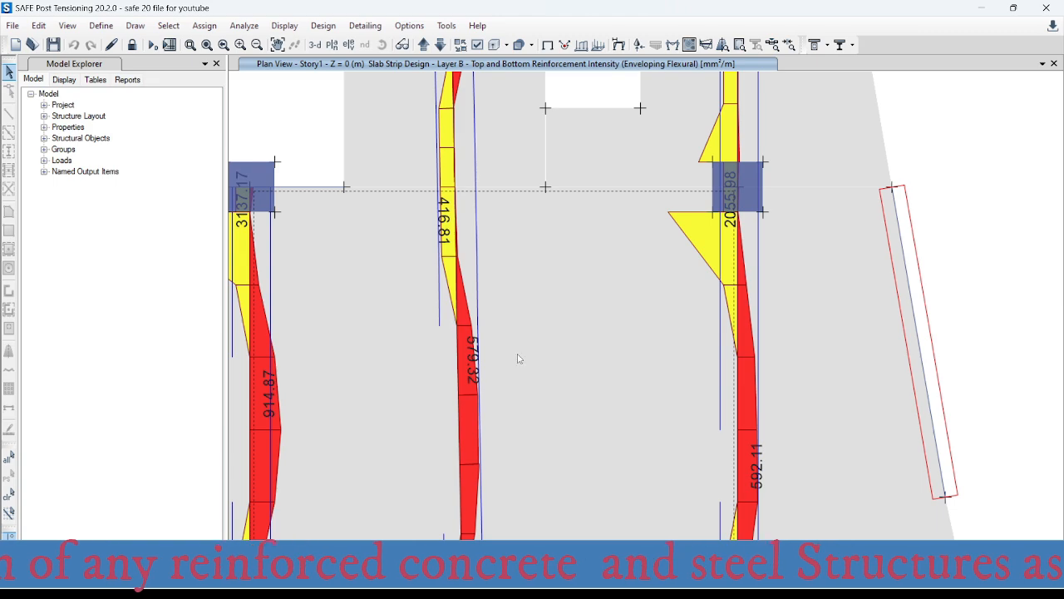
{"action": "mouse_move", "coordinate": [655, 586]}
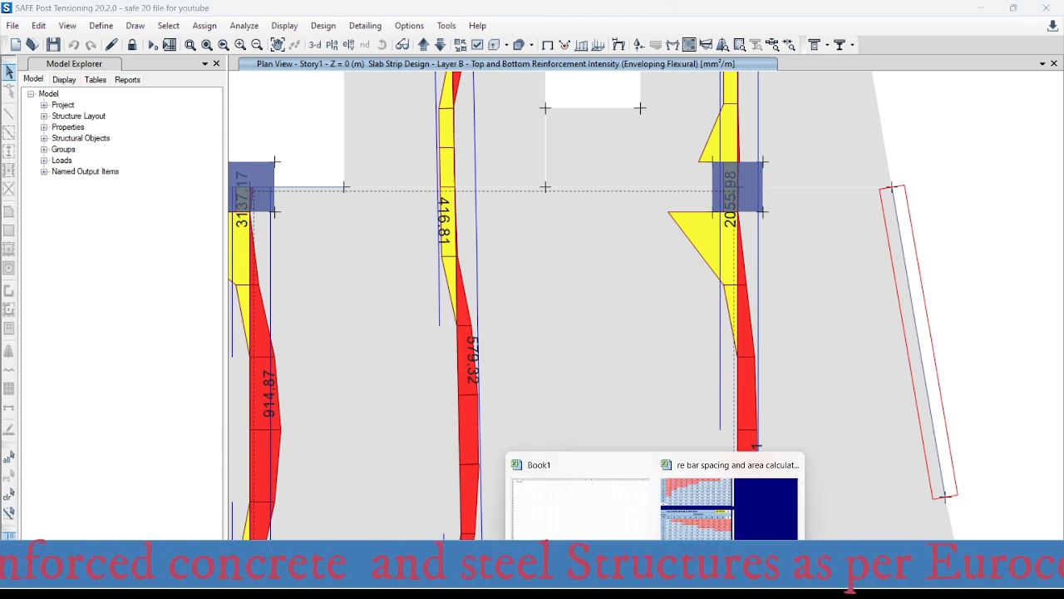
{"action": "left_click", "coordinate": [695, 516]}
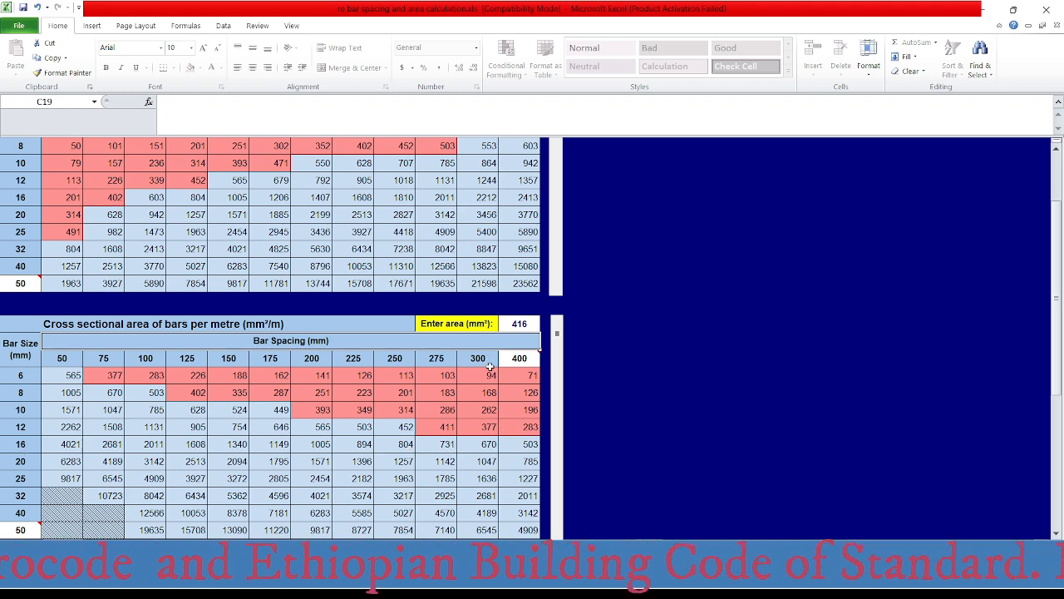
{"action": "mouse_move", "coordinate": [654, 586]}
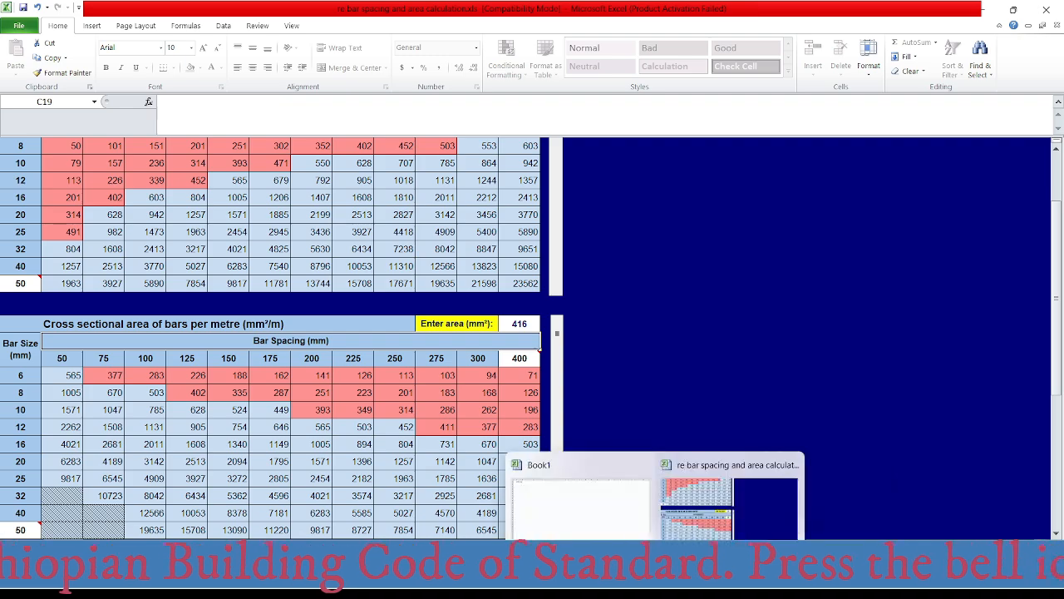
- Return to AutoCAD and examine the middle strip's top bars between axes C and D from axis 1 to axis 2
{"action": "left_click", "coordinate": [722, 583]}
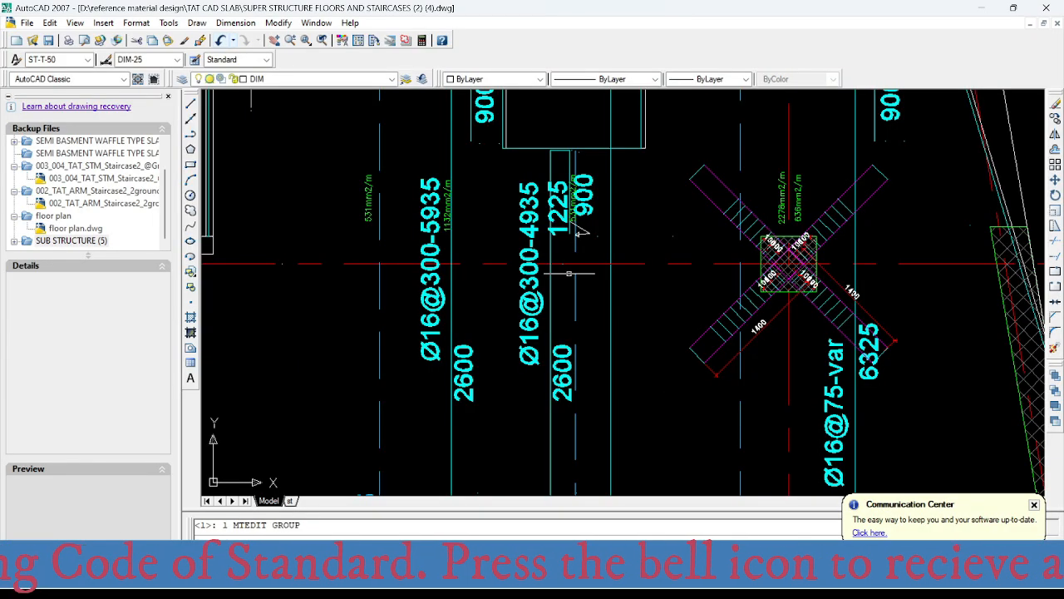
{"action": "scroll", "coordinate": [532, 270], "scroll_direction": "down", "scroll_amount": 4}
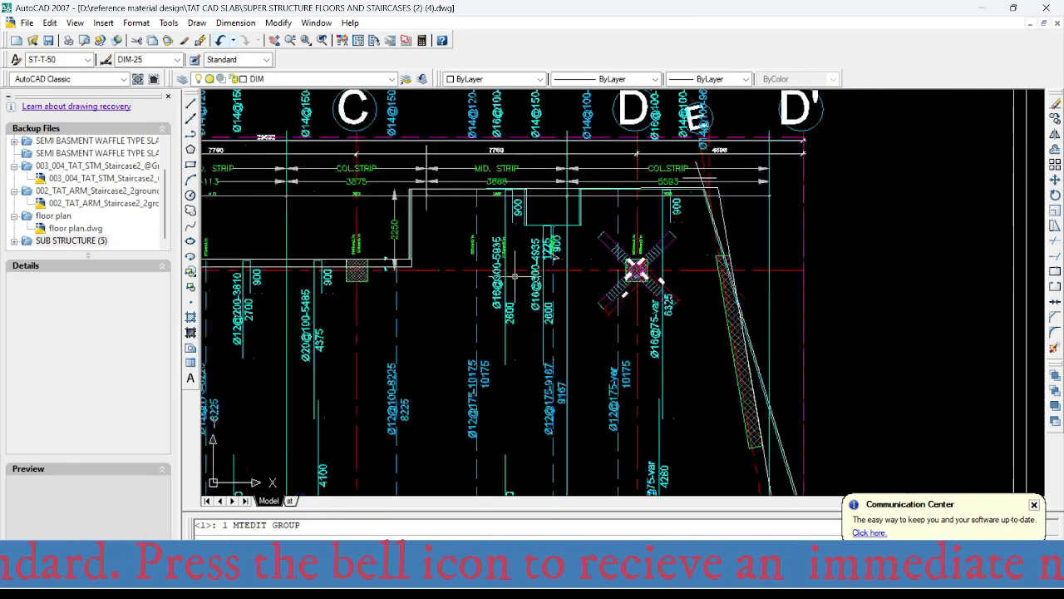
{"action": "scroll", "coordinate": [494, 291], "scroll_direction": "up", "scroll_amount": 3}
{"action": "scroll", "coordinate": [488, 306], "scroll_direction": "down", "scroll_amount": 4}
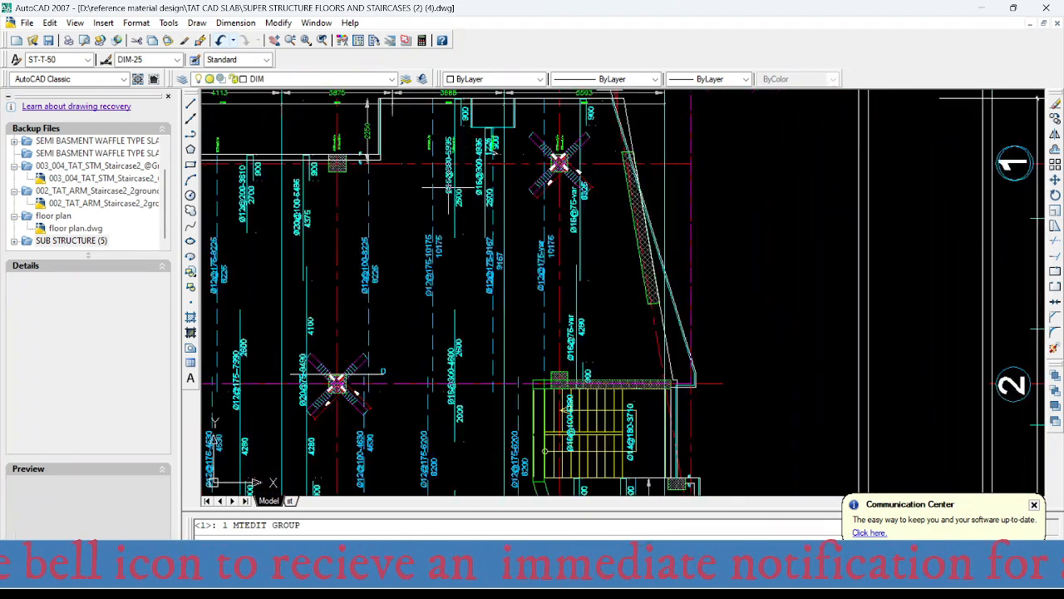
{"action": "scroll", "coordinate": [579, 281], "scroll_direction": "up", "scroll_amount": 2}
{"action": "scroll", "coordinate": [461, 253], "scroll_direction": "up", "scroll_amount": 1}
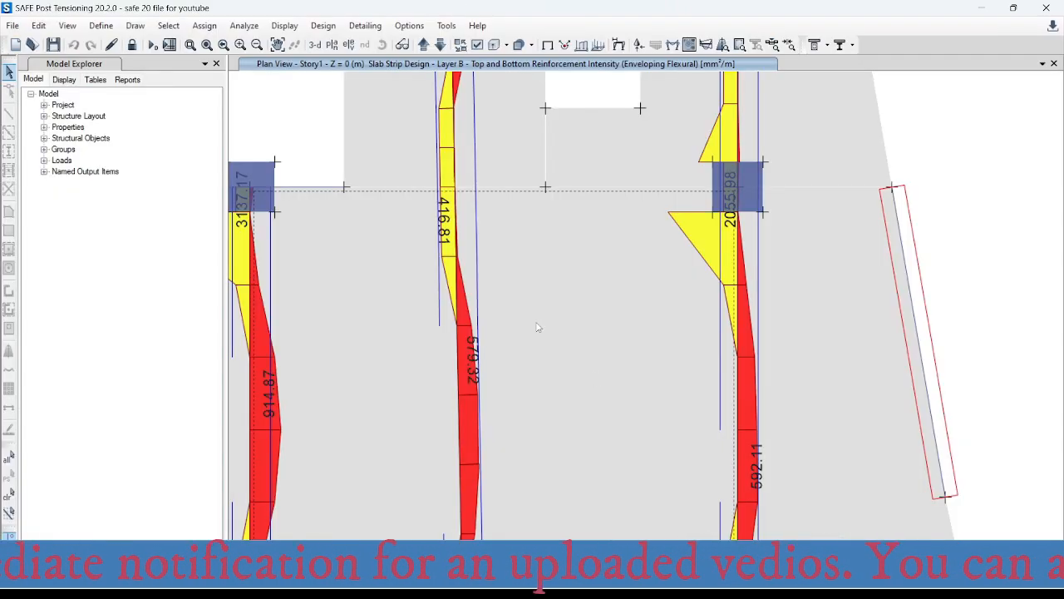
- Switch to SAFE and read the Layer B top reinforcement intensity at axis 2 in the middle strip between axes C and D
{"action": "scroll", "coordinate": [469, 224], "scroll_direction": "down", "scroll_amount": 3}
{"action": "scroll", "coordinate": [468, 222], "scroll_direction": "up", "scroll_amount": 1}
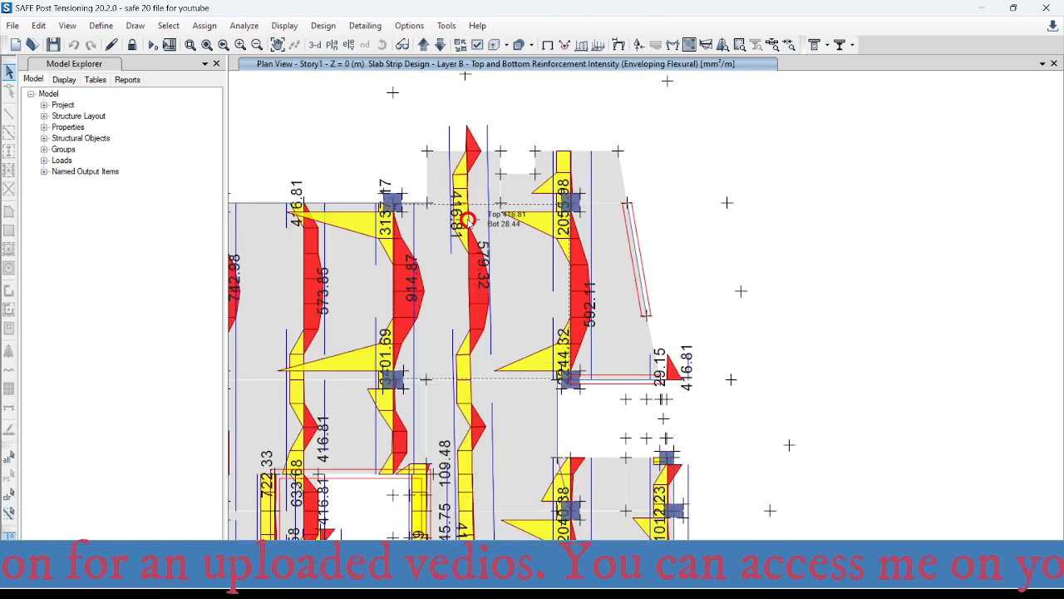
{"action": "middle_click_drag", "start_coordinate": [486, 412], "coordinate": [491, 344]}
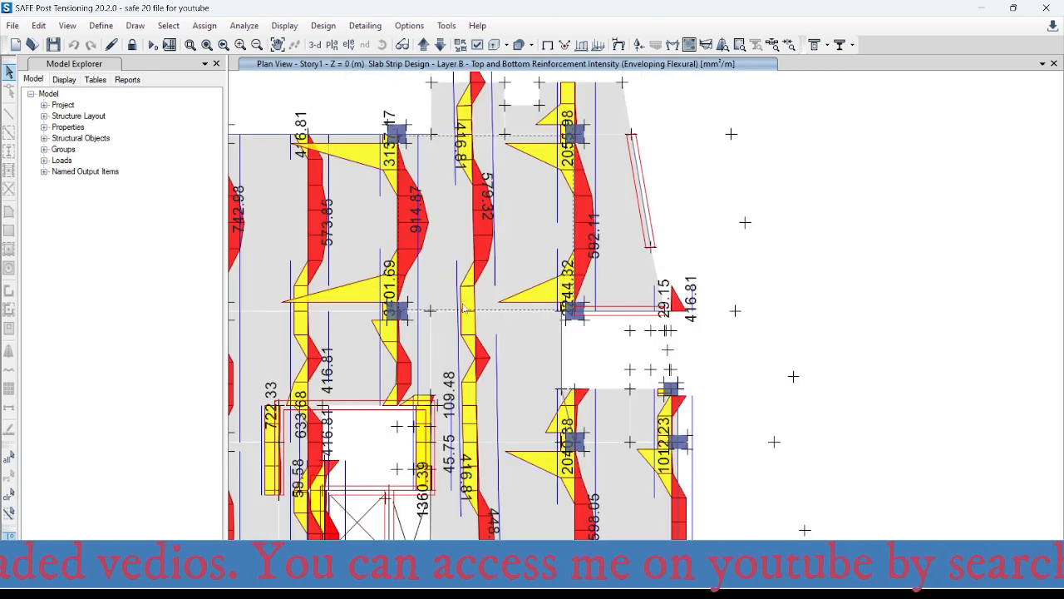
{"action": "mouse_move", "coordinate": [474, 326]}
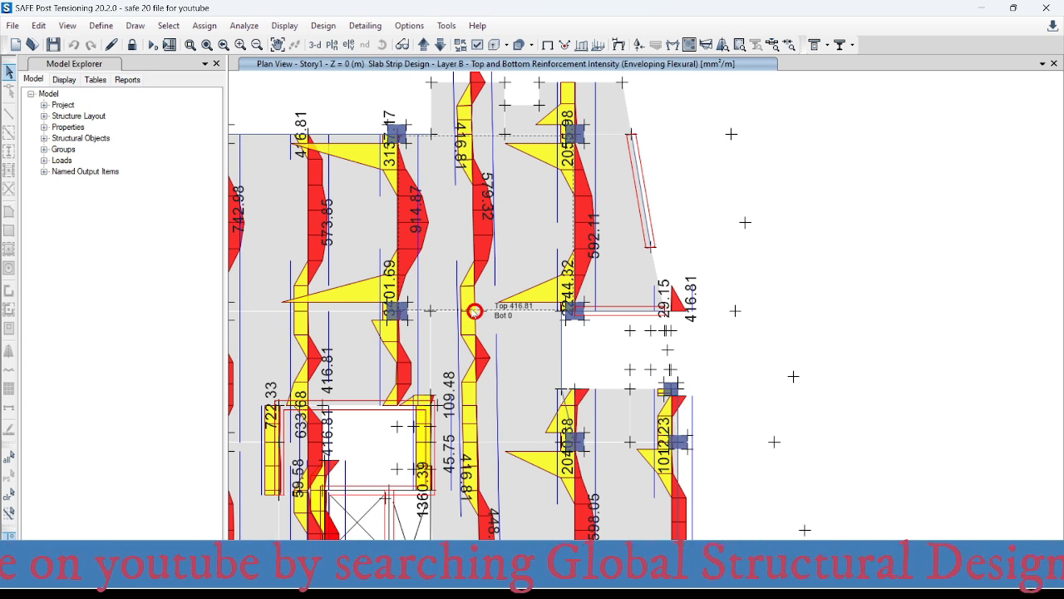
- Switch to AutoCAD and check the middle strip's top bar labels at axis 2 and the next axis below
{"action": "left_click", "coordinate": [655, 583]}
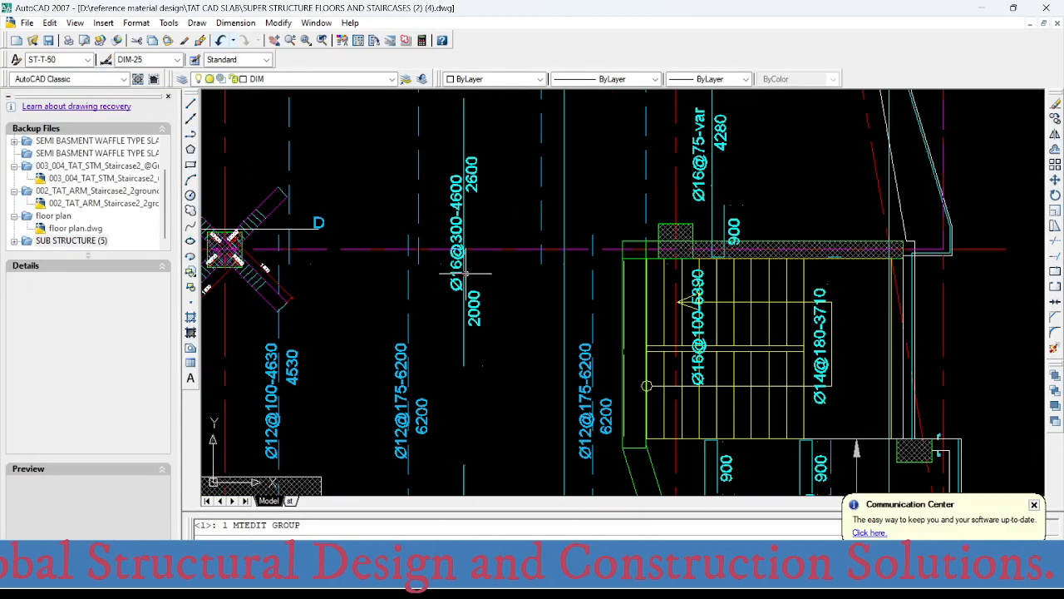
{"action": "scroll", "coordinate": [463, 262], "scroll_direction": "up", "scroll_amount": 1}
{"action": "scroll", "coordinate": [461, 242], "scroll_direction": "down", "scroll_amount": 2}
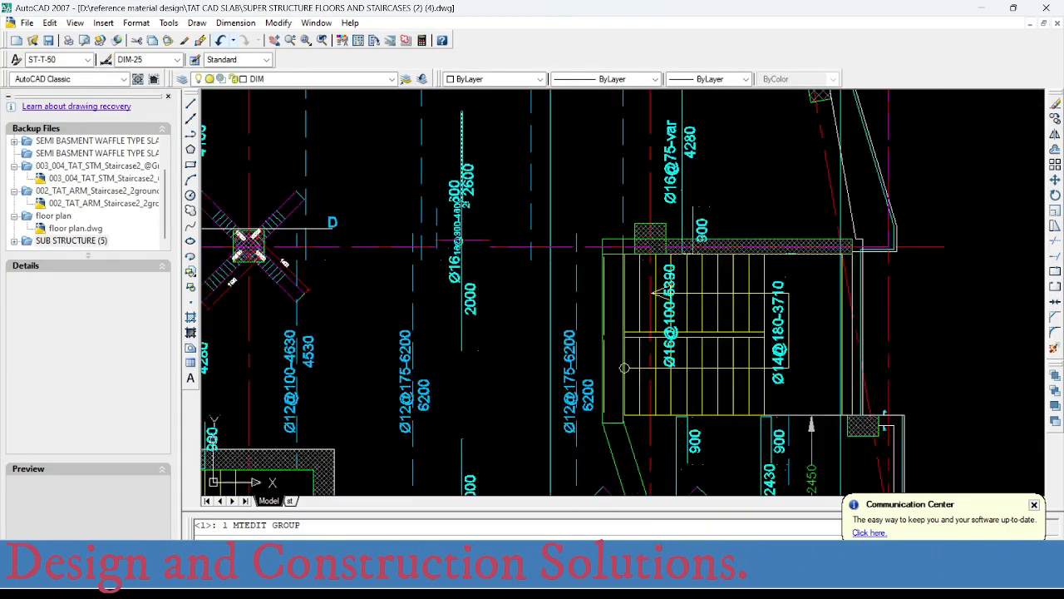
{"action": "scroll", "coordinate": [461, 242], "scroll_direction": "down", "scroll_amount": 2}
{"action": "scroll", "coordinate": [473, 386], "scroll_direction": "up", "scroll_amount": 5}
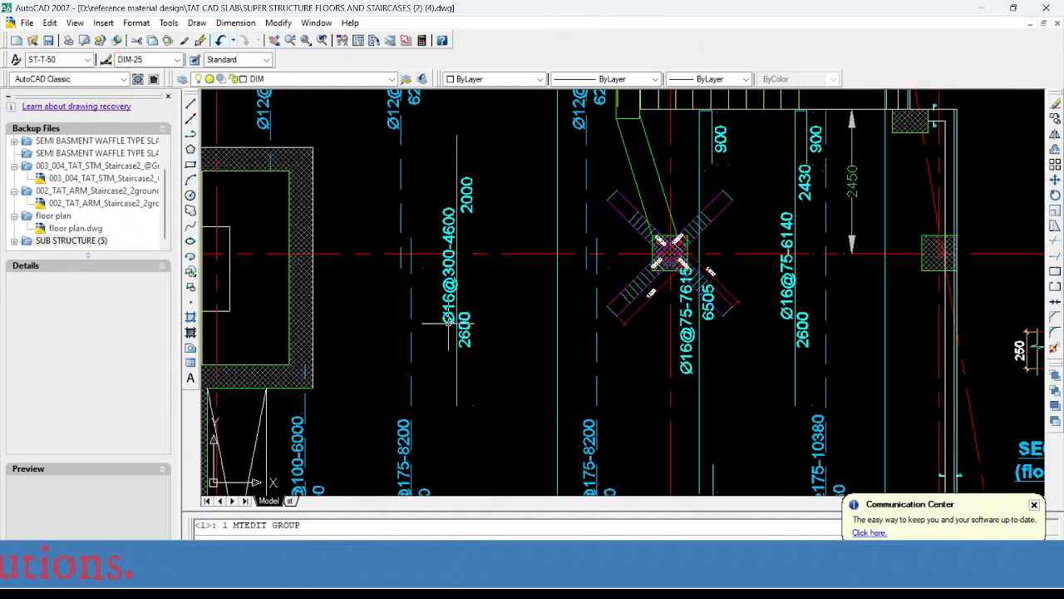
- Switch to SAFE and read the top reinforcement intensities along the C–D middle strip from axis 1 down to the slab's lower edge
{"action": "mouse_move", "coordinate": [715, 574]}
{"action": "left_click", "coordinate": [705, 533]}
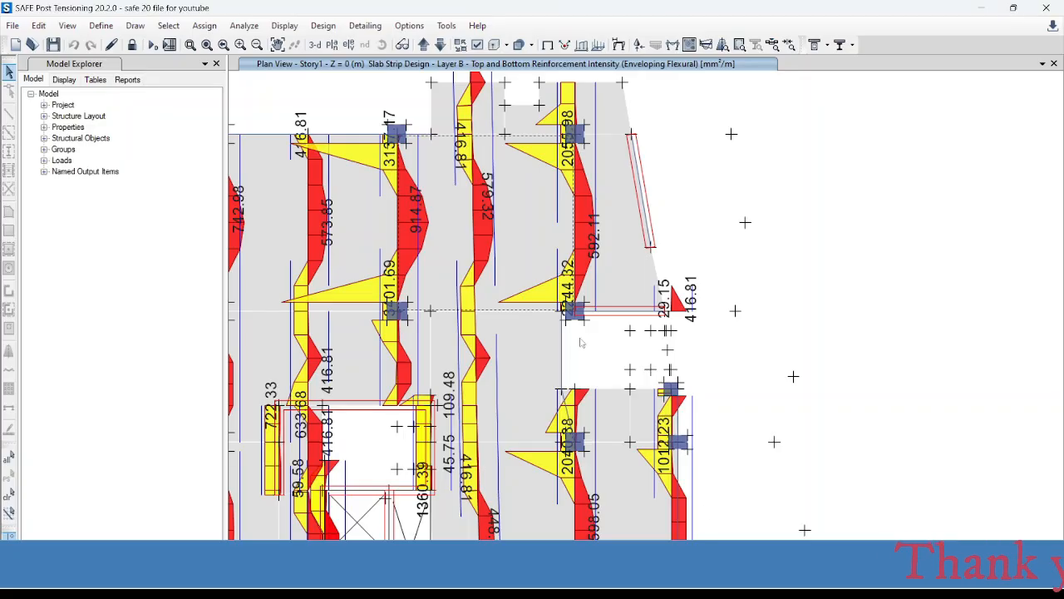
{"action": "scroll", "coordinate": [504, 321], "scroll_direction": "down", "scroll_amount": 3}
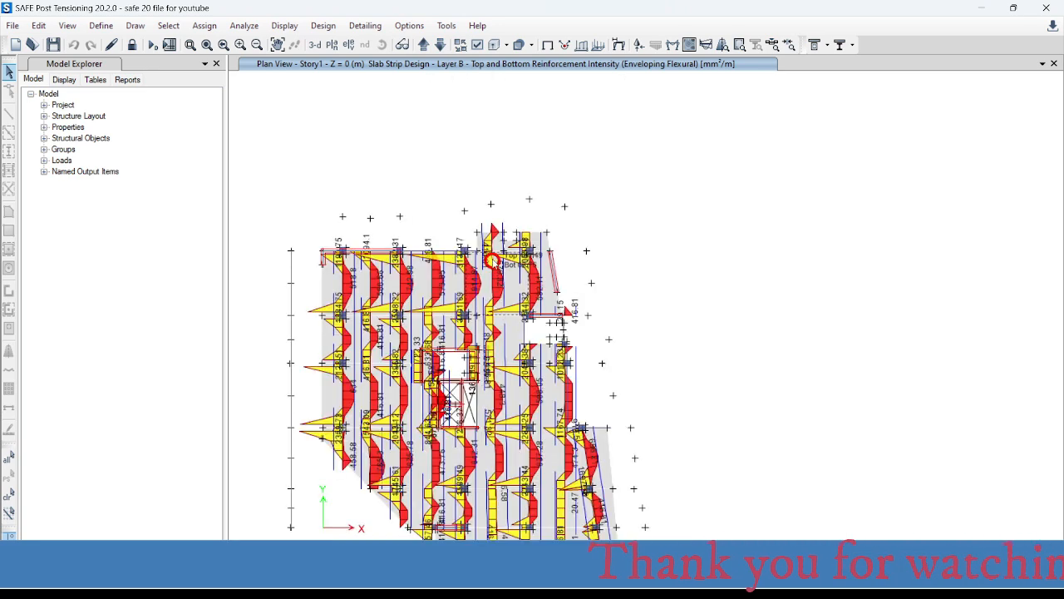
{"action": "scroll", "coordinate": [499, 356], "scroll_direction": "up", "scroll_amount": 3}
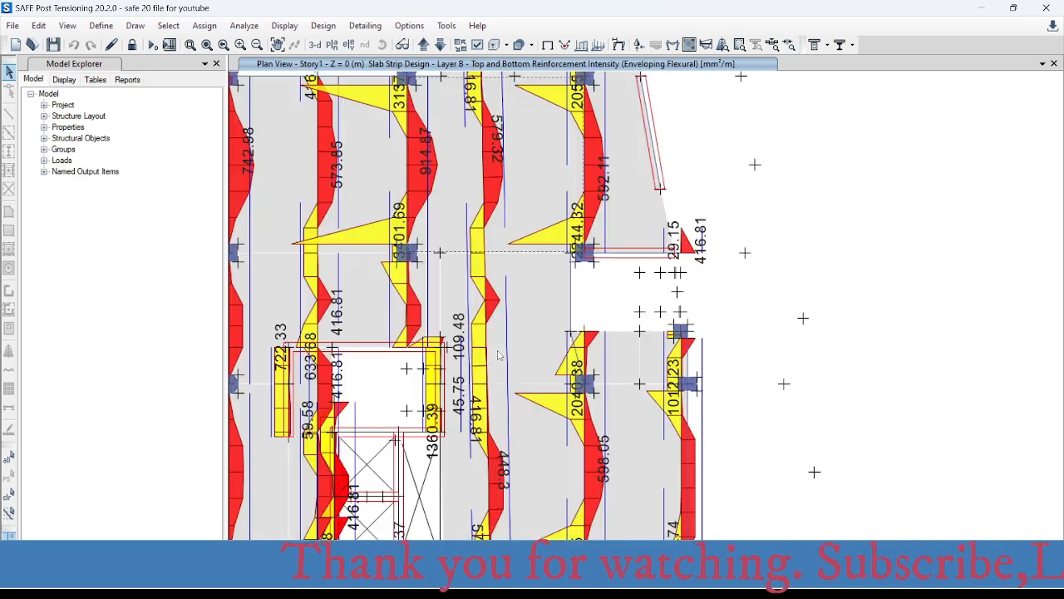
{"action": "middle_click_drag", "start_coordinate": [515, 267], "coordinate": [547, 341]}
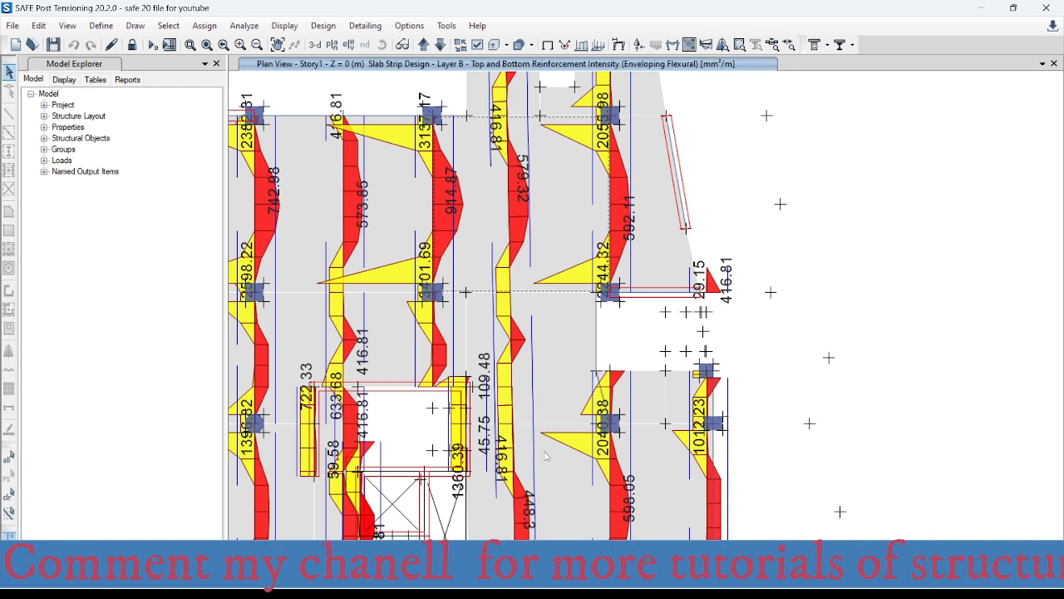
{"action": "middle_click_drag", "start_coordinate": [545, 456], "coordinate": [515, 172]}
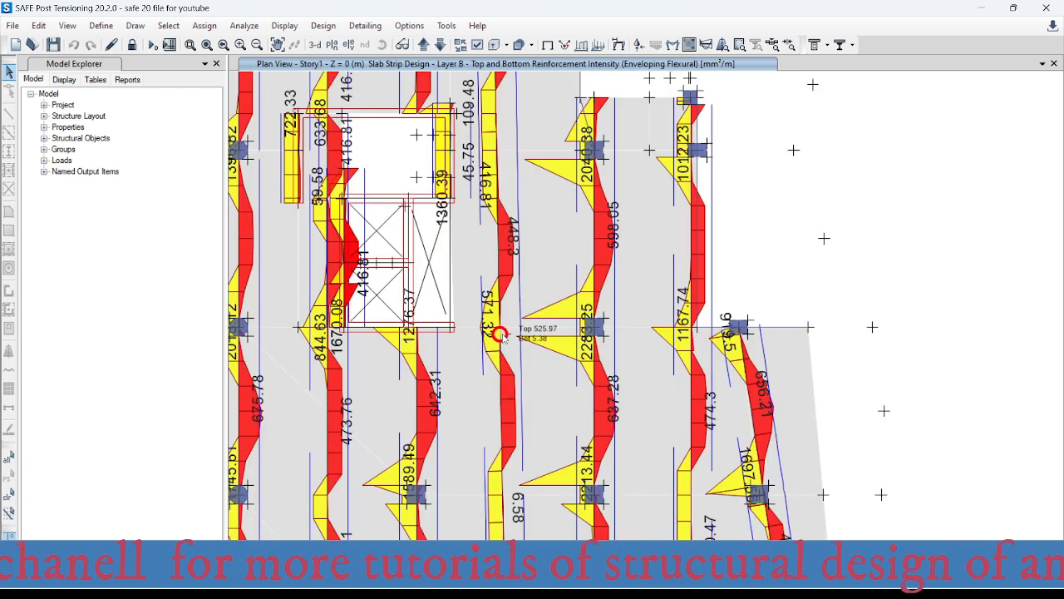
{"action": "middle_click_drag", "start_coordinate": [499, 335], "coordinate": [493, 264]}
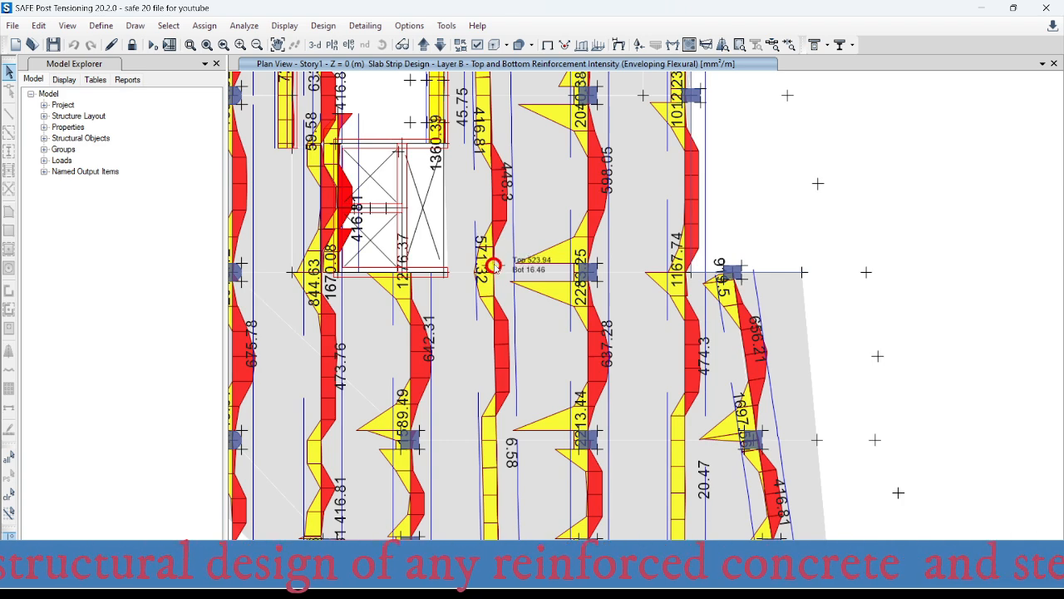
{"action": "middle_click_drag", "start_coordinate": [513, 404], "coordinate": [499, 209]}
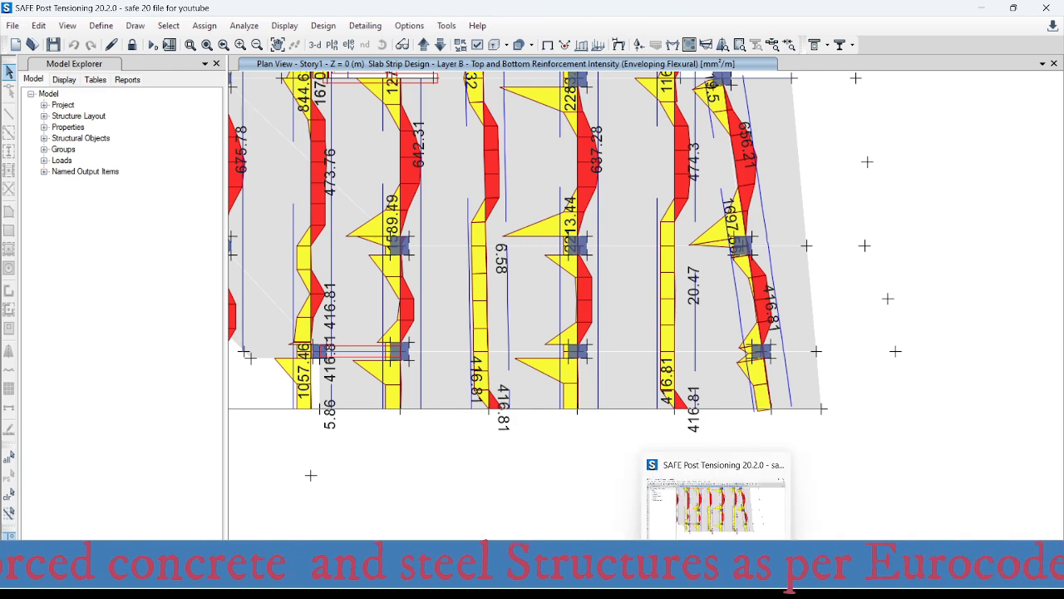
- Switch to AutoCAD and check the Ø16@300 top bar labels along the C–D middle strip down through the lower axes
{"action": "left_click", "coordinate": [807, 581]}
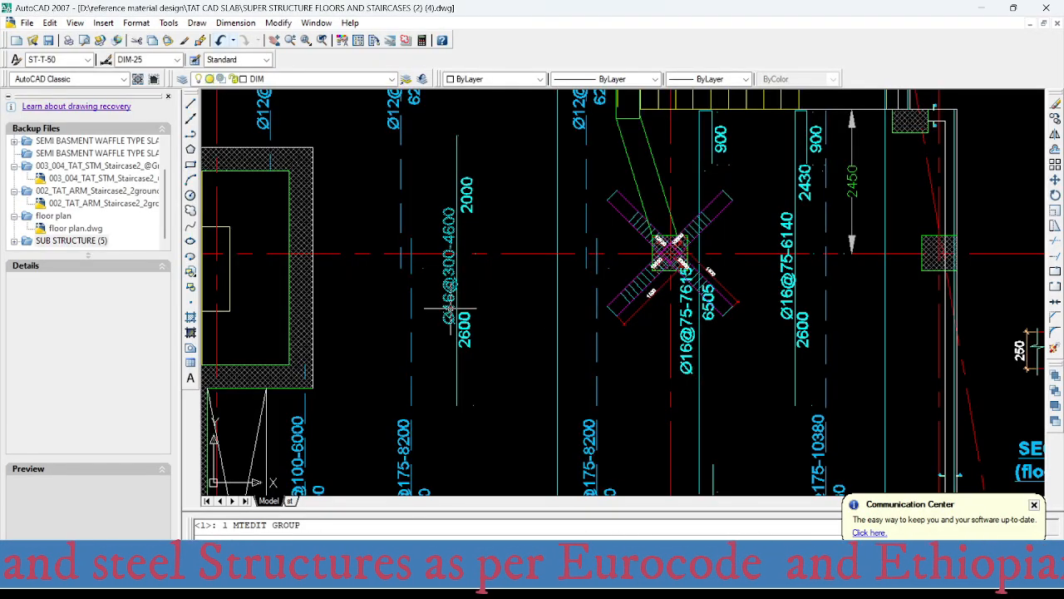
{"action": "middle_click_drag", "start_coordinate": [505, 362], "coordinate": [483, 203]}
{"action": "scroll", "coordinate": [482, 206], "scroll_direction": "down", "scroll_amount": 2}
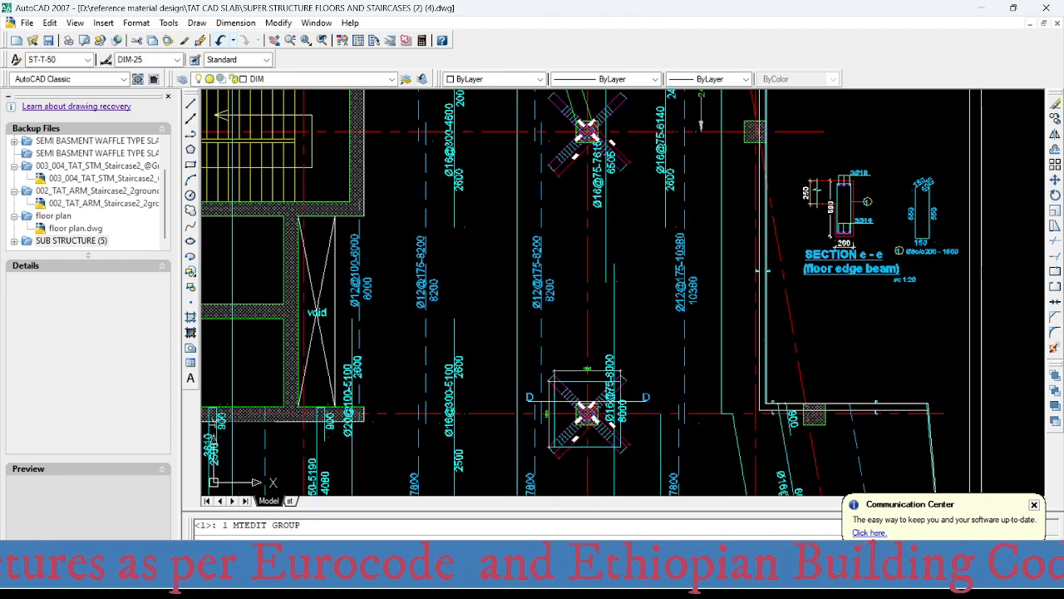
{"action": "scroll", "coordinate": [455, 446], "scroll_direction": "up", "scroll_amount": 2}
{"action": "middle_click_drag", "start_coordinate": [480, 420], "coordinate": [513, 223]}
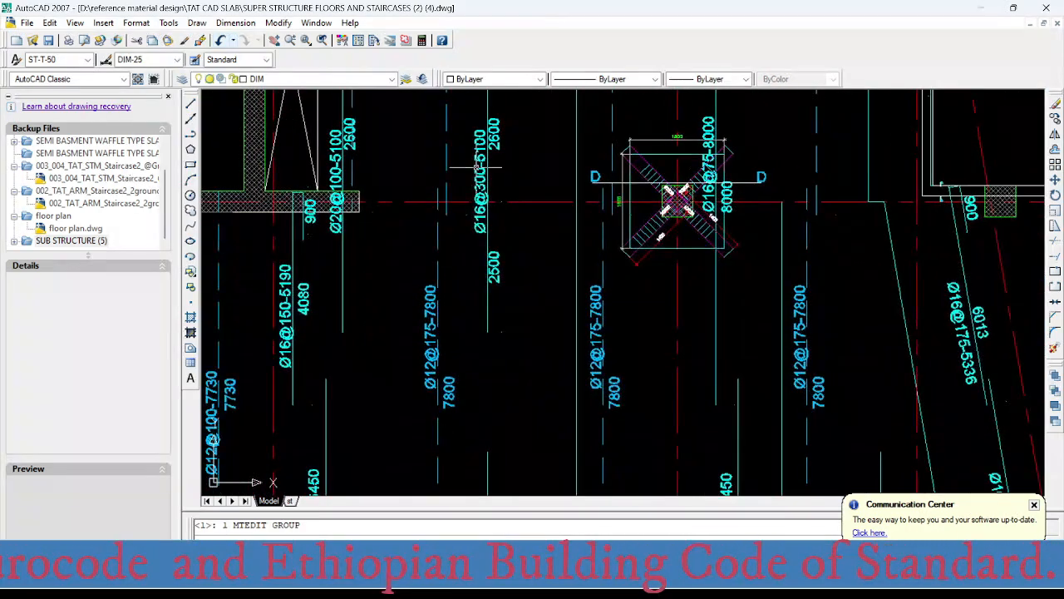
{"action": "middle_click_drag", "start_coordinate": [512, 394], "coordinate": [519, 199]}
{"action": "middle_click_drag", "start_coordinate": [503, 438], "coordinate": [514, 247]}
{"action": "mouse_move", "coordinate": [510, 421]}
{"action": "middle_mouse_down"}
{"action": "mouse_move", "coordinate": [493, 190]}
{"action": "mouse_move", "coordinate": [480, 415]}
{"action": "middle_mouse_up"}
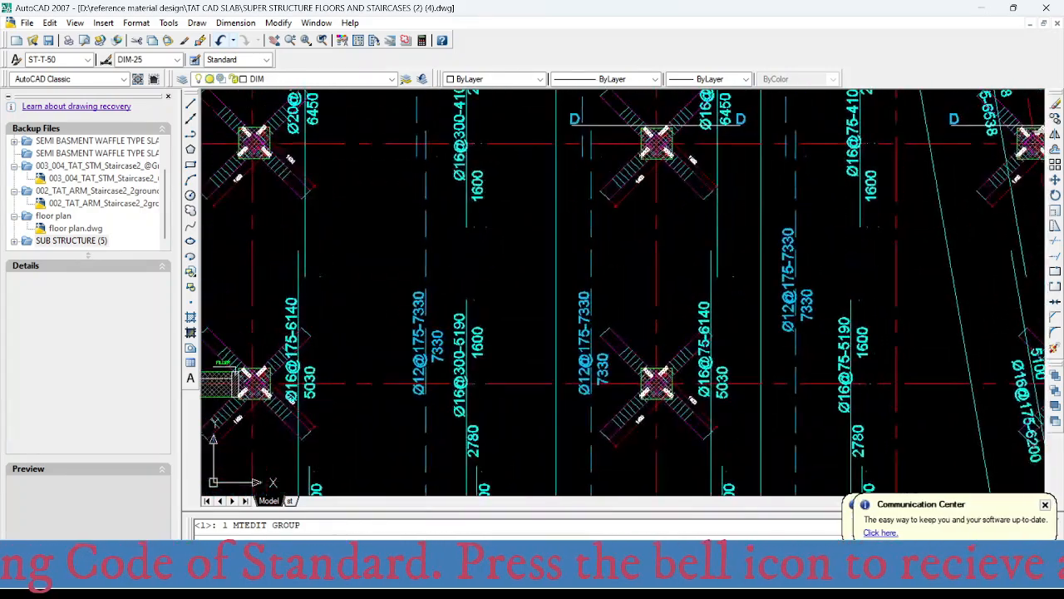
- Go back to axis 1 and examine the middle strip's bottom bar labels between axes C and D
{"action": "scroll", "coordinate": [480, 414], "scroll_direction": "down", "scroll_amount": 4}
{"action": "mouse_move", "coordinate": [491, 224]}
{"action": "middle_mouse_down"}
{"action": "mouse_move", "coordinate": [474, 451]}
{"action": "mouse_move", "coordinate": [504, 402]}
{"action": "mouse_move", "coordinate": [507, 419]}
{"action": "mouse_move", "coordinate": [493, 265]}
{"action": "middle_mouse_up"}
{"action": "scroll", "coordinate": [492, 261], "scroll_direction": "up", "scroll_amount": 2}
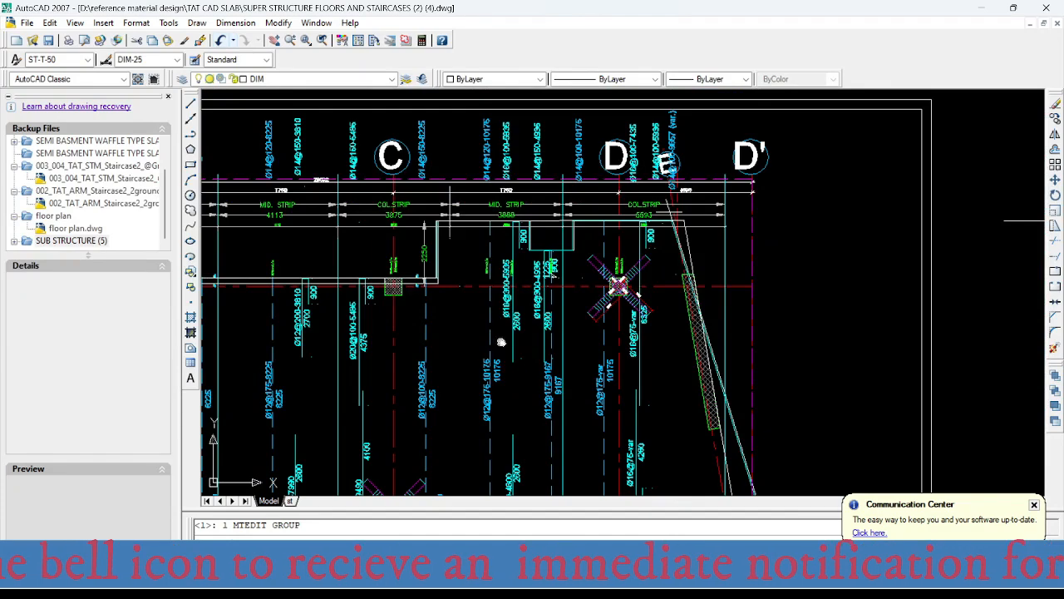
{"action": "middle_click_drag", "start_coordinate": [501, 342], "coordinate": [514, 308]}
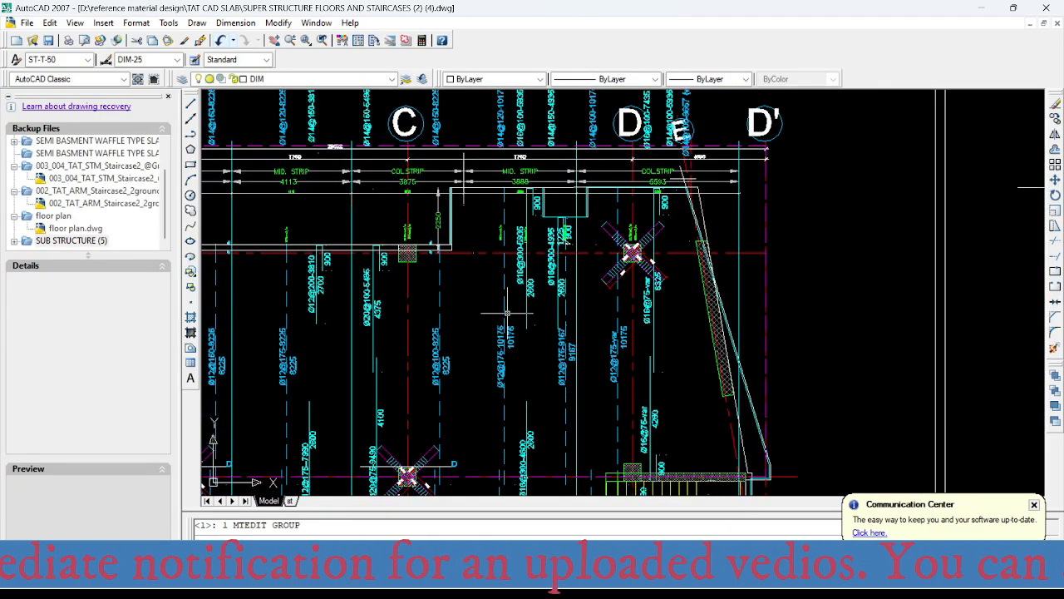
{"action": "scroll", "coordinate": [504, 336], "scroll_direction": "up", "scroll_amount": 2}
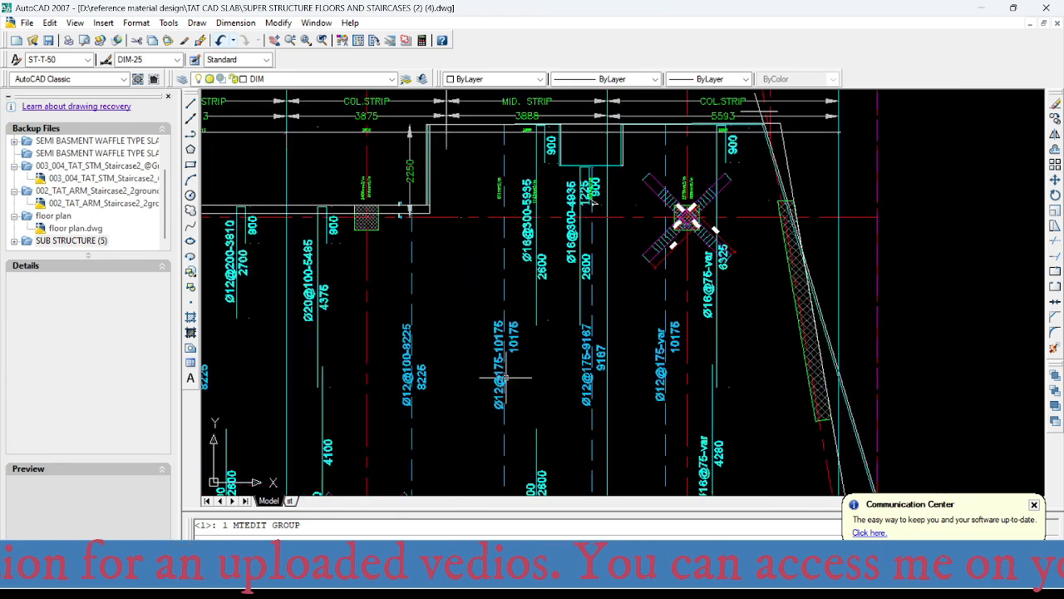
- Switch to SAFE and read the bottom reinforcement intensities along the C–D middle strip from axis 1 down to the slab's lower edge
{"action": "scroll", "coordinate": [505, 379], "scroll_direction": "up", "scroll_amount": 2}
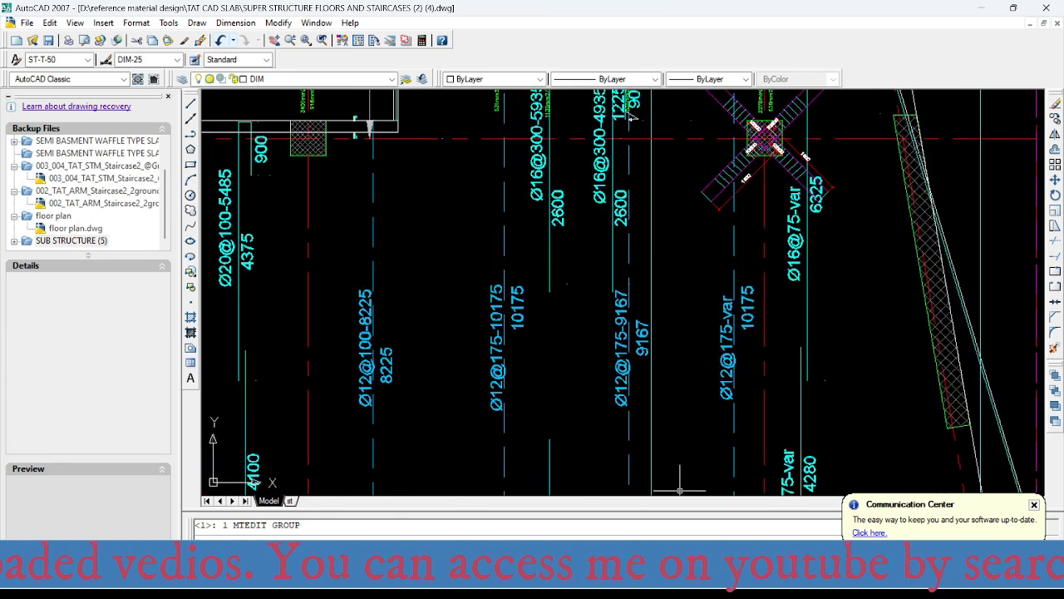
{"action": "left_click", "coordinate": [683, 582]}
{"action": "scroll", "coordinate": [505, 281], "scroll_direction": "down", "scroll_amount": 3}
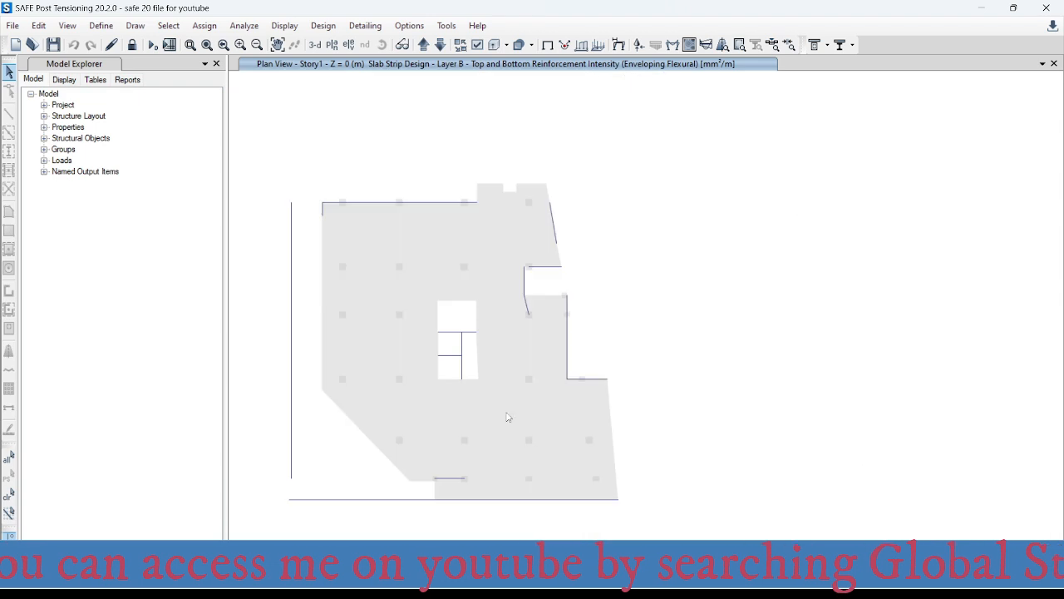
{"action": "scroll", "coordinate": [505, 215], "scroll_direction": "up", "scroll_amount": 3}
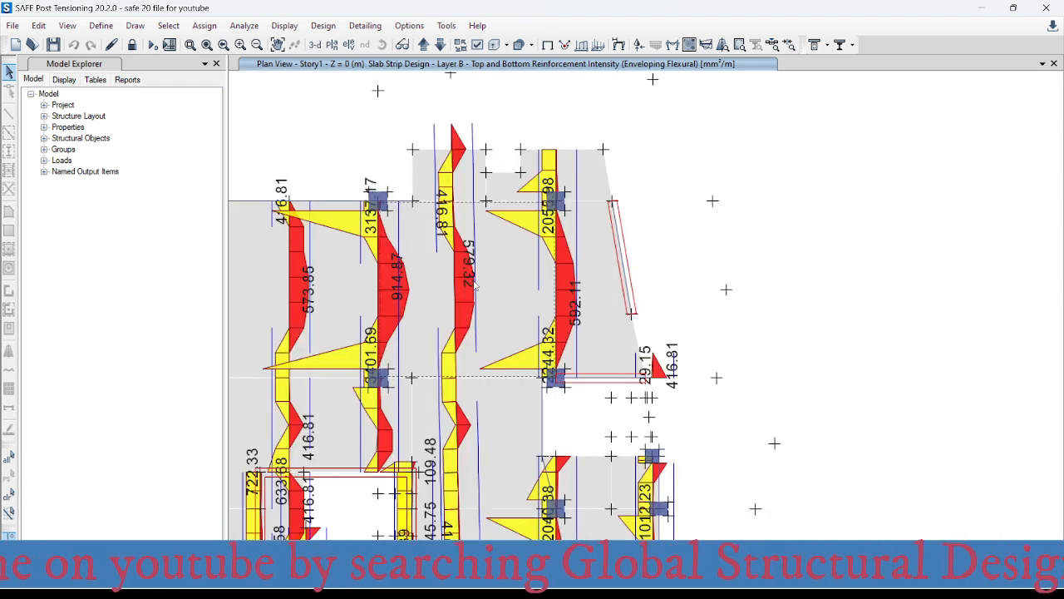
{"action": "middle_click_drag", "start_coordinate": [479, 327], "coordinate": [489, 275]}
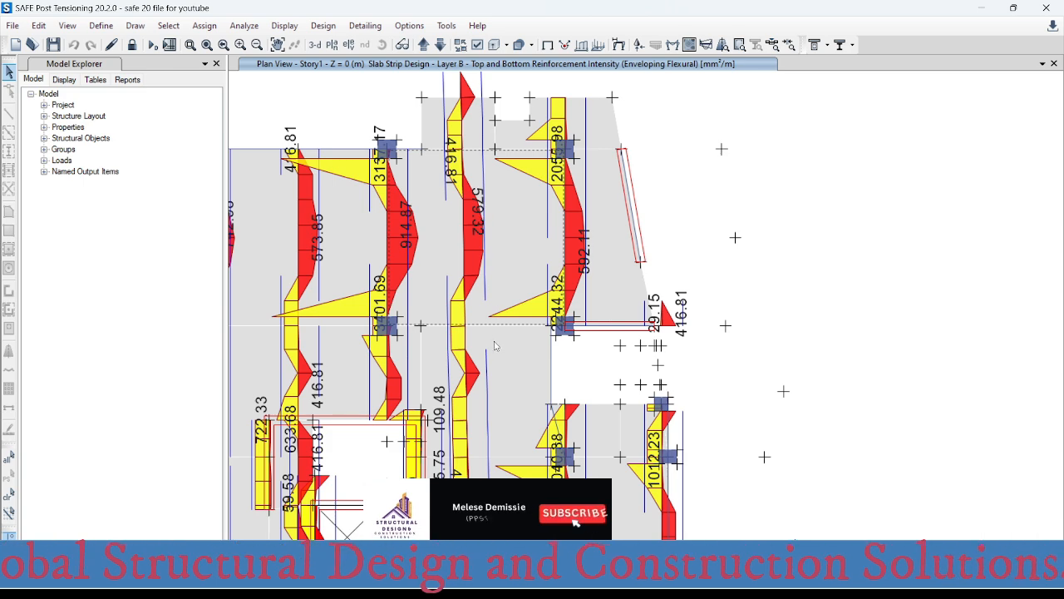
{"action": "middle_click_drag", "start_coordinate": [501, 326], "coordinate": [503, 163]}
{"action": "middle_click_drag", "start_coordinate": [522, 392], "coordinate": [501, 258]}
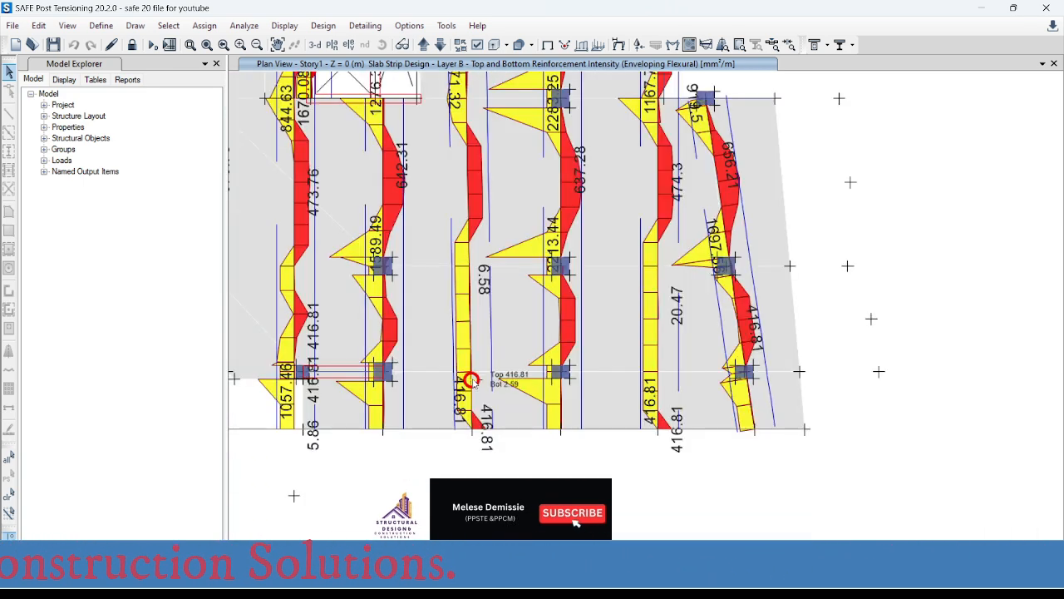
{"action": "scroll", "coordinate": [499, 219], "scroll_direction": "down", "scroll_amount": 3}
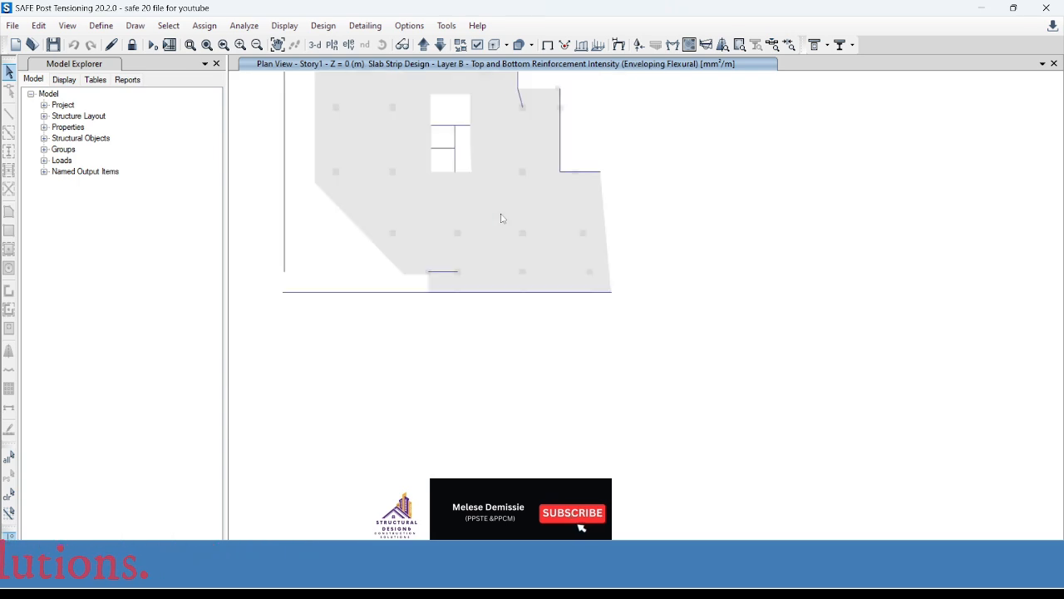
{"action": "scroll", "coordinate": [501, 325], "scroll_direction": "down", "scroll_amount": 1}
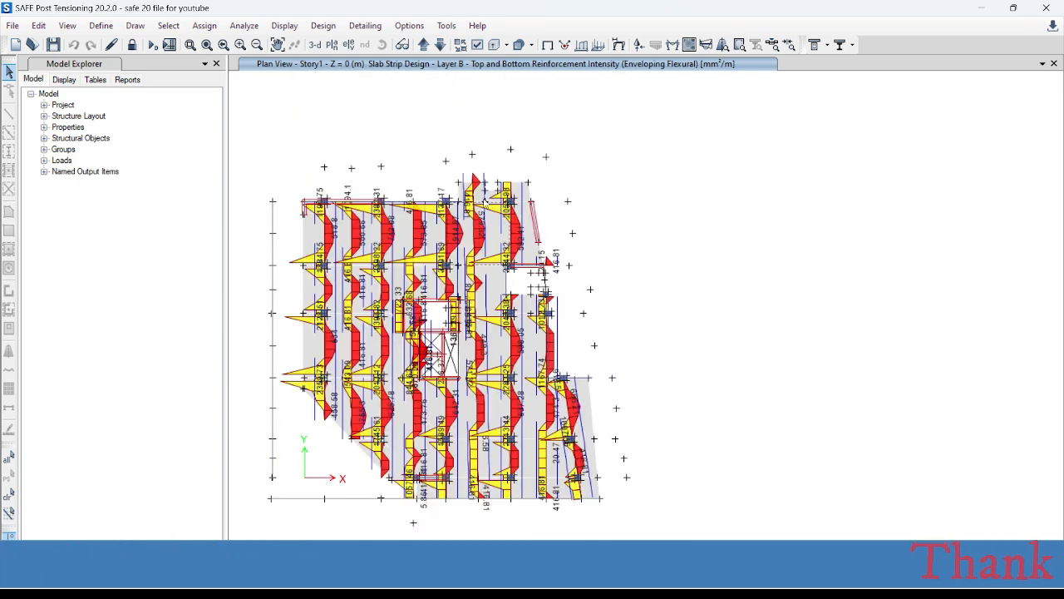
{"action": "scroll", "coordinate": [483, 273], "scroll_direction": "up", "scroll_amount": 3}
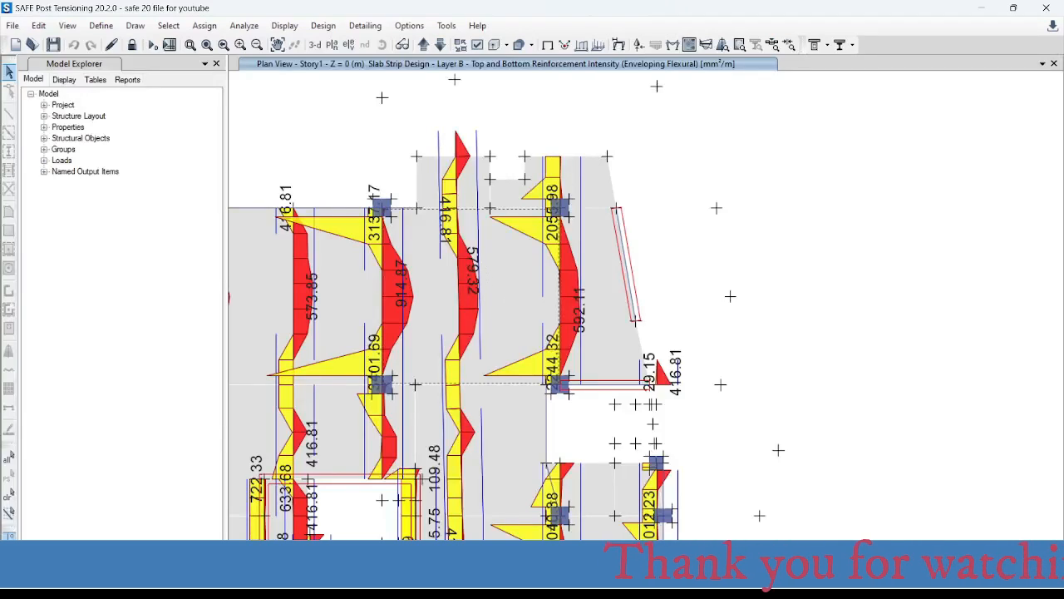
{"action": "scroll", "coordinate": [523, 295], "scroll_direction": "up", "scroll_amount": 3}
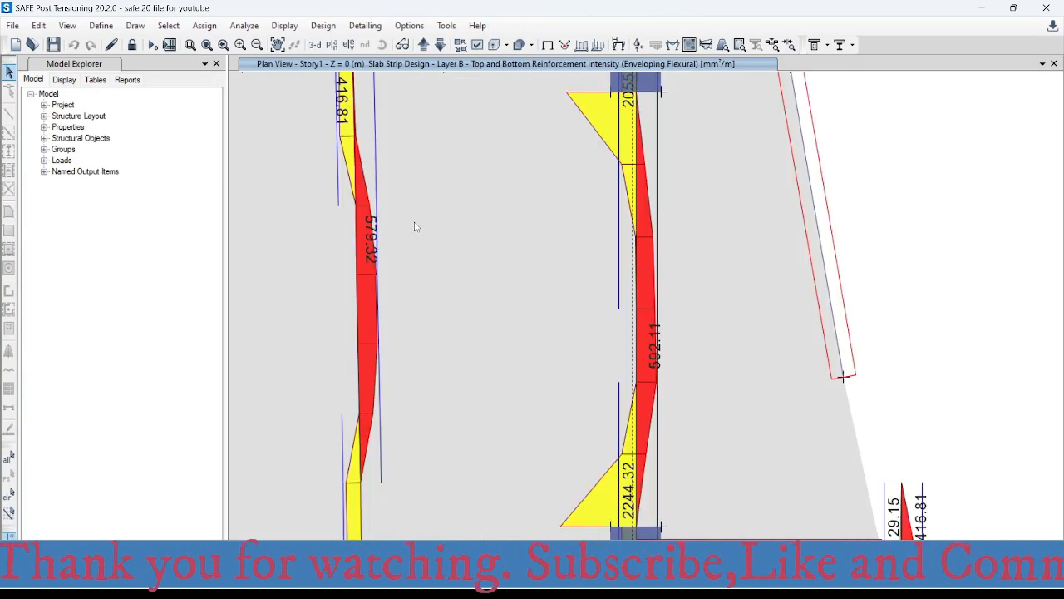
- Switch to the Excel bar spacing sheet and enter 580 mm² as the area for the bars-per-metre table
{"action": "left_click", "coordinate": [706, 517]}
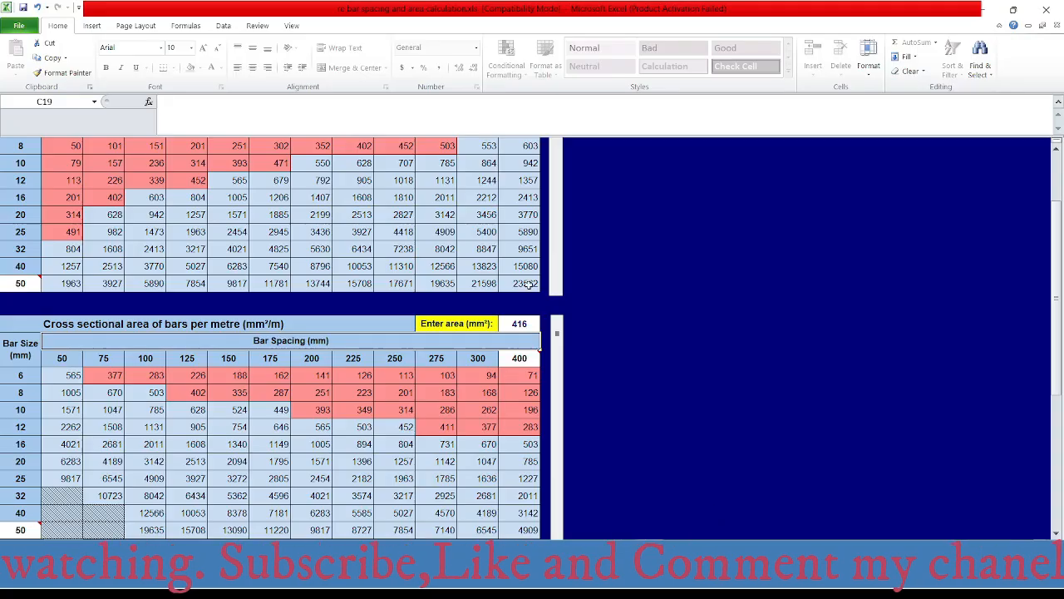
{"action": "left_click", "coordinate": [528, 324]}
{"action": "type", "text": "580"}
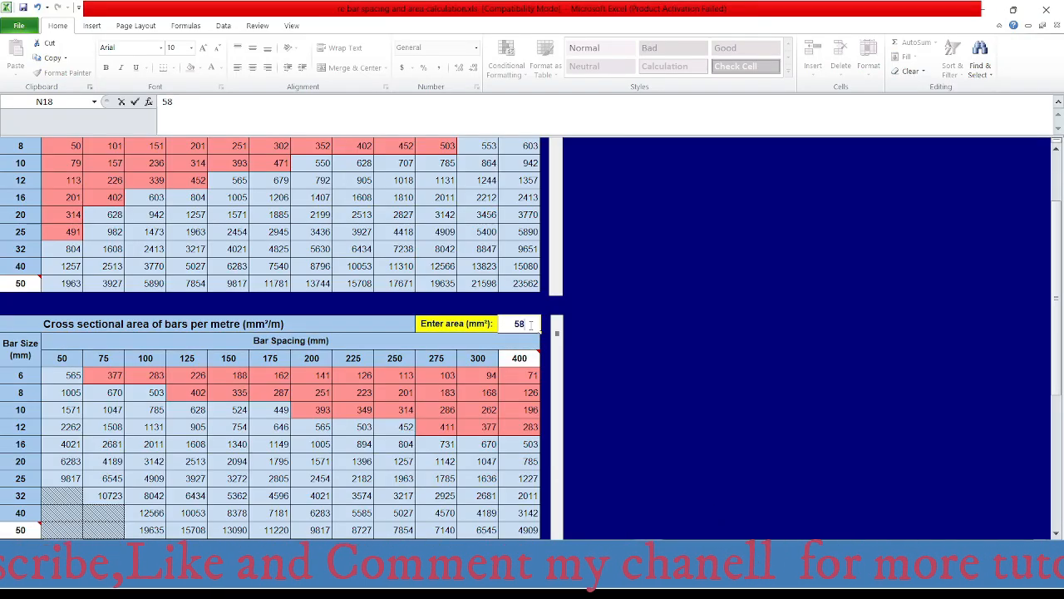
{"action": "key", "text": "Return"}
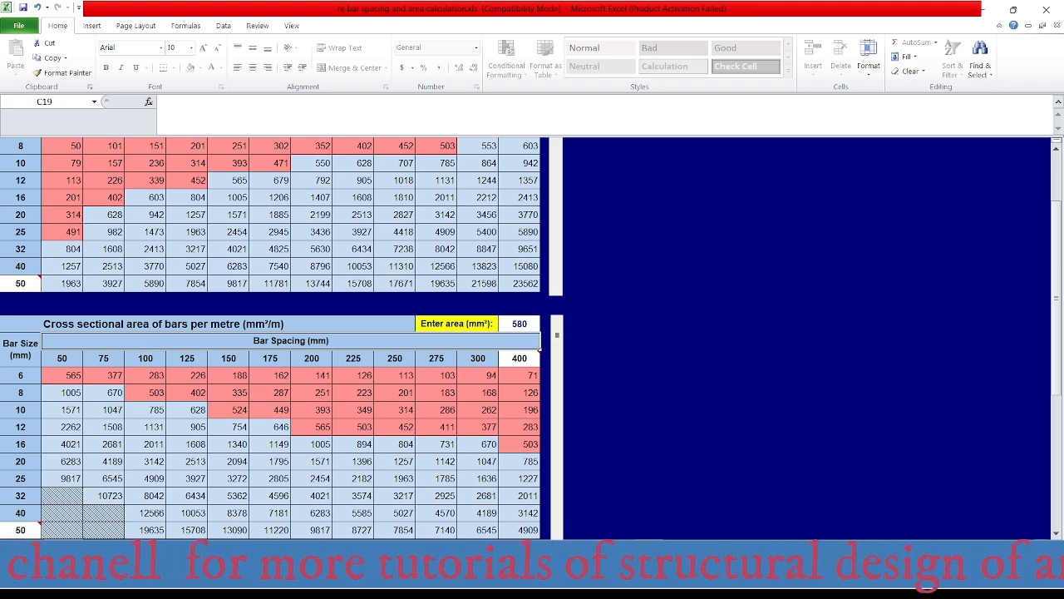
- Switch to AutoCAD and check the Ø12@175-10175 bottom bar label in the C–D middle strip between axes 1 and 2
{"action": "left_click", "coordinate": [746, 498]}
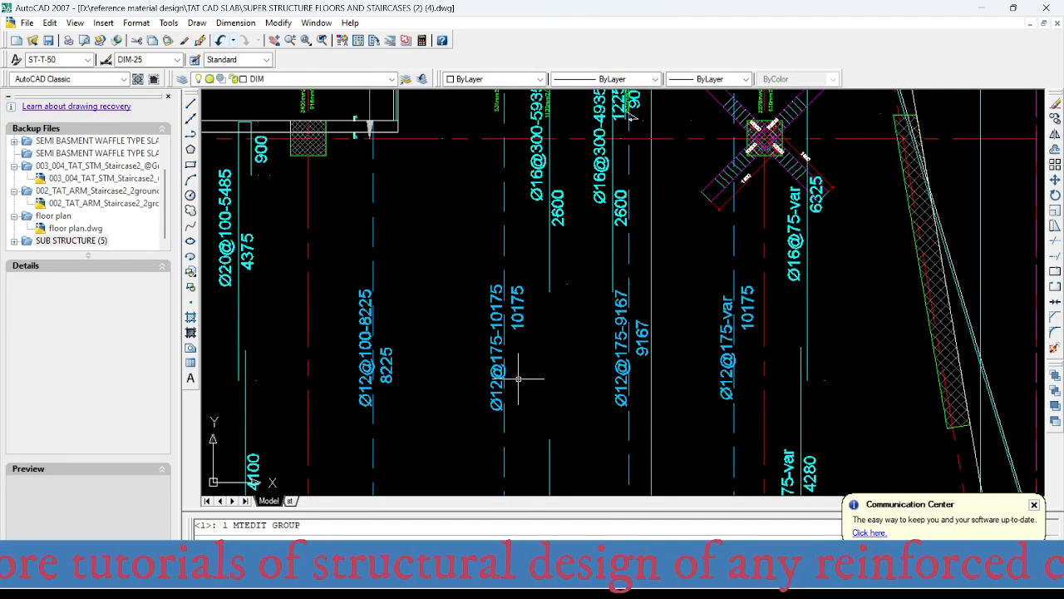
{"action": "scroll", "coordinate": [494, 357], "scroll_direction": "down", "scroll_amount": 5}
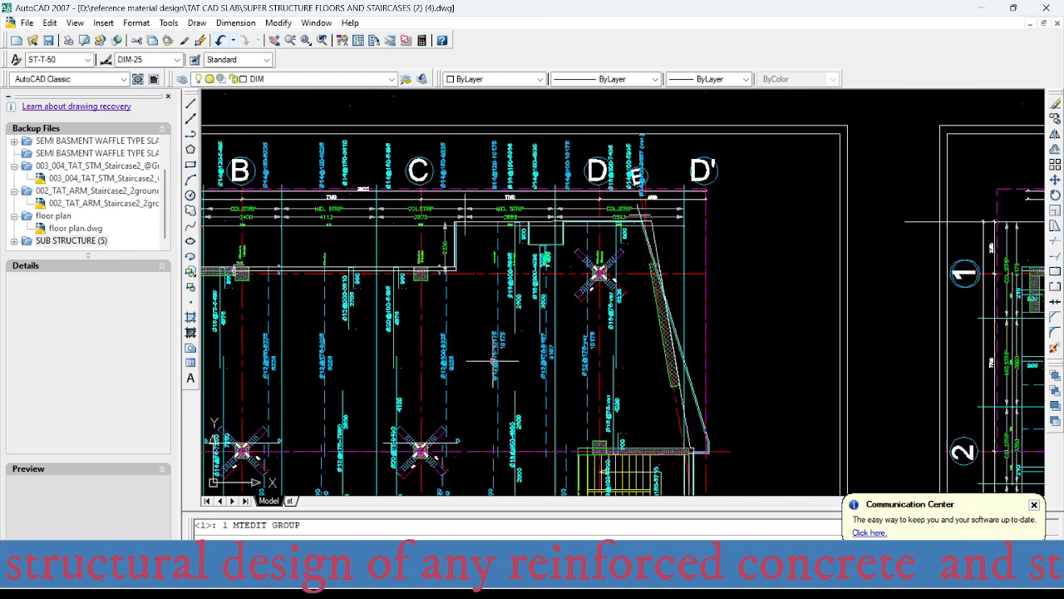
{"action": "scroll", "coordinate": [494, 387], "scroll_direction": "up", "scroll_amount": 7}
{"action": "scroll", "coordinate": [499, 411], "scroll_direction": "up", "scroll_amount": 2}
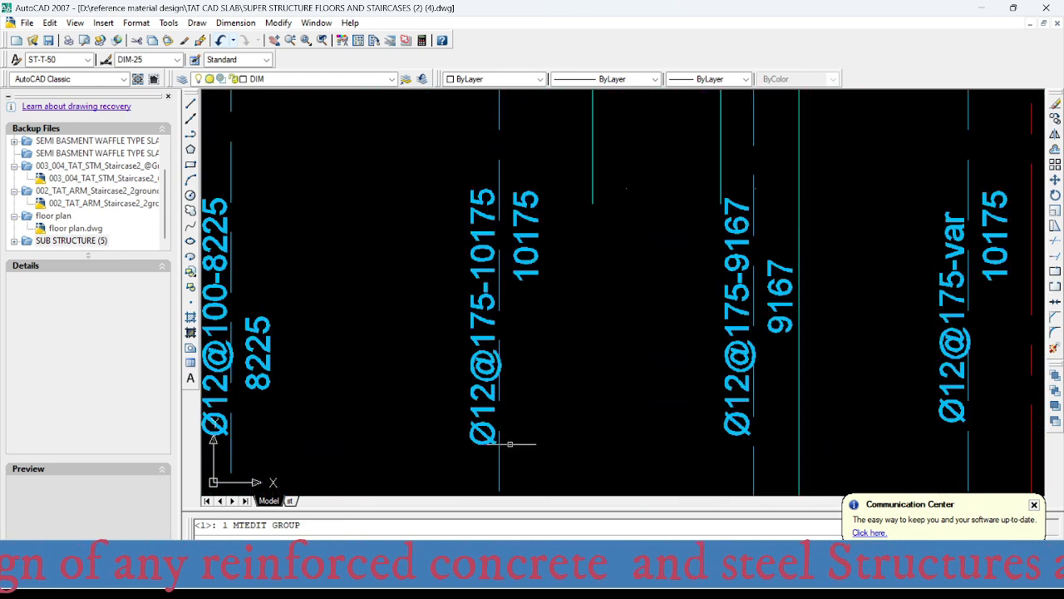
{"action": "middle_click_drag", "start_coordinate": [506, 444], "coordinate": [503, 256]}
{"action": "scroll", "coordinate": [485, 248], "scroll_direction": "down", "scroll_amount": 8}
{"action": "scroll", "coordinate": [484, 248], "scroll_direction": "down", "scroll_amount": 2}
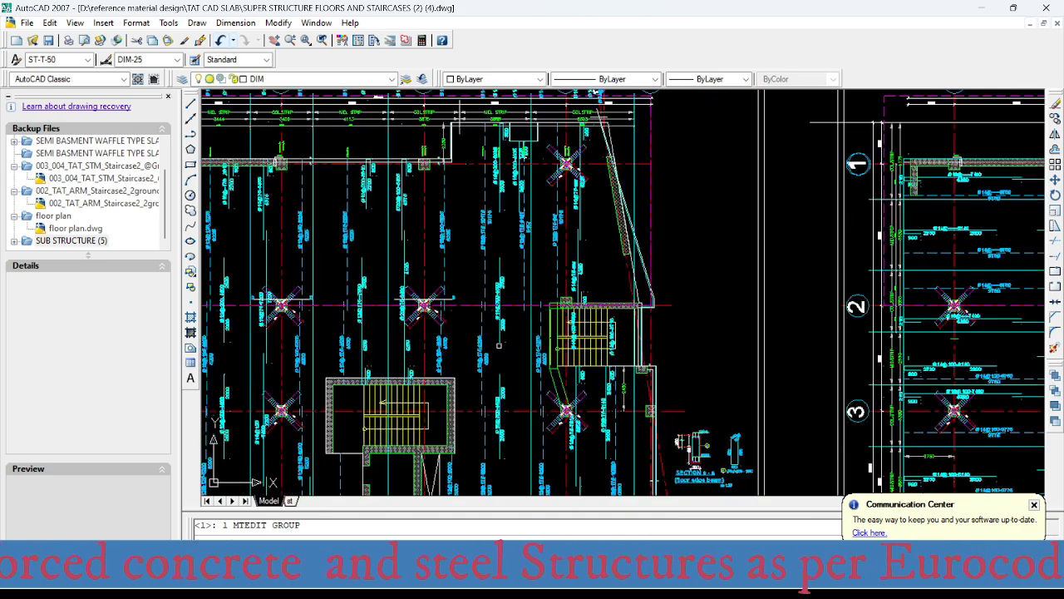
- Check the Ø12@175 bottom bar labels along the C–D middle strip in the spans below axis 2
{"action": "scroll", "coordinate": [458, 368], "scroll_direction": "up", "scroll_amount": 7}
{"action": "scroll", "coordinate": [487, 399], "scroll_direction": "down", "scroll_amount": 6}
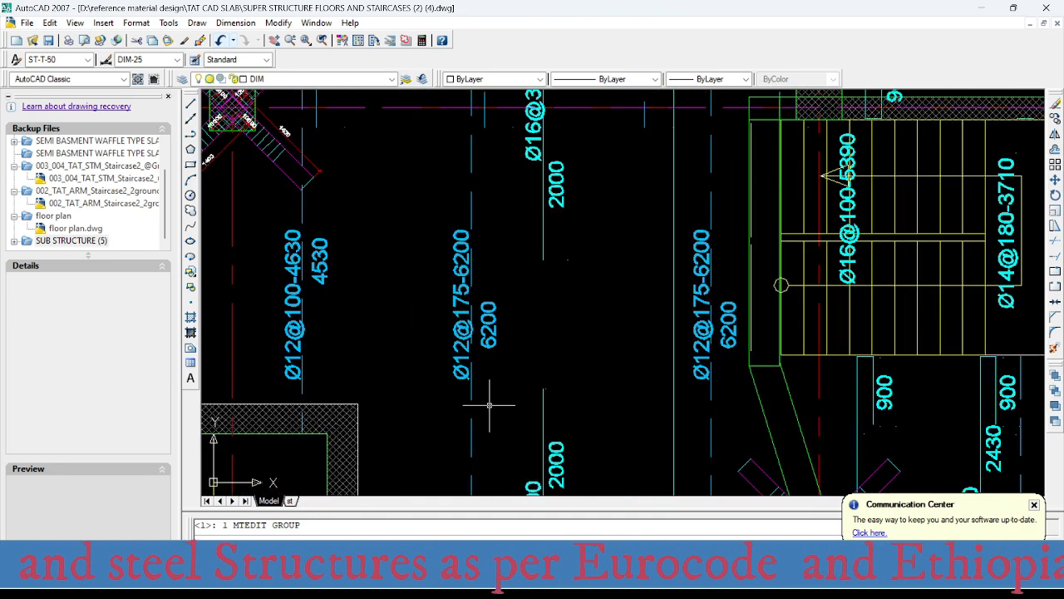
{"action": "scroll", "coordinate": [492, 365], "scroll_direction": "up", "scroll_amount": 7}
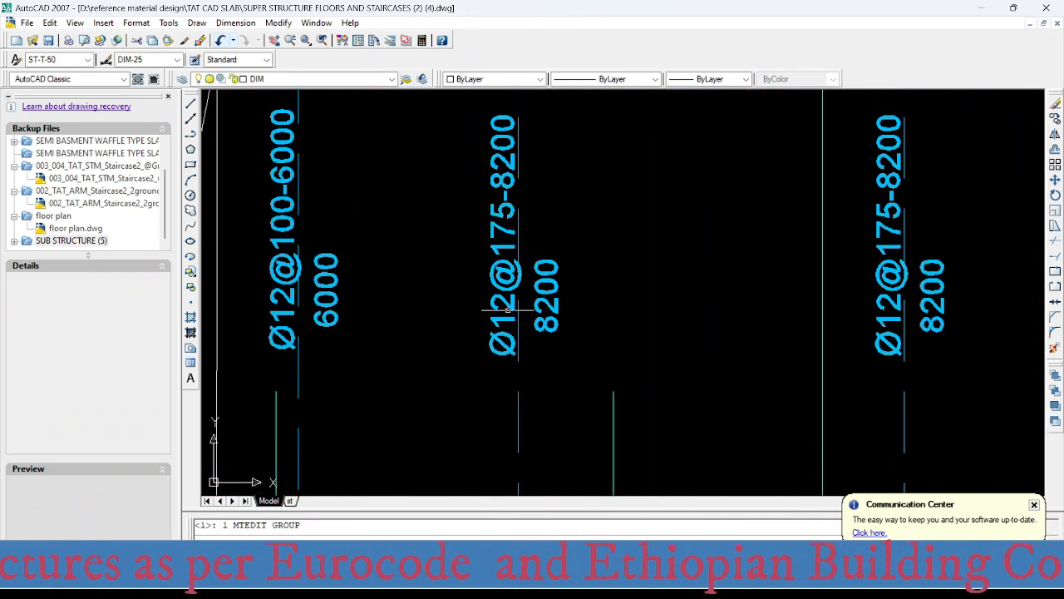
{"action": "scroll", "coordinate": [507, 309], "scroll_direction": "down", "scroll_amount": 6}
{"action": "scroll", "coordinate": [491, 399], "scroll_direction": "up", "scroll_amount": 6}
{"action": "scroll", "coordinate": [482, 349], "scroll_direction": "down", "scroll_amount": 4}
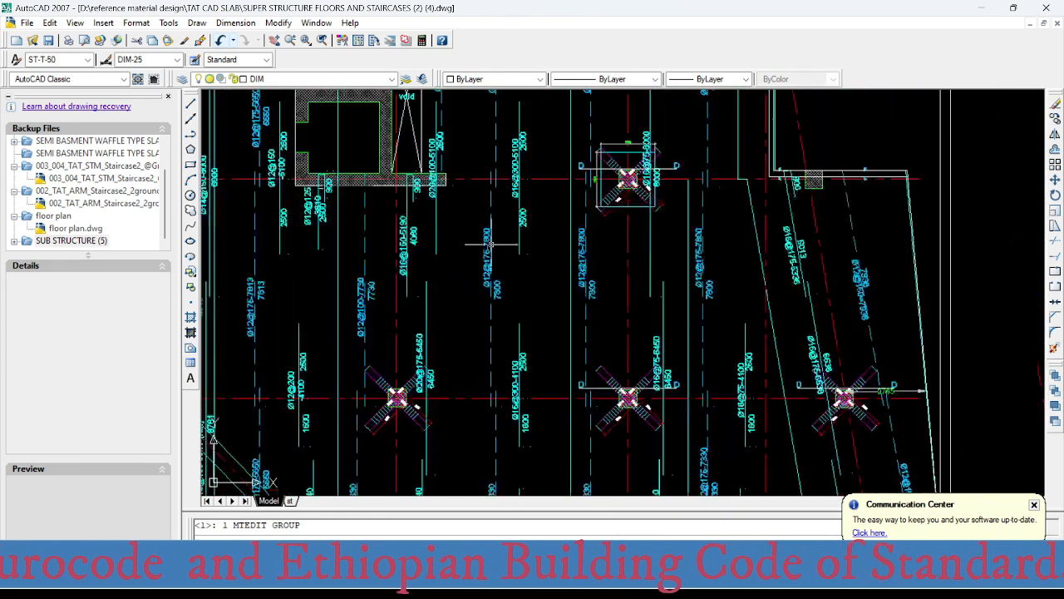
{"action": "scroll", "coordinate": [499, 424], "scroll_direction": "up", "scroll_amount": 5}
{"action": "scroll", "coordinate": [499, 424], "scroll_direction": "down", "scroll_amount": 6}
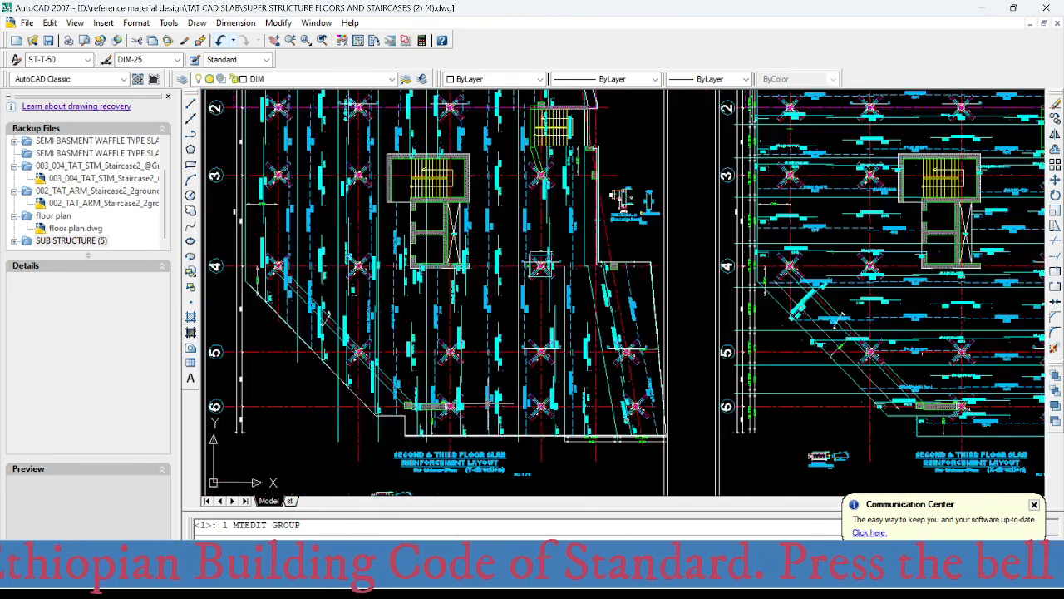
- Return to axis 1 and examine the C–D middle strip's Ø16@300-4935 top and Ø12@175-9167 bottom bars below the slab edge notch
{"action": "scroll", "coordinate": [490, 239], "scroll_direction": "up", "scroll_amount": 2}
{"action": "scroll", "coordinate": [487, 249], "scroll_direction": "up", "scroll_amount": 4}
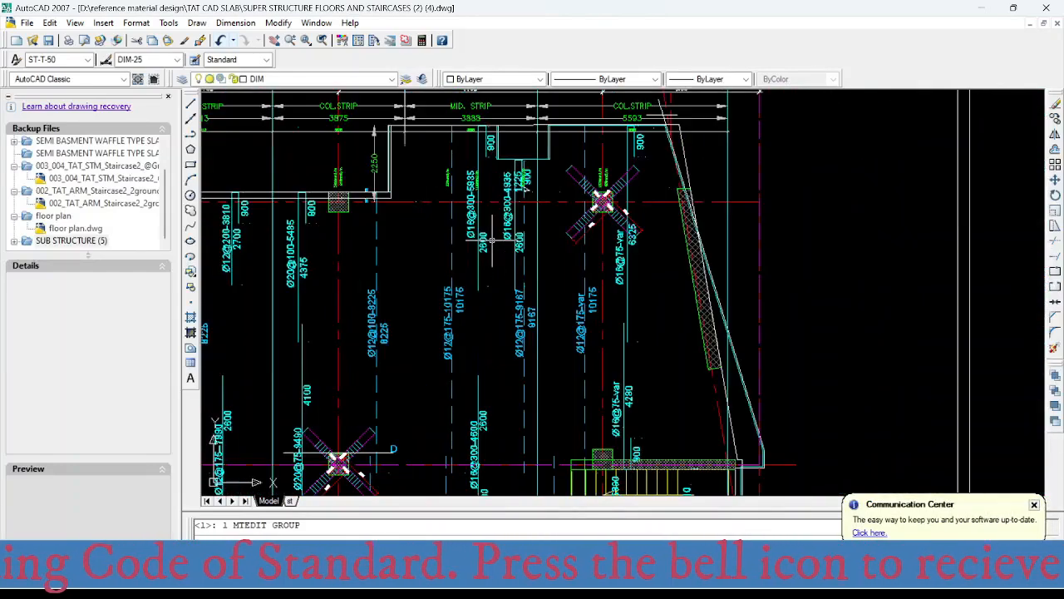
{"action": "middle_click_drag", "start_coordinate": [487, 252], "coordinate": [445, 343]}
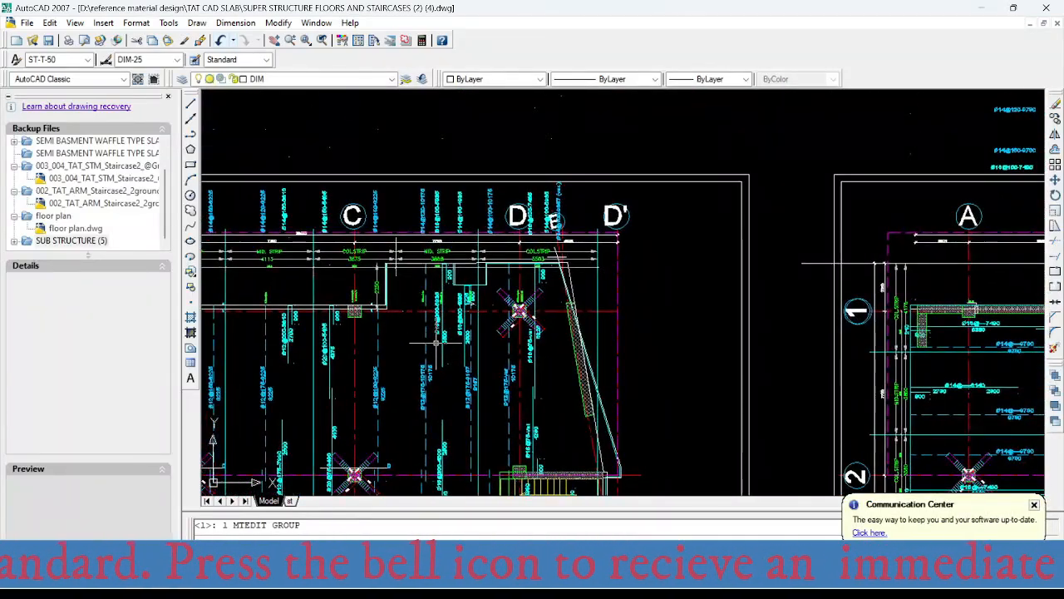
{"action": "scroll", "coordinate": [434, 318], "scroll_direction": "up", "scroll_amount": 1}
{"action": "mouse_move", "coordinate": [435, 335]}
{"action": "middle_mouse_down"}
{"action": "mouse_move", "coordinate": [384, 320]}
{"action": "mouse_move", "coordinate": [464, 193]}
{"action": "middle_mouse_up"}
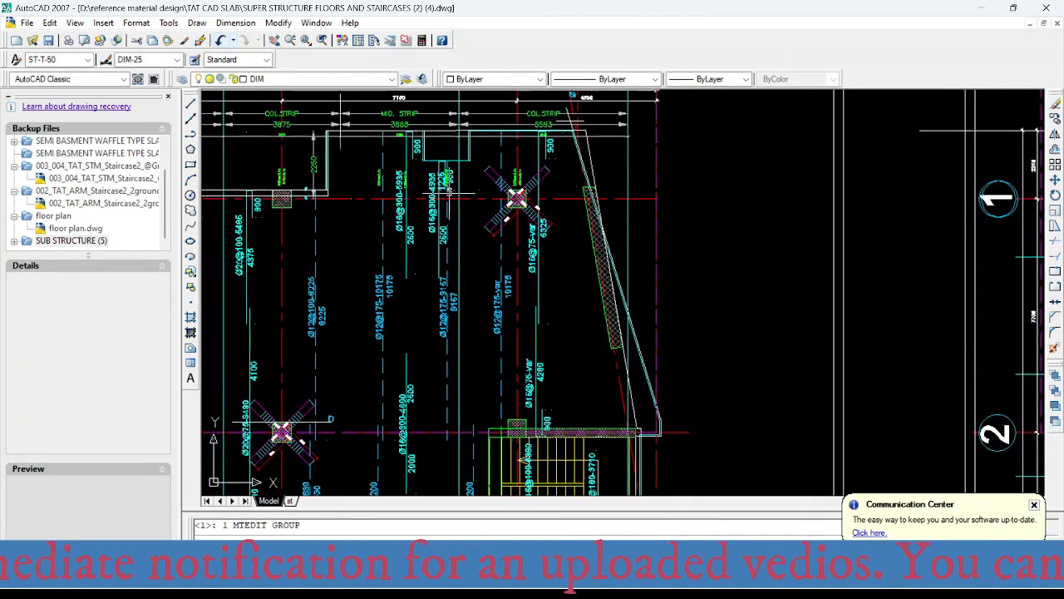
{"action": "scroll", "coordinate": [449, 191], "scroll_direction": "up", "scroll_amount": 3}
{"action": "middle_click_drag", "start_coordinate": [447, 231], "coordinate": [463, 251]}
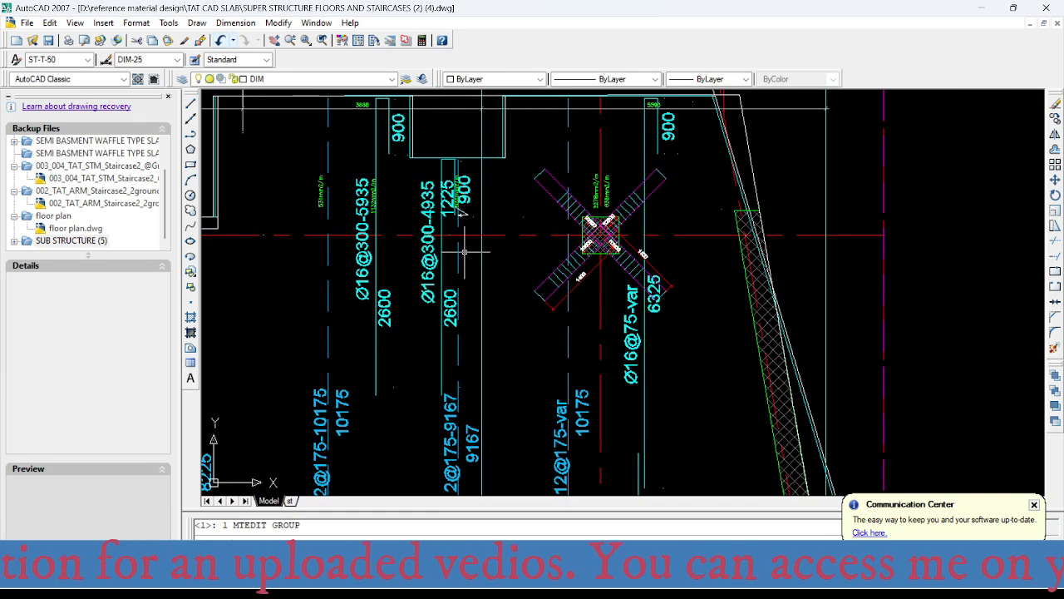
{"action": "scroll", "coordinate": [402, 238], "scroll_direction": "down", "scroll_amount": 3}
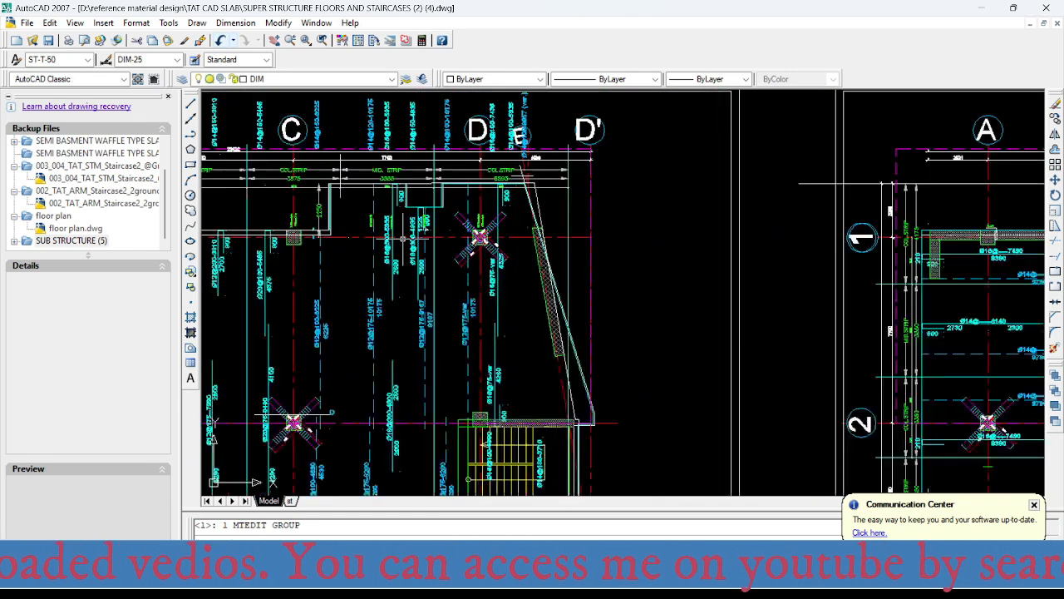
{"action": "scroll", "coordinate": [402, 238], "scroll_direction": "up", "scroll_amount": 2}
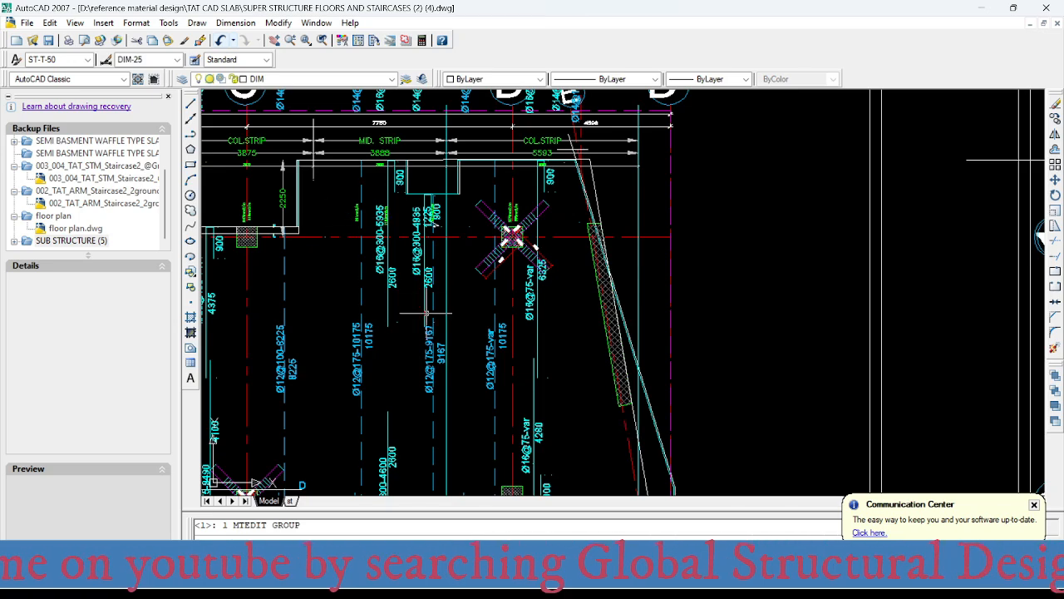
{"action": "scroll", "coordinate": [425, 313], "scroll_direction": "up", "scroll_amount": 3}
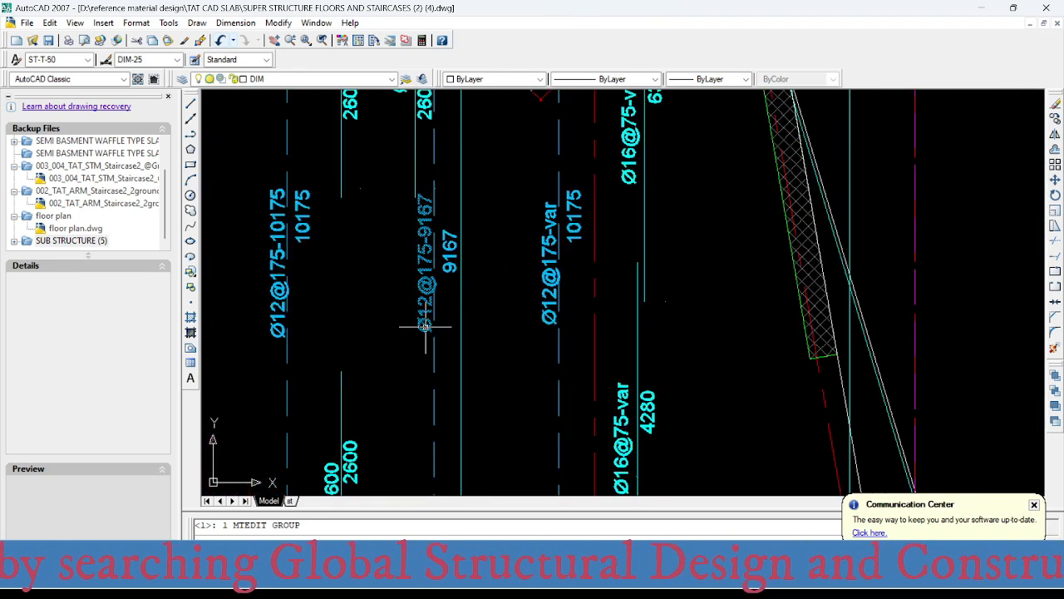
{"action": "scroll", "coordinate": [426, 323], "scroll_direction": "down", "scroll_amount": 5}
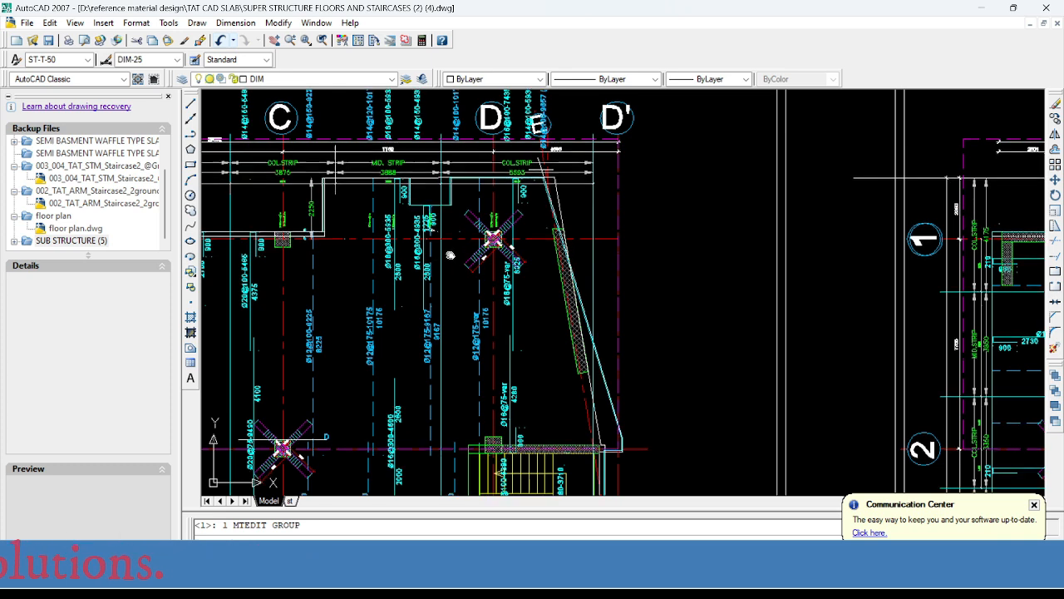
- Select the boundary line between the C–D middle strip and the axis D column strip to identify the strip limits
{"action": "middle_click_drag", "start_coordinate": [445, 261], "coordinate": [445, 235]}
{"action": "left_click", "coordinate": [442, 237]}
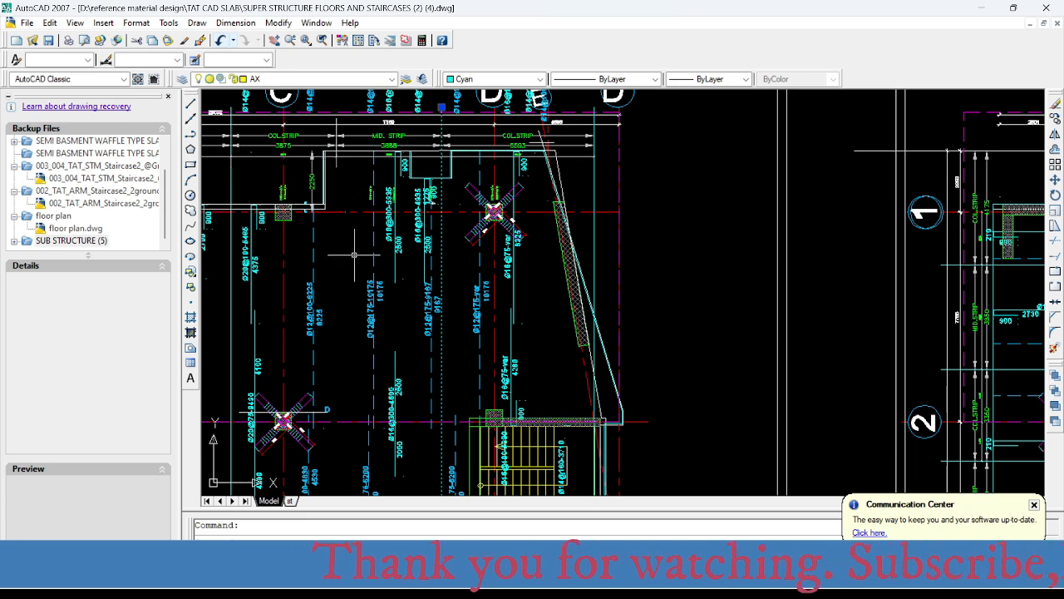
{"action": "middle_click_drag", "start_coordinate": [437, 220], "coordinate": [427, 276]}
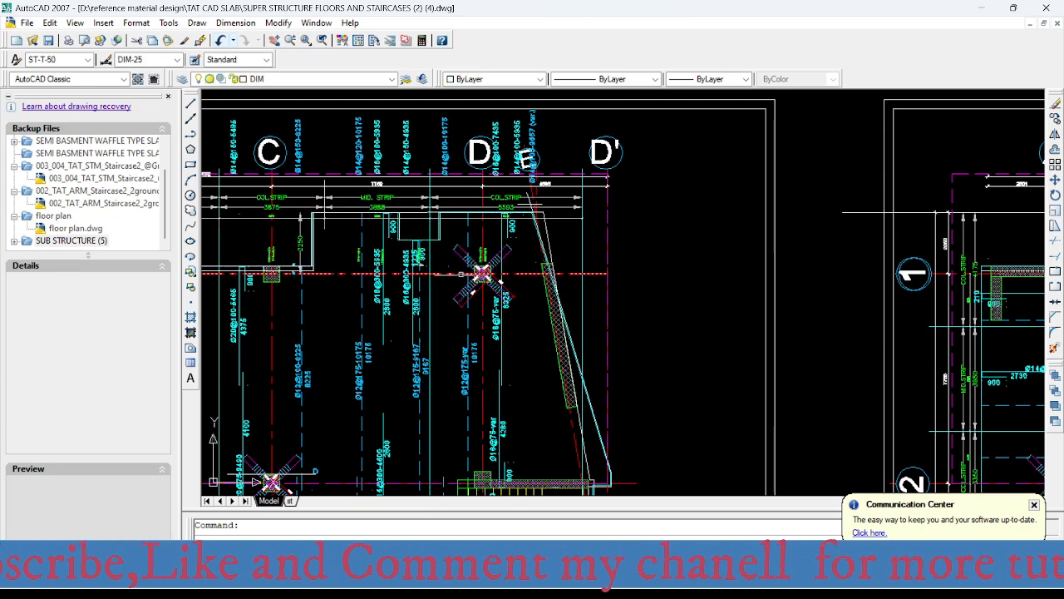
- Examine the column strip's bar labels along axis D between axes 1 and 2
{"action": "scroll", "coordinate": [482, 275], "scroll_direction": "up", "scroll_amount": 2}
{"action": "mouse_move", "coordinate": [494, 278]}
{"action": "middle_mouse_down"}
{"action": "mouse_move", "coordinate": [446, 268]}
{"action": "mouse_move", "coordinate": [358, 287]}
{"action": "mouse_move", "coordinate": [418, 245]}
{"action": "mouse_move", "coordinate": [448, 242]}
{"action": "mouse_move", "coordinate": [421, 243]}
{"action": "mouse_move", "coordinate": [412, 266]}
{"action": "mouse_move", "coordinate": [401, 246]}
{"action": "middle_mouse_up"}
{"action": "scroll", "coordinate": [381, 257], "scroll_direction": "up", "scroll_amount": 3}
{"action": "scroll", "coordinate": [414, 247], "scroll_direction": "down", "scroll_amount": 4}
{"action": "scroll", "coordinate": [400, 245], "scroll_direction": "down", "scroll_amount": 3}
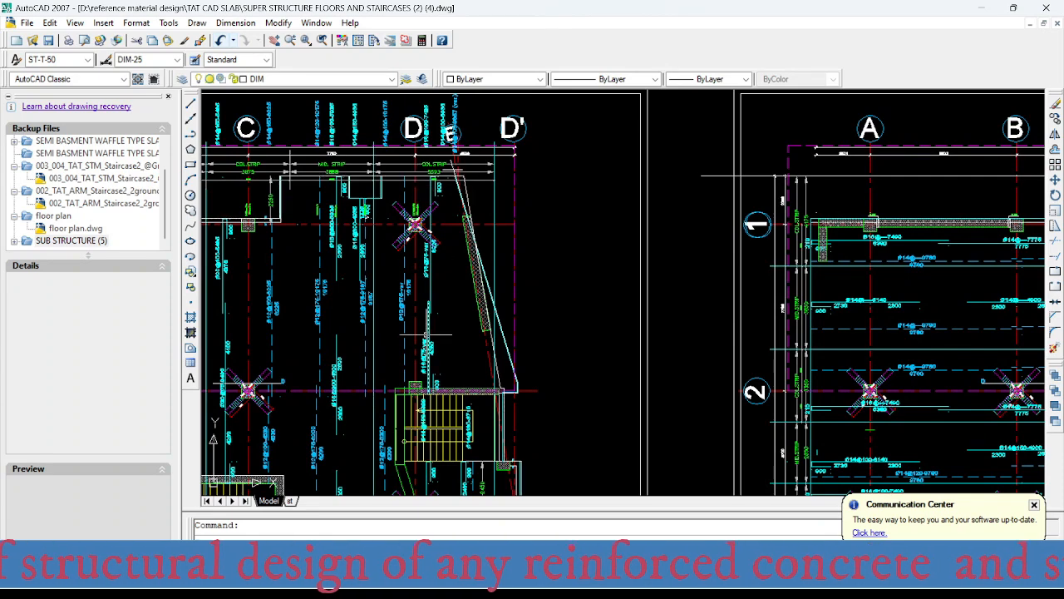
{"action": "middle_click_drag", "start_coordinate": [420, 202], "coordinate": [431, 177]}
{"action": "scroll", "coordinate": [431, 176], "scroll_direction": "up", "scroll_amount": 4}
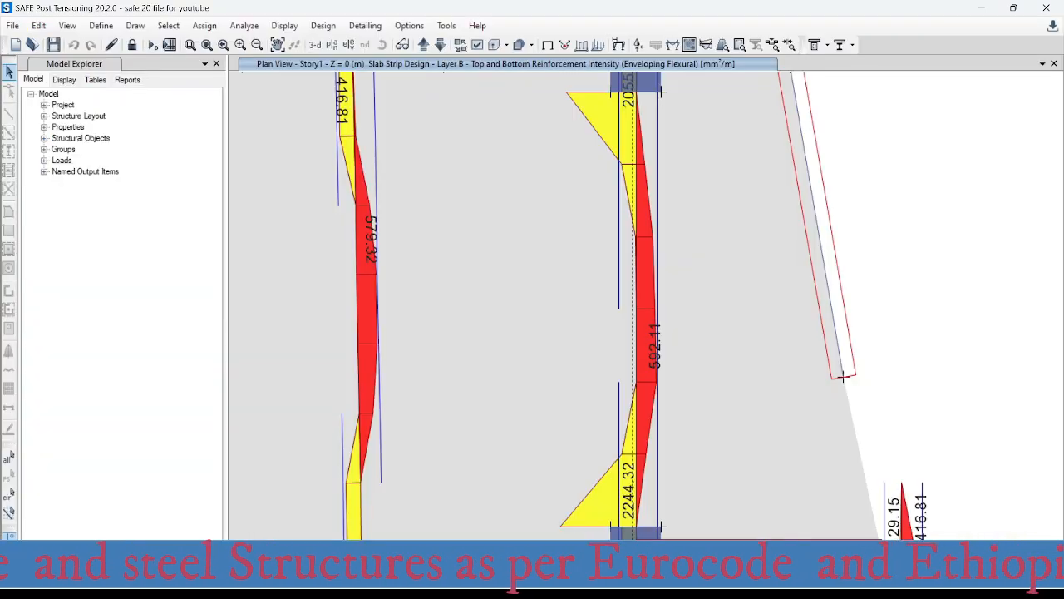
- Switch to SAFE and read the column strip's top reinforcement intensity at the column on axes D and 1
{"action": "scroll", "coordinate": [572, 321], "scroll_direction": "down", "scroll_amount": 3}
{"action": "scroll", "coordinate": [572, 320], "scroll_direction": "up", "scroll_amount": 3}
{"action": "middle_click_drag", "start_coordinate": [582, 323], "coordinate": [464, 254]}
{"action": "mouse_move", "coordinate": [458, 271]}
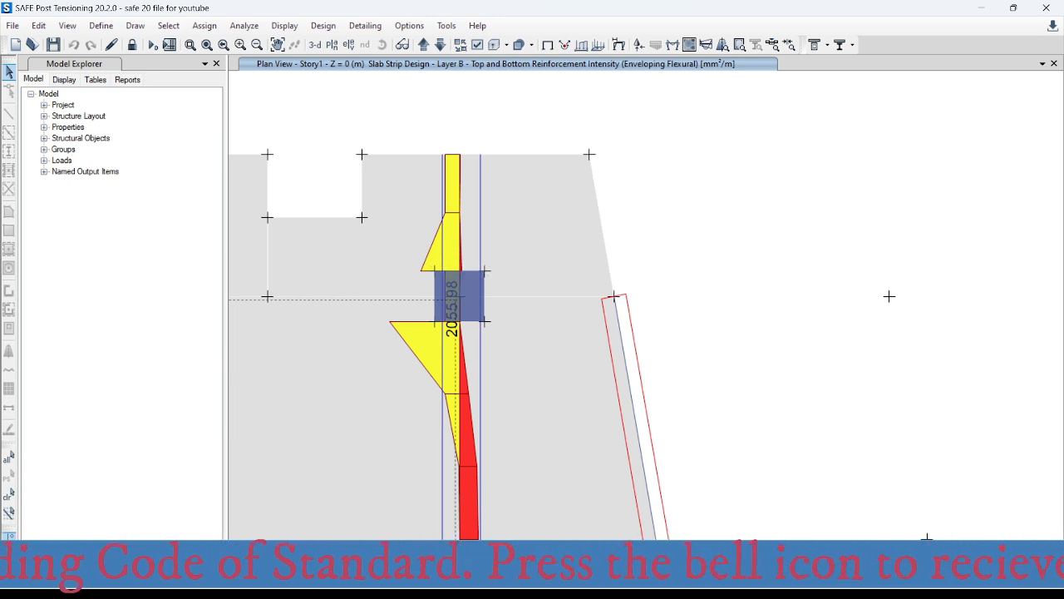
- Switch to AutoCAD and check the Ø16@75-var top bar label in the column strip at axes D and 1
{"action": "mouse_move", "coordinate": [655, 576]}
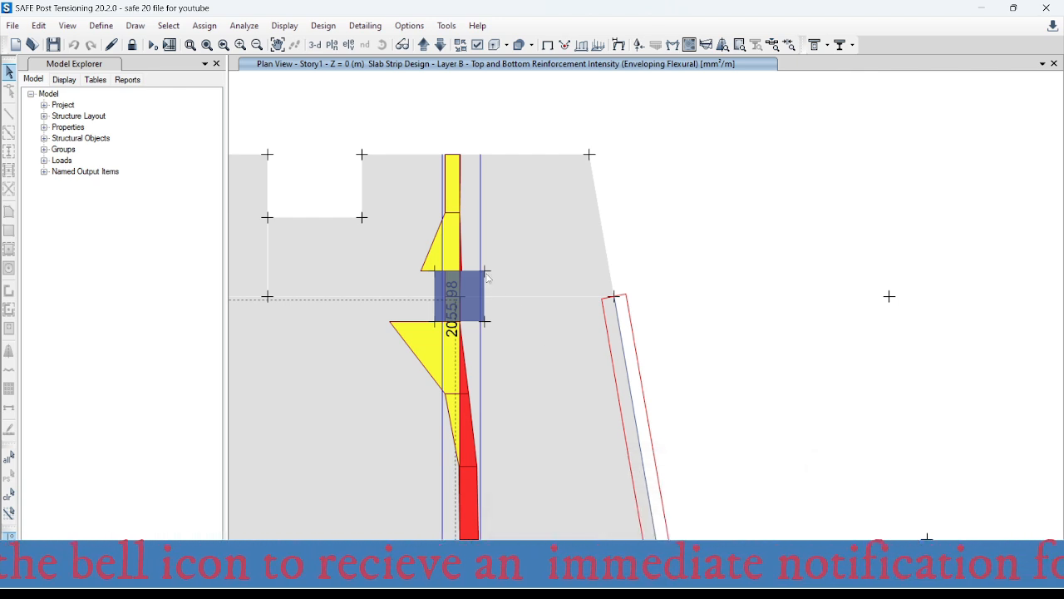
{"action": "left_click", "coordinate": [710, 576]}
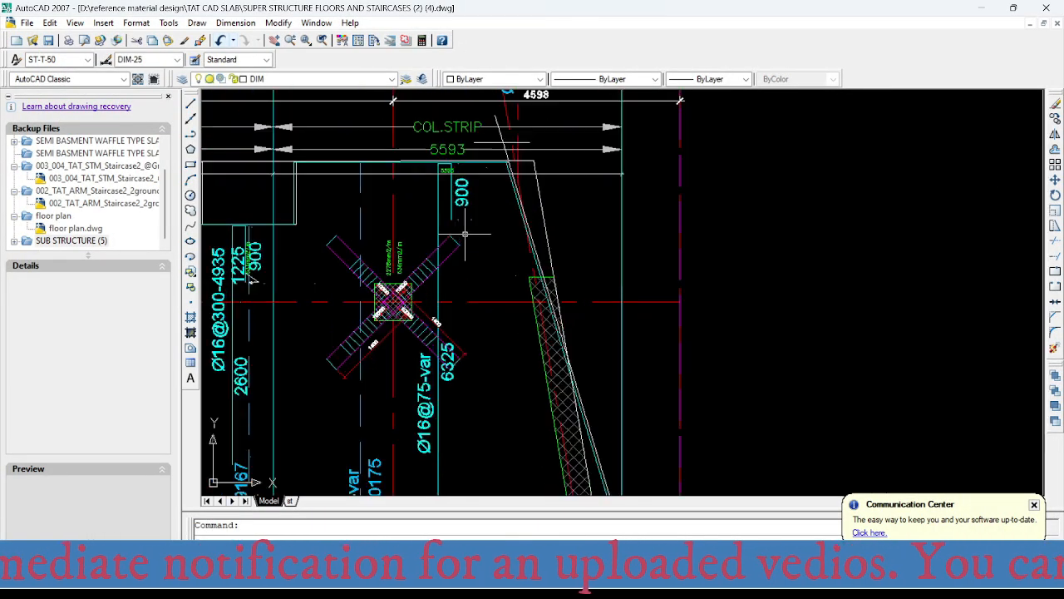
{"action": "scroll", "coordinate": [454, 241], "scroll_direction": "up", "scroll_amount": 2}
{"action": "mouse_move", "coordinate": [433, 432]}
{"action": "middle_mouse_down"}
{"action": "mouse_move", "coordinate": [478, 340]}
{"action": "mouse_move", "coordinate": [544, 350]}
{"action": "mouse_move", "coordinate": [537, 392]}
{"action": "mouse_move", "coordinate": [520, 352]}
{"action": "middle_mouse_up"}
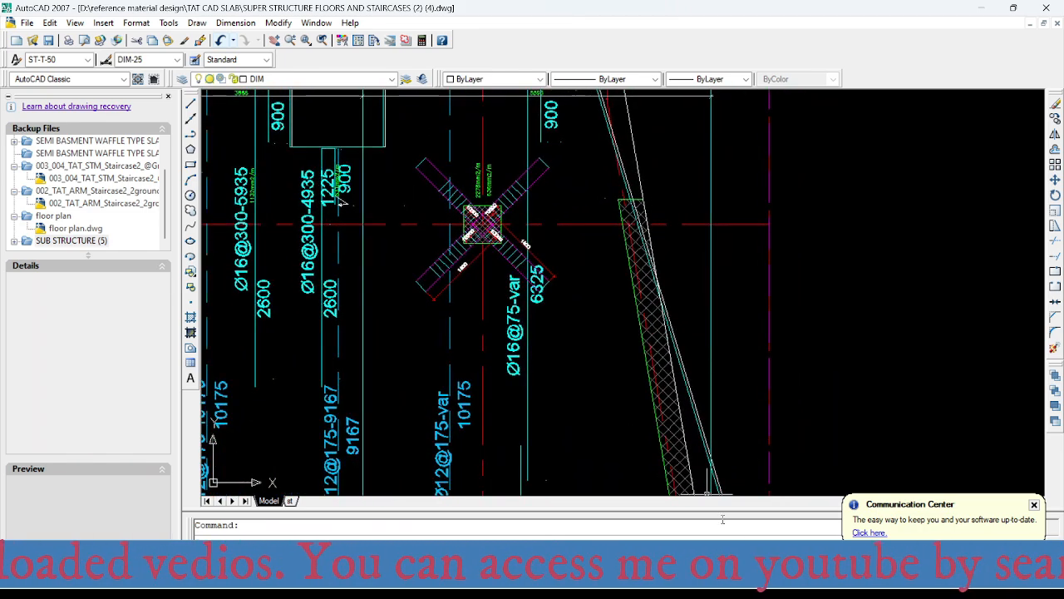
- Switch to SAFE and read the axis D column strip's top reinforcement intensity at the axis 1 column face
{"action": "middle_click_drag", "start_coordinate": [536, 240], "coordinate": [525, 303]}
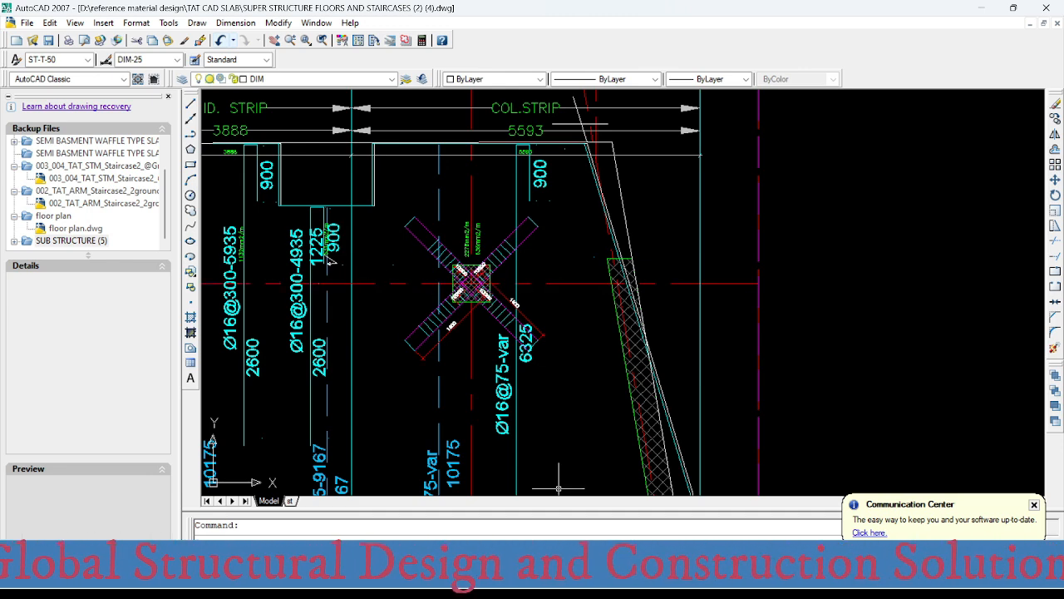
{"action": "key", "text": "alt+Tab"}
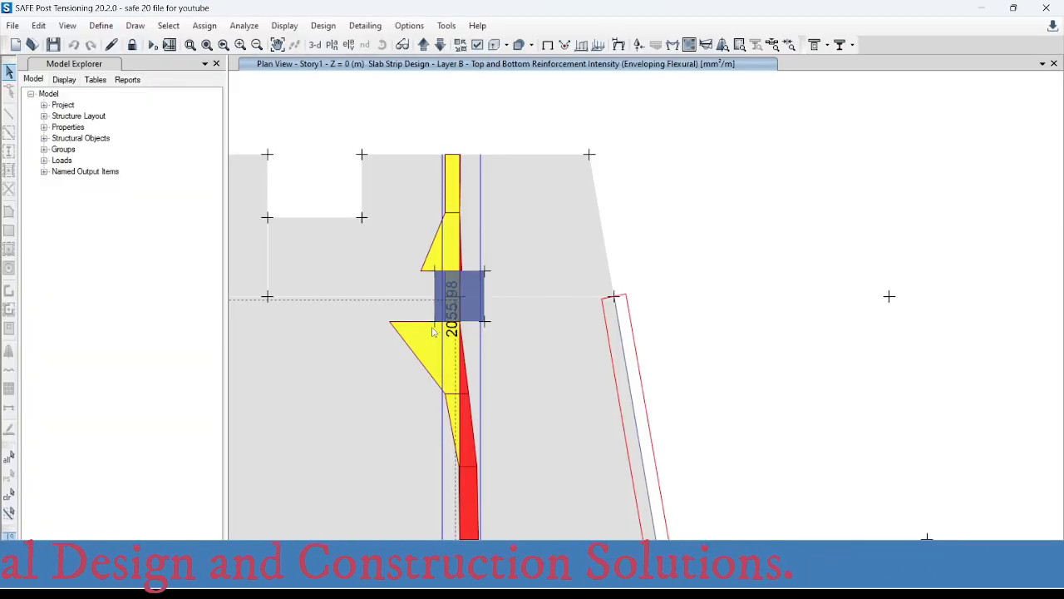
{"action": "mouse_move", "coordinate": [458, 322]}
{"action": "scroll", "coordinate": [458, 321], "scroll_direction": "up", "scroll_amount": 5}
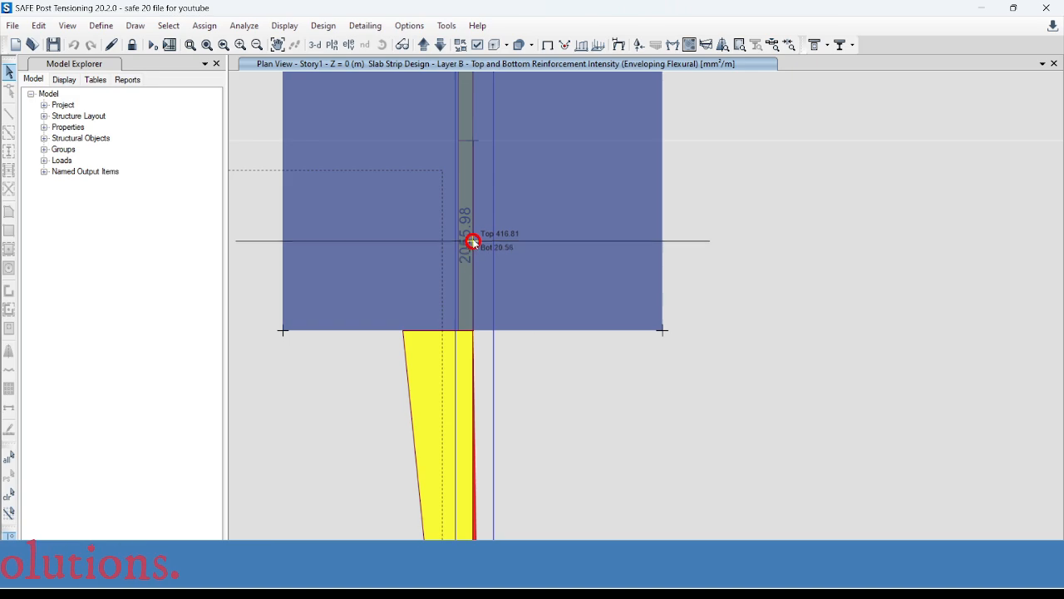
- Switch to the Excel rebar spacing workbook and set the required area in the bars-per-metre table to 2055 mm²
{"action": "left_click", "coordinate": [724, 528]}
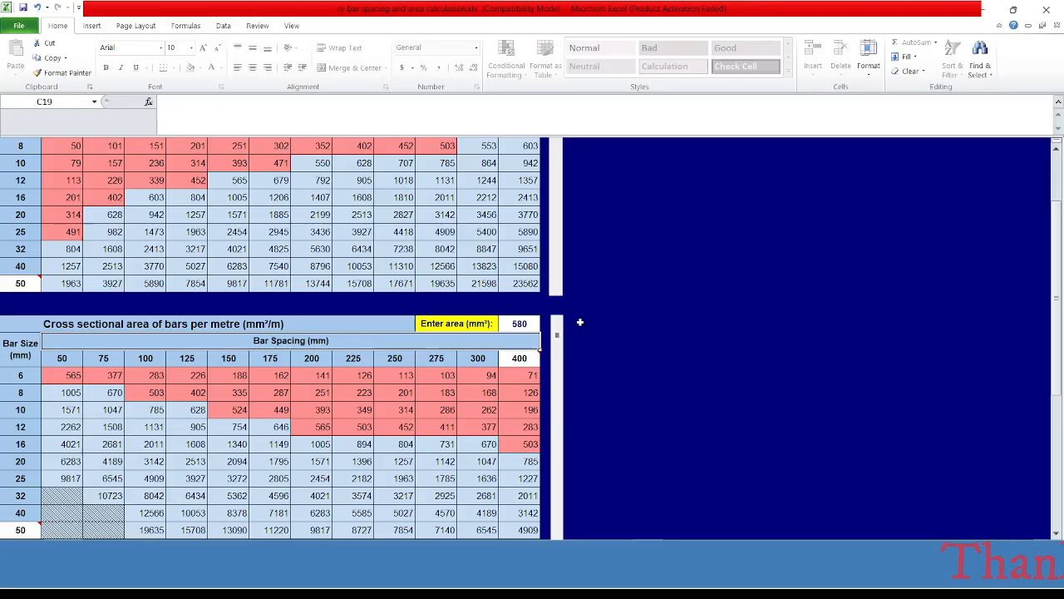
{"action": "left_click", "coordinate": [519, 324]}
{"action": "type", "text": "2"}
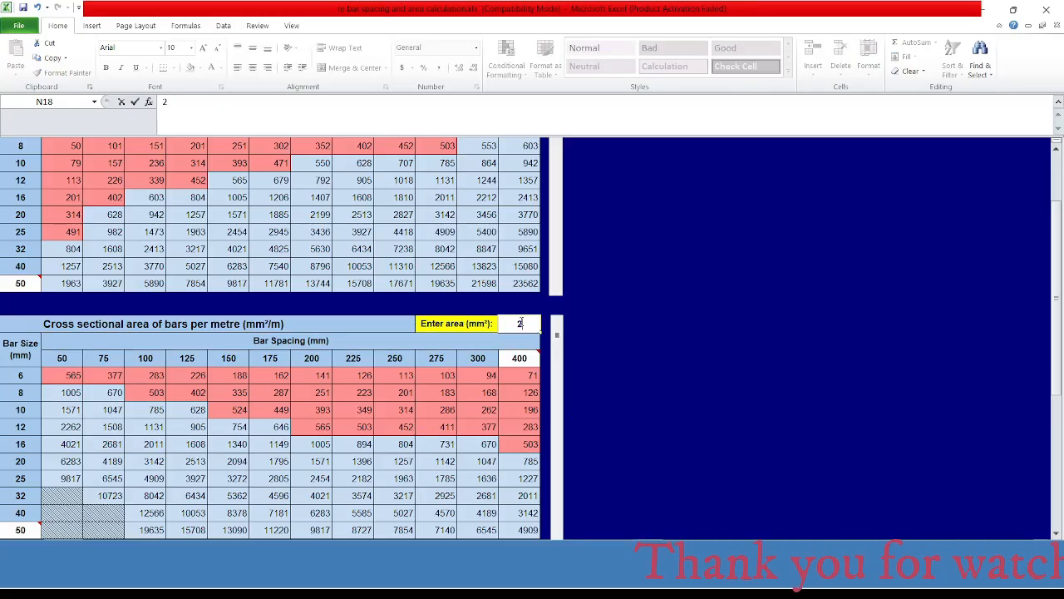
{"action": "type", "text": "055"}
{"action": "key", "text": "Return"}
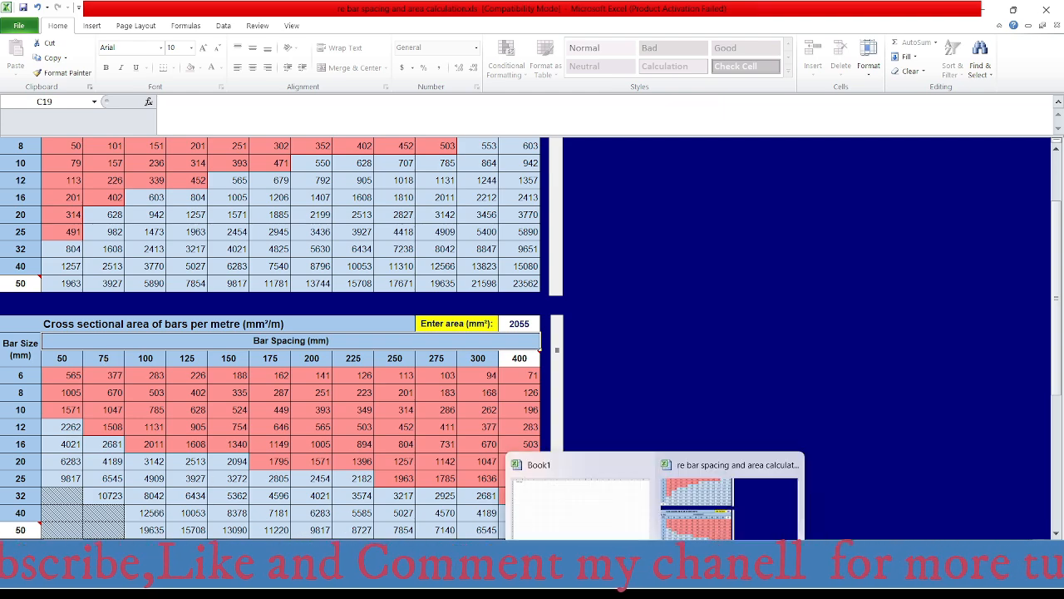
- Switch to AutoCAD and check the column strip's top bar labels along axis D at axes 1 and 2
{"action": "left_click", "coordinate": [620, 579]}
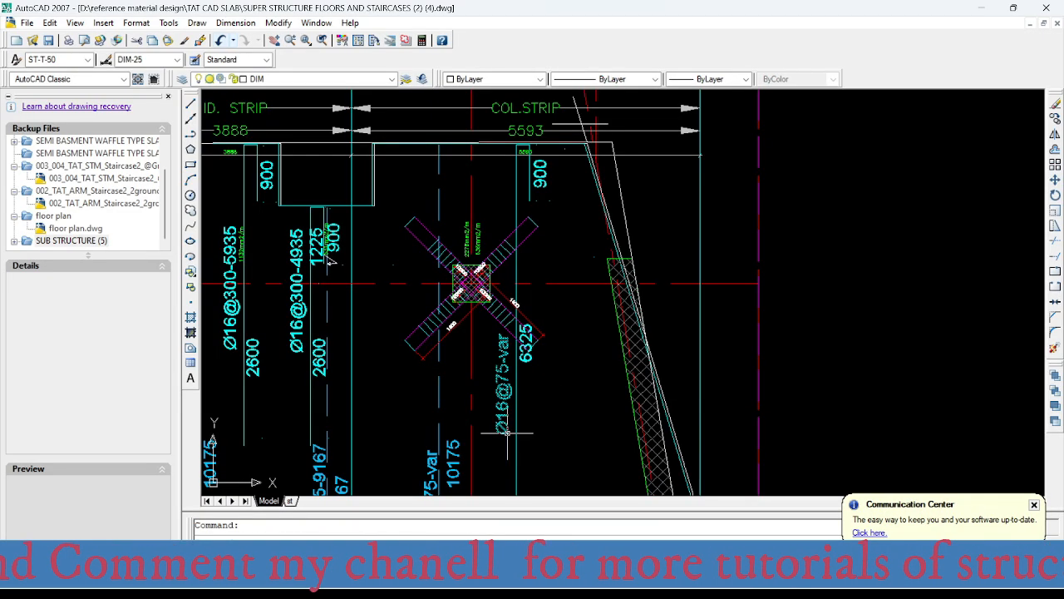
{"action": "middle_click_drag", "start_coordinate": [507, 423], "coordinate": [507, 245]}
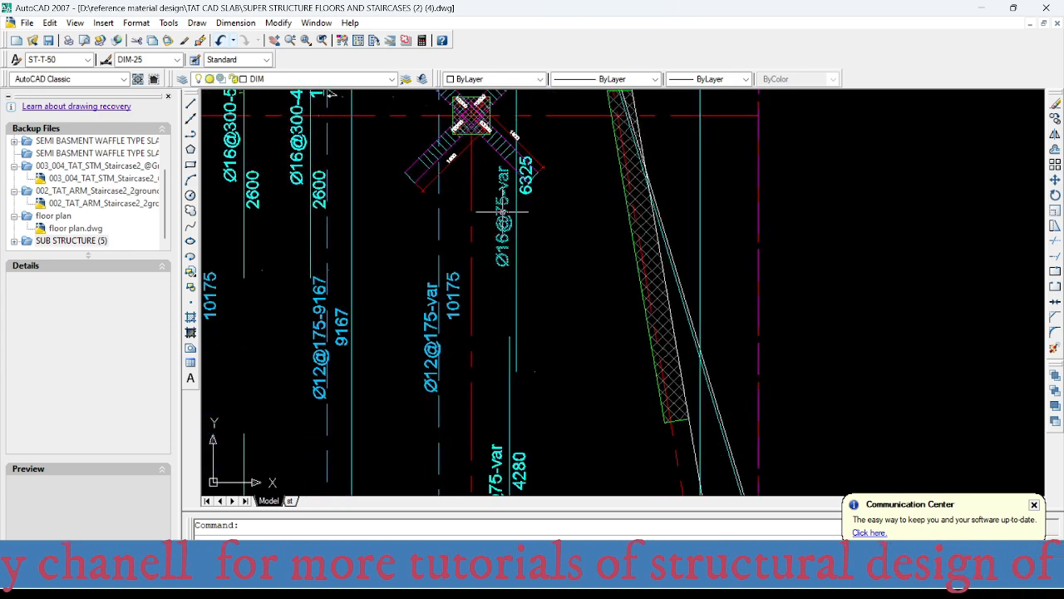
{"action": "scroll", "coordinate": [503, 199], "scroll_direction": "up", "scroll_amount": 1}
{"action": "scroll", "coordinate": [503, 194], "scroll_direction": "down", "scroll_amount": 2}
{"action": "scroll", "coordinate": [498, 310], "scroll_direction": "up", "scroll_amount": 2}
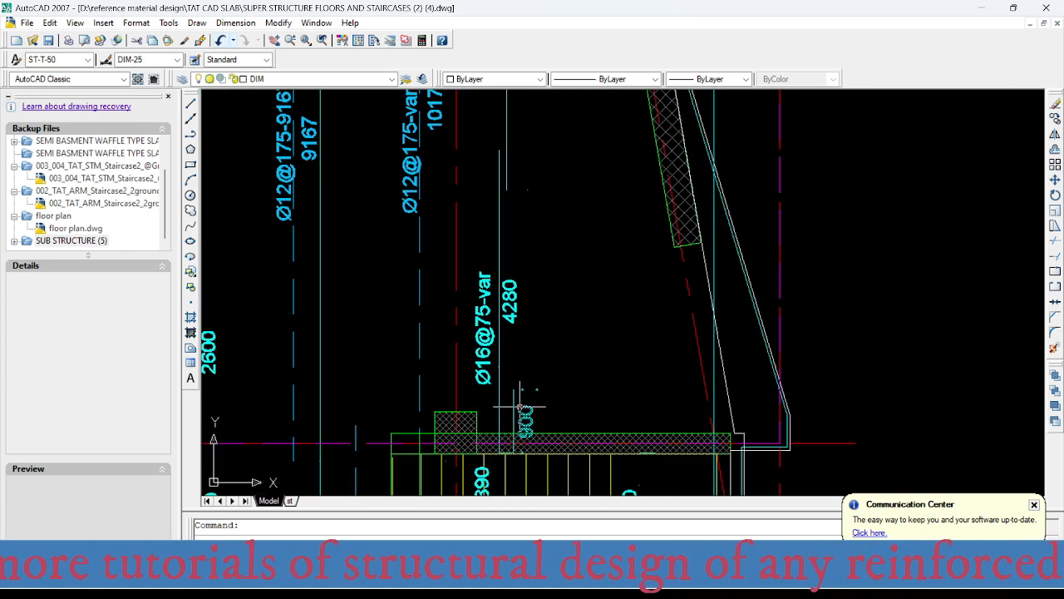
{"action": "middle_click_drag", "start_coordinate": [497, 310], "coordinate": [523, 215]}
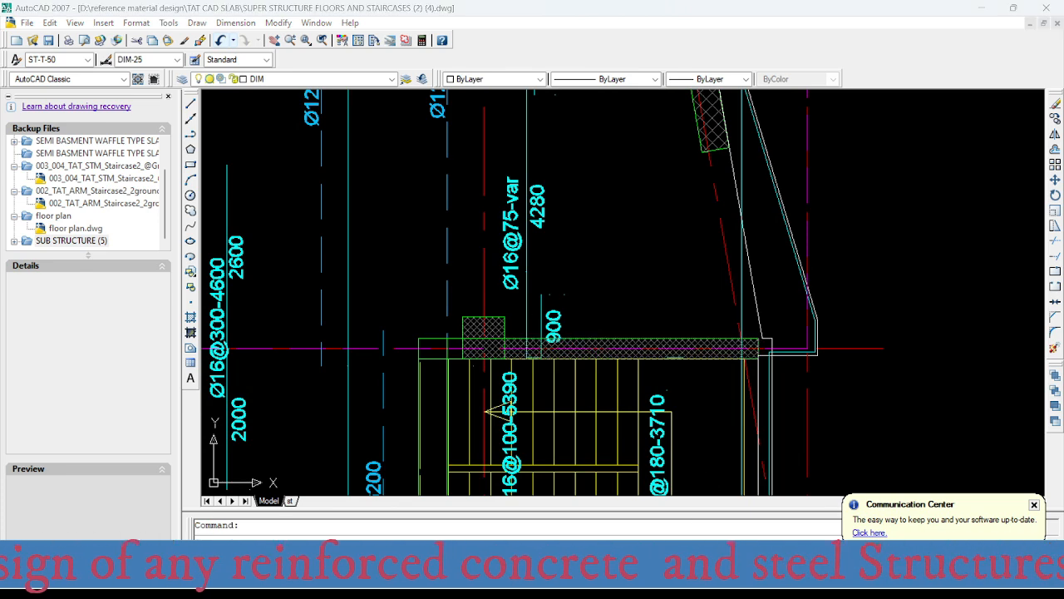
- Switch to SAFE and read the column strip's top reinforcement intensity at the column on axes D and 2
{"action": "left_click", "coordinate": [636, 582]}
{"action": "scroll", "coordinate": [515, 330], "scroll_direction": "down", "scroll_amount": 4}
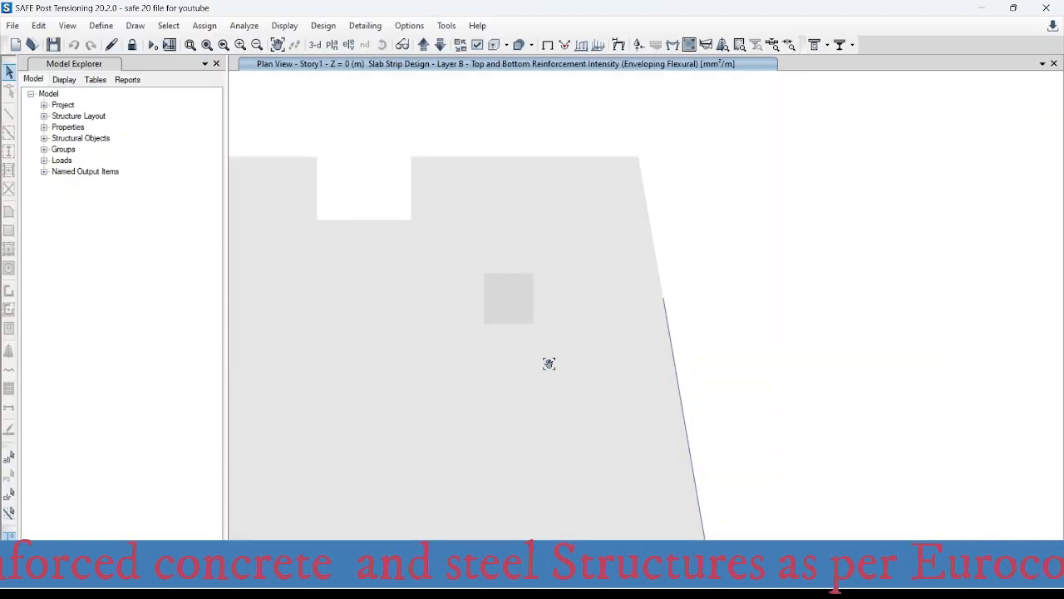
{"action": "middle_click_drag", "start_coordinate": [548, 363], "coordinate": [538, 265]}
{"action": "scroll", "coordinate": [520, 202], "scroll_direction": "down", "scroll_amount": 3}
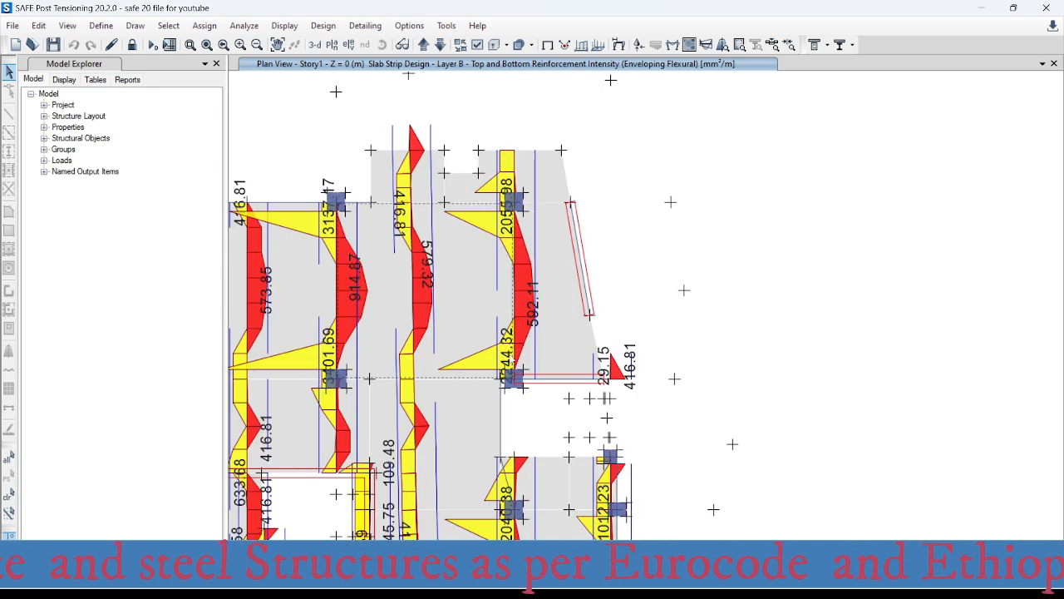
{"action": "scroll", "coordinate": [520, 315], "scroll_direction": "up", "scroll_amount": 3}
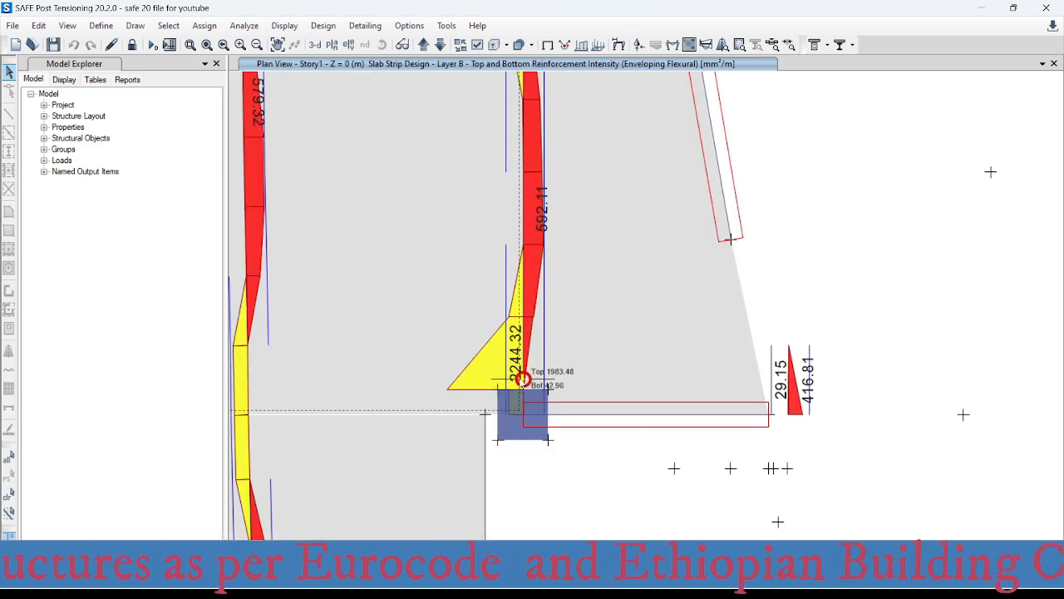
- Switch to the Excel rebar spacing workbook and set the required area in the bars-per-metre table to 2244 mm²
{"action": "left_click", "coordinate": [684, 465]}
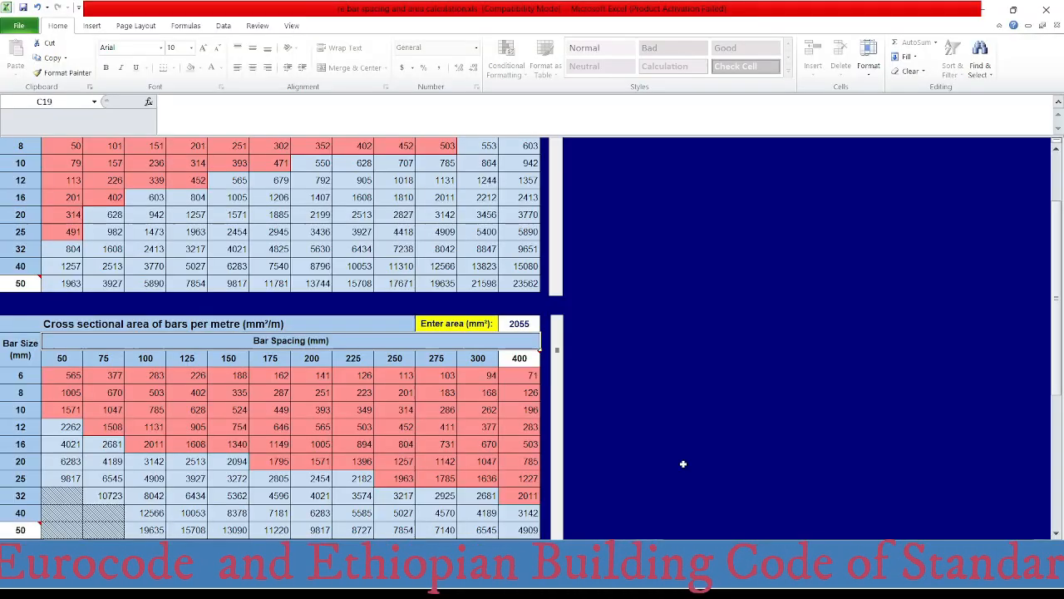
{"action": "left_click", "coordinate": [524, 323]}
{"action": "type", "text": "2244"}
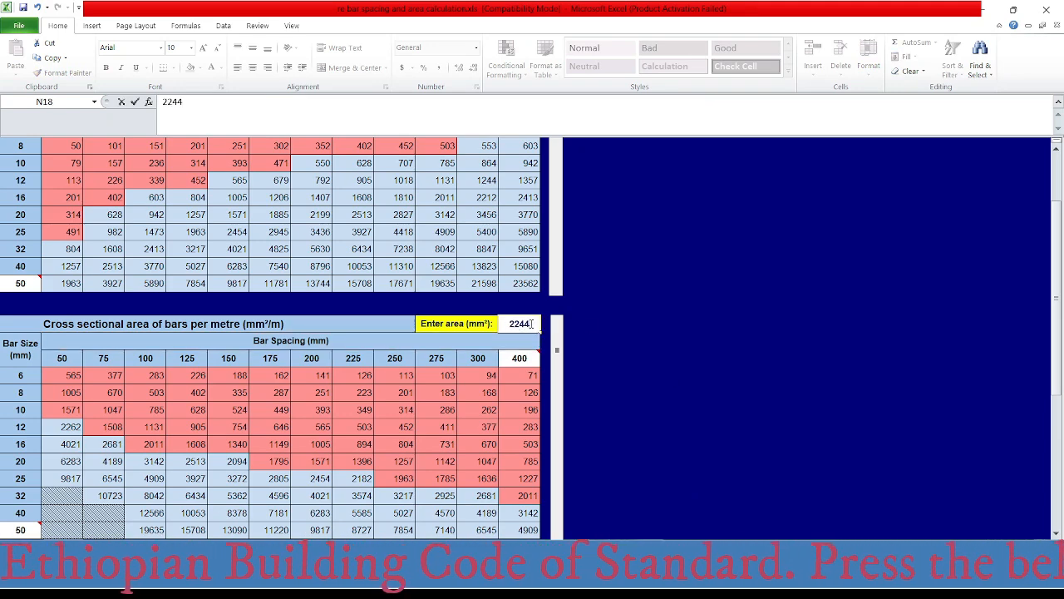
{"action": "key", "text": "Return"}
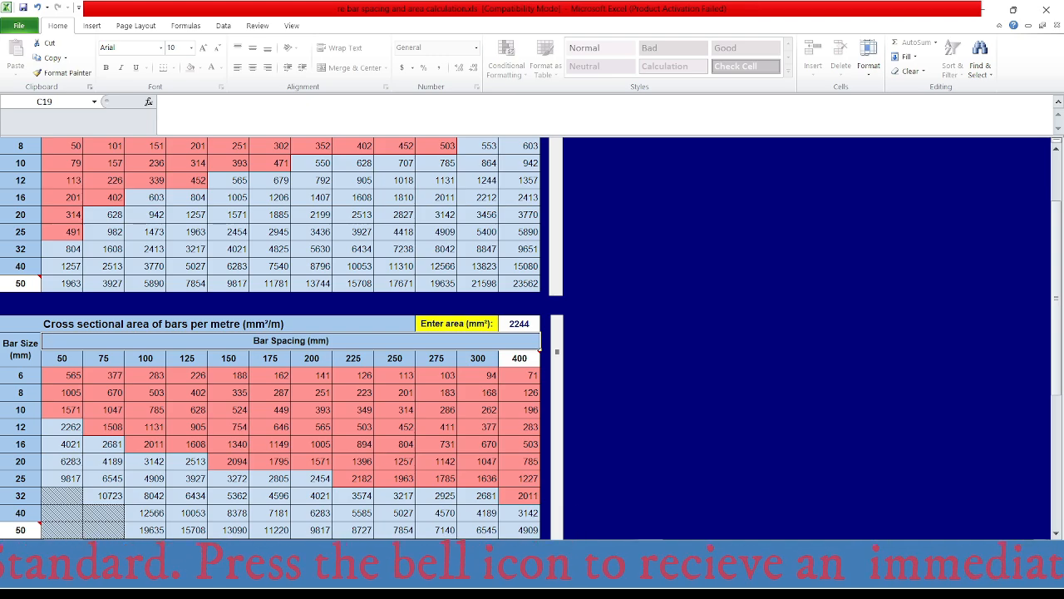
- Switch to AutoCAD and check the column strip's top bar label above the staircase at axes D and 2
{"action": "mouse_move", "coordinate": [655, 583]}
{"action": "left_click", "coordinate": [692, 583]}
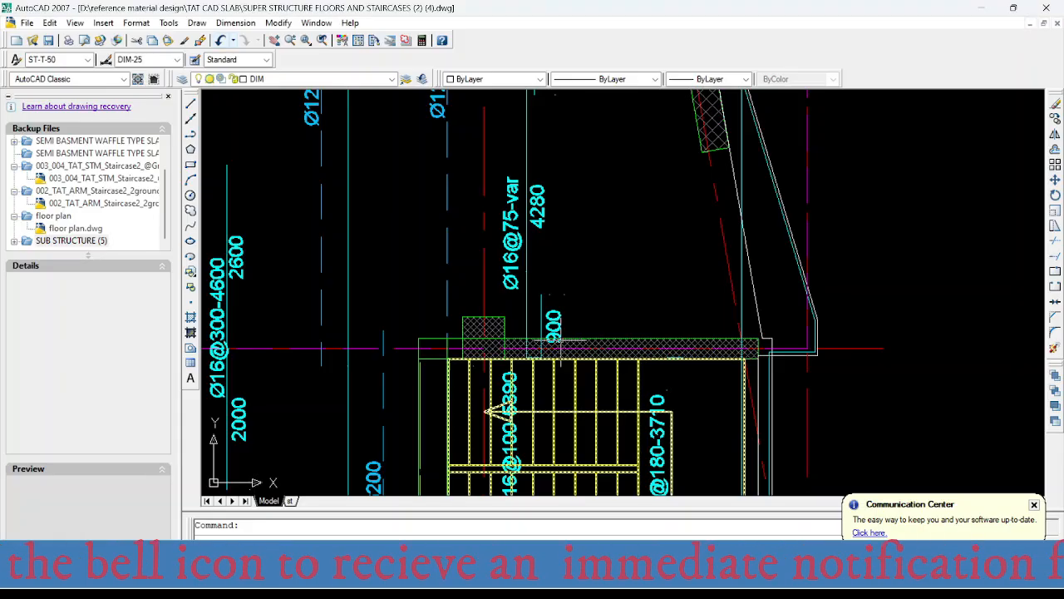
{"action": "scroll", "coordinate": [511, 218], "scroll_direction": "down", "scroll_amount": 3}
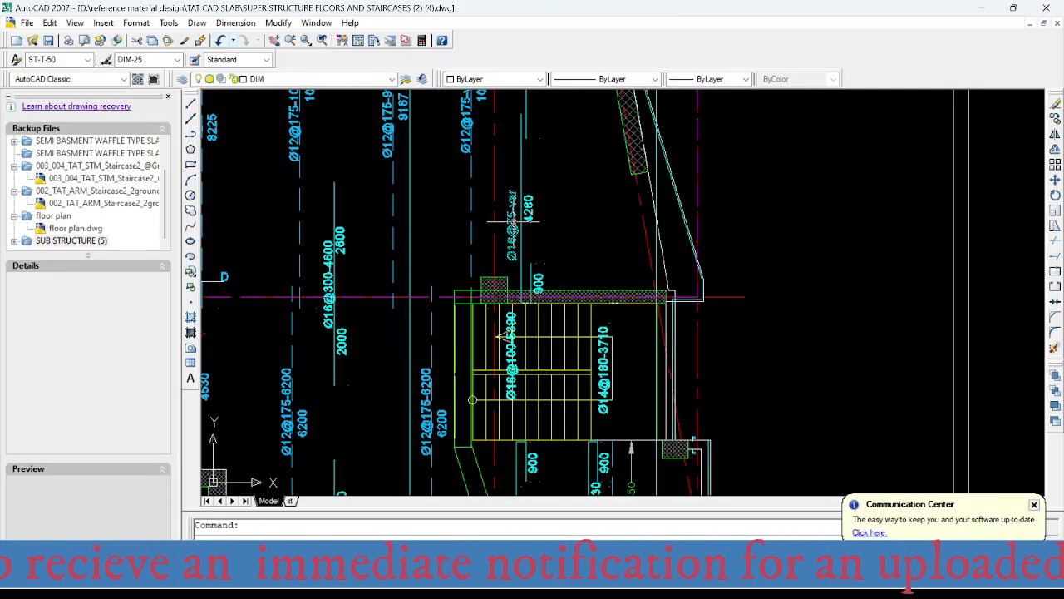
{"action": "scroll", "coordinate": [511, 219], "scroll_direction": "up", "scroll_amount": 2}
{"action": "scroll", "coordinate": [549, 332], "scroll_direction": "down", "scroll_amount": 1}
- Examine the top bar labels around the column on axes D and 3, below the staircase
{"action": "middle_click_drag", "start_coordinate": [554, 381], "coordinate": [536, 211]}
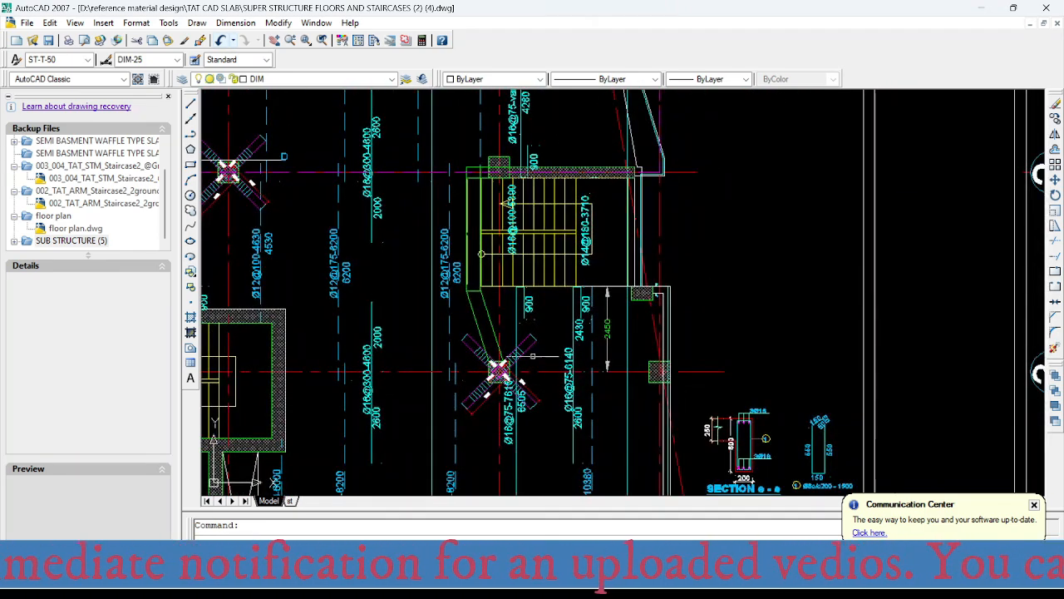
{"action": "middle_click_drag", "start_coordinate": [533, 356], "coordinate": [518, 271]}
{"action": "scroll", "coordinate": [508, 261], "scroll_direction": "up", "scroll_amount": 1}
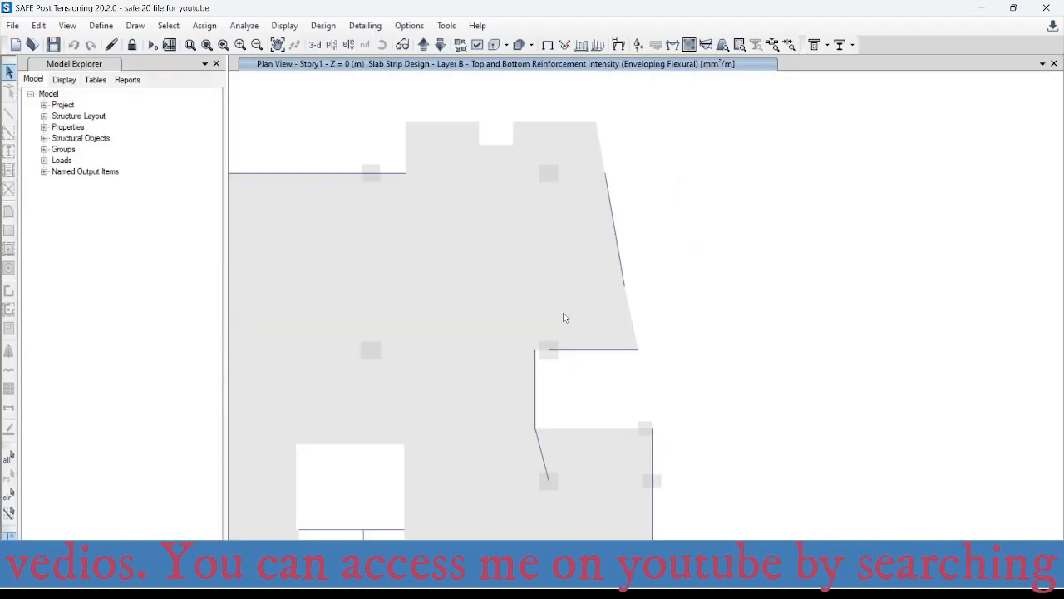
- Switch to SAFE and read the column strip's top reinforcement intensity at the column on axes D and 3
{"action": "scroll", "coordinate": [553, 333], "scroll_direction": "up", "scroll_amount": 3}
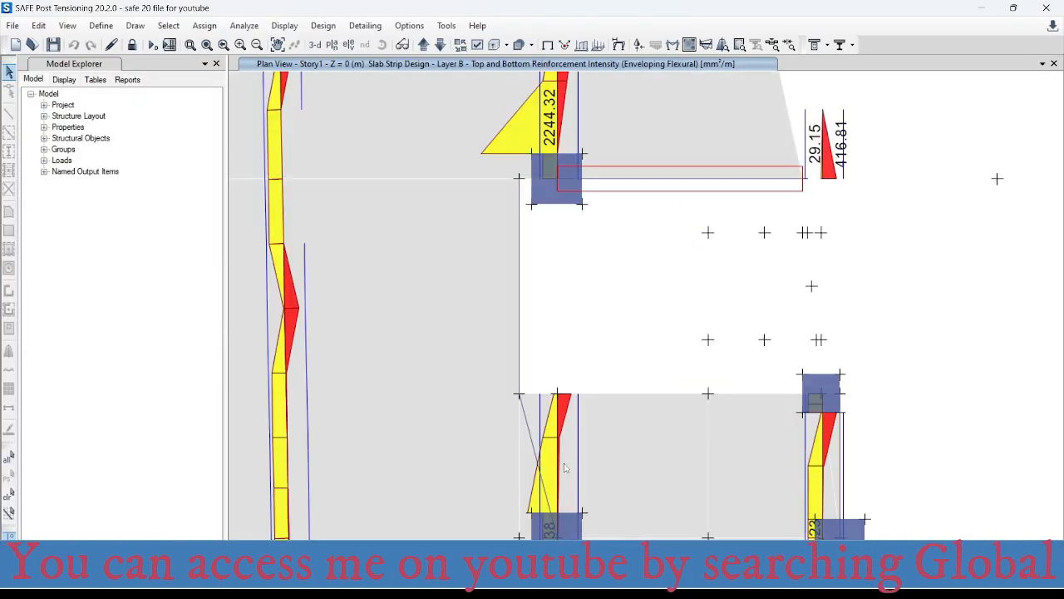
{"action": "mouse_move", "coordinate": [544, 322]}
{"action": "mouse_move", "coordinate": [545, 394]}
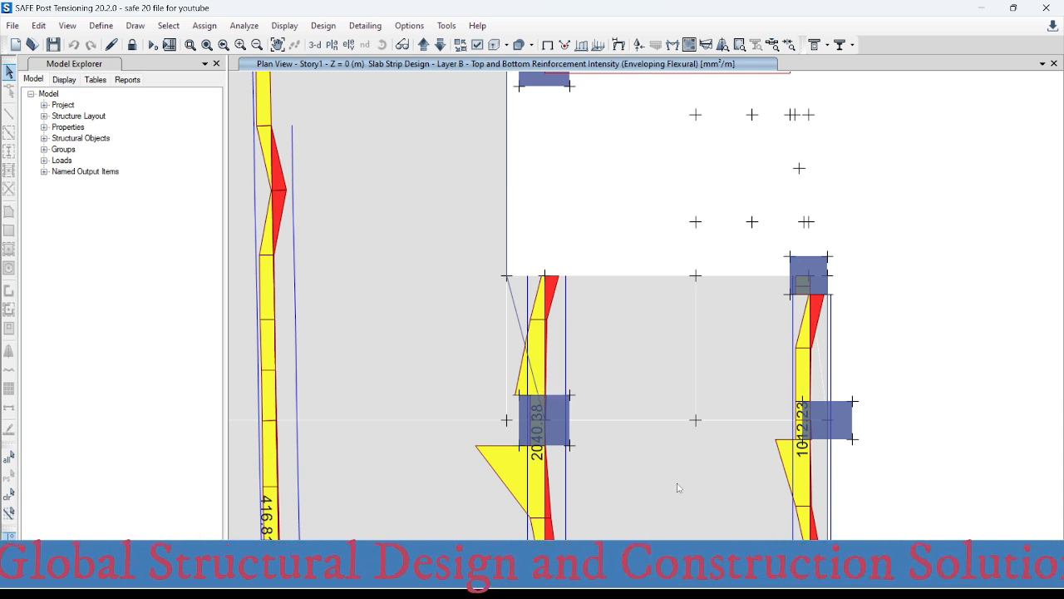
{"action": "mouse_move", "coordinate": [544, 446]}
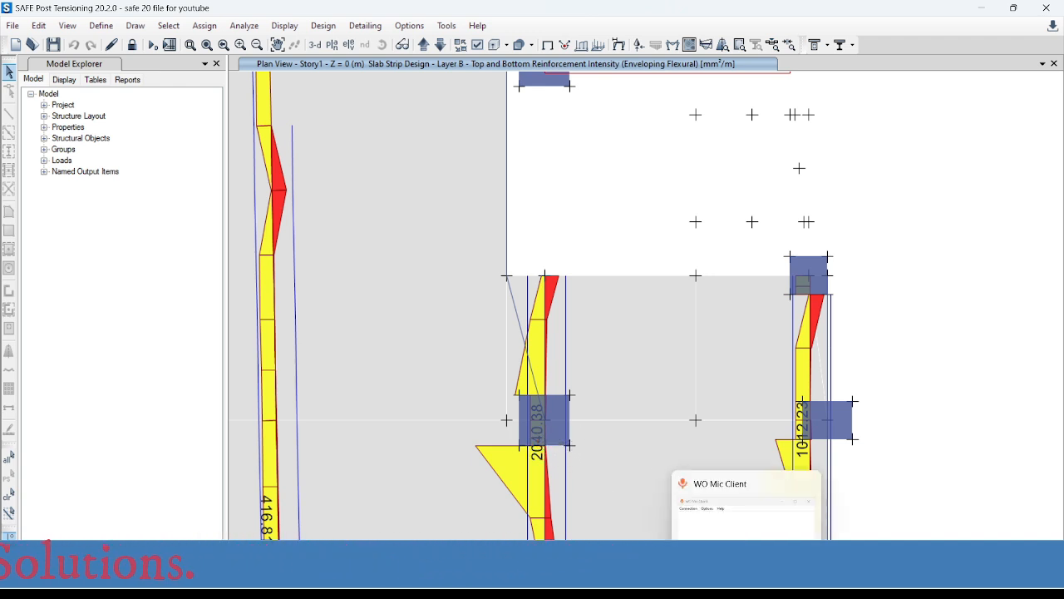
- Switch to the Excel rebar spacing workbook and set the required area in the bars-per-metre table to 2040 mm²
{"action": "left_click", "coordinate": [655, 584]}
{"action": "left_click", "coordinate": [687, 480]}
{"action": "left_click", "coordinate": [510, 323]}
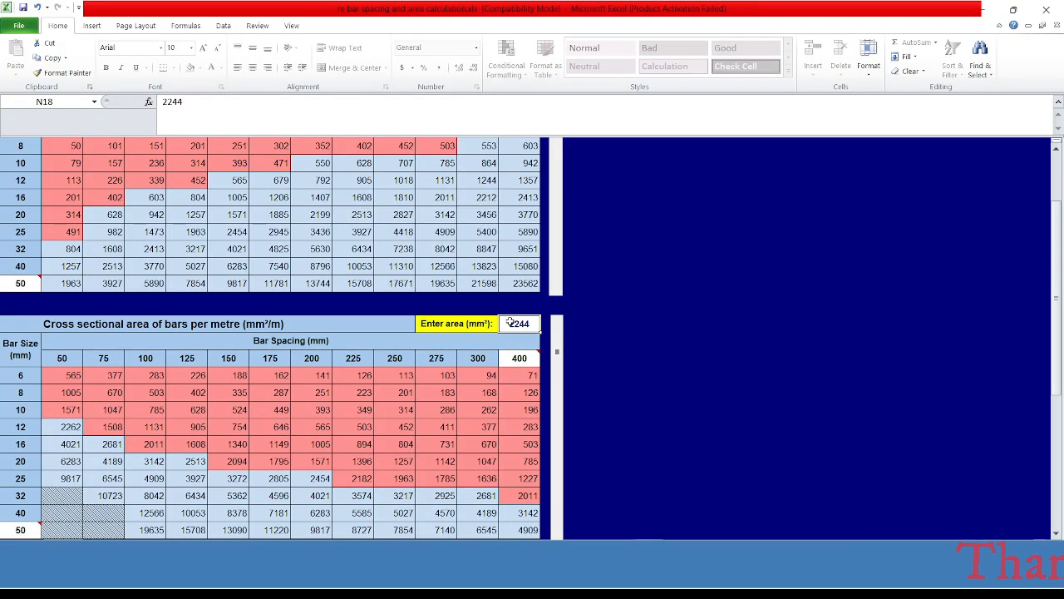
{"action": "type", "text": "2040"}
{"action": "key", "text": "Return"}
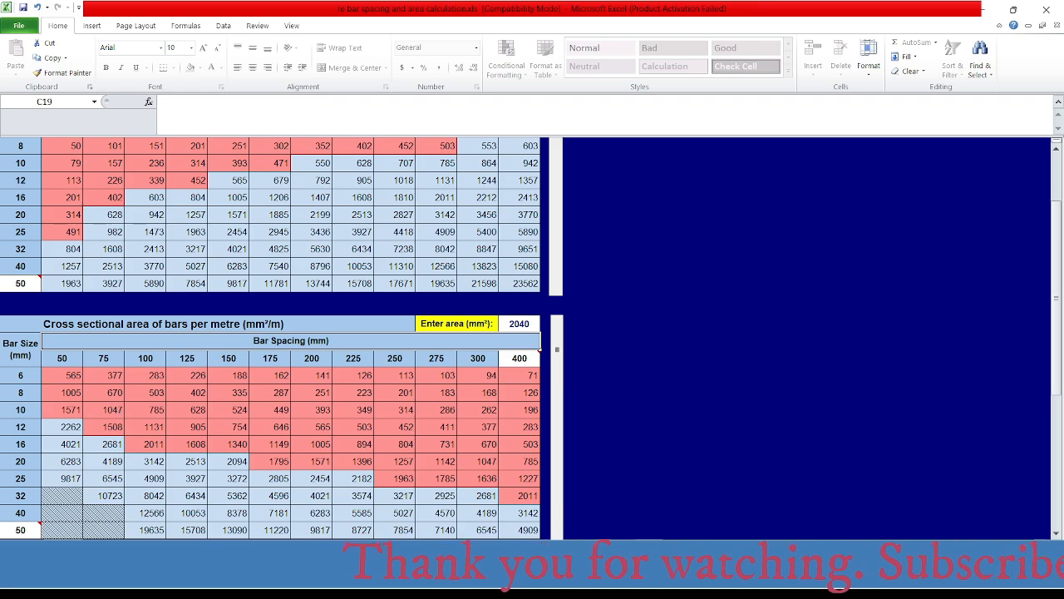
- Switch to AutoCAD and check the column strip's top bar label at the column on axes D and 3
{"action": "left_click", "coordinate": [692, 582]}
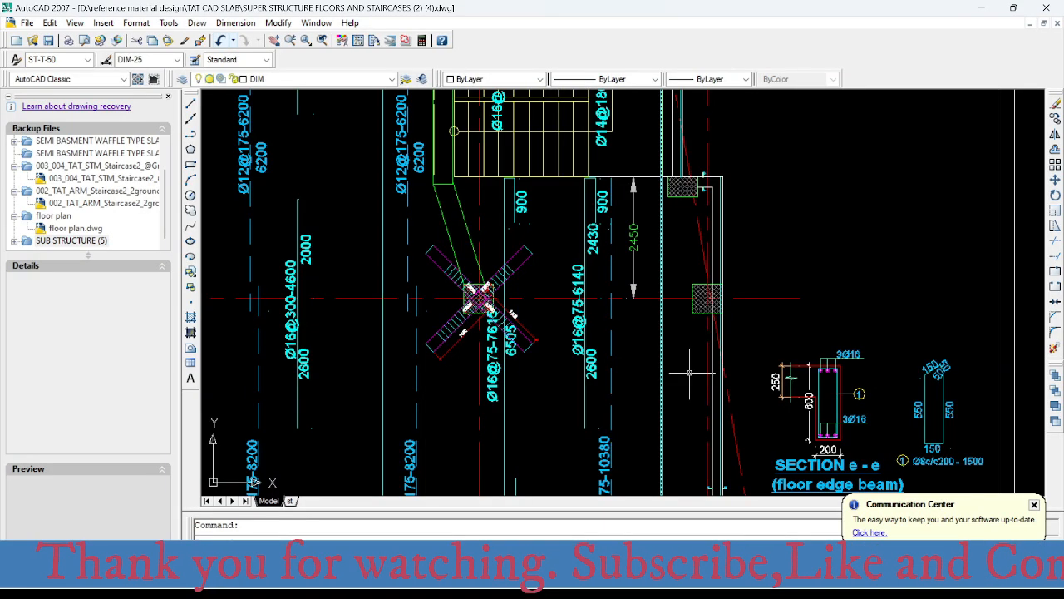
{"action": "middle_click_drag", "start_coordinate": [644, 322], "coordinate": [590, 356]}
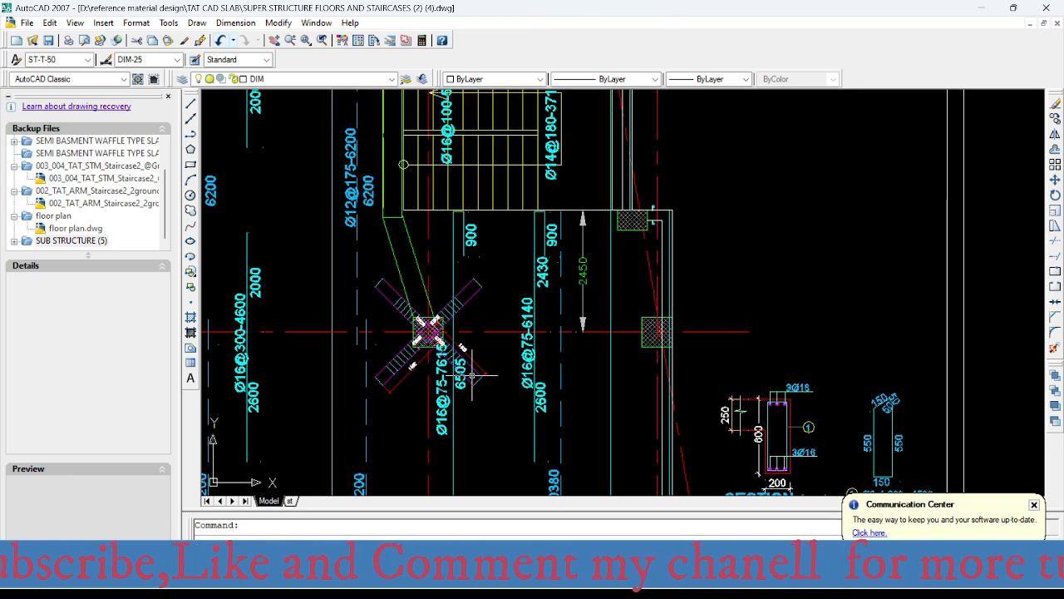
{"action": "middle_click_drag", "start_coordinate": [512, 393], "coordinate": [525, 317]}
- Locate the column on axes D and 4 and check the column strip's top bar label there
{"action": "scroll", "coordinate": [521, 239], "scroll_direction": "down", "scroll_amount": 4}
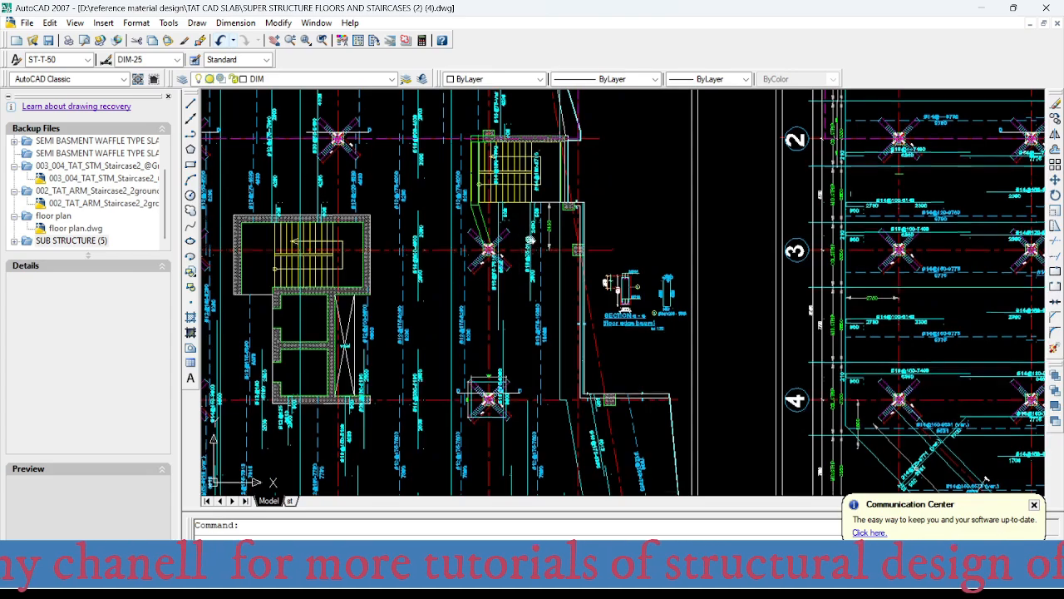
{"action": "middle_click_drag", "start_coordinate": [522, 240], "coordinate": [508, 357]}
{"action": "middle_click_drag", "start_coordinate": [513, 403], "coordinate": [517, 178]}
{"action": "scroll", "coordinate": [518, 267], "scroll_direction": "up", "scroll_amount": 6}
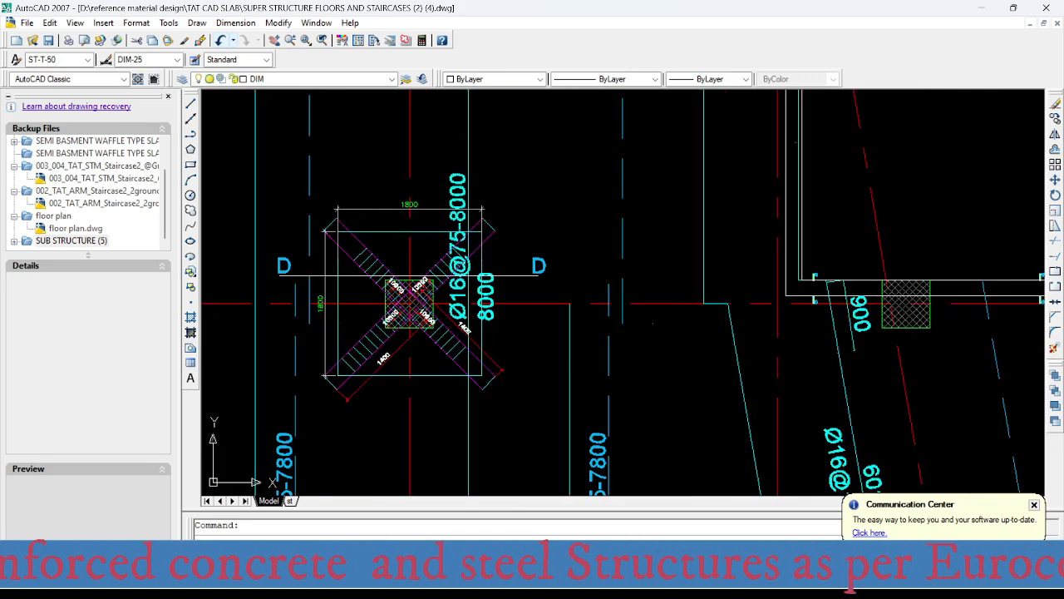
{"action": "scroll", "coordinate": [526, 472], "scroll_direction": "down", "scroll_amount": 8}
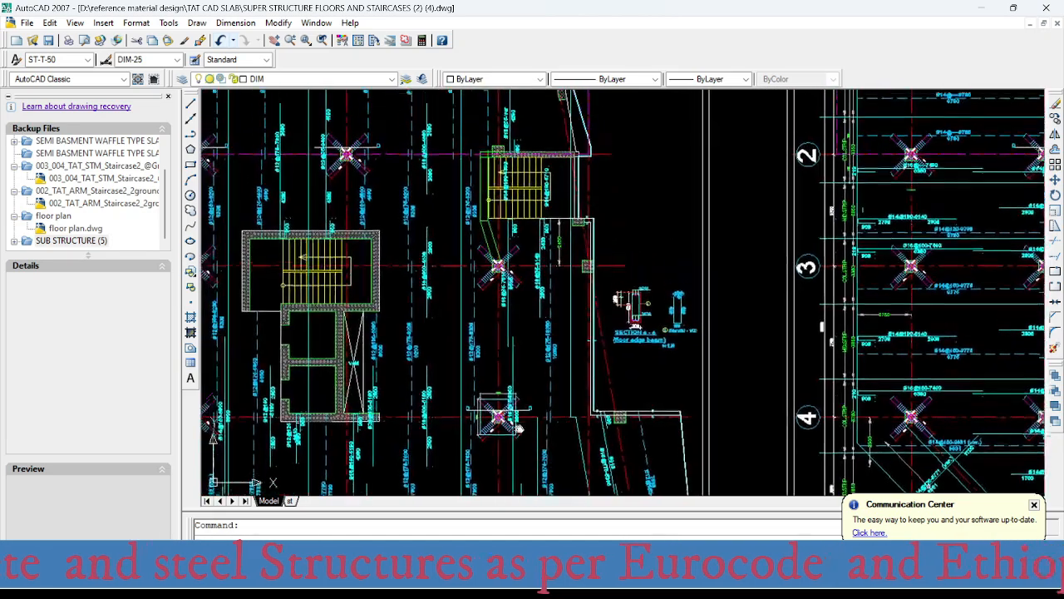
{"action": "mouse_move", "coordinate": [527, 471]}
{"action": "middle_mouse_down"}
{"action": "mouse_move", "coordinate": [529, 576]}
{"action": "mouse_move", "coordinate": [526, 332]}
{"action": "middle_mouse_up"}
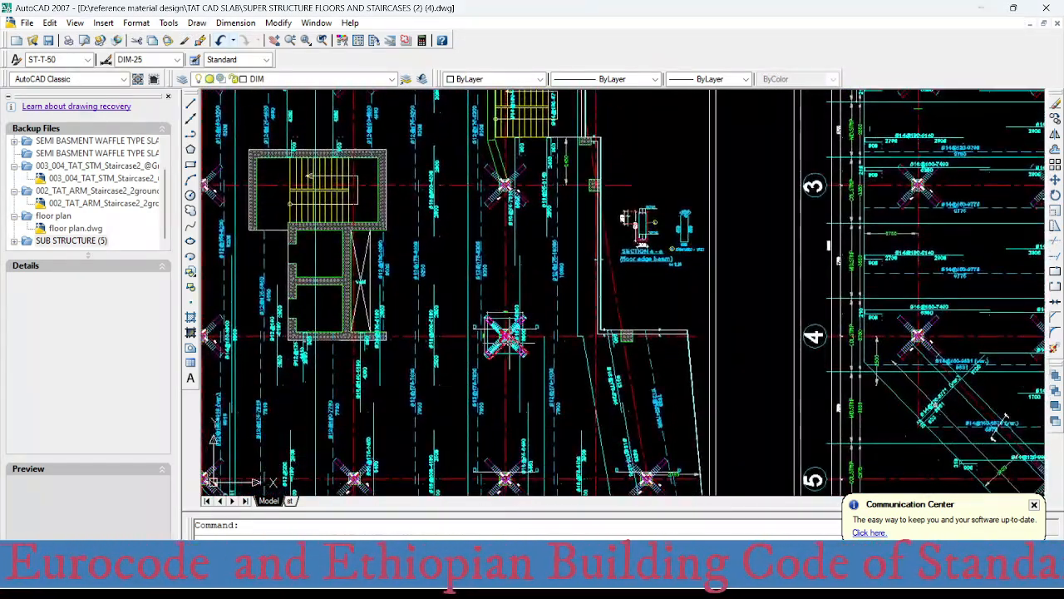
- Switch to SAFE and read the column strip's top reinforcement intensity at the column on axes D and 4
{"action": "left_click", "coordinate": [662, 574]}
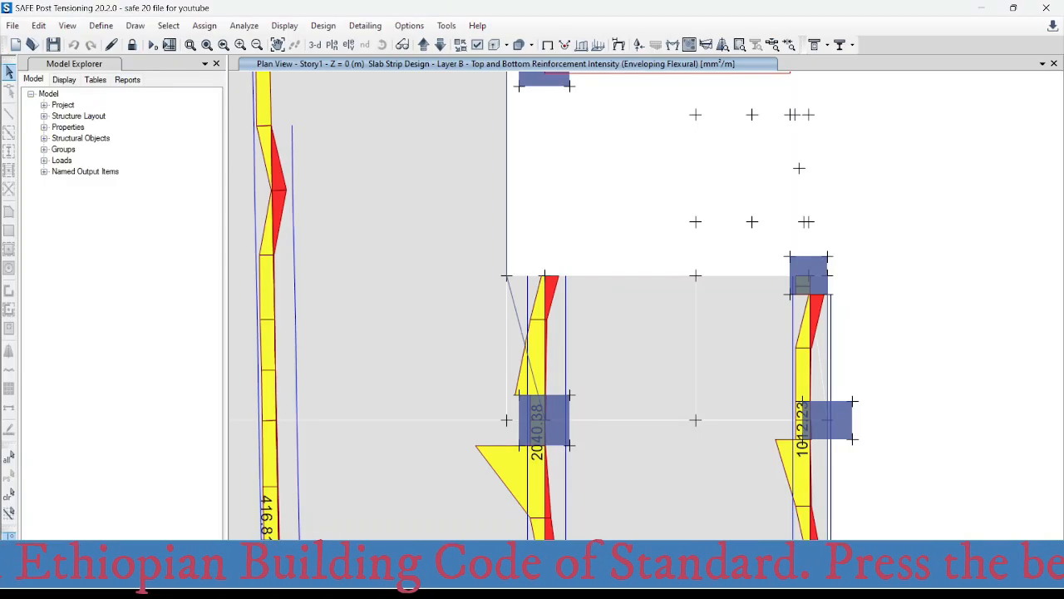
{"action": "scroll", "coordinate": [580, 370], "scroll_direction": "down", "scroll_amount": 5}
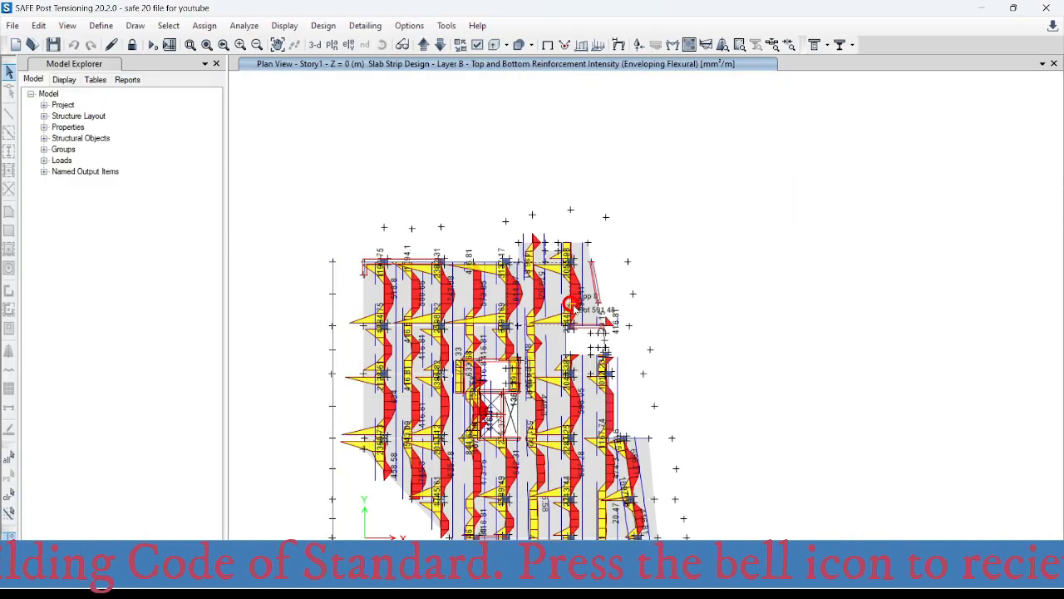
{"action": "scroll", "coordinate": [577, 449], "scroll_direction": "up", "scroll_amount": 5}
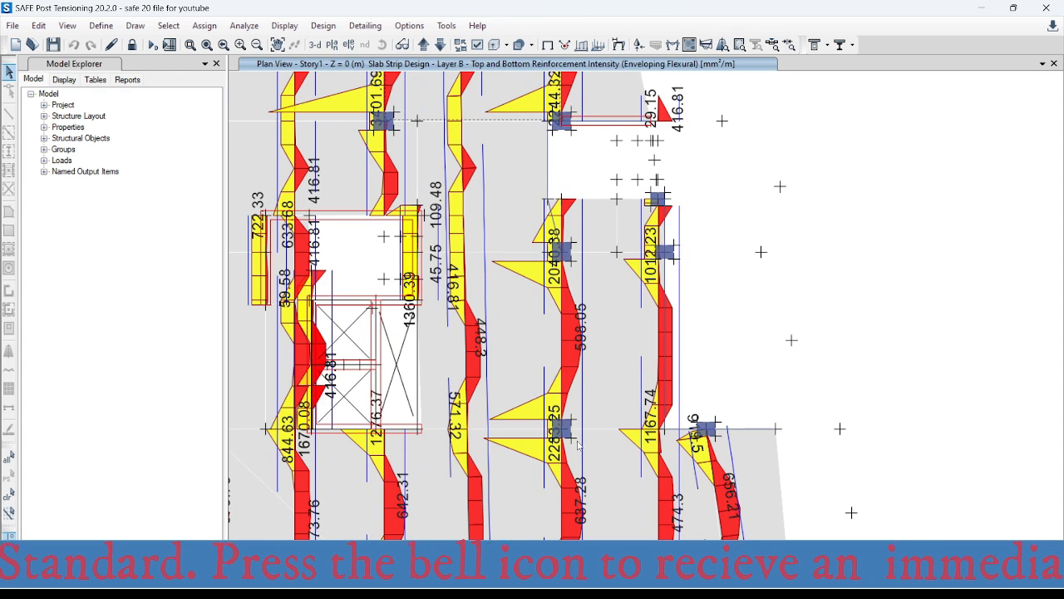
{"action": "scroll", "coordinate": [577, 424], "scroll_direction": "up", "scroll_amount": 3}
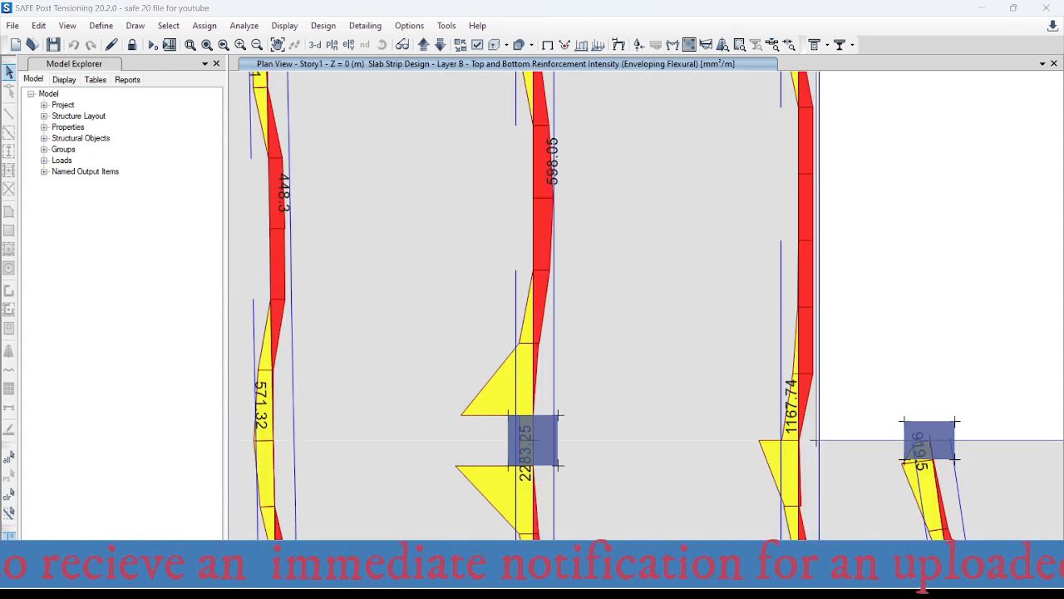
- Switch to the Excel rebar spacing workbook and set the required area in the bars-per-metre table to 2283 mm²
{"action": "left_click", "coordinate": [693, 509]}
{"action": "left_click", "coordinate": [526, 322]}
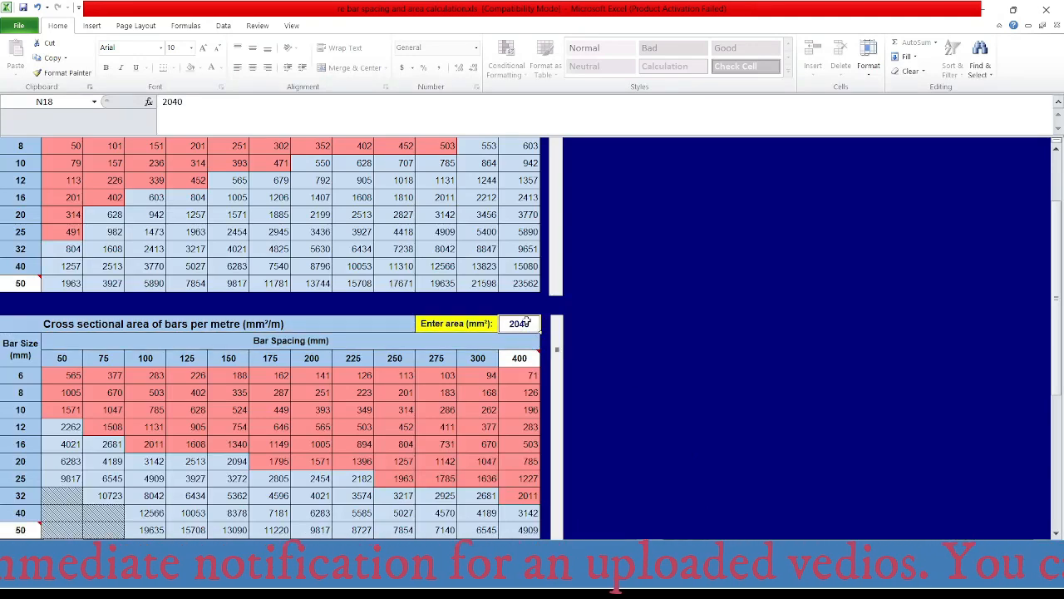
{"action": "type", "text": "2283"}
{"action": "key", "text": "Return"}
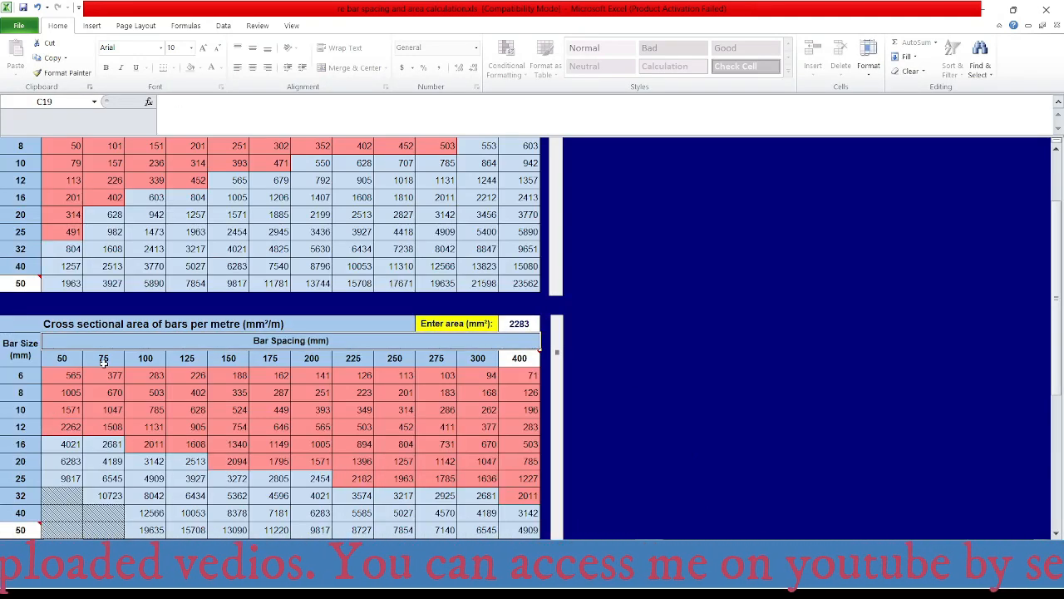
- Switch to AutoCAD and check the column strip's top bar label at the column on axes D and 4
{"action": "left_click", "coordinate": [661, 581]}
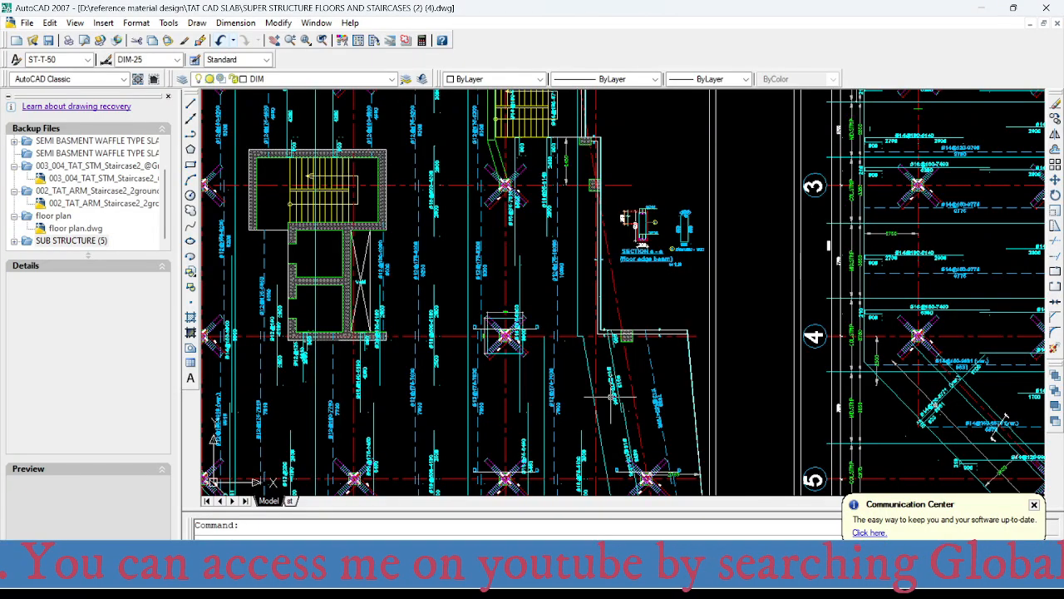
{"action": "mouse_move", "coordinate": [517, 218]}
{"action": "middle_mouse_down"}
{"action": "mouse_move", "coordinate": [548, 499]}
{"action": "mouse_move", "coordinate": [548, 214]}
{"action": "mouse_move", "coordinate": [520, 193]}
{"action": "middle_mouse_up"}
{"action": "scroll", "coordinate": [510, 331], "scroll_direction": "up", "scroll_amount": 5}
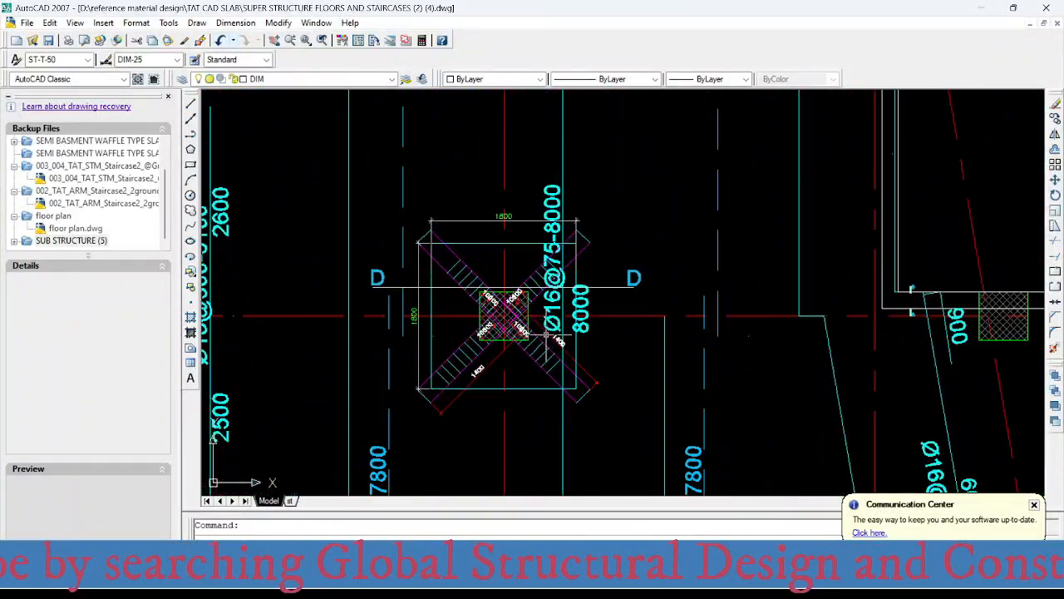
- Locate the column on axes D and 5 and check the column strip's top bar label there
{"action": "middle_click_drag", "start_coordinate": [595, 410], "coordinate": [513, 247]}
{"action": "scroll", "coordinate": [512, 247], "scroll_direction": "down", "scroll_amount": 4}
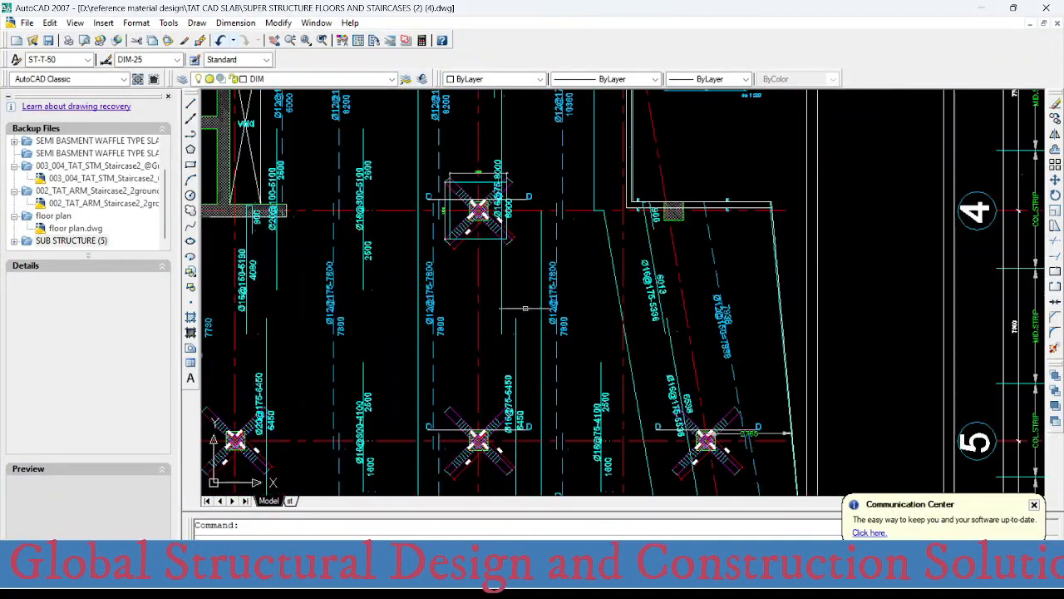
{"action": "middle_click_drag", "start_coordinate": [517, 374], "coordinate": [507, 206]}
{"action": "scroll", "coordinate": [503, 249], "scroll_direction": "up", "scroll_amount": 3}
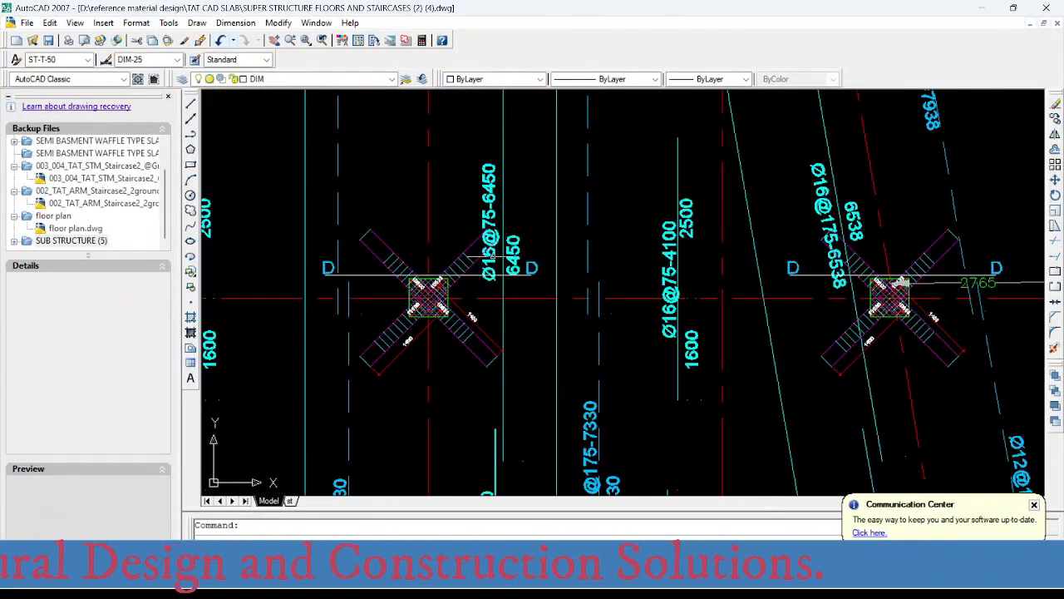
{"action": "scroll", "coordinate": [516, 324], "scroll_direction": "down", "scroll_amount": 4}
{"action": "scroll", "coordinate": [515, 341], "scroll_direction": "down", "scroll_amount": 2}
{"action": "middle_click_drag", "start_coordinate": [504, 420], "coordinate": [516, 343]}
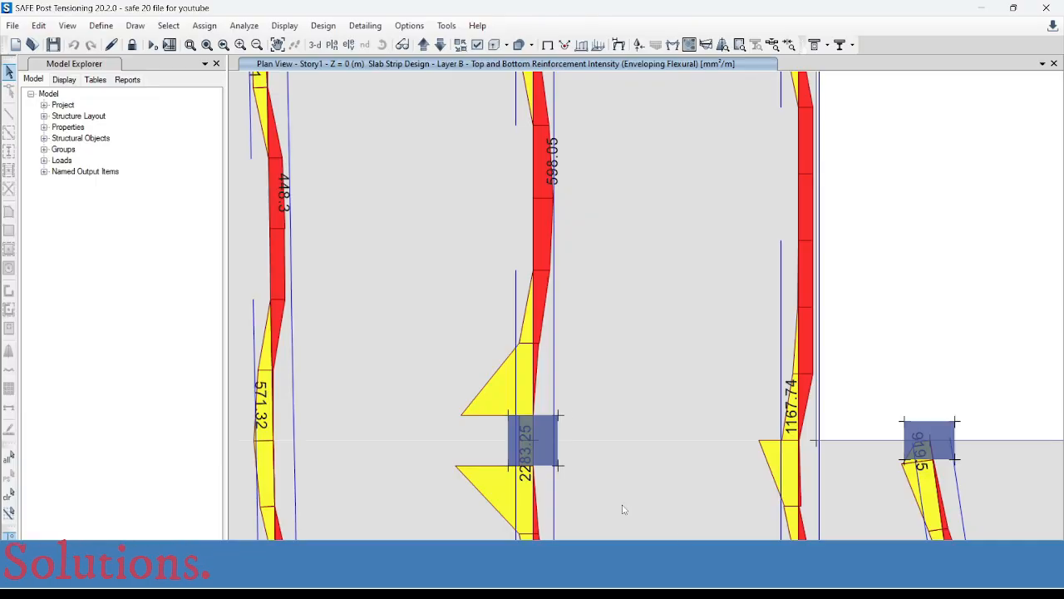
- Switch to SAFE and read the column strip's top reinforcement intensity at the column on axes D and 5
{"action": "scroll", "coordinate": [515, 333], "scroll_direction": "up", "scroll_amount": 2}
{"action": "scroll", "coordinate": [531, 359], "scroll_direction": "down", "scroll_amount": 2}
{"action": "scroll", "coordinate": [581, 278], "scroll_direction": "up", "scroll_amount": 2}
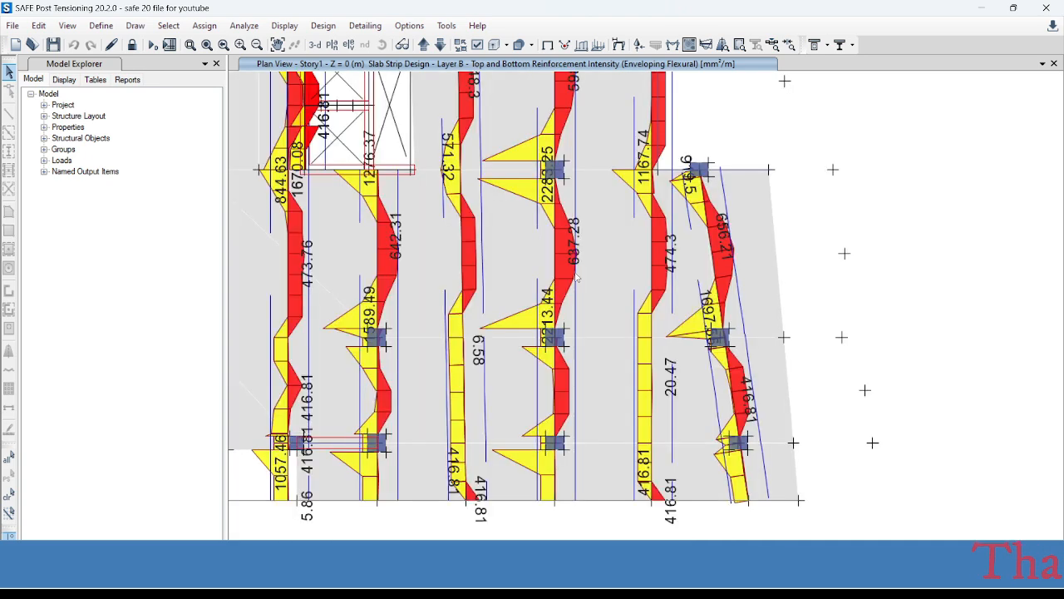
{"action": "scroll", "coordinate": [579, 350], "scroll_direction": "up", "scroll_amount": 3}
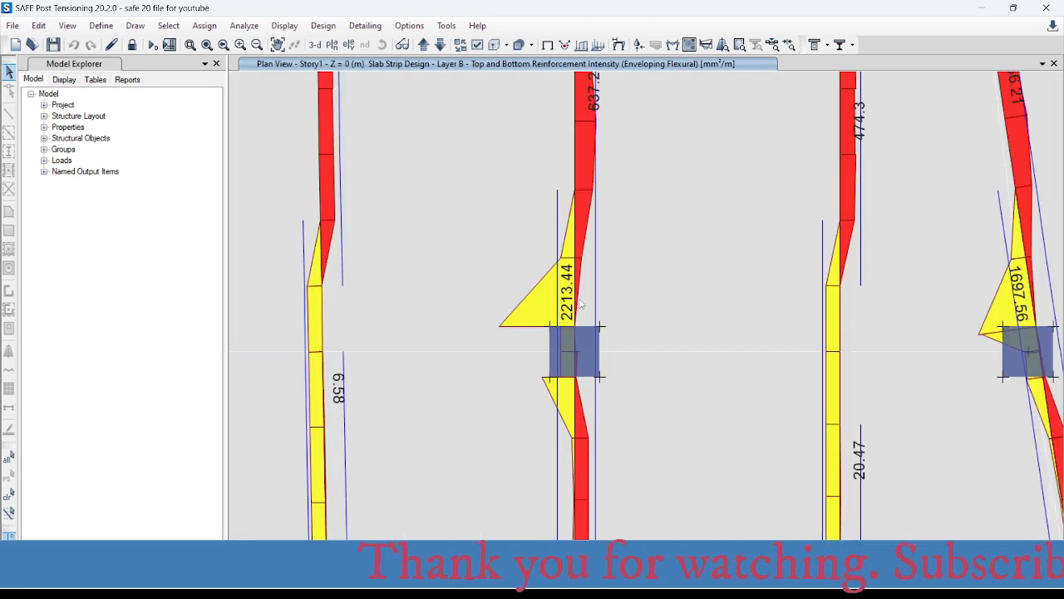
{"action": "middle_click_drag", "start_coordinate": [586, 264], "coordinate": [584, 417]}
{"action": "middle_click_drag", "start_coordinate": [576, 227], "coordinate": [580, 299]}
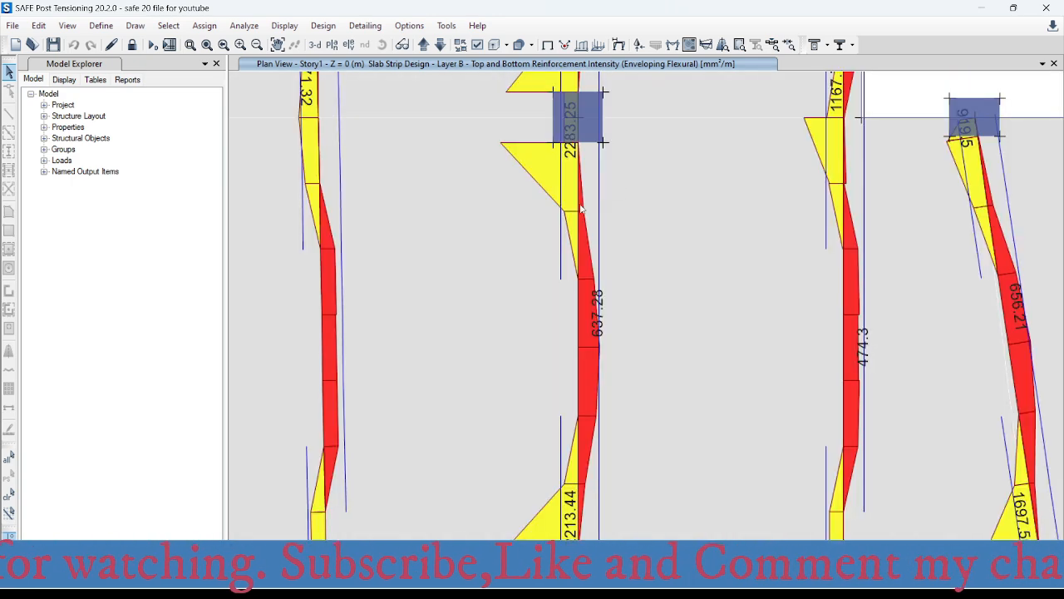
{"action": "scroll", "coordinate": [590, 432], "scroll_direction": "down", "scroll_amount": 3}
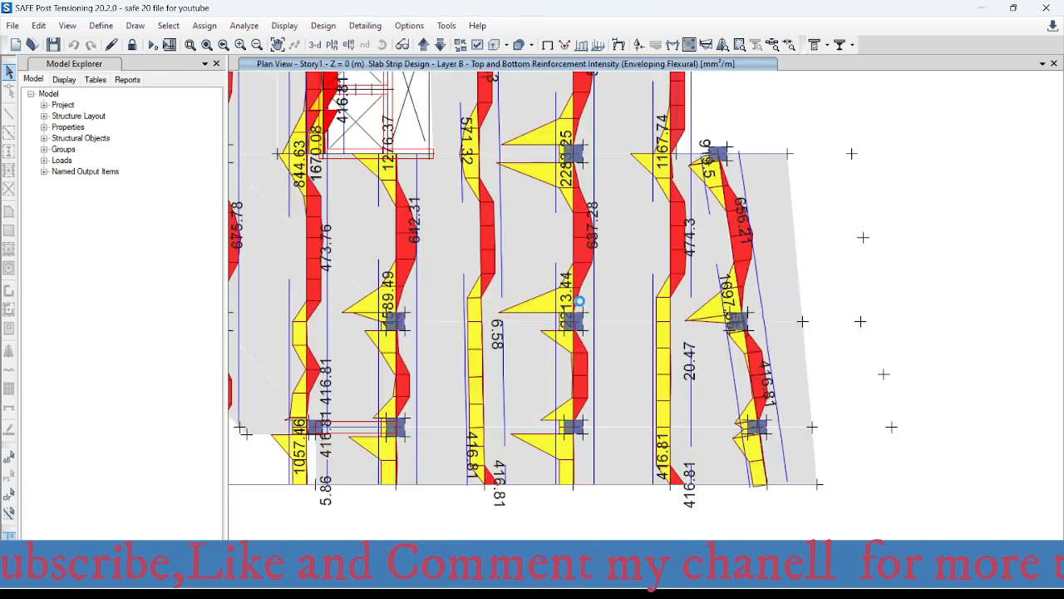
- Examine the column strip's top reinforcement intensity at the face of the column on axes D and 6
{"action": "scroll", "coordinate": [570, 319], "scroll_direction": "up", "scroll_amount": 3}
{"action": "middle_click_drag", "start_coordinate": [596, 344], "coordinate": [596, 255]}
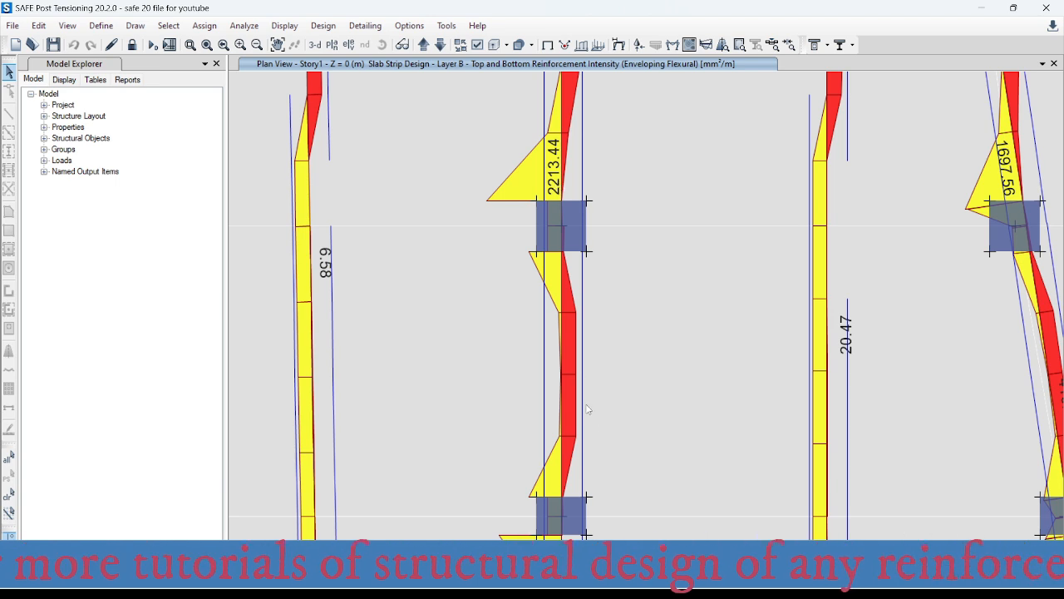
{"action": "middle_click_drag", "start_coordinate": [598, 499], "coordinate": [601, 310]}
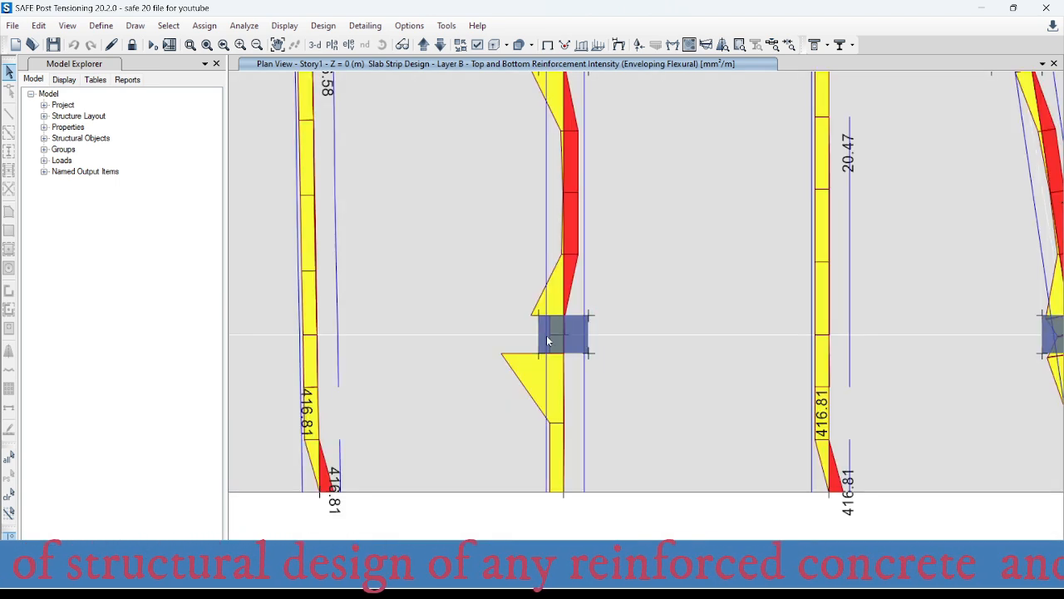
{"action": "left_click", "coordinate": [564, 354]}
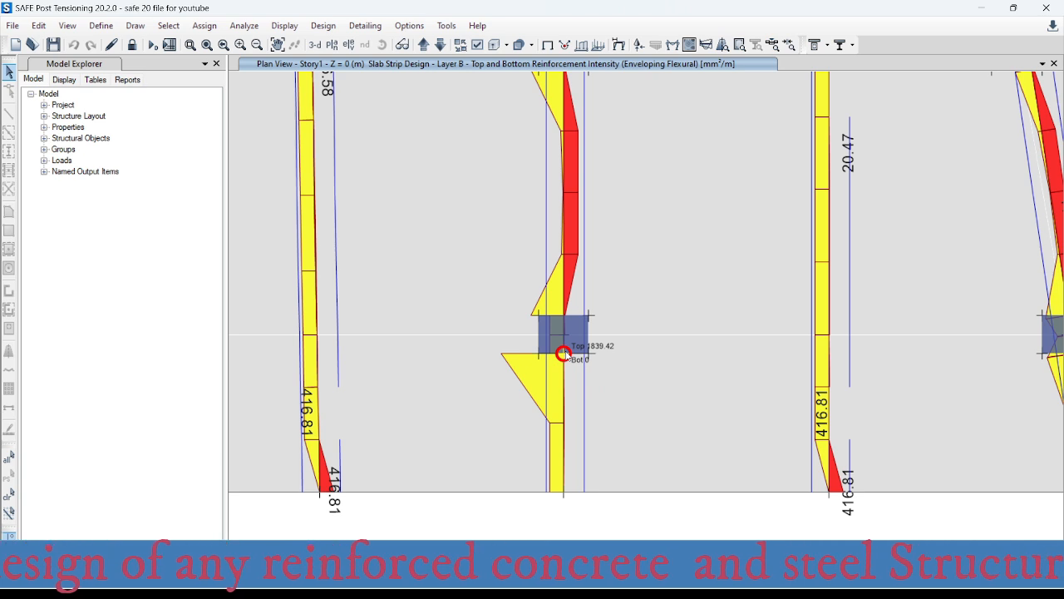
{"action": "scroll", "coordinate": [564, 353], "scroll_direction": "up", "scroll_amount": 4}
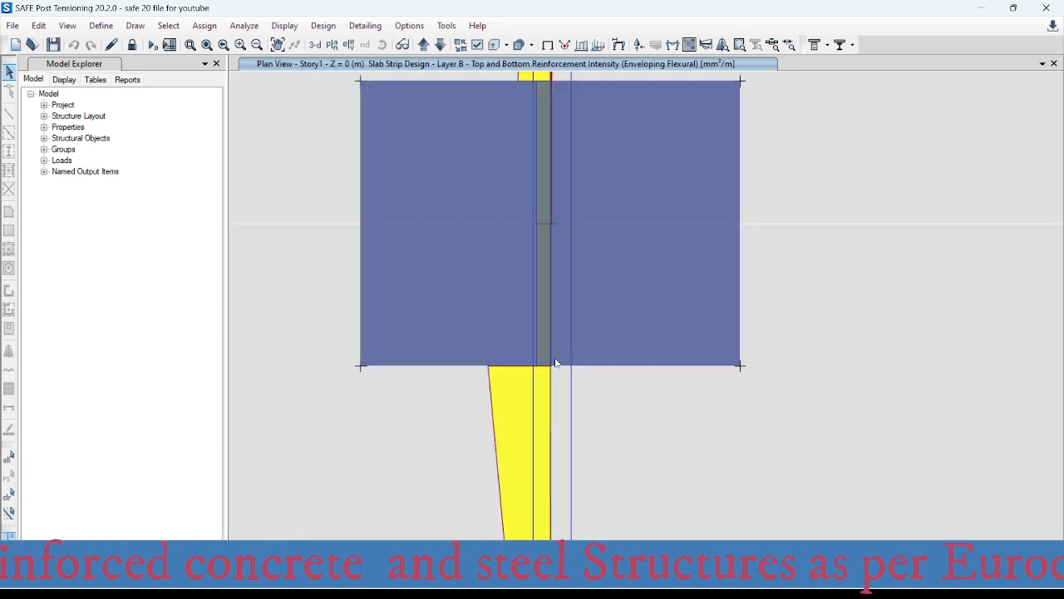
{"action": "left_click", "coordinate": [550, 366]}
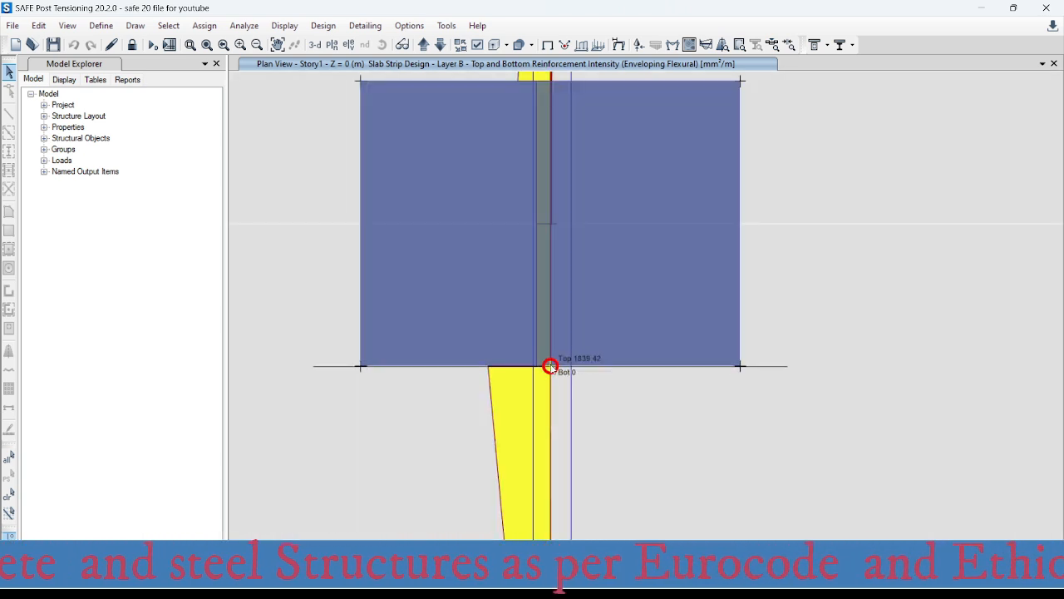
- Switch to the Excel rebar spacing workbook and set the required area in the bars-per-metre table to 1840 mm²
{"action": "left_click", "coordinate": [689, 517]}
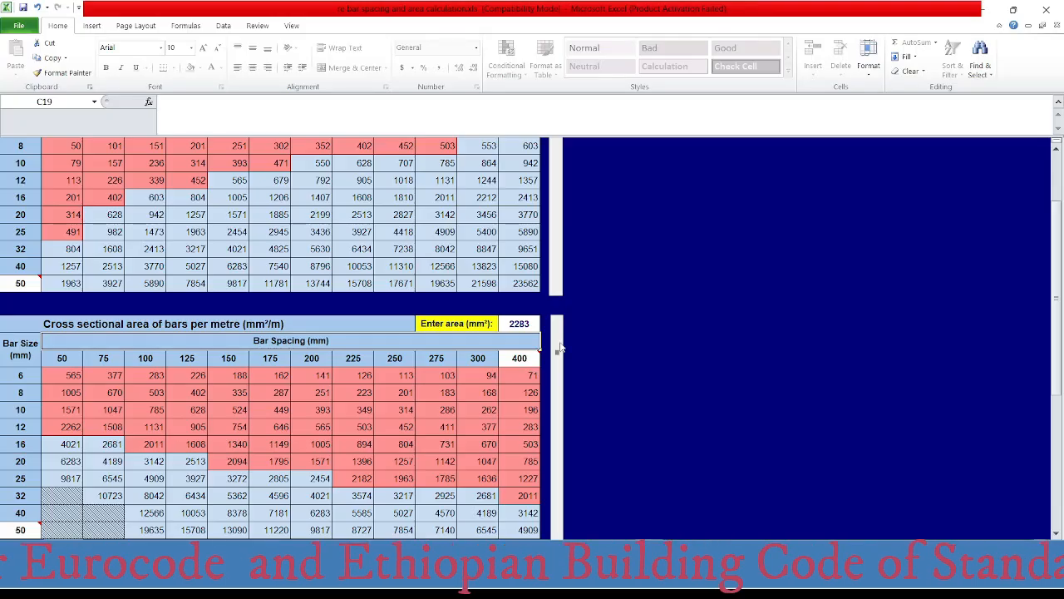
{"action": "left_click", "coordinate": [532, 325]}
{"action": "type", "text": "184"}
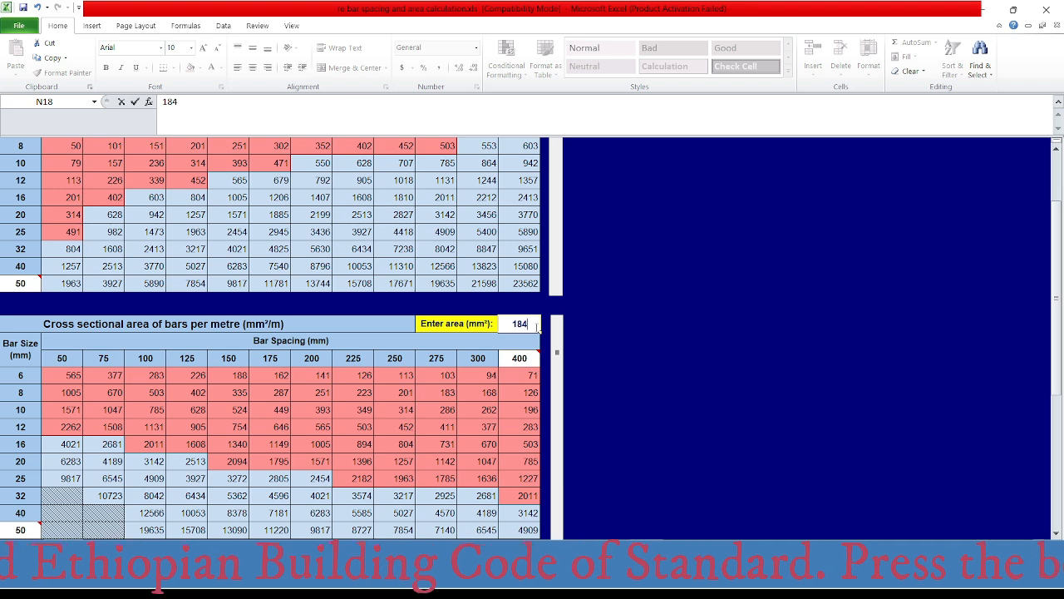
{"action": "type", "text": "0"}
{"action": "key", "text": "Return"}
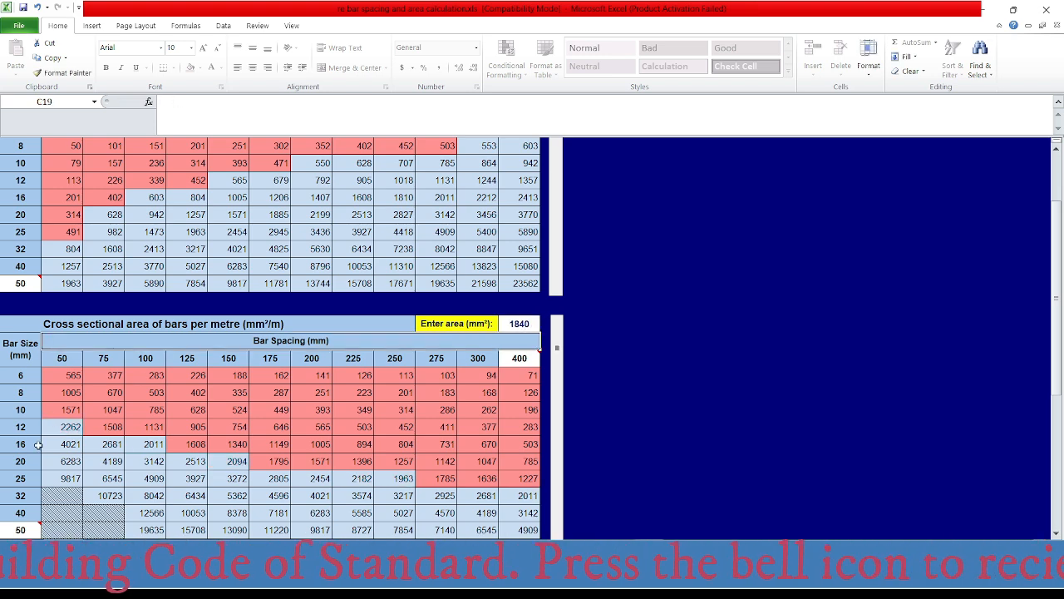
- Switch to AutoCAD and check the column strip's top bar label at the column on axes D and 6
{"action": "mouse_move", "coordinate": [655, 582]}
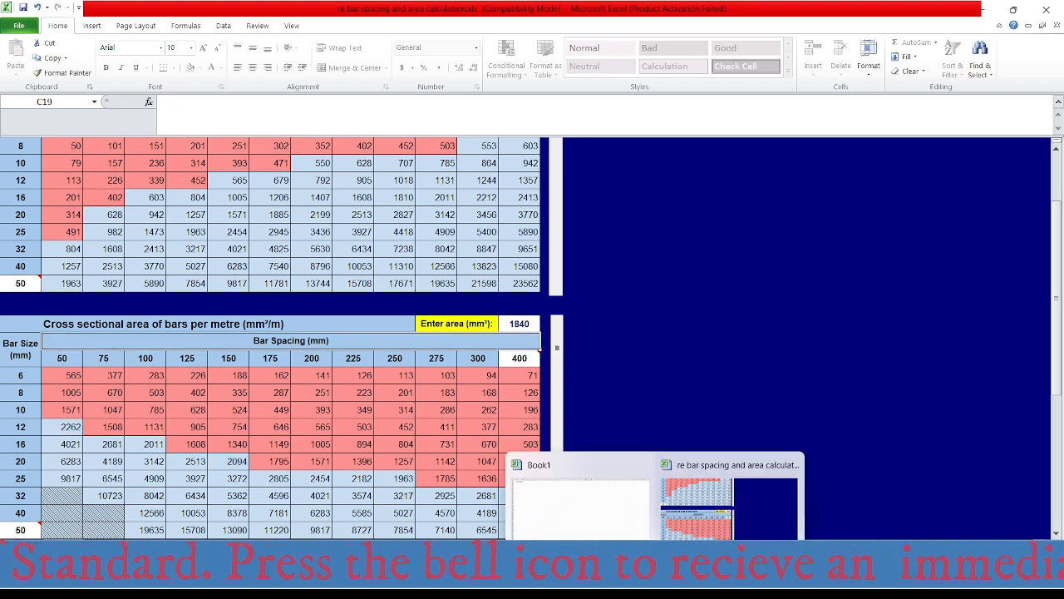
{"action": "left_click", "coordinate": [720, 581]}
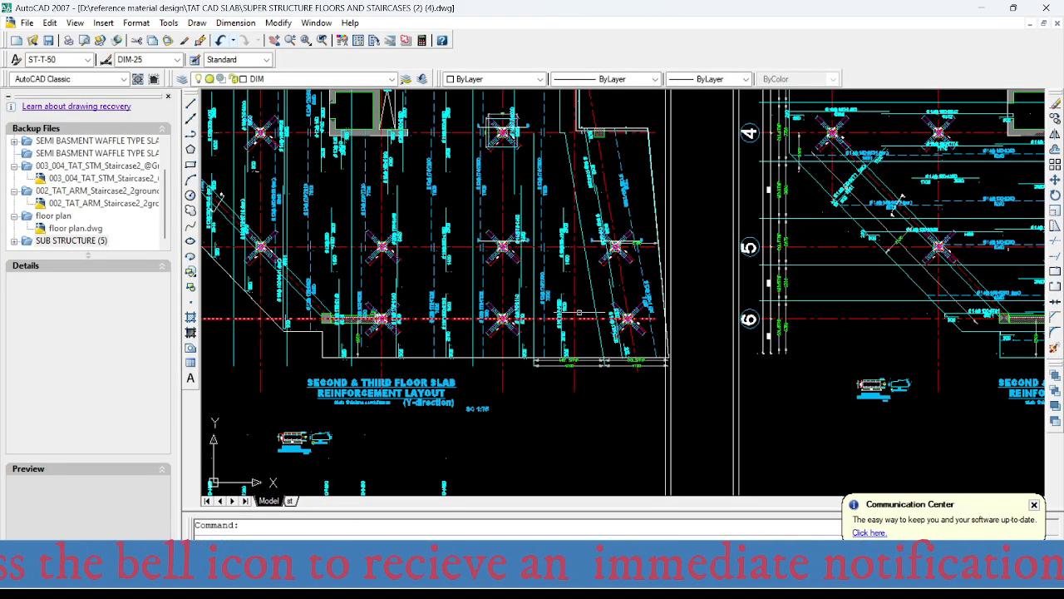
{"action": "scroll", "coordinate": [565, 293], "scroll_direction": "up", "scroll_amount": 4}
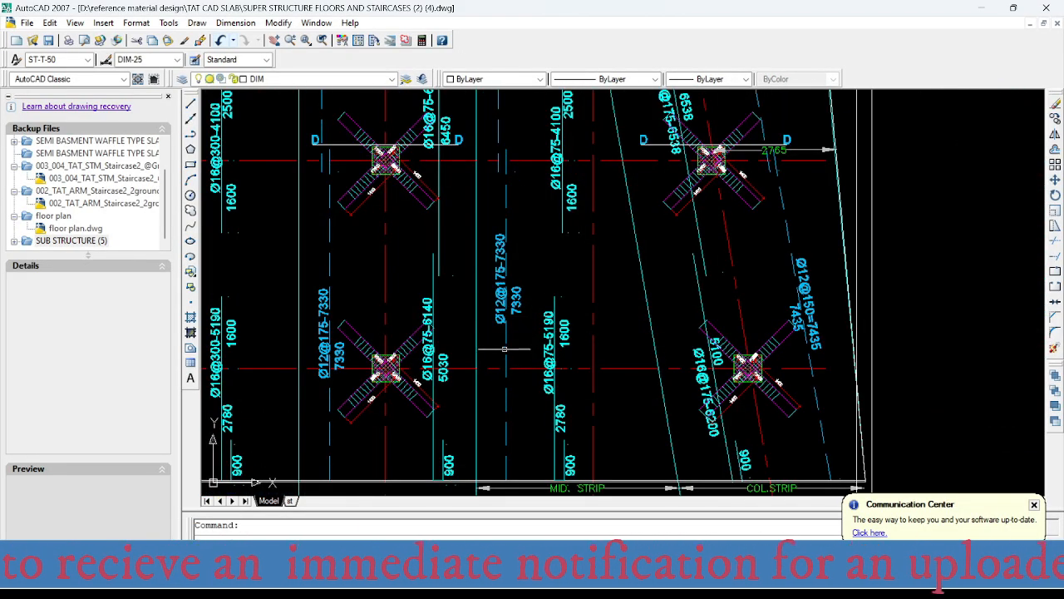
{"action": "scroll", "coordinate": [537, 366], "scroll_direction": "down", "scroll_amount": 2}
{"action": "scroll", "coordinate": [536, 365], "scroll_direction": "down", "scroll_amount": 2}
{"action": "scroll", "coordinate": [490, 416], "scroll_direction": "up", "scroll_amount": 1}
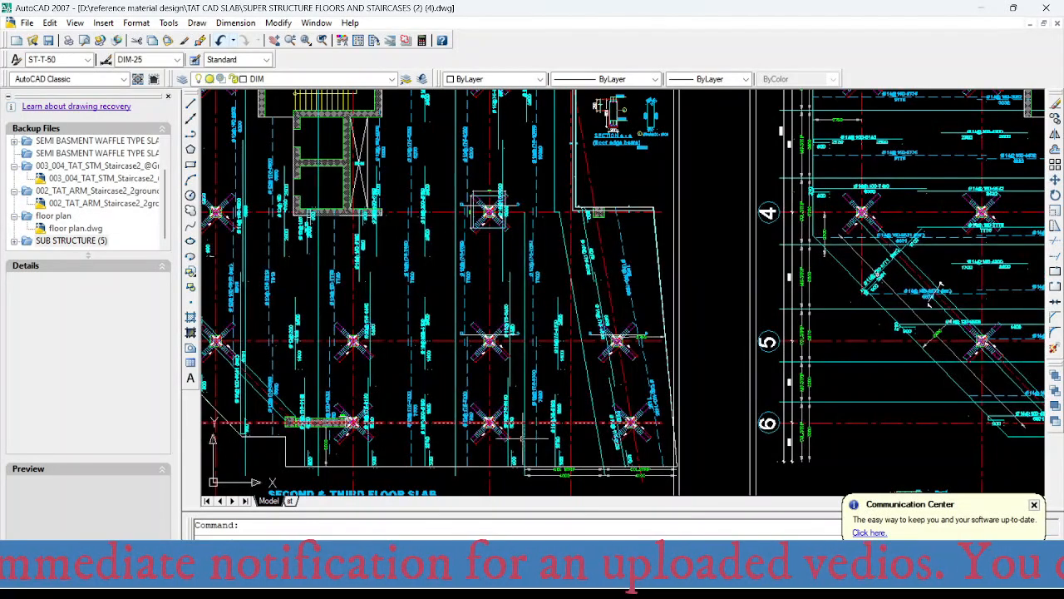
{"action": "scroll", "coordinate": [512, 358], "scroll_direction": "up", "scroll_amount": 5}
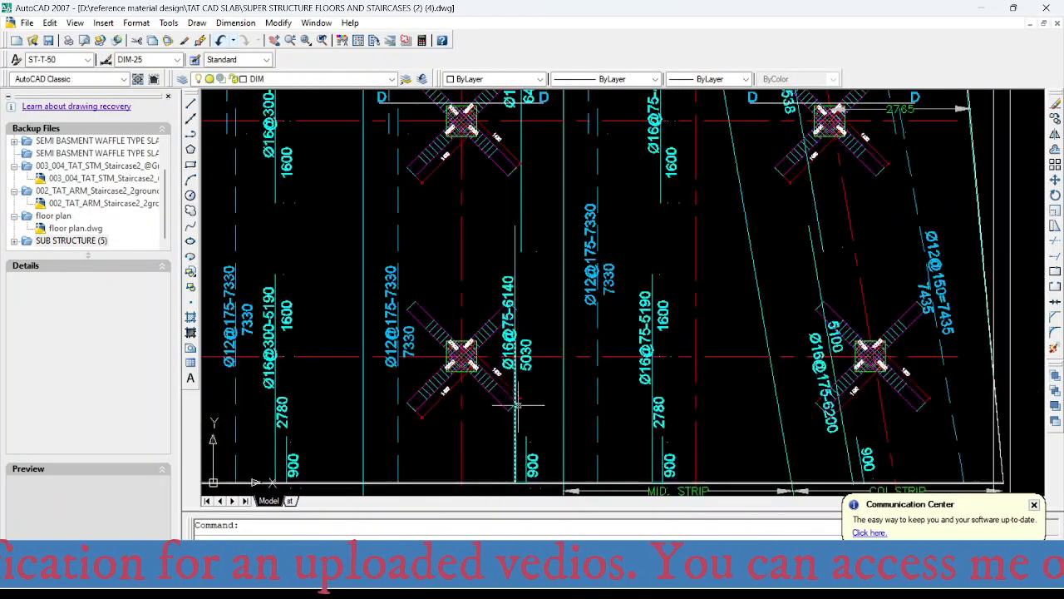
{"action": "scroll", "coordinate": [515, 356], "scroll_direction": "up", "scroll_amount": 2}
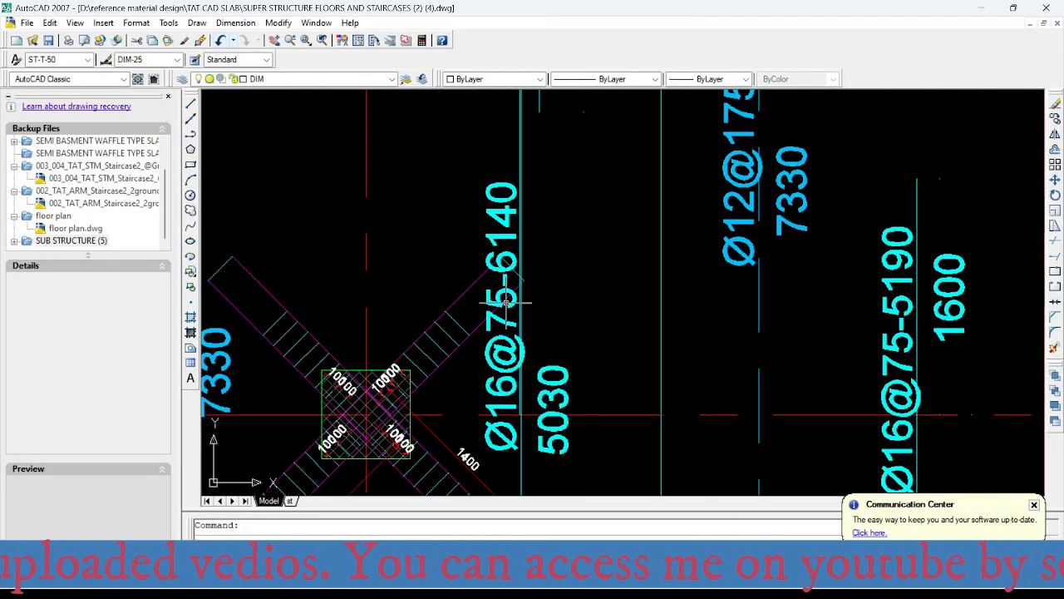
- Change the bar spacing in the label Ø16@75-6140 at the column on axes D and 6 to 100
{"action": "scroll", "coordinate": [503, 295], "scroll_direction": "up", "scroll_amount": 3}
{"action": "left_click", "coordinate": [498, 291]}
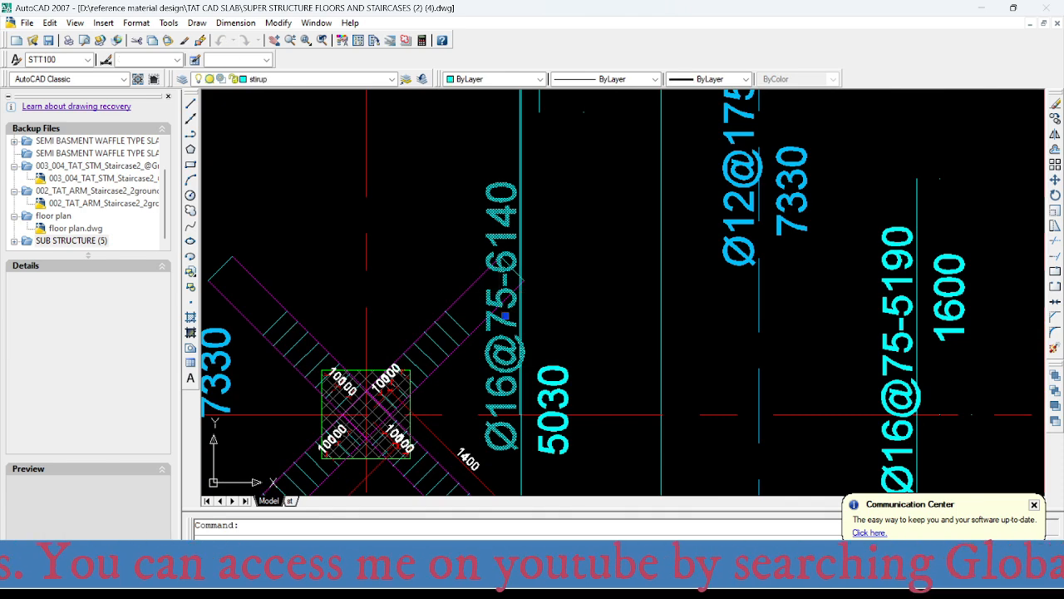
{"action": "double_click", "coordinate": [505, 315]}
{"action": "left_click_drag", "start_coordinate": [533, 306], "coordinate": [499, 306]}
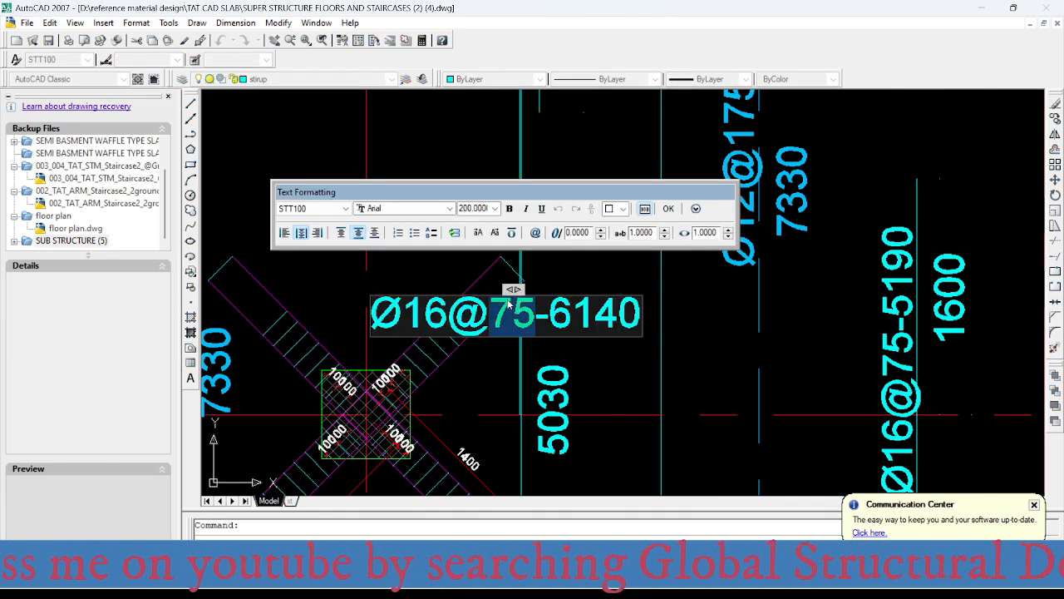
{"action": "type", "text": "100"}
{"action": "key", "text": "Return"}
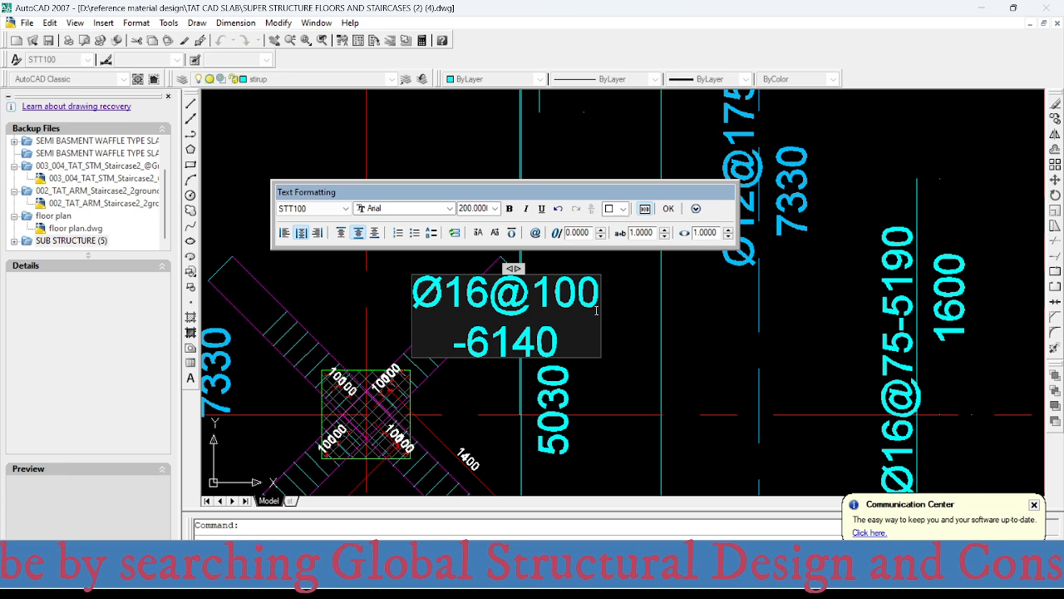
{"action": "left_click", "coordinate": [611, 437]}
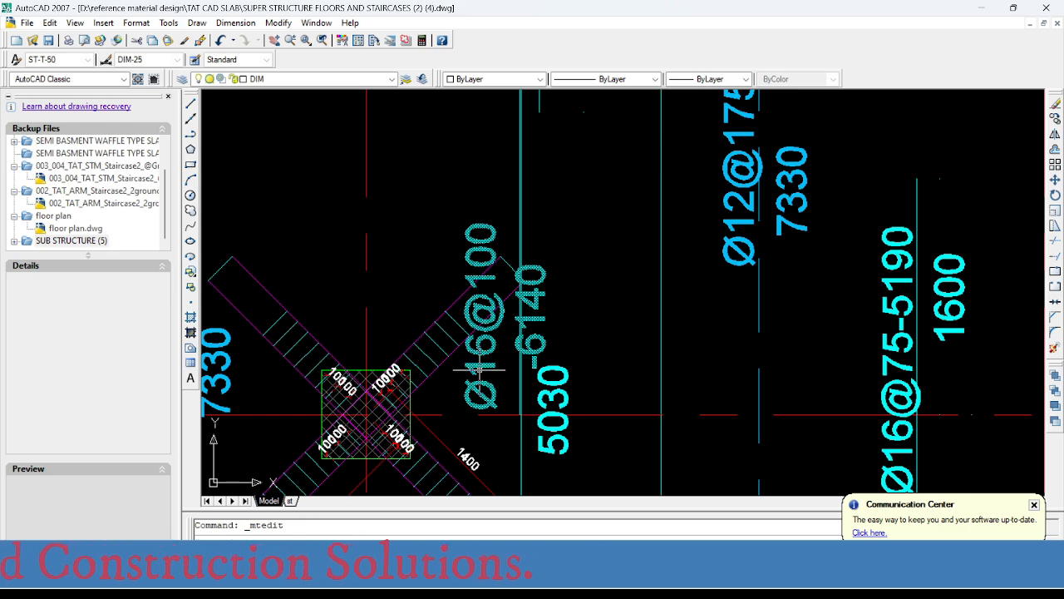
- Locate the column on axes D and 1 in the Y-direction layout and check its column strip's top bar label
{"action": "scroll", "coordinate": [506, 403], "scroll_direction": "down", "scroll_amount": 2}
{"action": "scroll", "coordinate": [506, 403], "scroll_direction": "down", "scroll_amount": 4}
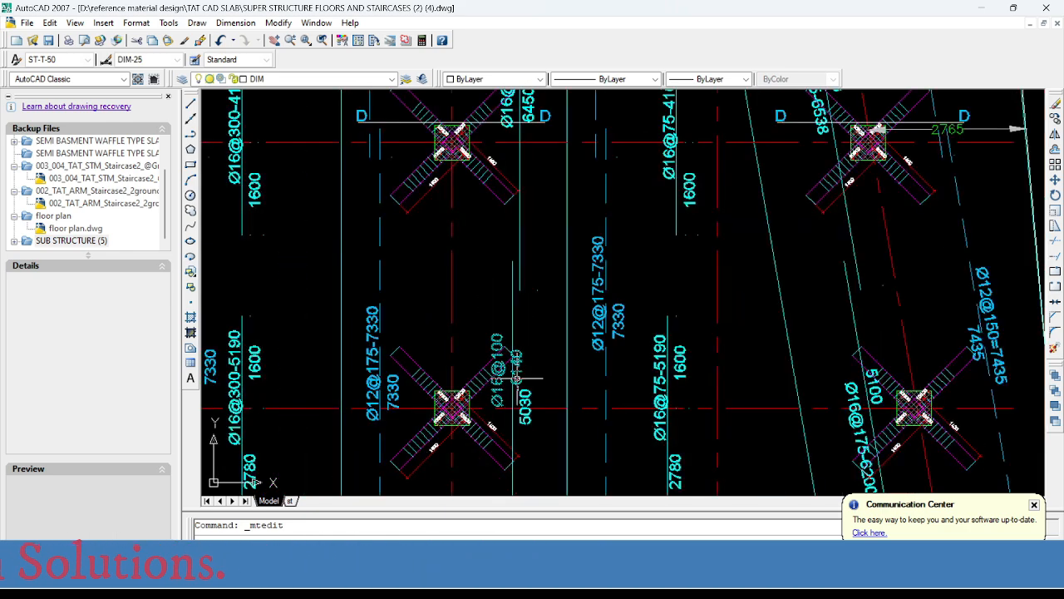
{"action": "scroll", "coordinate": [519, 391], "scroll_direction": "down", "scroll_amount": 4}
{"action": "scroll", "coordinate": [479, 416], "scroll_direction": "up", "scroll_amount": 2}
{"action": "scroll", "coordinate": [479, 415], "scroll_direction": "down", "scroll_amount": 2}
{"action": "mouse_move", "coordinate": [480, 376]}
{"action": "middle_mouse_down"}
{"action": "mouse_move", "coordinate": [489, 442]}
{"action": "mouse_move", "coordinate": [505, 329]}
{"action": "mouse_move", "coordinate": [508, 415]}
{"action": "middle_mouse_up"}
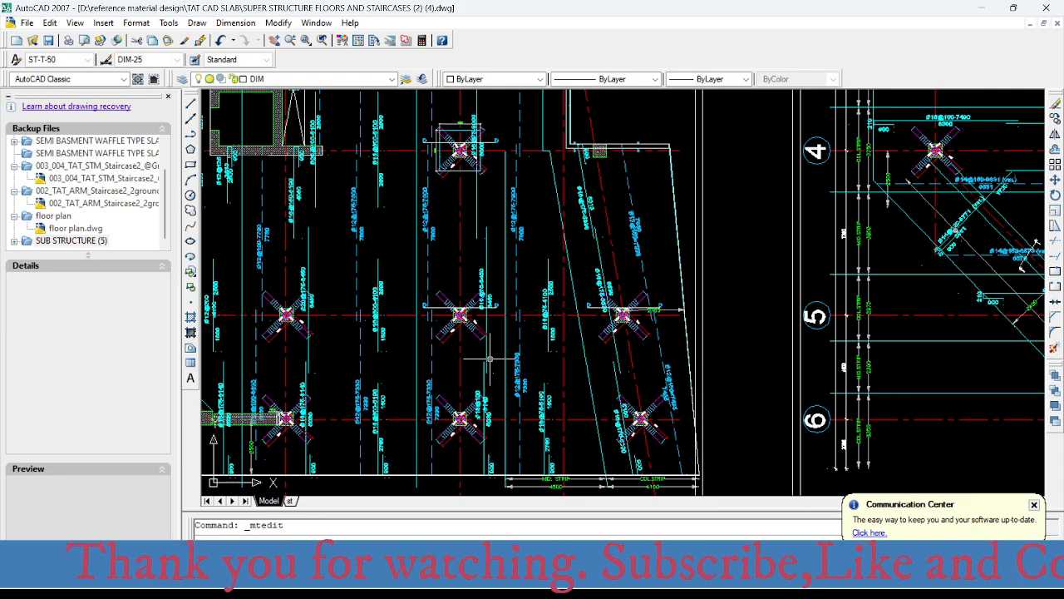
{"action": "mouse_move", "coordinate": [485, 307]}
{"action": "middle_mouse_down"}
{"action": "mouse_move", "coordinate": [488, 296]}
{"action": "mouse_move", "coordinate": [492, 359]}
{"action": "mouse_move", "coordinate": [526, 227]}
{"action": "mouse_move", "coordinate": [527, 249]}
{"action": "mouse_move", "coordinate": [491, 308]}
{"action": "mouse_move", "coordinate": [509, 198]}
{"action": "middle_mouse_up"}
{"action": "mouse_move", "coordinate": [592, 447]}
{"action": "middle_mouse_down"}
{"action": "mouse_move", "coordinate": [580, 441]}
{"action": "mouse_move", "coordinate": [533, 476]}
{"action": "middle_mouse_up"}
{"action": "scroll", "coordinate": [555, 384], "scroll_direction": "down", "scroll_amount": 3}
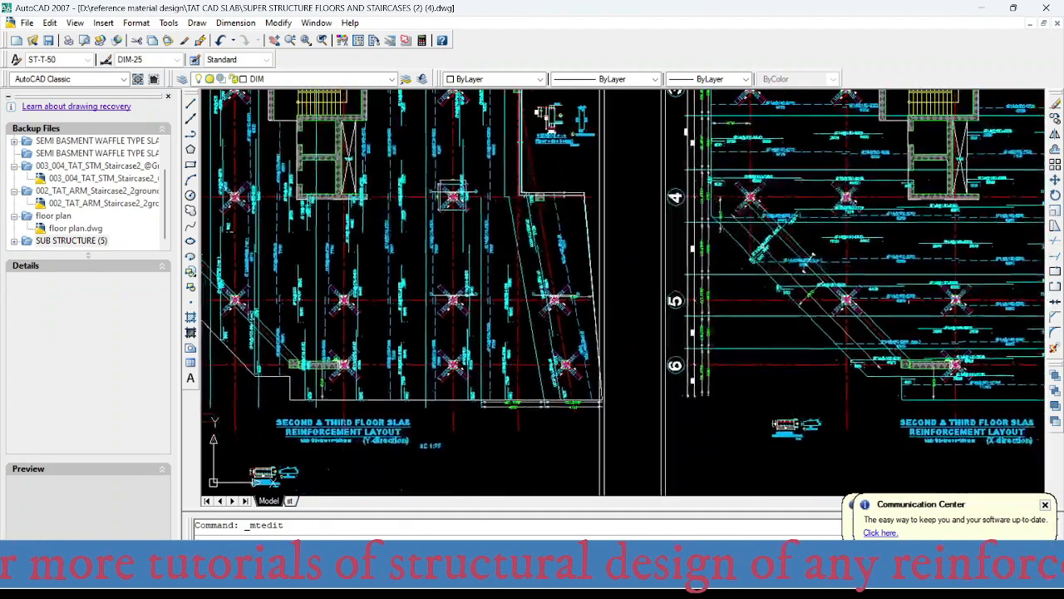
{"action": "middle_click_drag", "start_coordinate": [537, 335], "coordinate": [542, 426]}
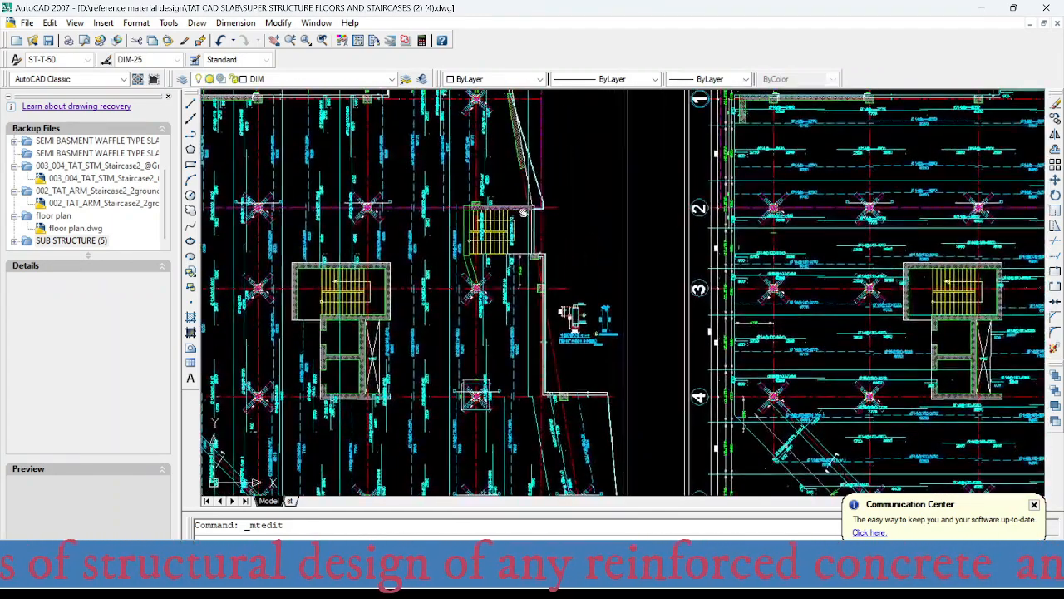
{"action": "middle_click_drag", "start_coordinate": [527, 221], "coordinate": [539, 399]}
{"action": "scroll", "coordinate": [499, 291], "scroll_direction": "up", "scroll_amount": 8}
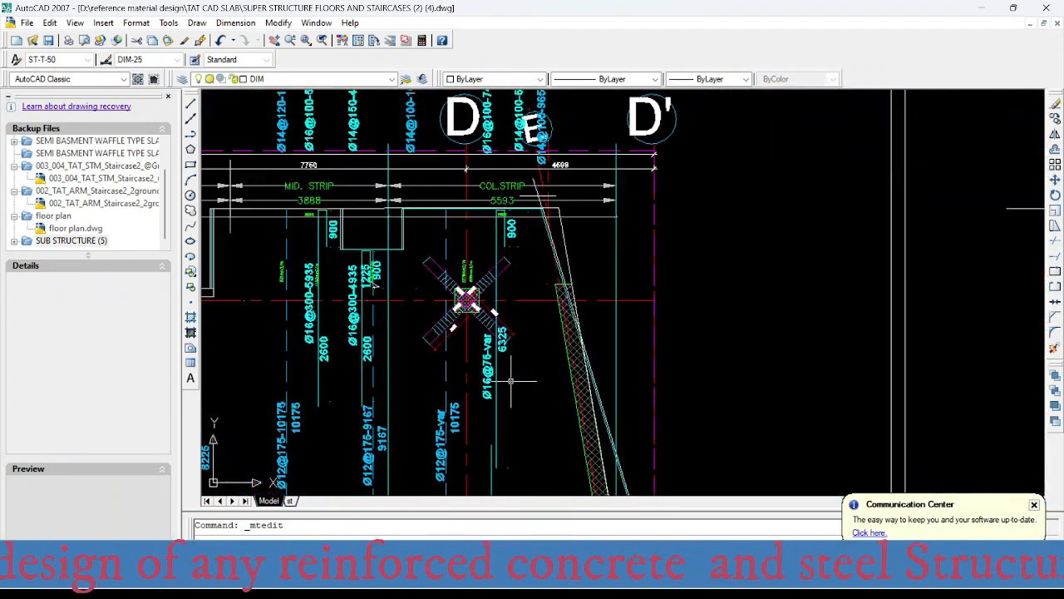
{"action": "mouse_move", "coordinate": [510, 342]}
{"action": "middle_mouse_down"}
{"action": "mouse_move", "coordinate": [514, 358]}
{"action": "mouse_move", "coordinate": [517, 332]}
{"action": "middle_mouse_up"}
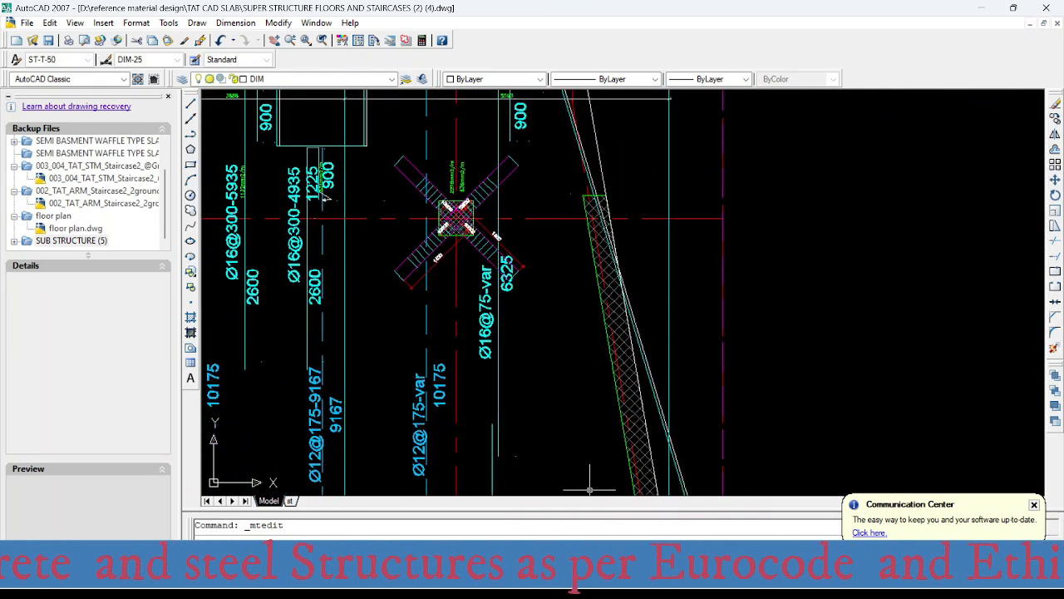
- Switch to SAFE and read the column strip's top reinforcement intensity at the column on axes D and 1
{"action": "left_click", "coordinate": [705, 575]}
{"action": "scroll", "coordinate": [561, 309], "scroll_direction": "down", "scroll_amount": 8}
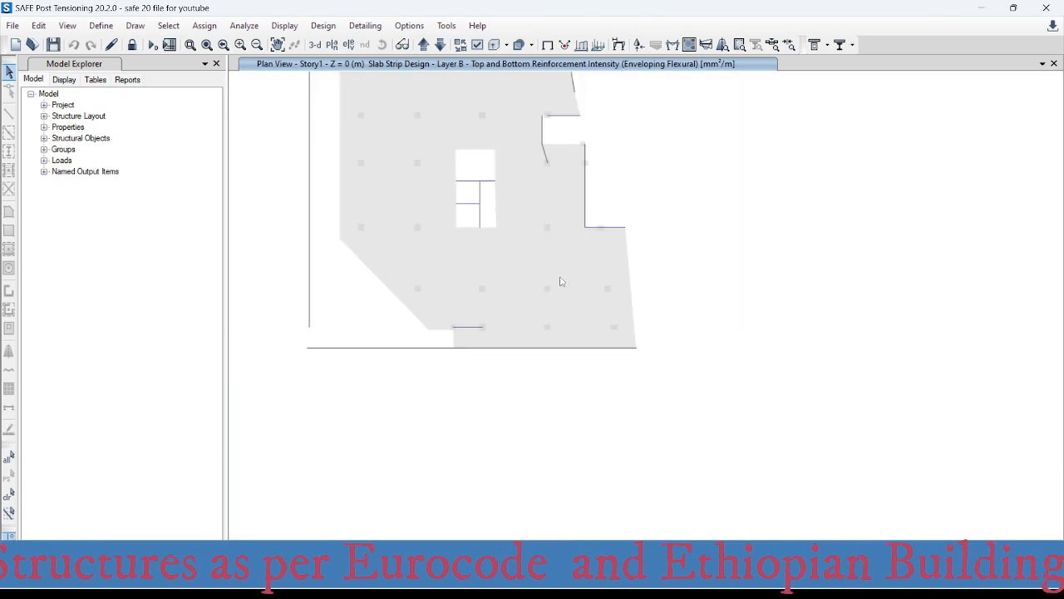
{"action": "middle_click_drag", "start_coordinate": [548, 197], "coordinate": [523, 353]}
{"action": "scroll", "coordinate": [527, 208], "scroll_direction": "up", "scroll_amount": 5}
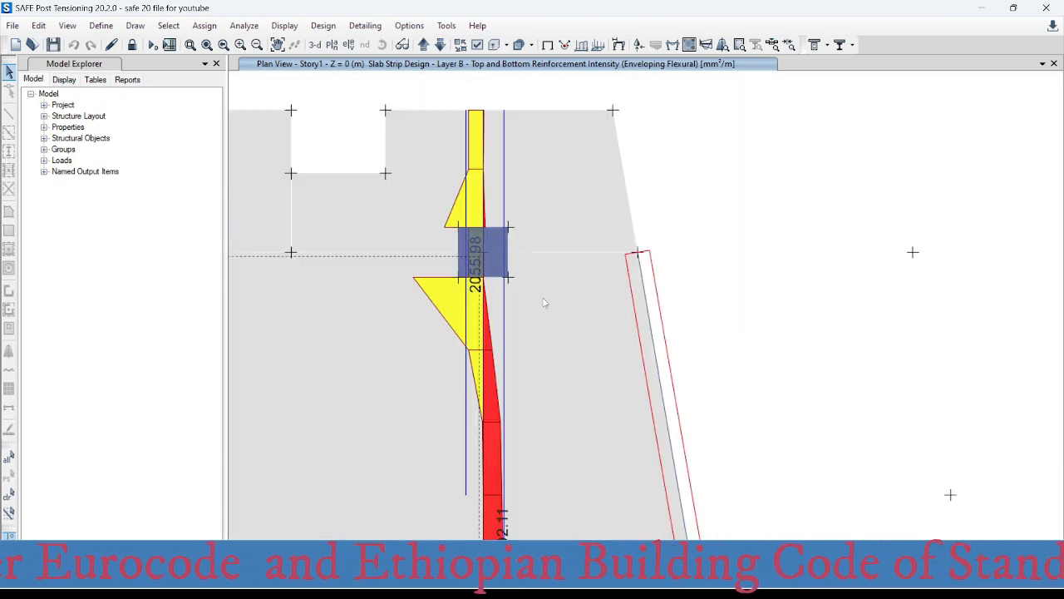
- Read the column strip's bottom reinforcement intensity along axis D in the span between axes 1 and 2
{"action": "middle_click_drag", "start_coordinate": [538, 415], "coordinate": [508, 242]}
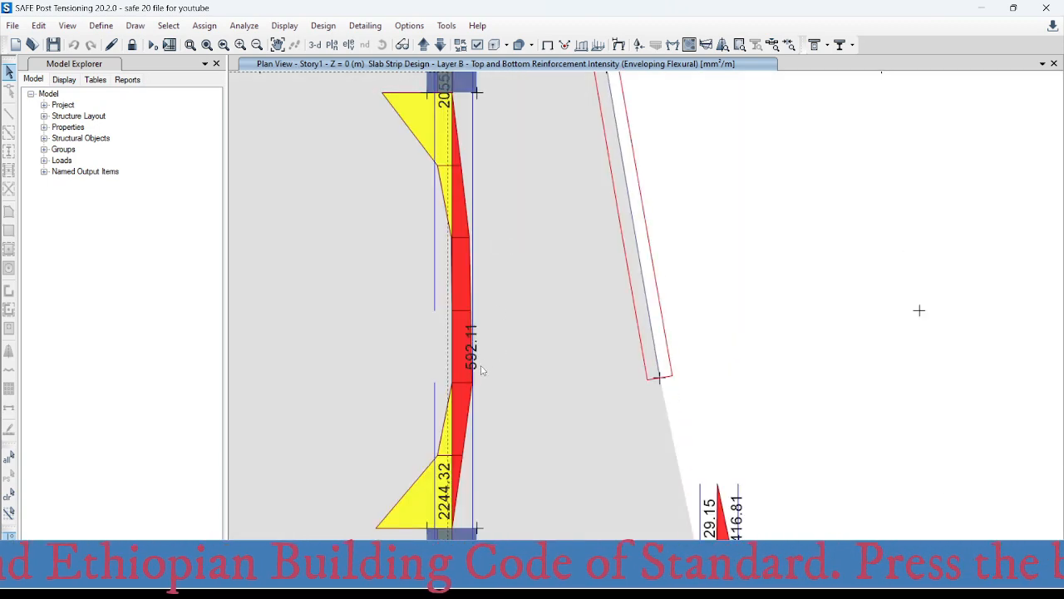
{"action": "scroll", "coordinate": [487, 332], "scroll_direction": "down", "scroll_amount": 4}
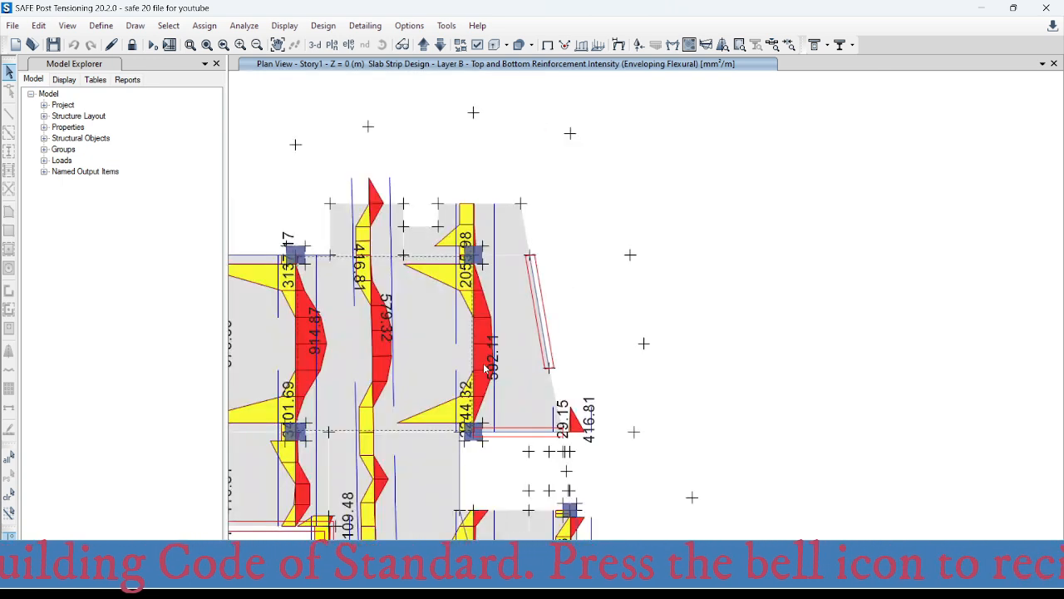
{"action": "scroll", "coordinate": [544, 380], "scroll_direction": "up", "scroll_amount": 4}
{"action": "scroll", "coordinate": [432, 330], "scroll_direction": "up", "scroll_amount": 4}
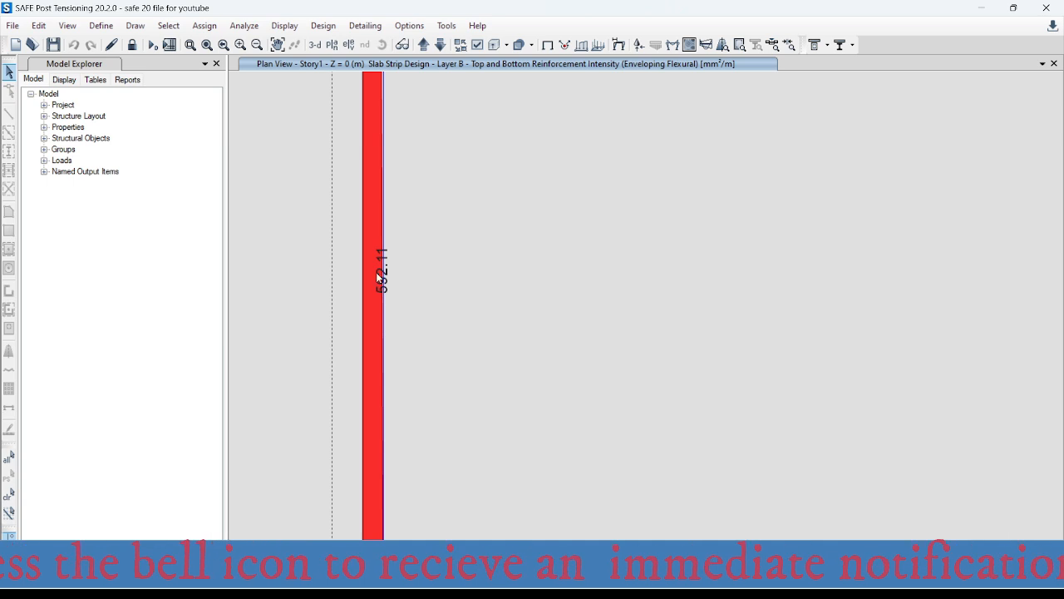
{"action": "scroll", "coordinate": [429, 291], "scroll_direction": "down", "scroll_amount": 2}
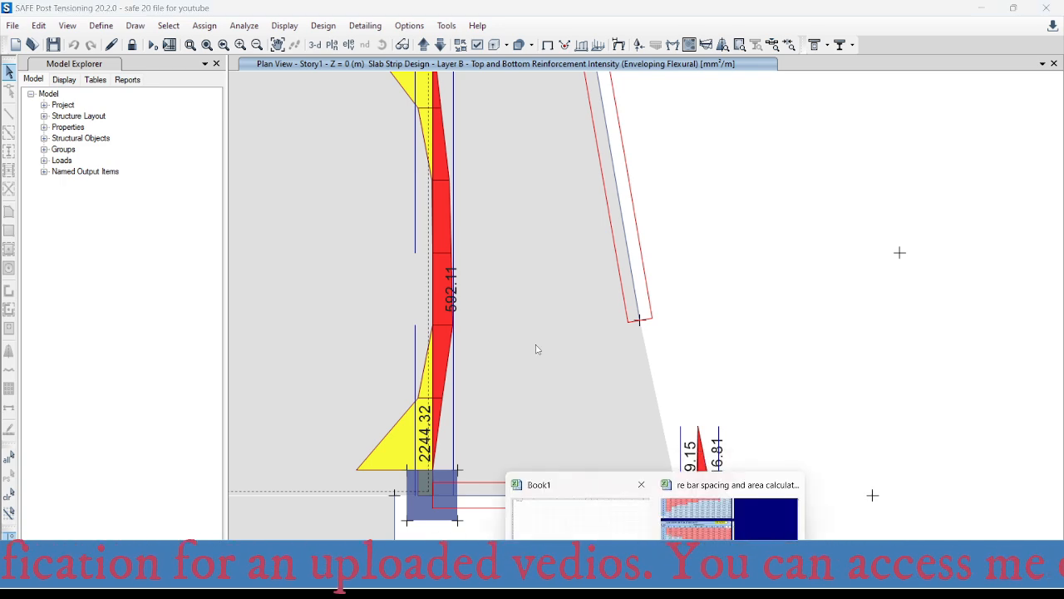
- Examine the bottom reinforcement intensities in the remaining spans of the axis D column strip, down to axis 5
{"action": "scroll", "coordinate": [499, 255], "scroll_direction": "down", "scroll_amount": 3}
{"action": "middle_click_drag", "start_coordinate": [529, 335], "coordinate": [480, 214]}
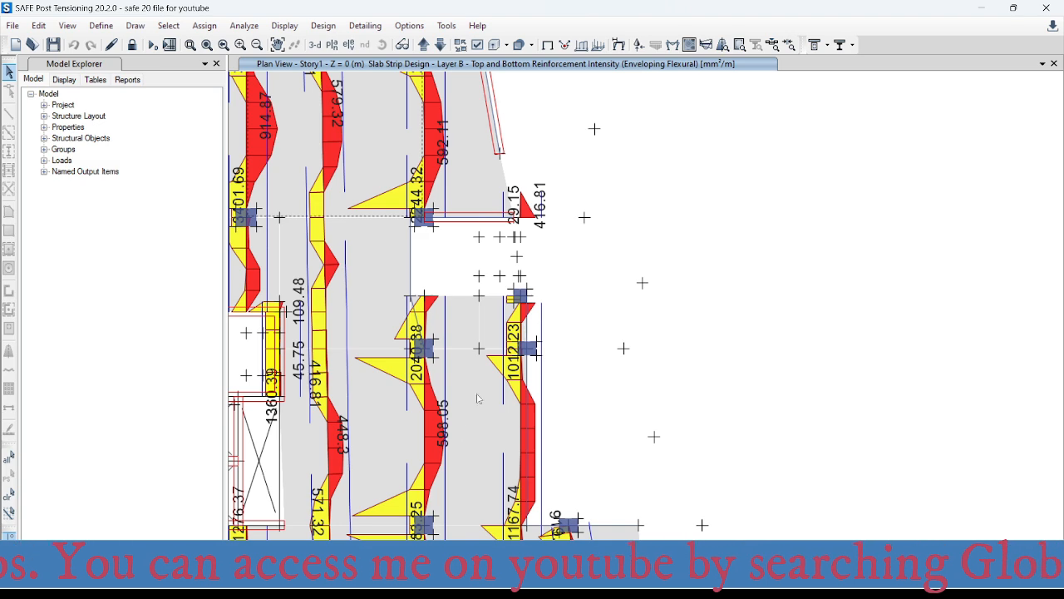
{"action": "scroll", "coordinate": [444, 450], "scroll_direction": "up", "scroll_amount": 3}
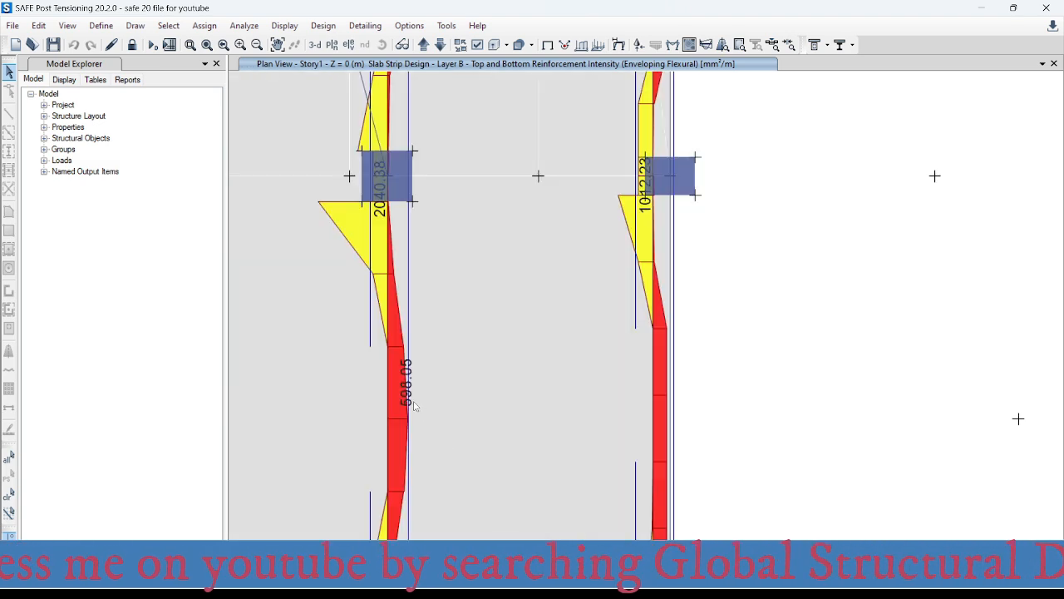
{"action": "scroll", "coordinate": [470, 283], "scroll_direction": "down", "scroll_amount": 3}
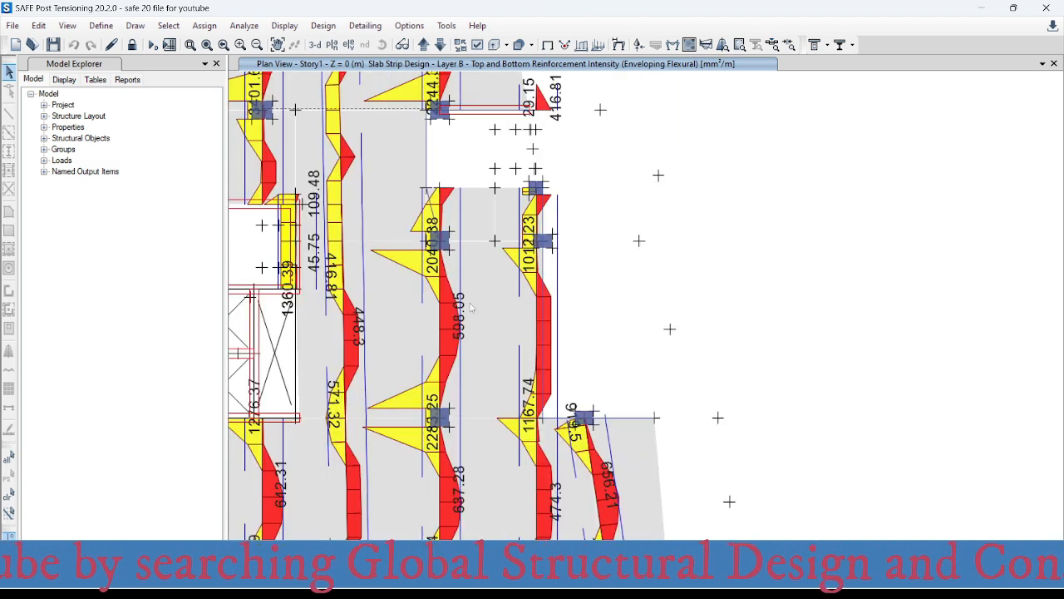
{"action": "scroll", "coordinate": [474, 417], "scroll_direction": "down", "scroll_amount": 3}
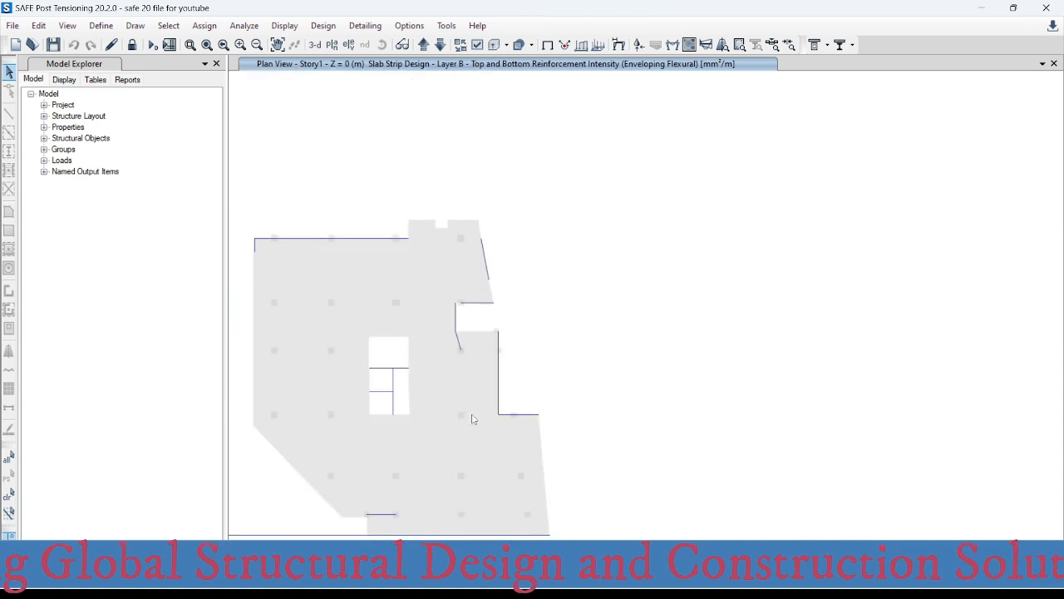
{"action": "scroll", "coordinate": [474, 471], "scroll_direction": "up", "scroll_amount": 3}
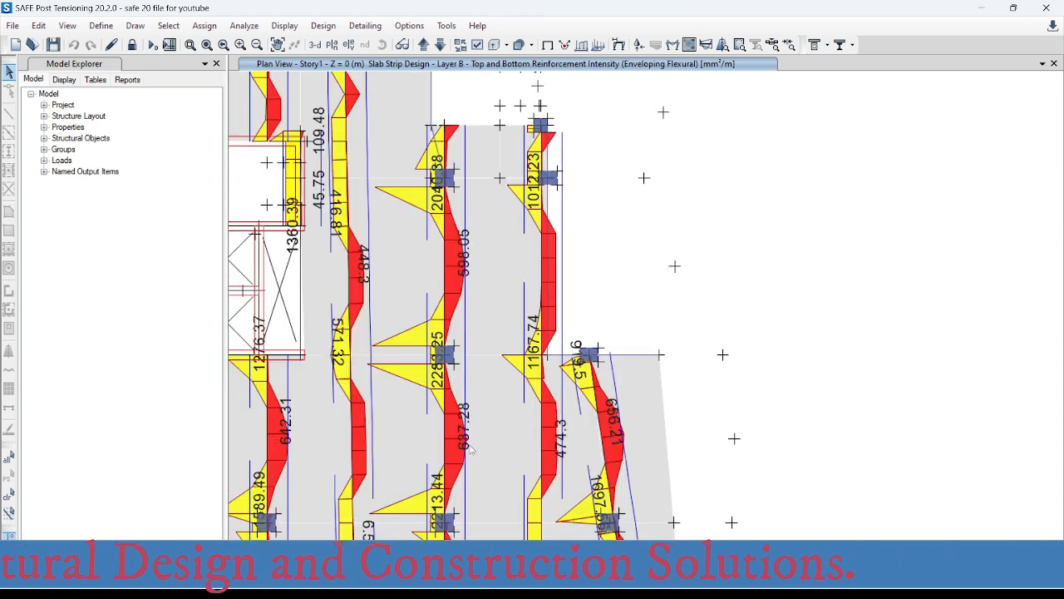
- Switch to Excel and enter 635 mm² as the required area in the table of bar areas per metre
{"action": "left_click", "coordinate": [715, 507]}
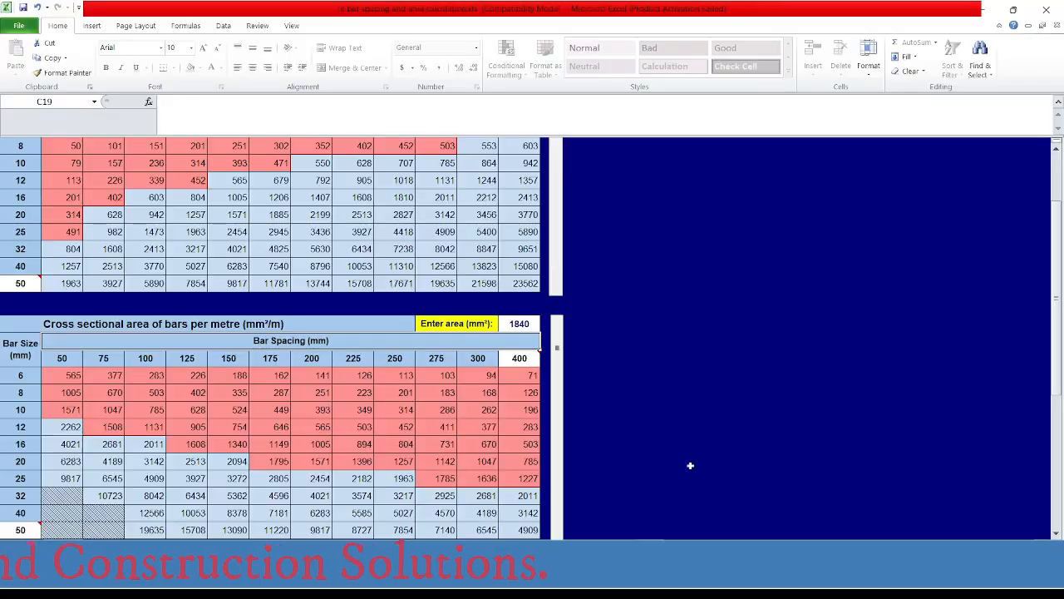
{"action": "left_click", "coordinate": [519, 322]}
{"action": "type", "text": "635"}
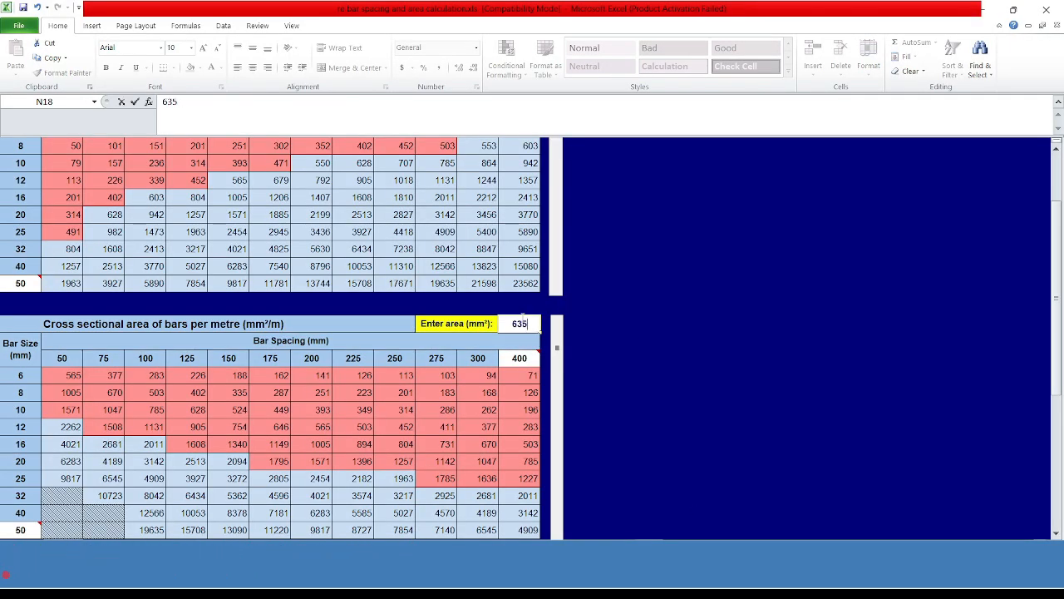
{"action": "key", "text": "Return"}
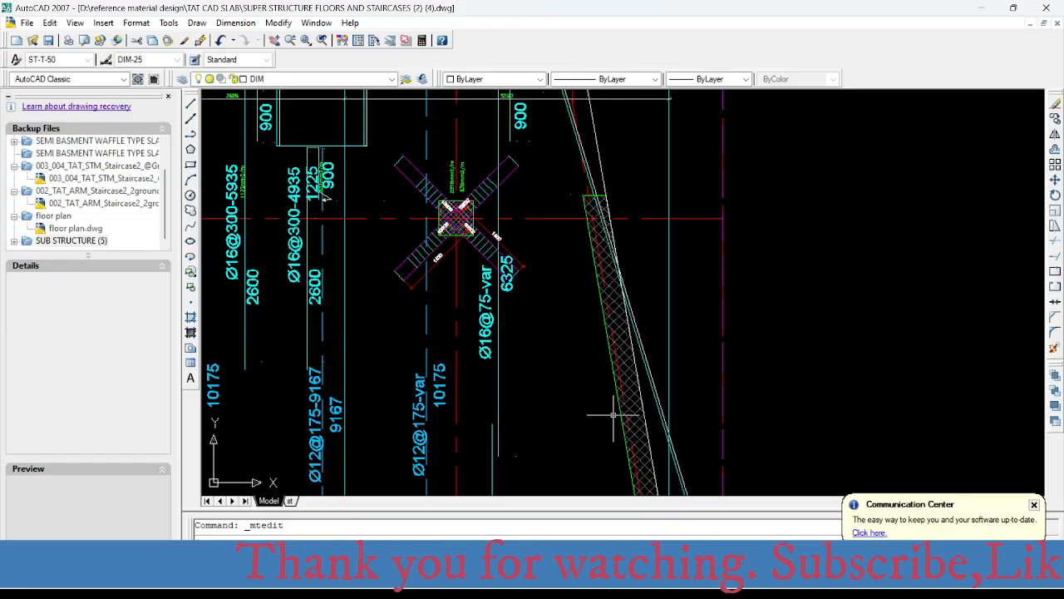
- Switch to AutoCAD and check the bottom bar labels of the axis D column strip and adjacent strip in the Y-direction layout
{"action": "scroll", "coordinate": [565, 382], "scroll_direction": "down", "scroll_amount": 5}
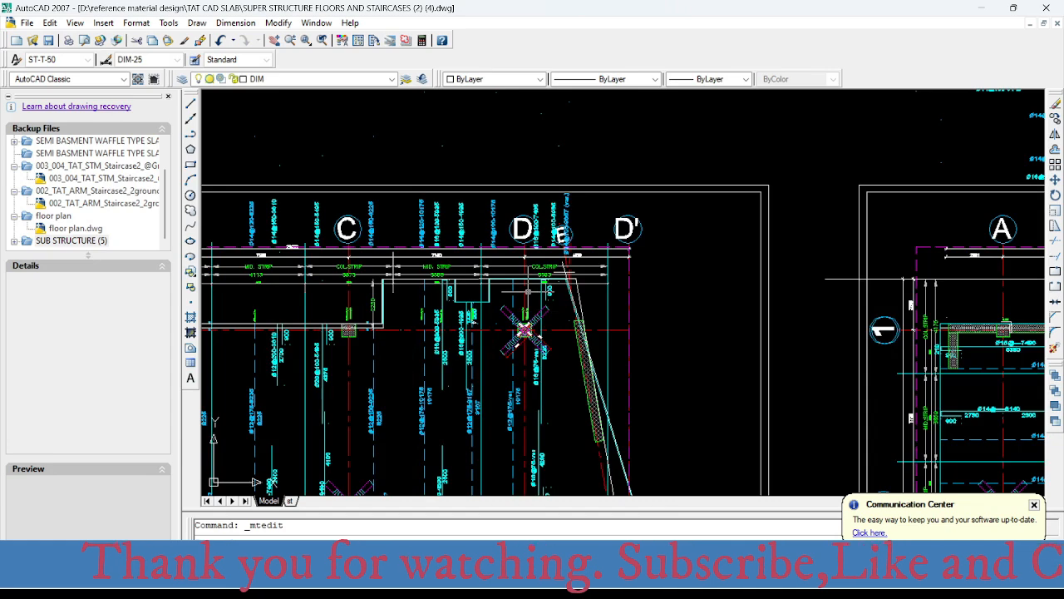
{"action": "scroll", "coordinate": [524, 330], "scroll_direction": "up", "scroll_amount": 6}
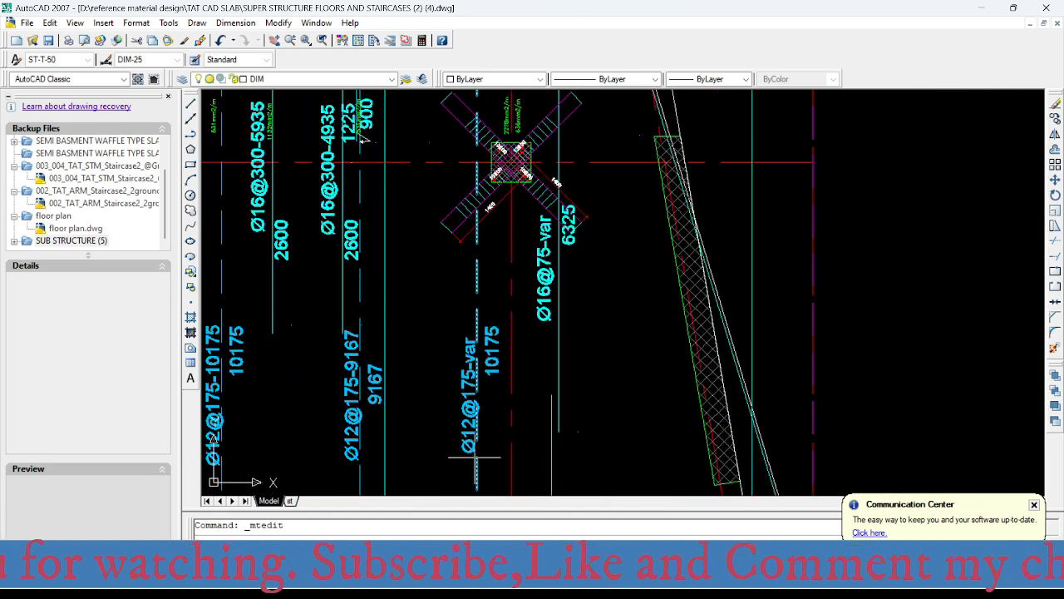
{"action": "middle_click_drag", "start_coordinate": [475, 438], "coordinate": [474, 194]}
{"action": "scroll", "coordinate": [475, 194], "scroll_direction": "down", "scroll_amount": 5}
{"action": "middle_click_drag", "start_coordinate": [475, 357], "coordinate": [468, 203]}
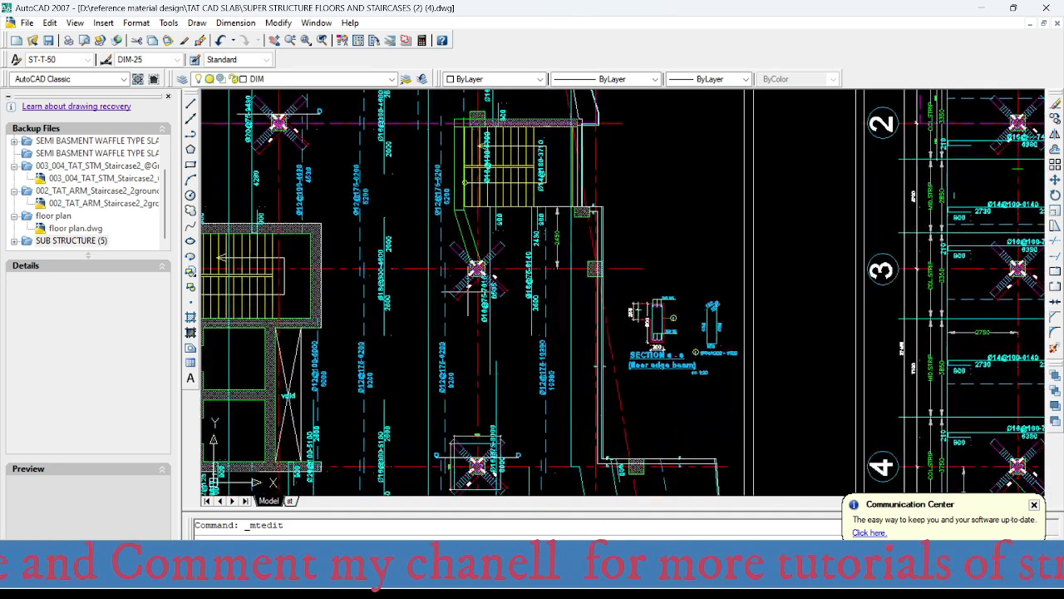
{"action": "scroll", "coordinate": [540, 390], "scroll_direction": "up", "scroll_amount": 4}
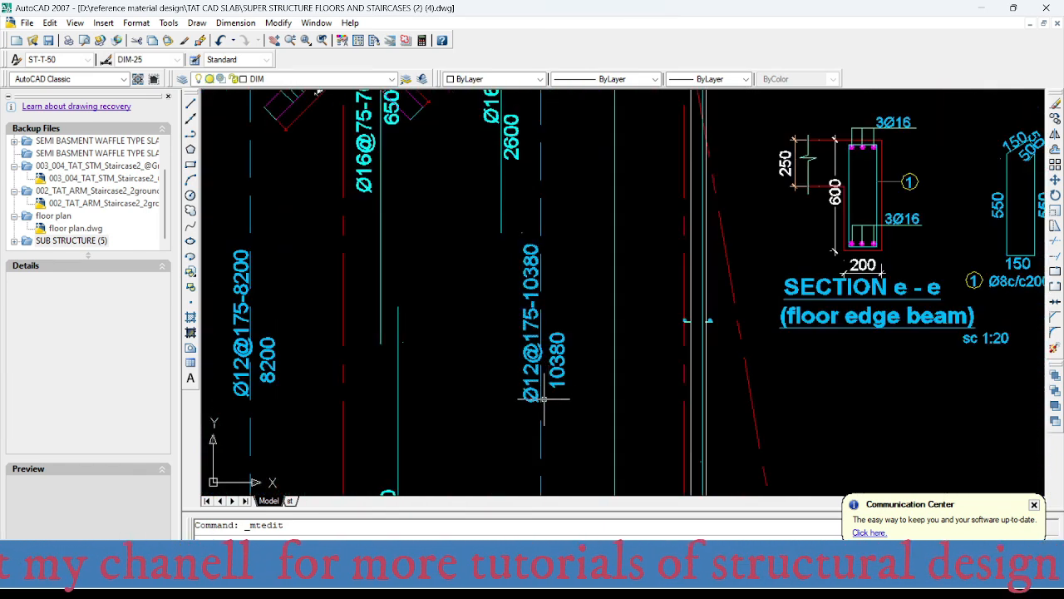
{"action": "scroll", "coordinate": [511, 349], "scroll_direction": "down", "scroll_amount": 5}
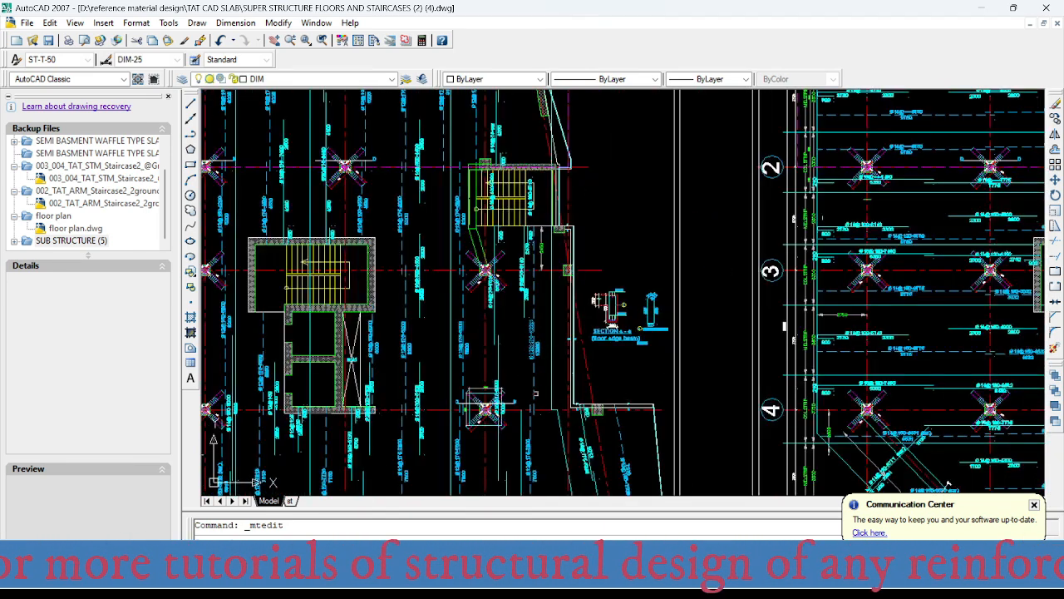
{"action": "middle_click_drag", "start_coordinate": [536, 394], "coordinate": [507, 174]}
{"action": "scroll", "coordinate": [507, 342], "scroll_direction": "up", "scroll_amount": 6}
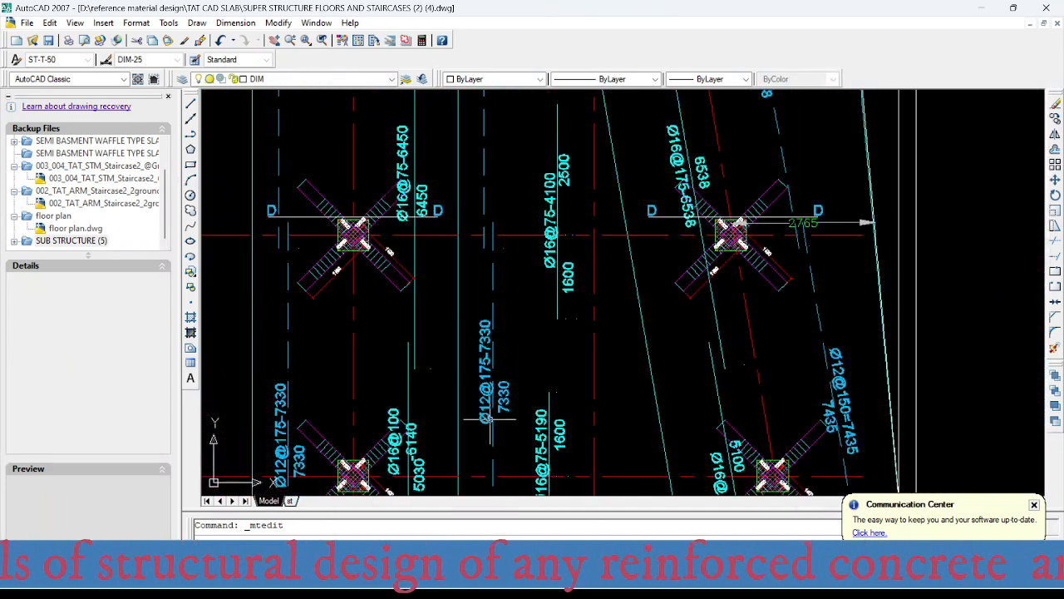
{"action": "scroll", "coordinate": [490, 418], "scroll_direction": "down", "scroll_amount": 4}
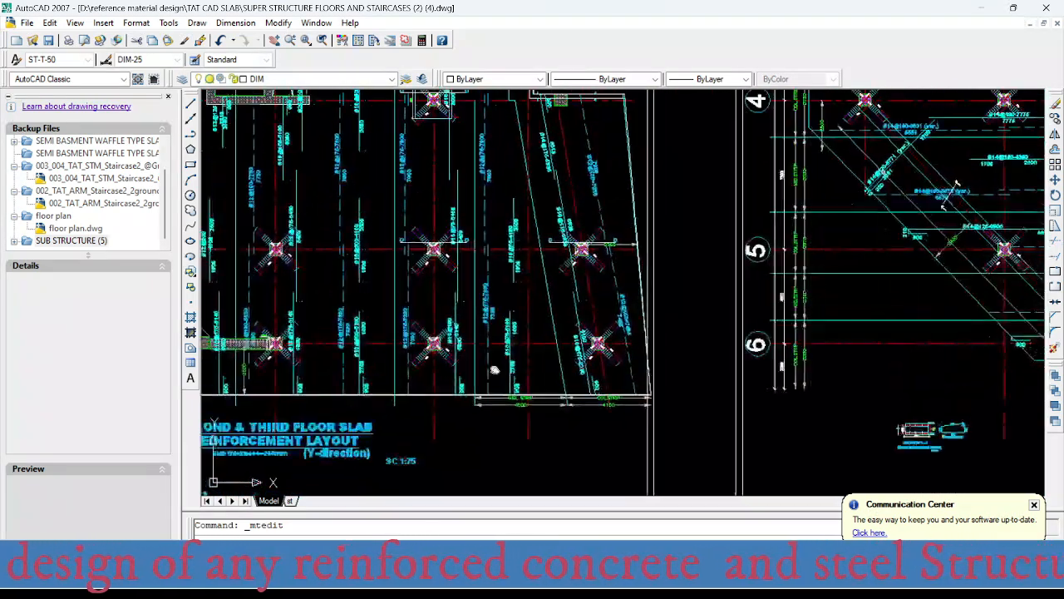
- Locate the inclined column strip between axes 4 and 6 in the Y-direction layout and check its bar labels
{"action": "mouse_move", "coordinate": [494, 370]}
{"action": "middle_mouse_down"}
{"action": "mouse_move", "coordinate": [488, 417]}
{"action": "mouse_move", "coordinate": [537, 477]}
{"action": "middle_mouse_up"}
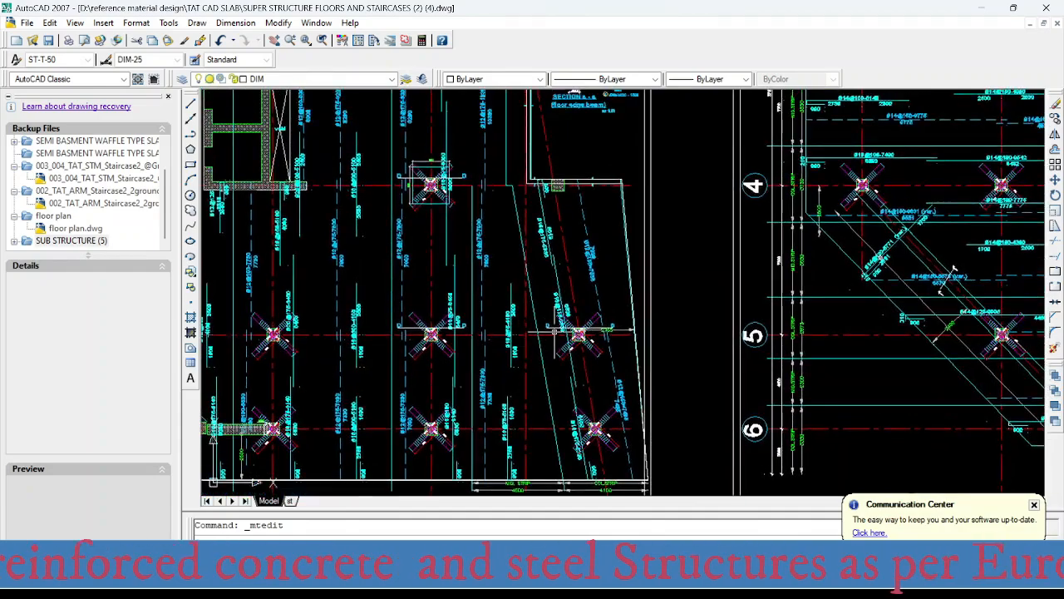
{"action": "mouse_move", "coordinate": [550, 320]}
{"action": "middle_mouse_down"}
{"action": "mouse_move", "coordinate": [467, 291]}
{"action": "mouse_move", "coordinate": [447, 236]}
{"action": "middle_mouse_up"}
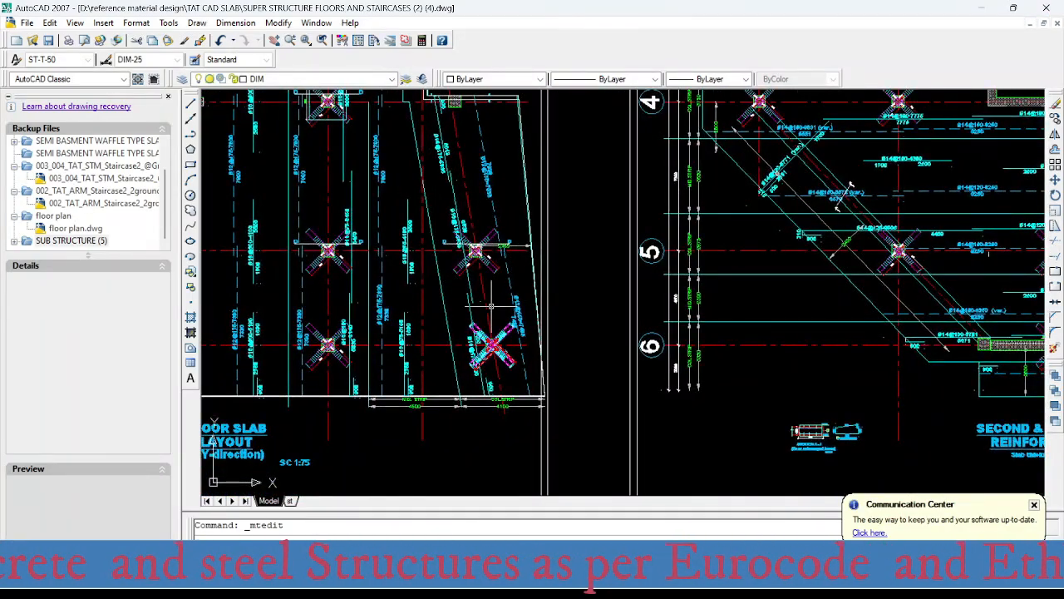
{"action": "middle_click_drag", "start_coordinate": [490, 305], "coordinate": [491, 384]}
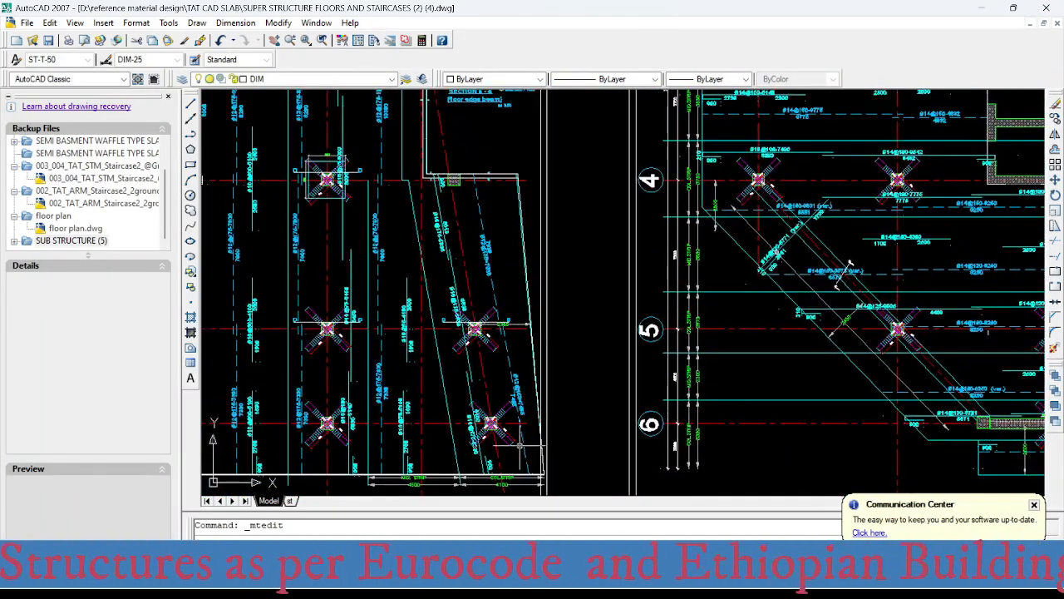
{"action": "scroll", "coordinate": [499, 465], "scroll_direction": "up", "scroll_amount": 5}
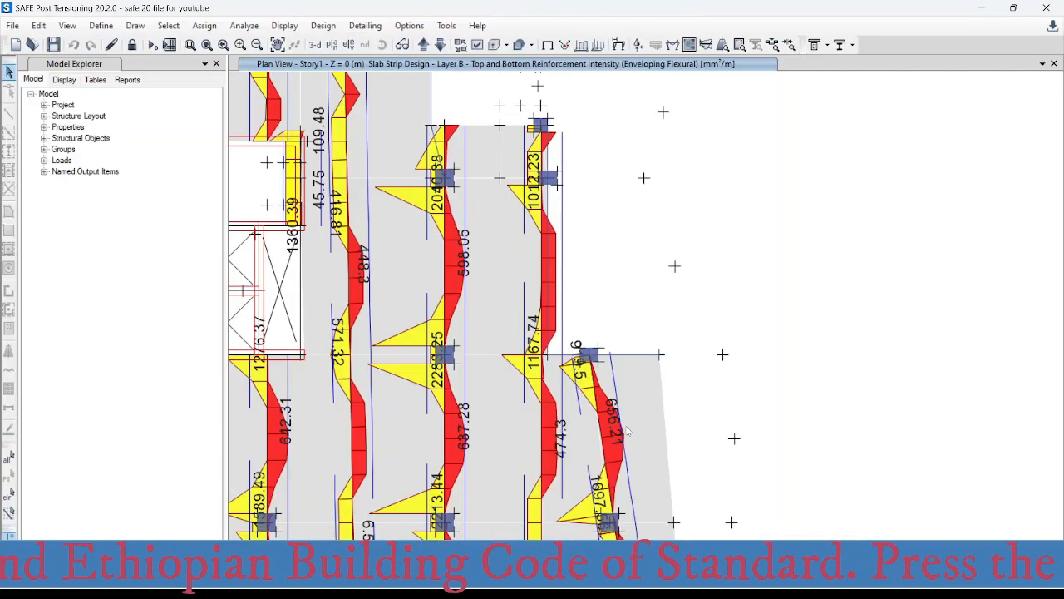
- Switch to SAFE and examine the top and bottom reinforcement intensities of the inclined column strip between axes 4 and 6
{"action": "middle_click", "coordinate": [610, 373]}
{"action": "middle_click_drag", "start_coordinate": [613, 442], "coordinate": [553, 313]}
{"action": "scroll", "coordinate": [553, 318], "scroll_direction": "down", "scroll_amount": 4}
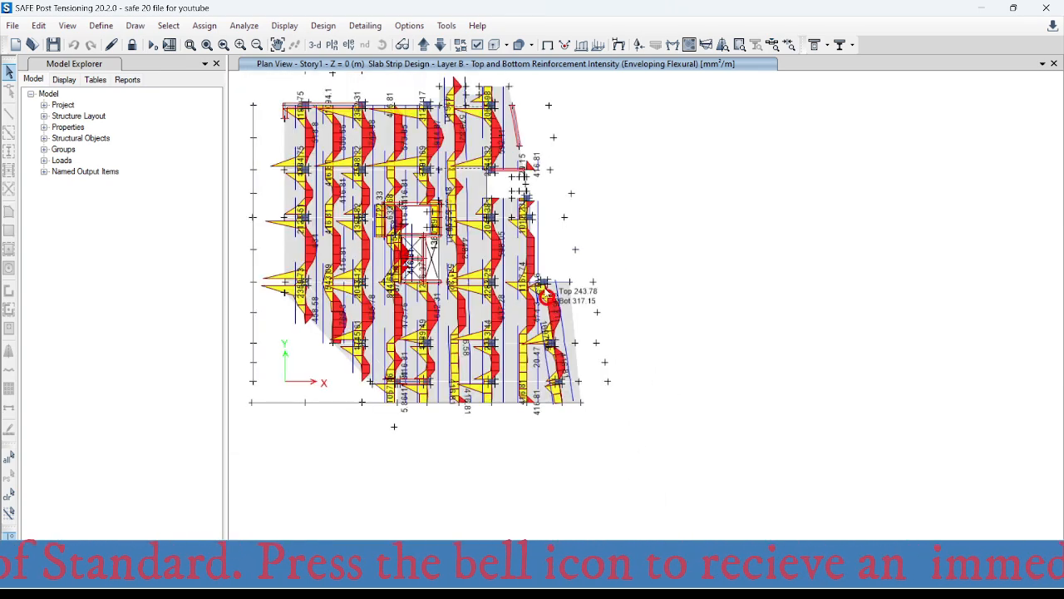
{"action": "scroll", "coordinate": [521, 210], "scroll_direction": "up", "scroll_amount": 4}
{"action": "middle_click_drag", "start_coordinate": [598, 449], "coordinate": [496, 317]}
{"action": "scroll", "coordinate": [496, 317], "scroll_direction": "down", "scroll_amount": 4}
{"action": "scroll", "coordinate": [503, 353], "scroll_direction": "up", "scroll_amount": 4}
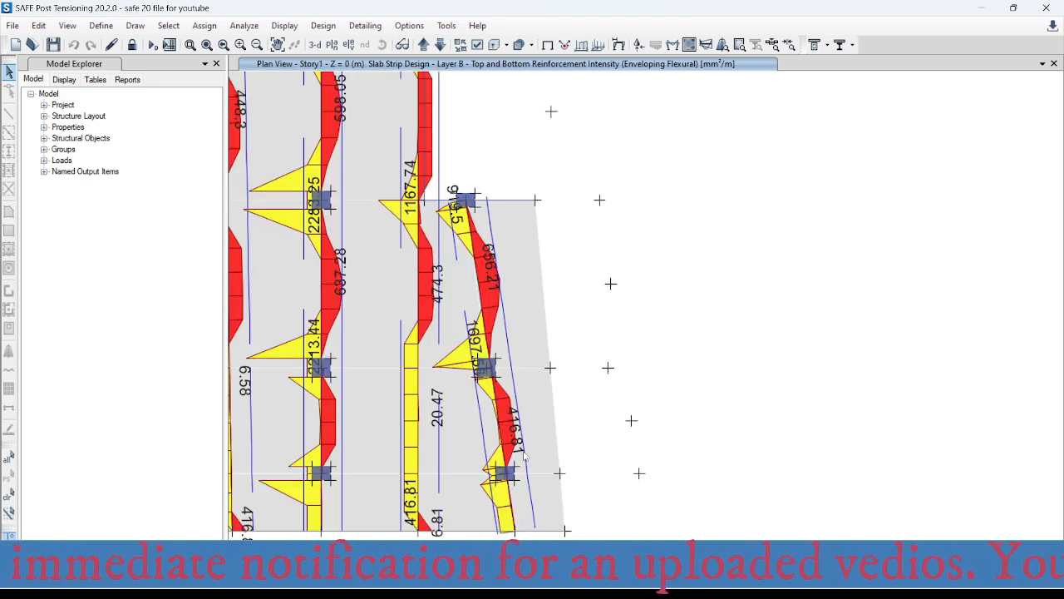
- Read the inclined column strip's top reinforcement intensity at its upper end column on axis 4
{"action": "scroll", "coordinate": [446, 185], "scroll_direction": "up", "scroll_amount": 4}
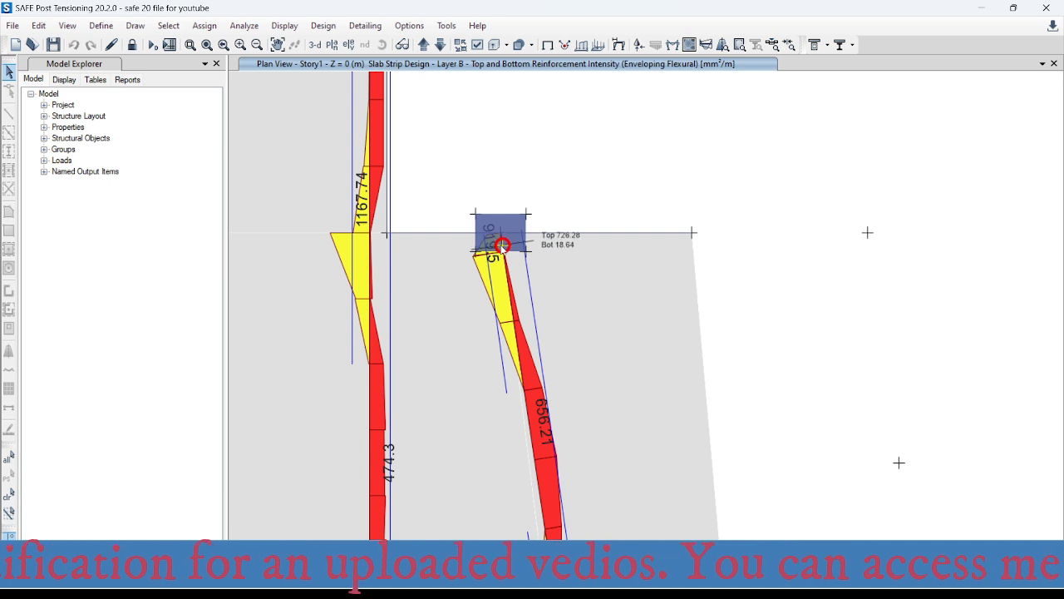
{"action": "scroll", "coordinate": [508, 234], "scroll_direction": "up", "scroll_amount": 4}
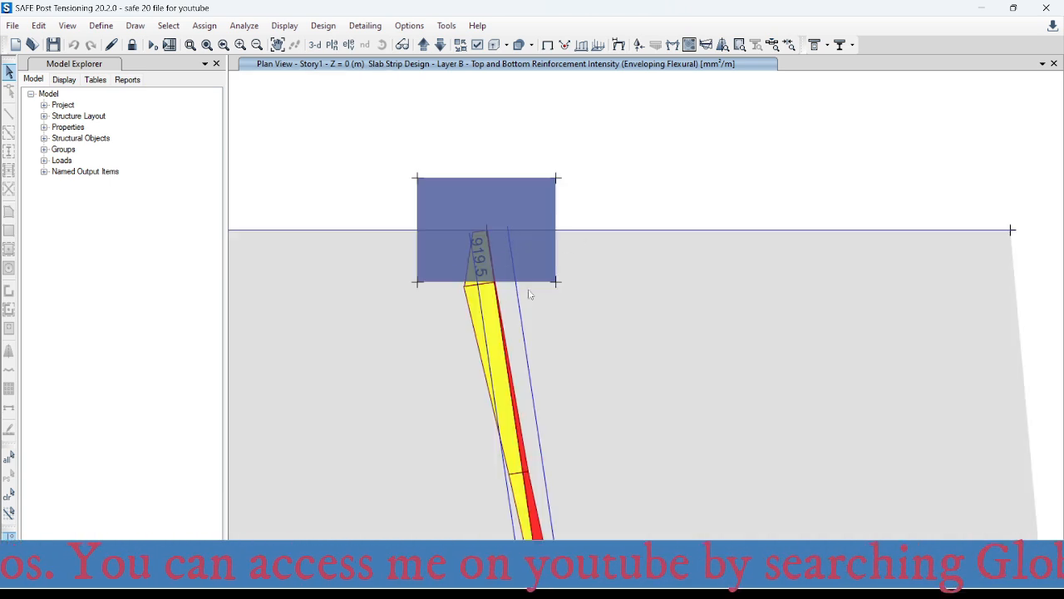
{"action": "left_click", "coordinate": [491, 257]}
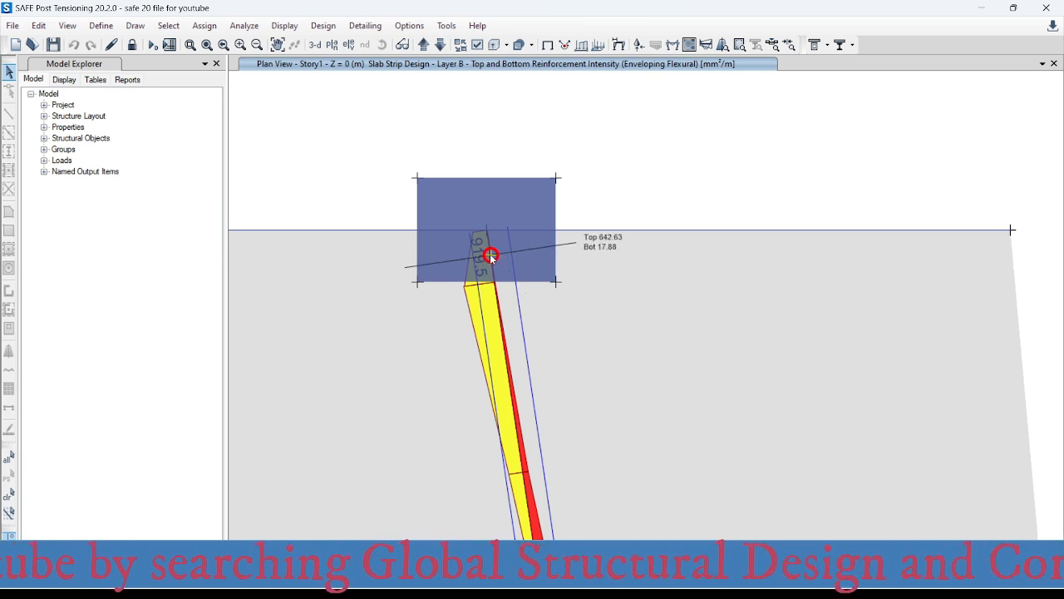
{"action": "mouse_move", "coordinate": [490, 256]}
{"action": "left_mouse_down"}
{"action": "mouse_move", "coordinate": [487, 237]}
{"action": "mouse_move", "coordinate": [494, 274]}
{"action": "mouse_move", "coordinate": [490, 257]}
{"action": "left_mouse_up"}
{"action": "scroll", "coordinate": [491, 257], "scroll_direction": "up", "scroll_amount": 5}
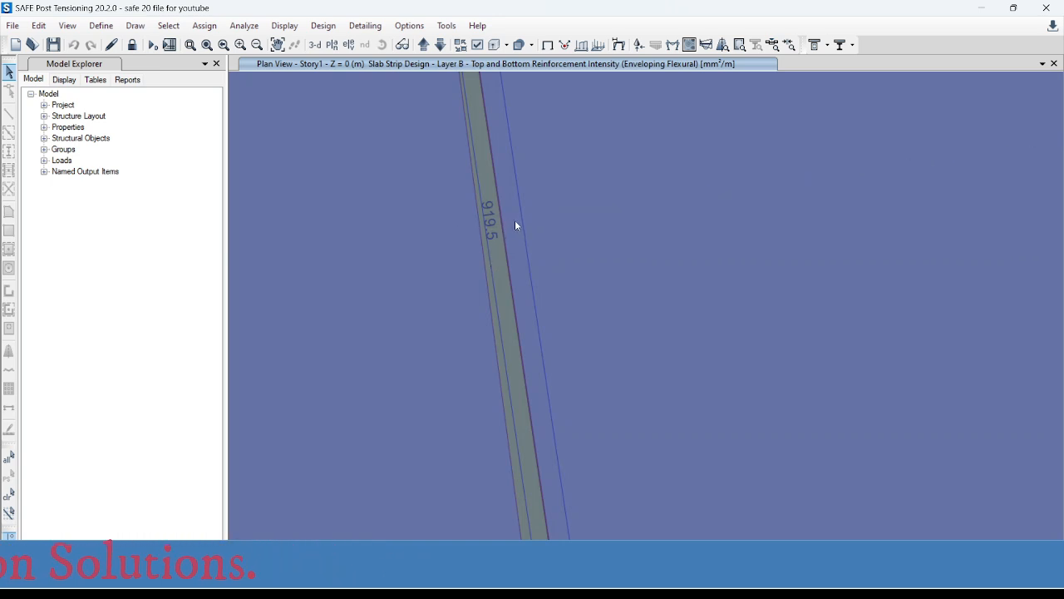
{"action": "left_click", "coordinate": [498, 209]}
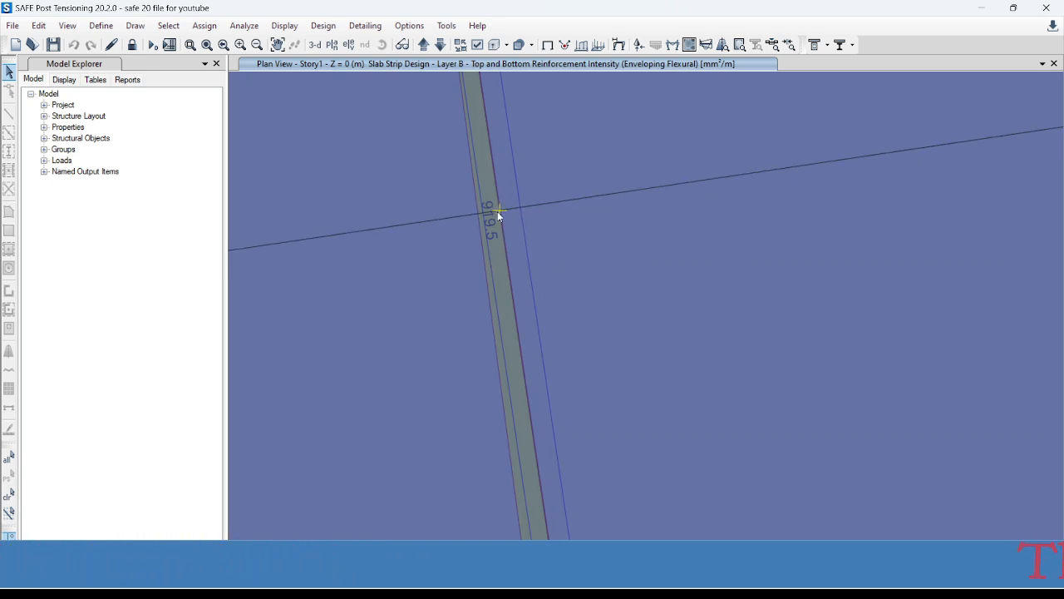
{"action": "left_click", "coordinate": [496, 209]}
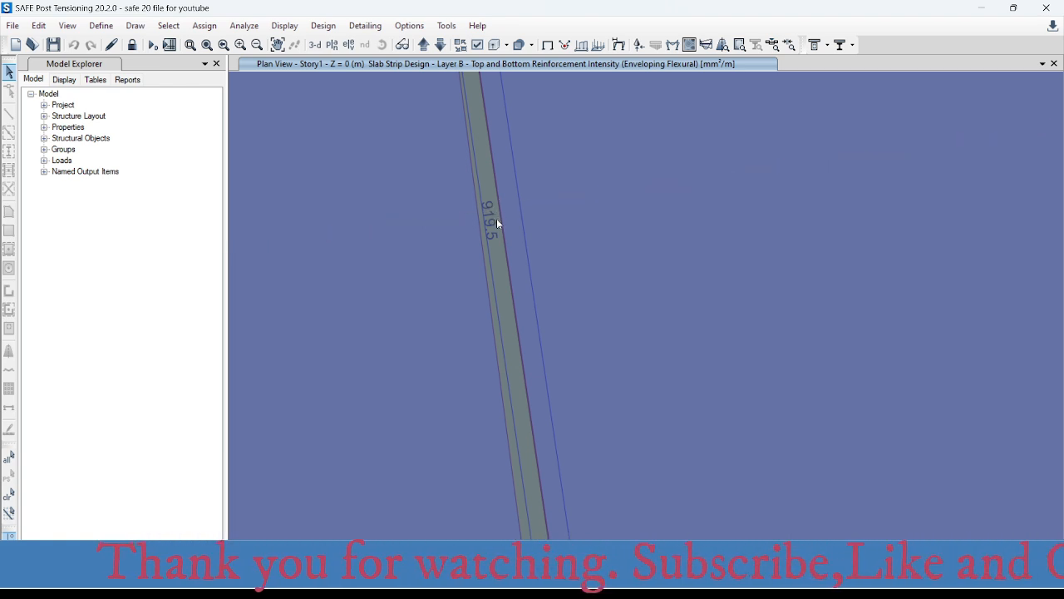
{"action": "left_click", "coordinate": [503, 225]}
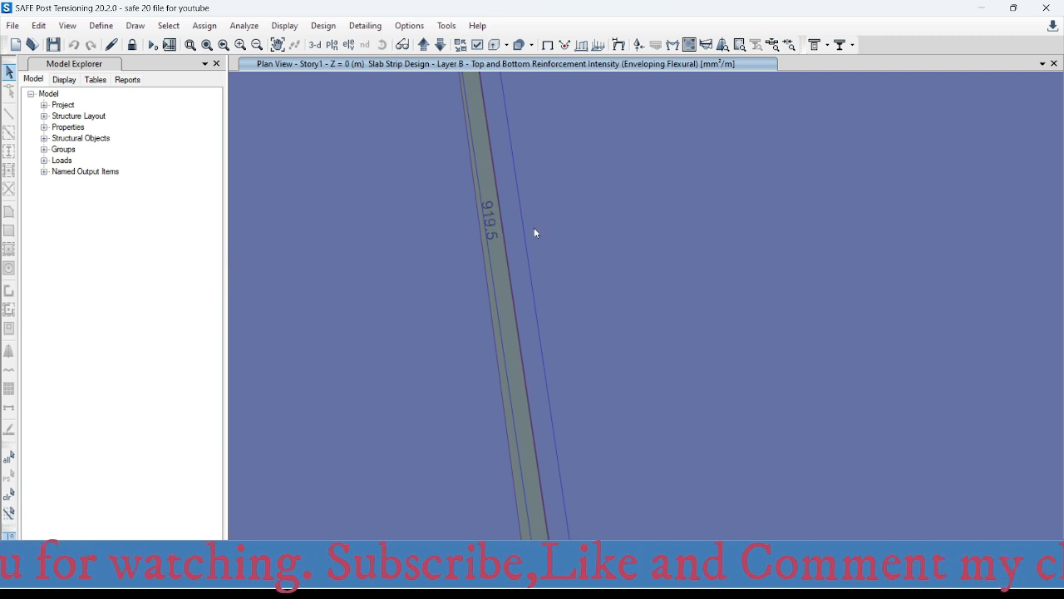
{"action": "left_click", "coordinate": [500, 212]}
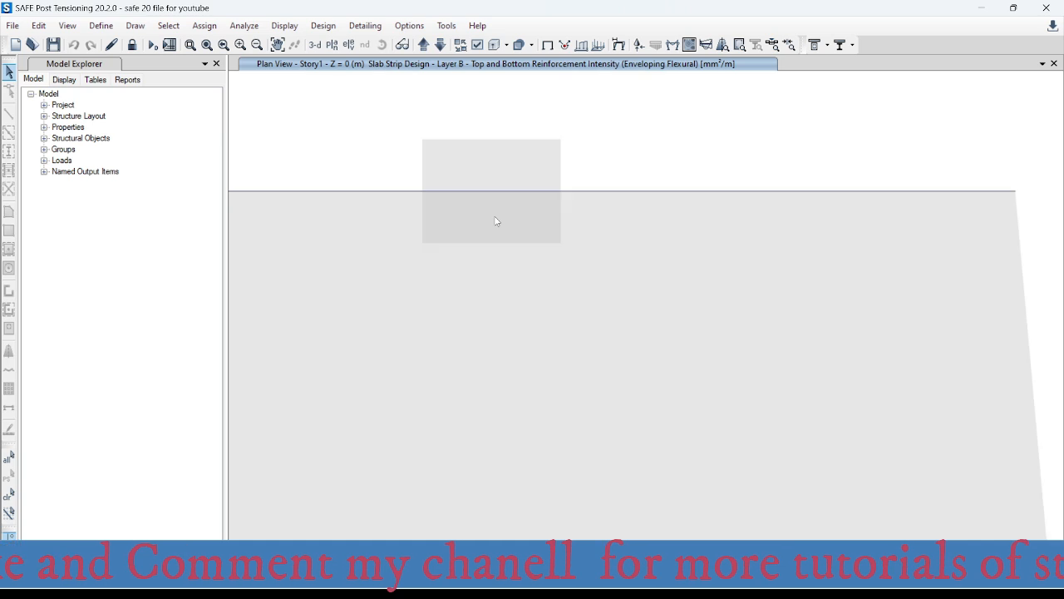
{"action": "left_click", "coordinate": [494, 214]}
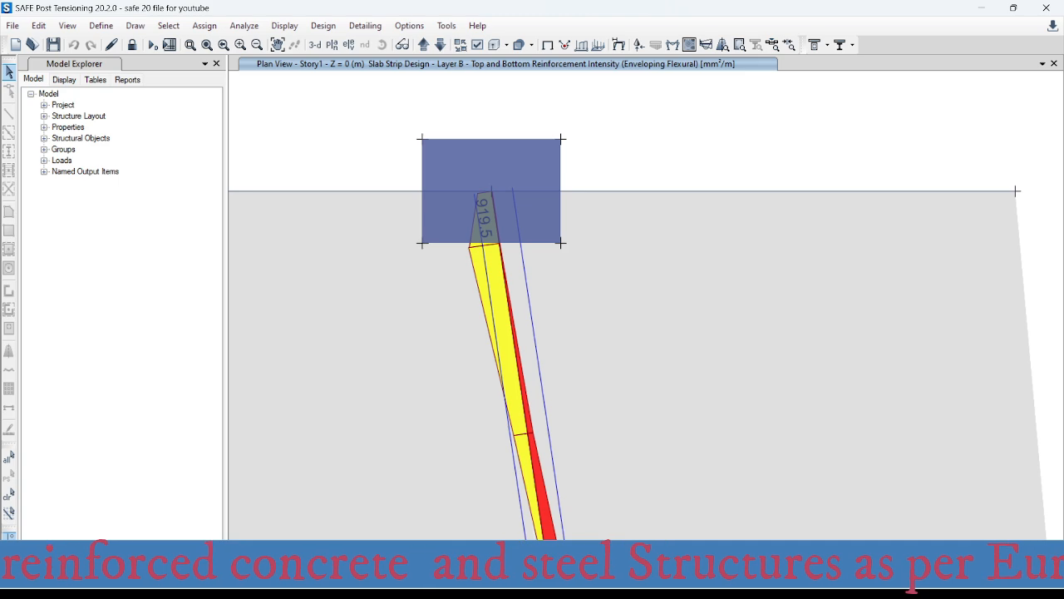
- Switch to Excel, enter 919 mm² as the area in the bars-per-metre table, and check the matching bar spacings
{"action": "mouse_move", "coordinate": [655, 584]}
{"action": "left_click", "coordinate": [718, 507]}
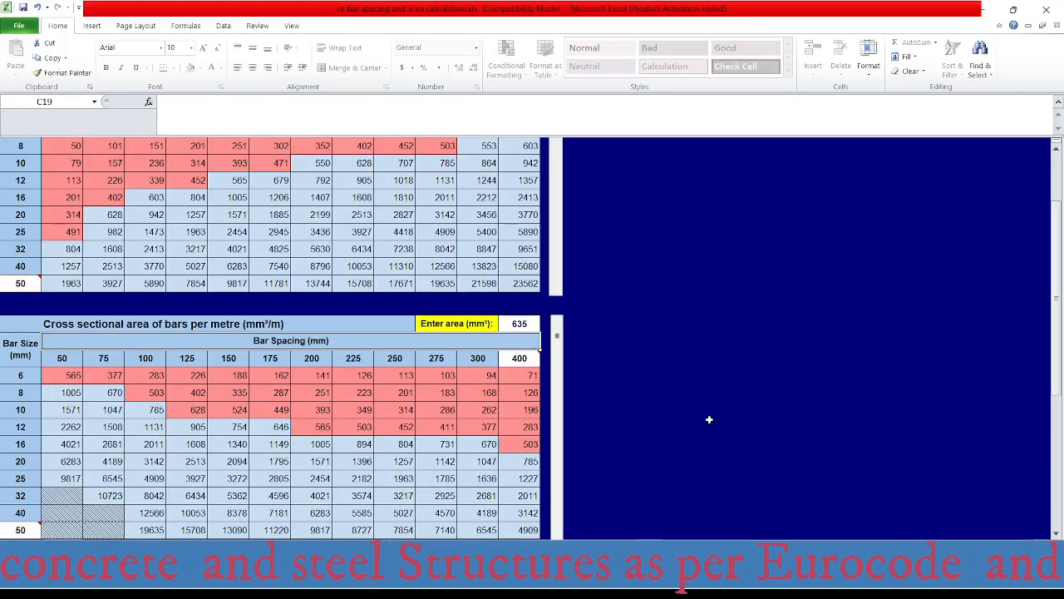
{"action": "left_click", "coordinate": [527, 323]}
{"action": "type", "text": "919"}
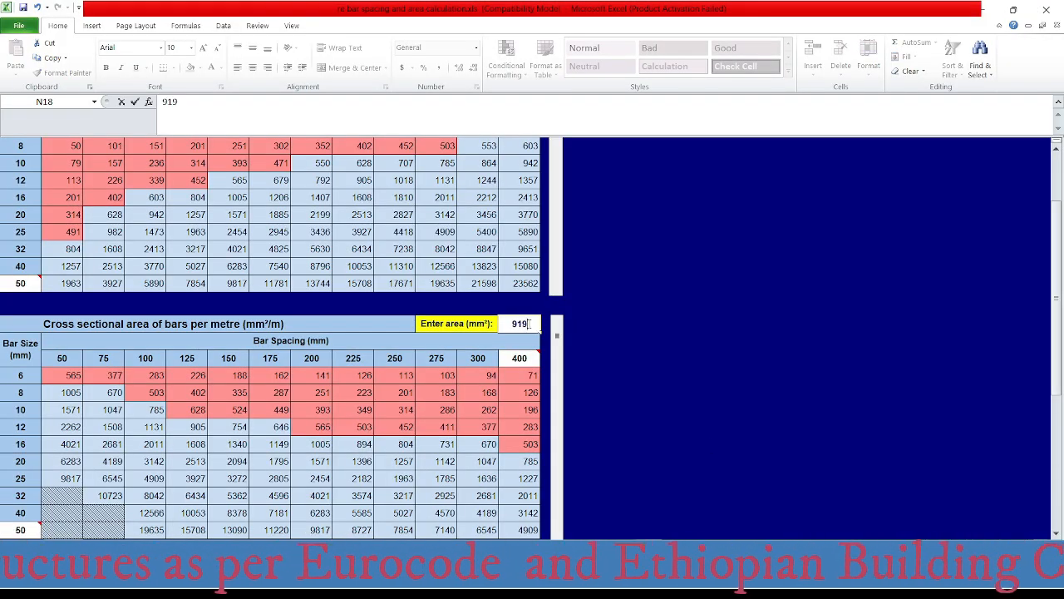
{"action": "key", "text": "Return"}
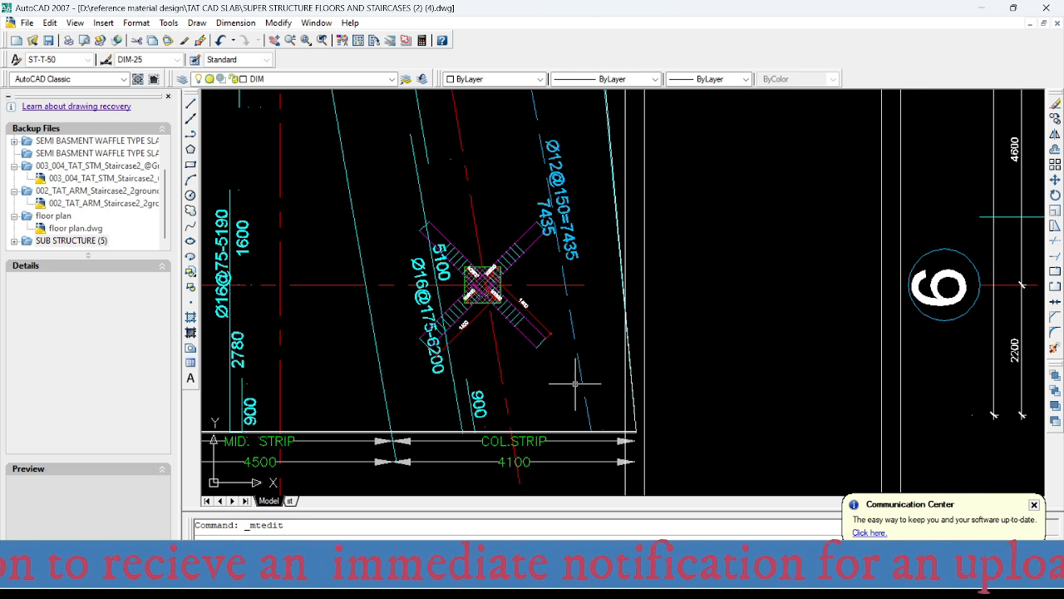
{"action": "mouse_move", "coordinate": [656, 582]}
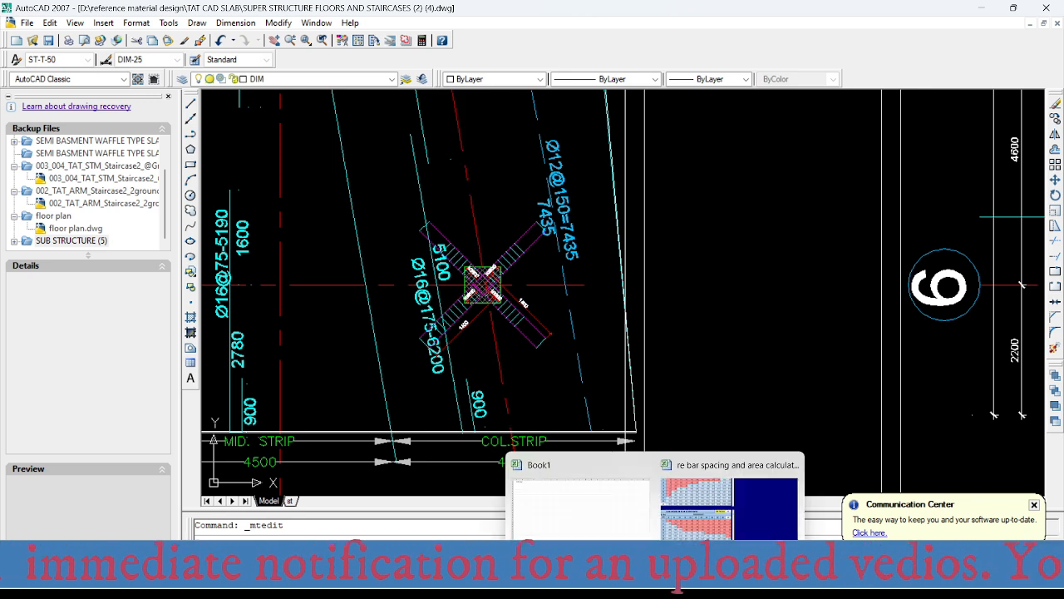
{"action": "left_click", "coordinate": [682, 527]}
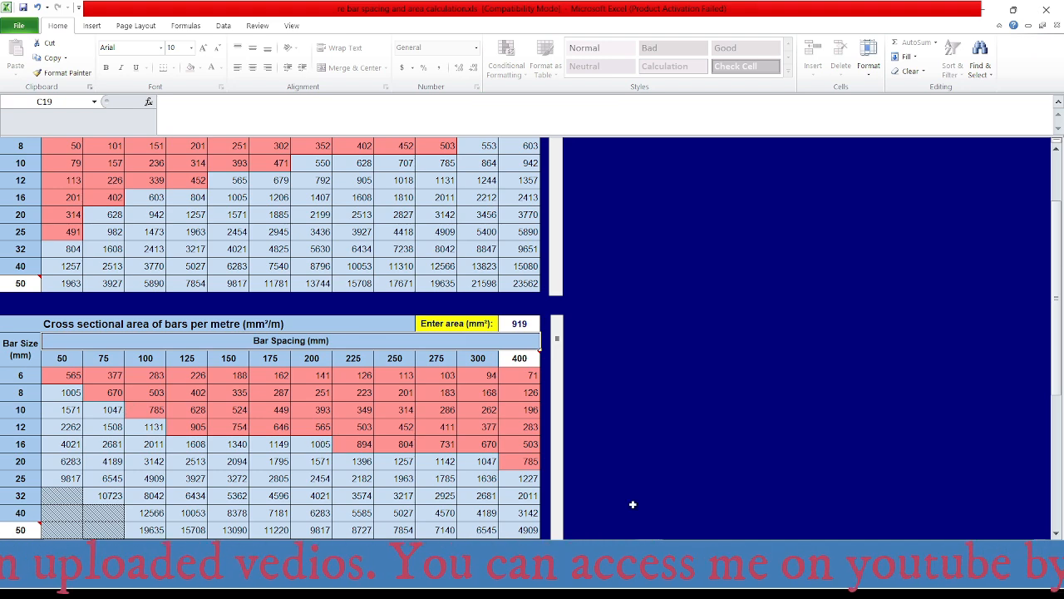
- Switch to AutoCAD and change the inclined strip's Ø16@175-6200 label at axis 6 to Ø16@200, with -6200 on a second line
{"action": "mouse_move", "coordinate": [777, 582]}
{"action": "left_click", "coordinate": [777, 490]}
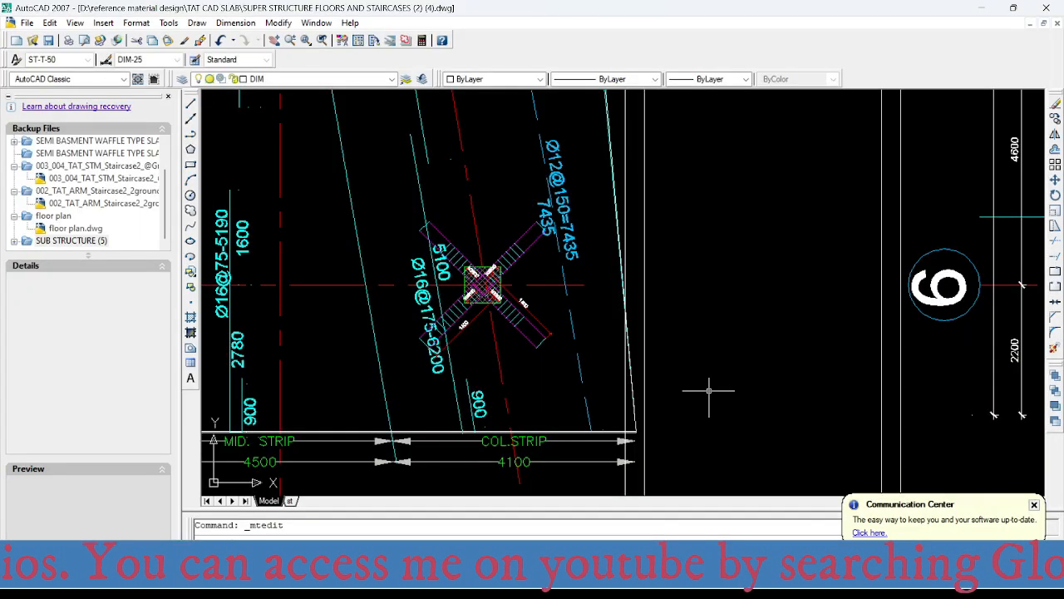
{"action": "scroll", "coordinate": [486, 282], "scroll_direction": "down", "scroll_amount": 4}
{"action": "scroll", "coordinate": [503, 358], "scroll_direction": "up", "scroll_amount": 5}
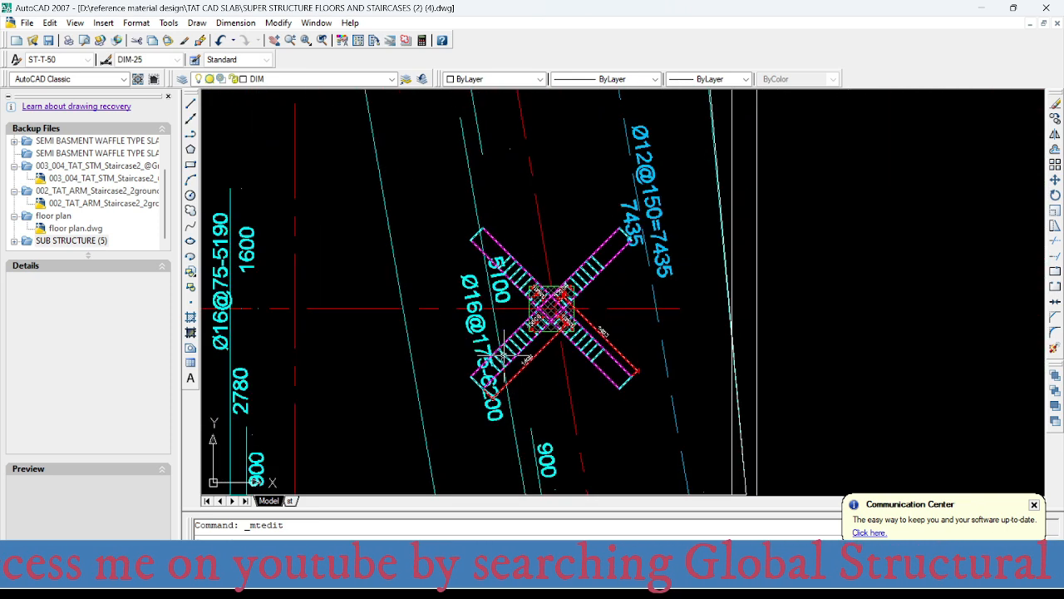
{"action": "scroll", "coordinate": [503, 357], "scroll_direction": "up", "scroll_amount": 3}
{"action": "left_click", "coordinate": [478, 335]}
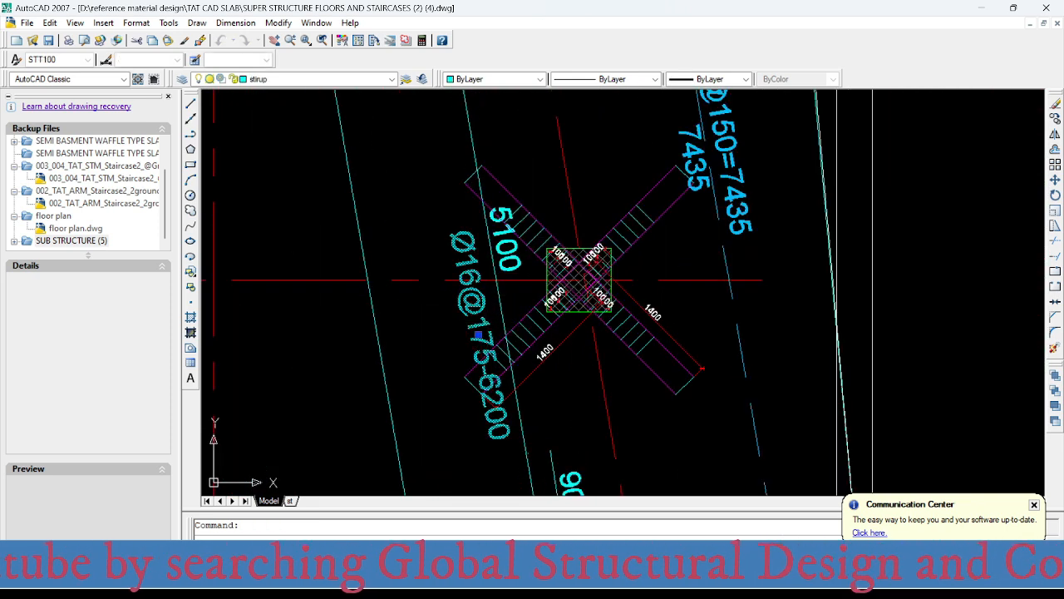
{"action": "double_click", "coordinate": [480, 336]}
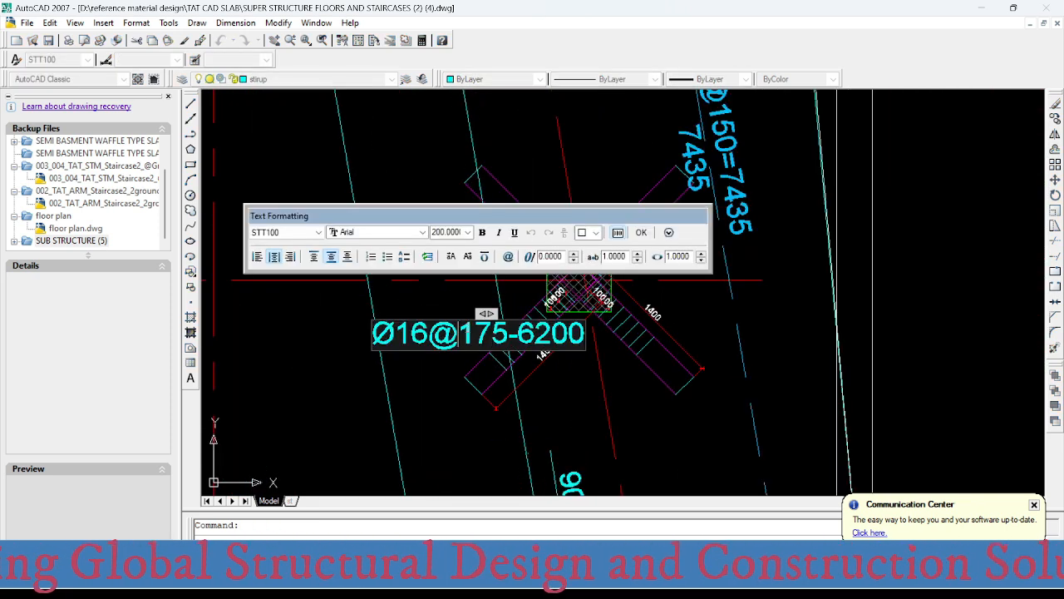
{"action": "left_click_drag", "start_coordinate": [458, 333], "coordinate": [509, 333]}
{"action": "type", "text": "200"}
{"action": "key", "text": "Return"}
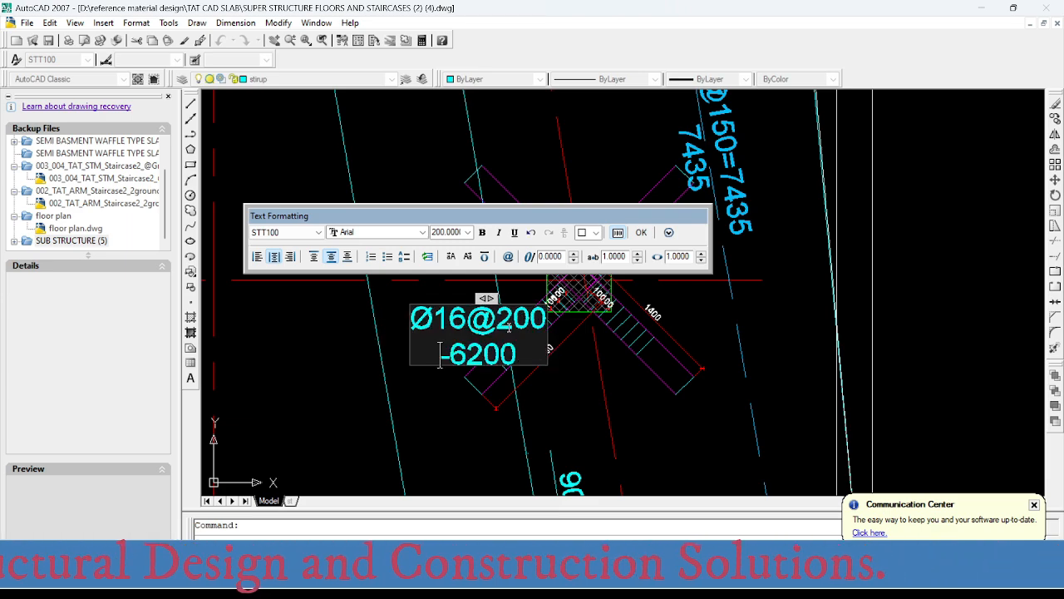
{"action": "left_click", "coordinate": [525, 372]}
- Change the spacing in the inclined column strip's upper bar label to 200, making it Ø16@200-5336
{"action": "scroll", "coordinate": [563, 422], "scroll_direction": "down", "scroll_amount": 6}
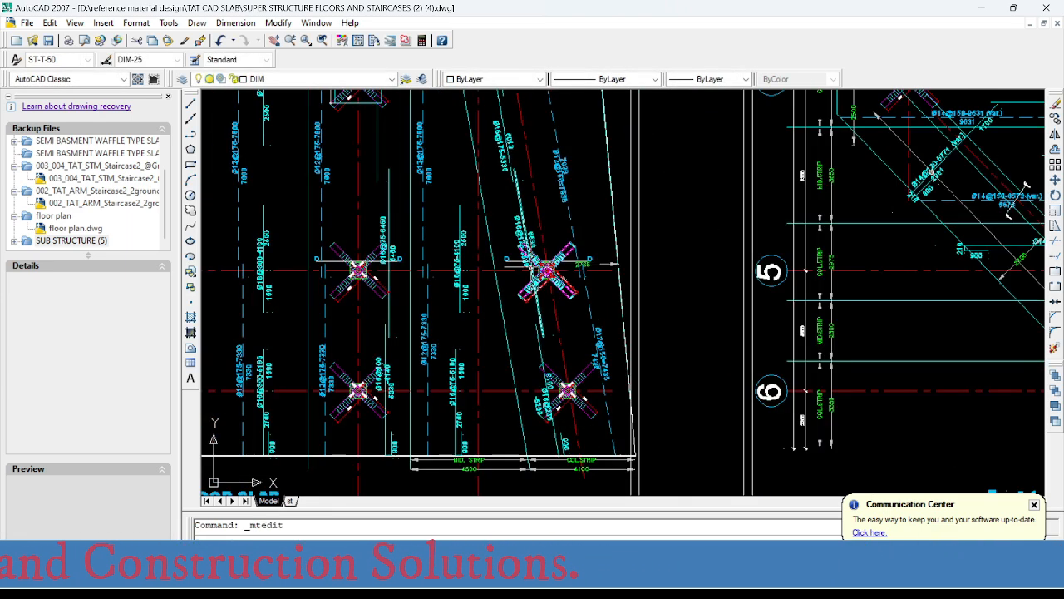
{"action": "middle_click_drag", "start_coordinate": [549, 312], "coordinate": [571, 429]}
{"action": "scroll", "coordinate": [532, 249], "scroll_direction": "up", "scroll_amount": 6}
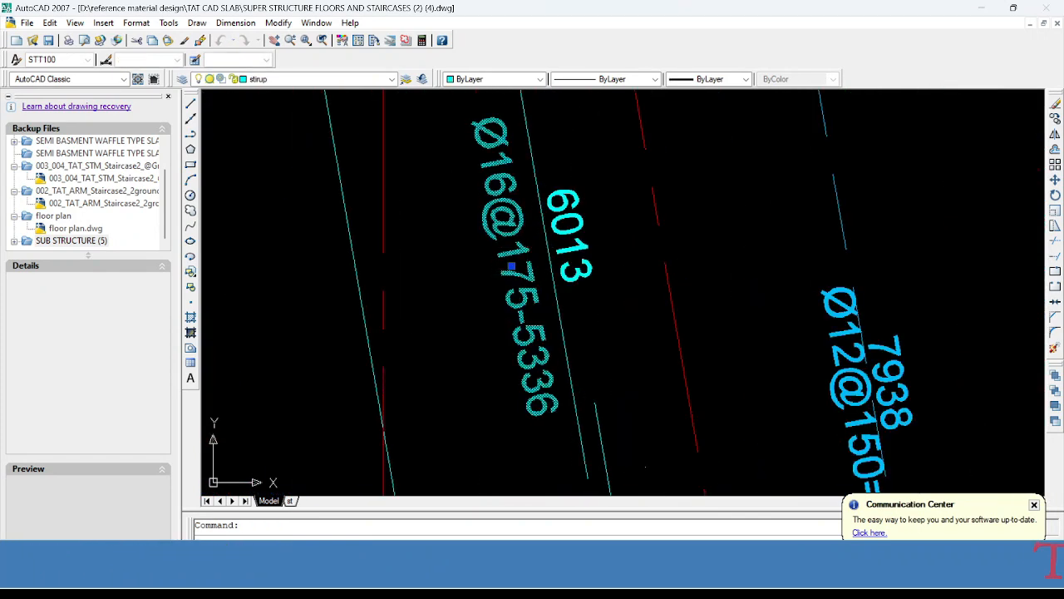
{"action": "double_click", "coordinate": [524, 261]}
{"action": "left_click_drag", "start_coordinate": [484, 264], "coordinate": [545, 264]}
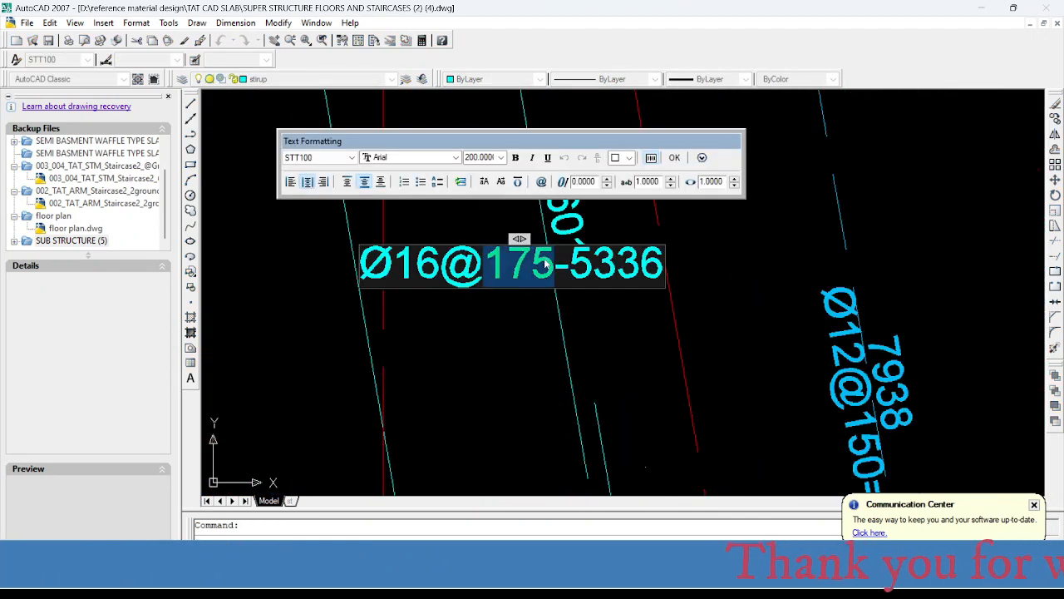
{"action": "type", "text": "200"}
{"action": "left_click", "coordinate": [530, 337]}
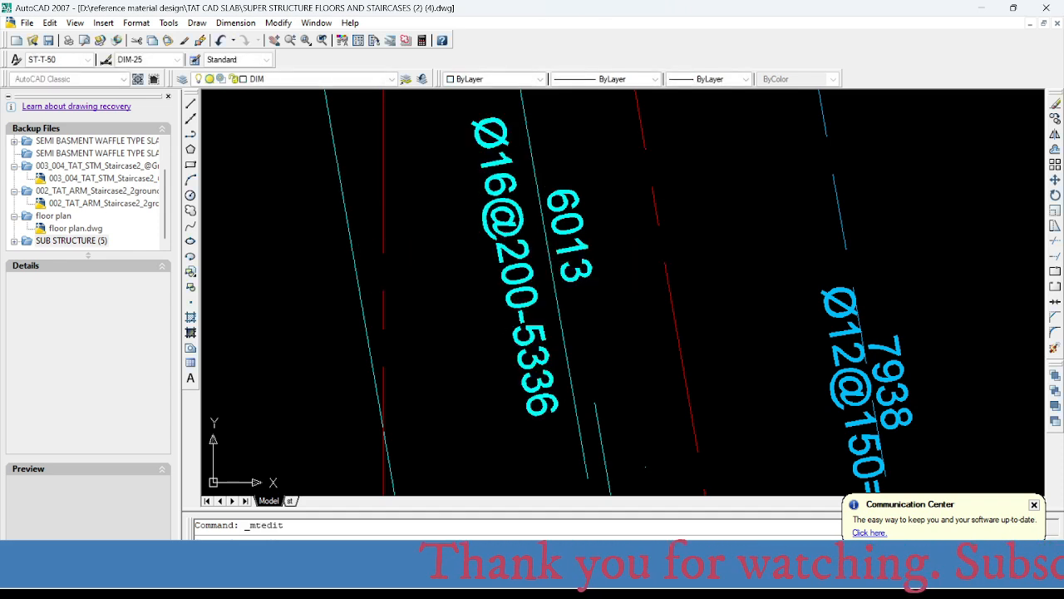
- Locate the inclined strip's bar label at the axis 5 column, and read that column's top reinforcement intensity in SAFE
{"action": "scroll", "coordinate": [531, 349], "scroll_direction": "down", "scroll_amount": 8}
{"action": "scroll", "coordinate": [542, 400], "scroll_direction": "up", "scroll_amount": 5}
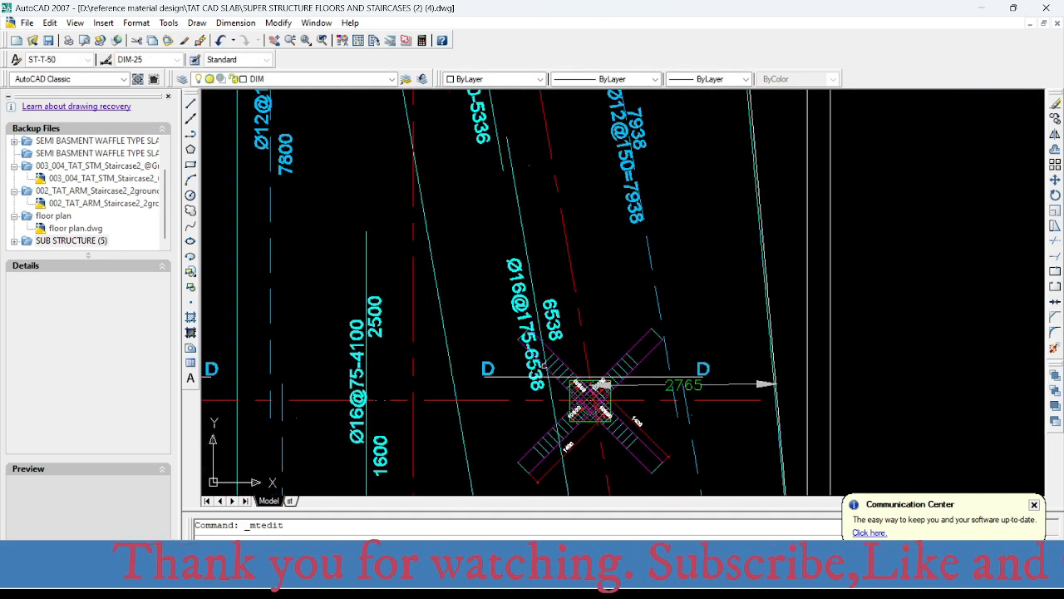
{"action": "middle_click_drag", "start_coordinate": [586, 416], "coordinate": [575, 323]}
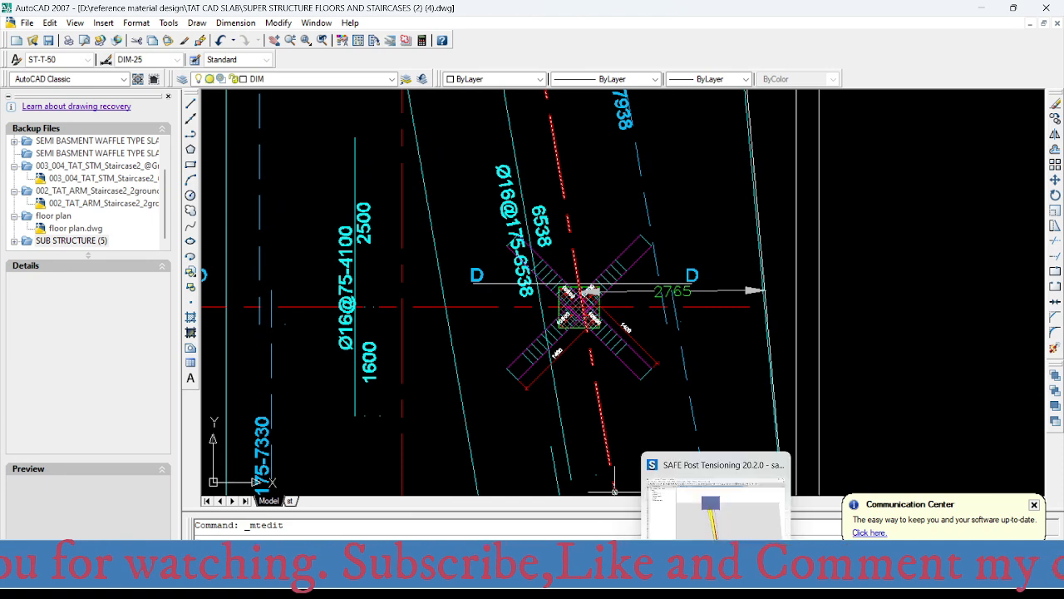
{"action": "left_click", "coordinate": [715, 574]}
{"action": "scroll", "coordinate": [505, 280], "scroll_direction": "down", "scroll_amount": 6}
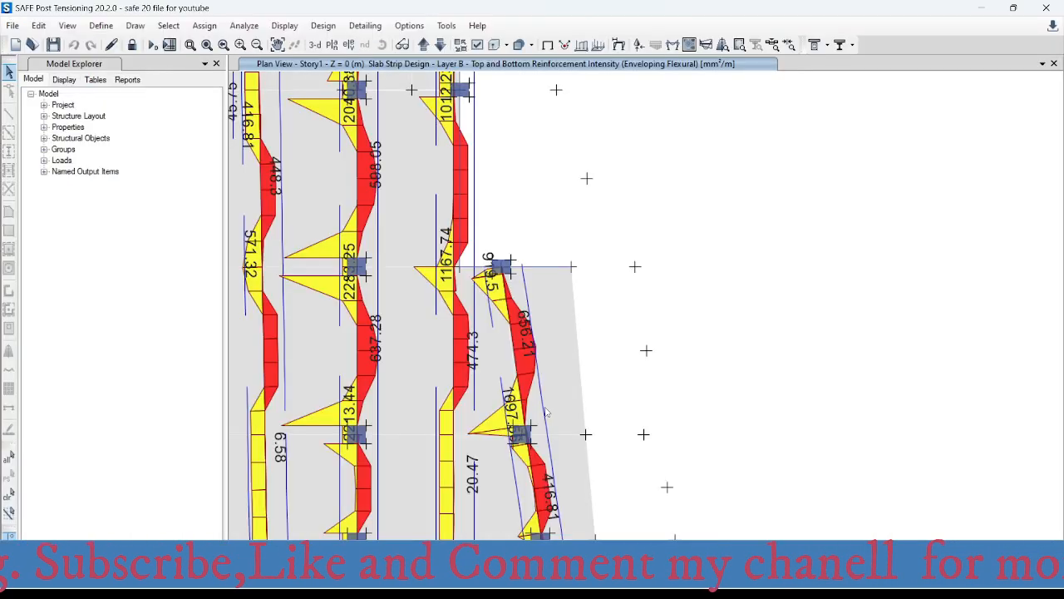
{"action": "middle_click_drag", "start_coordinate": [540, 404], "coordinate": [533, 321]}
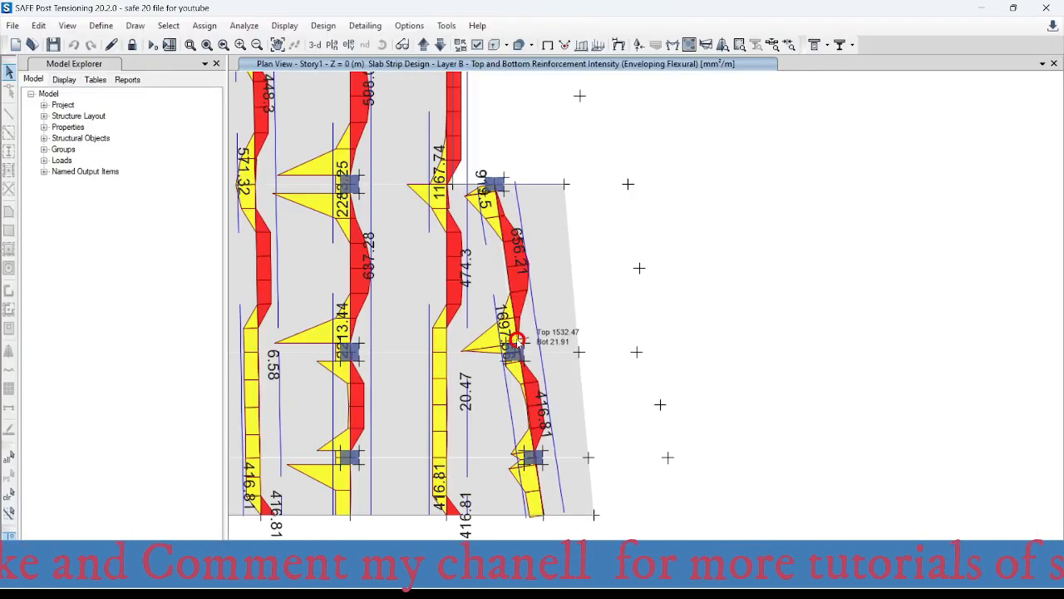
- Switch to Excel and enter 1097 mm² as the area in the bars-per-metre table
{"action": "mouse_move", "coordinate": [649, 574]}
{"action": "left_click", "coordinate": [715, 509]}
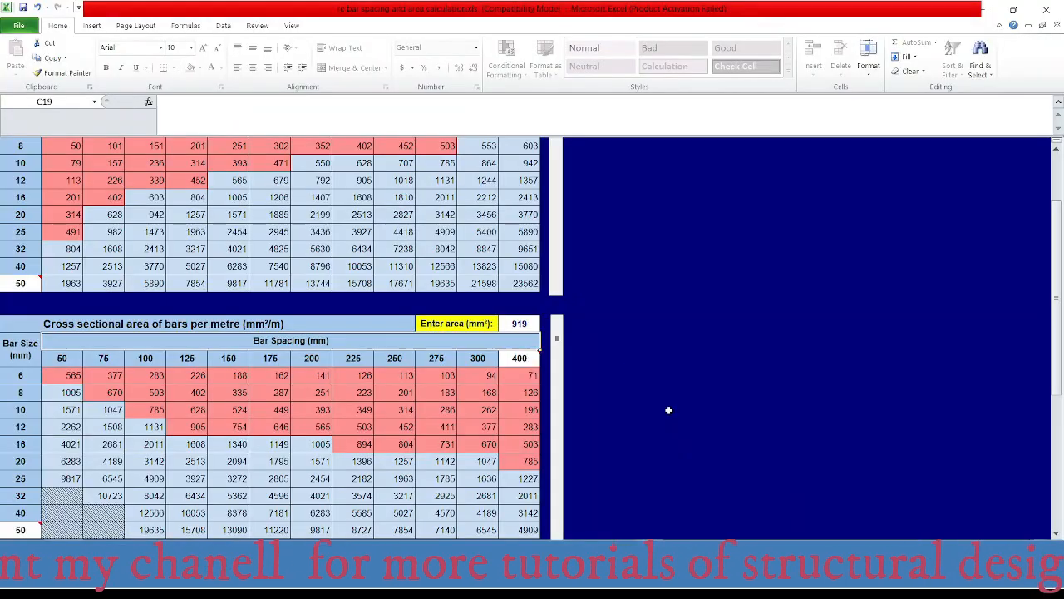
{"action": "left_click", "coordinate": [518, 323]}
{"action": "type", "text": "1007"}
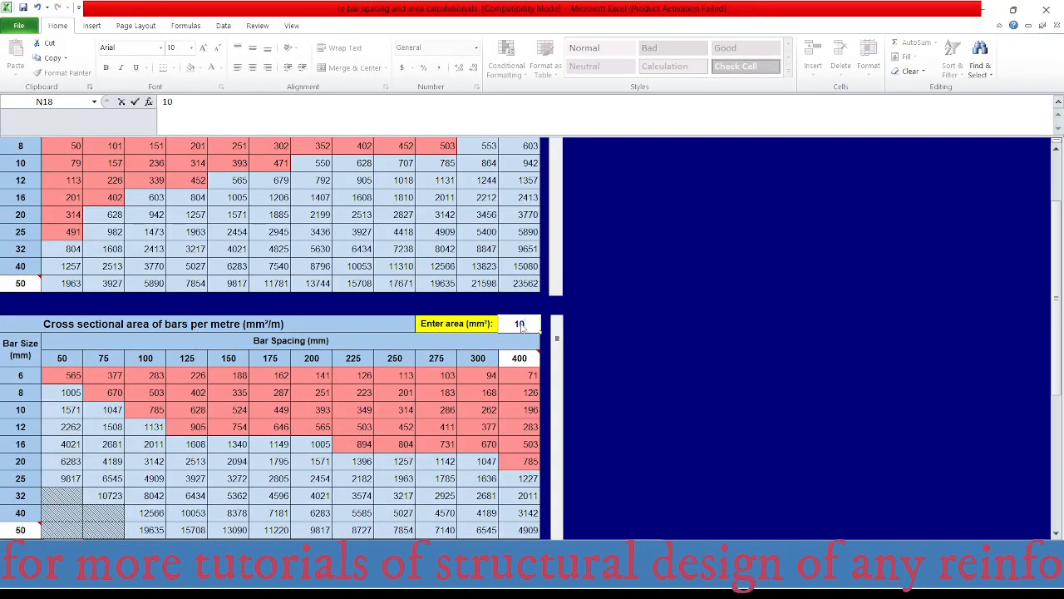
{"action": "key", "text": "Return"}
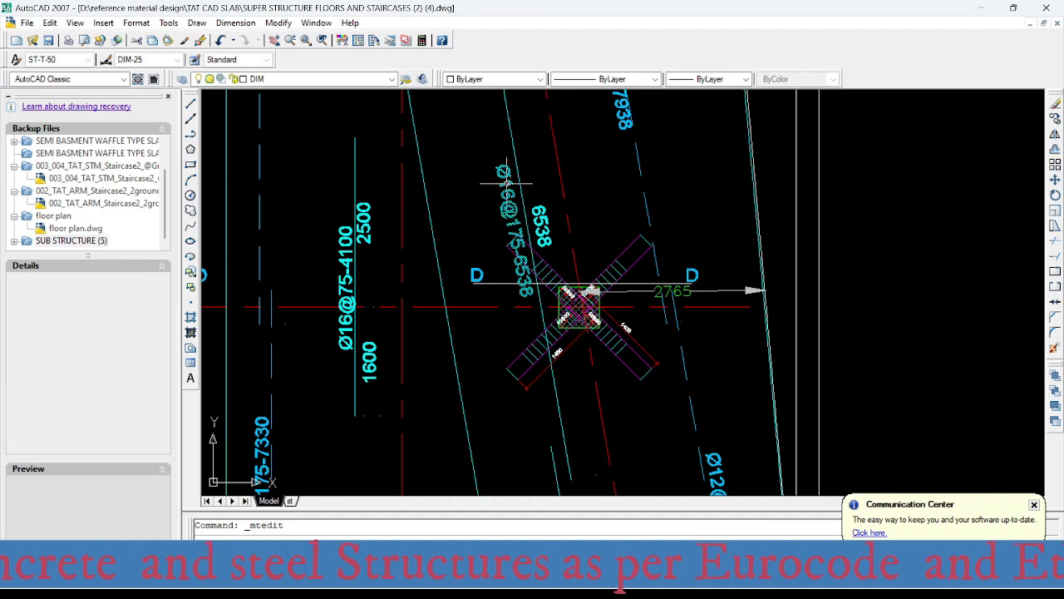
- Check the inclined strip's bar label at the axis 6 column in AutoCAD, and read the top intensity there in SAFE
{"action": "scroll", "coordinate": [523, 236], "scroll_direction": "down", "scroll_amount": 5}
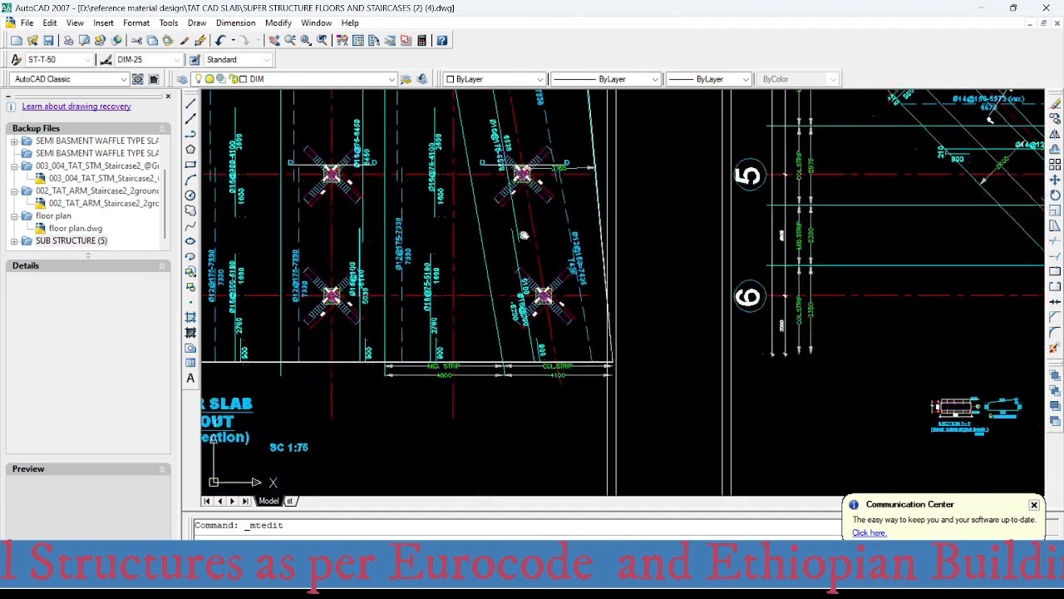
{"action": "scroll", "coordinate": [536, 316], "scroll_direction": "up", "scroll_amount": 5}
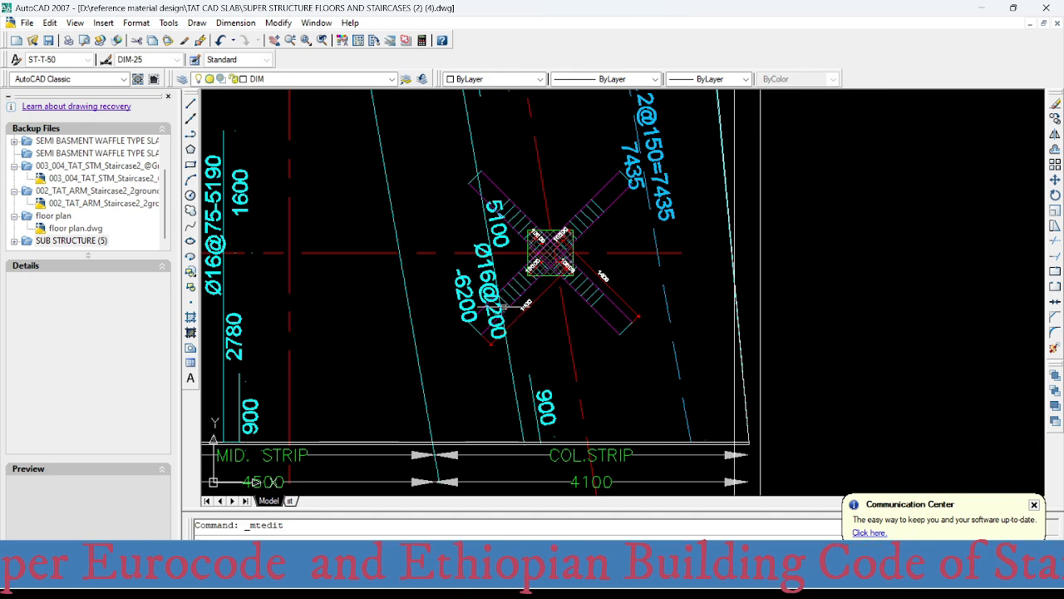
{"action": "scroll", "coordinate": [503, 306], "scroll_direction": "up", "scroll_amount": 2}
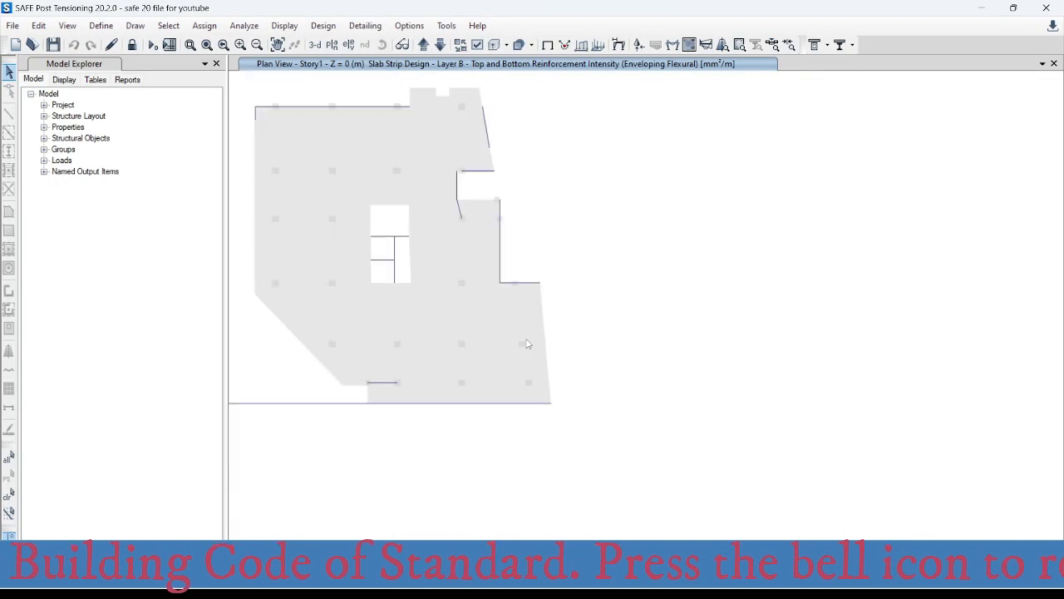
{"action": "scroll", "coordinate": [527, 343], "scroll_direction": "up", "scroll_amount": 4}
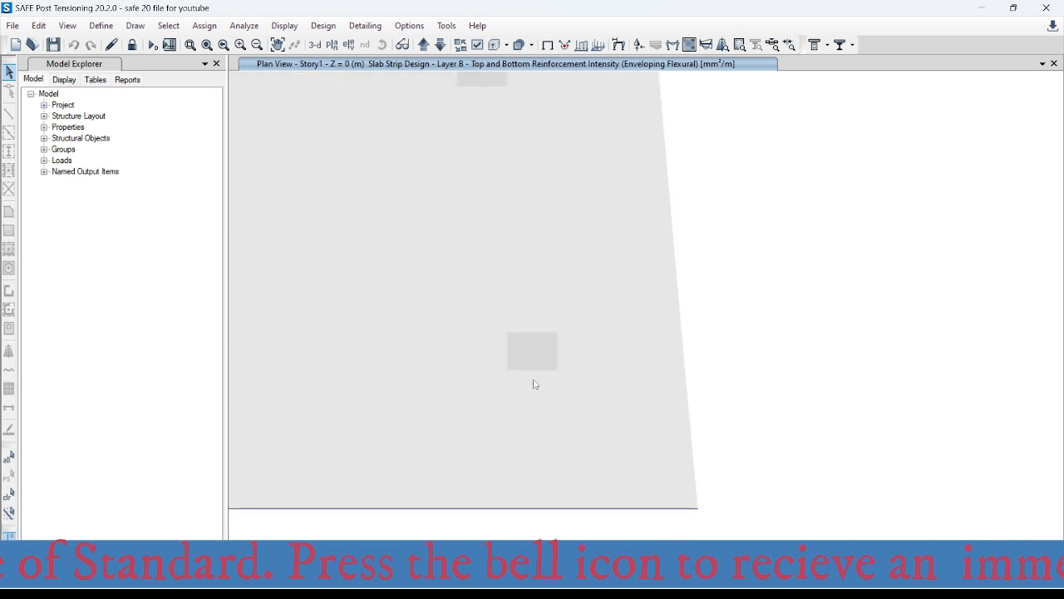
{"action": "mouse_move", "coordinate": [537, 353]}
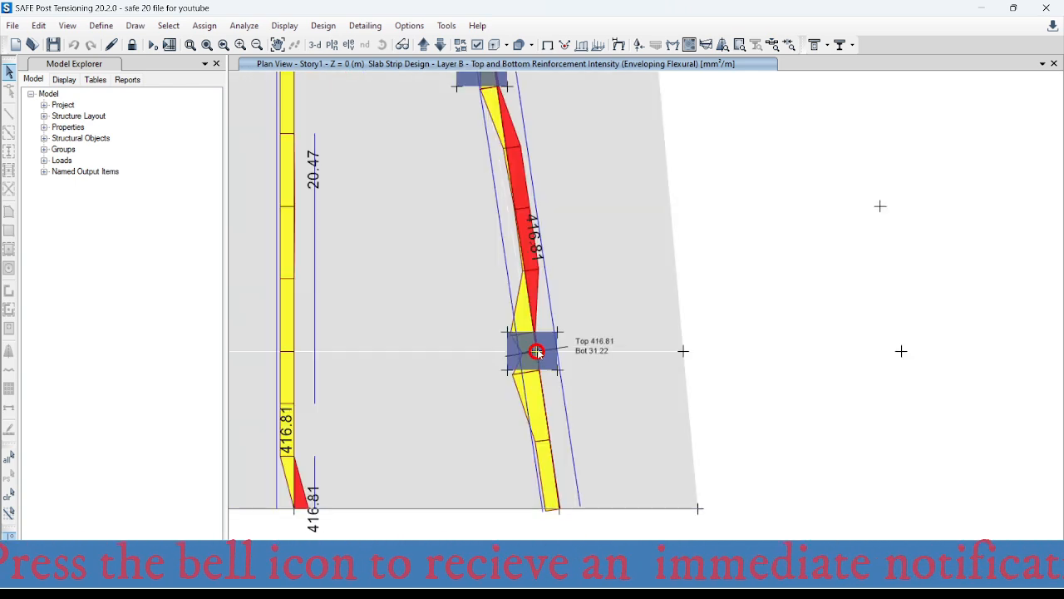
{"action": "mouse_move", "coordinate": [539, 373]}
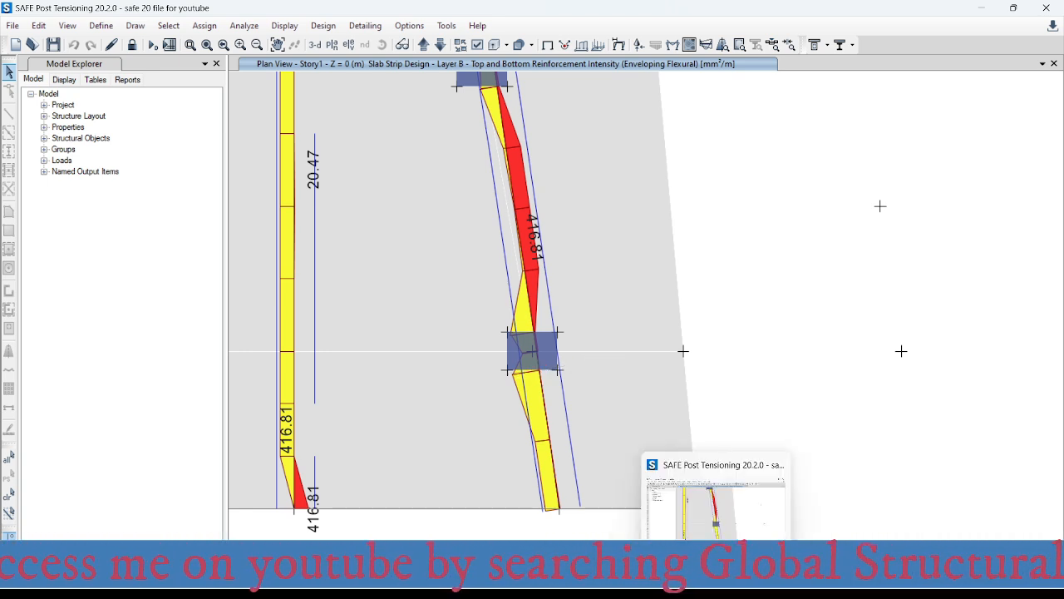
- Switch to Excel and enter 800 mm² as the area in the bars-per-metre table
{"action": "mouse_move", "coordinate": [655, 584]}
{"action": "left_click", "coordinate": [691, 501]}
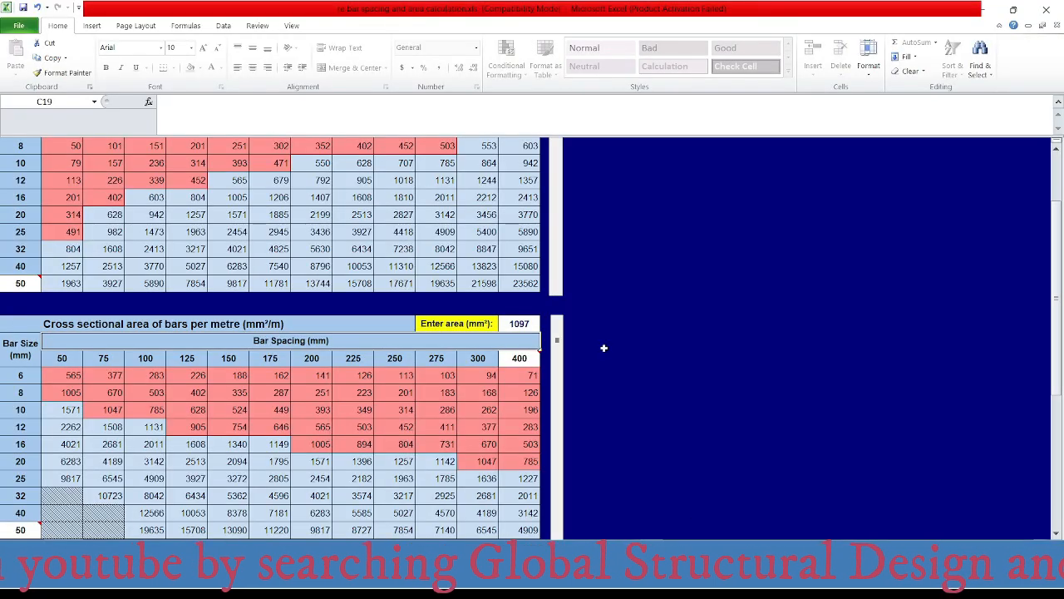
{"action": "left_click", "coordinate": [517, 323]}
{"action": "type", "text": "800"}
{"action": "key", "text": "Return"}
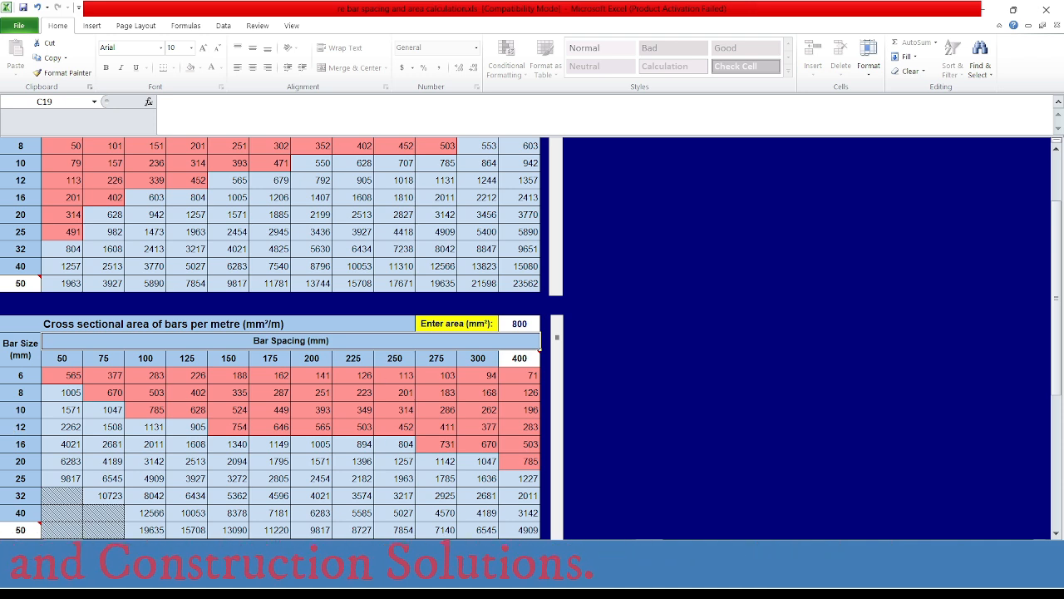
- Switch to AutoCAD and change the bar spacing in the inclined strip's axis 6 column label to 250, making it Ø16@250
{"action": "mouse_move", "coordinate": [814, 584]}
{"action": "left_click", "coordinate": [814, 490]}
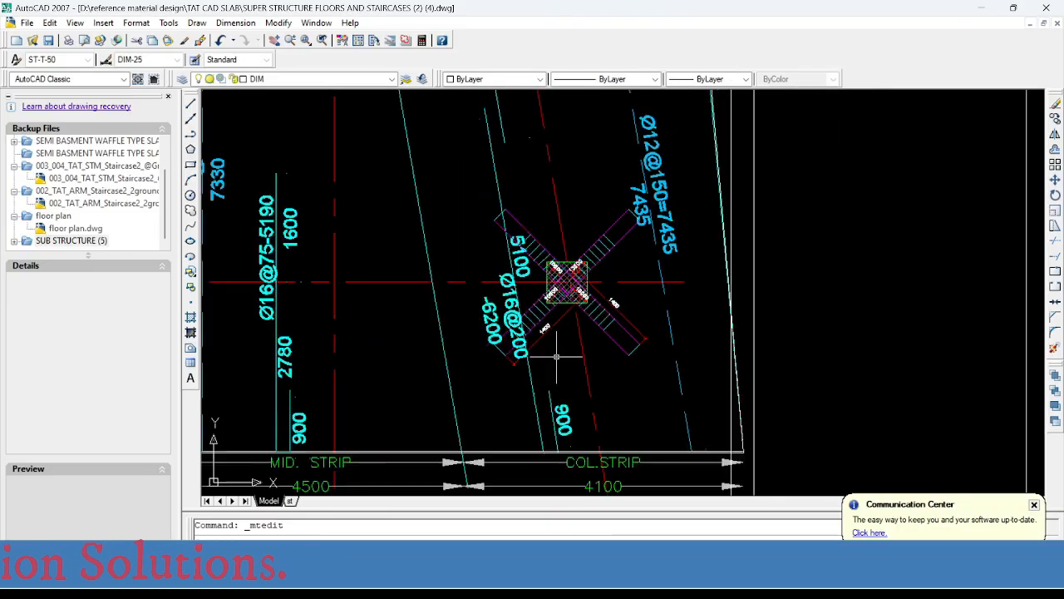
{"action": "scroll", "coordinate": [557, 355], "scroll_direction": "down", "scroll_amount": 3}
{"action": "scroll", "coordinate": [532, 358], "scroll_direction": "up", "scroll_amount": 6}
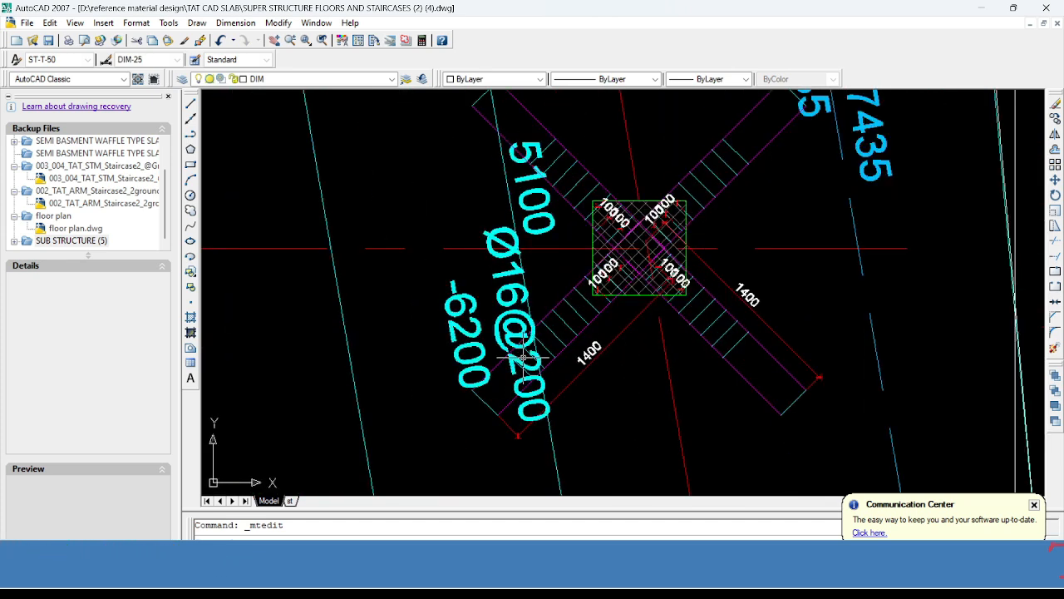
{"action": "double_click", "coordinate": [522, 358]}
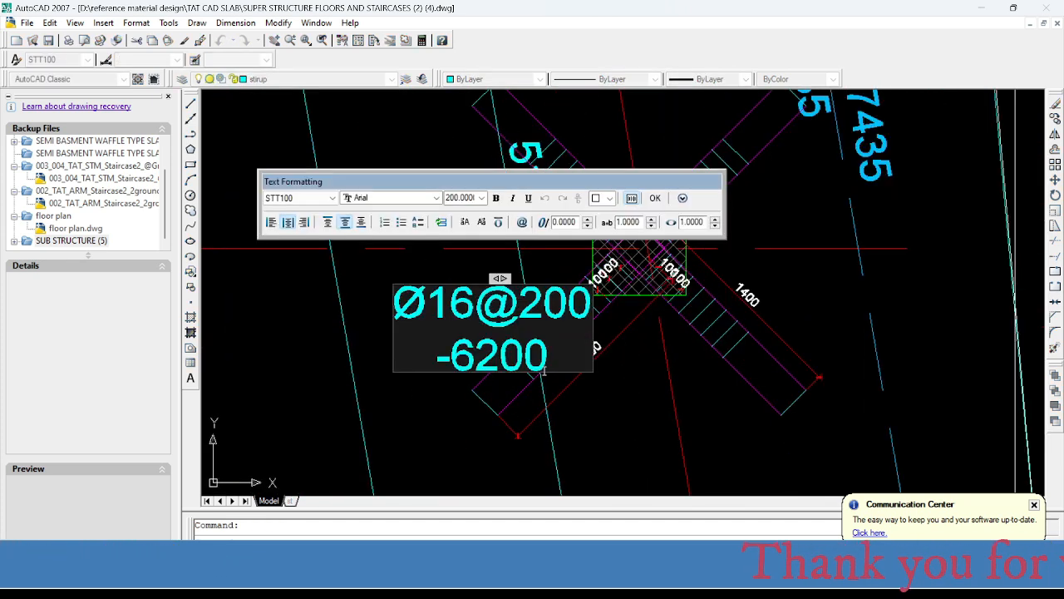
{"action": "left_click_drag", "start_coordinate": [519, 304], "coordinate": [593, 308]}
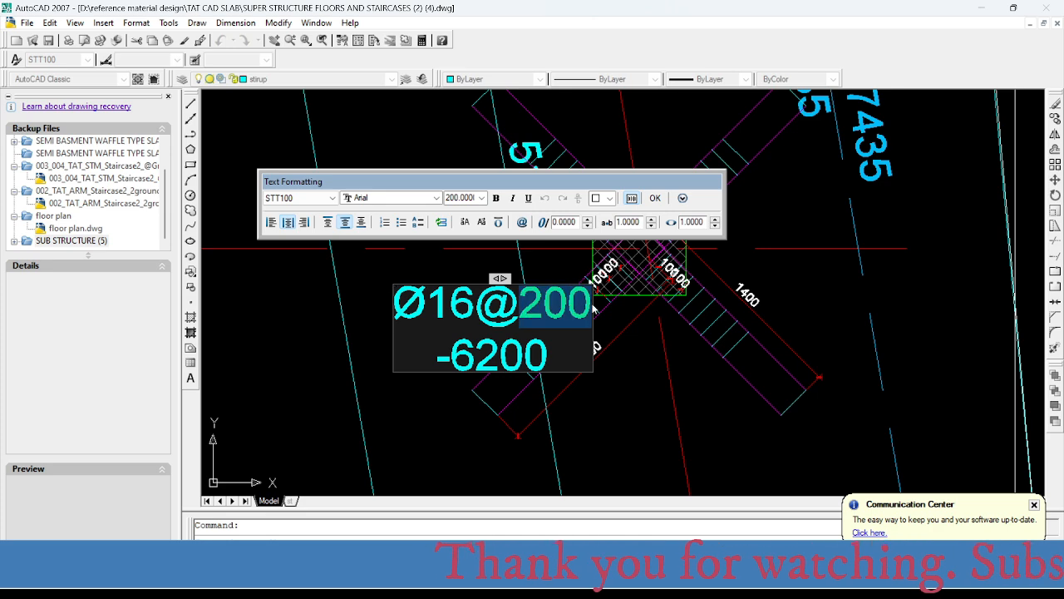
{"action": "type", "text": "250"}
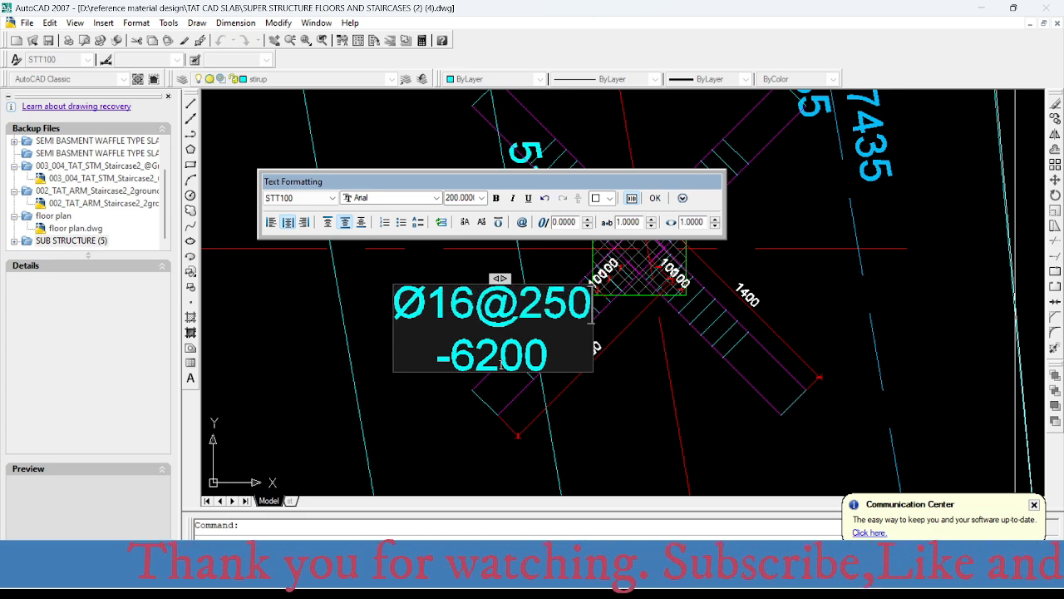
{"action": "left_click", "coordinate": [397, 345]}
{"action": "left_click", "coordinate": [636, 415]}
{"action": "scroll", "coordinate": [493, 294], "scroll_direction": "down", "scroll_amount": 6}
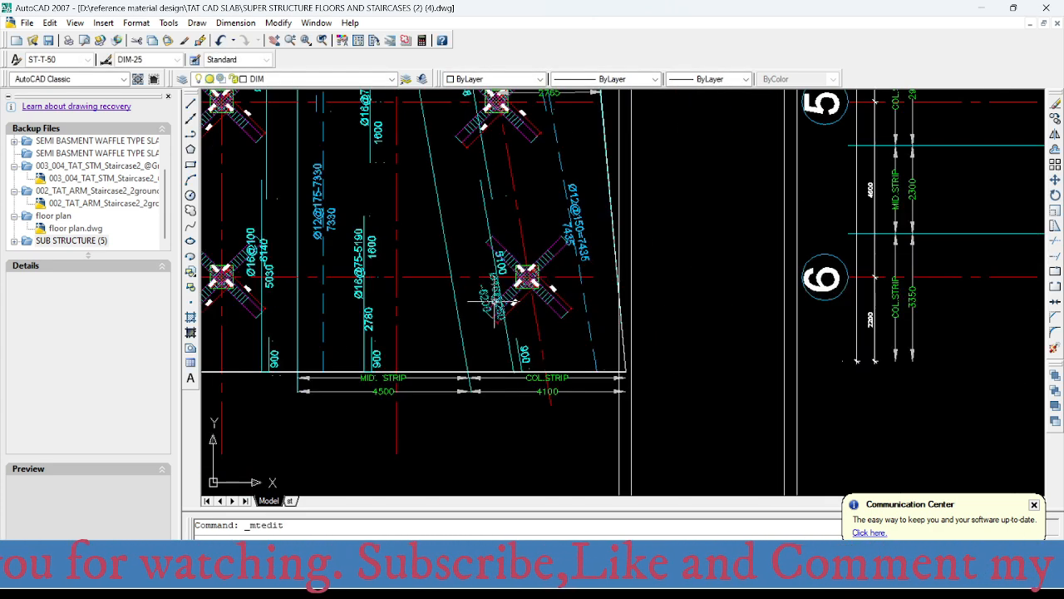
- Check the inclined strip's bottom bar label between axes 5 and 6, and read the bottom intensity midway between axes 4 and 5 in SAFE
{"action": "mouse_move", "coordinate": [589, 224]}
{"action": "middle_mouse_down"}
{"action": "mouse_move", "coordinate": [560, 288]}
{"action": "mouse_move", "coordinate": [503, 334]}
{"action": "middle_mouse_up"}
{"action": "scroll", "coordinate": [529, 274], "scroll_direction": "down", "scroll_amount": 2}
{"action": "scroll", "coordinate": [504, 318], "scroll_direction": "up", "scroll_amount": 3}
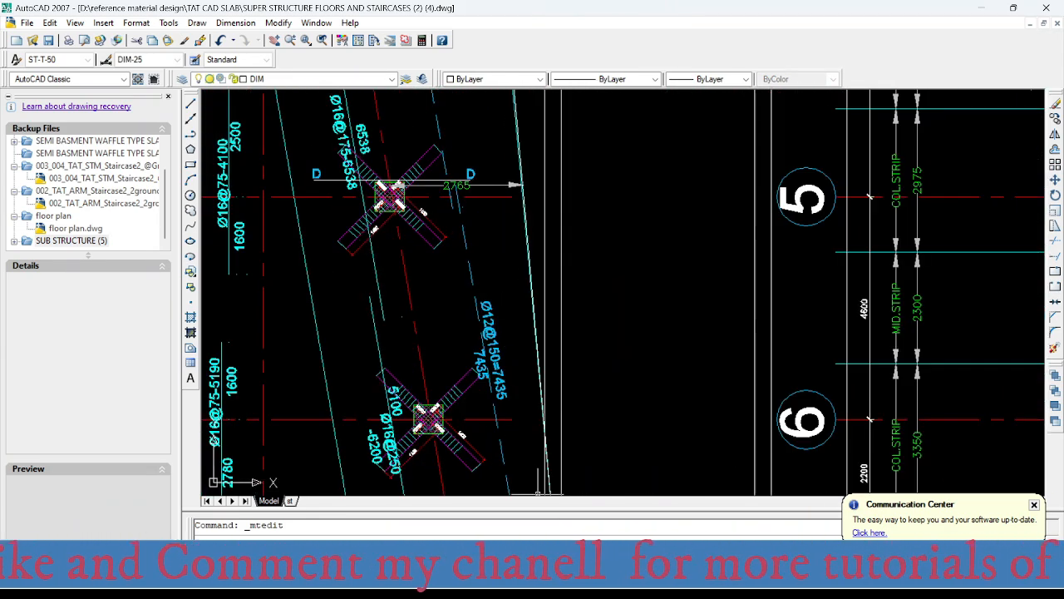
{"action": "mouse_move", "coordinate": [714, 576]}
{"action": "left_click", "coordinate": [714, 517]}
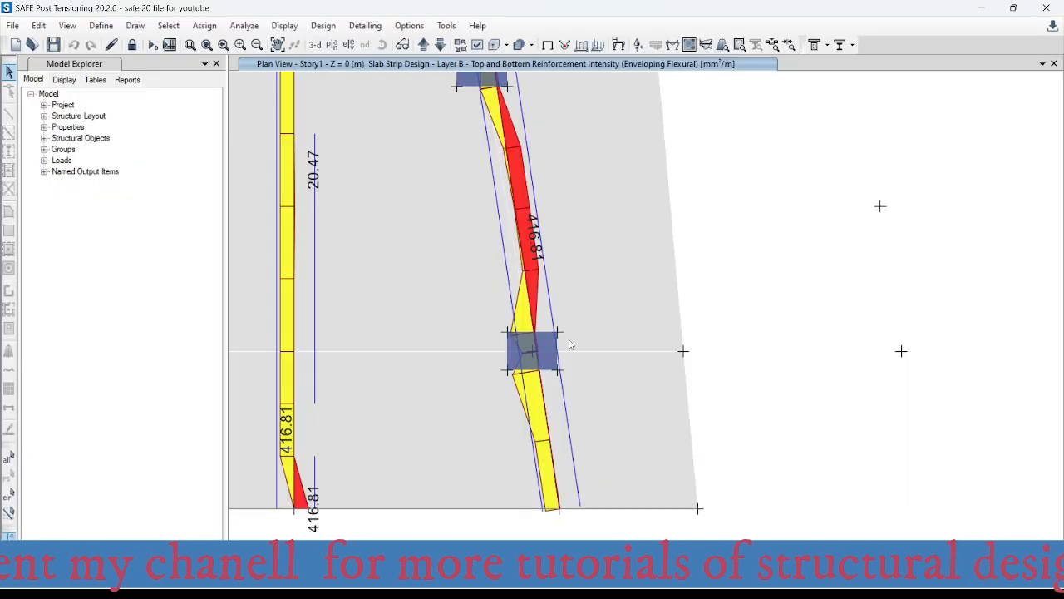
{"action": "scroll", "coordinate": [551, 233], "scroll_direction": "down", "scroll_amount": 3}
{"action": "mouse_move", "coordinate": [537, 252]}
{"action": "middle_mouse_down"}
{"action": "mouse_move", "coordinate": [546, 264]}
{"action": "mouse_move", "coordinate": [515, 332]}
{"action": "middle_mouse_up"}
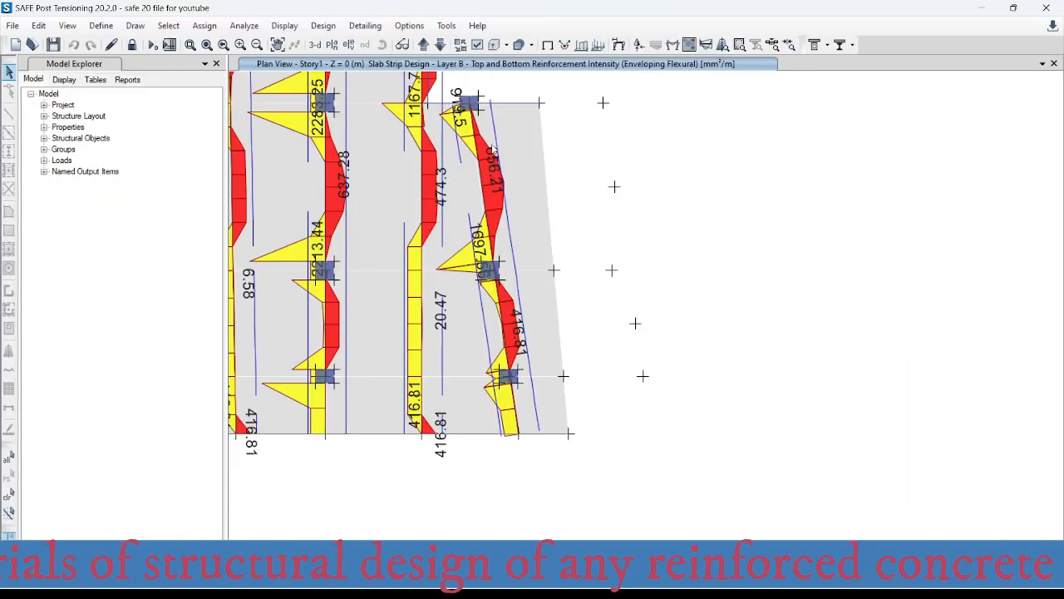
{"action": "scroll", "coordinate": [500, 164], "scroll_direction": "up", "scroll_amount": 2}
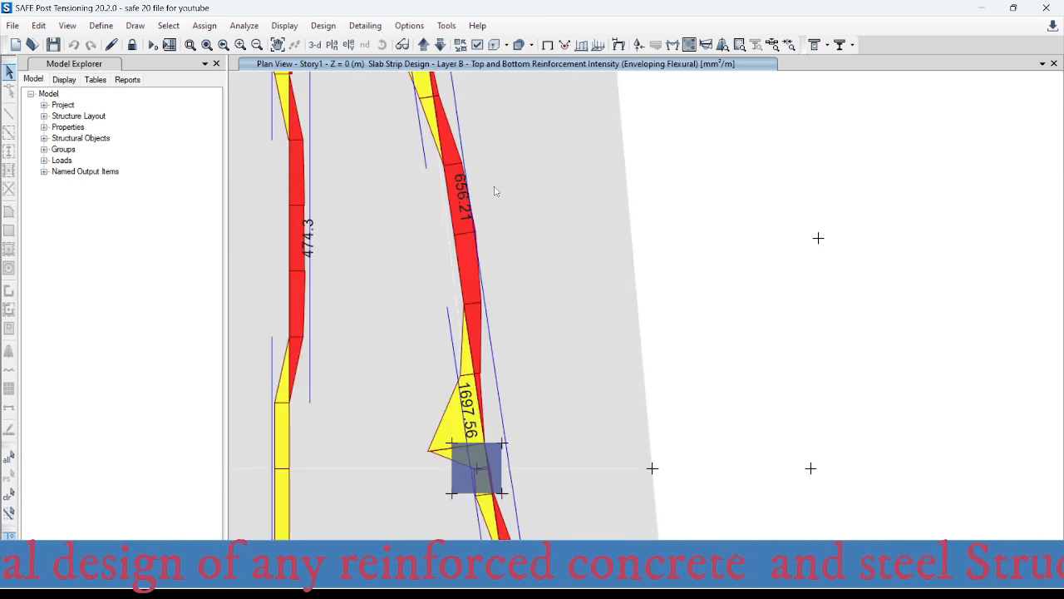
{"action": "mouse_move", "coordinate": [454, 233]}
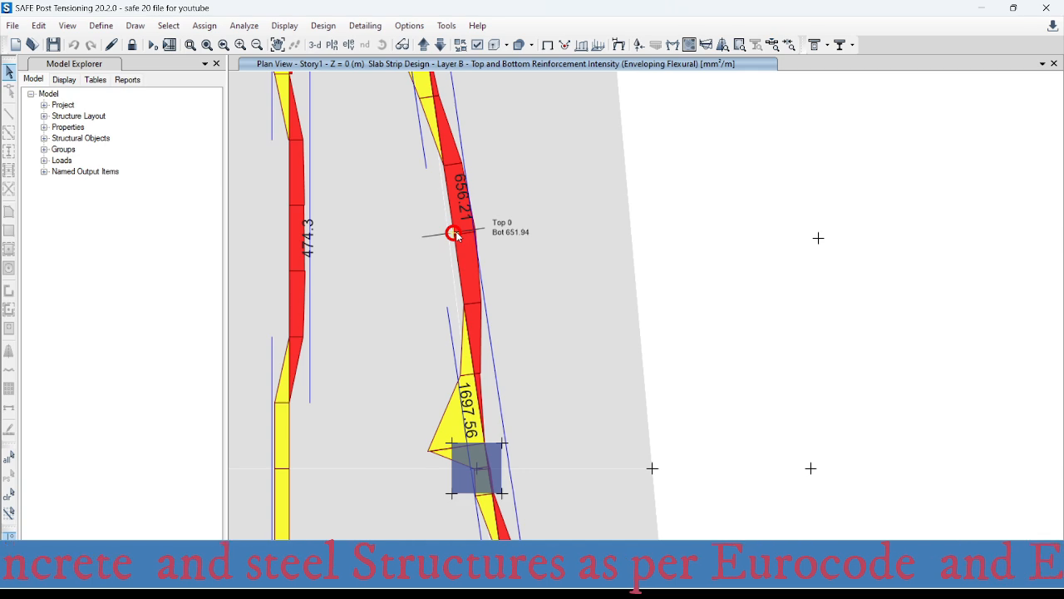
- Switch to Excel and enter 651 mm² as the area in the bars-per-metre table
{"action": "left_click", "coordinate": [656, 583]}
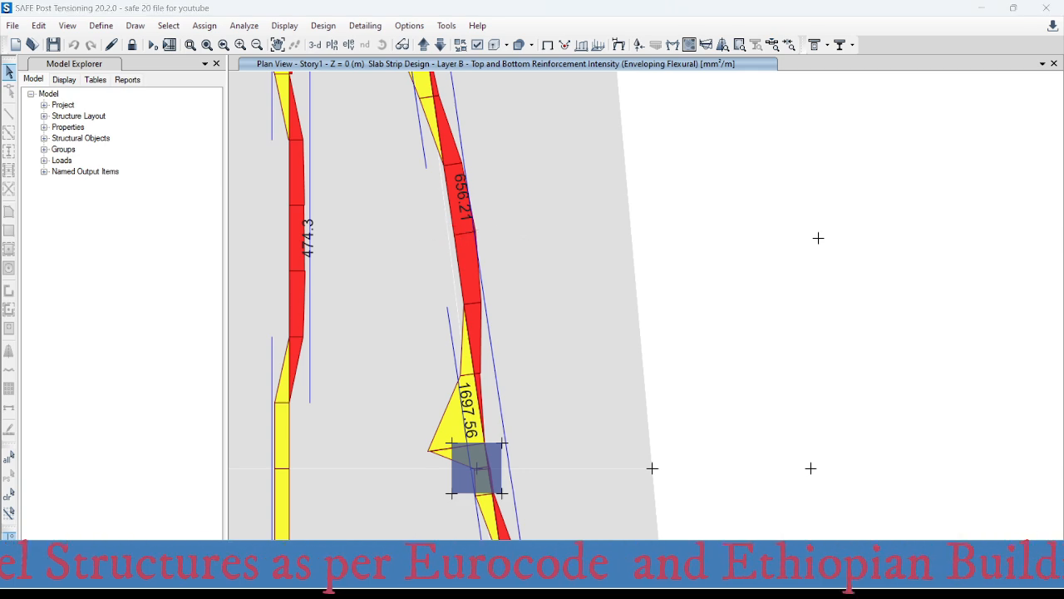
{"action": "left_click", "coordinate": [674, 527]}
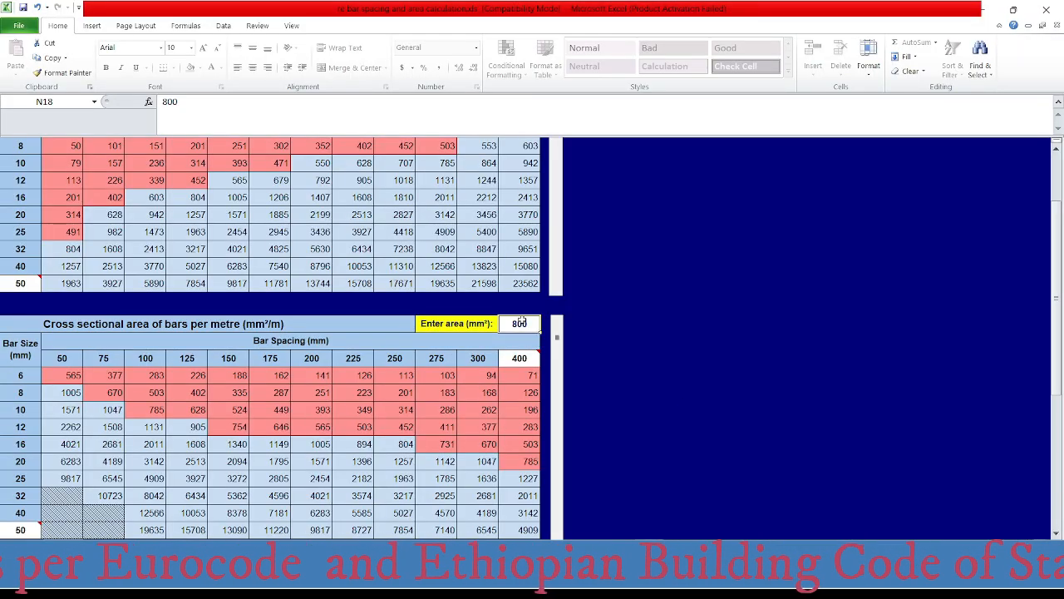
{"action": "type", "text": "651"}
{"action": "key", "text": "Return"}
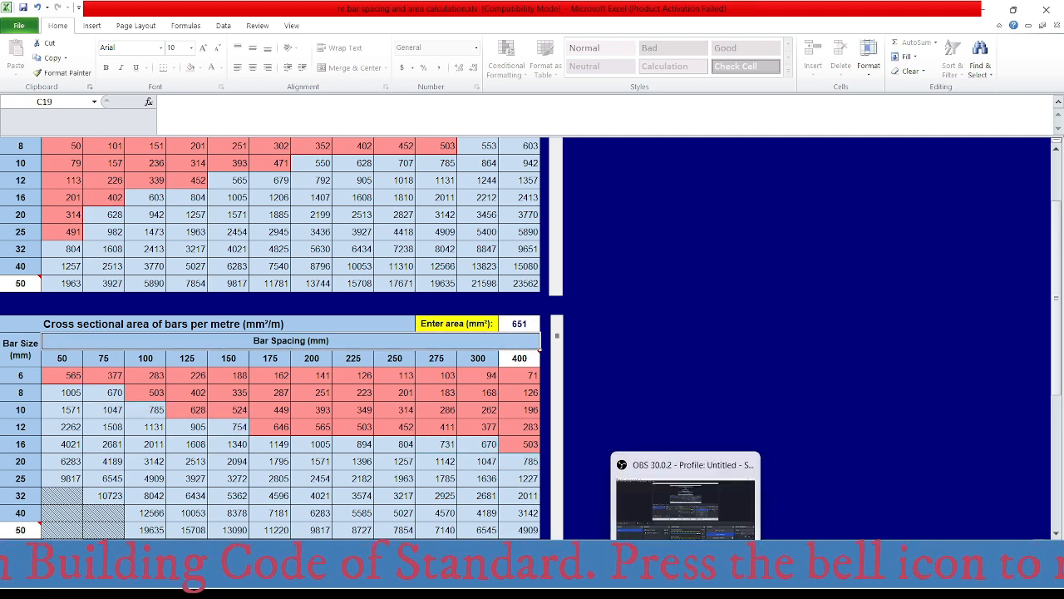
- Switch to AutoCAD and check the bottom bar label in the inclined strip between axes 4 and 5
{"action": "mouse_move", "coordinate": [655, 584]}
{"action": "left_click", "coordinate": [811, 583]}
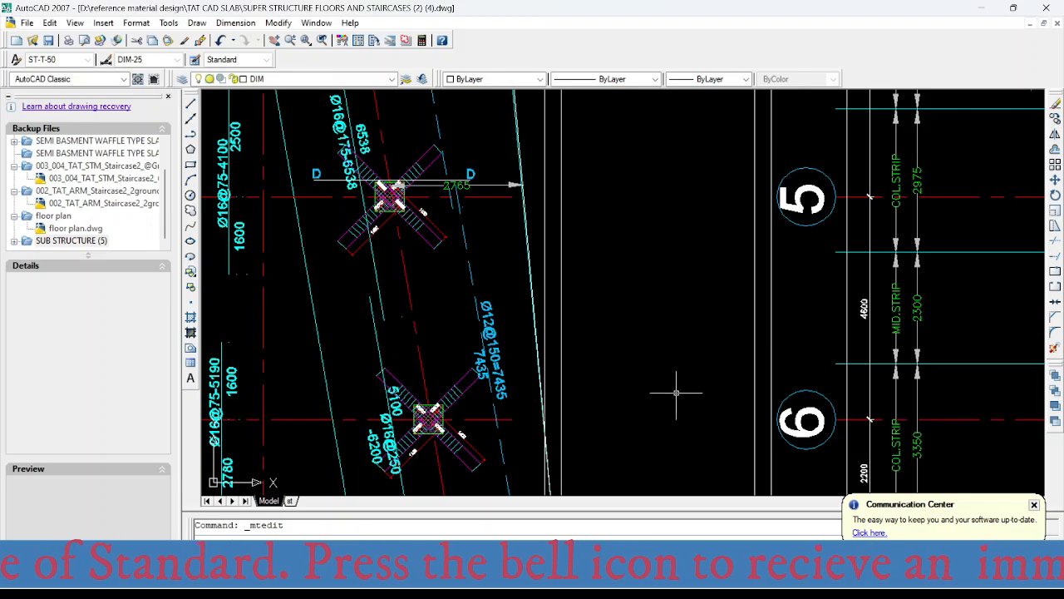
{"action": "scroll", "coordinate": [518, 334], "scroll_direction": "up", "scroll_amount": 2}
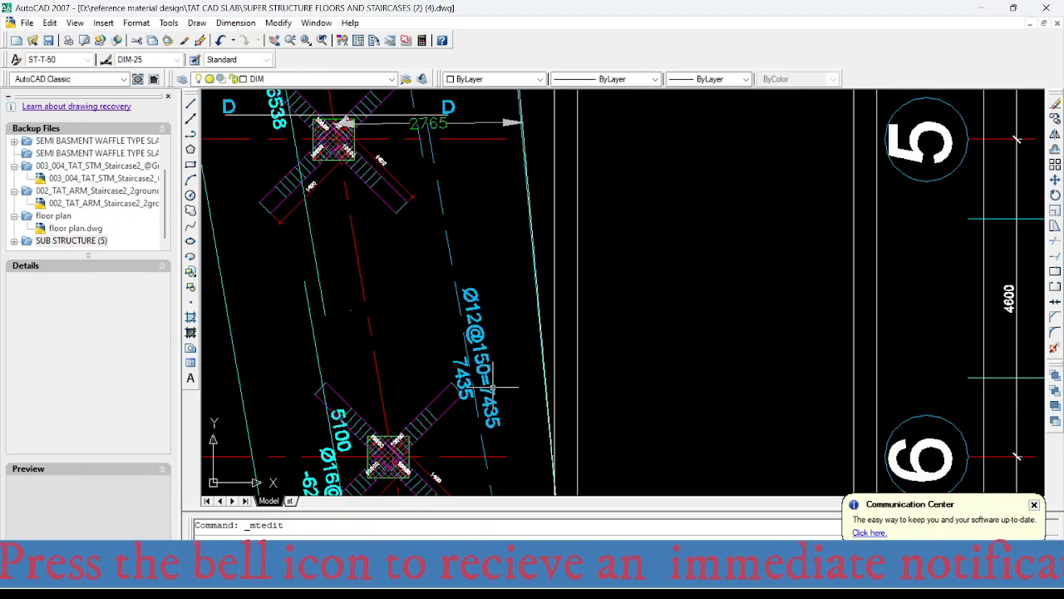
{"action": "scroll", "coordinate": [495, 399], "scroll_direction": "down", "scroll_amount": 3}
{"action": "scroll", "coordinate": [451, 206], "scroll_direction": "up", "scroll_amount": 2}
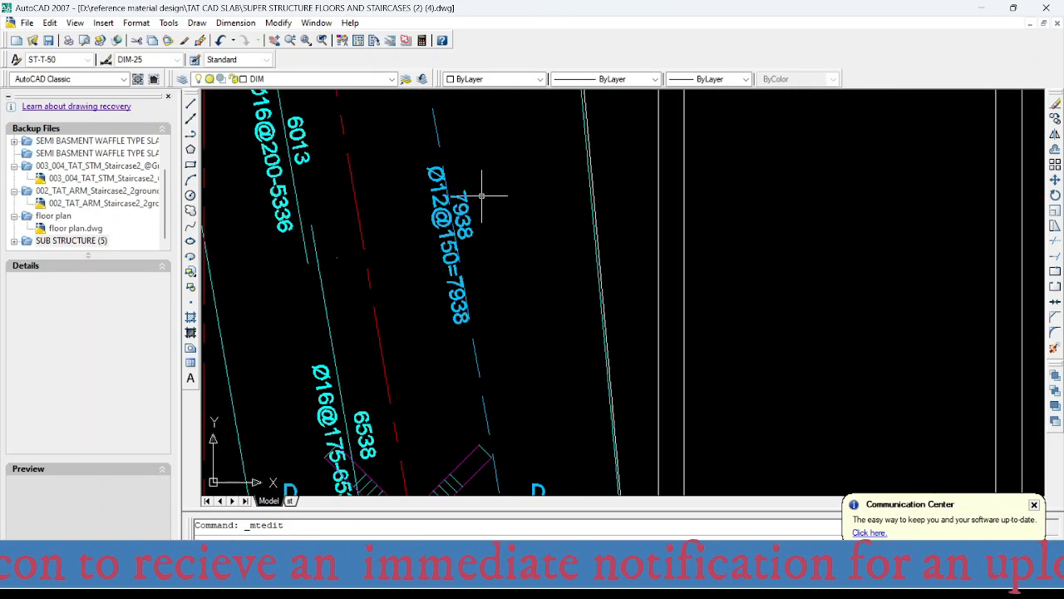
{"action": "scroll", "coordinate": [482, 192], "scroll_direction": "up", "scroll_amount": 2}
{"action": "scroll", "coordinate": [435, 284], "scroll_direction": "down", "scroll_amount": 5}
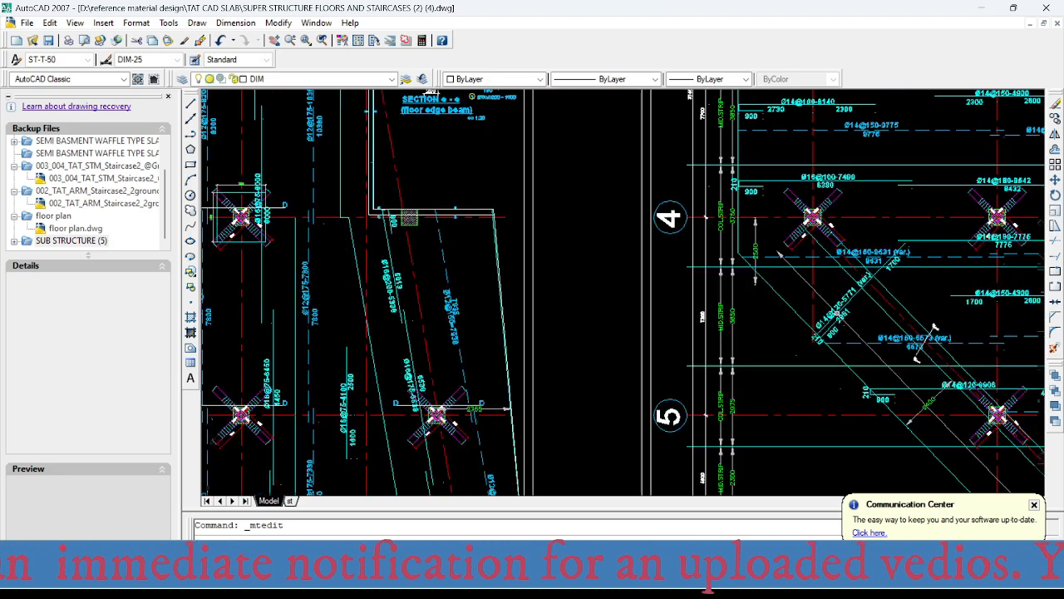
- Save the drawing with both slab reinforcement plans in view
{"action": "scroll", "coordinate": [475, 328], "scroll_direction": "down", "scroll_amount": 3}
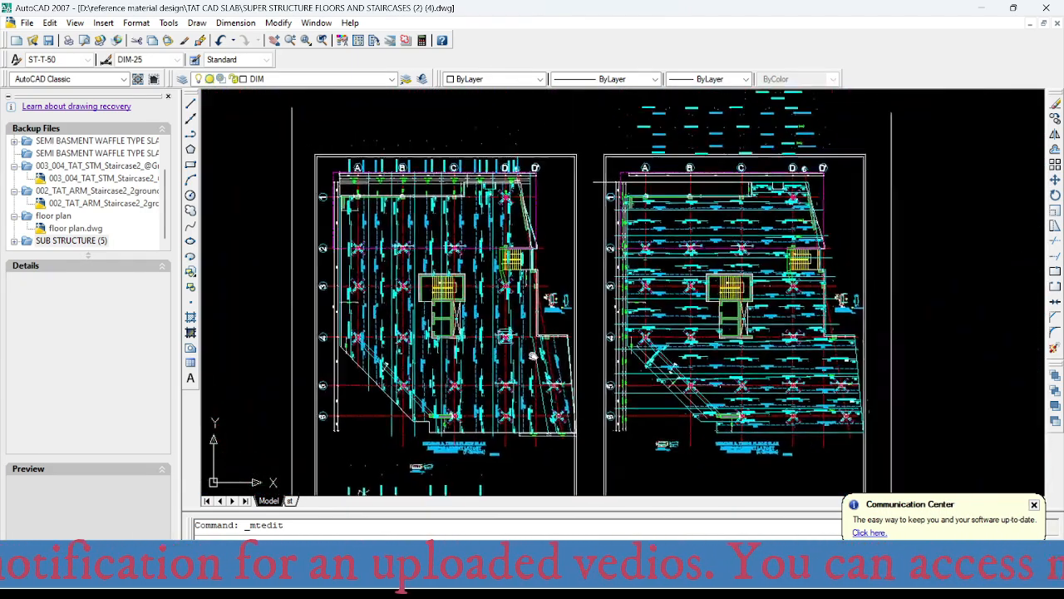
{"action": "left_click", "coordinate": [48, 40]}
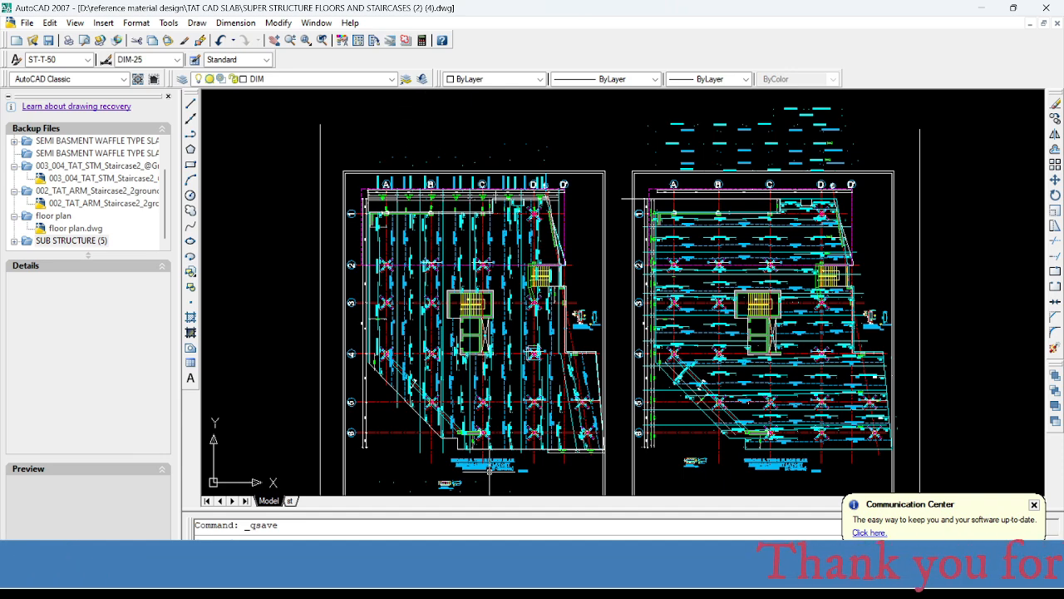
{"action": "middle_click_drag", "start_coordinate": [487, 448], "coordinate": [467, 414]}
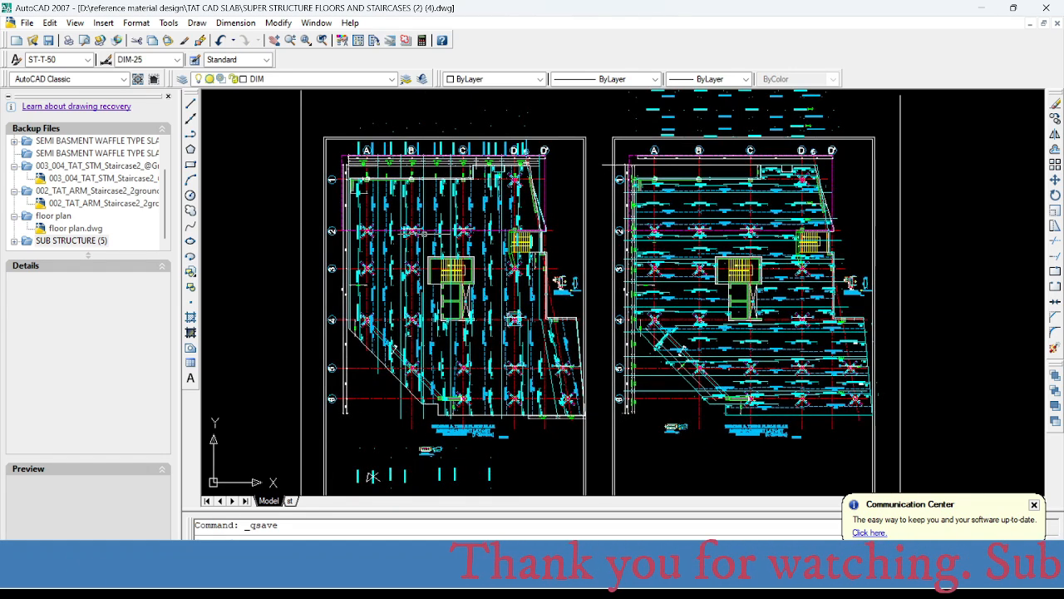
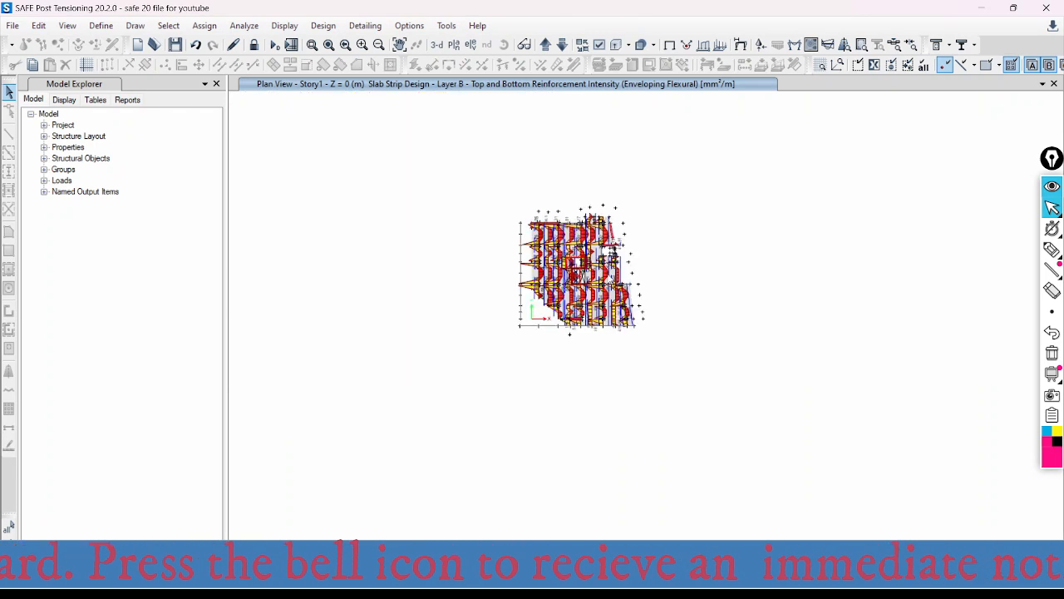
{"action": "scroll", "coordinate": [606, 269], "scroll_direction": "up", "scroll_amount": 3}
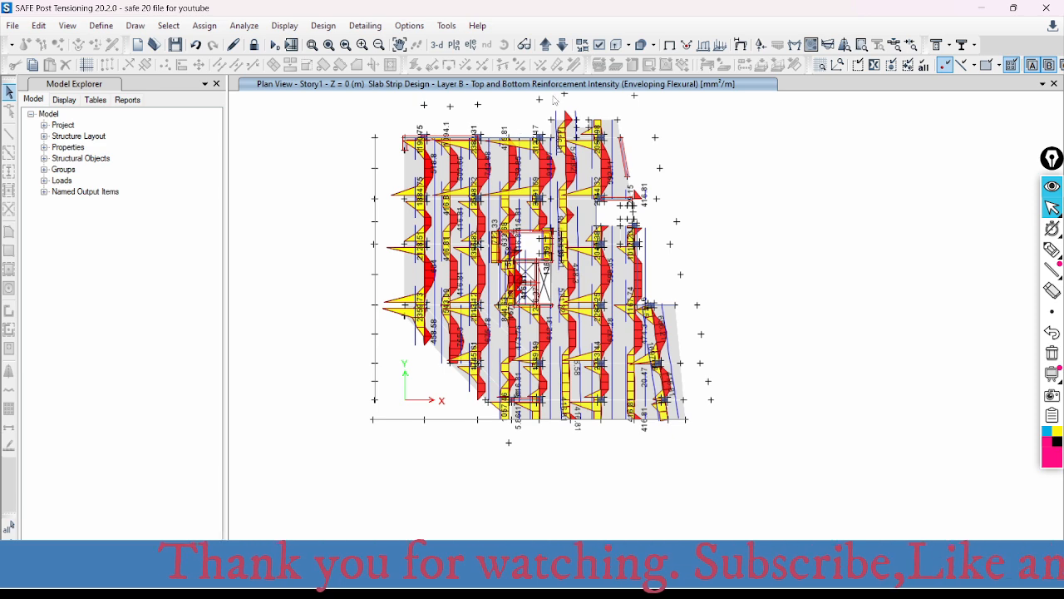
- In SAFE, switch the strip-based slab design display from Layer B to Layer A and clear the Slab Design dialog from the plan
{"action": "left_click", "coordinate": [845, 46]}
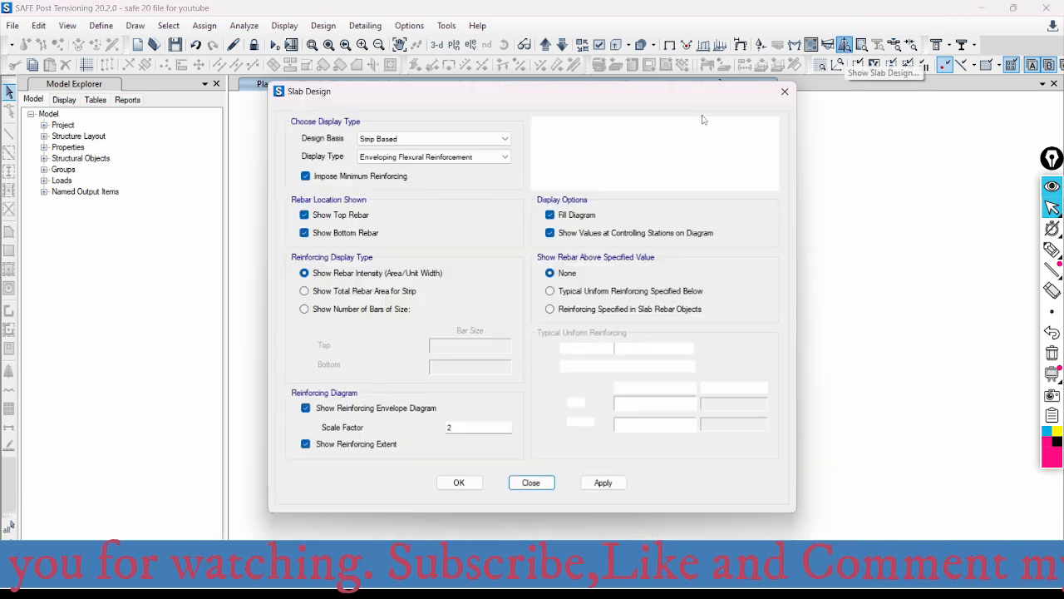
{"action": "left_click_drag", "start_coordinate": [616, 81], "coordinate": [906, 81]}
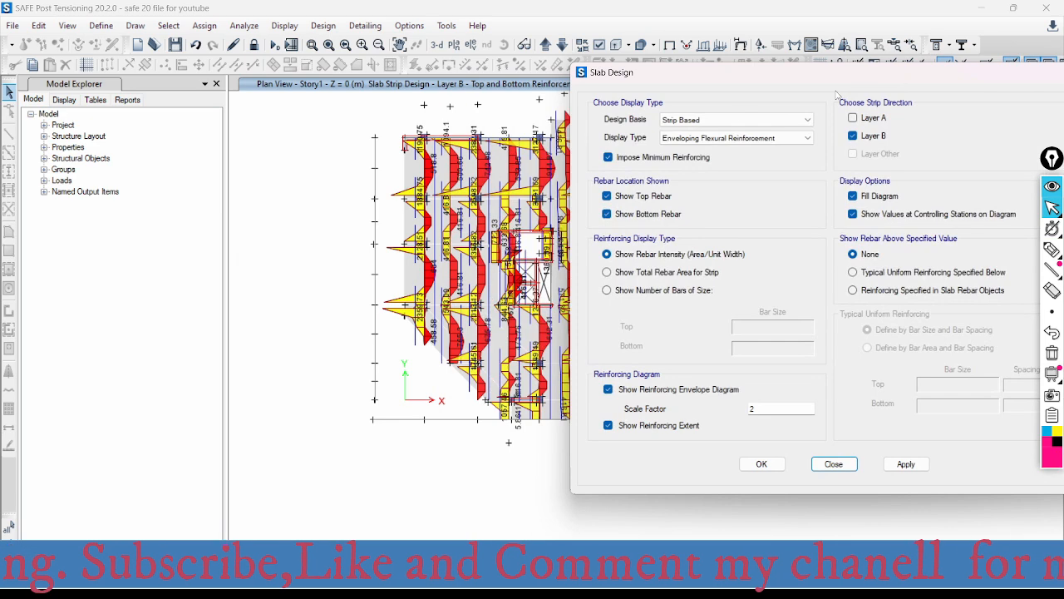
{"action": "left_click_drag", "start_coordinate": [728, 78], "coordinate": [869, 80]}
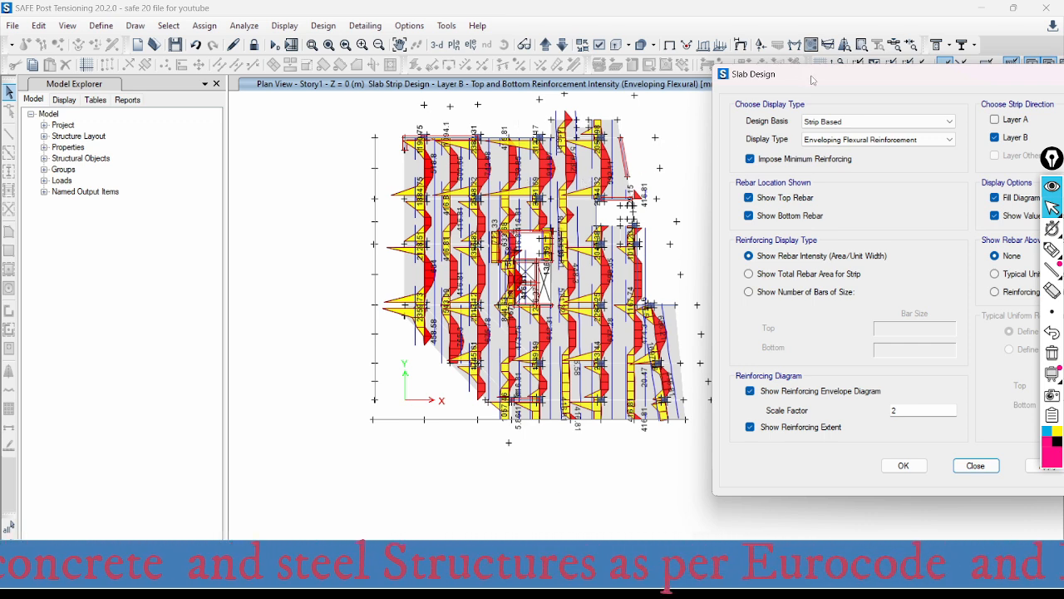
{"action": "left_click_drag", "start_coordinate": [818, 80], "coordinate": [817, 80]}
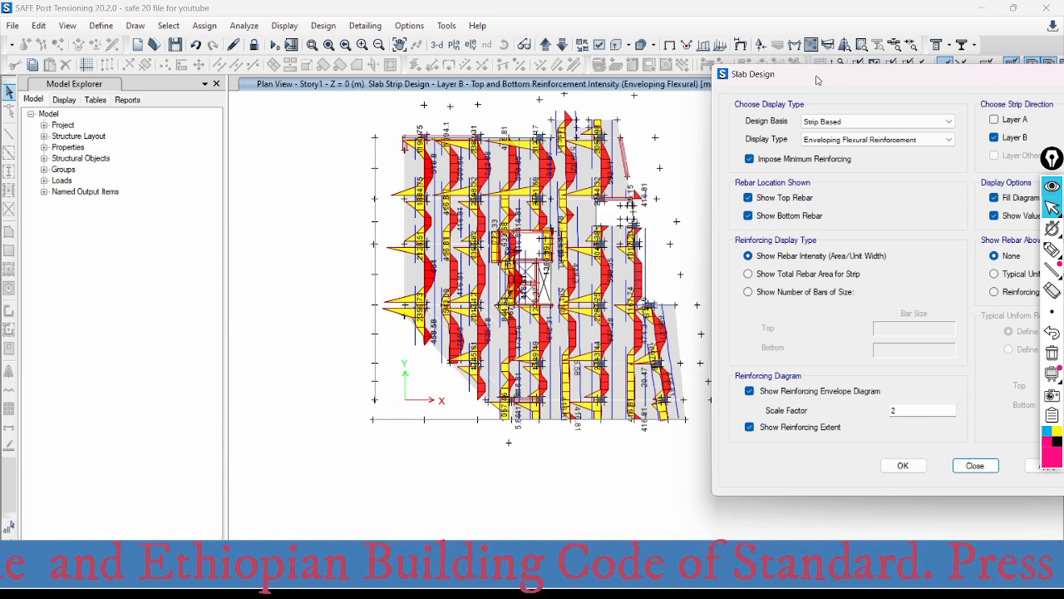
{"action": "left_click_drag", "start_coordinate": [817, 80], "coordinate": [735, 75]}
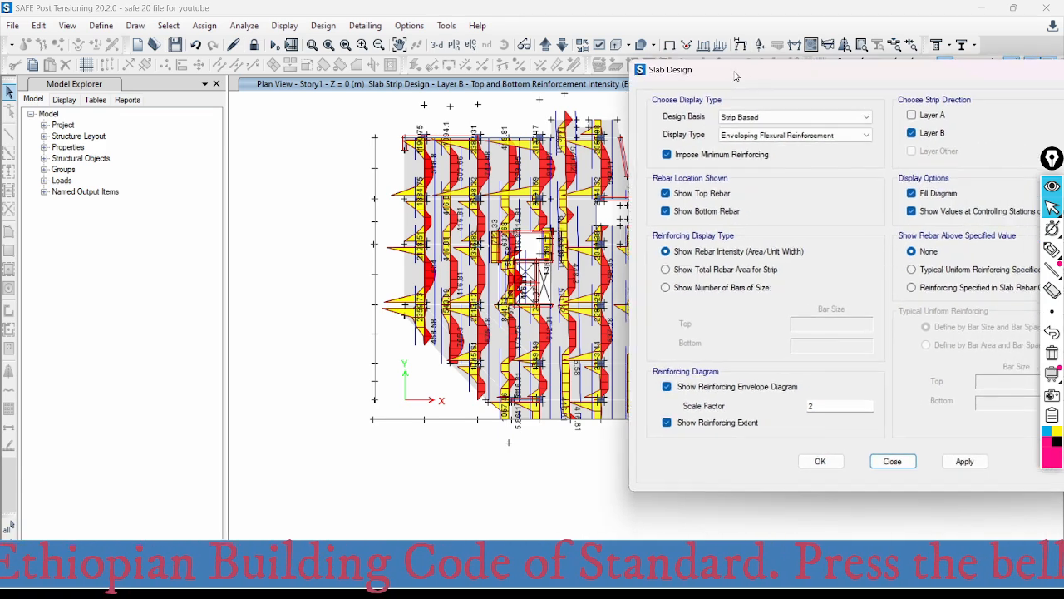
{"action": "left_click", "coordinate": [913, 117]}
{"action": "left_click_drag", "start_coordinate": [865, 77], "coordinate": [852, 45]}
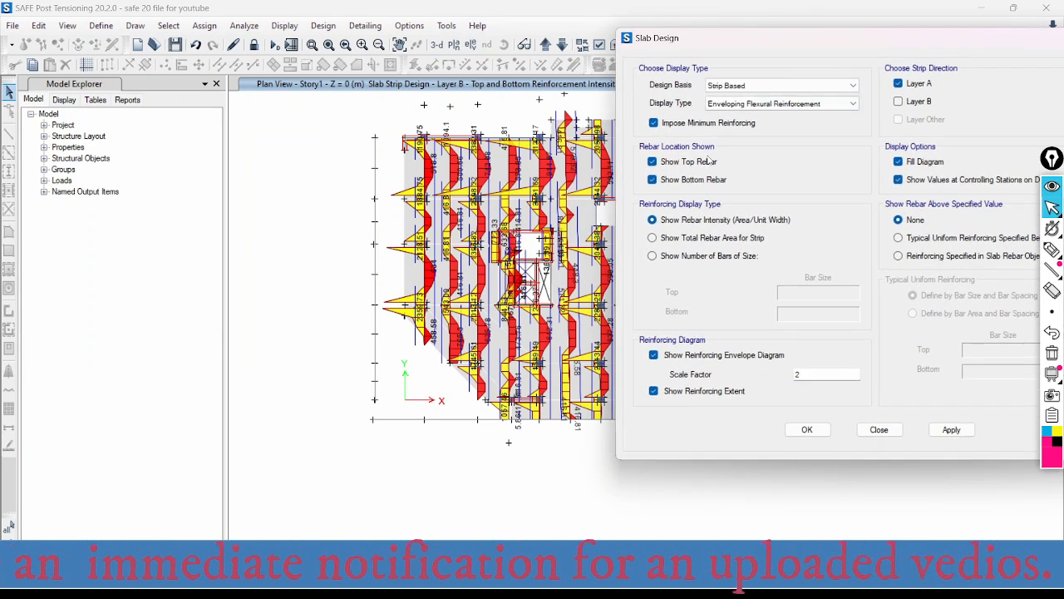
{"action": "left_click_drag", "start_coordinate": [847, 47], "coordinate": [798, 38]}
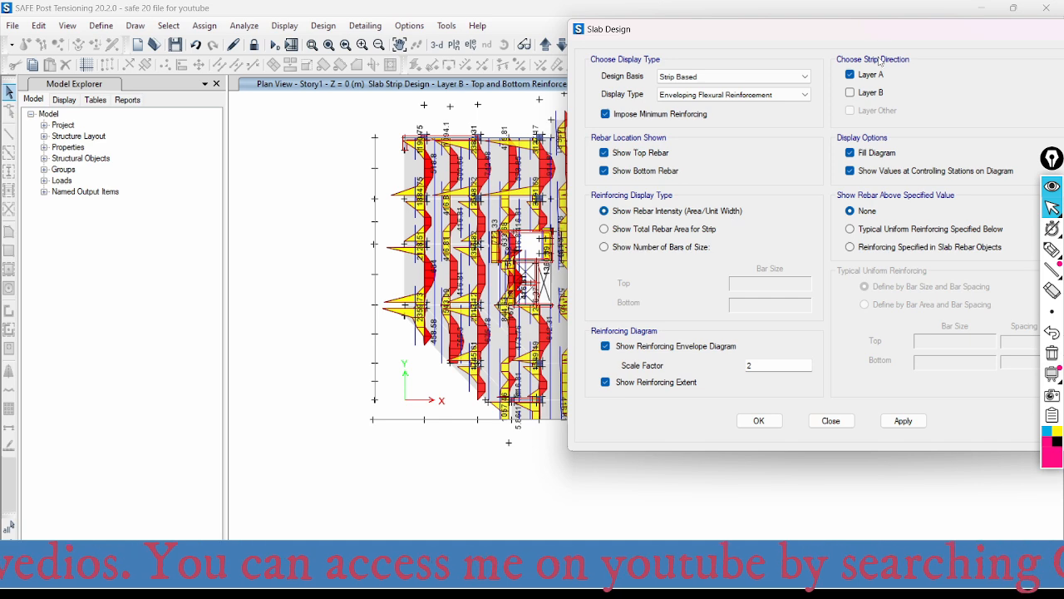
{"action": "left_click_drag", "start_coordinate": [799, 39], "coordinate": [805, 36]}
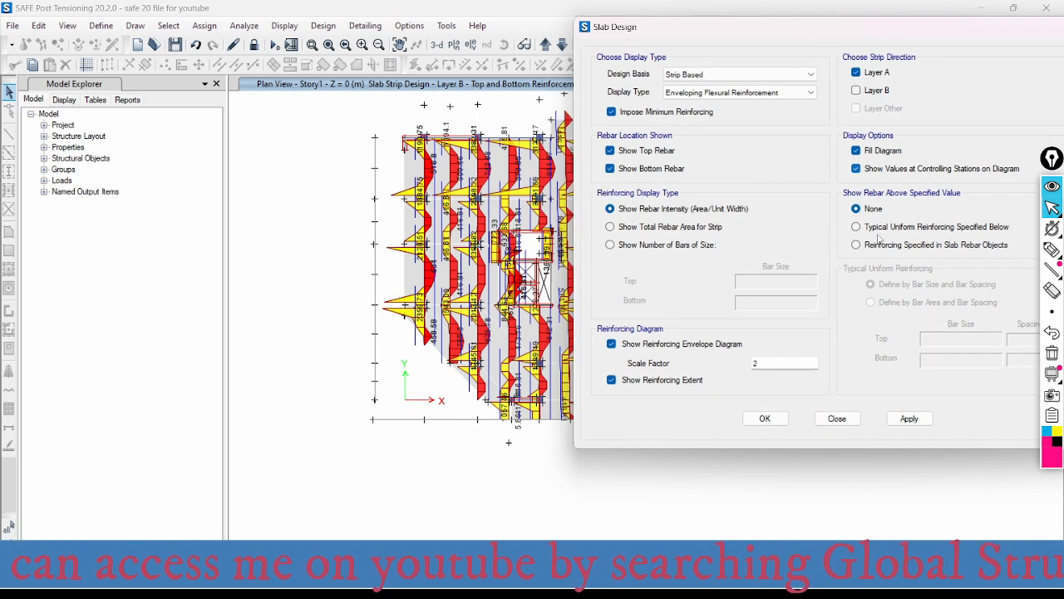
{"action": "left_click", "coordinate": [915, 419]}
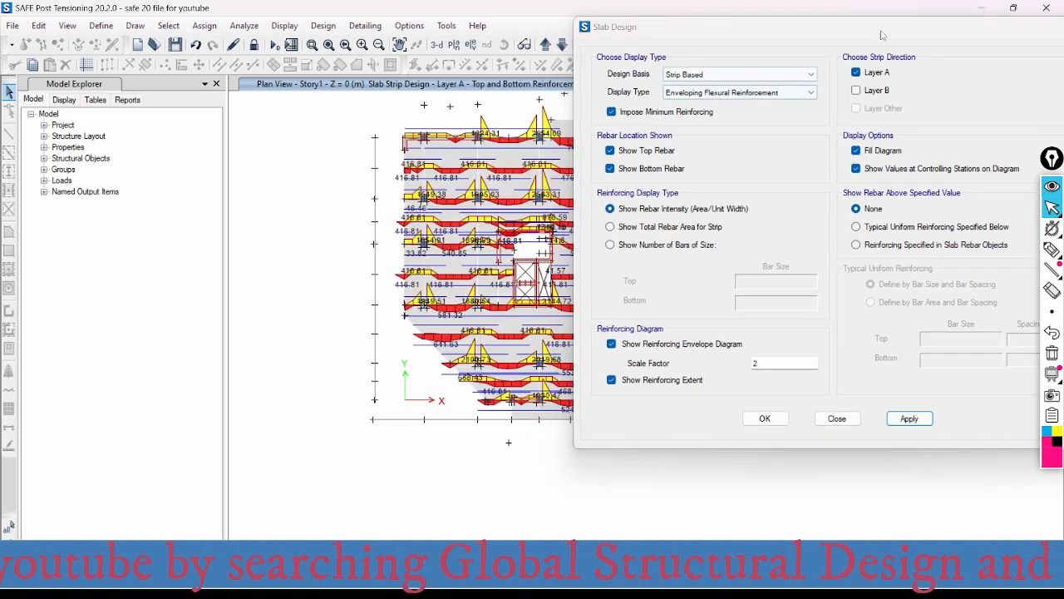
{"action": "left_click_drag", "start_coordinate": [956, 33], "coordinate": [860, 518]}
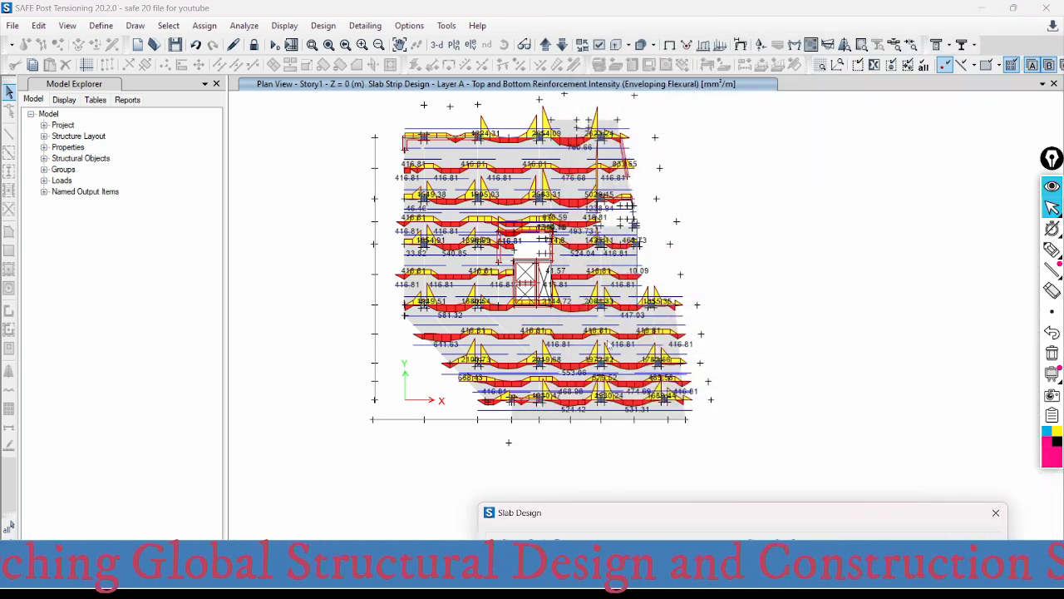
- Examine the Layer A top and bottom reinforcement intensity along the two strips nearest the slab's upper edge
{"action": "scroll", "coordinate": [478, 123], "scroll_direction": "up", "scroll_amount": 3}
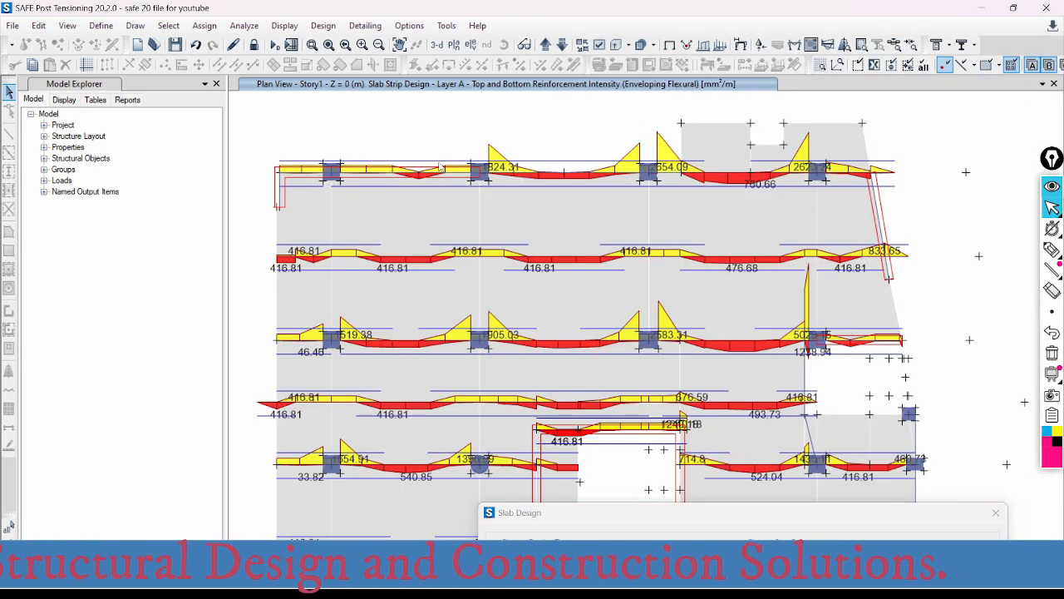
{"action": "scroll", "coordinate": [502, 142], "scroll_direction": "down", "scroll_amount": 3}
{"action": "mouse_move", "coordinate": [433, 153]}
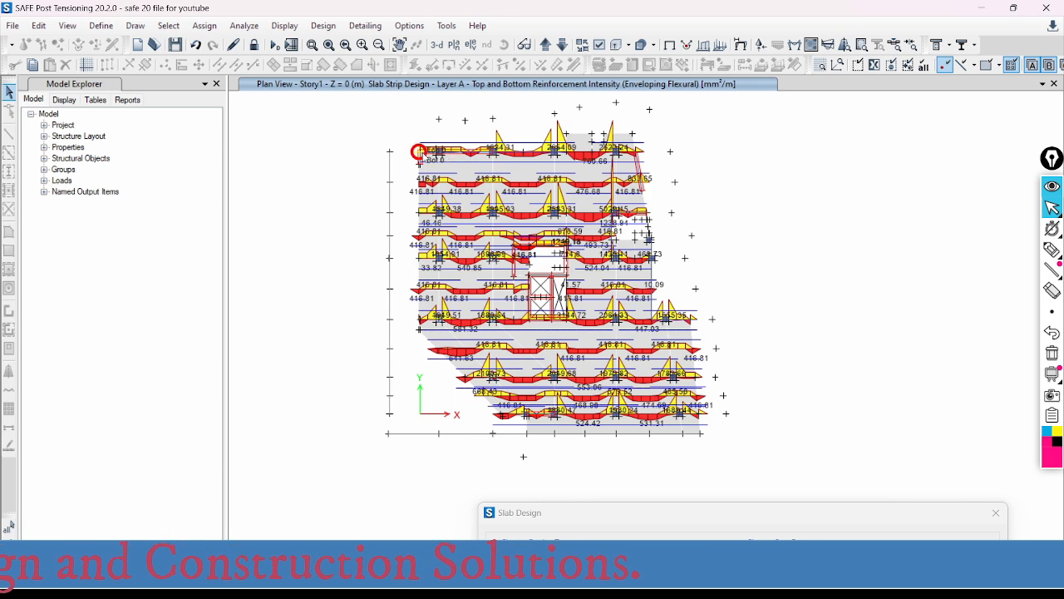
{"action": "scroll", "coordinate": [433, 153], "scroll_direction": "up", "scroll_amount": 3}
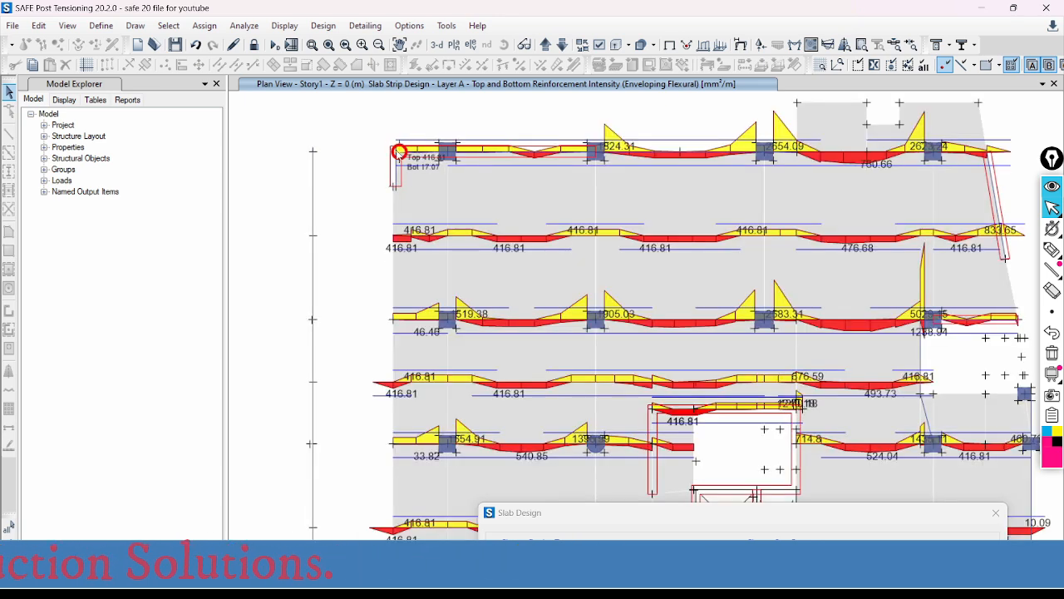
{"action": "scroll", "coordinate": [477, 145], "scroll_direction": "down", "scroll_amount": 3}
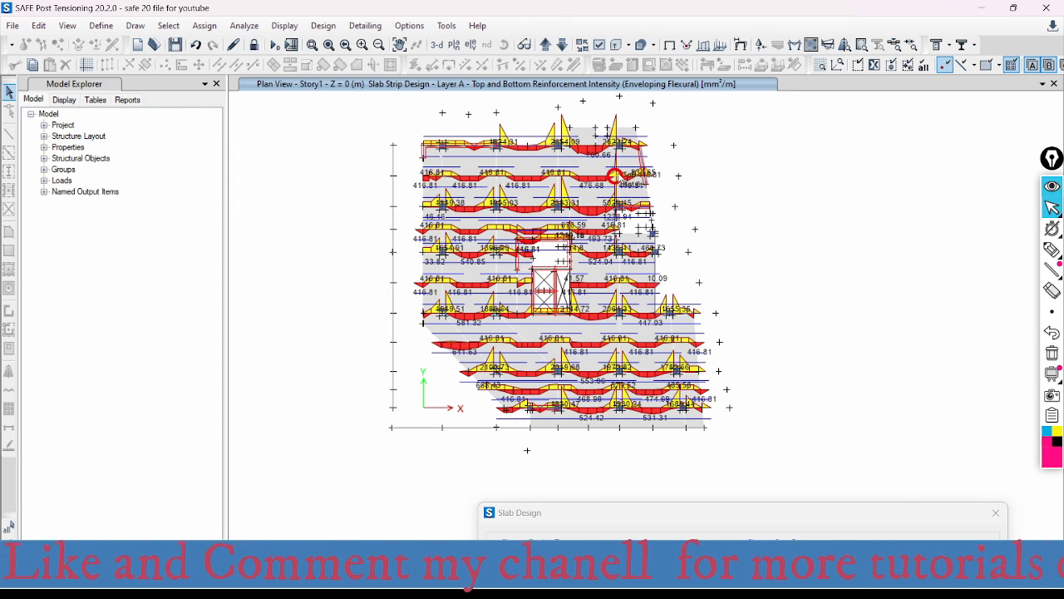
{"action": "scroll", "coordinate": [517, 176], "scroll_direction": "up", "scroll_amount": 5}
{"action": "scroll", "coordinate": [458, 171], "scroll_direction": "down", "scroll_amount": 3}
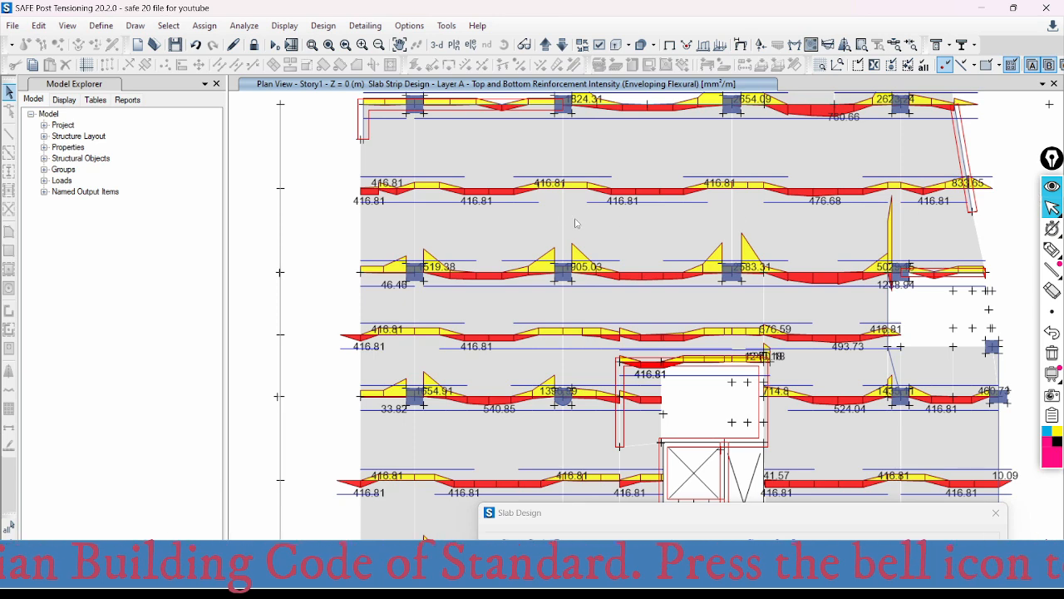
- Read the reinforcement intensity station by station along the second Layer A strip from the slab's upper edge
{"action": "middle_click_drag", "start_coordinate": [509, 233], "coordinate": [503, 187]}
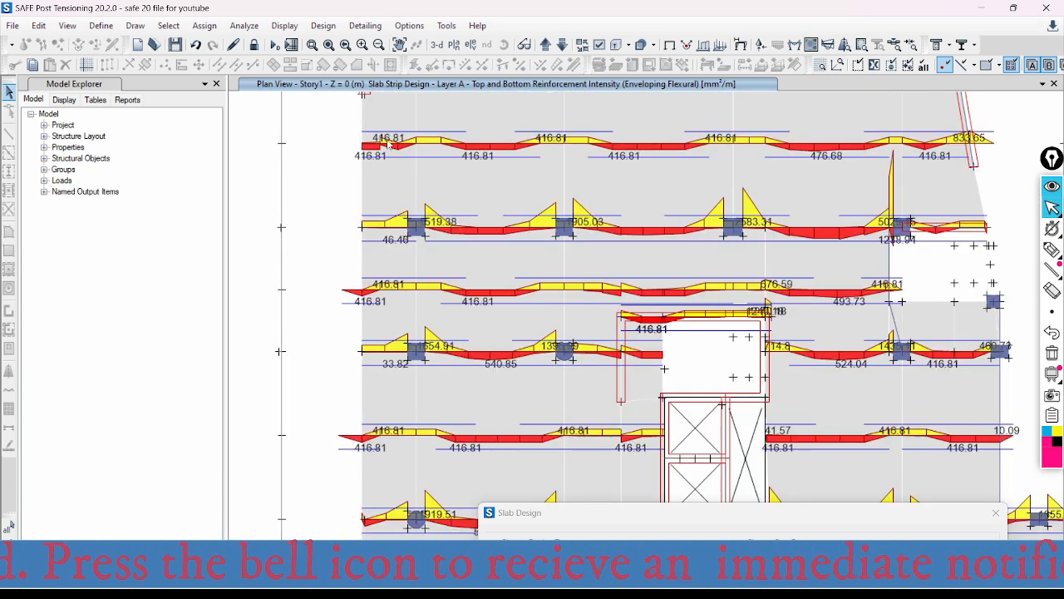
{"action": "mouse_move", "coordinate": [385, 143]}
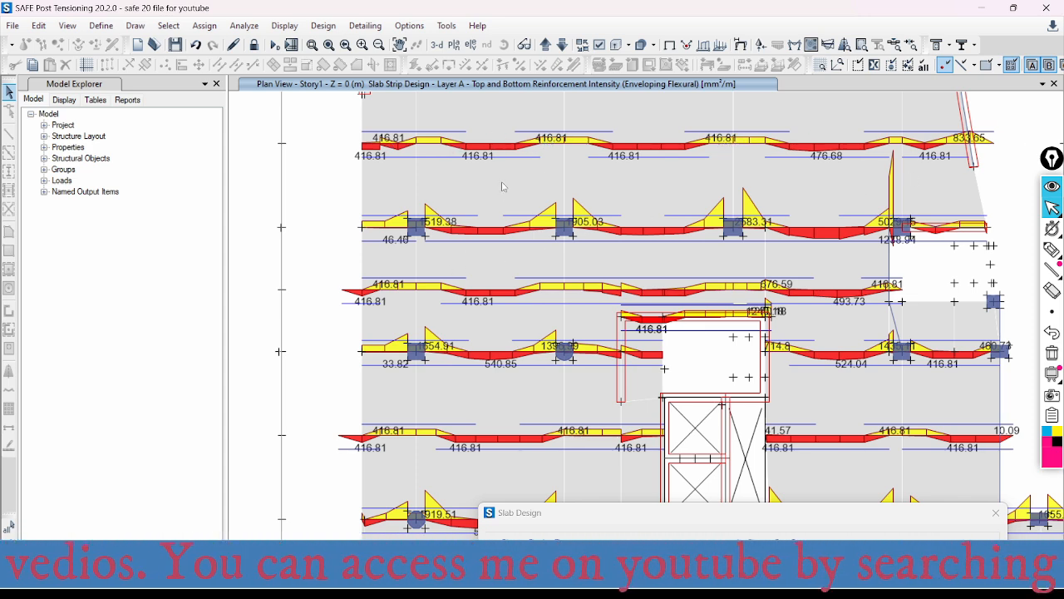
{"action": "left_click", "coordinate": [480, 143]}
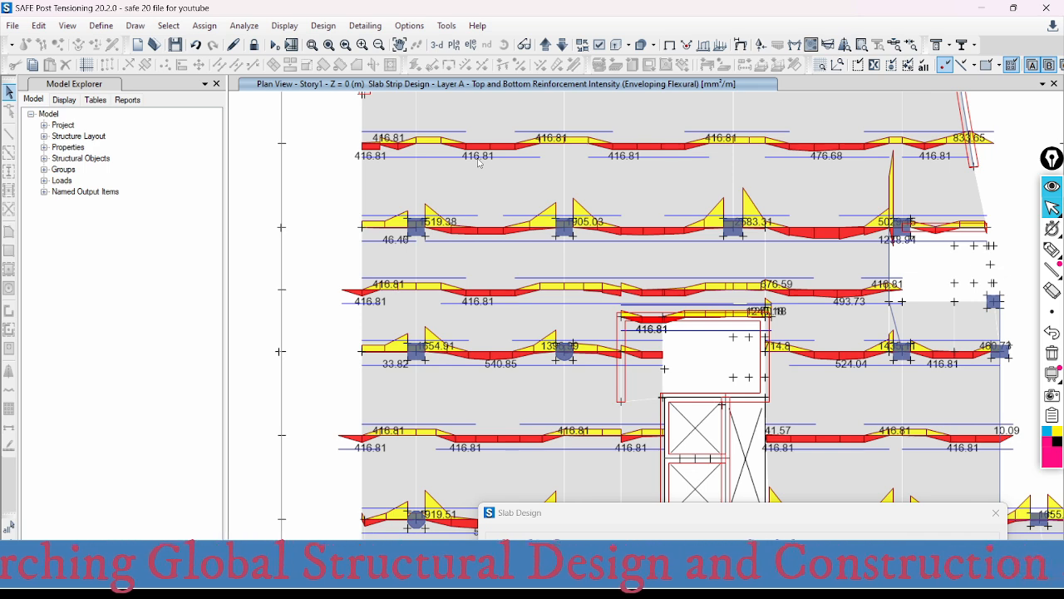
{"action": "left_click", "coordinate": [636, 144]}
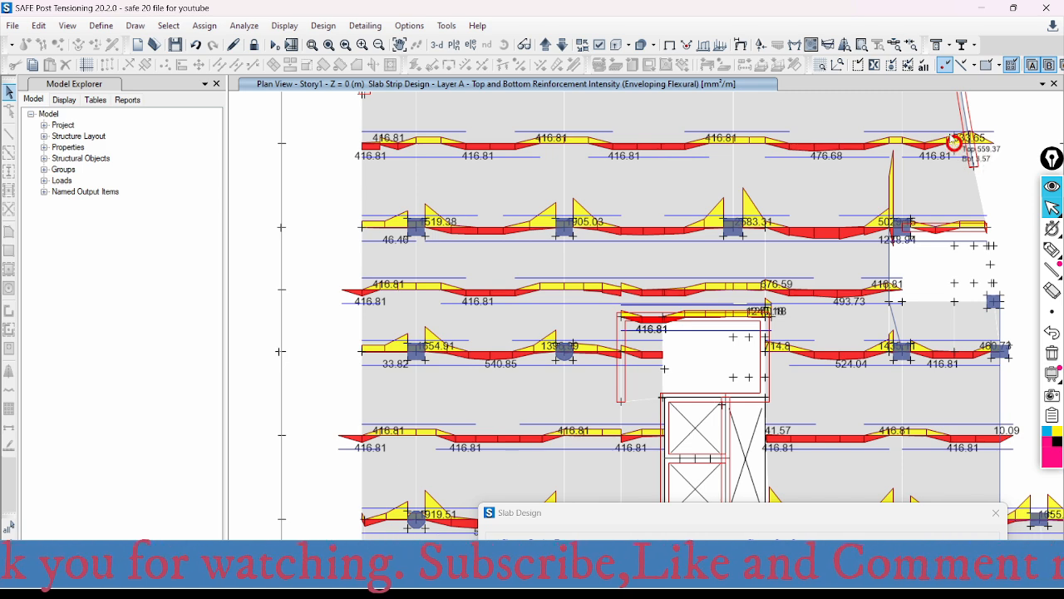
{"action": "middle_click_drag", "start_coordinate": [699, 183], "coordinate": [665, 256]}
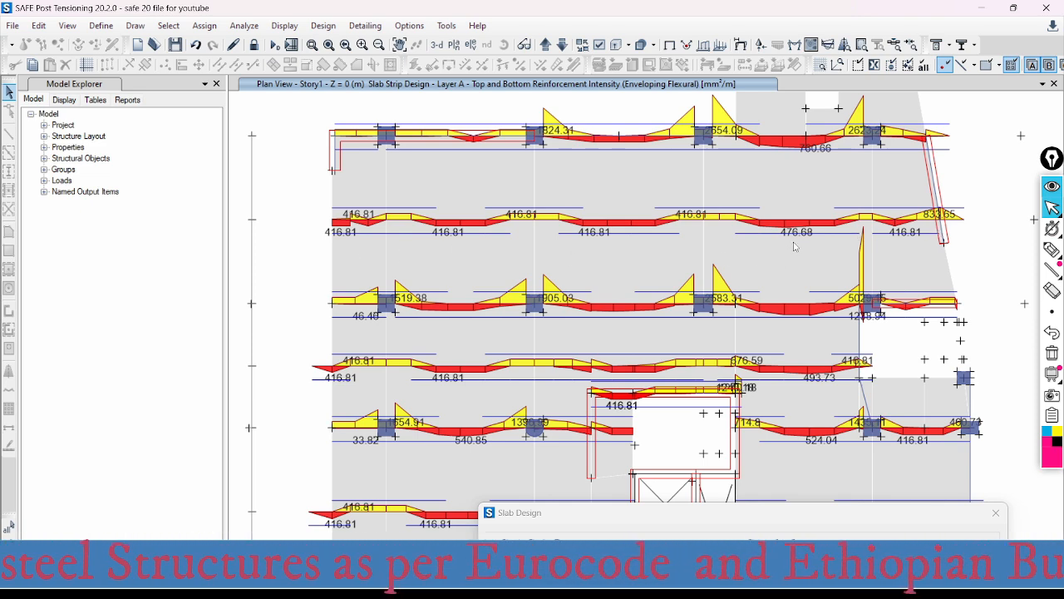
{"action": "middle_click_drag", "start_coordinate": [779, 178], "coordinate": [779, 233]}
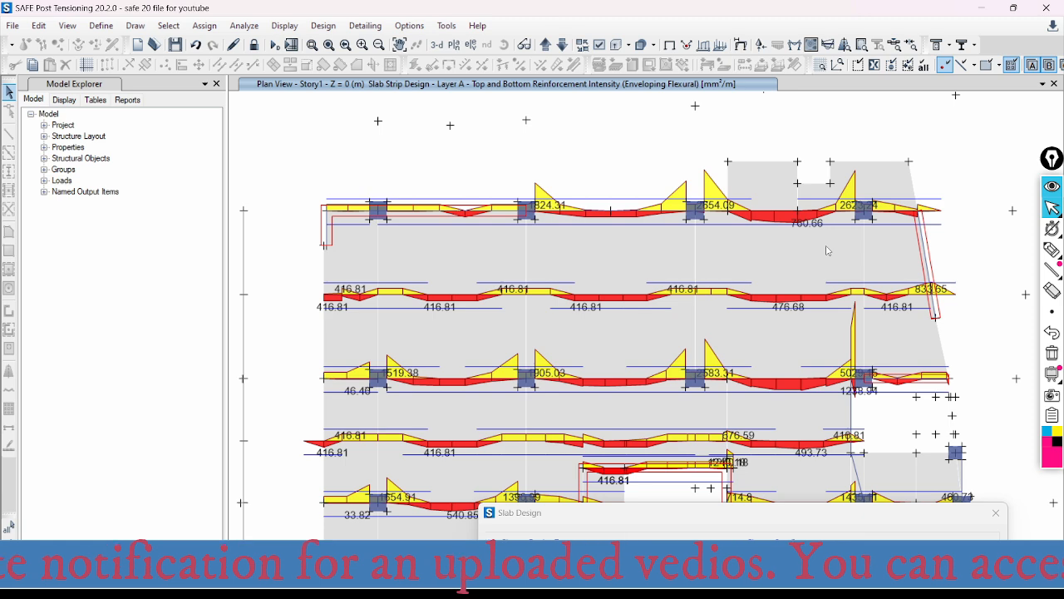
{"action": "middle_click_drag", "start_coordinate": [828, 249], "coordinate": [823, 184]}
- Examine the reinforcement intensity where the second strip meets the slanted wall and along the strips near the slab's lower edge
{"action": "scroll", "coordinate": [819, 179], "scroll_direction": "down", "scroll_amount": 5}
{"action": "scroll", "coordinate": [705, 245], "scroll_direction": "up", "scroll_amount": 5}
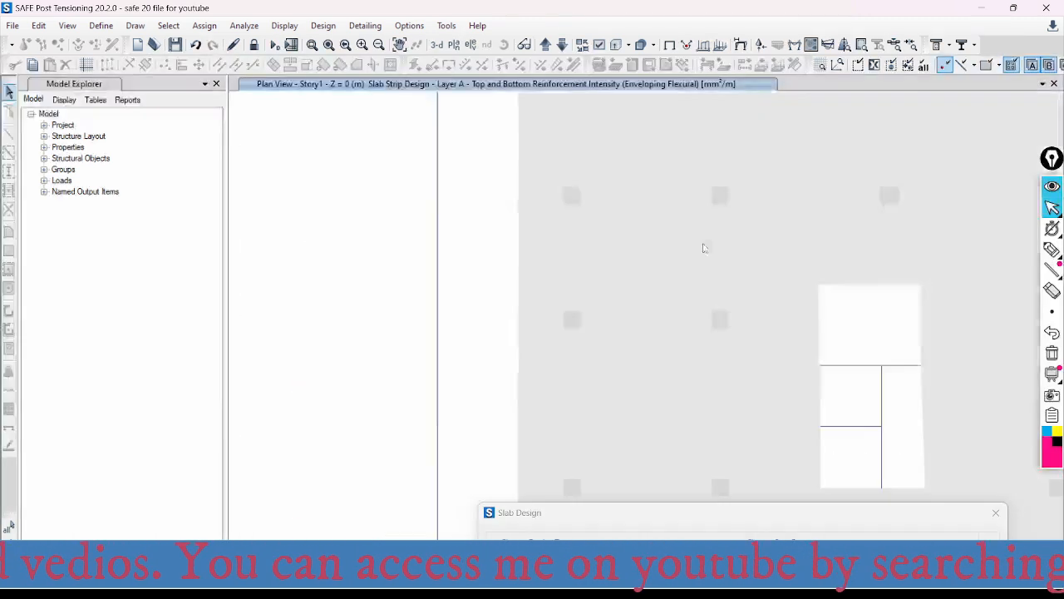
{"action": "middle_click_drag", "start_coordinate": [759, 238], "coordinate": [645, 256]}
{"action": "middle_click_drag", "start_coordinate": [739, 241], "coordinate": [699, 251]}
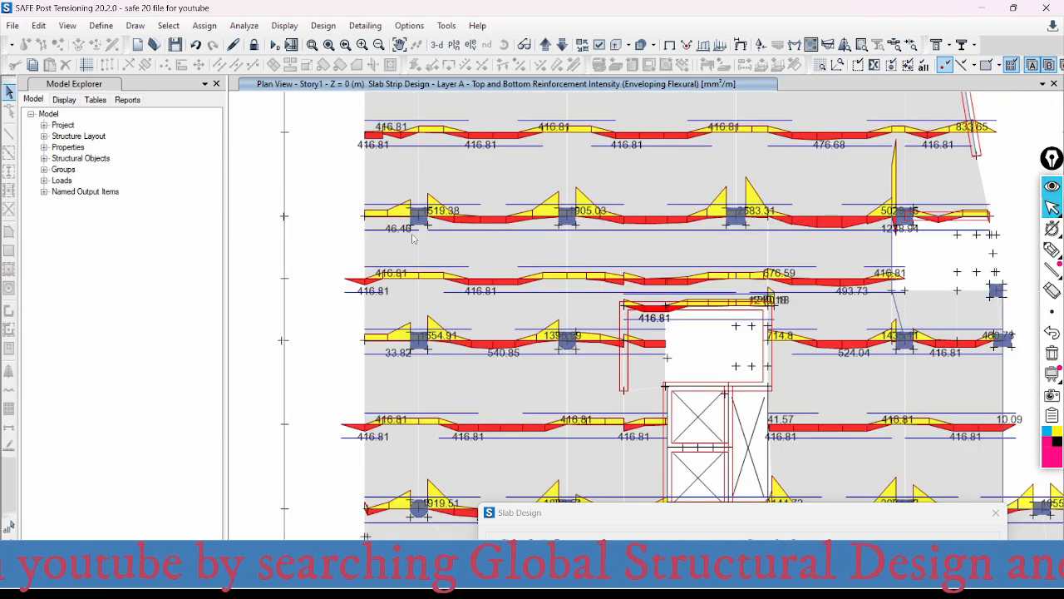
{"action": "middle_click_drag", "start_coordinate": [602, 150], "coordinate": [591, 212]}
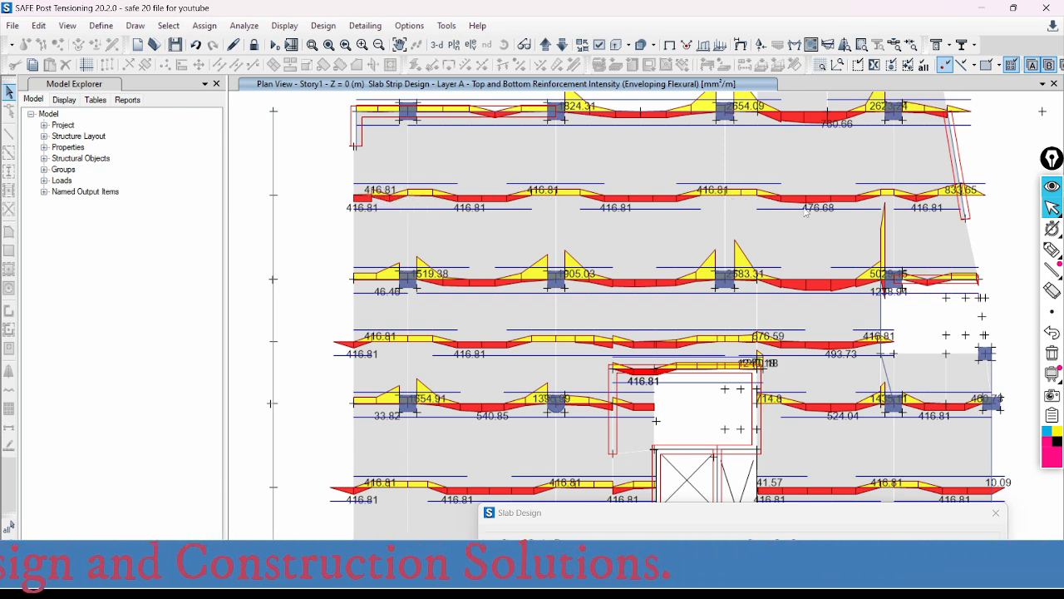
{"action": "scroll", "coordinate": [980, 200], "scroll_direction": "up", "scroll_amount": 3}
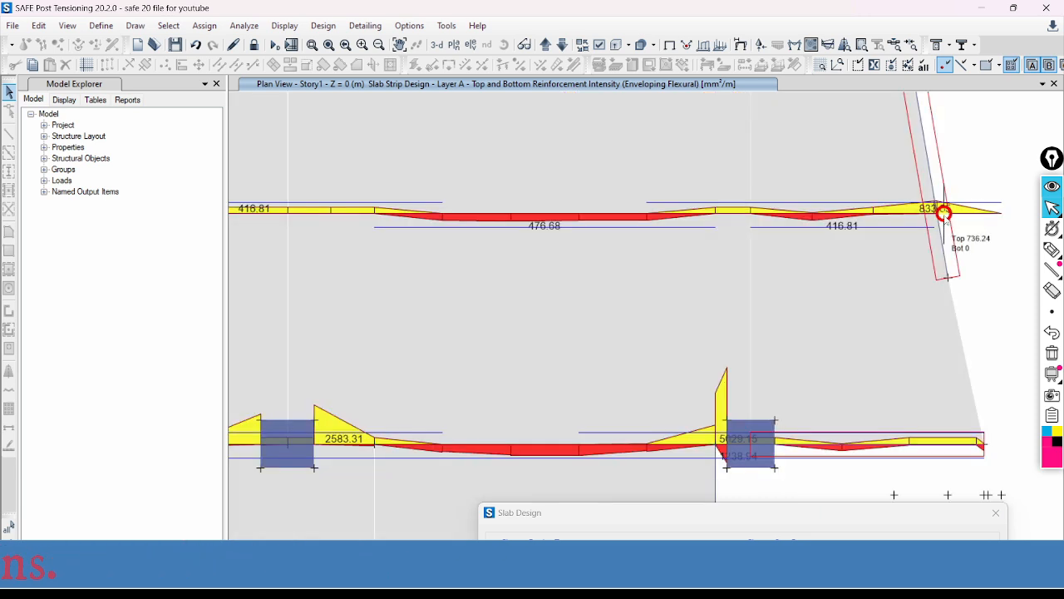
{"action": "scroll", "coordinate": [935, 212], "scroll_direction": "down", "scroll_amount": 3}
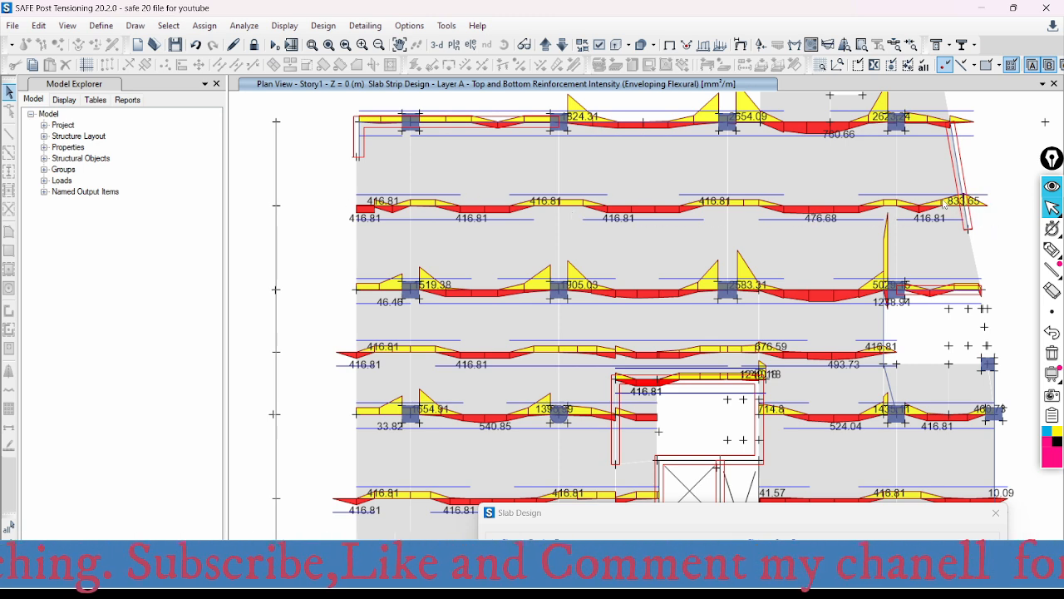
{"action": "middle_click_drag", "start_coordinate": [557, 237], "coordinate": [571, 209]}
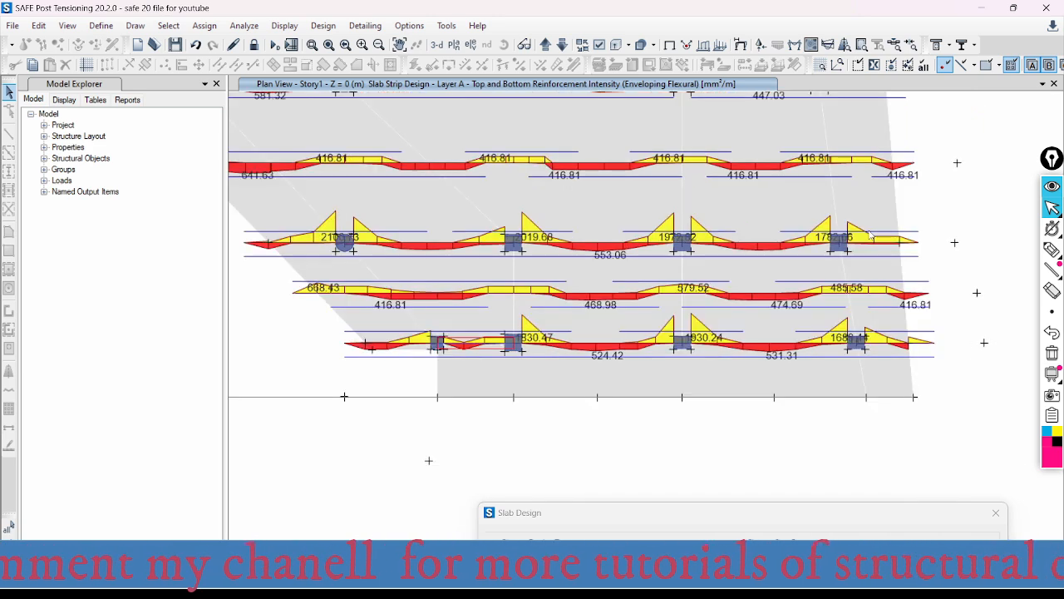
{"action": "middle_click_drag", "start_coordinate": [600, 237], "coordinate": [600, 237]}
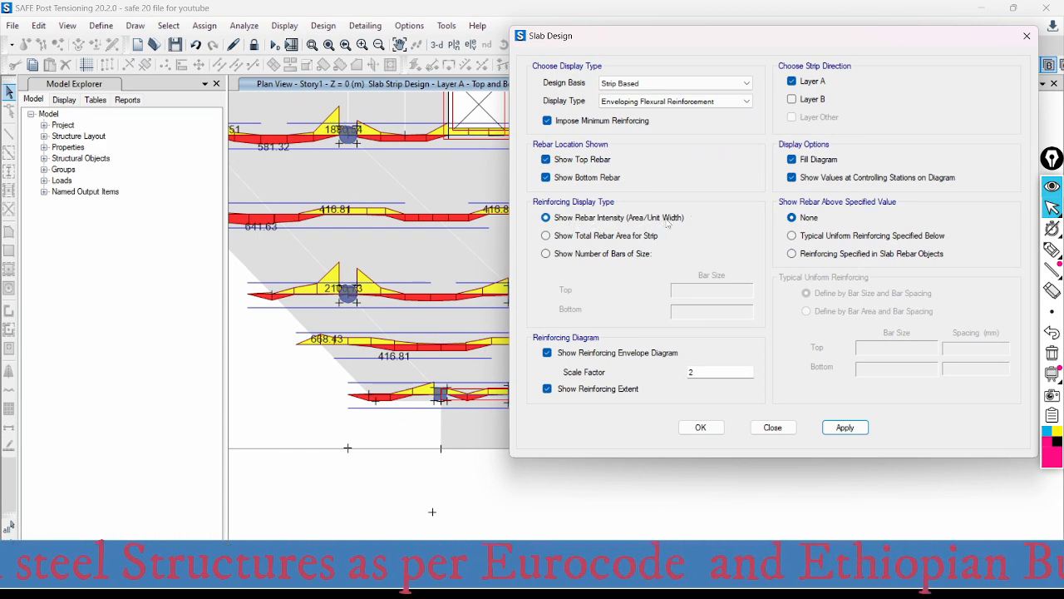
- Display the total rebar area for the Layer A strips and check a station on a lower strip
{"action": "left_click", "coordinate": [546, 236]}
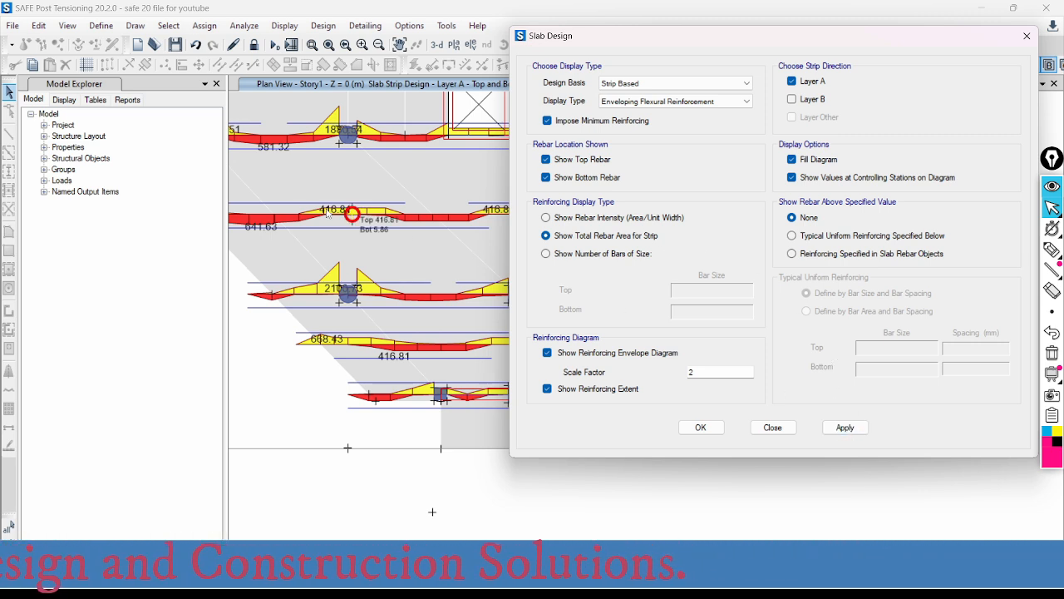
{"action": "mouse_move", "coordinate": [320, 220]}
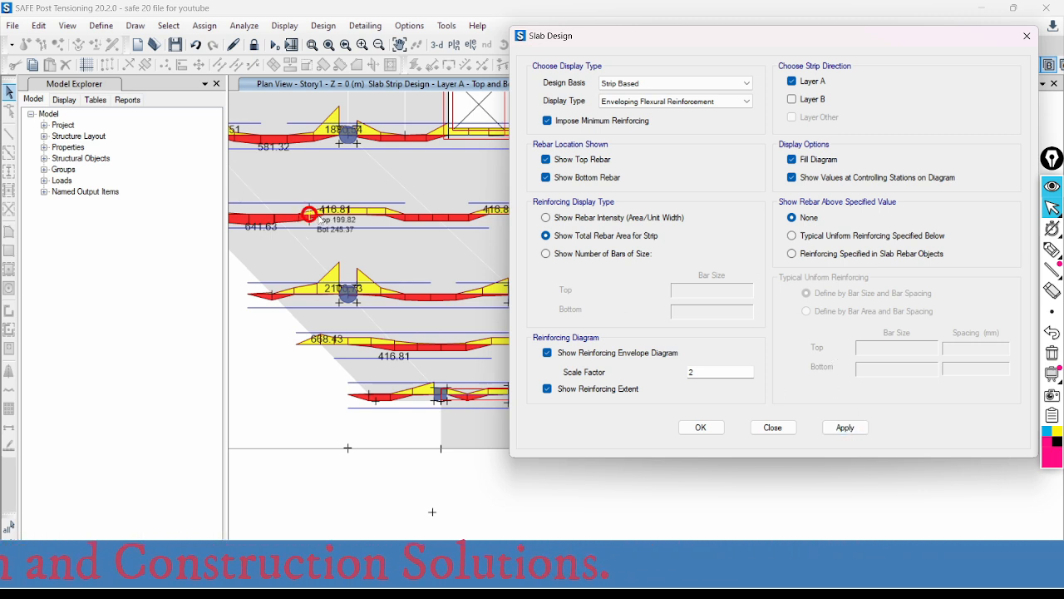
{"action": "left_click", "coordinate": [845, 428]}
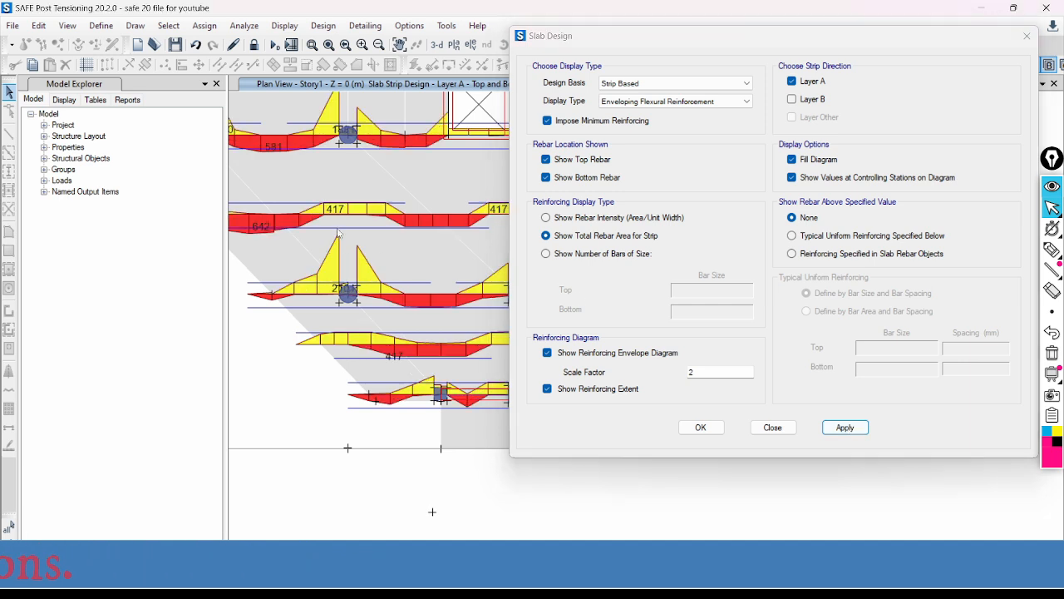
{"action": "mouse_move", "coordinate": [340, 215]}
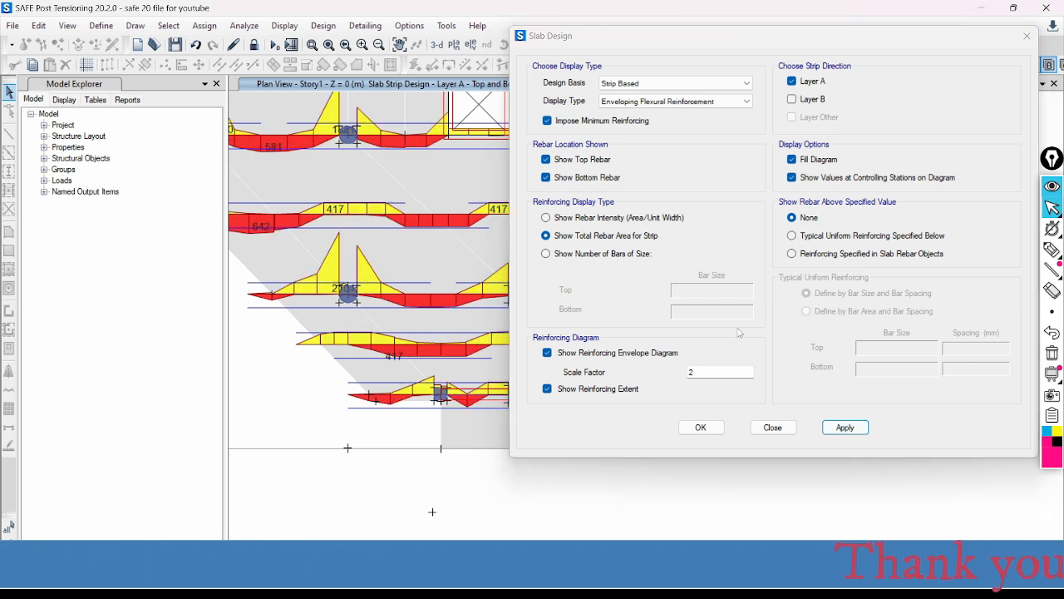
- Return the strip display to rebar intensity (area per unit width) and compare the values on the same lower strip
{"action": "left_click", "coordinate": [547, 218]}
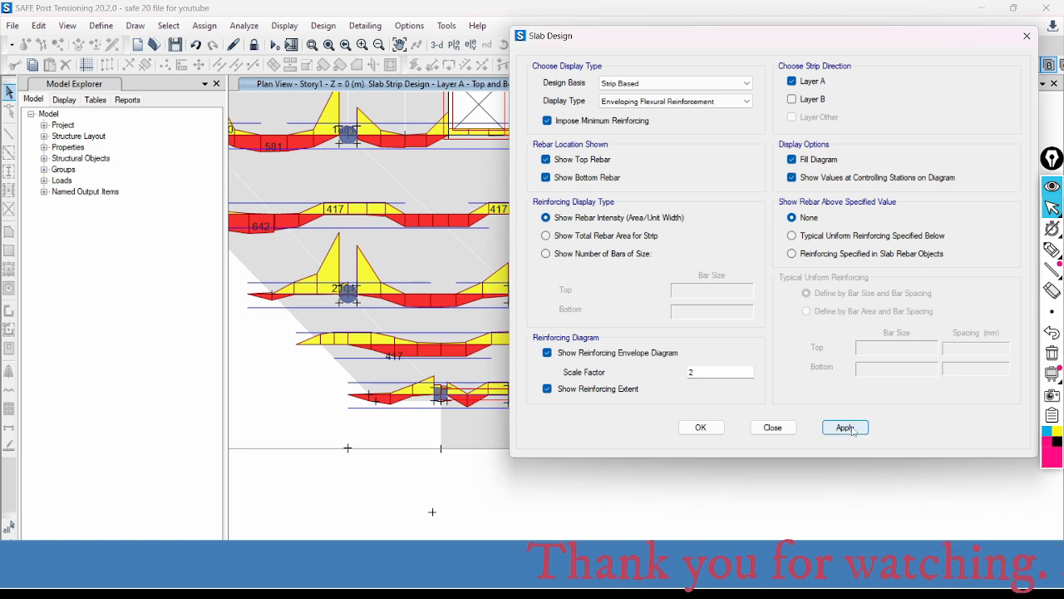
{"action": "left_click", "coordinate": [845, 427]}
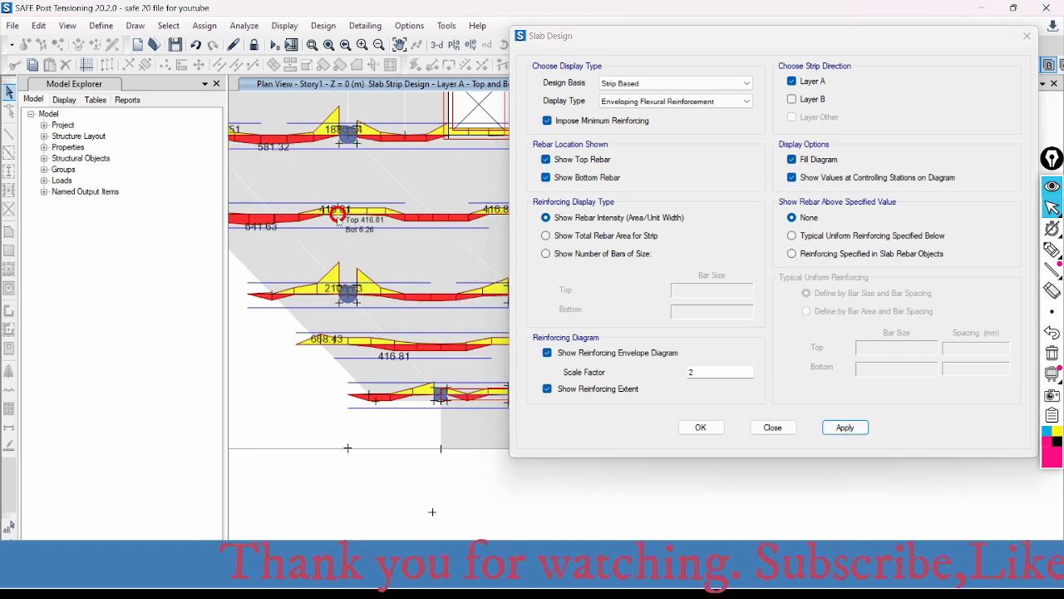
{"action": "mouse_move", "coordinate": [356, 215]}
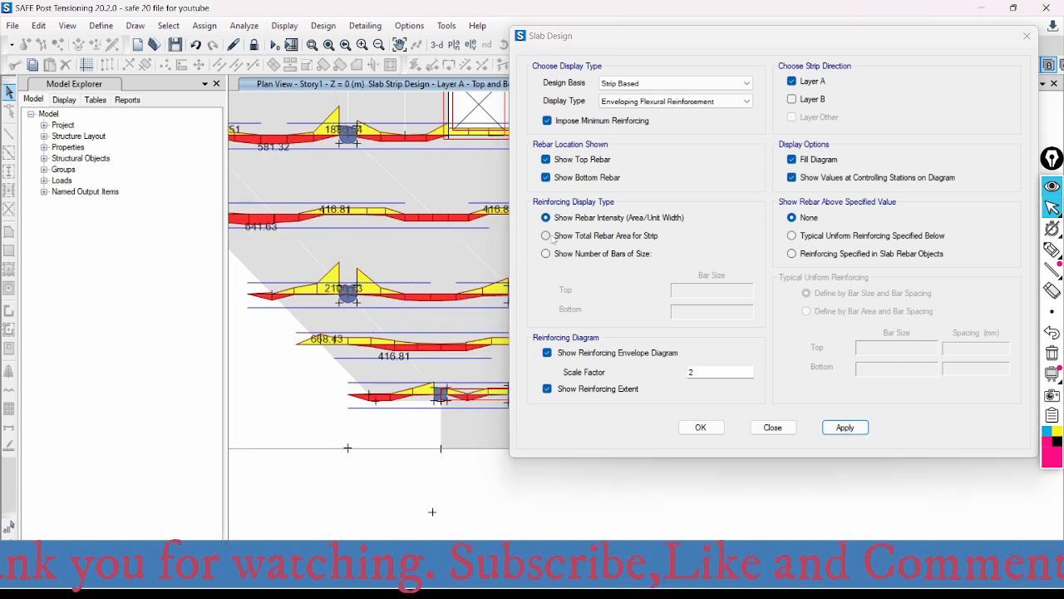
- Set the reinforcing display type to total rebar area for strip again and apply it to the Layer A strips
{"action": "left_click", "coordinate": [547, 236]}
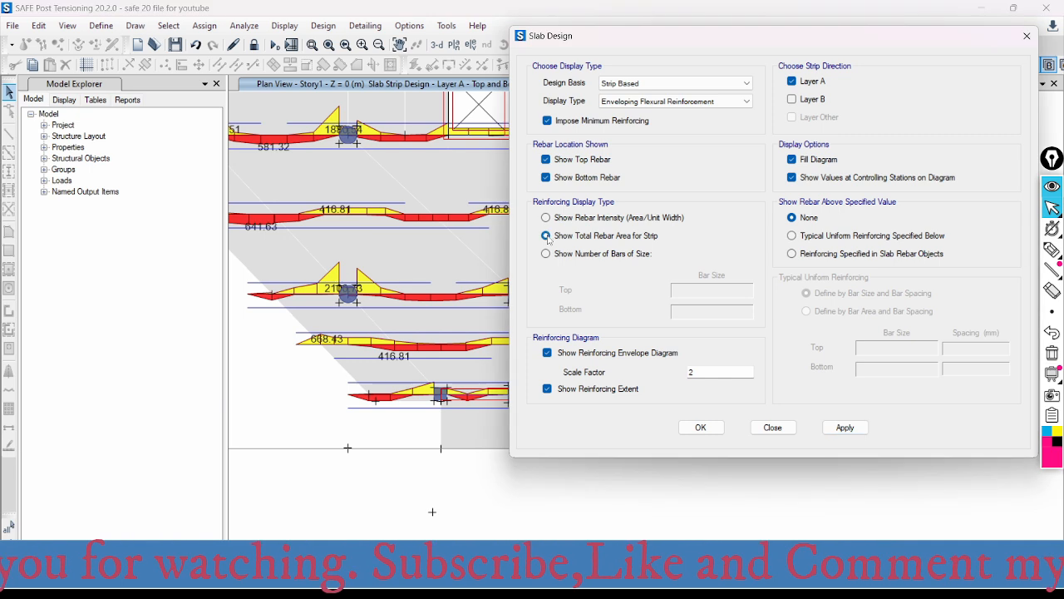
{"action": "left_click", "coordinate": [843, 427]}
{"action": "left_click", "coordinate": [842, 427]}
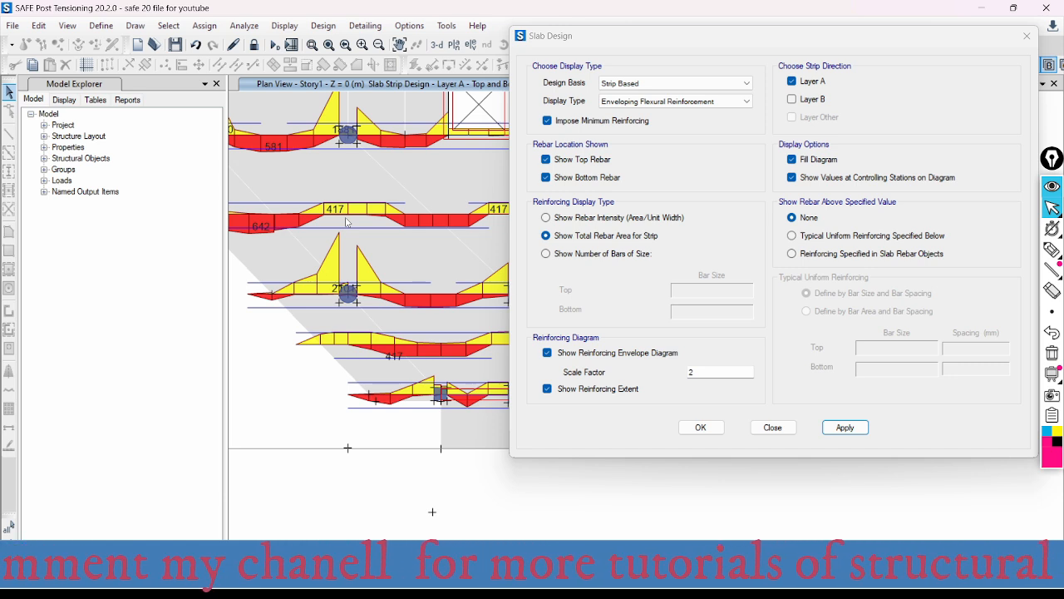
- Switch to the AutoCAD slab reinforcement layout and examine the strip widths and steel areas per metre along axis 1 near axis A
{"action": "mouse_move", "coordinate": [348, 217]}
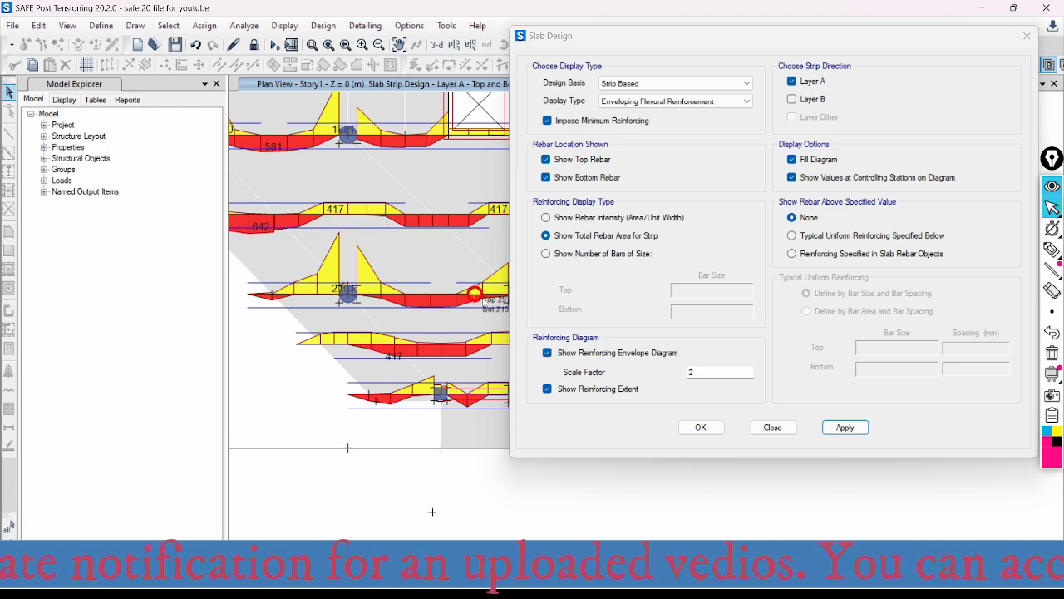
{"action": "left_click", "coordinate": [730, 582]}
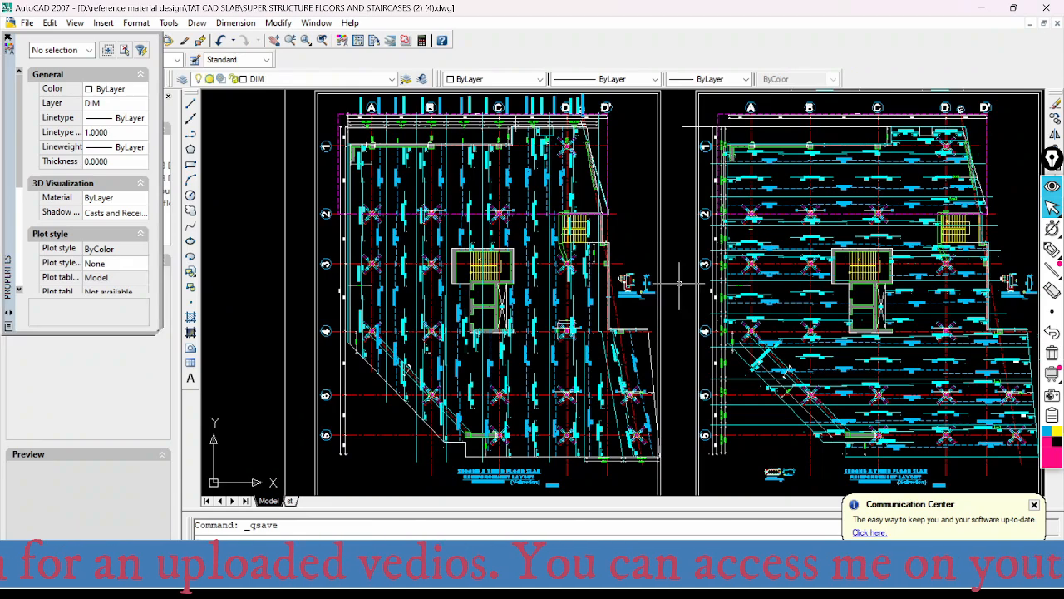
{"action": "scroll", "coordinate": [466, 127], "scroll_direction": "up", "scroll_amount": 3}
{"action": "scroll", "coordinate": [437, 150], "scroll_direction": "up", "scroll_amount": 4}
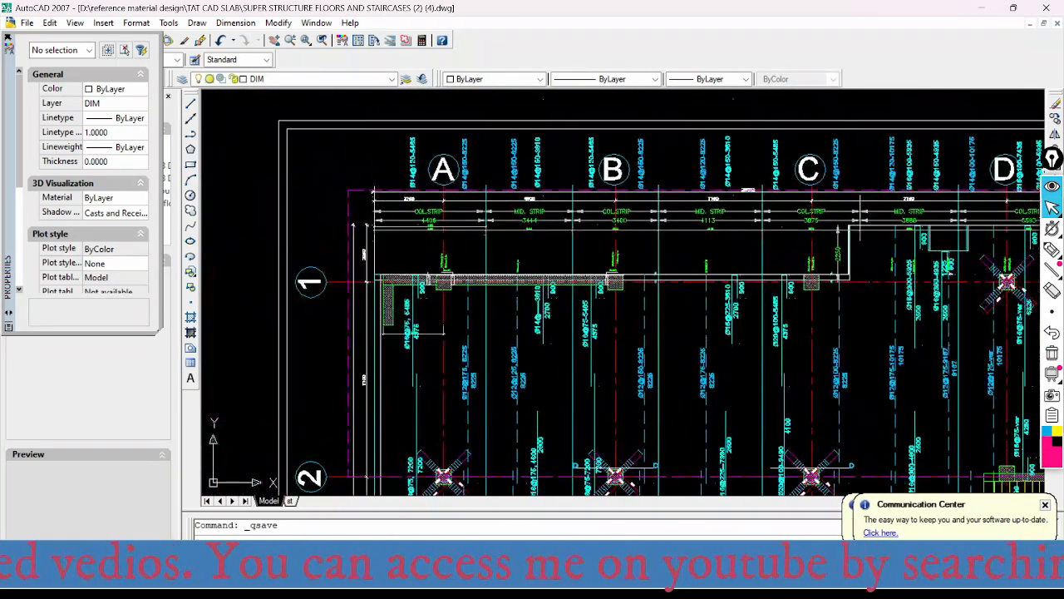
{"action": "scroll", "coordinate": [420, 307], "scroll_direction": "up", "scroll_amount": 4}
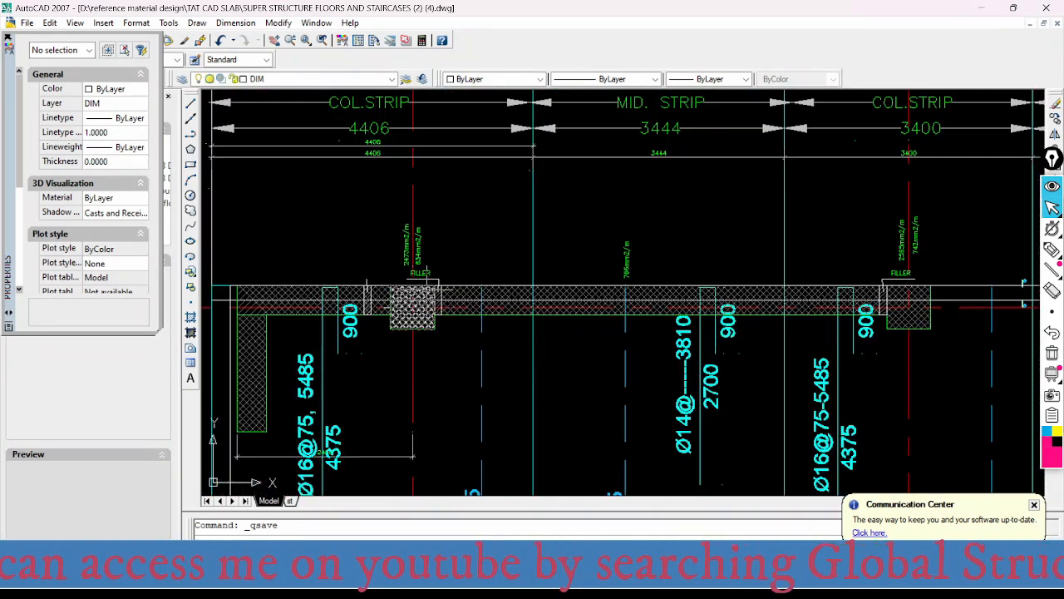
{"action": "scroll", "coordinate": [478, 228], "scroll_direction": "down", "scroll_amount": 4}
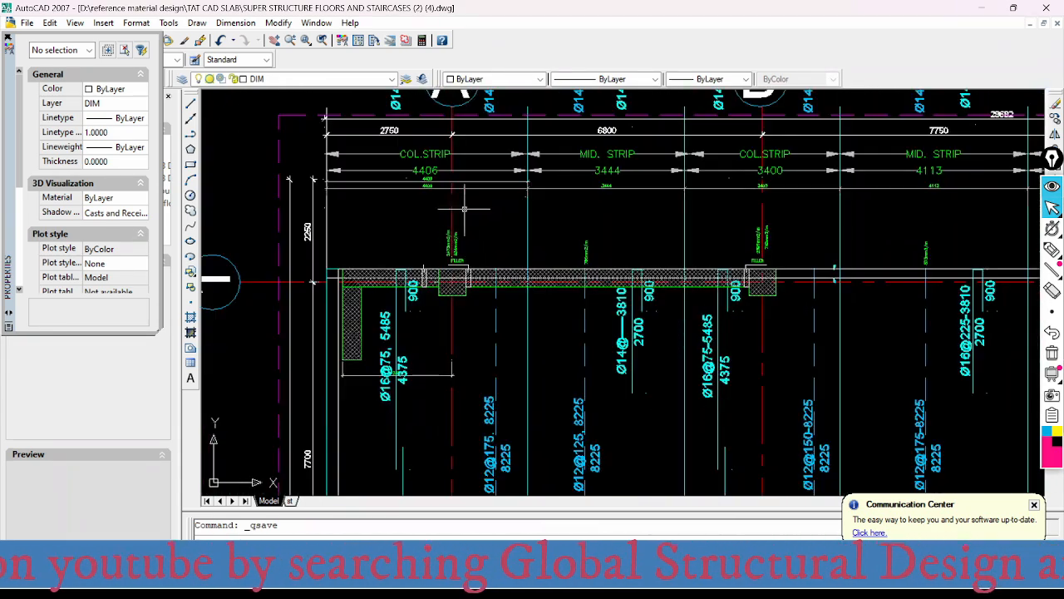
{"action": "scroll", "coordinate": [490, 224], "scroll_direction": "up", "scroll_amount": 3}
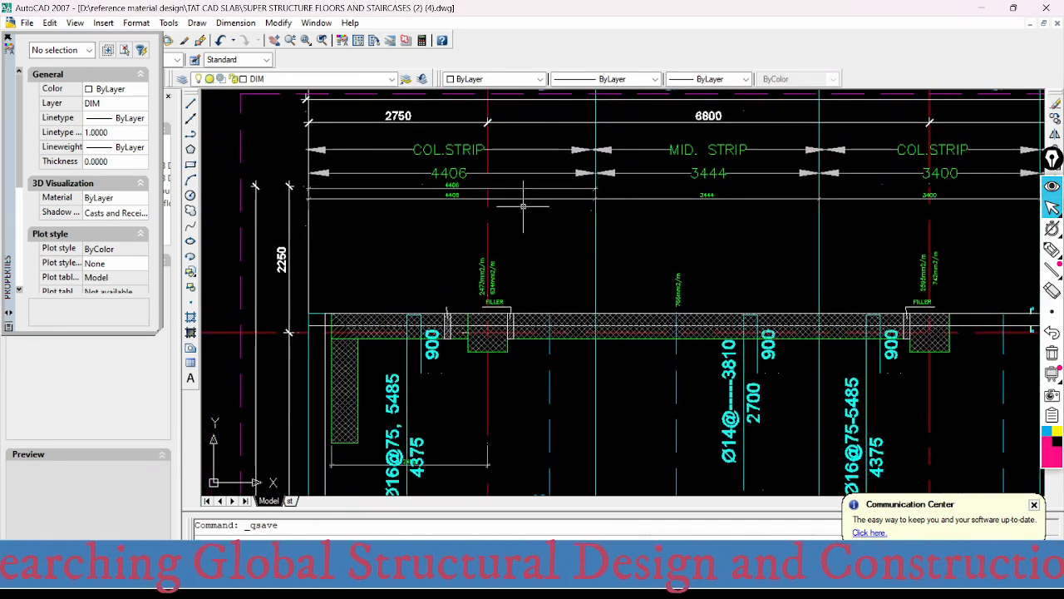
{"action": "scroll", "coordinate": [466, 250], "scroll_direction": "down", "scroll_amount": 3}
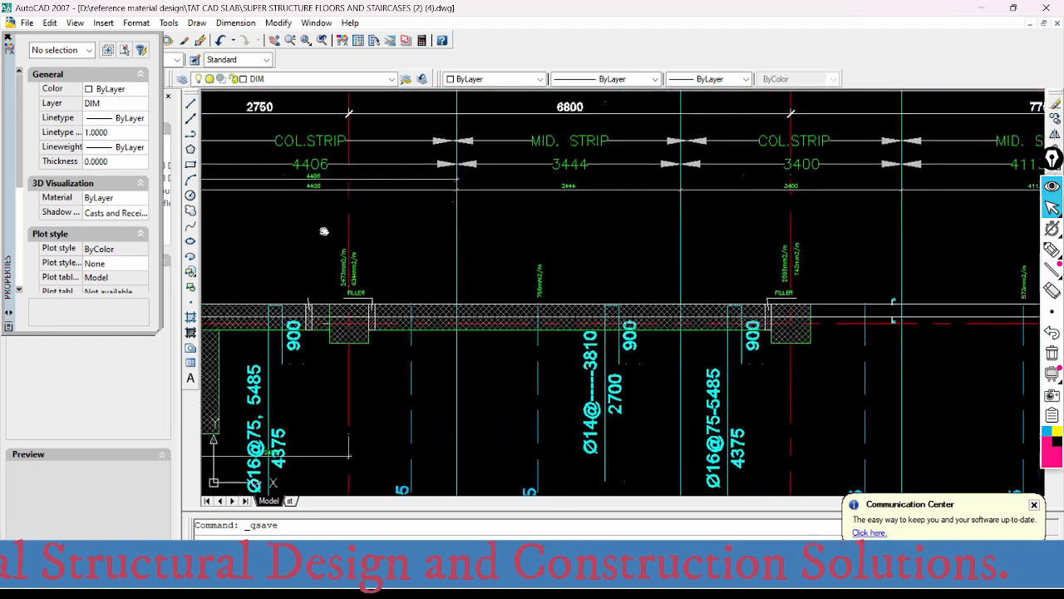
{"action": "scroll", "coordinate": [471, 283], "scroll_direction": "up", "scroll_amount": 3}
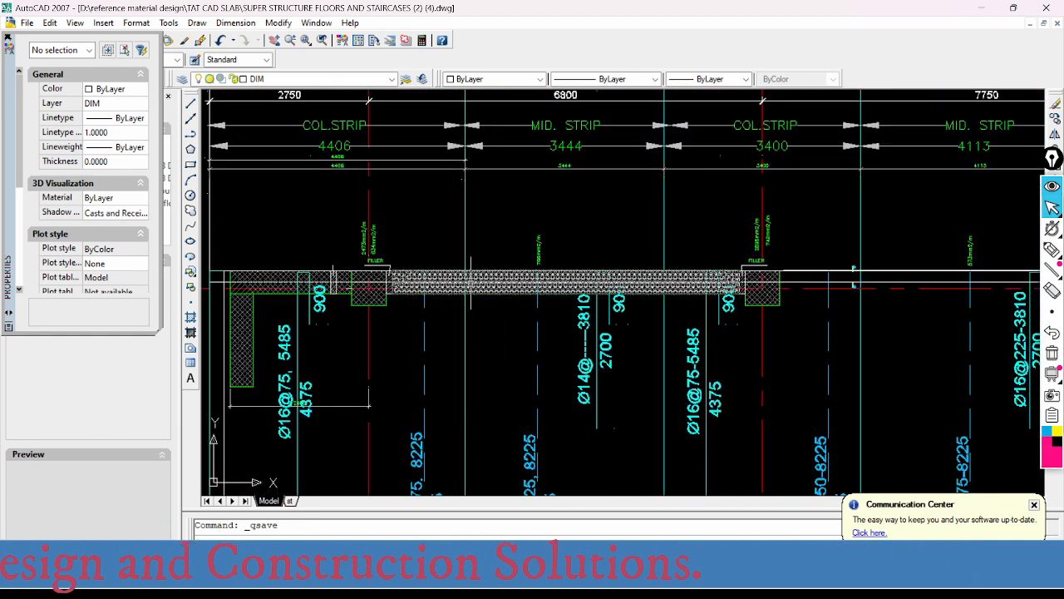
- Examine the column strip at axis B and the adjoining middle strip toward axis C, including their steel areas per metre
{"action": "middle_click_drag", "start_coordinate": [799, 269], "coordinate": [606, 308]}
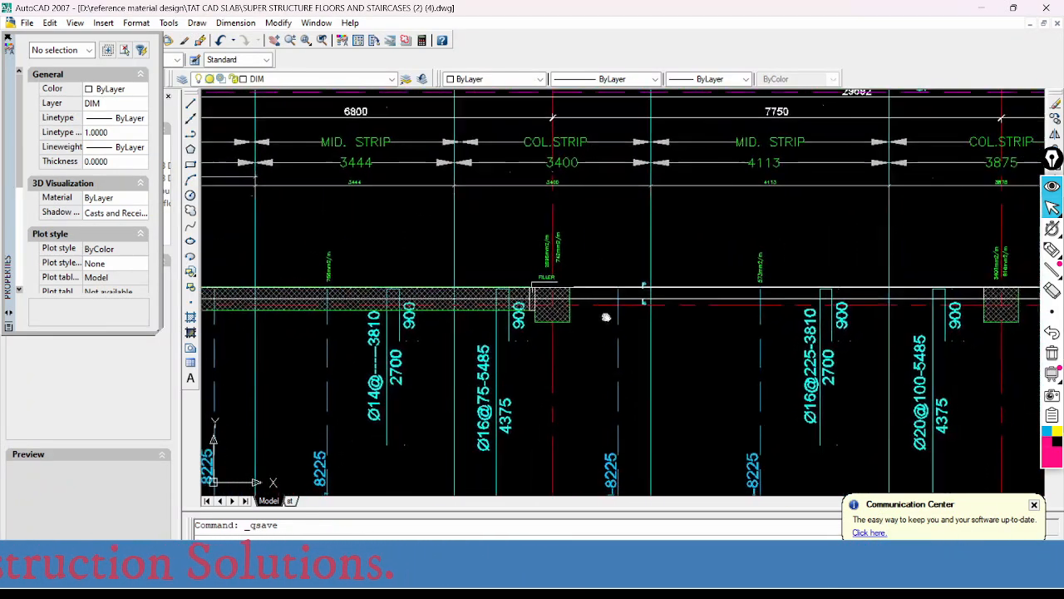
{"action": "scroll", "coordinate": [670, 292], "scroll_direction": "up", "scroll_amount": 2}
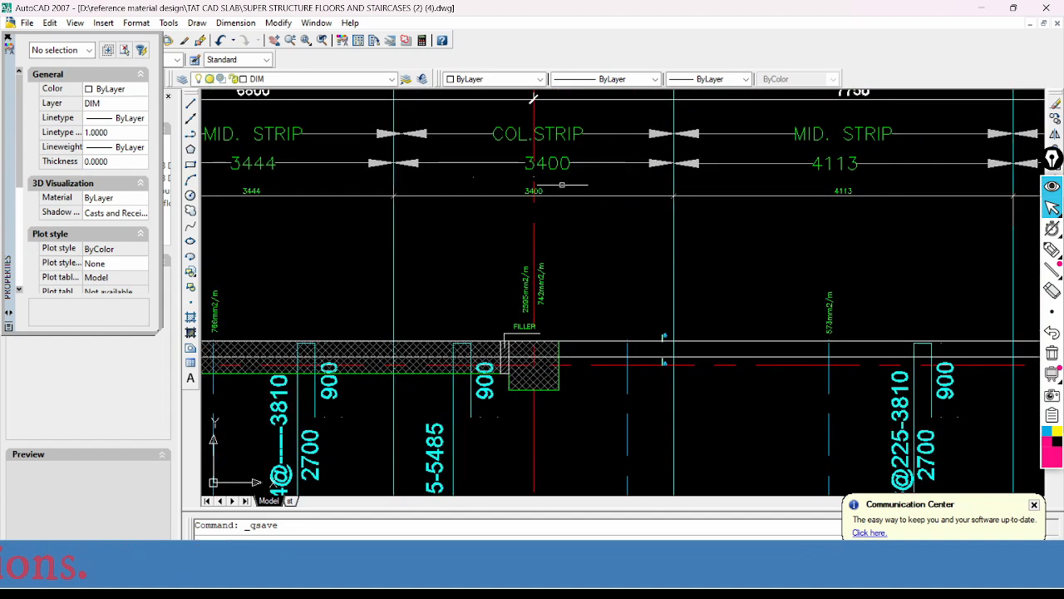
{"action": "scroll", "coordinate": [674, 194], "scroll_direction": "down", "scroll_amount": 2}
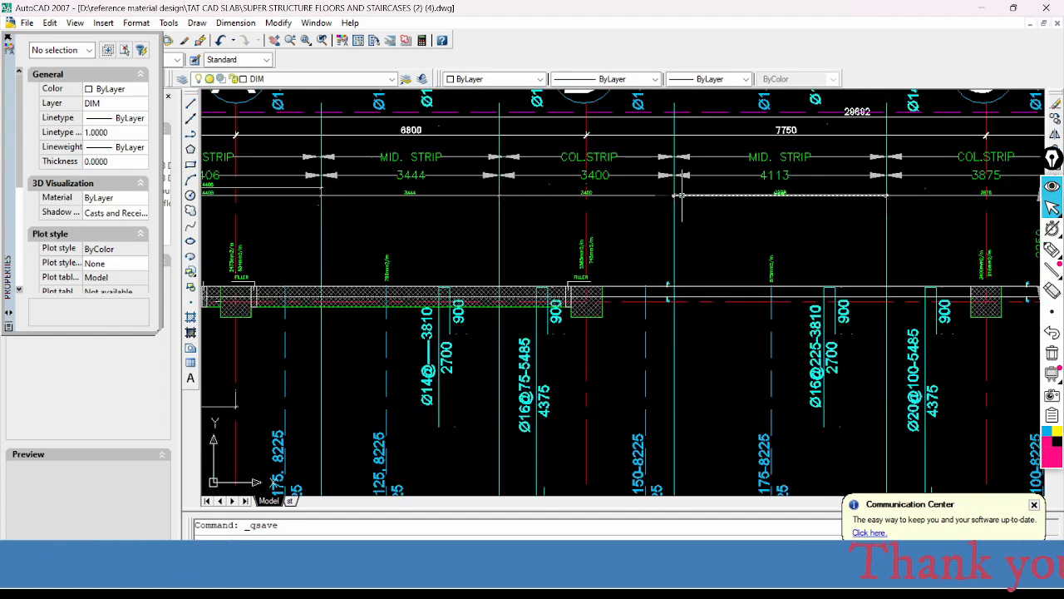
{"action": "middle_click_drag", "start_coordinate": [674, 194], "coordinate": [661, 223]}
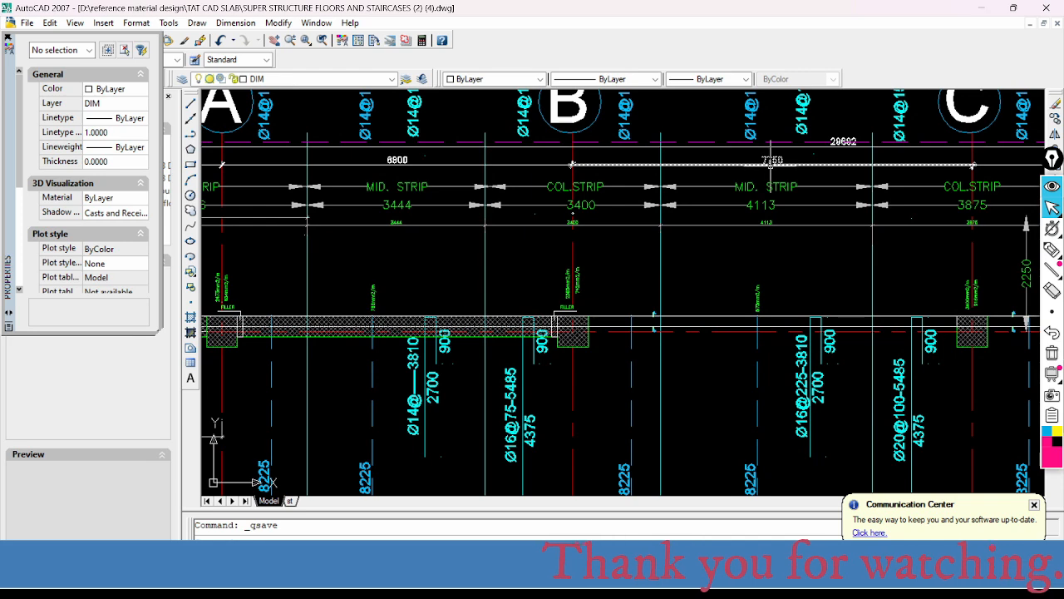
{"action": "scroll", "coordinate": [573, 164], "scroll_direction": "up", "scroll_amount": 2}
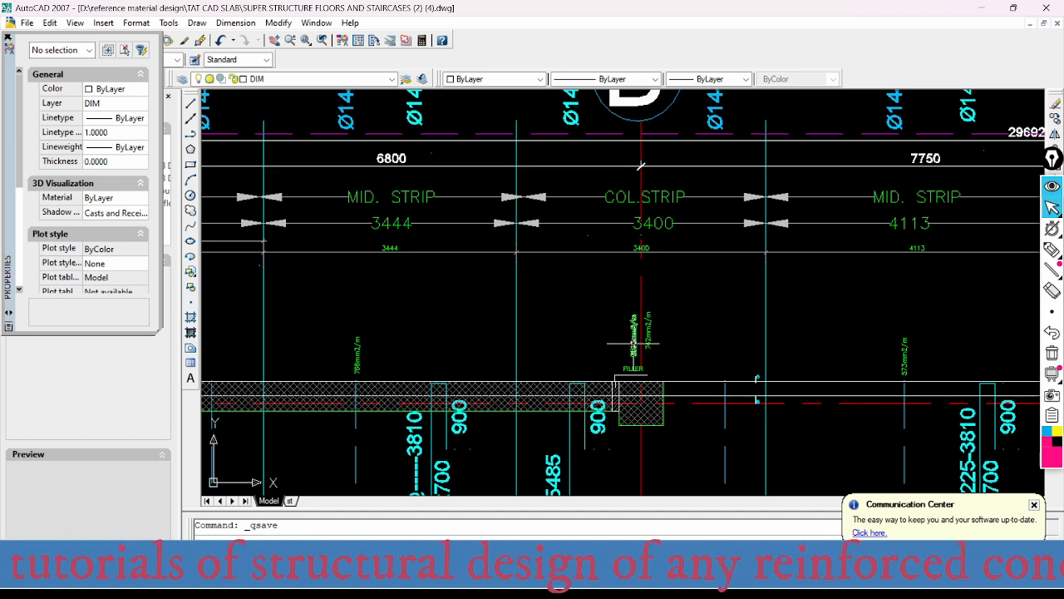
{"action": "mouse_move", "coordinate": [624, 346]}
{"action": "middle_mouse_down"}
{"action": "mouse_move", "coordinate": [624, 281]}
{"action": "mouse_move", "coordinate": [623, 317]}
{"action": "middle_mouse_up"}
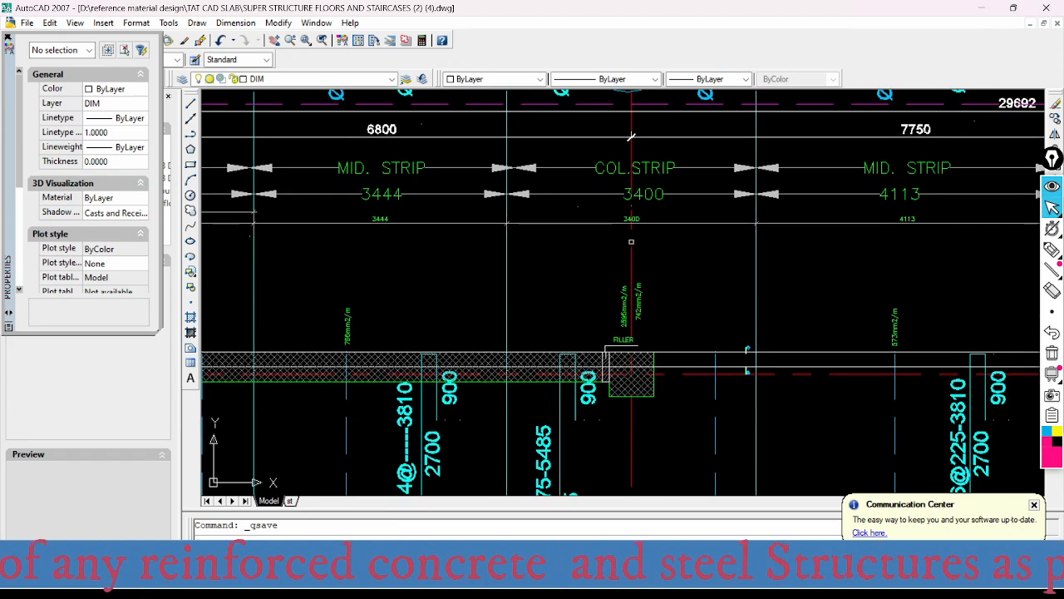
- Check the width dimension of the column strip at axis B against its neighbouring middle strips
{"action": "left_click", "coordinate": [607, 223]}
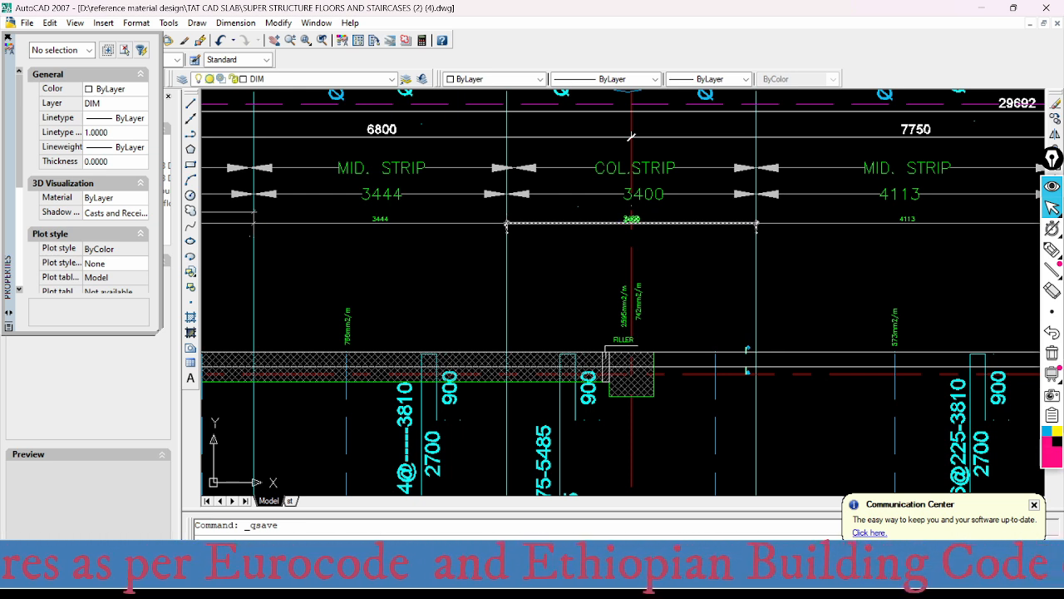
{"action": "key", "text": "Escape"}
{"action": "middle_click_drag", "start_coordinate": [647, 206], "coordinate": [637, 256]}
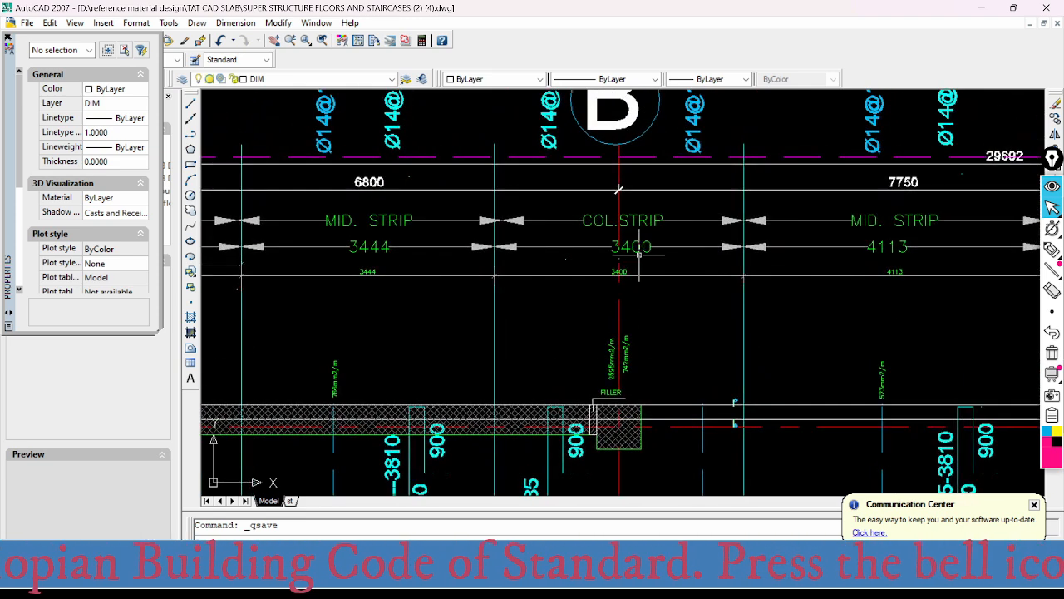
{"action": "middle_click_drag", "start_coordinate": [644, 256], "coordinate": [645, 253]}
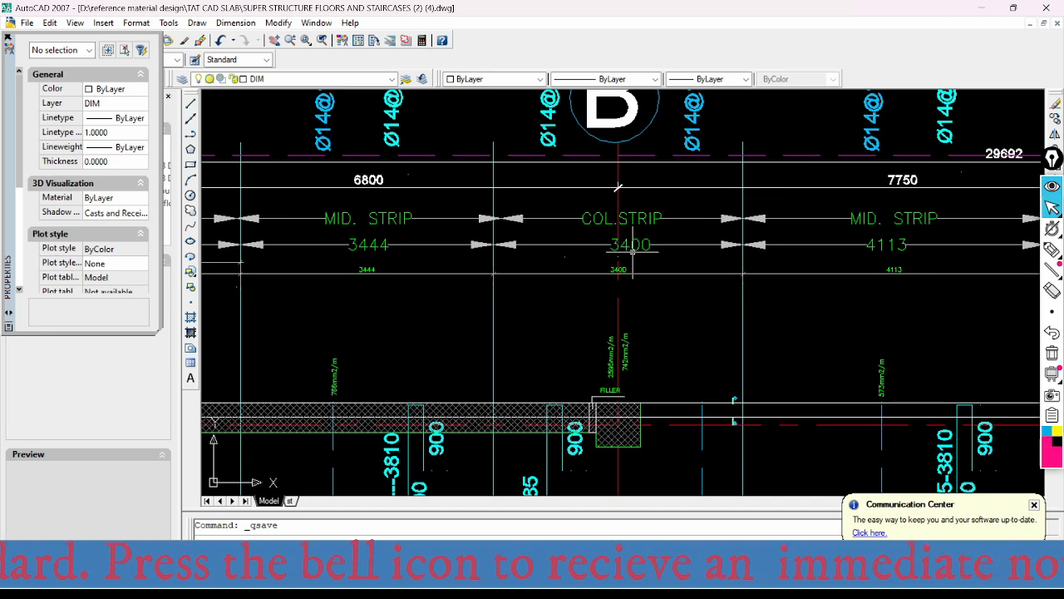
{"action": "scroll", "coordinate": [634, 251], "scroll_direction": "up", "scroll_amount": 3}
{"action": "scroll", "coordinate": [633, 251], "scroll_direction": "down", "scroll_amount": 4}
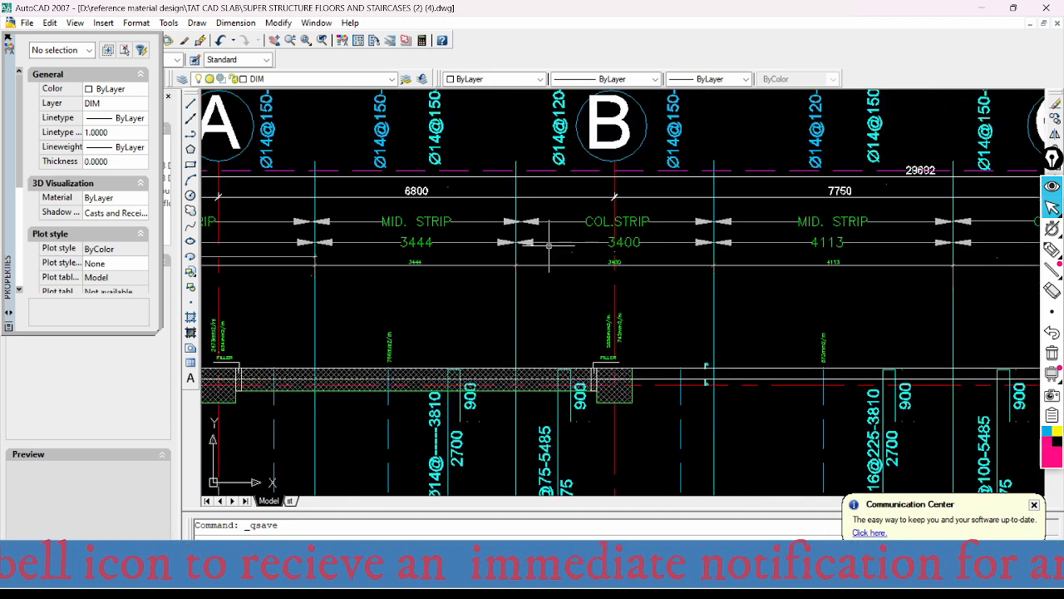
- Review the column and middle strip widths and bar callouts along axis 1 from axis A to axis C
{"action": "mouse_move", "coordinate": [678, 356]}
{"action": "middle_mouse_down"}
{"action": "mouse_move", "coordinate": [654, 304]}
{"action": "mouse_move", "coordinate": [654, 256]}
{"action": "mouse_move", "coordinate": [566, 289]}
{"action": "mouse_move", "coordinate": [516, 287]}
{"action": "middle_mouse_up"}
{"action": "scroll", "coordinate": [619, 333], "scroll_direction": "down", "scroll_amount": 2}
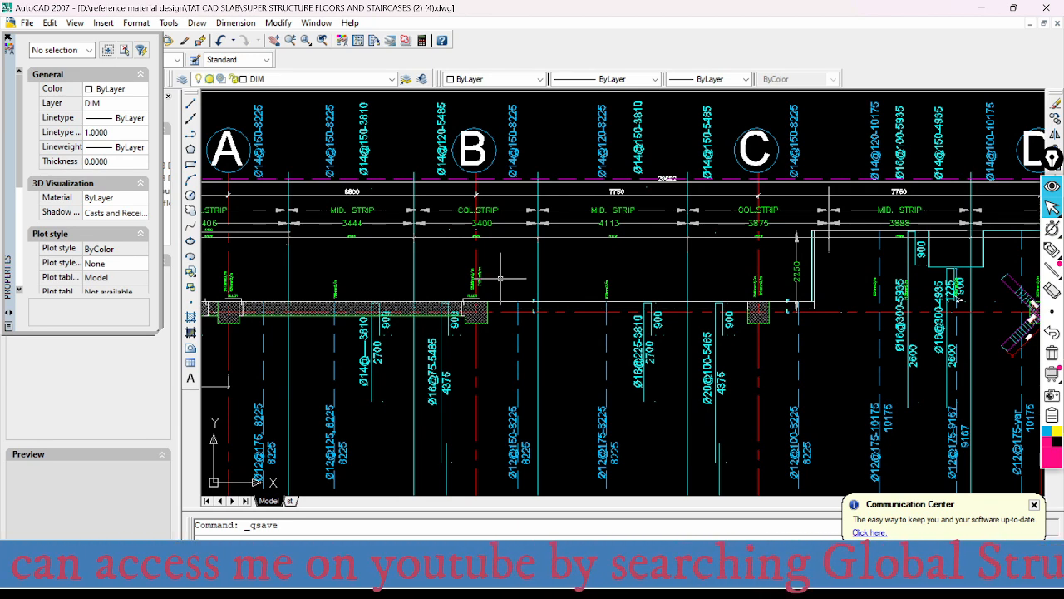
{"action": "middle_click_drag", "start_coordinate": [510, 260], "coordinate": [585, 254]}
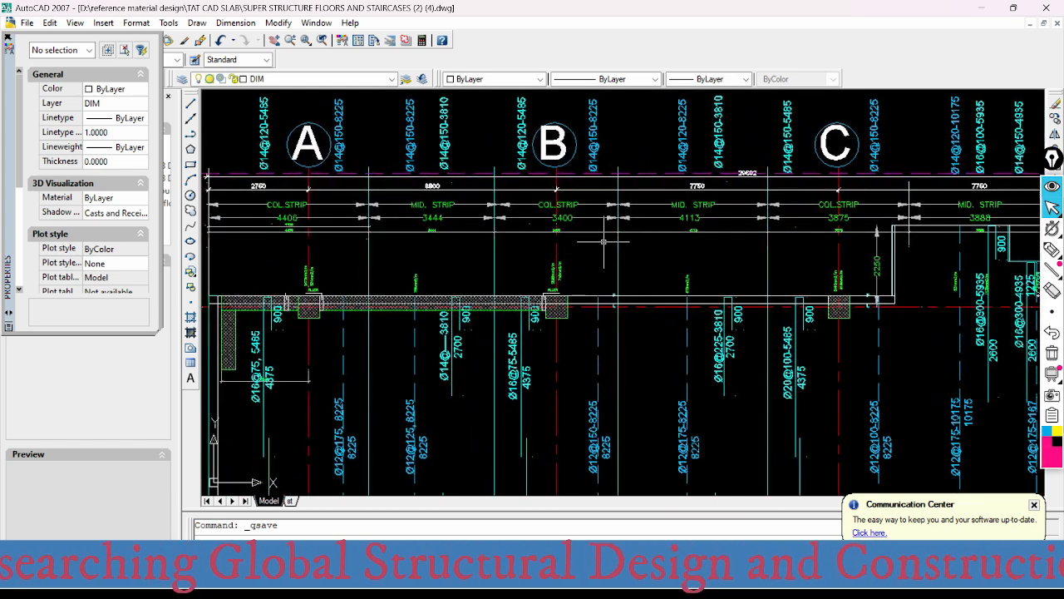
{"action": "middle_click_drag", "start_coordinate": [573, 267], "coordinate": [618, 257]}
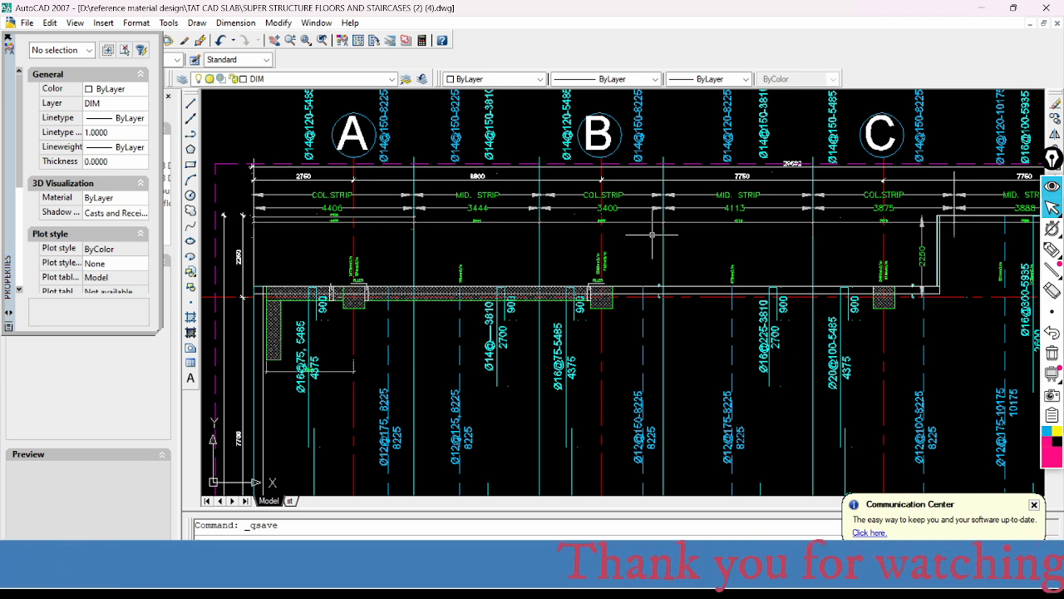
{"action": "mouse_move", "coordinate": [622, 260]}
{"action": "middle_mouse_down"}
{"action": "mouse_move", "coordinate": [555, 240]}
{"action": "mouse_move", "coordinate": [509, 299]}
{"action": "middle_mouse_up"}
{"action": "mouse_move", "coordinate": [621, 321]}
{"action": "middle_mouse_down"}
{"action": "mouse_move", "coordinate": [596, 252]}
{"action": "mouse_move", "coordinate": [689, 233]}
{"action": "mouse_move", "coordinate": [689, 213]}
{"action": "middle_mouse_up"}
{"action": "scroll", "coordinate": [611, 267], "scroll_direction": "up", "scroll_amount": 3}
{"action": "scroll", "coordinate": [690, 213], "scroll_direction": "down", "scroll_amount": 2}
{"action": "scroll", "coordinate": [599, 250], "scroll_direction": "down", "scroll_amount": 2}
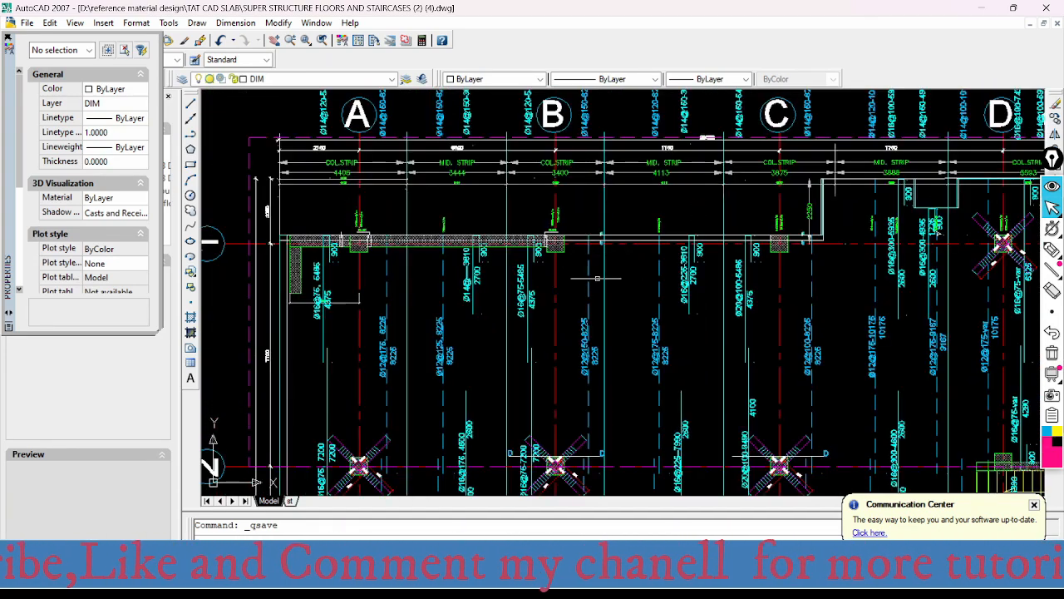
{"action": "scroll", "coordinate": [652, 196], "scroll_direction": "up", "scroll_amount": 1}
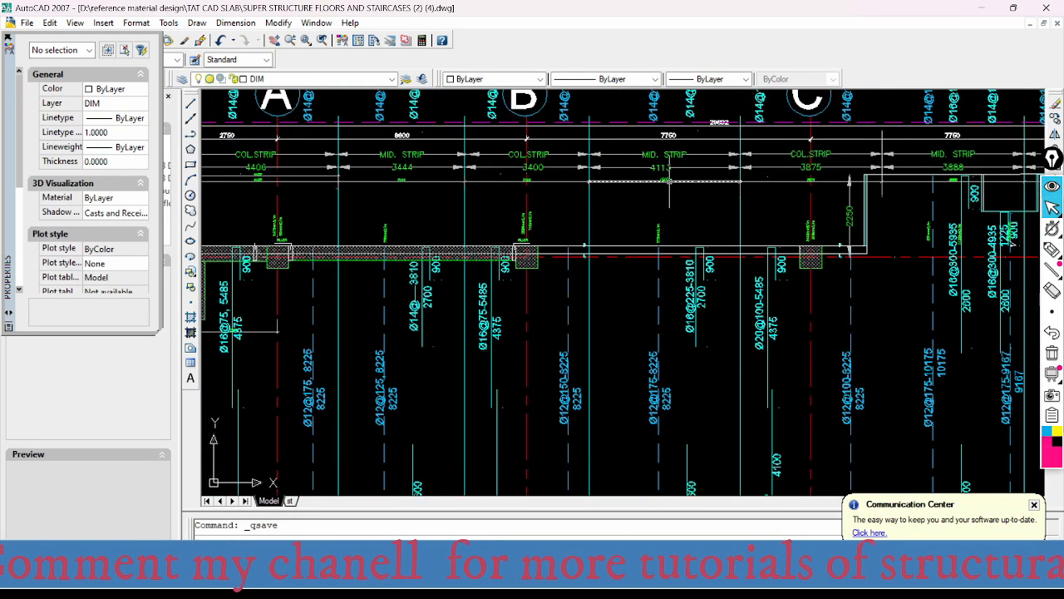
- Select the middle strip's width dimension between axes B and C and compare it with the column strip at axis C
{"action": "left_click", "coordinate": [662, 181]}
{"action": "middle_click_drag", "start_coordinate": [676, 197], "coordinate": [646, 237]}
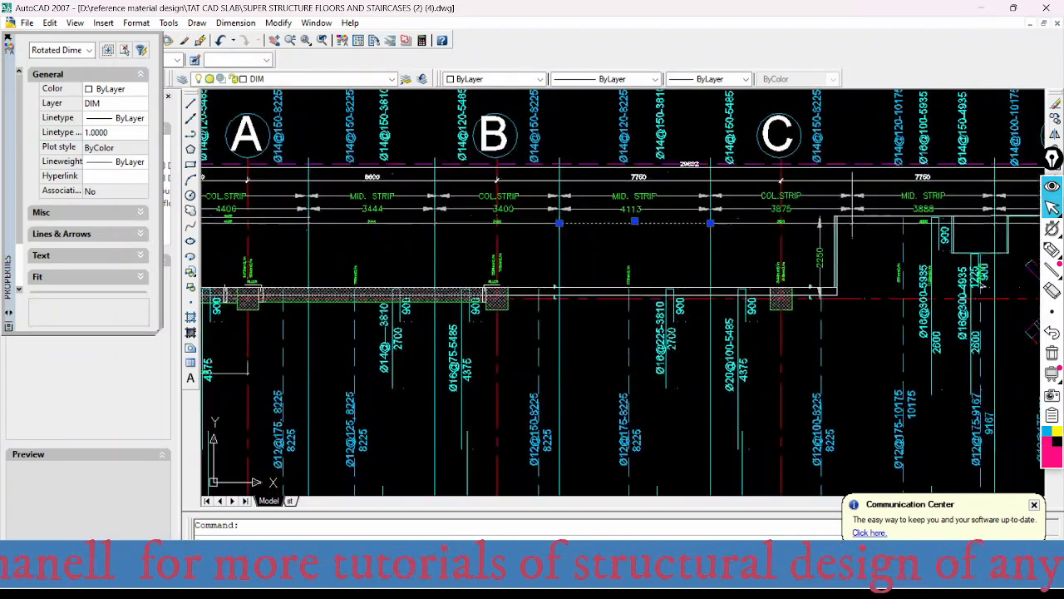
{"action": "scroll", "coordinate": [793, 223], "scroll_direction": "up", "scroll_amount": 3}
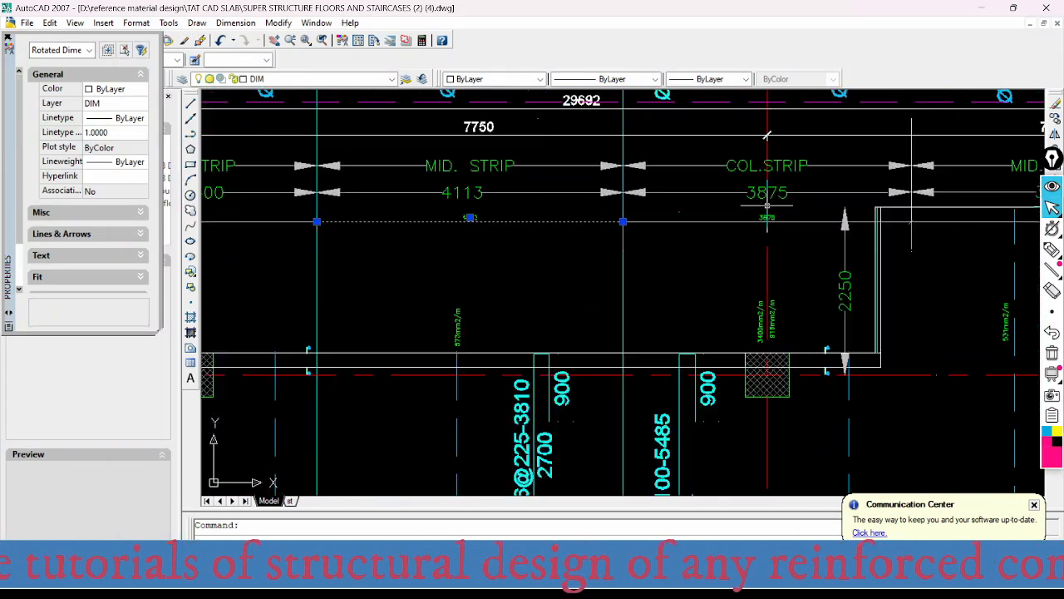
{"action": "scroll", "coordinate": [773, 216], "scroll_direction": "down", "scroll_amount": 5}
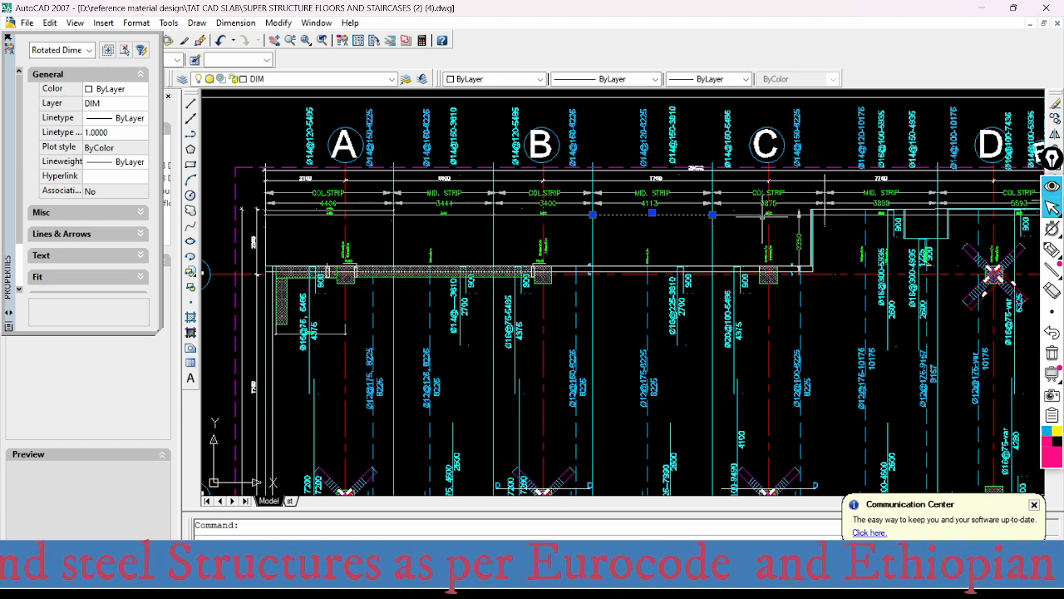
{"action": "scroll", "coordinate": [660, 214], "scroll_direction": "up", "scroll_amount": 2}
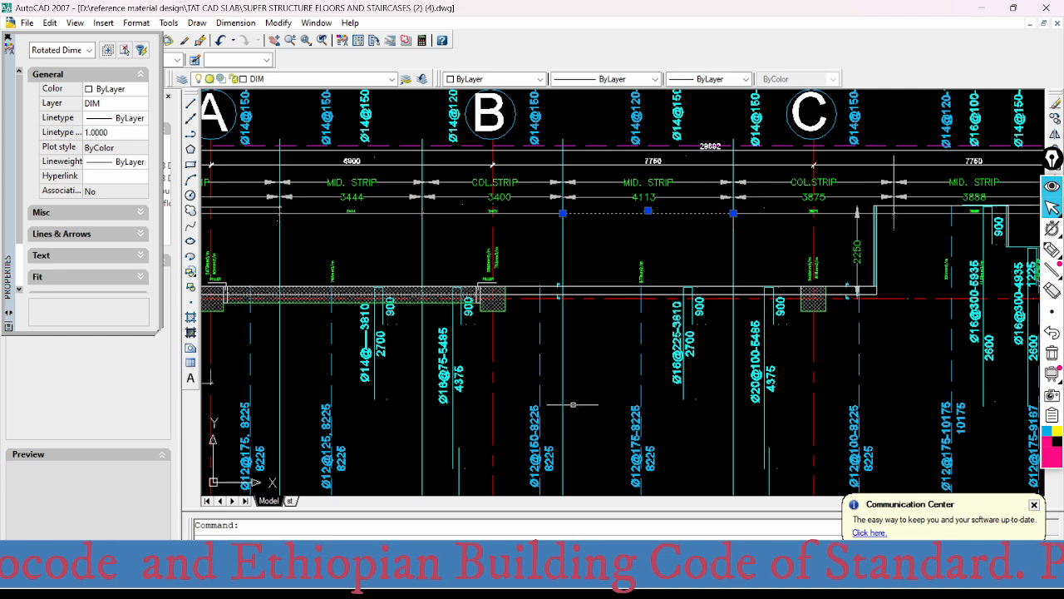
- Clear the dimension selection and view both slab reinforcement layouts side by side
{"action": "mouse_move", "coordinate": [676, 220]}
{"action": "middle_mouse_down"}
{"action": "mouse_move", "coordinate": [662, 255]}
{"action": "mouse_move", "coordinate": [648, 197]}
{"action": "middle_mouse_up"}
{"action": "scroll", "coordinate": [651, 216], "scroll_direction": "down", "scroll_amount": 3}
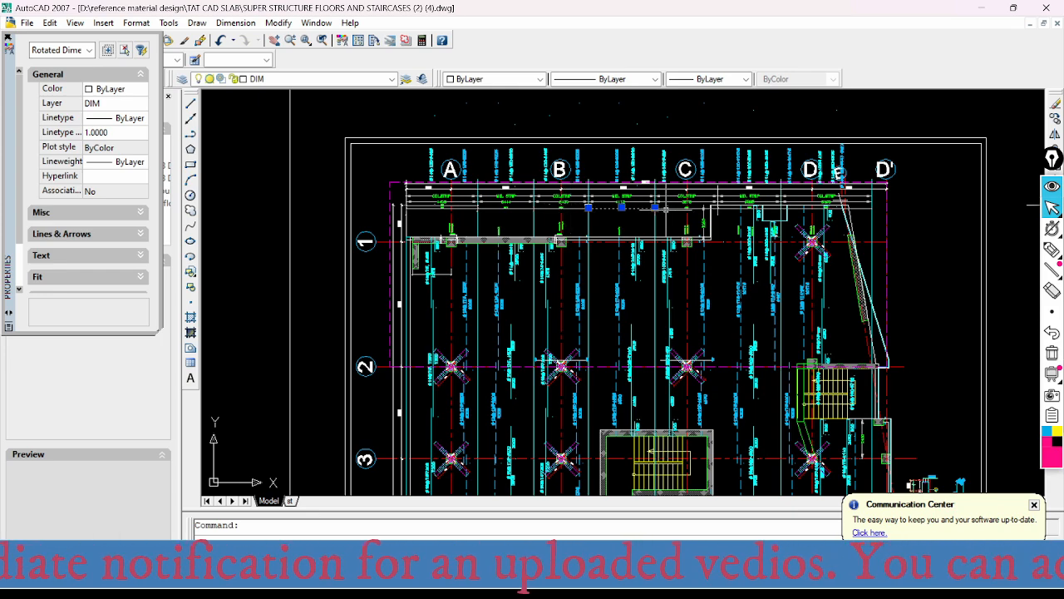
{"action": "scroll", "coordinate": [667, 211], "scroll_direction": "up", "scroll_amount": 2}
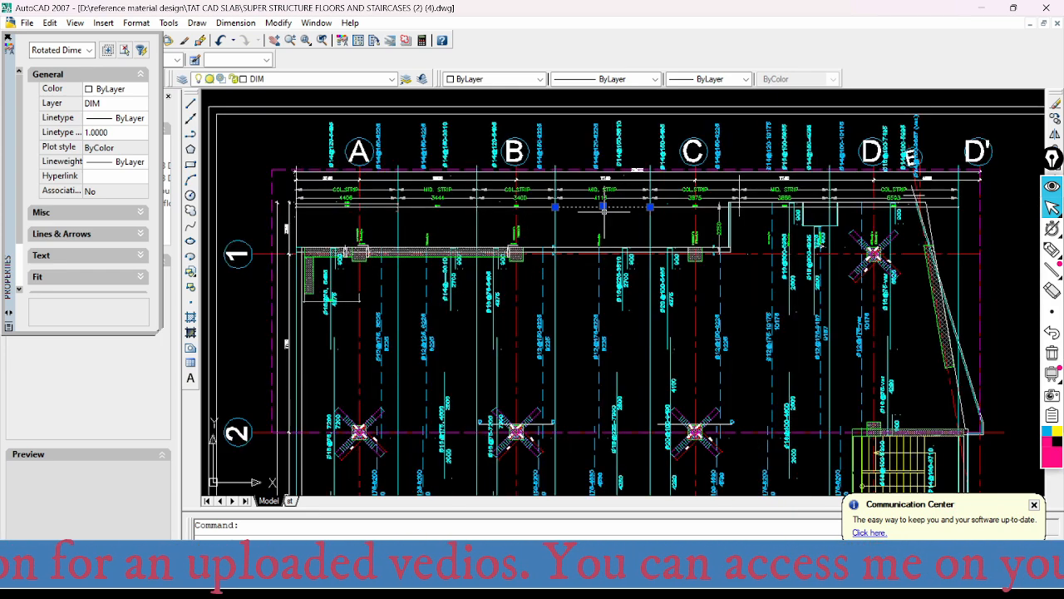
{"action": "scroll", "coordinate": [610, 209], "scroll_direction": "up", "scroll_amount": 2}
{"action": "key", "text": "Escape"}
{"action": "scroll", "coordinate": [621, 212], "scroll_direction": "down", "scroll_amount": 3}
{"action": "scroll", "coordinate": [619, 200], "scroll_direction": "down", "scroll_amount": 4}
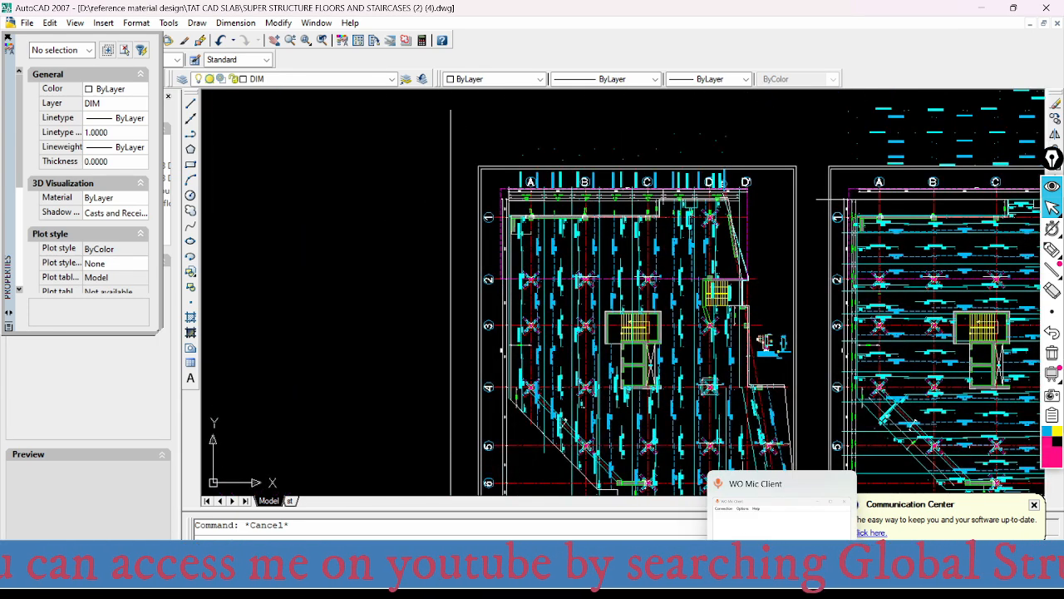
- Switch back to the SAFE model and move the Slab Design dialog aside to uncover more of the Layer A strips
{"action": "left_click", "coordinate": [809, 509]}
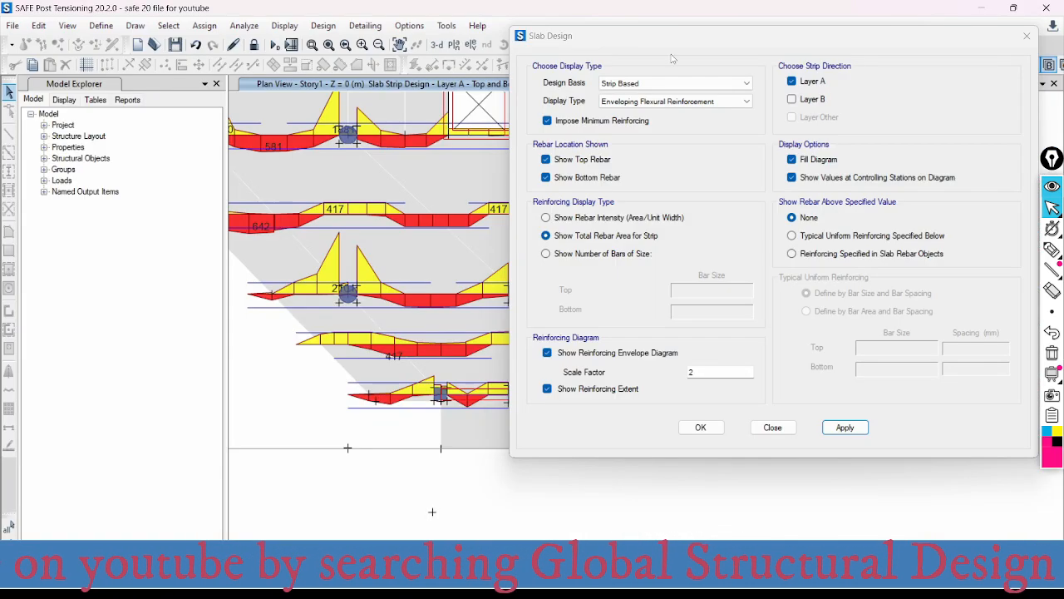
{"action": "left_click_drag", "start_coordinate": [708, 41], "coordinate": [851, 51]}
{"action": "mouse_move", "coordinate": [750, 586]}
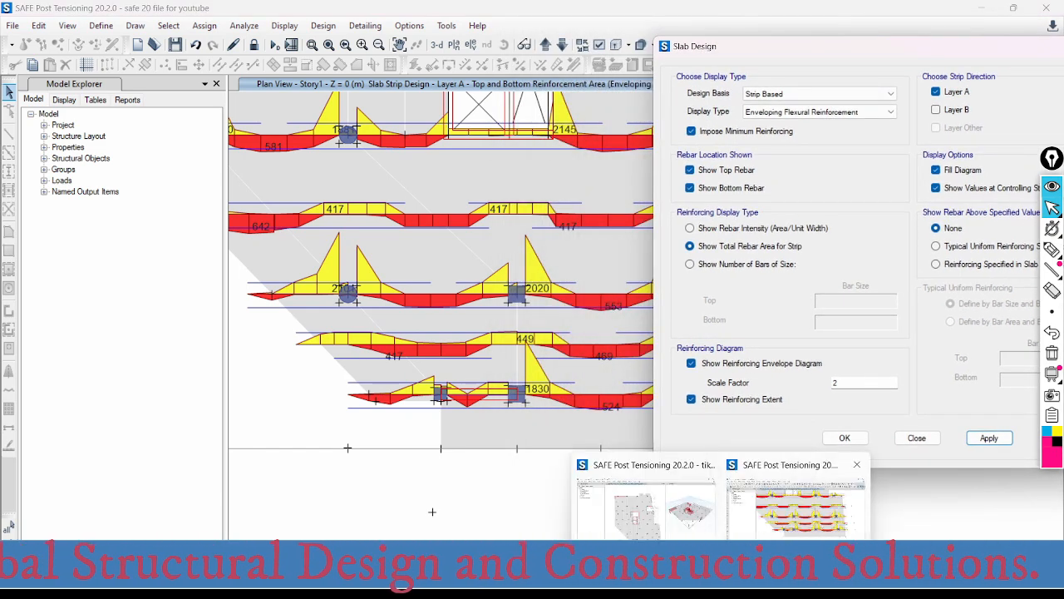
- Return to the AutoCAD drawing and examine the bar callouts of the column strip at axis B below axis 1
{"action": "left_click", "coordinate": [692, 586]}
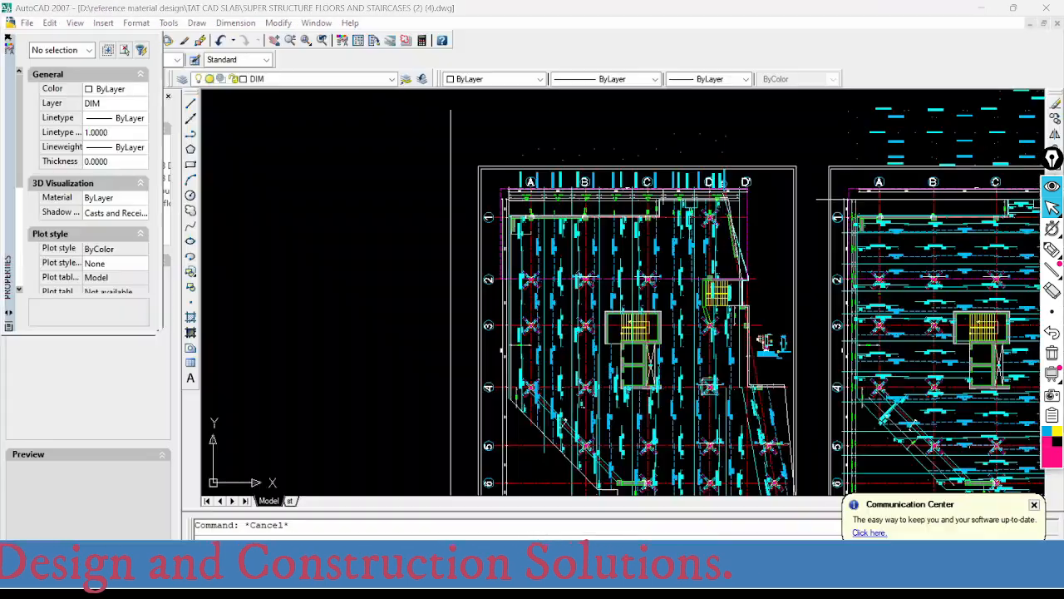
{"action": "scroll", "coordinate": [627, 213], "scroll_direction": "up", "scroll_amount": 5}
{"action": "scroll", "coordinate": [627, 213], "scroll_direction": "up", "scroll_amount": 3}
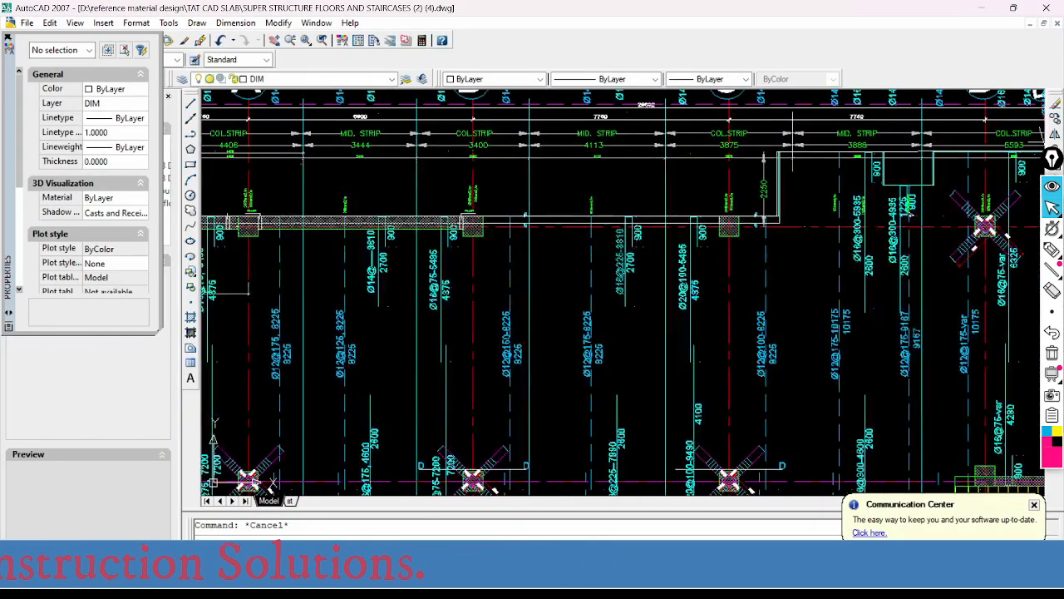
{"action": "scroll", "coordinate": [600, 189], "scroll_direction": "down", "scroll_amount": 2}
{"action": "scroll", "coordinate": [600, 189], "scroll_direction": "up", "scroll_amount": 2}
{"action": "middle_click_drag", "start_coordinate": [571, 230], "coordinate": [672, 161]}
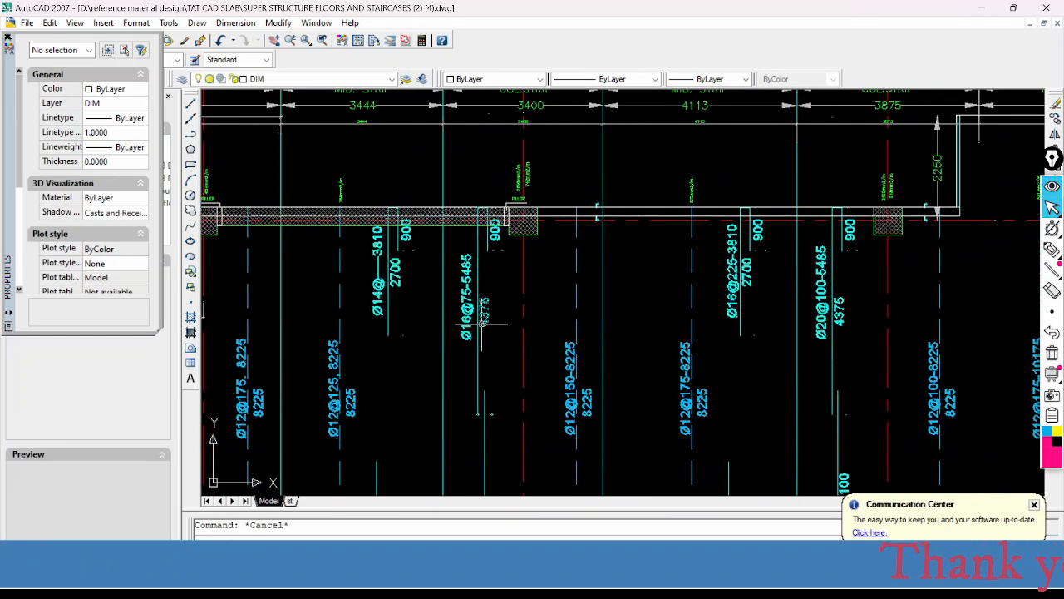
- Examine the column strip's width dimension and bar callouts at axis B alongside the neighbouring column and middle strips
{"action": "middle_click_drag", "start_coordinate": [524, 259], "coordinate": [596, 299]}
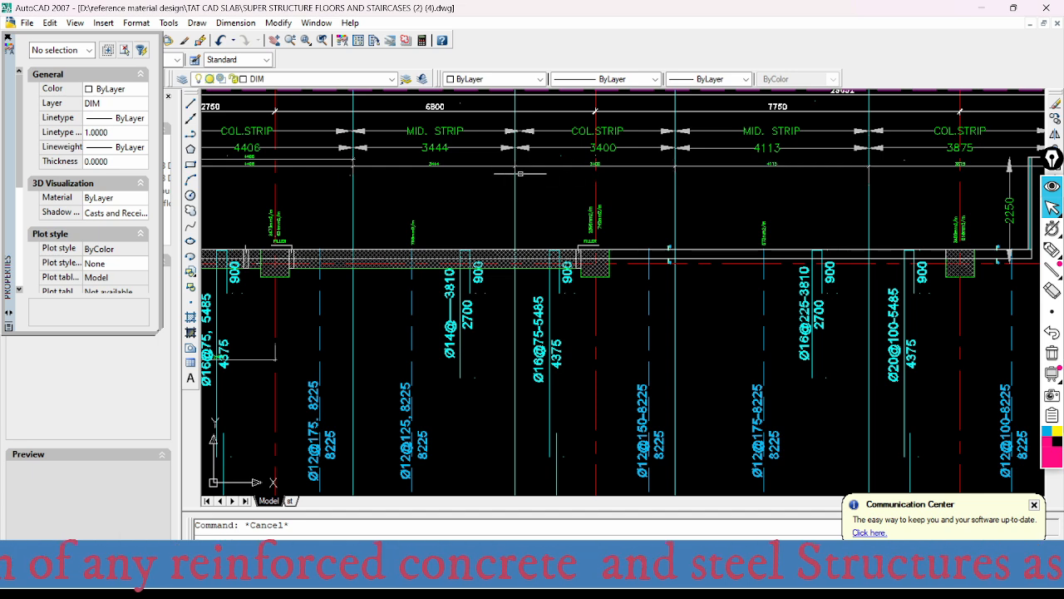
{"action": "scroll", "coordinate": [525, 167], "scroll_direction": "up", "scroll_amount": 2}
{"action": "scroll", "coordinate": [585, 171], "scroll_direction": "down", "scroll_amount": 2}
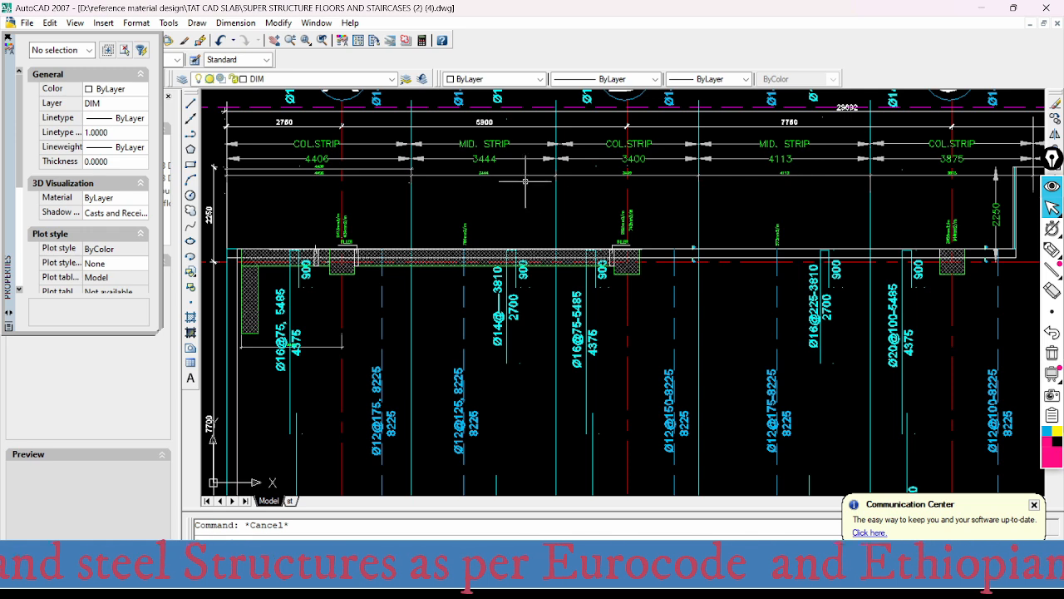
{"action": "middle_click_drag", "start_coordinate": [634, 186], "coordinate": [633, 173]}
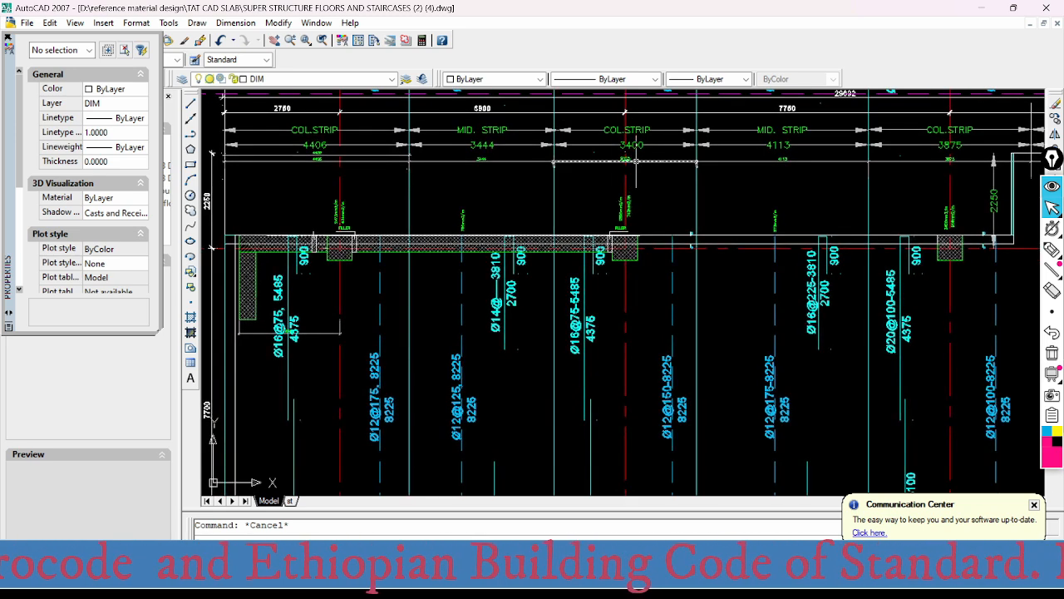
{"action": "middle_click_drag", "start_coordinate": [637, 162], "coordinate": [643, 189]}
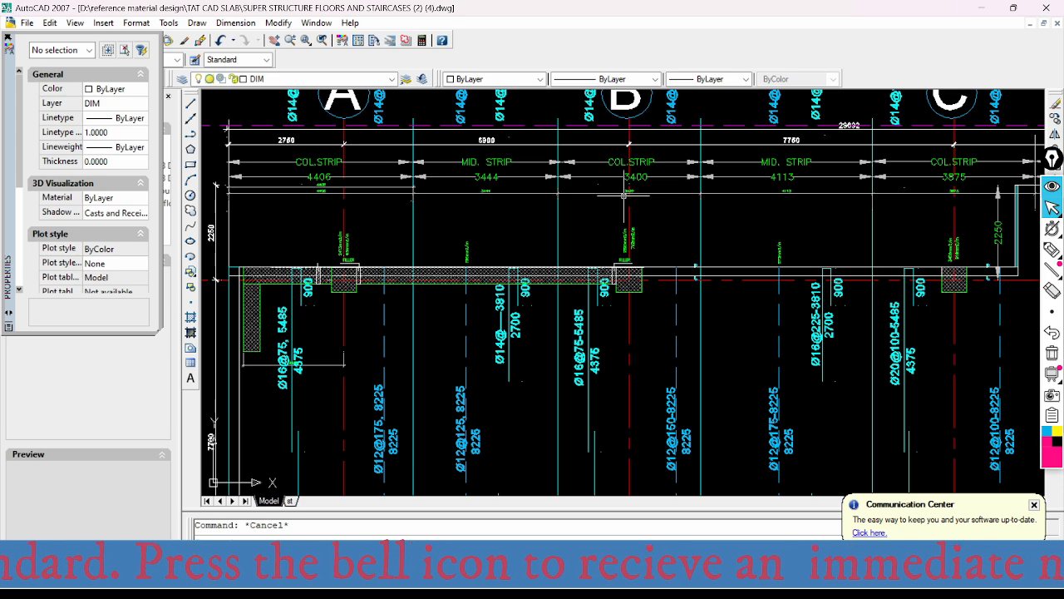
{"action": "middle_click_drag", "start_coordinate": [700, 404], "coordinate": [687, 341]}
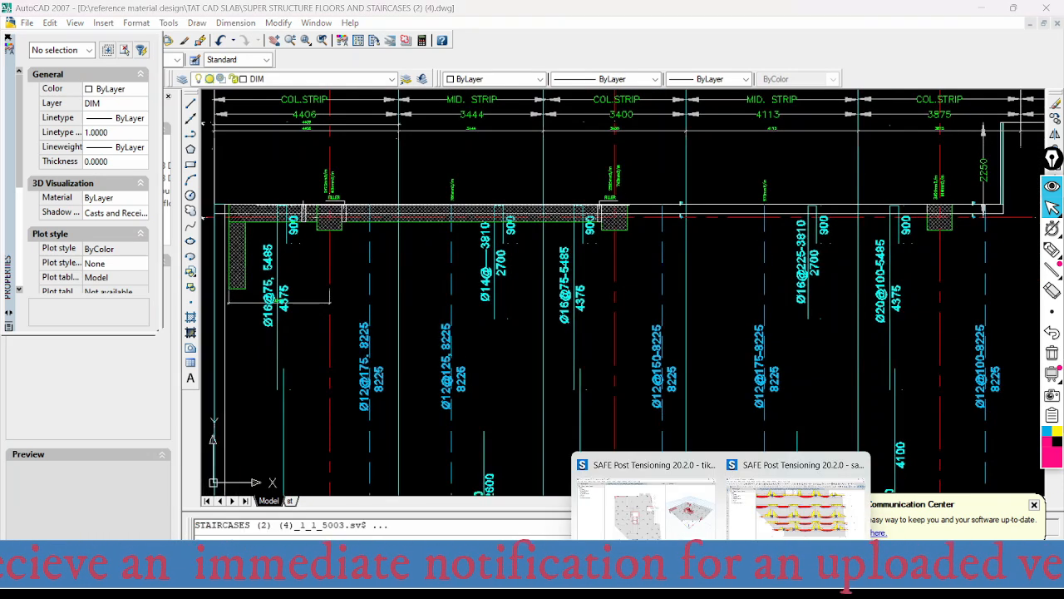
- Switch to the SAFE model and shift the Slab Design dialog to uncover more of the Layer A reinforcement diagrams
{"action": "left_click", "coordinate": [648, 482]}
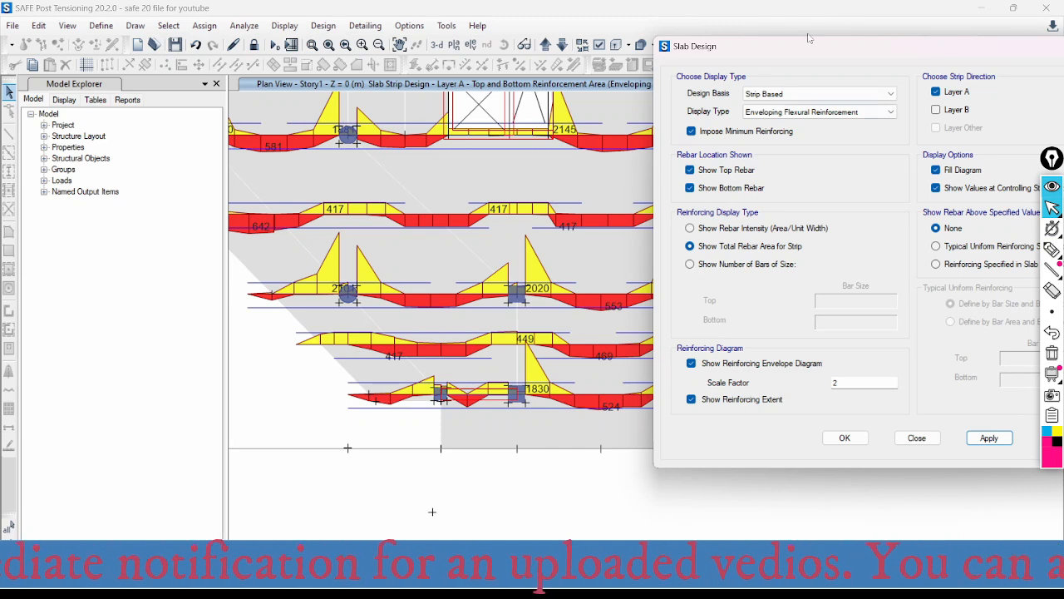
{"action": "left_click_drag", "start_coordinate": [794, 48], "coordinate": [864, 48]}
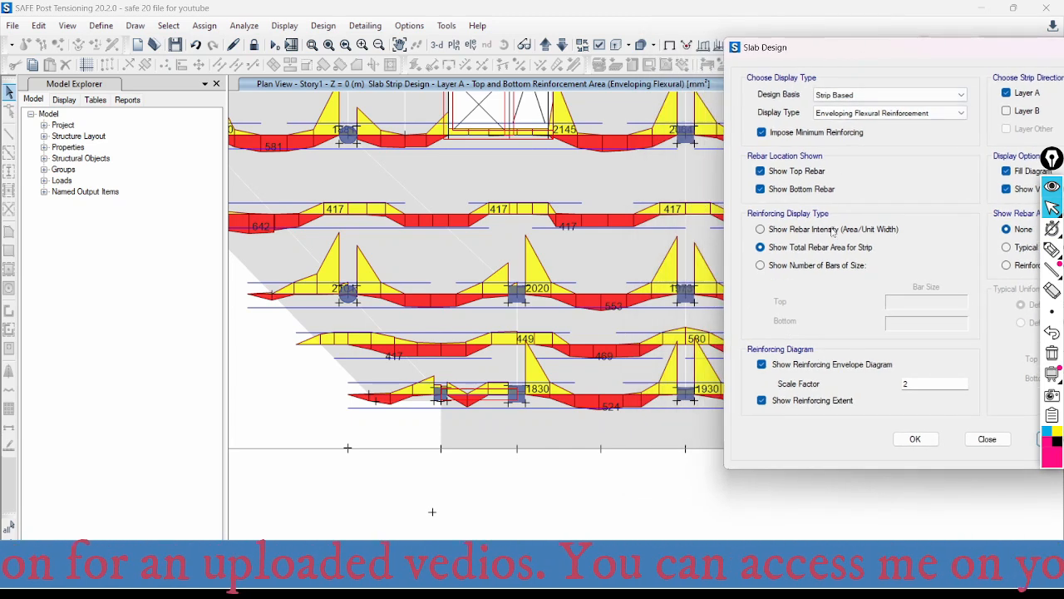
{"action": "left_click", "coordinate": [774, 266]}
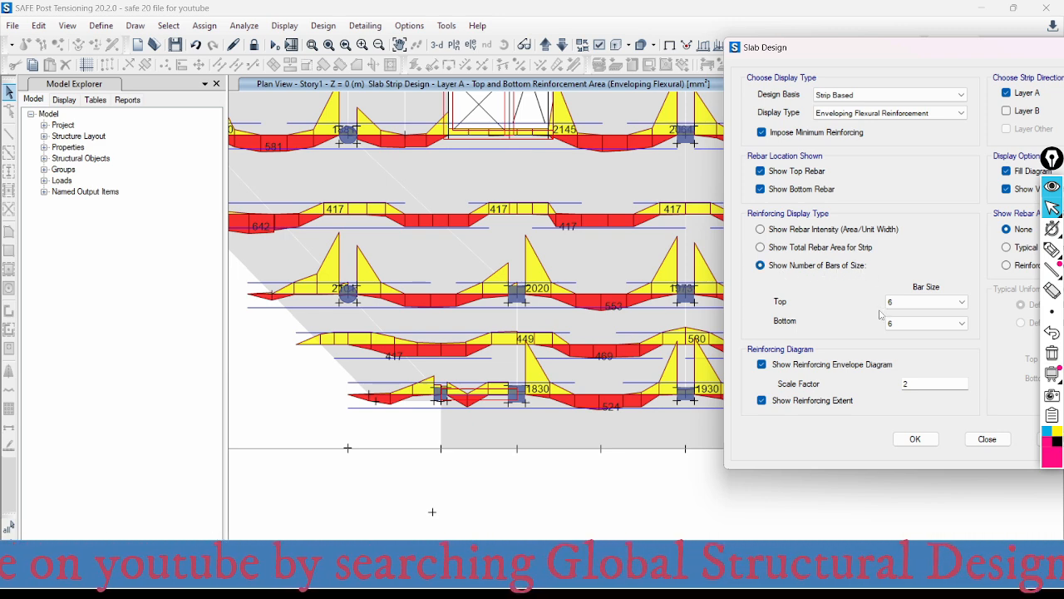
{"action": "left_click", "coordinate": [962, 301]}
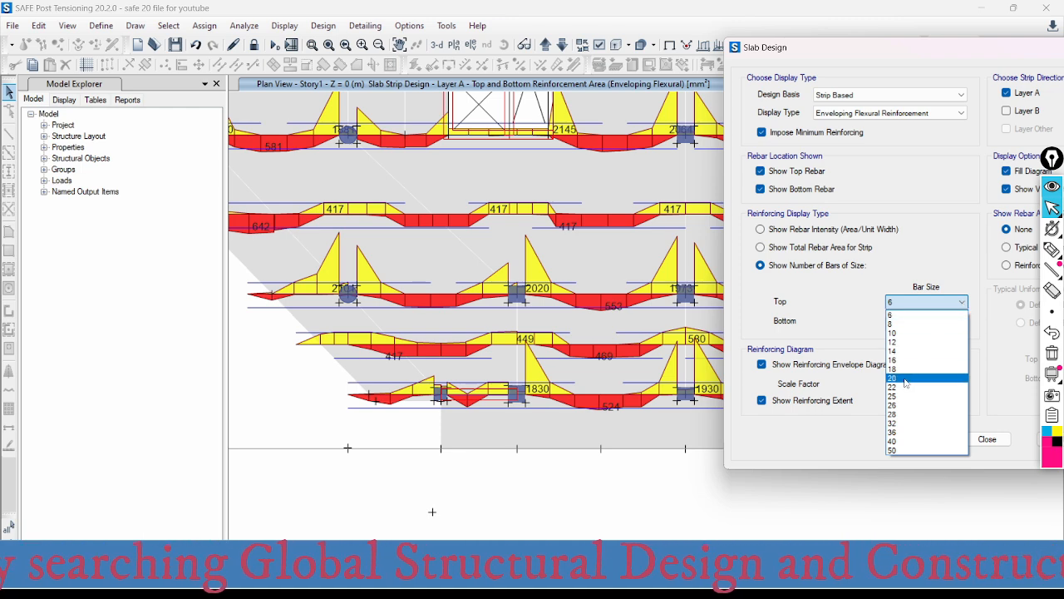
{"action": "left_click", "coordinate": [924, 360]}
{"action": "left_click", "coordinate": [927, 328]}
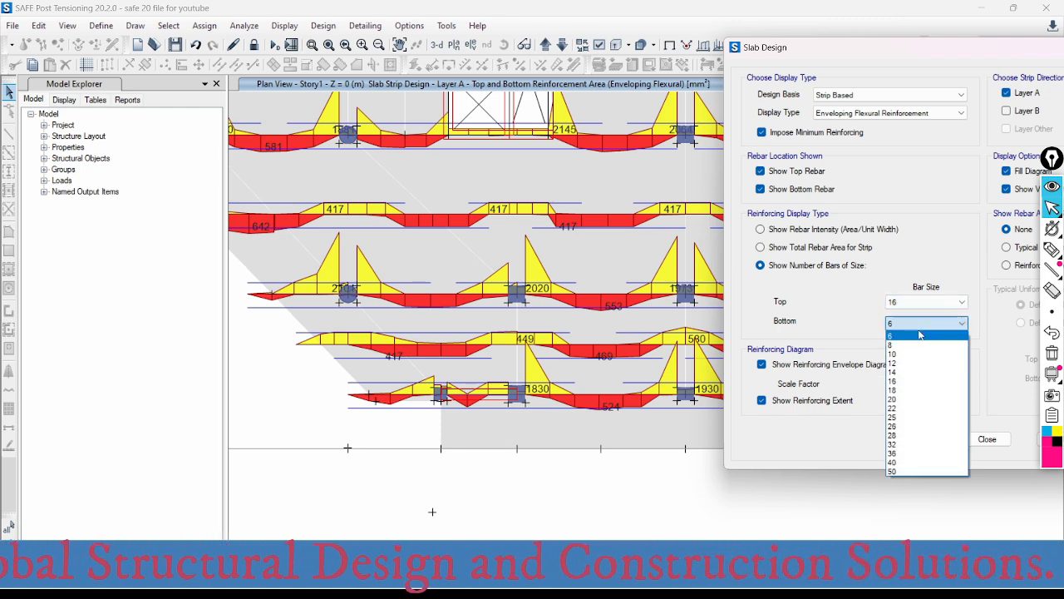
{"action": "left_click", "coordinate": [904, 304]}
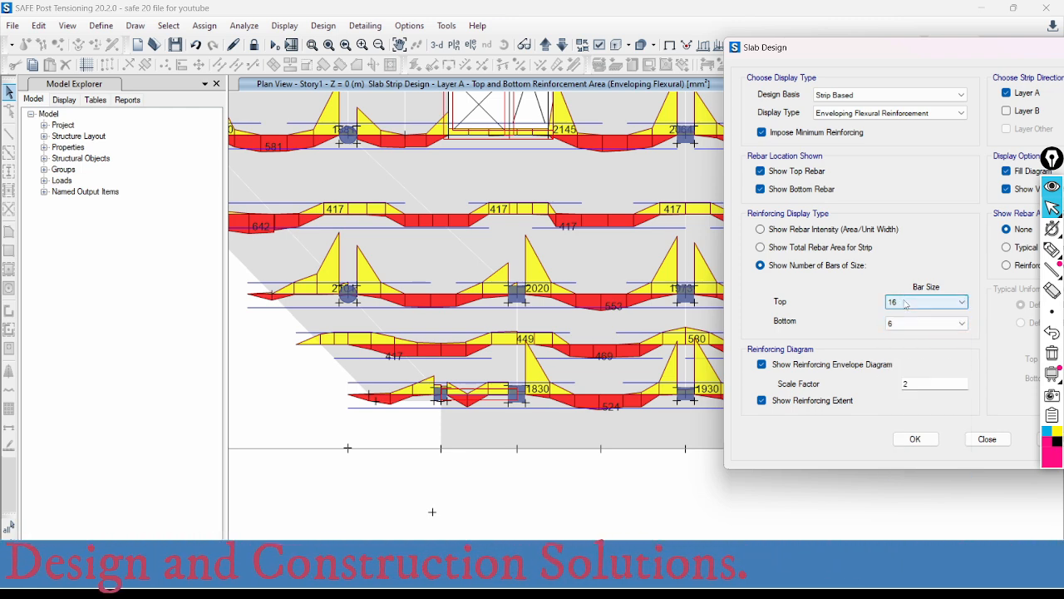
{"action": "left_click", "coordinate": [910, 324]}
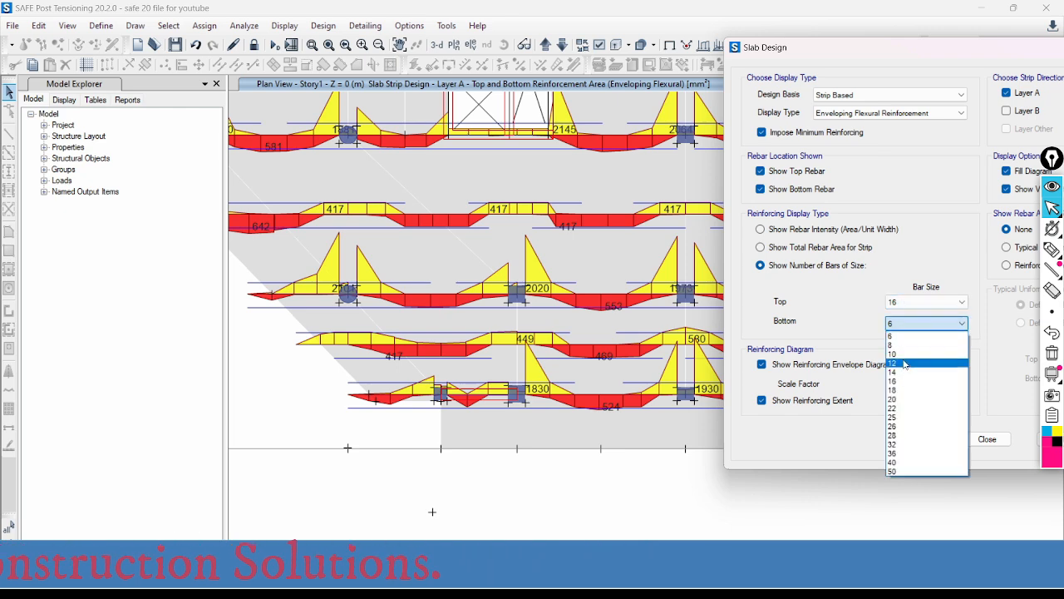
{"action": "left_click", "coordinate": [898, 381]}
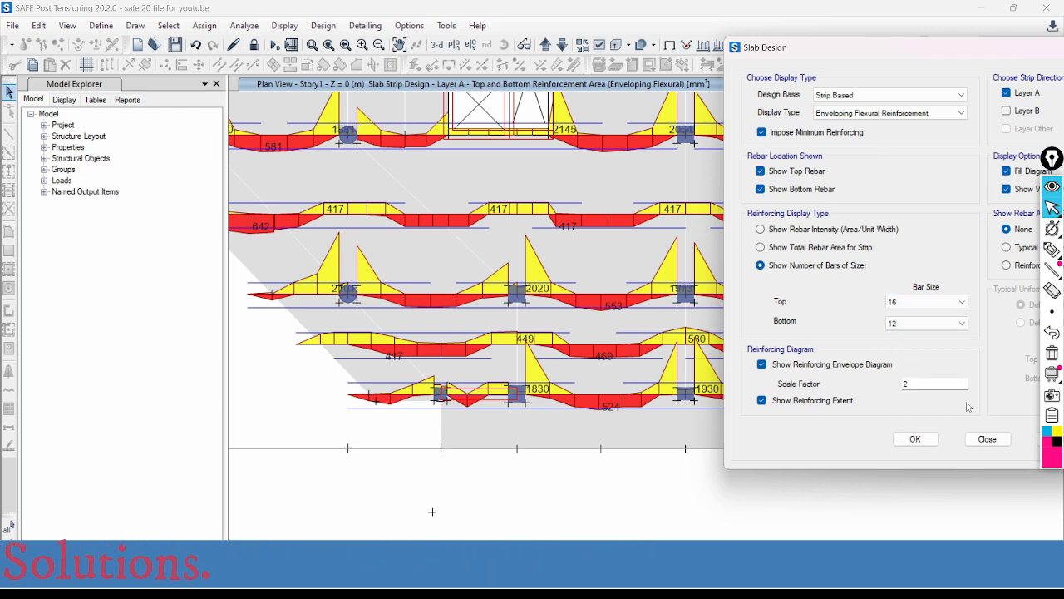
{"action": "left_click", "coordinate": [989, 441]}
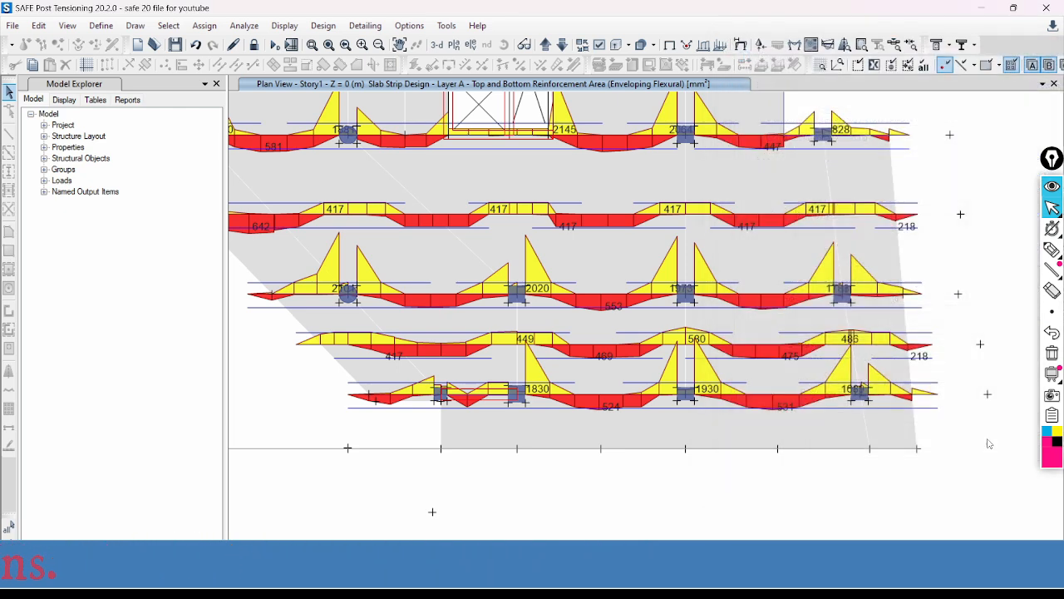
- Reopen the Slab Design display settings and choose number of bars, with bar size 16 at the top and 12 at the bottom
{"action": "left_click", "coordinate": [846, 46]}
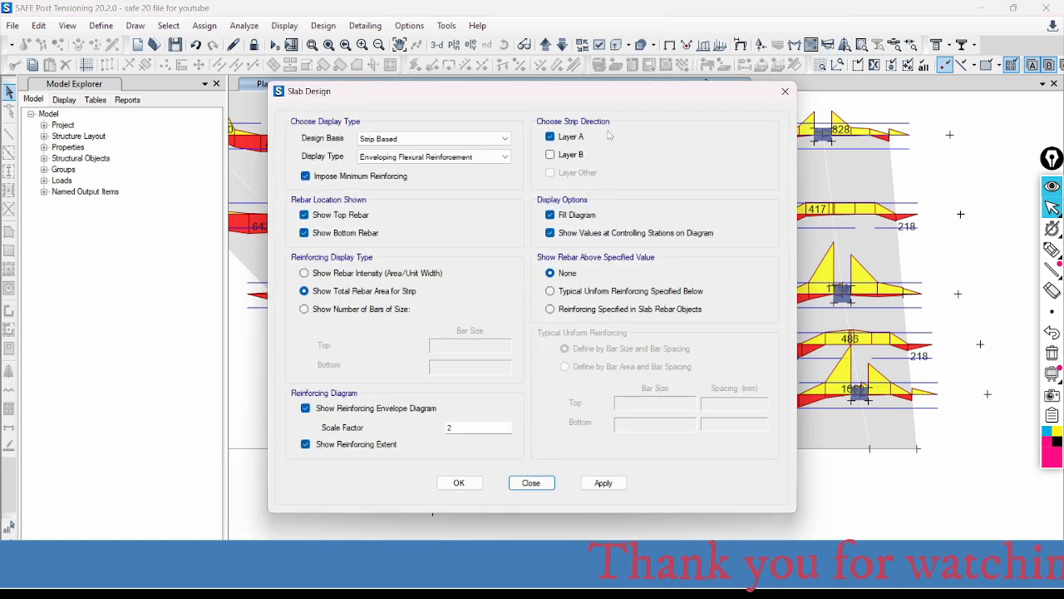
{"action": "left_click_drag", "start_coordinate": [613, 94], "coordinate": [901, 74]}
{"action": "left_click", "coordinate": [592, 290]}
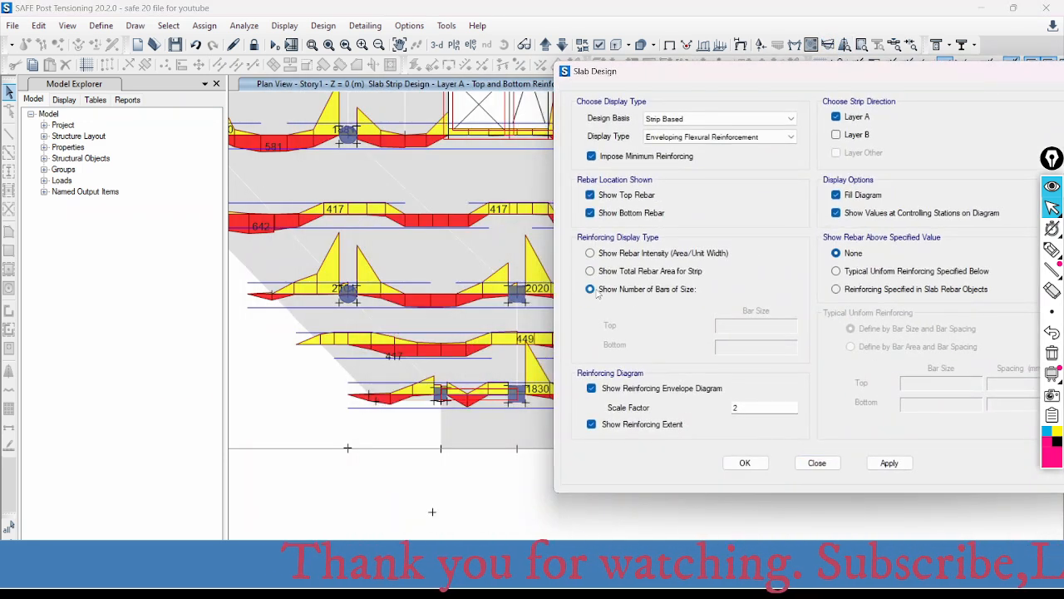
{"action": "left_click", "coordinate": [753, 325]}
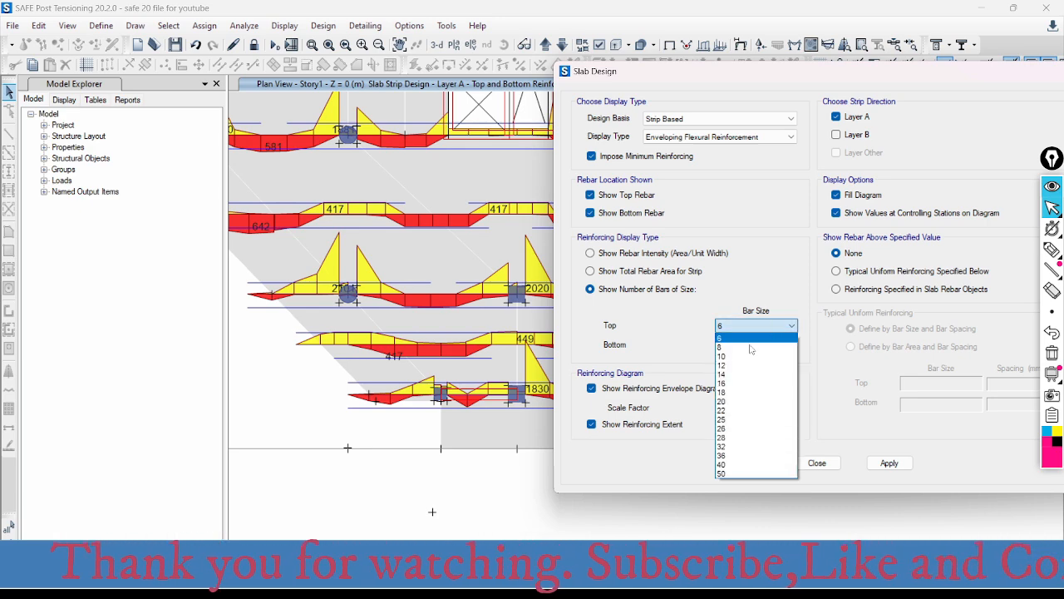
{"action": "left_click", "coordinate": [729, 383]}
{"action": "left_click", "coordinate": [746, 349]}
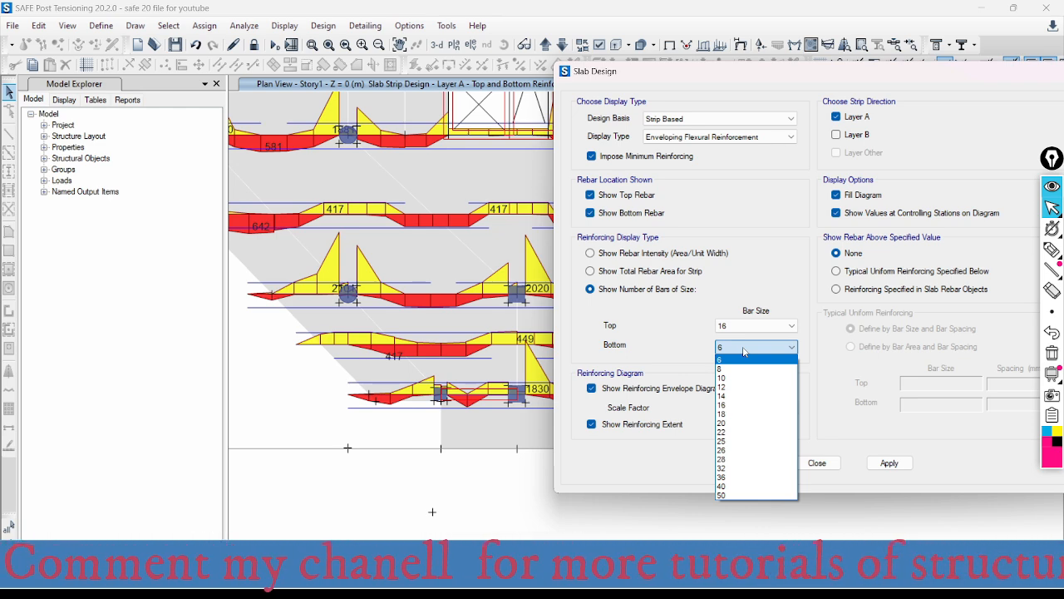
{"action": "left_click", "coordinate": [744, 386]}
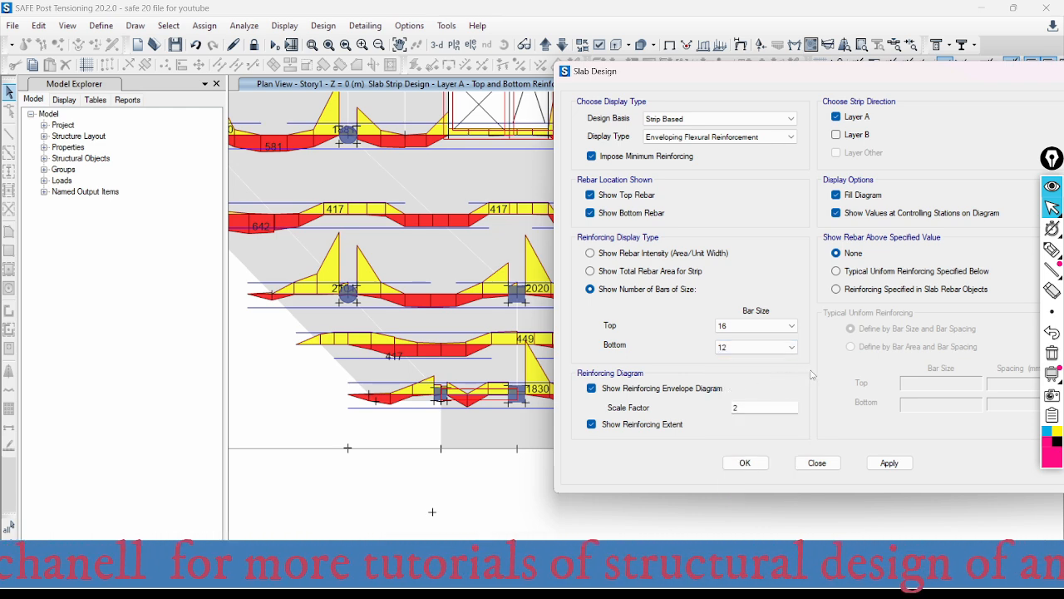
{"action": "left_click_drag", "start_coordinate": [827, 71], "coordinate": [739, 64]}
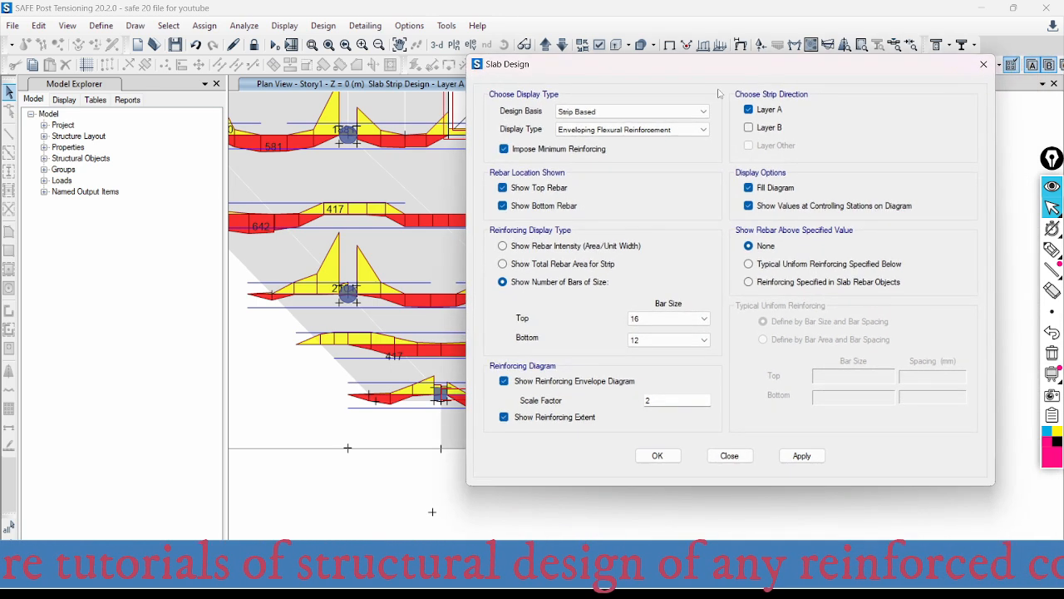
{"action": "left_click", "coordinate": [749, 282]}
{"action": "left_click", "coordinate": [748, 264]}
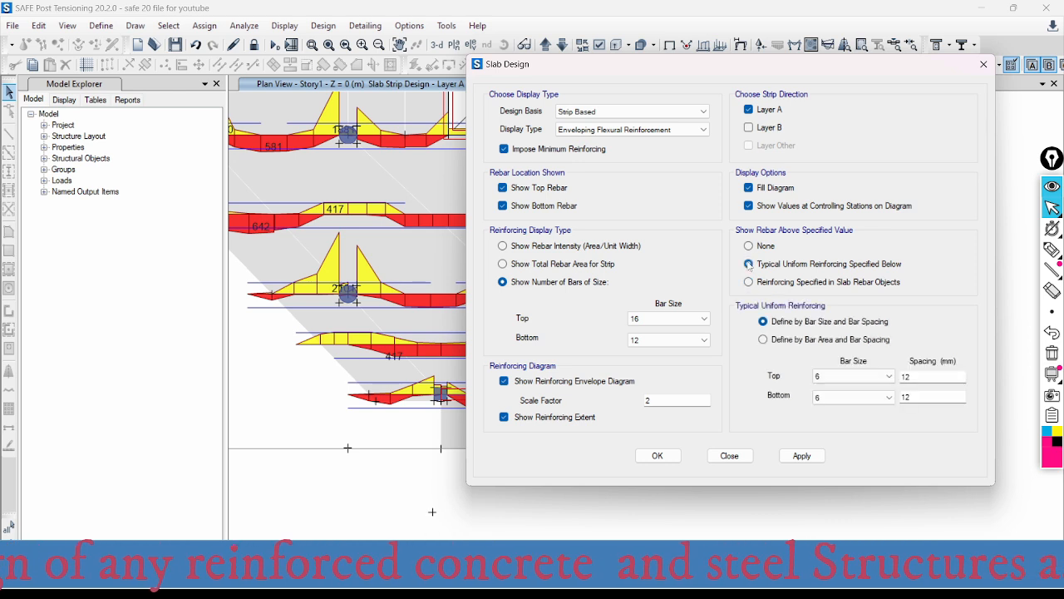
{"action": "left_click", "coordinate": [852, 378]}
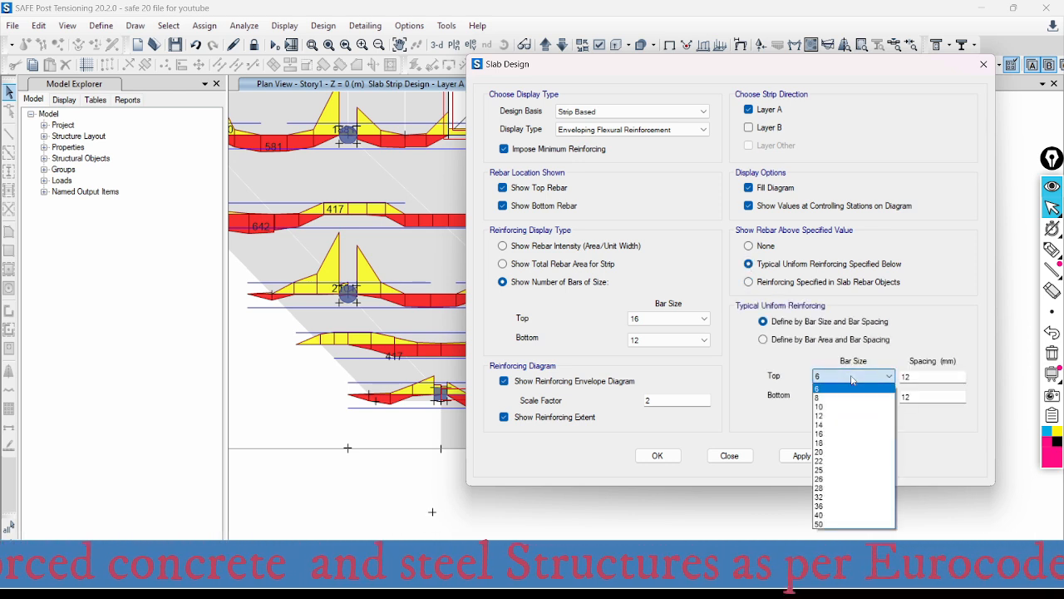
{"action": "left_click", "coordinate": [853, 378]}
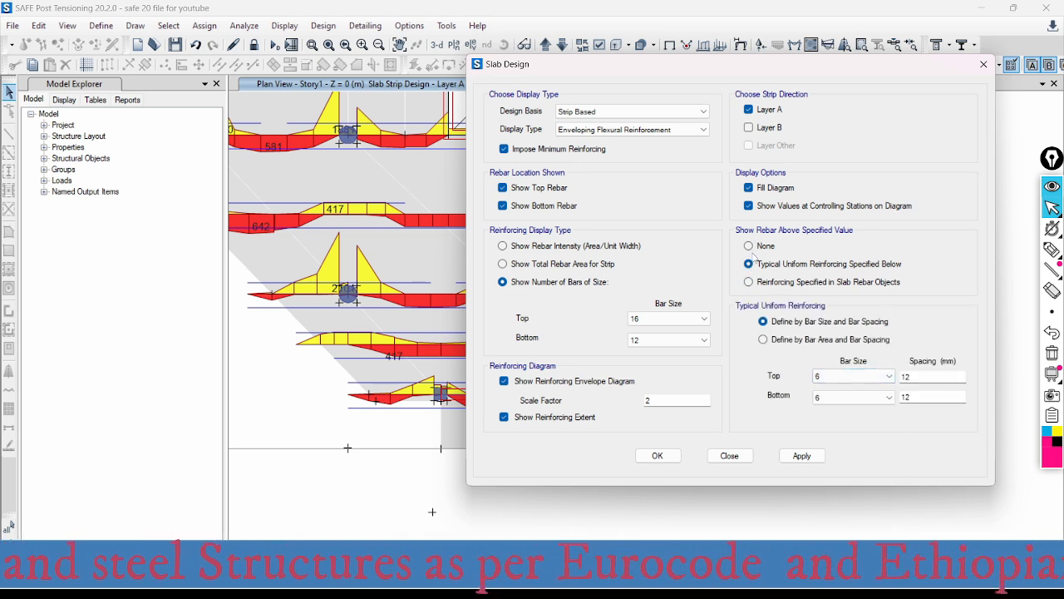
{"action": "left_click", "coordinate": [749, 246]}
- Apply the number-of-bars display and examine the top and bottom bar callouts along the Layer A strips
{"action": "left_click_drag", "start_coordinate": [647, 70], "coordinate": [854, 64]}
{"action": "left_click", "coordinate": [1010, 449]}
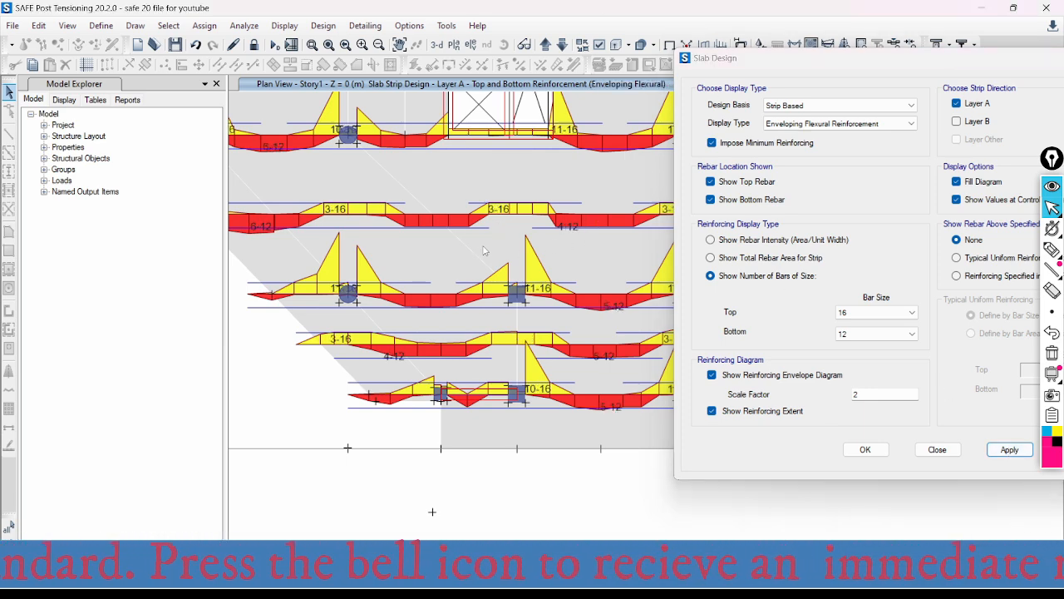
{"action": "scroll", "coordinate": [516, 226], "scroll_direction": "up", "scroll_amount": 2}
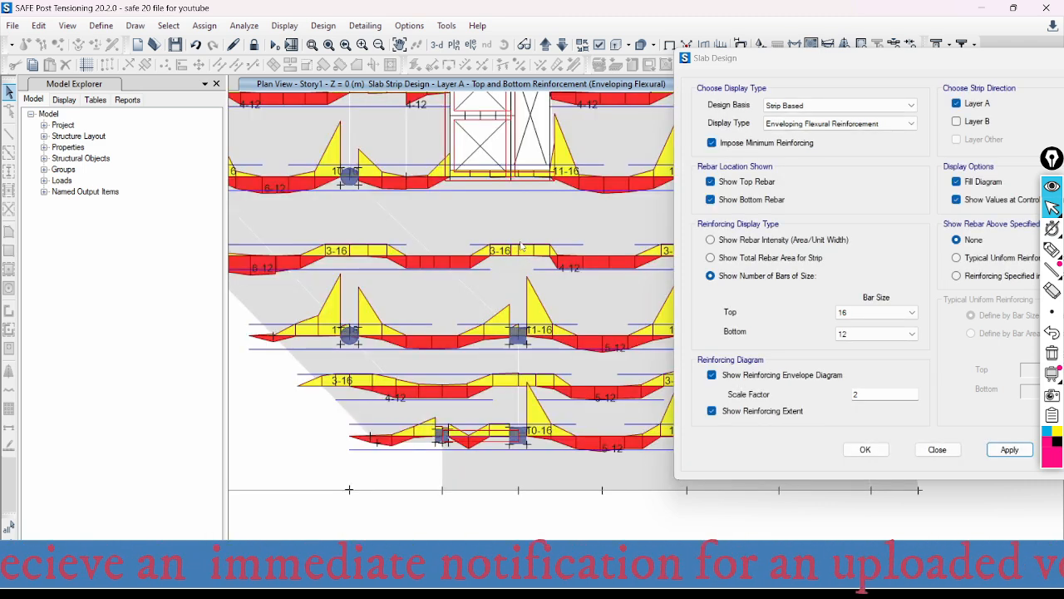
{"action": "left_click", "coordinate": [509, 255]}
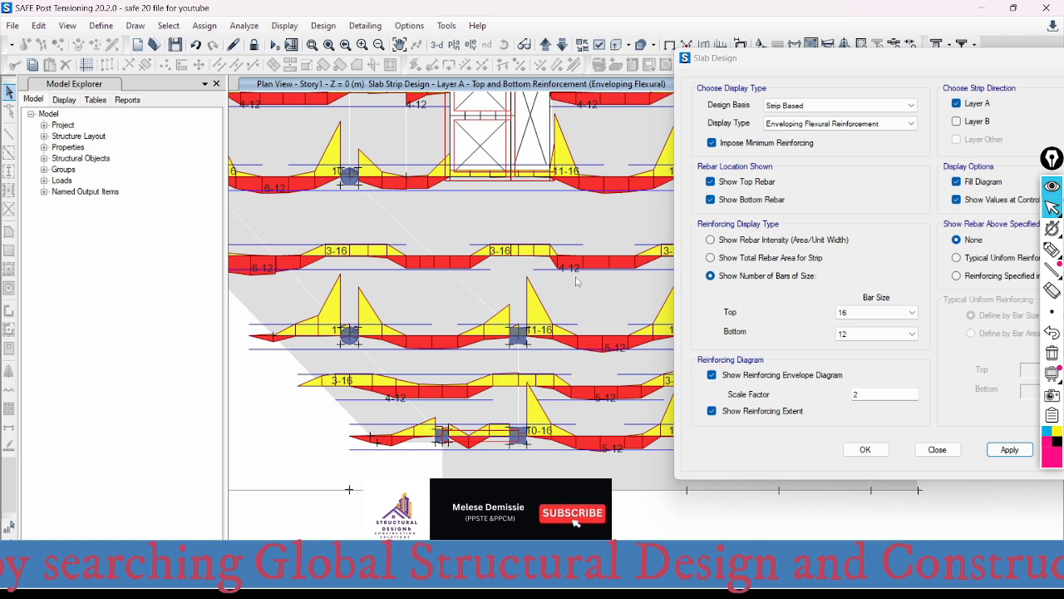
{"action": "scroll", "coordinate": [582, 277], "scroll_direction": "up", "scroll_amount": 3}
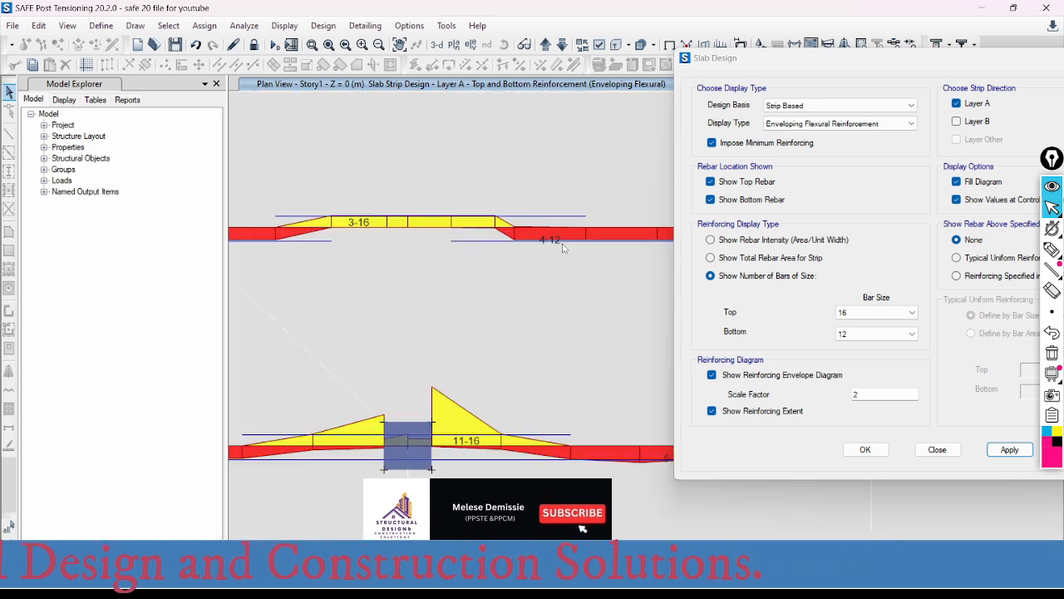
{"action": "scroll", "coordinate": [563, 247], "scroll_direction": "down", "scroll_amount": 3}
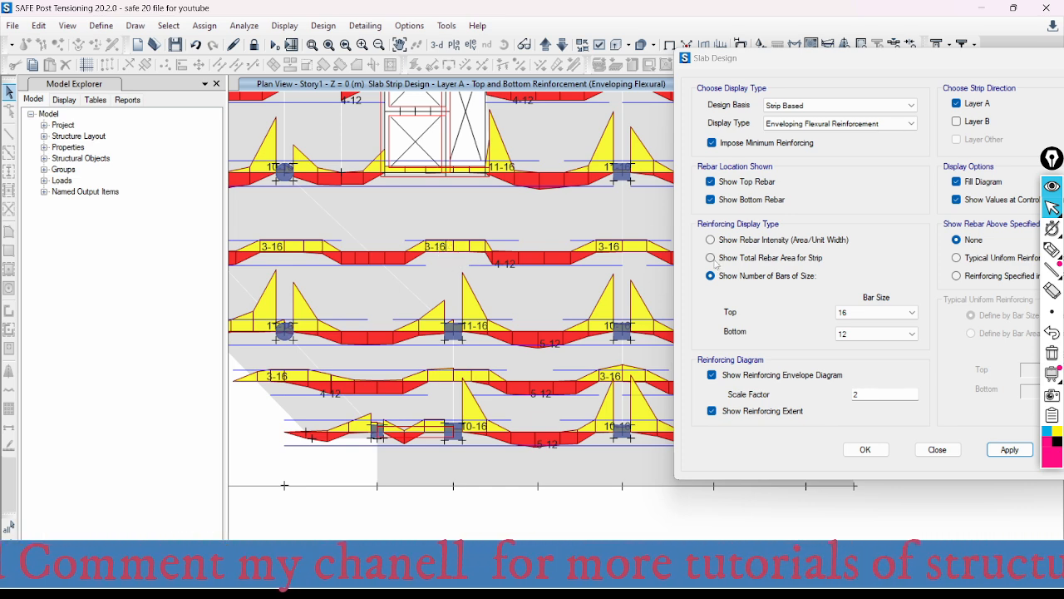
- Set the reinforcing display to rebar intensity (area/unit width) and apply it to the Layer A strips
{"action": "left_click", "coordinate": [710, 258]}
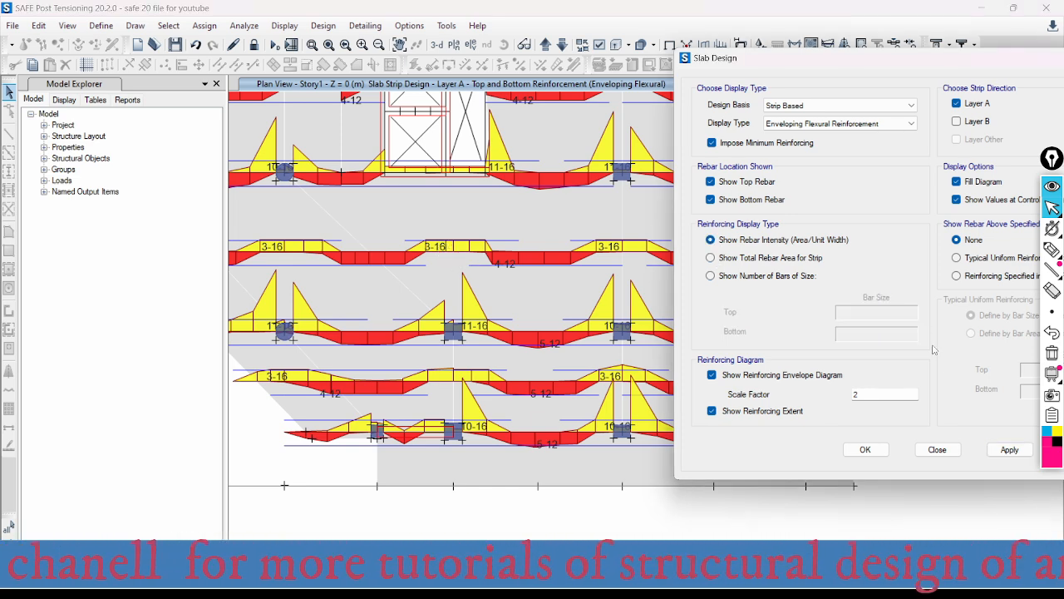
{"action": "left_click", "coordinate": [1009, 449]}
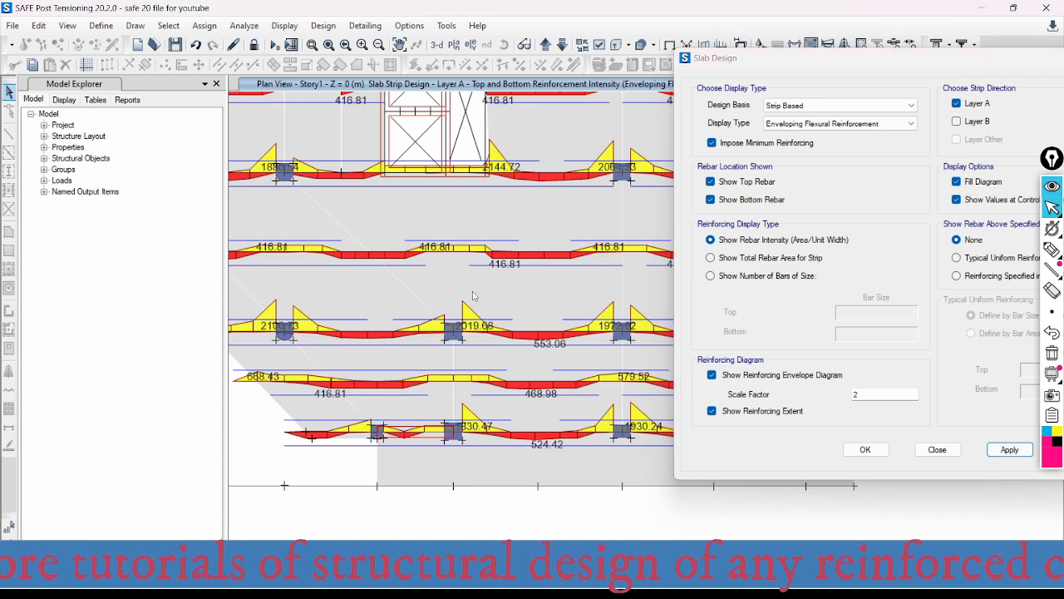
{"action": "mouse_move", "coordinate": [446, 251]}
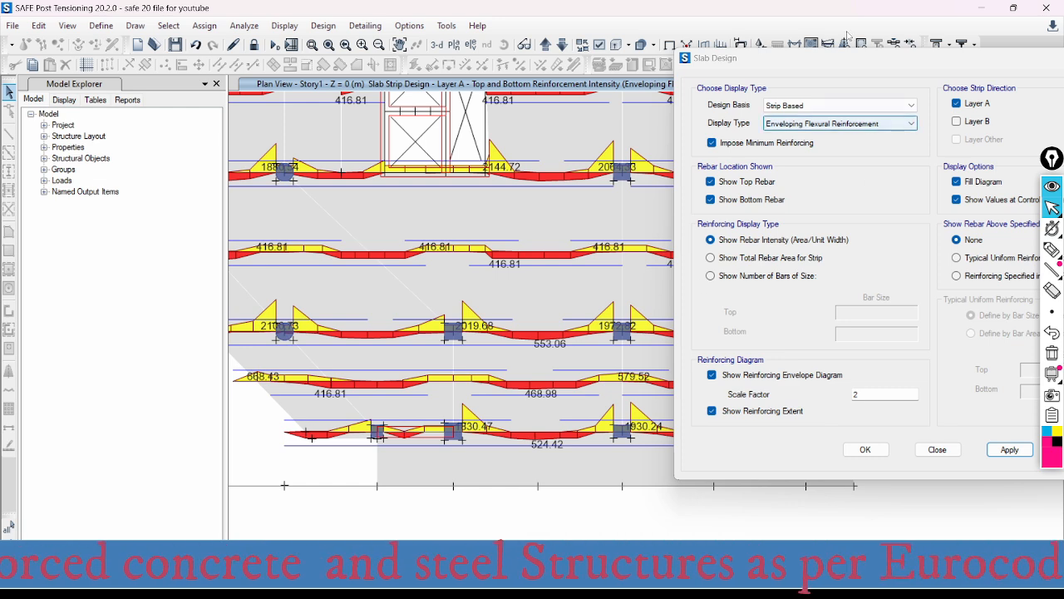
- Show rebar above typical uniform reinforcing, defined by bar size and spacing, with top bars of size 16 at 100 mm
{"action": "left_click_drag", "start_coordinate": [846, 63], "coordinate": [731, 63]}
{"action": "left_click", "coordinate": [842, 277]}
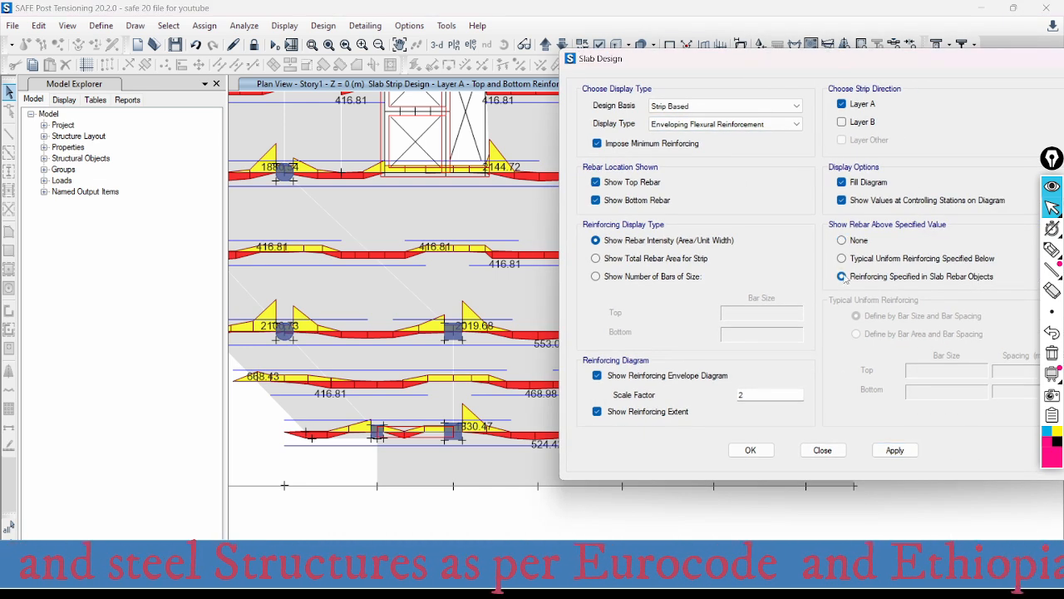
{"action": "left_click_drag", "start_coordinate": [819, 68], "coordinate": [674, 62]}
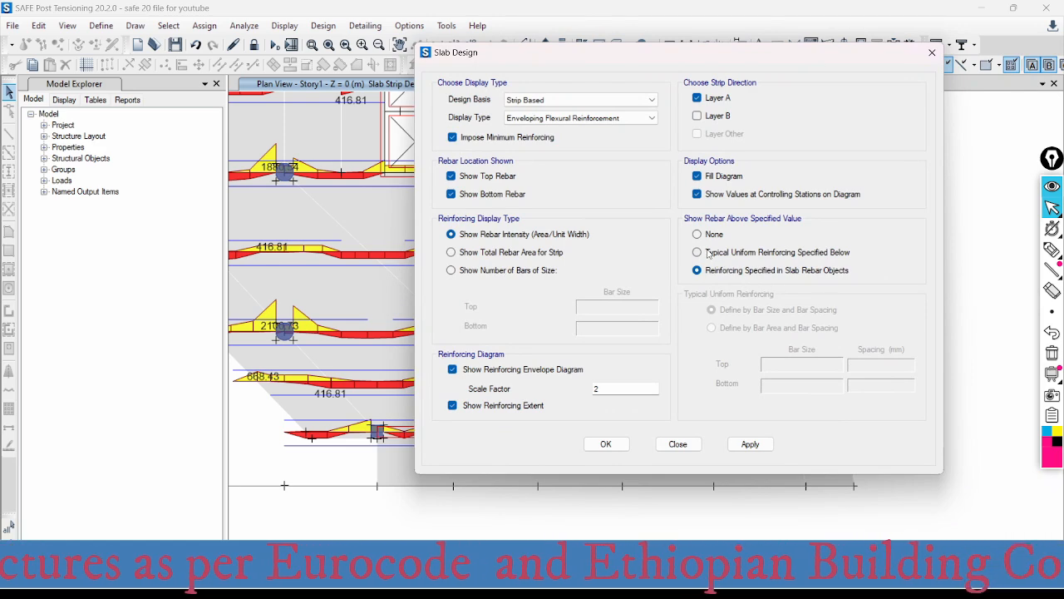
{"action": "left_click", "coordinate": [702, 252]}
{"action": "left_click", "coordinate": [837, 365]}
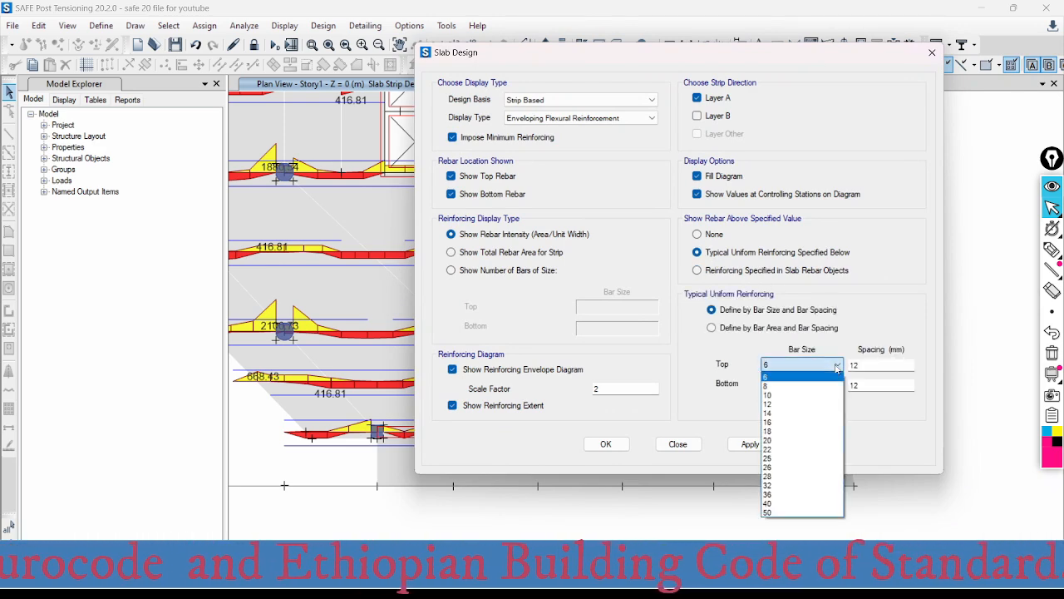
{"action": "left_click", "coordinate": [776, 422]}
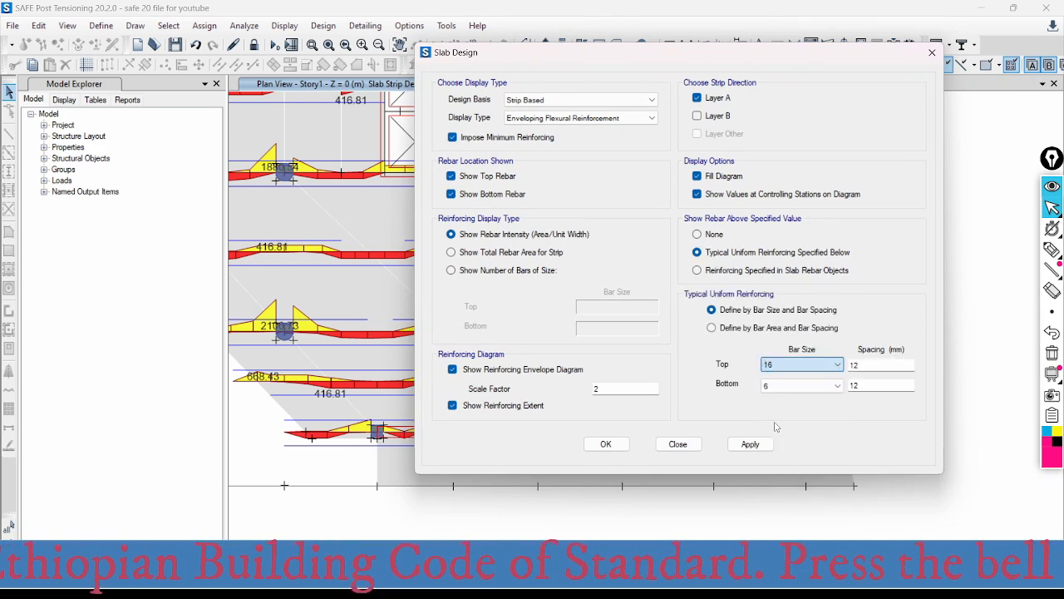
{"action": "left_click_drag", "start_coordinate": [870, 365], "coordinate": [813, 365]}
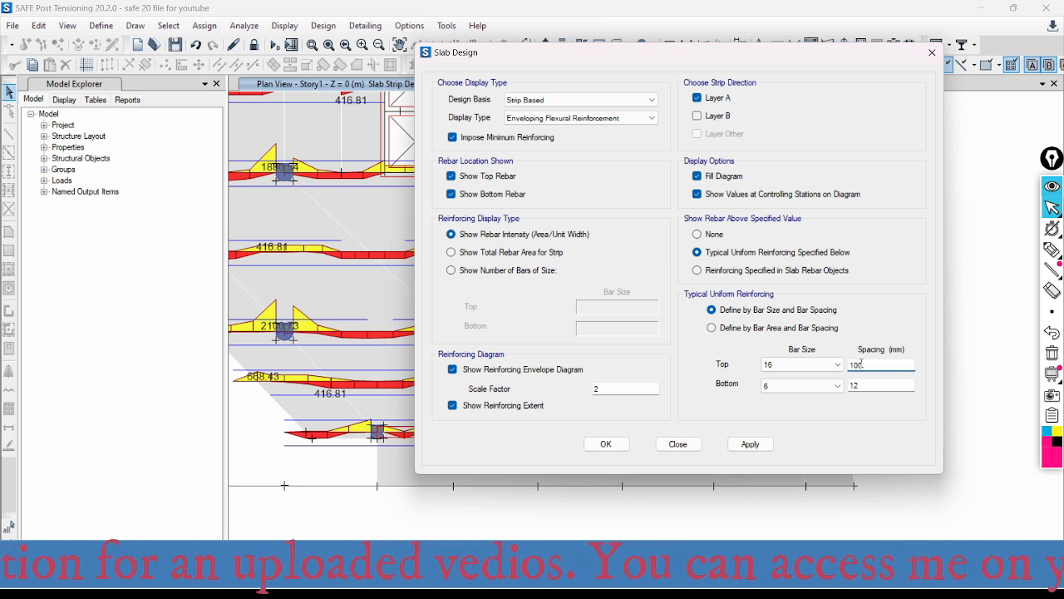
{"action": "left_click_drag", "start_coordinate": [861, 364], "coordinate": [844, 364]}
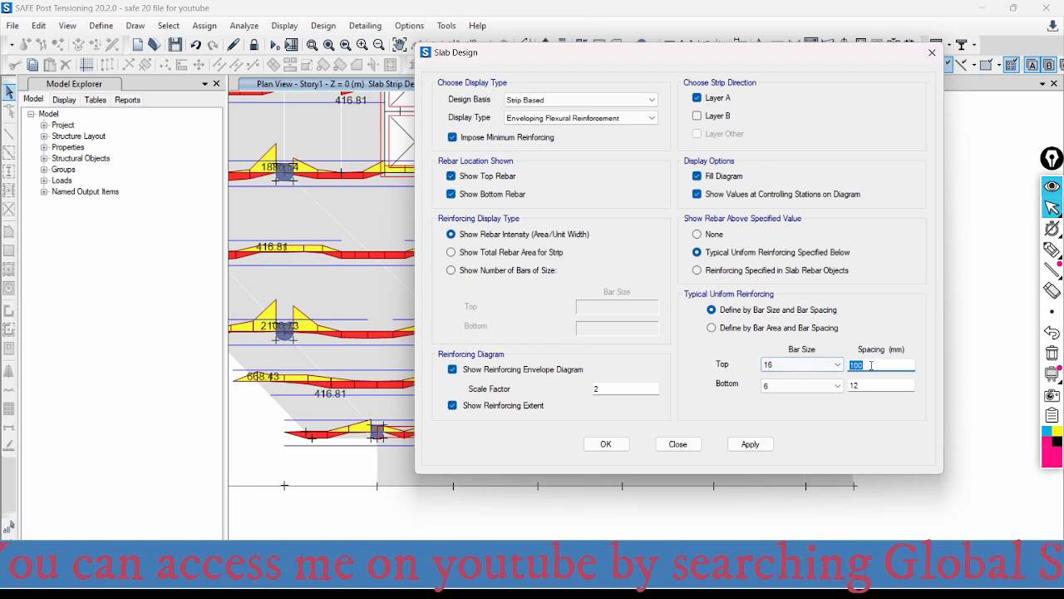
- Set the bottom uniform reinforcing to bar size 12 at 100 mm spacing and apply it to the Layer A strips
{"action": "left_click", "coordinate": [788, 386]}
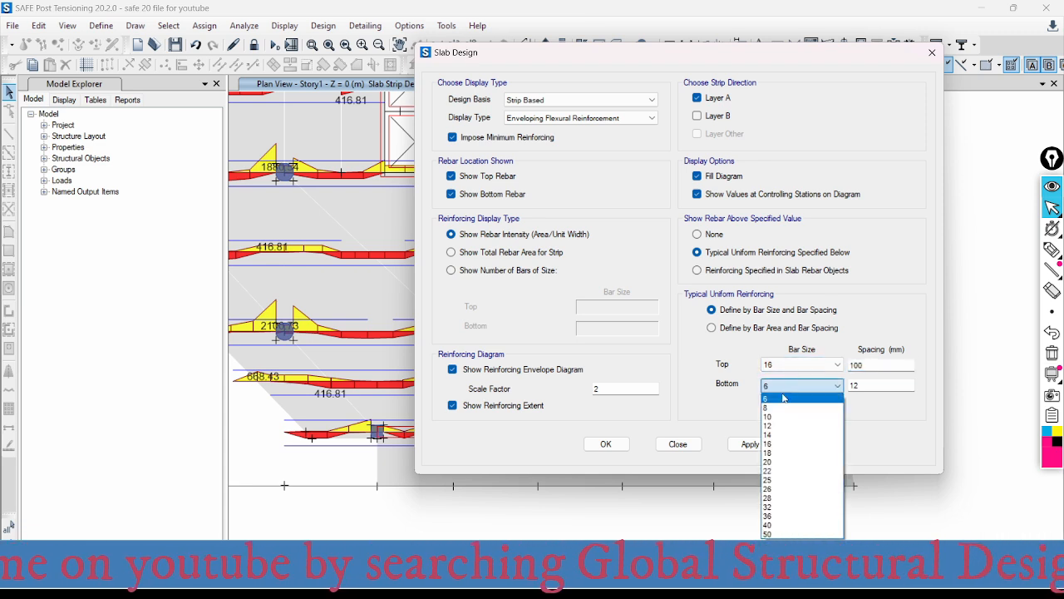
{"action": "left_click", "coordinate": [778, 426]}
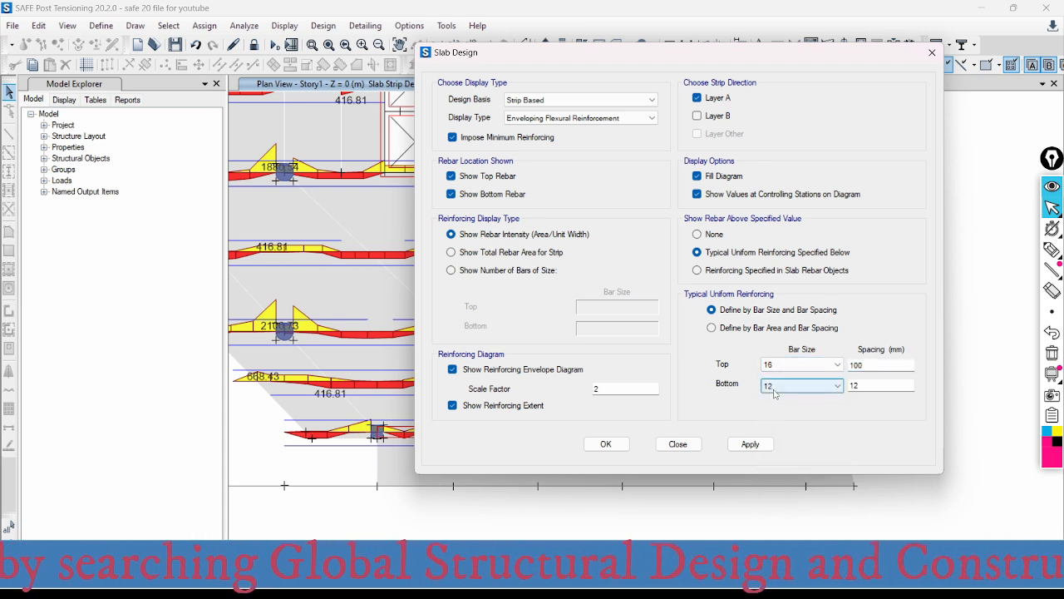
{"action": "key", "text": "Tab"}
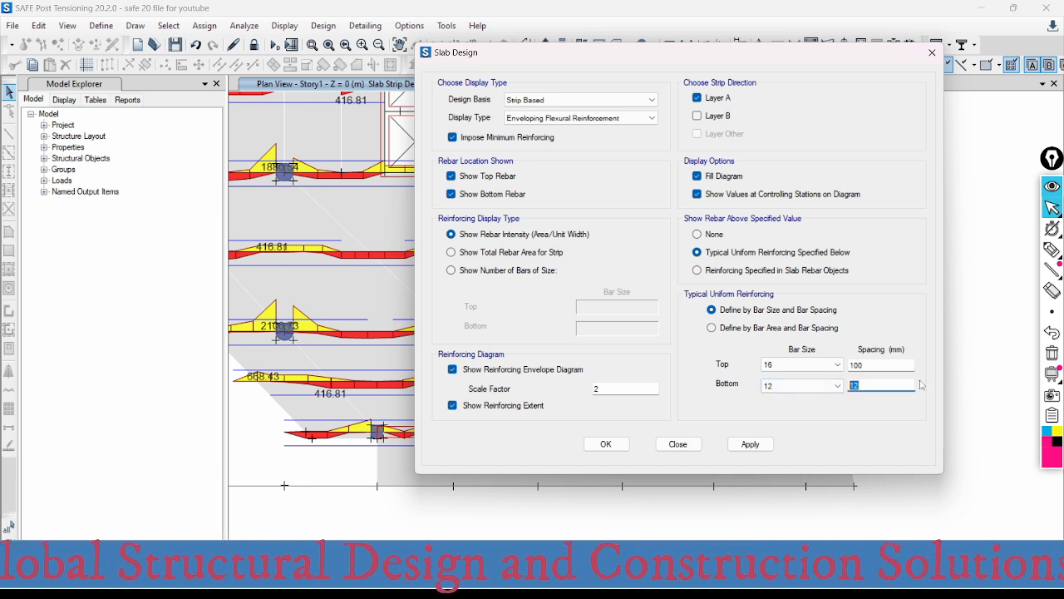
{"action": "type", "text": "100"}
{"action": "left_click", "coordinate": [750, 444]}
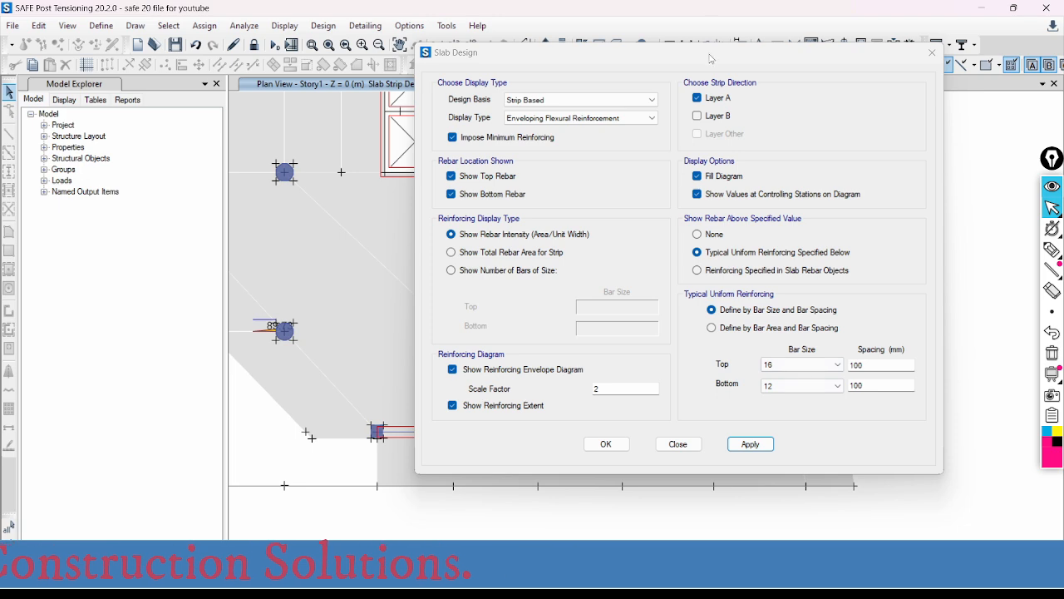
- Uncover the whole slab plan beside the Slab Design dialog and inspect the additional Layer A reinforcement at the upper columns
{"action": "left_click_drag", "start_coordinate": [710, 59], "coordinate": [915, 318]}
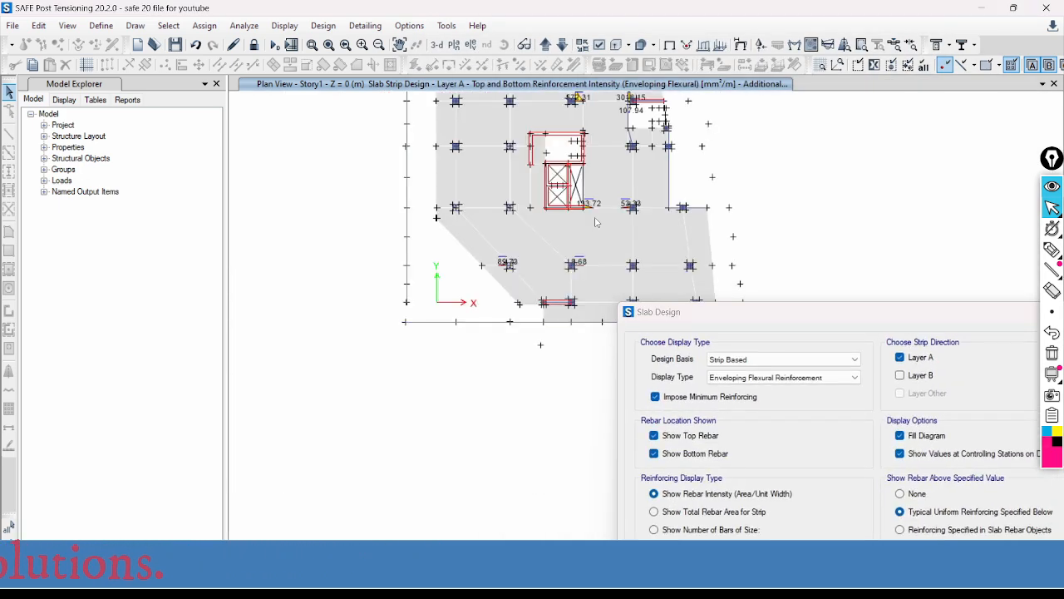
{"action": "middle_click_drag", "start_coordinate": [596, 221], "coordinate": [461, 328]}
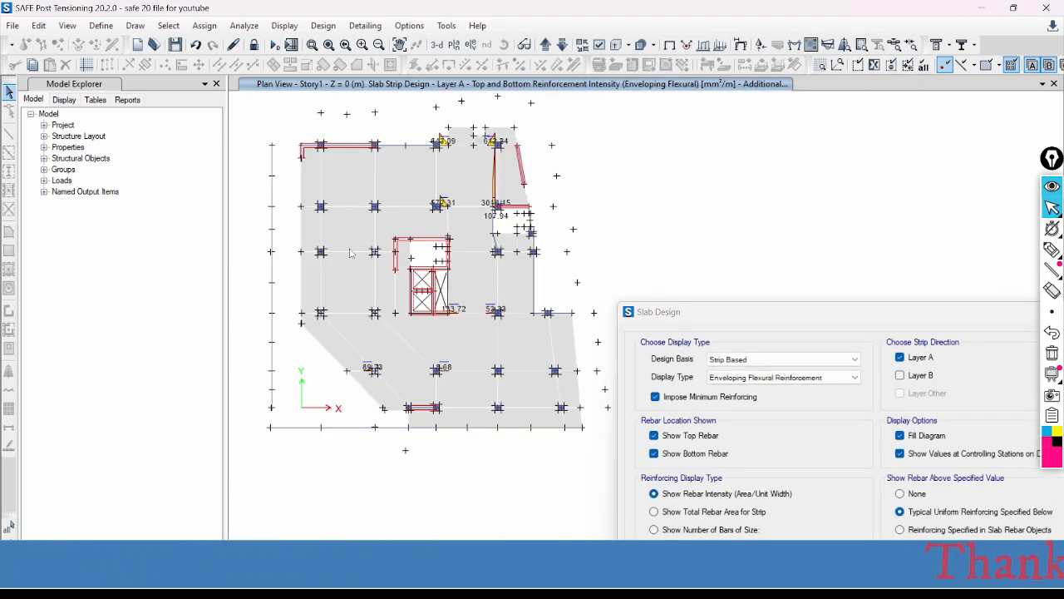
{"action": "left_click_drag", "start_coordinate": [813, 318], "coordinate": [789, 76]}
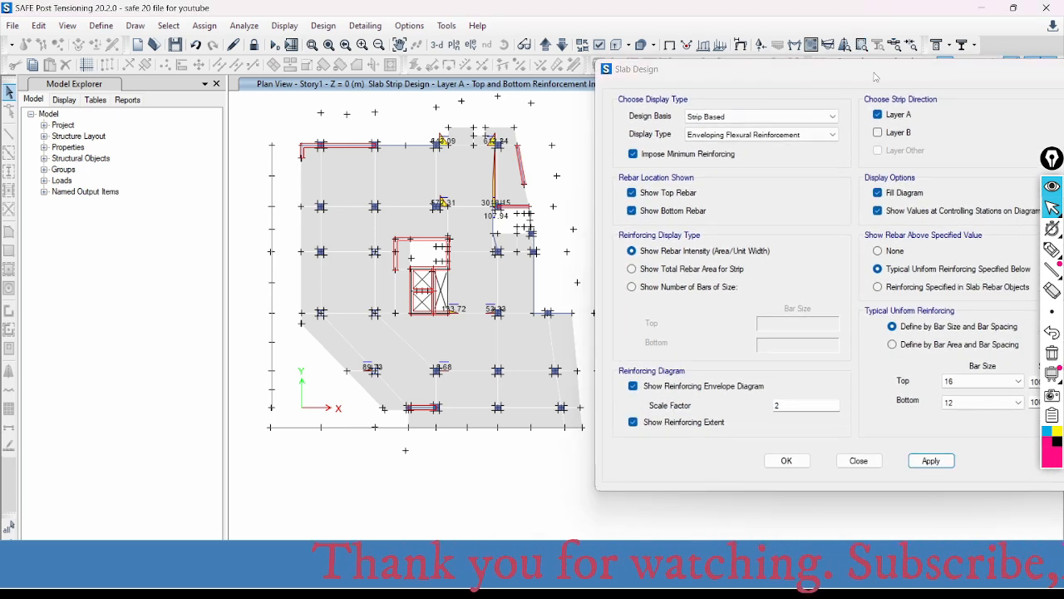
{"action": "left_click_drag", "start_coordinate": [873, 62], "coordinate": [906, 68]}
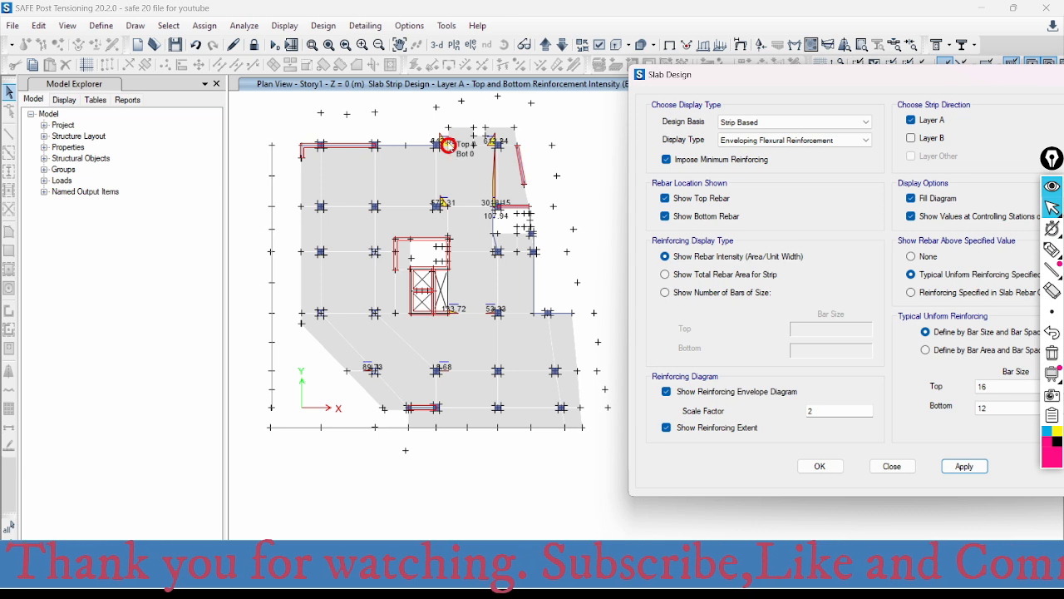
{"action": "scroll", "coordinate": [444, 139], "scroll_direction": "up", "scroll_amount": 3}
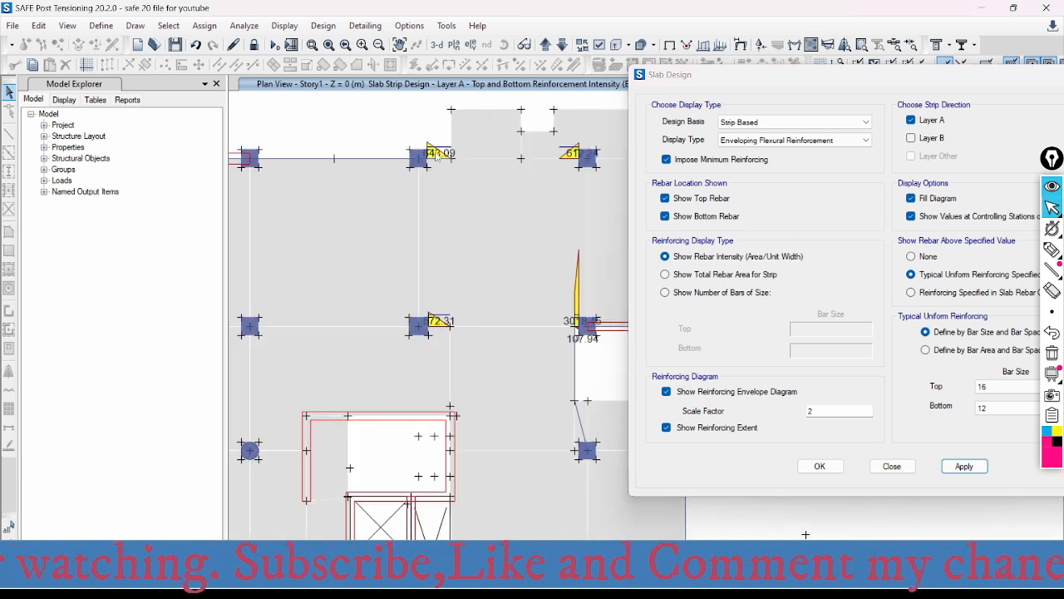
{"action": "scroll", "coordinate": [399, 155], "scroll_direction": "down", "scroll_amount": 3}
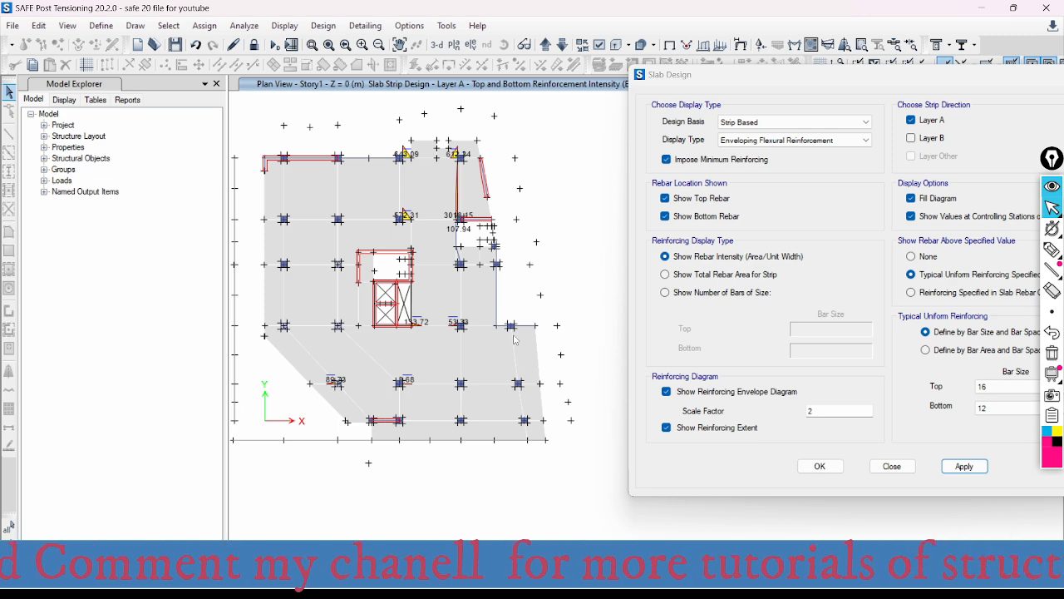
- Compare the uniform bar settings with the additional top reinforcement at the two columns near the slab's upper edge
{"action": "left_click_drag", "start_coordinate": [840, 78], "coordinate": [715, 66]}
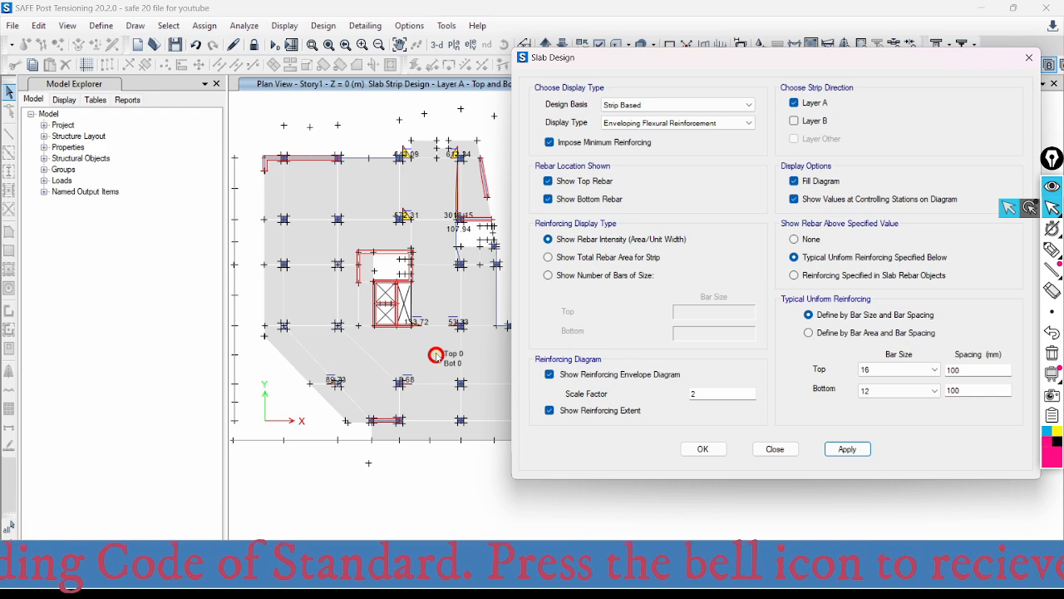
{"action": "left_click_drag", "start_coordinate": [715, 63], "coordinate": [852, 80]}
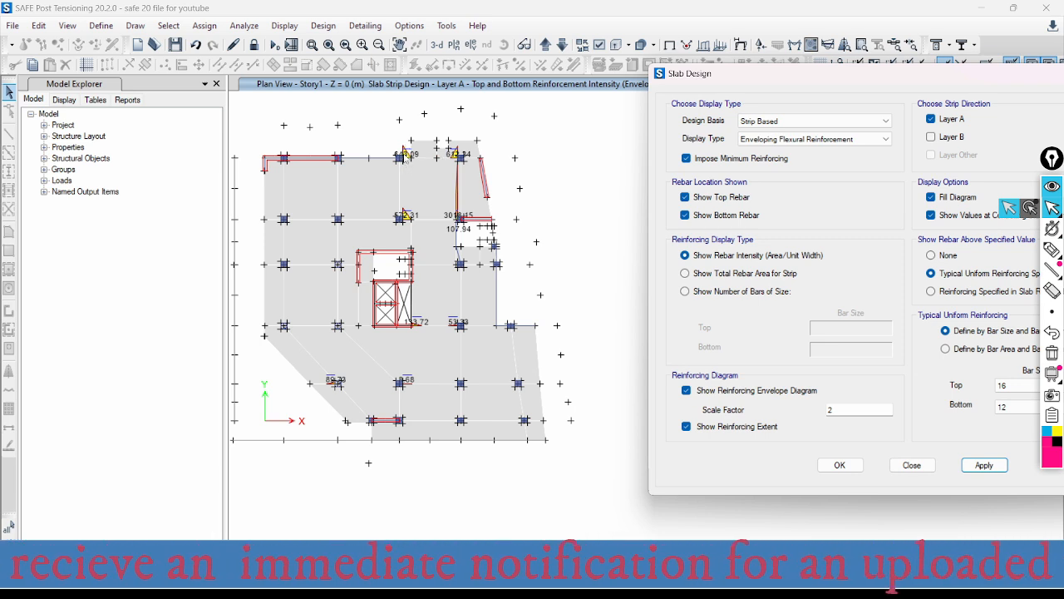
{"action": "left_click", "coordinate": [409, 158]}
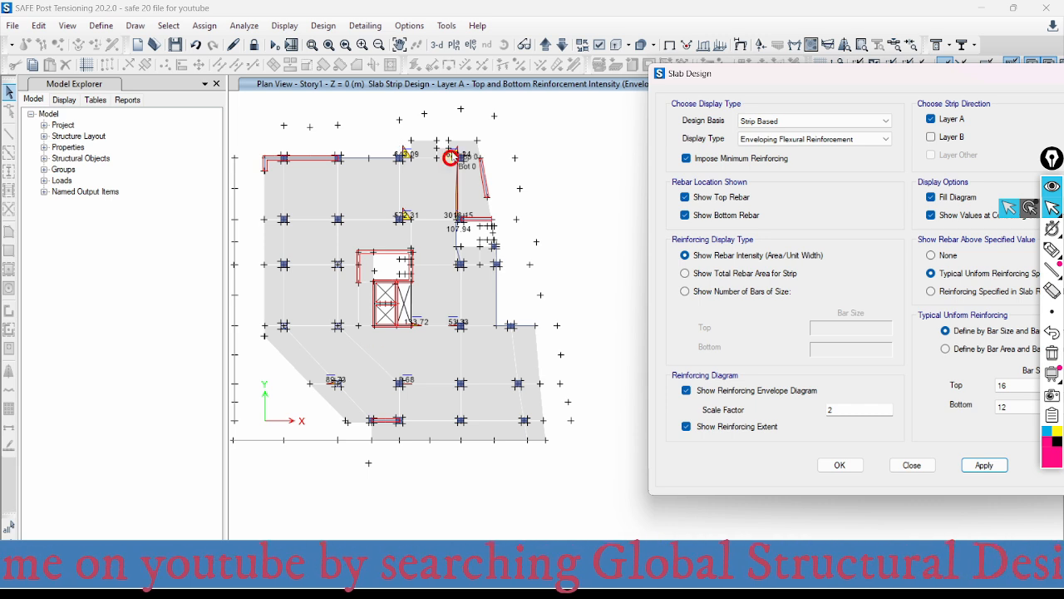
{"action": "scroll", "coordinate": [456, 157], "scroll_direction": "up", "scroll_amount": 3}
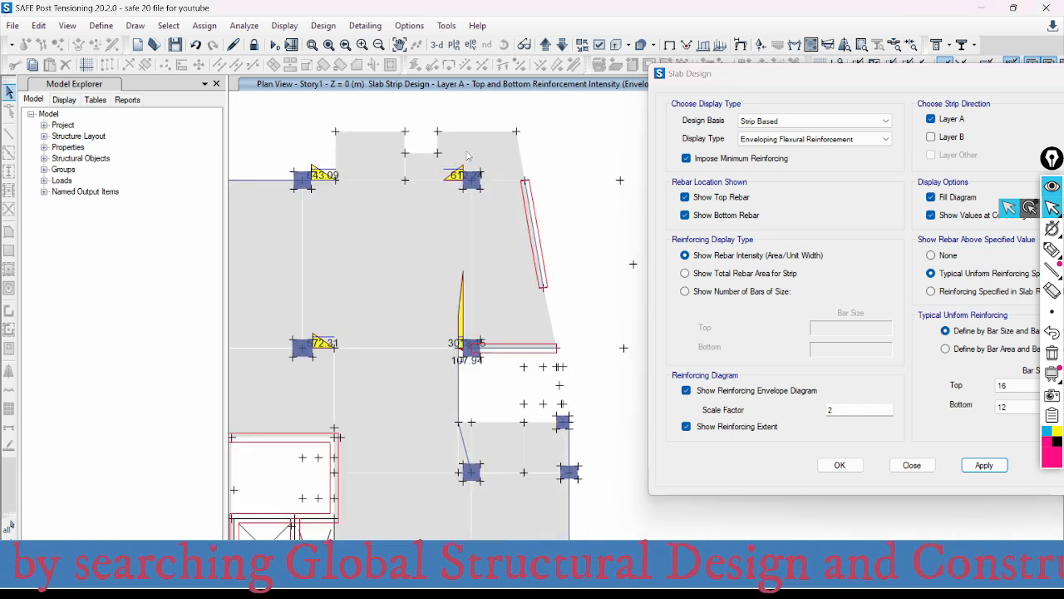
{"action": "scroll", "coordinate": [445, 249], "scroll_direction": "down", "scroll_amount": 3}
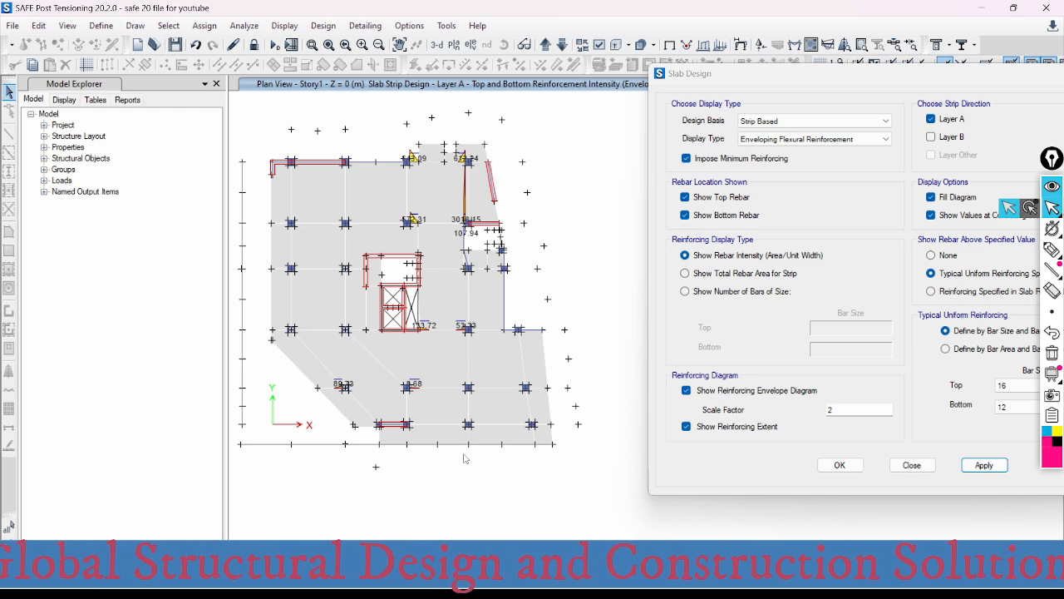
- Accept the Slab Design display settings and center the plan of additional Layer A reinforcement
{"action": "left_click_drag", "start_coordinate": [834, 83], "coordinate": [692, 54]}
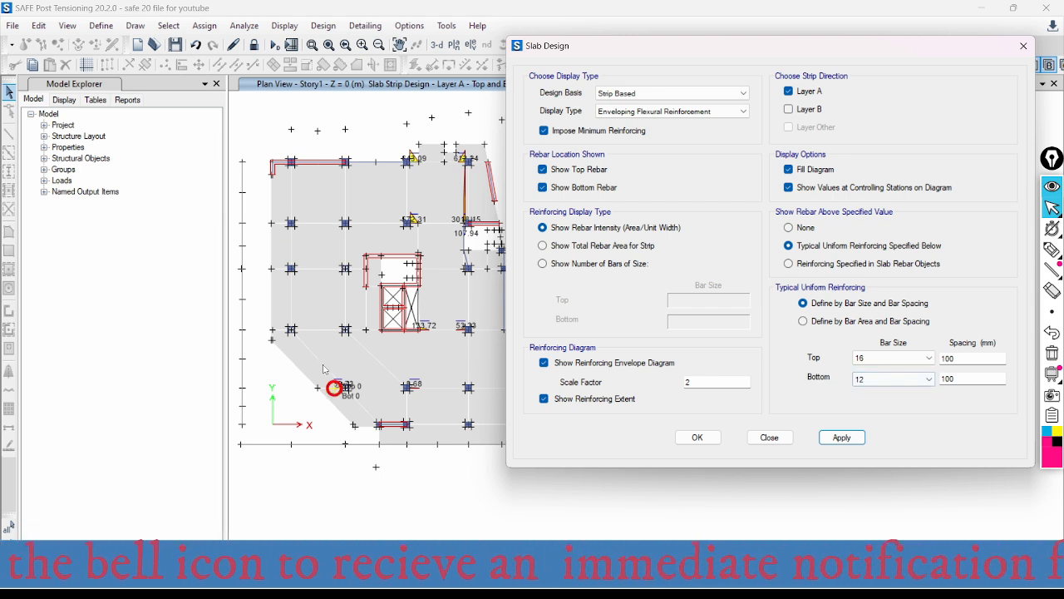
{"action": "left_click", "coordinate": [715, 438]}
{"action": "mouse_move", "coordinate": [556, 205]}
{"action": "middle_mouse_down"}
{"action": "mouse_move", "coordinate": [798, 212]}
{"action": "mouse_move", "coordinate": [648, 224]}
{"action": "middle_mouse_up"}
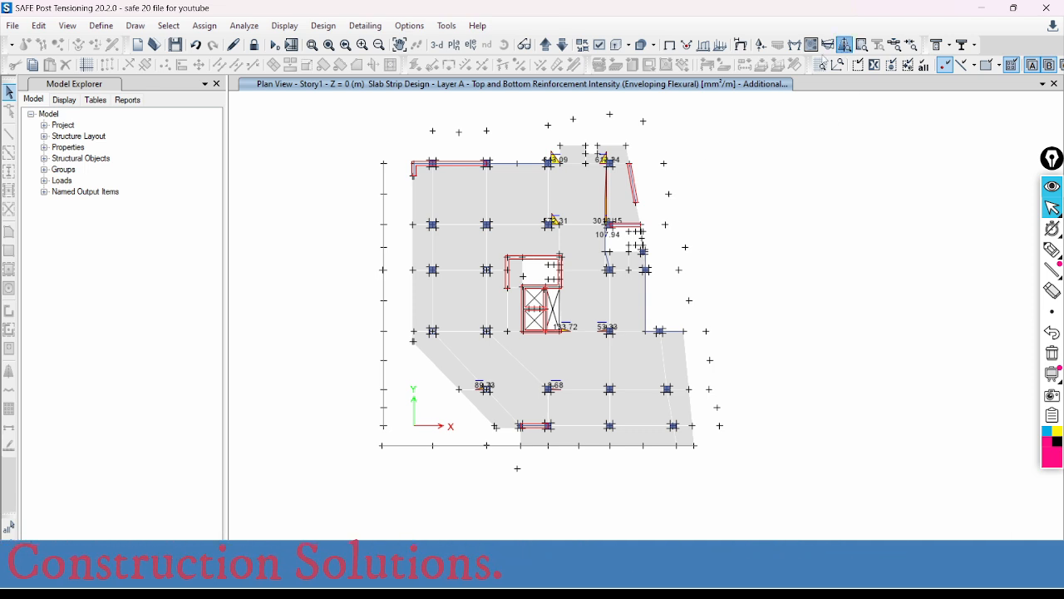
- Reopen the Slab Design display settings, choose Finite Element Based as the design basis, and move the dialog off the plan
{"action": "left_click", "coordinate": [844, 44]}
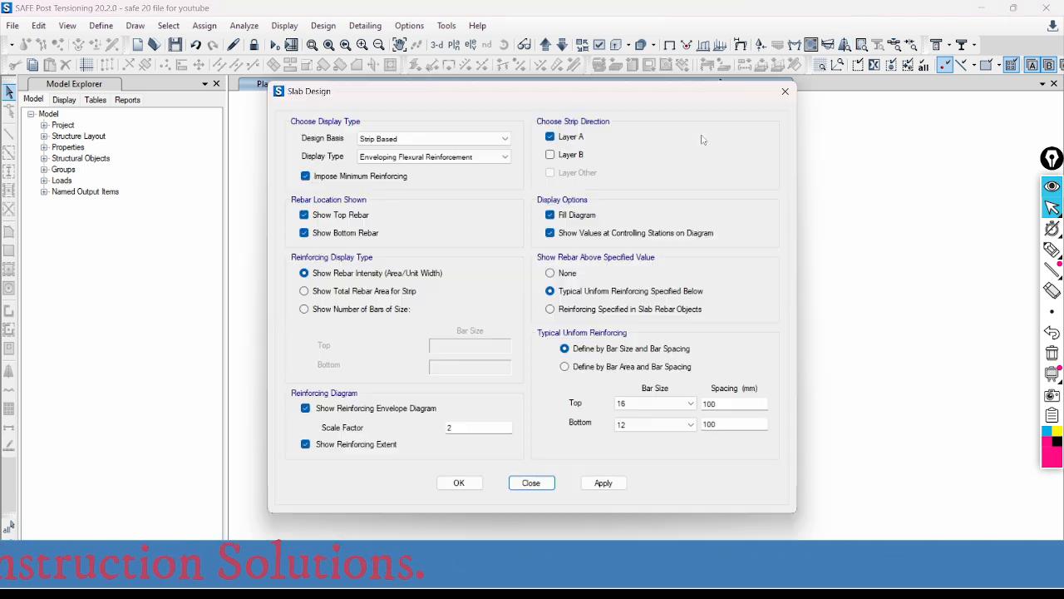
{"action": "left_click", "coordinate": [408, 138]}
{"action": "left_click", "coordinate": [385, 157]}
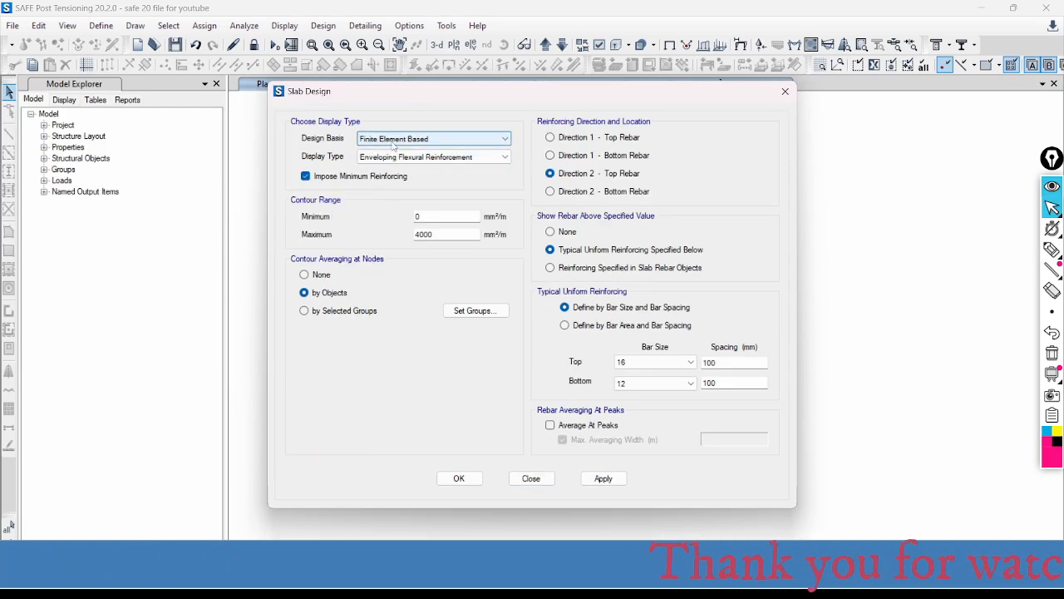
{"action": "left_click_drag", "start_coordinate": [592, 93], "coordinate": [421, 93]}
- Sketch a pen annotation of a slab cross-section beside the dialog, labelled "section" with an X direction arrow
{"action": "mouse_move", "coordinate": [1053, 250]}
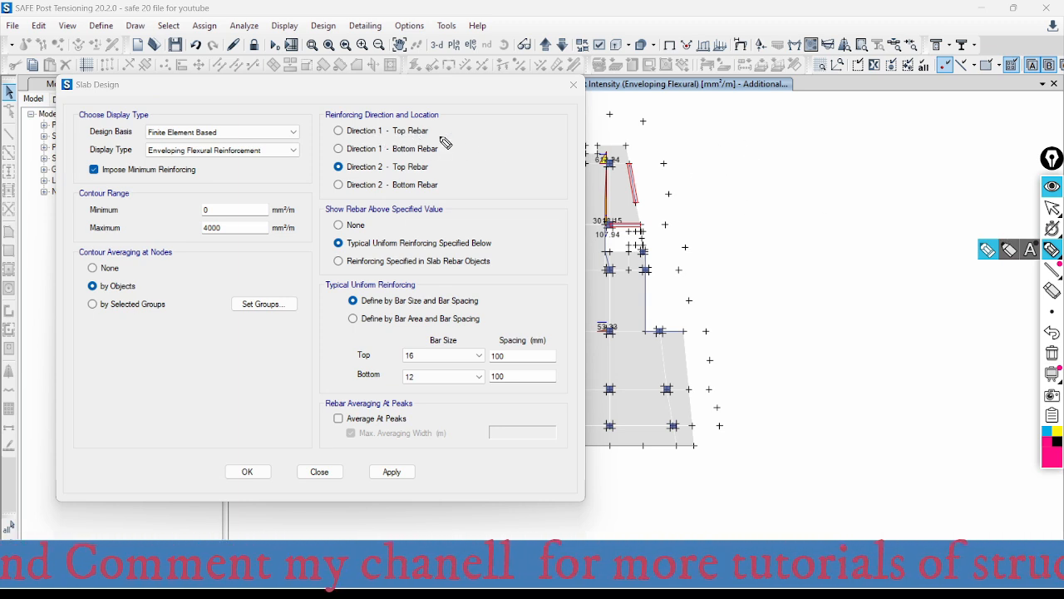
{"action": "mouse_move", "coordinate": [708, 138]}
{"action": "left_mouse_down"}
{"action": "mouse_move", "coordinate": [953, 135]}
{"action": "mouse_move", "coordinate": [943, 150]}
{"action": "left_mouse_up"}
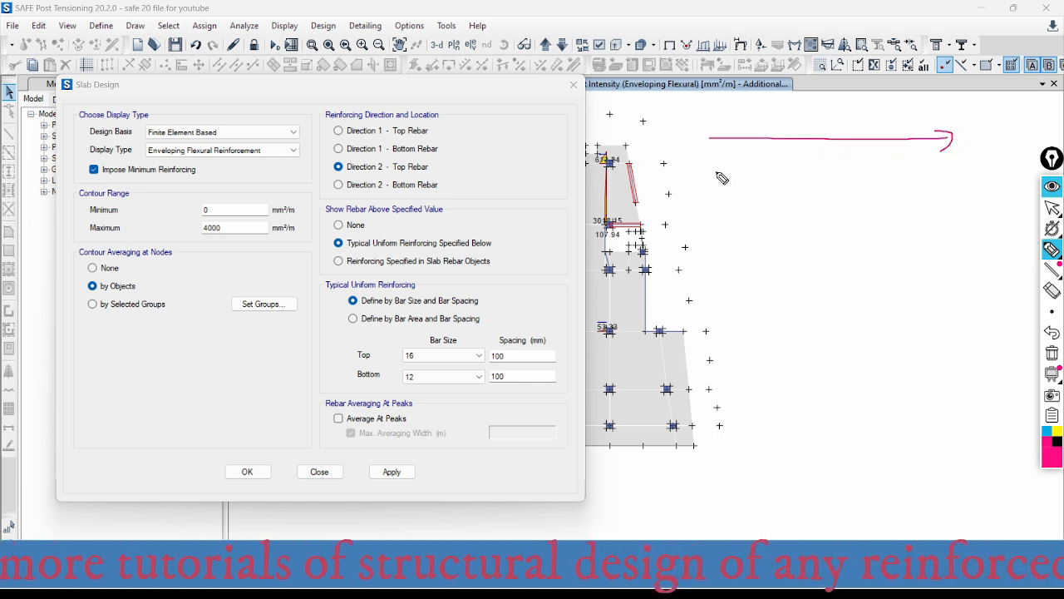
{"action": "left_click_drag", "start_coordinate": [717, 173], "coordinate": [949, 171]}
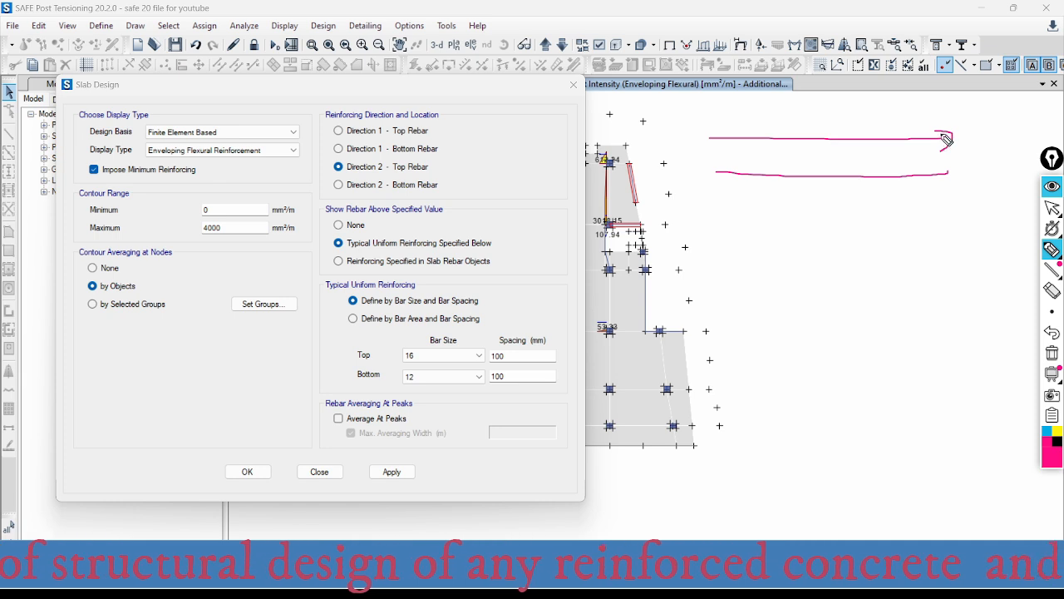
{"action": "left_click_drag", "start_coordinate": [946, 124], "coordinate": [946, 200]}
{"action": "mouse_move", "coordinate": [712, 122]}
{"action": "left_mouse_down"}
{"action": "mouse_move", "coordinate": [714, 196]}
{"action": "mouse_move", "coordinate": [774, 229]}
{"action": "mouse_move", "coordinate": [844, 218]}
{"action": "mouse_move", "coordinate": [864, 238]}
{"action": "mouse_move", "coordinate": [908, 223]}
{"action": "left_mouse_up"}
{"action": "mouse_move", "coordinate": [956, 170]}
{"action": "left_mouse_down"}
{"action": "mouse_move", "coordinate": [993, 178]}
{"action": "mouse_move", "coordinate": [1019, 131]}
{"action": "mouse_move", "coordinate": [1016, 152]}
{"action": "left_mouse_up"}
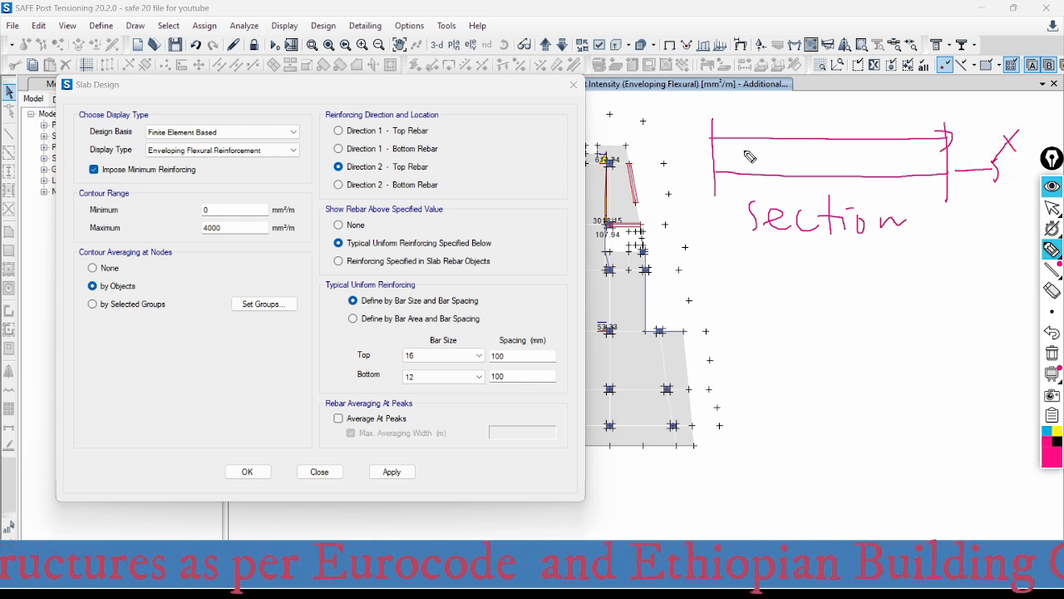
- Draw small circles along the top and bottom of the sketched section to represent bars running perpendicular to it
{"action": "left_click_drag", "start_coordinate": [718, 143], "coordinate": [803, 144]}
{"action": "left_click_drag", "start_coordinate": [726, 162], "coordinate": [813, 170]}
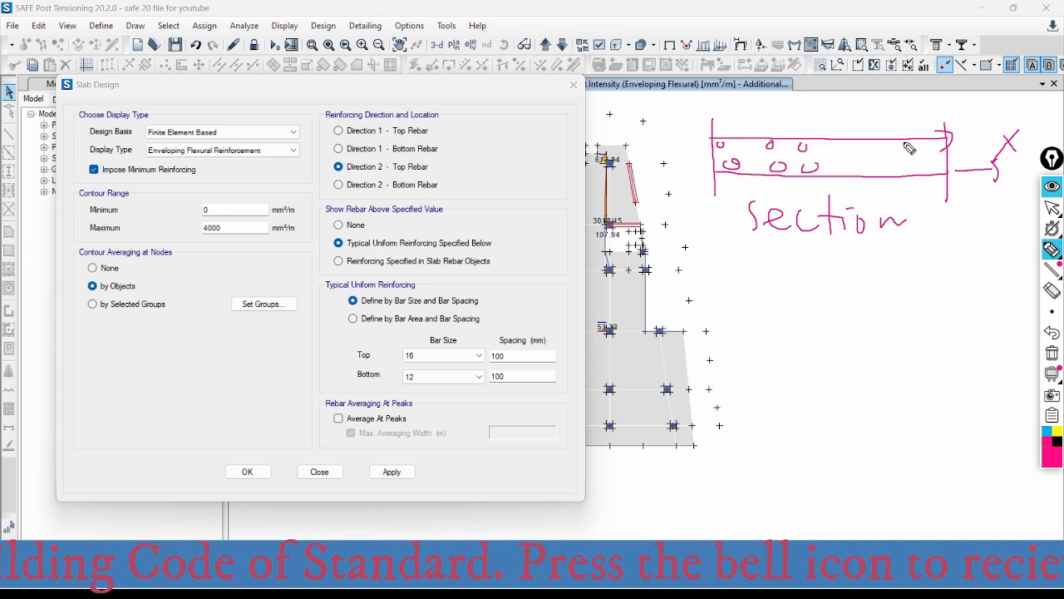
{"action": "mouse_move", "coordinate": [898, 143]}
{"action": "left_mouse_down"}
{"action": "mouse_move", "coordinate": [896, 151]}
{"action": "mouse_move", "coordinate": [918, 149]}
{"action": "mouse_move", "coordinate": [943, 138]}
{"action": "mouse_move", "coordinate": [903, 168]}
{"action": "mouse_move", "coordinate": [943, 166]}
{"action": "left_mouse_up"}
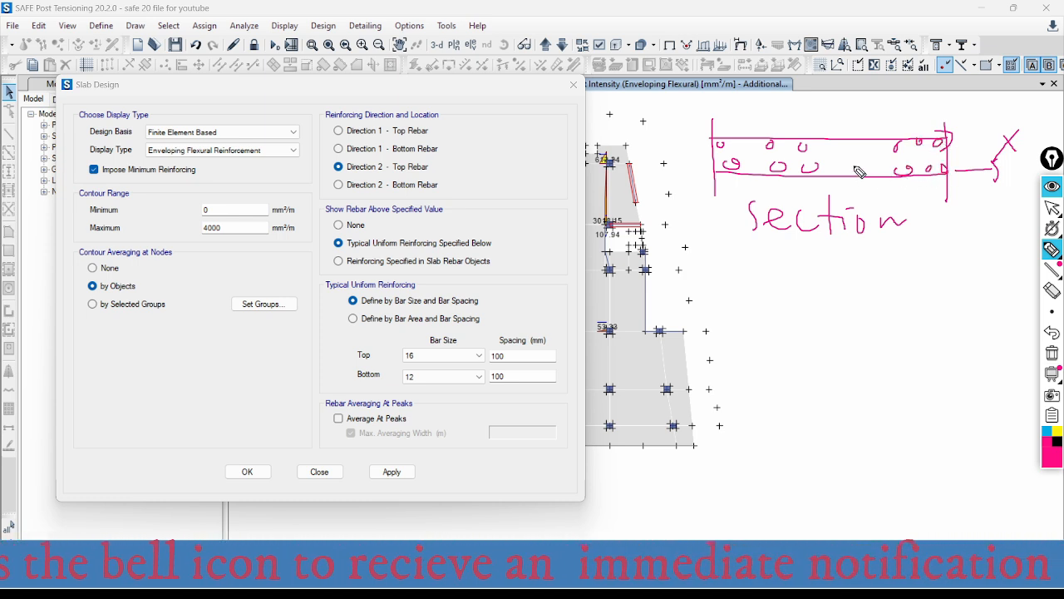
{"action": "left_click_drag", "start_coordinate": [856, 169], "coordinate": [876, 170]}
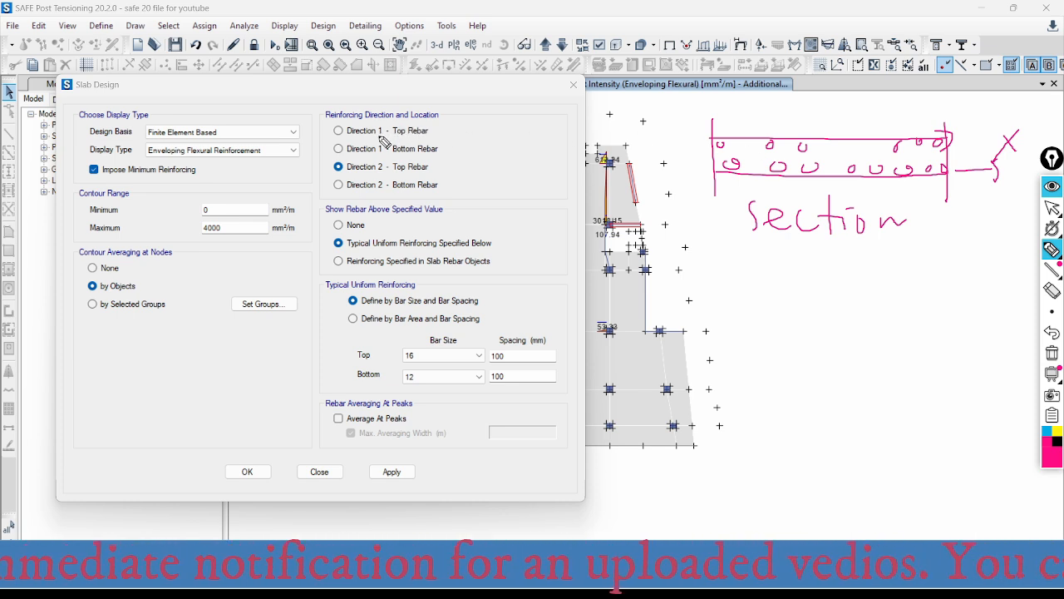
- Draw the Direction 1 bars as lines along the section and link all four direction and location options to their bars with arrows
{"action": "mouse_move", "coordinate": [409, 131]}
{"action": "left_mouse_down"}
{"action": "mouse_move", "coordinate": [623, 93]}
{"action": "mouse_move", "coordinate": [701, 91]}
{"action": "mouse_move", "coordinate": [781, 101]}
{"action": "mouse_move", "coordinate": [813, 139]}
{"action": "mouse_move", "coordinate": [821, 126]}
{"action": "left_mouse_up"}
{"action": "left_click_drag", "start_coordinate": [713, 133], "coordinate": [949, 134]}
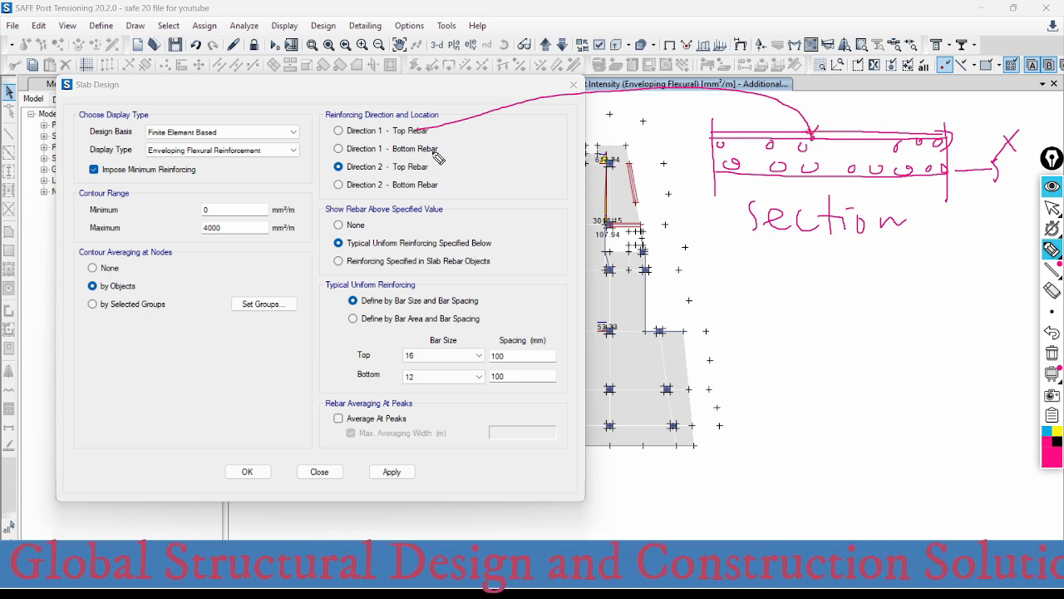
{"action": "mouse_move", "coordinate": [436, 155]}
{"action": "left_mouse_down"}
{"action": "mouse_move", "coordinate": [461, 153]}
{"action": "mouse_move", "coordinate": [642, 226]}
{"action": "mouse_move", "coordinate": [752, 198]}
{"action": "mouse_move", "coordinate": [759, 180]}
{"action": "left_mouse_up"}
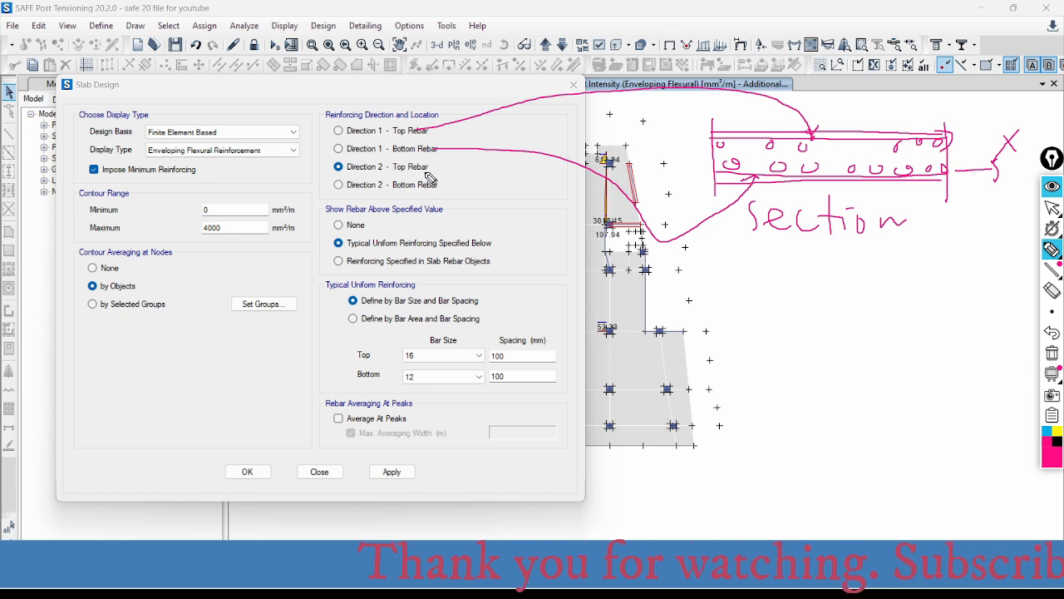
{"action": "mouse_move", "coordinate": [438, 173]}
{"action": "left_mouse_down"}
{"action": "mouse_move", "coordinate": [575, 198]}
{"action": "mouse_move", "coordinate": [698, 182]}
{"action": "mouse_move", "coordinate": [724, 150]}
{"action": "left_mouse_up"}
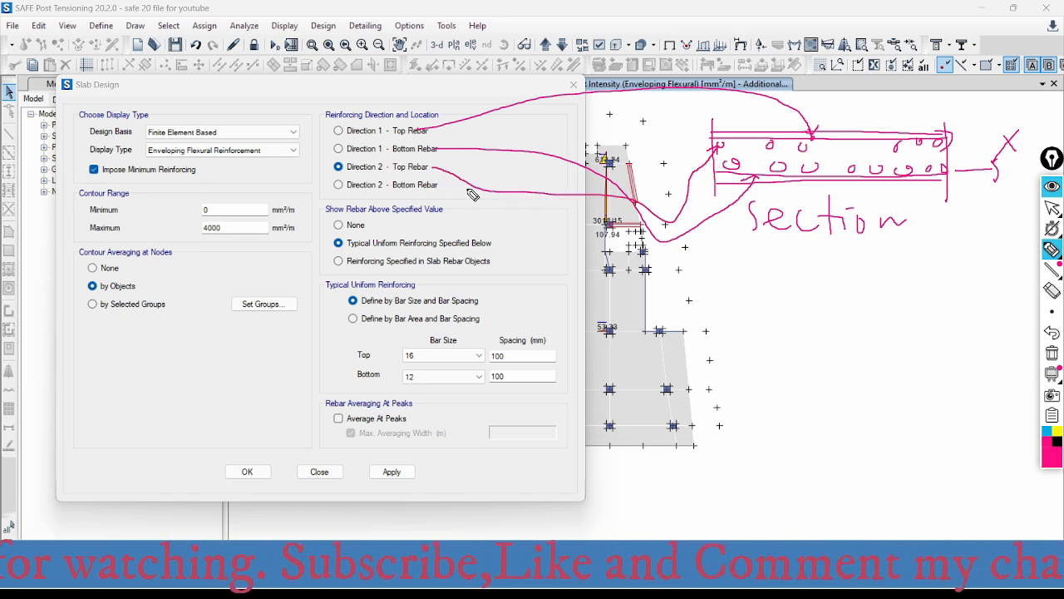
{"action": "mouse_move", "coordinate": [438, 186]}
{"action": "left_mouse_down"}
{"action": "mouse_move", "coordinate": [507, 222]}
{"action": "mouse_move", "coordinate": [728, 288]}
{"action": "mouse_move", "coordinate": [744, 193]}
{"action": "mouse_move", "coordinate": [735, 168]}
{"action": "left_mouse_up"}
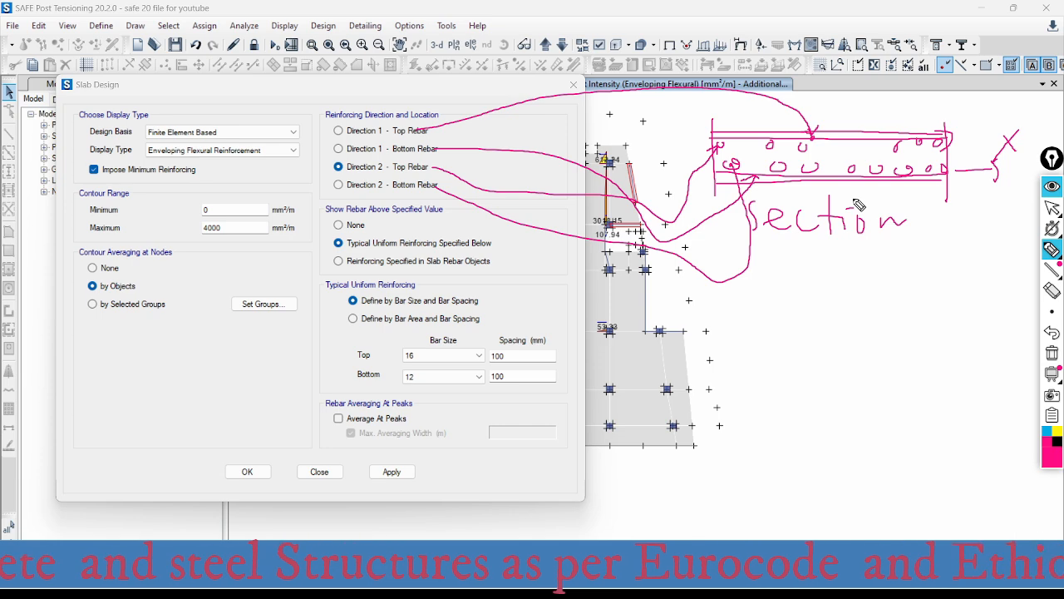
- Apply the finite-element-based Direction 2 top rebar display above typical uniform reinforcing to the plan and clear the pen annotations
{"action": "right_click", "coordinate": [390, 471]}
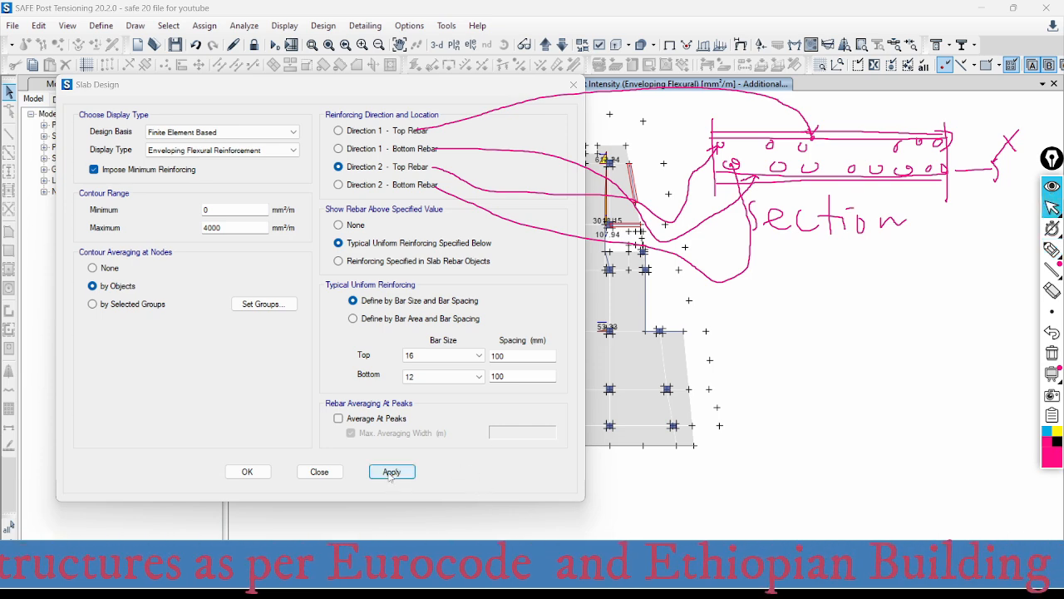
{"action": "left_click", "coordinate": [391, 471]}
{"action": "left_click", "coordinate": [319, 471]}
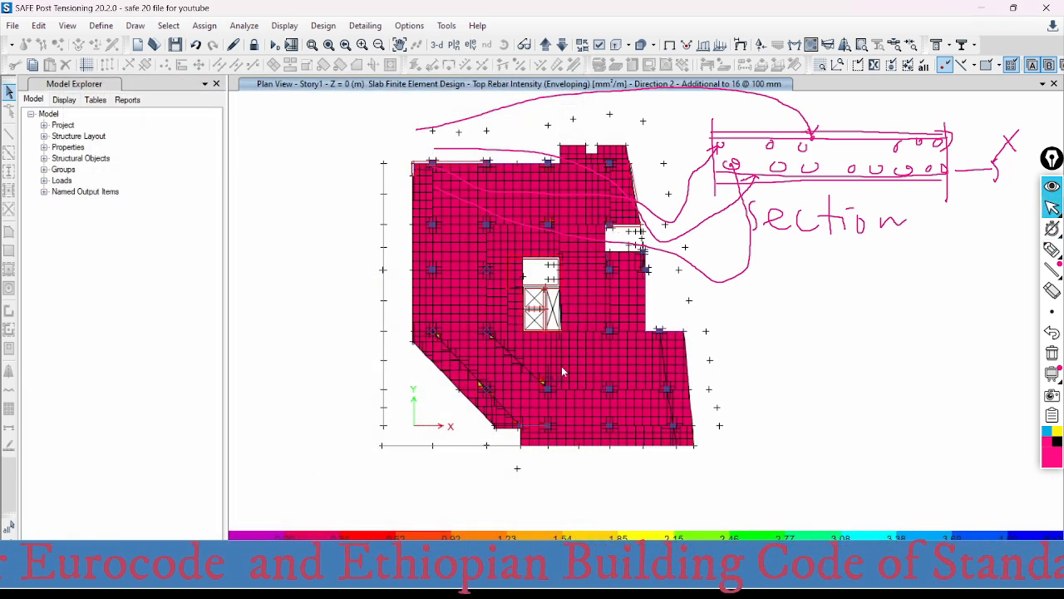
{"action": "left_click", "coordinate": [1052, 354]}
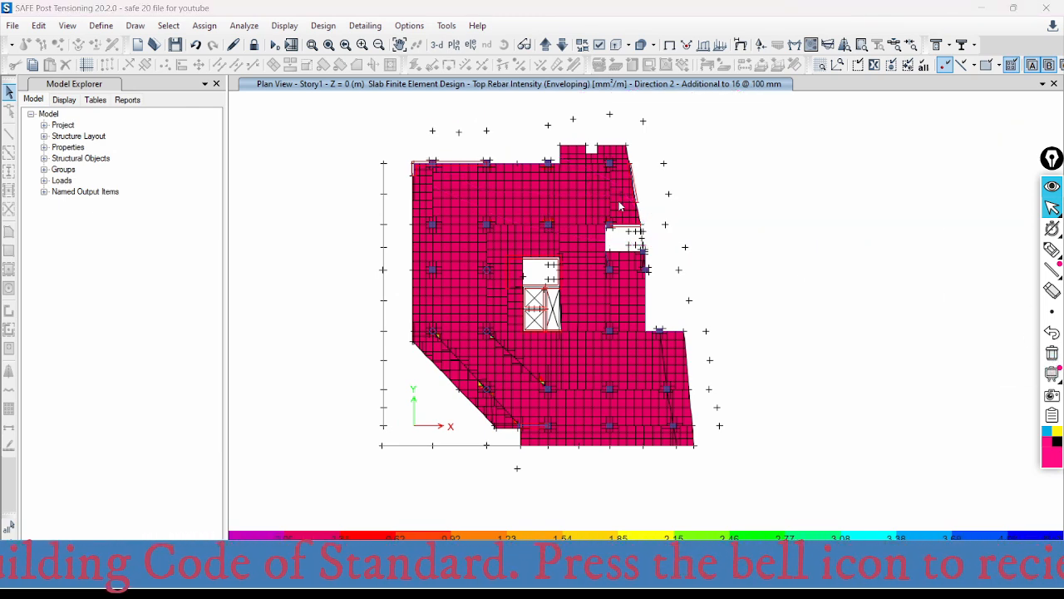
- Set Show Rebar Above Specified Value to None for the Direction 2 top rebar display and inspect the contours around the columns
{"action": "left_click", "coordinate": [860, 46]}
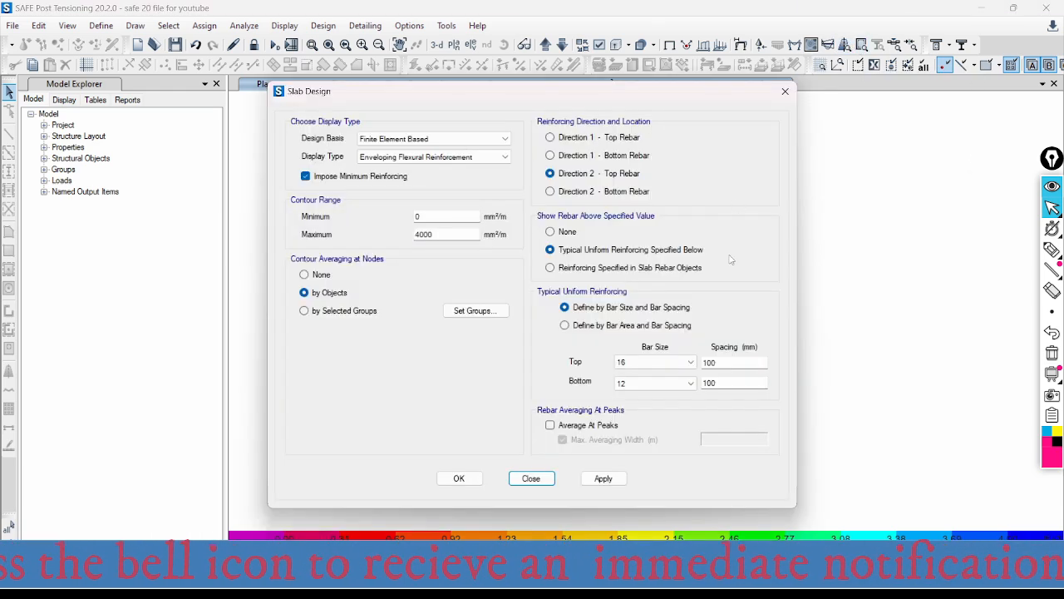
{"action": "left_click", "coordinate": [550, 233]}
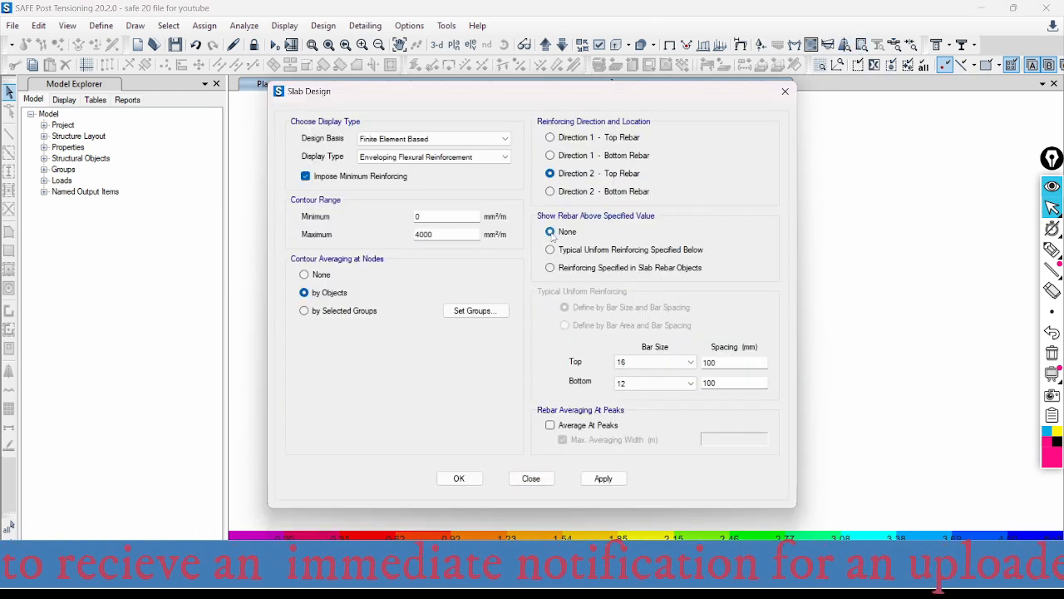
{"action": "left_click", "coordinate": [605, 478]}
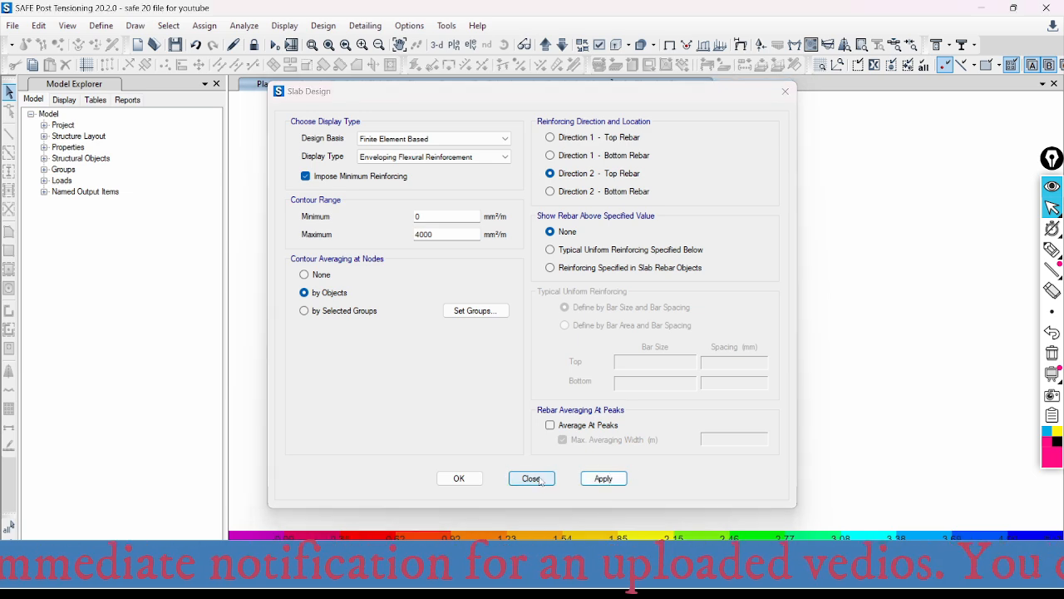
{"action": "left_click", "coordinate": [540, 480]}
{"action": "scroll", "coordinate": [547, 180], "scroll_direction": "up", "scroll_amount": 3}
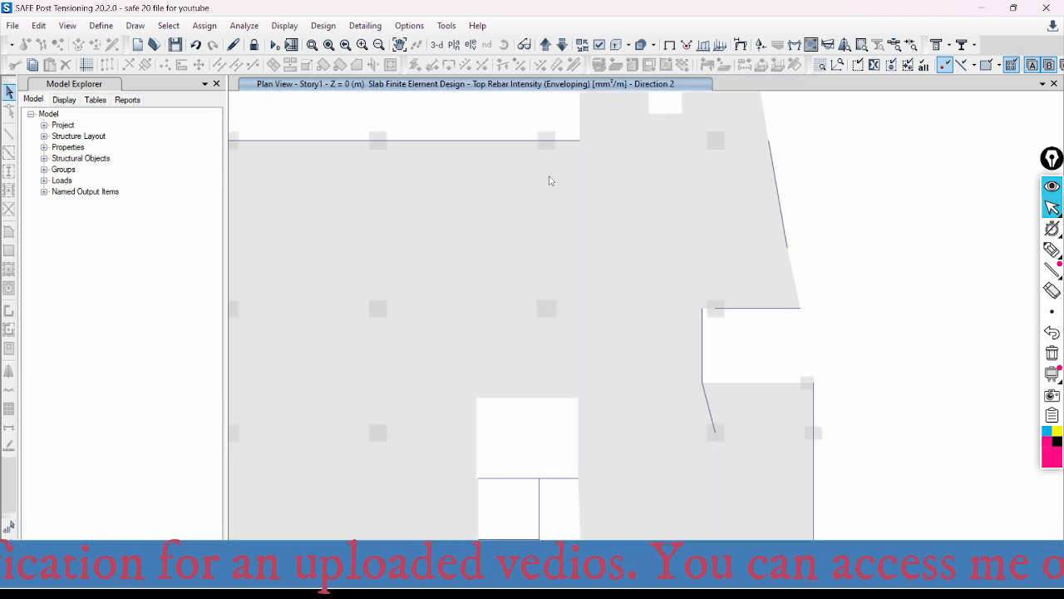
{"action": "scroll", "coordinate": [698, 164], "scroll_direction": "down", "scroll_amount": 3}
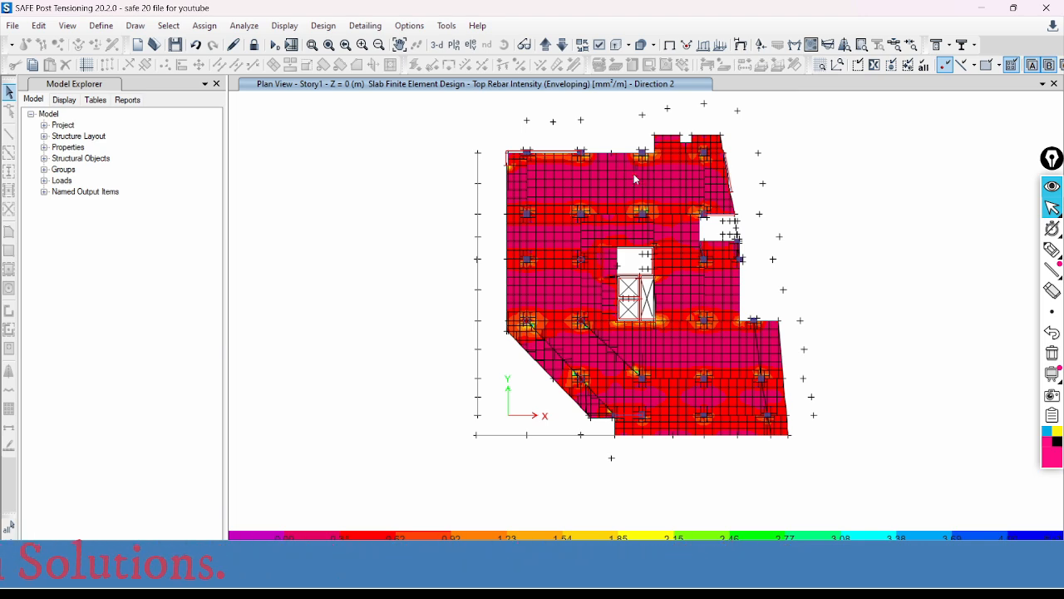
{"action": "scroll", "coordinate": [634, 173], "scroll_direction": "up", "scroll_amount": 3}
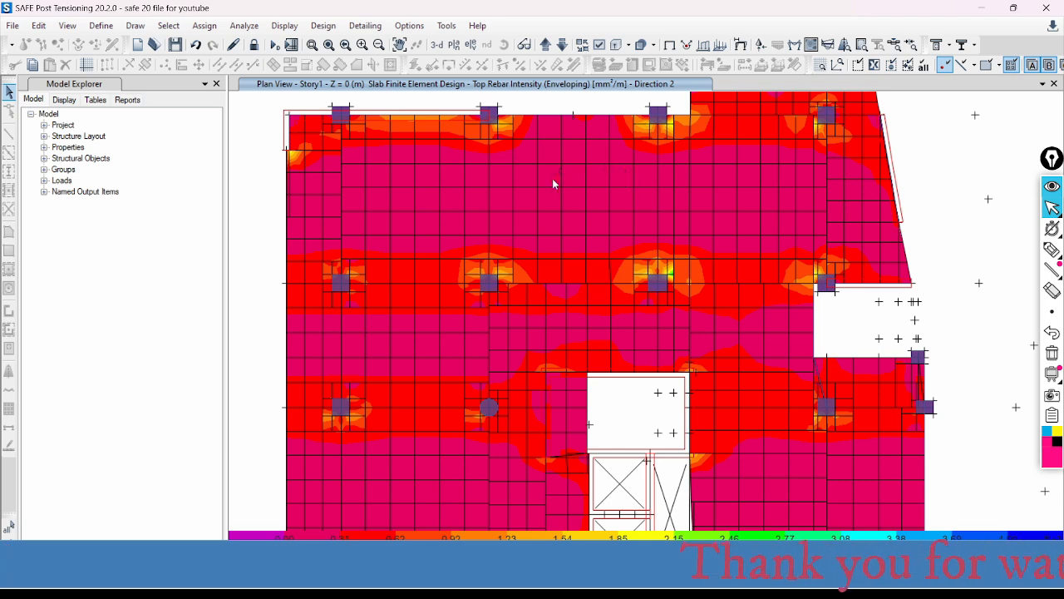
{"action": "scroll", "coordinate": [559, 175], "scroll_direction": "down", "scroll_amount": 3}
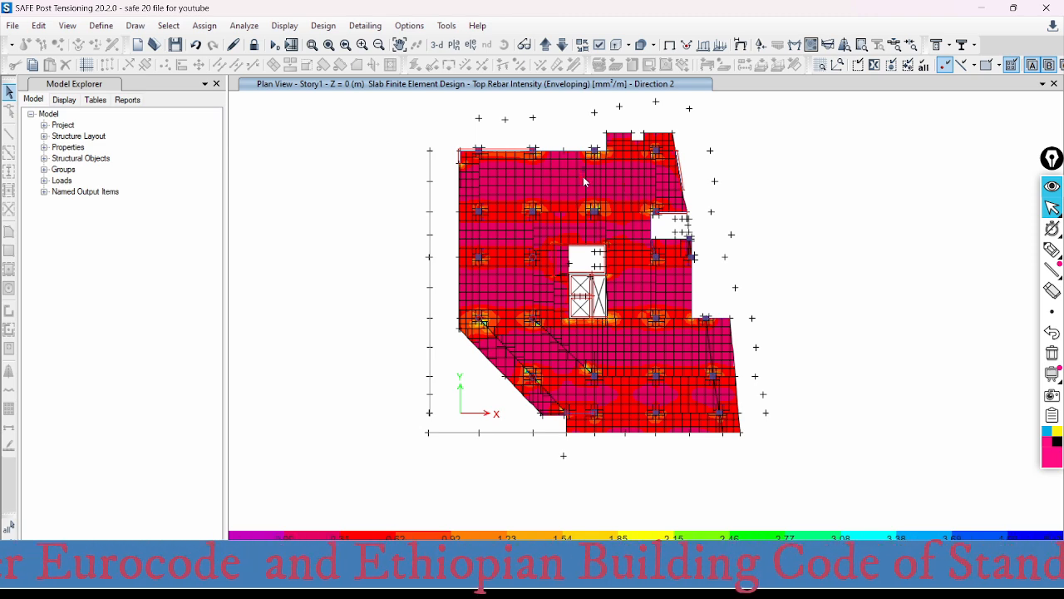
{"action": "scroll", "coordinate": [589, 171], "scroll_direction": "up", "scroll_amount": 3}
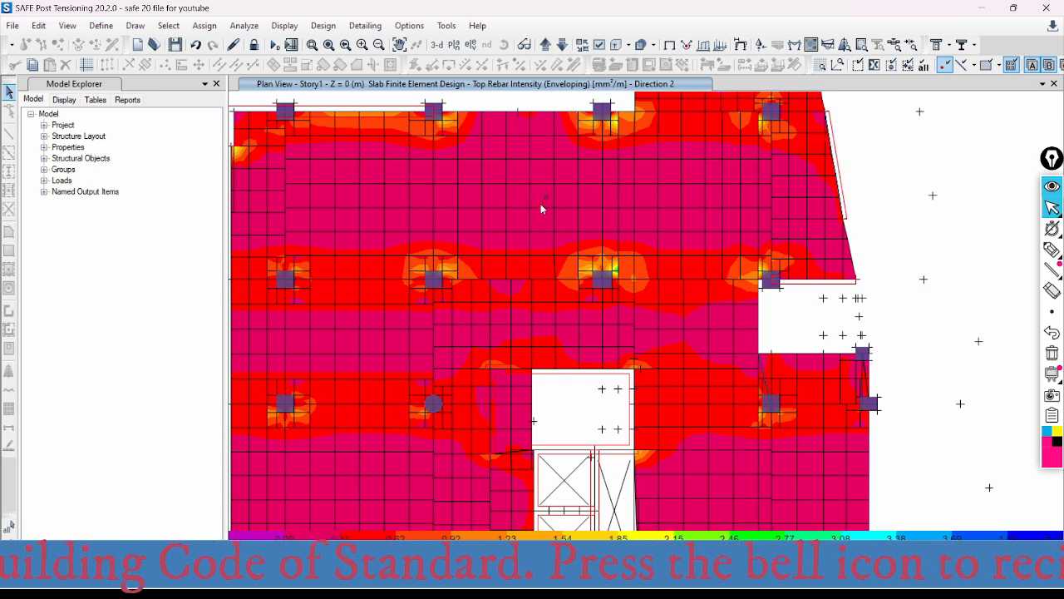
{"action": "scroll", "coordinate": [770, 201], "scroll_direction": "down", "scroll_amount": 4}
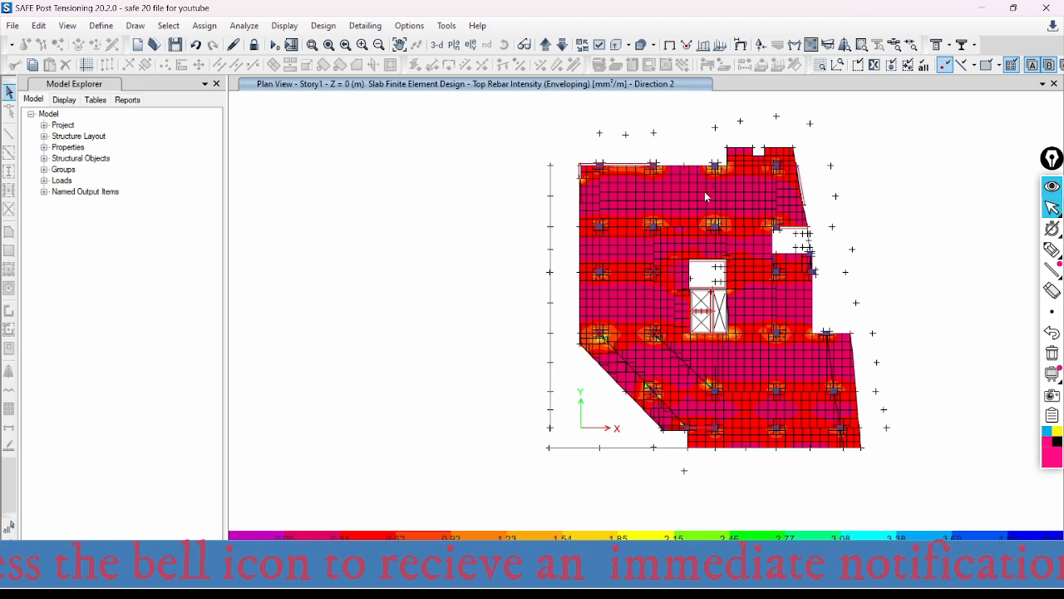
- Switch the finite element display to Direction 1 - Top Rebar and inspect the contours across the upper bays
{"action": "left_click", "coordinate": [845, 44]}
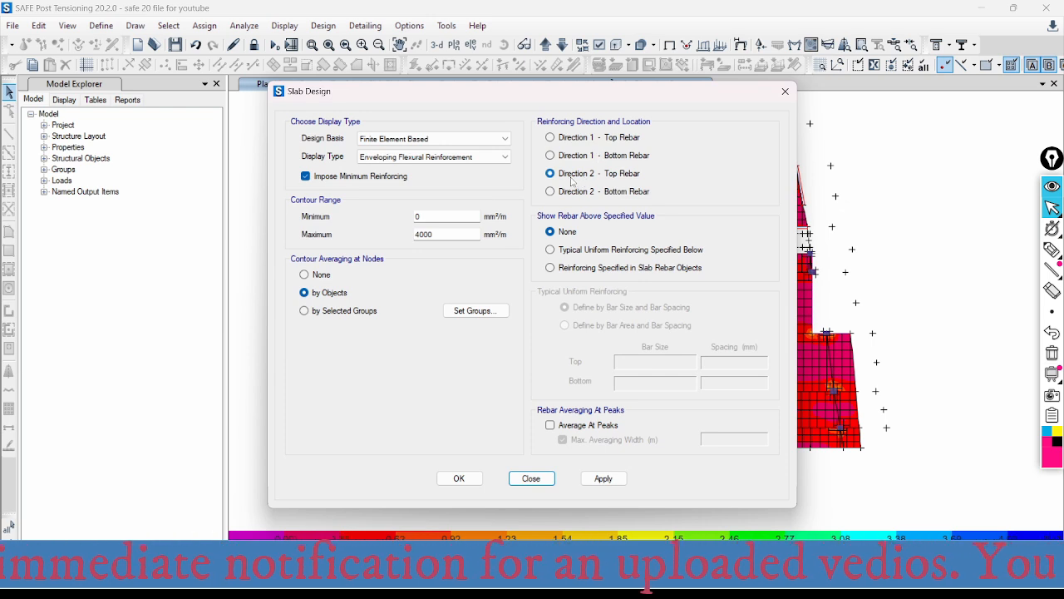
{"action": "left_click", "coordinate": [549, 137]}
{"action": "left_click", "coordinate": [600, 480]}
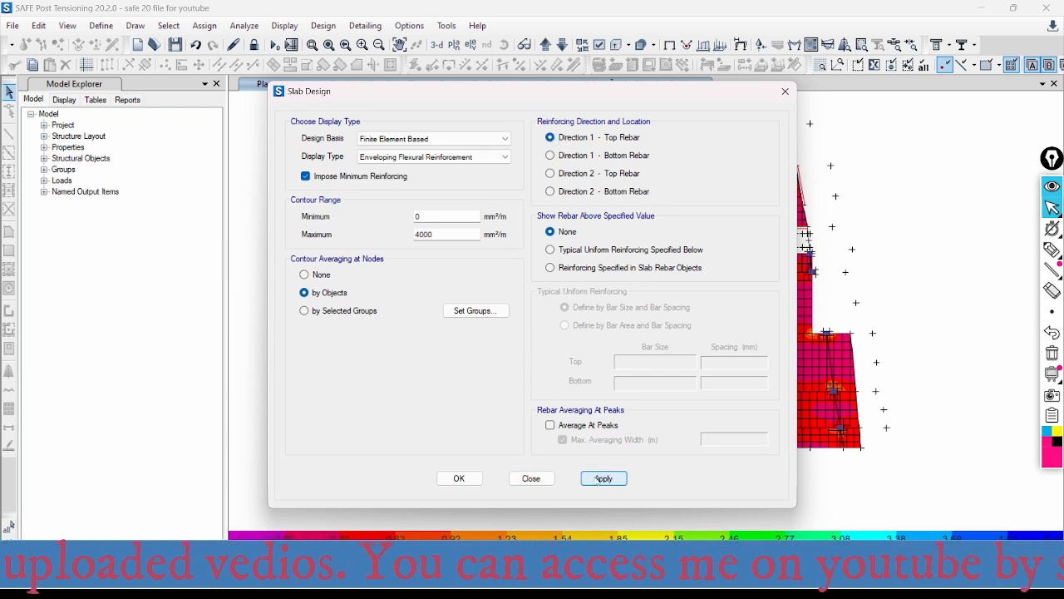
{"action": "left_click", "coordinate": [540, 481]}
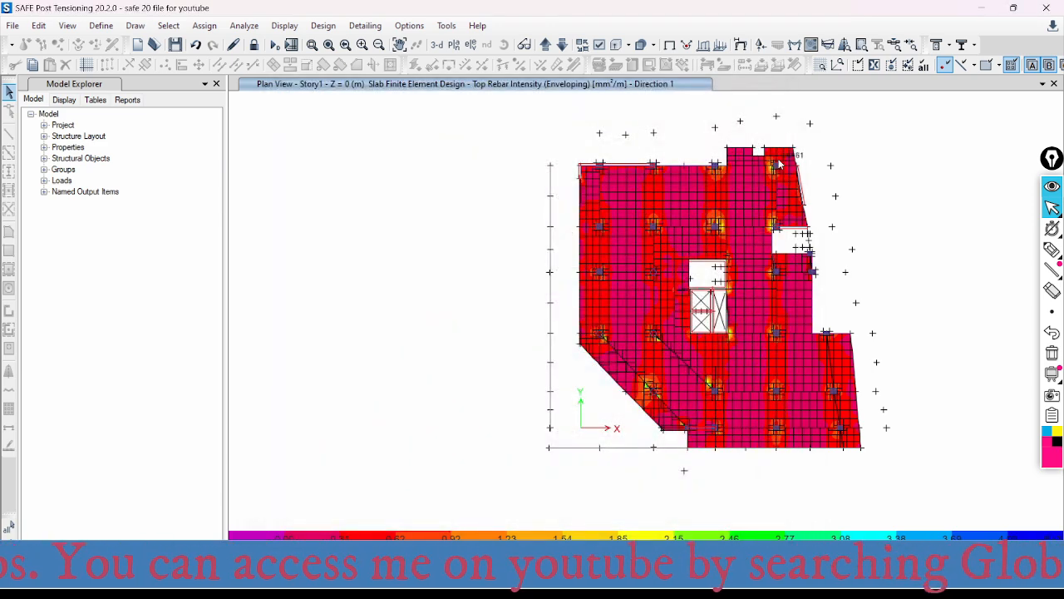
{"action": "scroll", "coordinate": [795, 158], "scroll_direction": "up", "scroll_amount": 3}
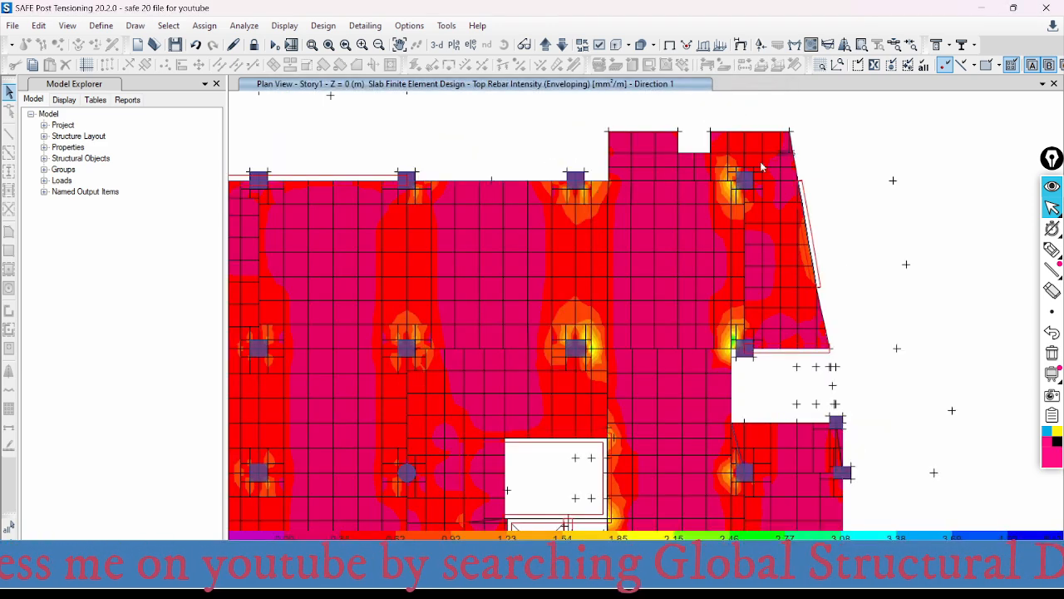
{"action": "scroll", "coordinate": [682, 160], "scroll_direction": "down", "scroll_amount": 3}
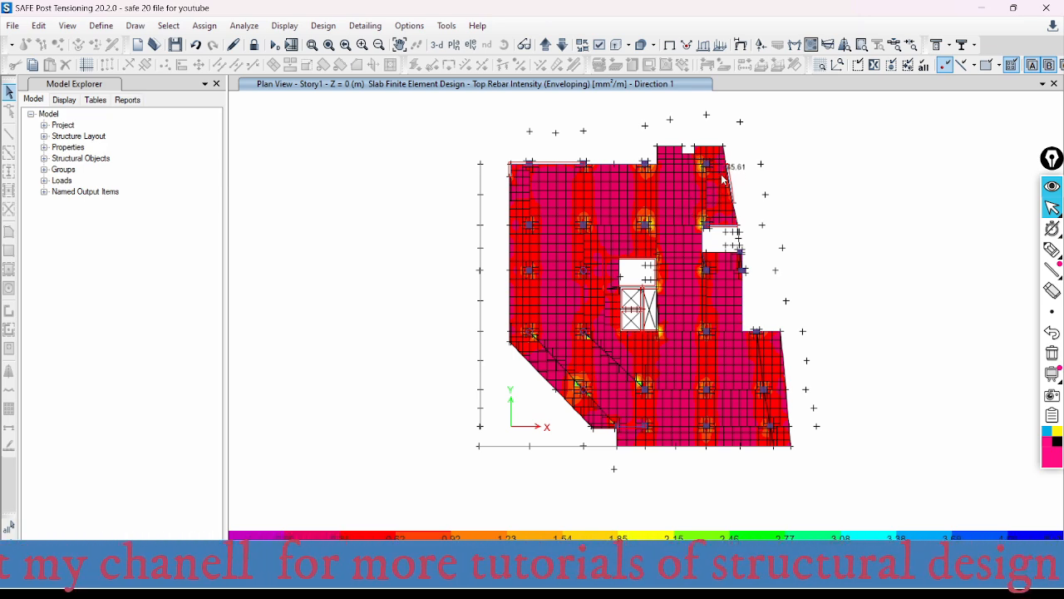
{"action": "scroll", "coordinate": [696, 184], "scroll_direction": "up", "scroll_amount": 1}
{"action": "scroll", "coordinate": [696, 184], "scroll_direction": "up", "scroll_amount": 1}
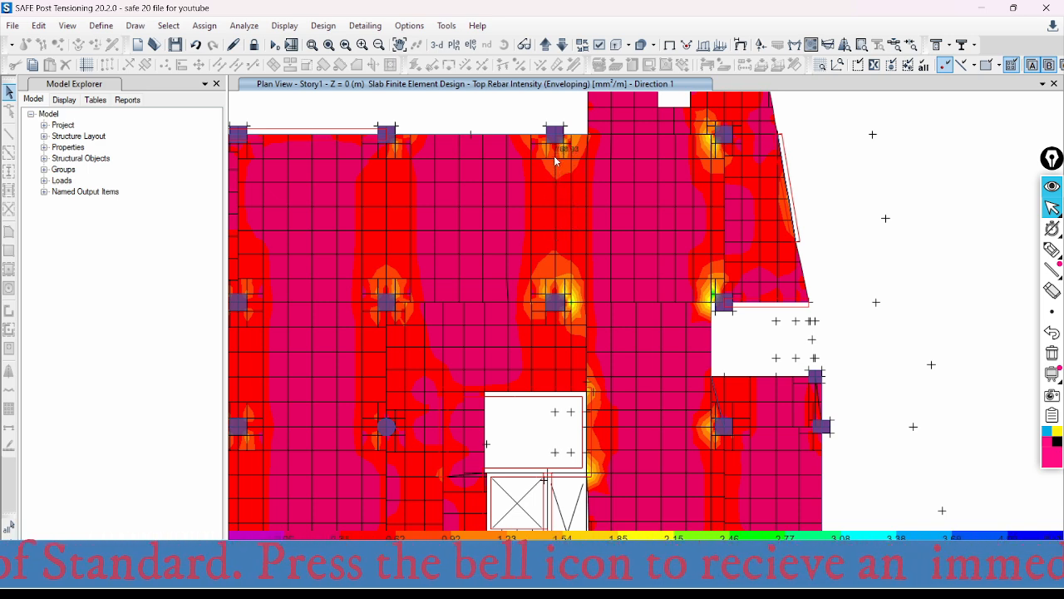
- Check the slab design display settings without changing them and examine the Direction 1 top rebar contours at the upper-edge column
{"action": "left_click", "coordinate": [845, 44]}
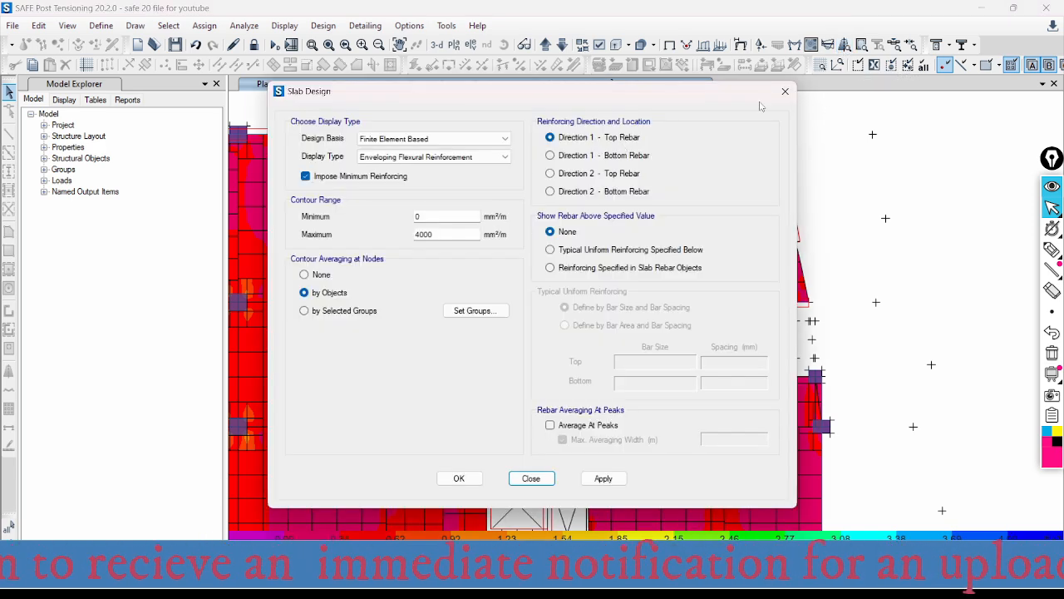
{"action": "left_click", "coordinate": [785, 91]}
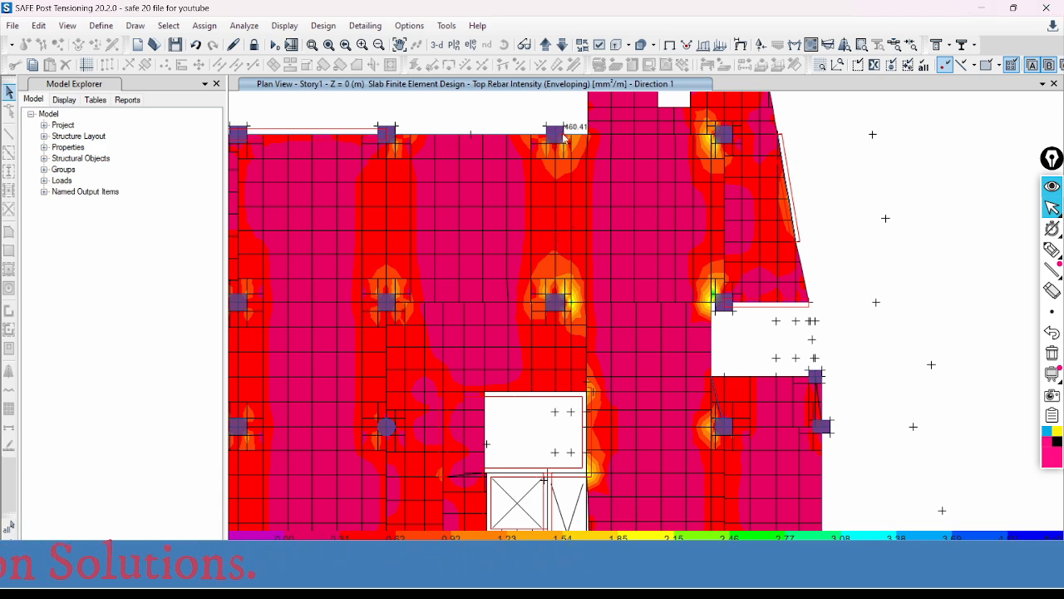
{"action": "scroll", "coordinate": [563, 137], "scroll_direction": "up", "scroll_amount": 2}
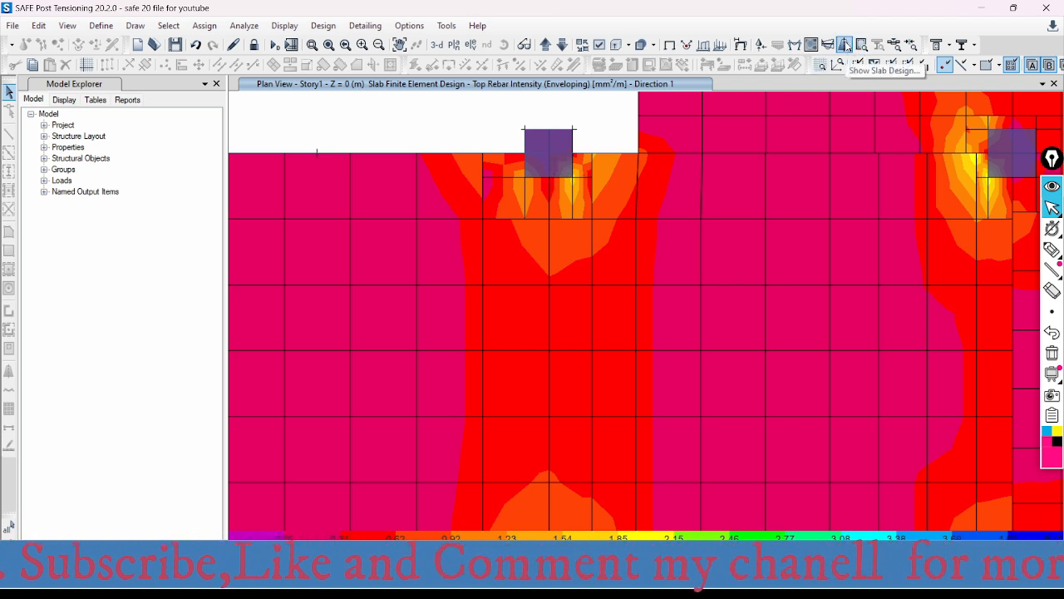
- Change the slab design display to Strip Based, showing Layer B strips instead of Layer A
{"action": "left_click", "coordinate": [859, 46]}
{"action": "left_click", "coordinate": [441, 142]}
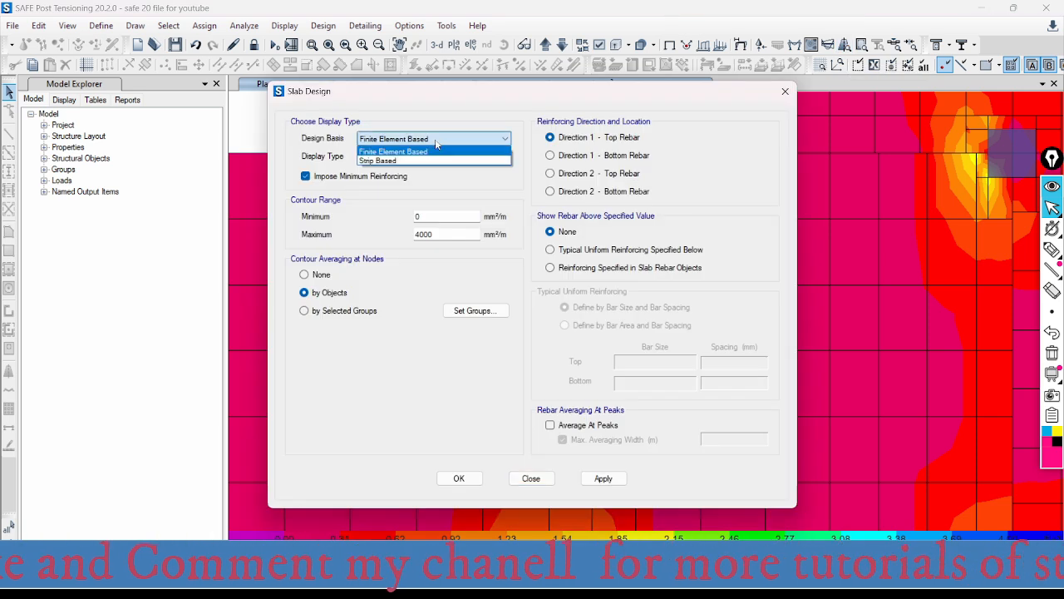
{"action": "left_click", "coordinate": [387, 160]}
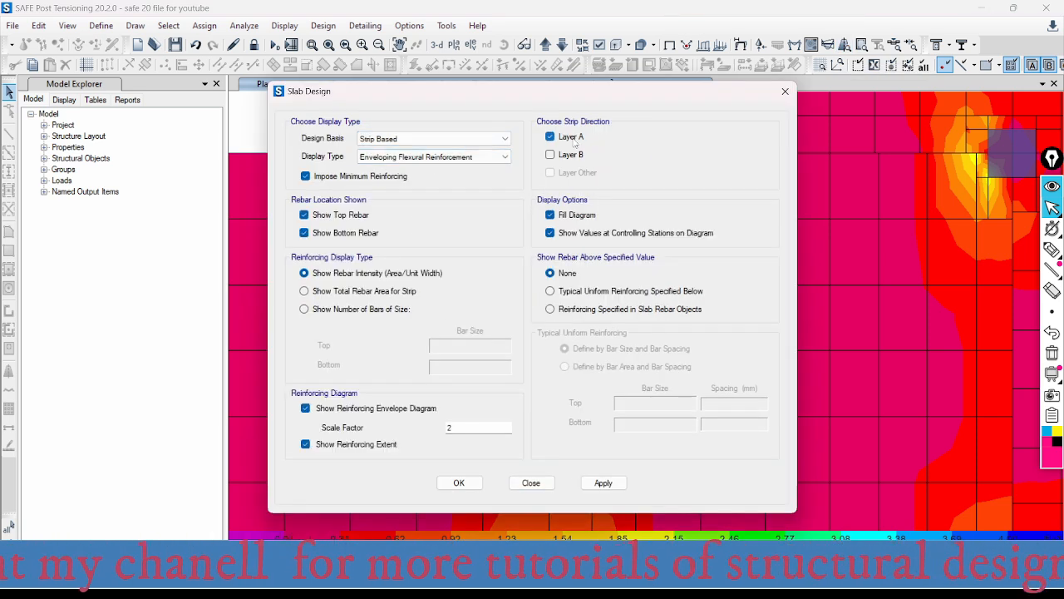
{"action": "left_click", "coordinate": [548, 155]}
{"action": "left_click", "coordinate": [549, 136]}
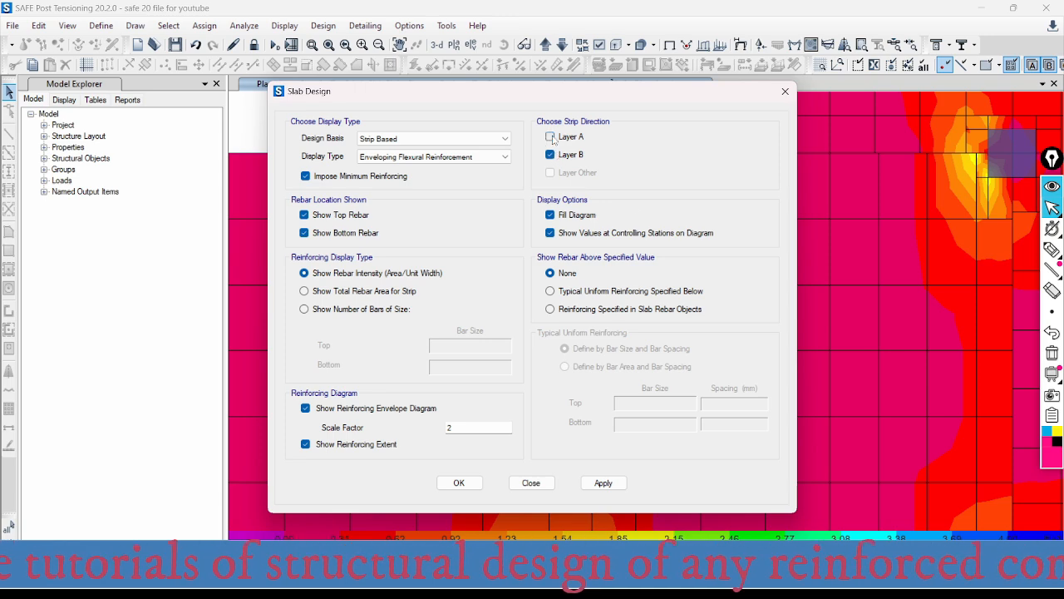
{"action": "left_click", "coordinate": [604, 482]}
{"action": "left_click", "coordinate": [530, 482]}
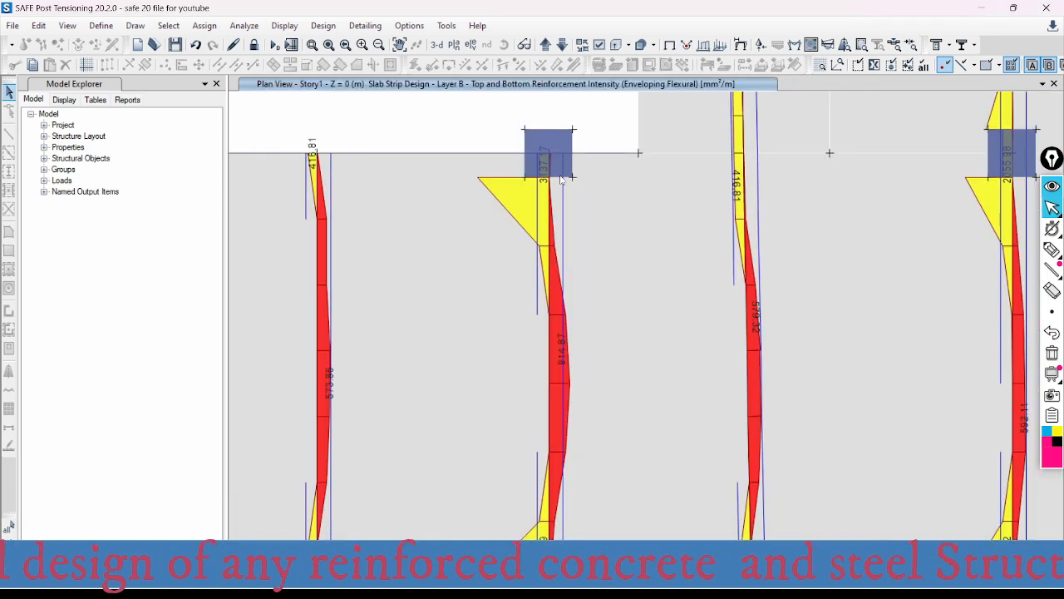
- Read the Layer B strip's top and bottom reinforcement intensity at the face and inside of the upper-edge column
{"action": "mouse_move", "coordinate": [549, 179]}
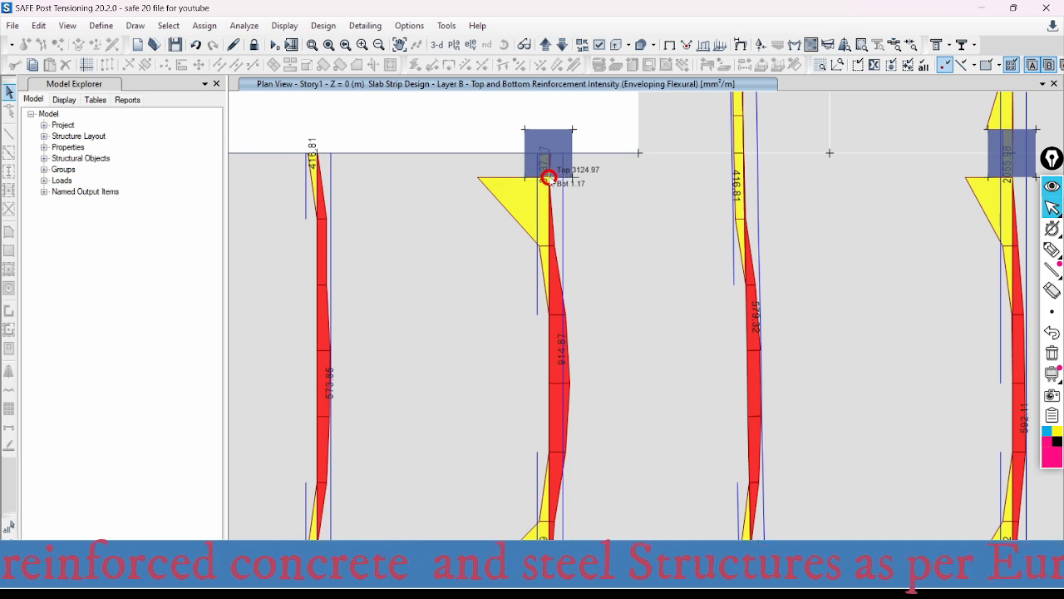
{"action": "scroll", "coordinate": [548, 179], "scroll_direction": "up", "scroll_amount": 3}
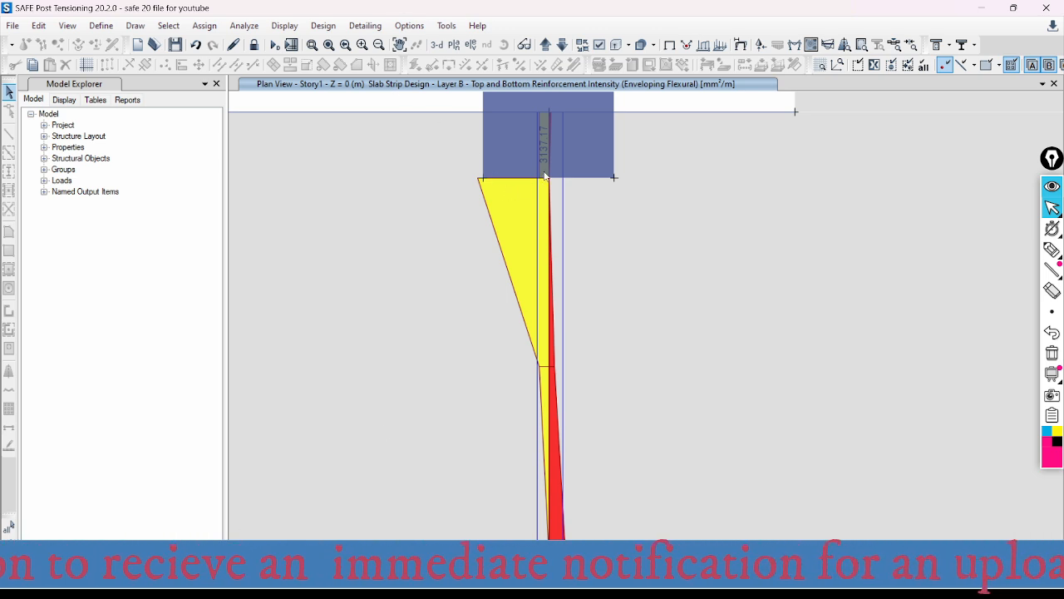
{"action": "mouse_move", "coordinate": [551, 183]}
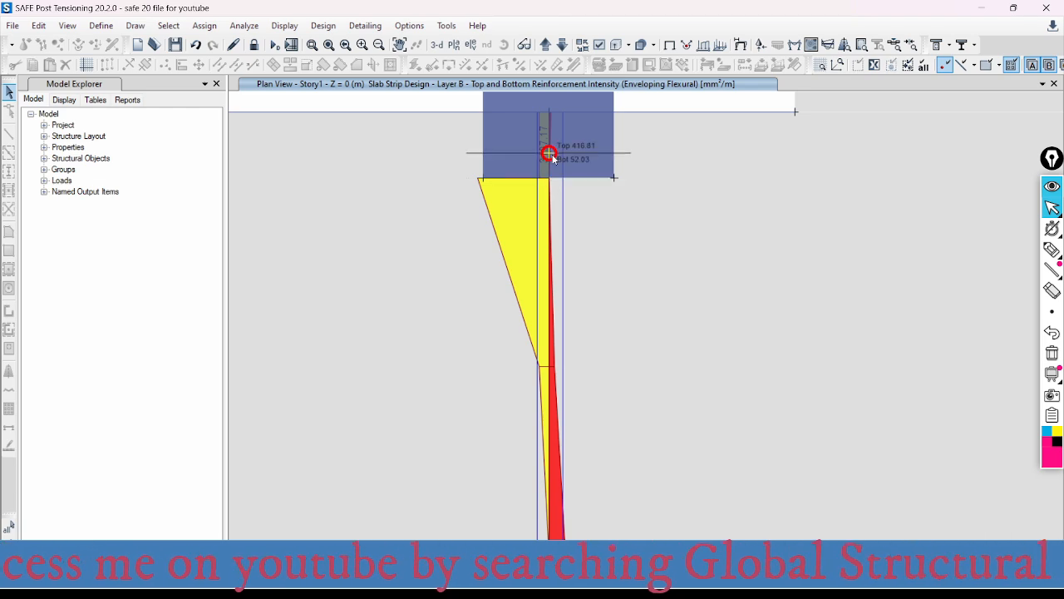
{"action": "scroll", "coordinate": [564, 170], "scroll_direction": "down", "scroll_amount": 2}
{"action": "scroll", "coordinate": [569, 163], "scroll_direction": "down", "scroll_amount": 2}
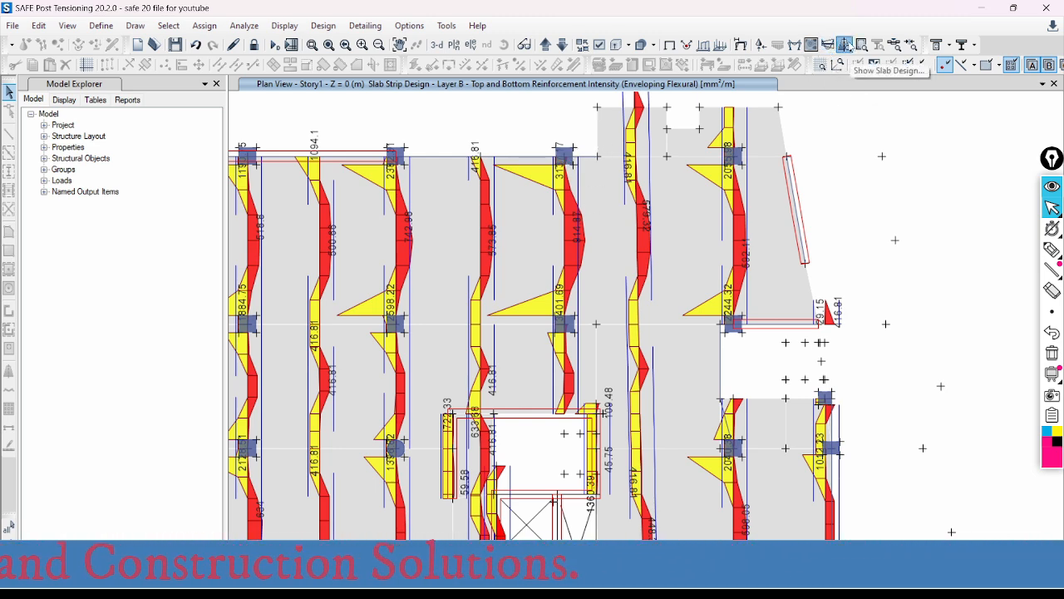
- Set the slab design display to Finite Element Based with Direction 2 - Top Rebar and examine the contours at the upper-edge column
{"action": "left_click", "coordinate": [844, 45]}
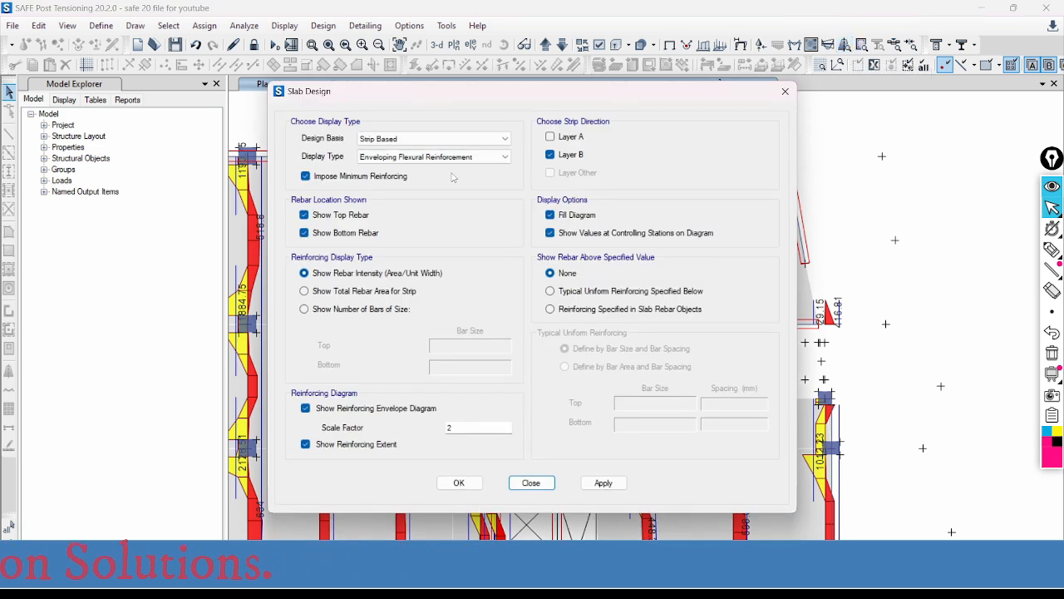
{"action": "left_click", "coordinate": [410, 158]}
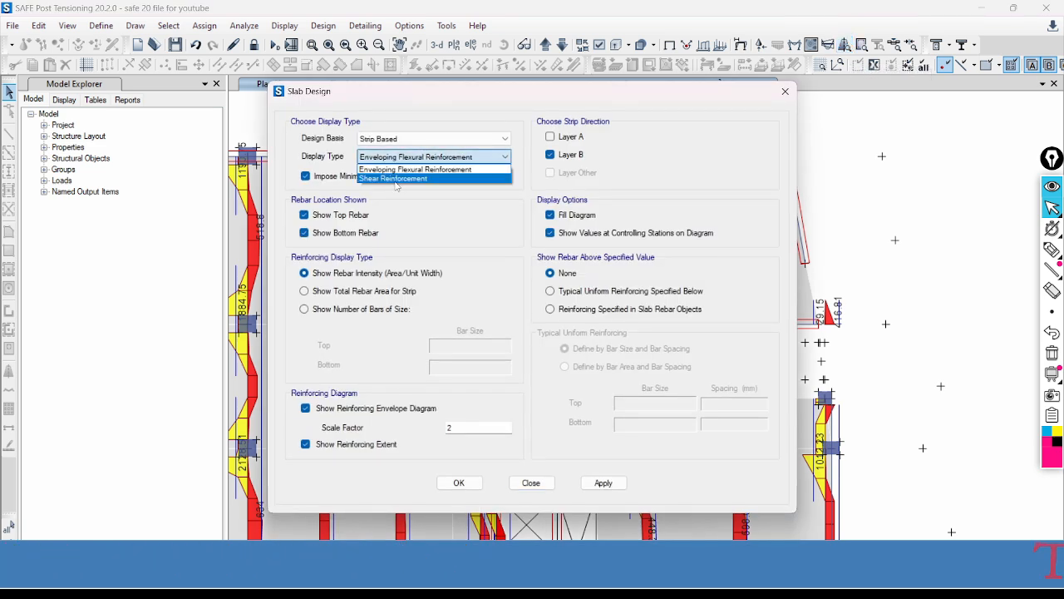
{"action": "left_click", "coordinate": [391, 156]}
{"action": "left_click", "coordinate": [389, 139]}
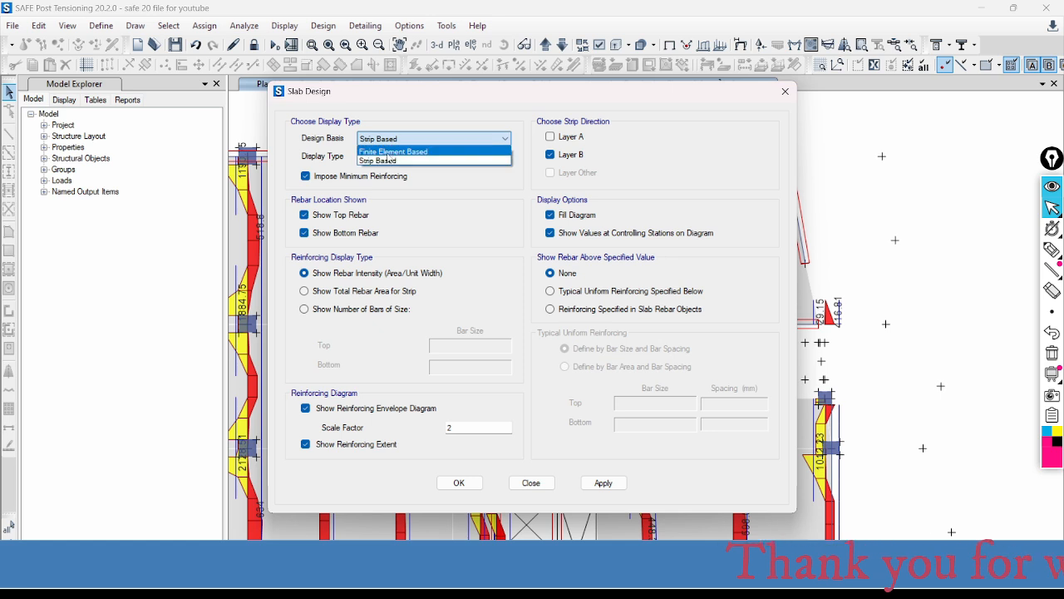
{"action": "left_click", "coordinate": [391, 158]}
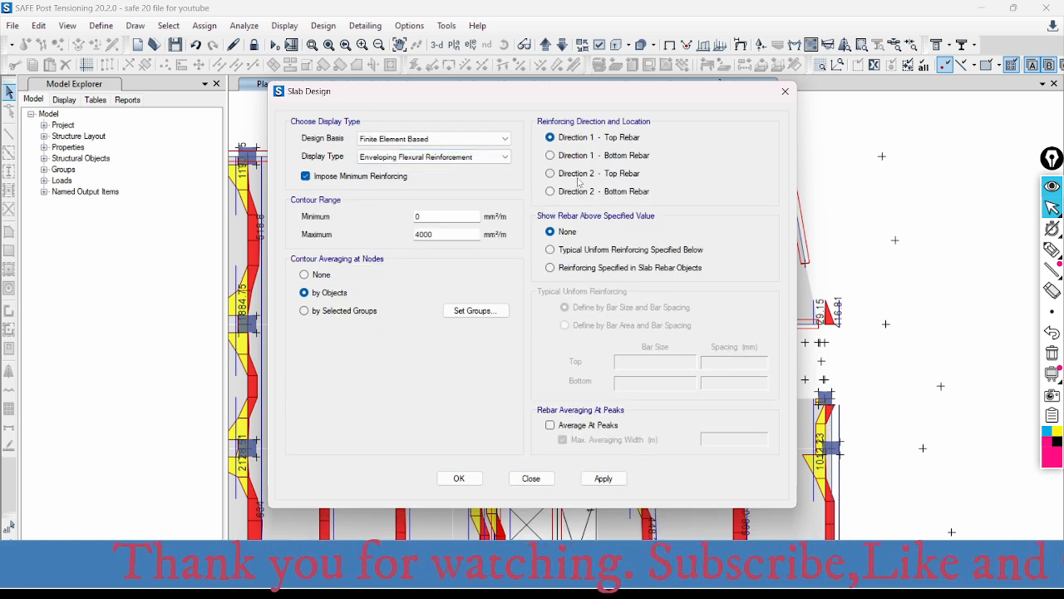
{"action": "left_click", "coordinate": [550, 173]}
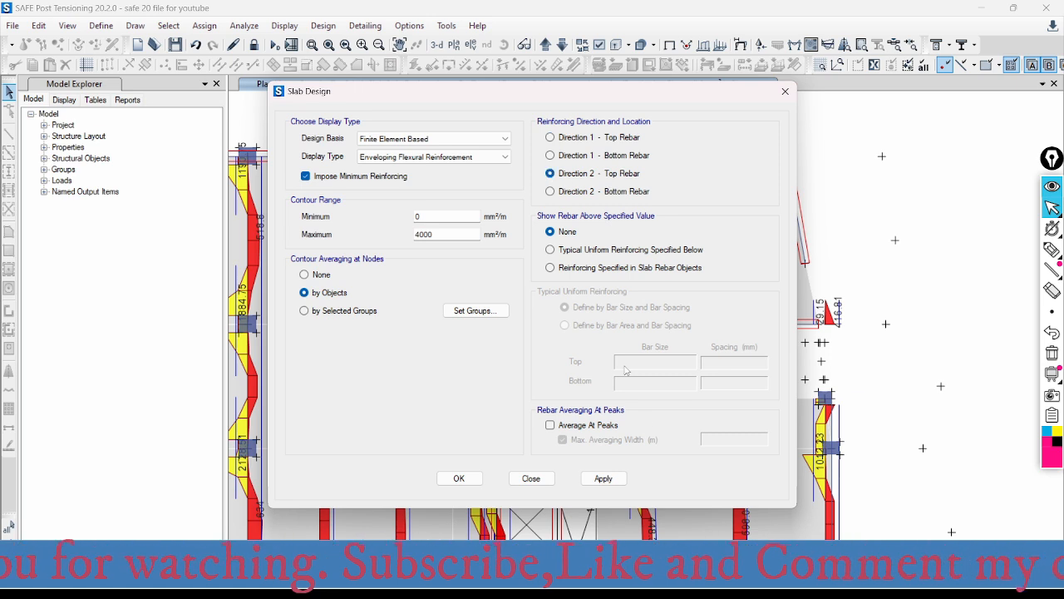
{"action": "left_click", "coordinate": [610, 481]}
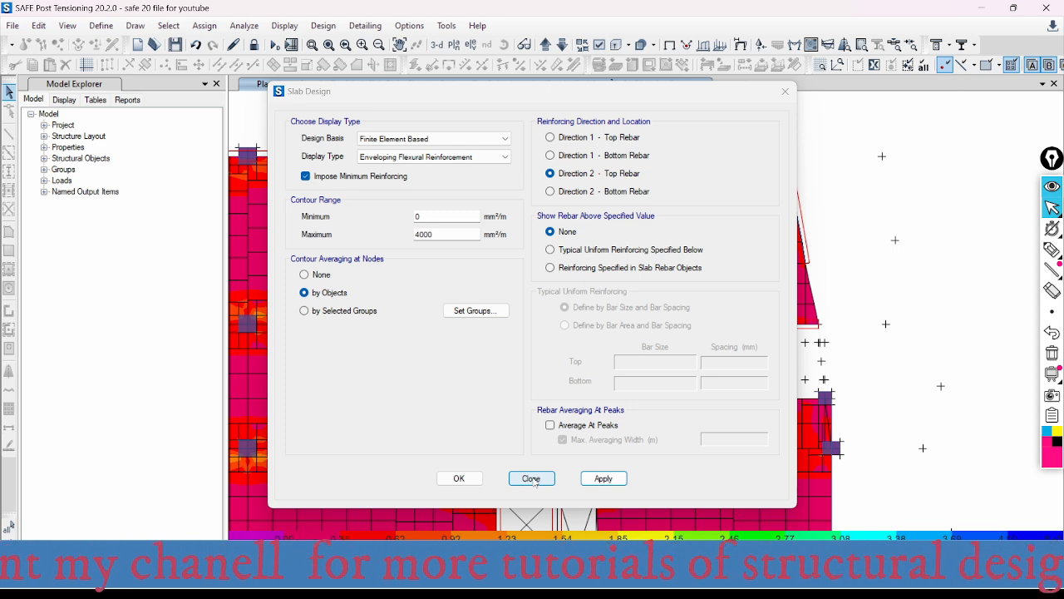
{"action": "left_click", "coordinate": [532, 479]}
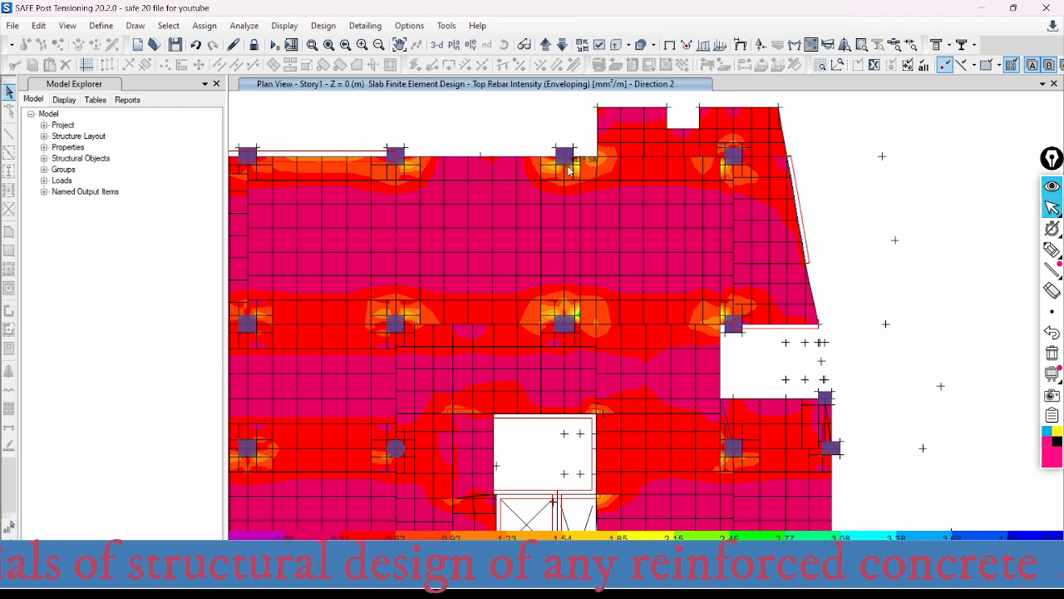
{"action": "scroll", "coordinate": [566, 162], "scroll_direction": "up", "scroll_amount": 5}
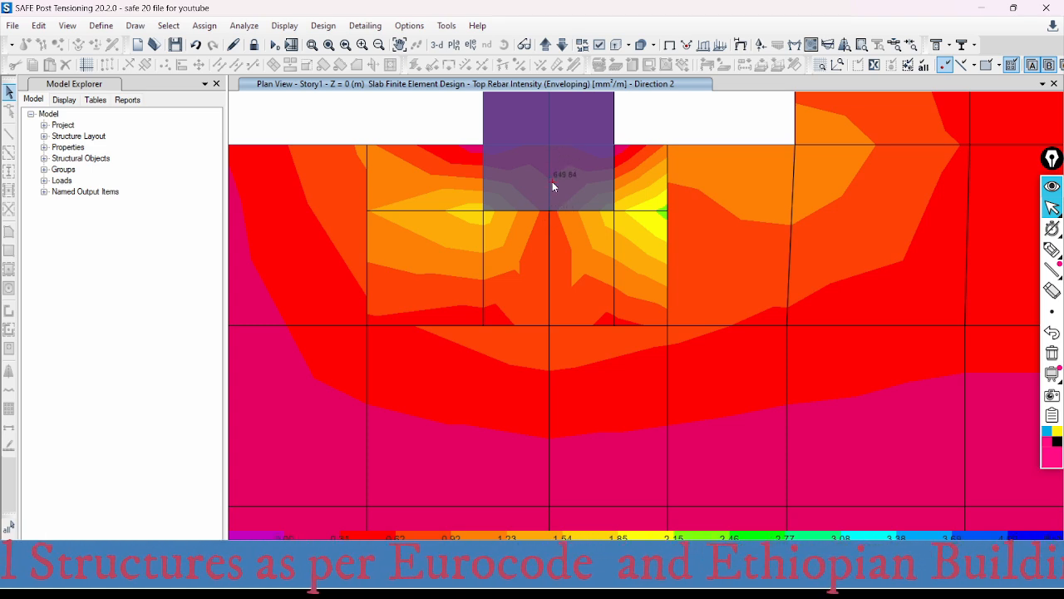
{"action": "scroll", "coordinate": [552, 181], "scroll_direction": "down", "scroll_amount": 5}
- Compare the Layer B strip top reinforcement at the same upper-edge column with its finite-element-based Direction 2 result
{"action": "scroll", "coordinate": [541, 200], "scroll_direction": "up", "scroll_amount": 6}
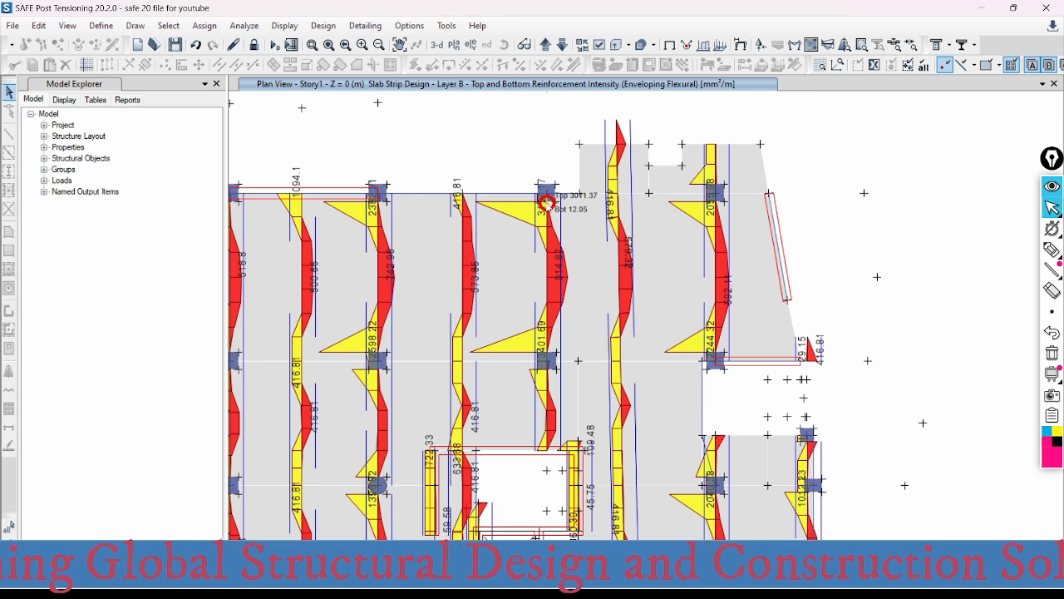
{"action": "scroll", "coordinate": [546, 202], "scroll_direction": "up", "scroll_amount": 3}
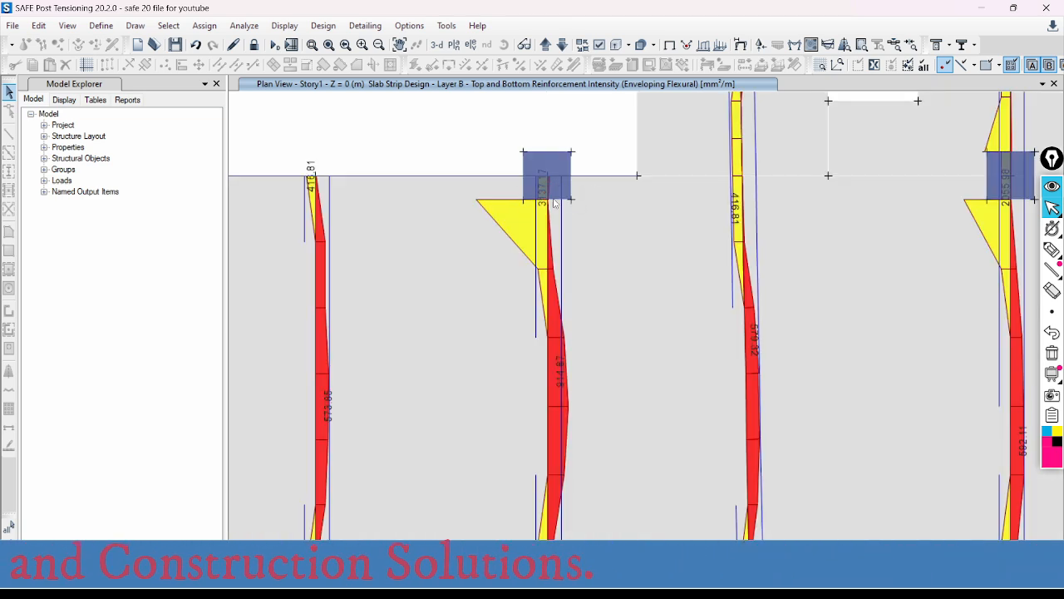
{"action": "left_click", "coordinate": [548, 201]}
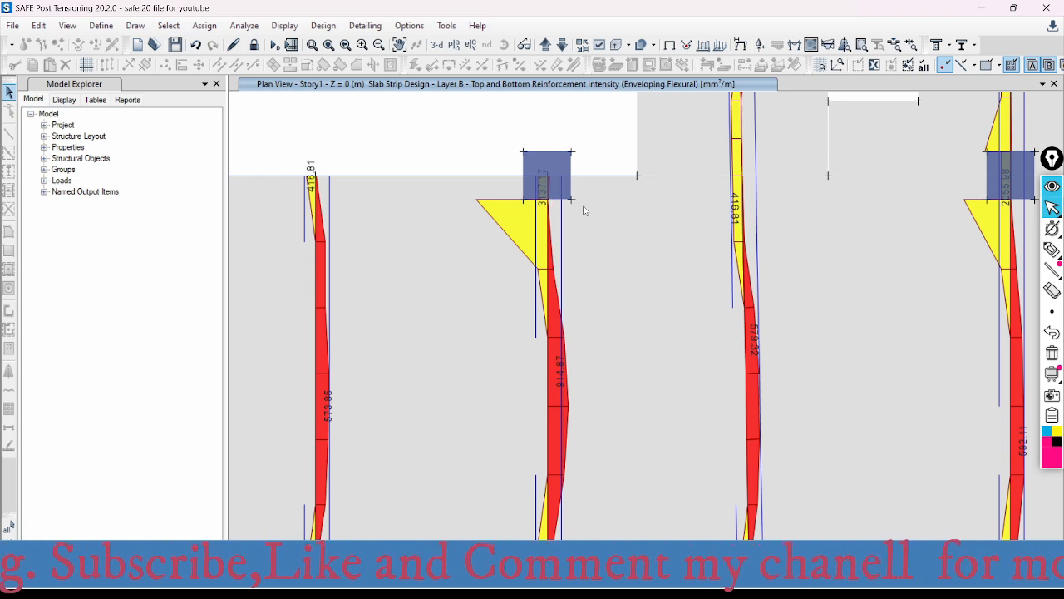
{"action": "scroll", "coordinate": [579, 180], "scroll_direction": "down", "scroll_amount": 4}
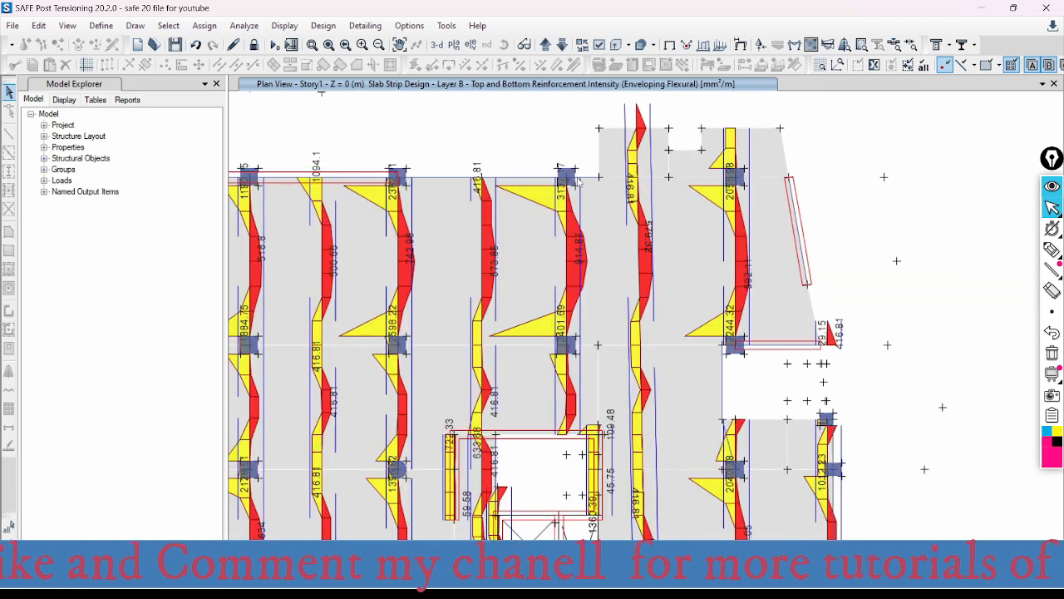